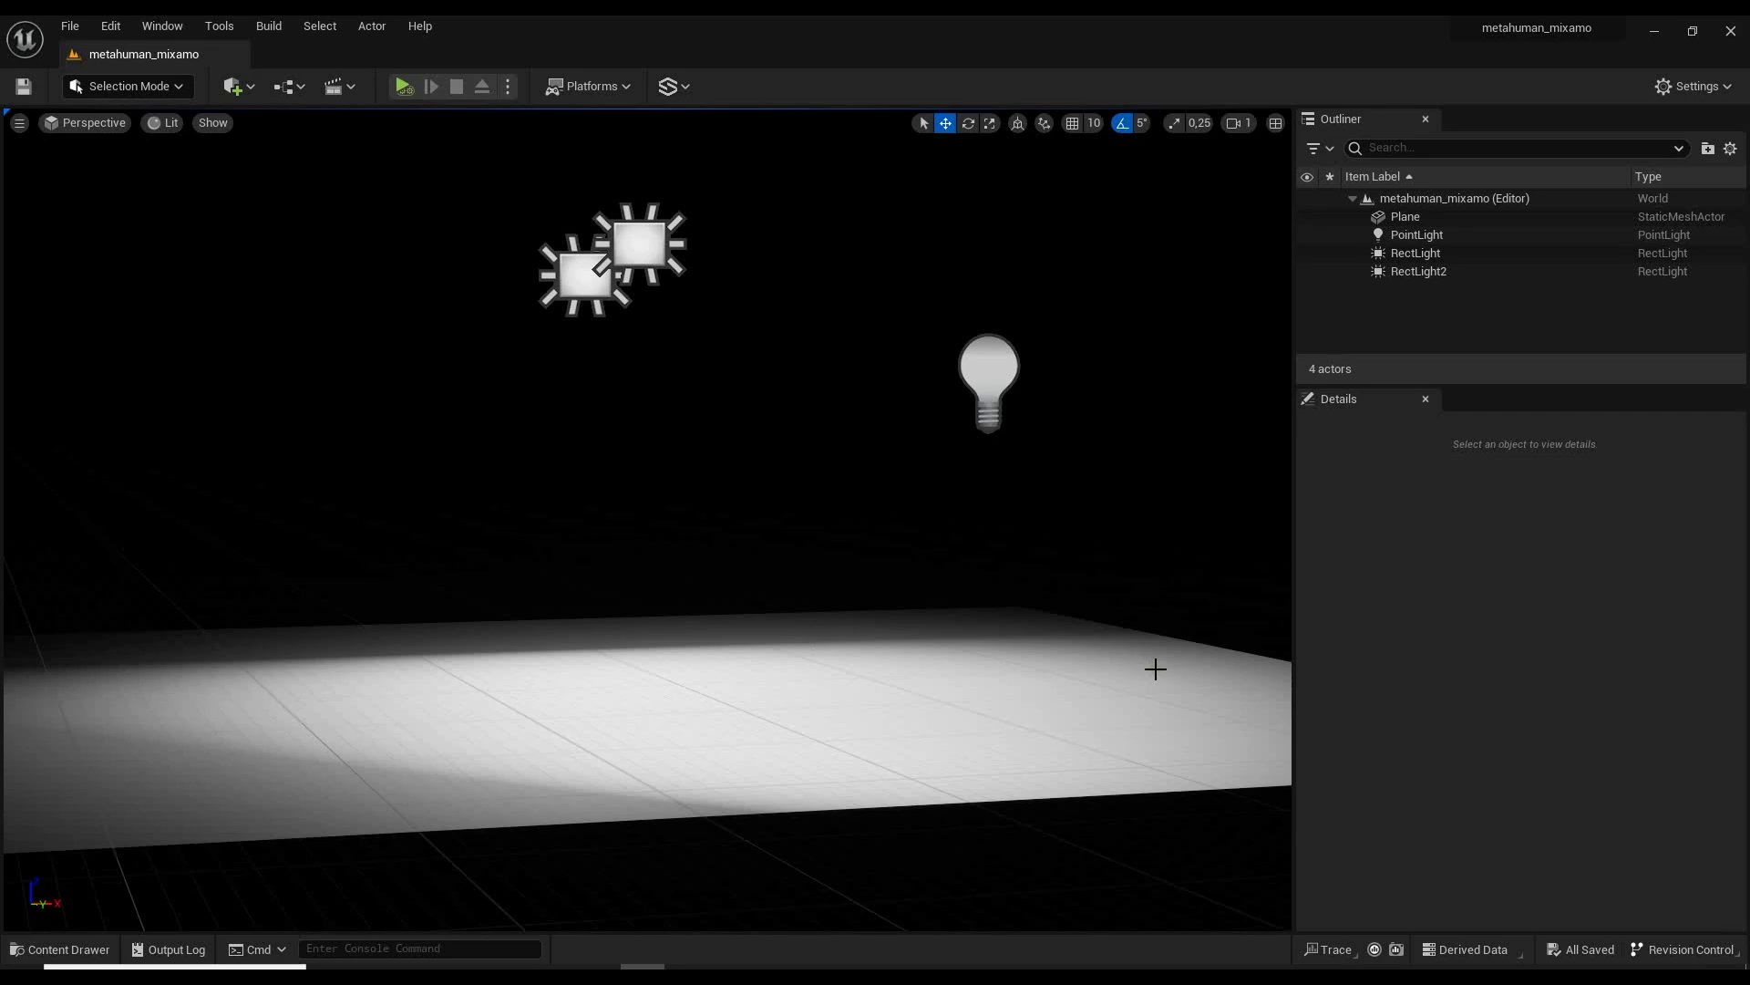
pyautogui.click(255, 88)
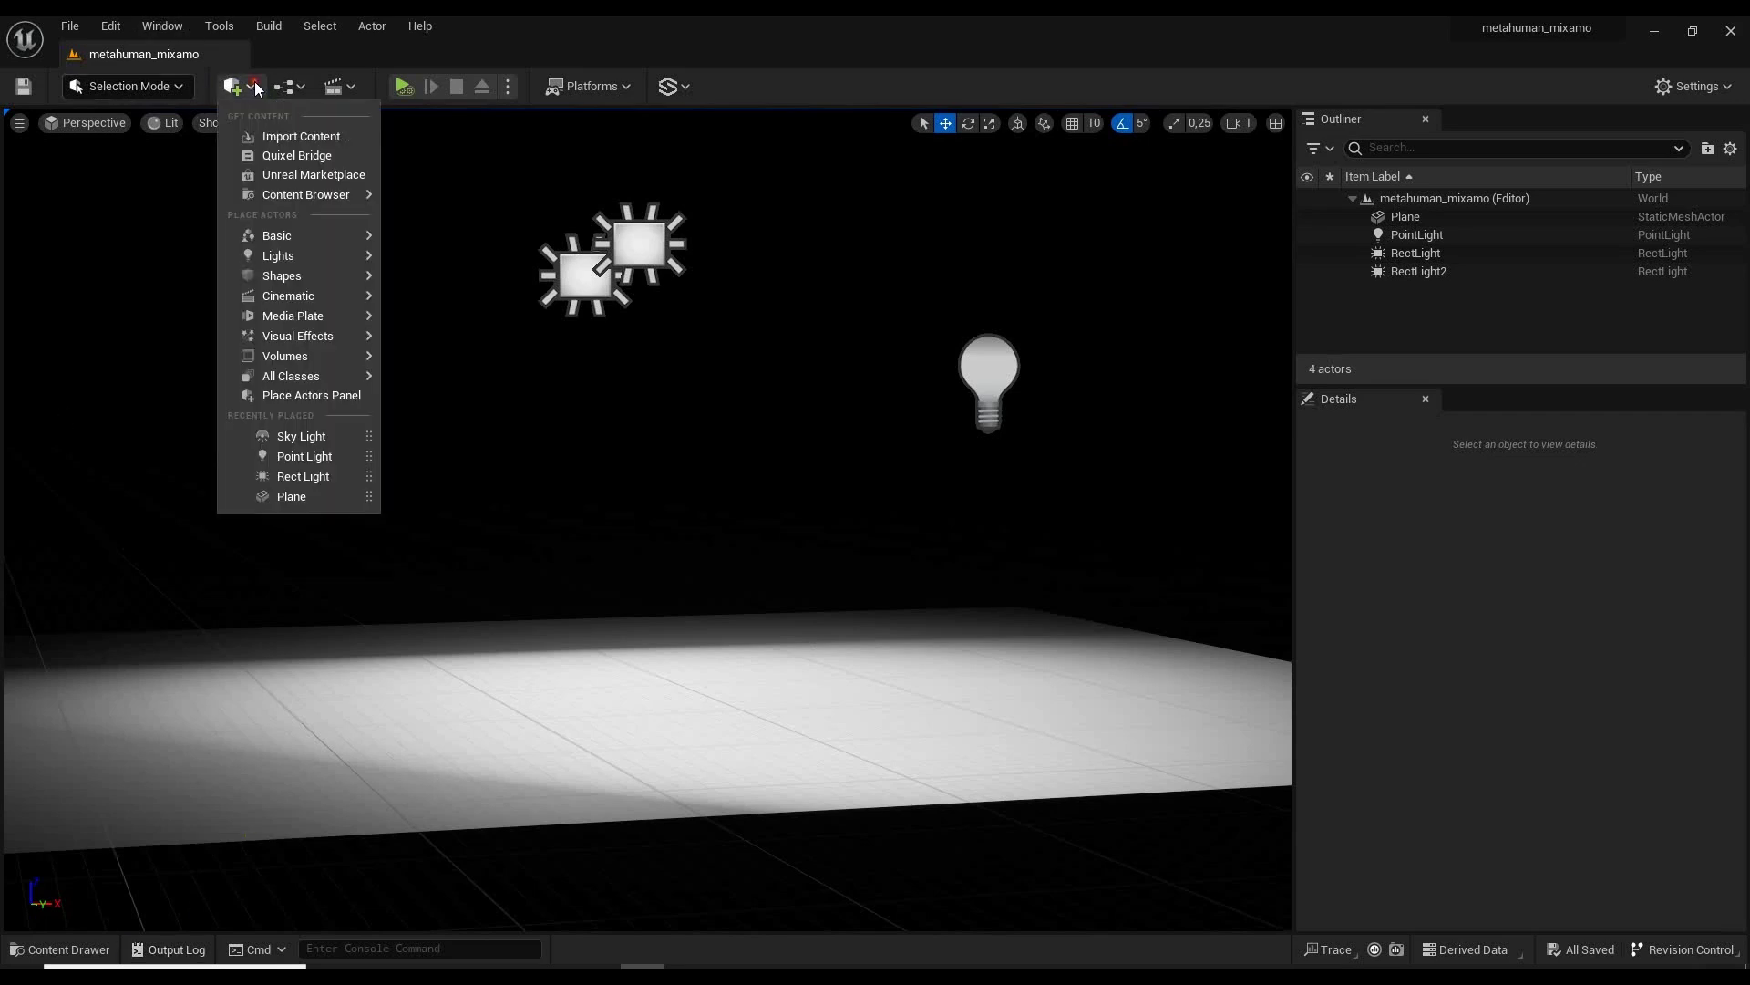
pyautogui.click(314, 156)
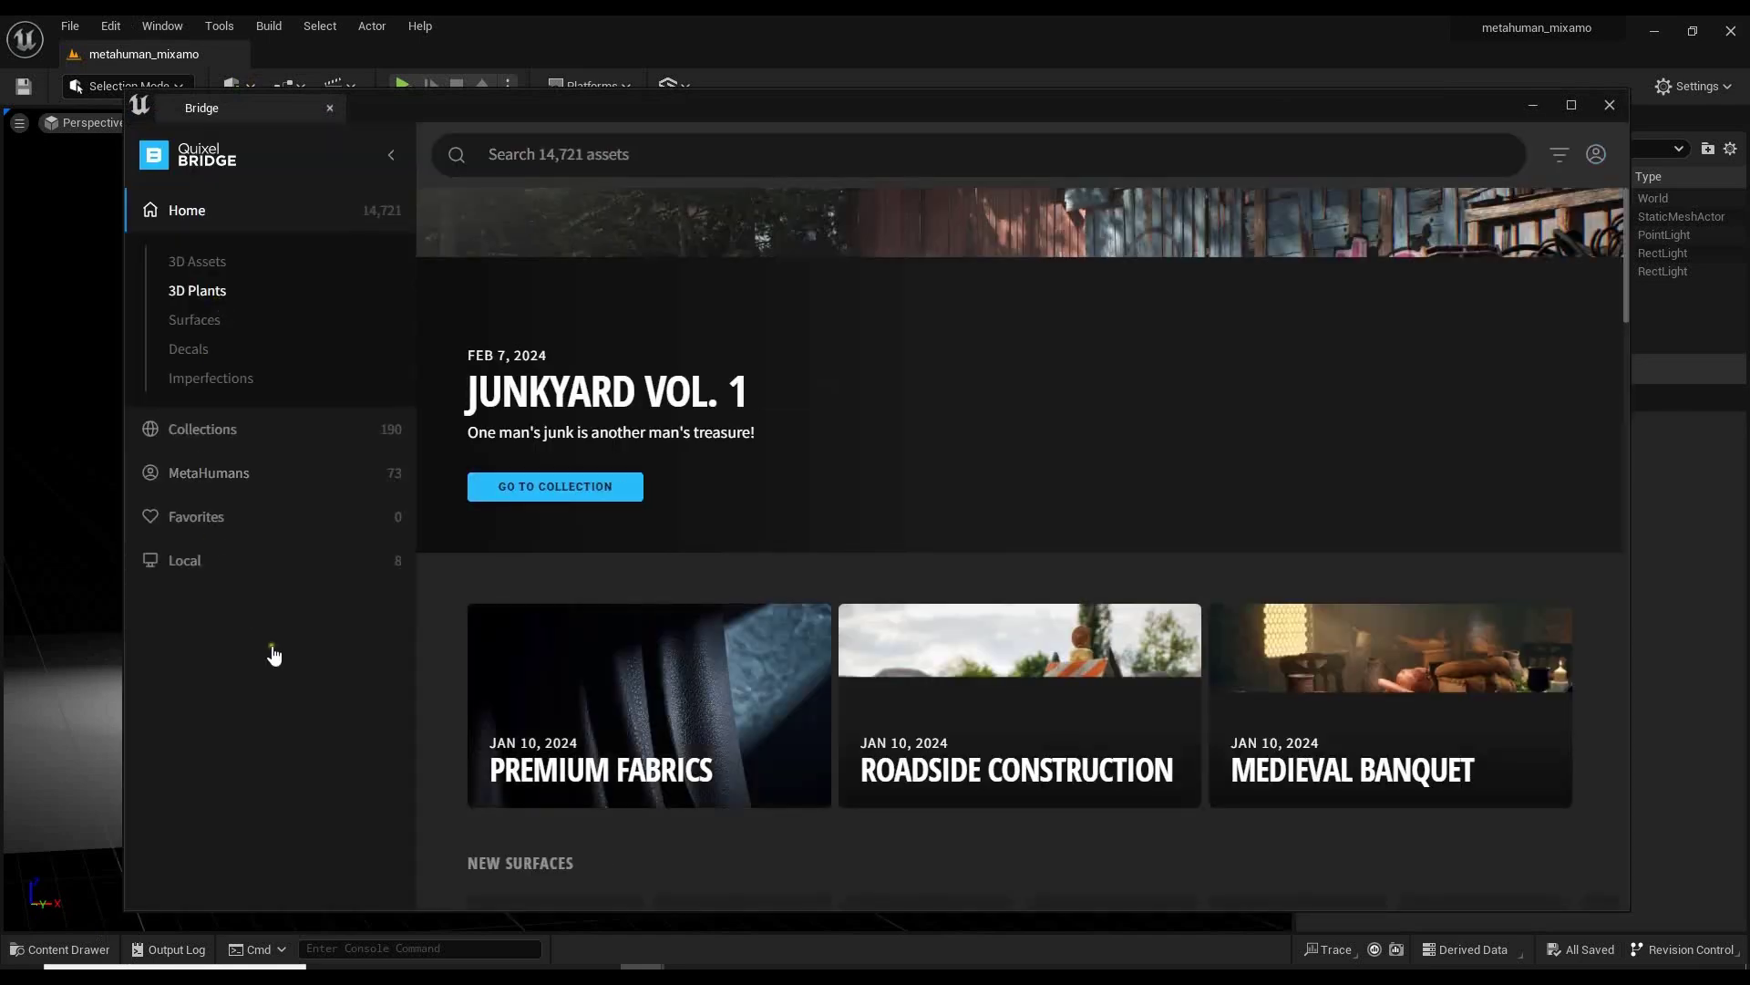
pyautogui.click(198, 575)
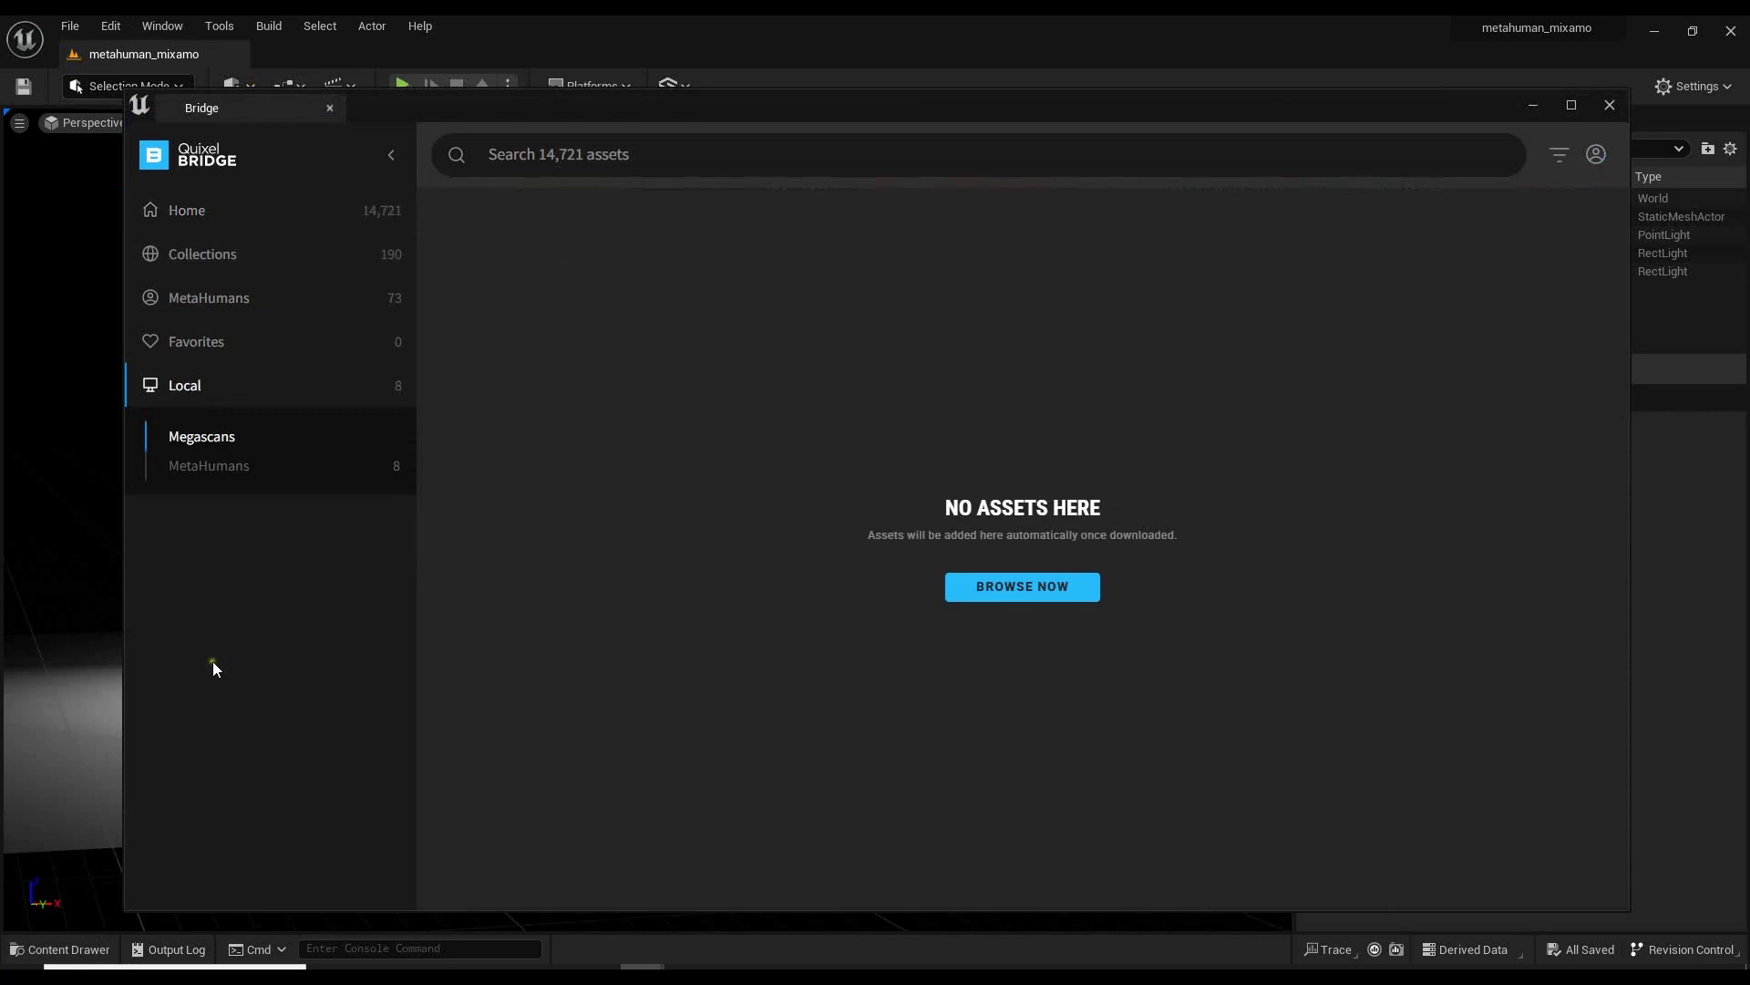
pyautogui.click(218, 466)
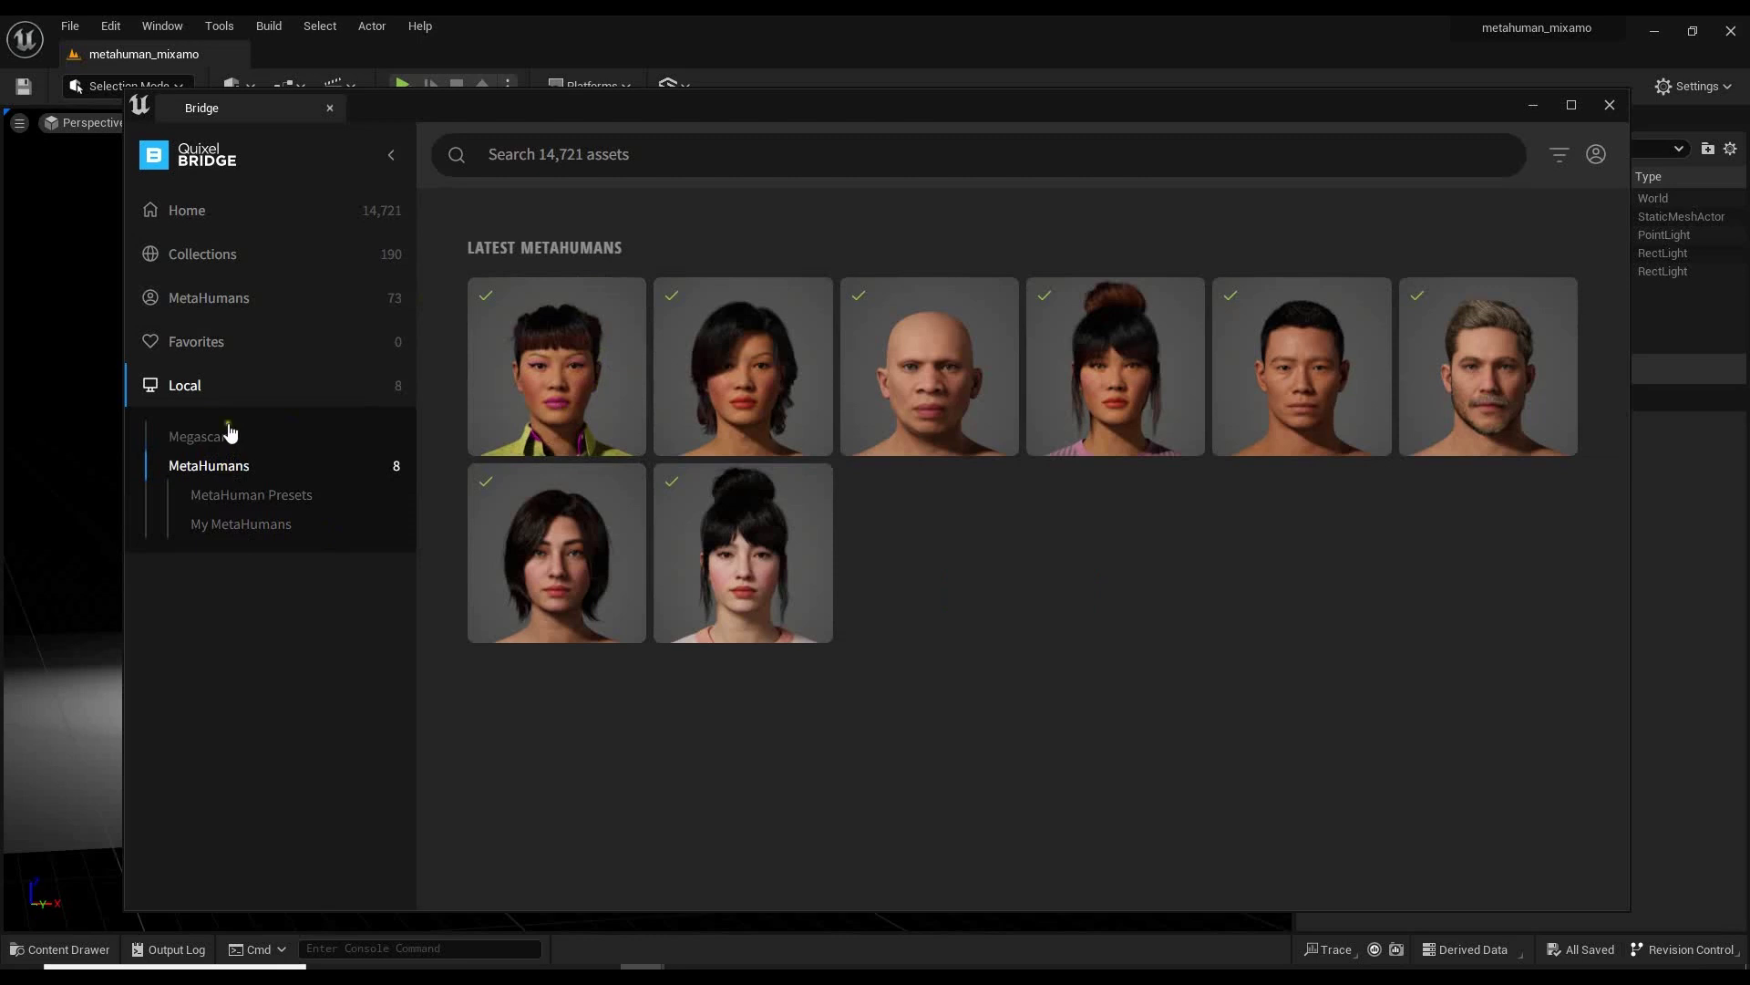
pyautogui.click(574, 374)
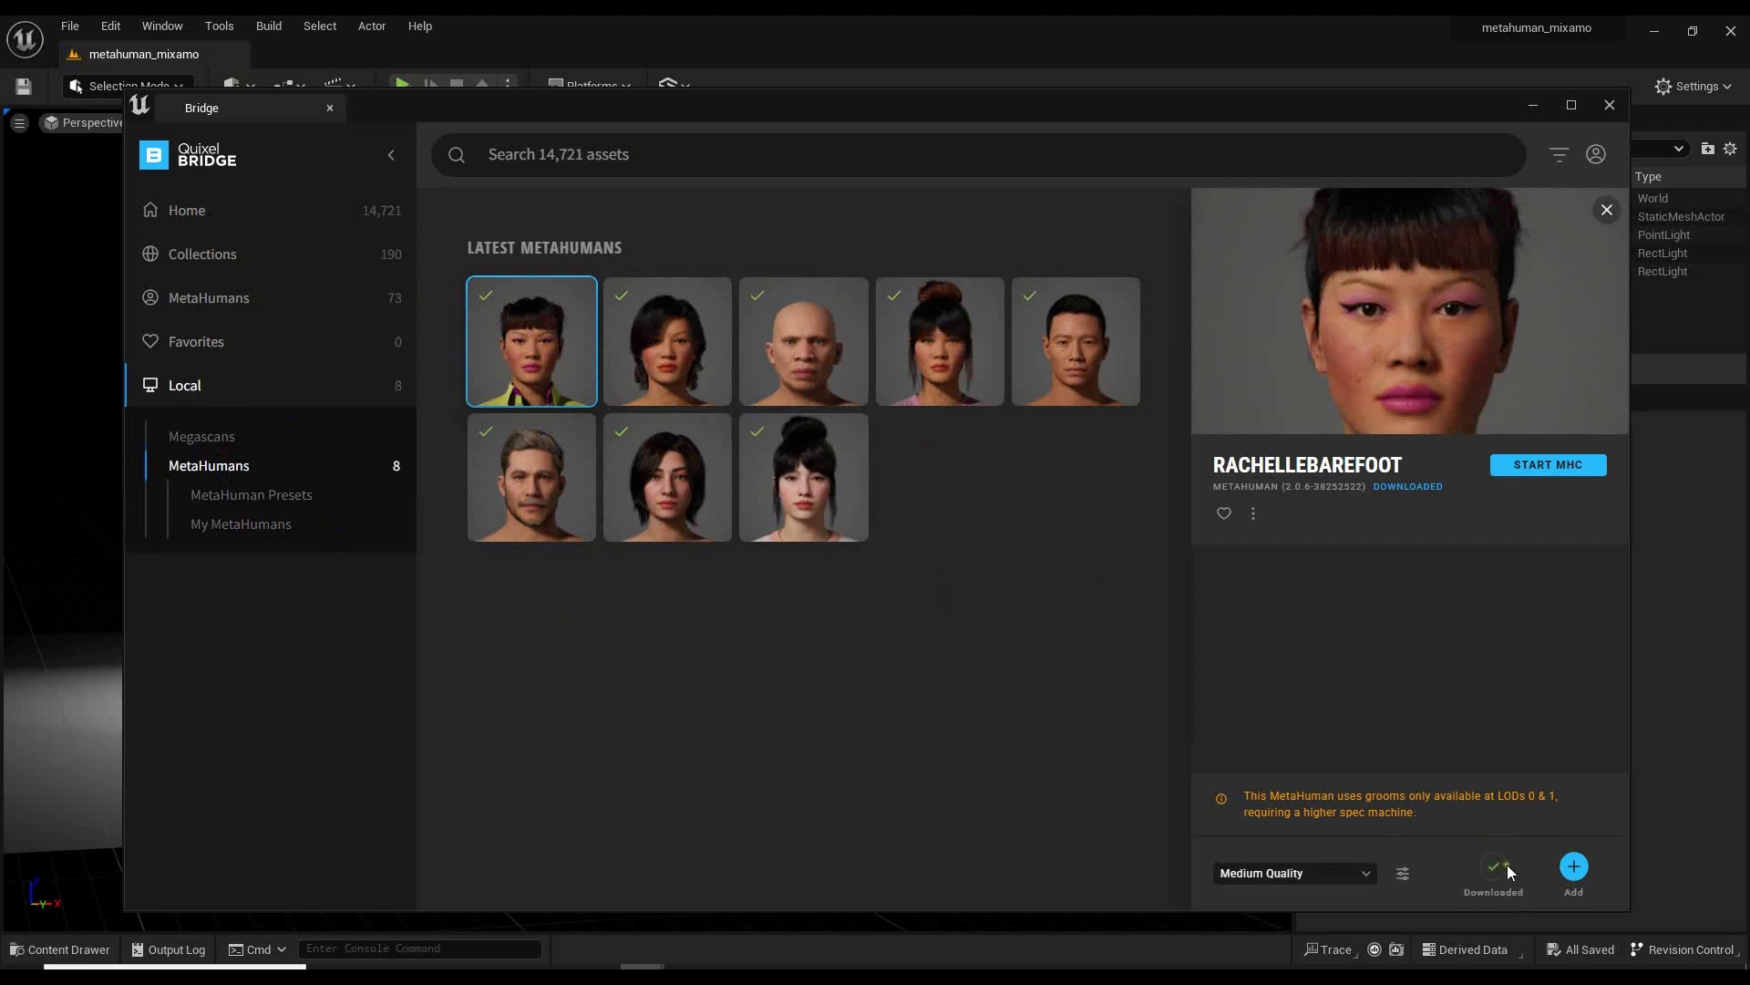
pyautogui.click(1550, 466)
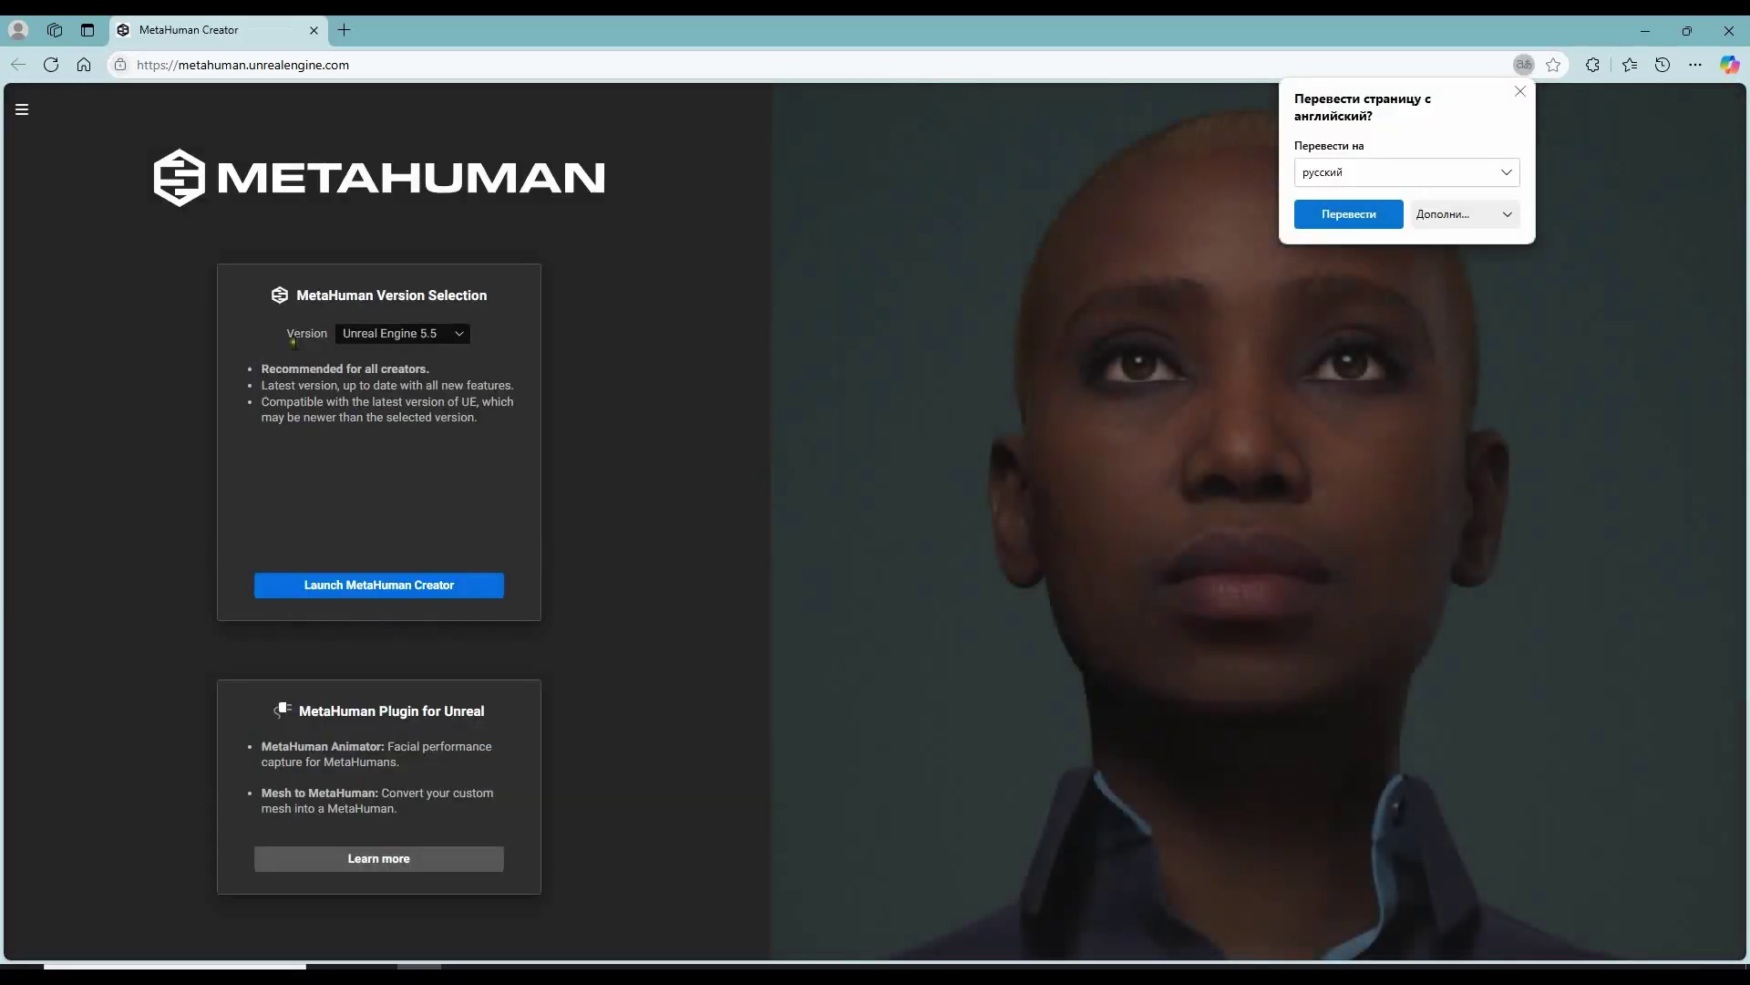
pyautogui.click(458, 335)
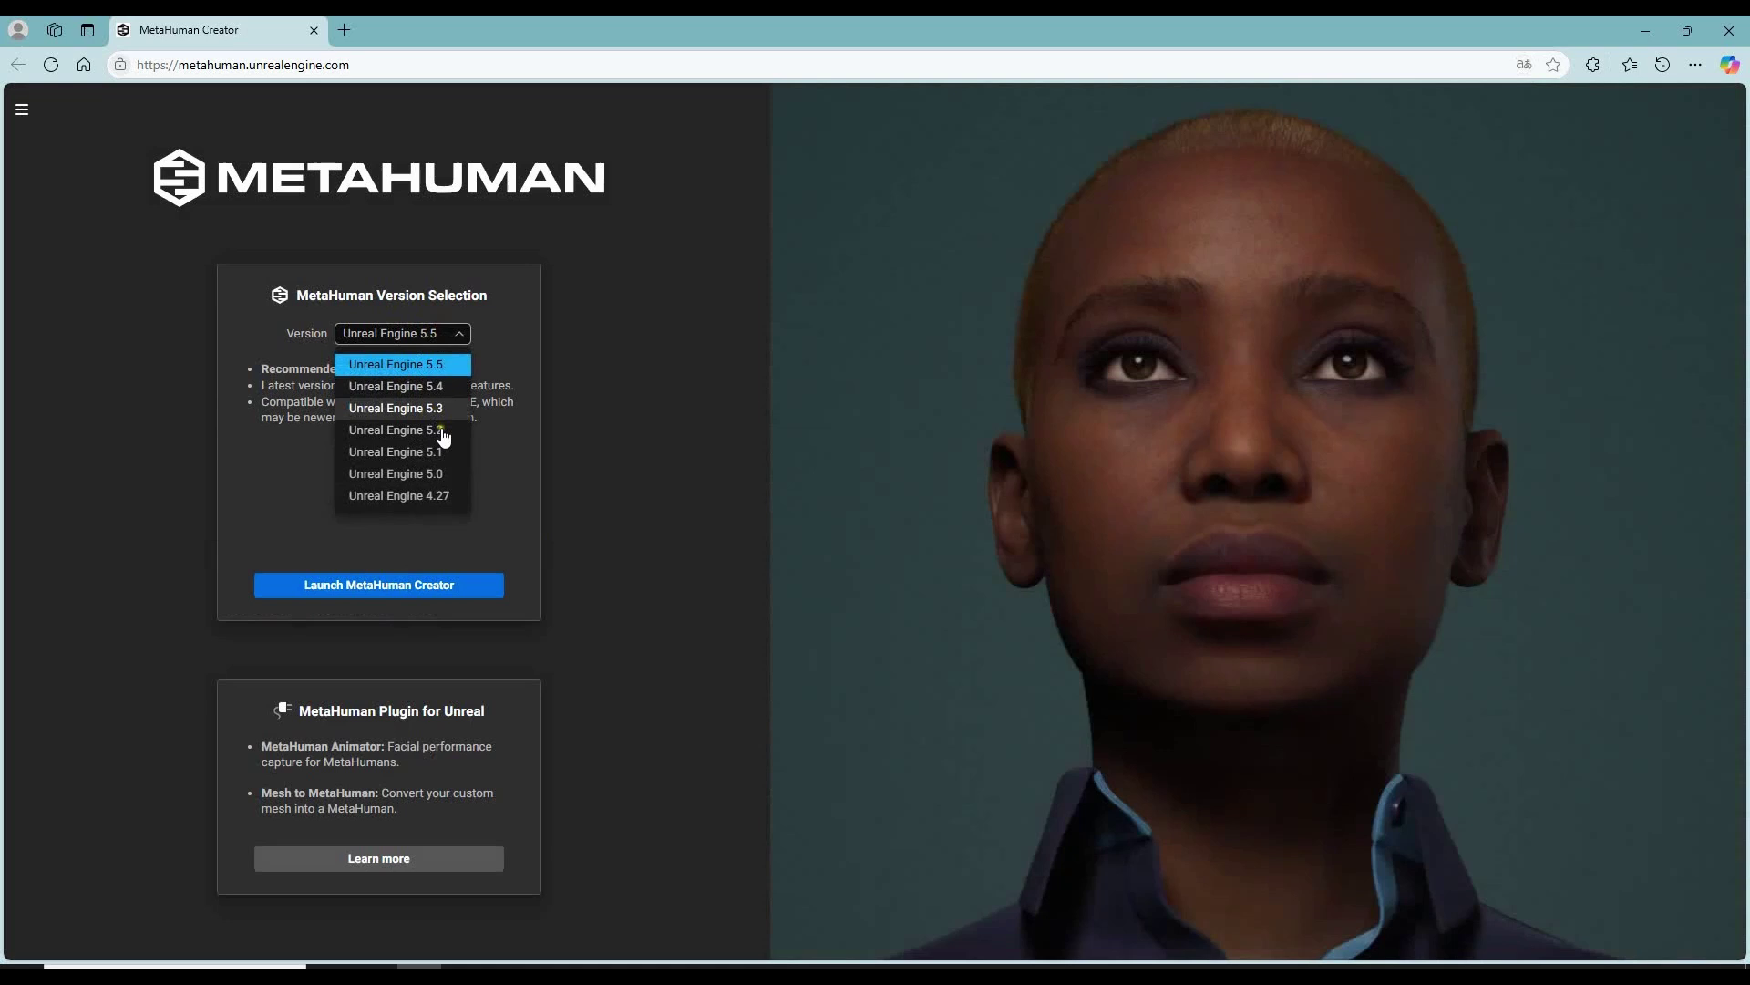
pyautogui.click(392, 431)
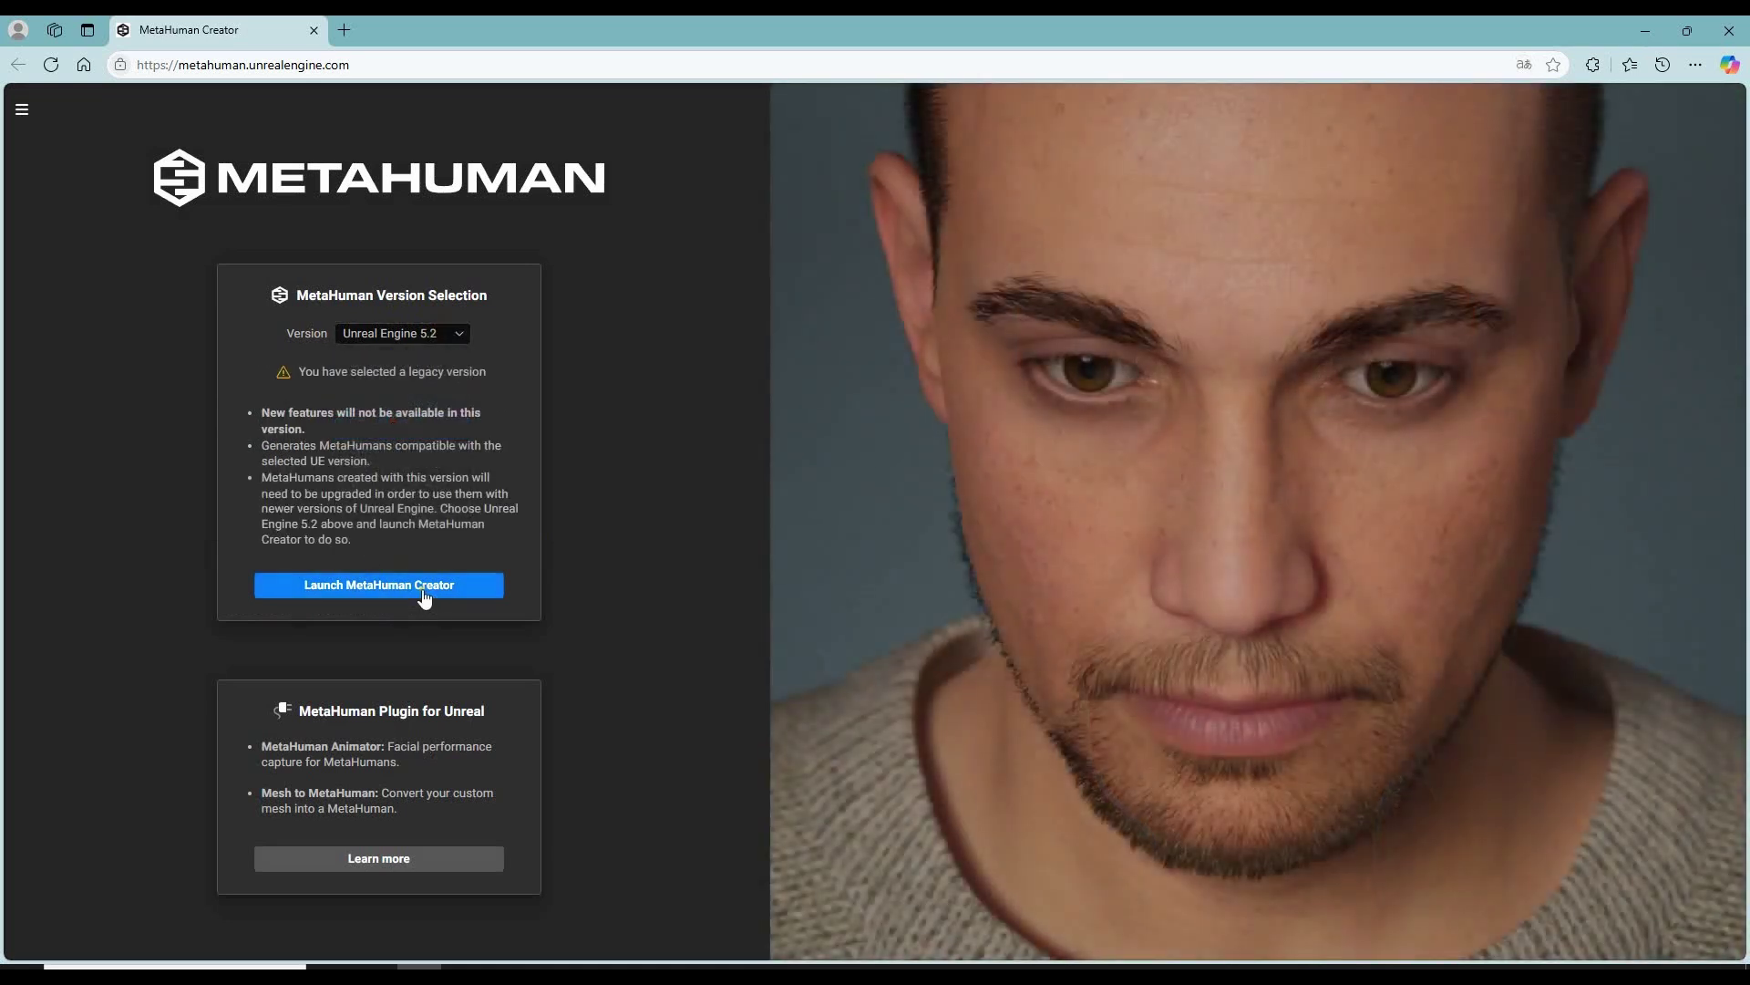
pyautogui.click(401, 586)
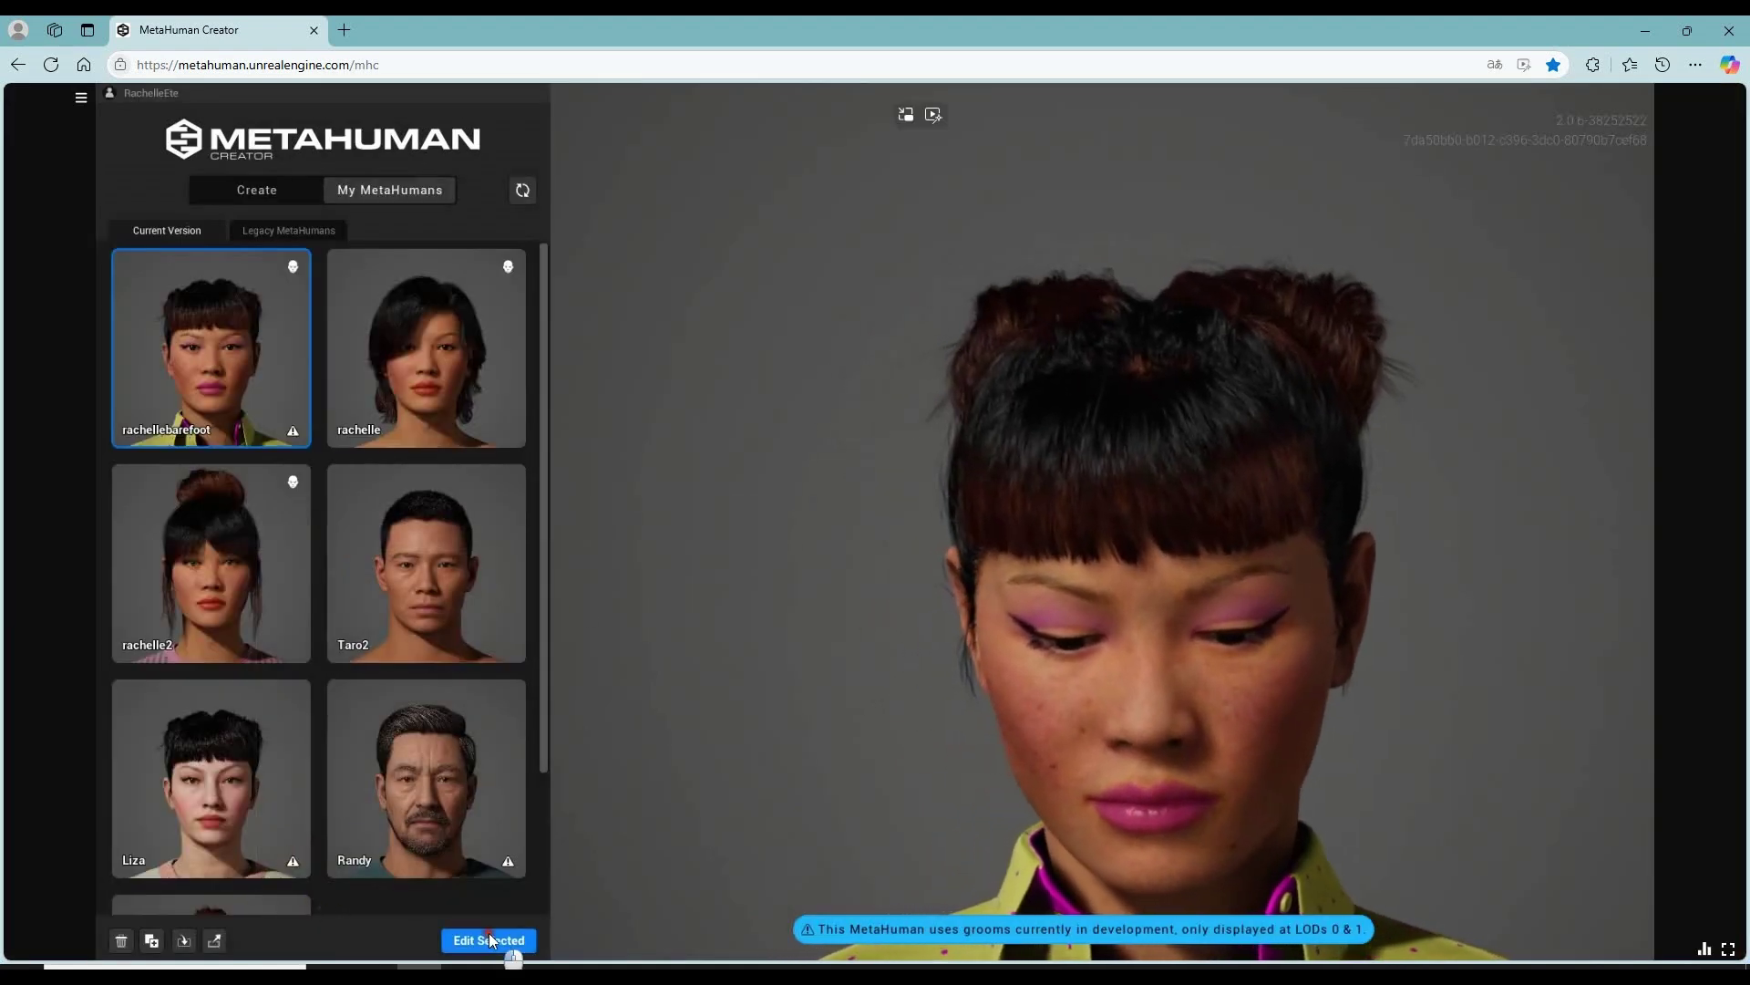
pyautogui.click(489, 939)
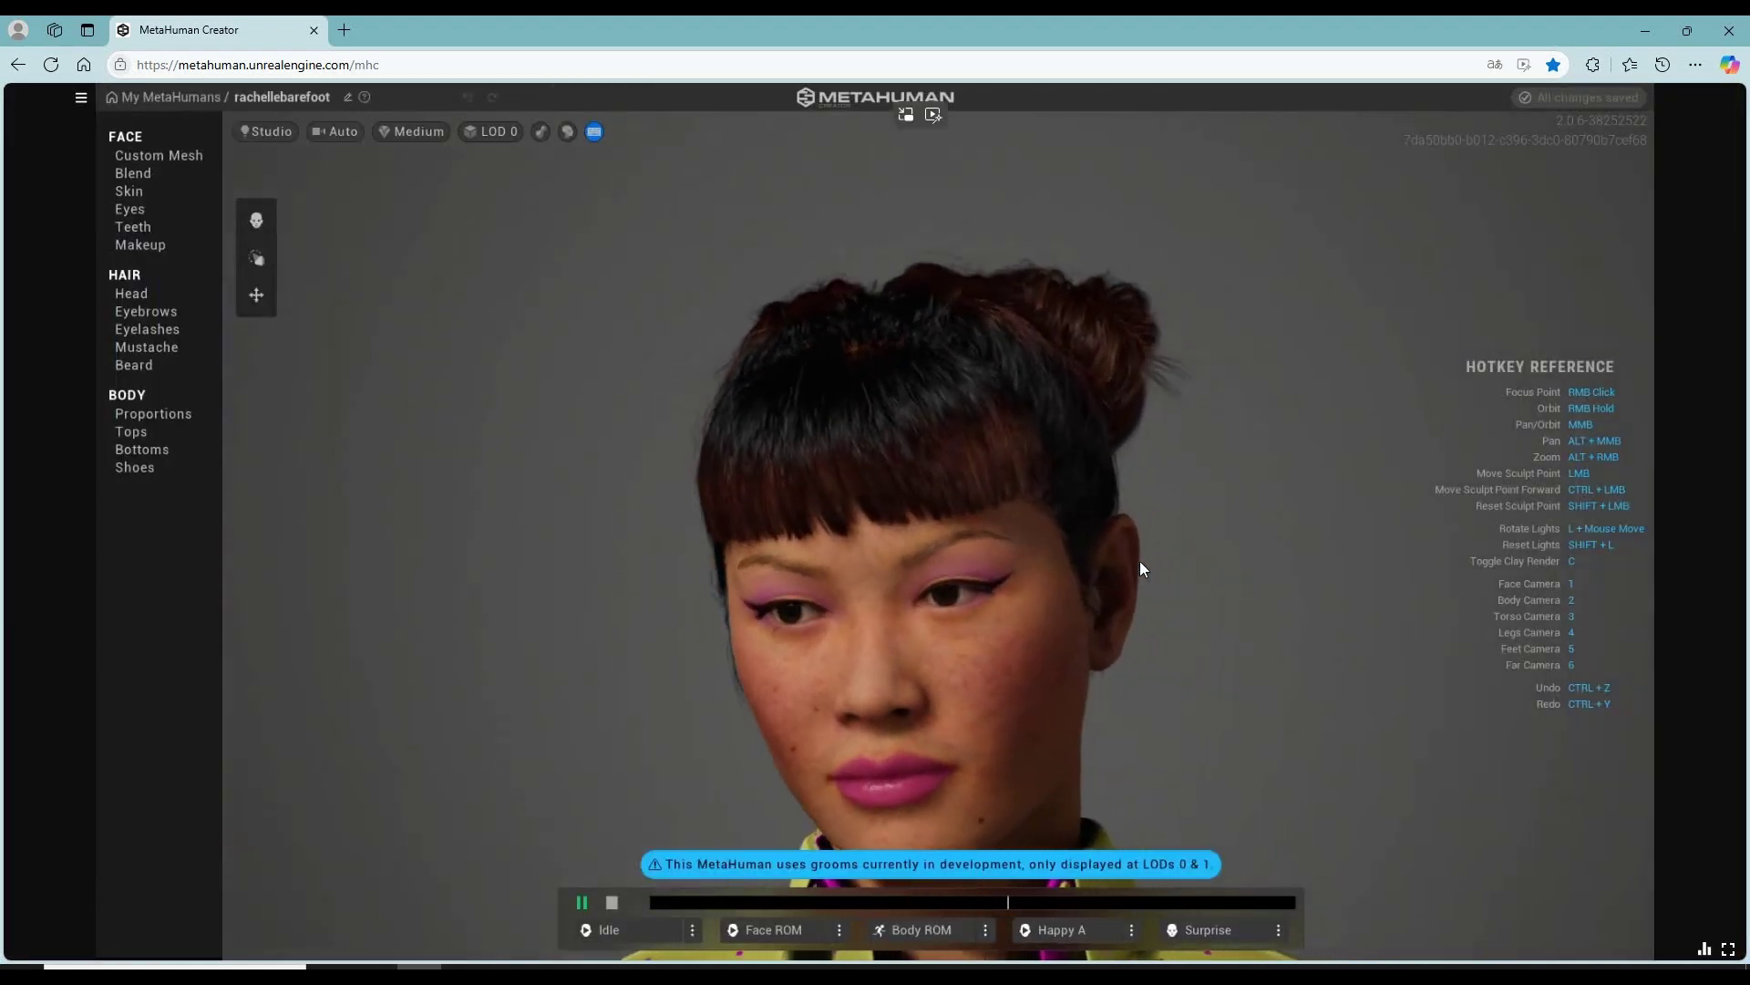
# Examine the character's full body, outfit and footwear up close, and open the shoe options.
pyautogui.press('2')
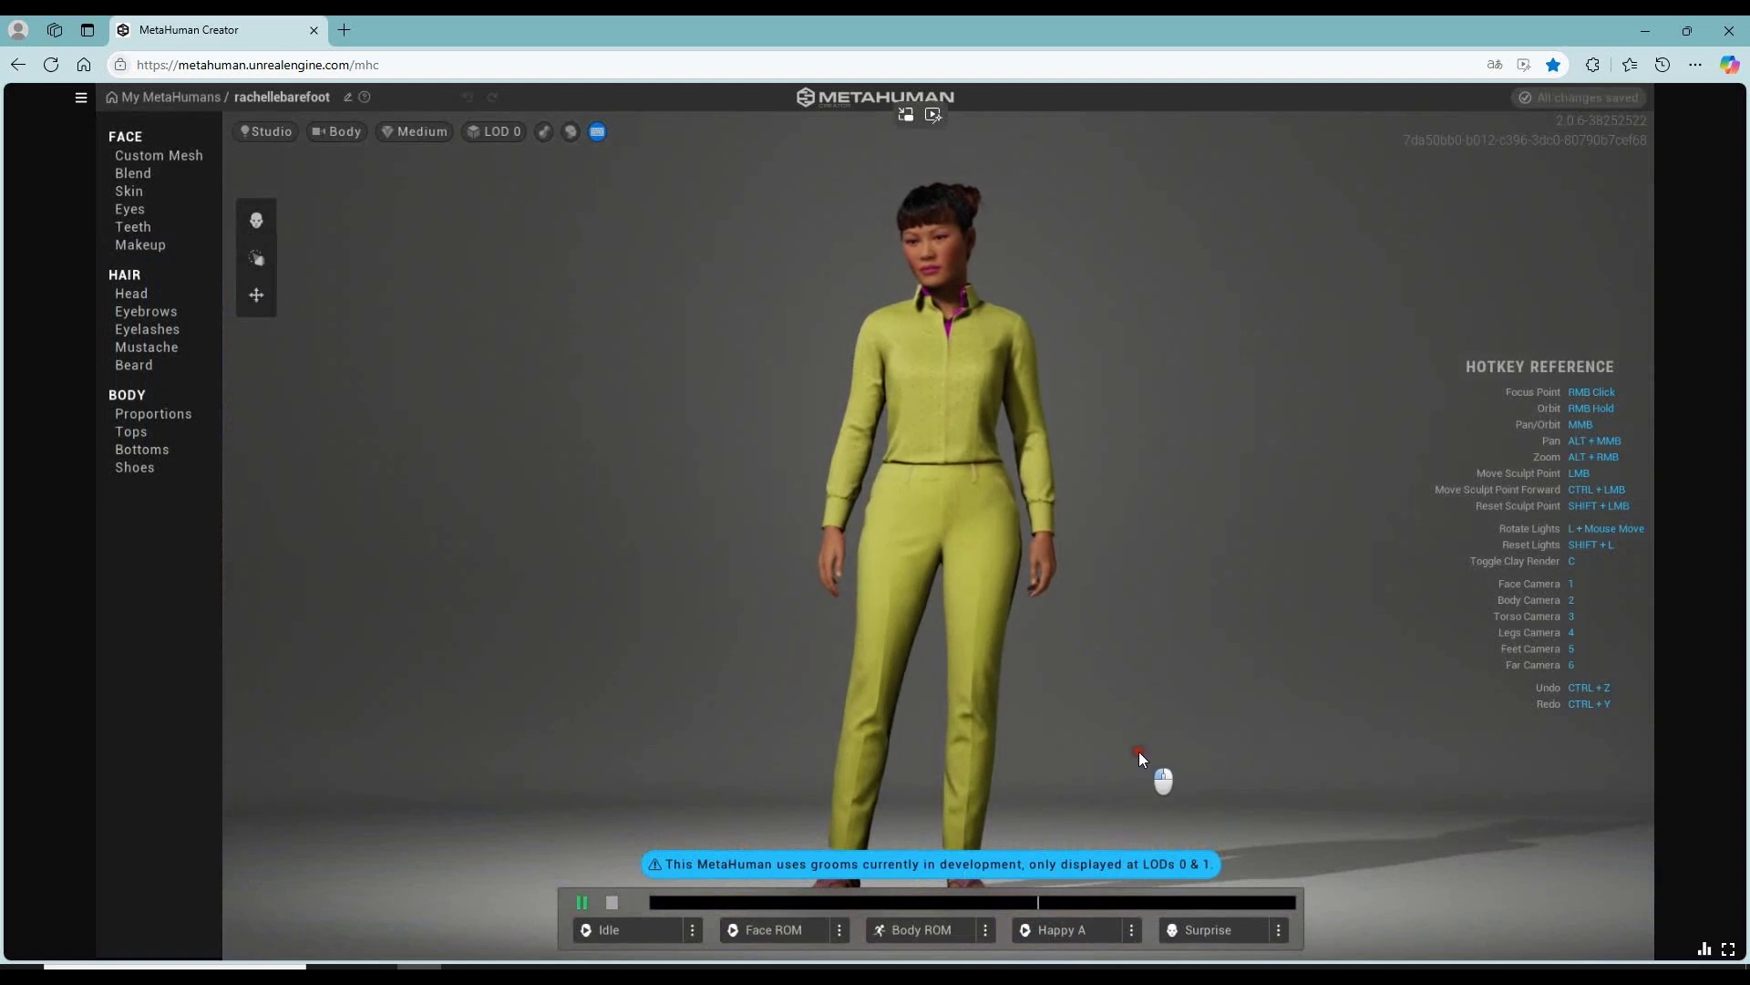
pyautogui.moveTo(1026, 594); pyautogui.dragTo(1070, 683)
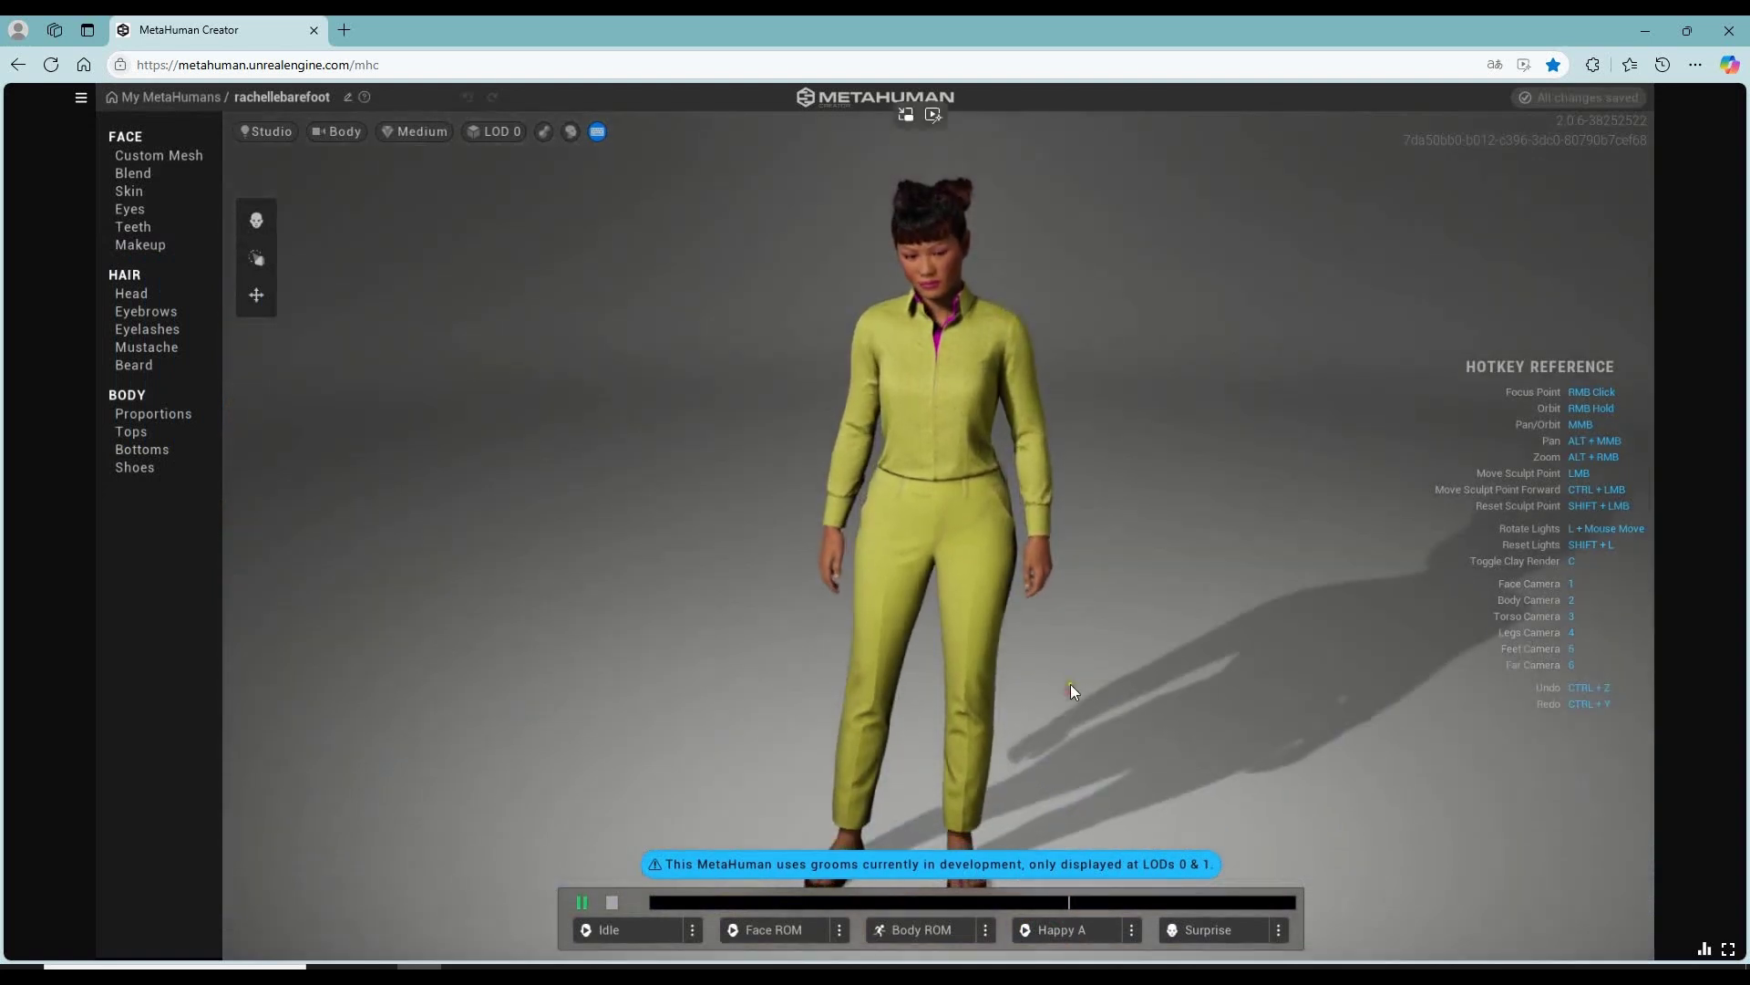
pyautogui.moveTo(1070, 684); pyautogui.dragTo(1108, 596, button='right')
pyautogui.moveTo(1109, 597); pyautogui.dragTo(1101, 452, button='middle')
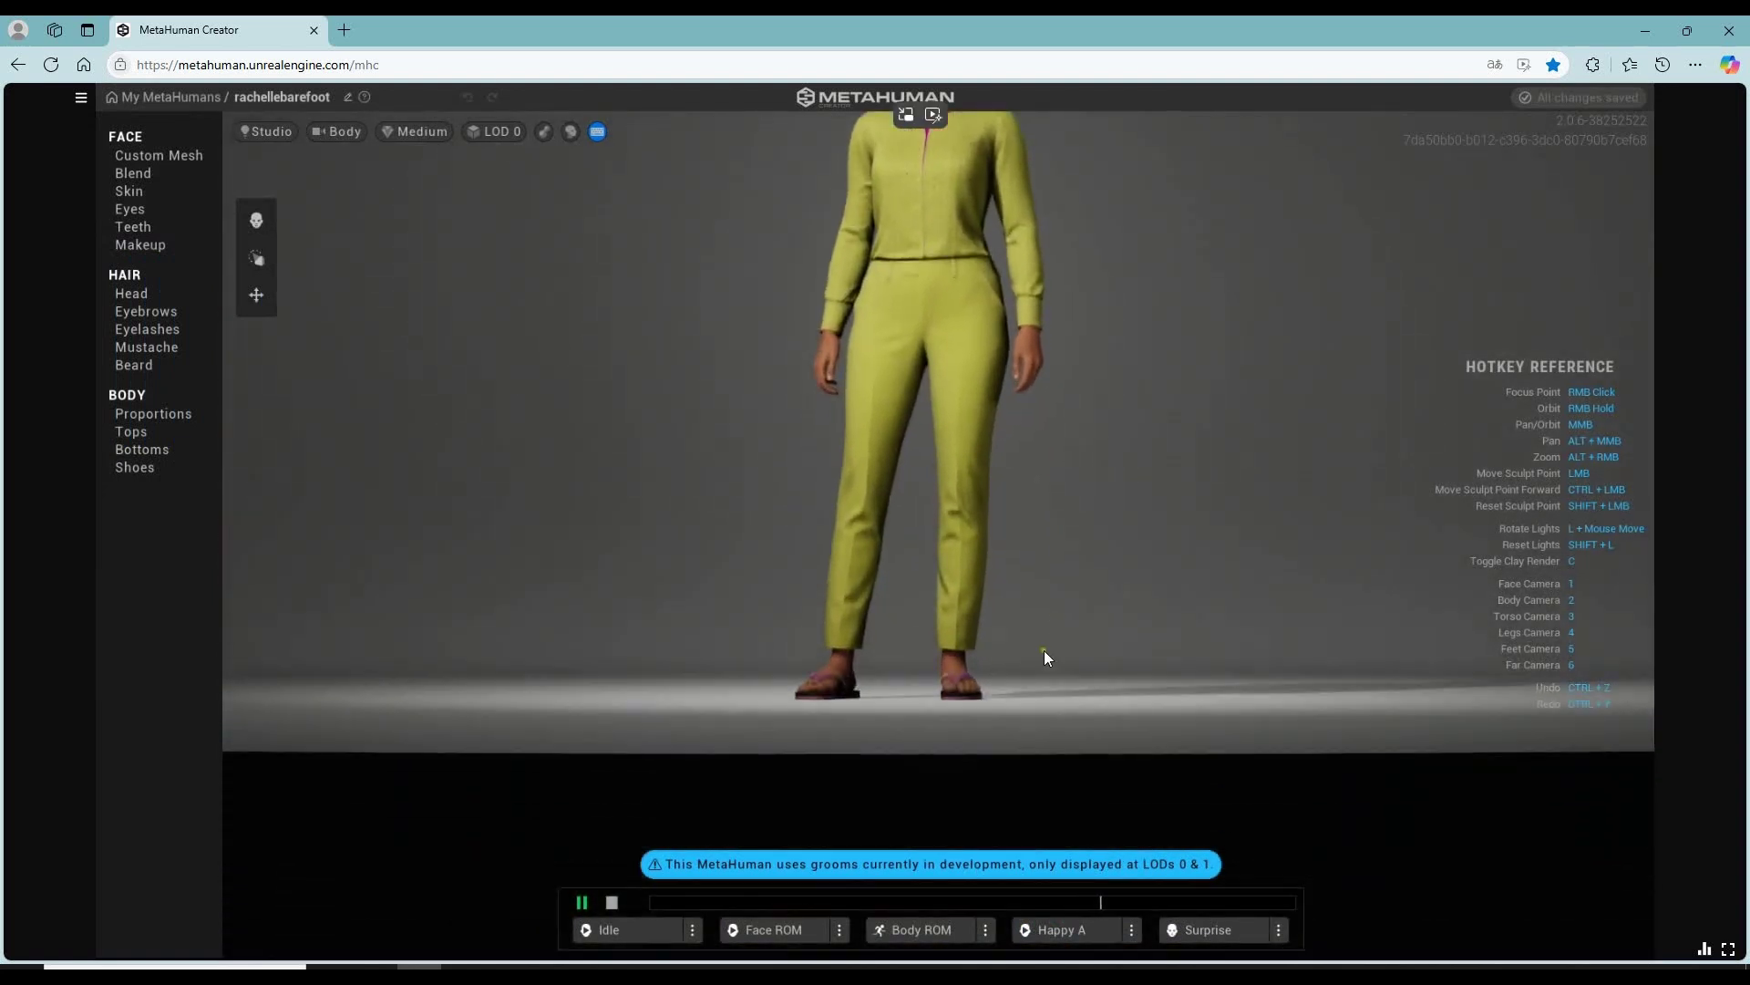
pyautogui.scroll(3, 1042, 649)
pyautogui.moveTo(1134, 578); pyautogui.dragTo(1165, 638, button='right')
pyautogui.moveTo(1165, 638); pyautogui.dragTo(1150, 523, button='middle')
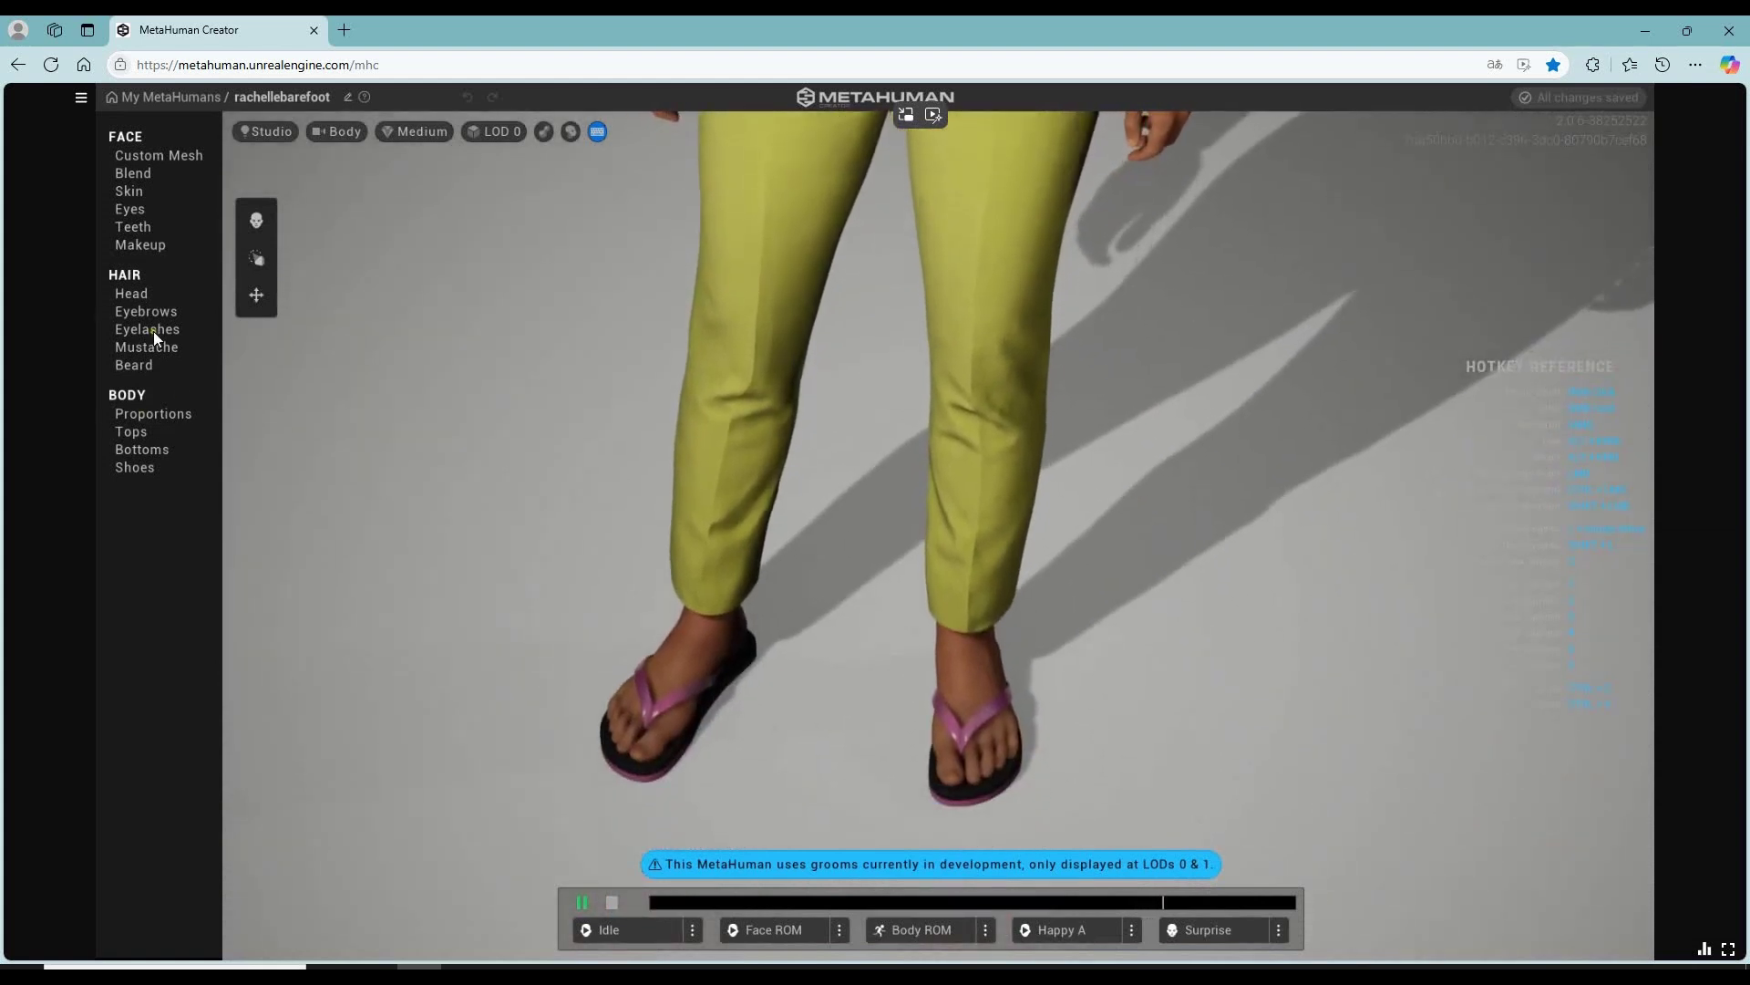
pyautogui.click(134, 466)
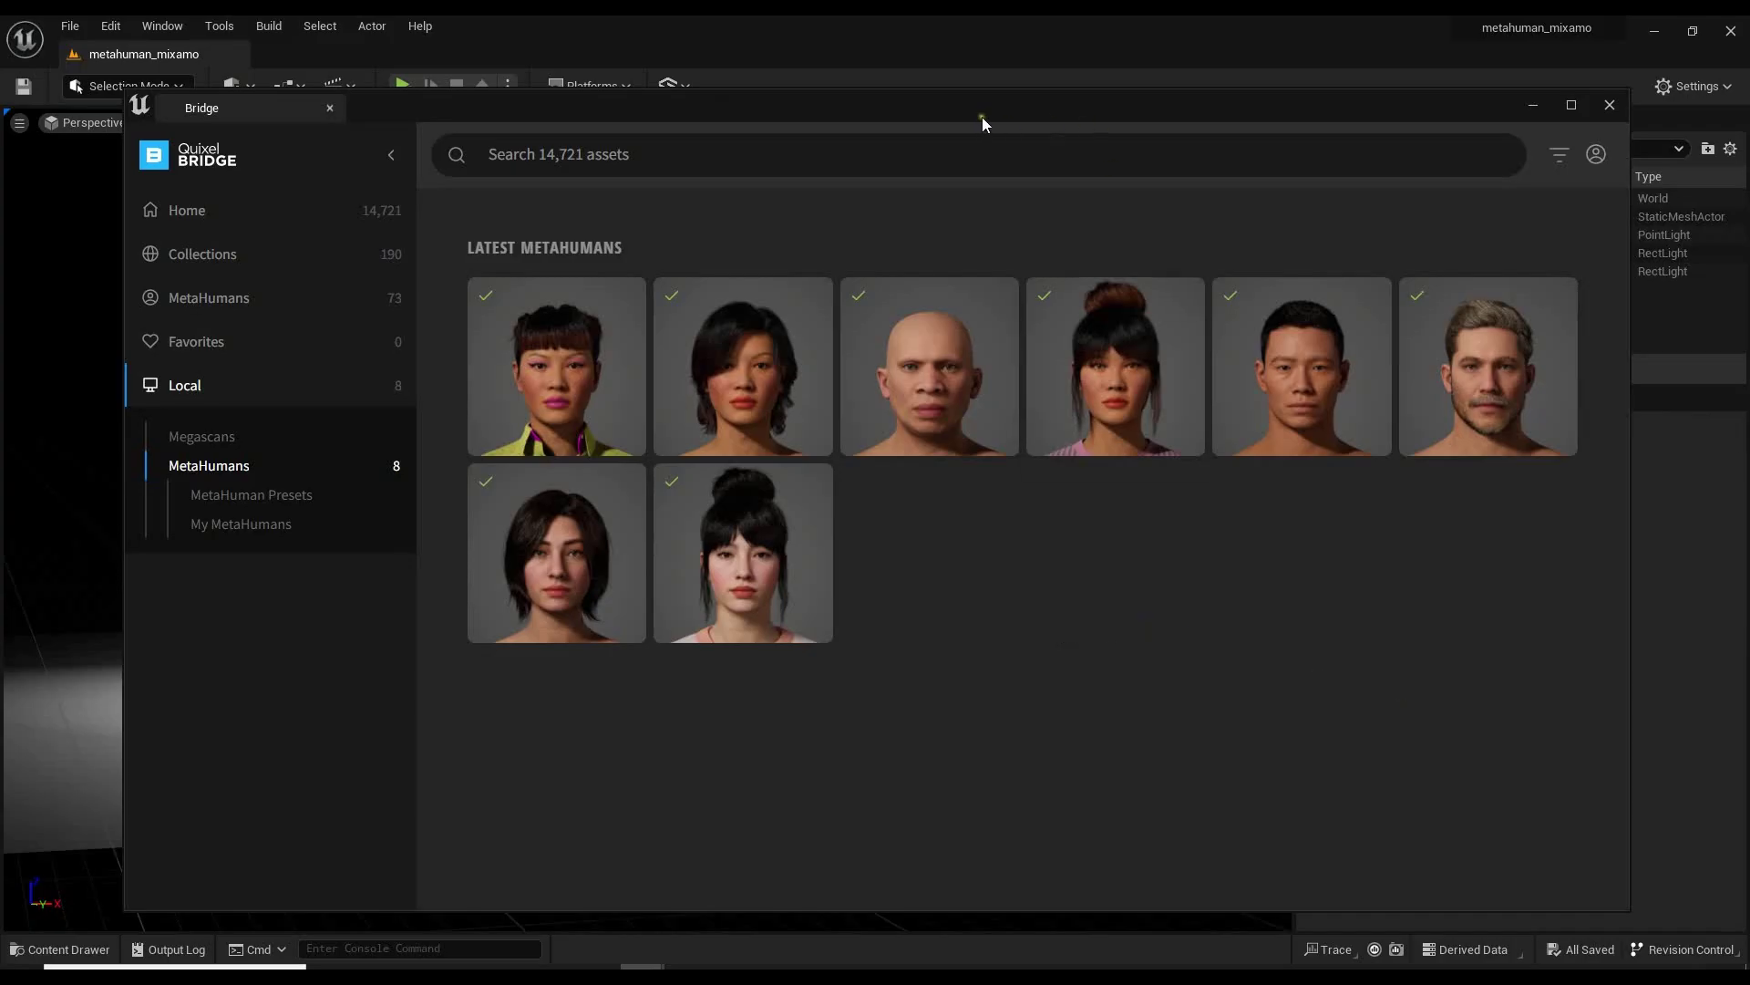
pyautogui.moveTo(1043, 109); pyautogui.dragTo(966, 106)
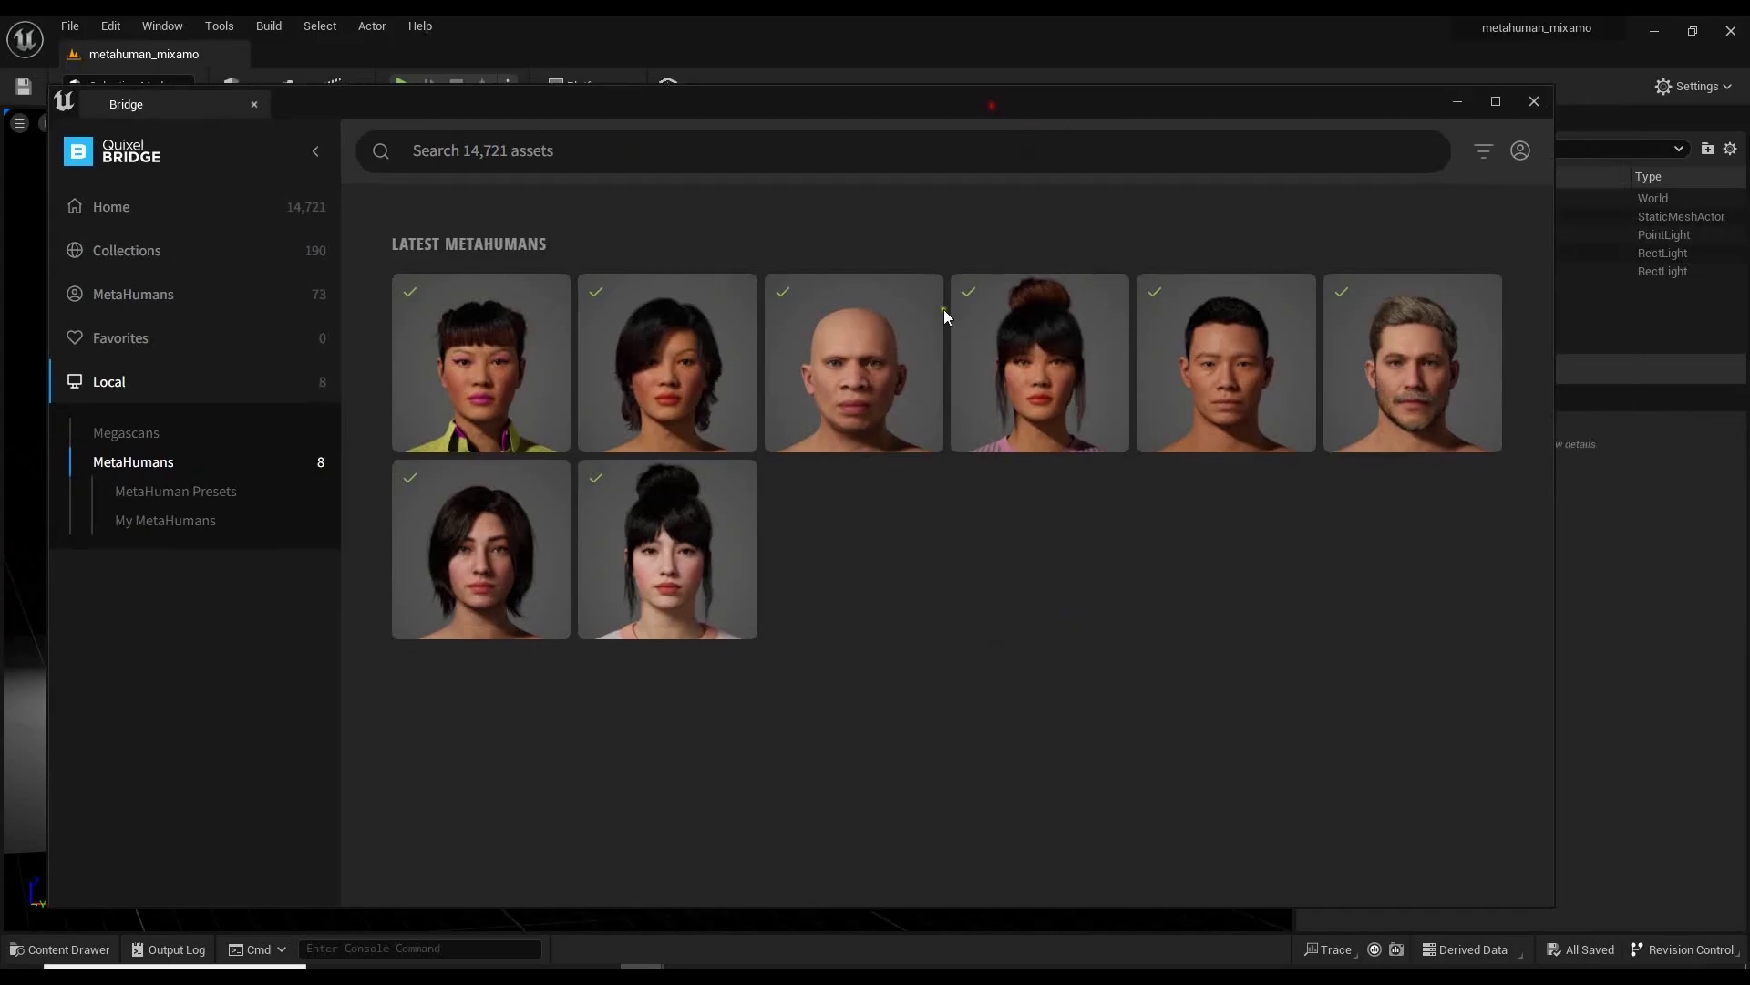
pyautogui.click(489, 363)
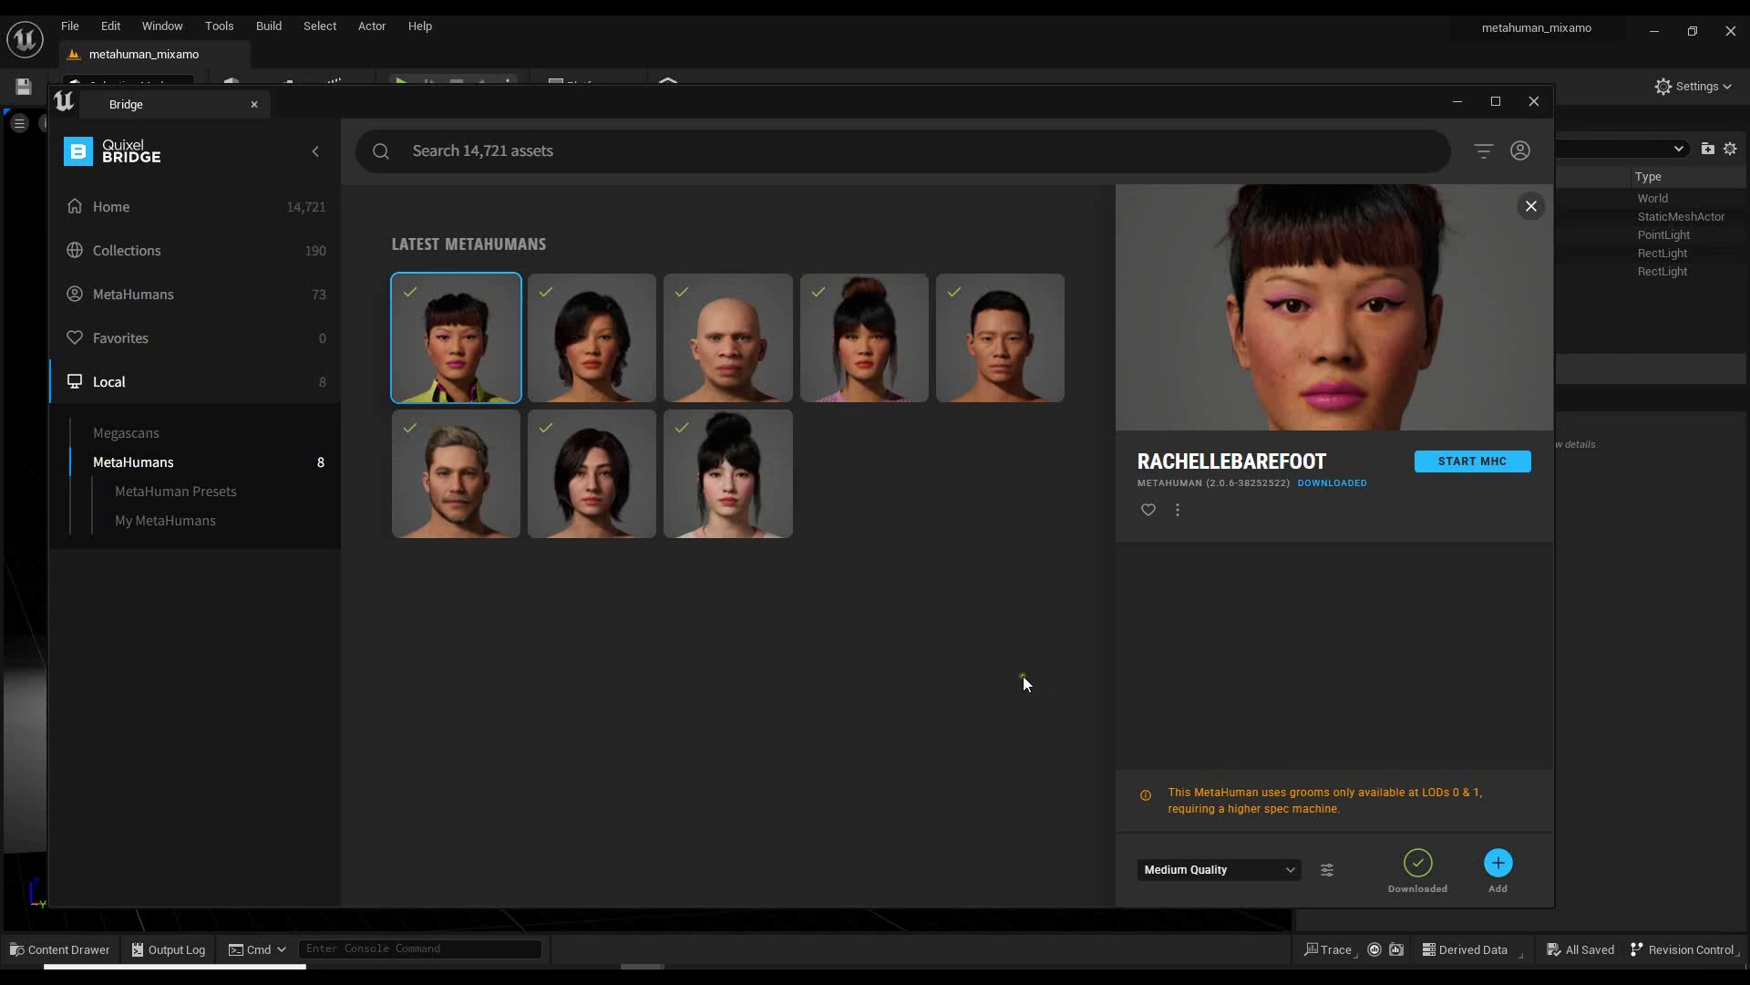
pyautogui.click(1535, 102)
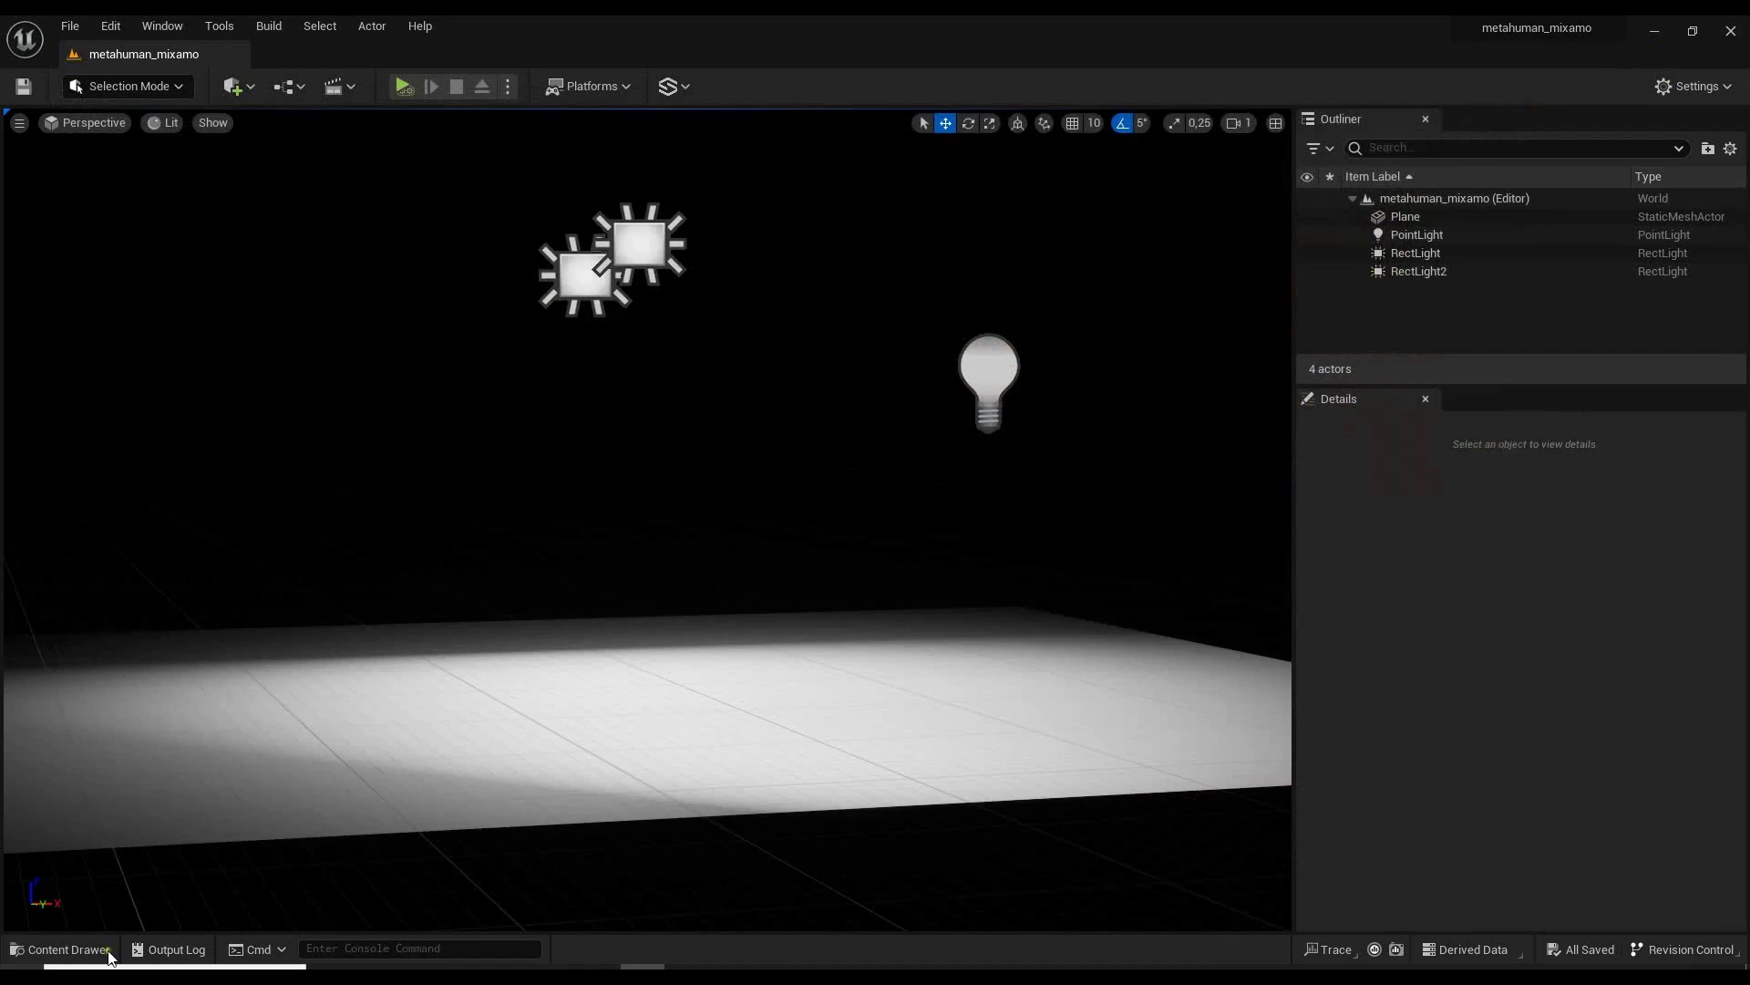
# Place the BP_rachellebarefoot blueprint from the project's MetaHumans/rachellebarefoot content folder into the level.
pyautogui.click(60, 949)
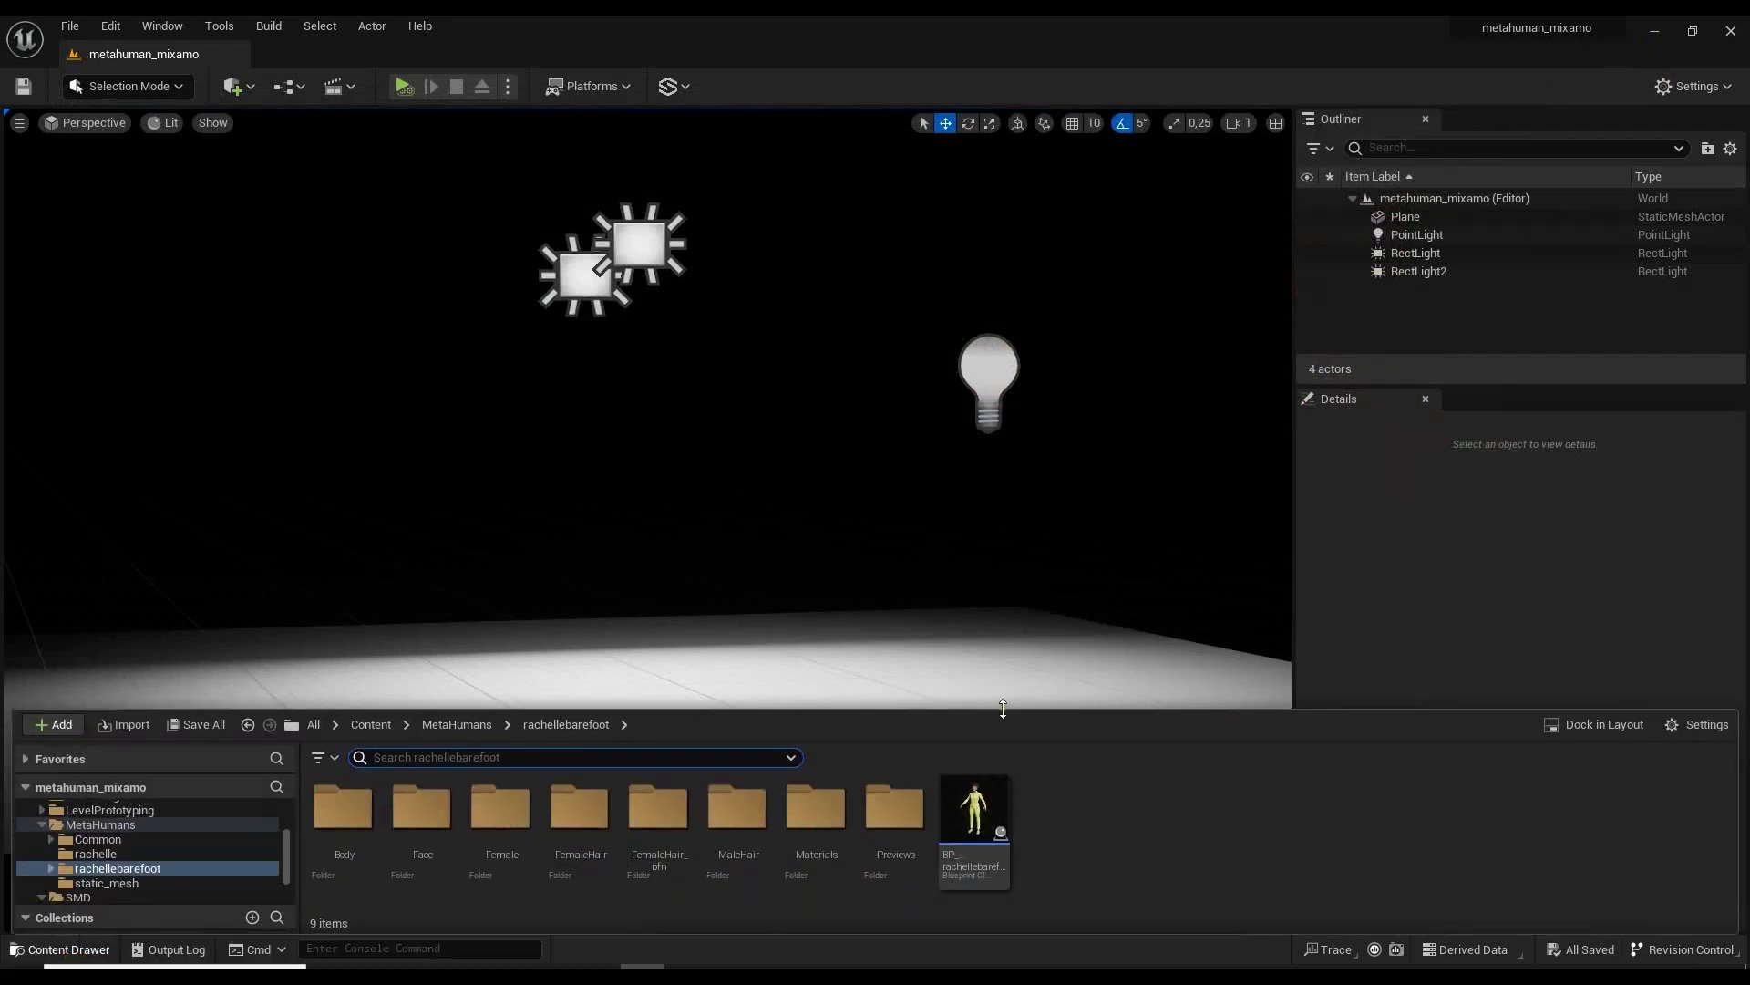
pyautogui.moveTo(936, 708); pyautogui.dragTo(945, 636)
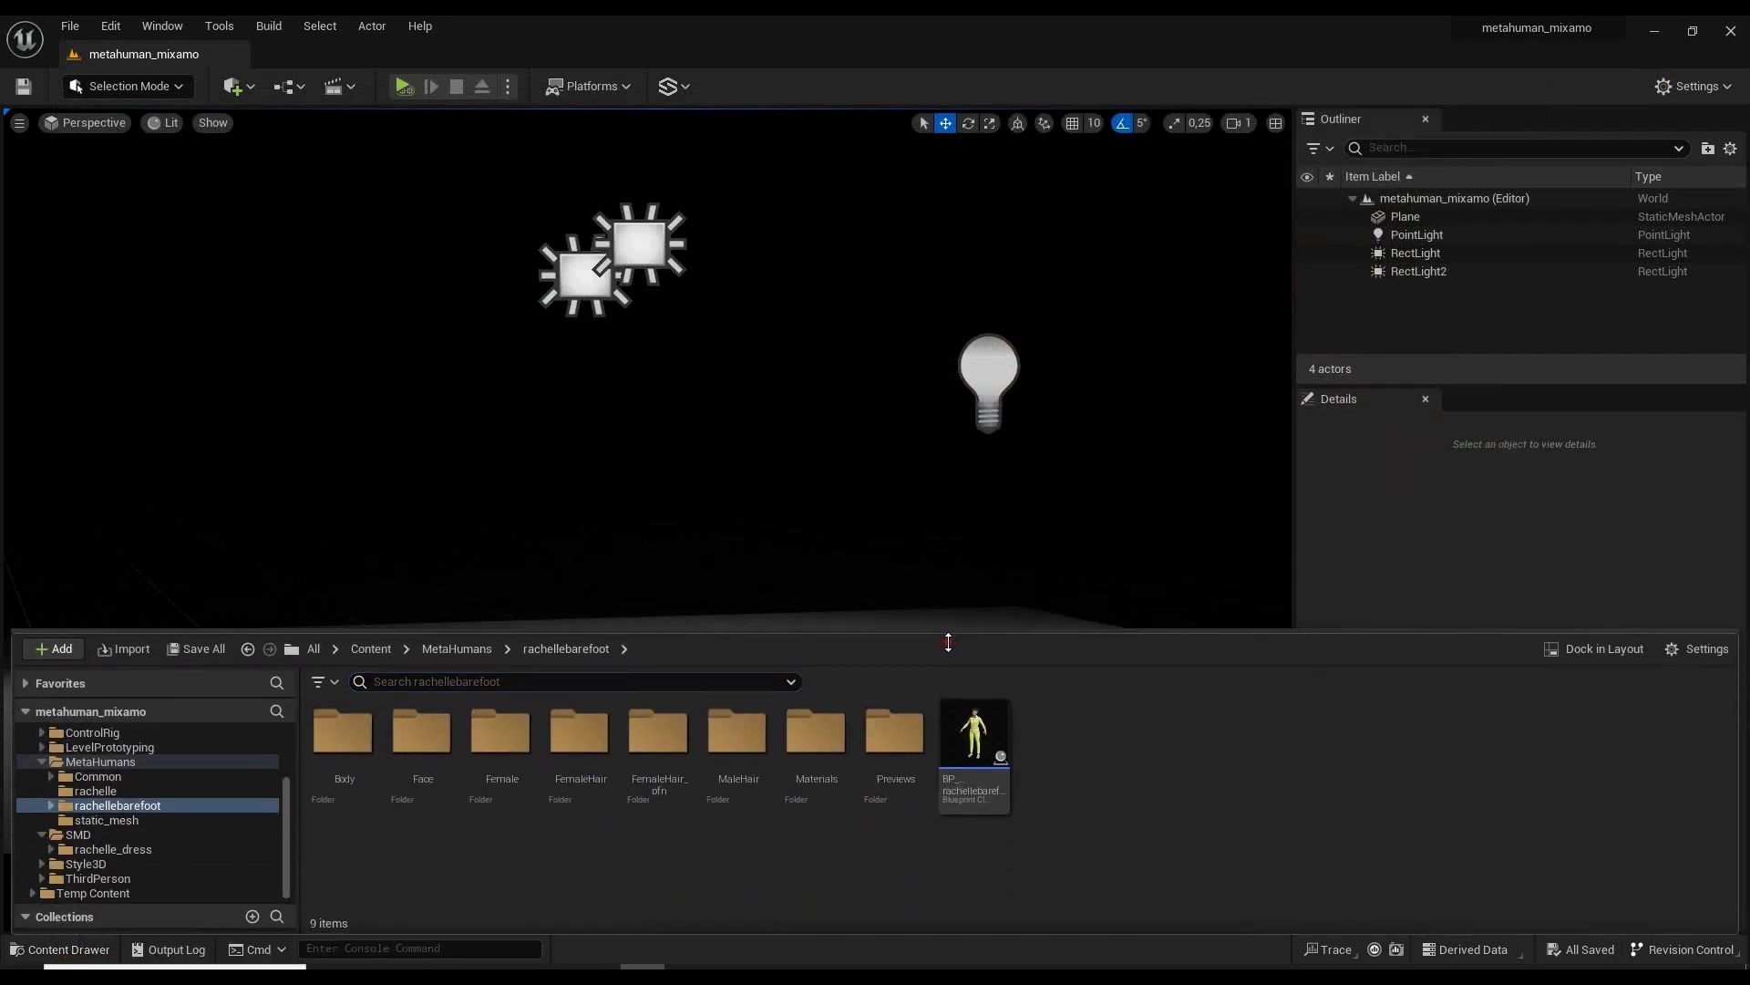
pyautogui.scroll(3, 161, 828)
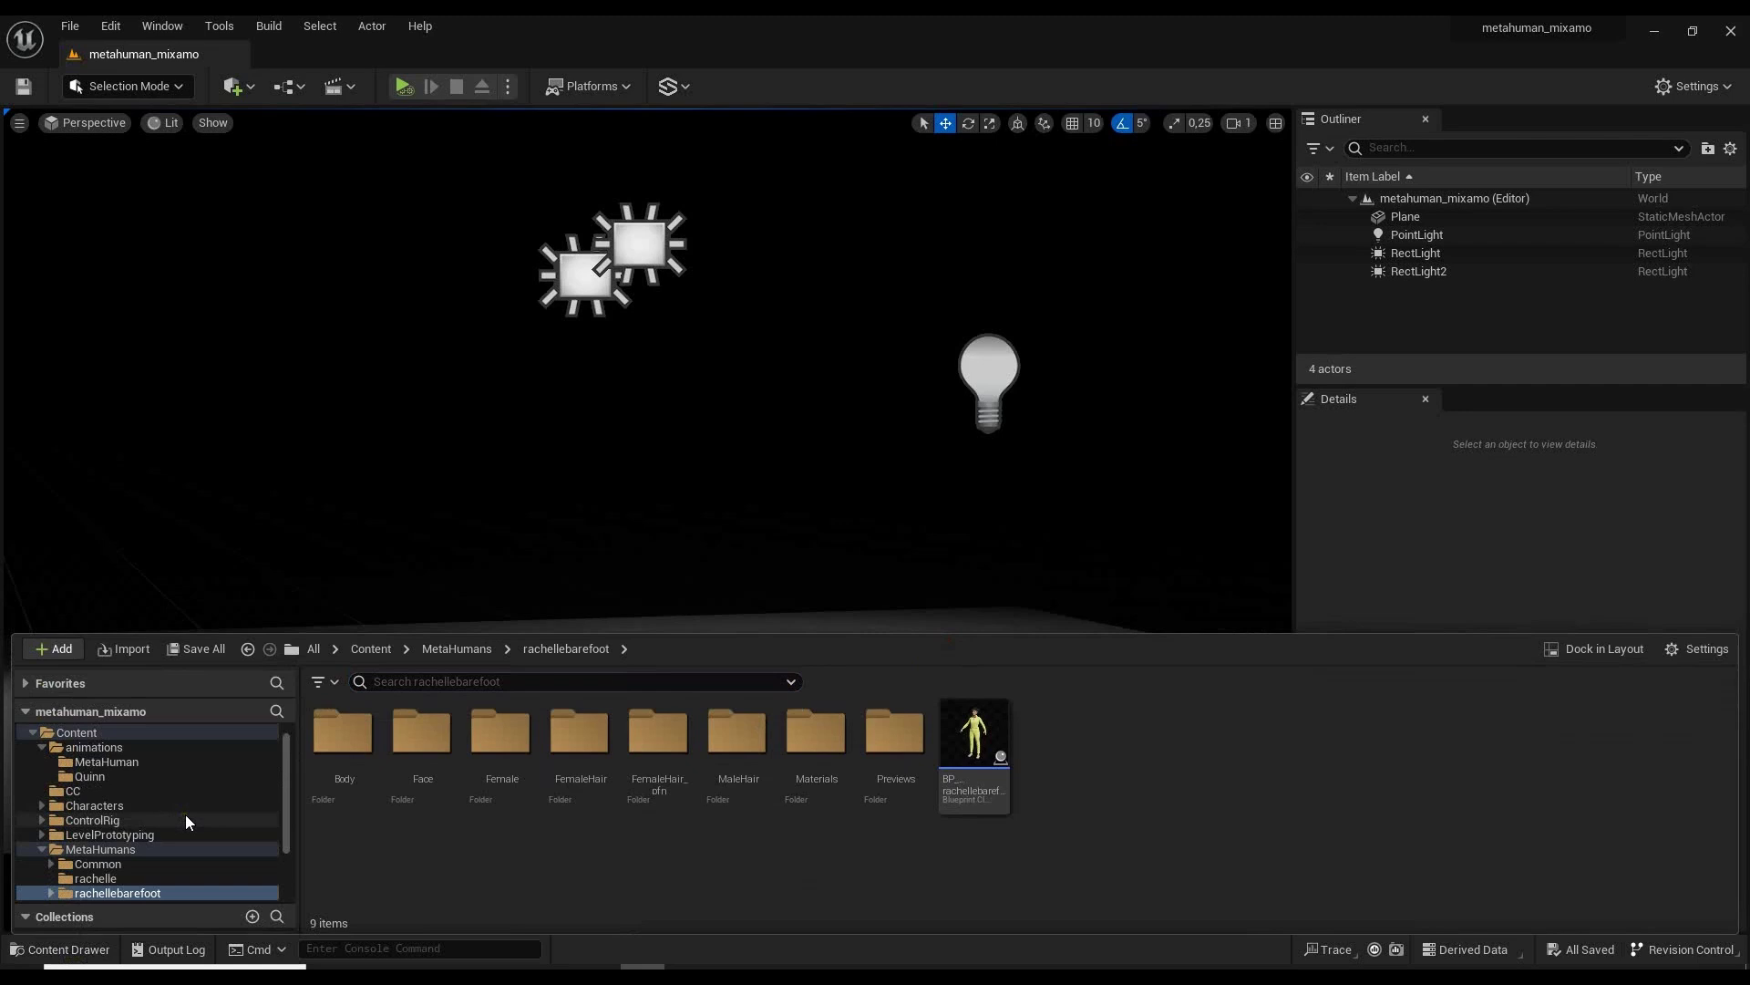
pyautogui.click(66, 732)
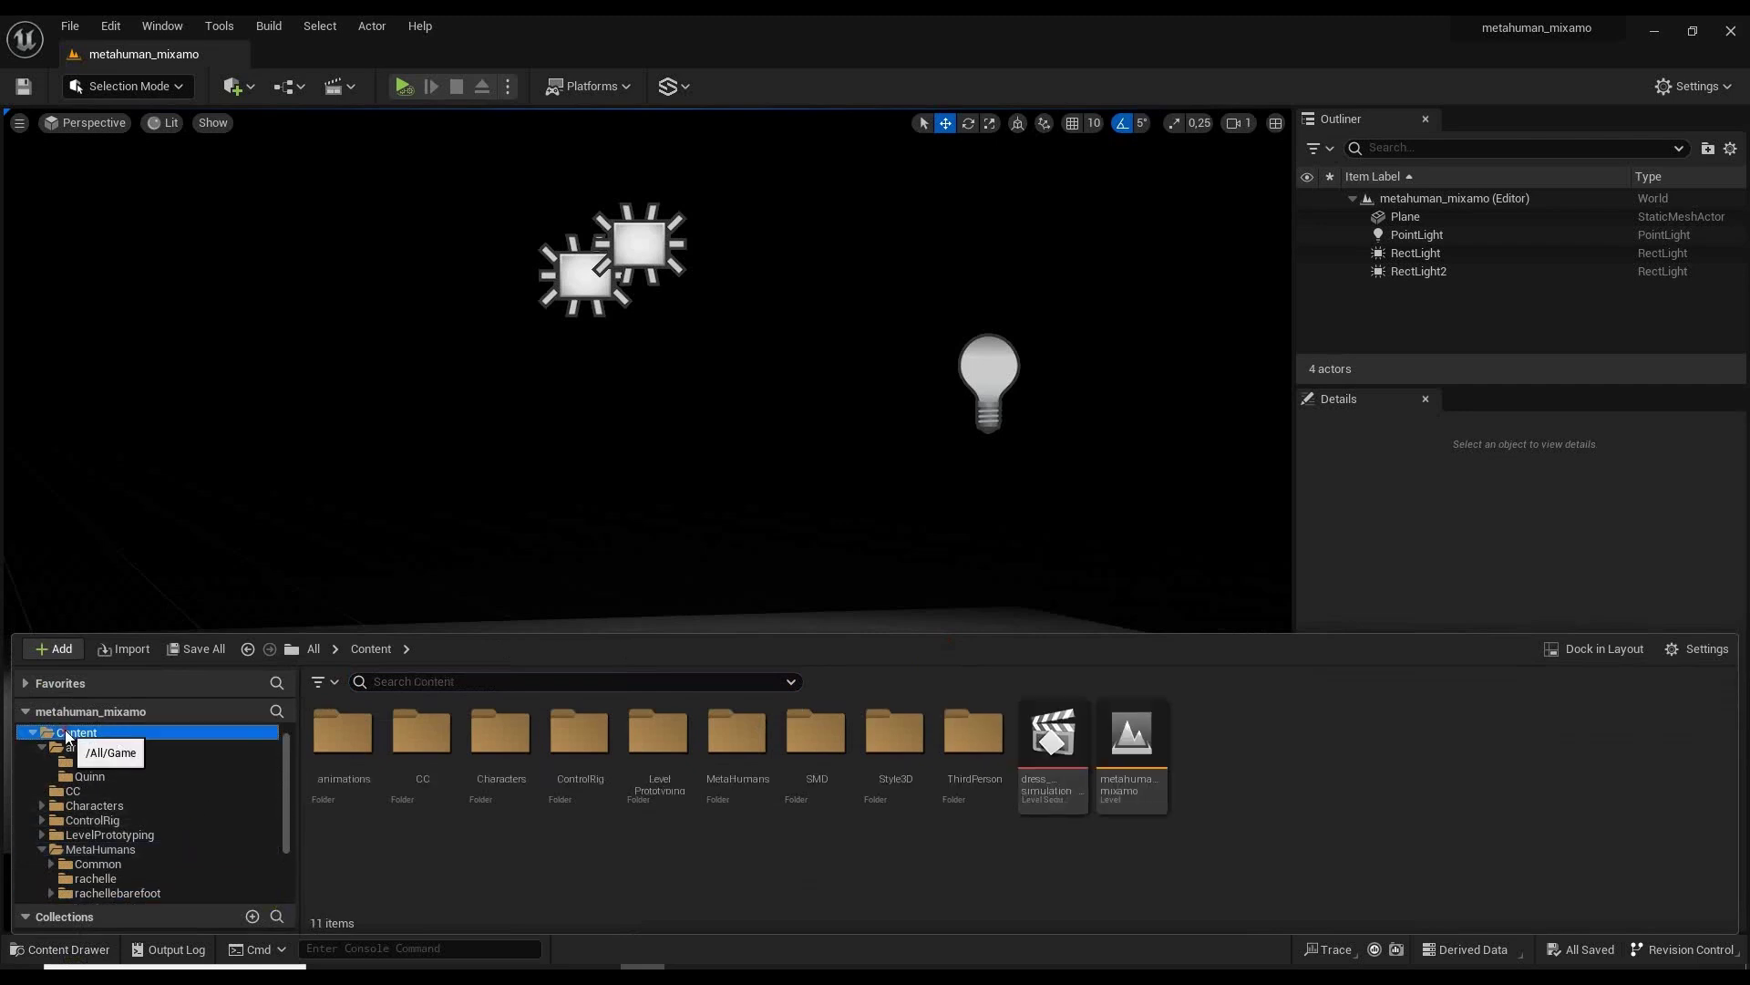
pyautogui.click(113, 849)
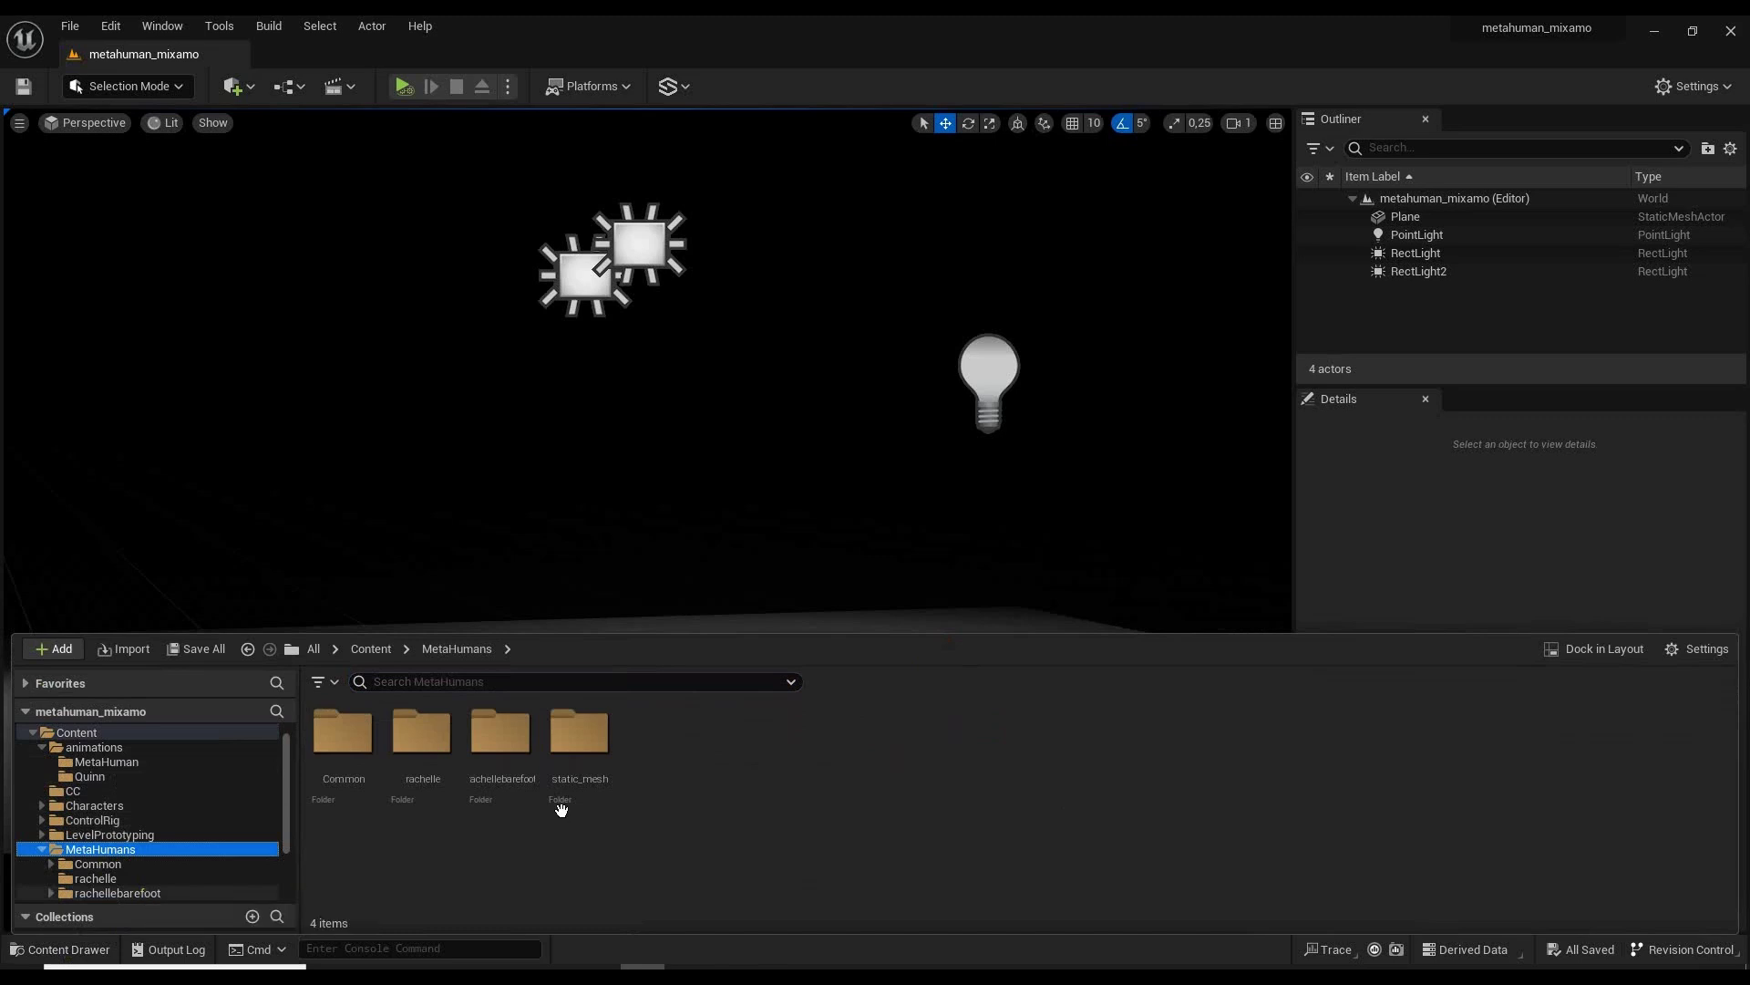
pyautogui.click(134, 892)
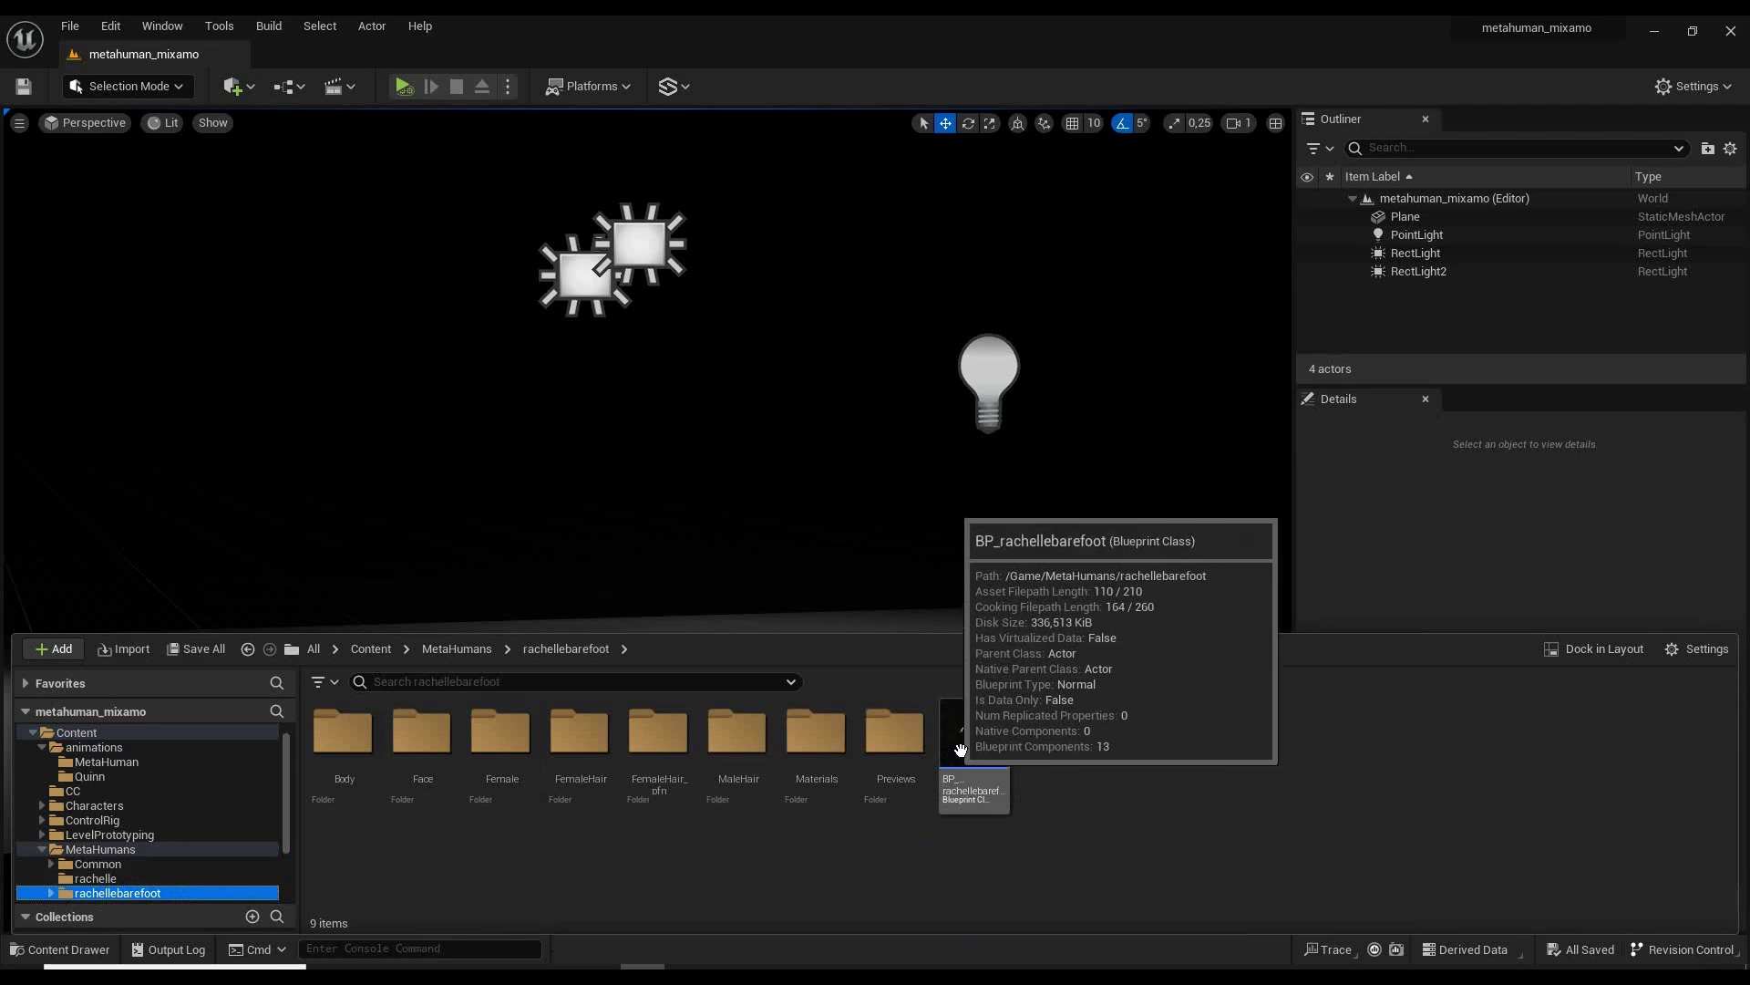
pyautogui.moveTo(952, 725); pyautogui.dragTo(766, 508)
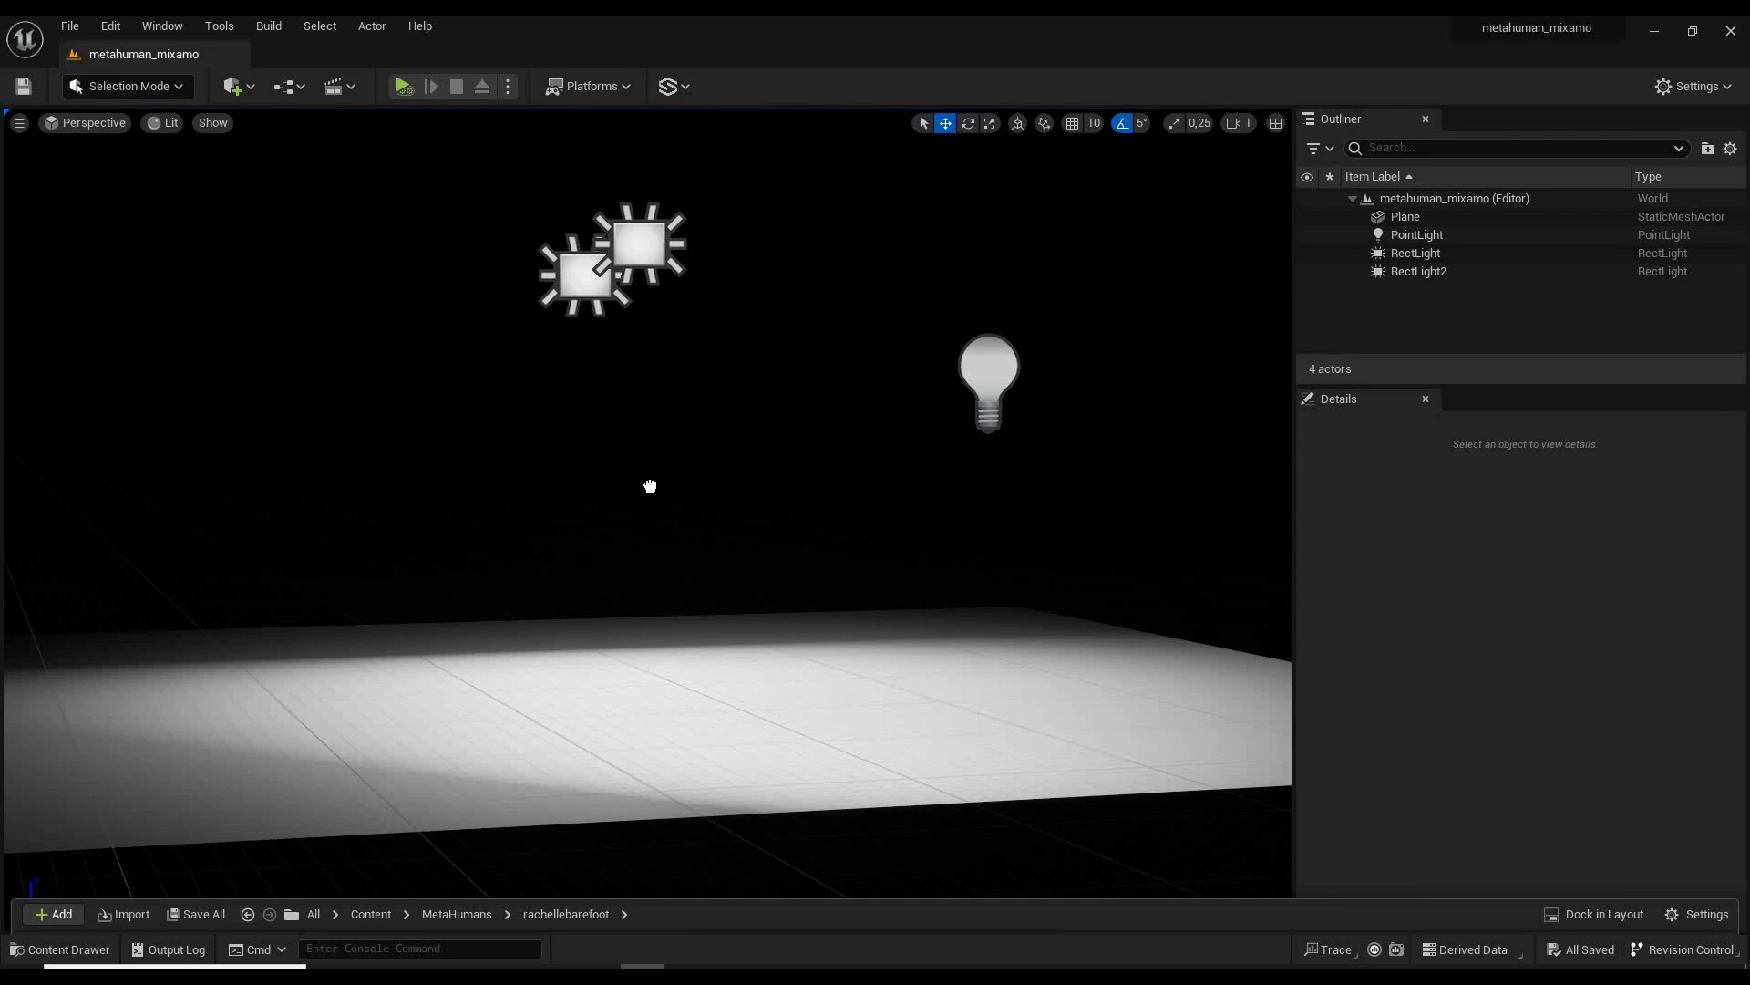
pyautogui.click(600, 571)
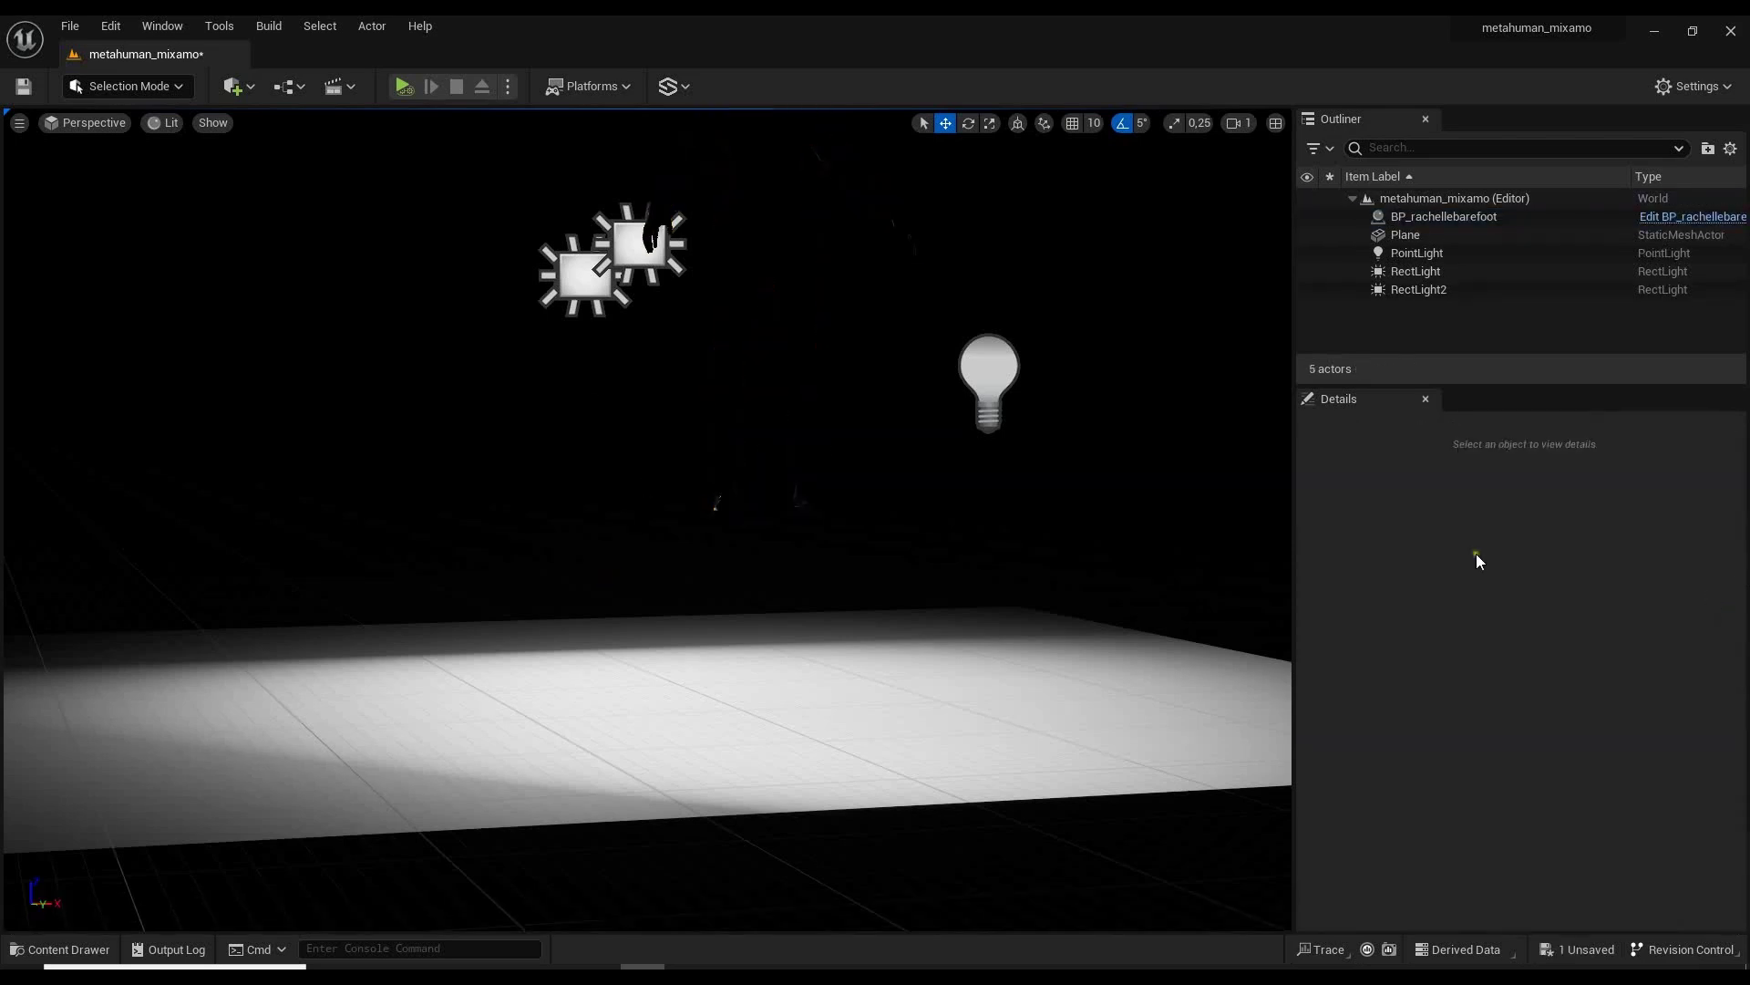
# Reset the BP_rachellebarefoot actor's location to the world origin and deselect it.
pyautogui.click(1448, 219)
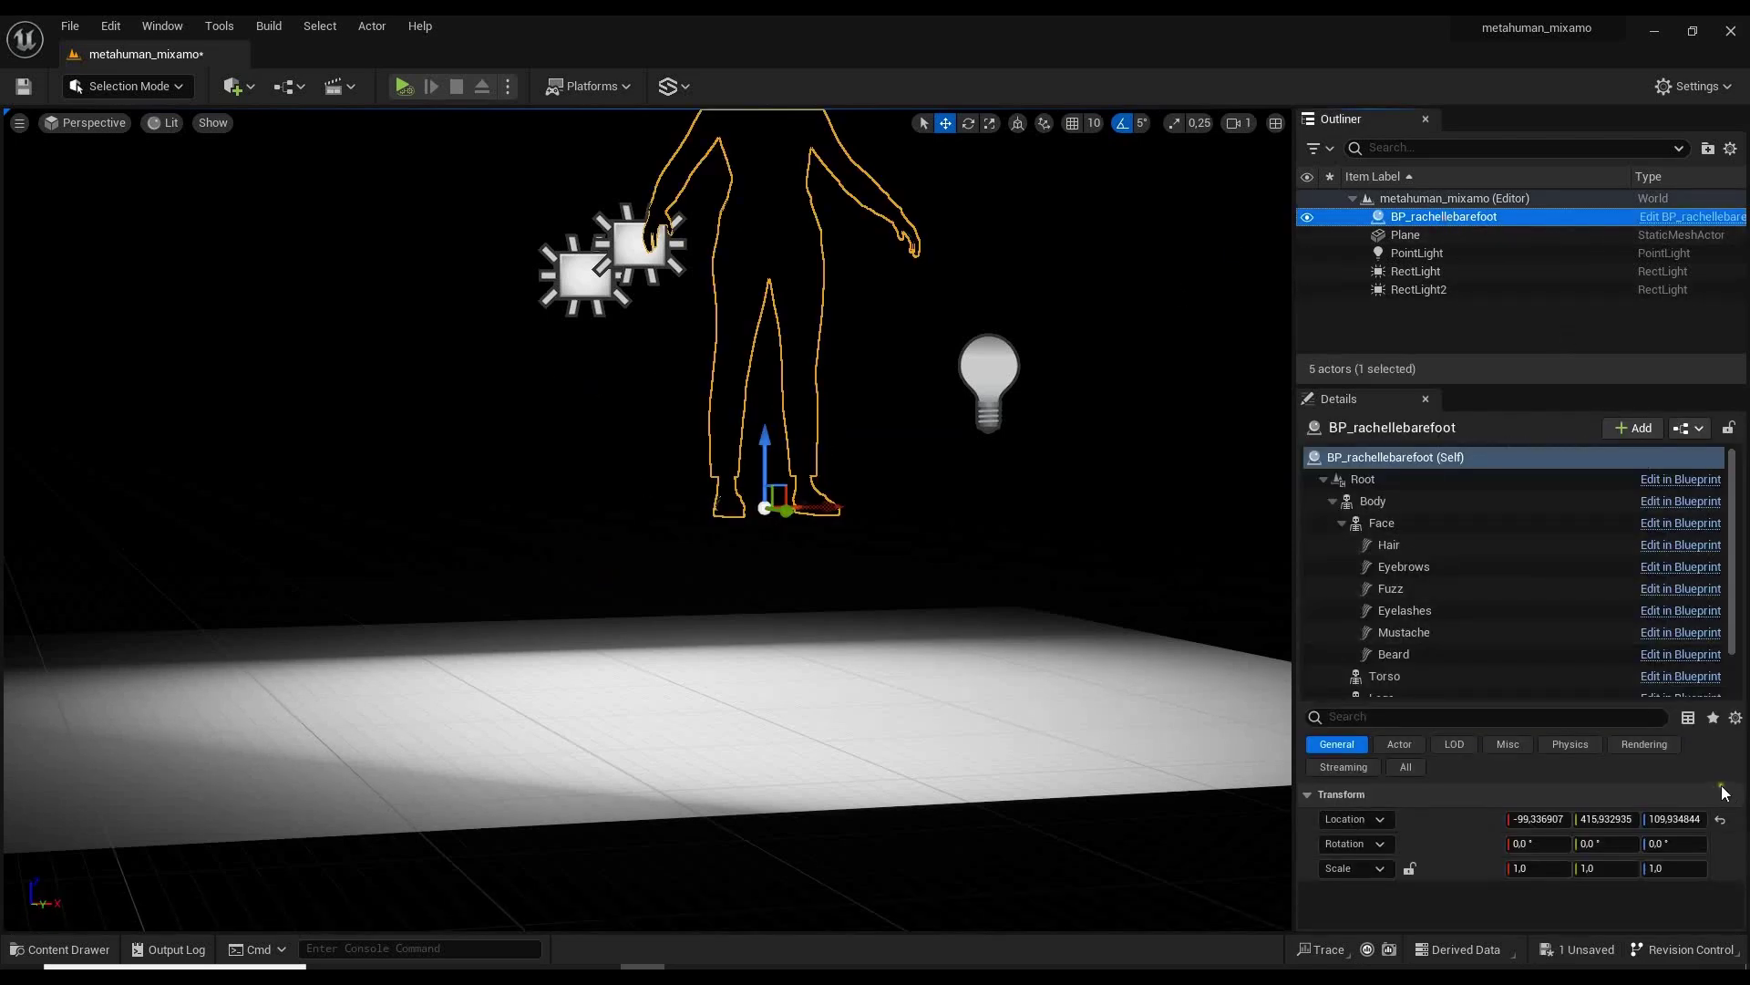
pyautogui.click(1720, 821)
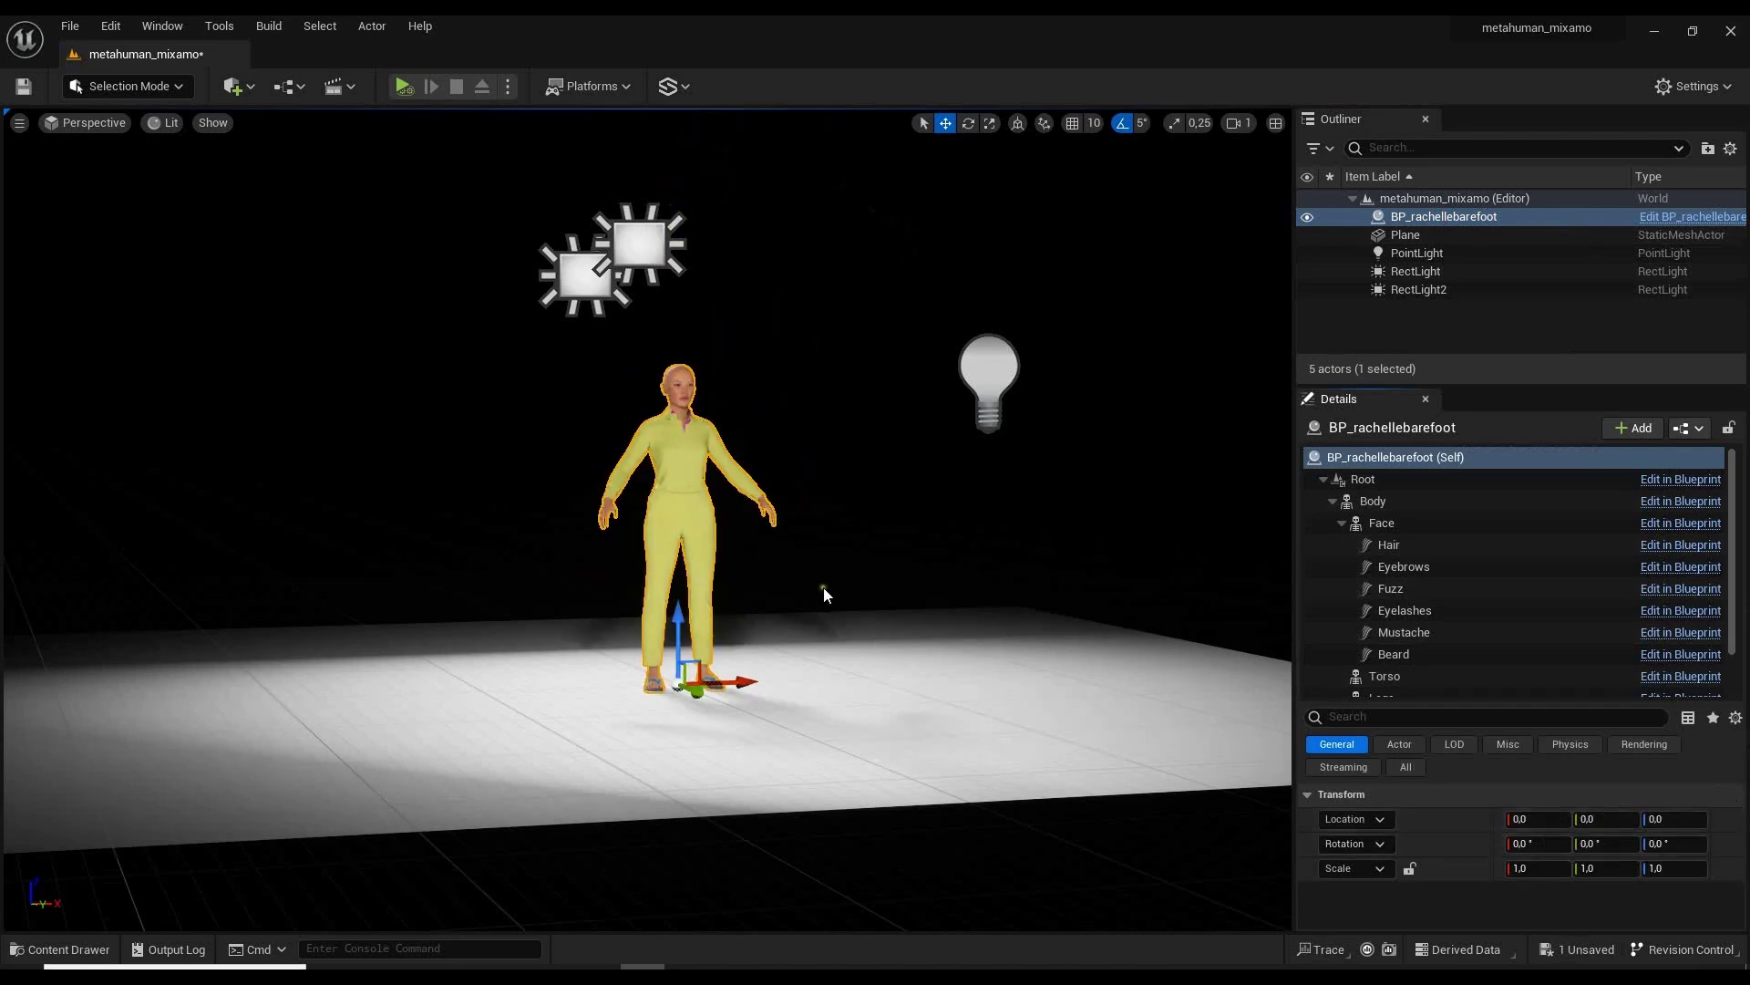
pyautogui.click(954, 545)
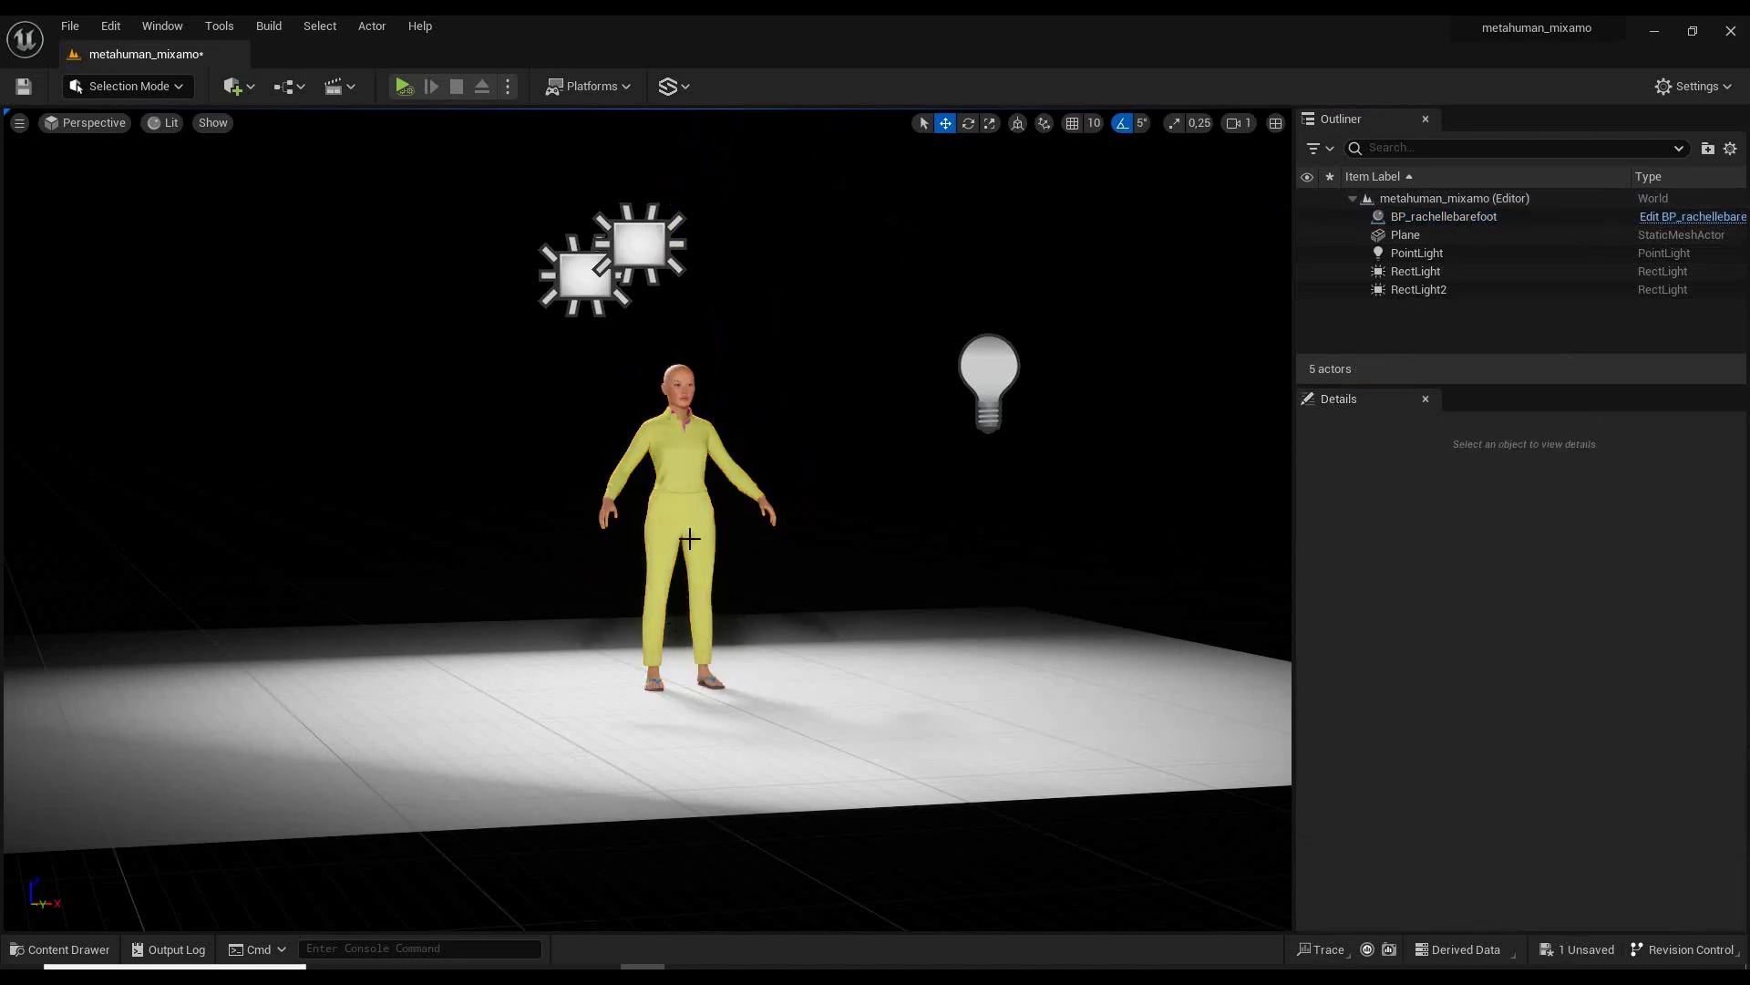
# Select the MetaHuman character in the level and open its BP_rachellebarefoot blueprint for editing.
pyautogui.scroll(2, 700, 663)
pyautogui.scroll(3, 700, 663)
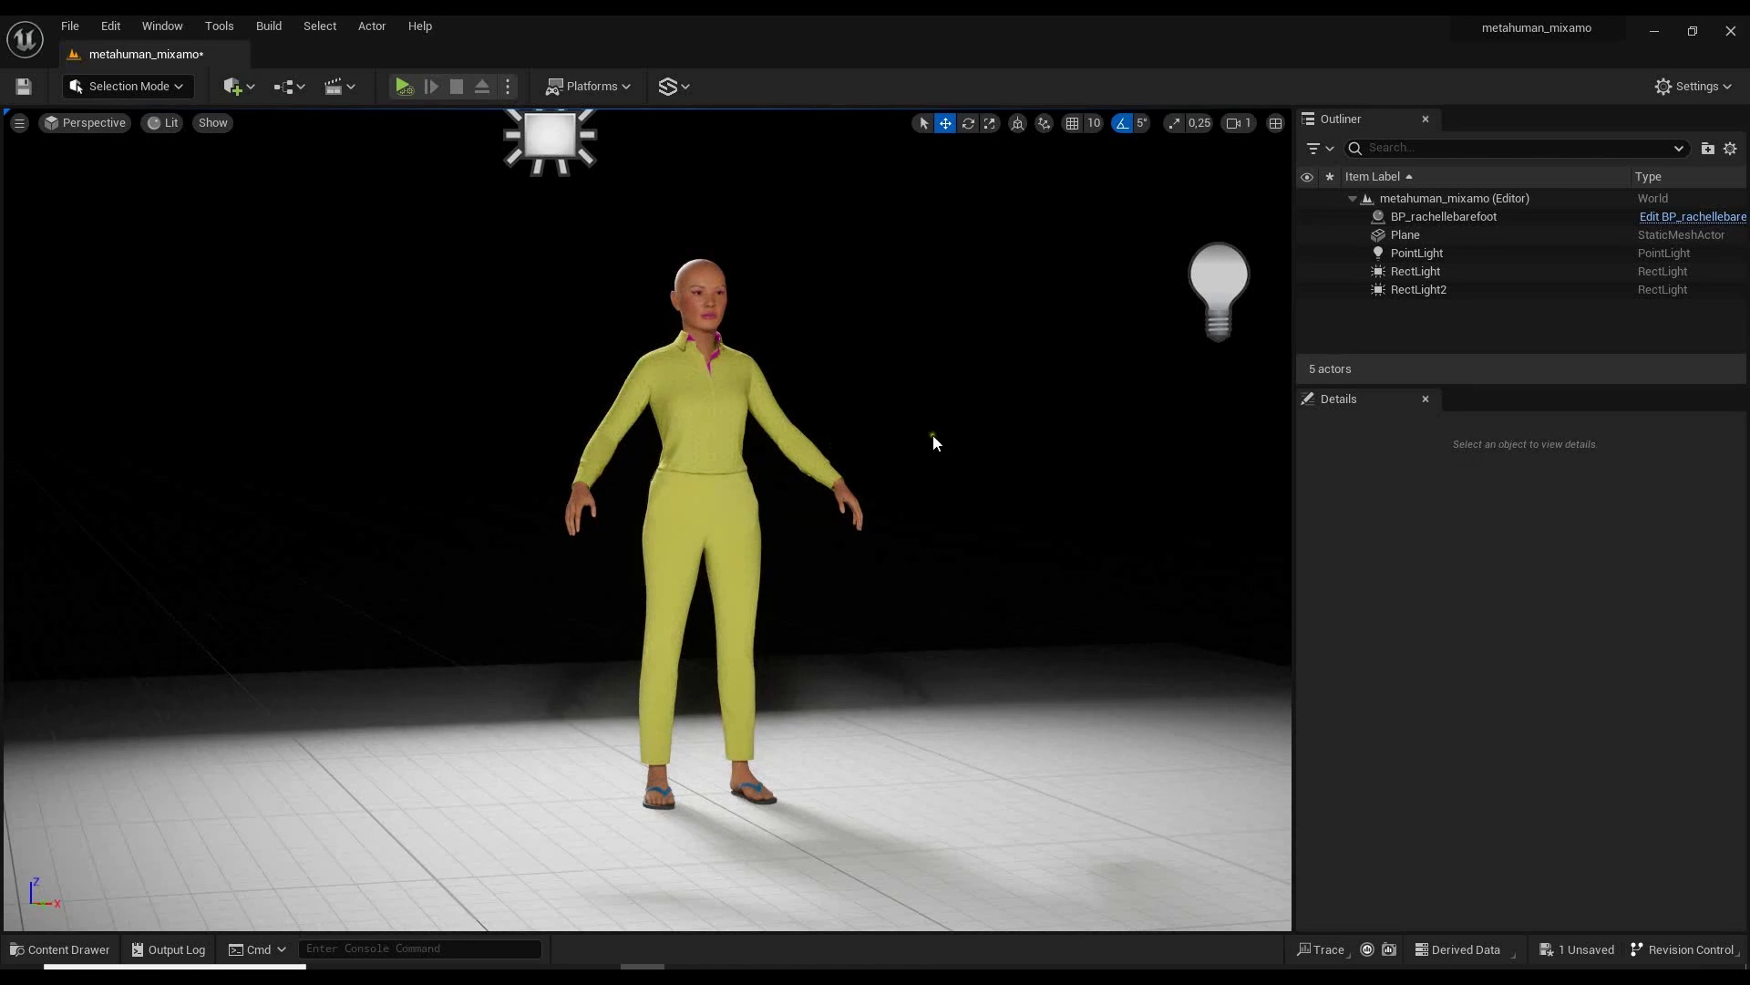
pyautogui.click(722, 447)
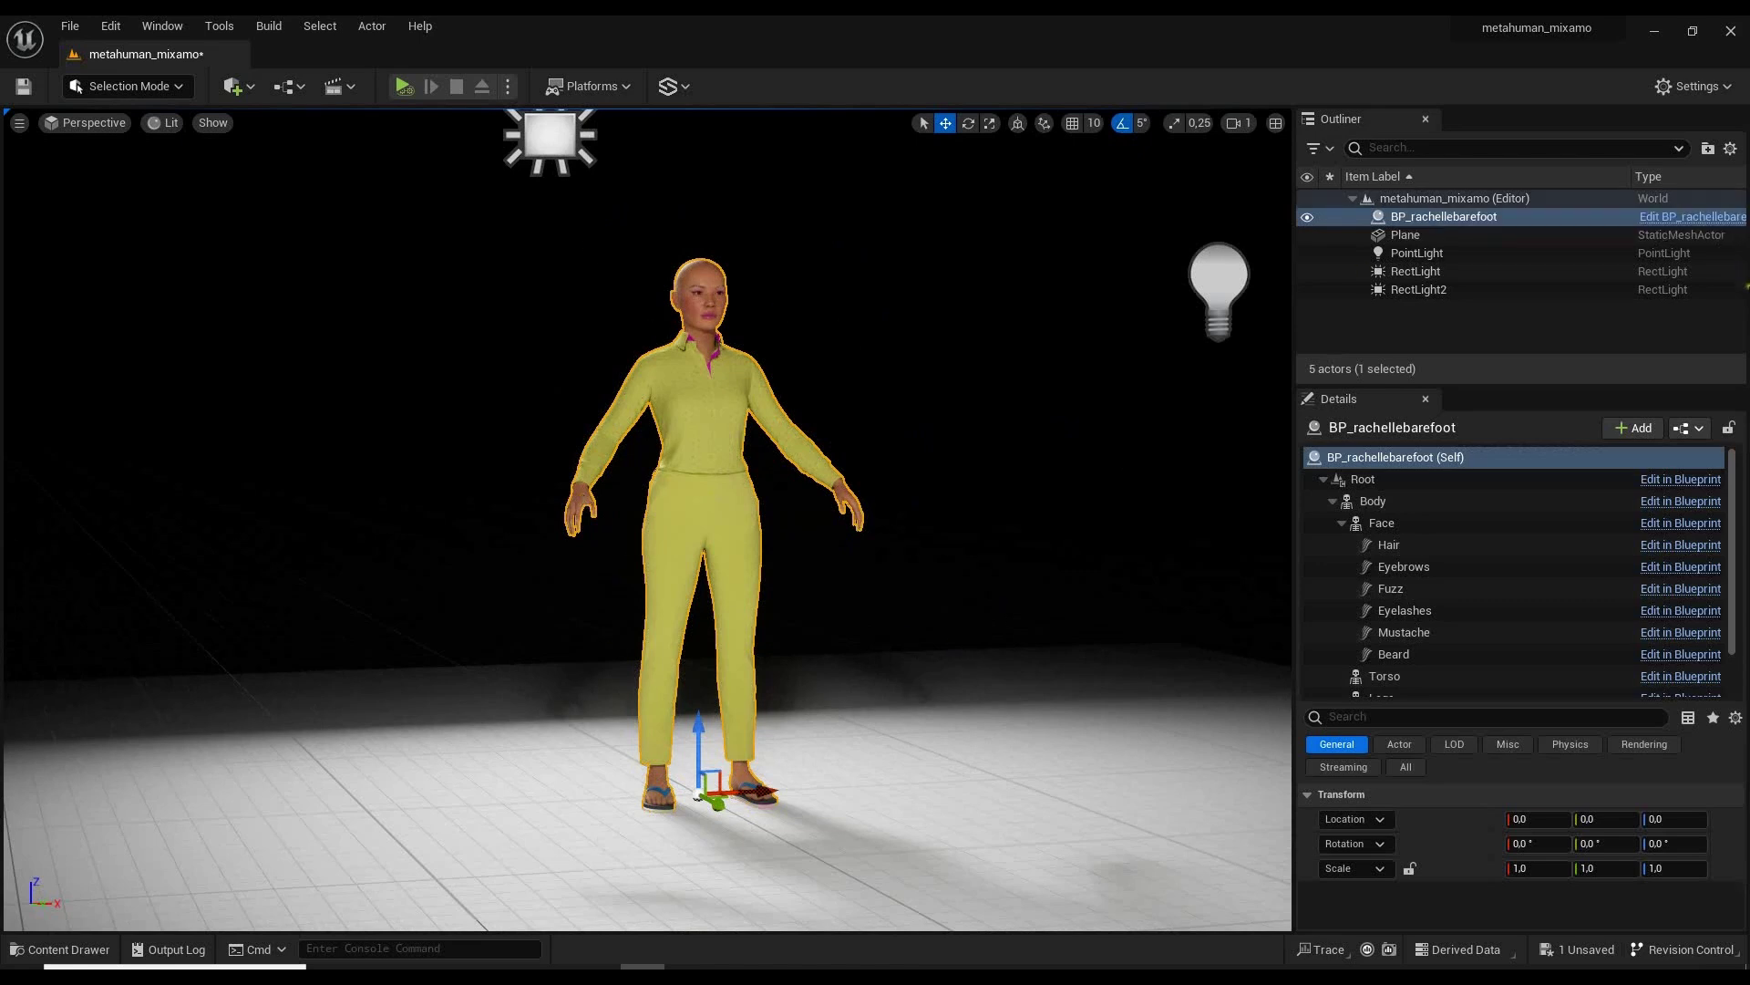
pyautogui.click(1723, 225)
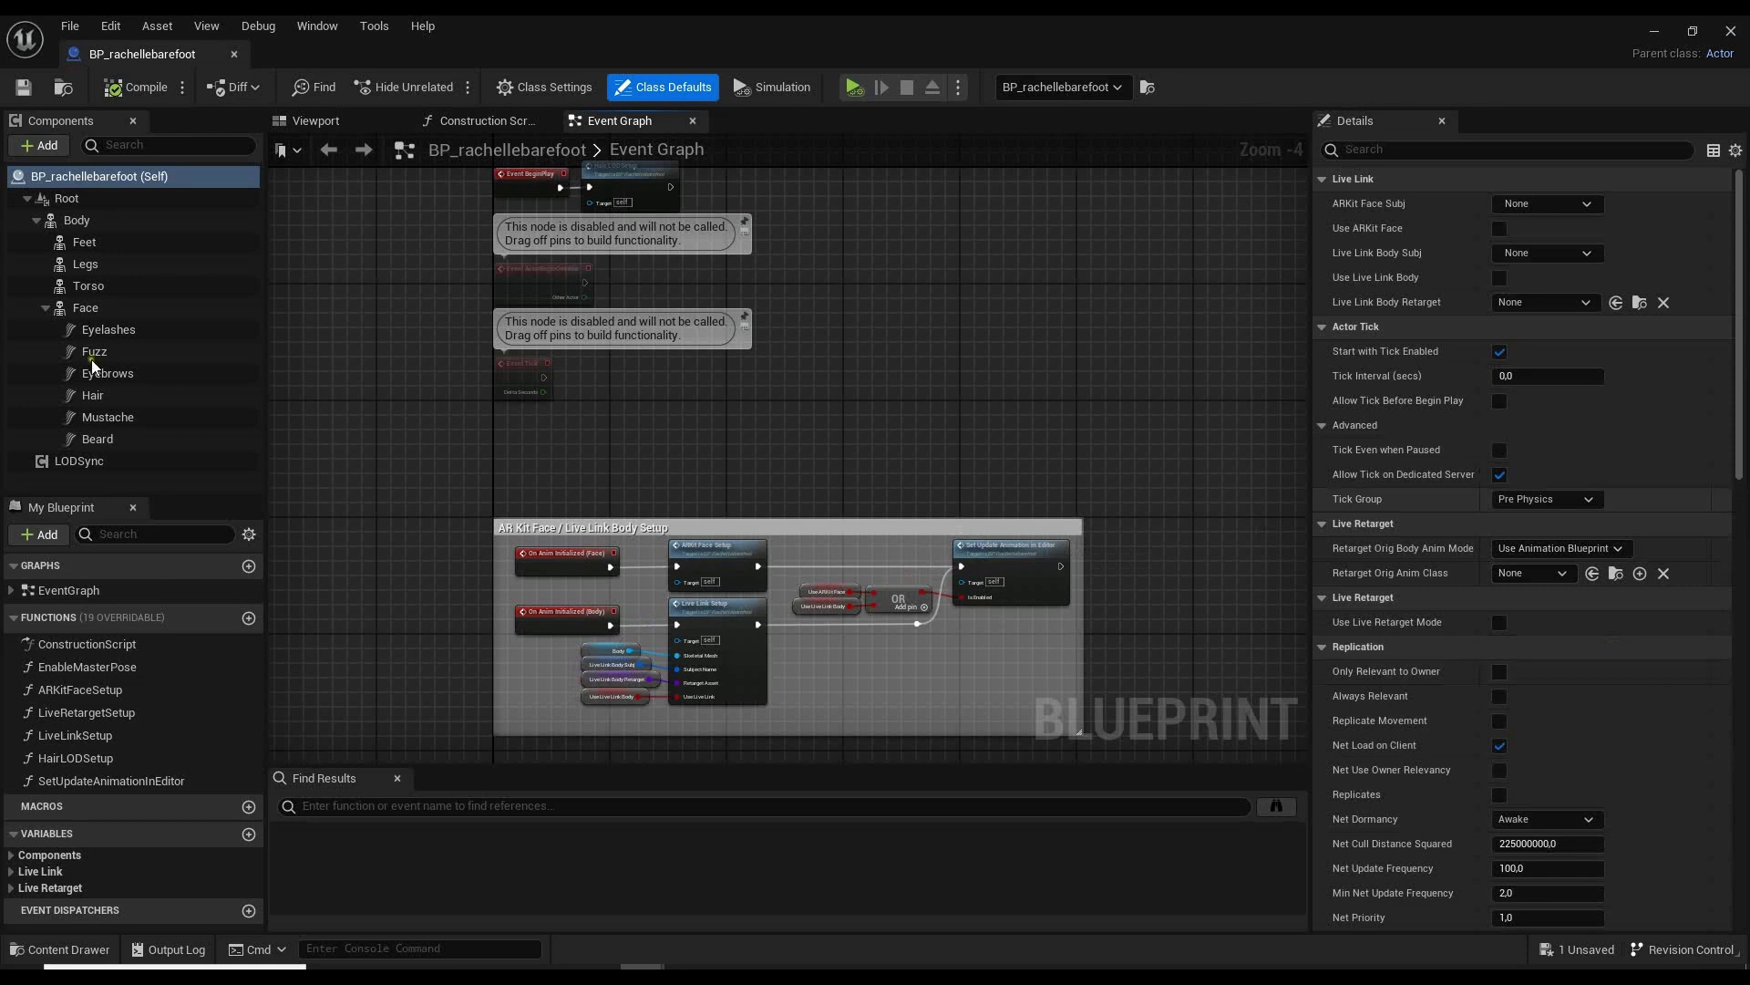
# Set the Forced LOD of the blueprint's LODSync component to 1.
pyautogui.click(79, 460)
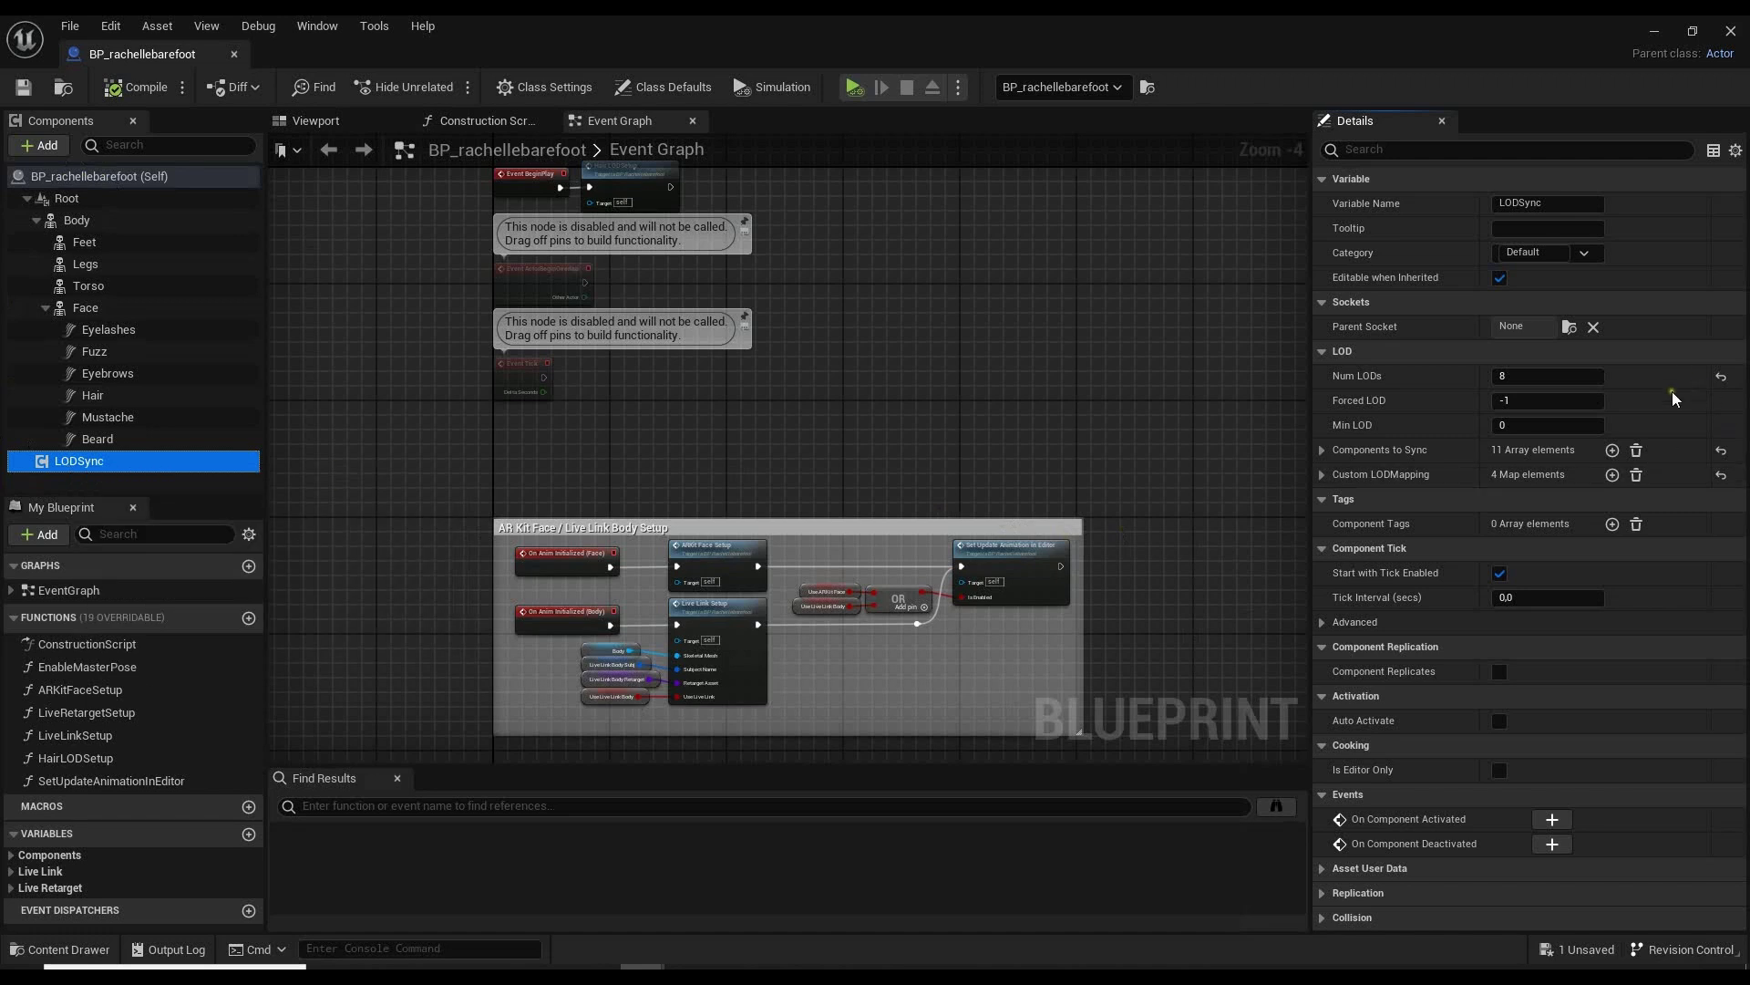
pyautogui.click(1550, 400)
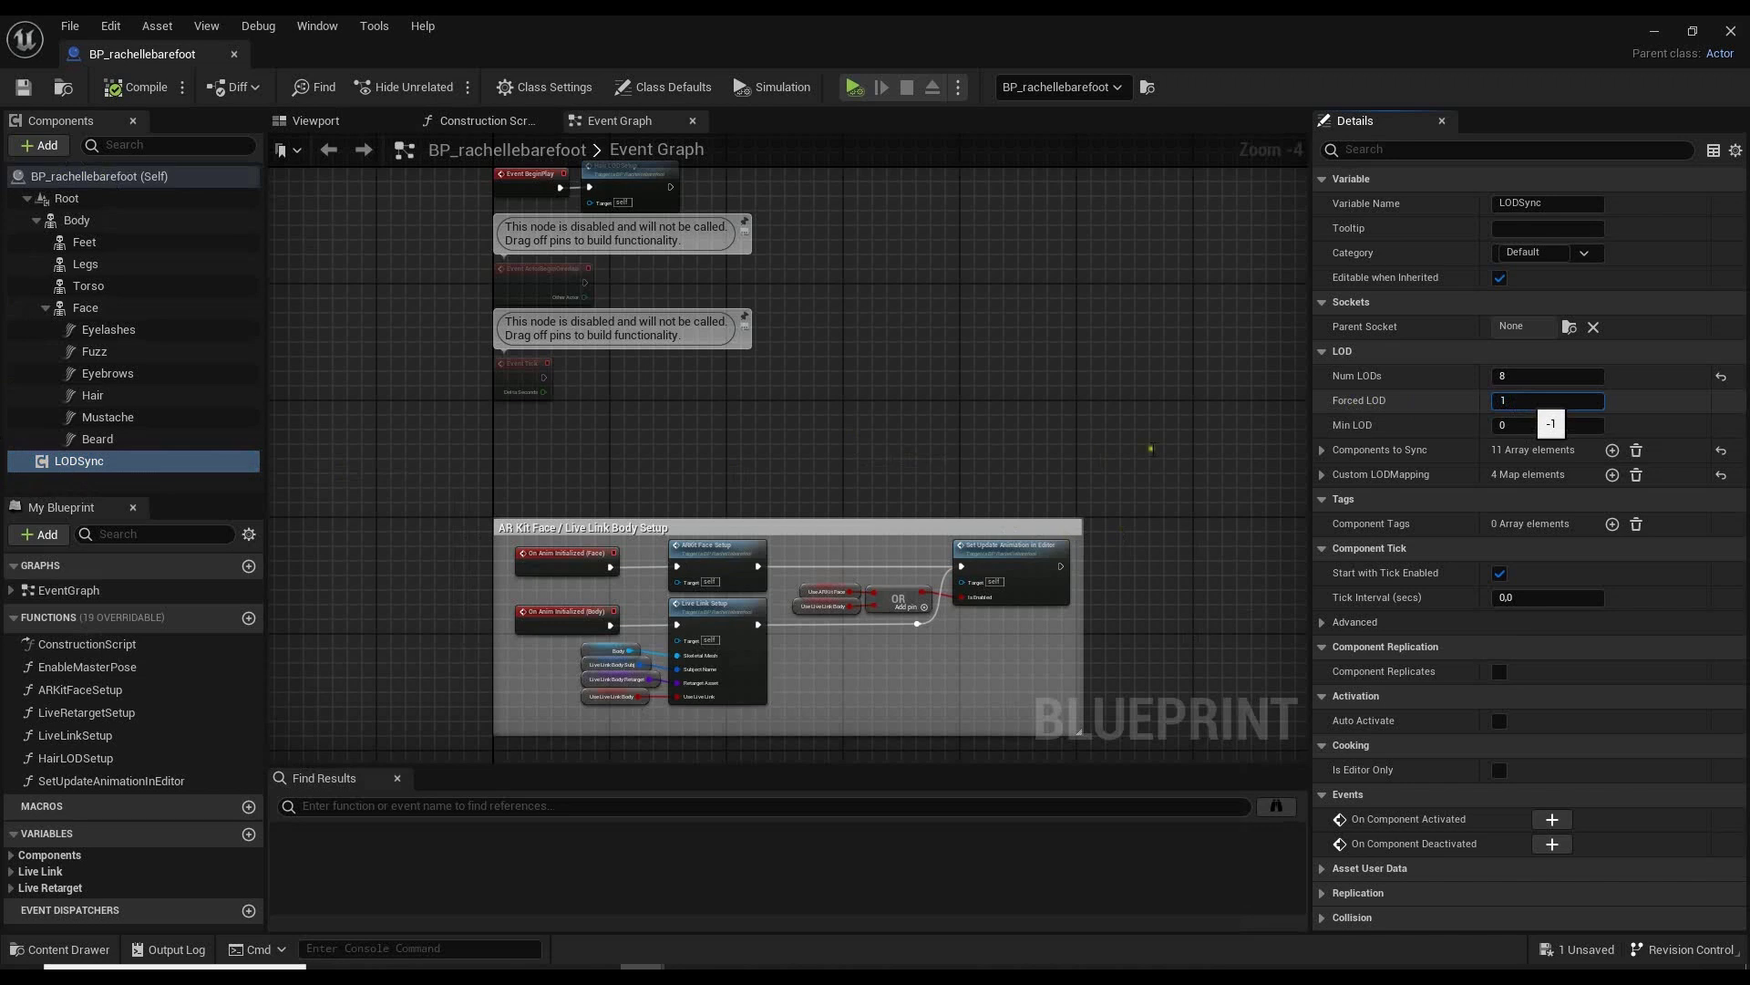
pyautogui.press('Return')
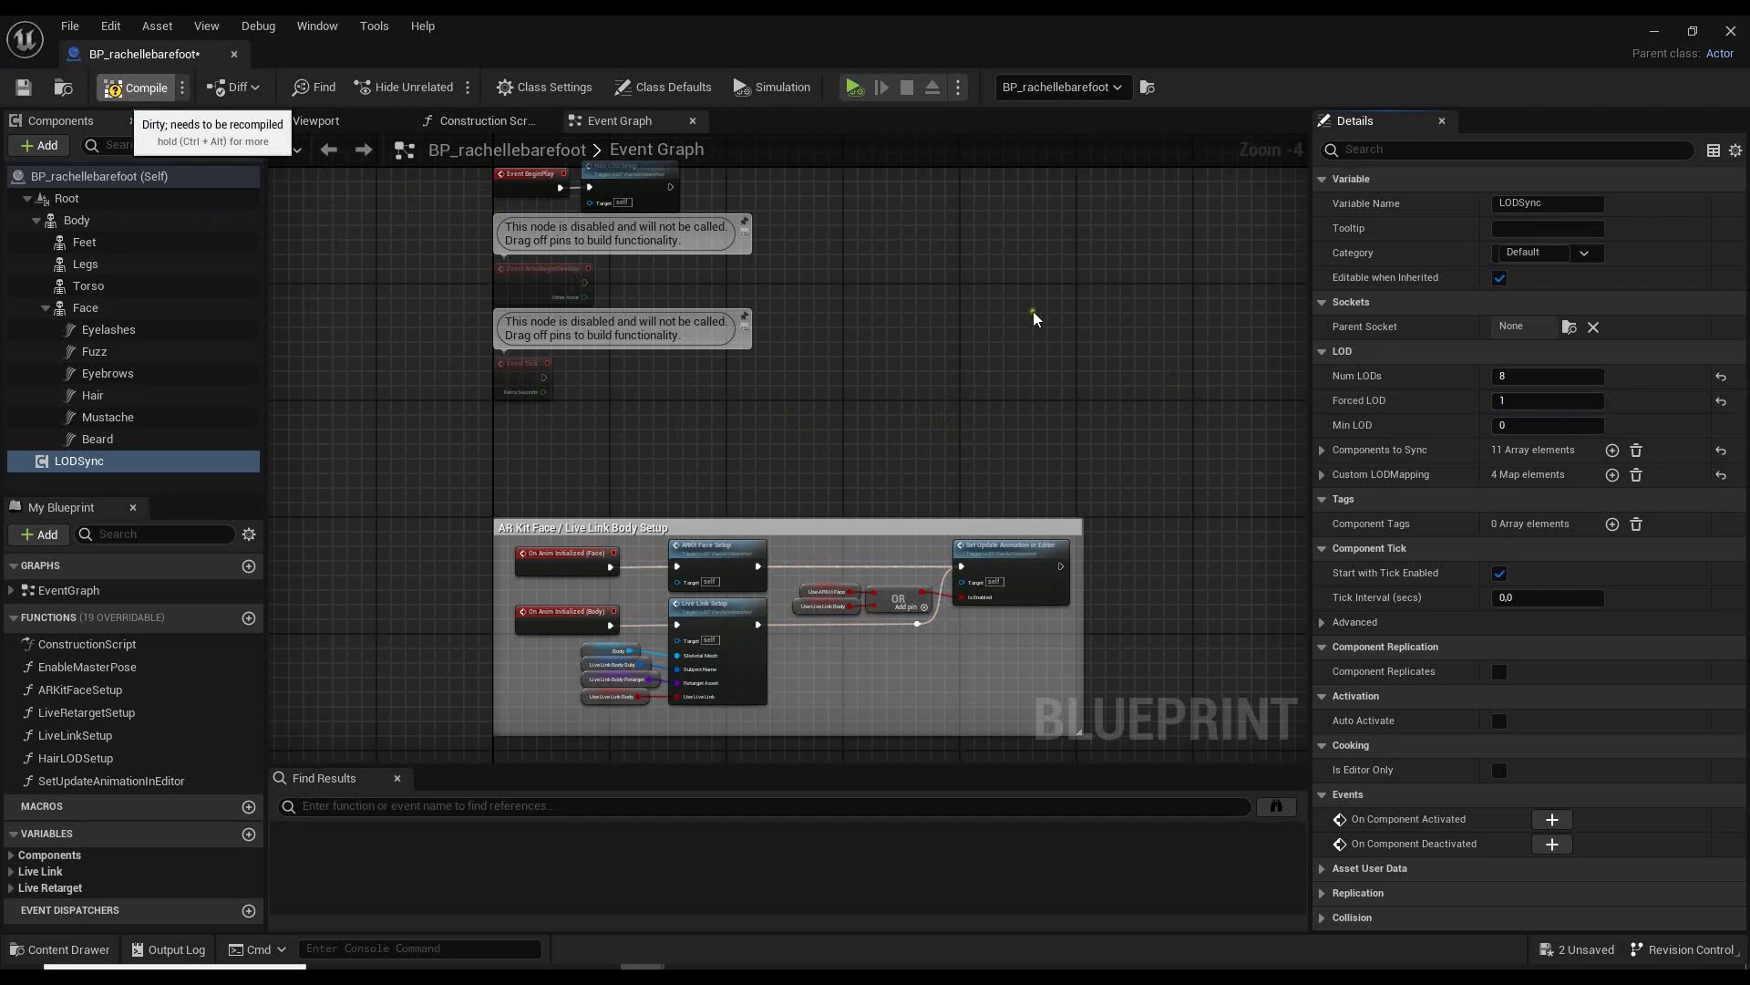
# Compile the BP_rachellebarefoot blueprint and return to the level with the character deselected.
pyautogui.click(137, 87)
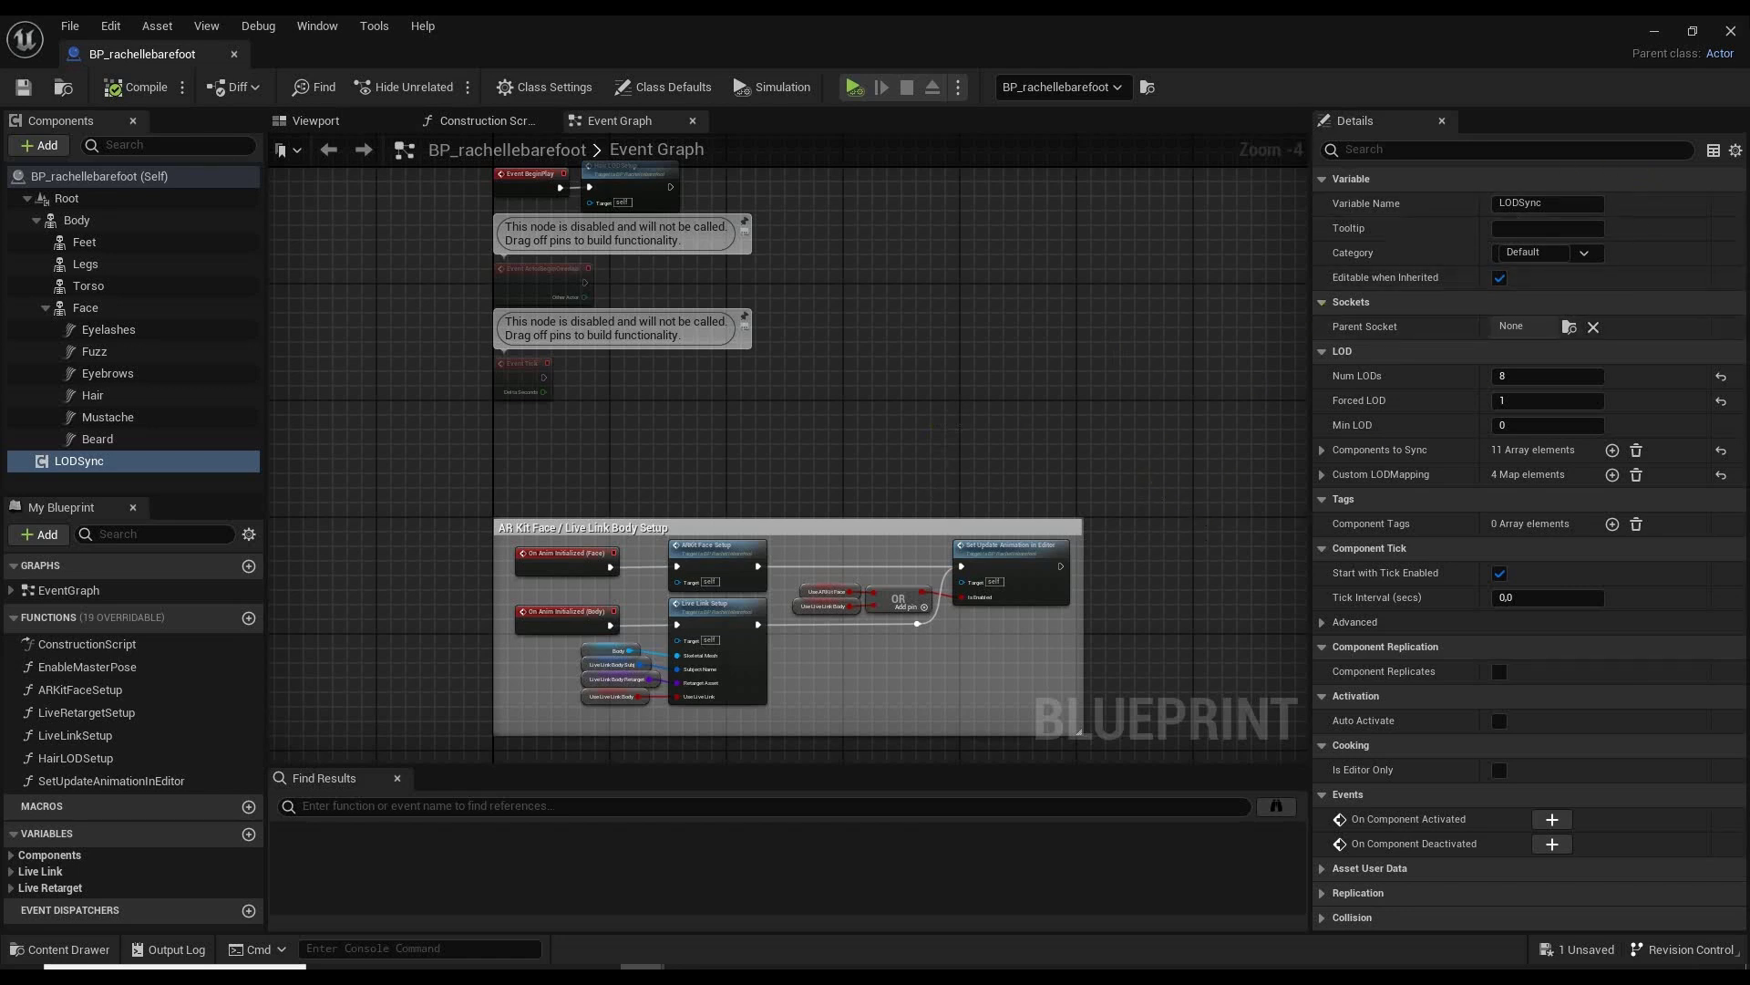
pyautogui.click(1731, 33)
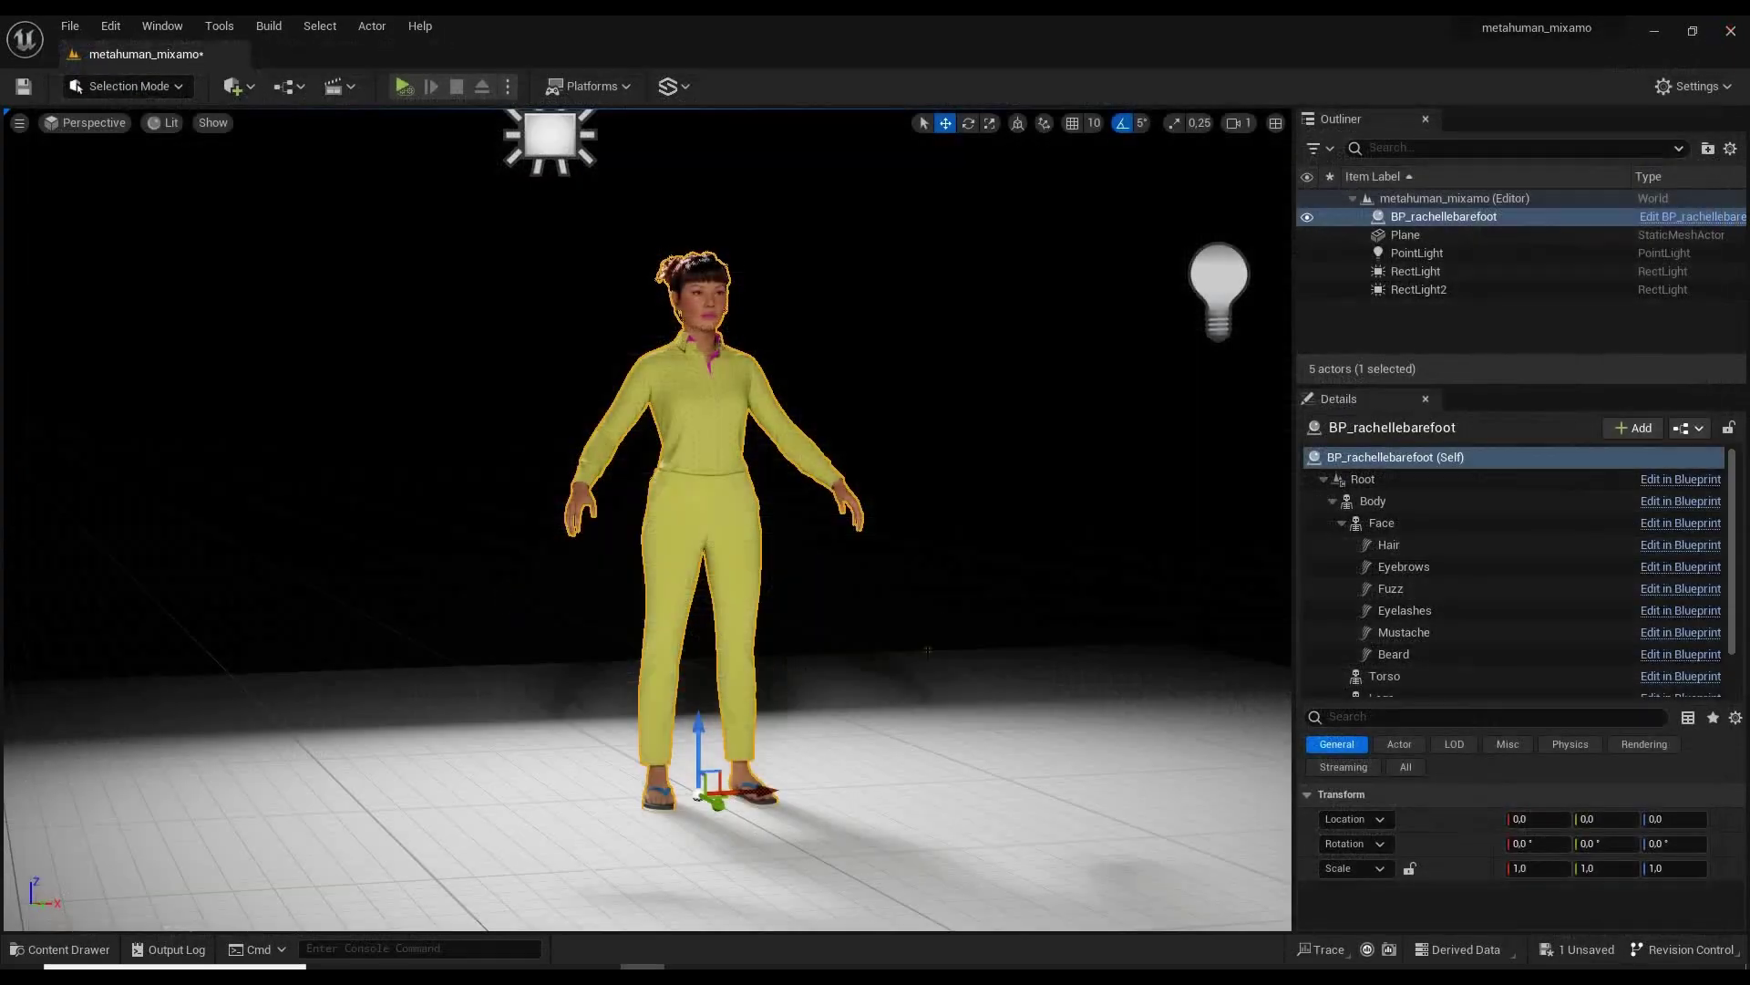
pyautogui.click(906, 421)
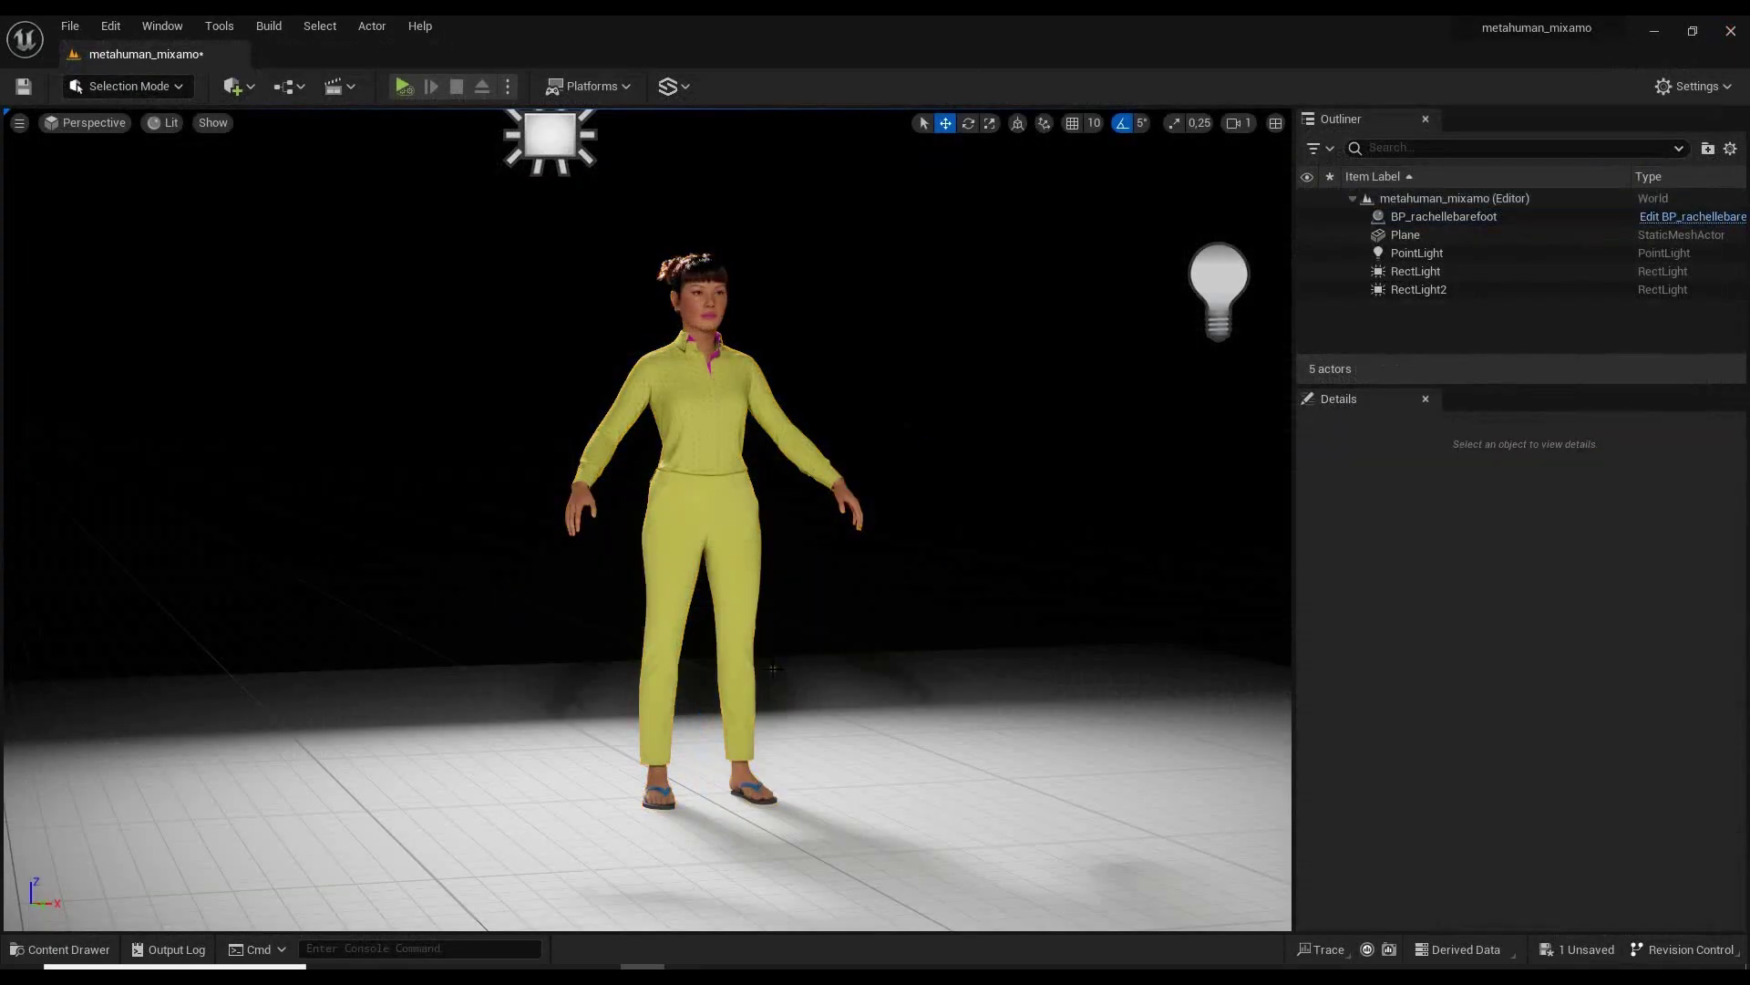
# Find the flip-flops mesh used by the Feet component of the BP_rachellebarefoot blueprint and force delete that asset.
pyautogui.click(703, 482)
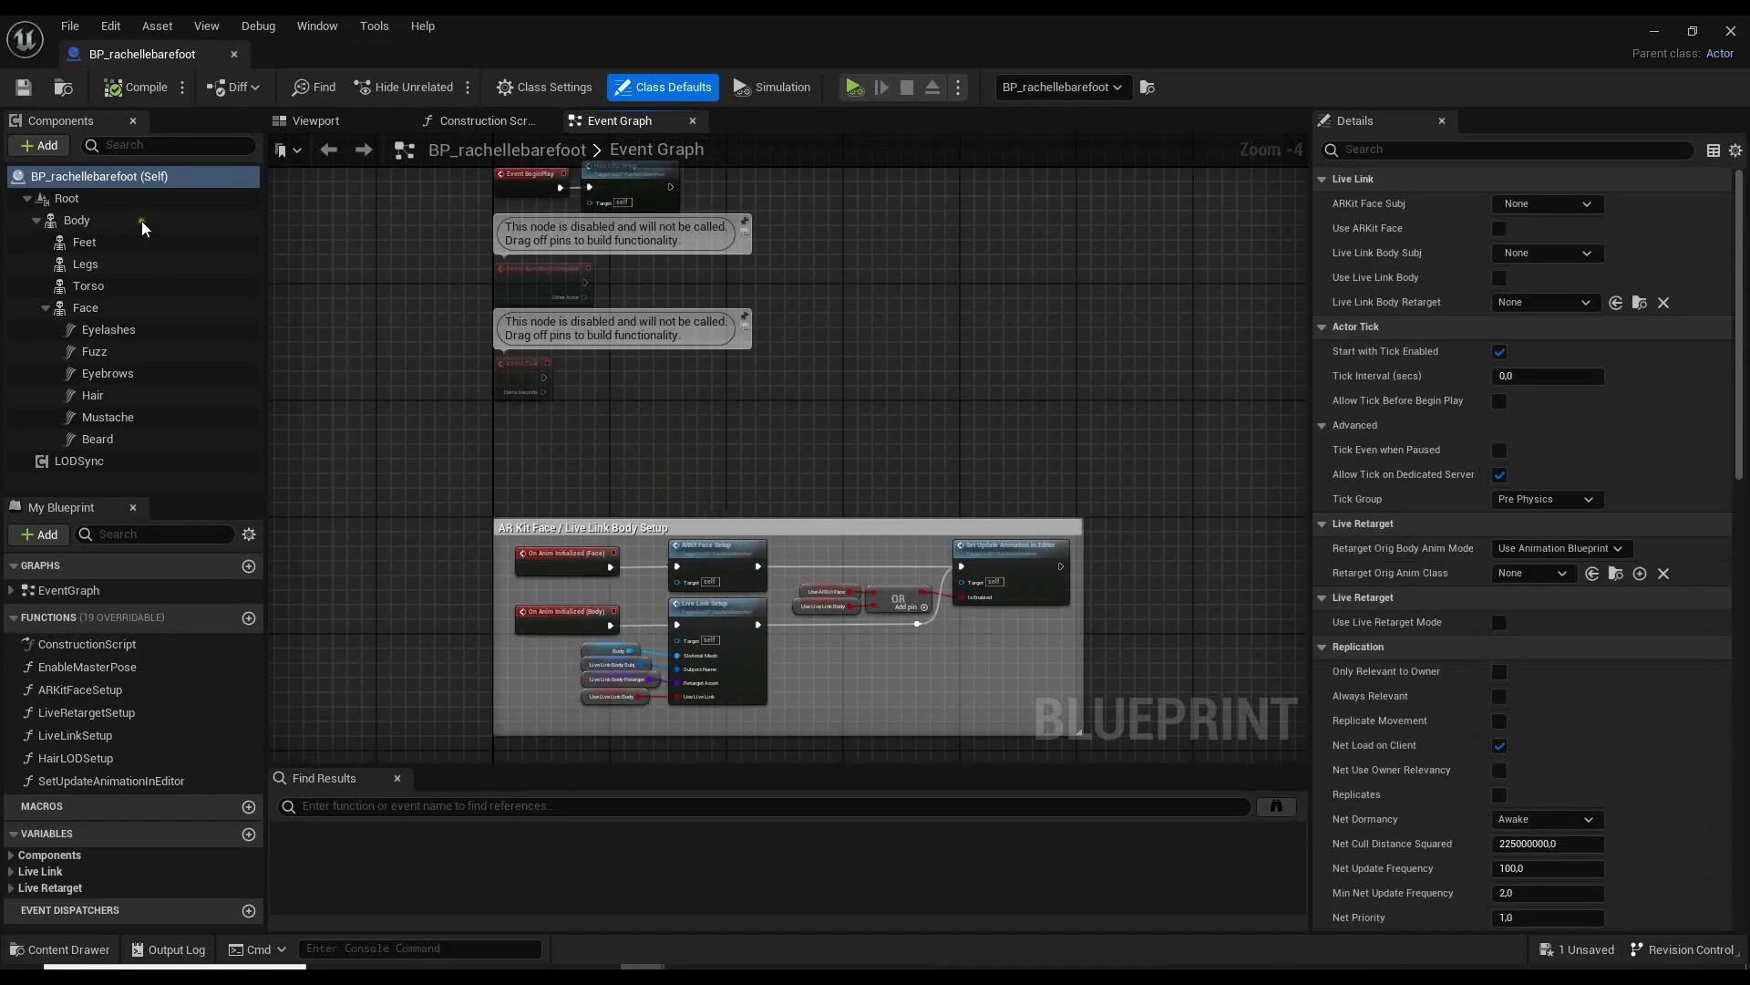
pyautogui.click(82, 243)
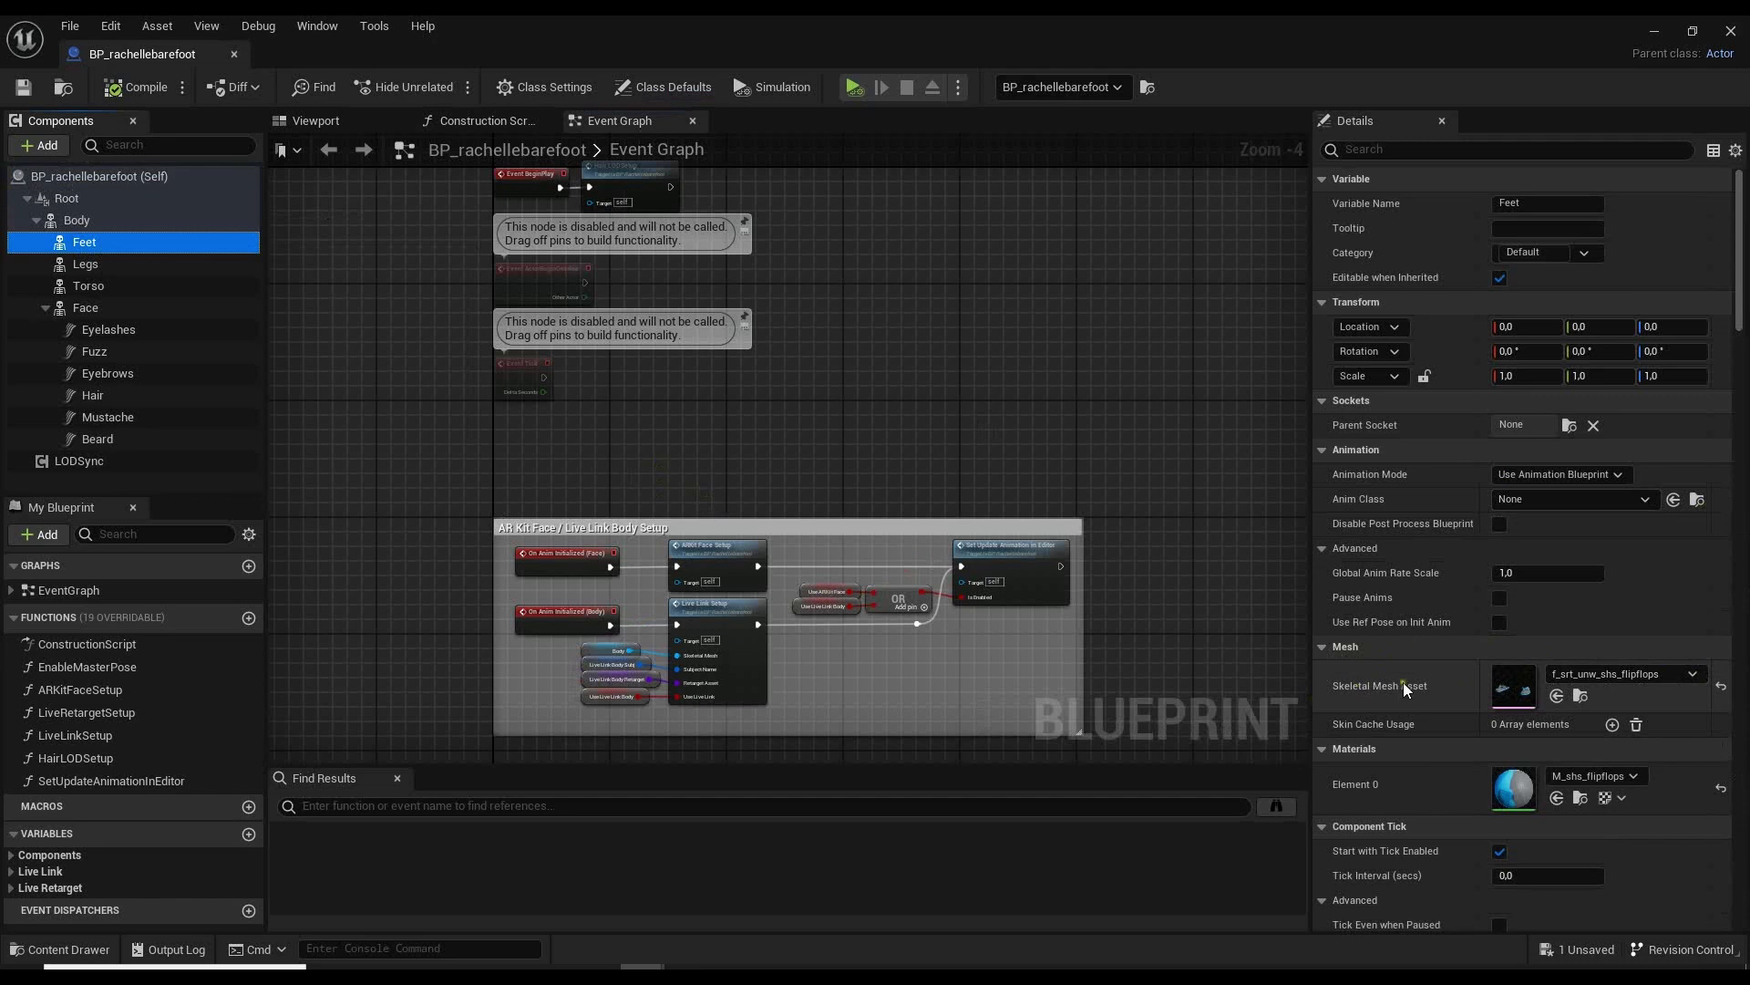
pyautogui.click(1593, 701)
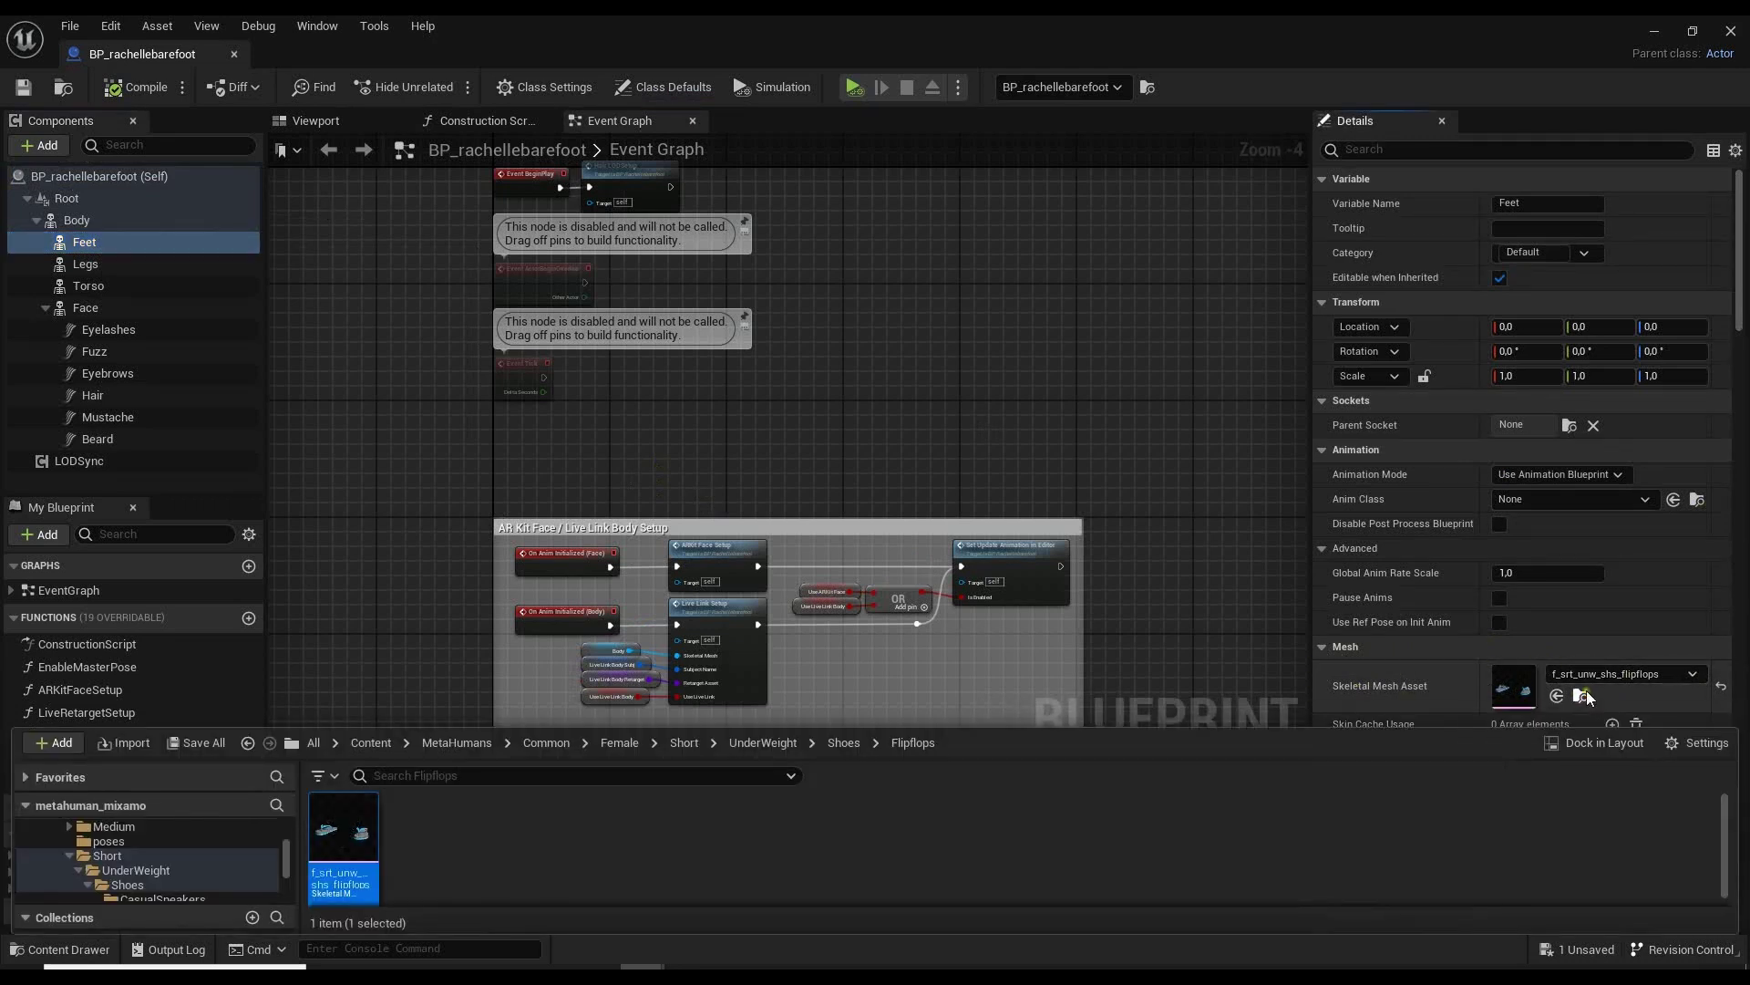
pyautogui.rightClick(339, 831)
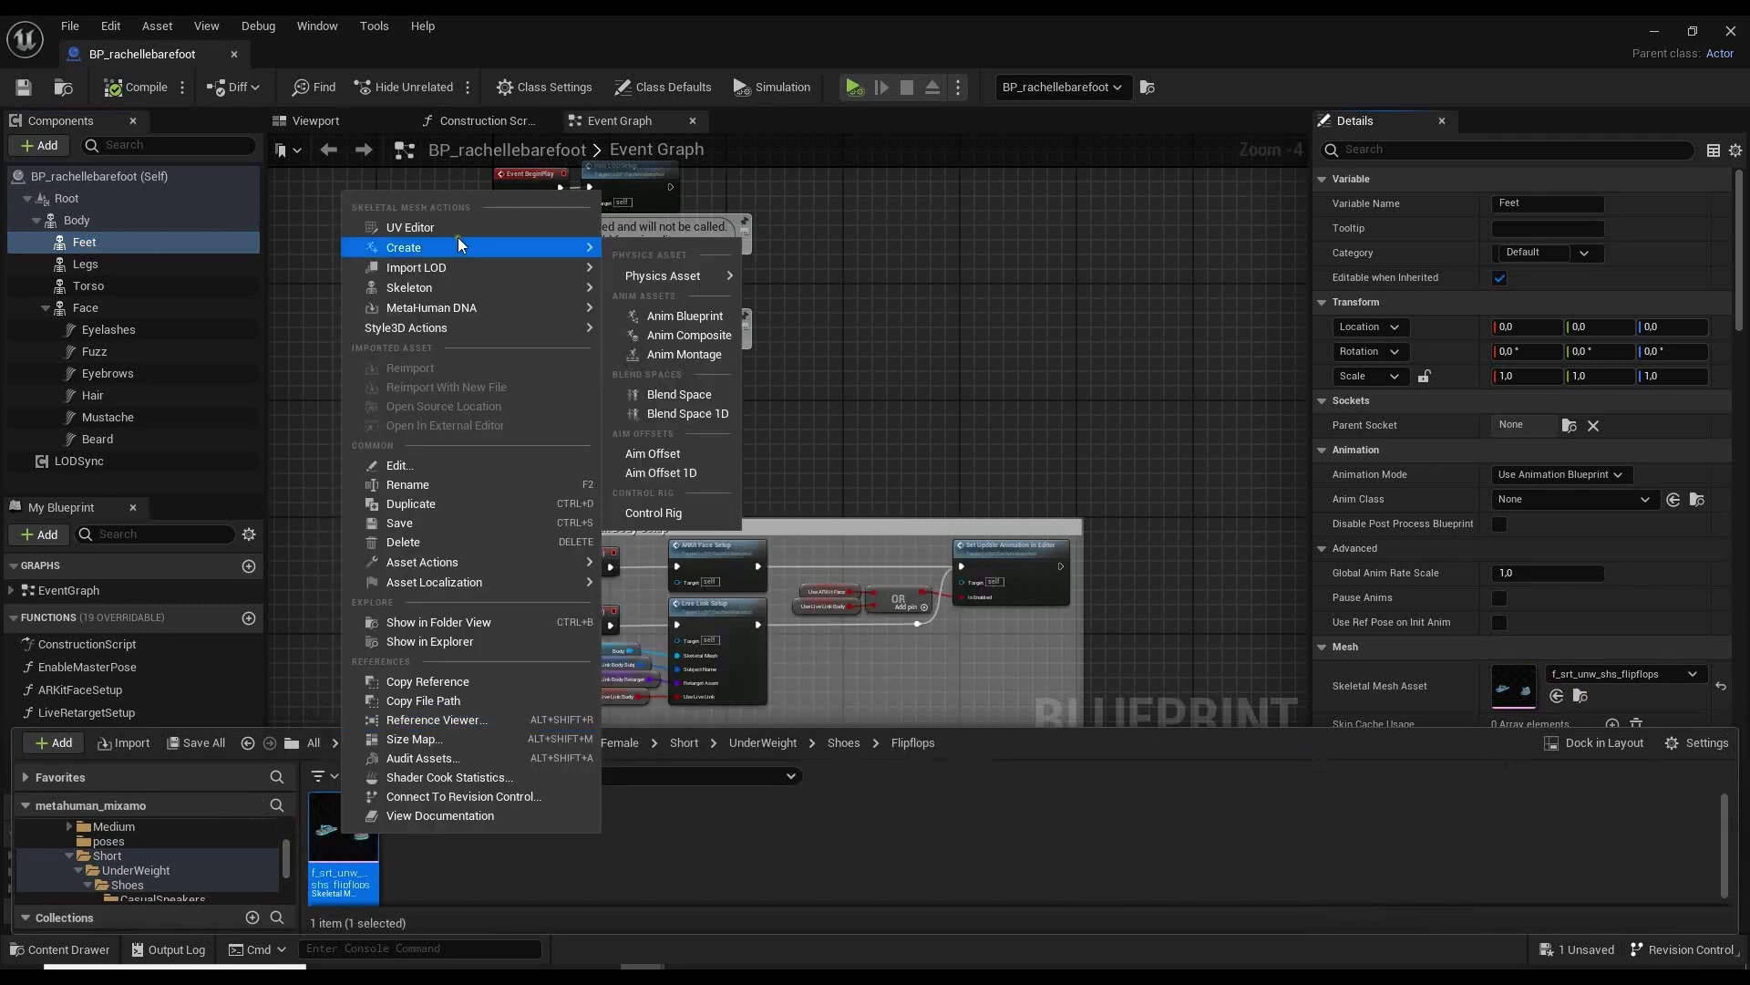
pyautogui.click(418, 545)
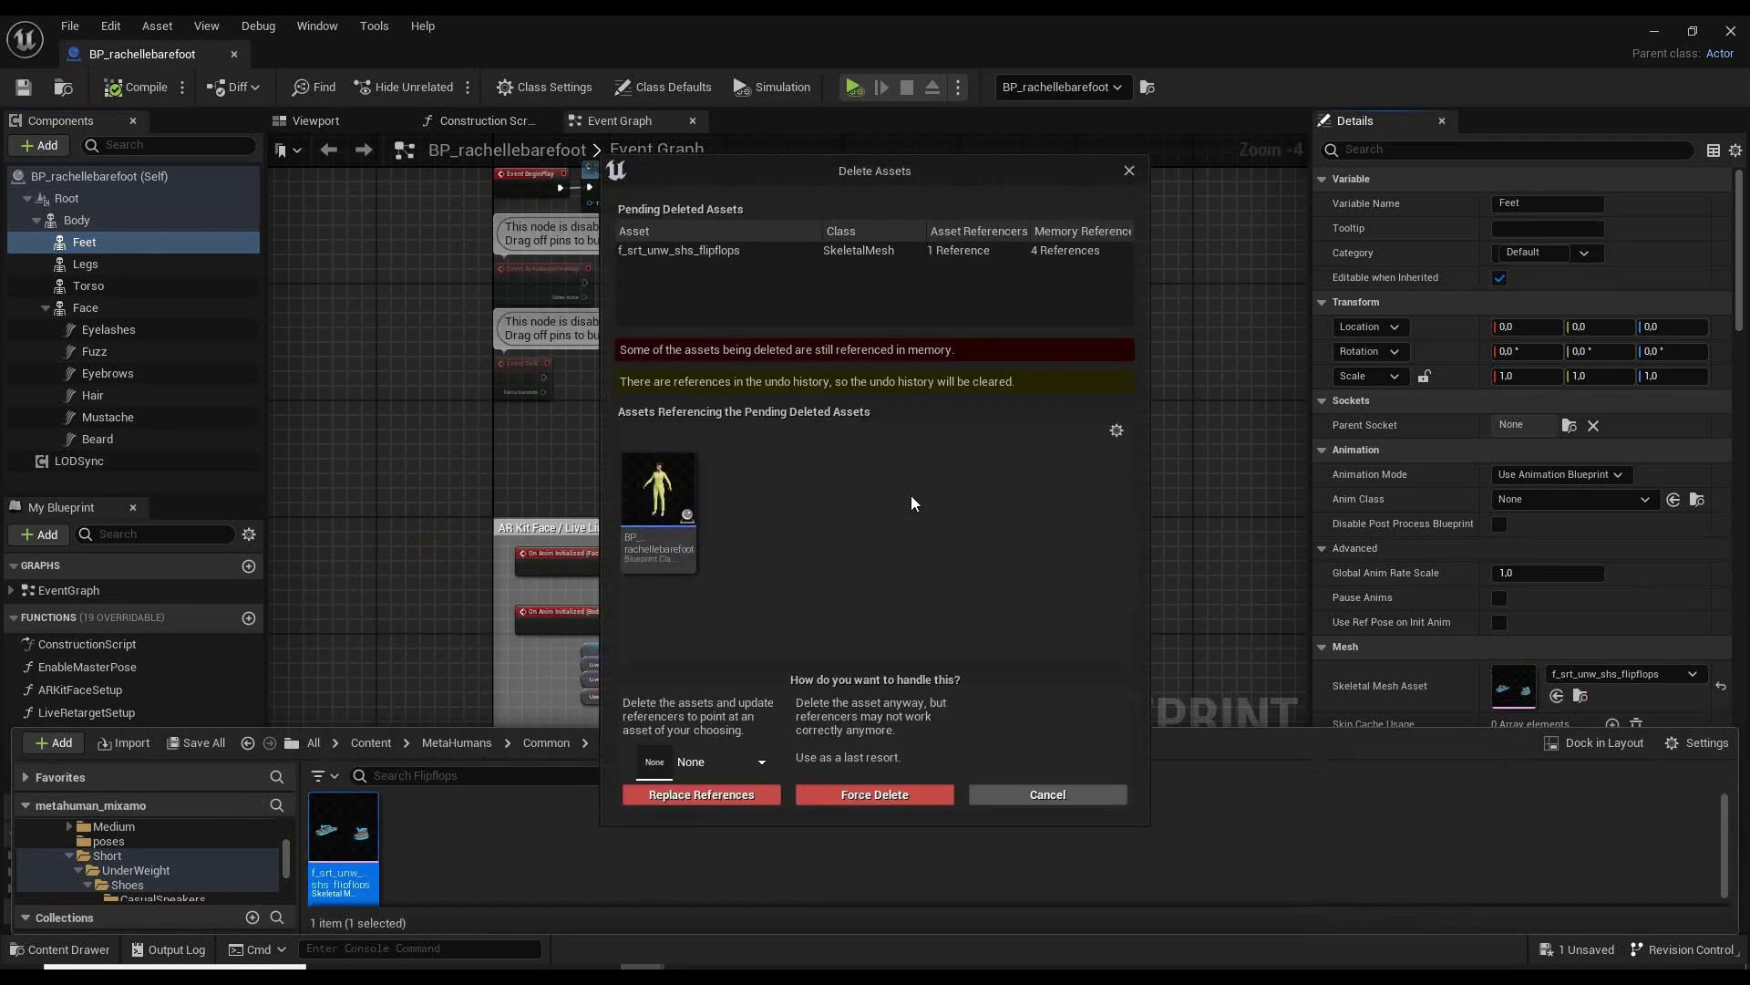
pyautogui.click(874, 794)
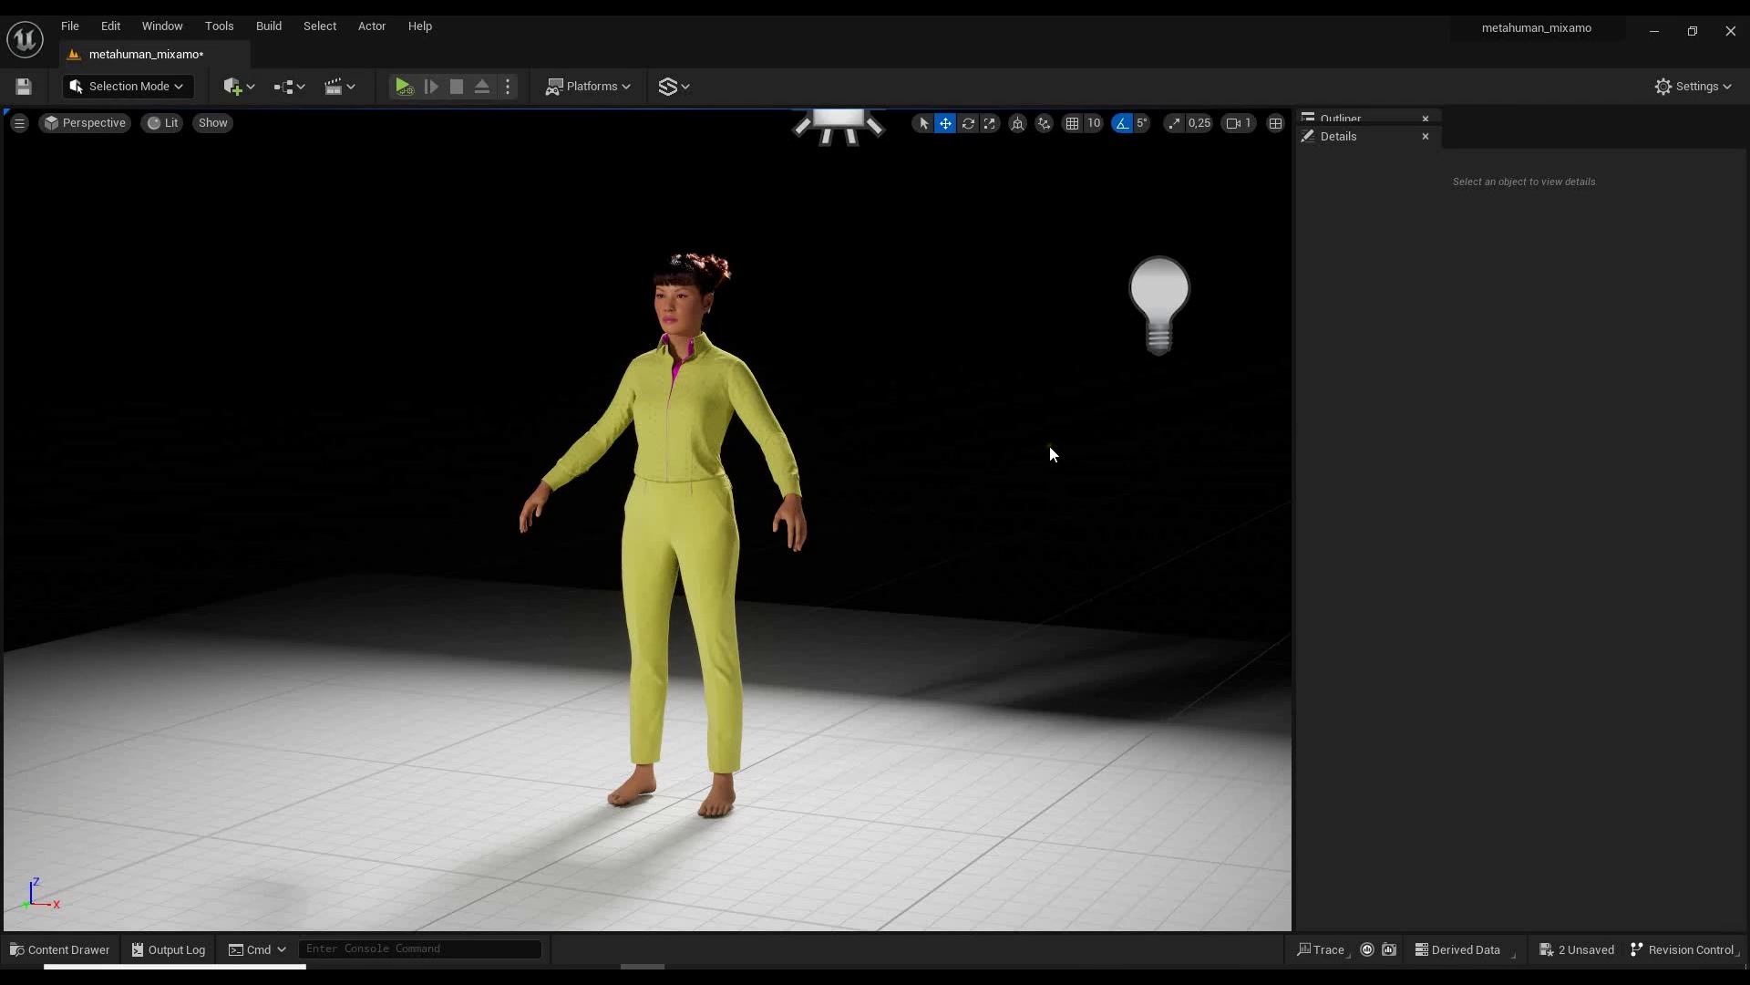
# Select the character's Body component in the level and locate its skeletal mesh asset in the project content.
pyautogui.click(693, 404)
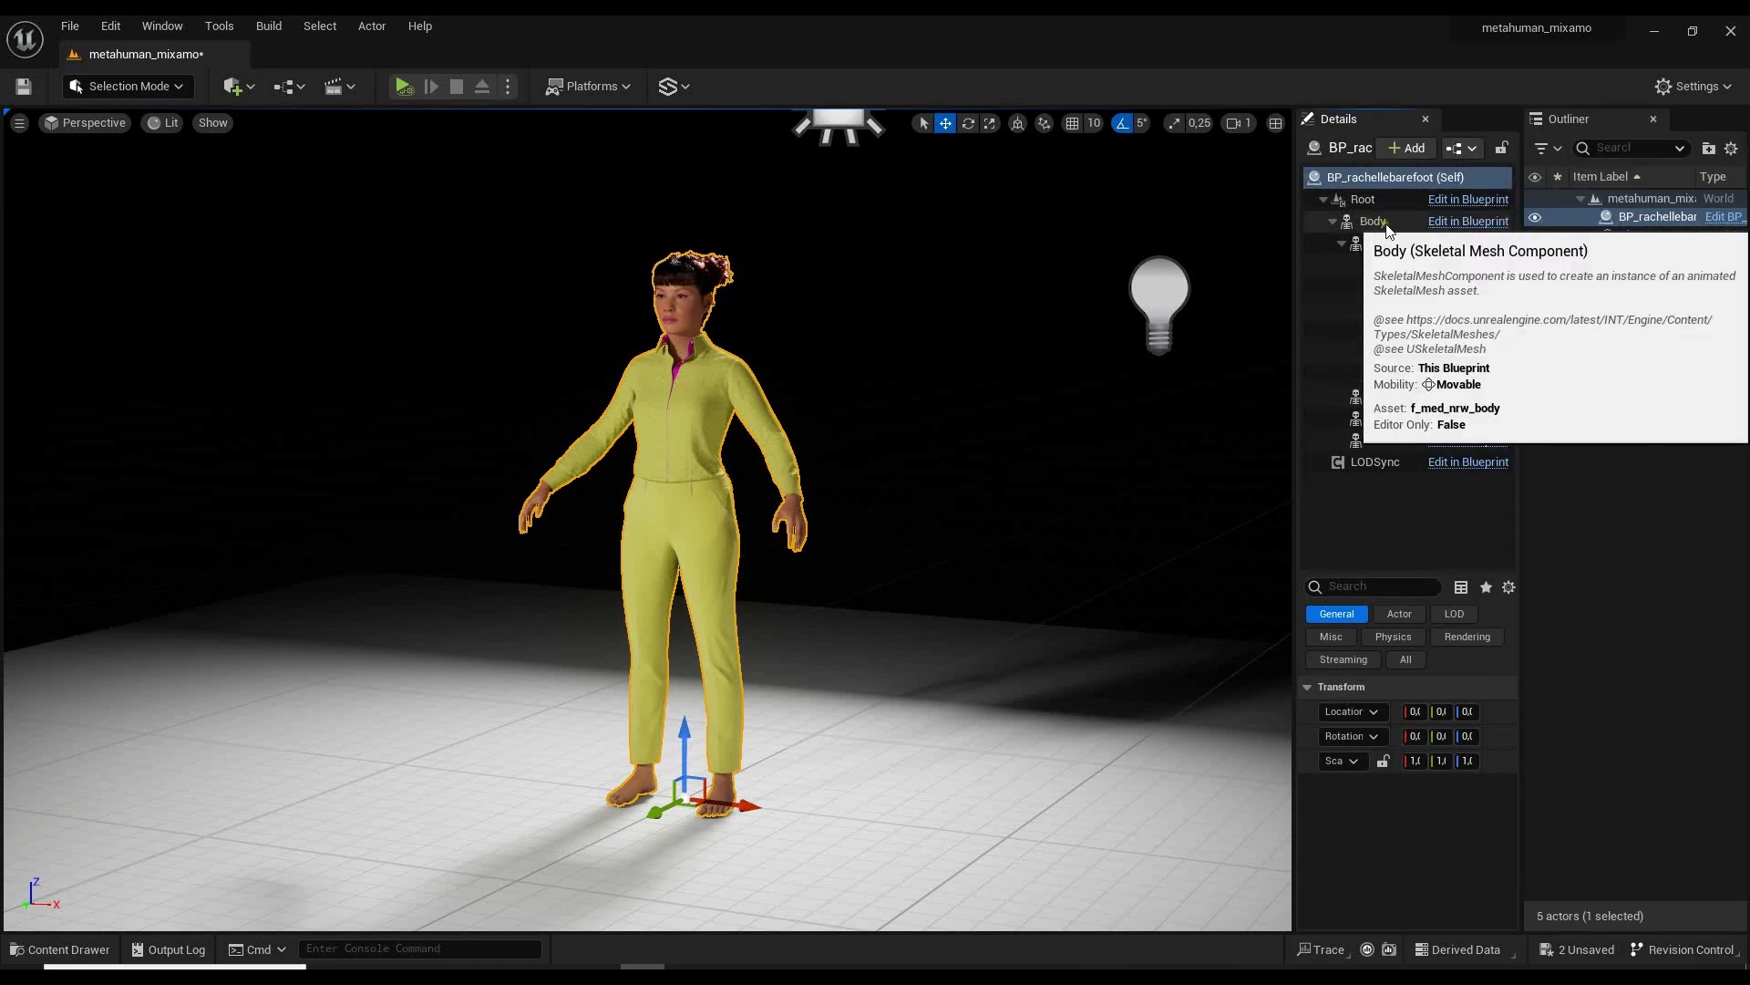
pyautogui.click(1375, 222)
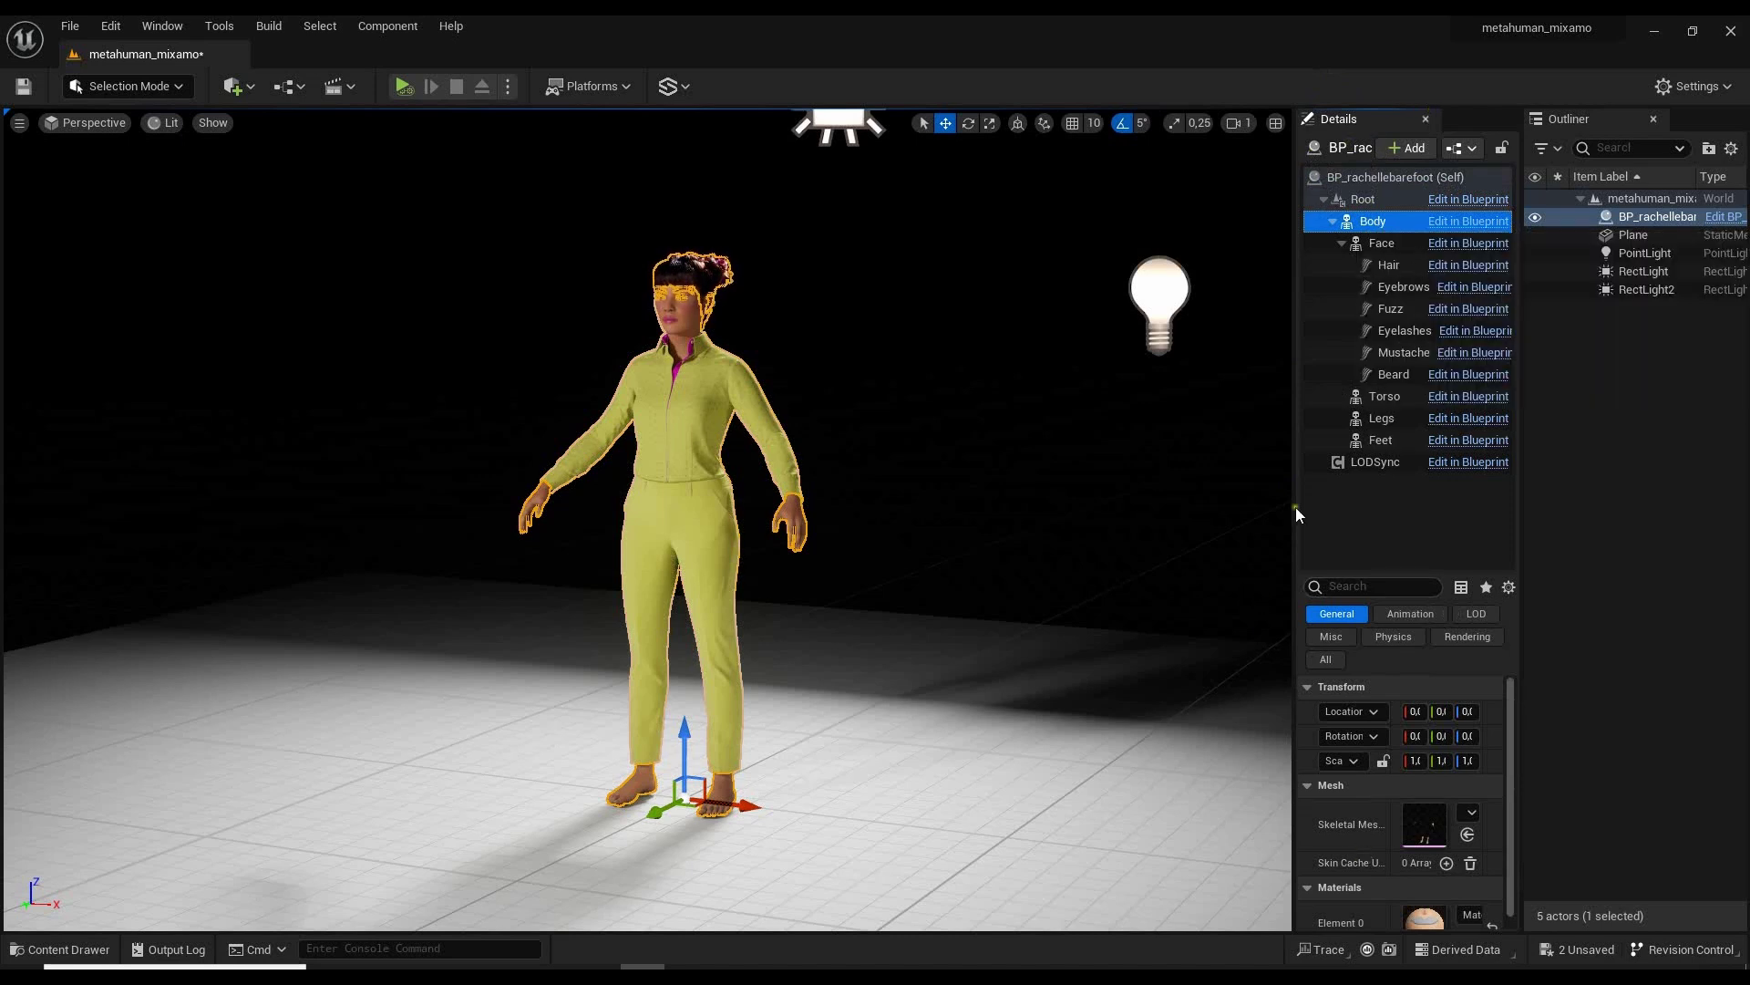
pyautogui.moveTo(1295, 507); pyautogui.dragTo(1114, 505)
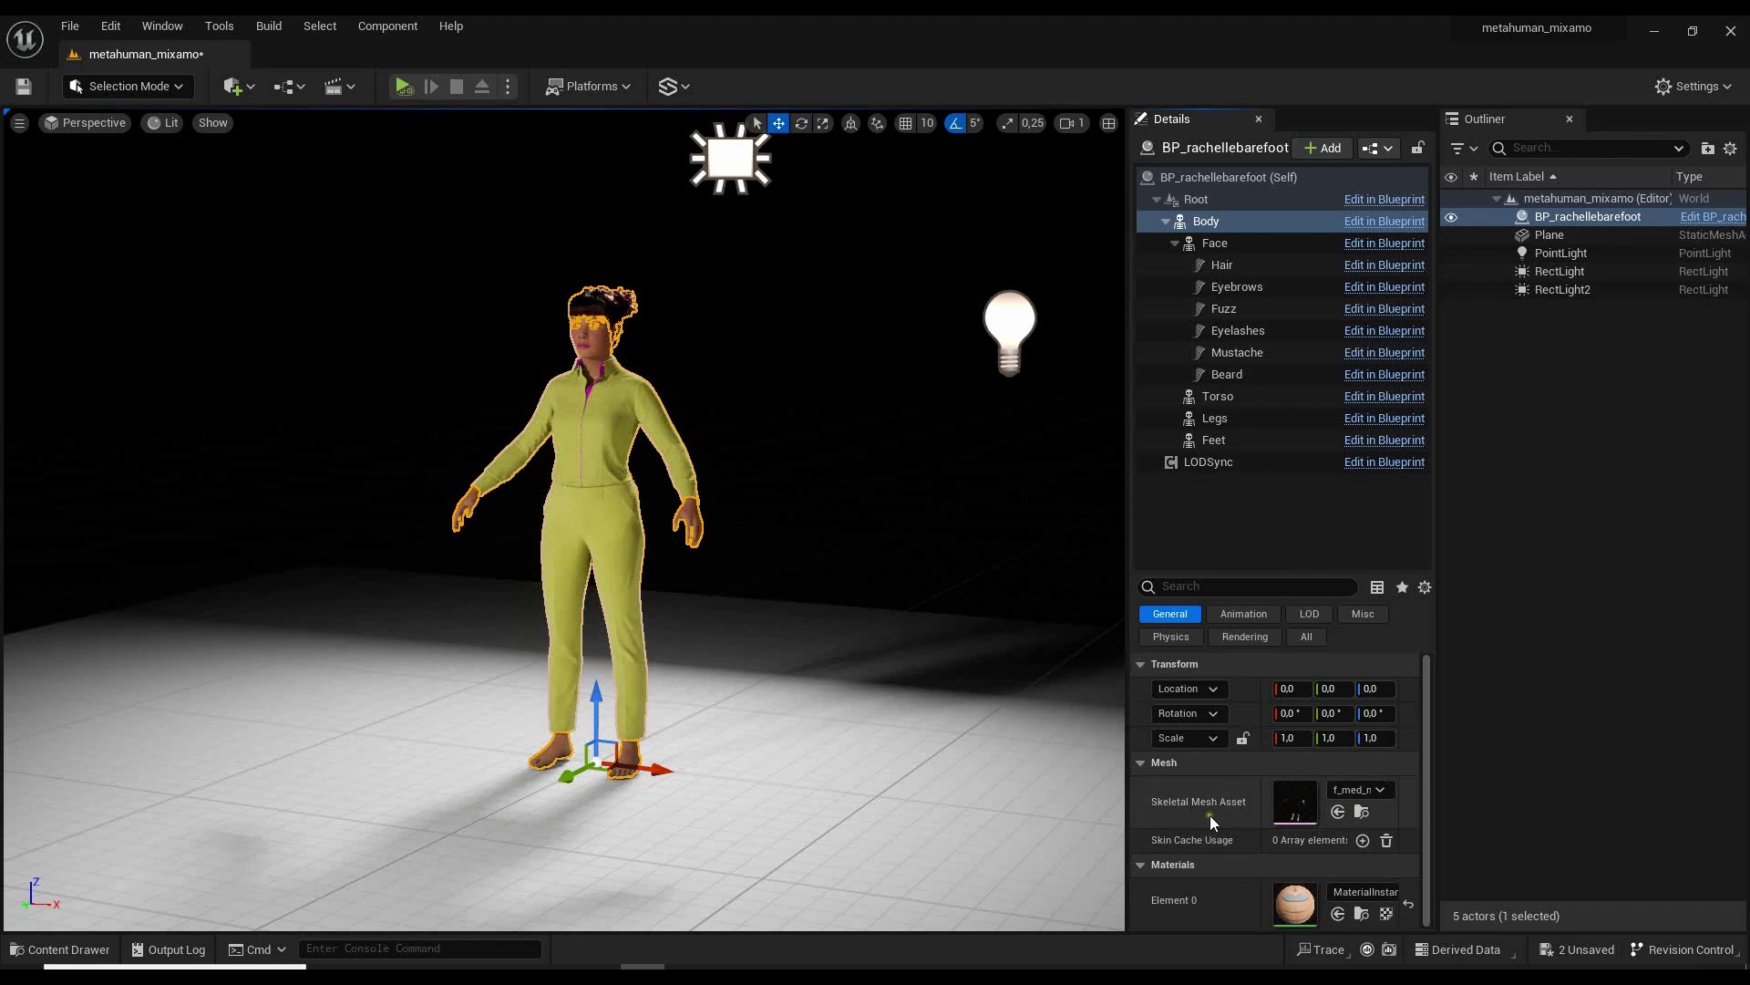
pyautogui.click(1362, 812)
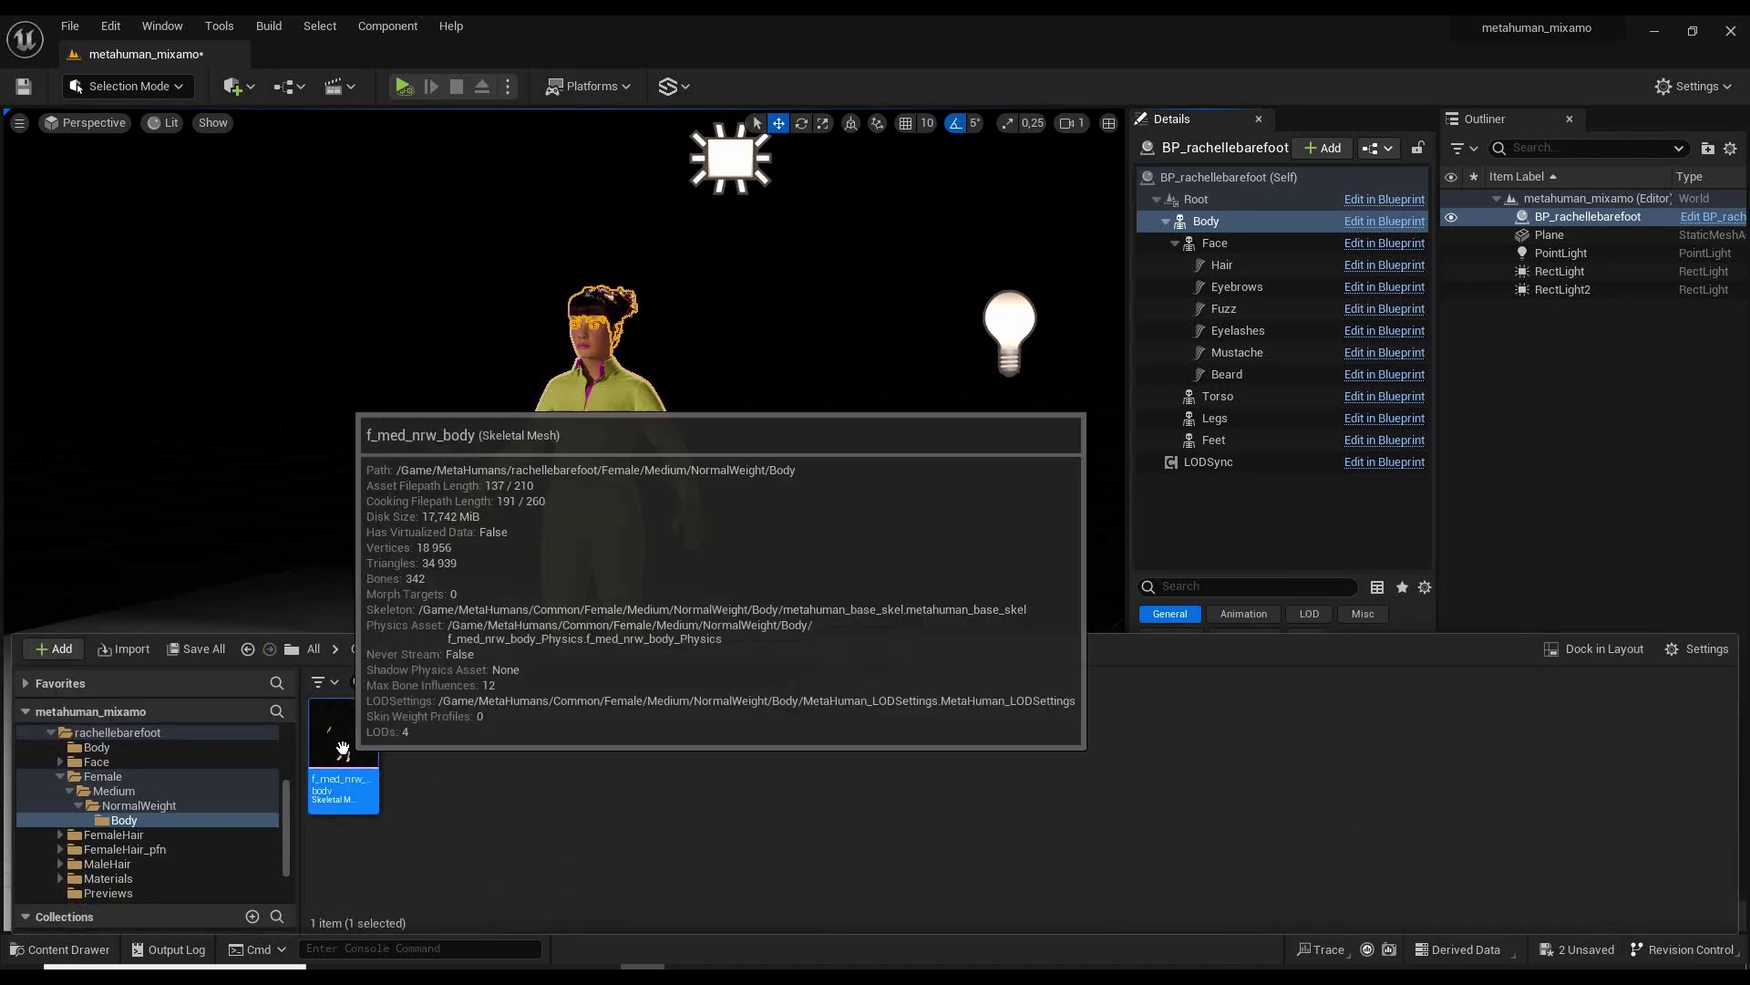
# Export the f_med_nrw_body skeletal mesh as FBX to the custom shoes folder, overwriting rachelle_body_no_shoes.FBX and keeping the current export options.
pyautogui.rightClick(344, 746)
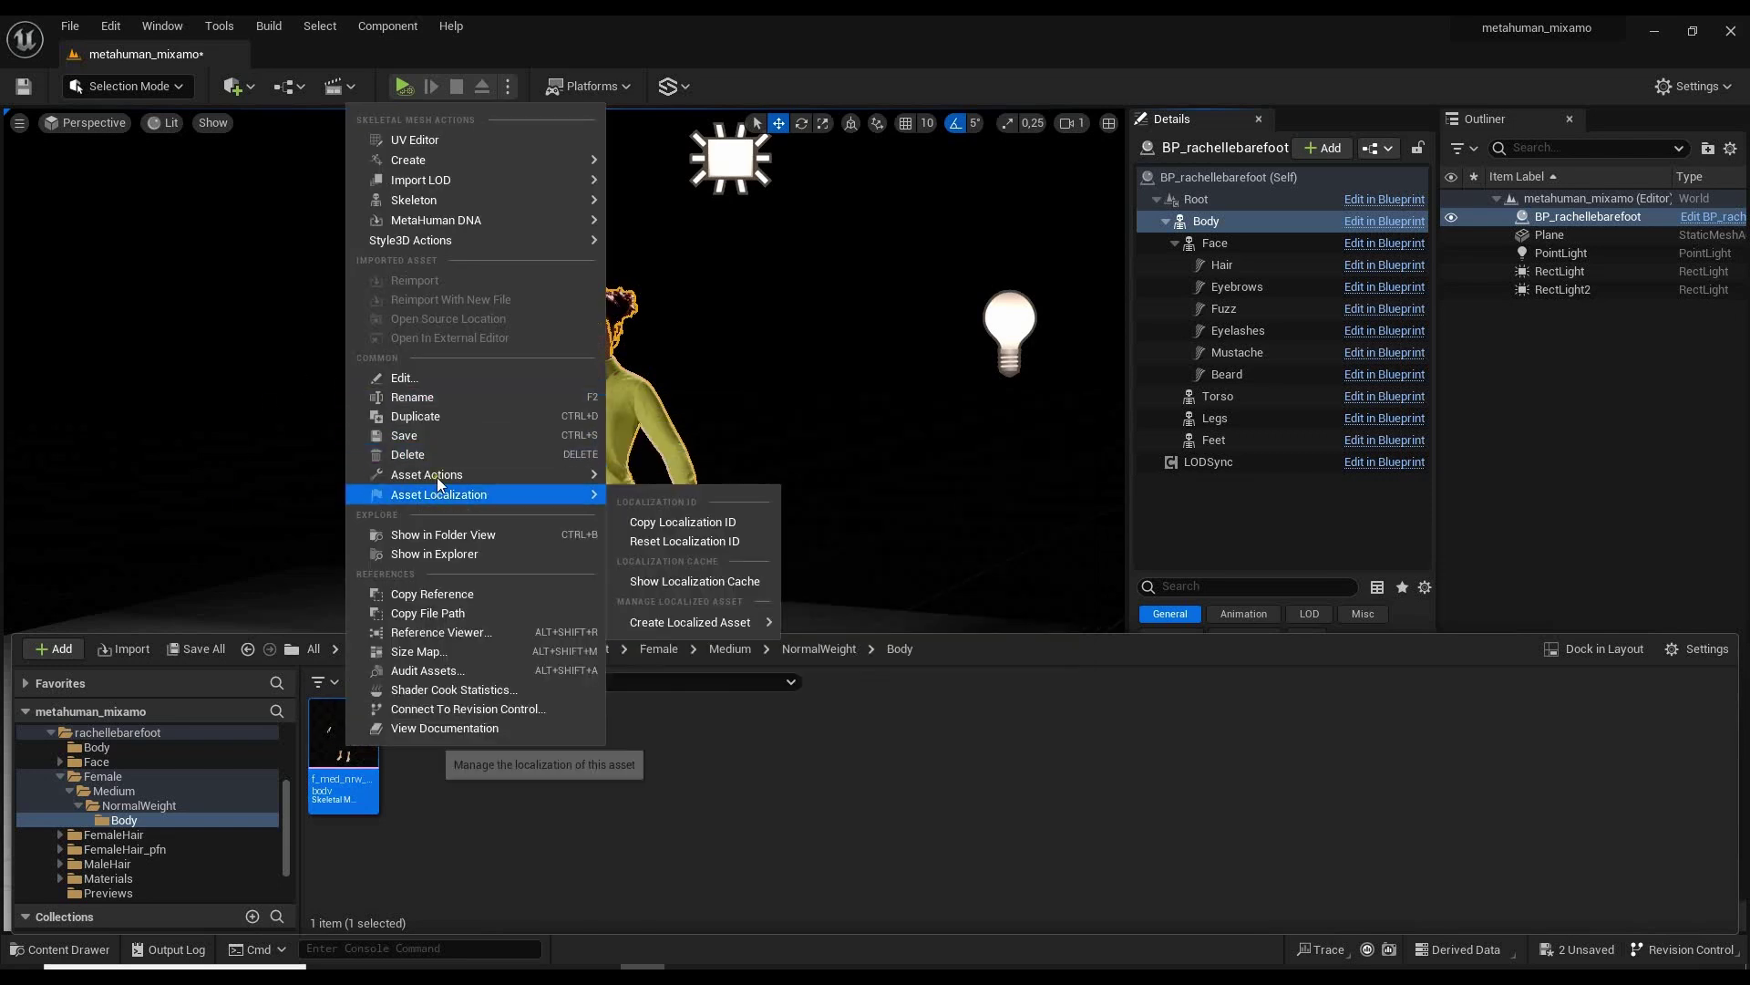
pyautogui.moveTo(441, 474)
pyautogui.click(650, 561)
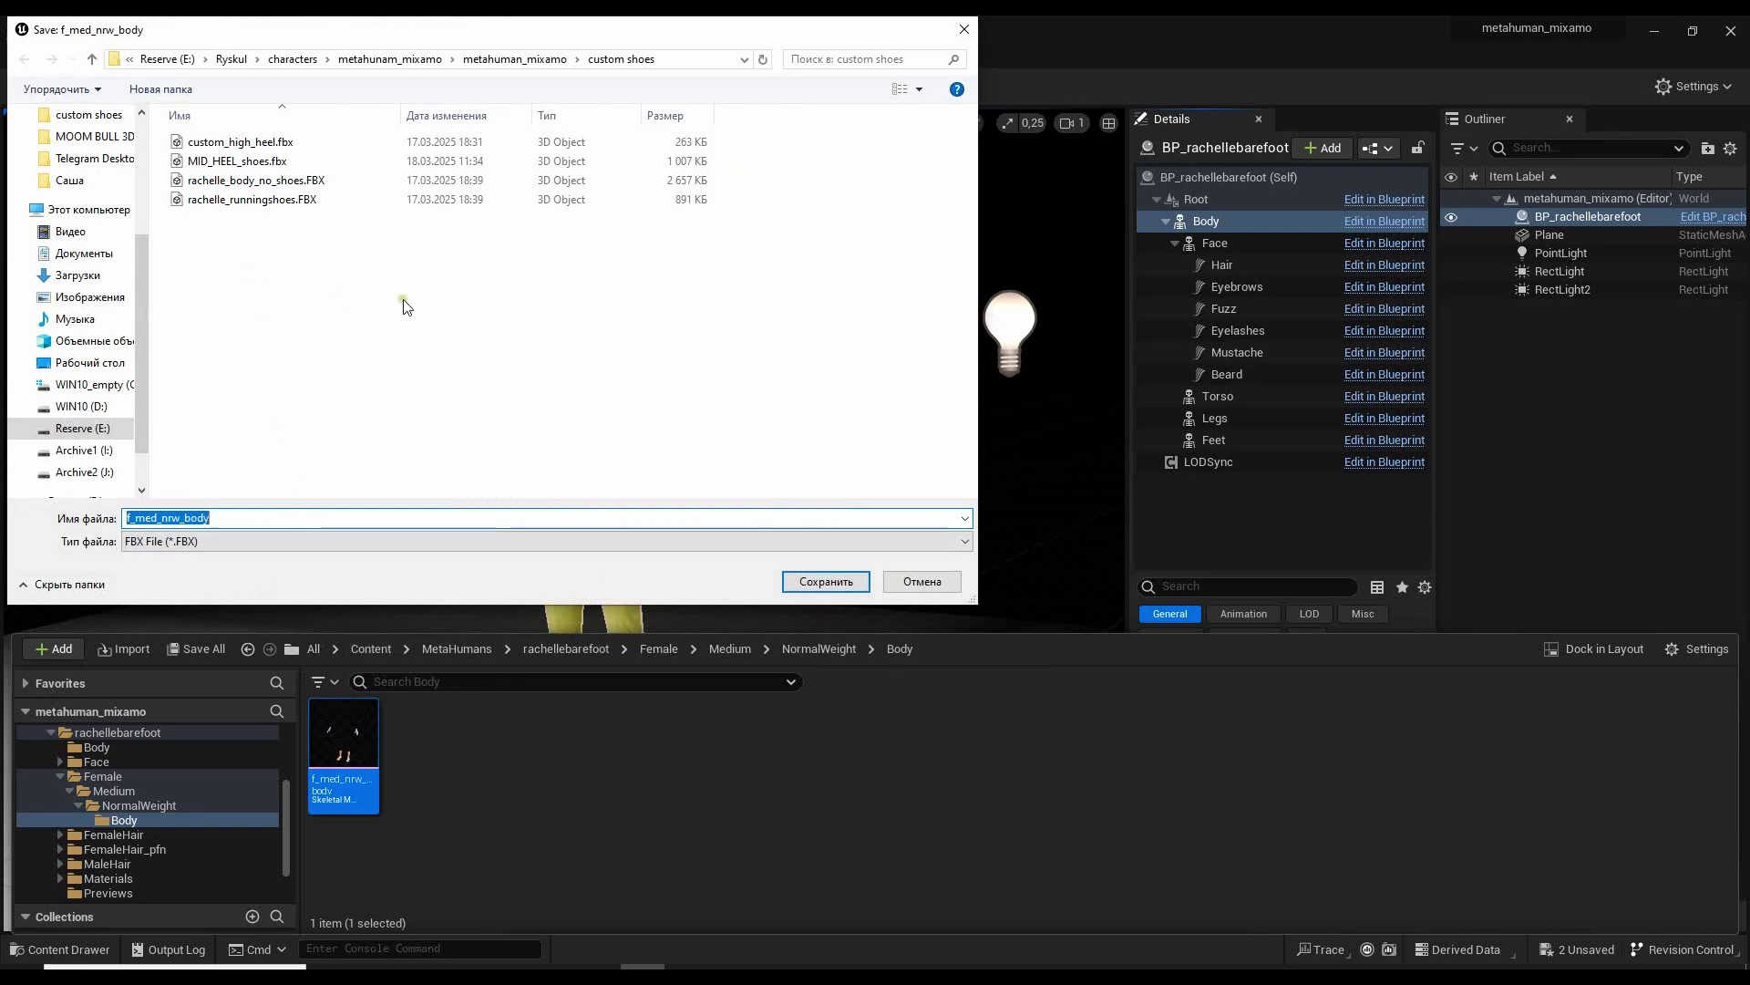
pyautogui.click(273, 183)
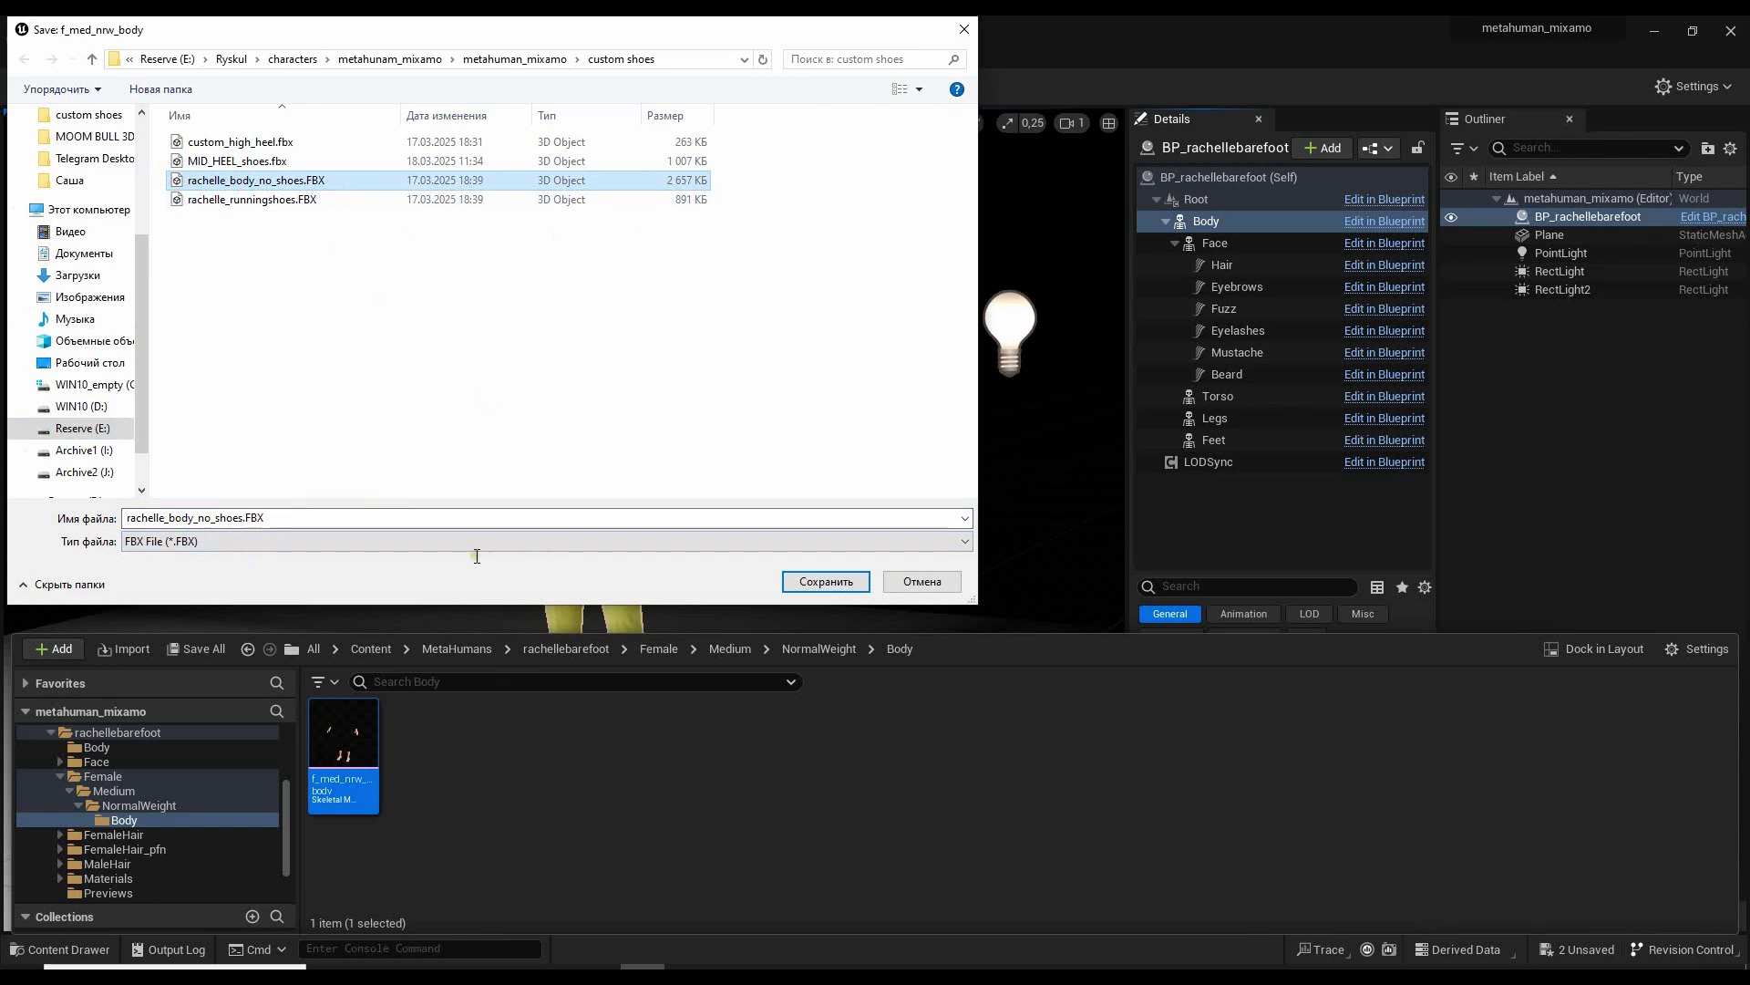
pyautogui.moveTo(504, 35); pyautogui.dragTo(633, 80)
pyautogui.click(308, 563)
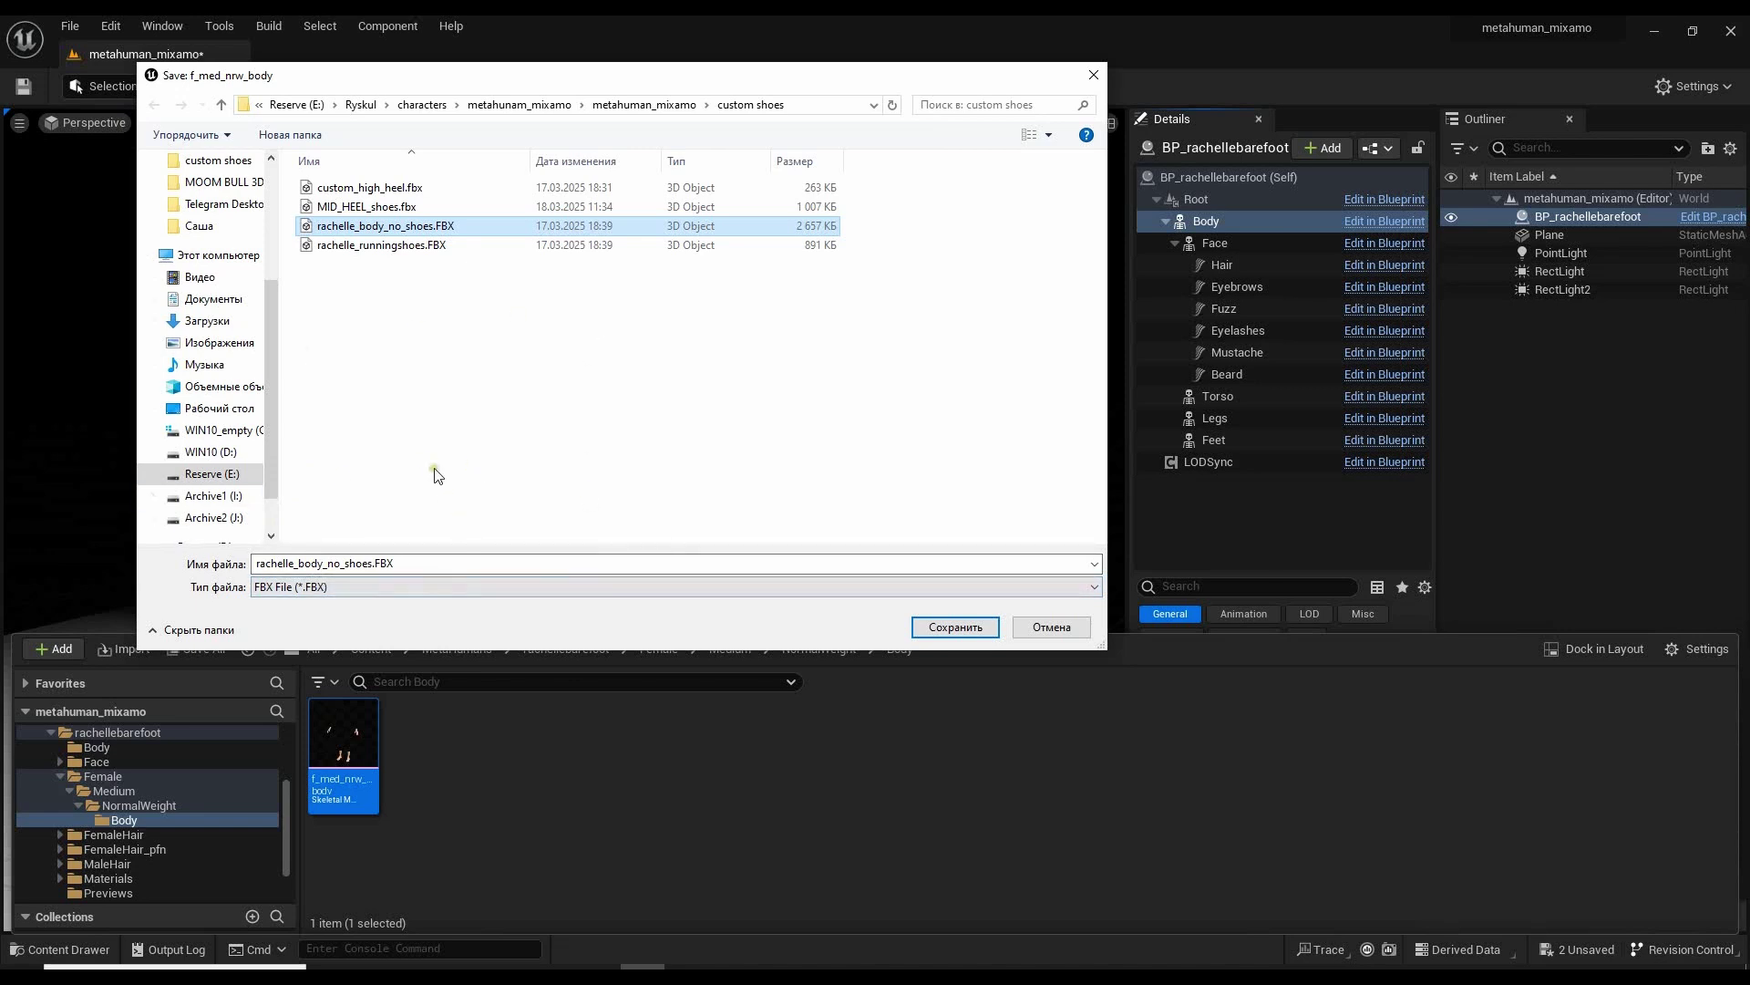
pyautogui.click(970, 629)
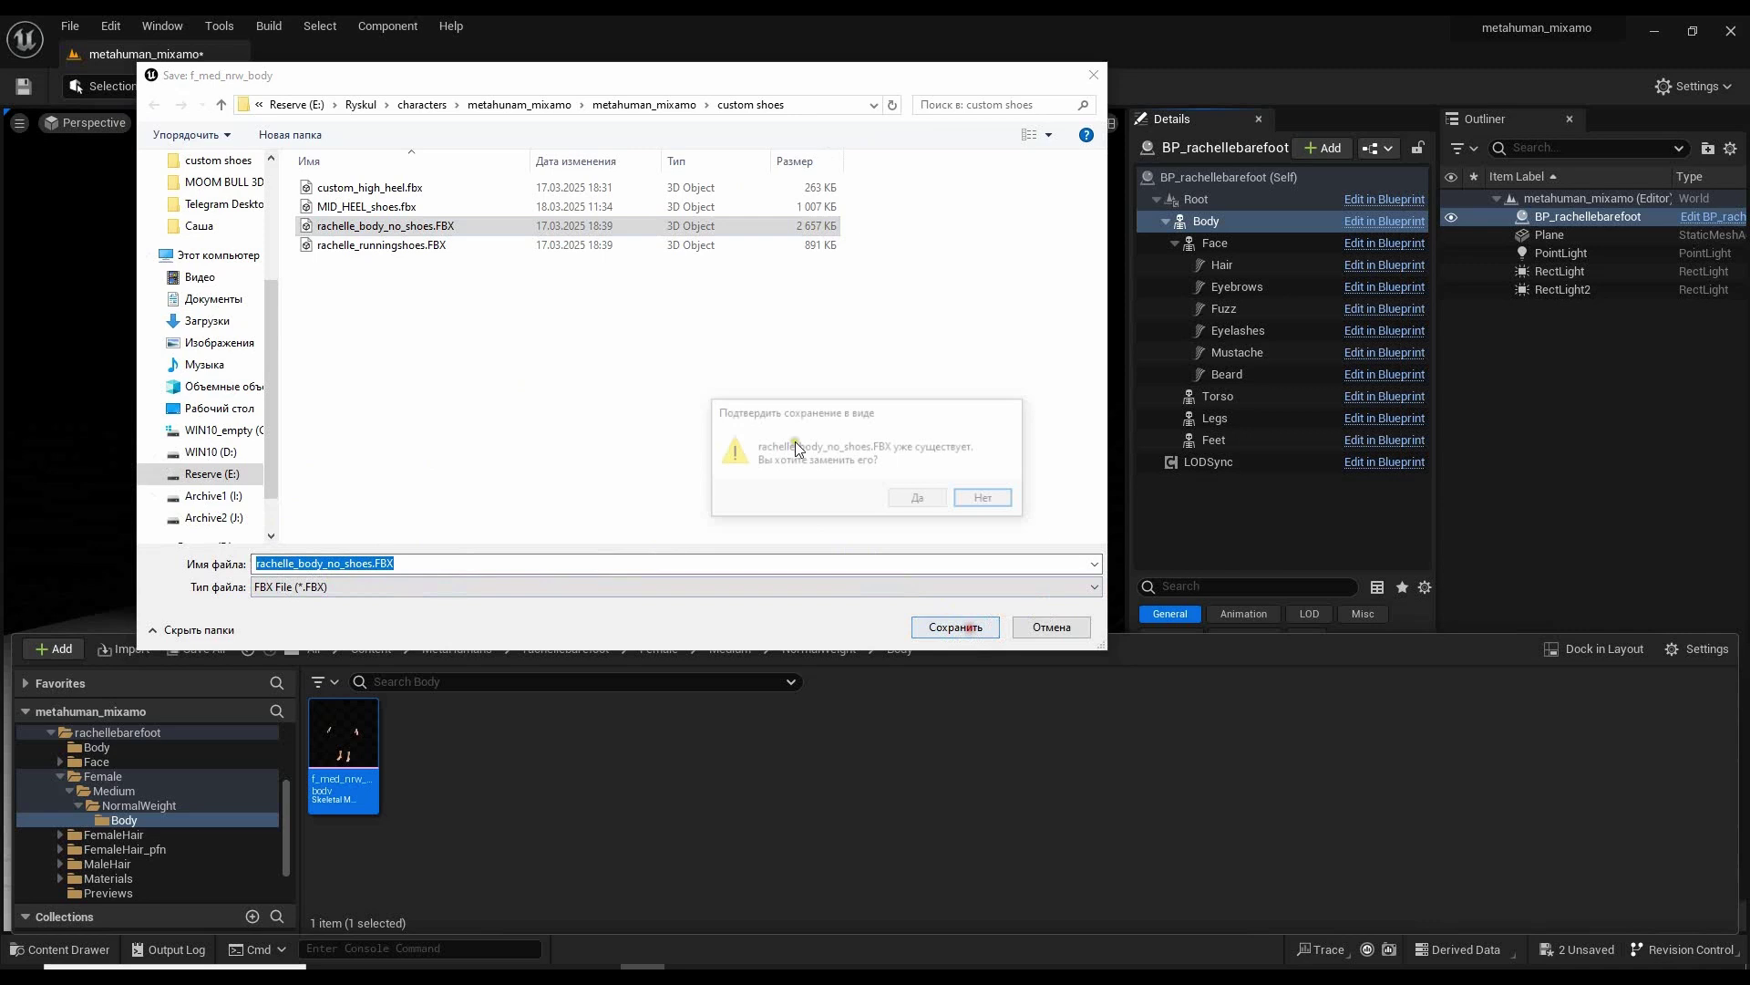
pyautogui.click(919, 499)
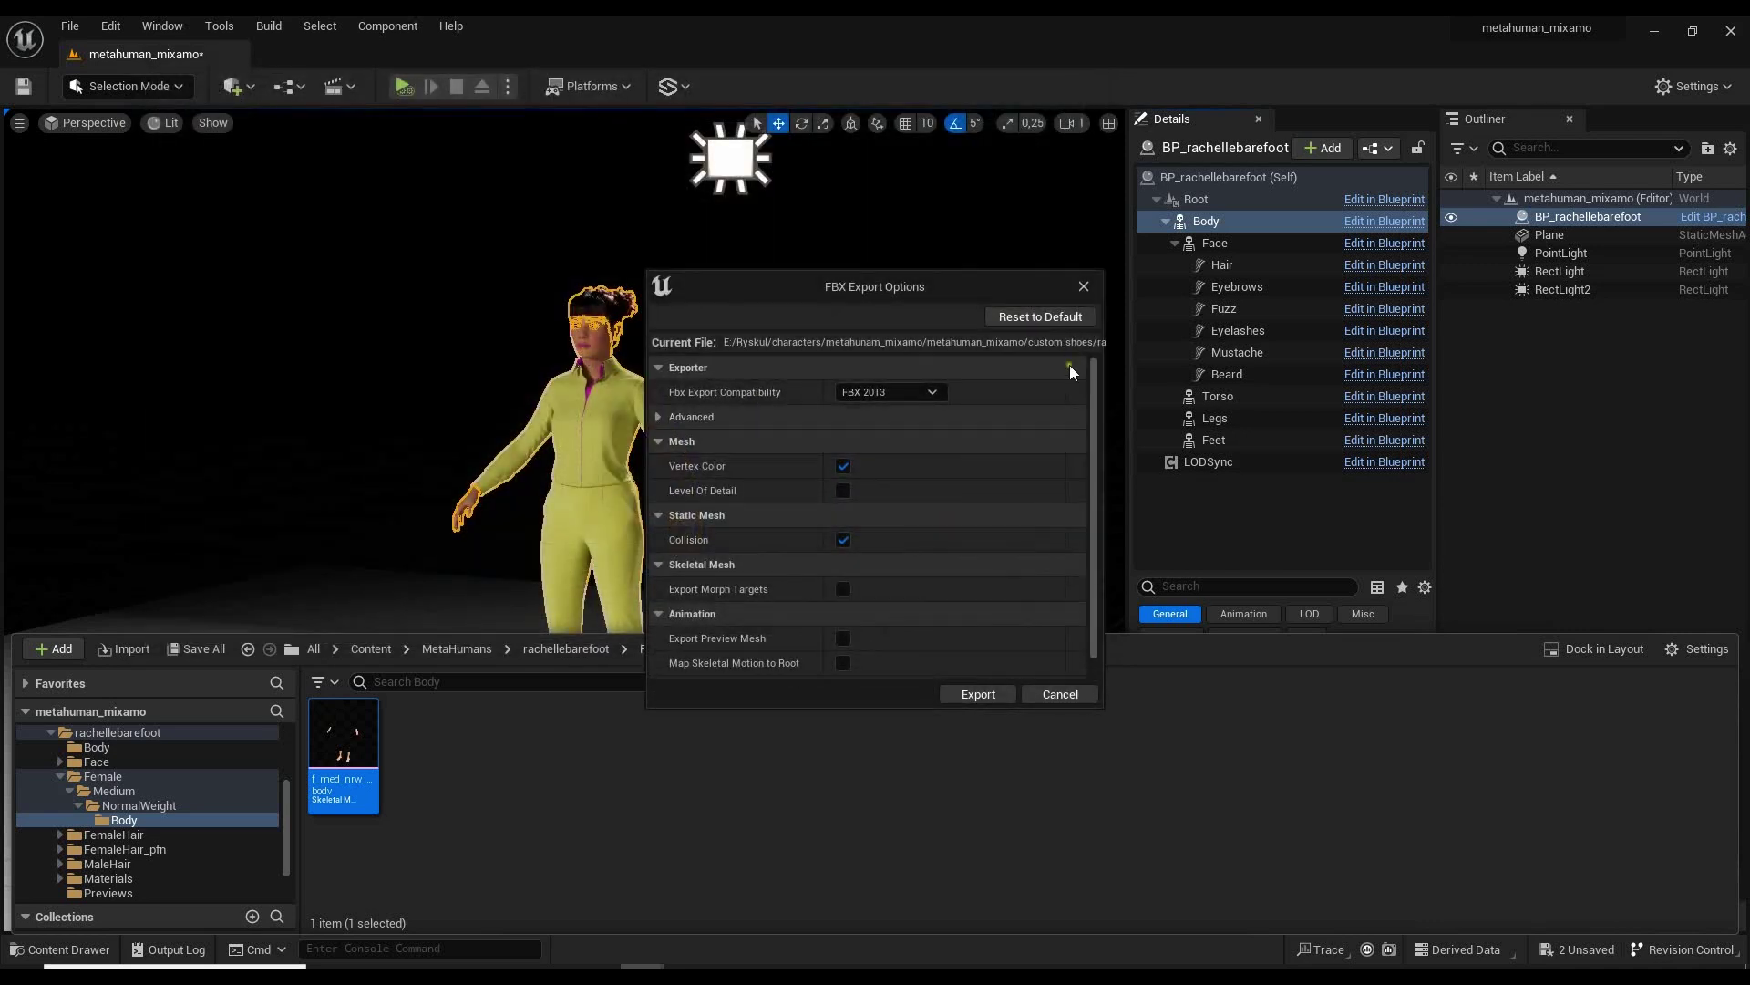
pyautogui.moveTo(1103, 709); pyautogui.dragTo(1145, 826)
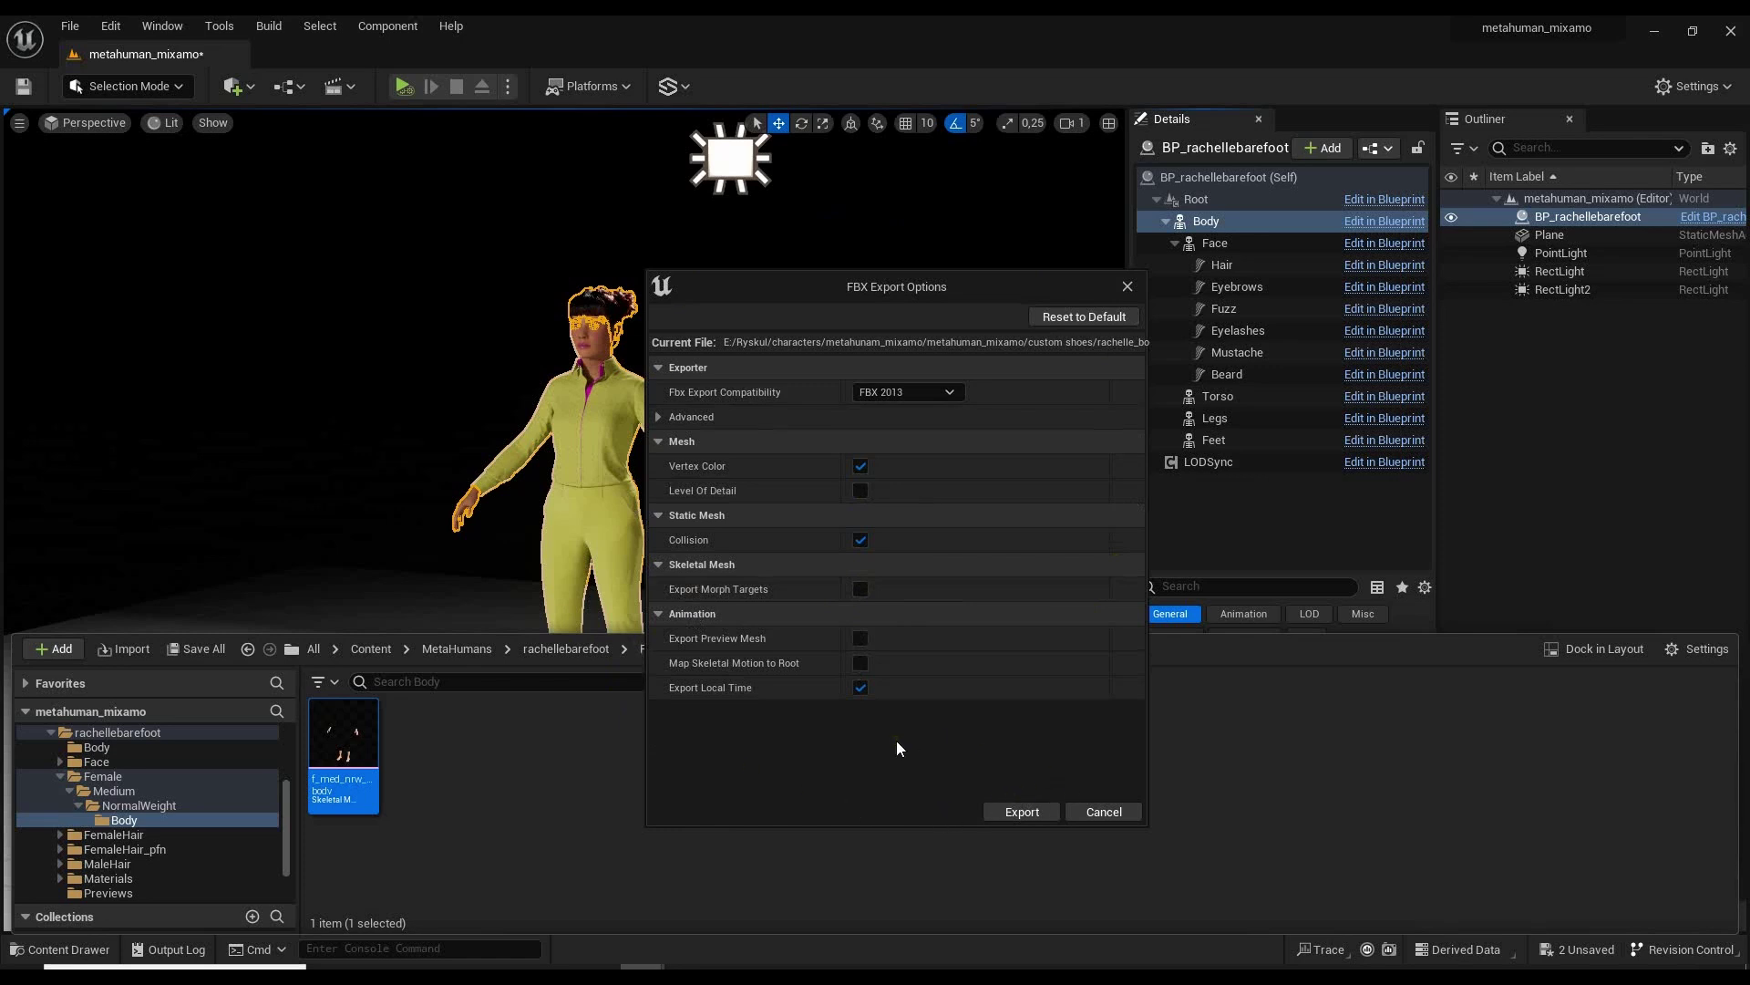
pyautogui.click(1024, 811)
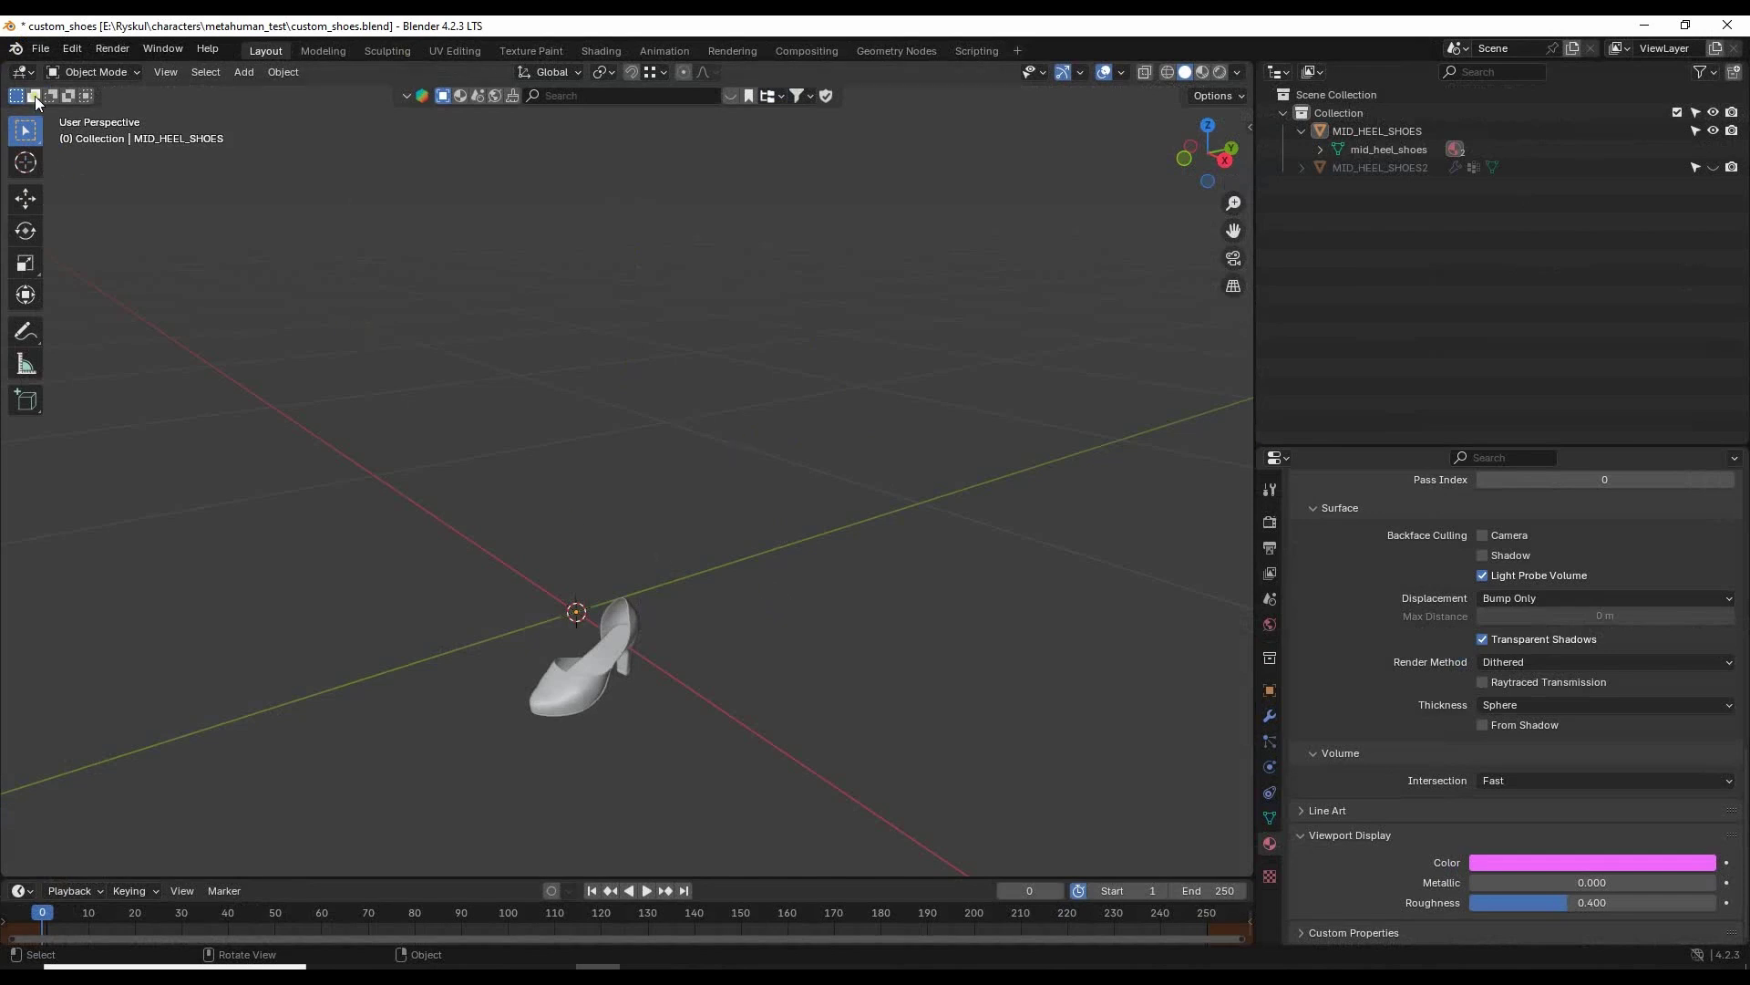
# Switch to Blender and start an FBX import, browsing to the custom shoes folder inside metahunam_mixamo/metahuman_mixamo.
pyautogui.click(40, 48)
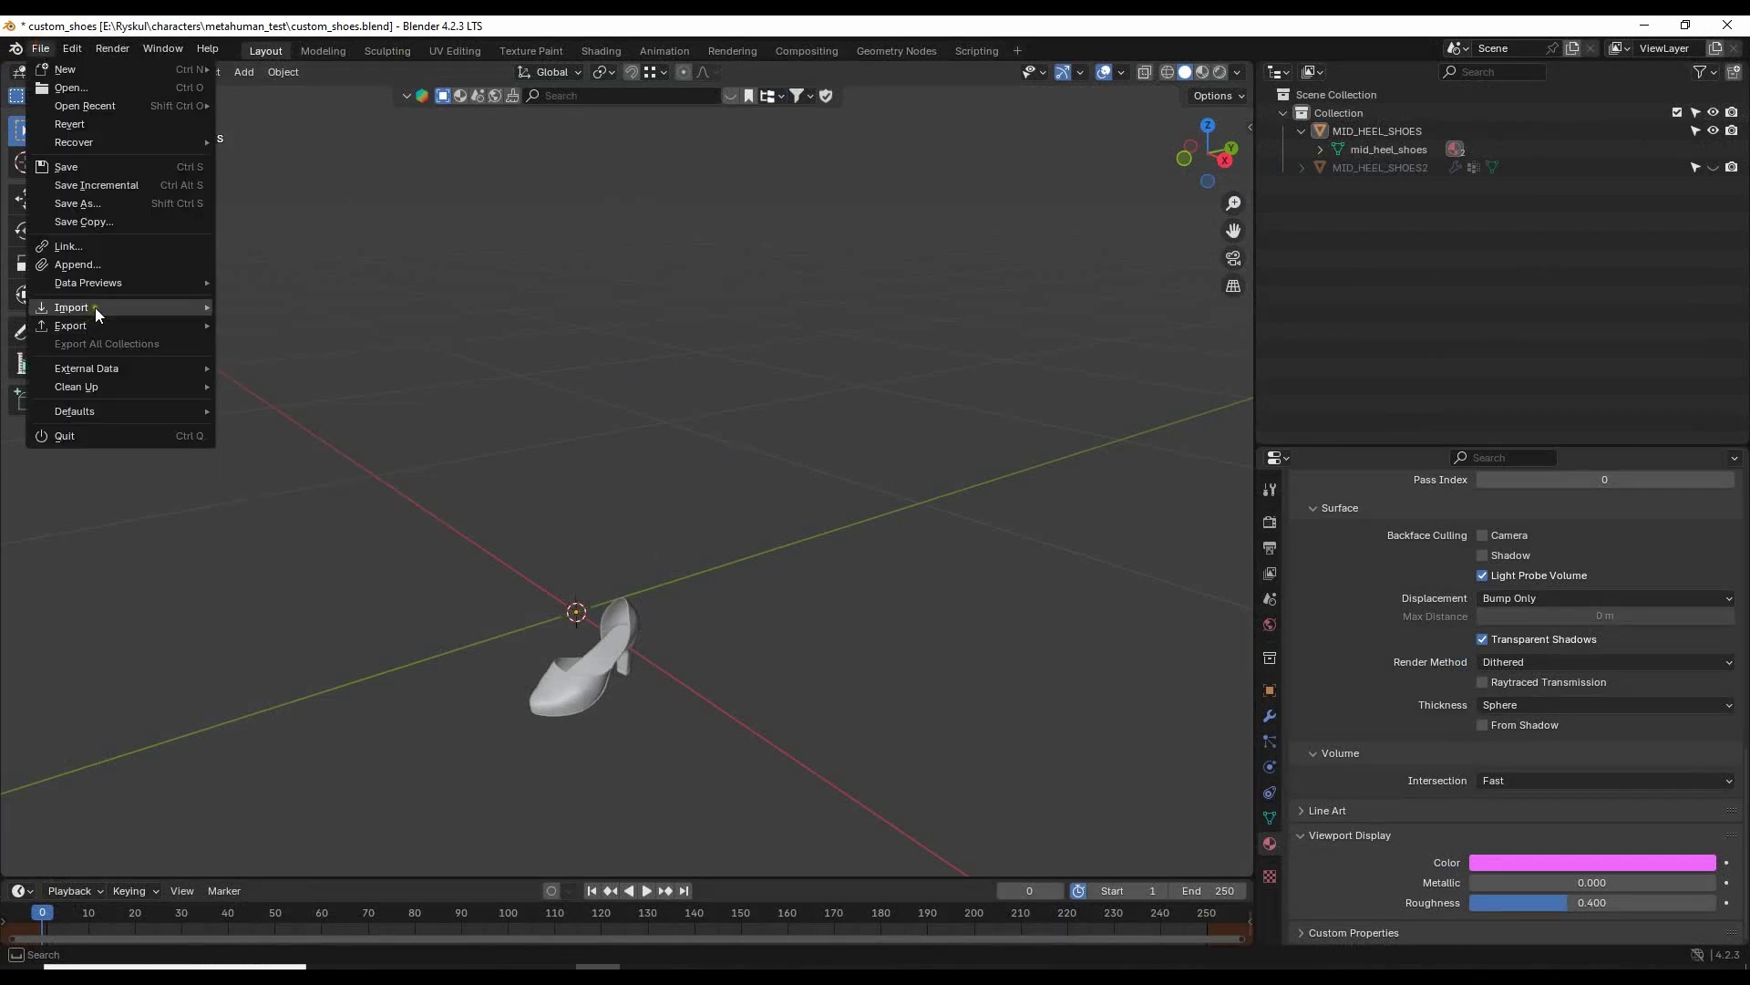
pyautogui.moveTo(95, 308)
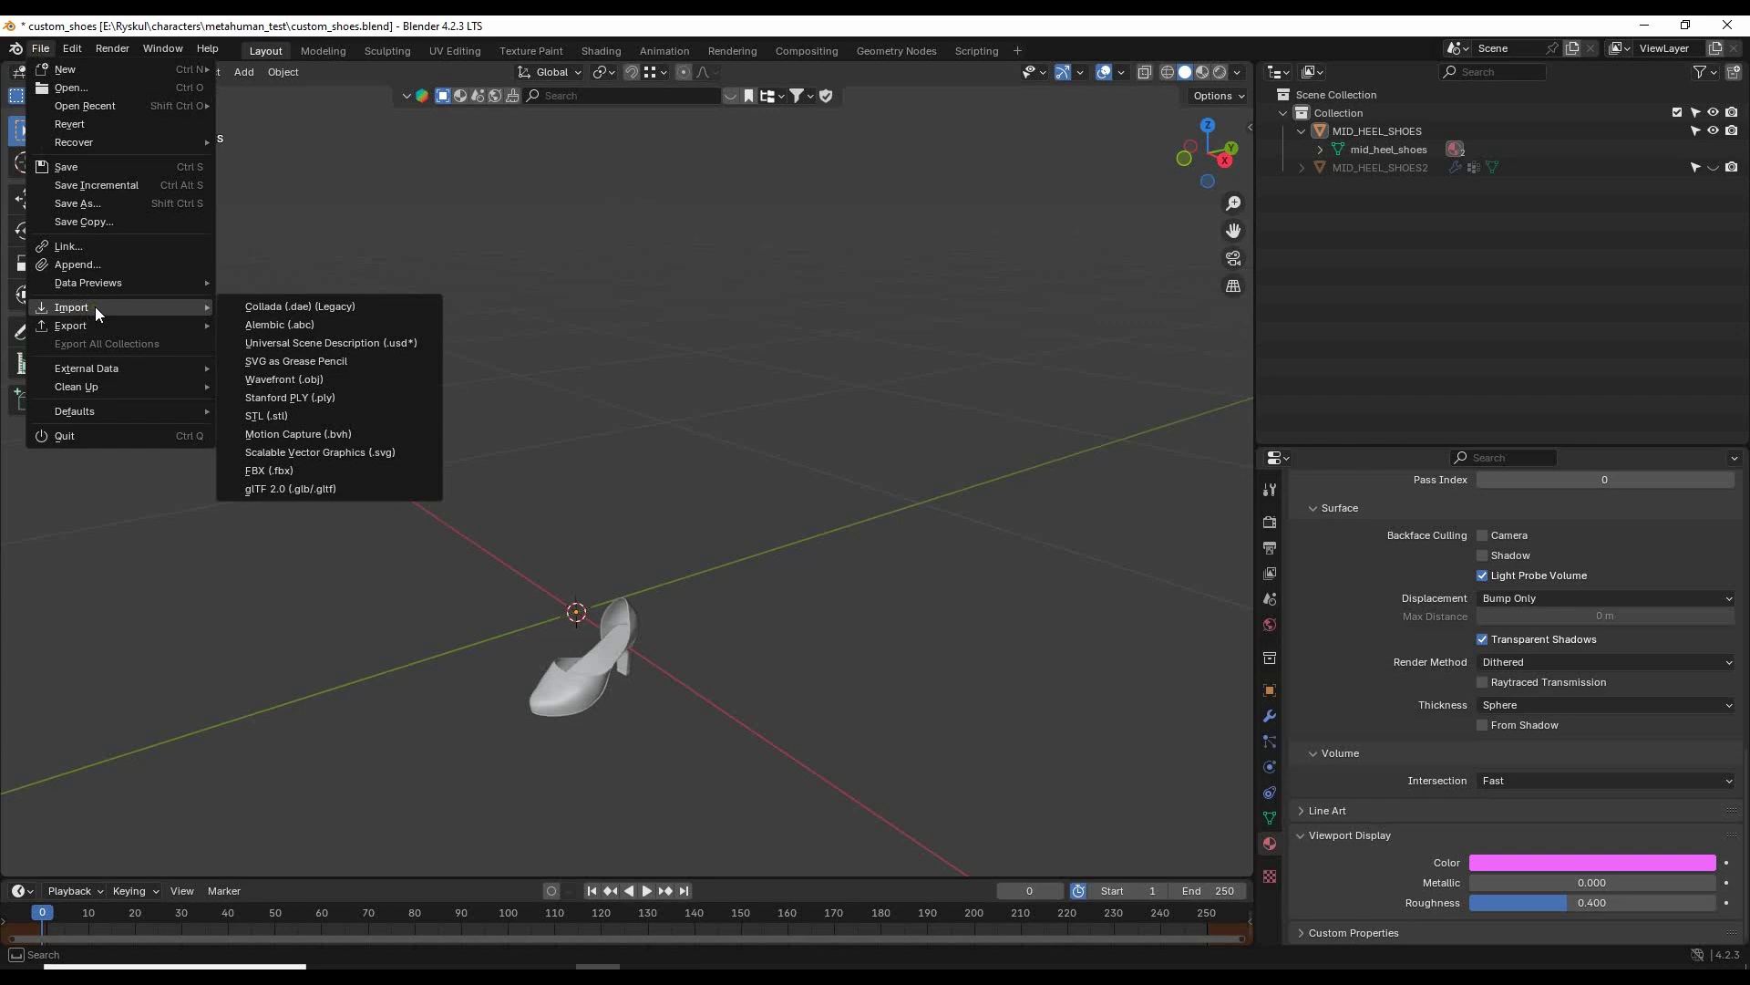
pyautogui.click(308, 471)
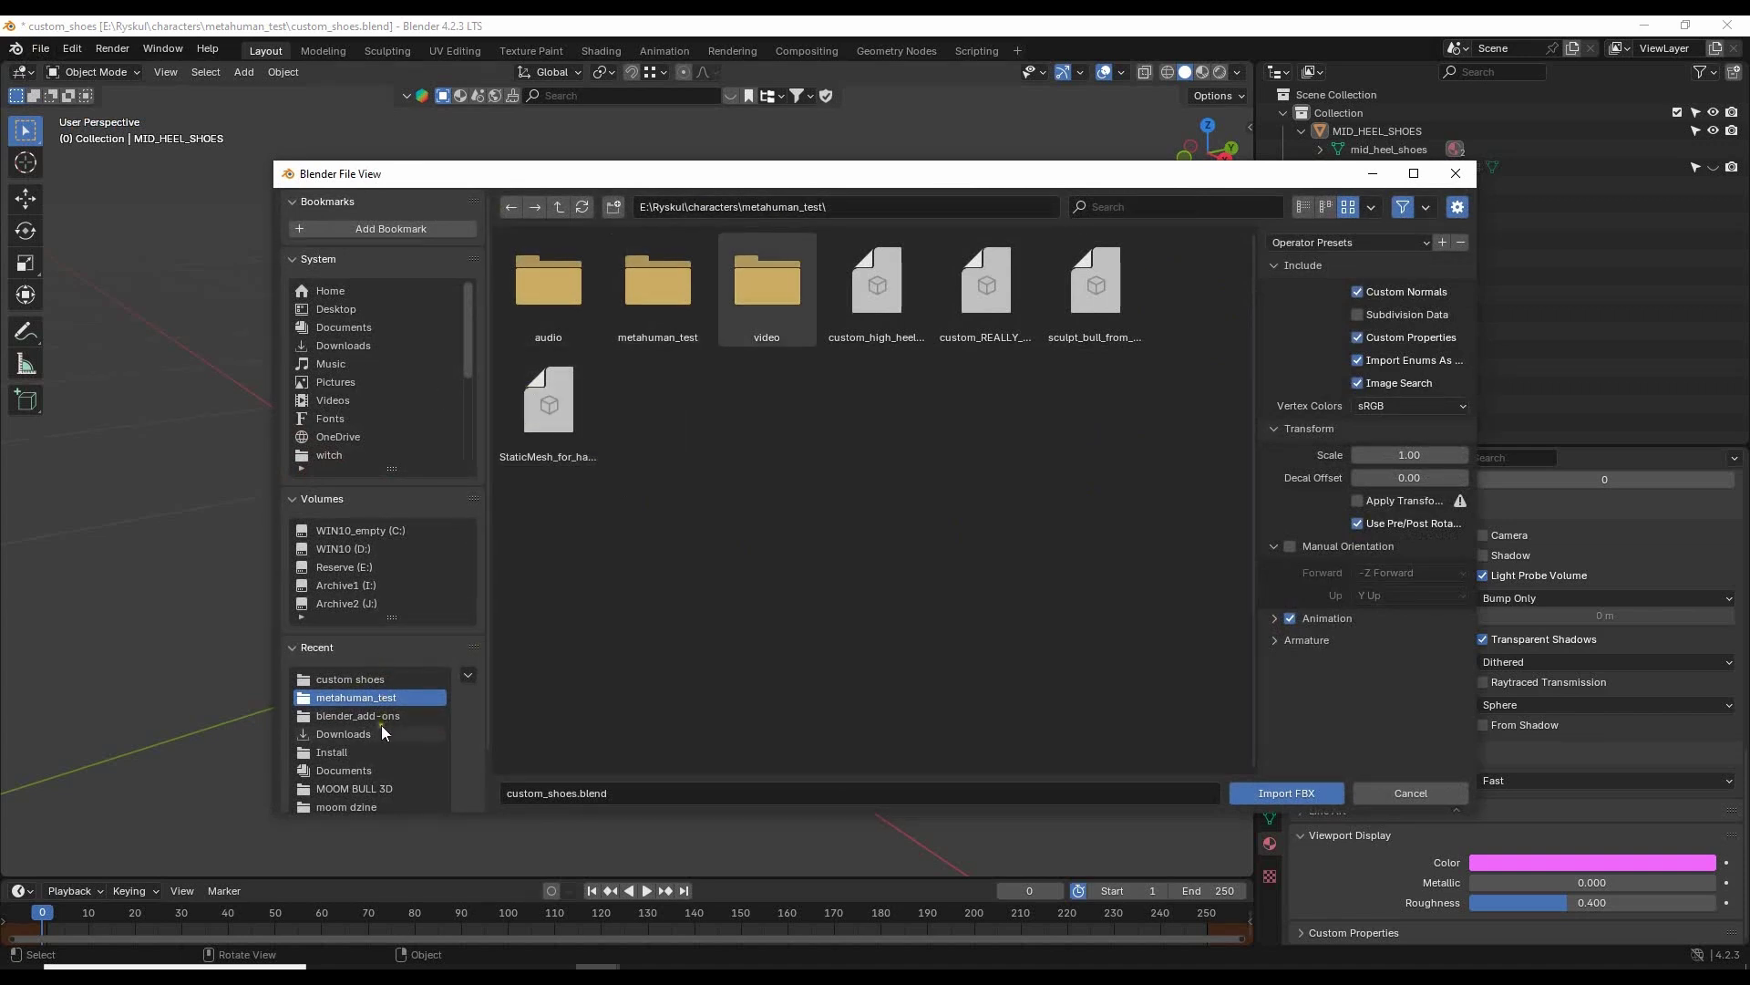
pyautogui.click(558, 207)
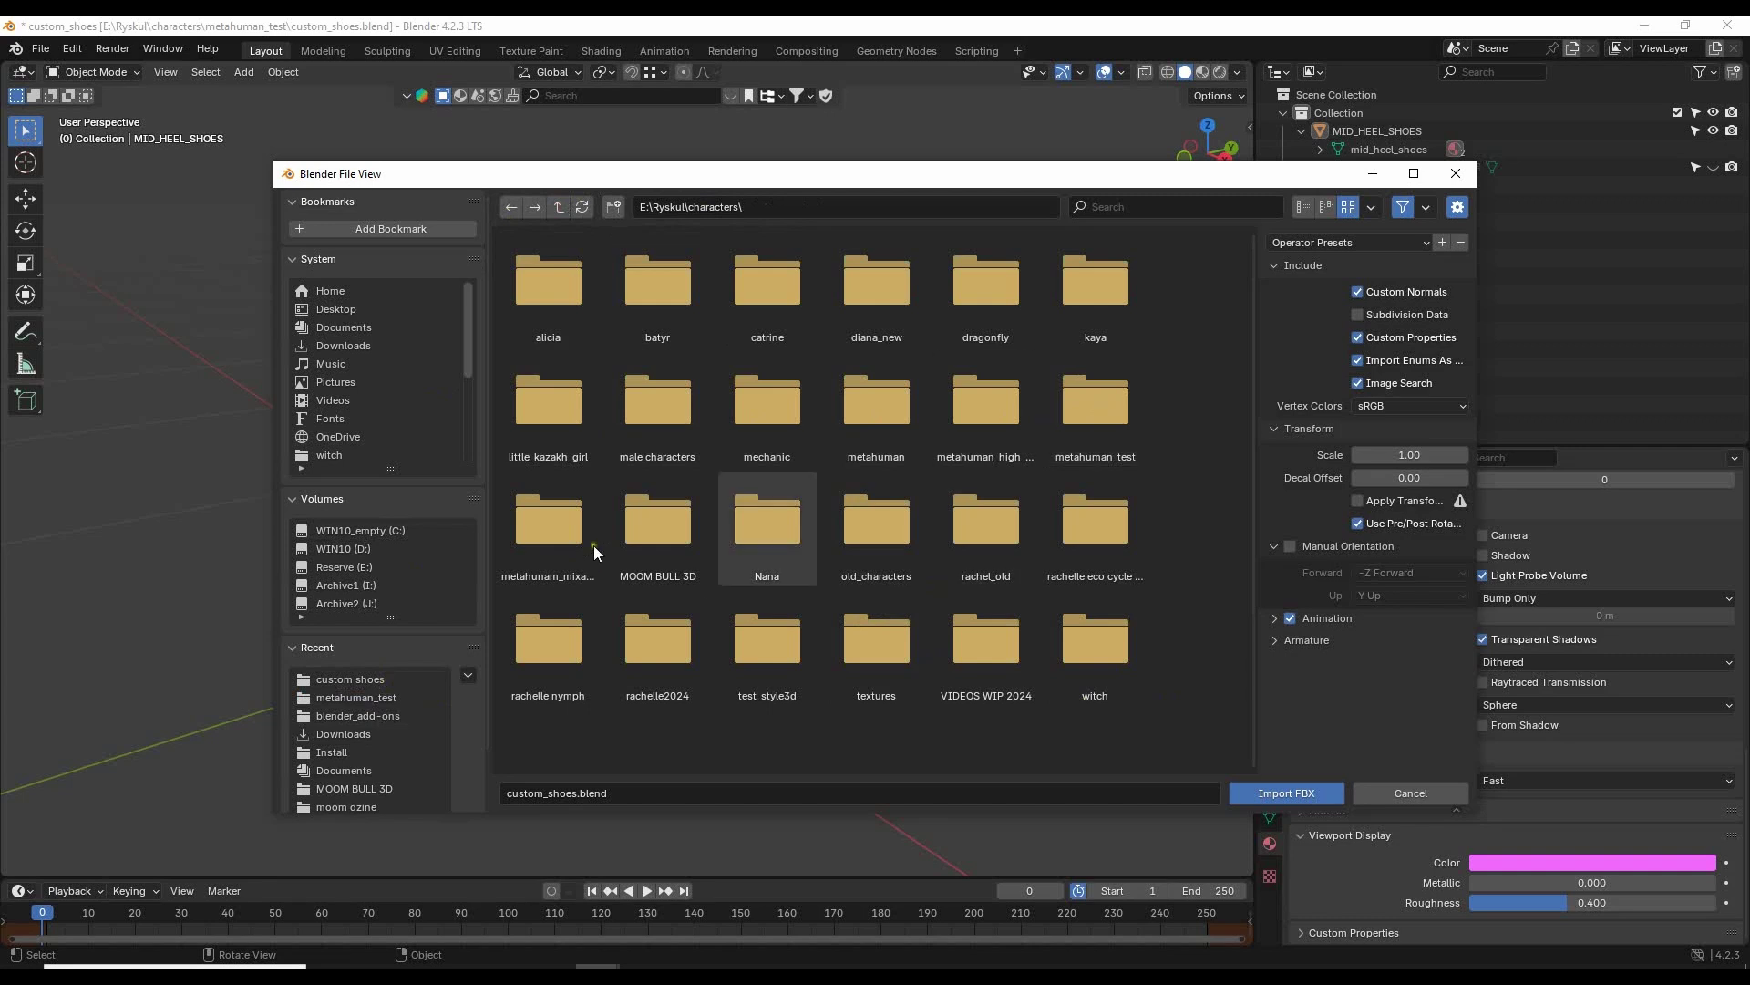
pyautogui.click(558, 518)
pyautogui.doubleClick(556, 517)
pyautogui.doubleClick(559, 301)
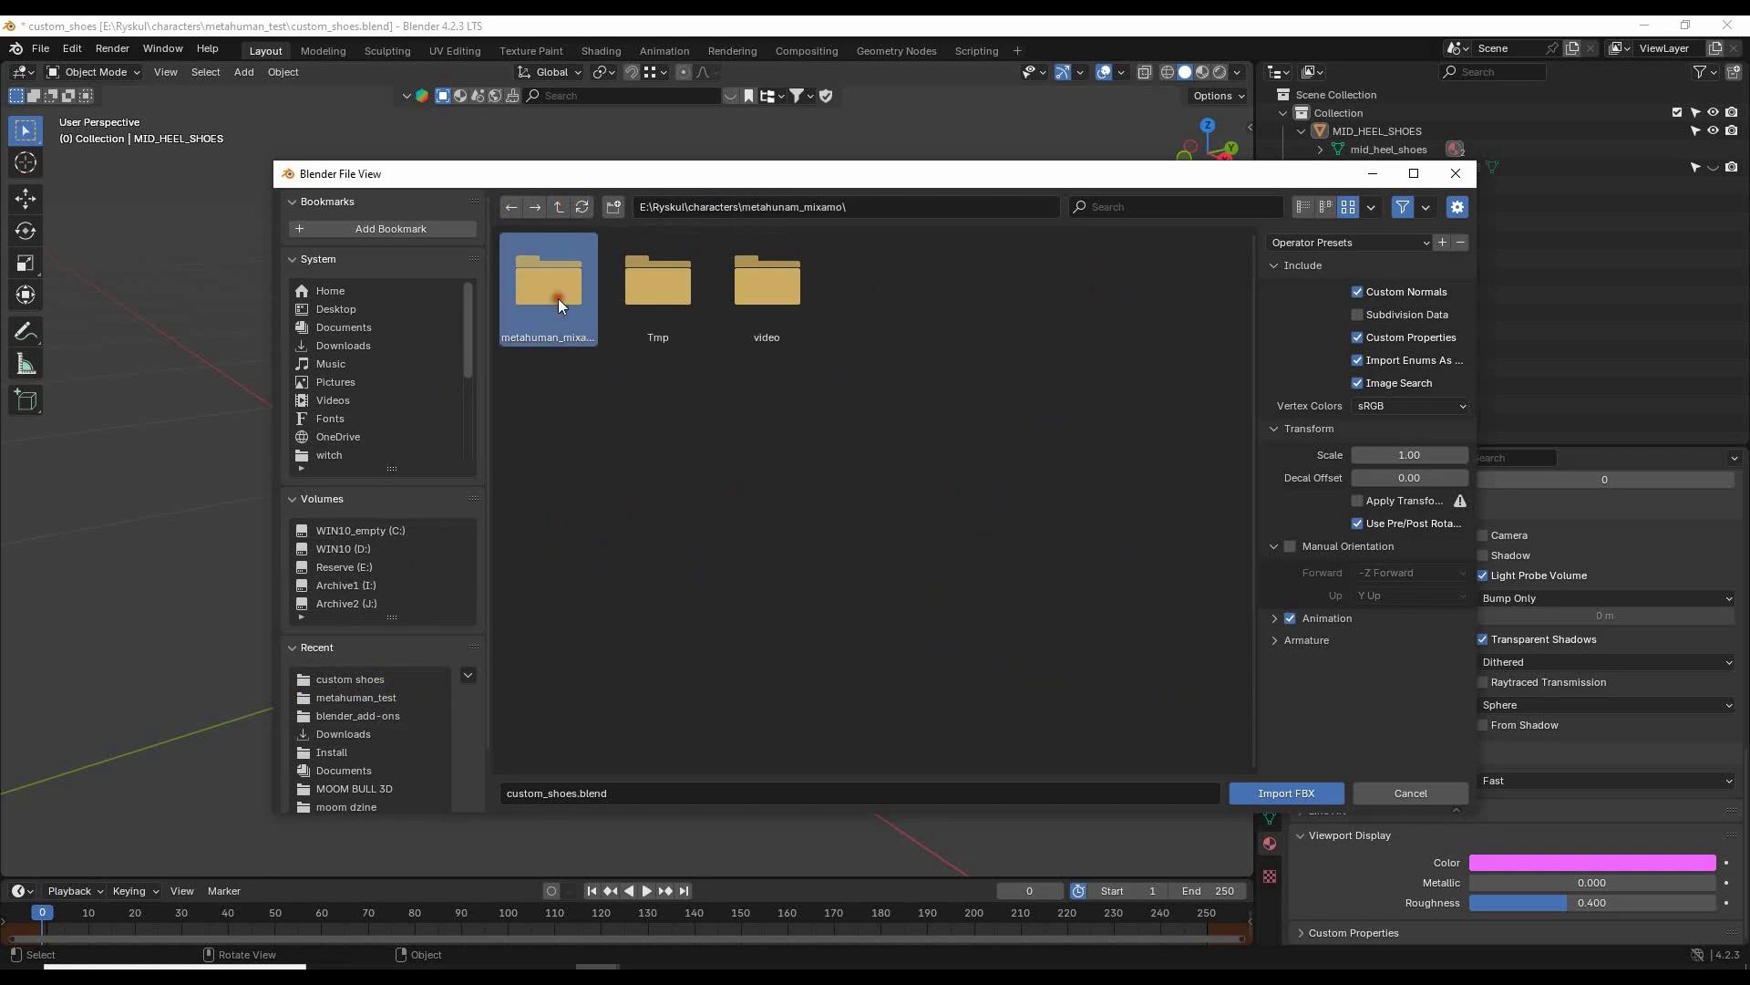
pyautogui.doubleClick(784, 277)
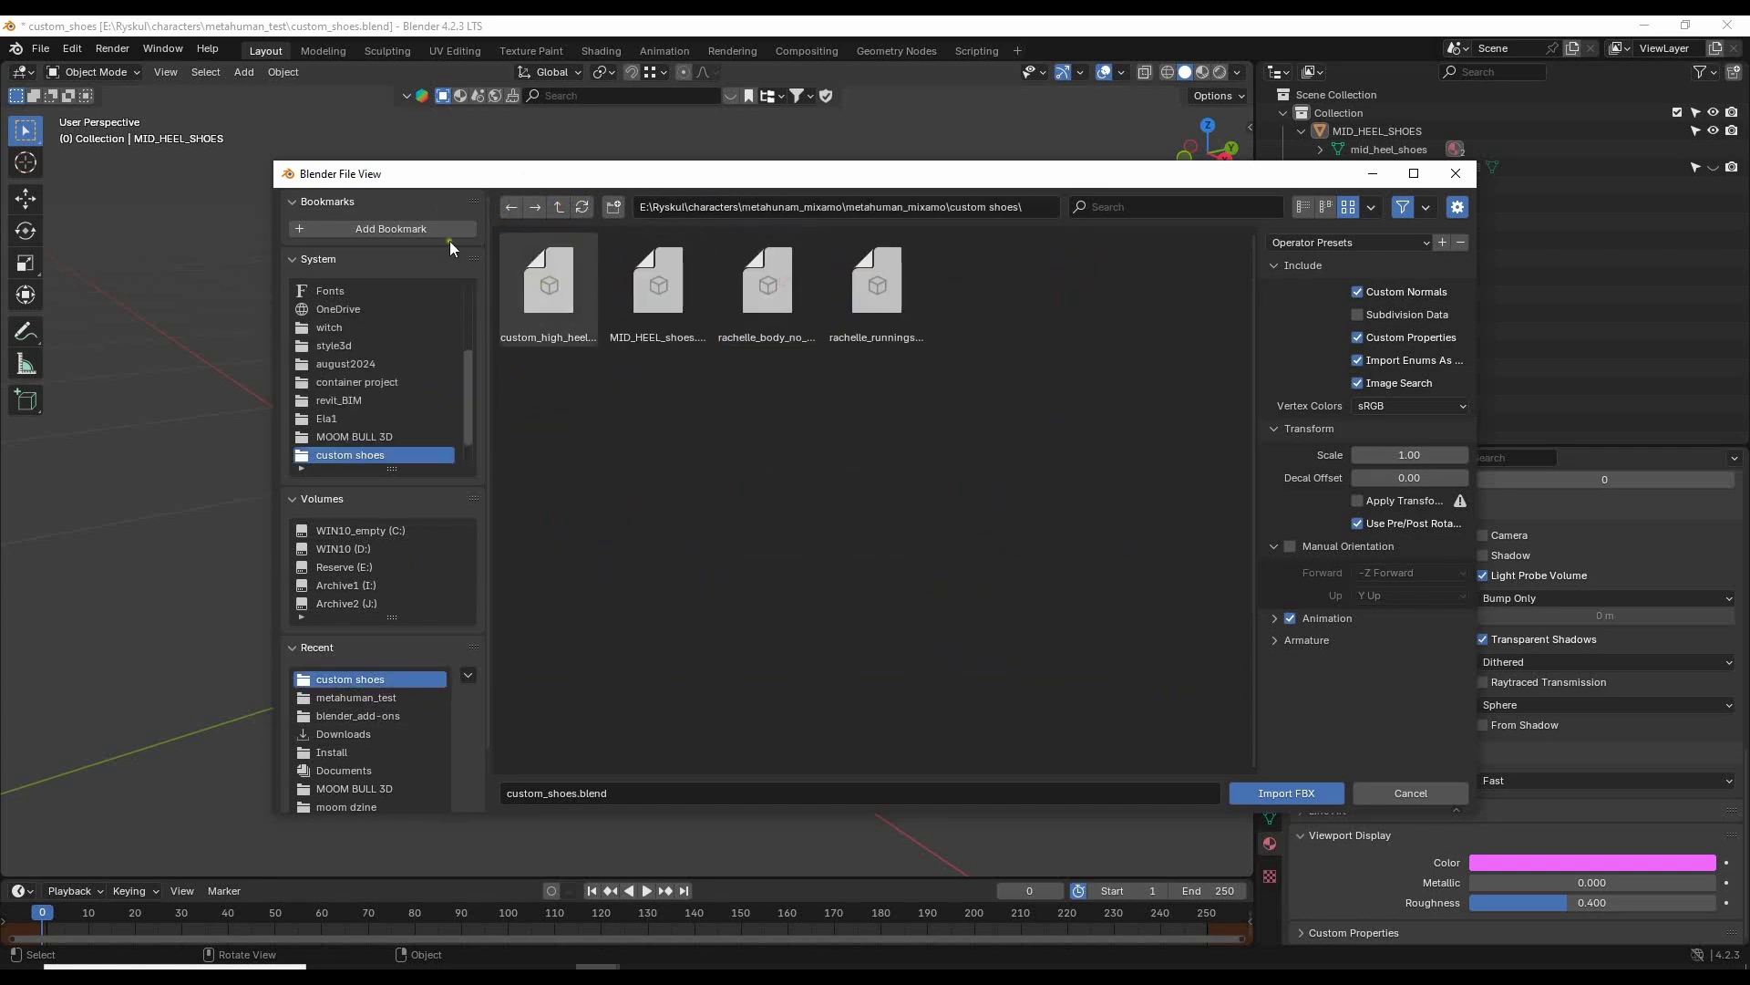
pyautogui.click(562, 208)
pyautogui.doubleClick(759, 284)
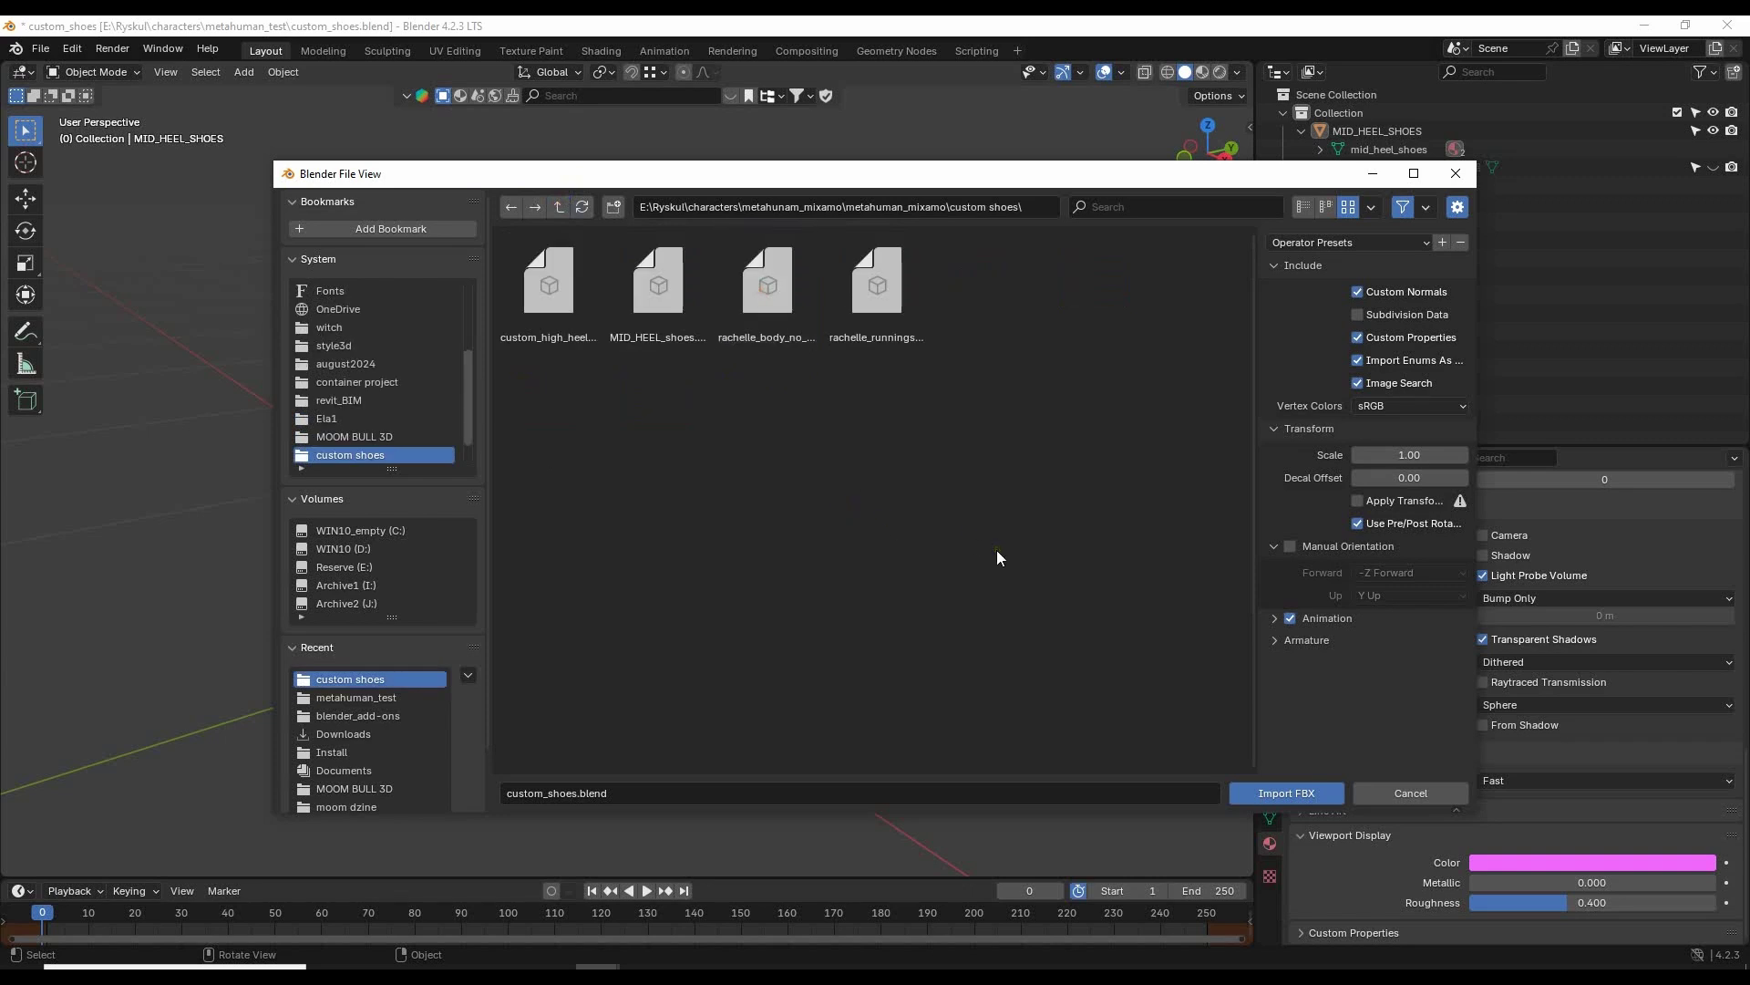
# Import rachelle_body_no_shoes.FBX with the Animation option turned off.
pyautogui.click(762, 267)
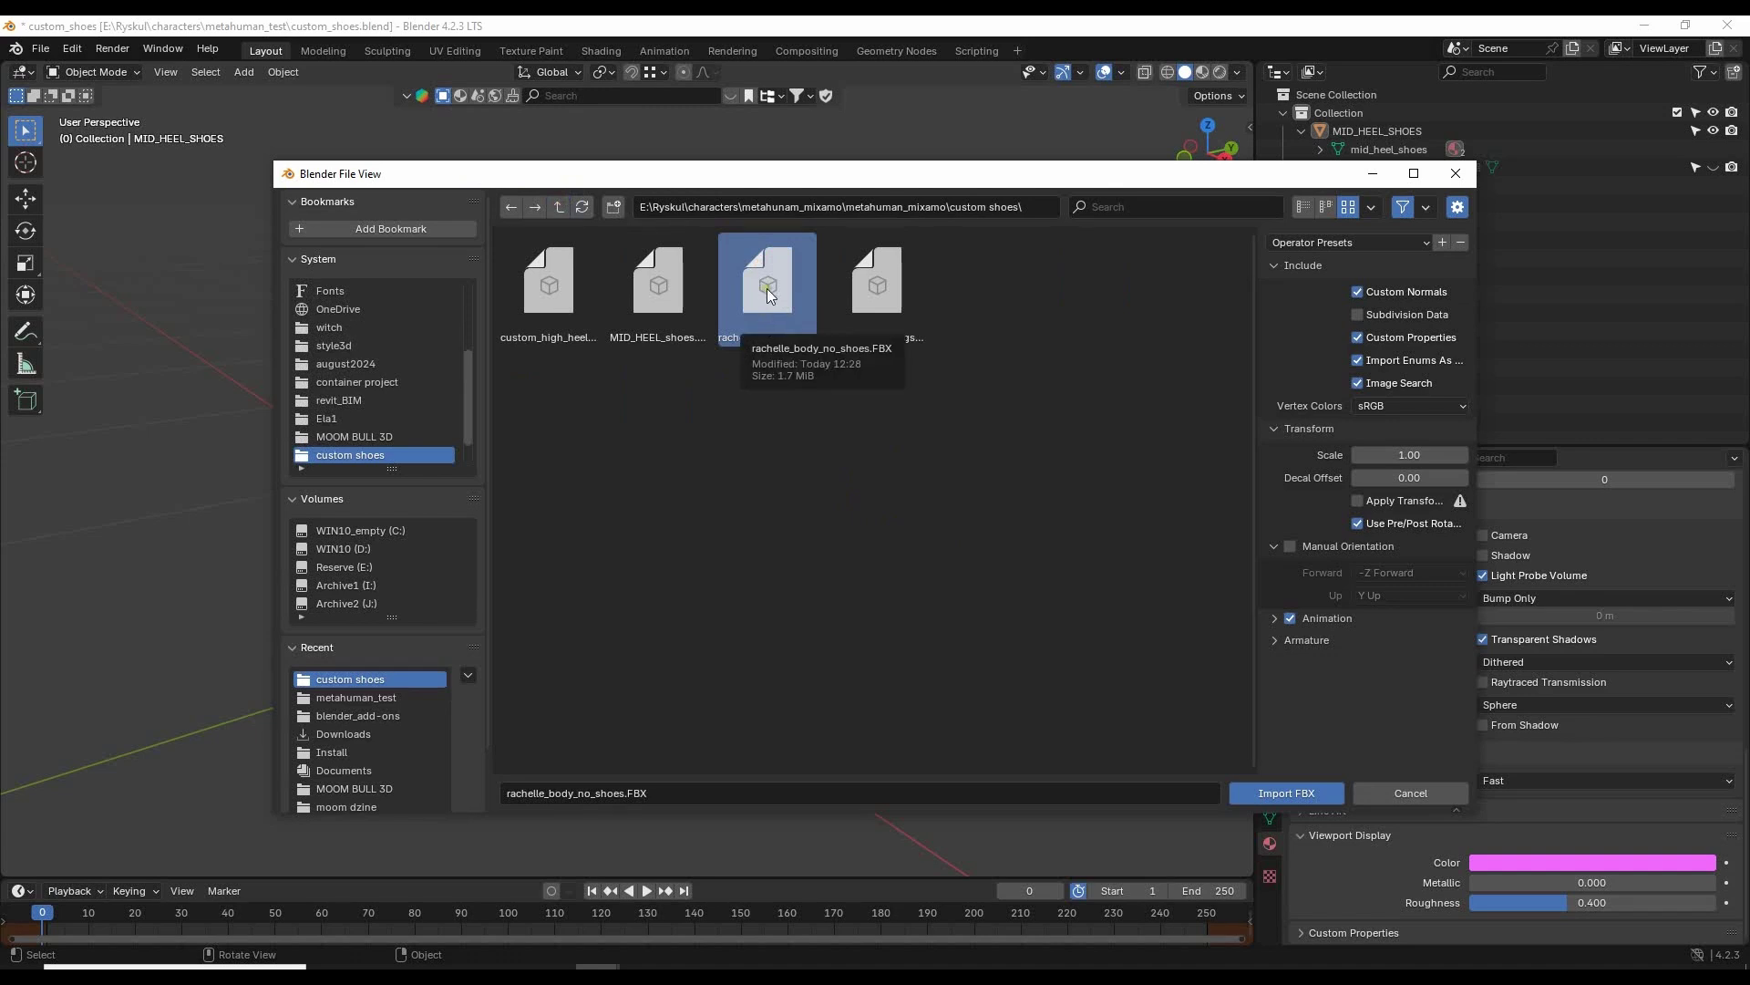
pyautogui.click(1290, 619)
pyautogui.click(1278, 640)
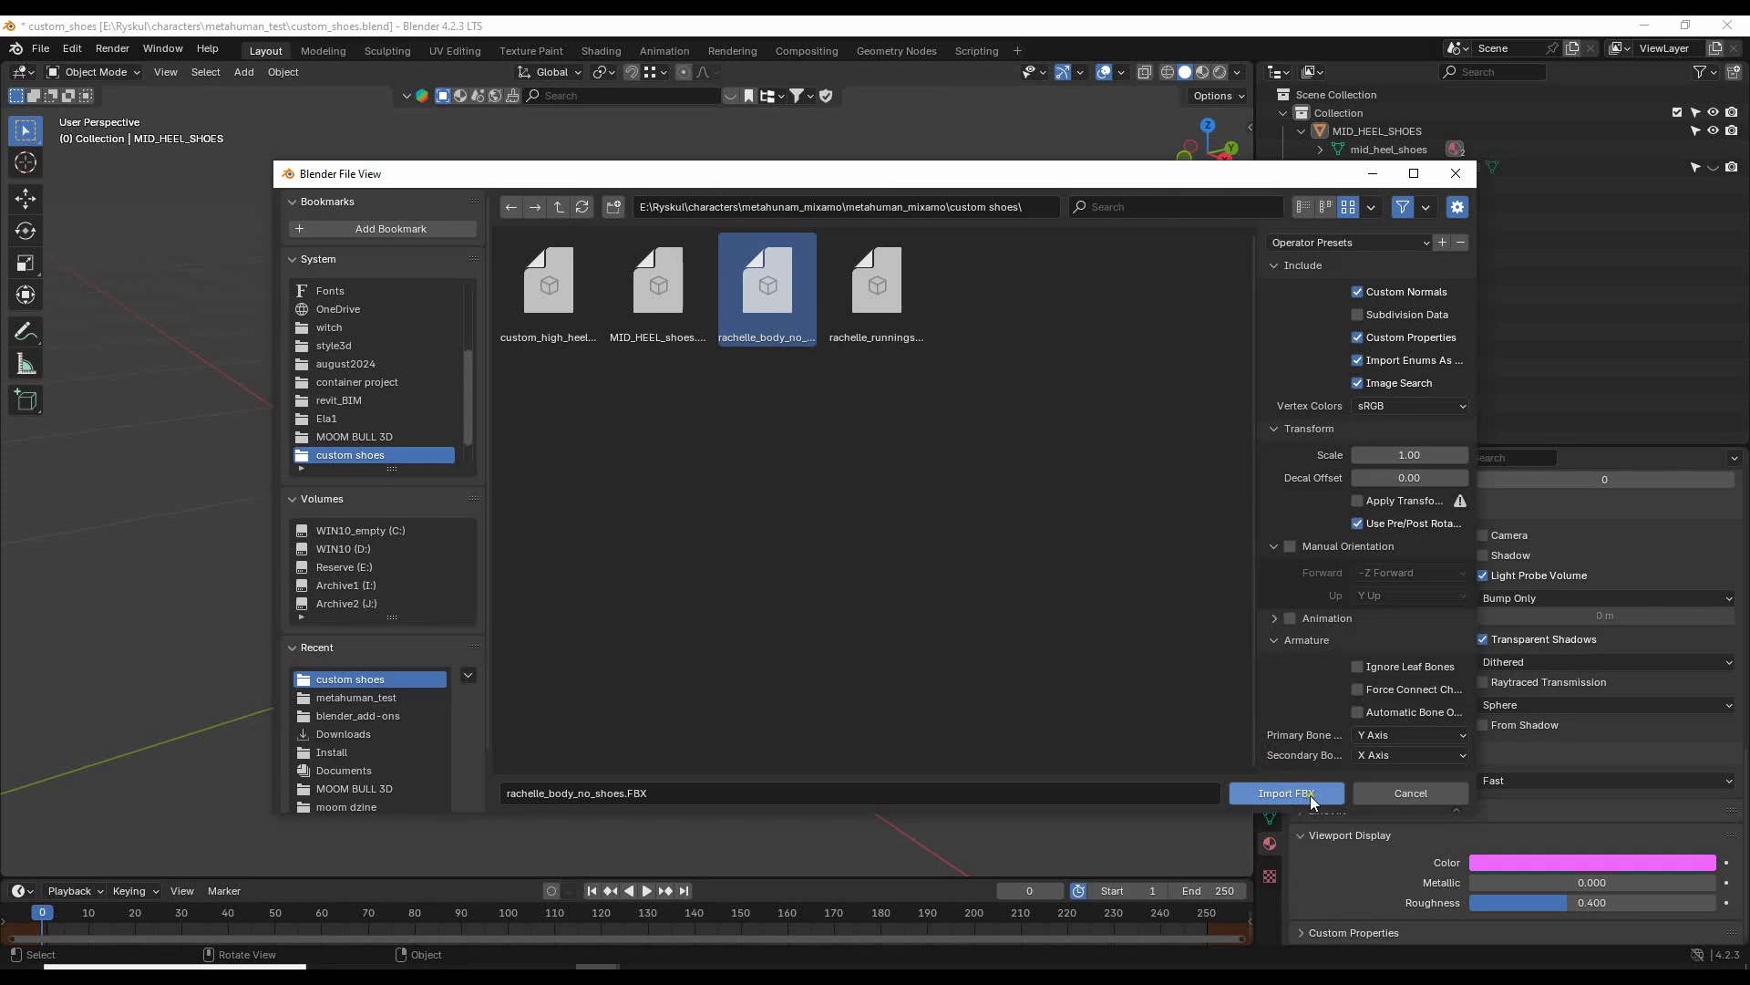
pyautogui.click(1286, 793)
# Select the MID_HEEL_SHOES mesh and examine from several angles how it sits against the imported body's feet.
pyautogui.moveTo(872, 588); pyautogui.dragTo(896, 557, button='middle')
pyautogui.scroll(-3, 896, 558)
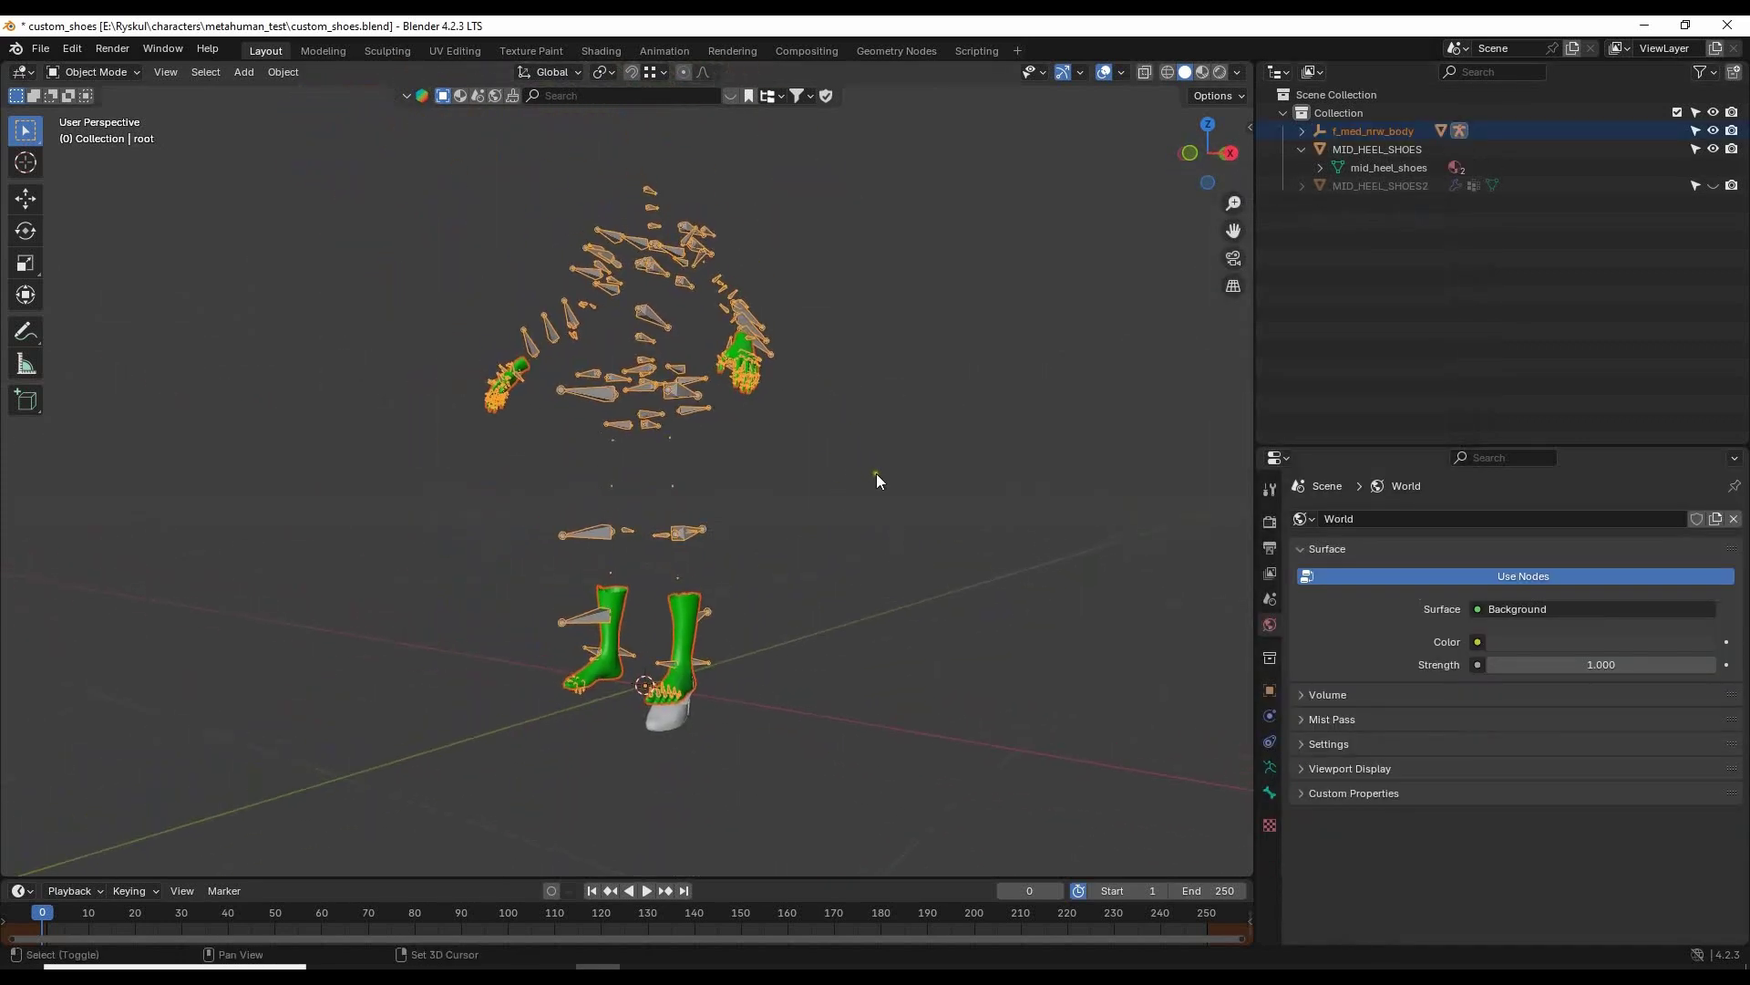
pyautogui.moveTo(877, 474); pyautogui.dragTo(933, 494, button='middle')
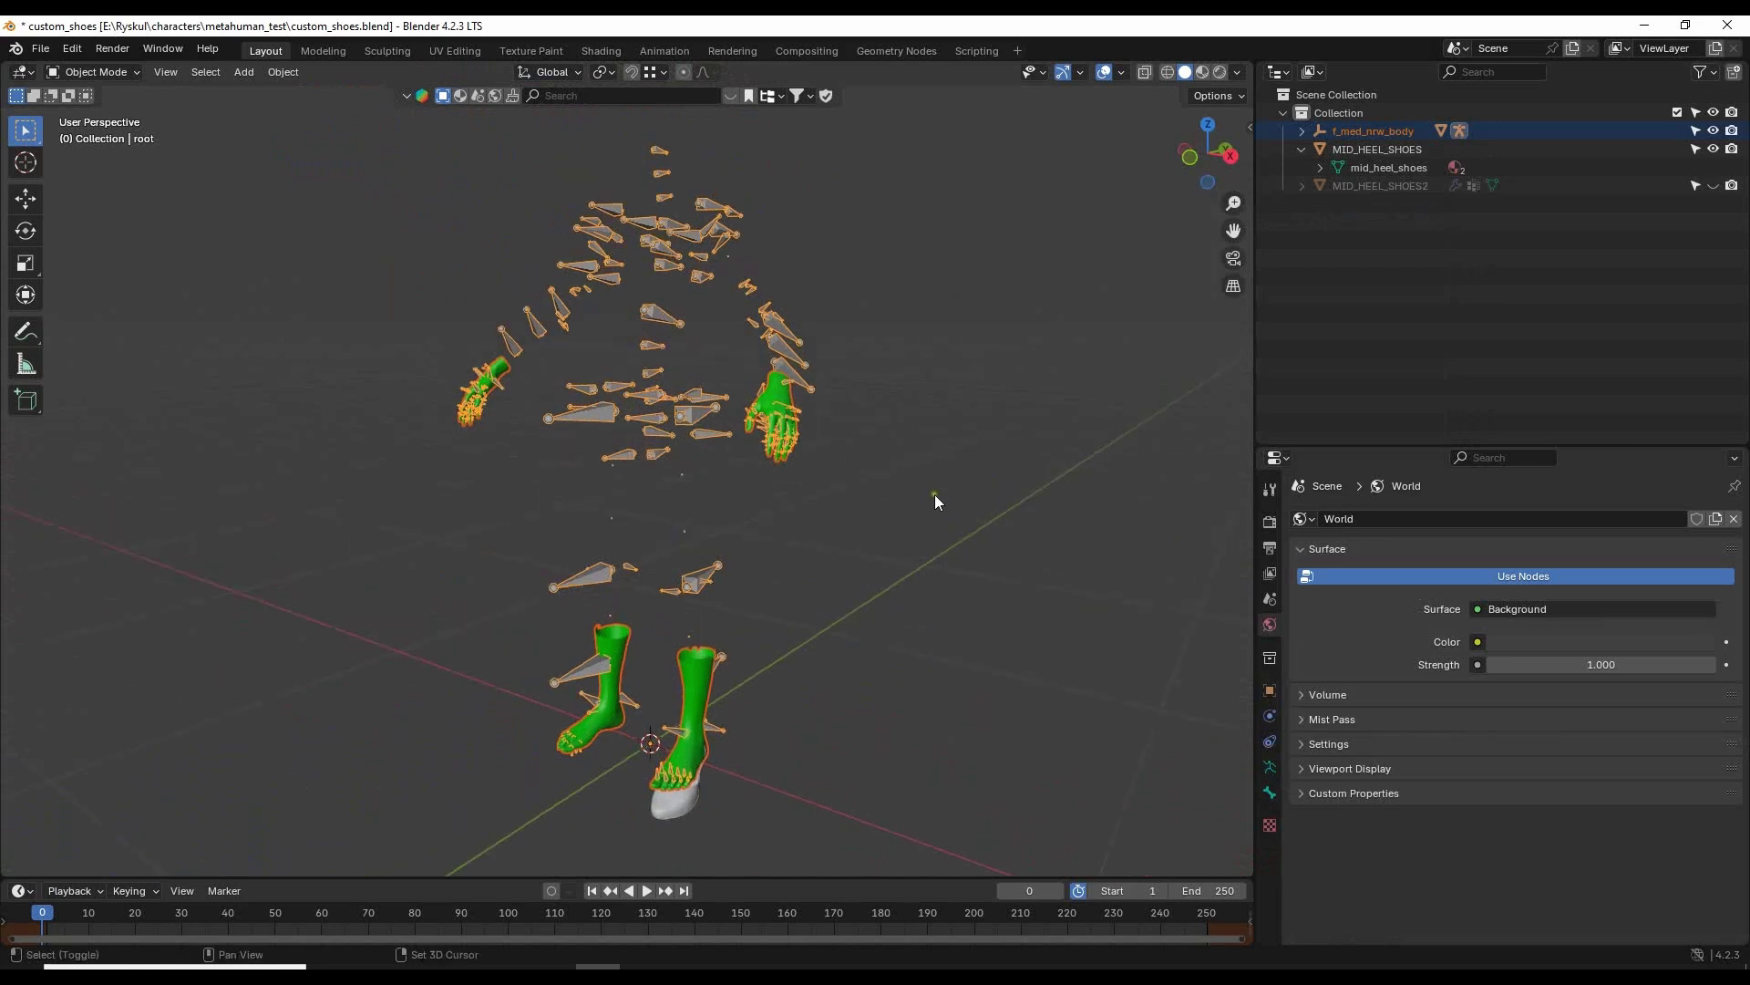
pyautogui.scroll(3, 948, 497)
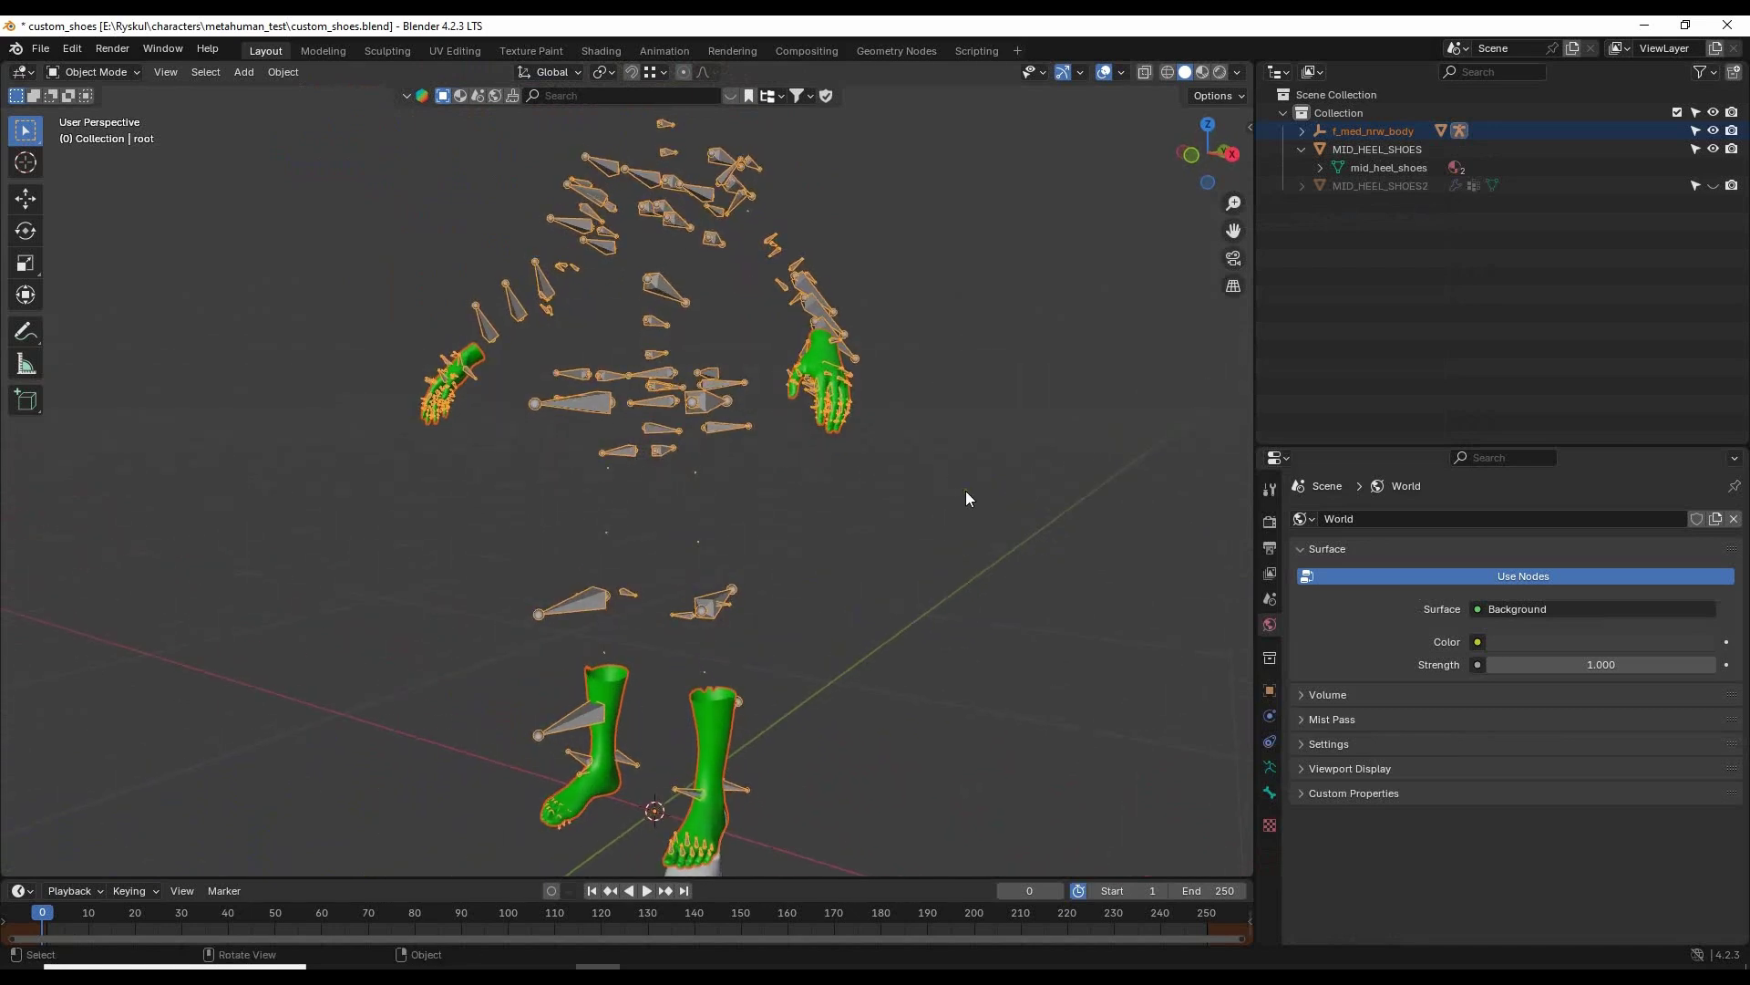
pyautogui.moveTo(987, 531); pyautogui.dragTo(876, 529, button='middle')
pyautogui.click(659, 695)
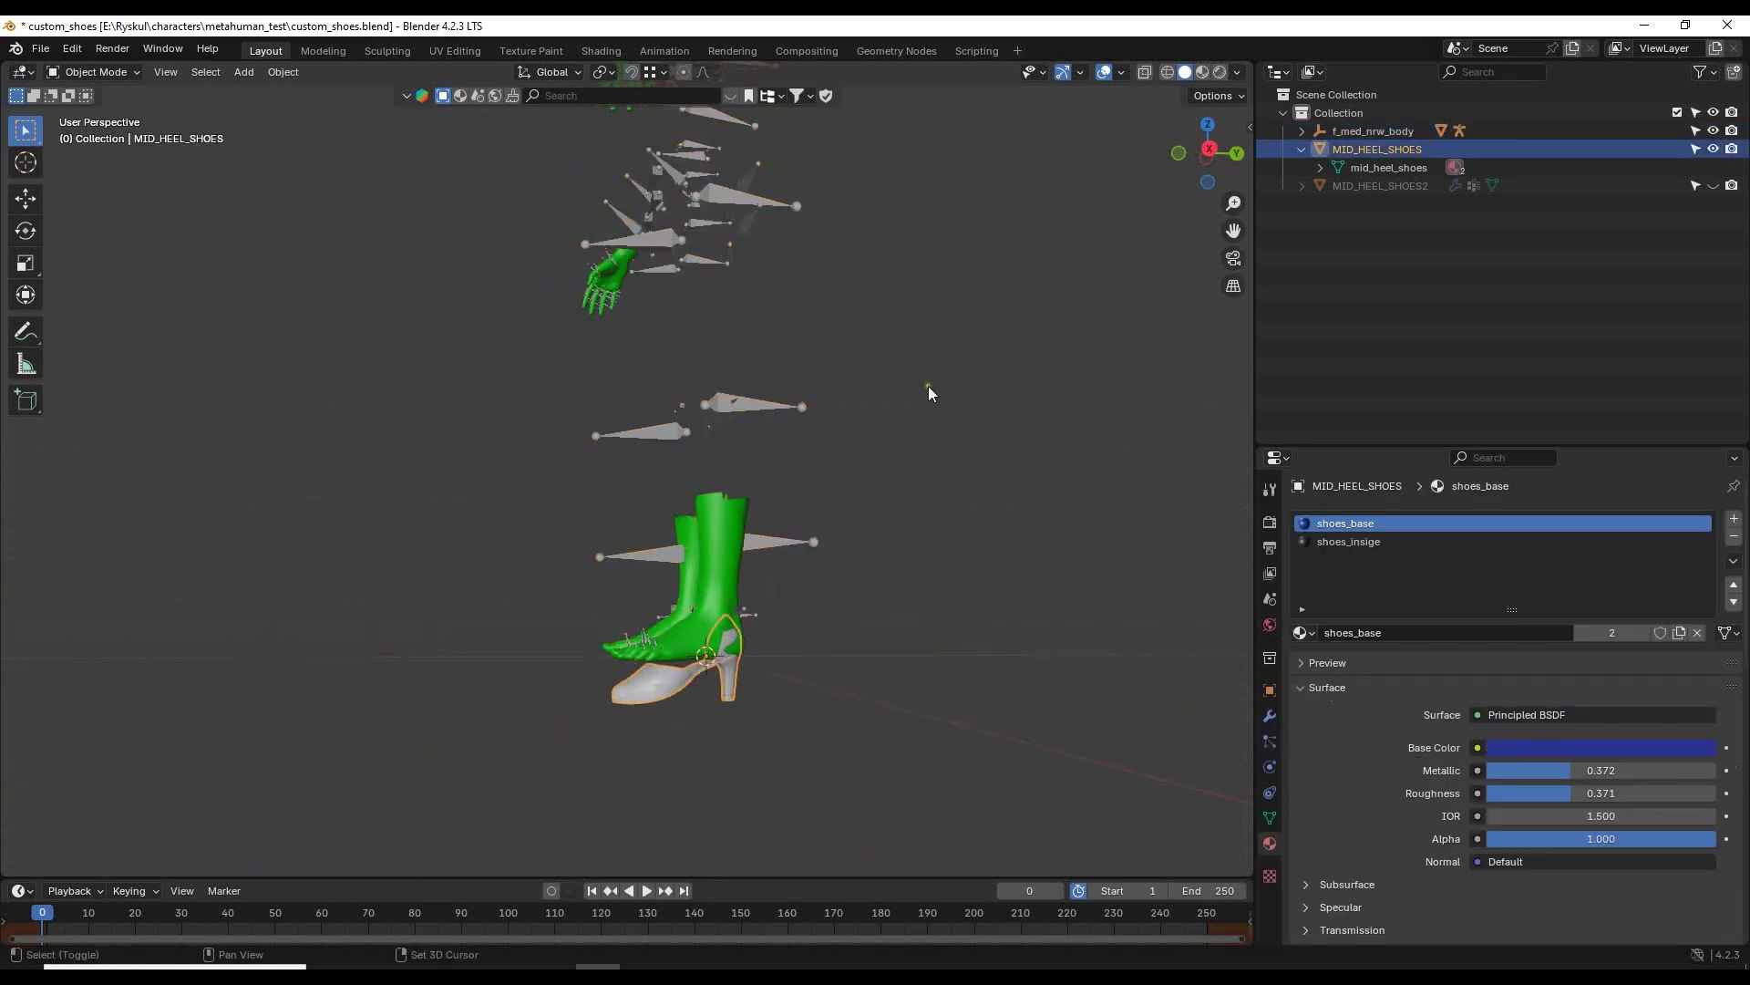
pyautogui.keyDown('shift'); pyautogui.moveTo(928, 386); pyautogui.dragTo(970, 409, button='middle'); pyautogui.keyUp('shift')
pyautogui.keyDown('shift'); pyautogui.moveTo(991, 485); pyautogui.dragTo(968, 474, button='middle'); pyautogui.keyUp('shift')
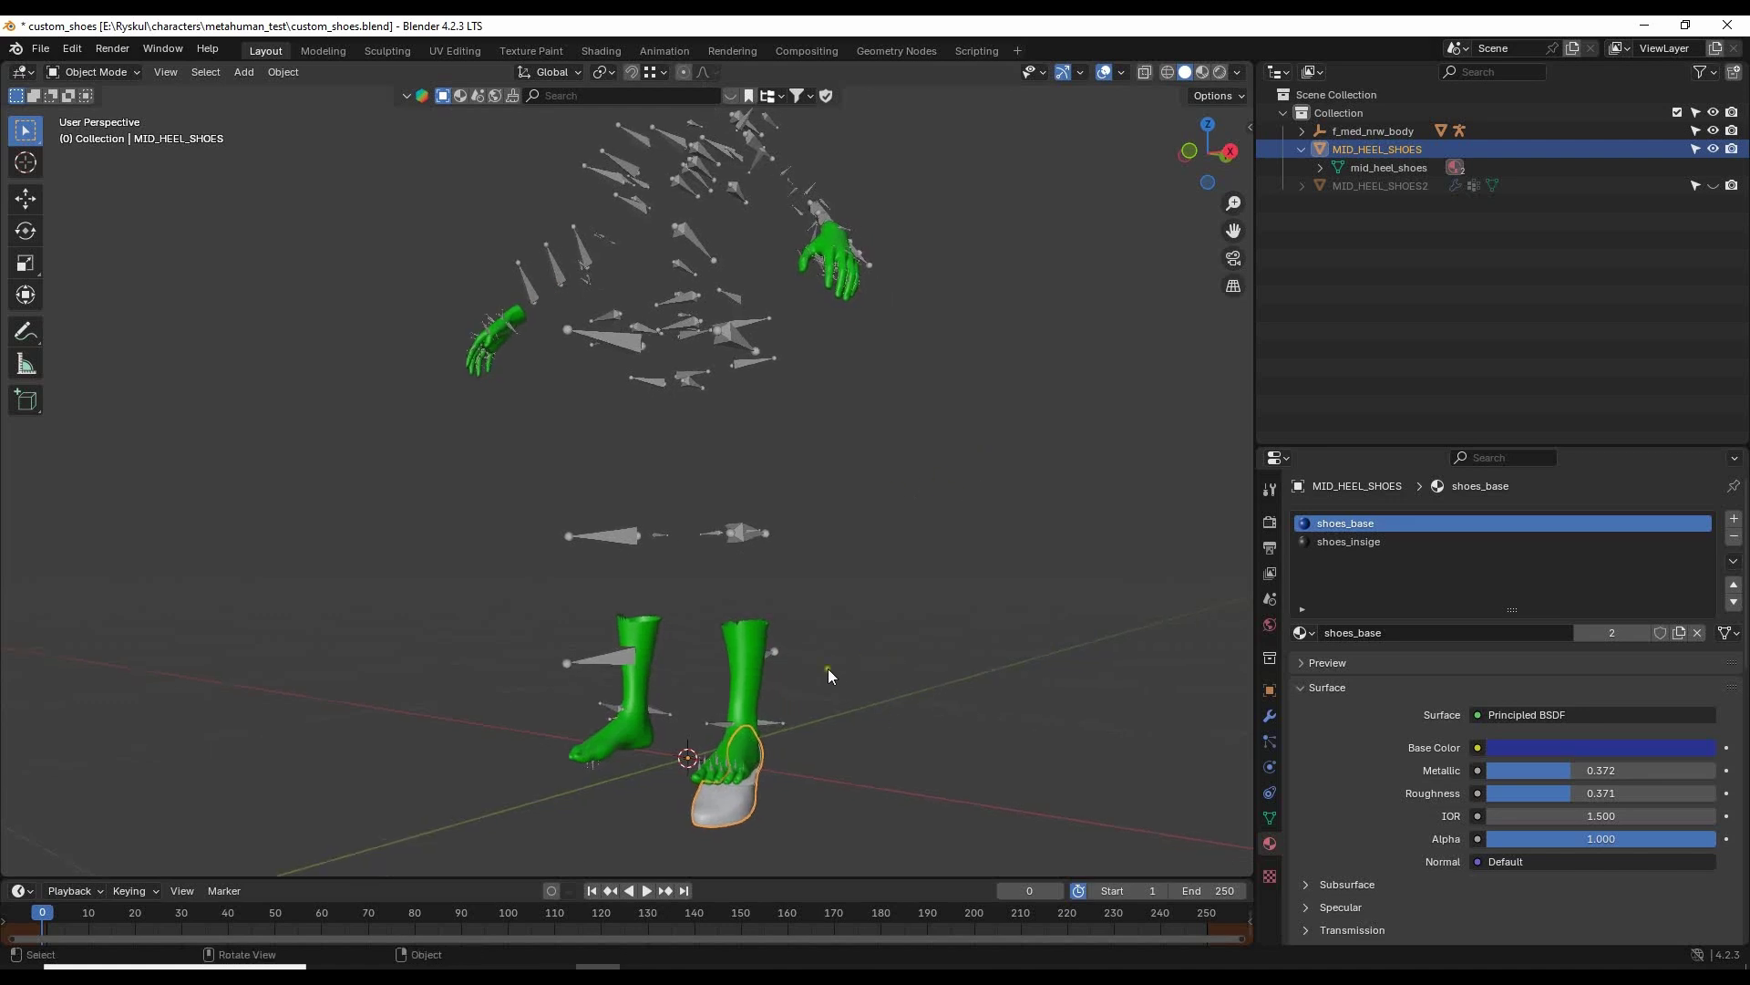
# Select the body mesh and its armature in turn and examine the feet in relation to the heeled shoe.
pyautogui.click(741, 670)
pyautogui.moveTo(906, 509); pyautogui.dragTo(901, 552, button='middle')
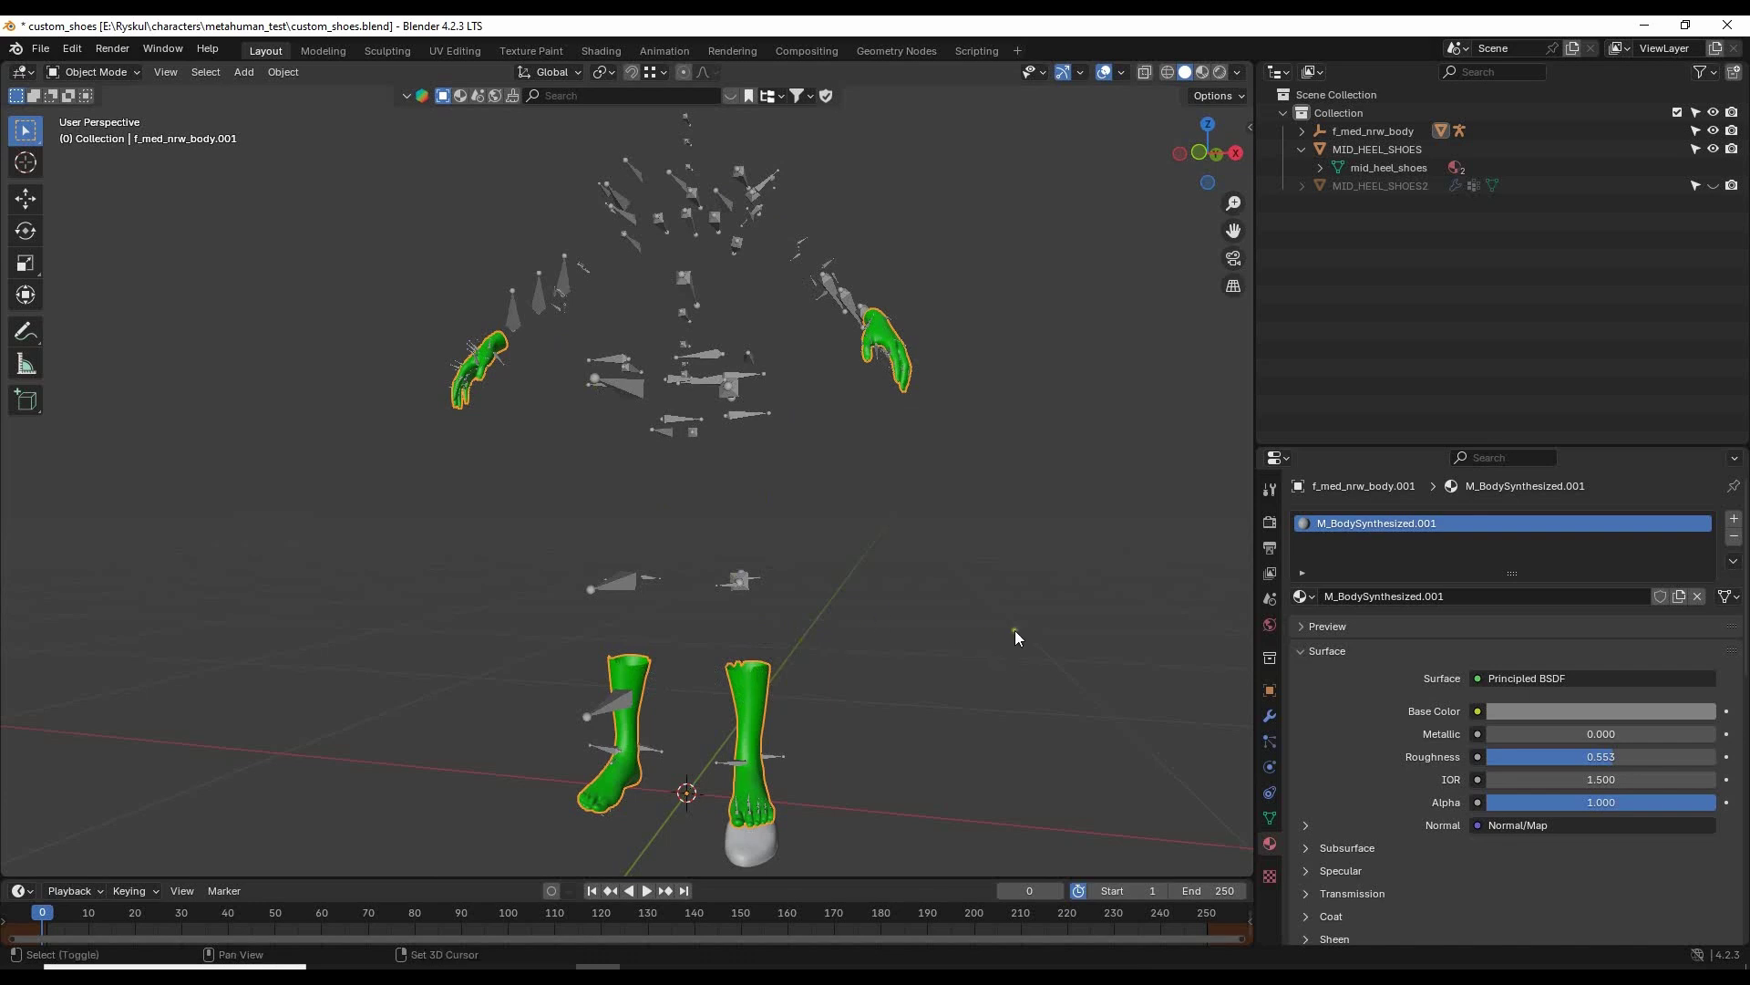
pyautogui.moveTo(1016, 631); pyautogui.dragTo(989, 523, button='middle')
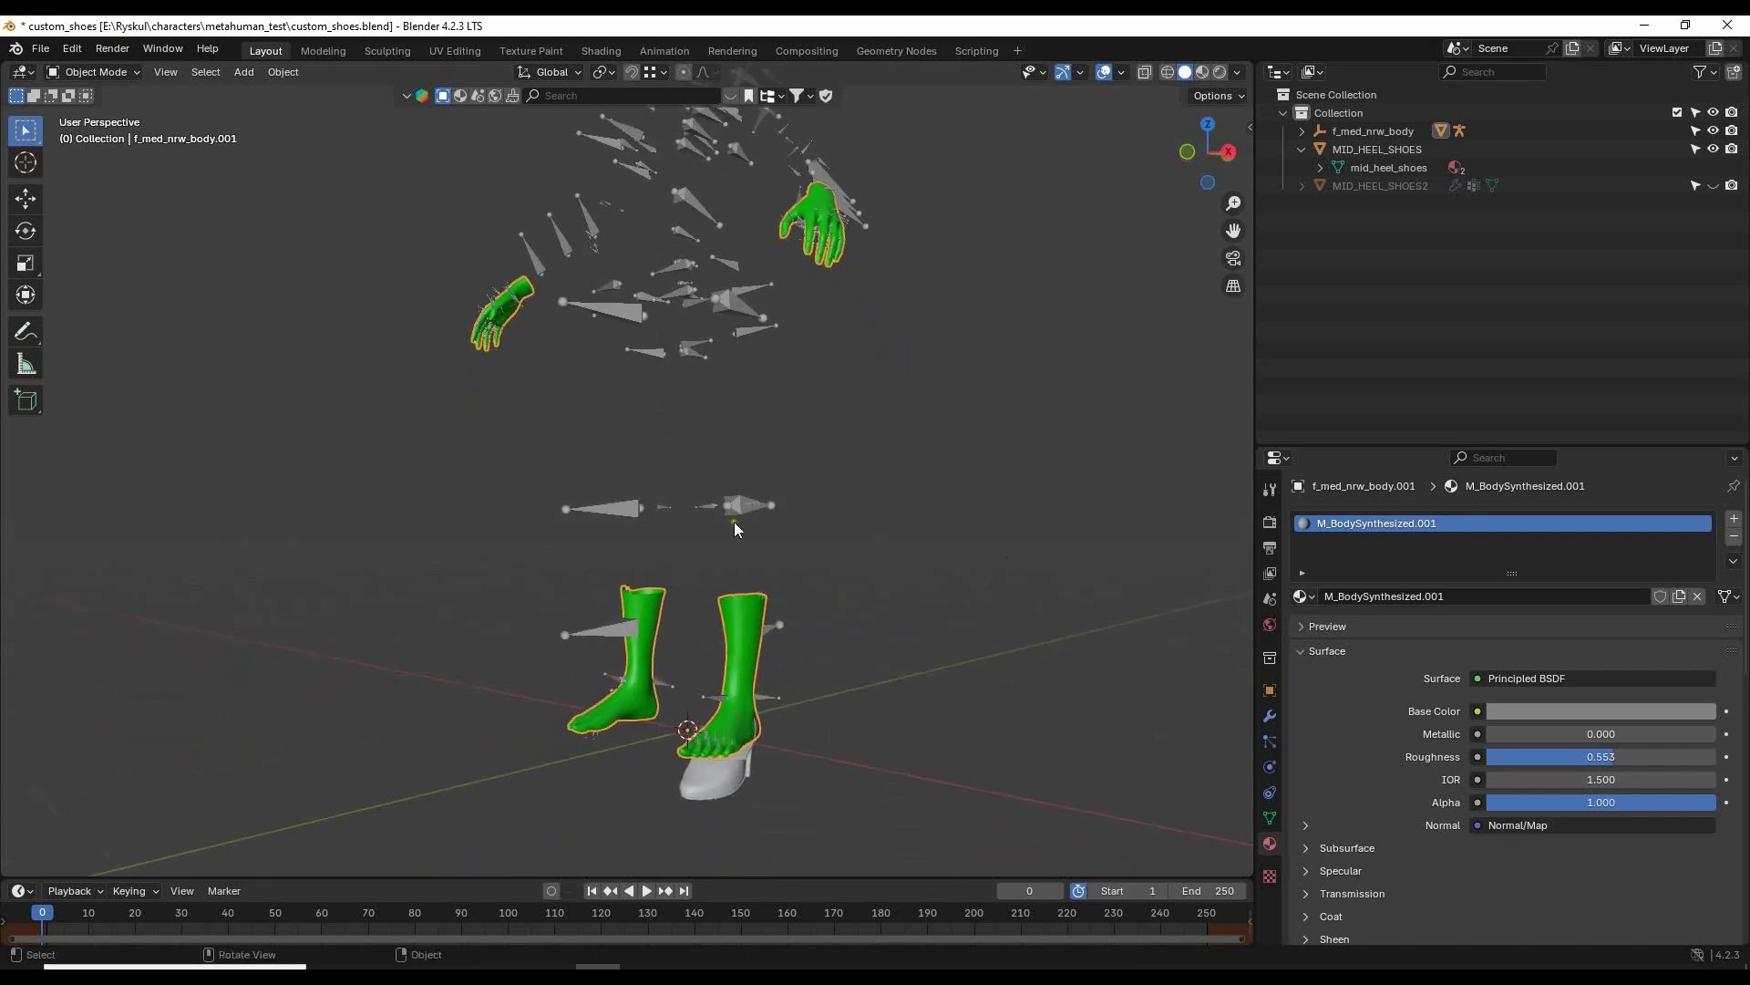
pyautogui.click(733, 505)
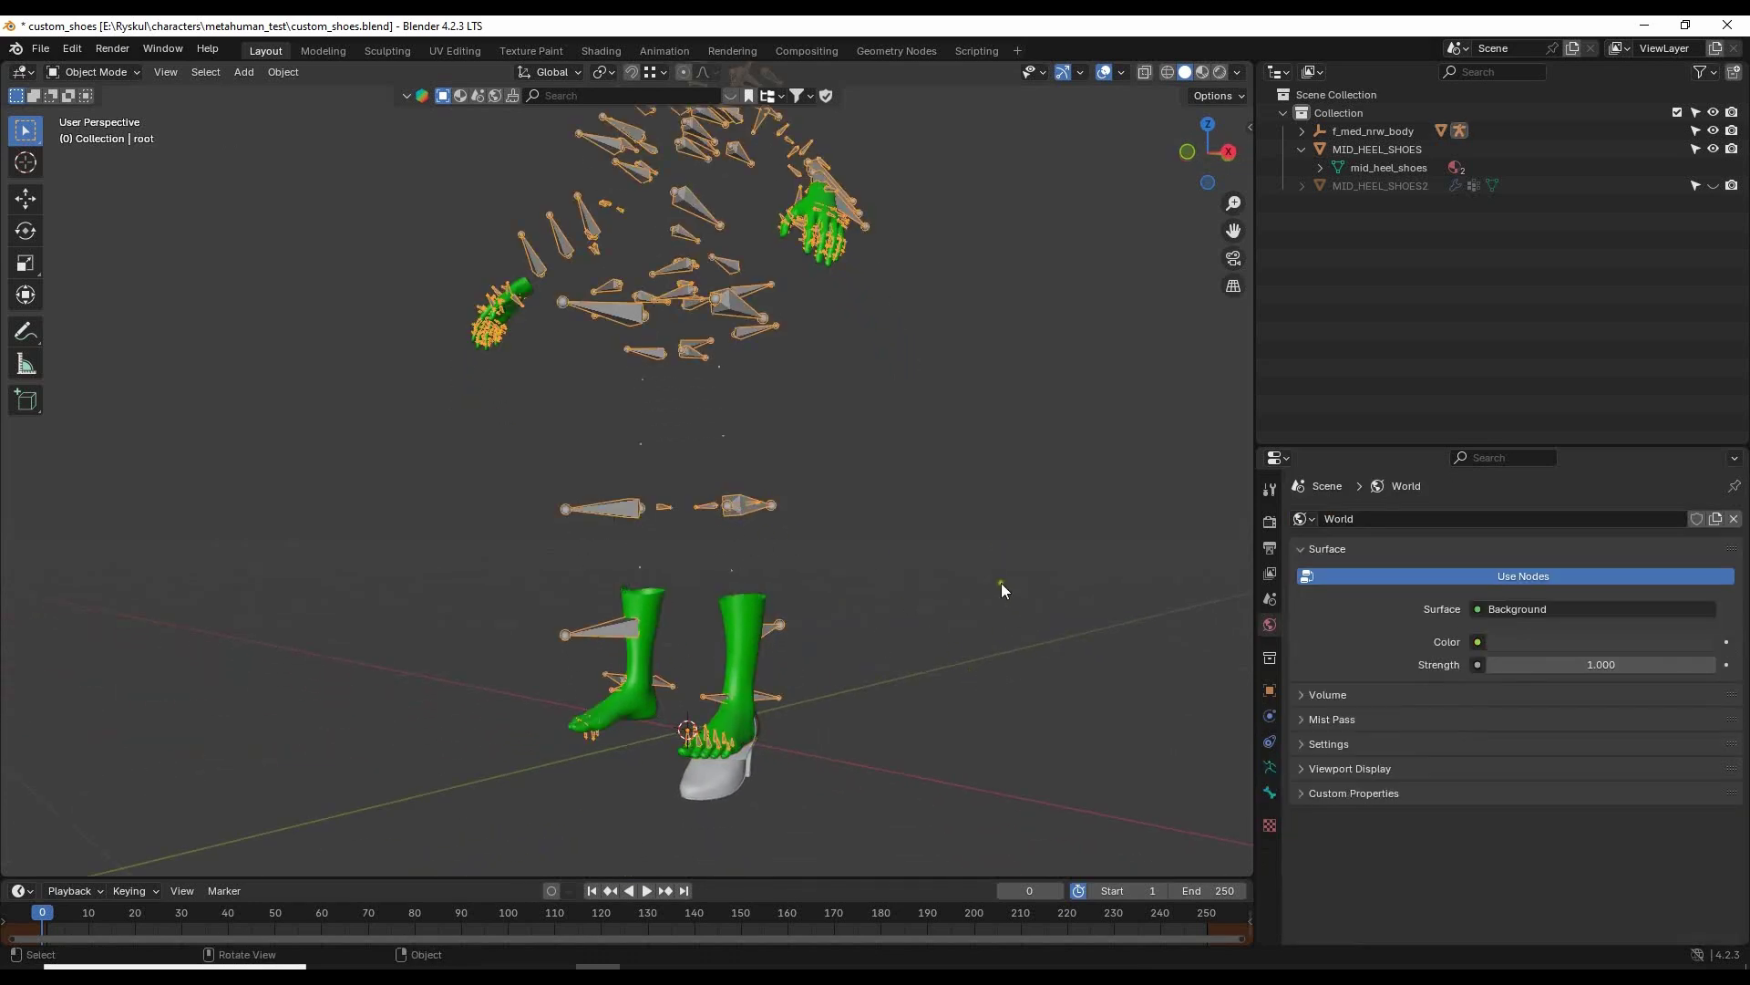
pyautogui.moveTo(1001, 582); pyautogui.dragTo(941, 584, button='middle')
pyautogui.moveTo(939, 706); pyautogui.dragTo(886, 694, button='middle')
pyautogui.keyDown('shift'); pyautogui.moveTo(802, 713); pyautogui.dragTo(835, 507, button='middle'); pyautogui.keyUp('shift')
pyautogui.scroll(3, 835, 507)
pyautogui.moveTo(1036, 625); pyautogui.dragTo(647, 669, button='middle')
# Select MID_HEEL_SHOES and examine from the side and front how the flat left foot compares with the raised heel.
pyautogui.click(620, 671)
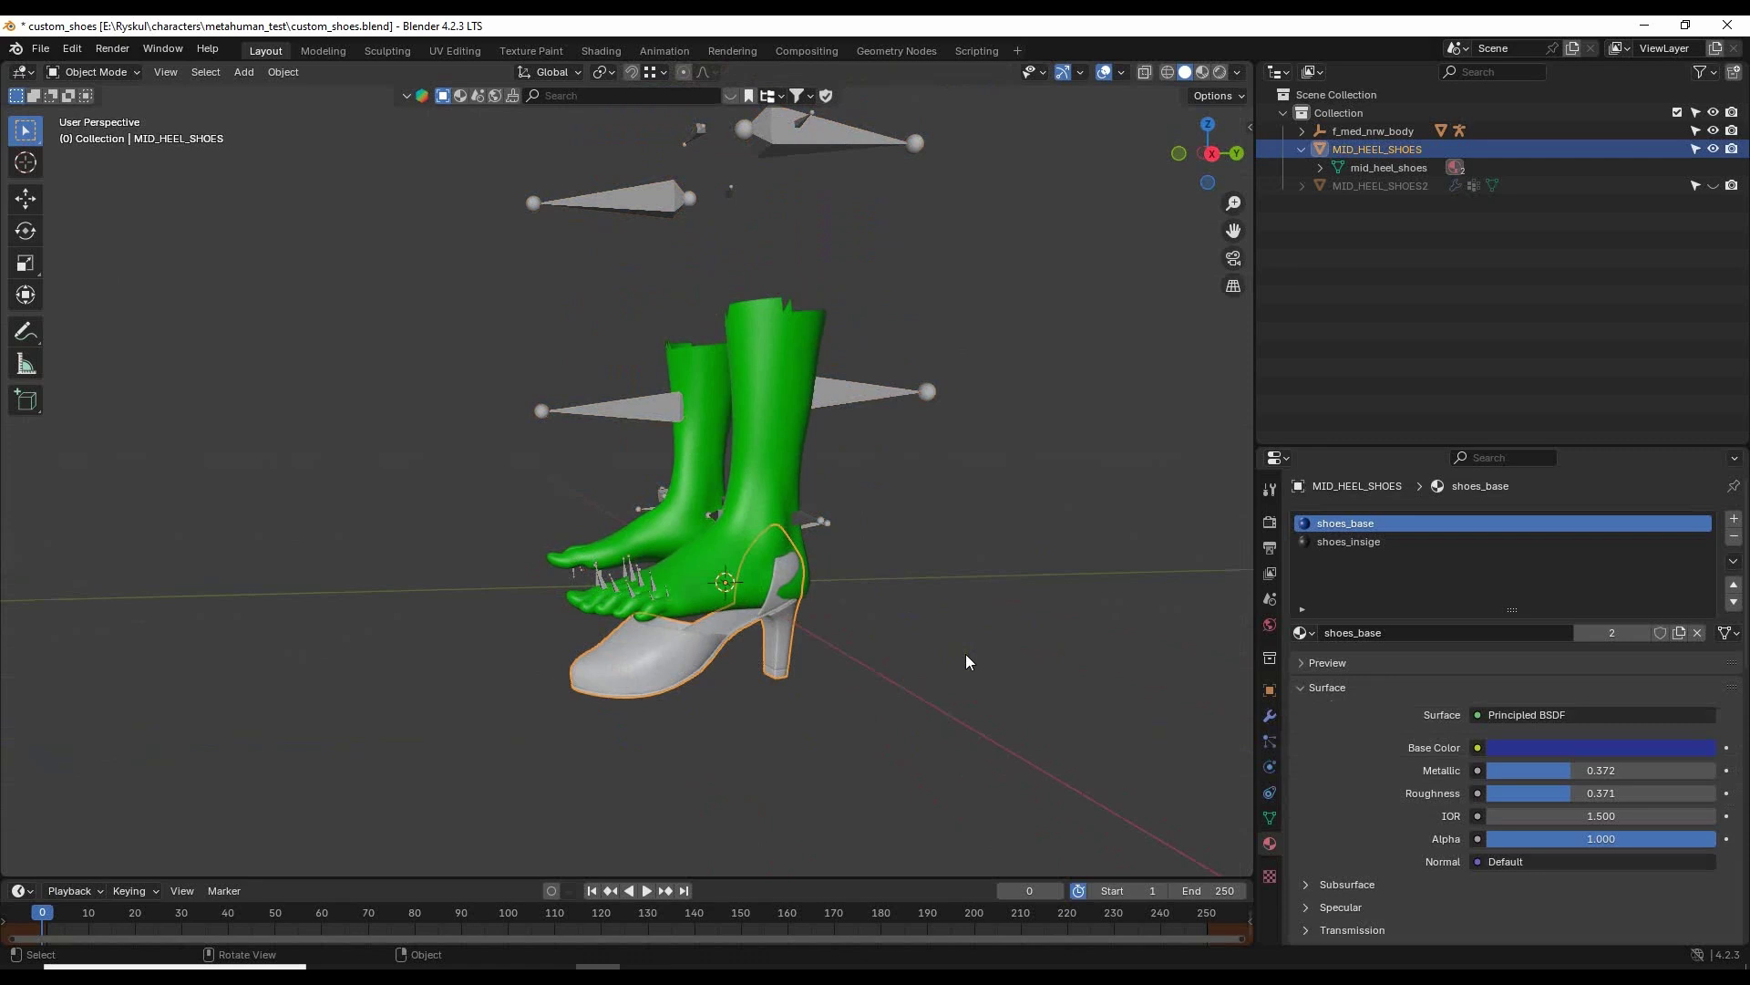
pyautogui.moveTo(965, 653); pyautogui.dragTo(906, 580, button='middle')
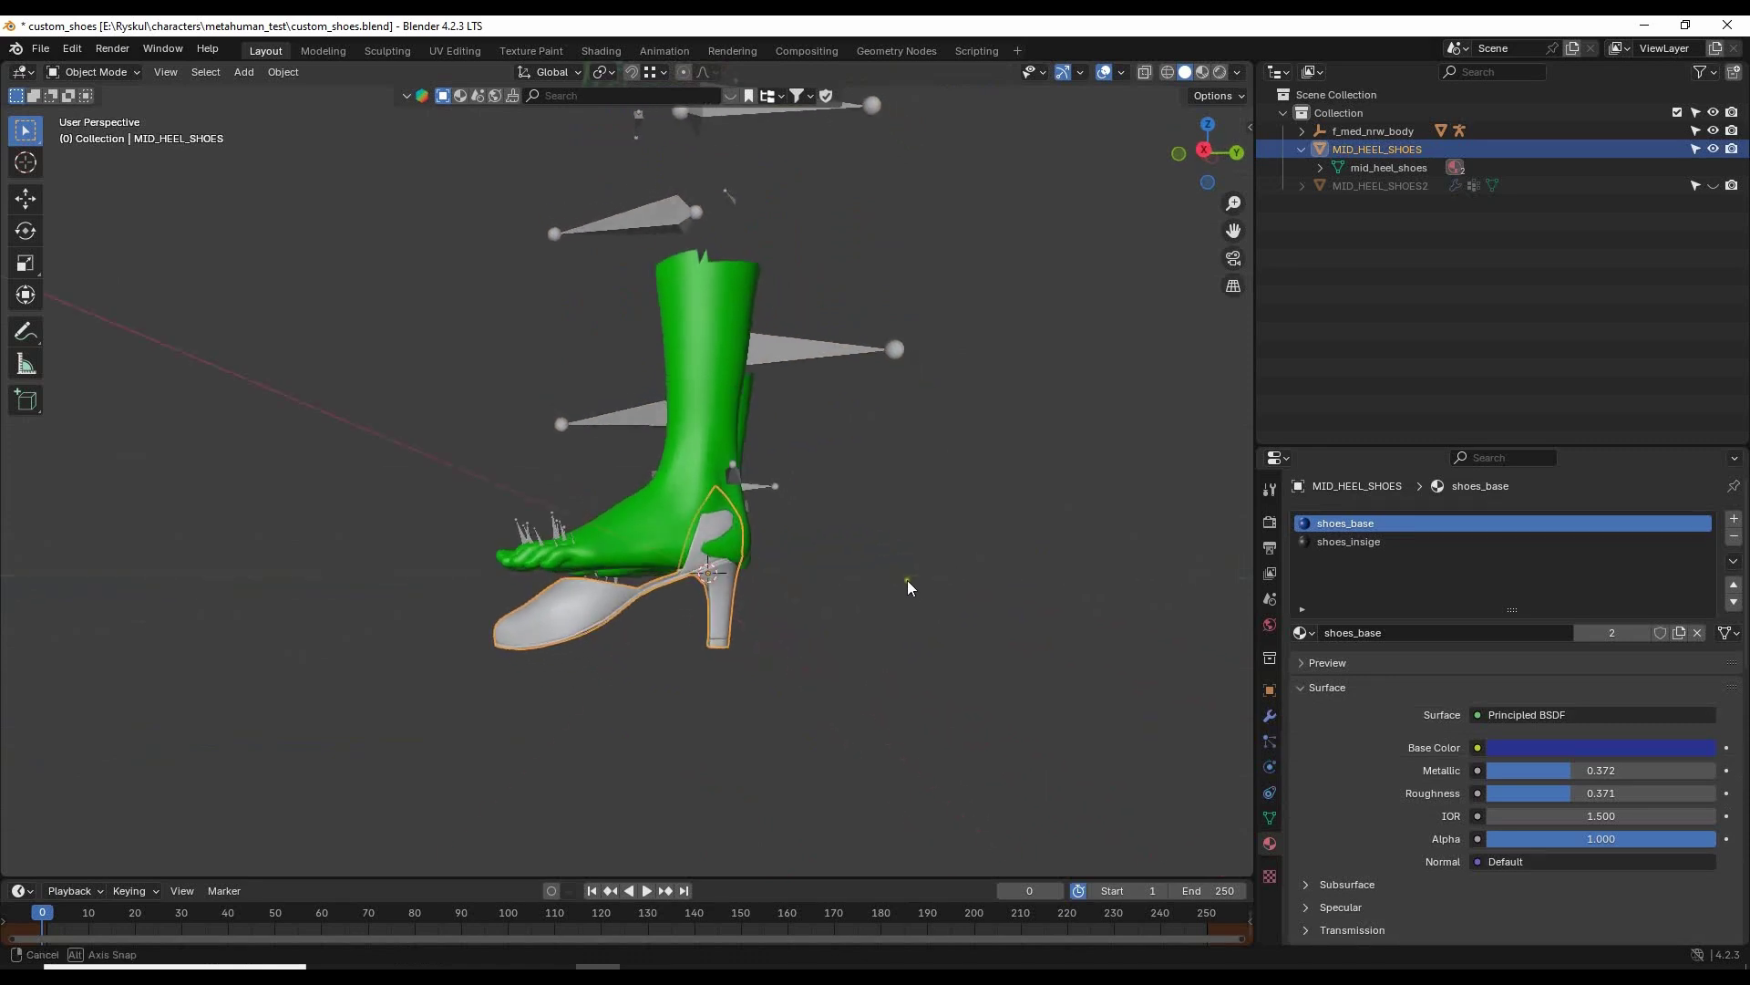
pyautogui.scroll(3, 972, 648)
pyautogui.moveTo(972, 648); pyautogui.dragTo(1047, 594, button='middle')
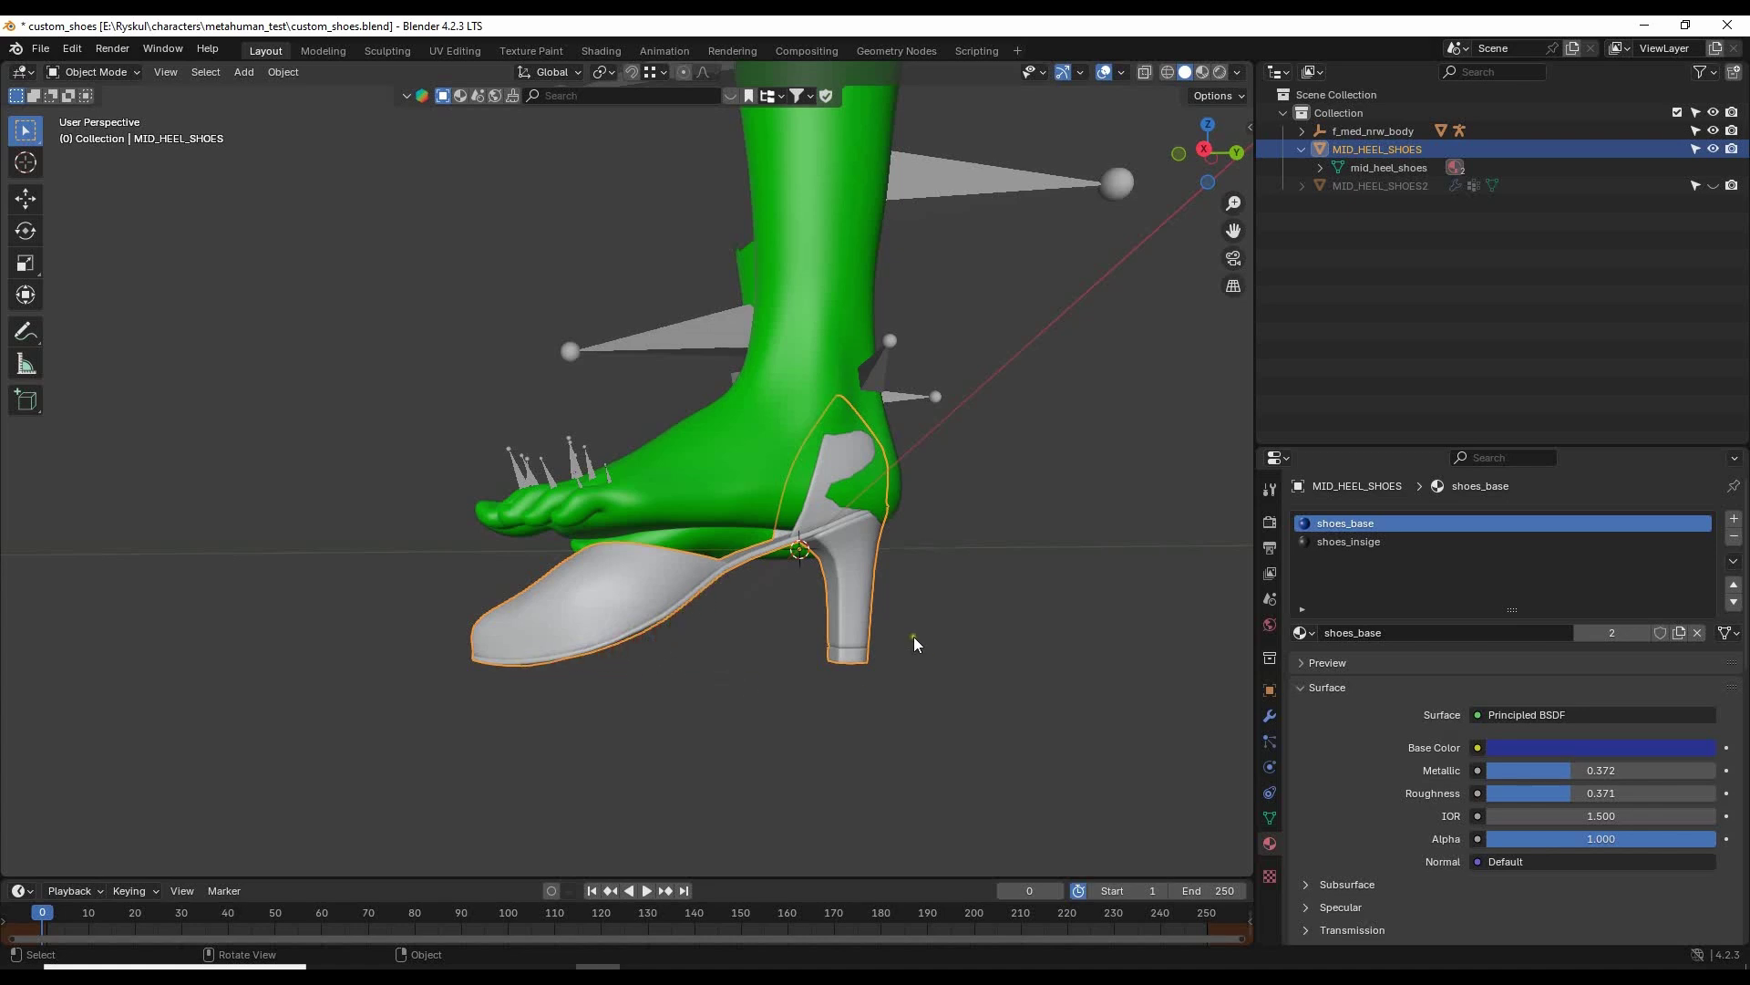
pyautogui.moveTo(1009, 528); pyautogui.dragTo(965, 582, button='middle')
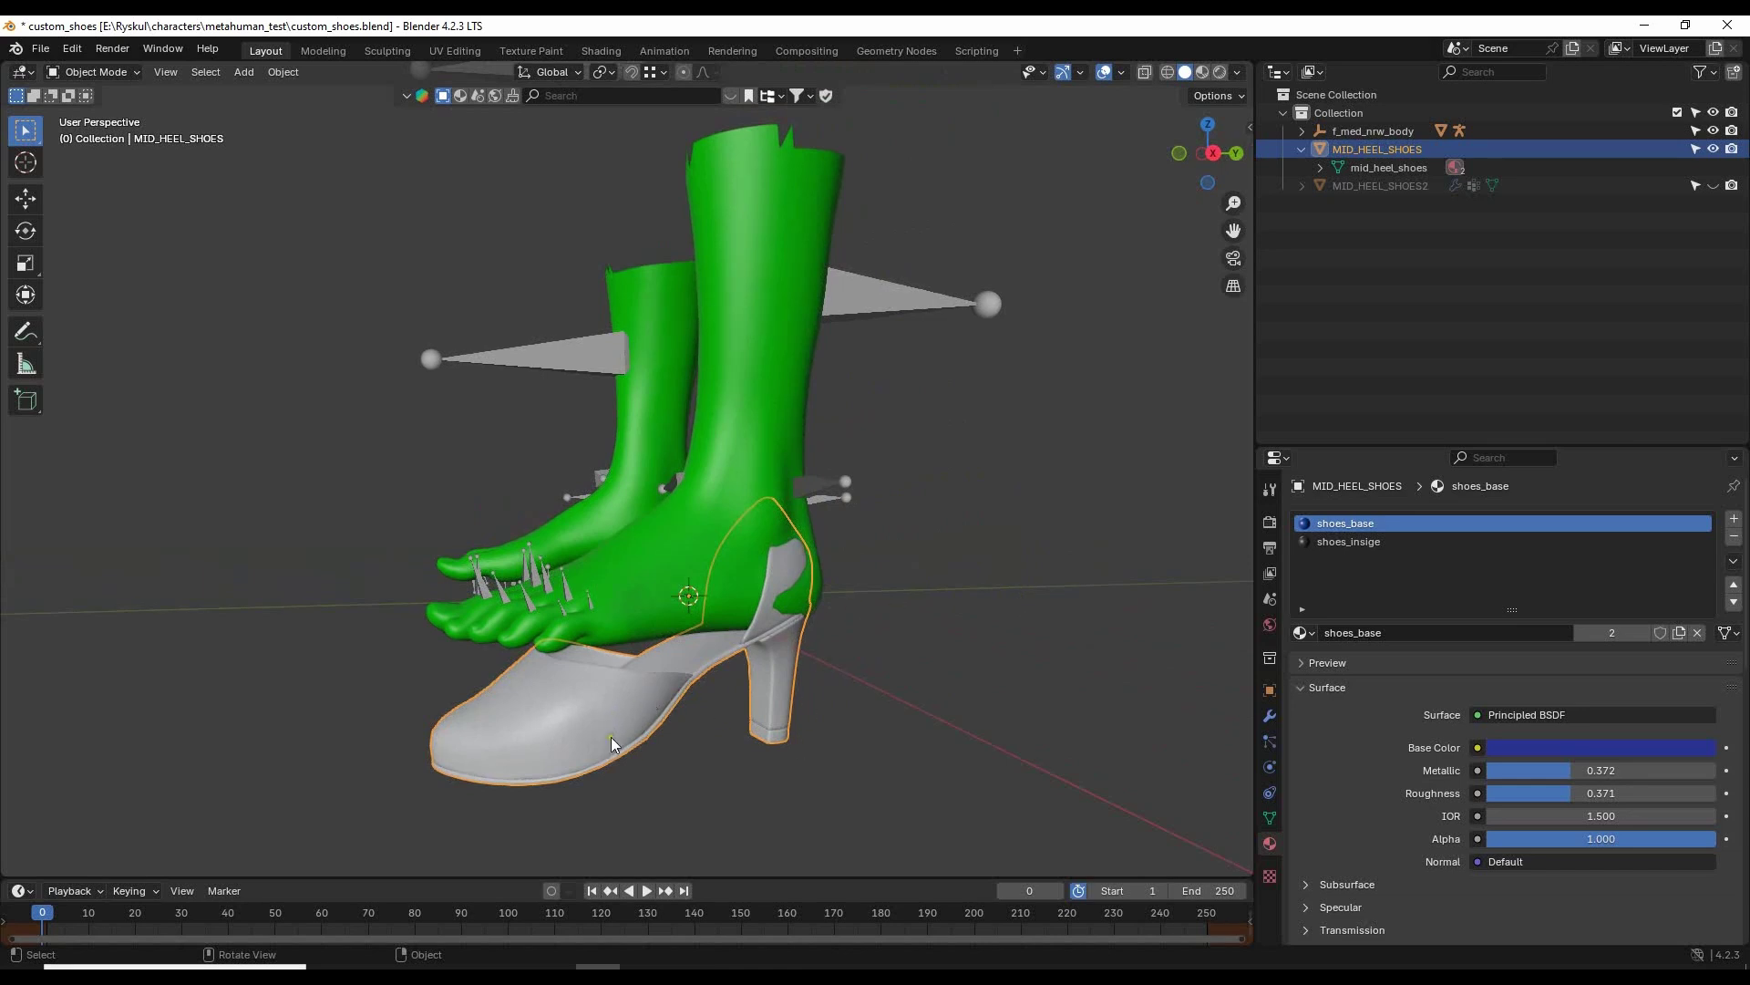
pyautogui.moveTo(611, 737); pyautogui.dragTo(1009, 576, button='middle')
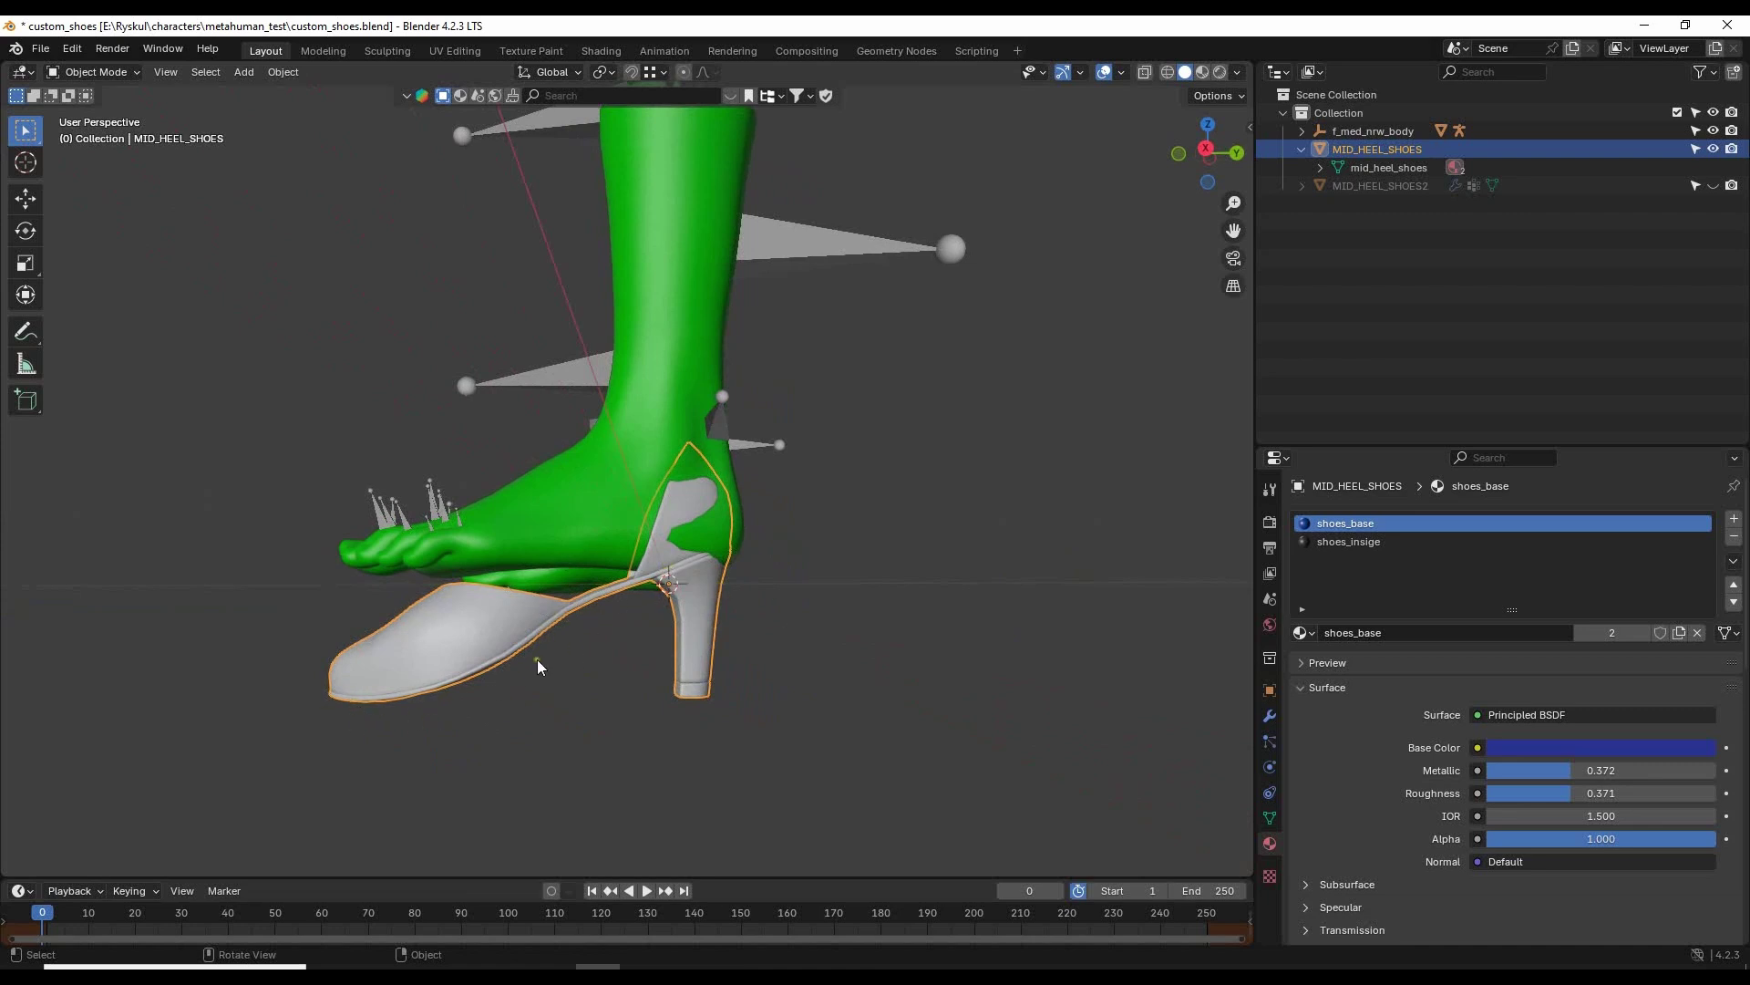
pyautogui.moveTo(452, 702); pyautogui.dragTo(969, 482, button='middle')
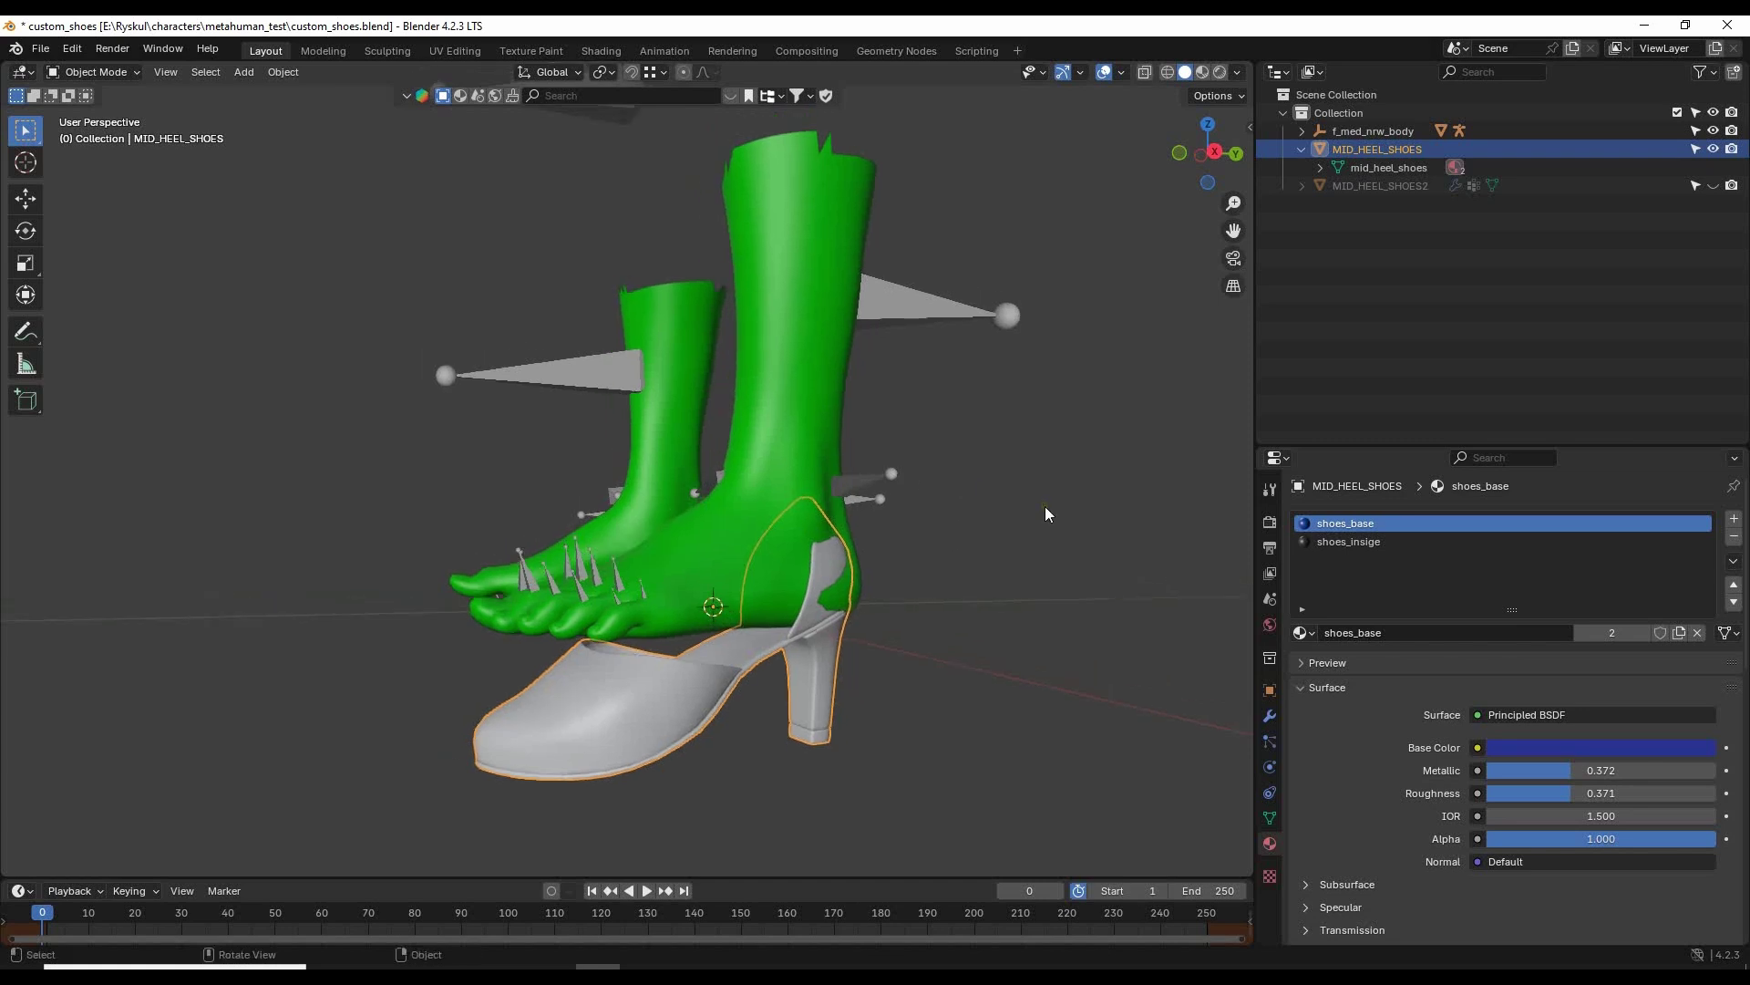
pyautogui.moveTo(999, 490); pyautogui.dragTo(1043, 545, button='middle')
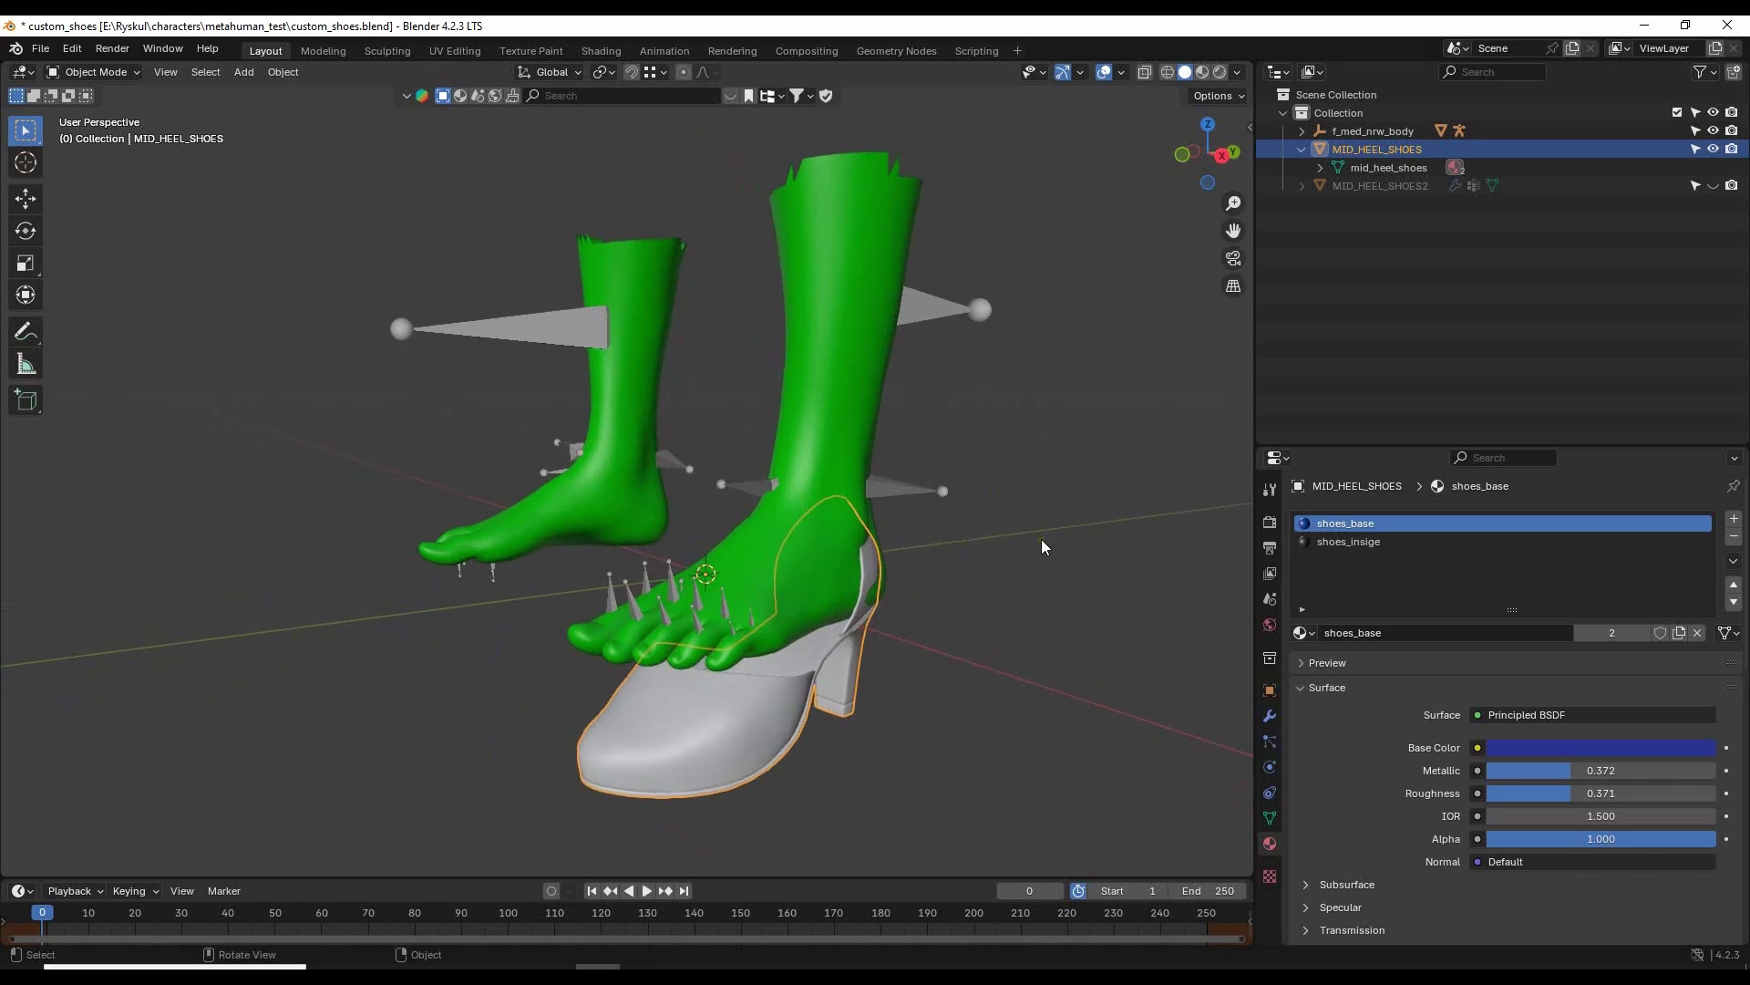
# Select the body's armature and switch it to Pose Mode.
pyautogui.moveTo(1041, 545); pyautogui.dragTo(969, 408, button='middle')
pyautogui.click(868, 274)
pyautogui.click(123, 73)
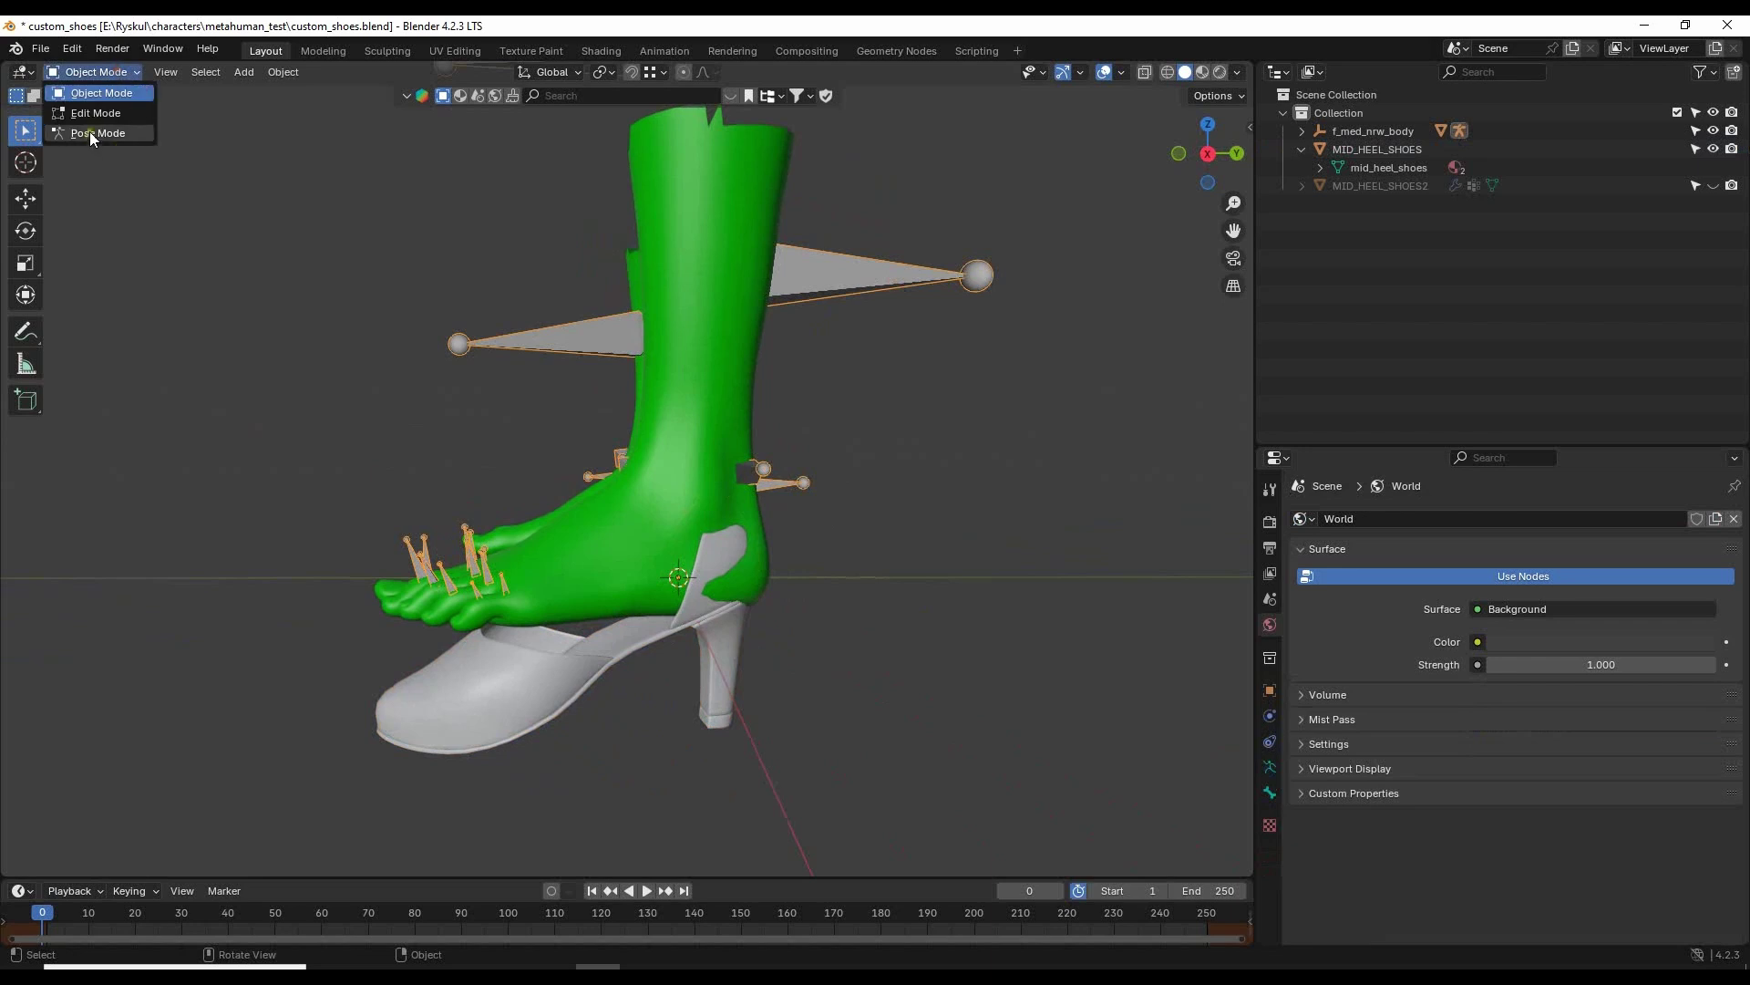
pyautogui.click(91, 132)
pyautogui.scroll(-4, 992, 522)
# Rotate the foot_l bone about -24.7° in the right orthographic view to follow the slope of the heeled shoe.
pyautogui.press('KP_3')
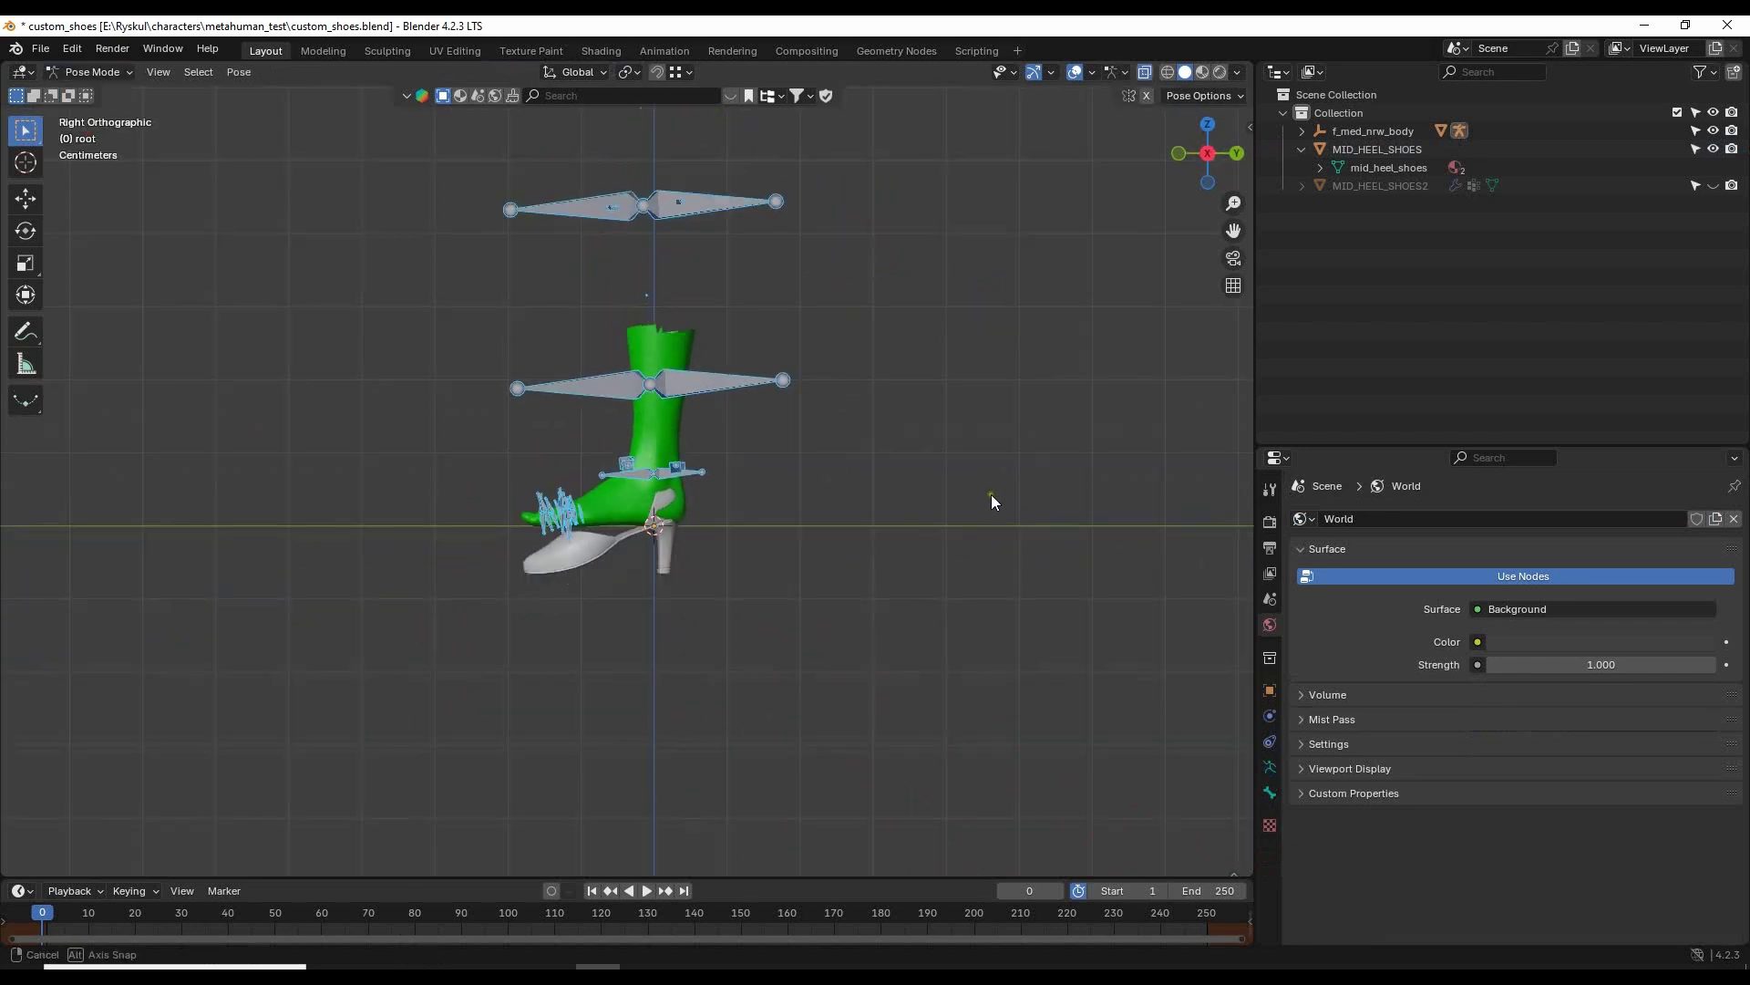
pyautogui.scroll(3, 861, 615)
pyautogui.click(873, 613)
pyautogui.moveTo(873, 612); pyautogui.dragTo(1062, 575, button='middle')
pyautogui.scroll(3, 1043, 490)
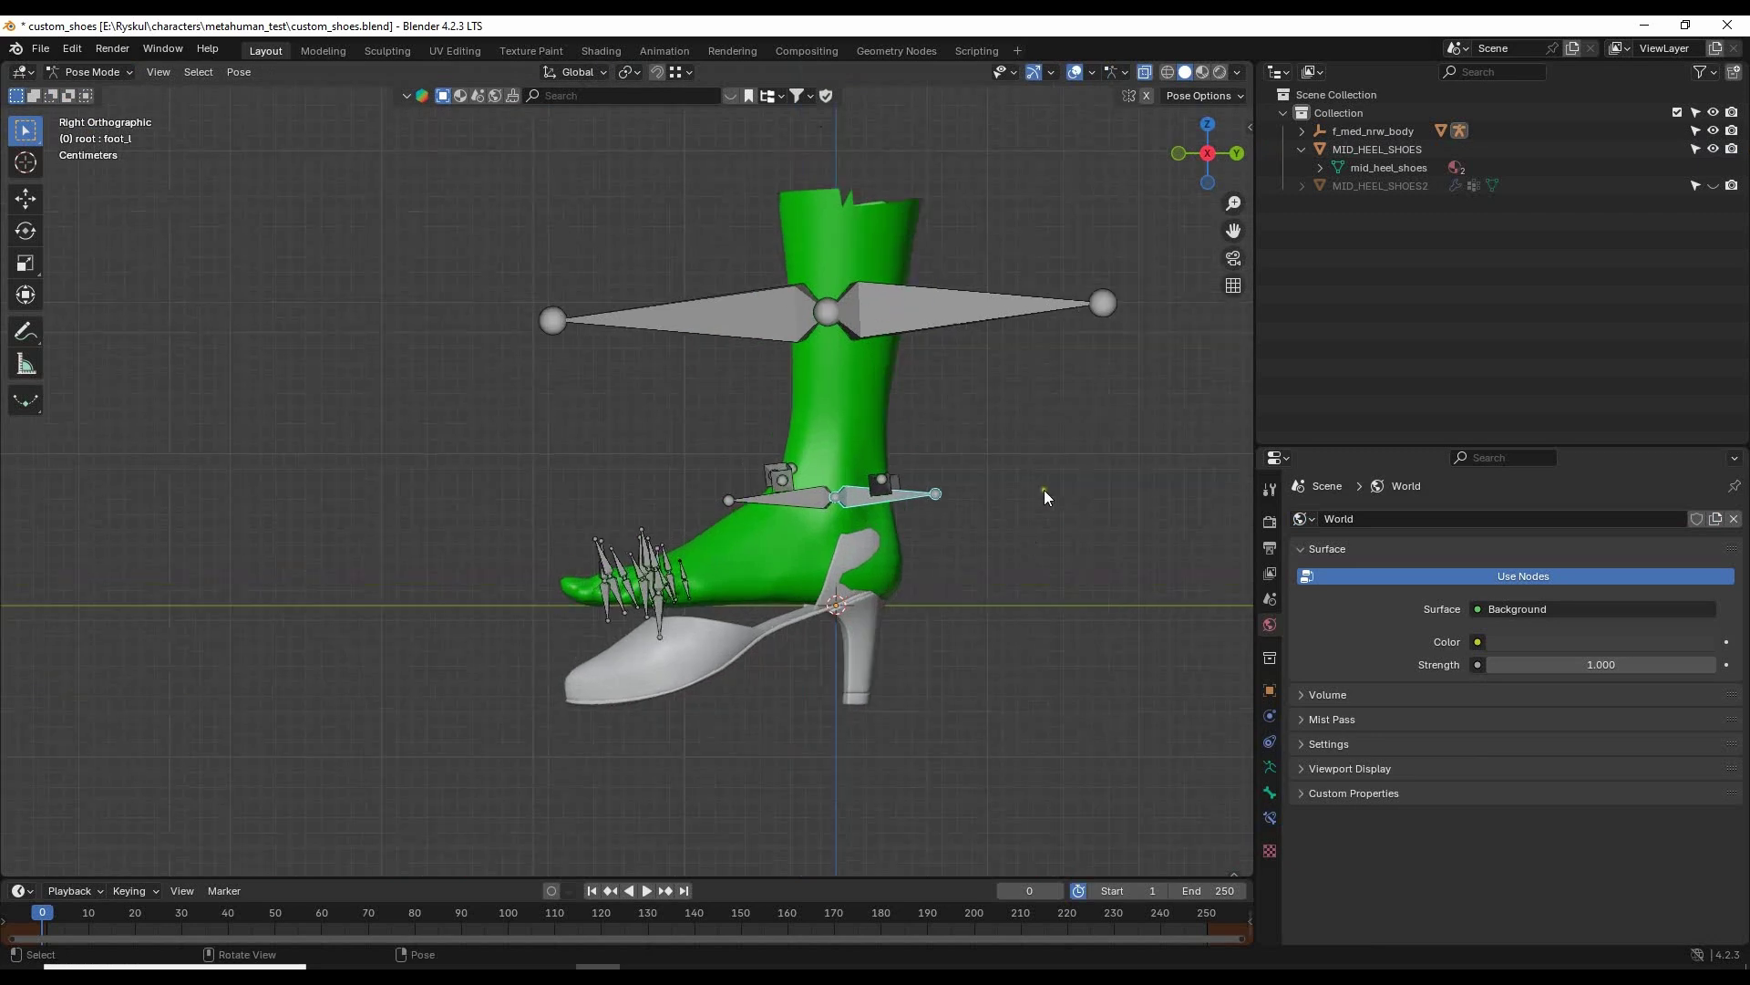
pyautogui.press('r')
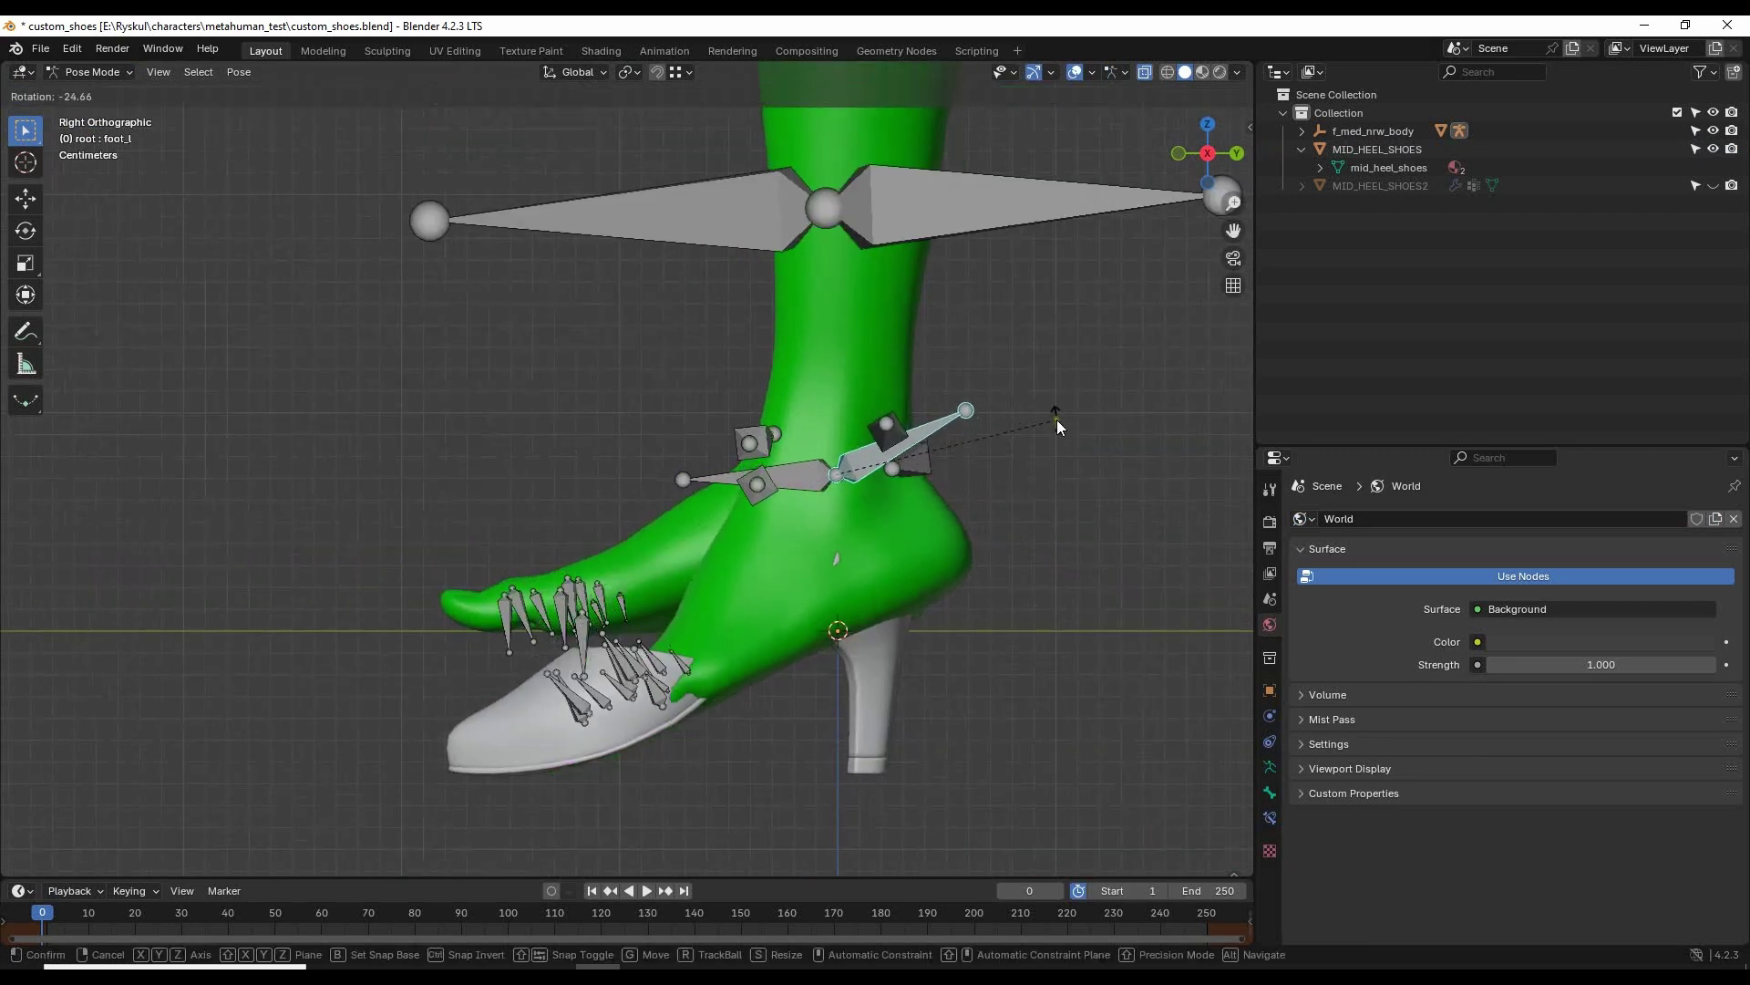
pyautogui.click(1080, 447)
# Select the left foot's toe bones and rotate them together about 11.6° in the right orthographic view.
pyautogui.moveTo(752, 724); pyautogui.dragTo(793, 474, button='middle')
pyautogui.scroll(3, 844, 549)
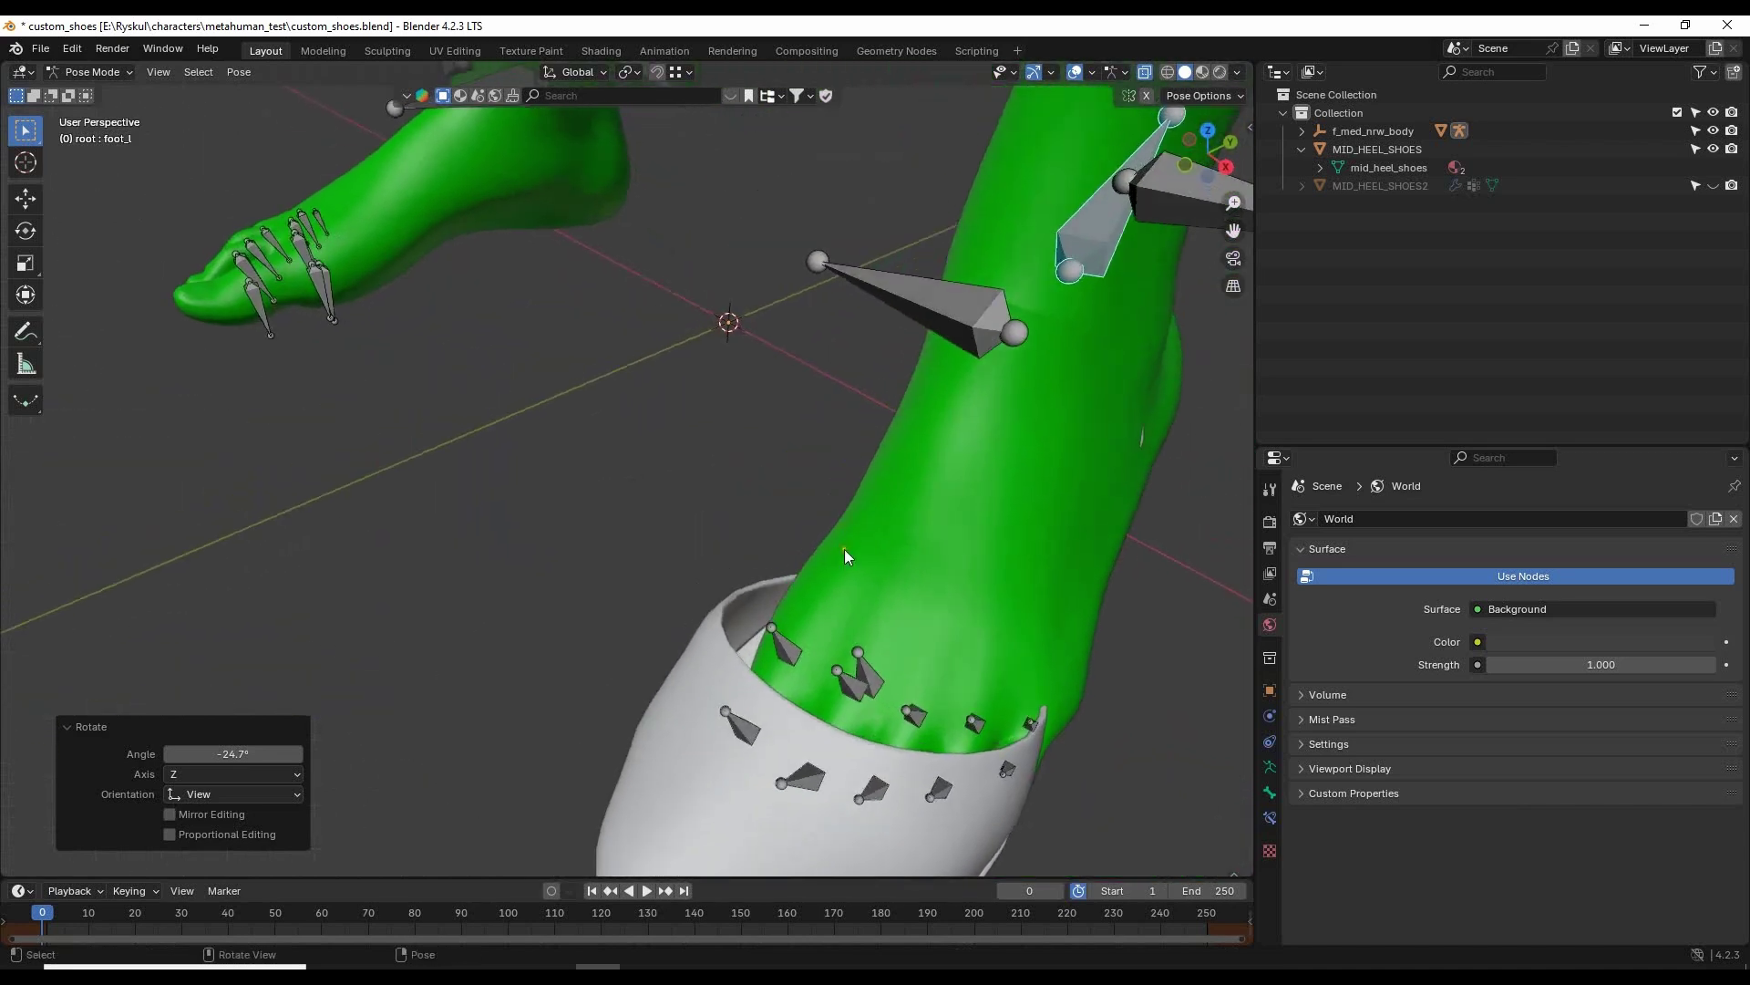
pyautogui.click(782, 637)
pyautogui.keyDown('shift'); pyautogui.click(868, 678); pyautogui.keyUp('shift')
pyautogui.keyDown('shift'); pyautogui.click(851, 683); pyautogui.keyUp('shift')
pyautogui.keyDown('shift'); pyautogui.click(914, 715); pyautogui.keyUp('shift')
pyautogui.keyDown('shift'); pyautogui.click(975, 723); pyautogui.keyUp('shift')
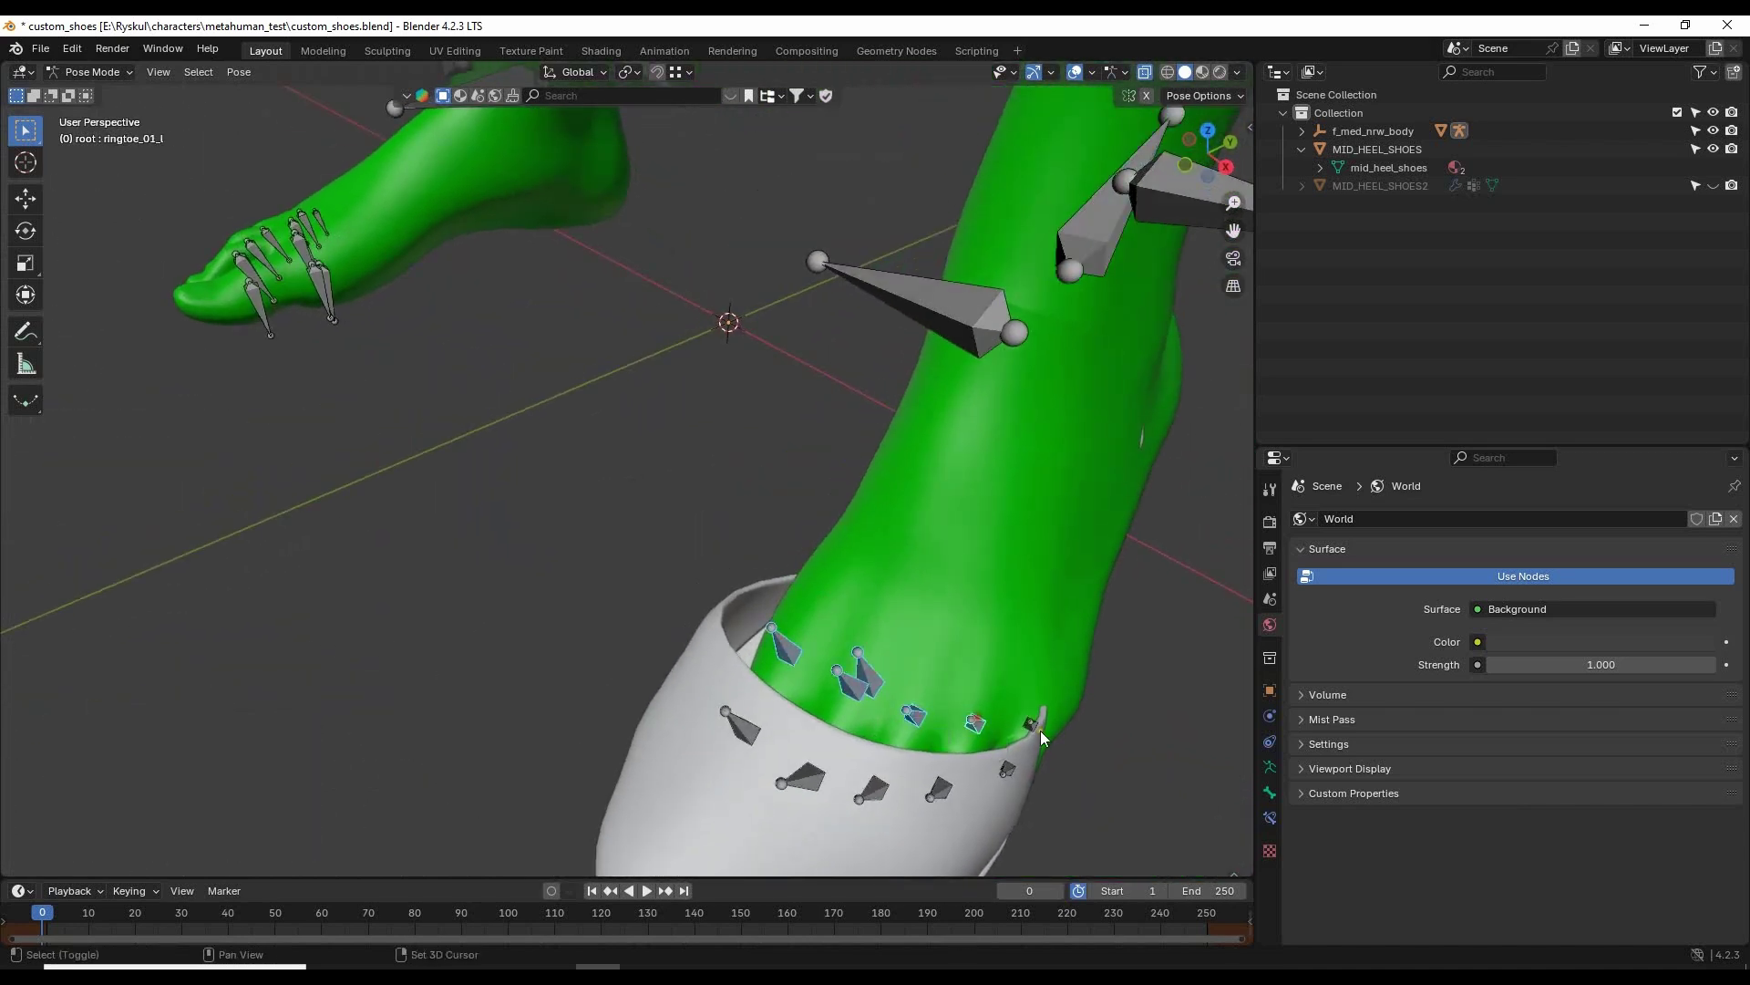
pyautogui.keyDown('shift'); pyautogui.click(1032, 726); pyautogui.keyUp('shift')
pyautogui.keyDown('shift'); pyautogui.click(1006, 768); pyautogui.keyUp('shift')
pyautogui.keyDown('shift'); pyautogui.click(939, 786); pyautogui.keyUp('shift')
pyautogui.keyDown('shift'); pyautogui.click(873, 789); pyautogui.keyUp('shift')
pyautogui.keyDown('shift'); pyautogui.click(733, 720); pyautogui.keyUp('shift')
pyautogui.press('KP_3')
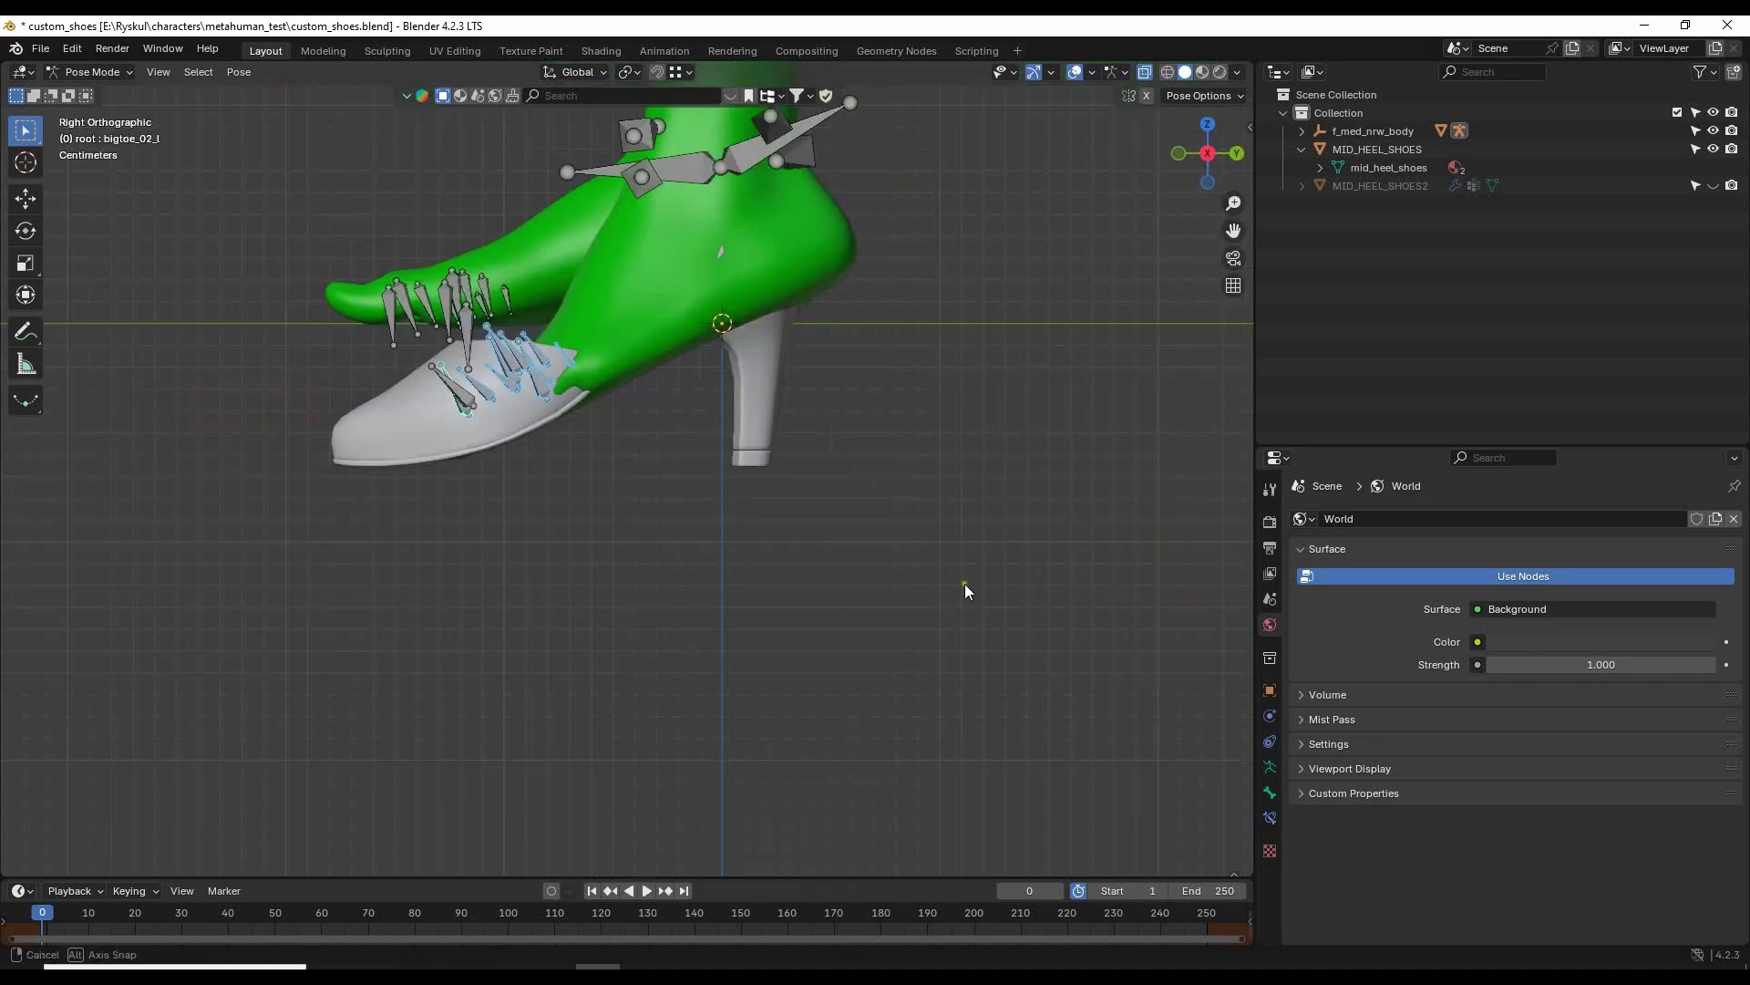
pyautogui.scroll(2, 823, 506)
pyautogui.keyDown('shift'); pyautogui.moveTo(822, 507); pyautogui.dragTo(864, 598, button='middle'); pyautogui.keyUp('shift')
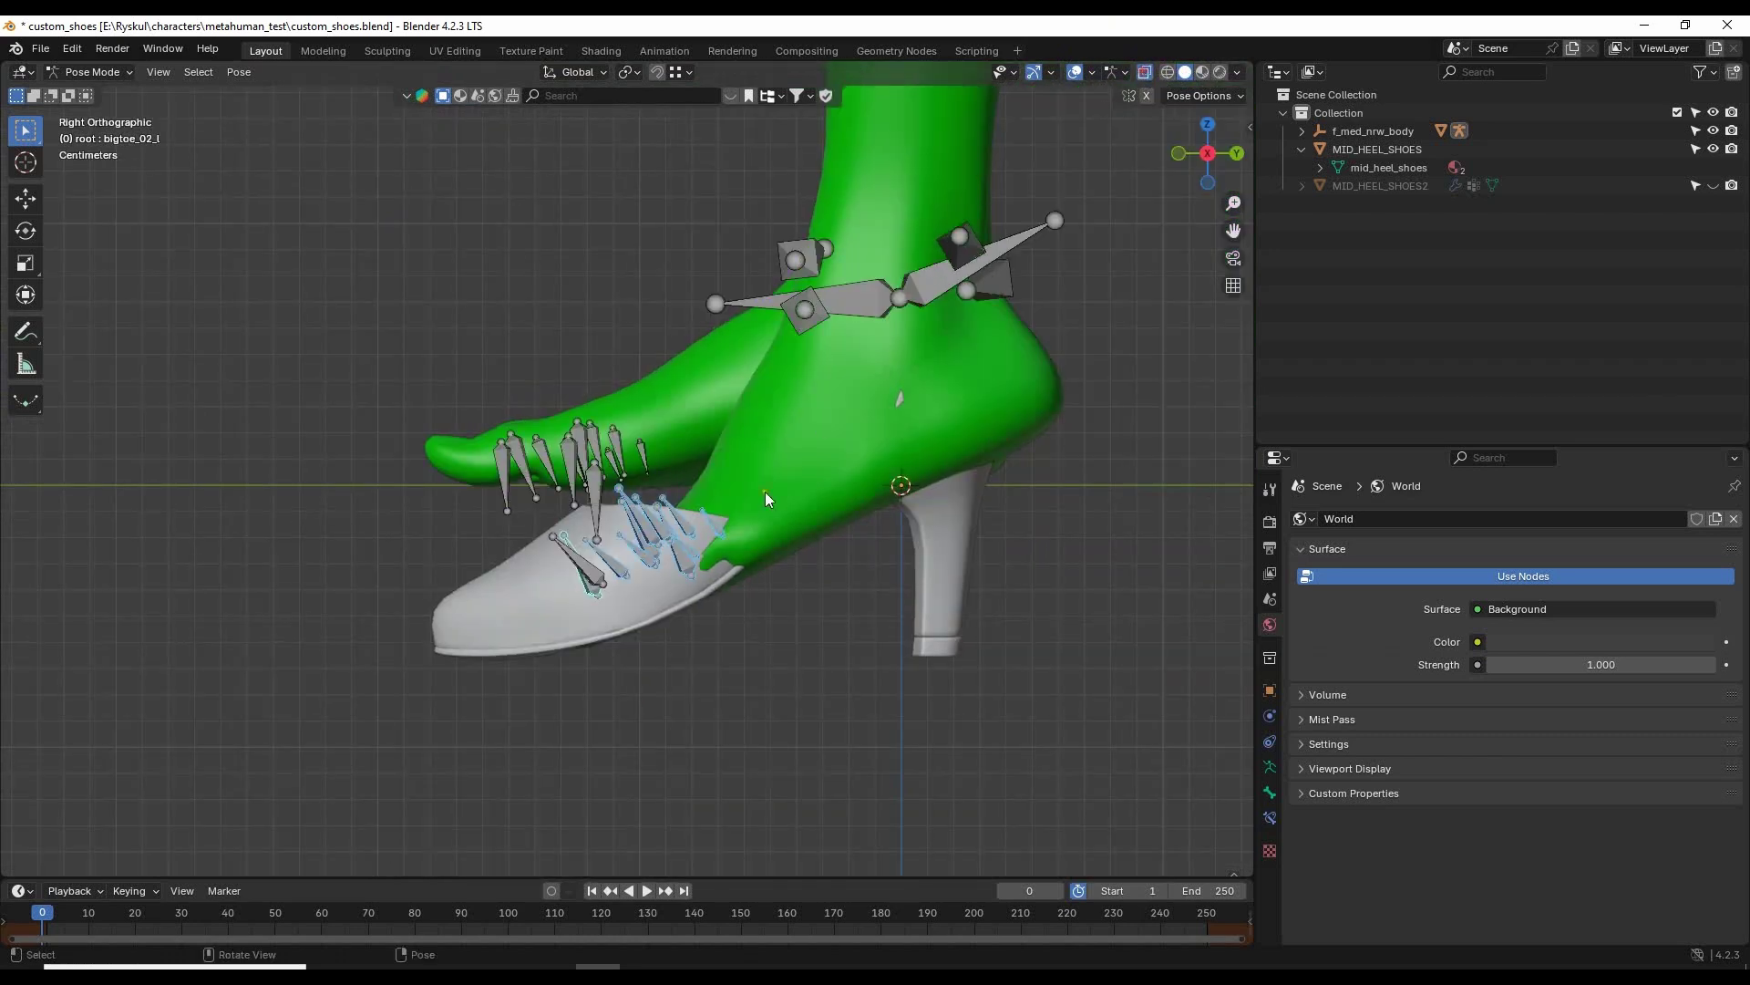
pyautogui.scroll(1, 764, 490)
pyautogui.scroll(1, 910, 521)
pyautogui.press('r')
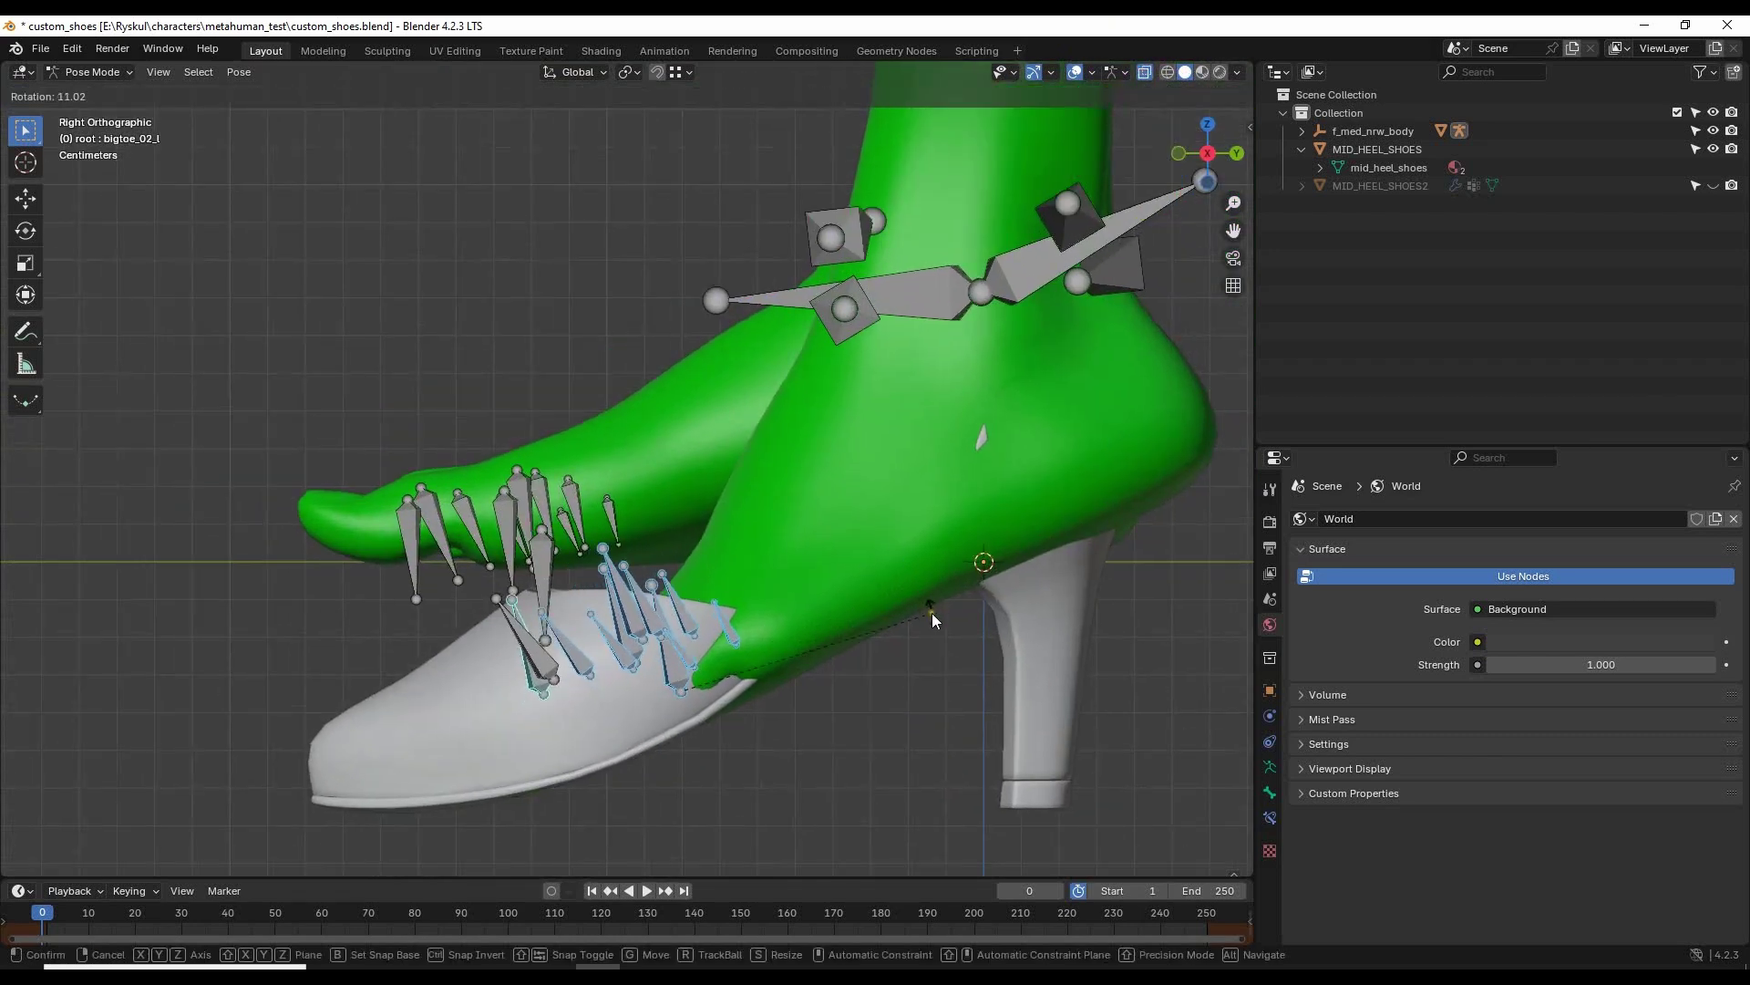
pyautogui.click(934, 614)
# Hide MID_HEEL_SHOES and rotate the selected left toe bones about 7.8° further in the right orthographic view.
pyautogui.click(1713, 148)
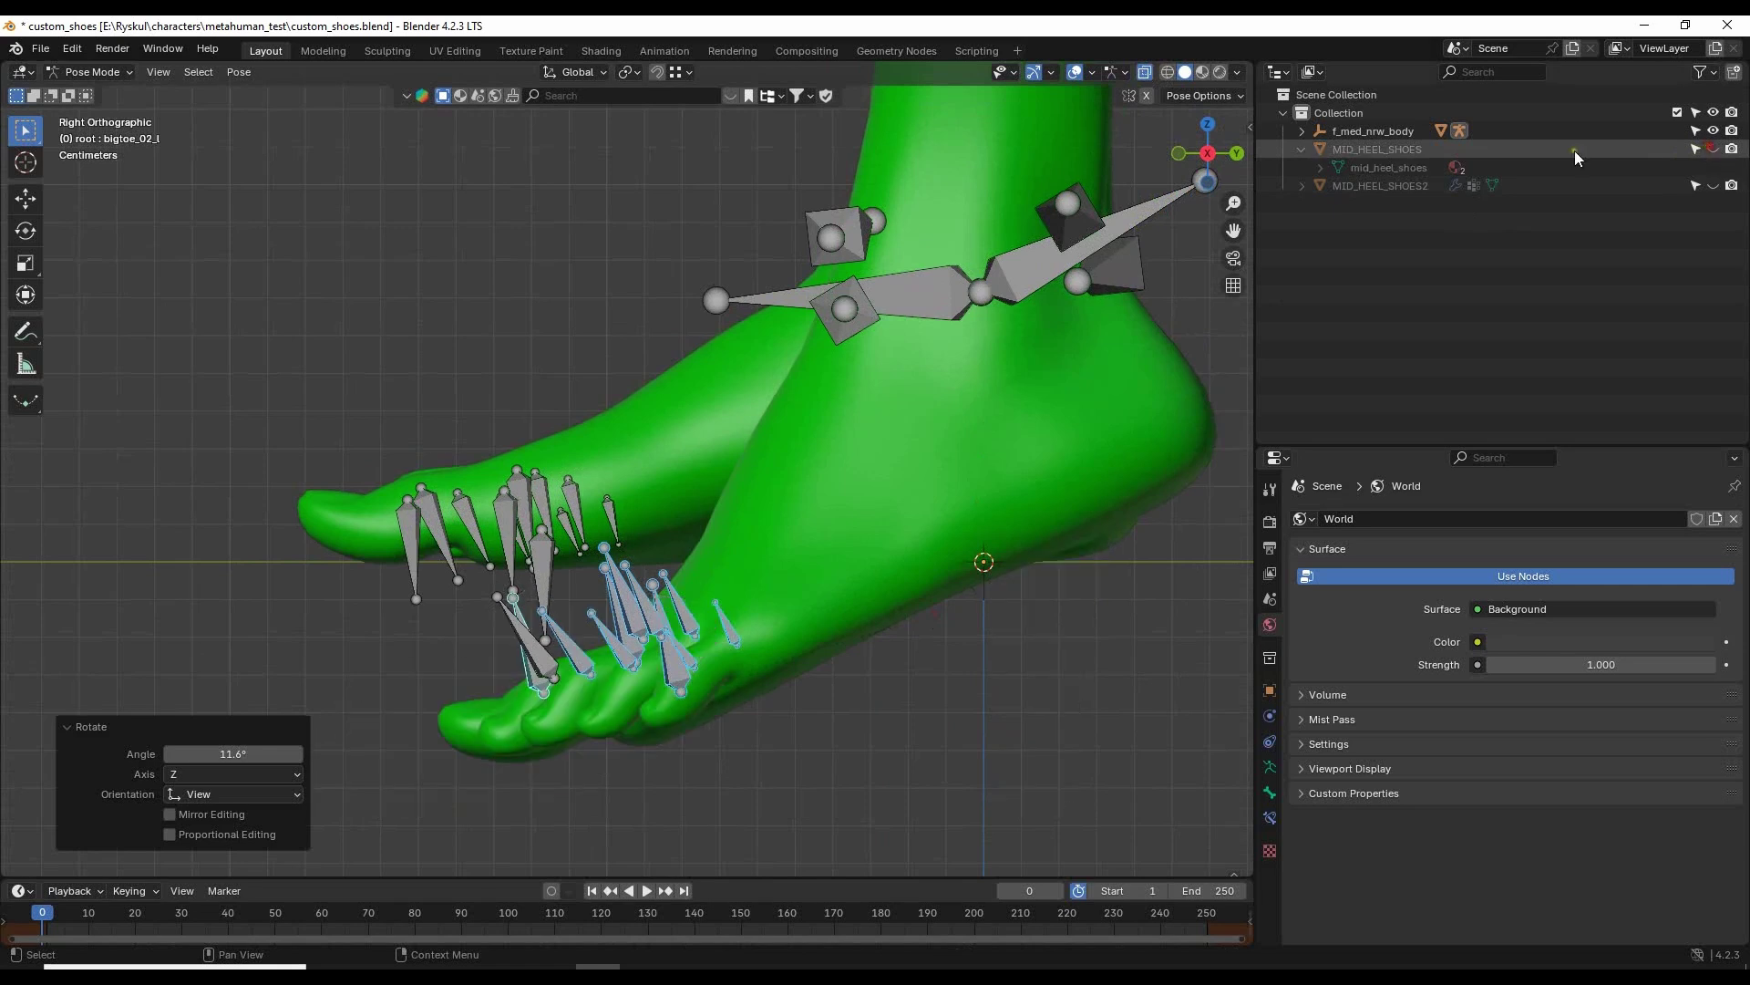
pyautogui.moveTo(725, 589); pyautogui.dragTo(876, 547, button='middle')
pyautogui.scroll(-3, 729, 545)
pyautogui.press('KP_3')
pyautogui.scroll(3, 866, 584)
pyautogui.keyDown('shift'); pyautogui.moveTo(829, 635); pyautogui.dragTo(881, 550, button='middle'); pyautogui.keyUp('shift')
pyautogui.press('r')
pyautogui.click(858, 562)
# Rotate only the indextoe_02_l bone about 13.7° in the right orthographic view.
pyautogui.scroll(-1, 758, 560)
pyautogui.moveTo(840, 468); pyautogui.dragTo(848, 512, button='middle')
pyautogui.moveTo(1061, 633)
pyautogui.mouseDown(button='middle')
pyautogui.moveTo(1032, 636)
pyautogui.moveTo(1039, 621)
pyautogui.mouseUp(button='middle')
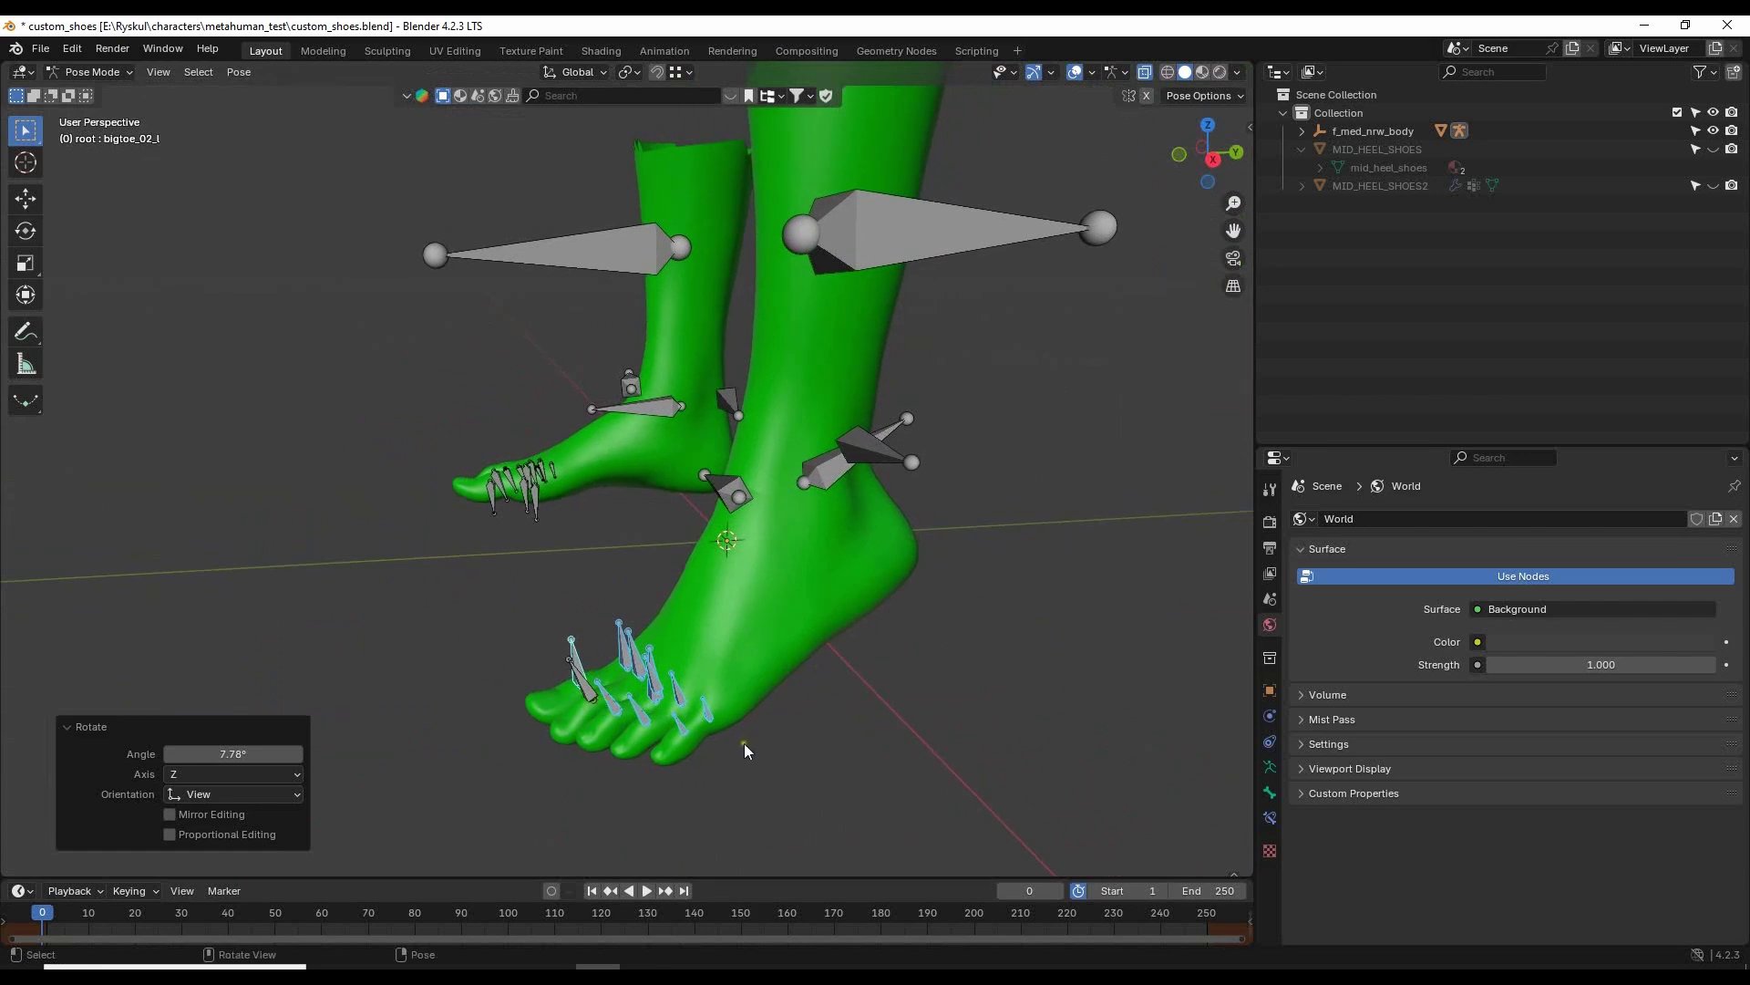
pyautogui.click(584, 700)
pyautogui.moveTo(769, 744); pyautogui.dragTo(740, 729, button='middle')
pyautogui.scroll(5, 741, 730)
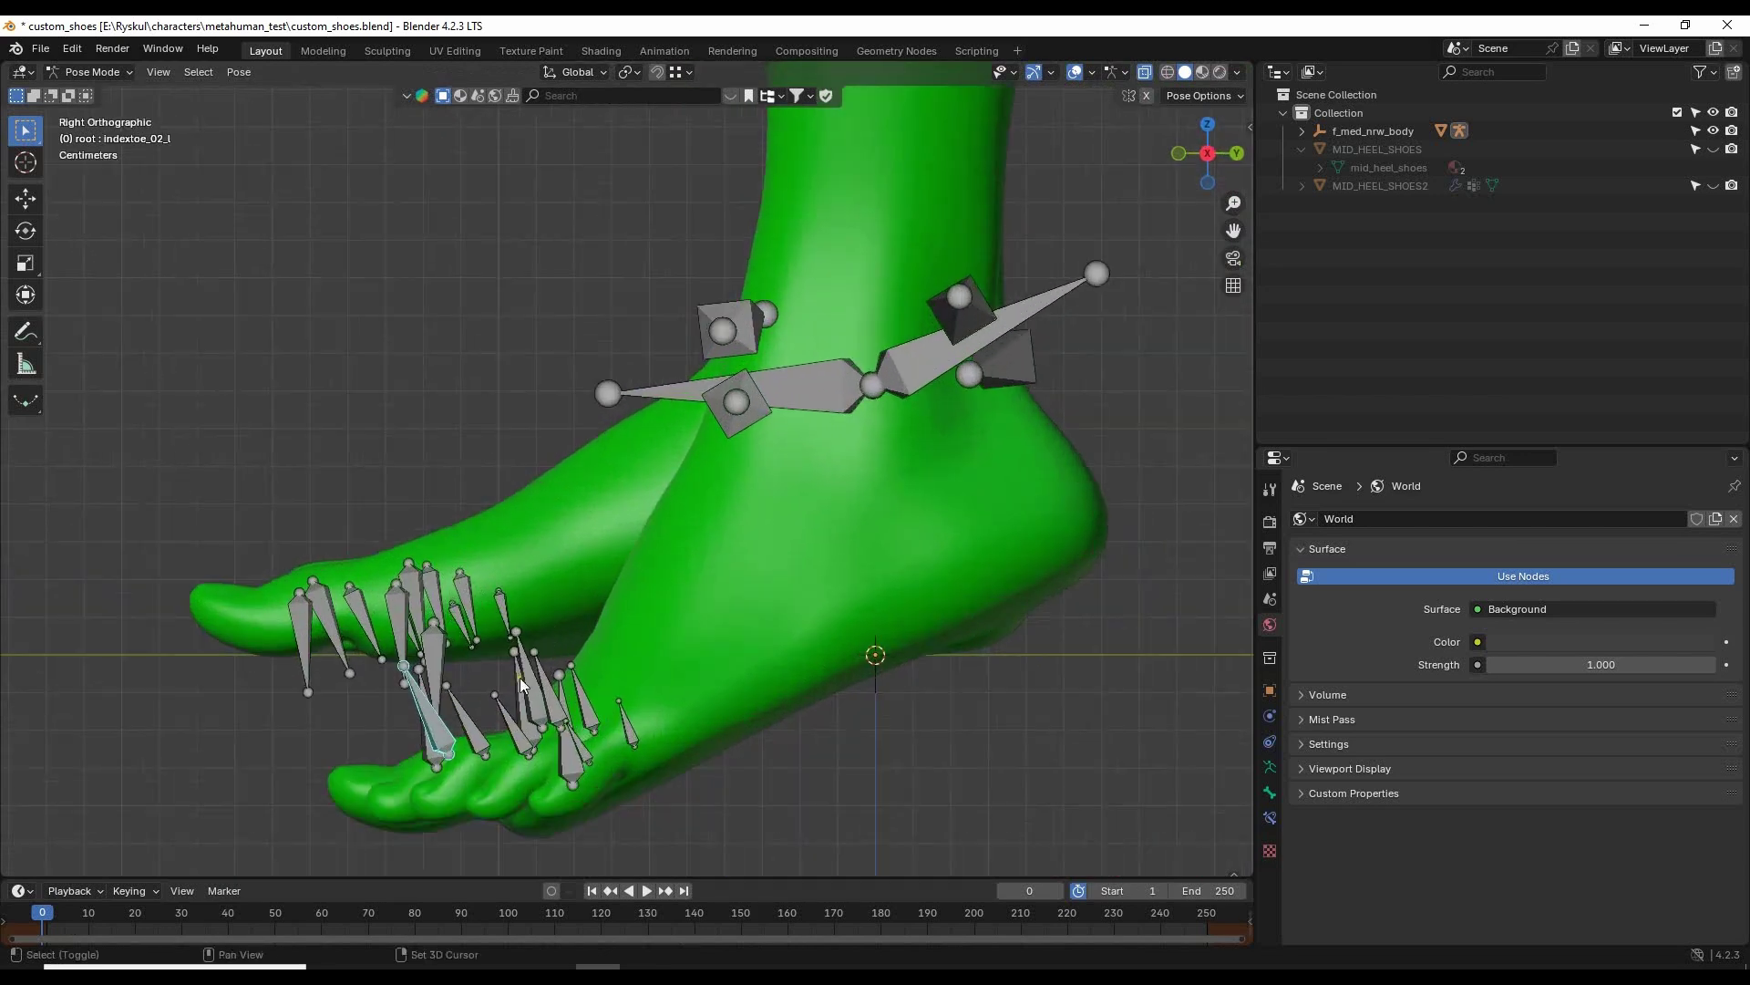
pyautogui.keyDown('shift'); pyautogui.moveTo(564, 675); pyautogui.dragTo(586, 609, button='middle'); pyautogui.keyUp('shift')
pyautogui.press('r')
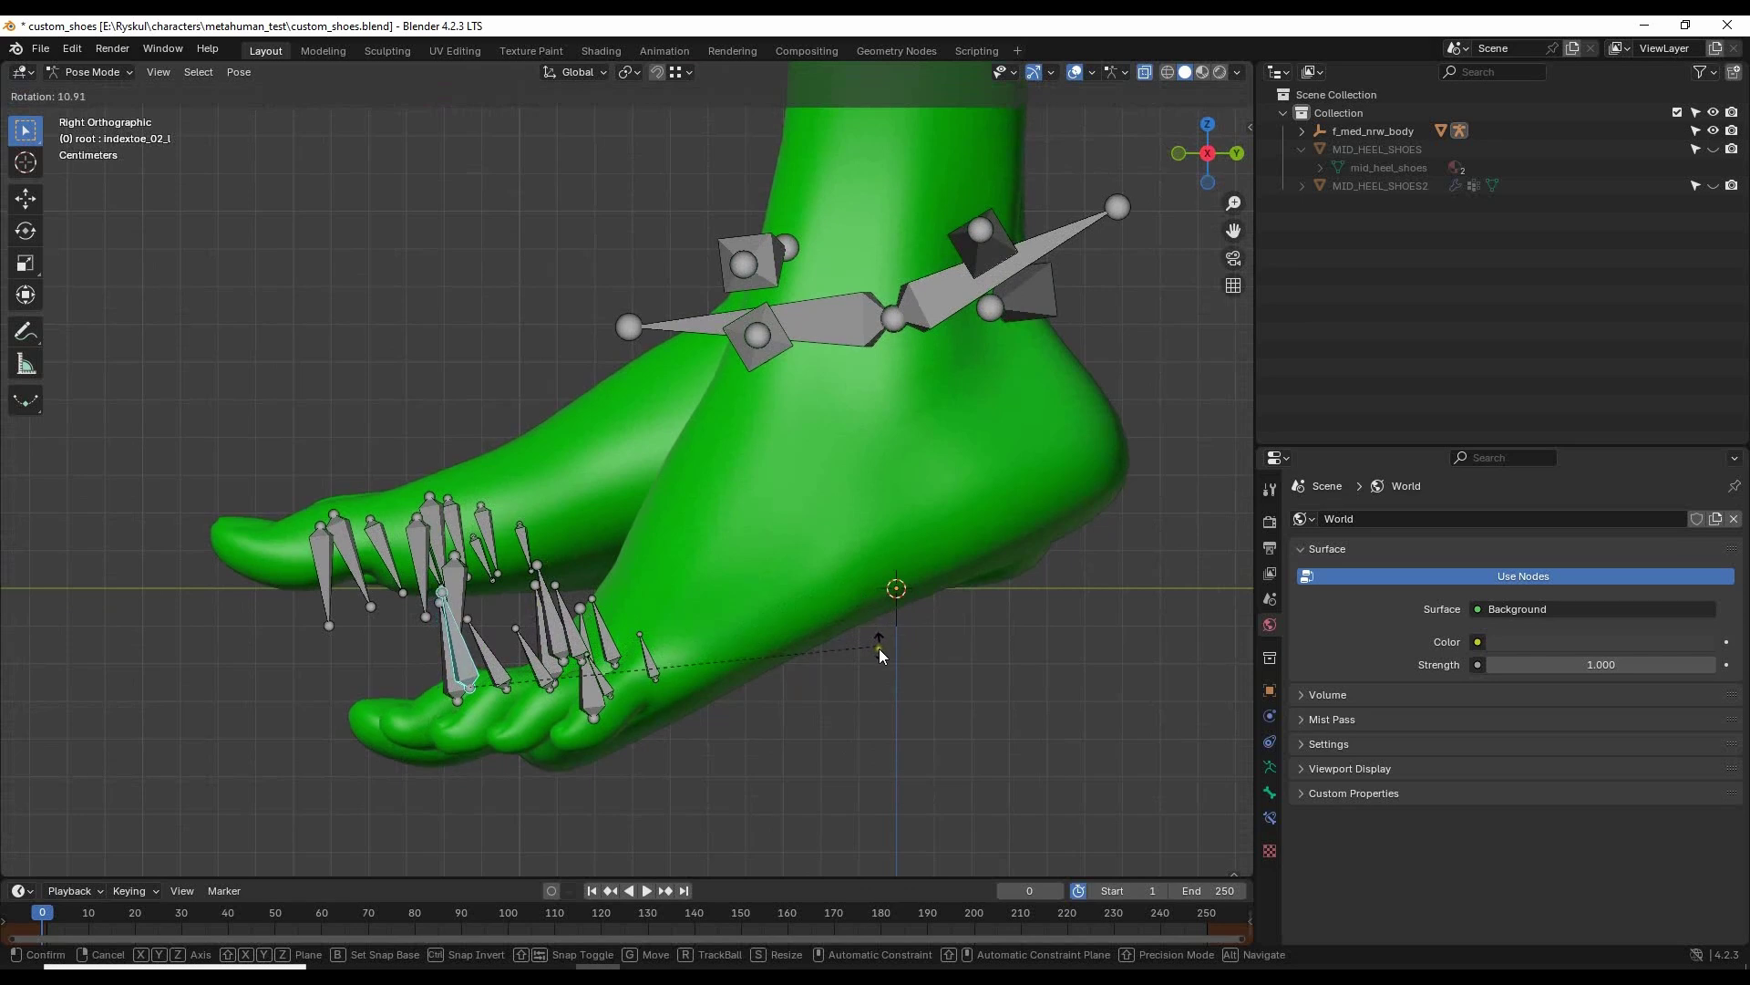
pyautogui.click(883, 666)
# Examine the posed left foot and its toes from an angled view.
pyautogui.scroll(-4, 883, 665)
pyautogui.moveTo(883, 666); pyautogui.dragTo(682, 560, button='middle')
pyautogui.keyDown('shift'); pyautogui.moveTo(794, 632); pyautogui.dragTo(726, 518, button='middle'); pyautogui.keyUp('shift')
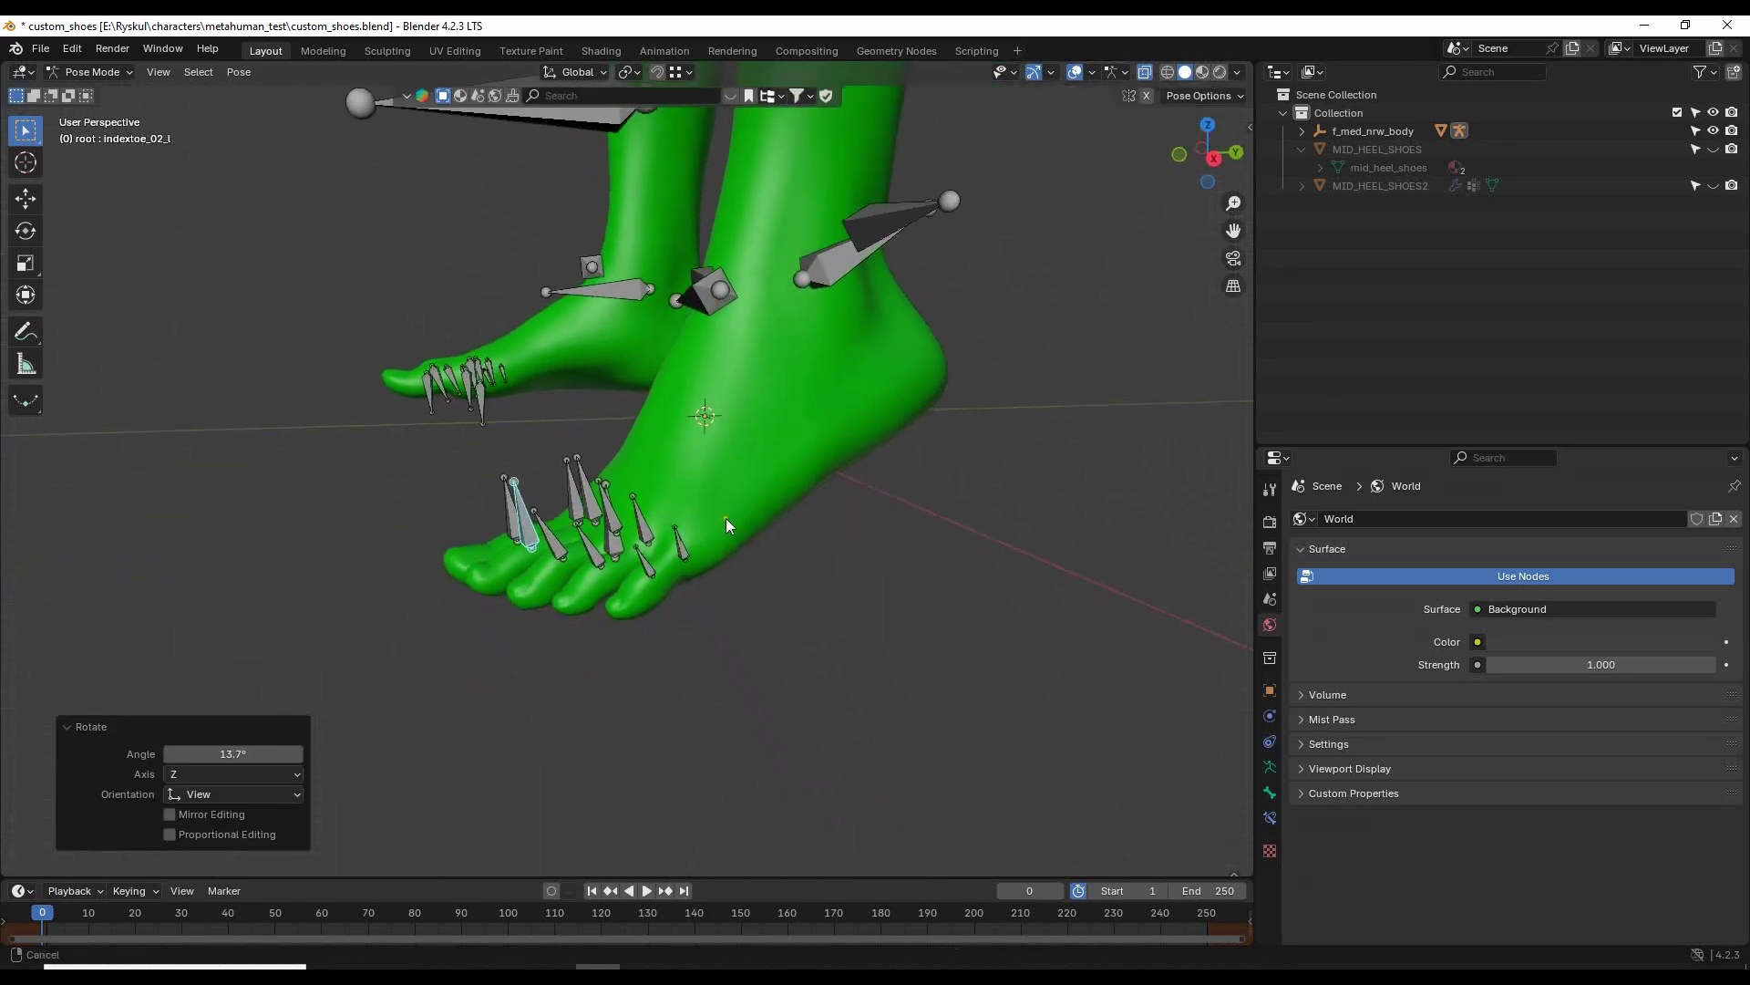
pyautogui.scroll(1, 775, 467)
pyautogui.moveTo(801, 396); pyautogui.dragTo(830, 421, button='middle')
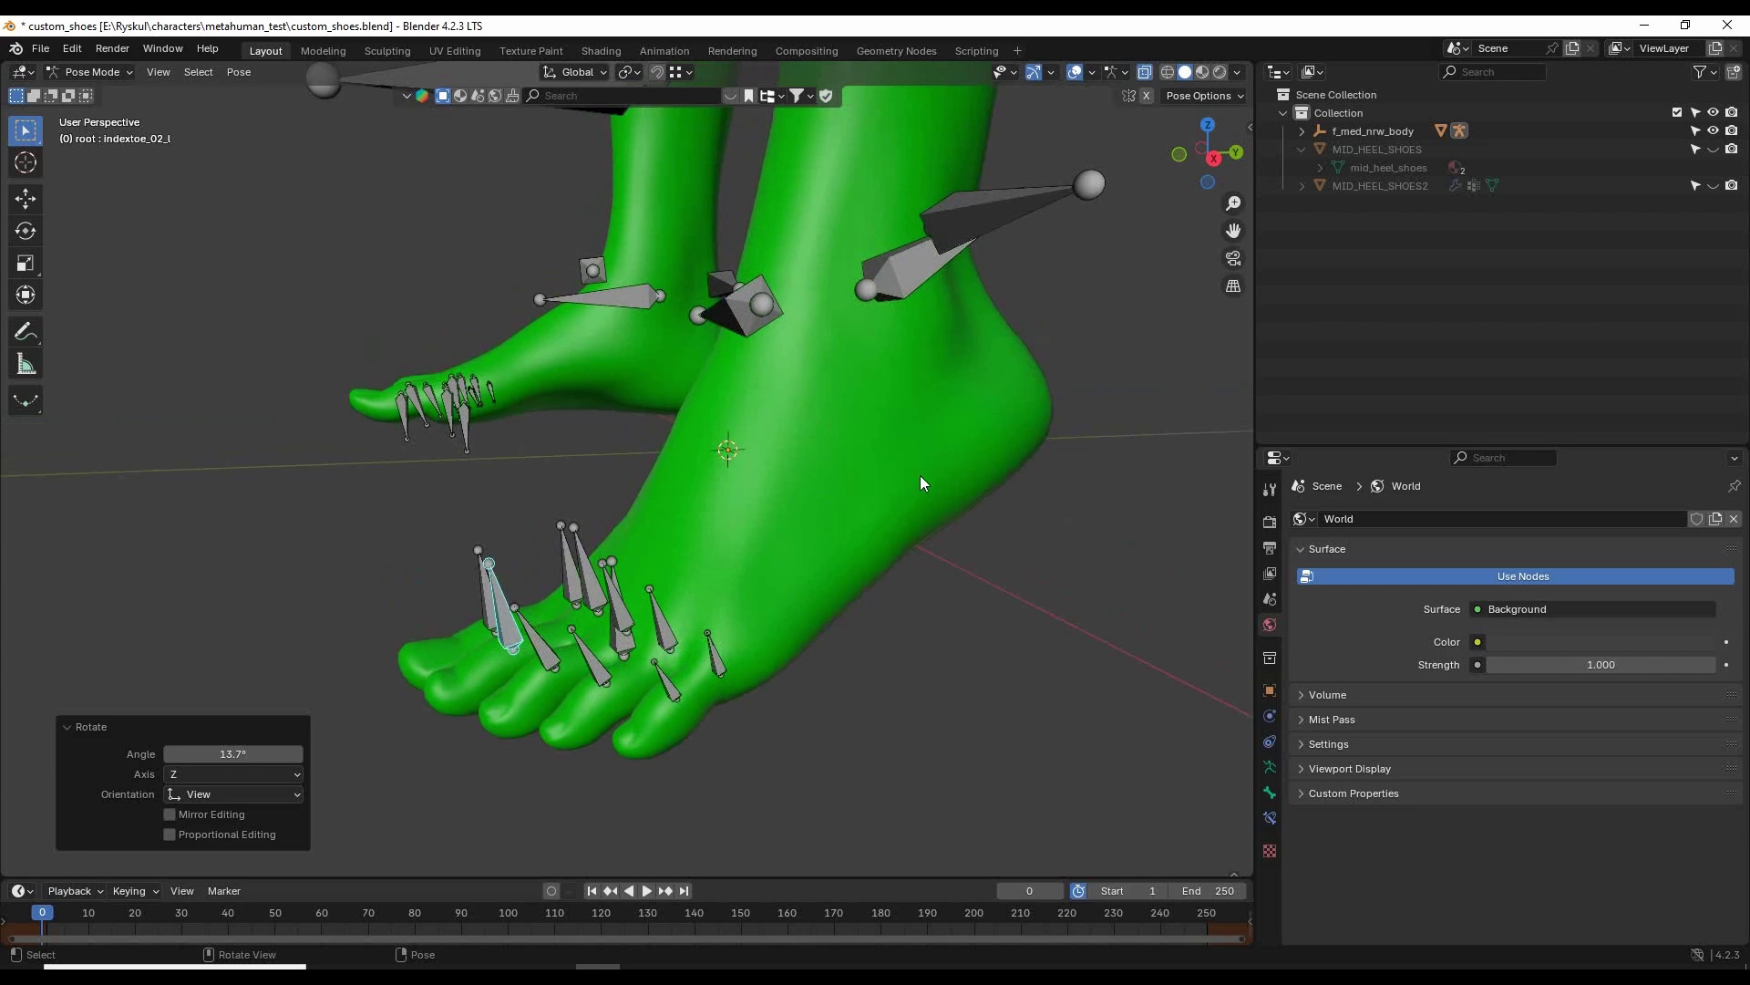
pyautogui.scroll(-3, 876, 613)
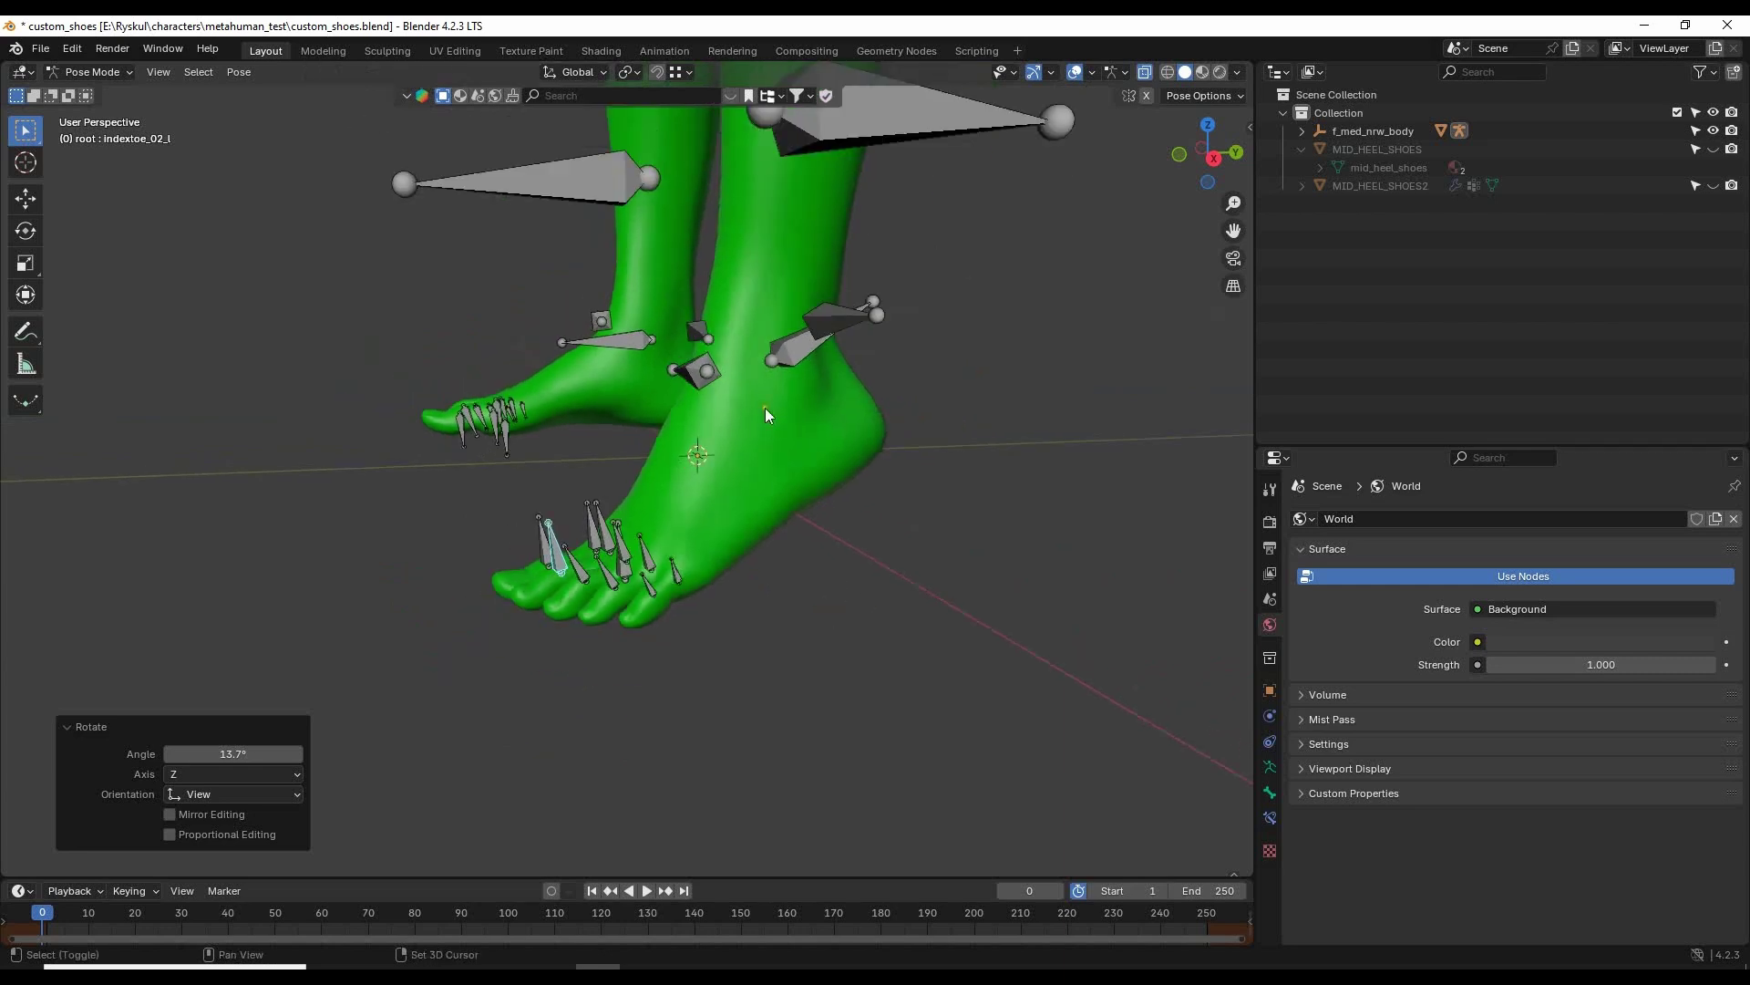
pyautogui.scroll(1, 854, 642)
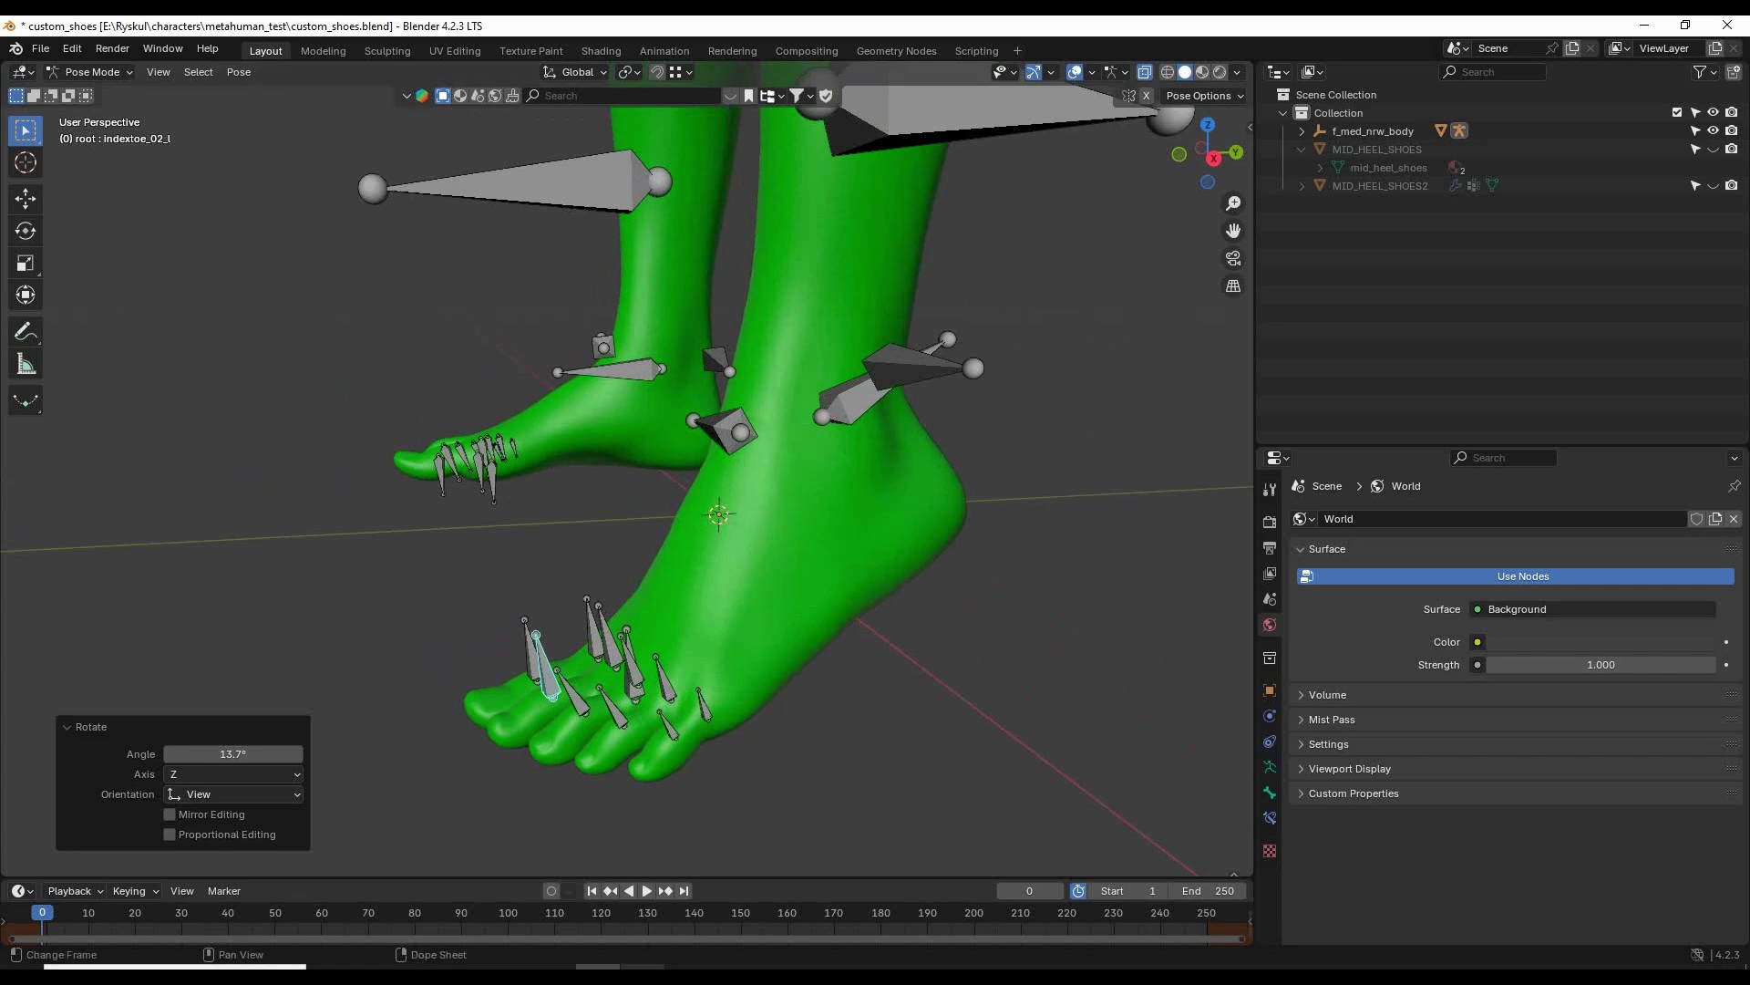
# Switch to Unreal Engine and view the barefoot MetaHuman in the level viewport.
pyautogui.hotkey('alt', 'Tab')
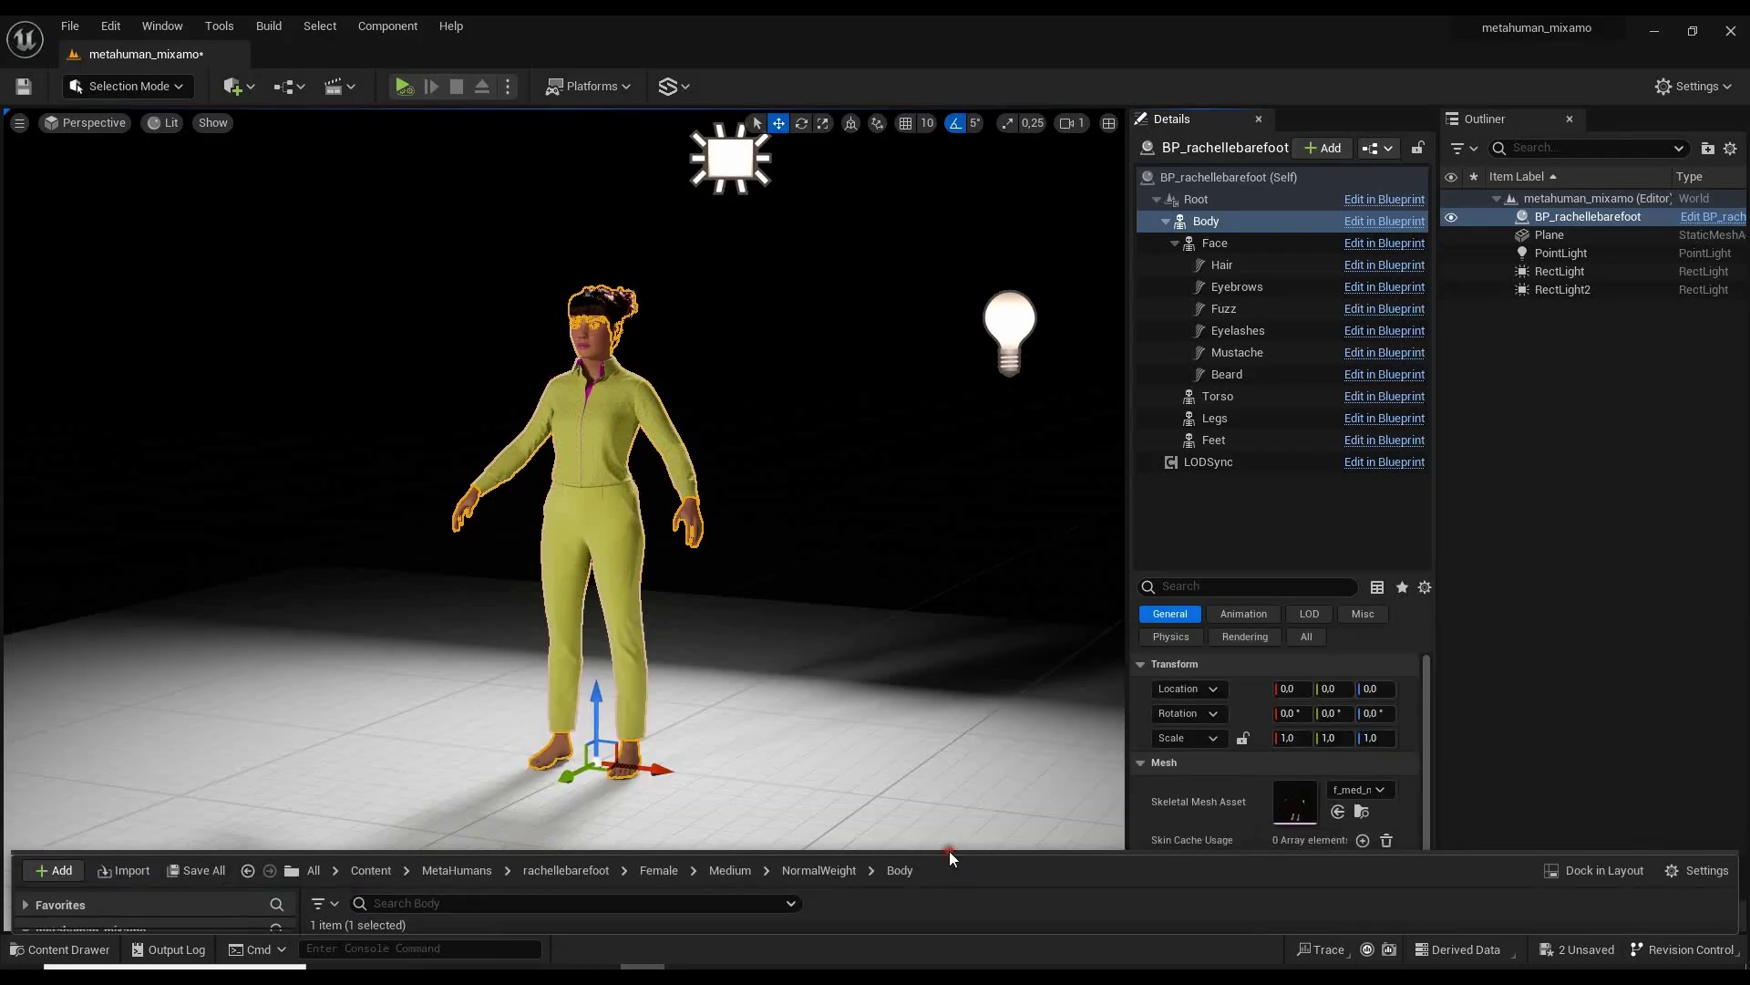
pyautogui.moveTo(824, 535); pyautogui.dragTo(884, 527, button='right')
pyautogui.click(905, 308)
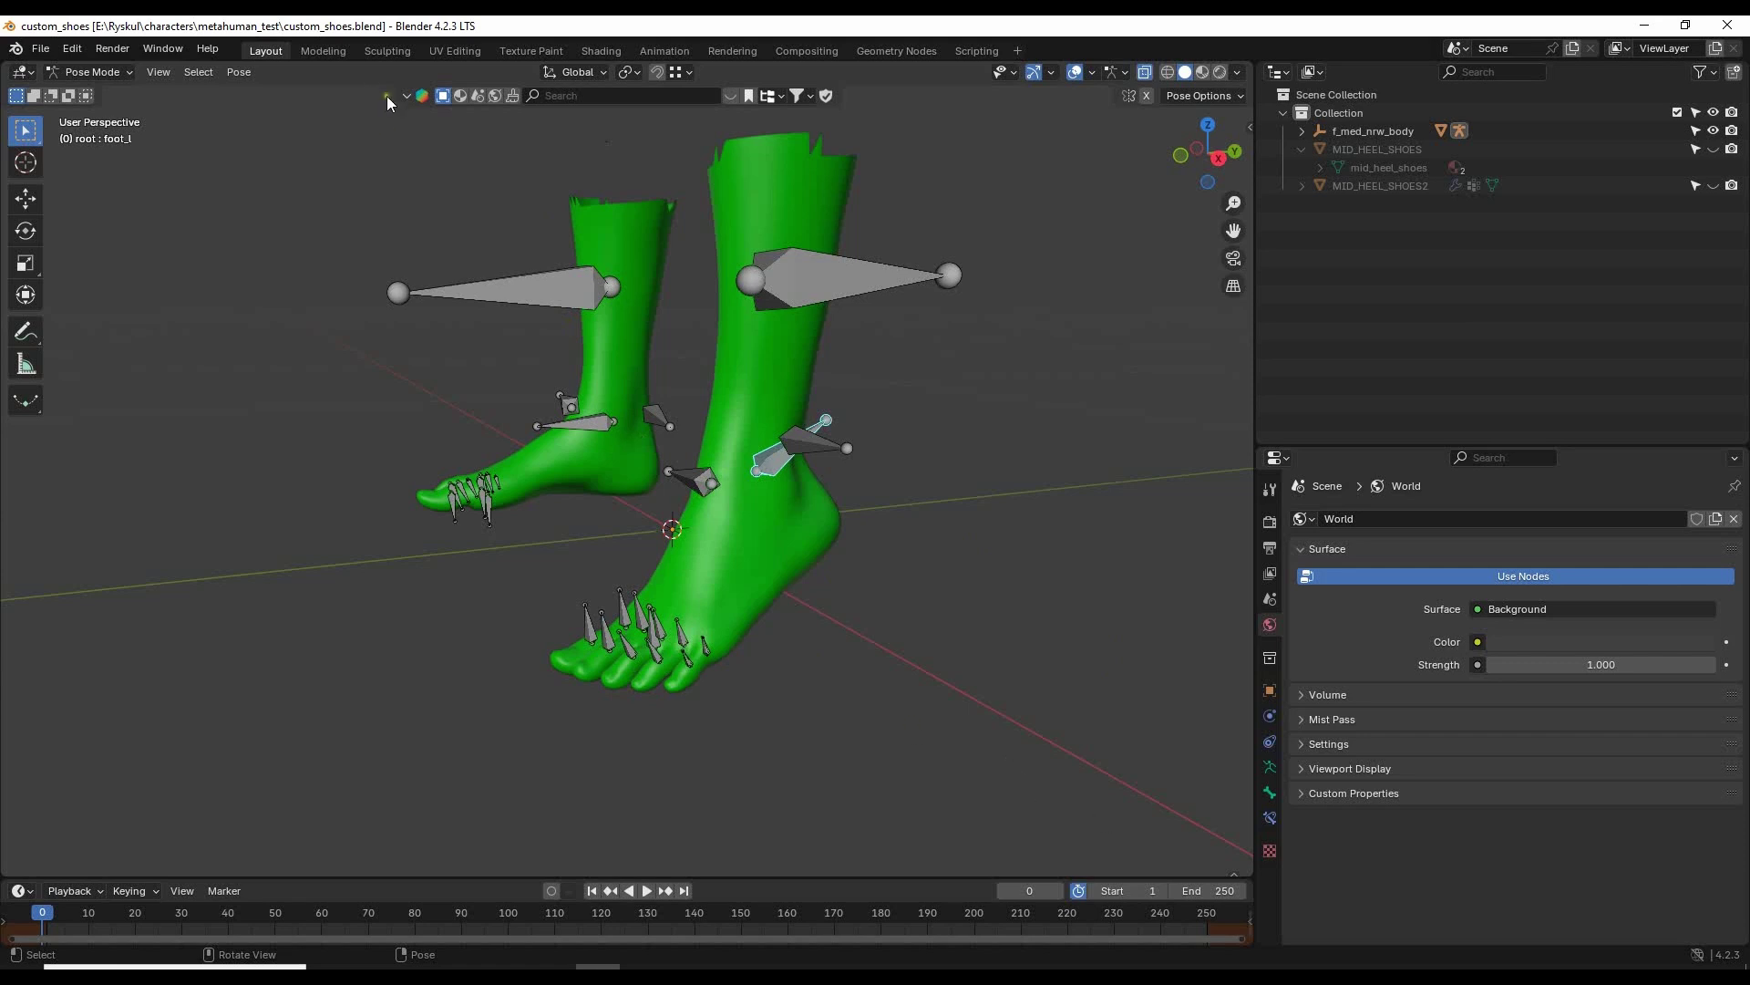
# Add all left toe bones to the foot_l selection and clear the pose transforms of the selected bones.
pyautogui.click(248, 71)
pyautogui.scroll(3, 704, 621)
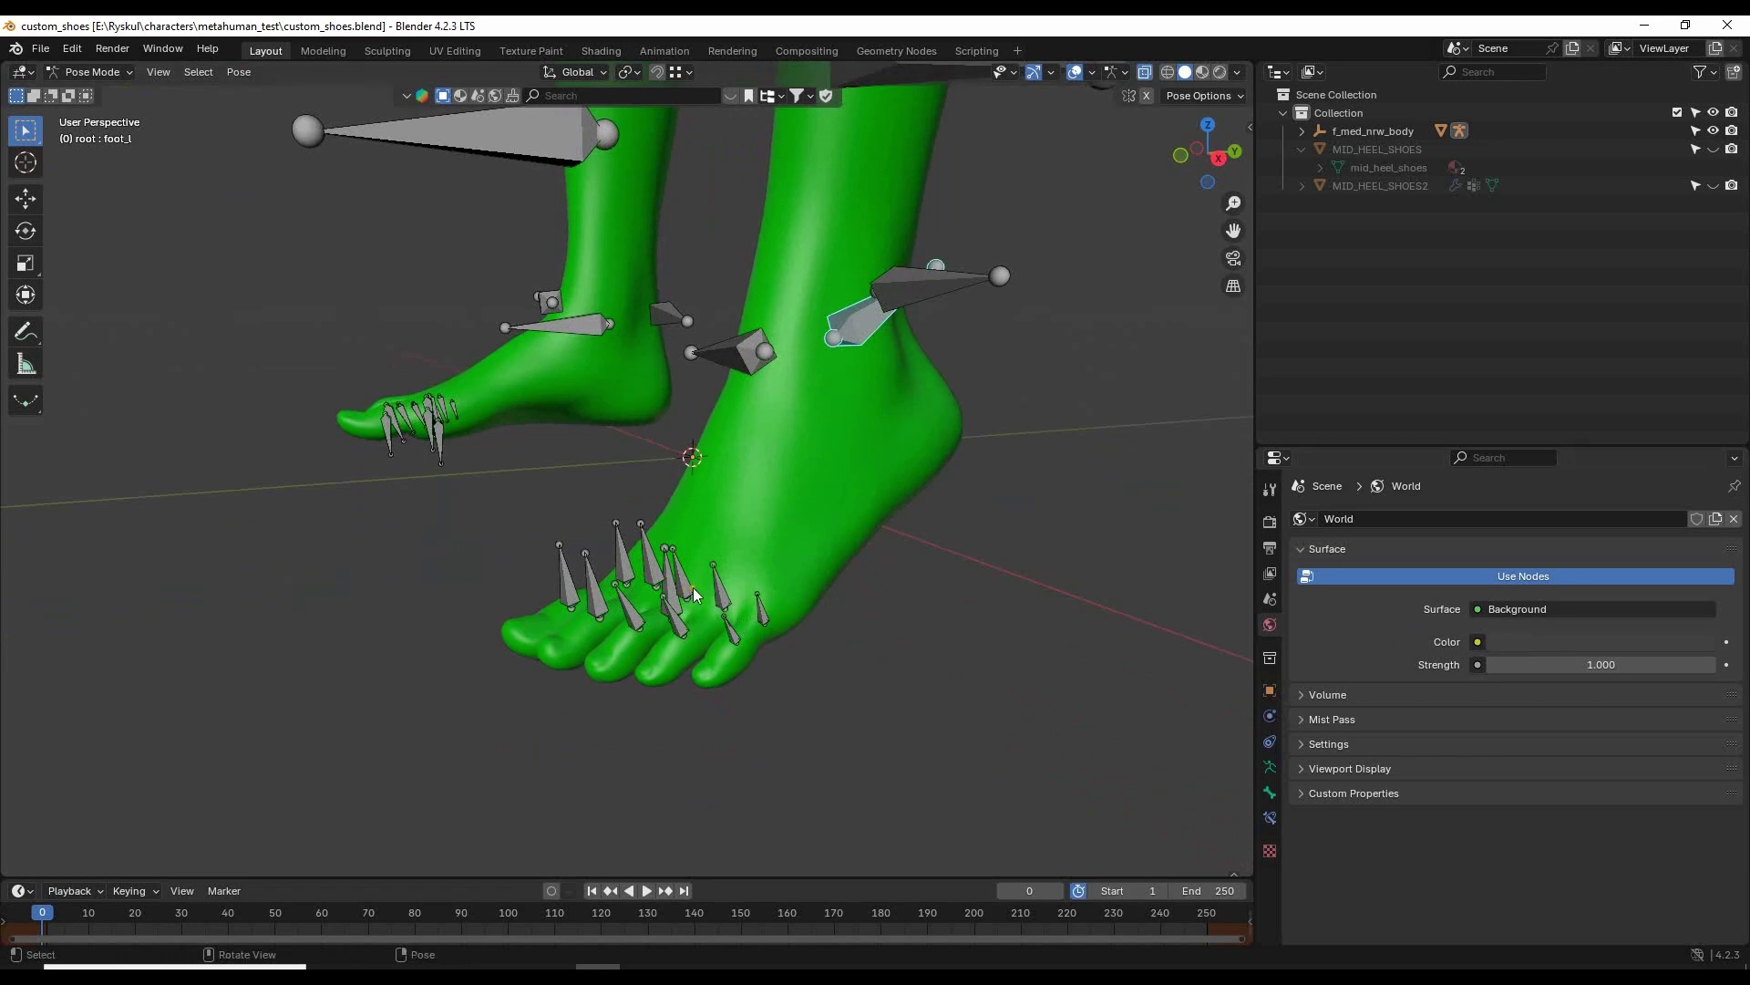
pyautogui.keyDown('shift'); pyautogui.click(763, 607); pyautogui.keyUp('shift')
pyautogui.keyDown('shift'); pyautogui.click(718, 589); pyautogui.keyUp('shift')
pyautogui.keyDown('shift'); pyautogui.click(681, 584); pyautogui.keyUp('shift')
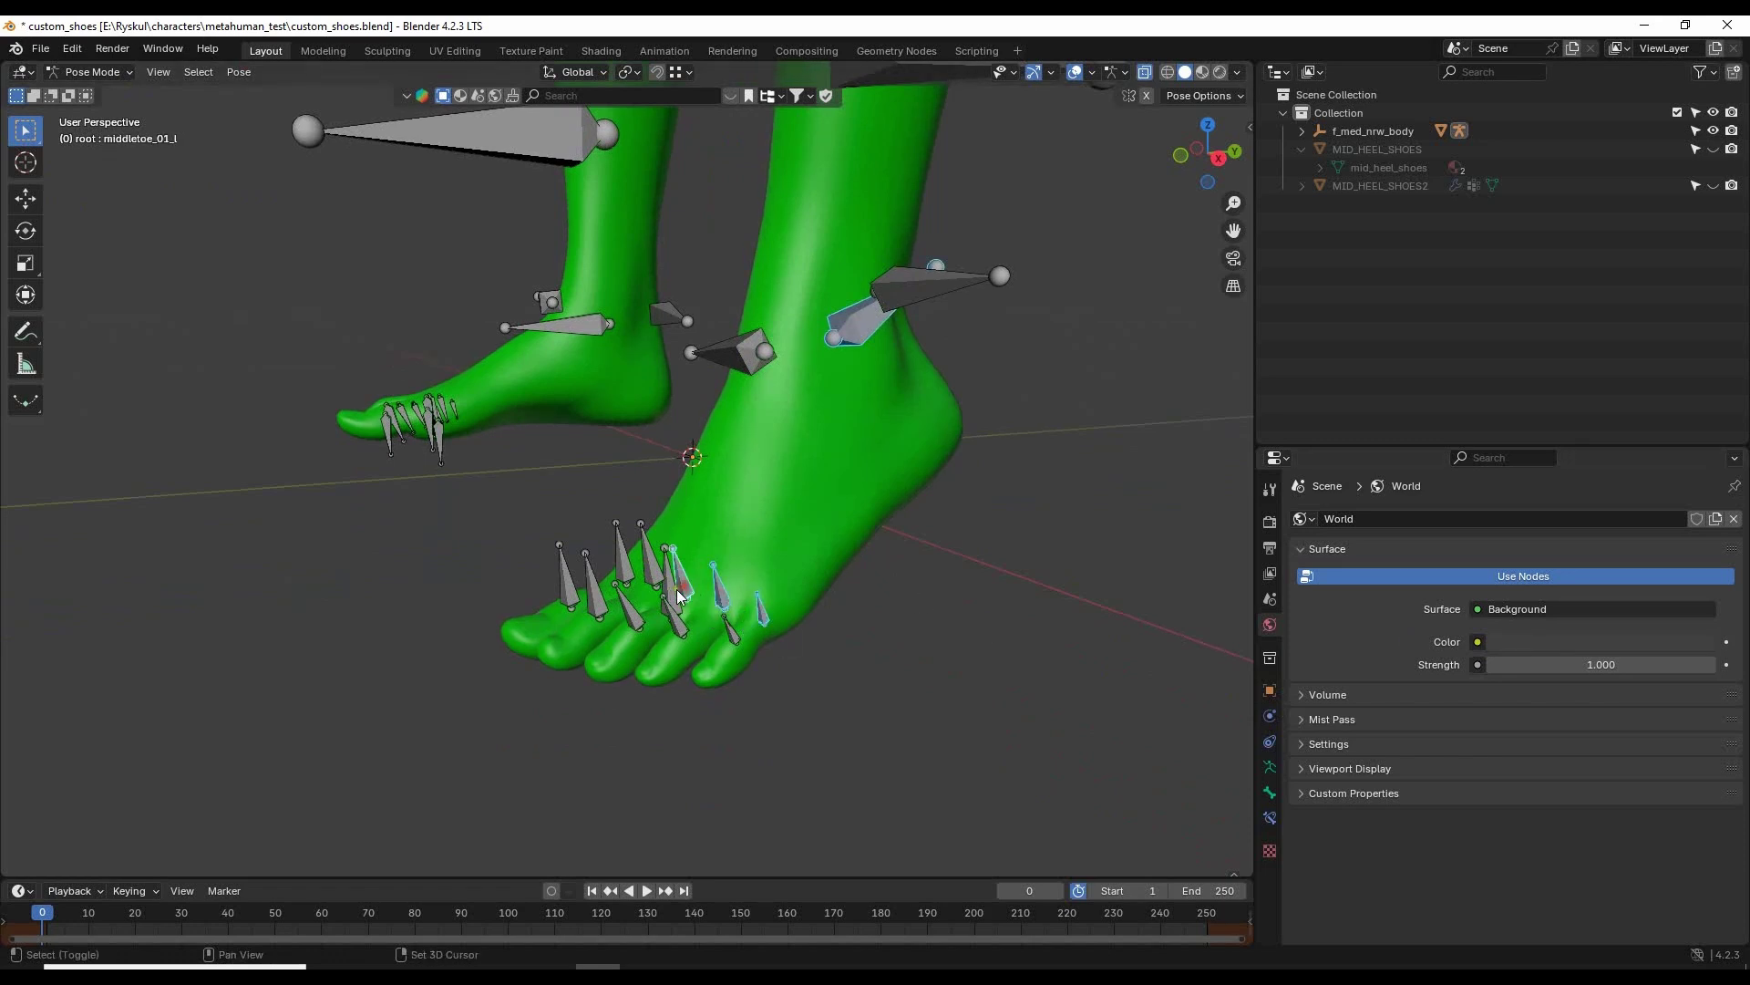
pyautogui.keyDown('shift'); pyautogui.click(669, 570); pyautogui.keyUp('shift')
pyautogui.keyDown('shift'); pyautogui.click(649, 558); pyautogui.keyUp('shift')
pyautogui.keyDown('shift'); pyautogui.click(623, 558); pyautogui.keyUp('shift')
pyautogui.keyDown('shift'); pyautogui.click(568, 580); pyautogui.keyUp('shift')
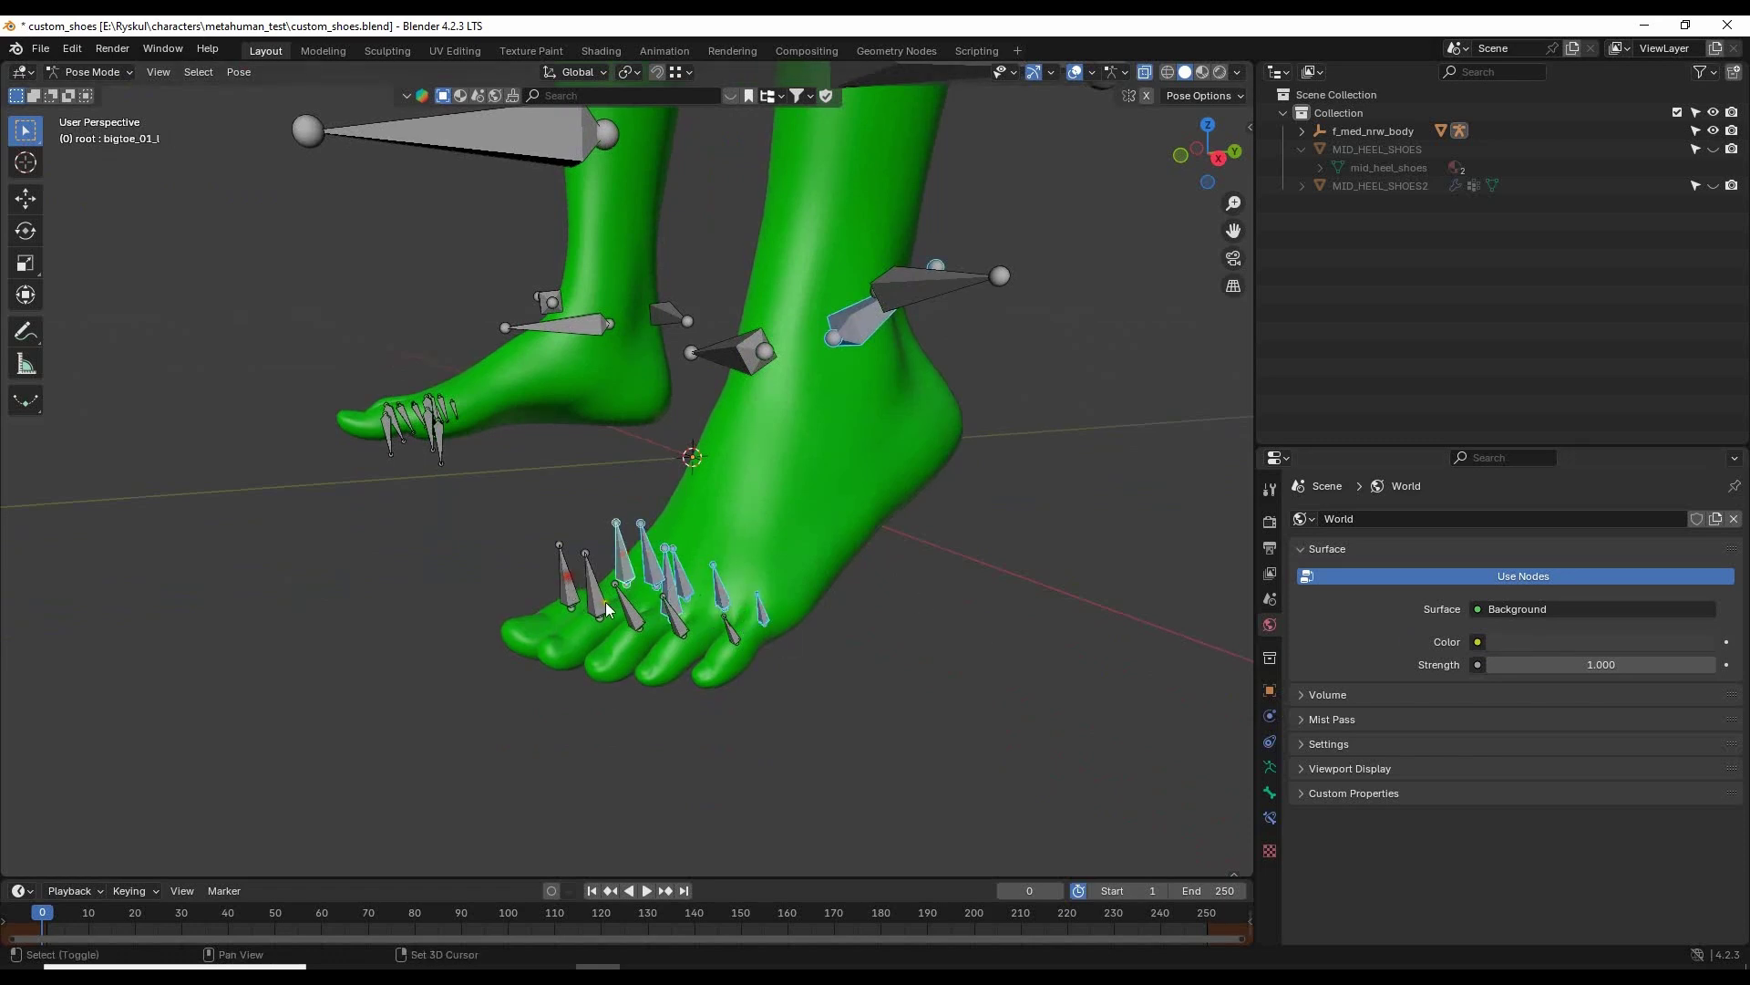
pyautogui.keyDown('shift'); pyautogui.click(566, 576); pyautogui.keyUp('shift')
pyautogui.keyDown('shift'); pyautogui.click(593, 588); pyautogui.keyUp('shift')
pyautogui.keyDown('shift'); pyautogui.click(633, 609); pyautogui.keyUp('shift')
pyautogui.keyDown('shift'); pyautogui.click(674, 618); pyautogui.keyUp('shift')
pyautogui.keyDown('shift'); pyautogui.click(733, 631); pyautogui.keyUp('shift')
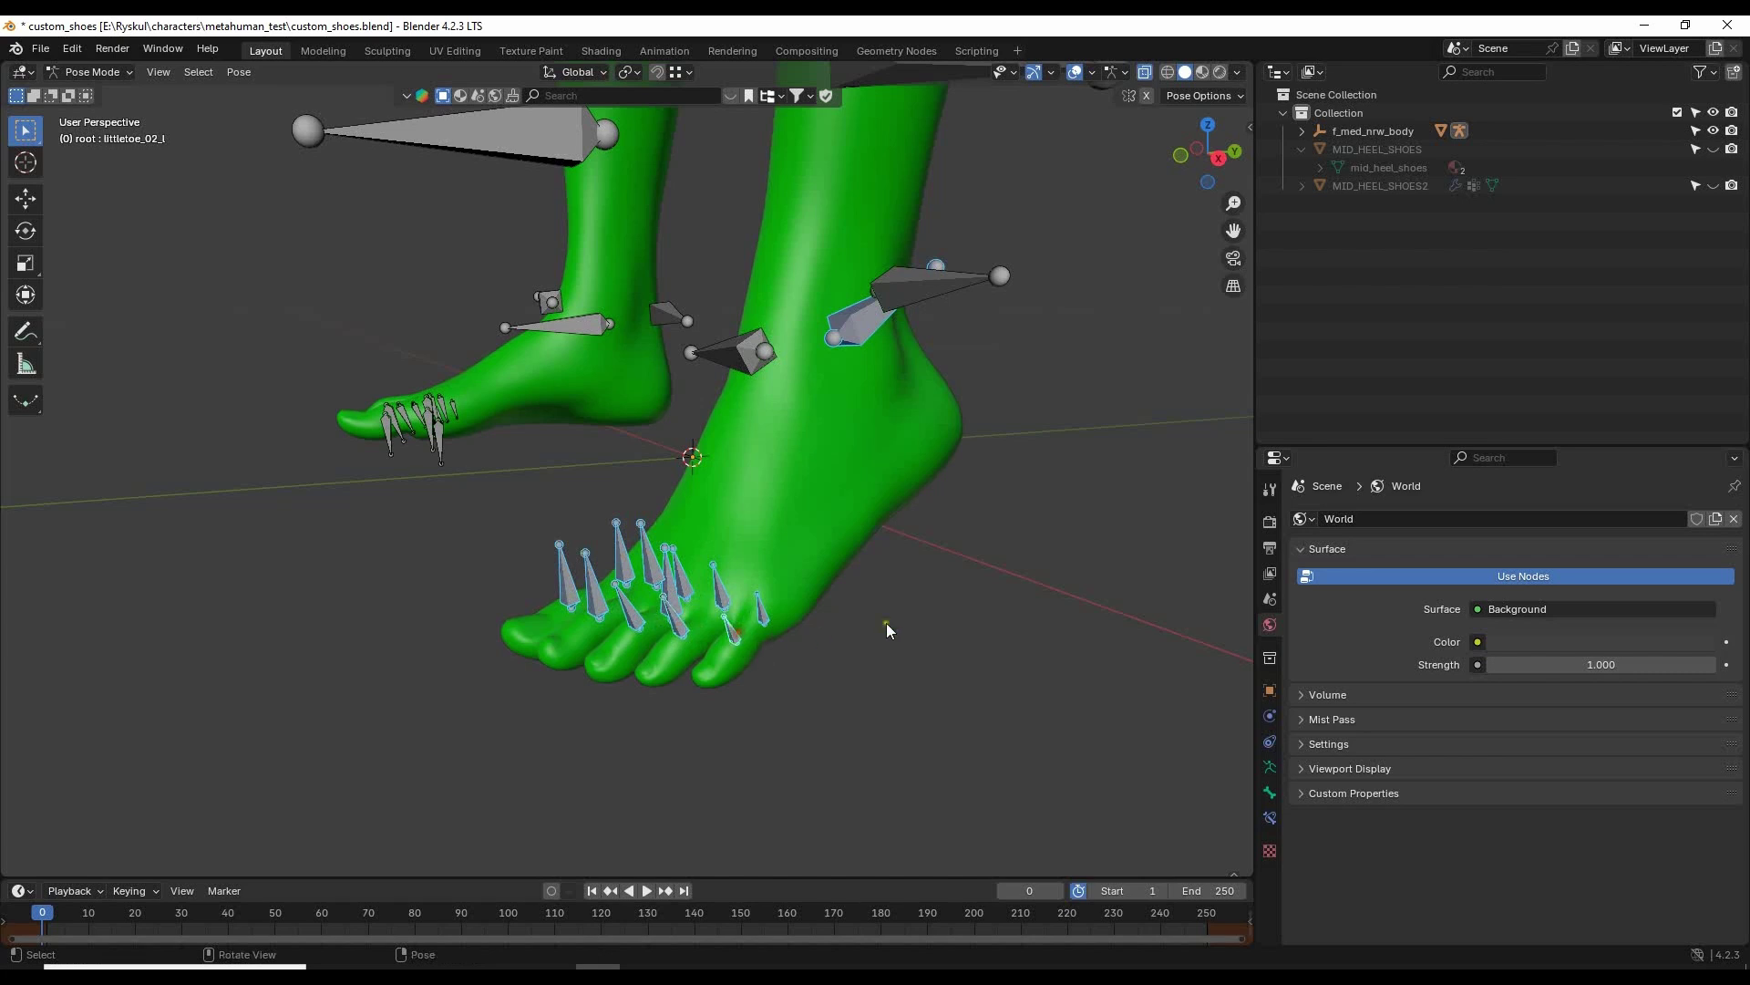
pyautogui.moveTo(886, 622); pyautogui.dragTo(860, 594, button='middle')
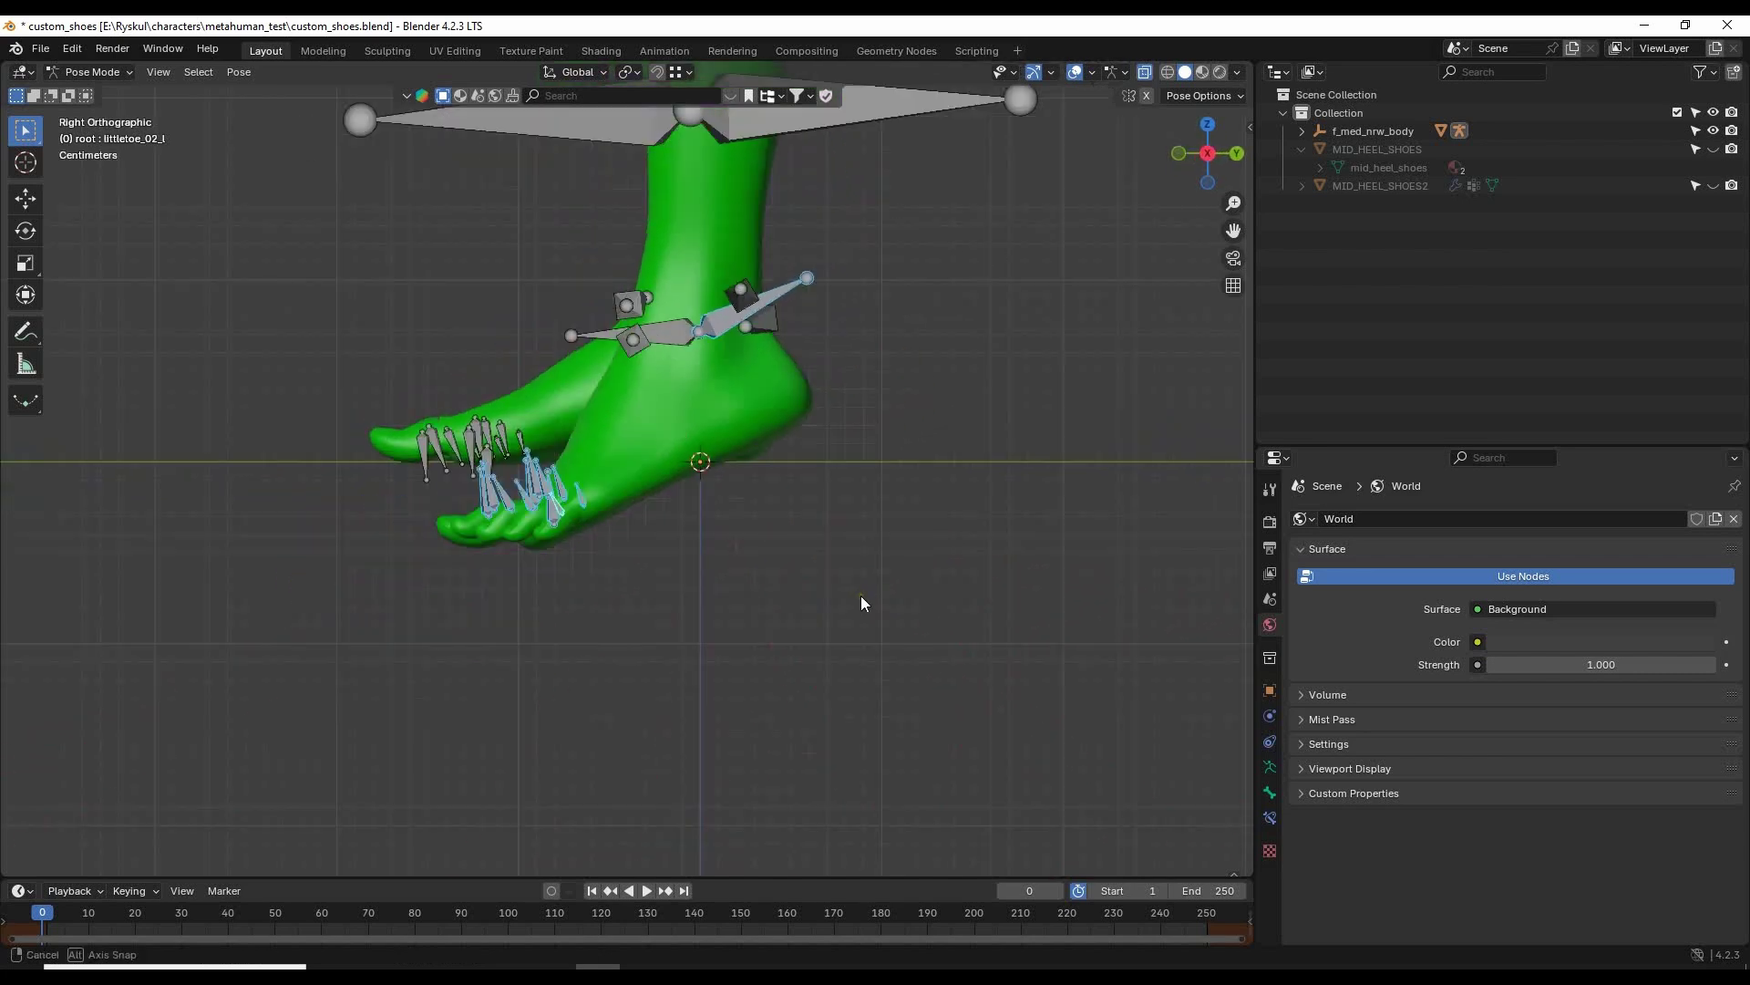
pyautogui.keyDown('shift'); pyautogui.moveTo(797, 502); pyautogui.dragTo(877, 583, button='middle'); pyautogui.keyUp('shift')
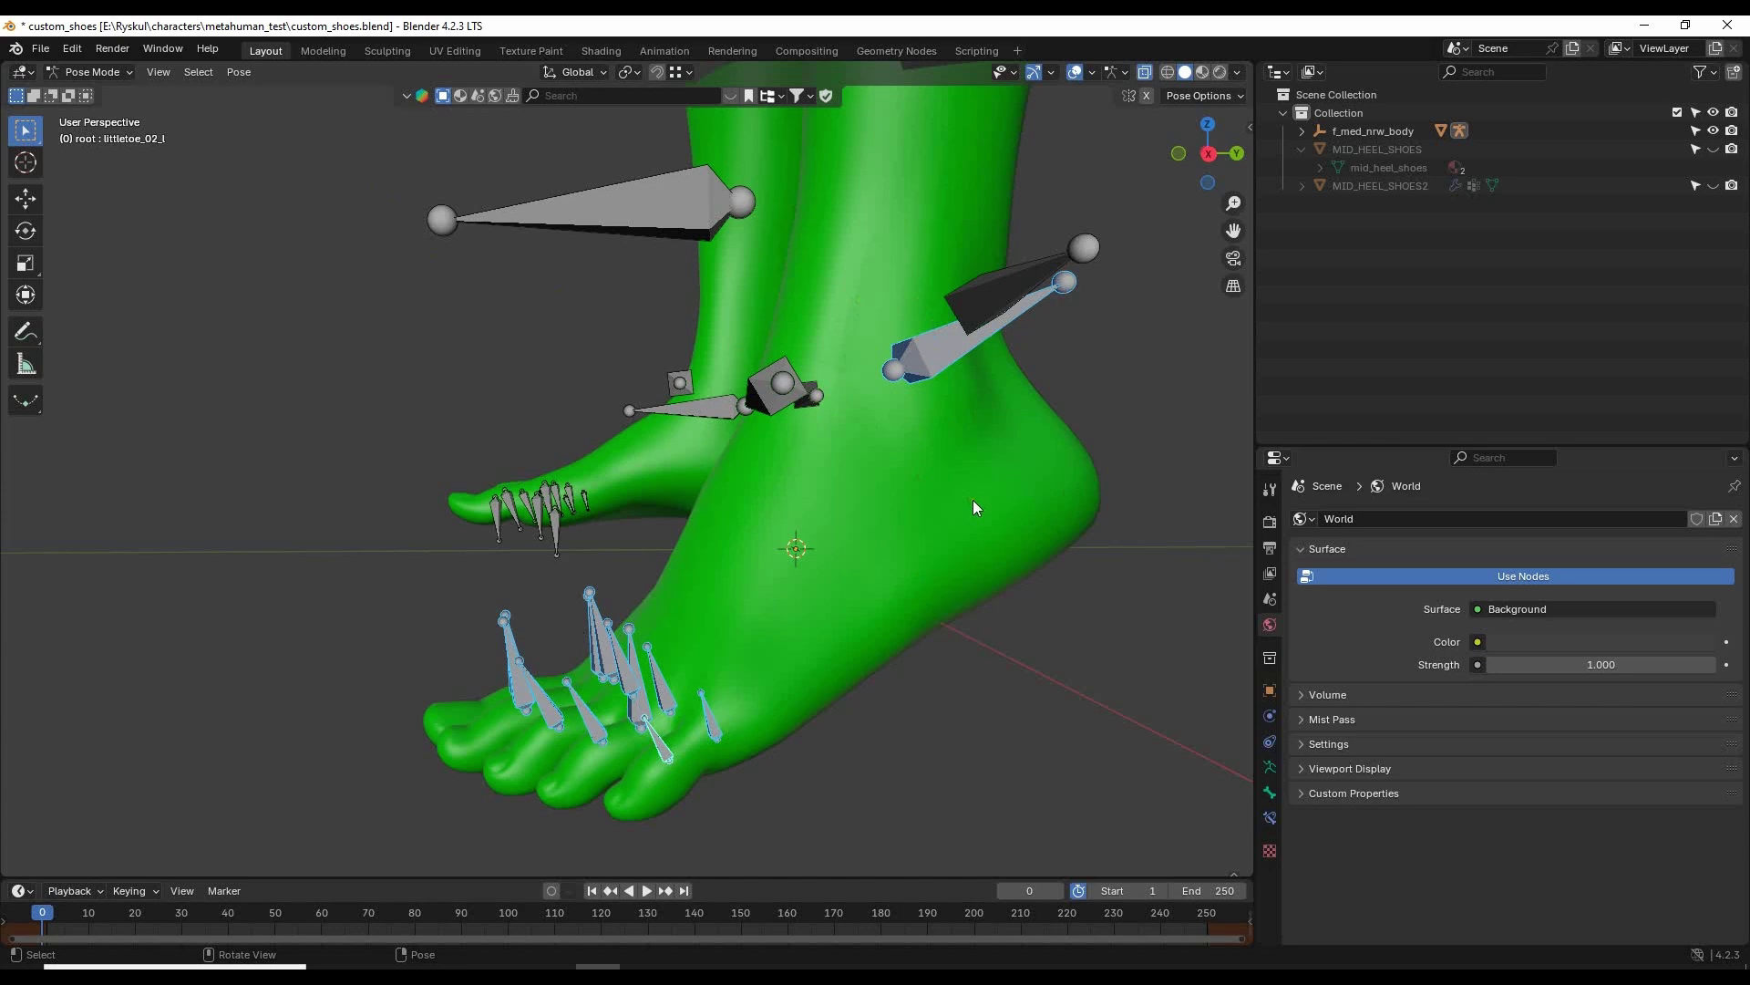
pyautogui.click(239, 72)
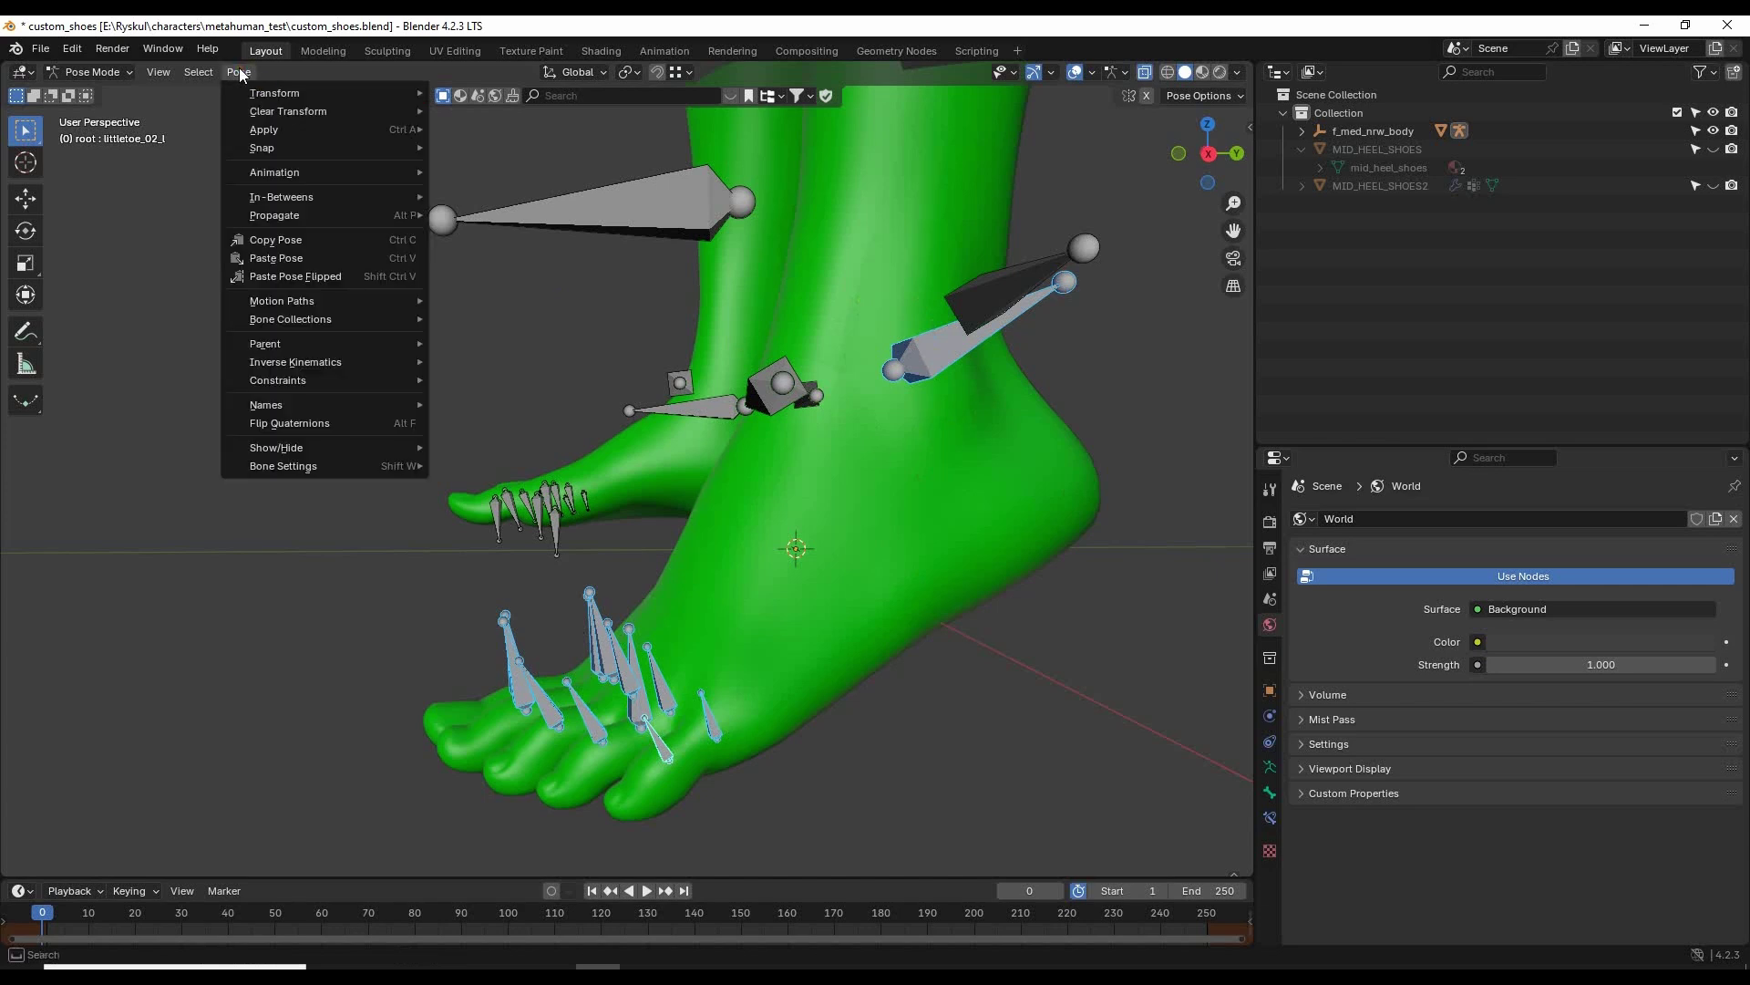
pyautogui.moveTo(253, 97)
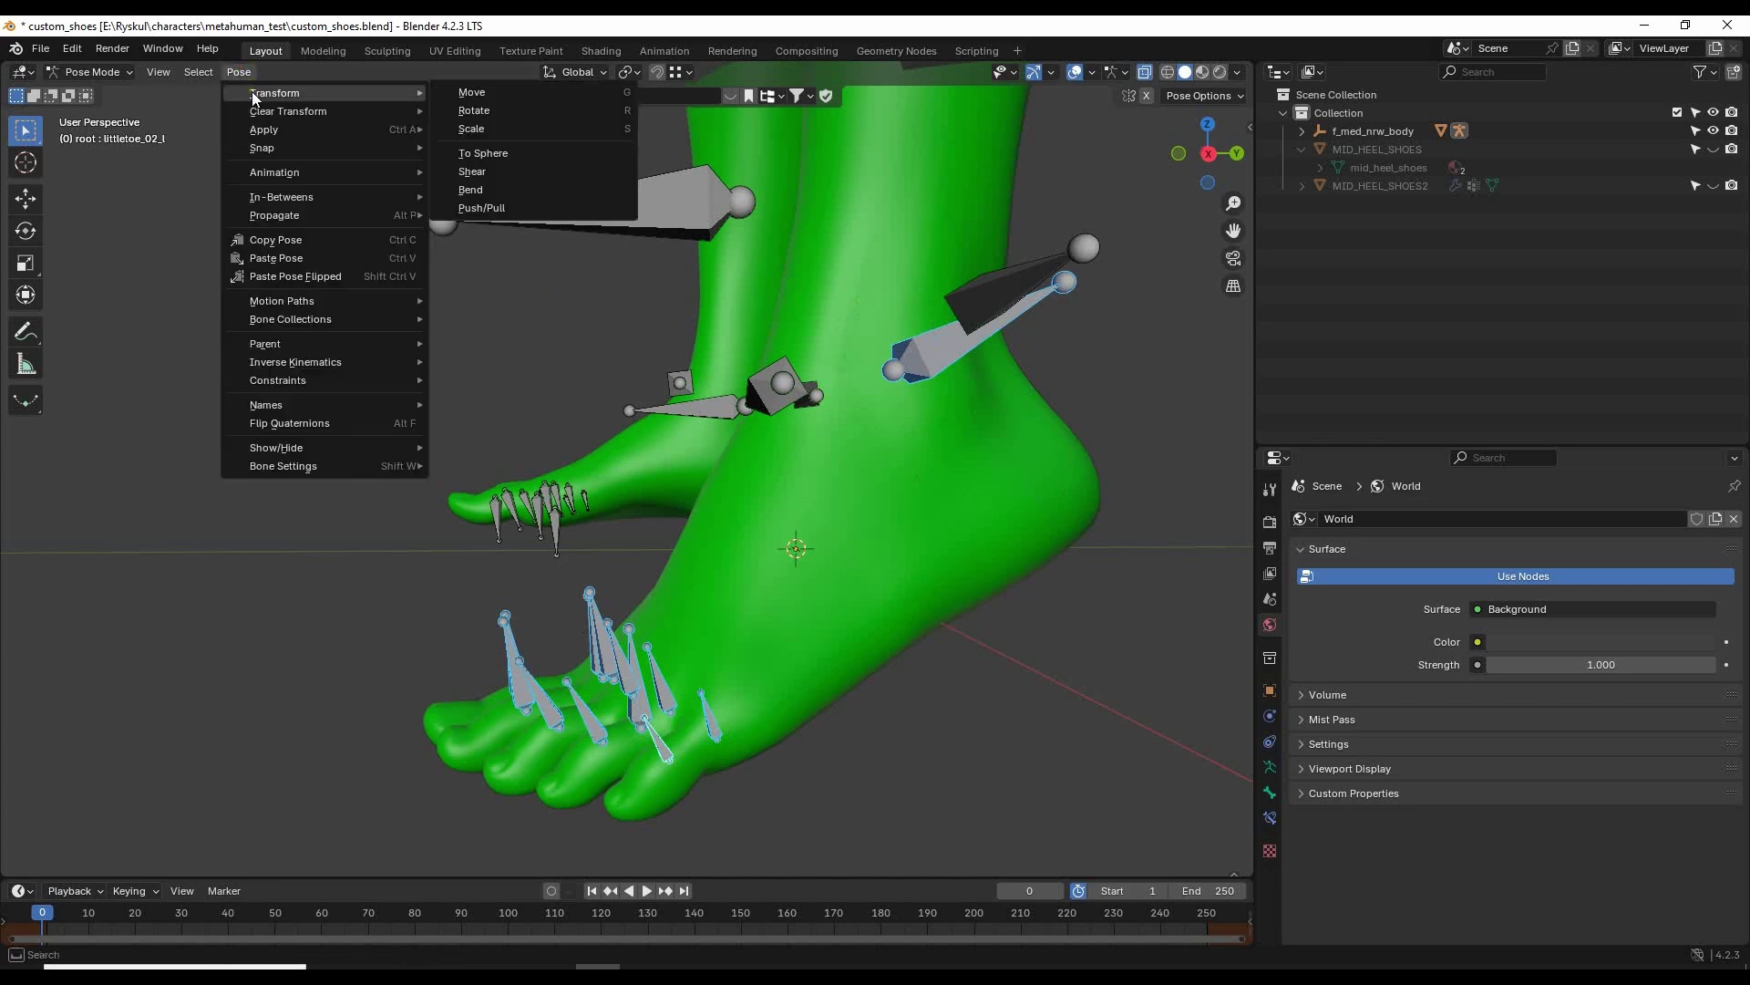
pyautogui.click(493, 111)
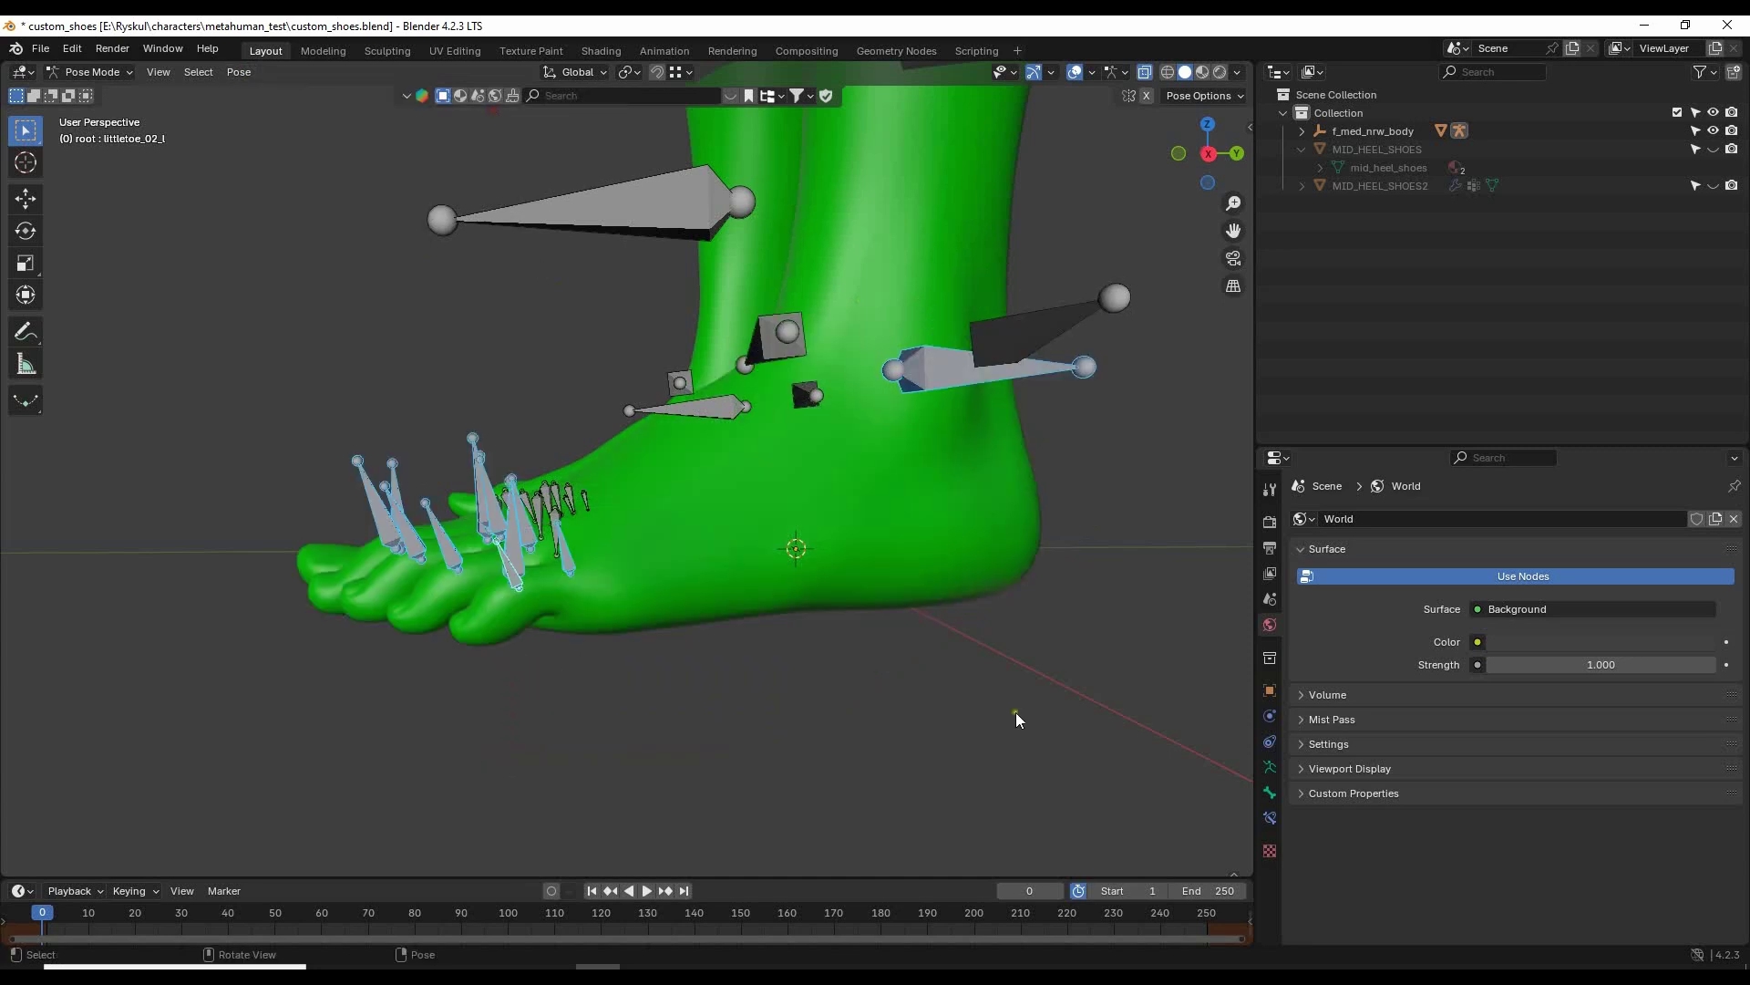
pyautogui.moveTo(1018, 719); pyautogui.dragTo(983, 598, button='middle')
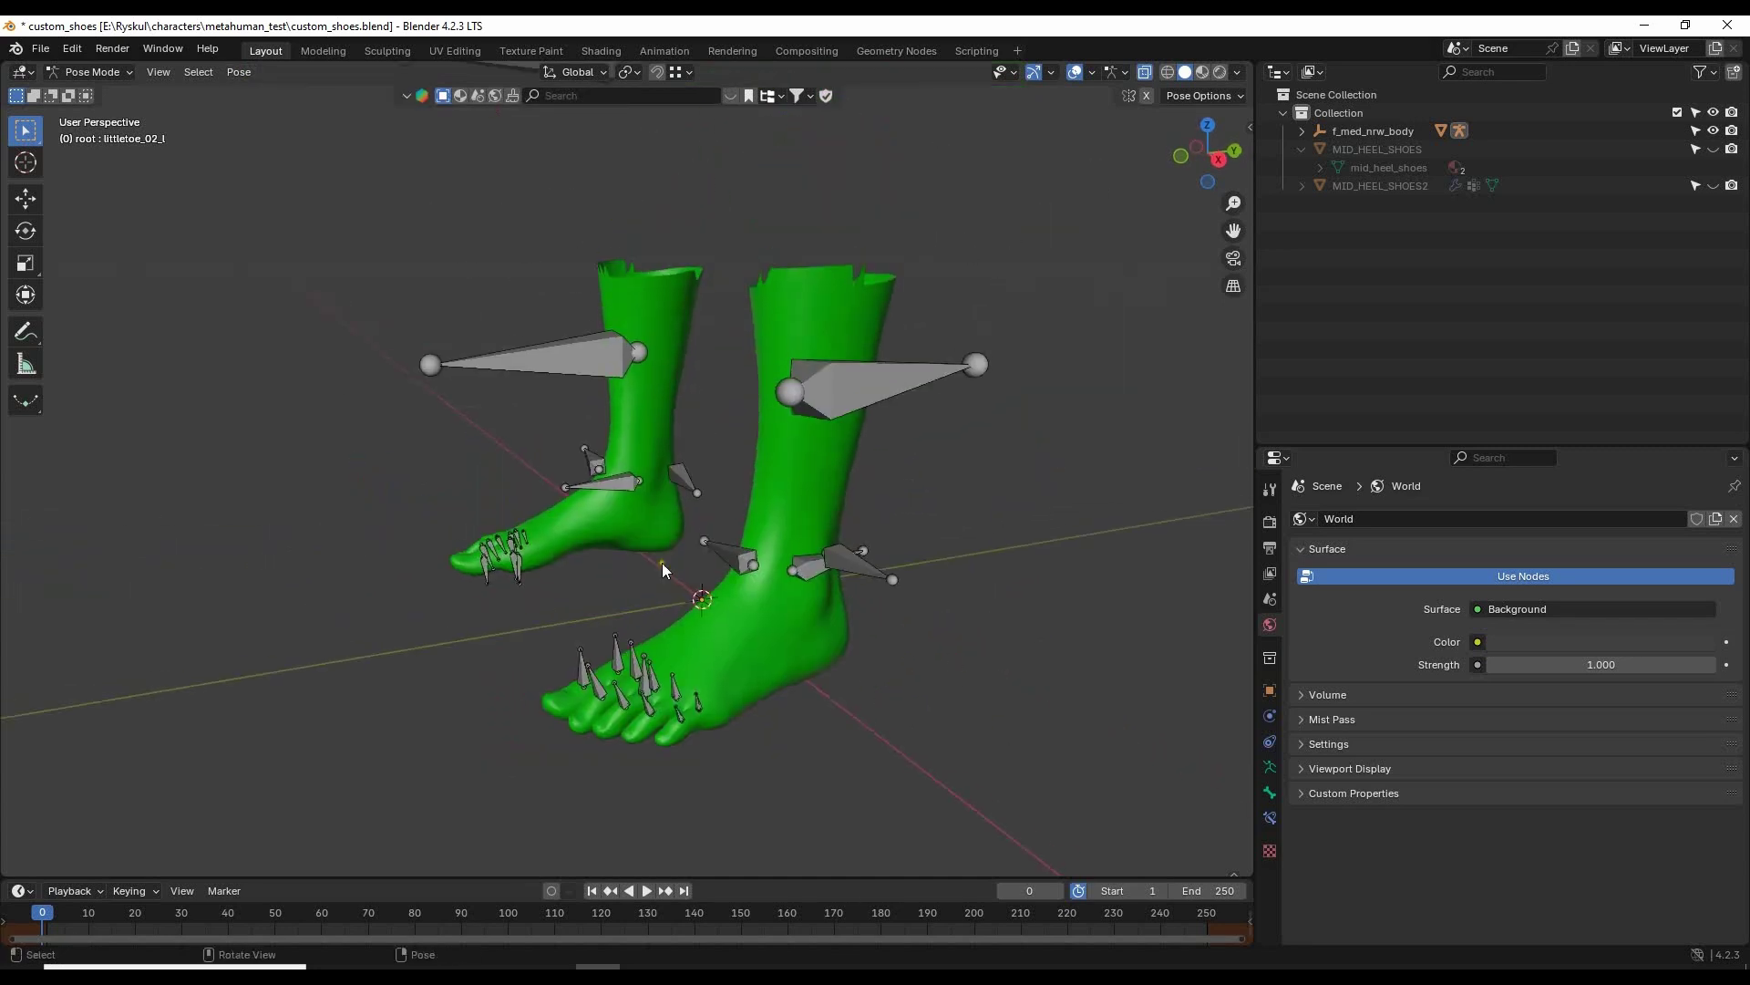
# Switch to Object Mode, unhide MID_HEEL_SHOES and select it.
pyautogui.click(94, 72)
pyautogui.click(96, 91)
pyautogui.moveTo(846, 594); pyautogui.dragTo(974, 449, button='middle')
pyautogui.click(1714, 149)
pyautogui.scroll(2, 925, 617)
pyautogui.click(828, 545)
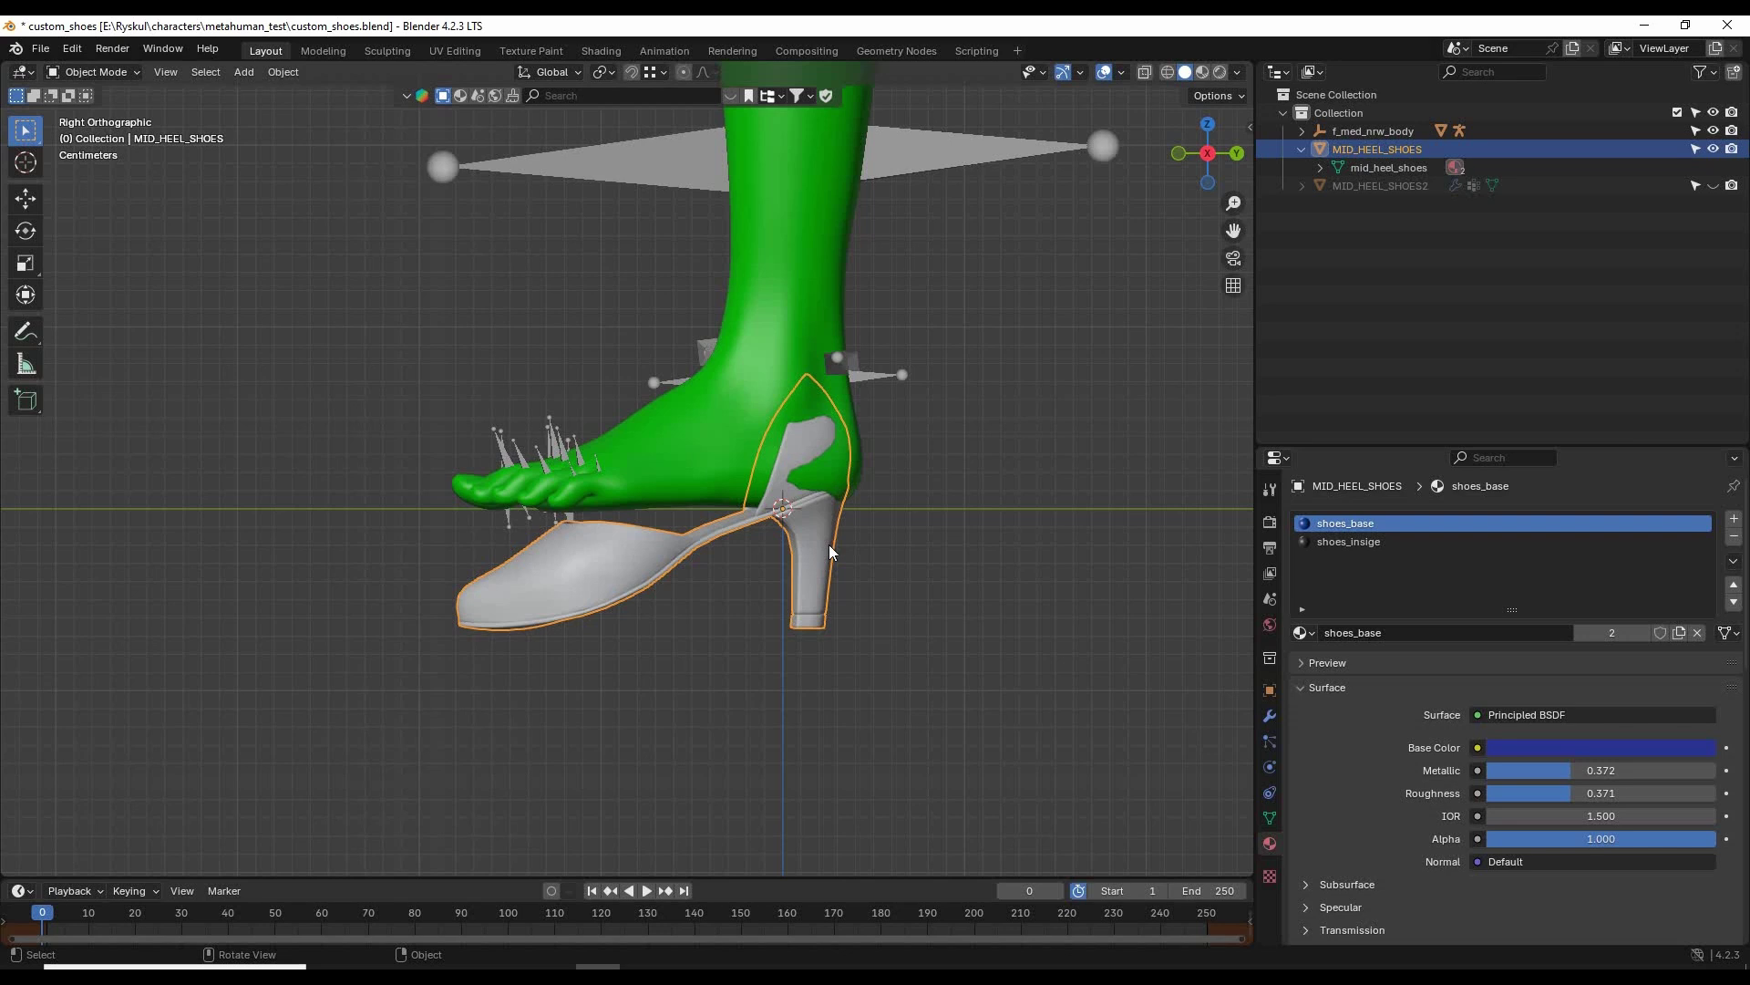
pyautogui.moveTo(829, 544); pyautogui.dragTo(877, 611, button='middle')
pyautogui.scroll(5, 877, 610)
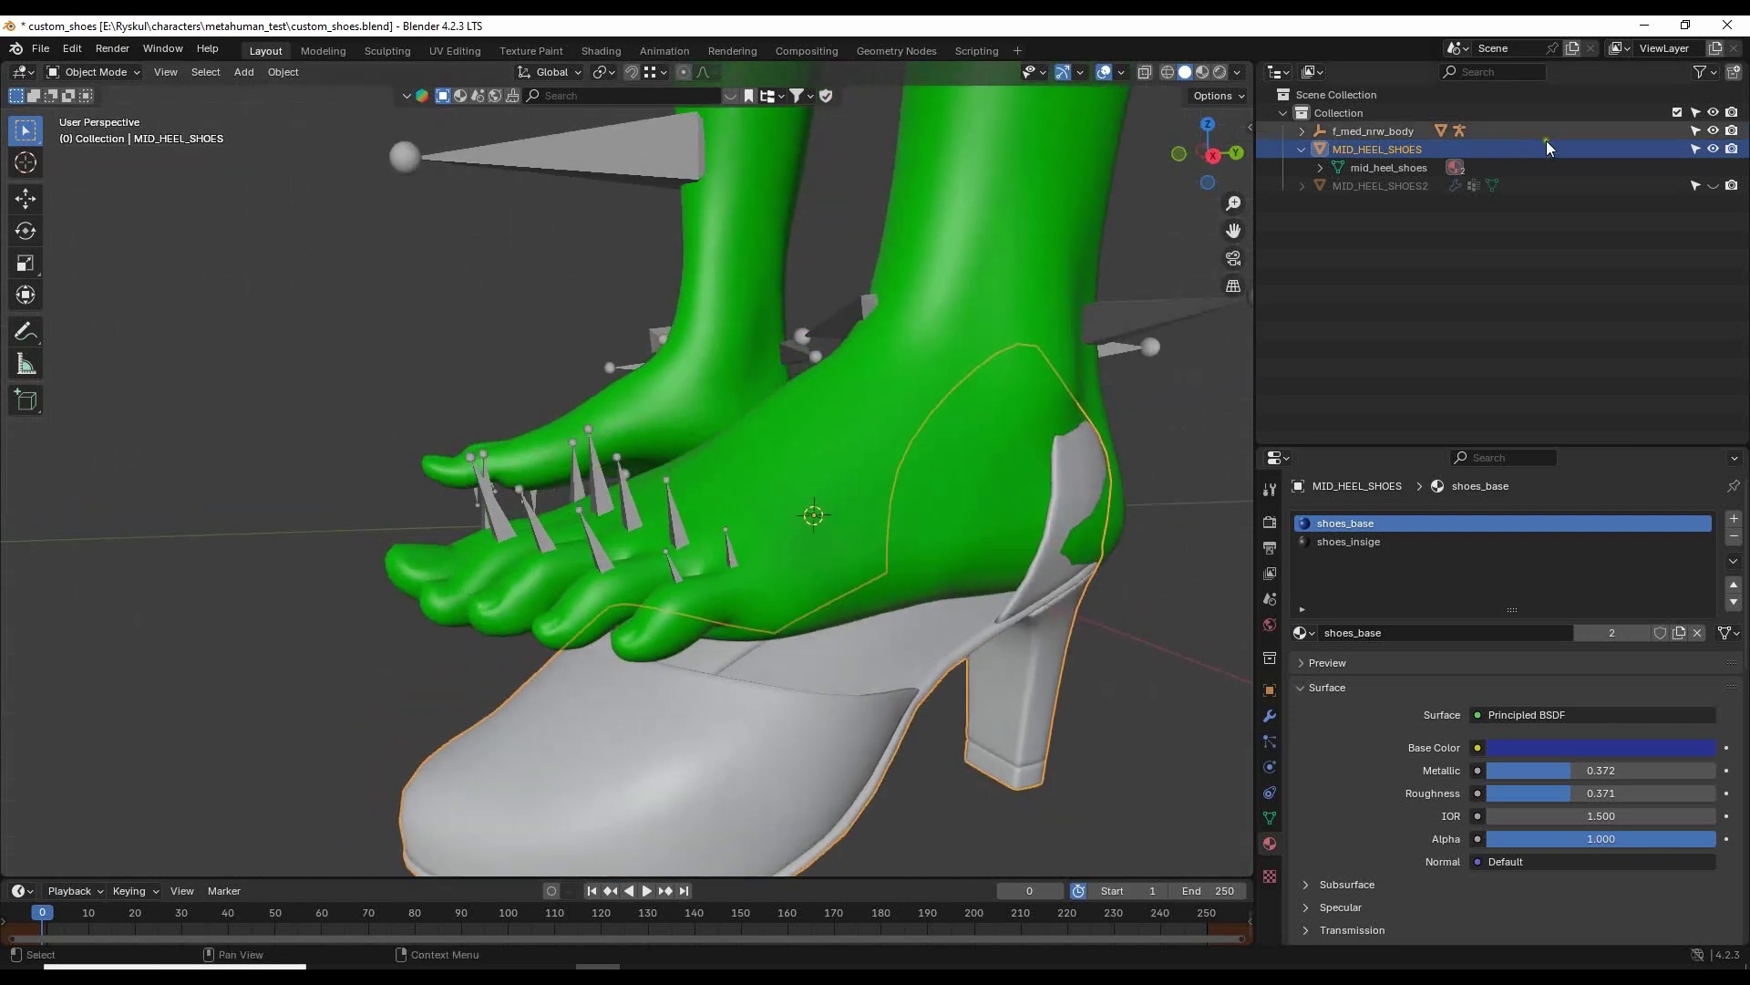
# Hide f_med_nrw_body, its root armature and the f_med_nrw_body.001 mesh, keeping MID_HEEL_SHOES selected.
pyautogui.click(1707, 130)
pyautogui.click(1303, 131)
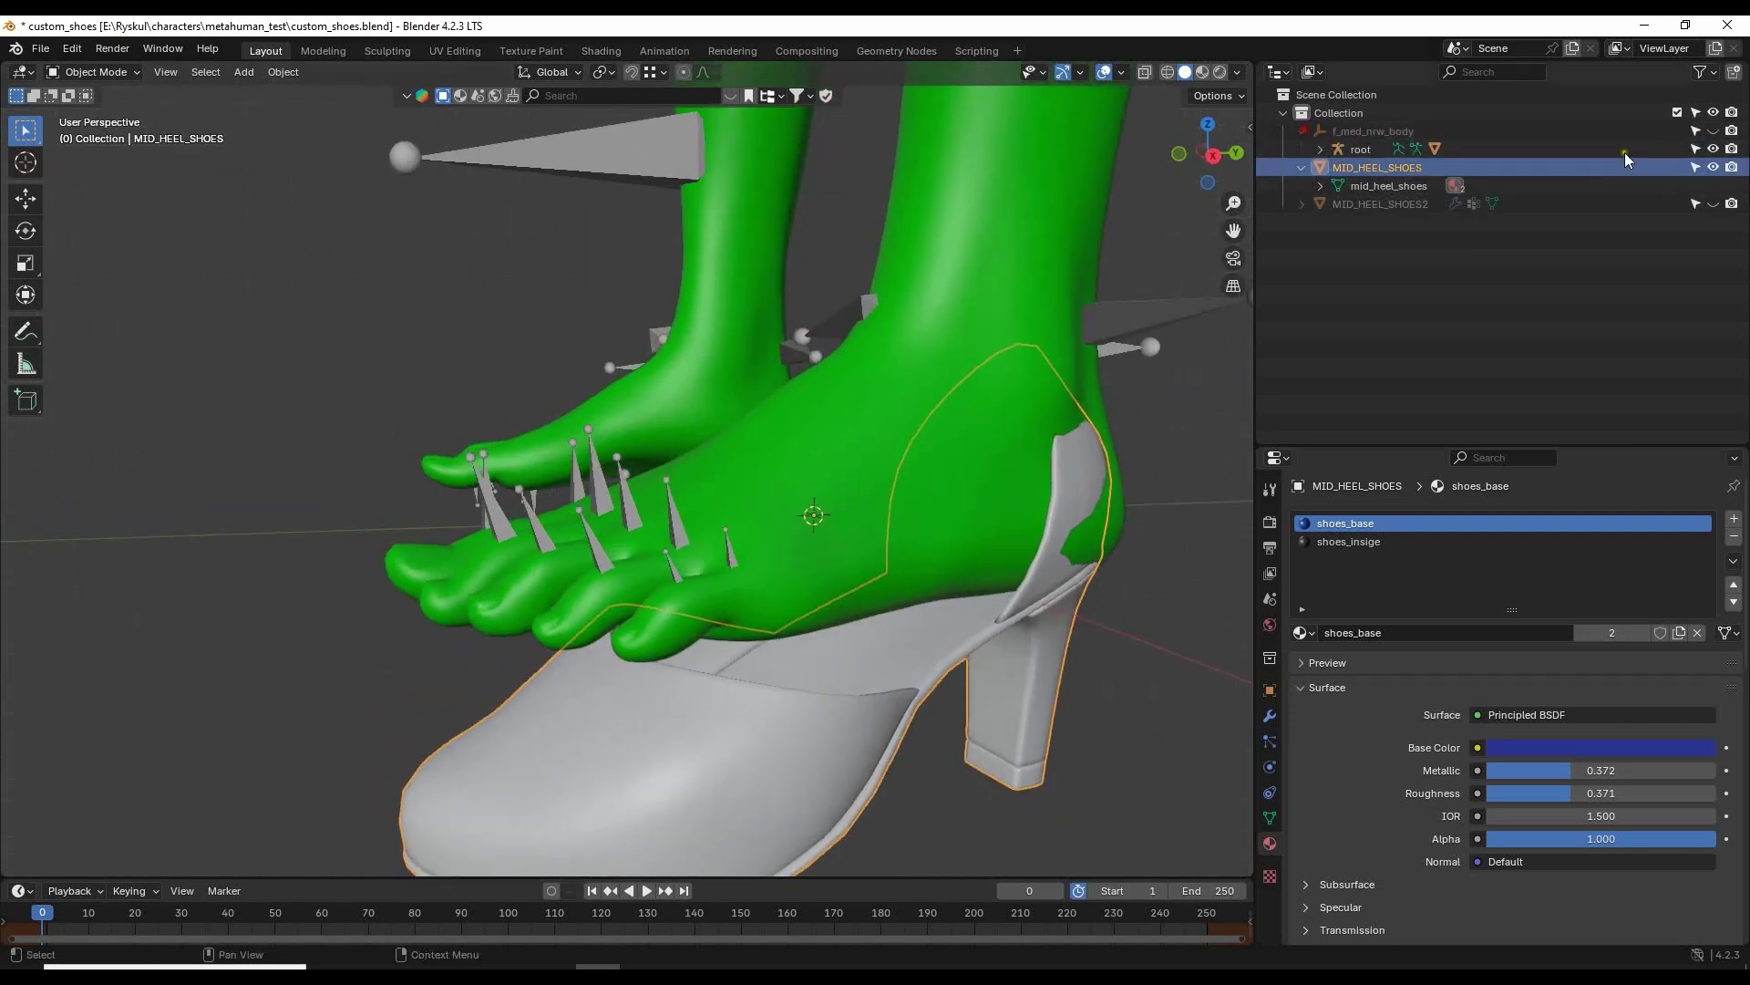
pyautogui.click(1713, 149)
pyautogui.scroll(-1, 688, 329)
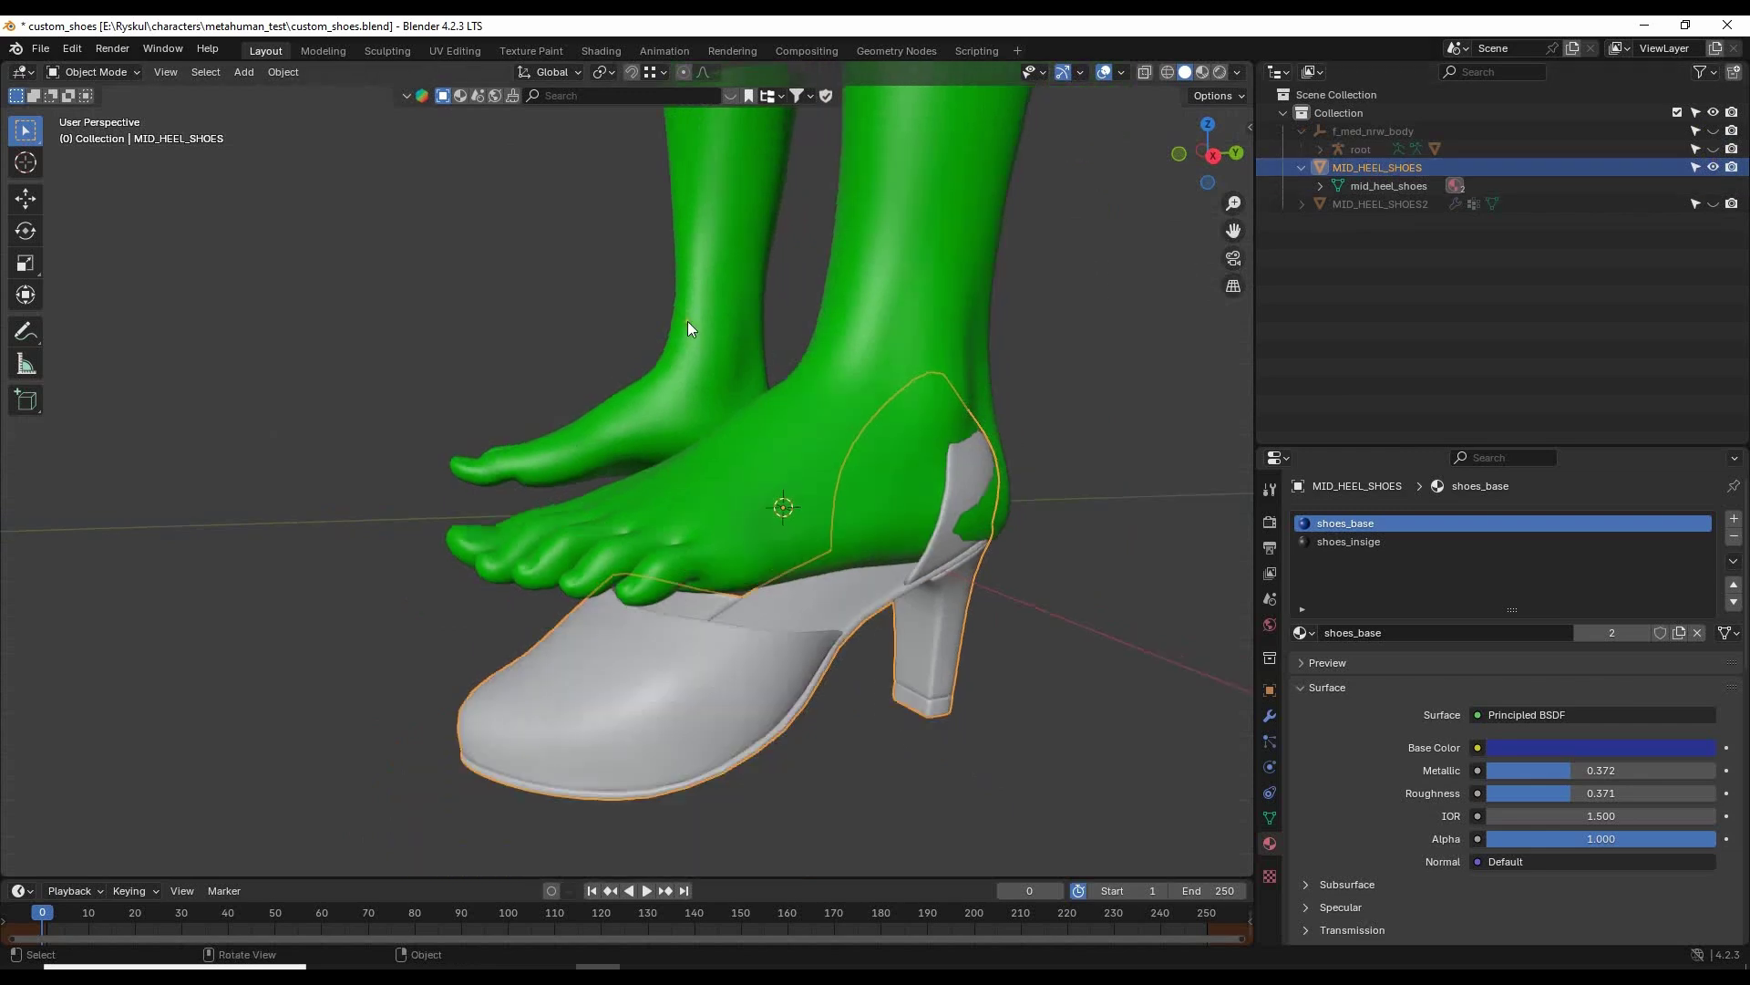
pyautogui.scroll(-1, 688, 328)
pyautogui.click(1320, 148)
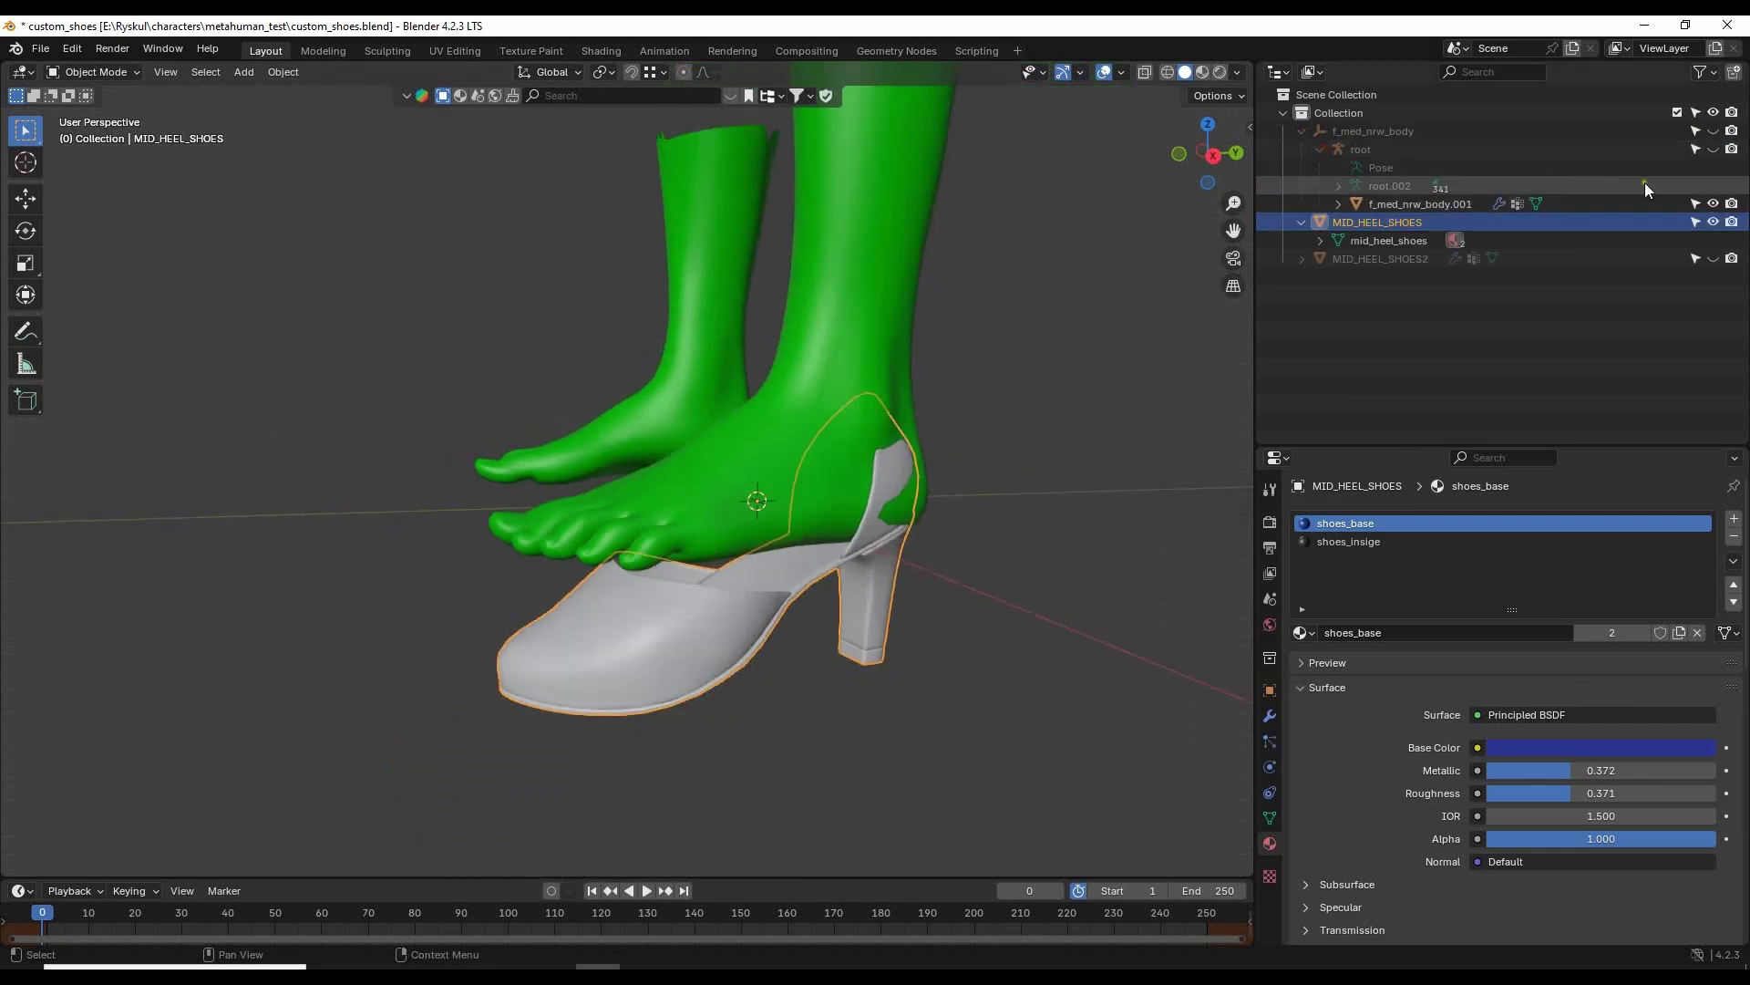
pyautogui.click(1713, 203)
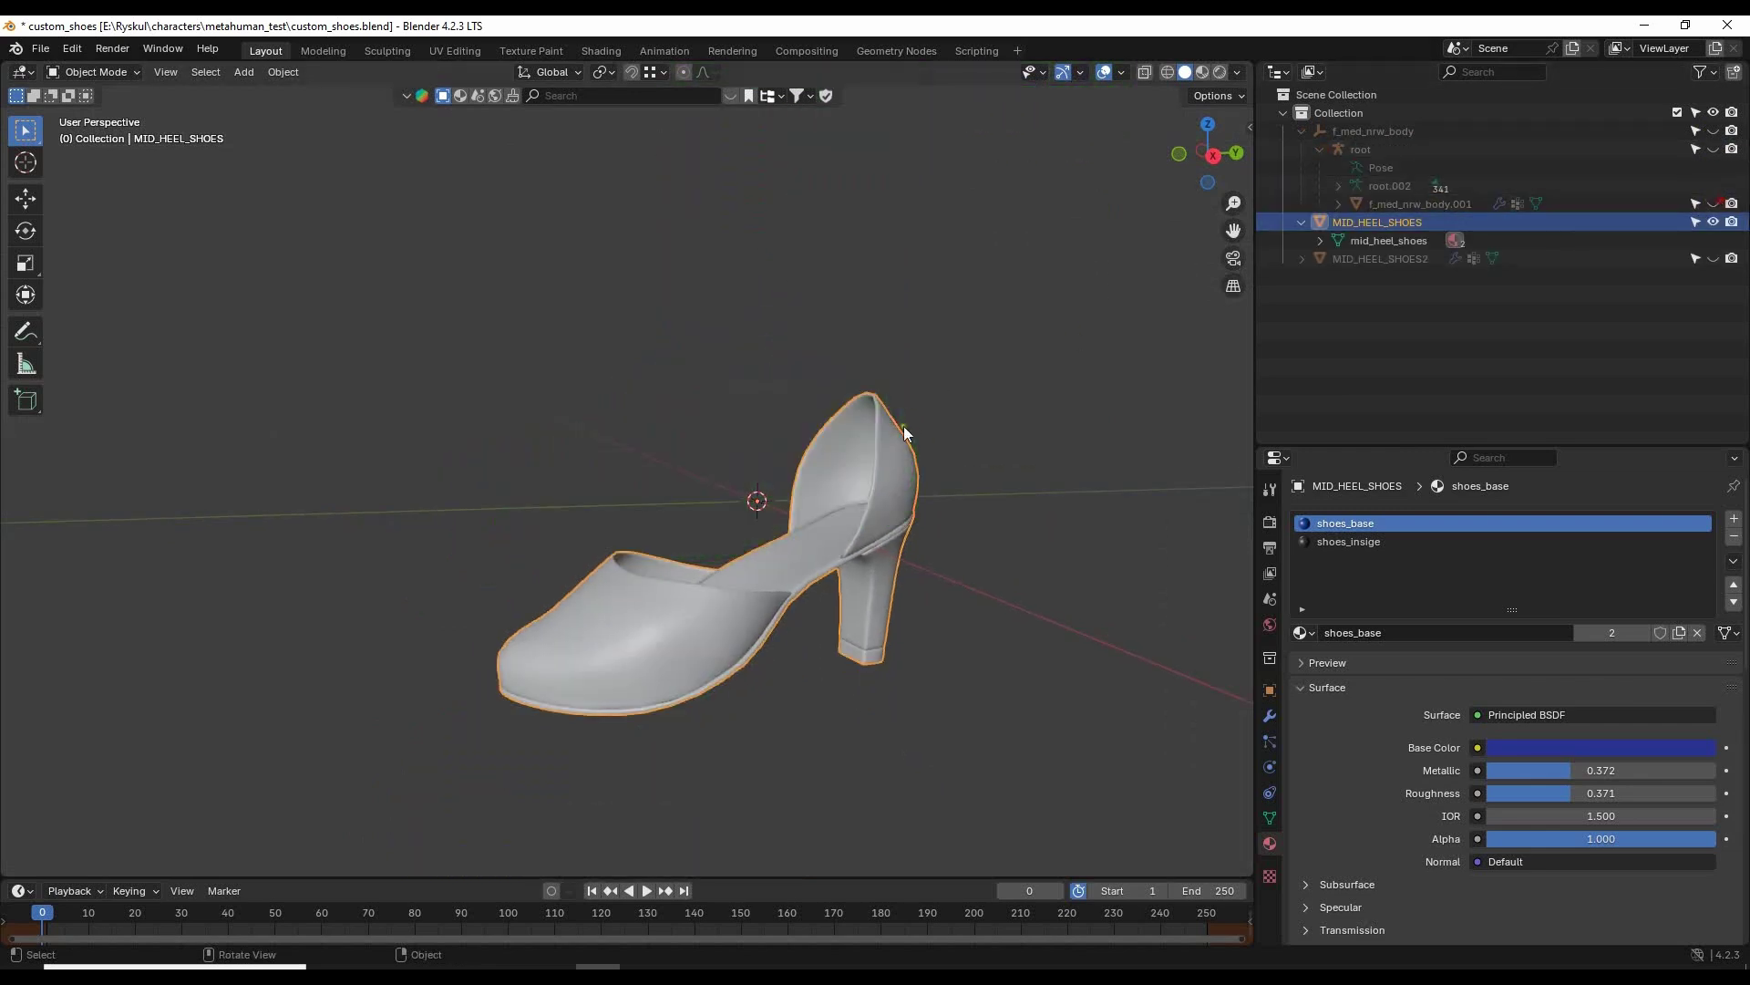
pyautogui.click(1045, 297)
pyautogui.click(802, 551)
pyautogui.moveTo(795, 554); pyautogui.dragTo(820, 566, button='middle')
pyautogui.keyDown('shift'); pyautogui.moveTo(977, 585); pyautogui.dragTo(917, 512, button='middle'); pyautogui.keyUp('shift')
pyautogui.scroll(3, 917, 511)
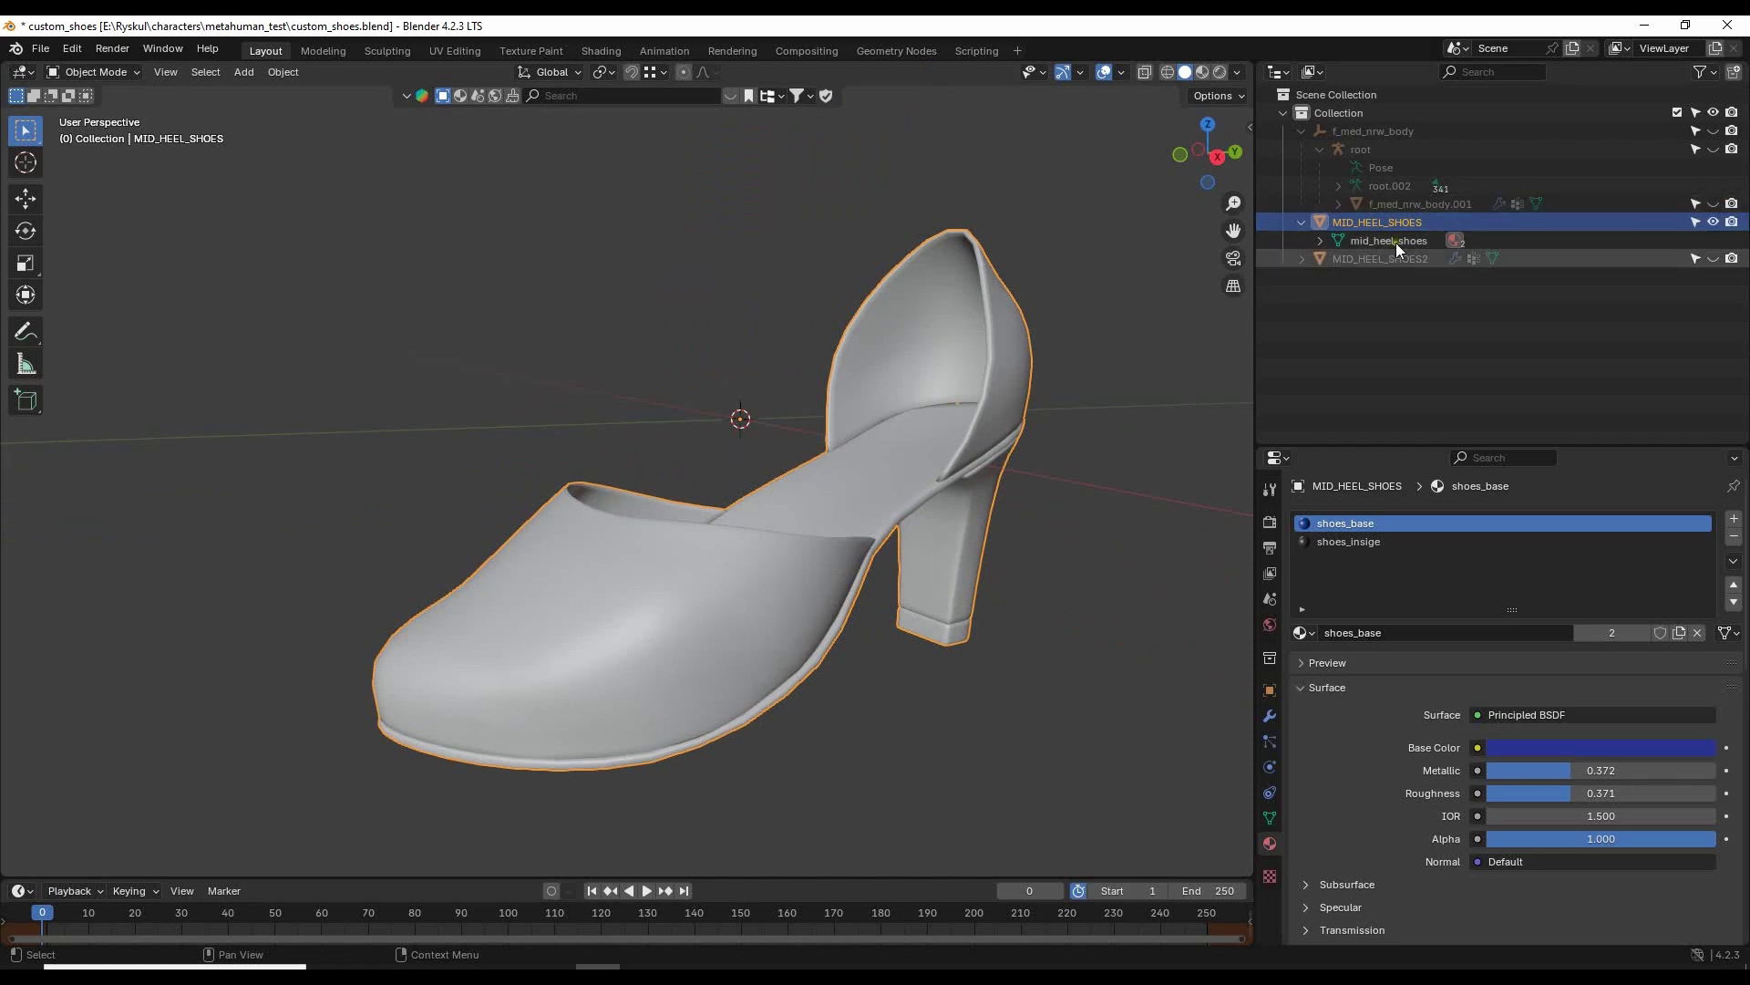
# Show MID_HEEL_SHOES2 in place of MID_HEEL_SHOES and examine the shoe pair from the side and at an angle.
pyautogui.click(1302, 259)
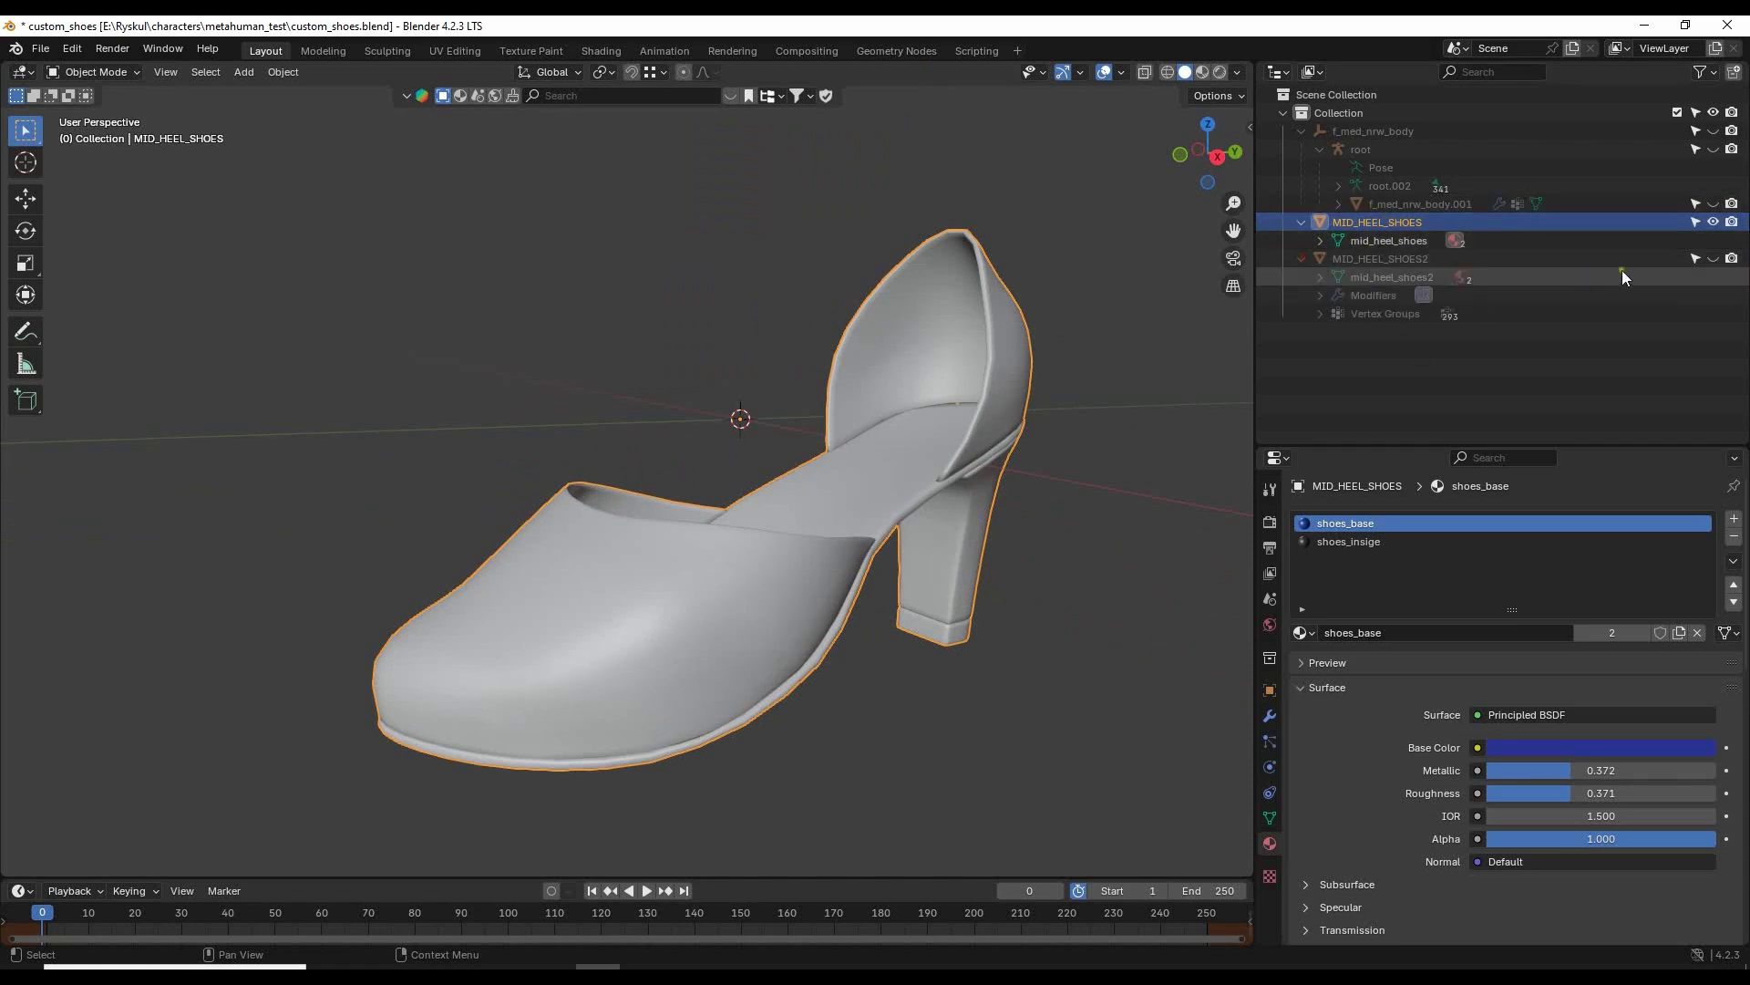
pyautogui.click(1713, 222)
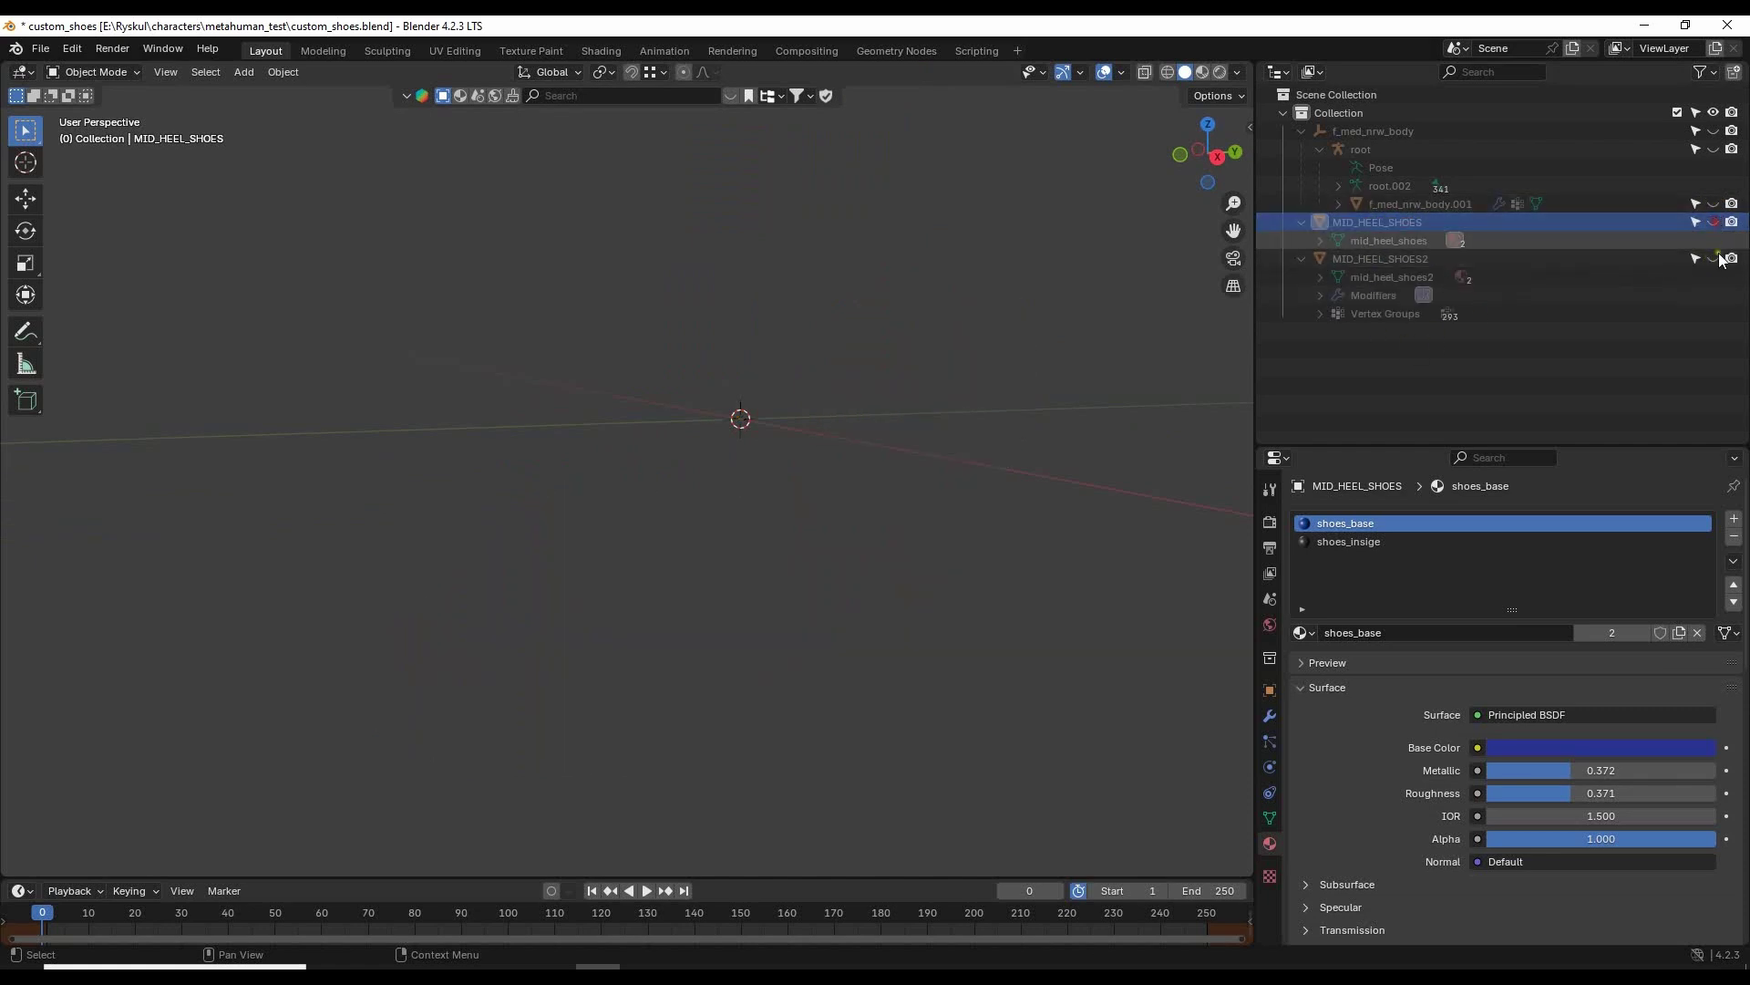
pyautogui.click(1713, 259)
pyautogui.click(1426, 259)
pyautogui.click(1387, 315)
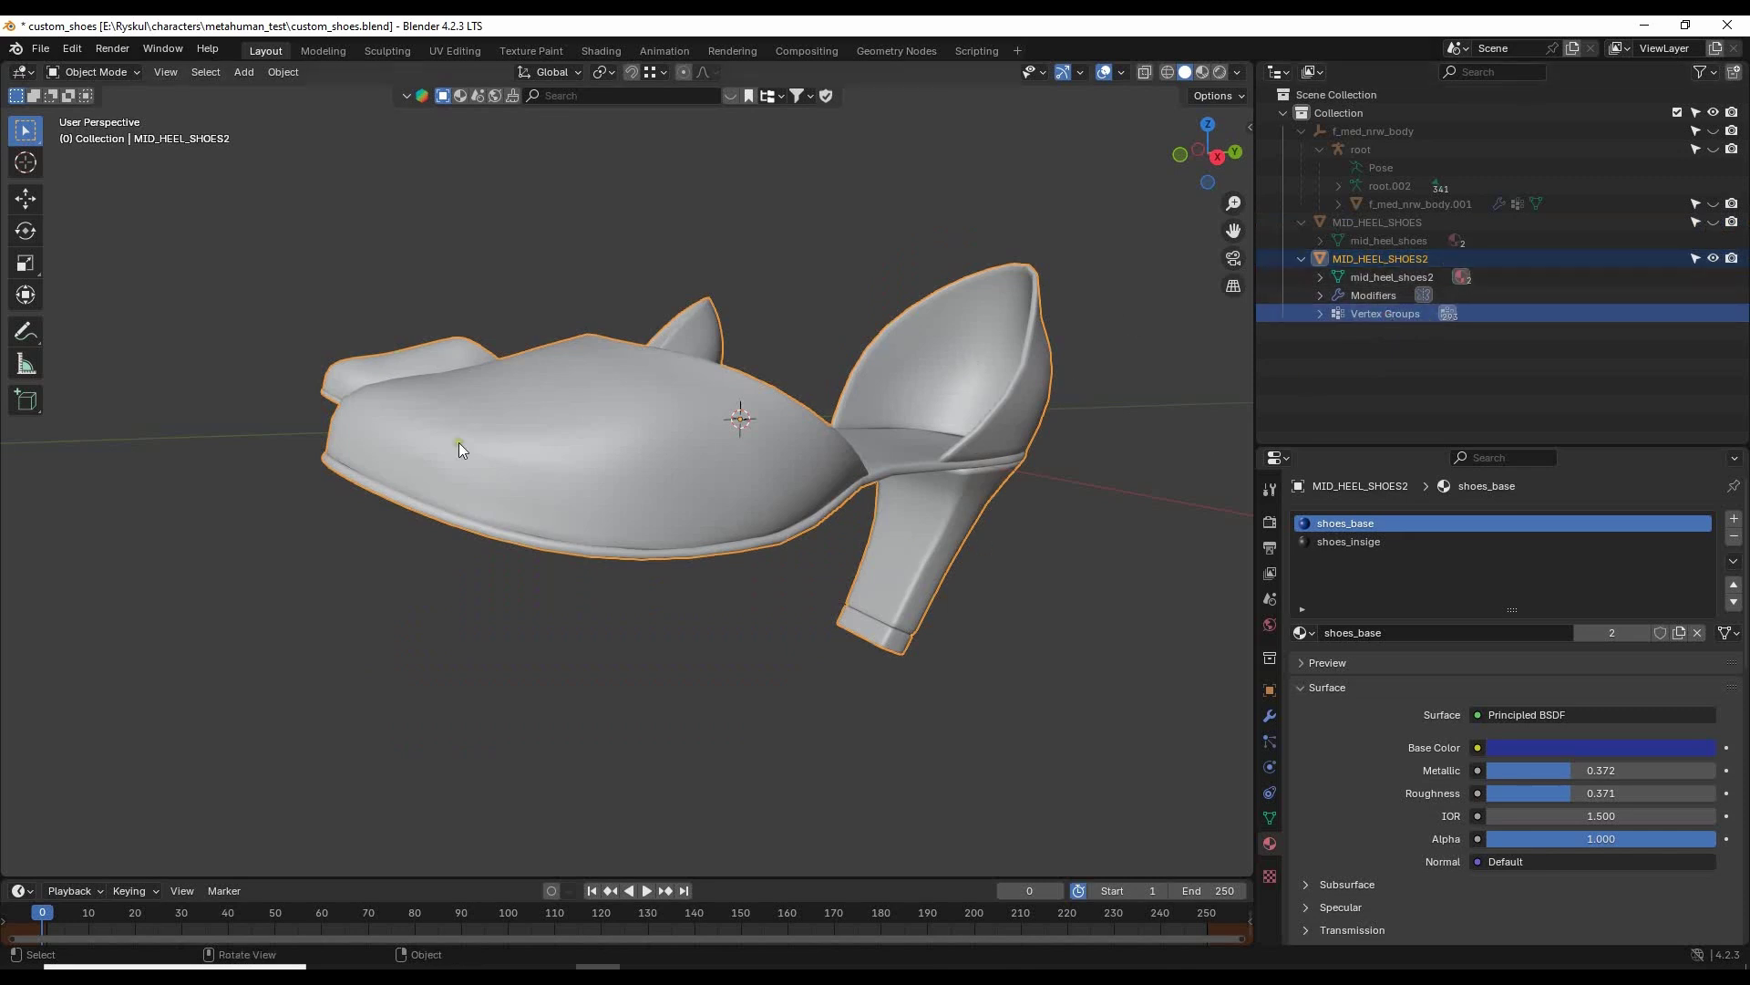
pyautogui.moveTo(462, 449); pyautogui.dragTo(809, 317, button='middle')
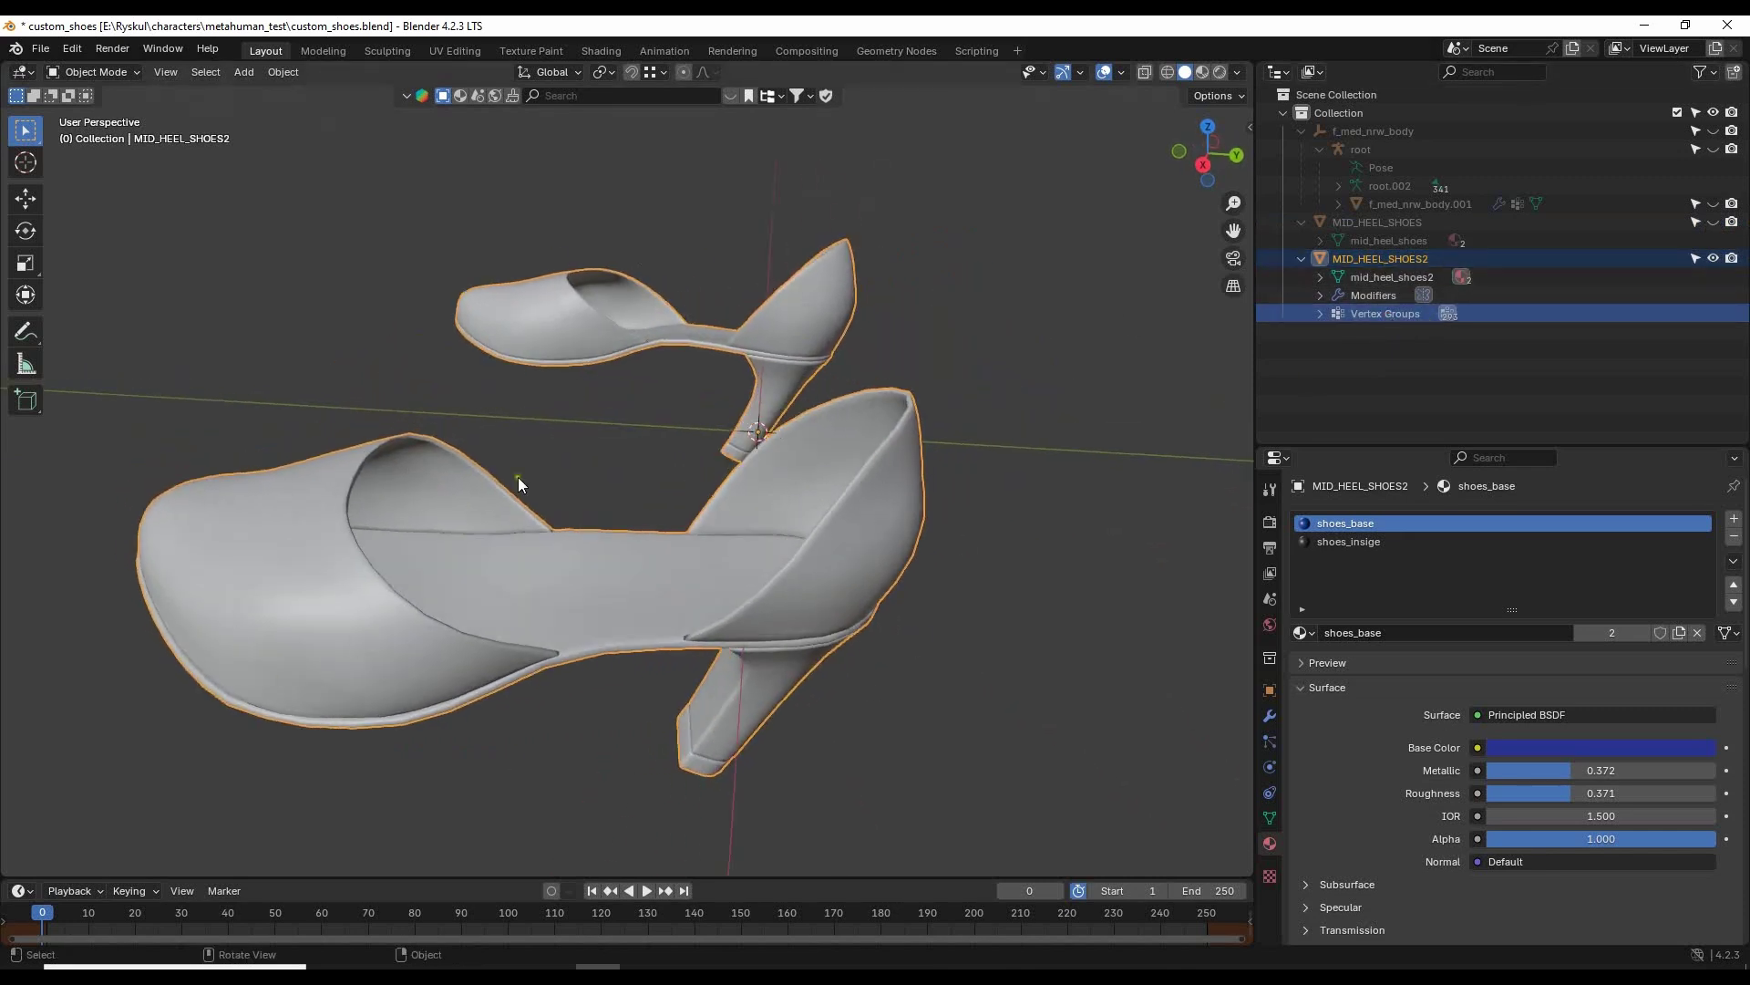
pyautogui.moveTo(520, 483); pyautogui.dragTo(844, 499, button='middle')
pyautogui.scroll(5, 830, 493)
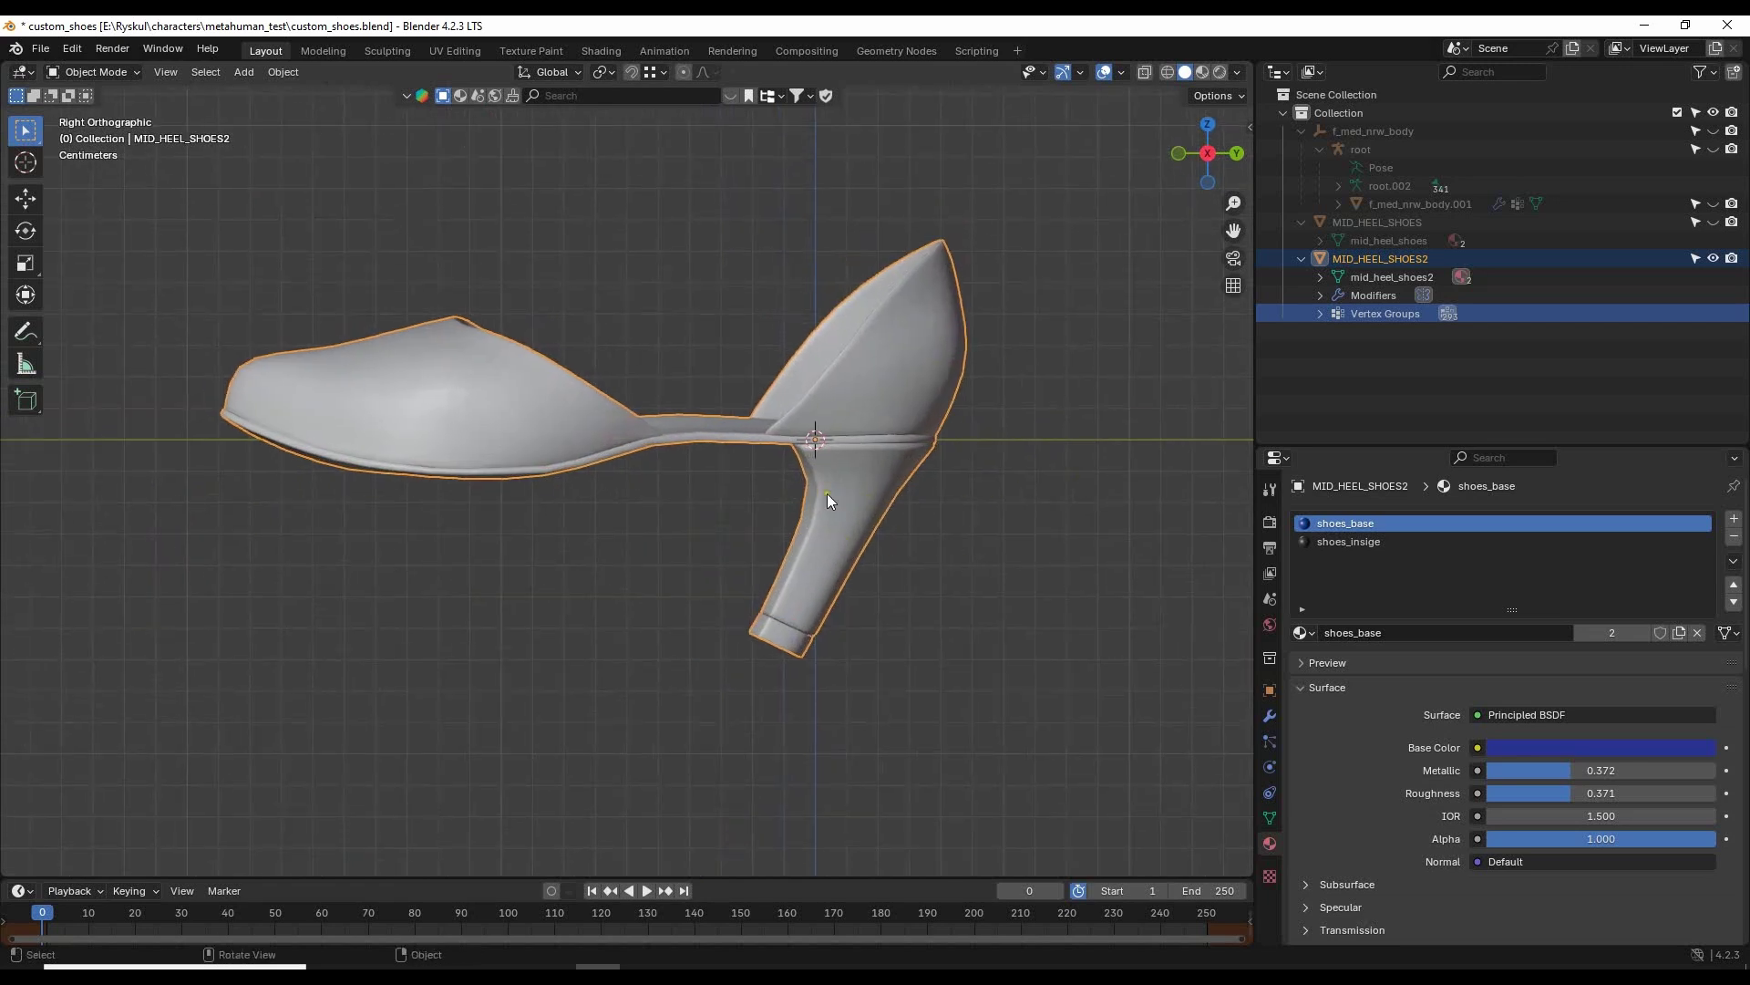
pyautogui.moveTo(828, 494); pyautogui.dragTo(957, 569, button='middle')
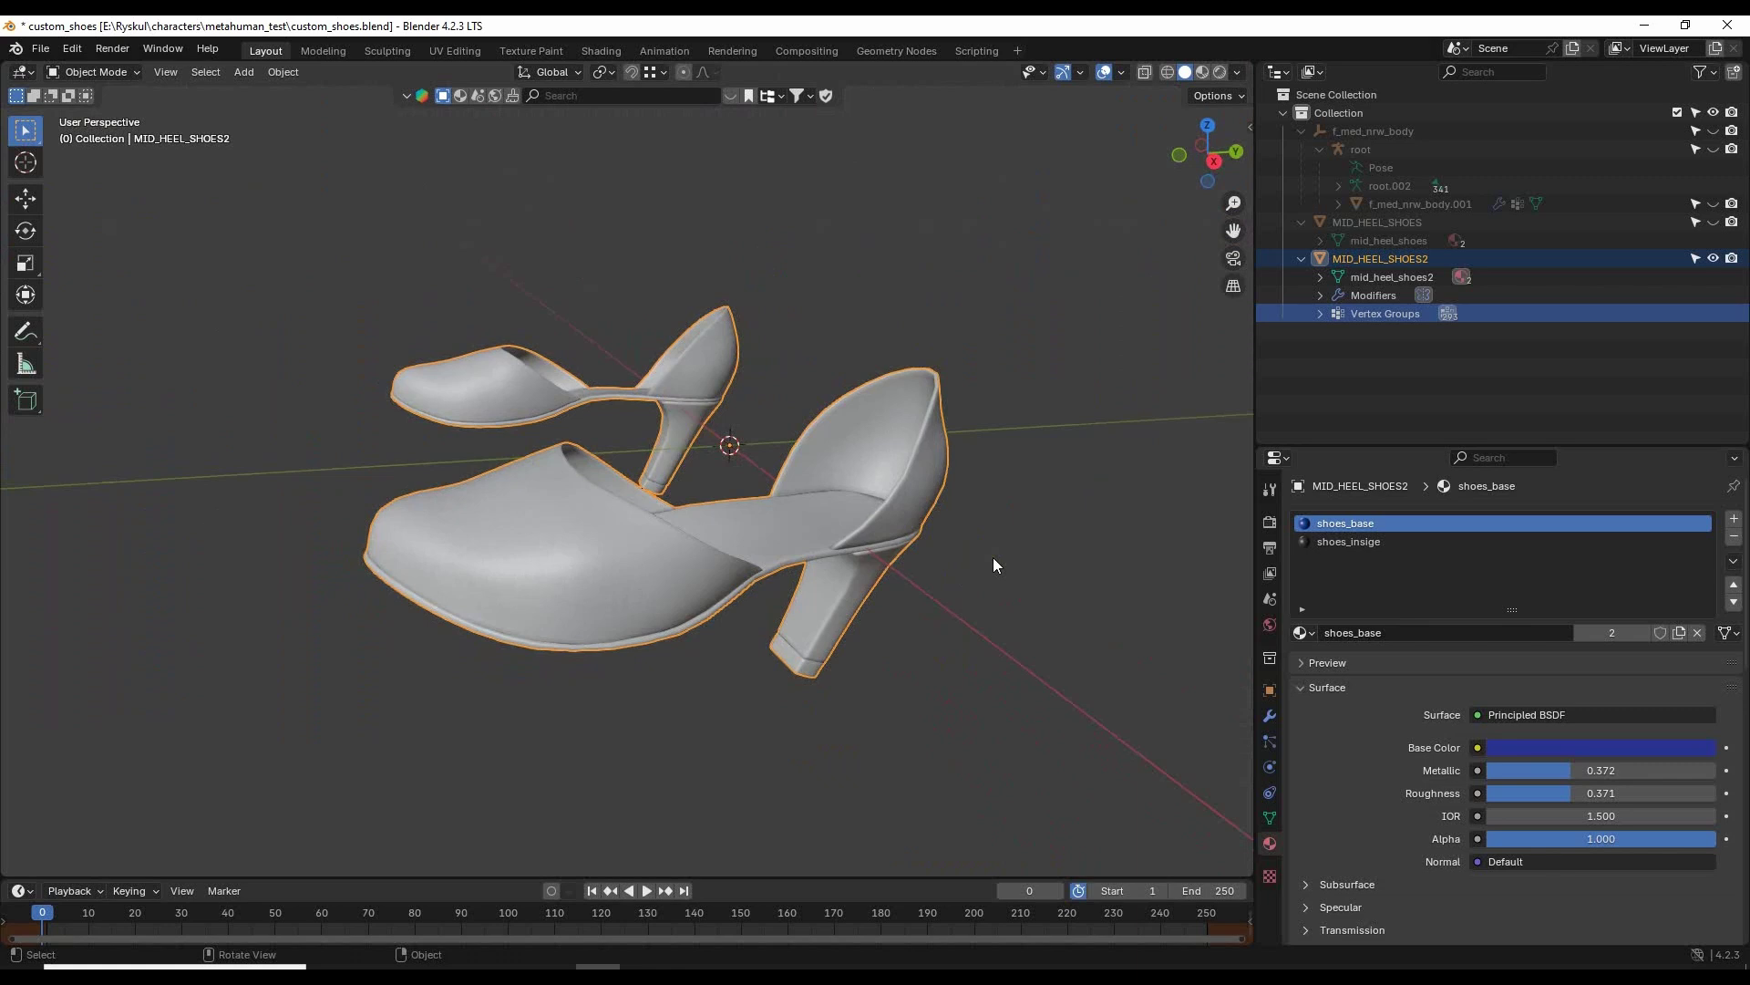
pyautogui.moveTo(1017, 560); pyautogui.dragTo(999, 545, button='middle')
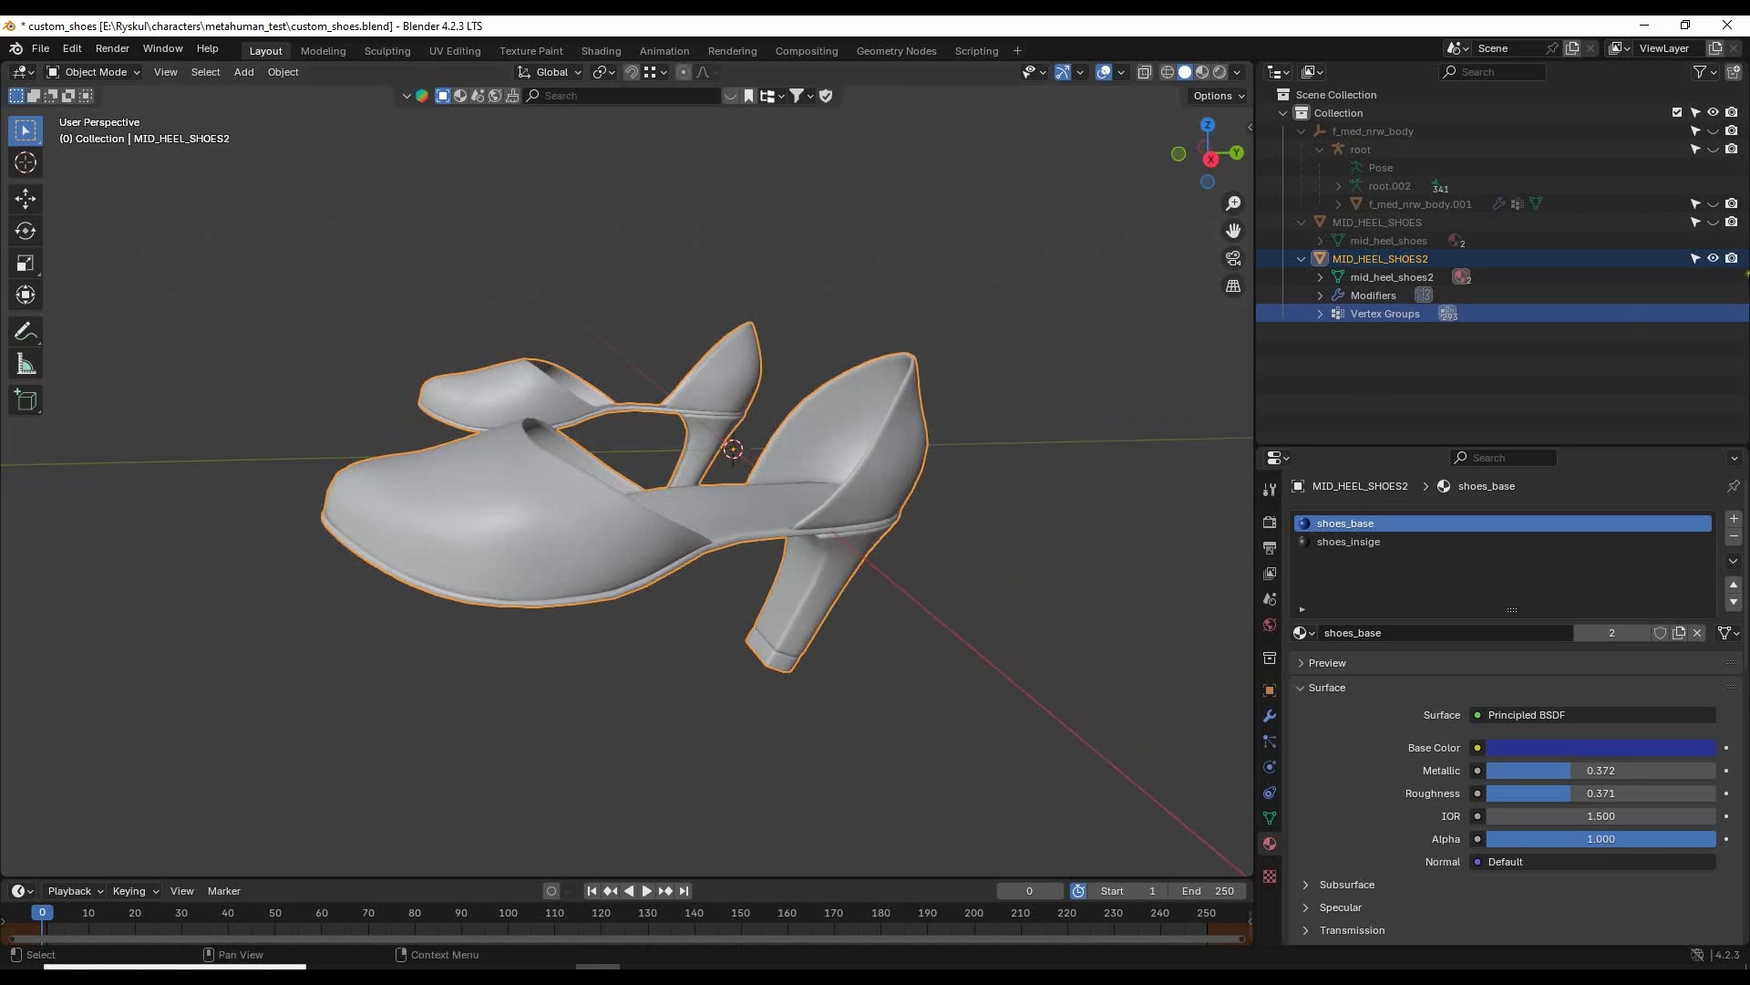
# Hide MID_HEEL_SHOES2, unhide MID_HEEL_SHOES and select it in the right orthographic view.
pyautogui.click(1713, 258)
pyautogui.click(1713, 223)
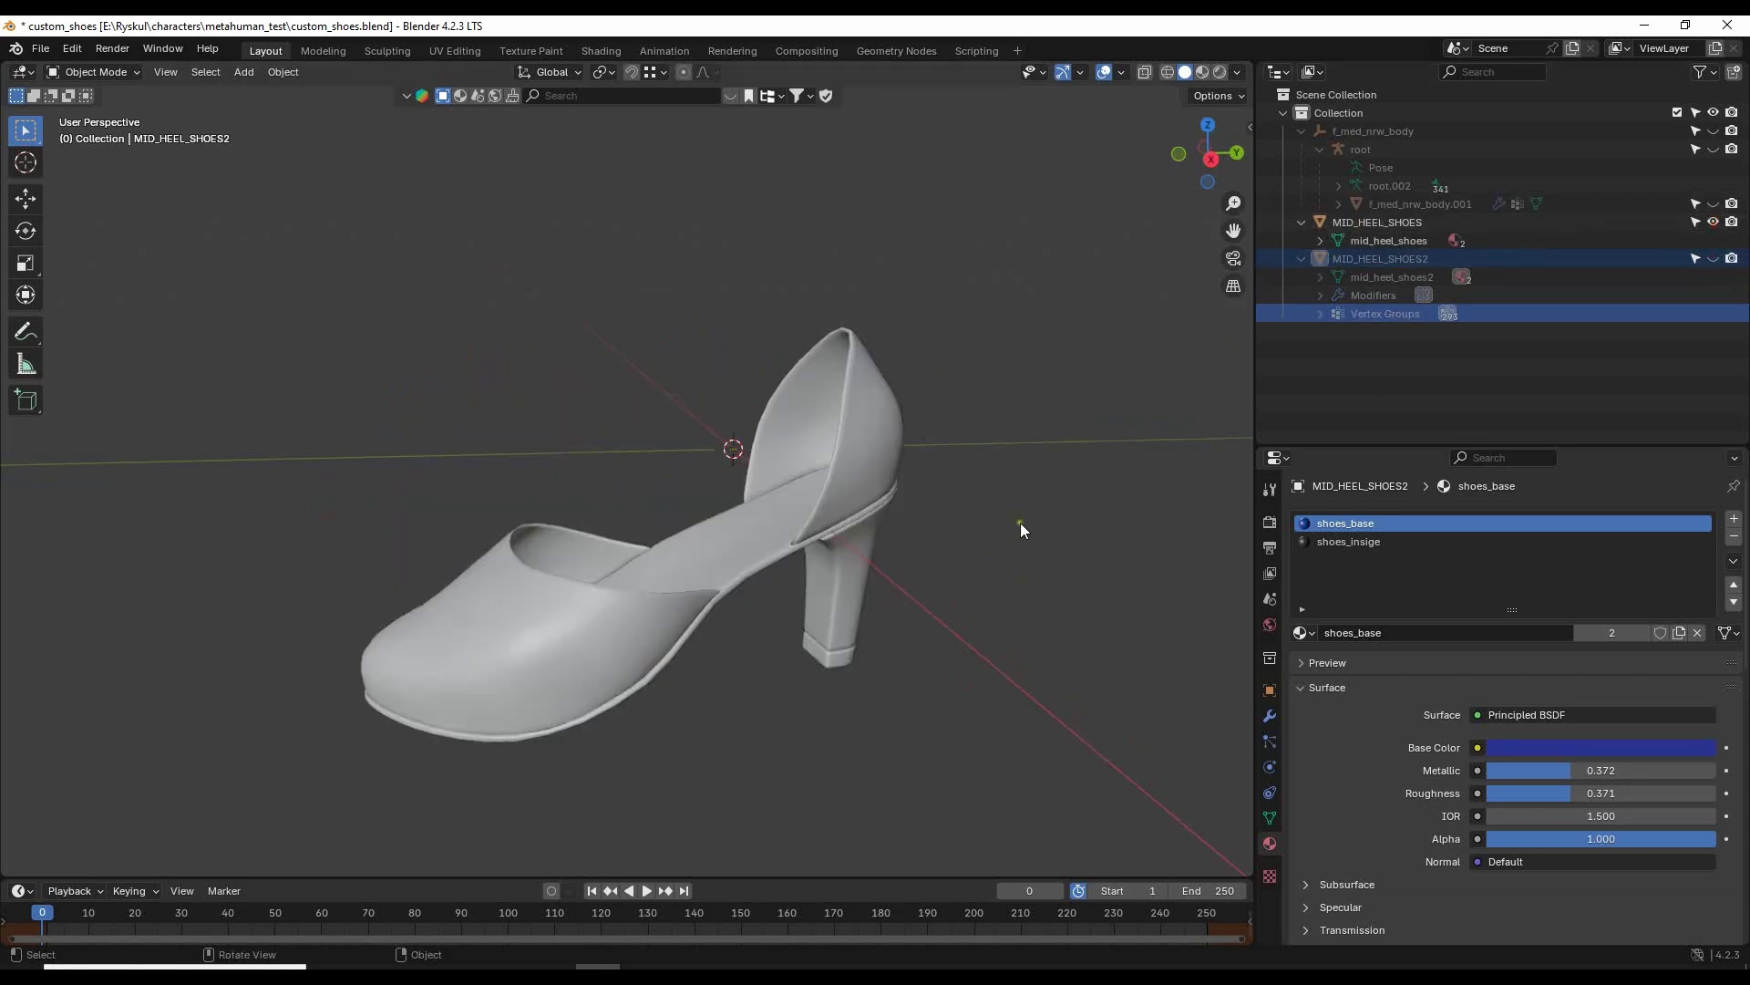
pyautogui.moveTo(1020, 522); pyautogui.dragTo(983, 502, button='middle')
pyautogui.keyDown('shift'); pyautogui.moveTo(870, 484); pyautogui.dragTo(895, 515, button='middle'); pyautogui.keyUp('shift')
pyautogui.scroll(2, 895, 514)
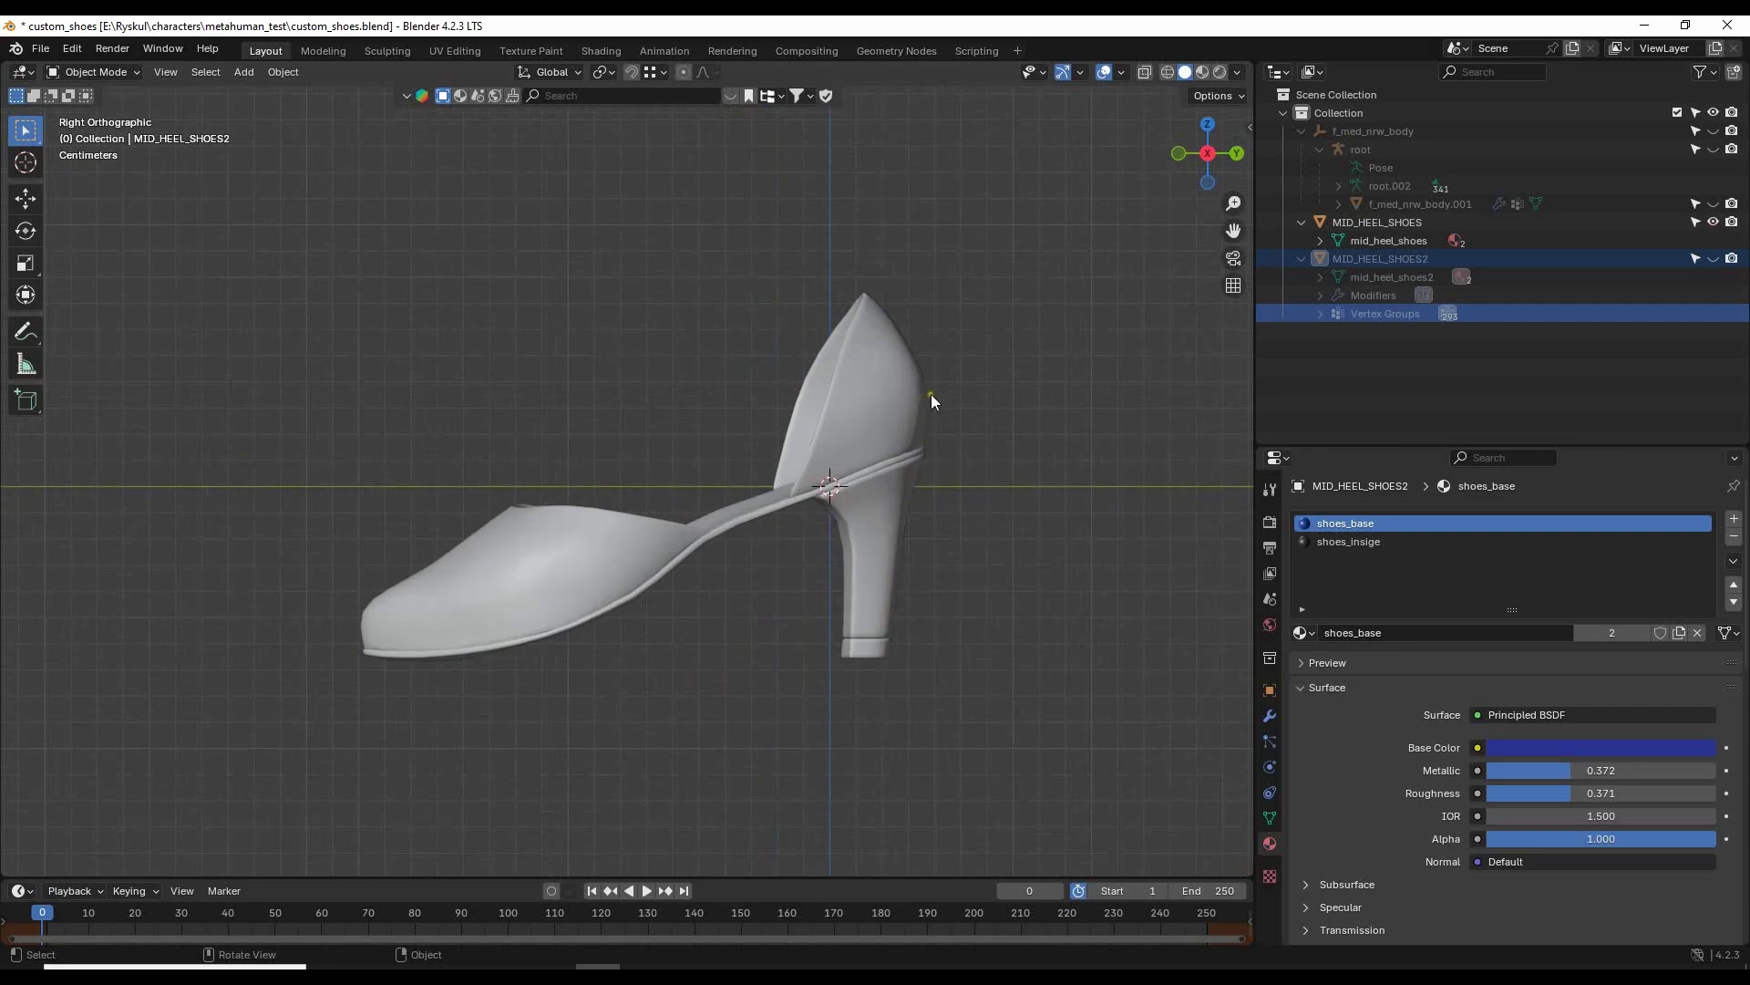
pyautogui.click(903, 389)
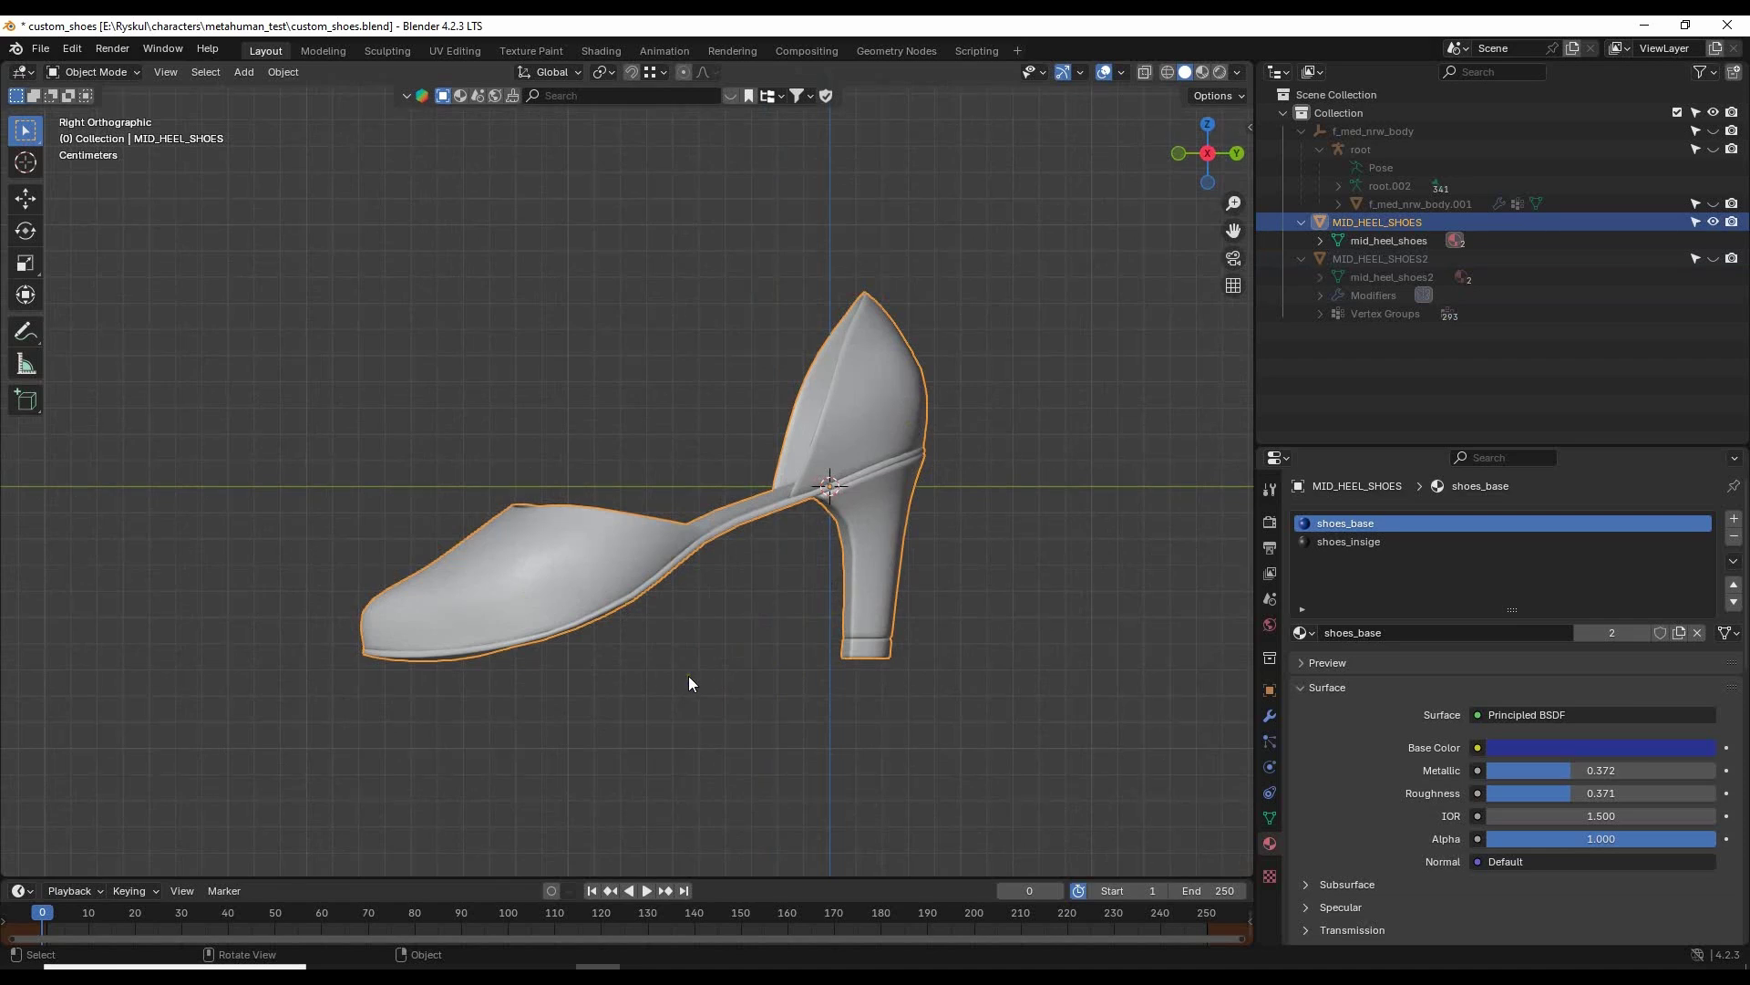
pyautogui.moveTo(703, 669); pyautogui.dragTo(671, 645, button='middle')
pyautogui.scroll(-2, 671, 645)
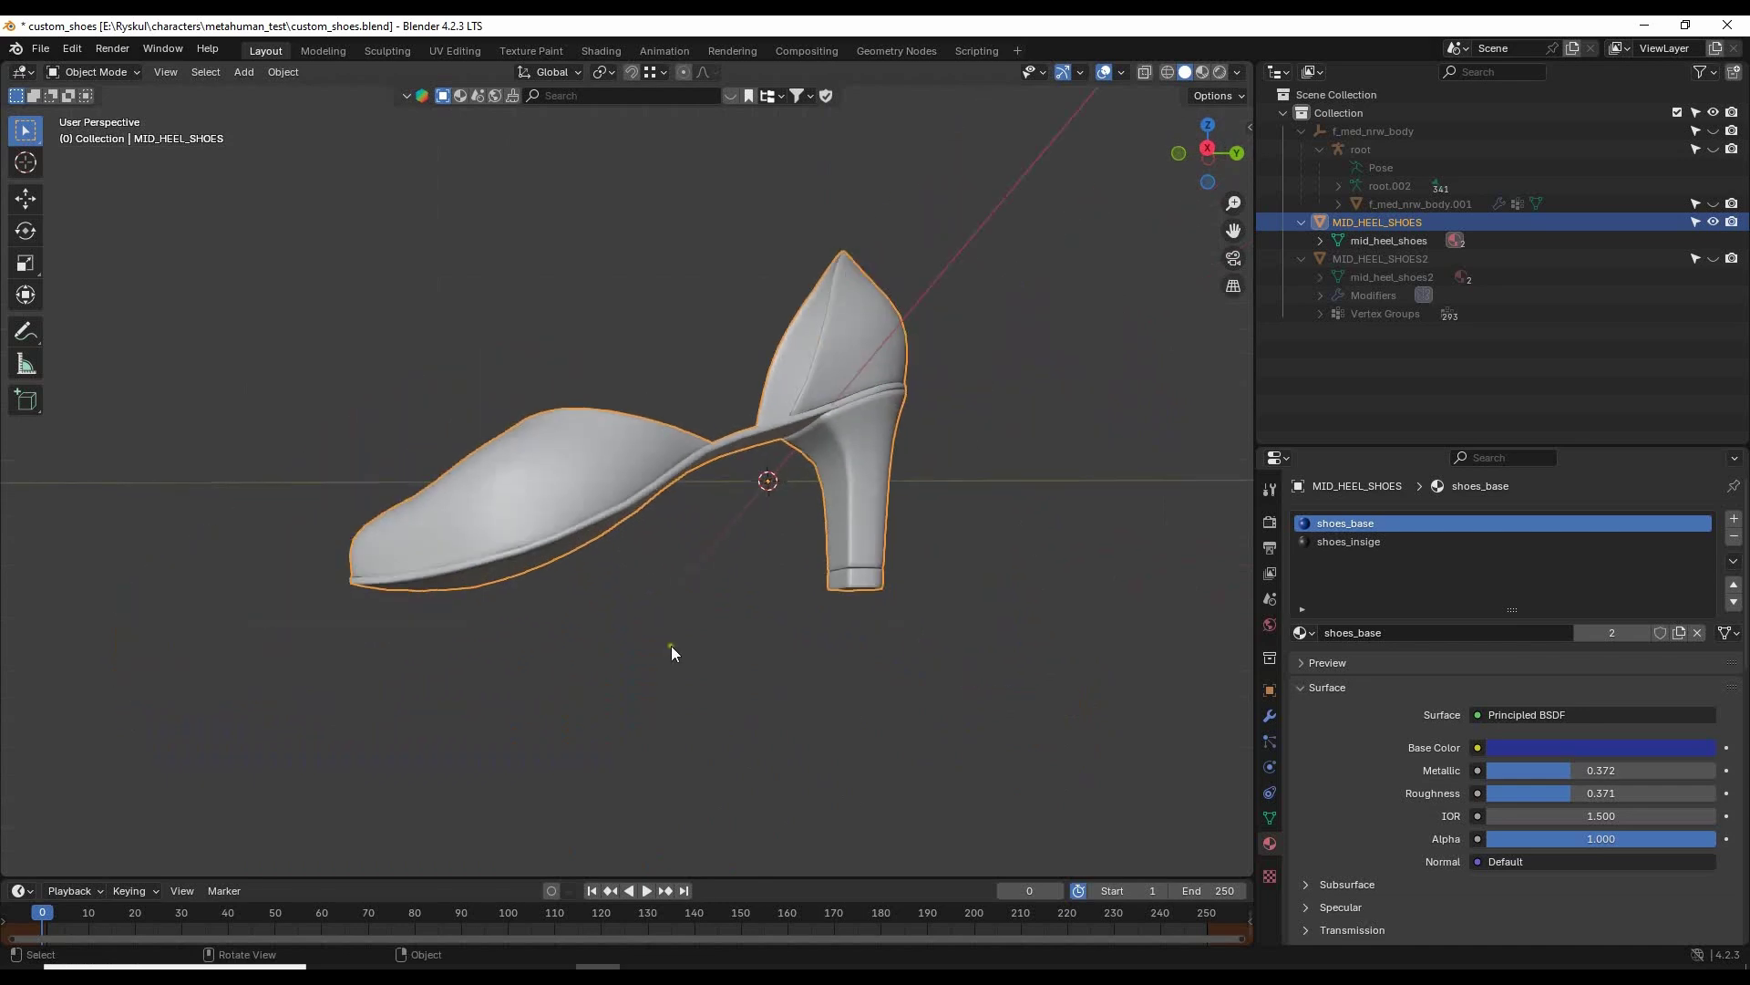
pyautogui.press('KP_3')
pyautogui.scroll(3, 665, 655)
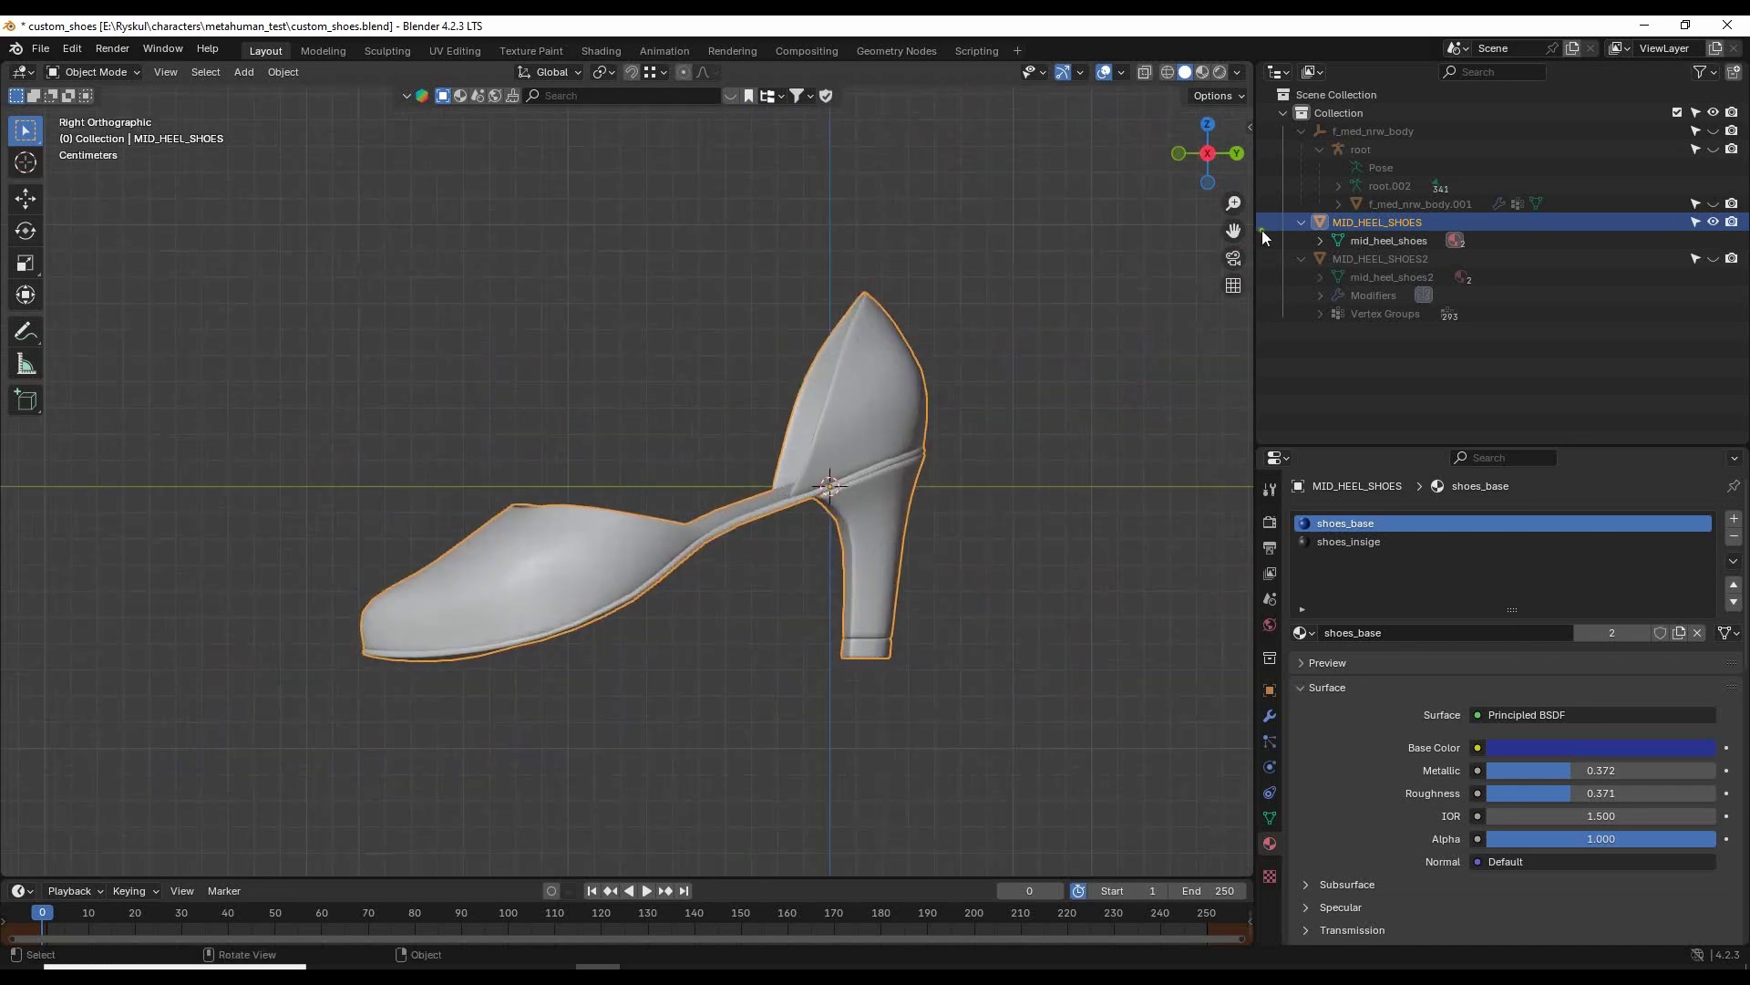
# Unhide the f_med_nrw_body.001 mesh to compare the foot with the shoe from the side.
pyautogui.keyDown('shift'); pyautogui.moveTo(956, 424); pyautogui.dragTo(941, 425, button='middle'); pyautogui.keyUp('shift')
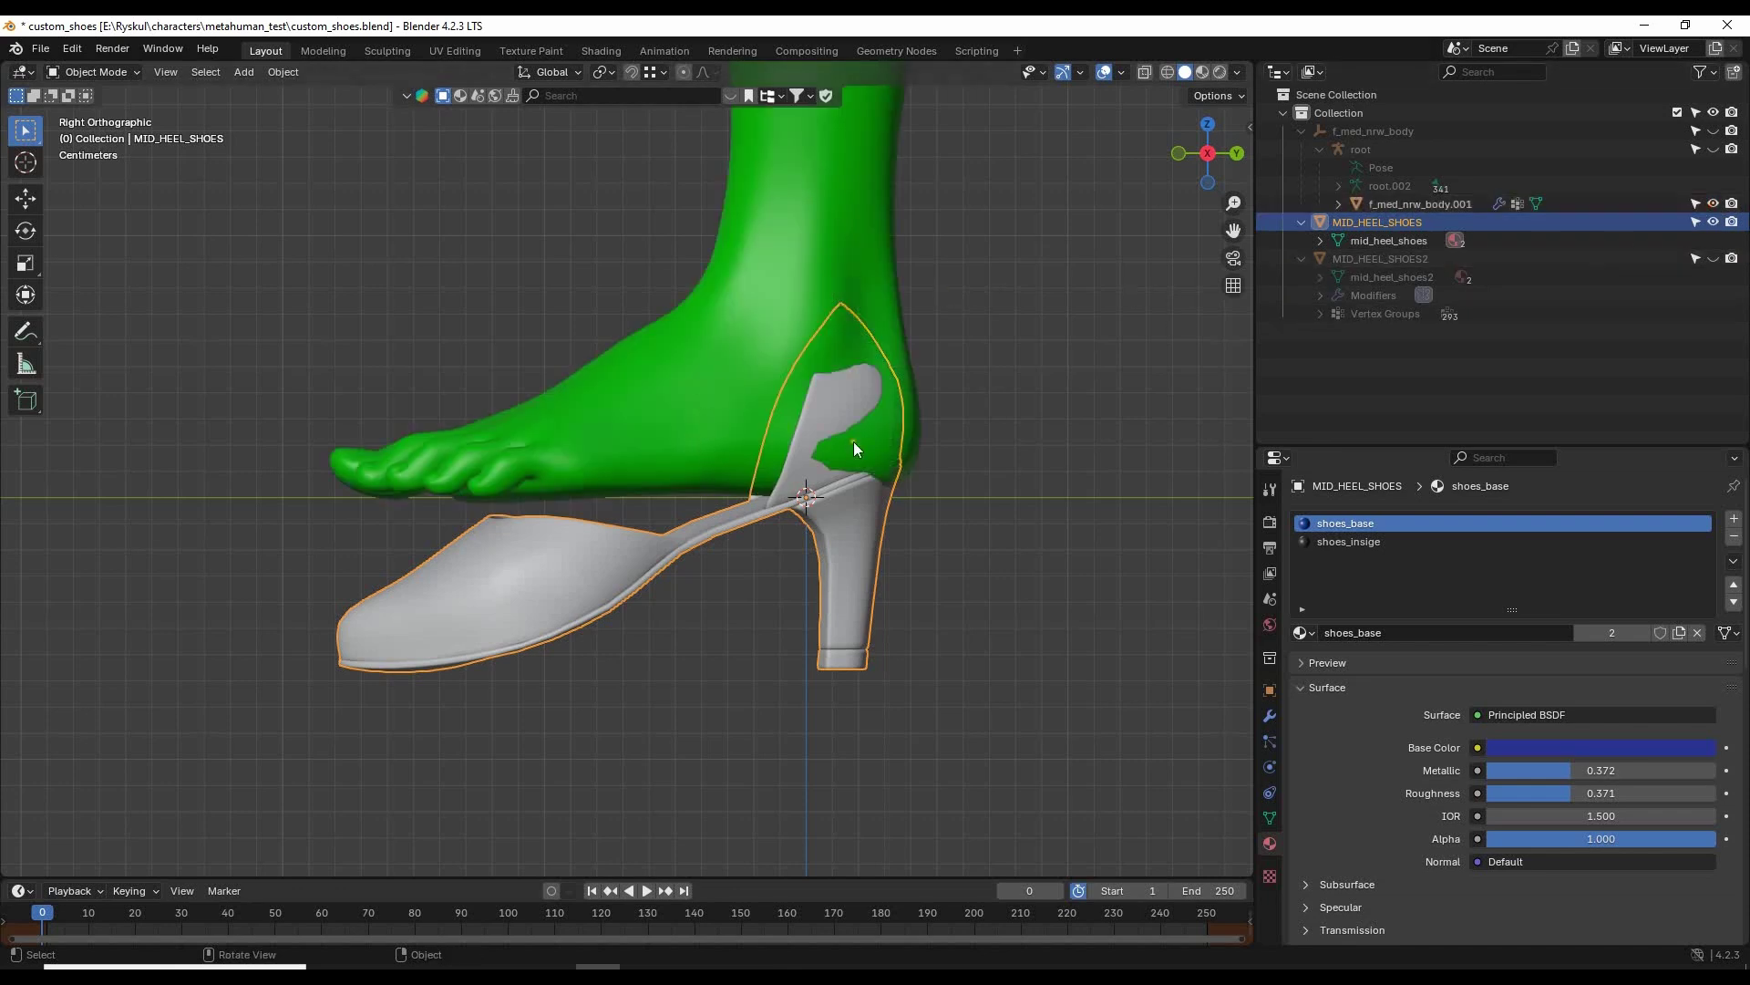
pyautogui.scroll(-2, 756, 379)
pyautogui.keyDown('shift'); pyautogui.moveTo(728, 358); pyautogui.dragTo(762, 380, button='middle'); pyautogui.keyUp('shift')
pyautogui.scroll(2, 766, 385)
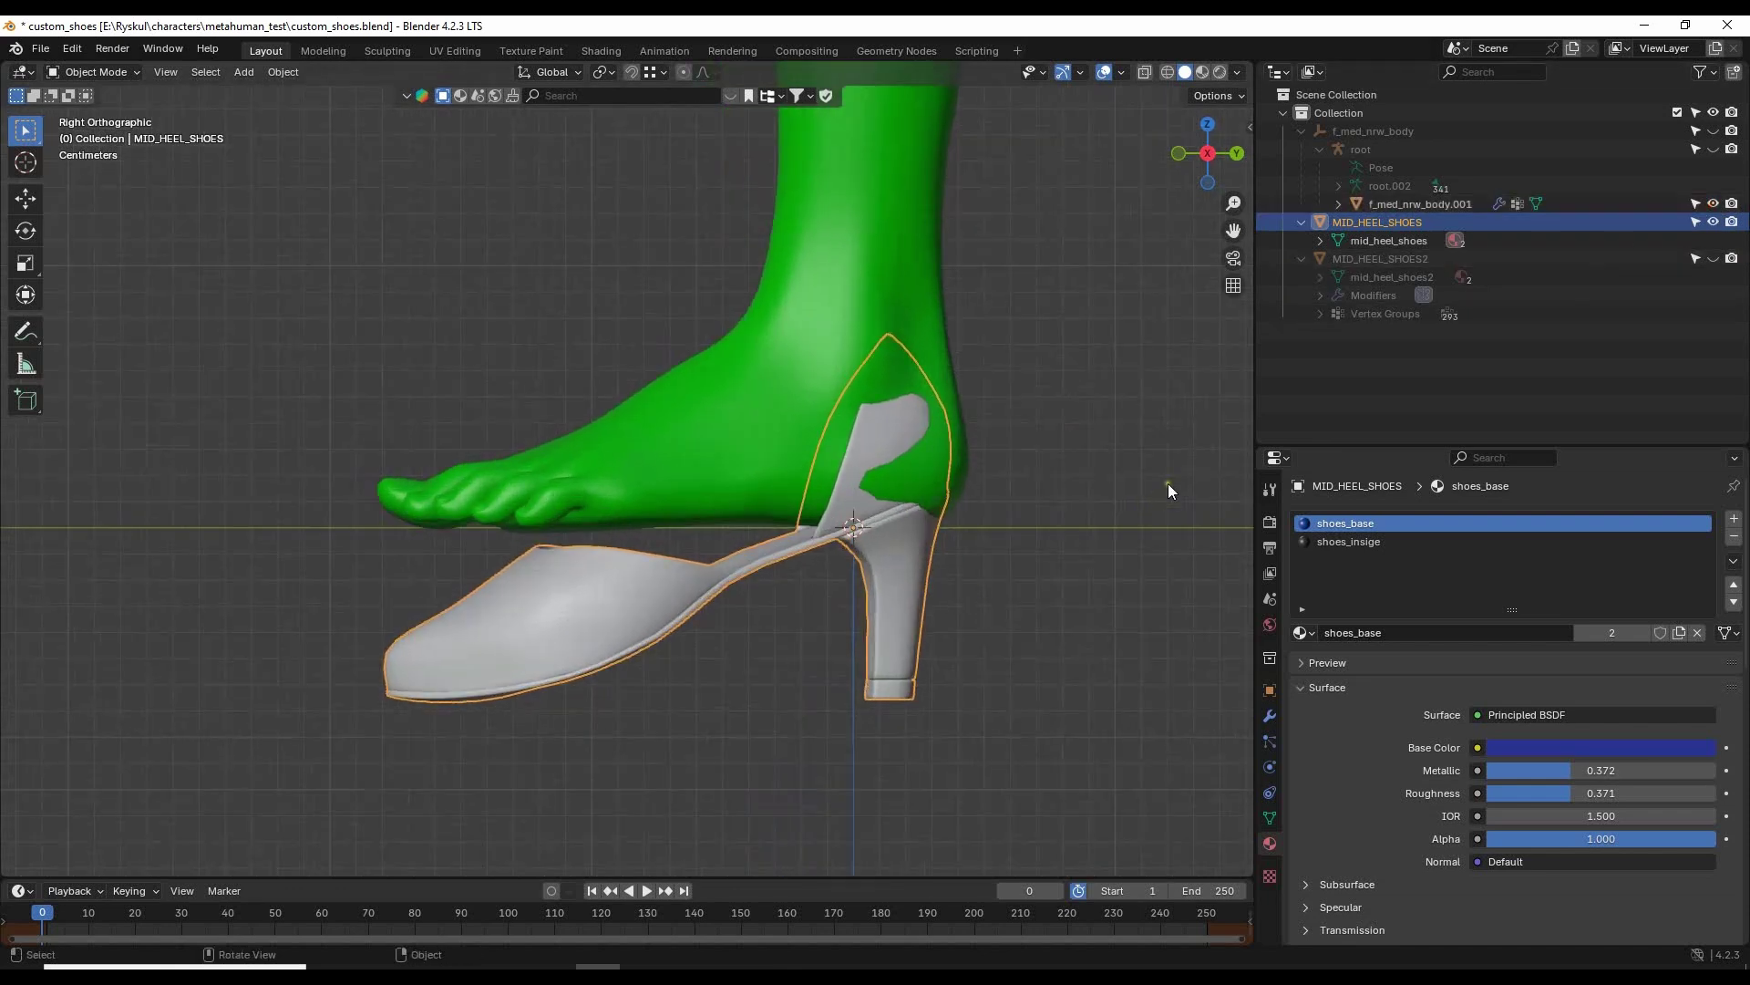
# Set the X rotation of MID_HEEL_SHOES to 0° and keep the shoe selected.
pyautogui.click(1268, 690)
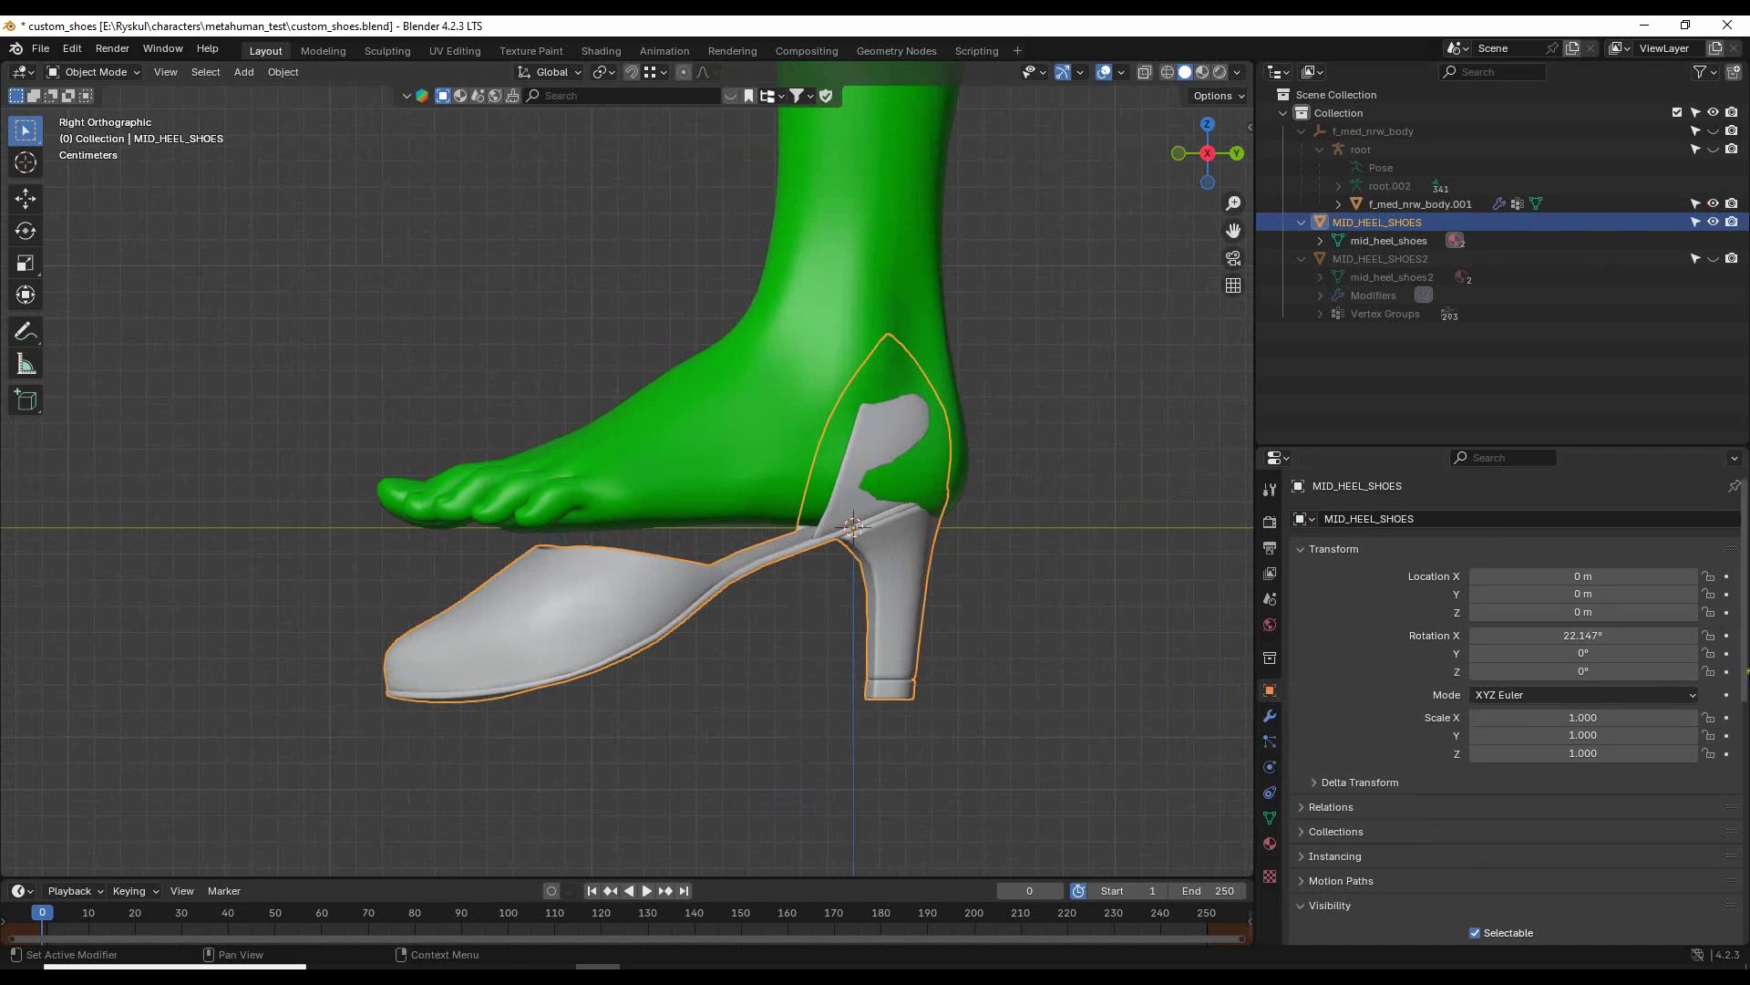
pyautogui.click(1612, 634)
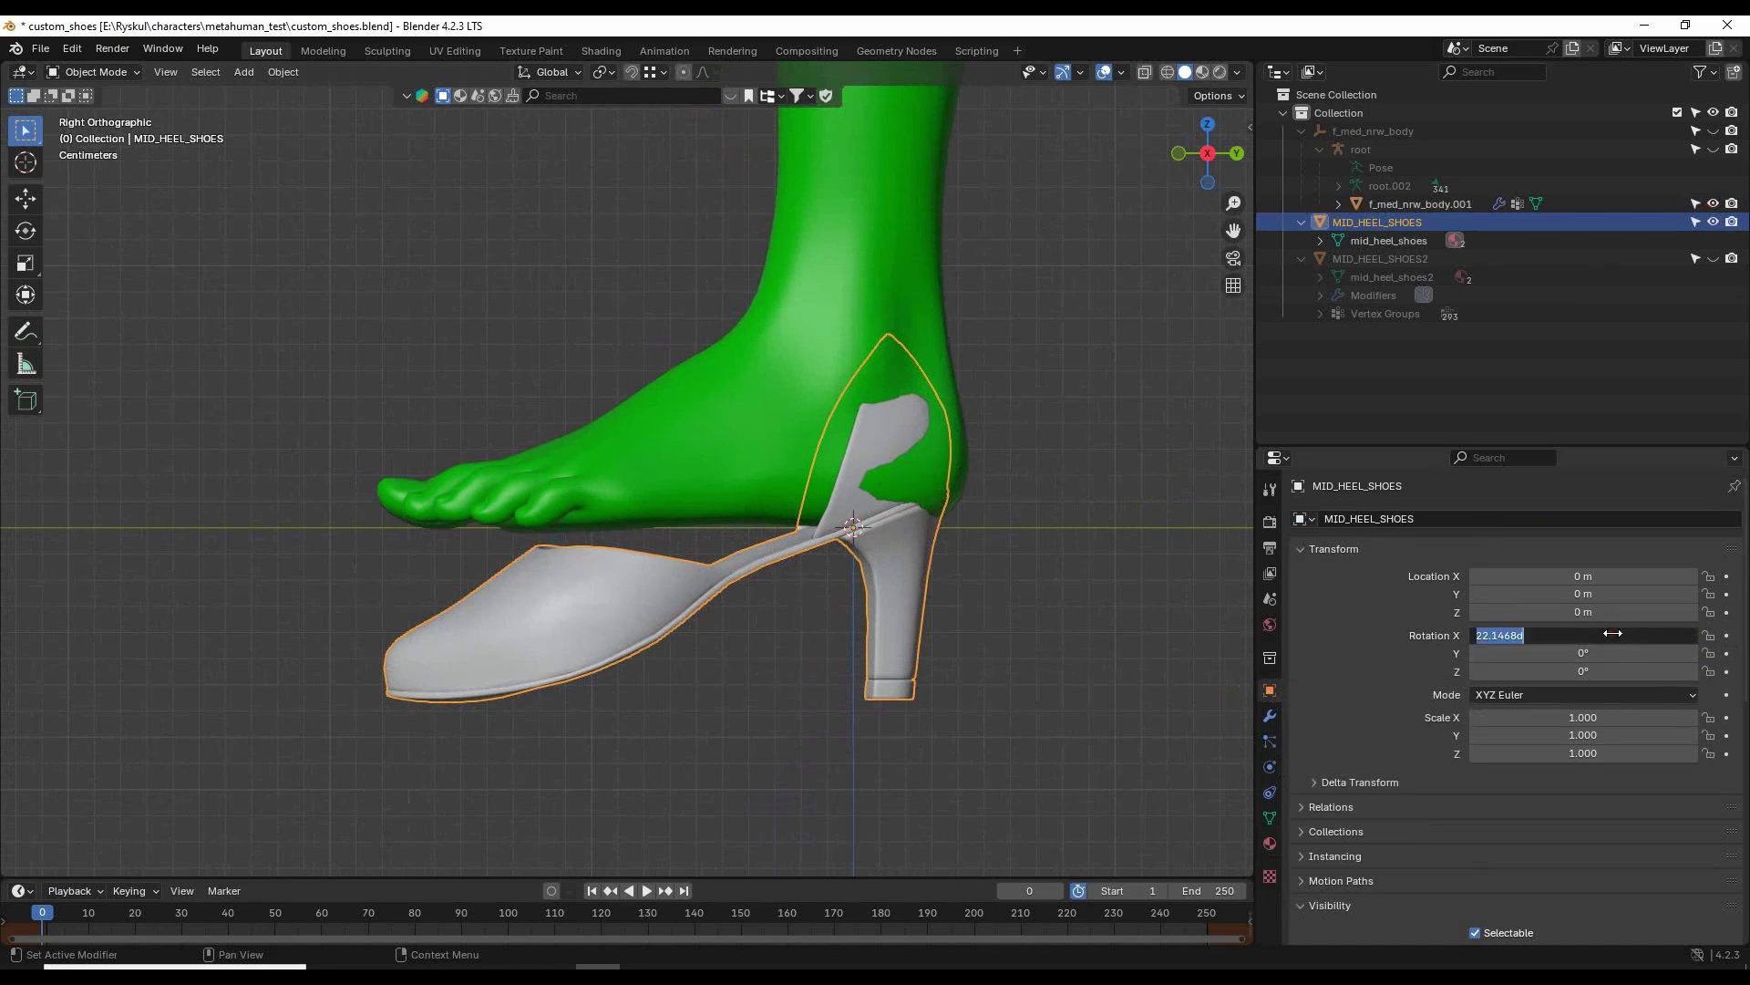
pyautogui.write('0')
pyautogui.press('Return')
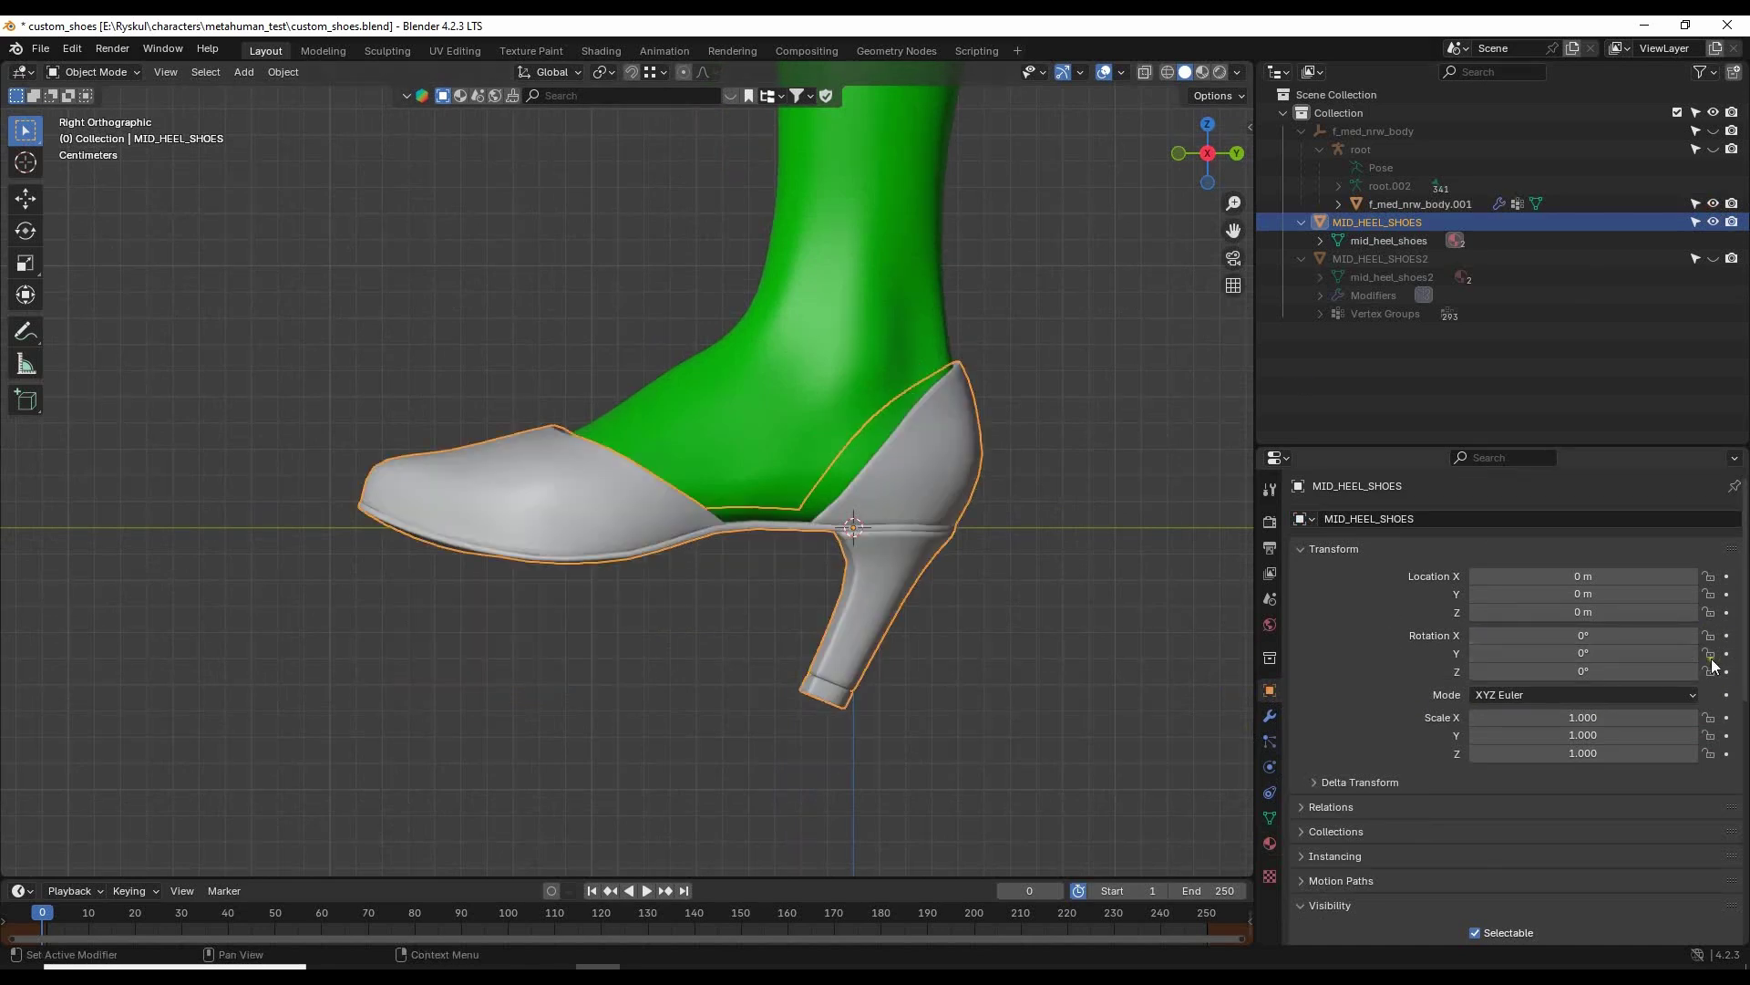
pyautogui.click(1059, 617)
pyautogui.click(928, 492)
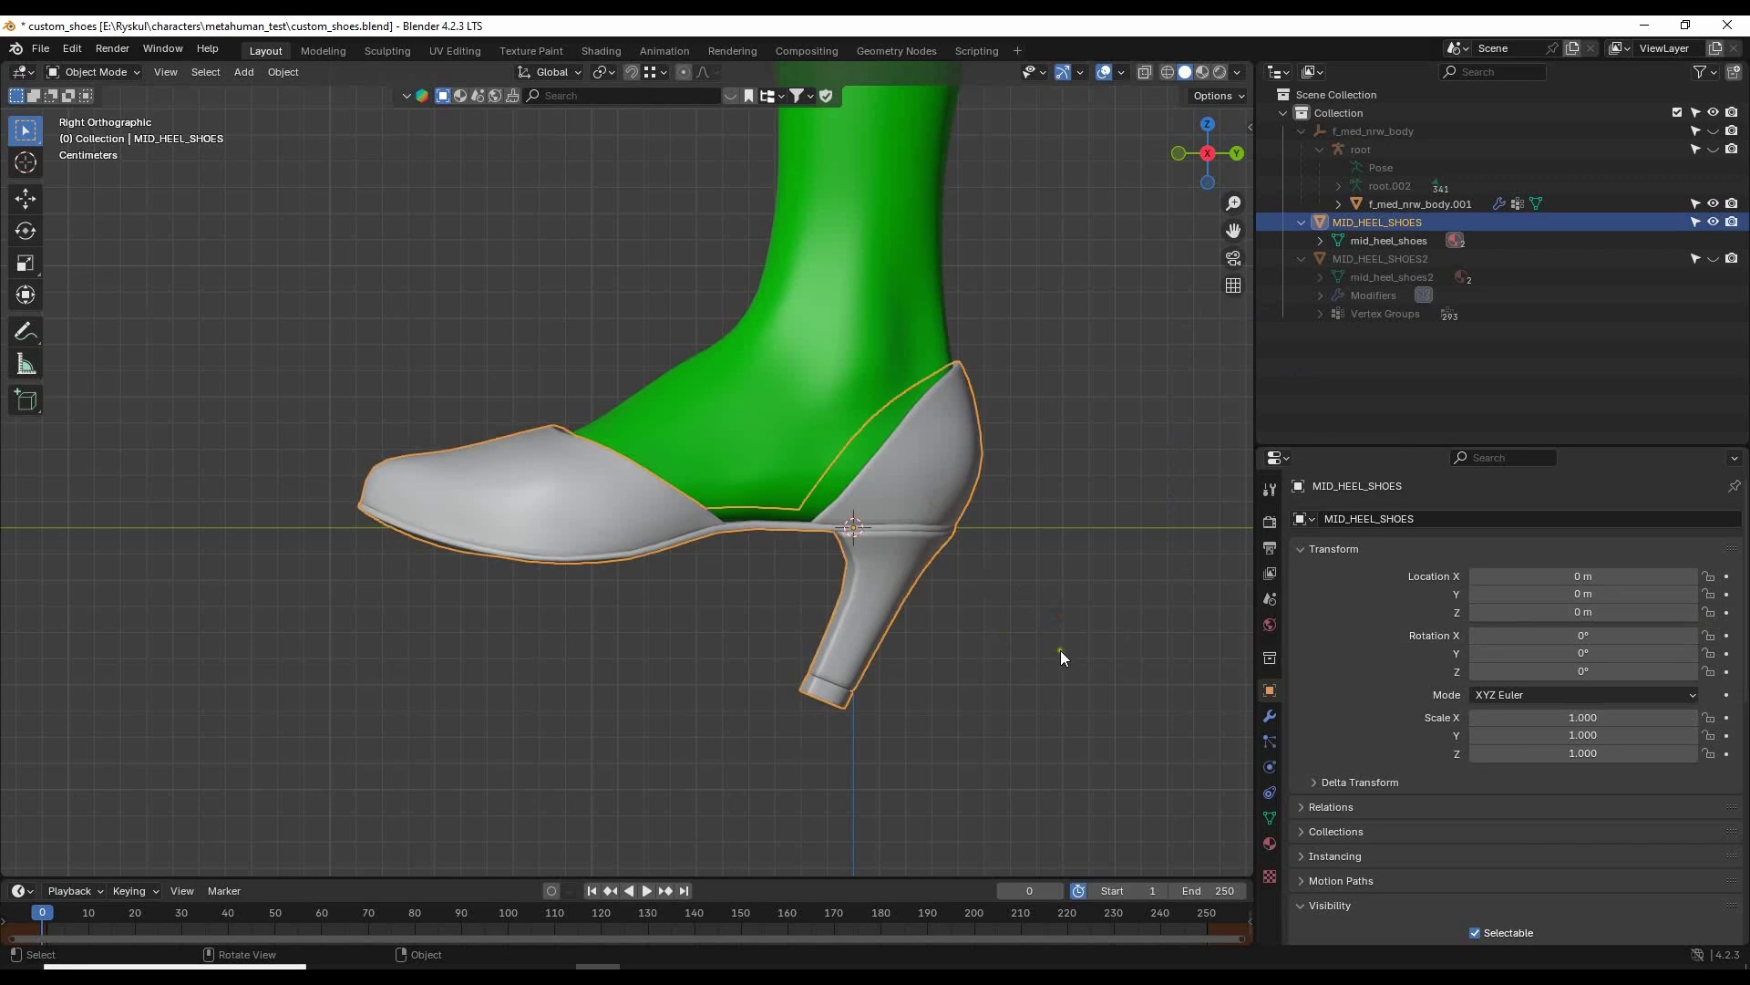
# Turn on X-ray display and examine how the foot sits inside MID_HEEL_SHOES from the side and around the toes.
pyautogui.moveTo(639, 518); pyautogui.dragTo(1037, 603, button='middle')
pyautogui.scroll(4, 1075, 588)
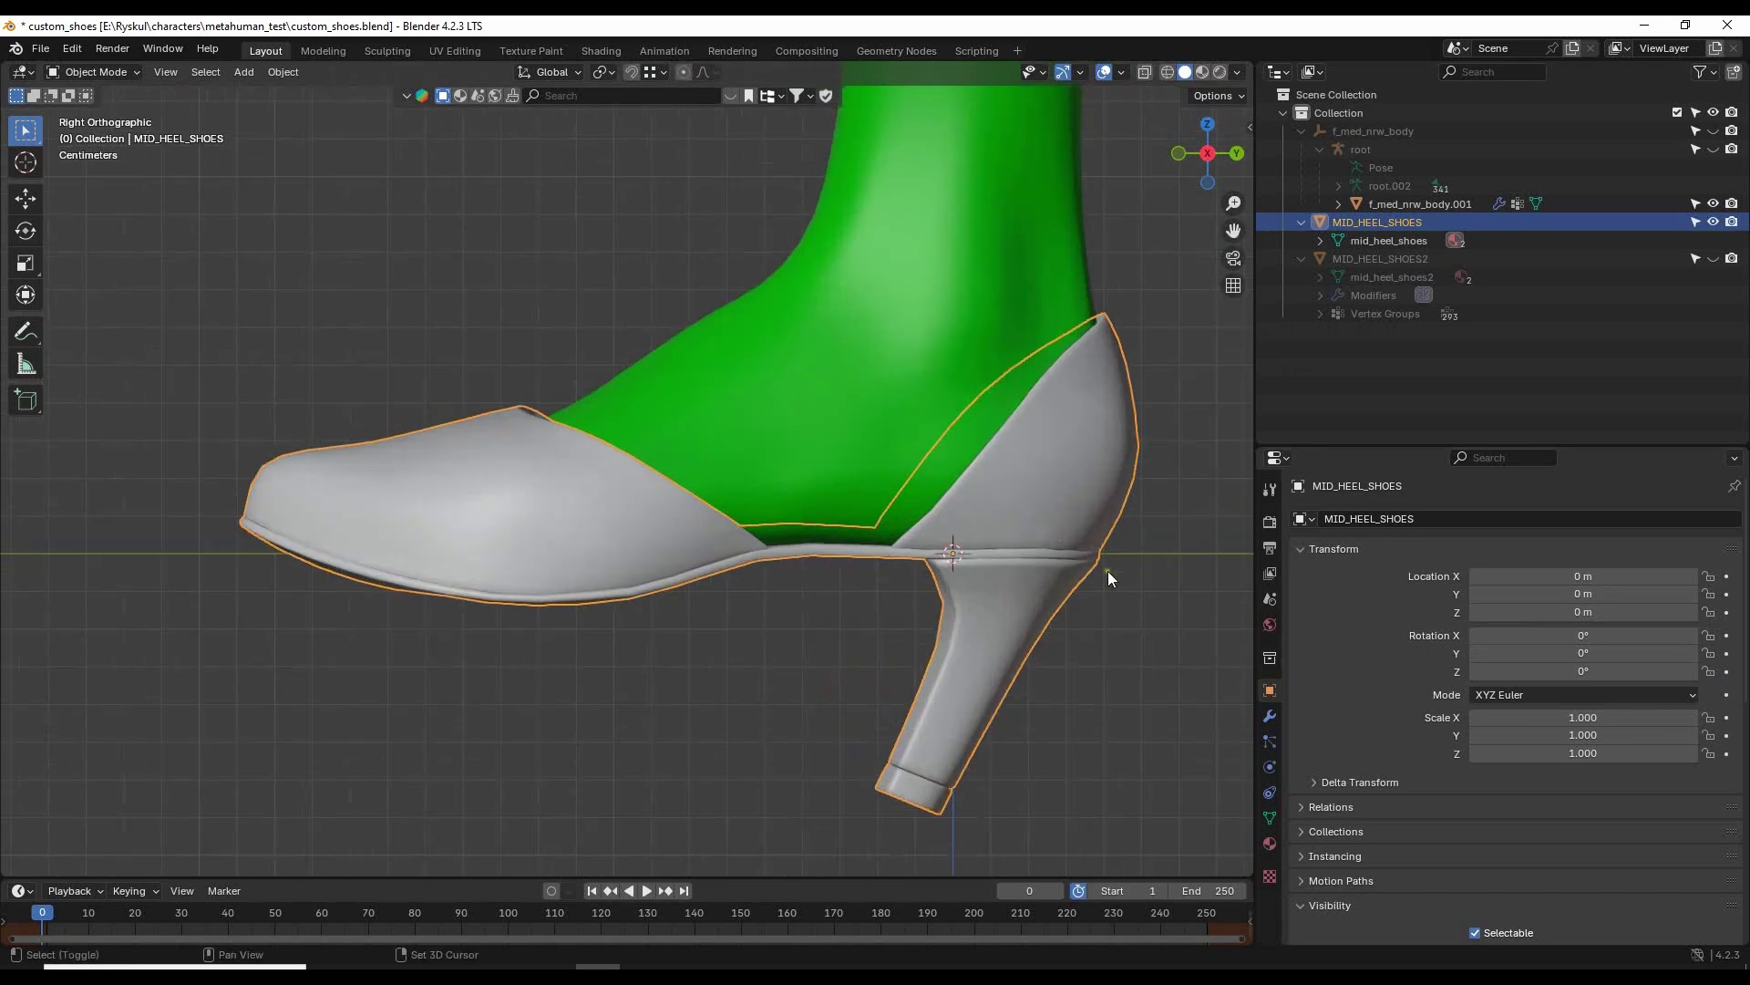
pyautogui.moveTo(642, 379); pyautogui.dragTo(693, 423, button='middle')
pyautogui.scroll(-4, 700, 396)
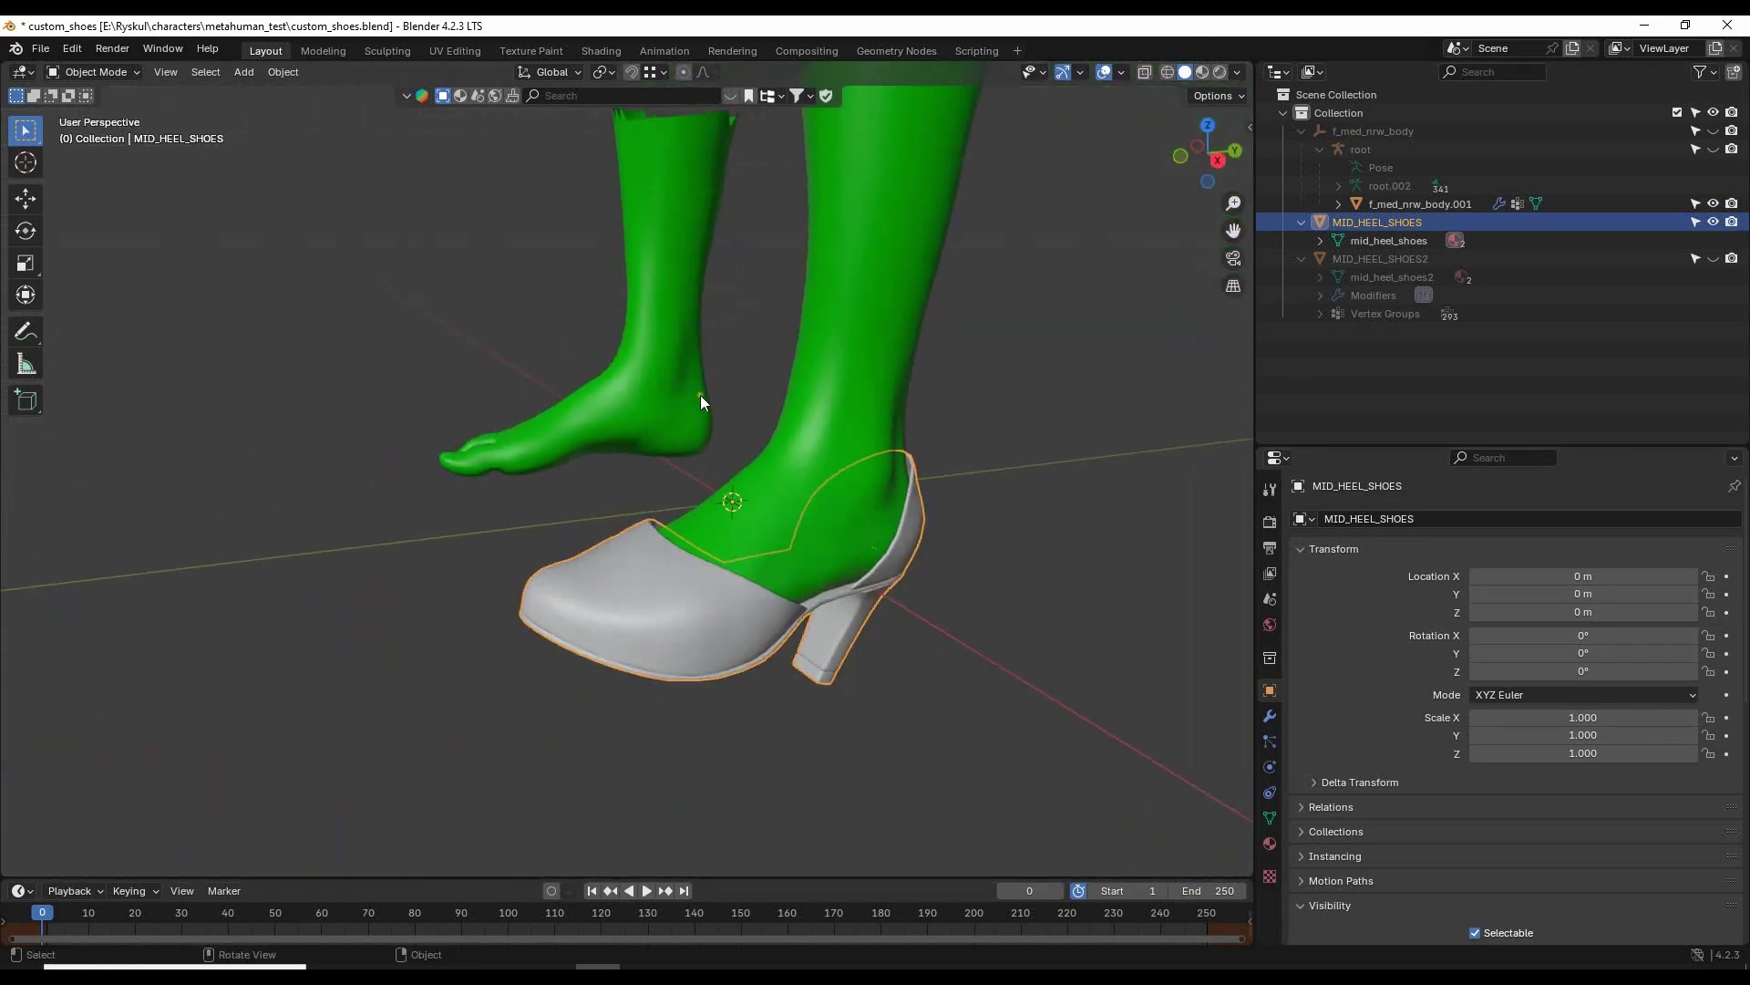
pyautogui.moveTo(957, 536); pyautogui.dragTo(922, 525, button='middle')
pyautogui.click(1145, 72)
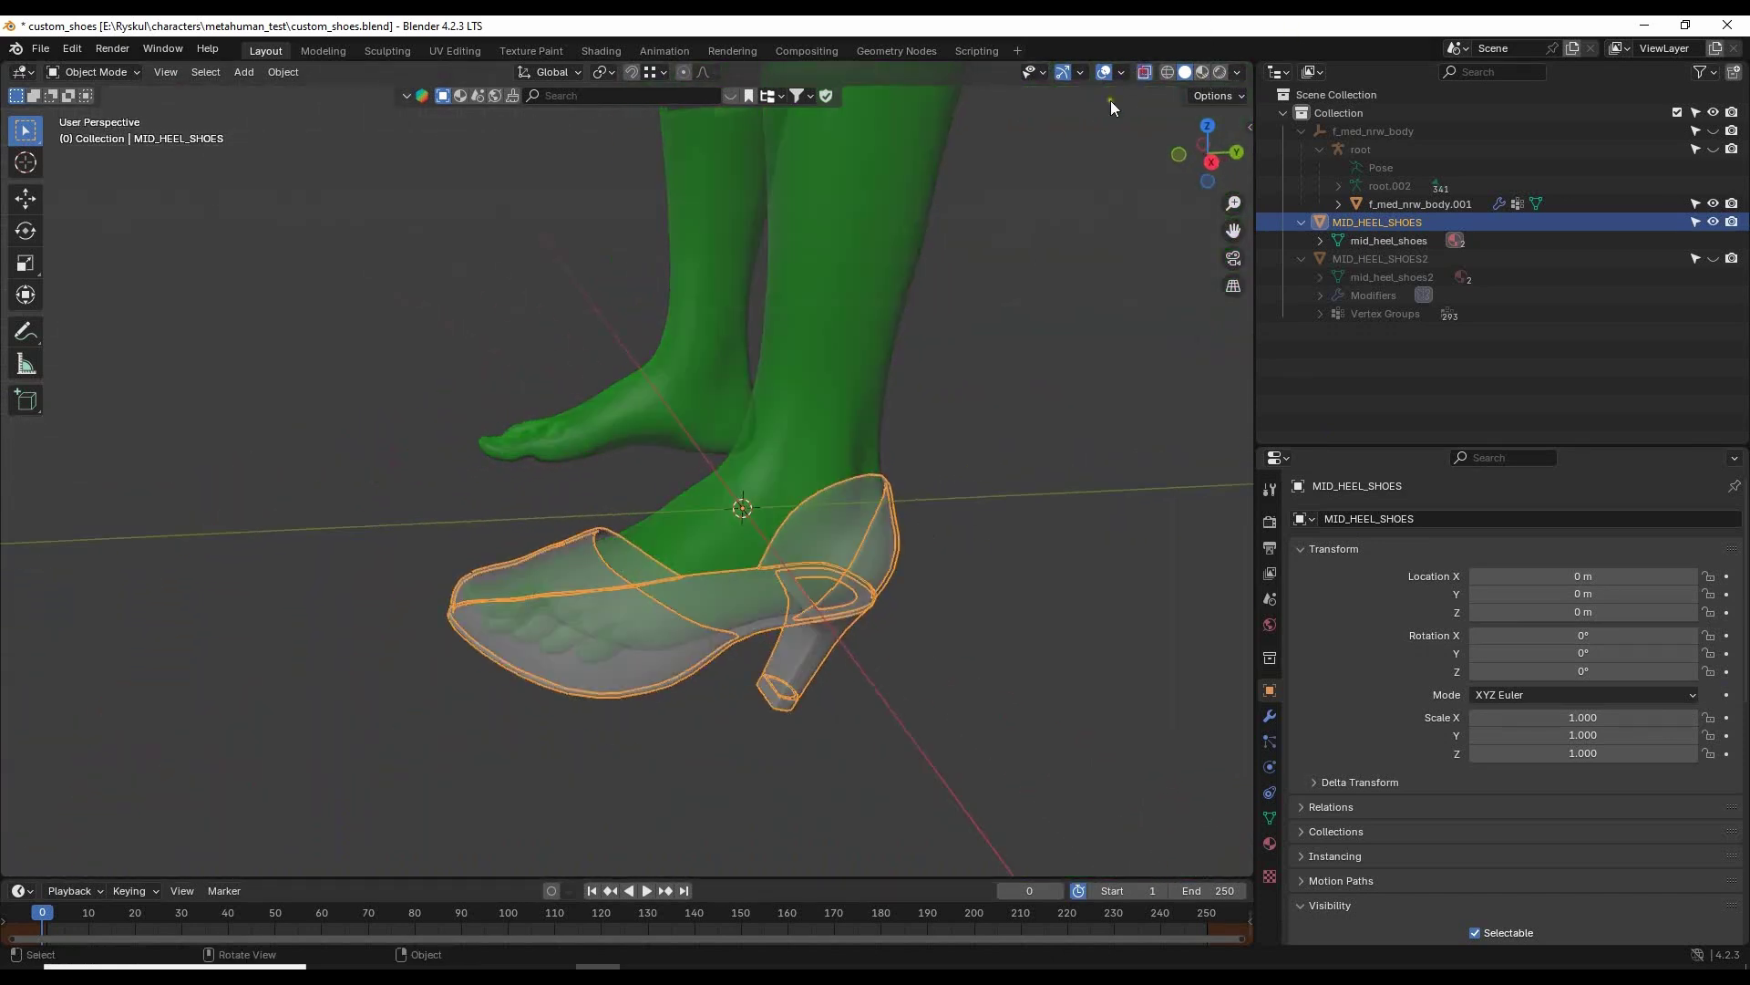
pyautogui.moveTo(916, 629); pyautogui.dragTo(720, 582, button='middle')
pyautogui.scroll(5, 556, 617)
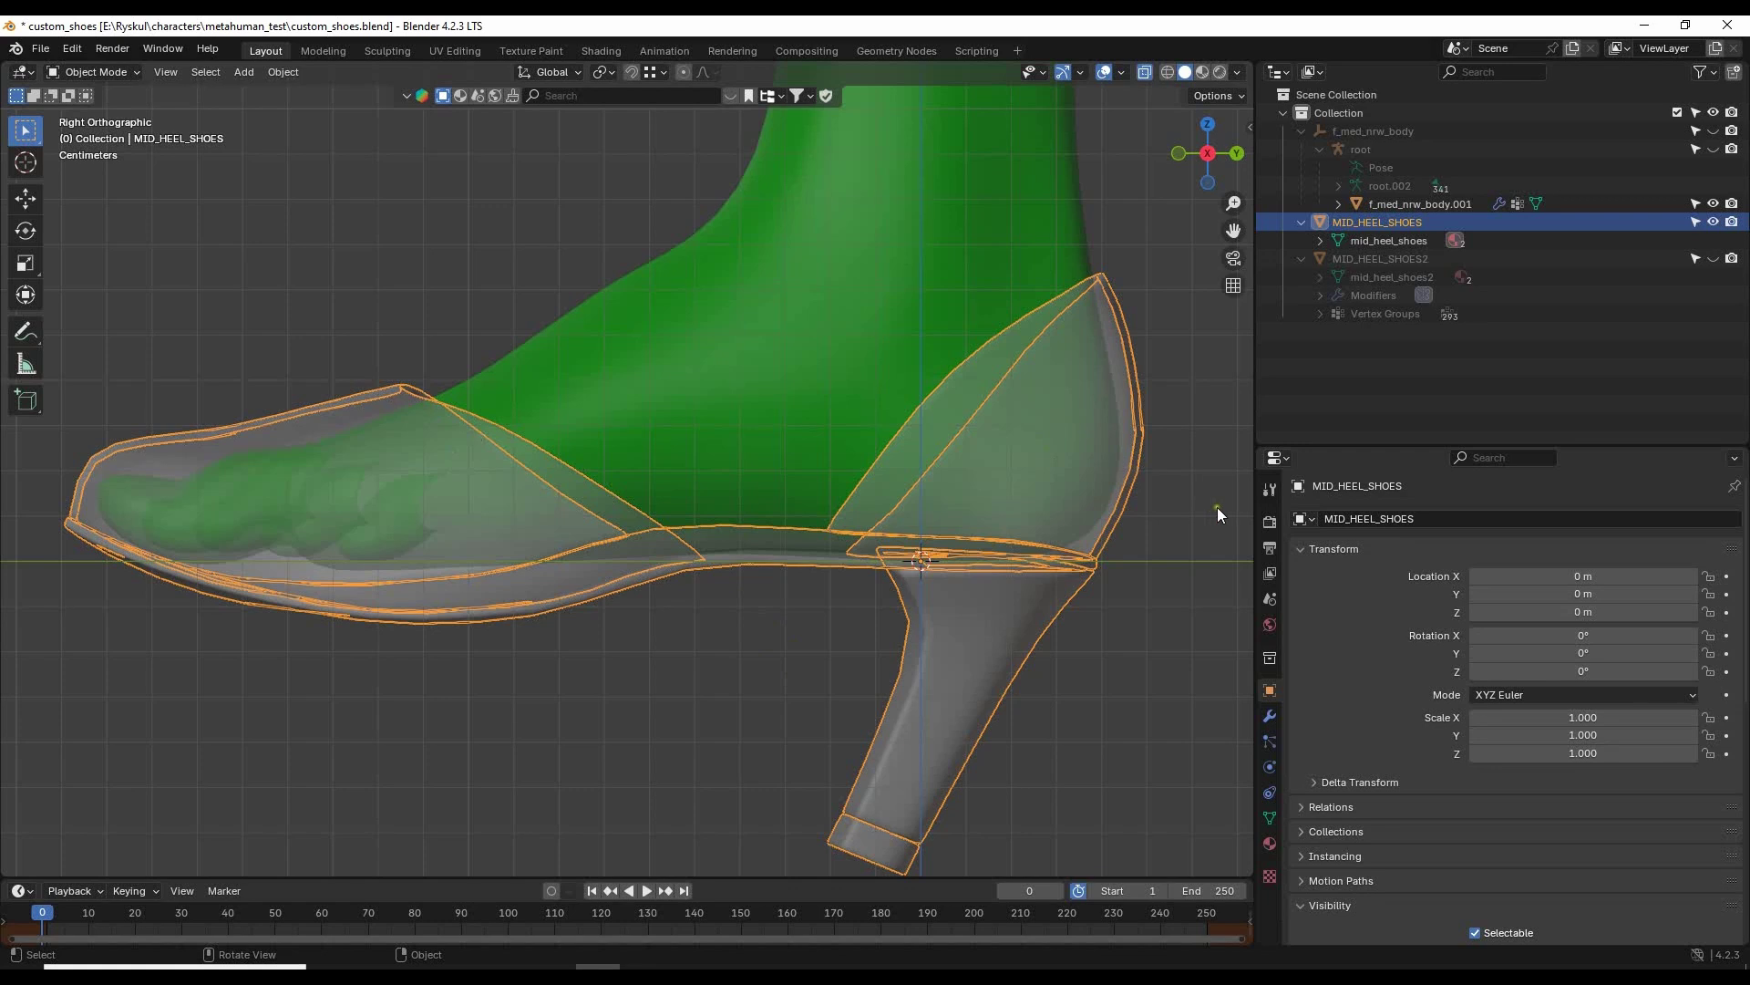
pyautogui.scroll(-2, 1055, 469)
pyautogui.moveTo(1054, 468); pyautogui.dragTo(771, 474, button='middle')
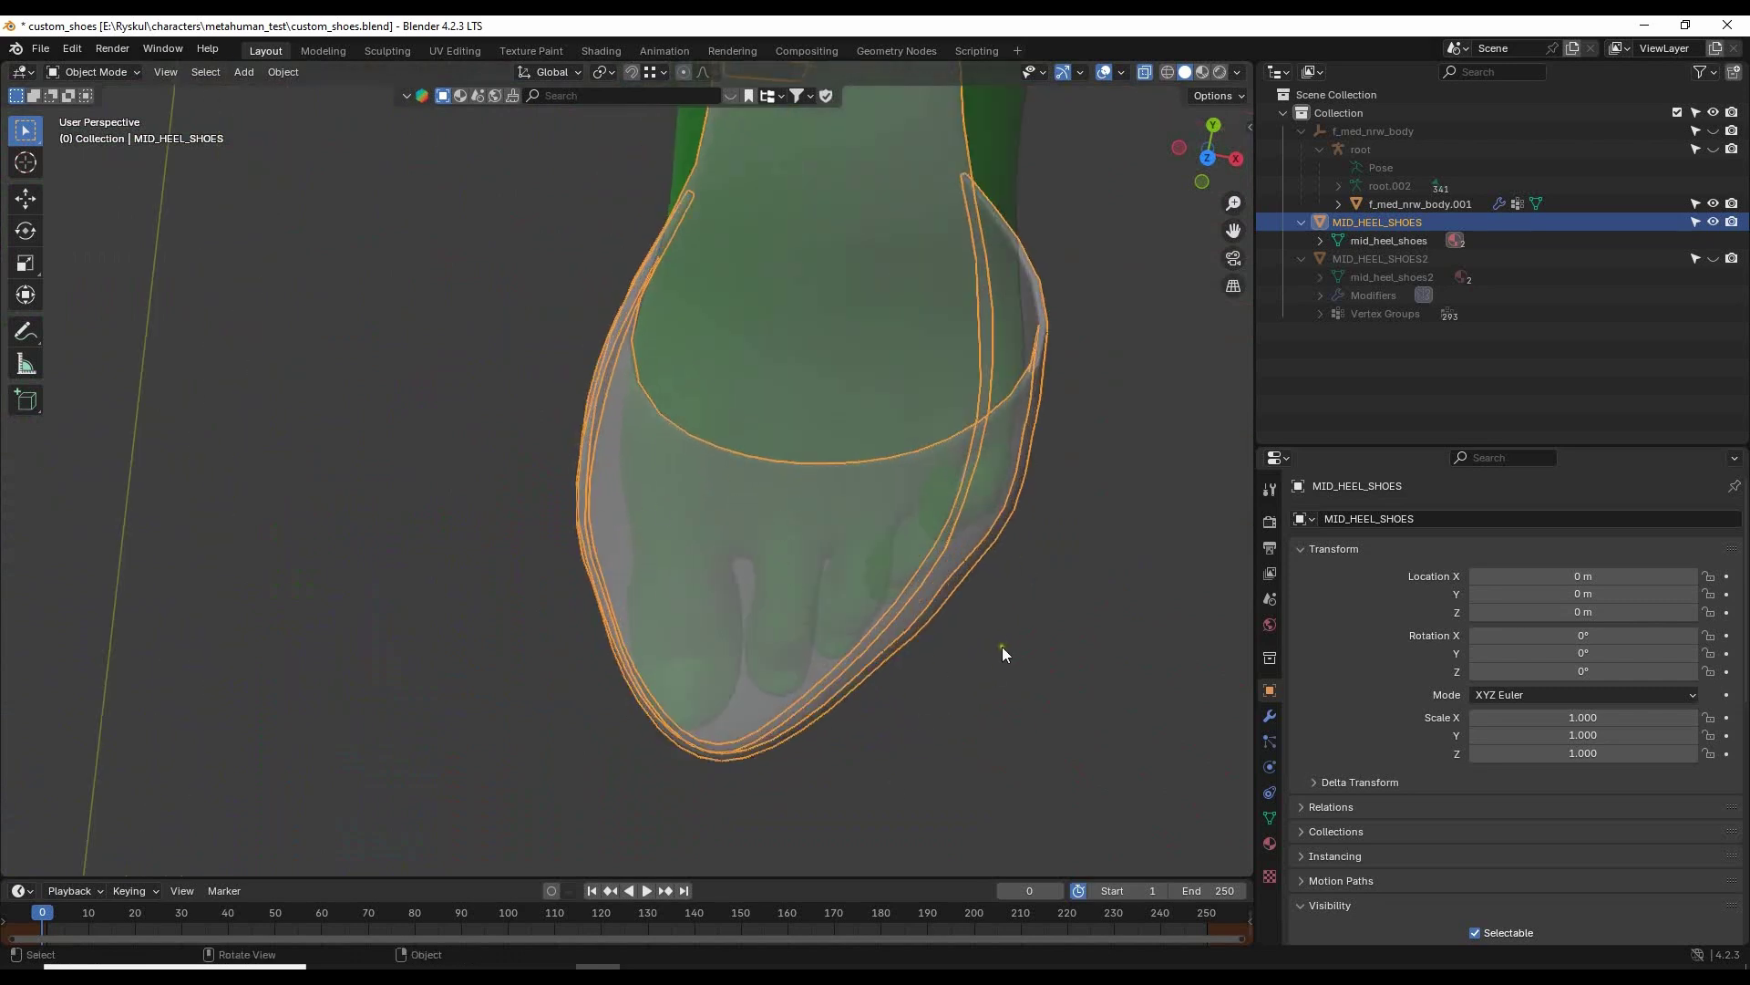
pyautogui.moveTo(1004, 653); pyautogui.dragTo(974, 606, button='middle')
pyautogui.moveTo(850, 500)
pyautogui.mouseDown(button='middle')
pyautogui.moveTo(835, 539)
pyautogui.moveTo(854, 531)
pyautogui.mouseUp(button='middle')
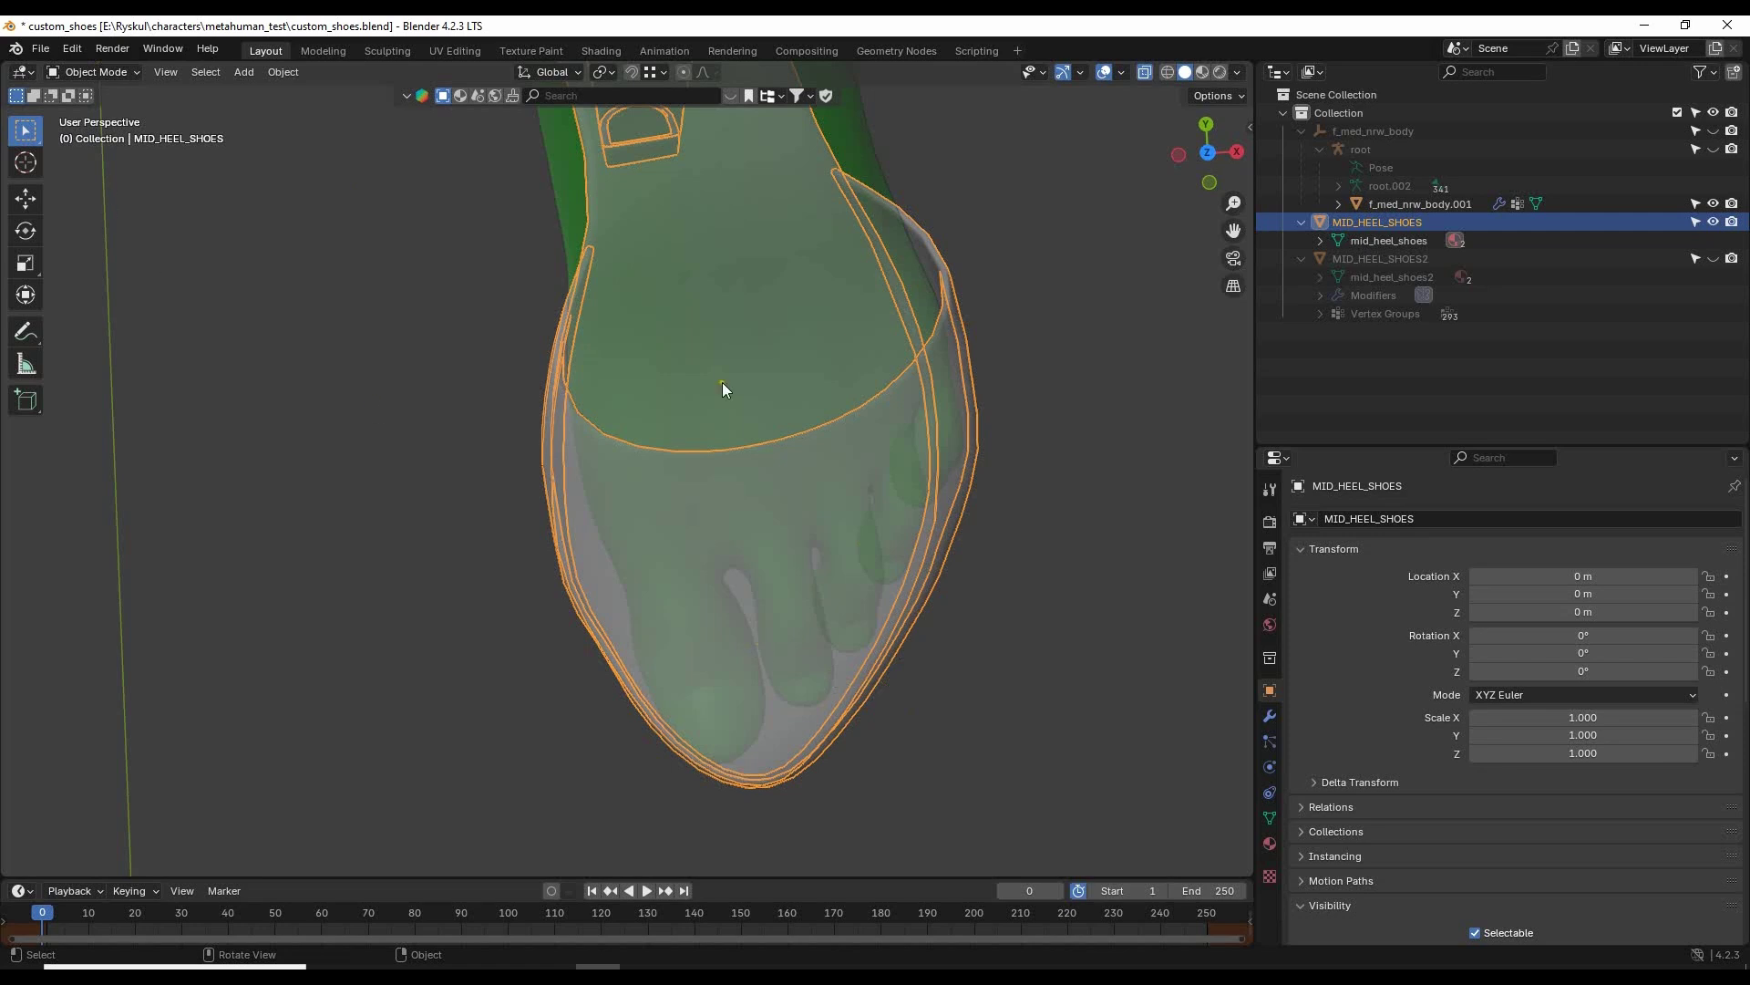
# Sculpt the toe tip of MID_HEEL_SHOES outward around the big toe with the Grab brush at a 240 px radius.
pyautogui.click(105, 71)
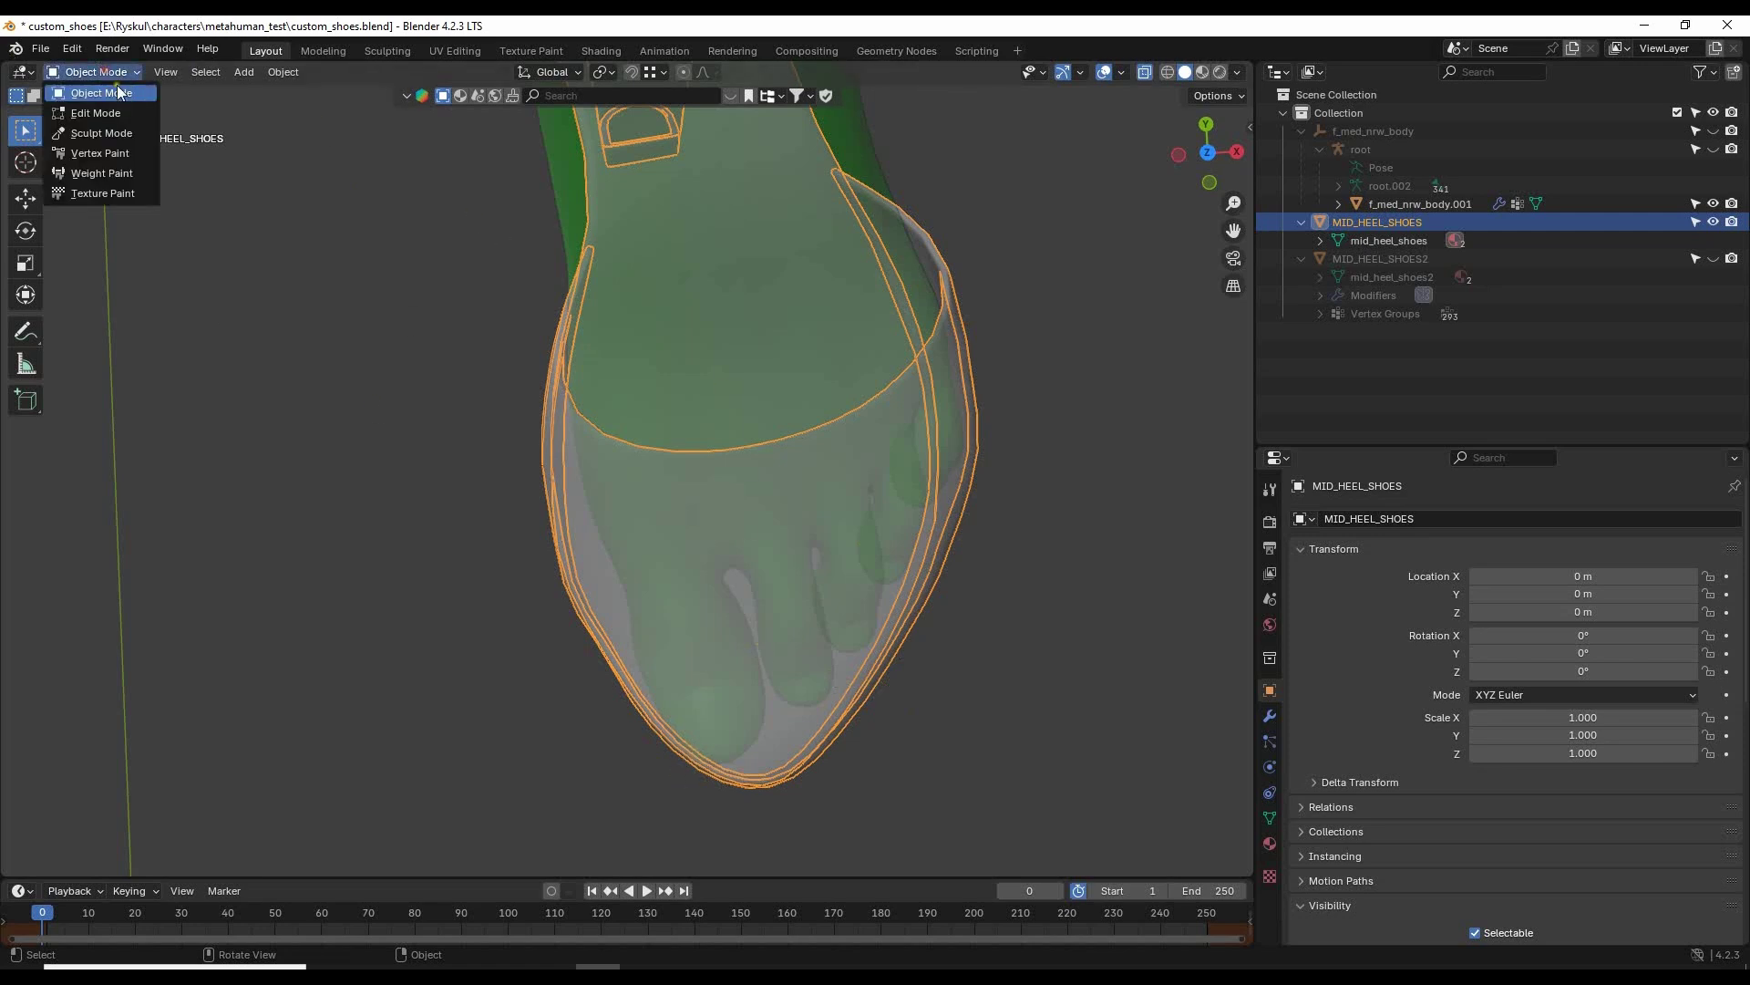
pyautogui.click(95, 135)
pyautogui.doubleClick(146, 89)
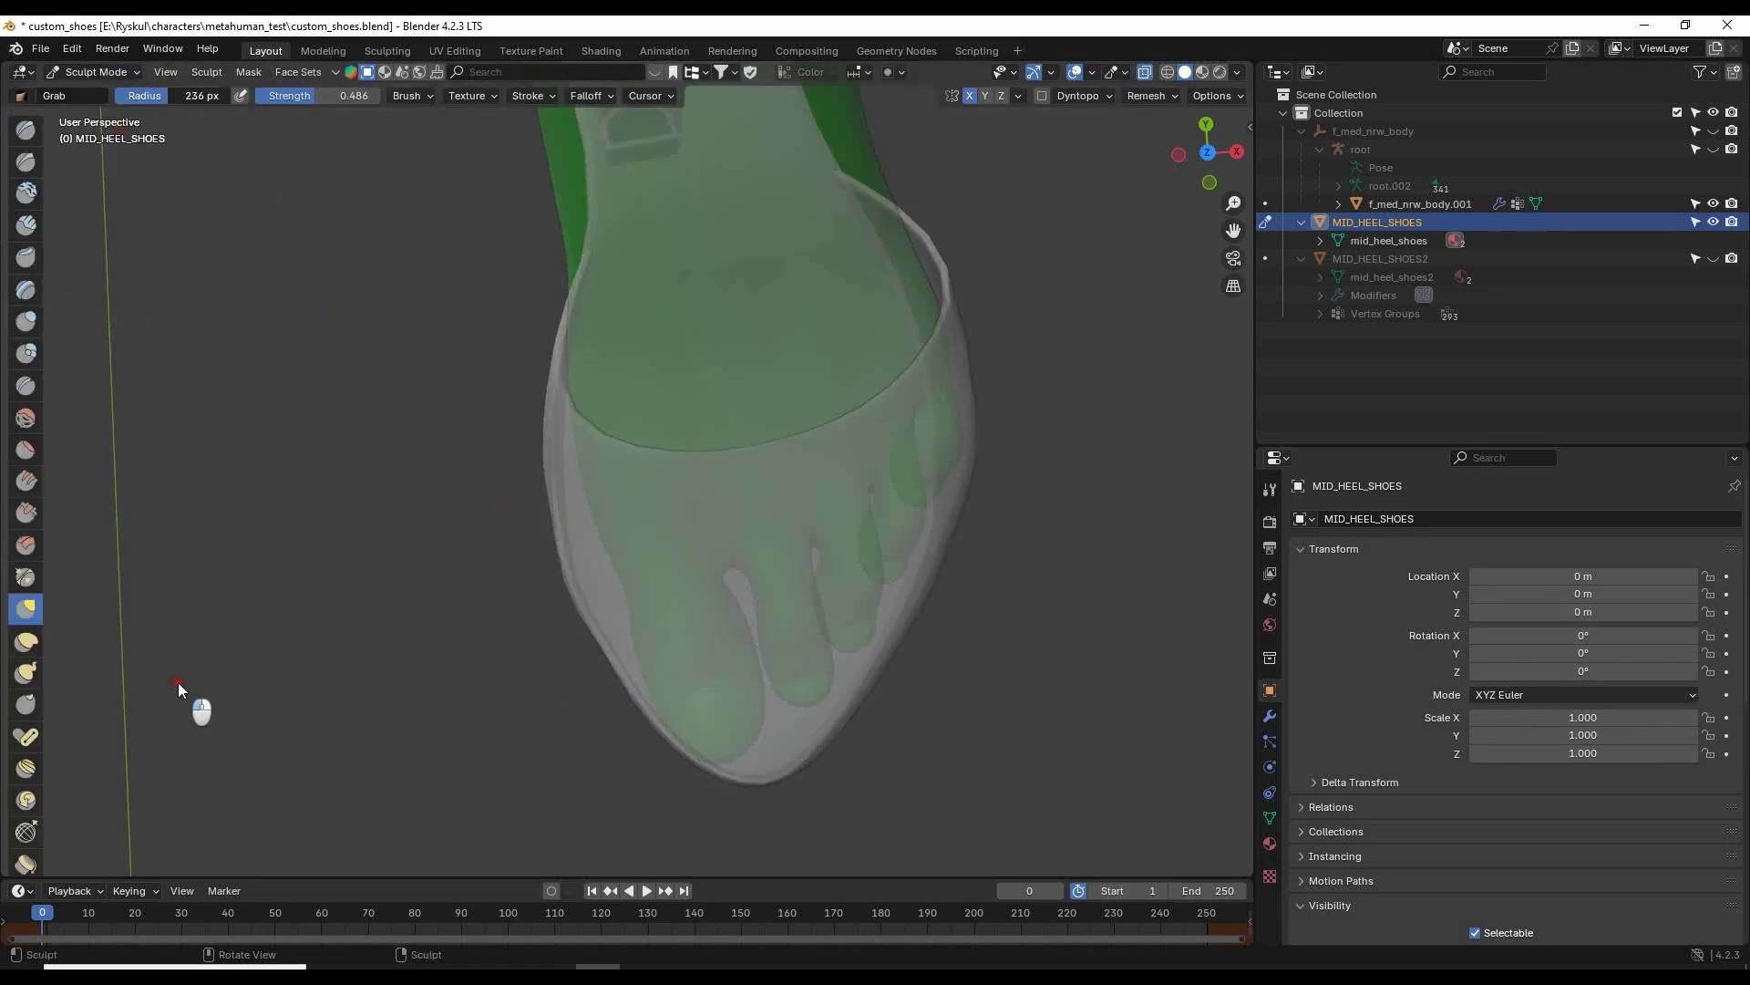
pyautogui.write('240')
pyautogui.press('Return')
pyautogui.moveTo(744, 770); pyautogui.dragTo(751, 782)
pyautogui.moveTo(673, 698); pyautogui.dragTo(700, 760)
pyautogui.moveTo(616, 636); pyautogui.dragTo(598, 642)
pyautogui.moveTo(760, 767); pyautogui.dragTo(760, 774)
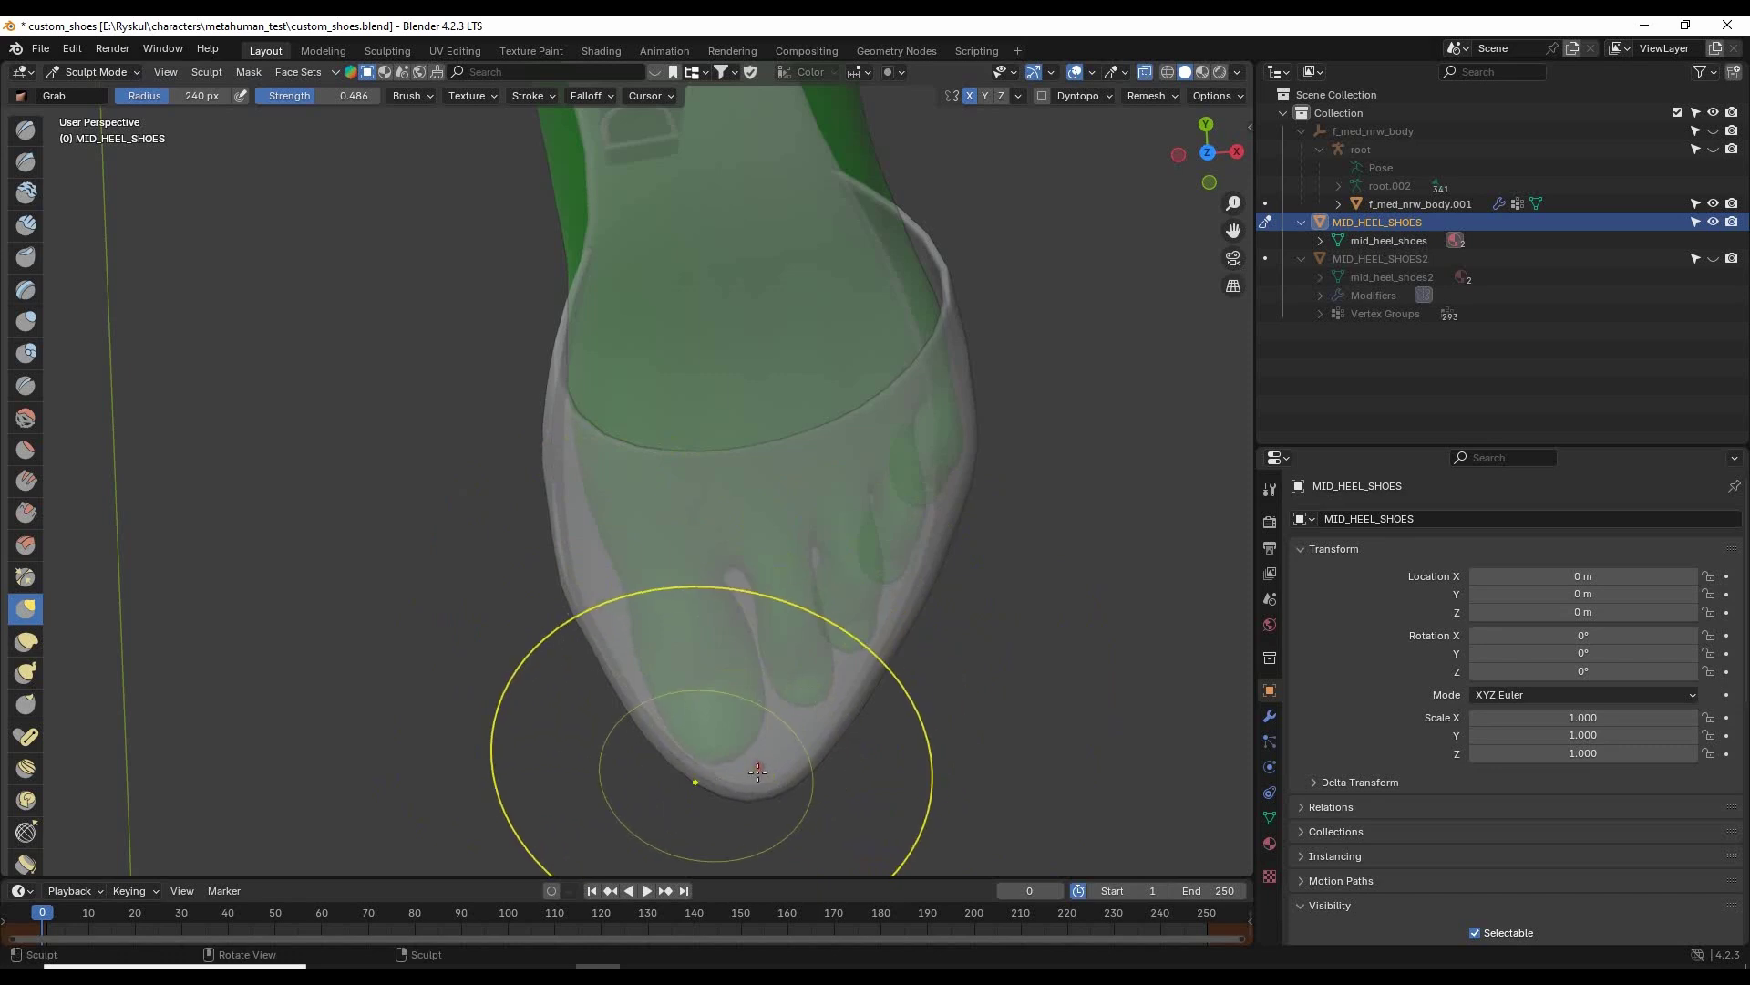
# Pull the shoe's big-toe edge slightly outward as seen from below, check the heel fit, and return to Object Mode.
pyautogui.moveTo(779, 663); pyautogui.dragTo(838, 389, button='middle')
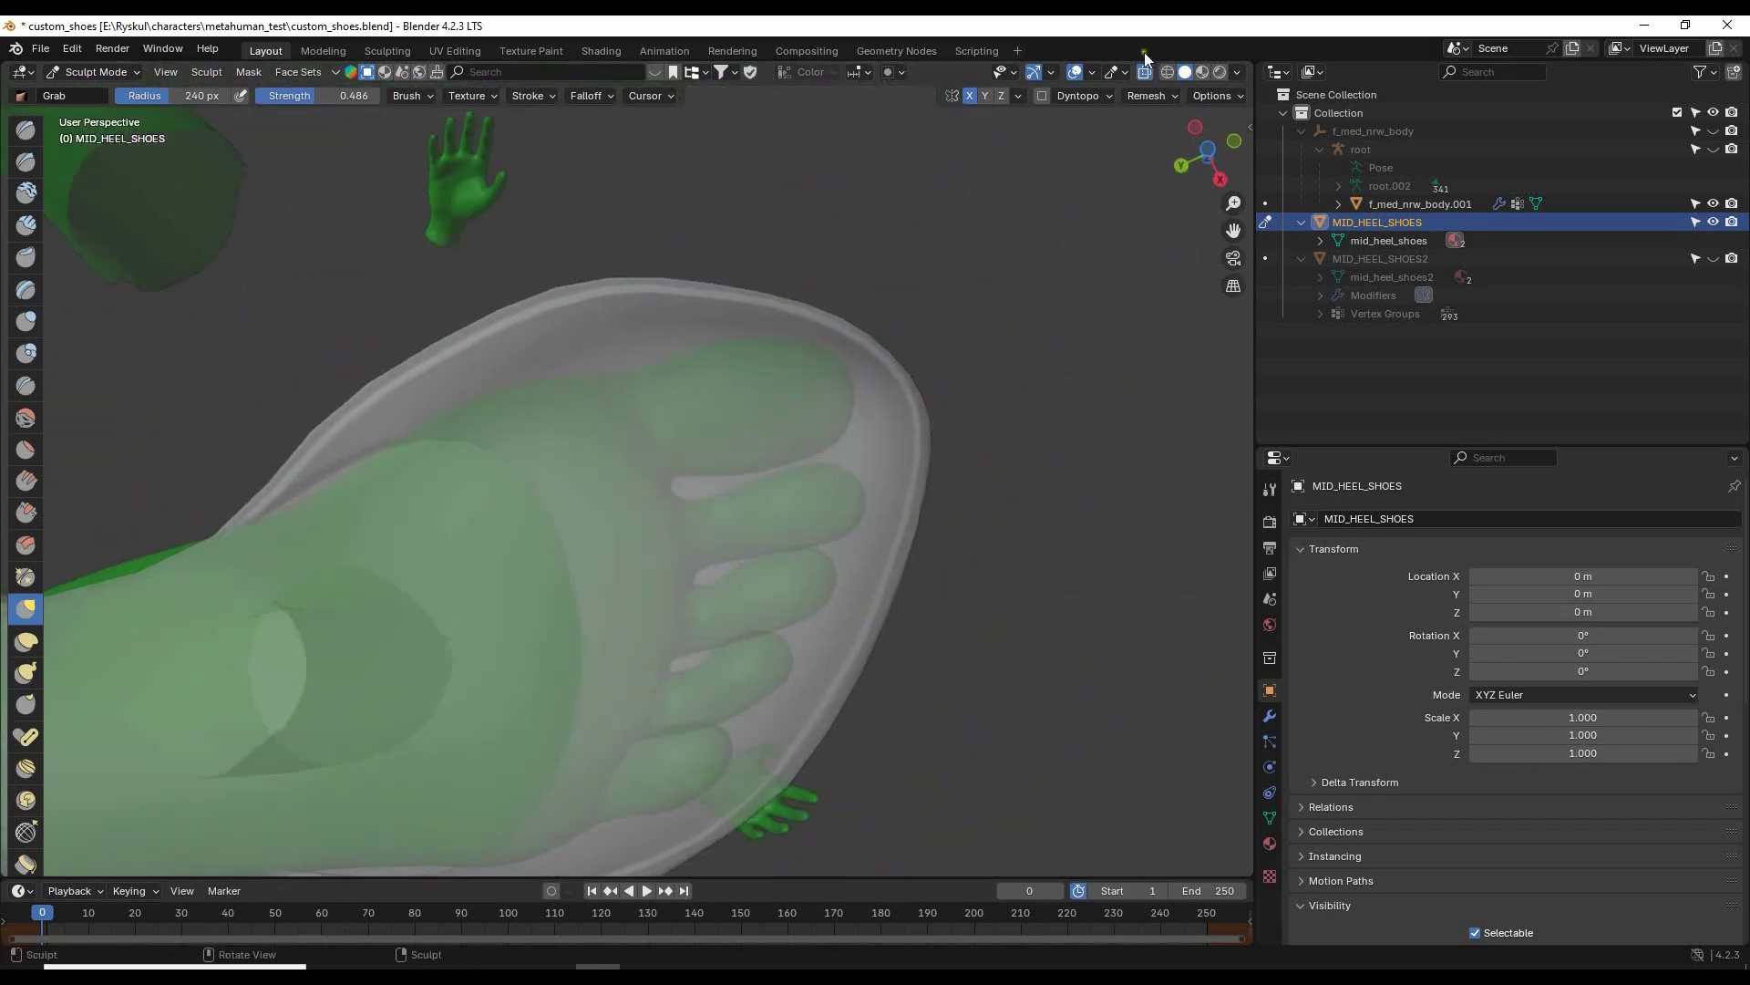
pyautogui.moveTo(784, 320); pyautogui.dragTo(802, 293)
pyautogui.scroll(-4, 802, 293)
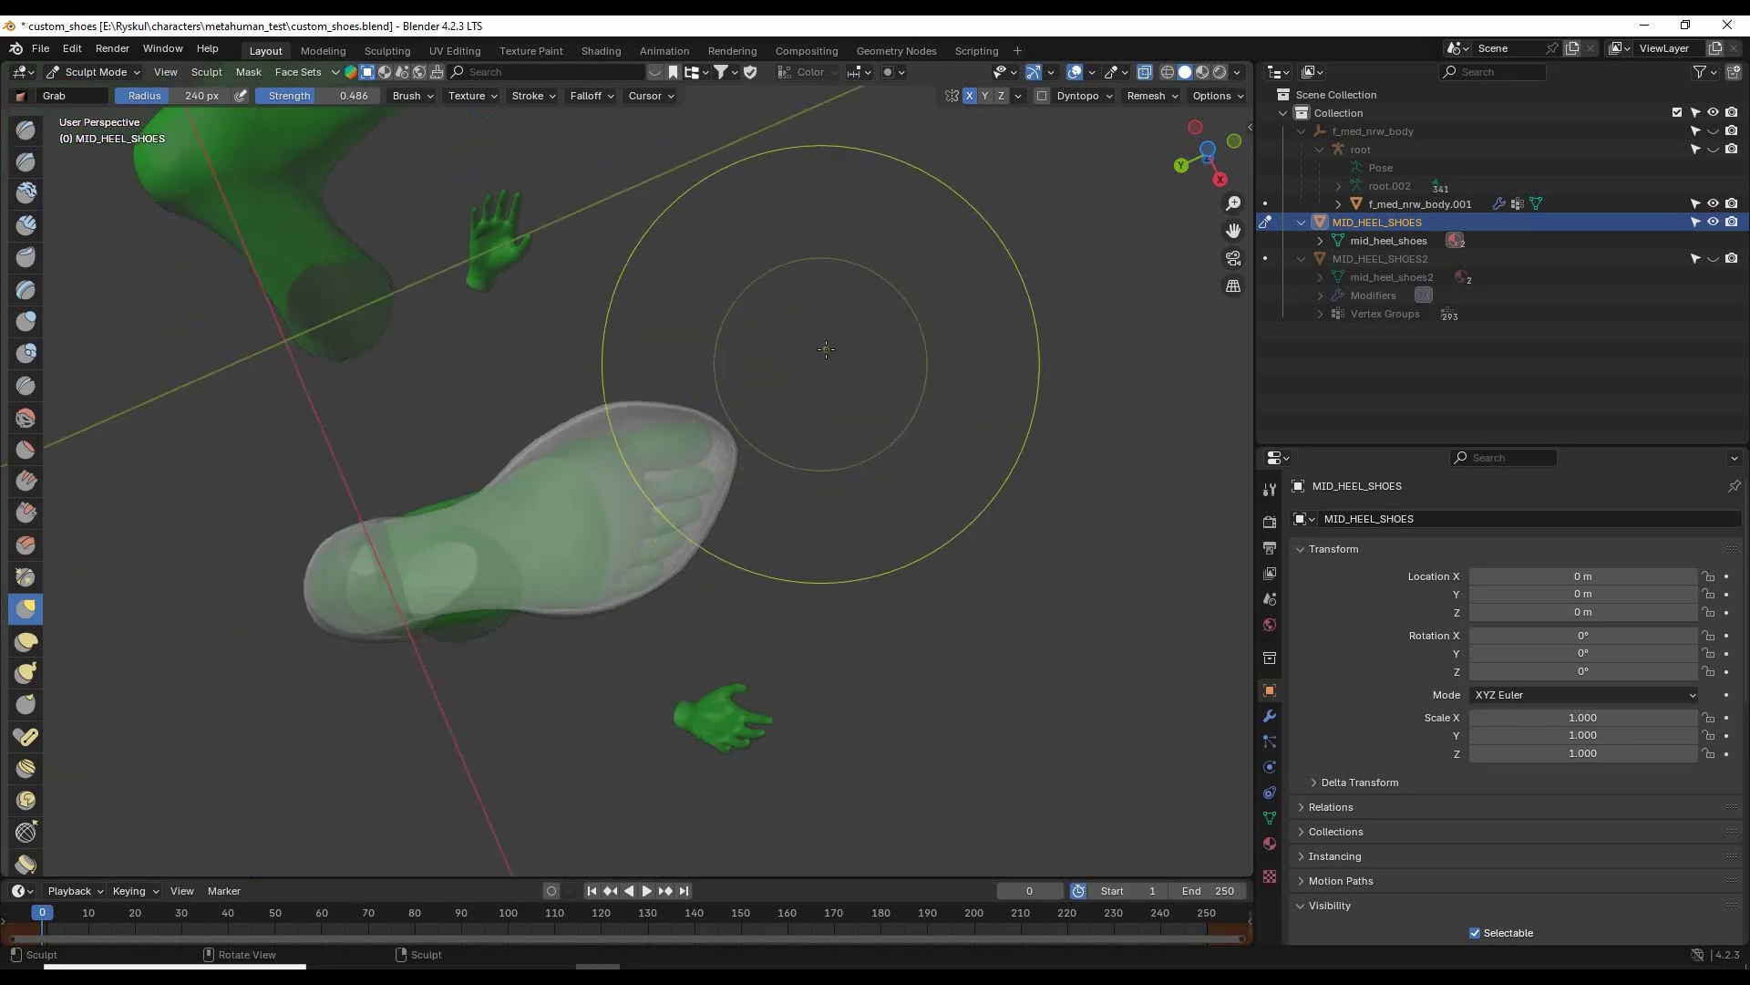
pyautogui.moveTo(801, 293)
pyautogui.mouseDown(button='middle')
pyautogui.moveTo(697, 580)
pyautogui.moveTo(884, 353)
pyautogui.moveTo(730, 492)
pyautogui.moveTo(590, 492)
pyautogui.moveTo(563, 395)
pyautogui.moveTo(319, 471)
pyautogui.moveTo(646, 420)
pyautogui.moveTo(770, 344)
pyautogui.moveTo(525, 407)
pyautogui.mouseUp(button='middle')
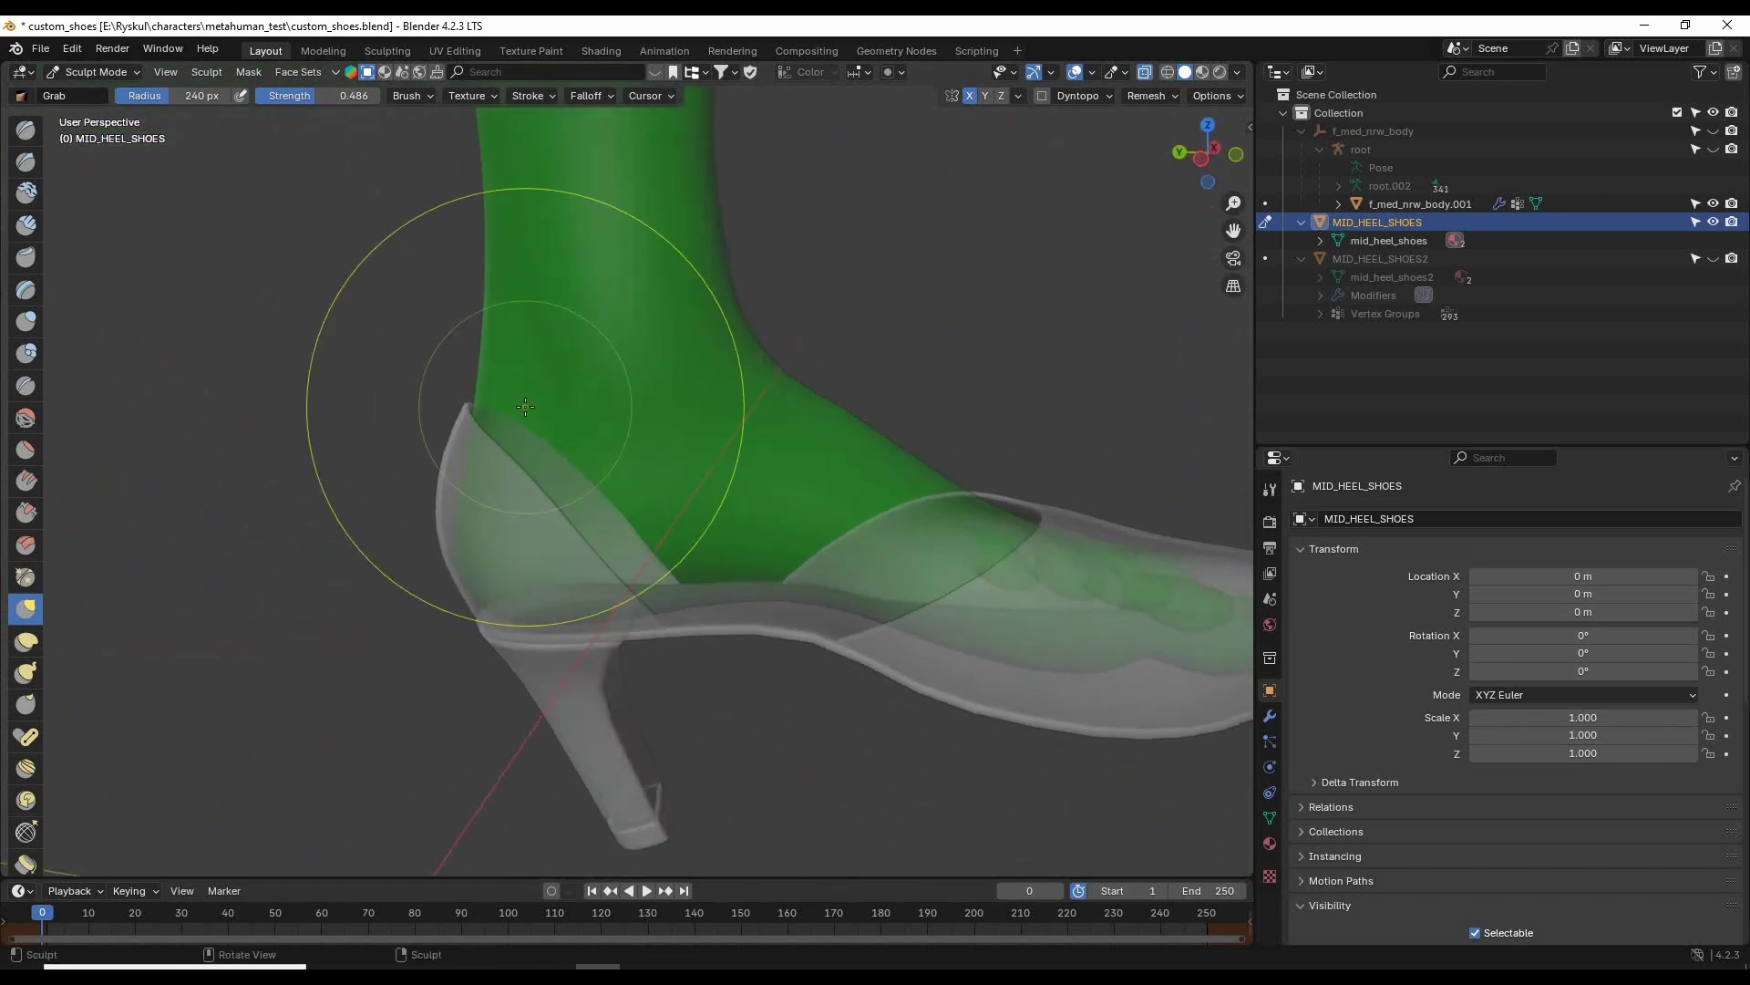
pyautogui.click(95, 72)
pyautogui.click(102, 94)
# Turn off X-ray display and examine the solid shoe on the foot from the side and front.
pyautogui.moveTo(1023, 538)
pyautogui.mouseDown(button='middle')
pyautogui.moveTo(960, 205)
pyautogui.moveTo(982, 326)
pyautogui.moveTo(926, 450)
pyautogui.moveTo(1019, 519)
pyautogui.moveTo(1090, 413)
pyautogui.moveTo(631, 434)
pyautogui.moveTo(948, 618)
pyautogui.moveTo(1041, 585)
pyautogui.moveTo(1016, 574)
pyautogui.moveTo(1014, 537)
pyautogui.mouseUp(button='middle')
pyautogui.click(1145, 72)
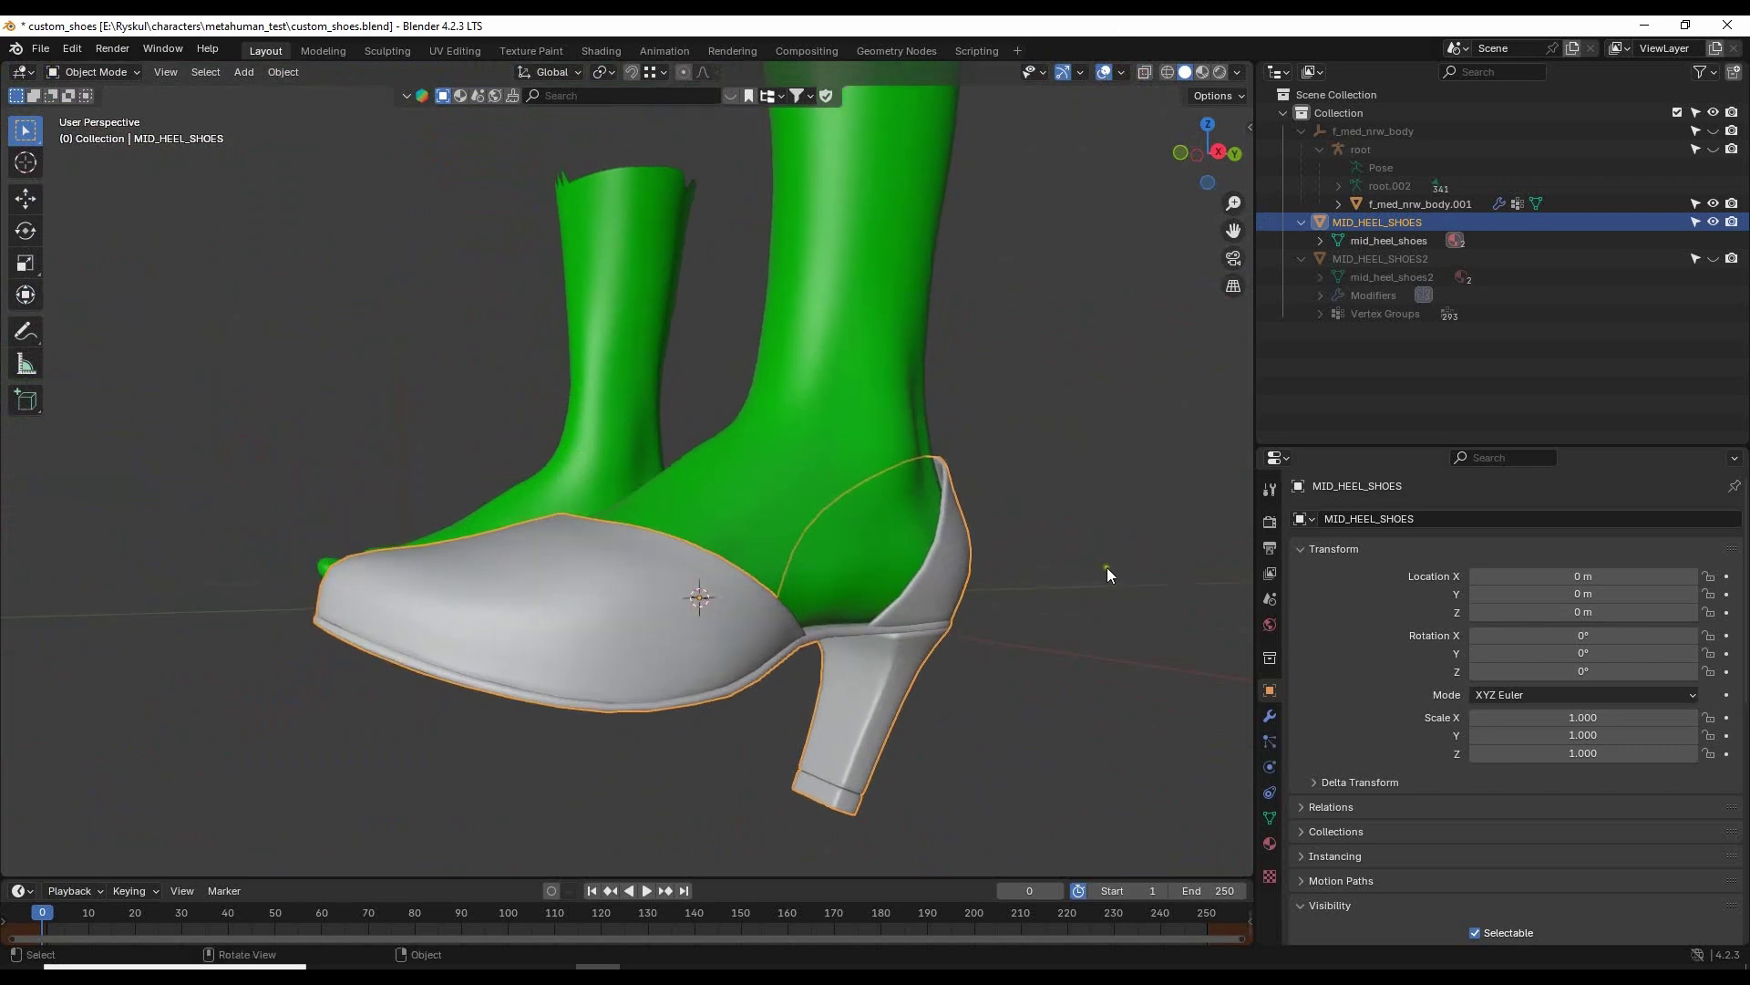
pyautogui.moveTo(1107, 567); pyautogui.dragTo(1080, 590, button='middle')
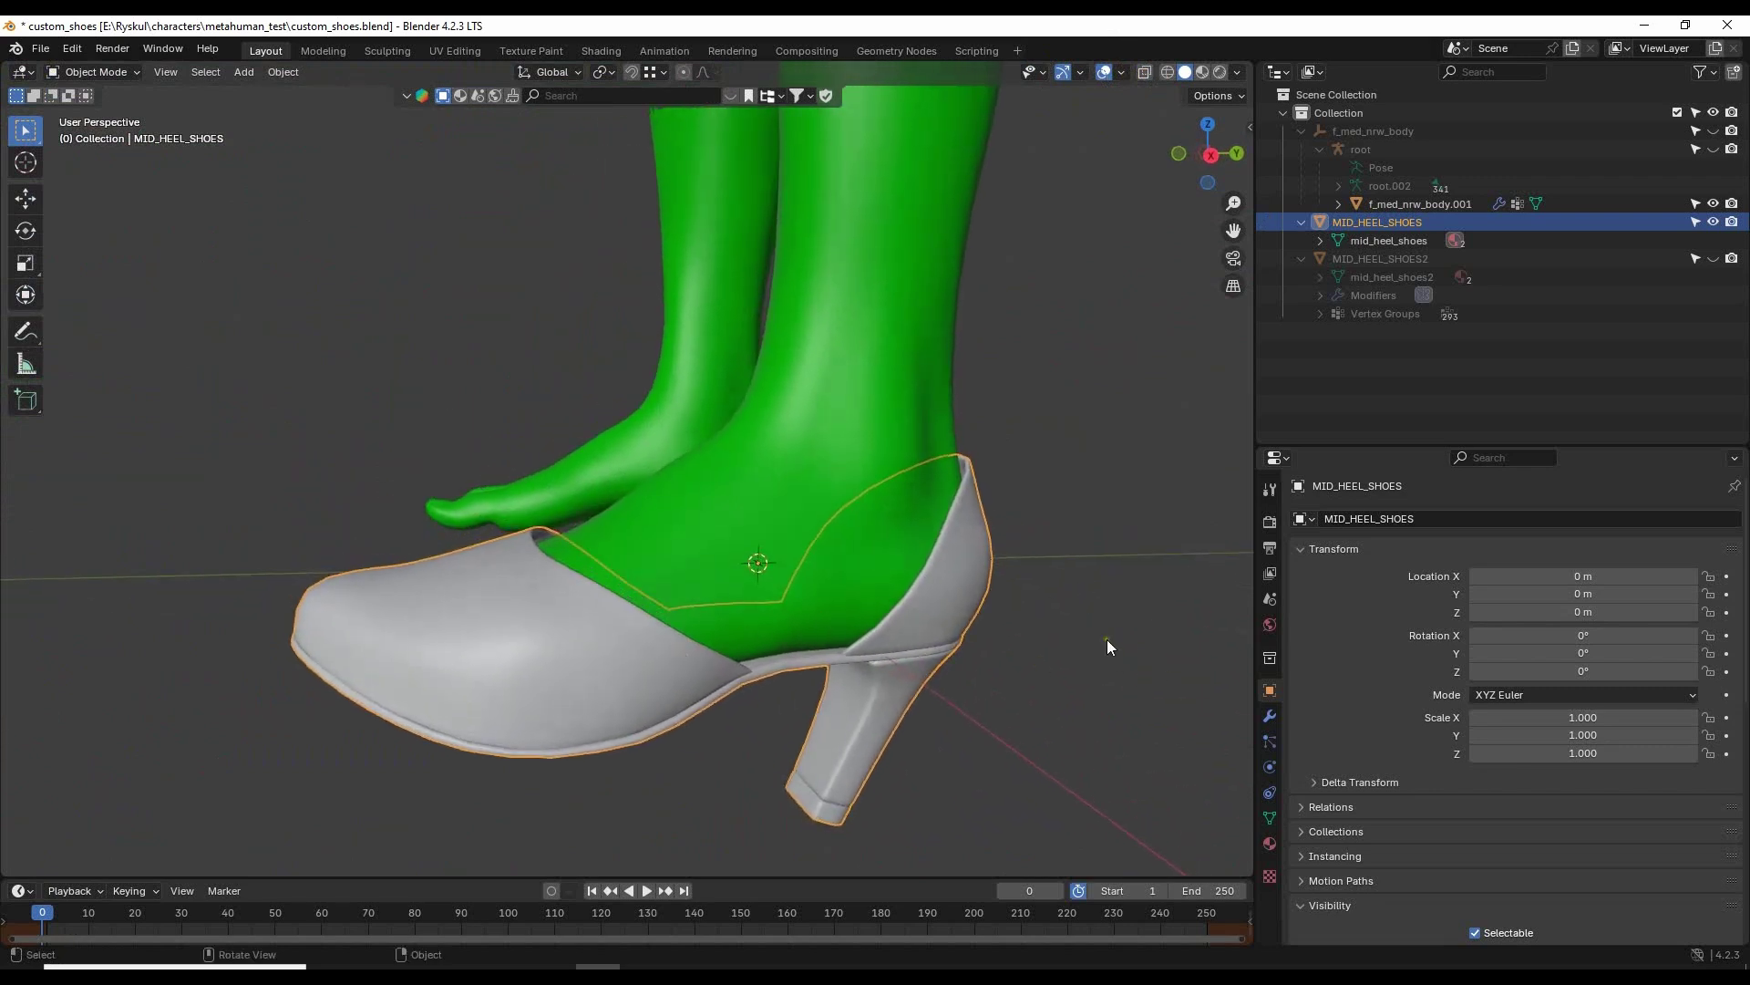
pyautogui.moveTo(702, 626); pyautogui.dragTo(1112, 677, button='middle')
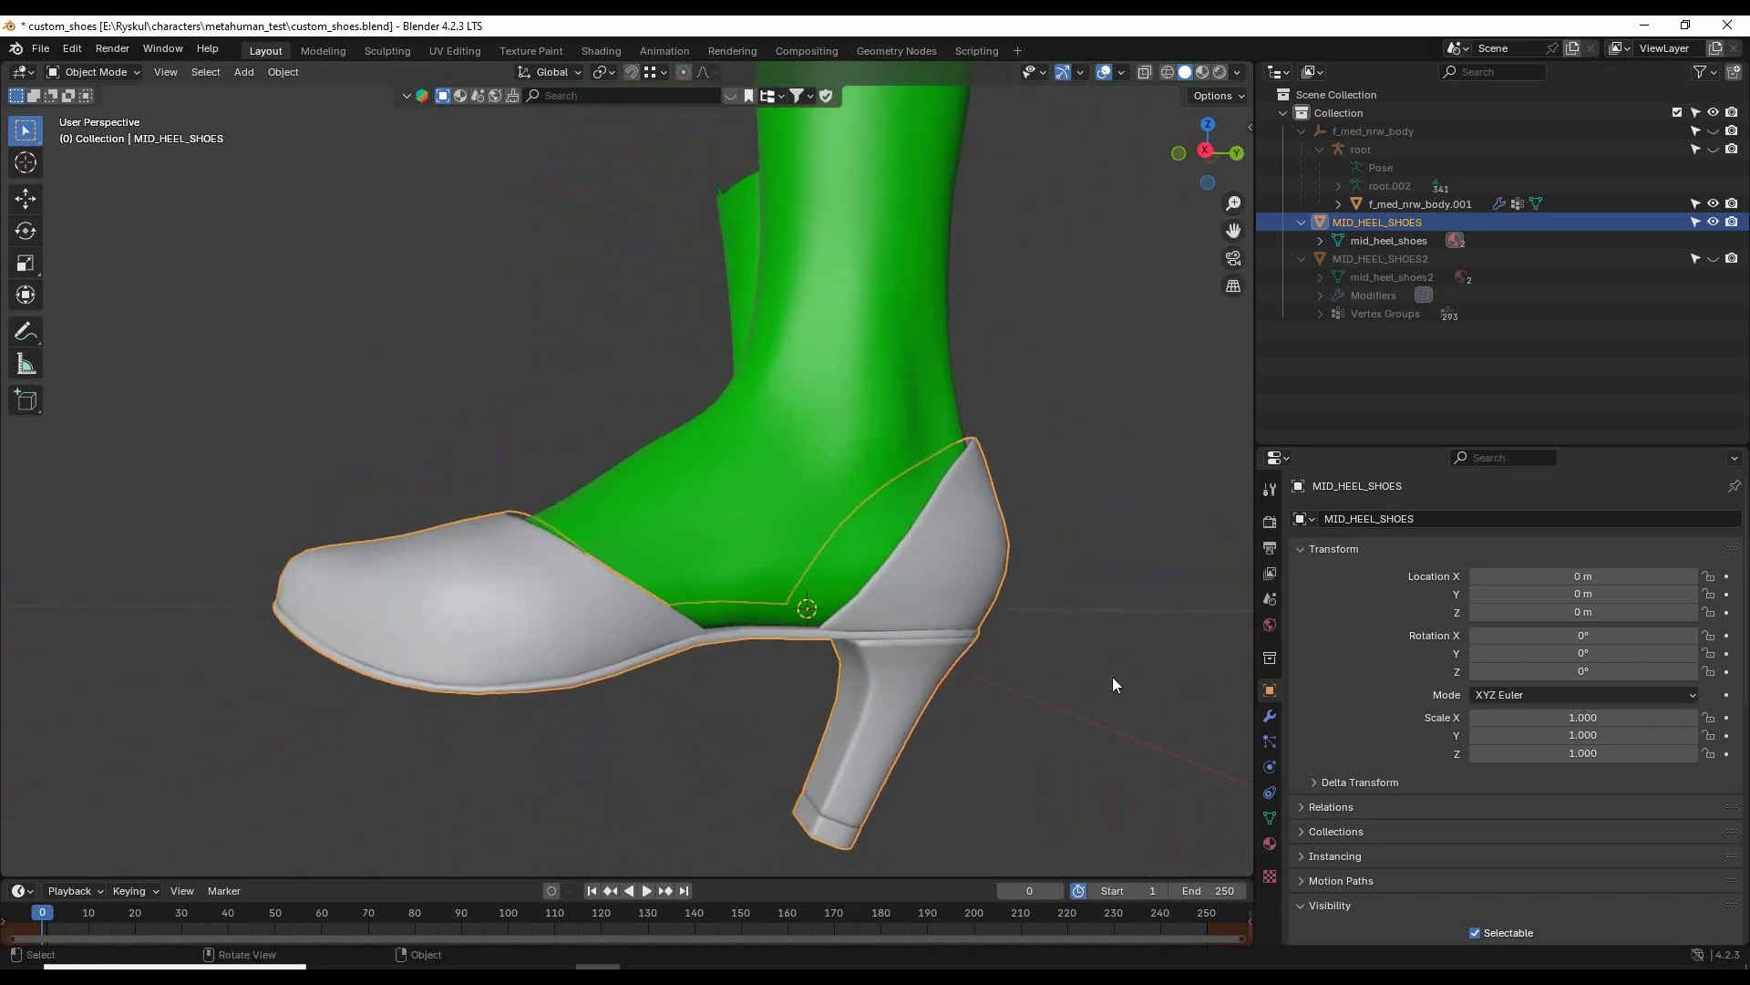
pyautogui.moveTo(1114, 673); pyautogui.dragTo(1097, 596, button='middle')
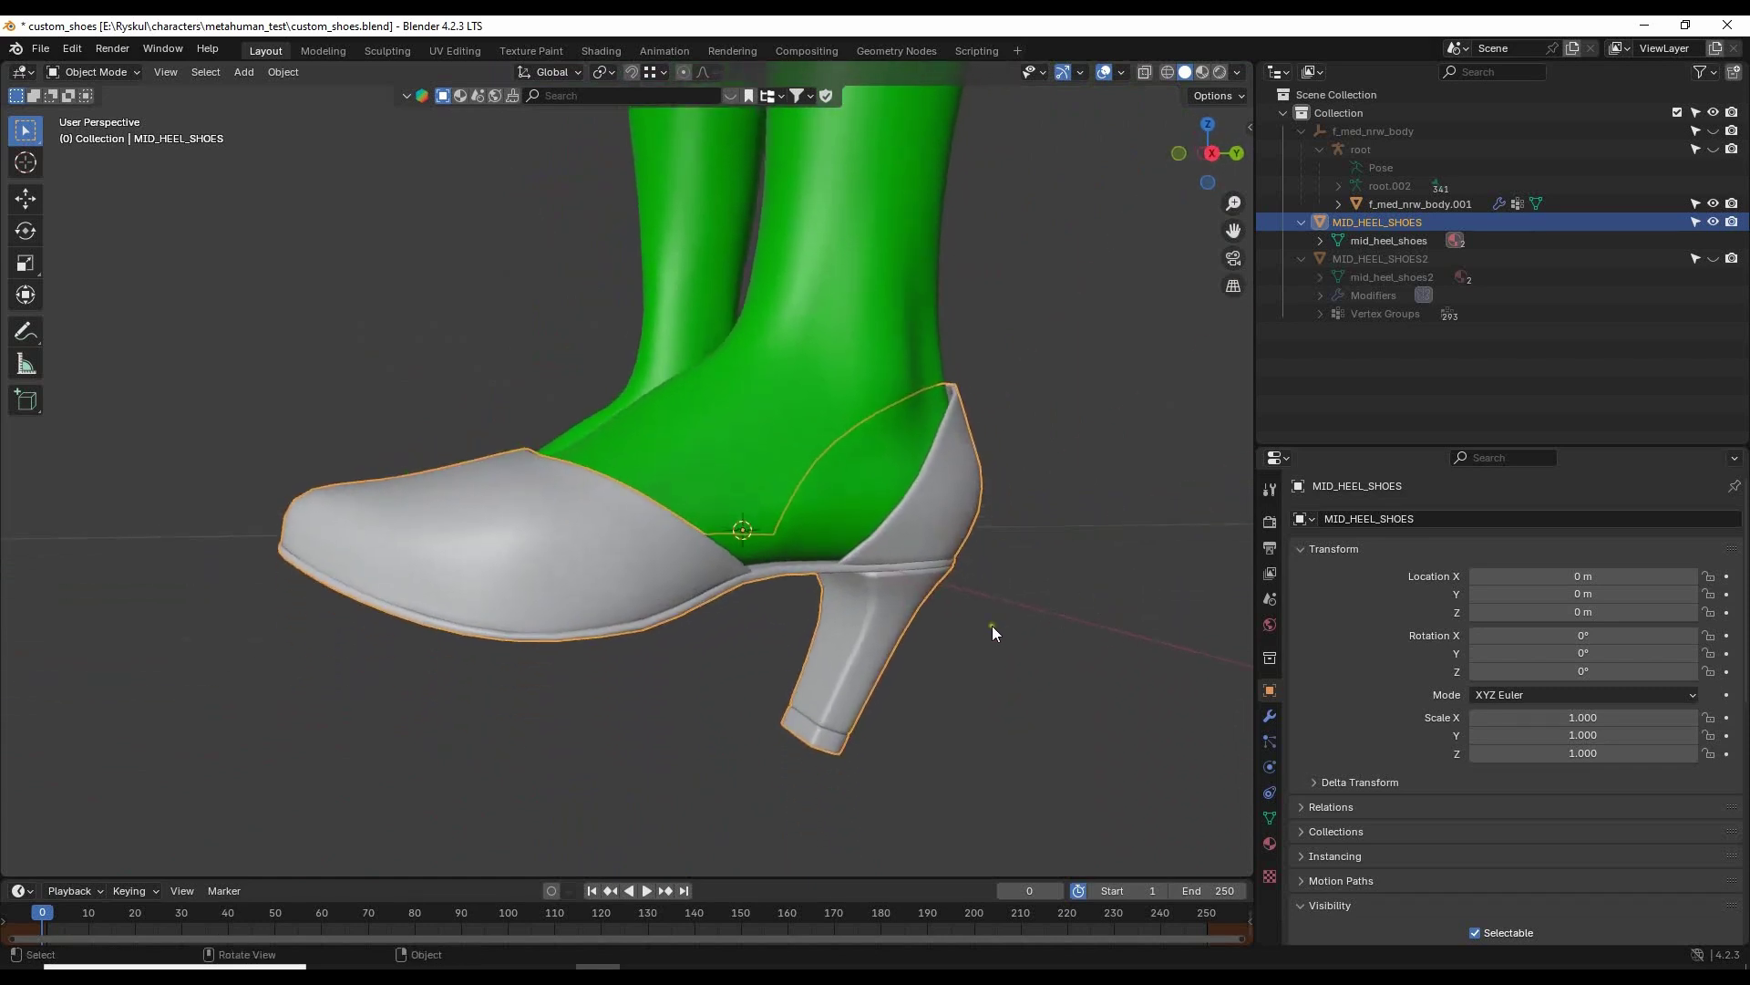
pyautogui.moveTo(736, 598); pyautogui.dragTo(715, 570, button='middle')
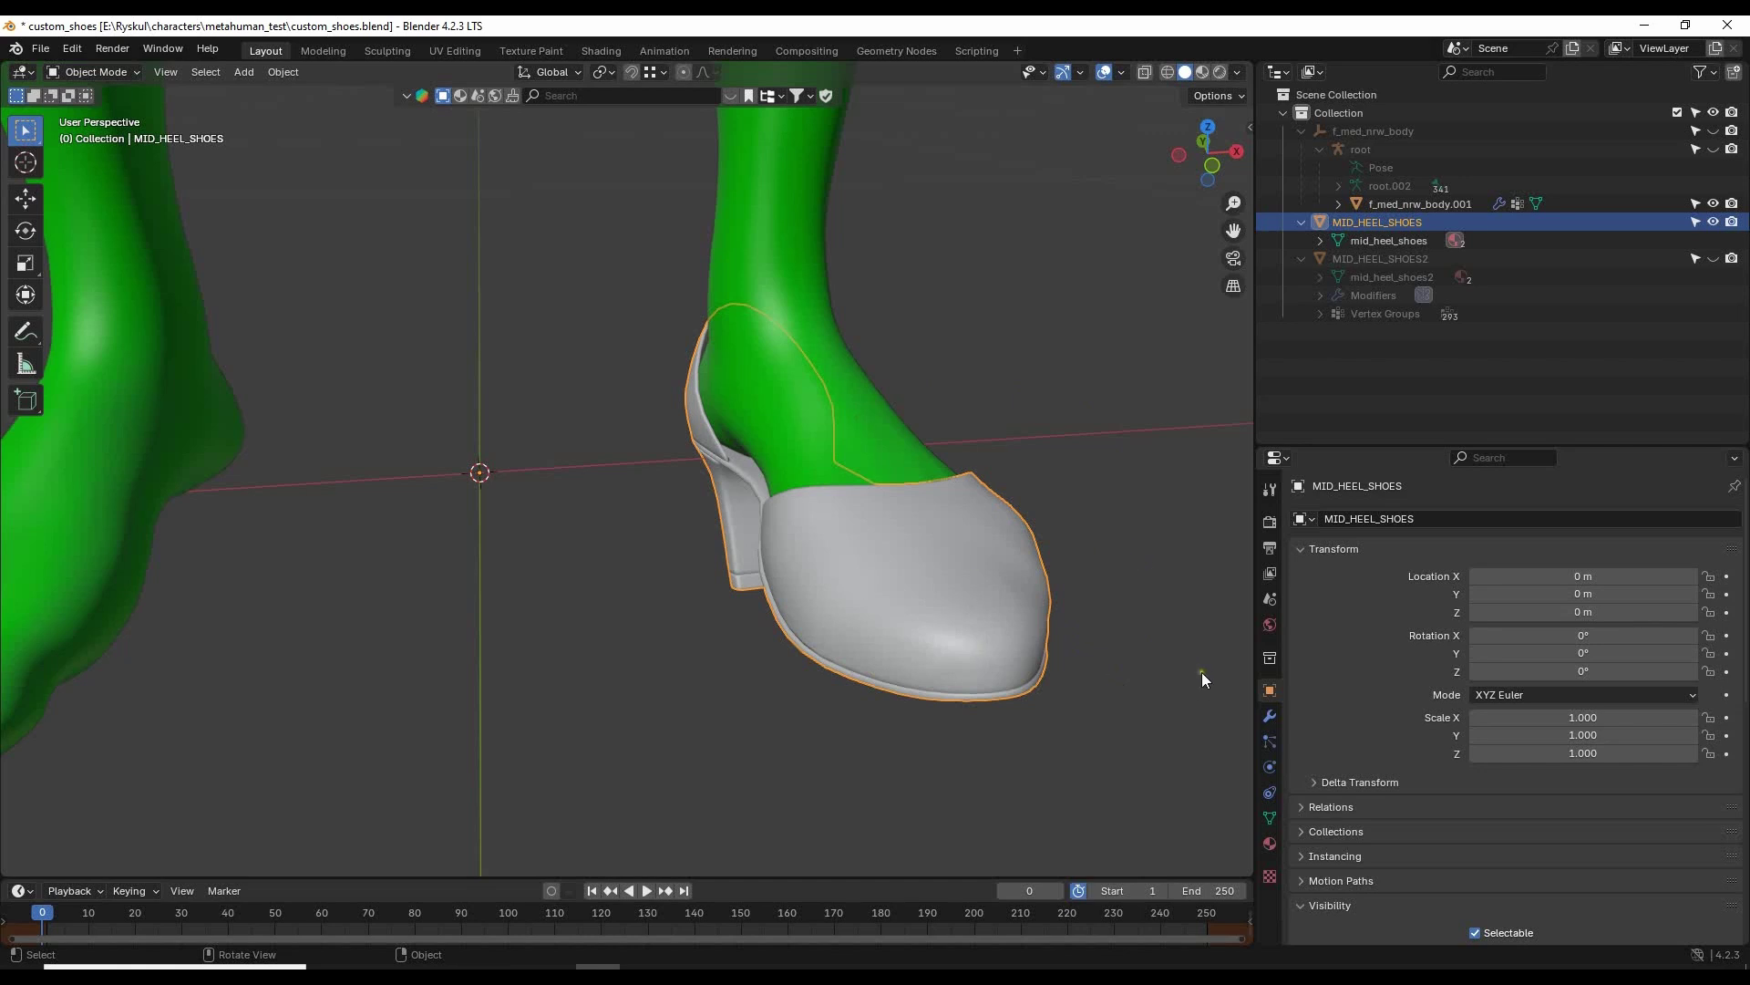
# Adjust the side of the shoe's toe with the Grab brush at a 159 px radius and return to Object Mode.
pyautogui.click(110, 72)
pyautogui.click(99, 129)
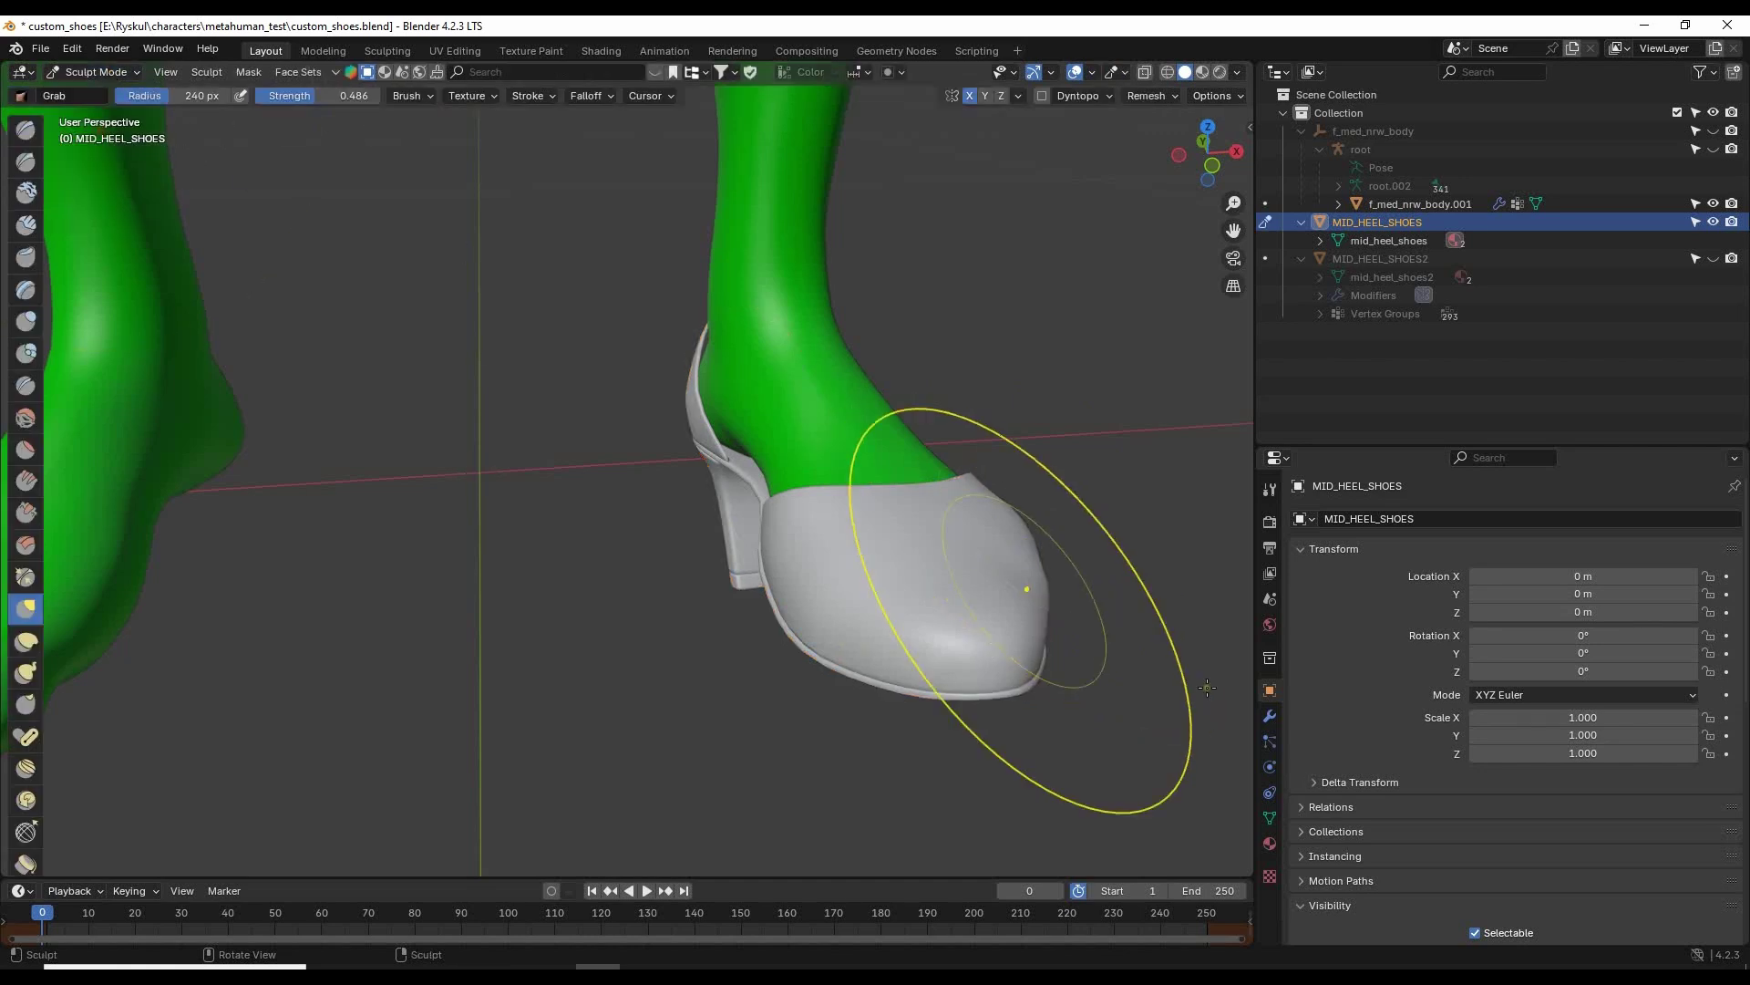
pyautogui.moveTo(218, 95); pyautogui.dragTo(200, 95)
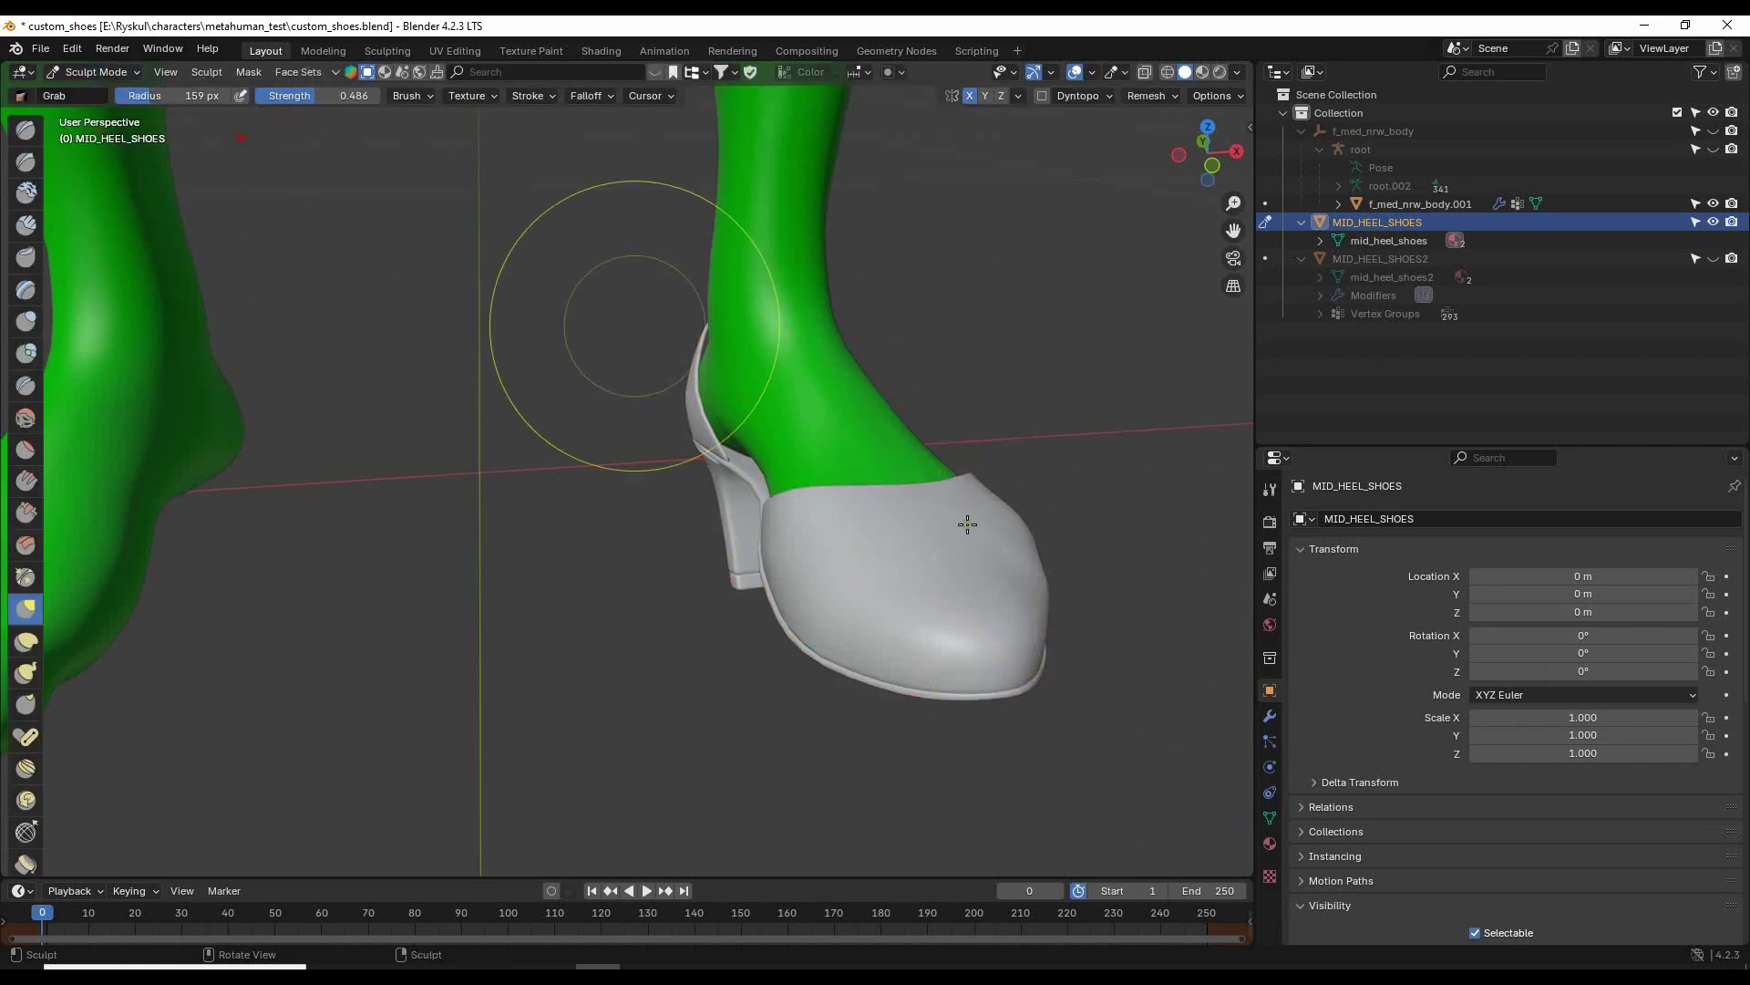
pyautogui.moveTo(1024, 575); pyautogui.dragTo(1021, 568)
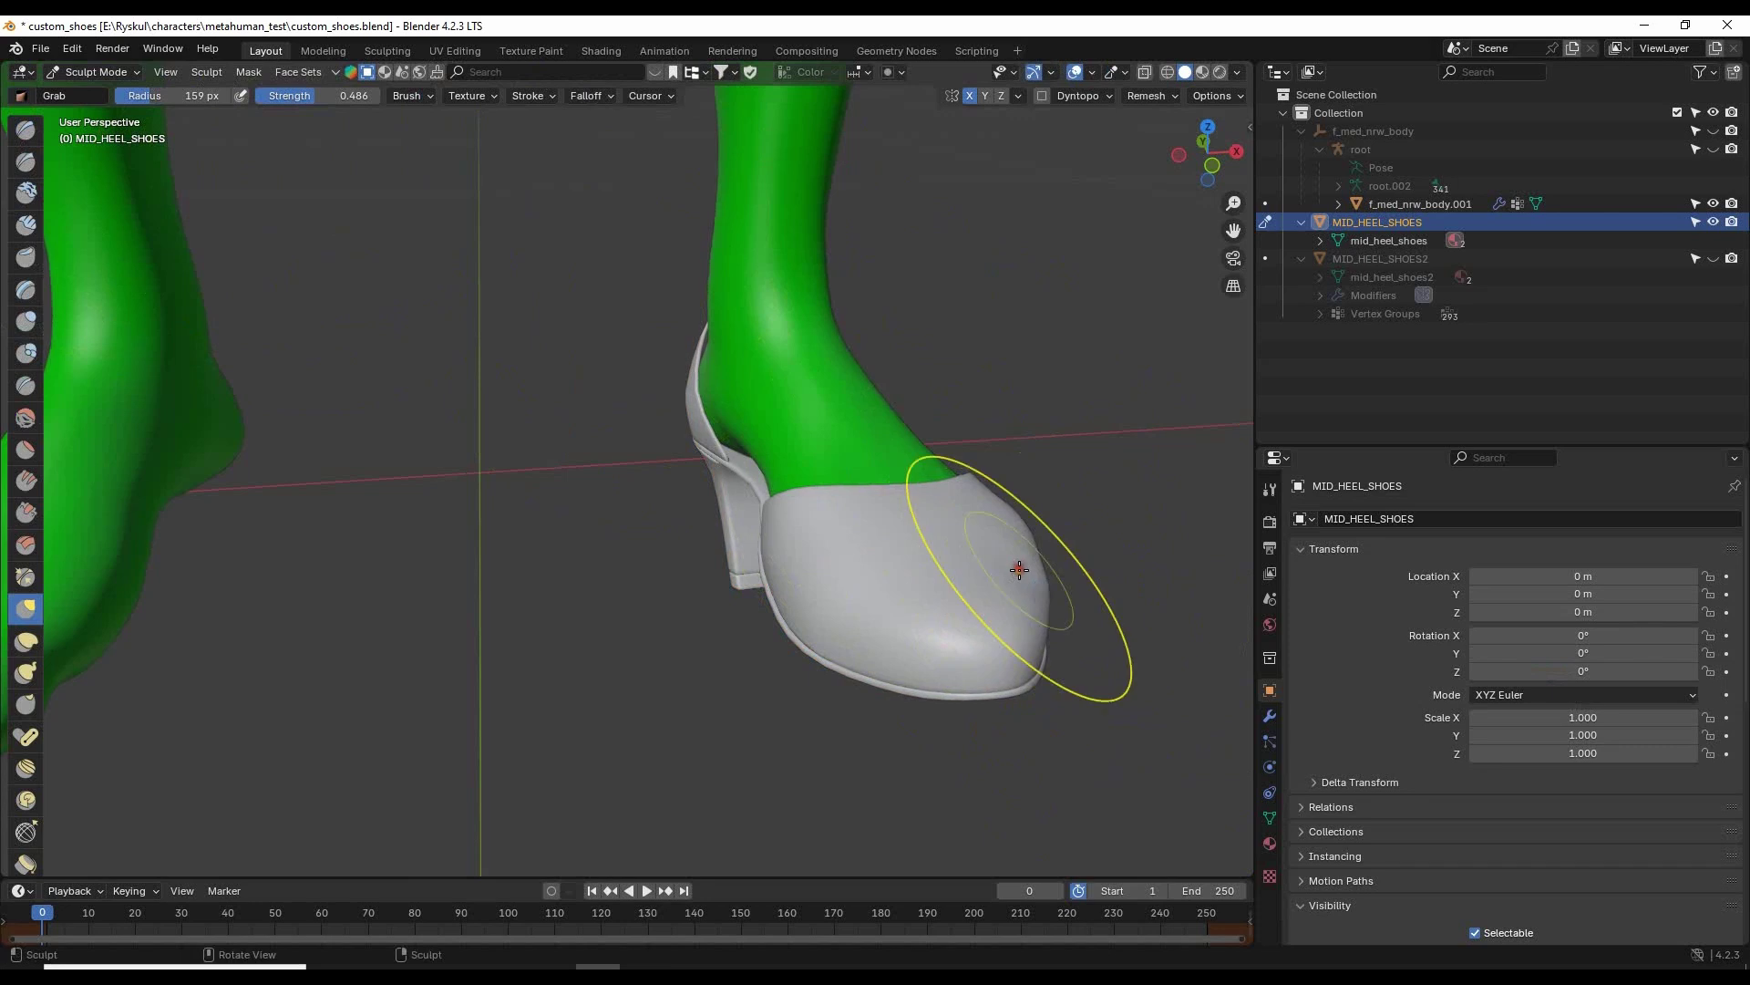
pyautogui.click(76, 71)
pyautogui.click(85, 89)
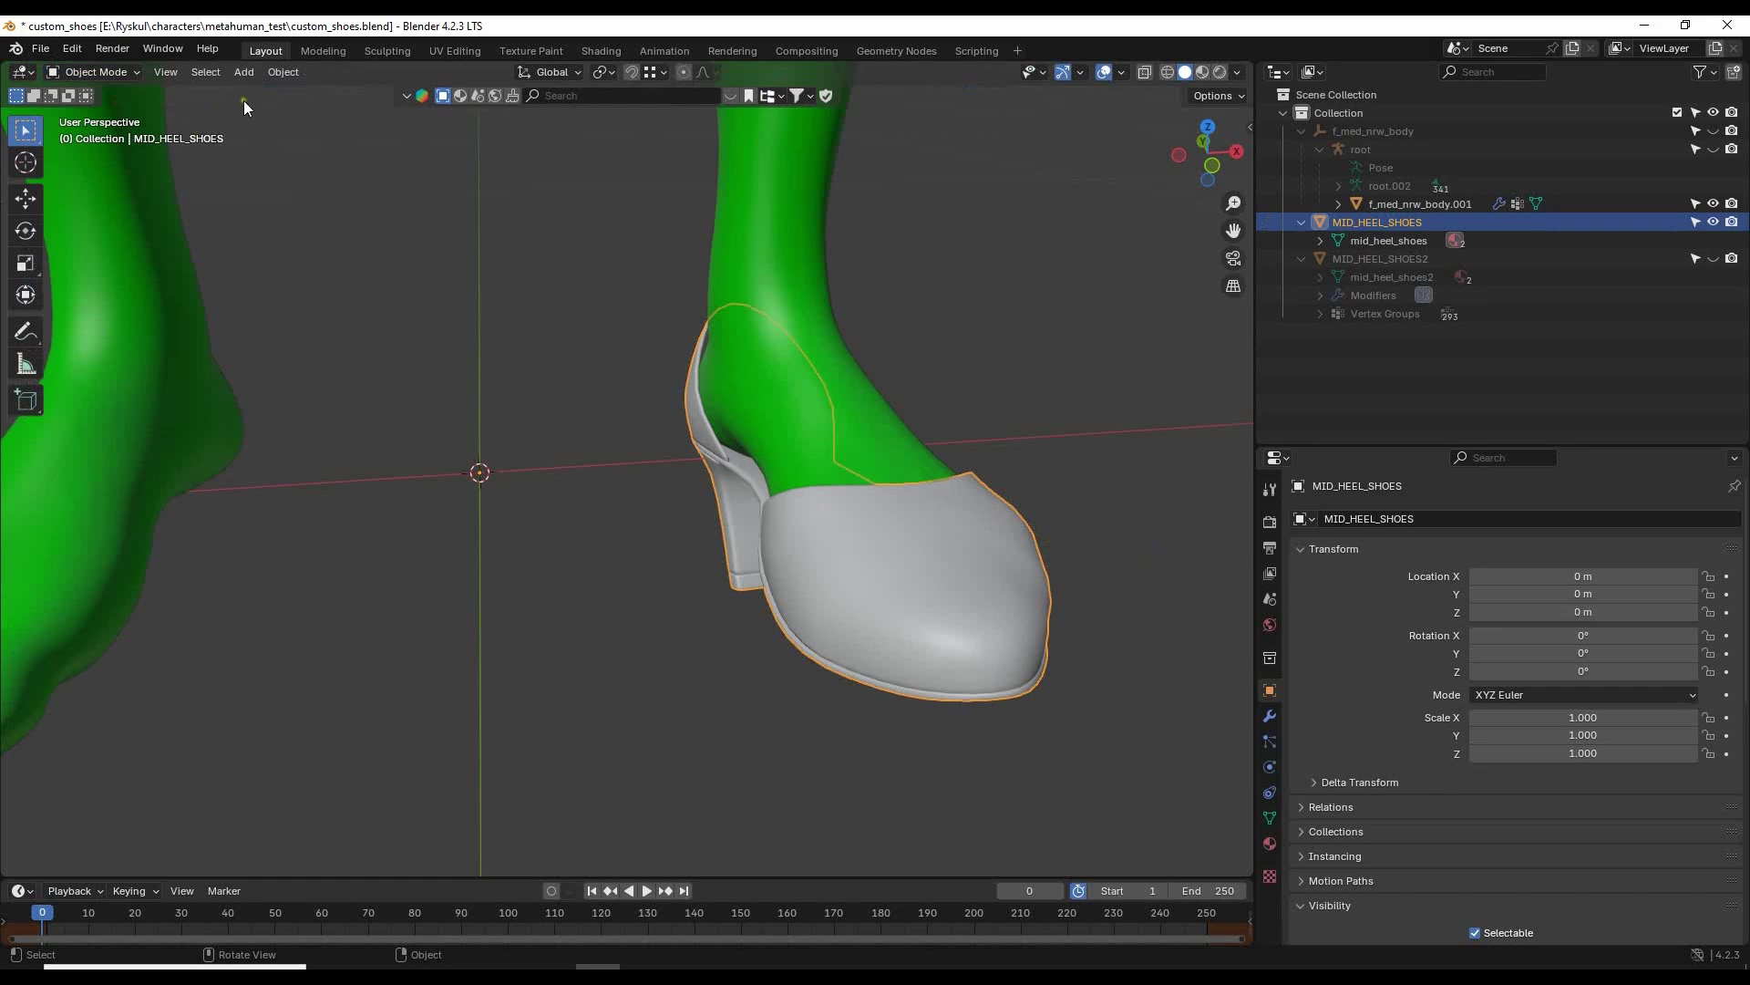
# Apply the location, rotation and scale of MID_HEEL_SHOES.
pyautogui.click(285, 71)
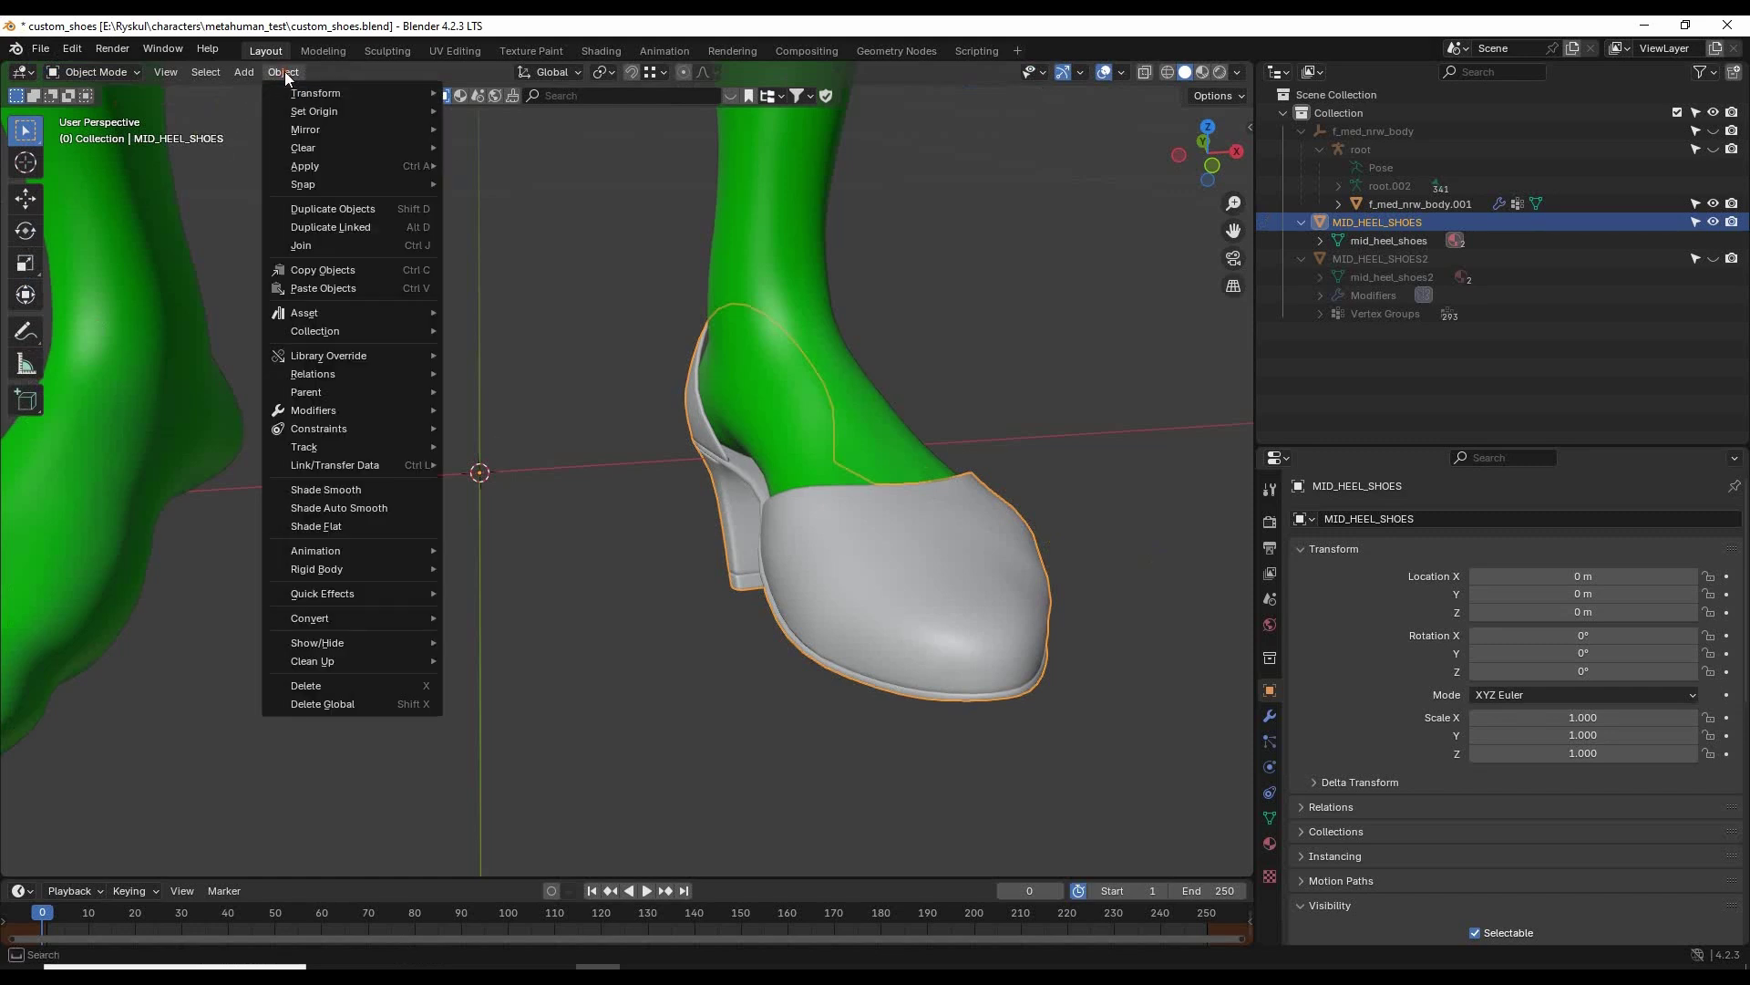
pyautogui.moveTo(361, 165)
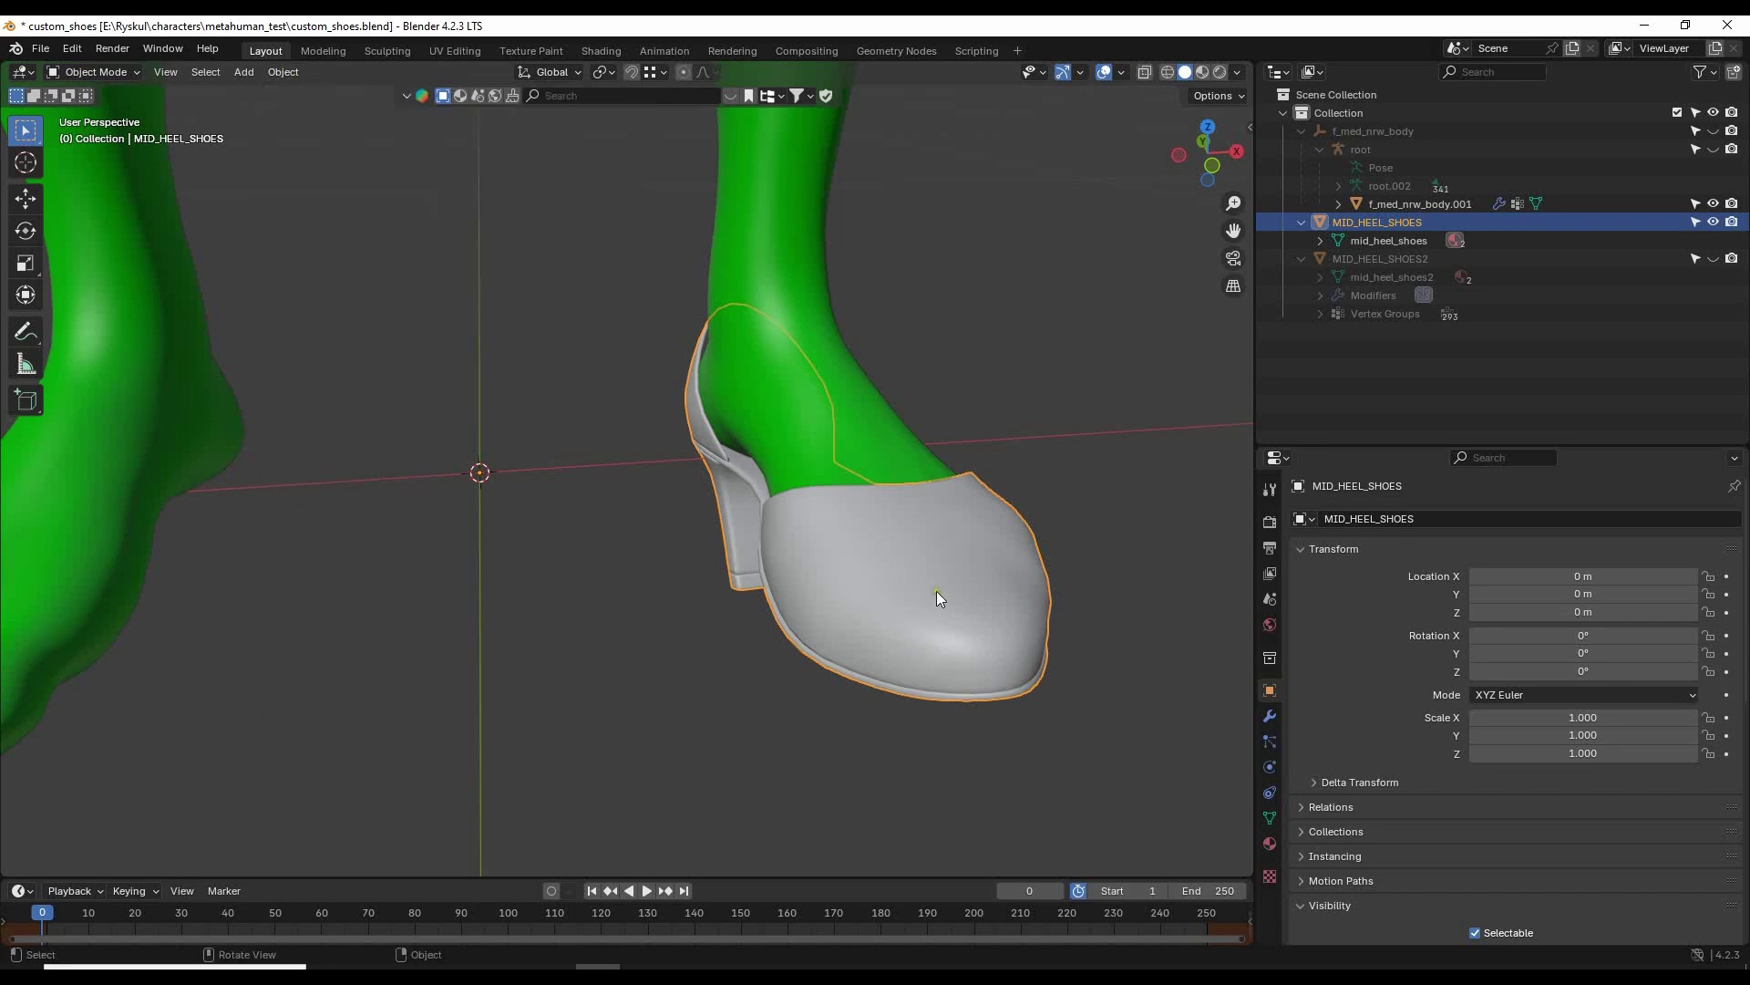
pyautogui.click(282, 72)
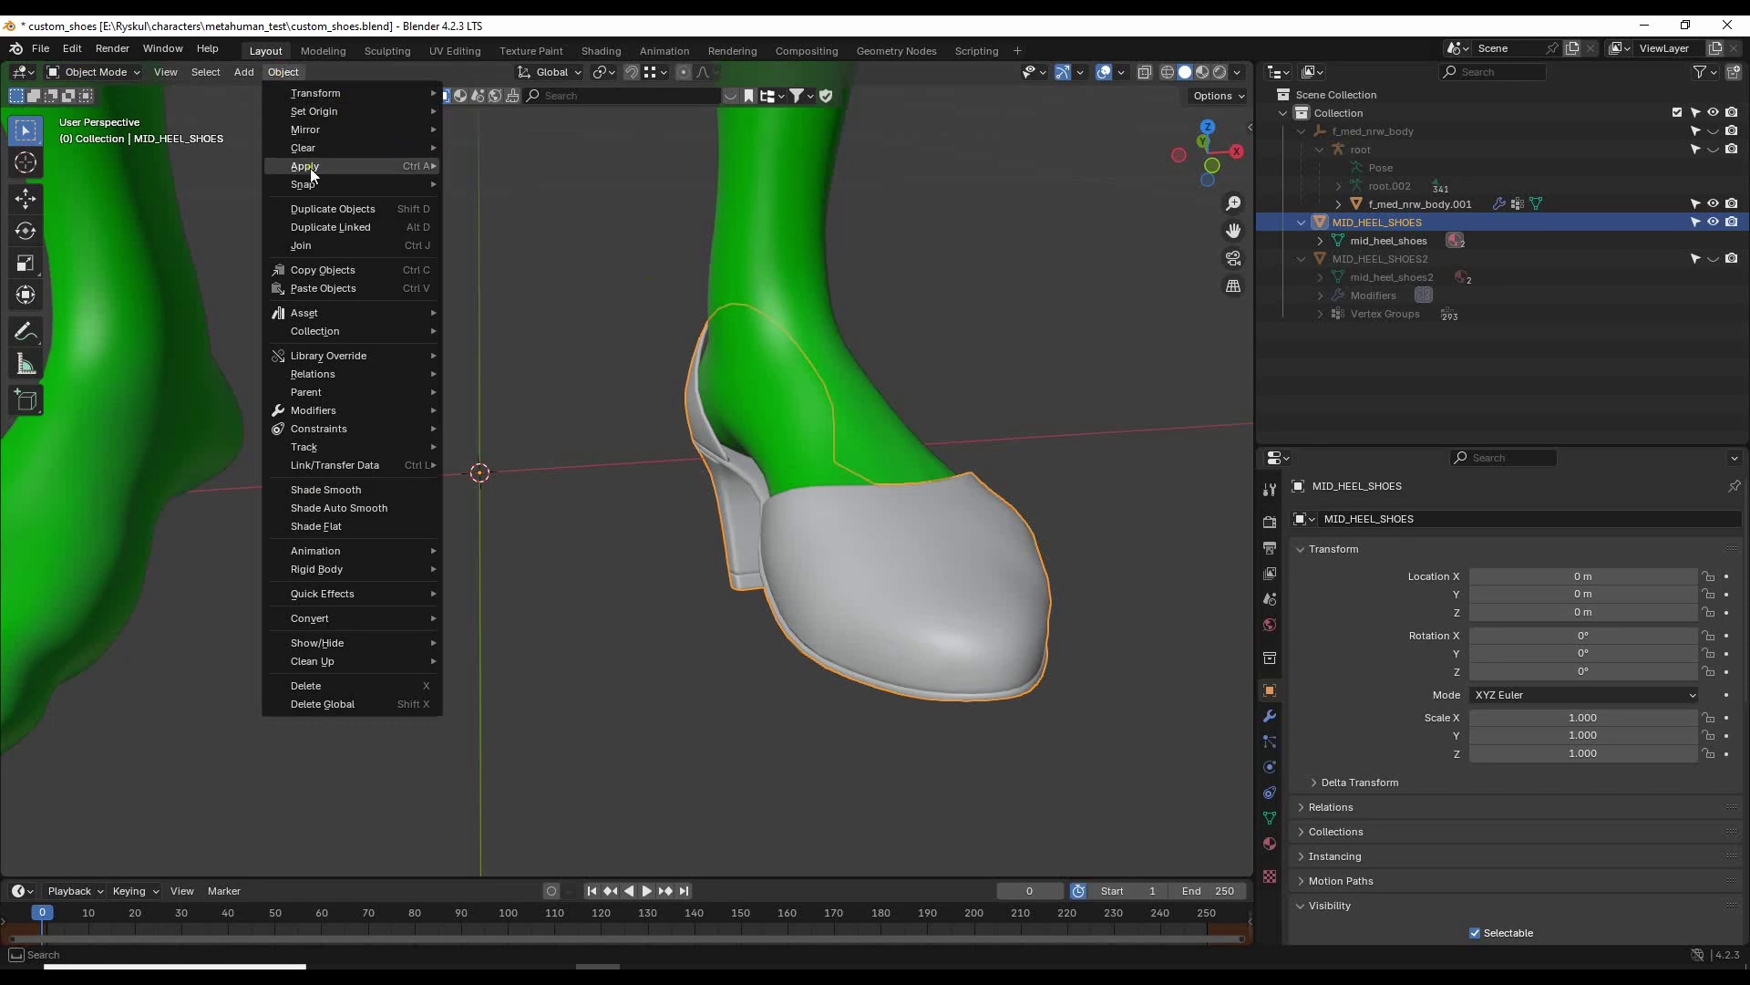
pyautogui.click(518, 220)
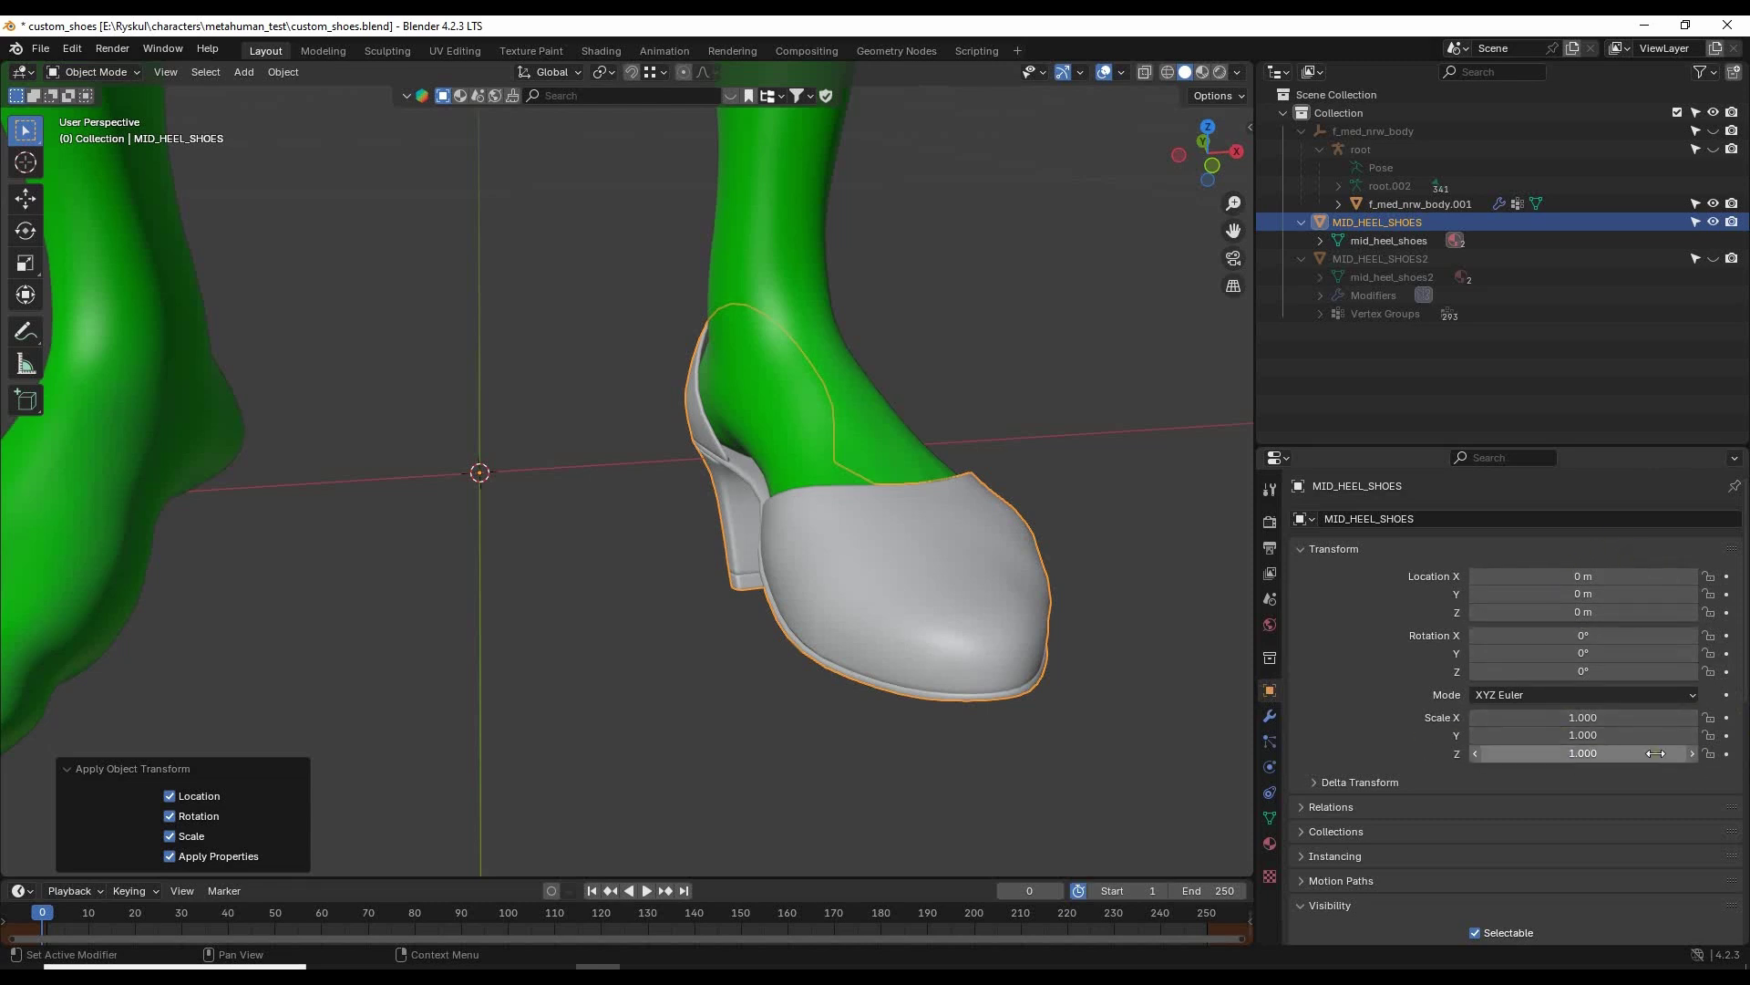
# Unhide the root armature and parent MID_HEEL_SHOES to it with the Object parent type.
pyautogui.scroll(-5, 1121, 546)
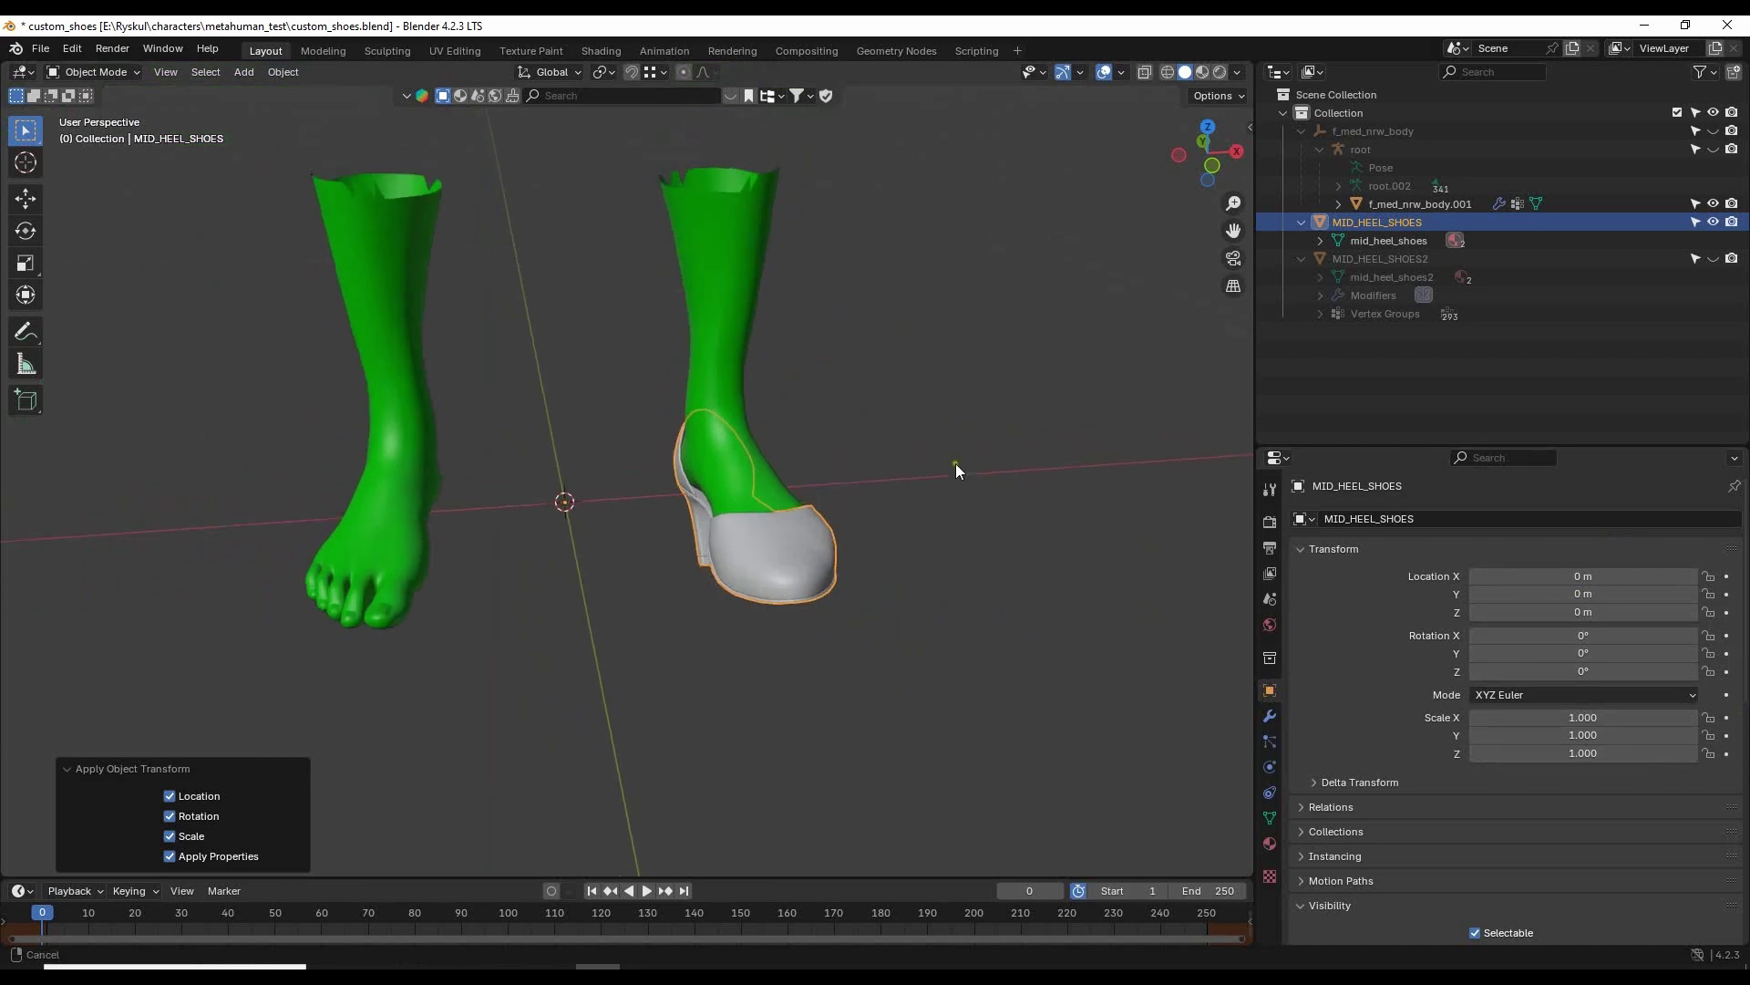
pyautogui.moveTo(957, 469); pyautogui.dragTo(1037, 400, button='middle')
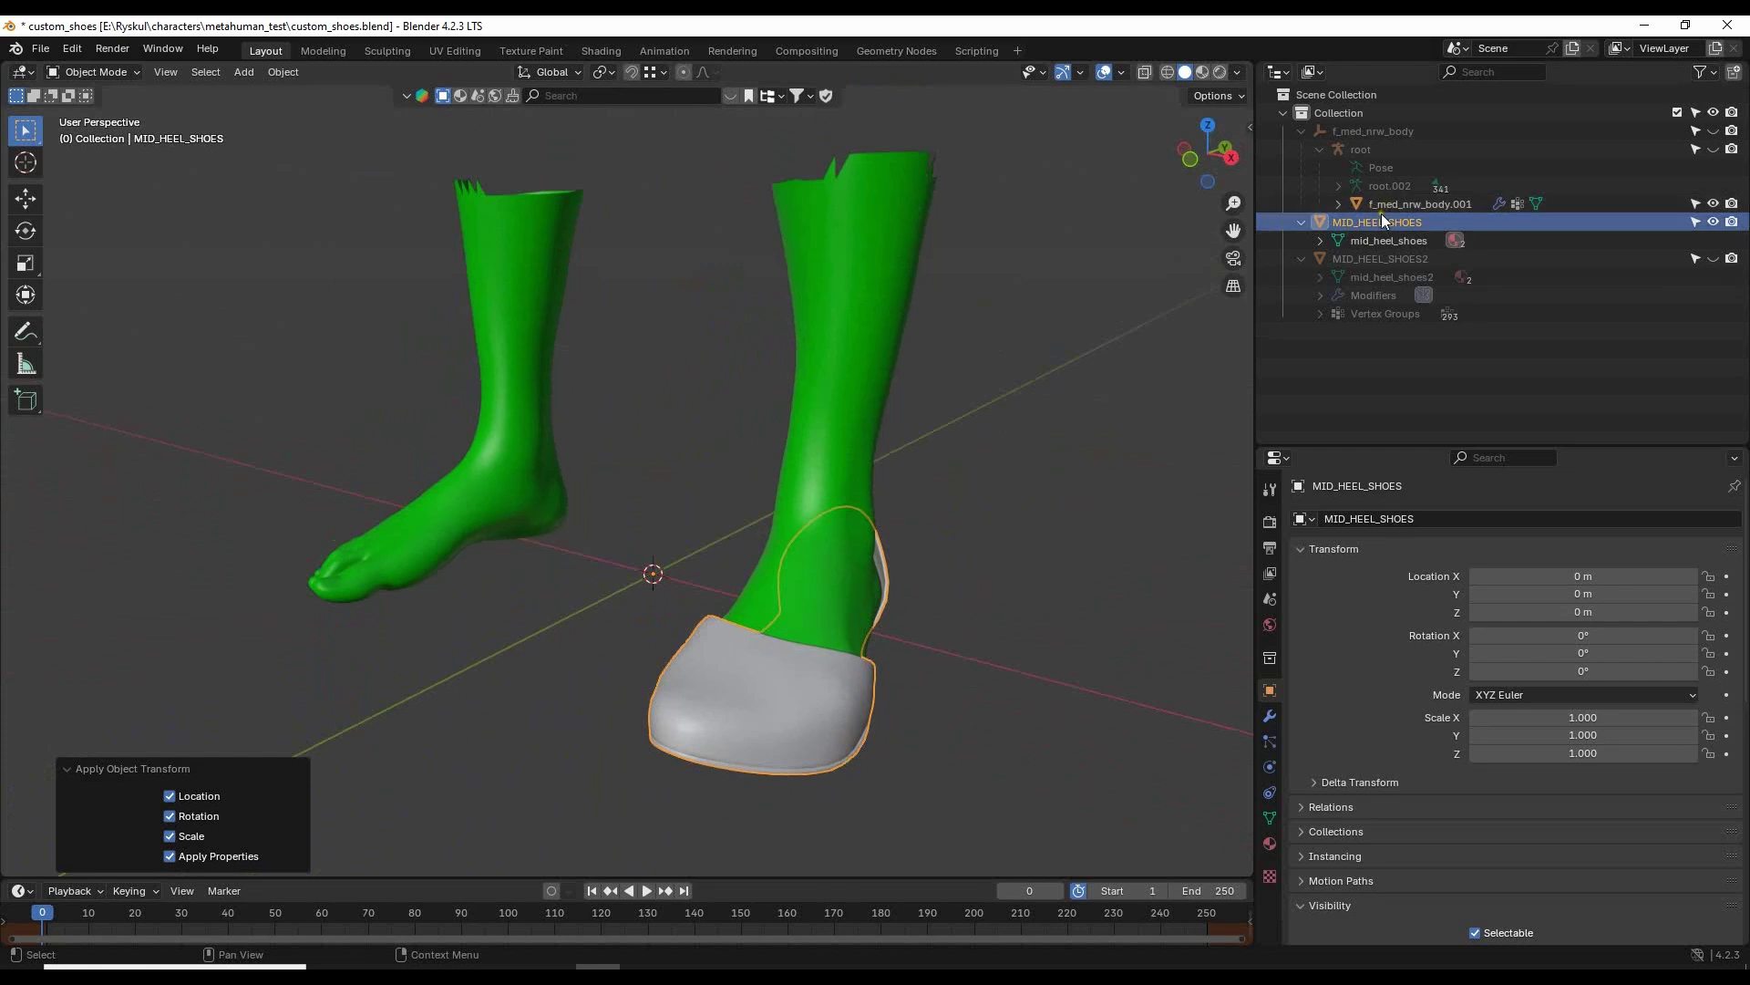
pyautogui.click(1712, 149)
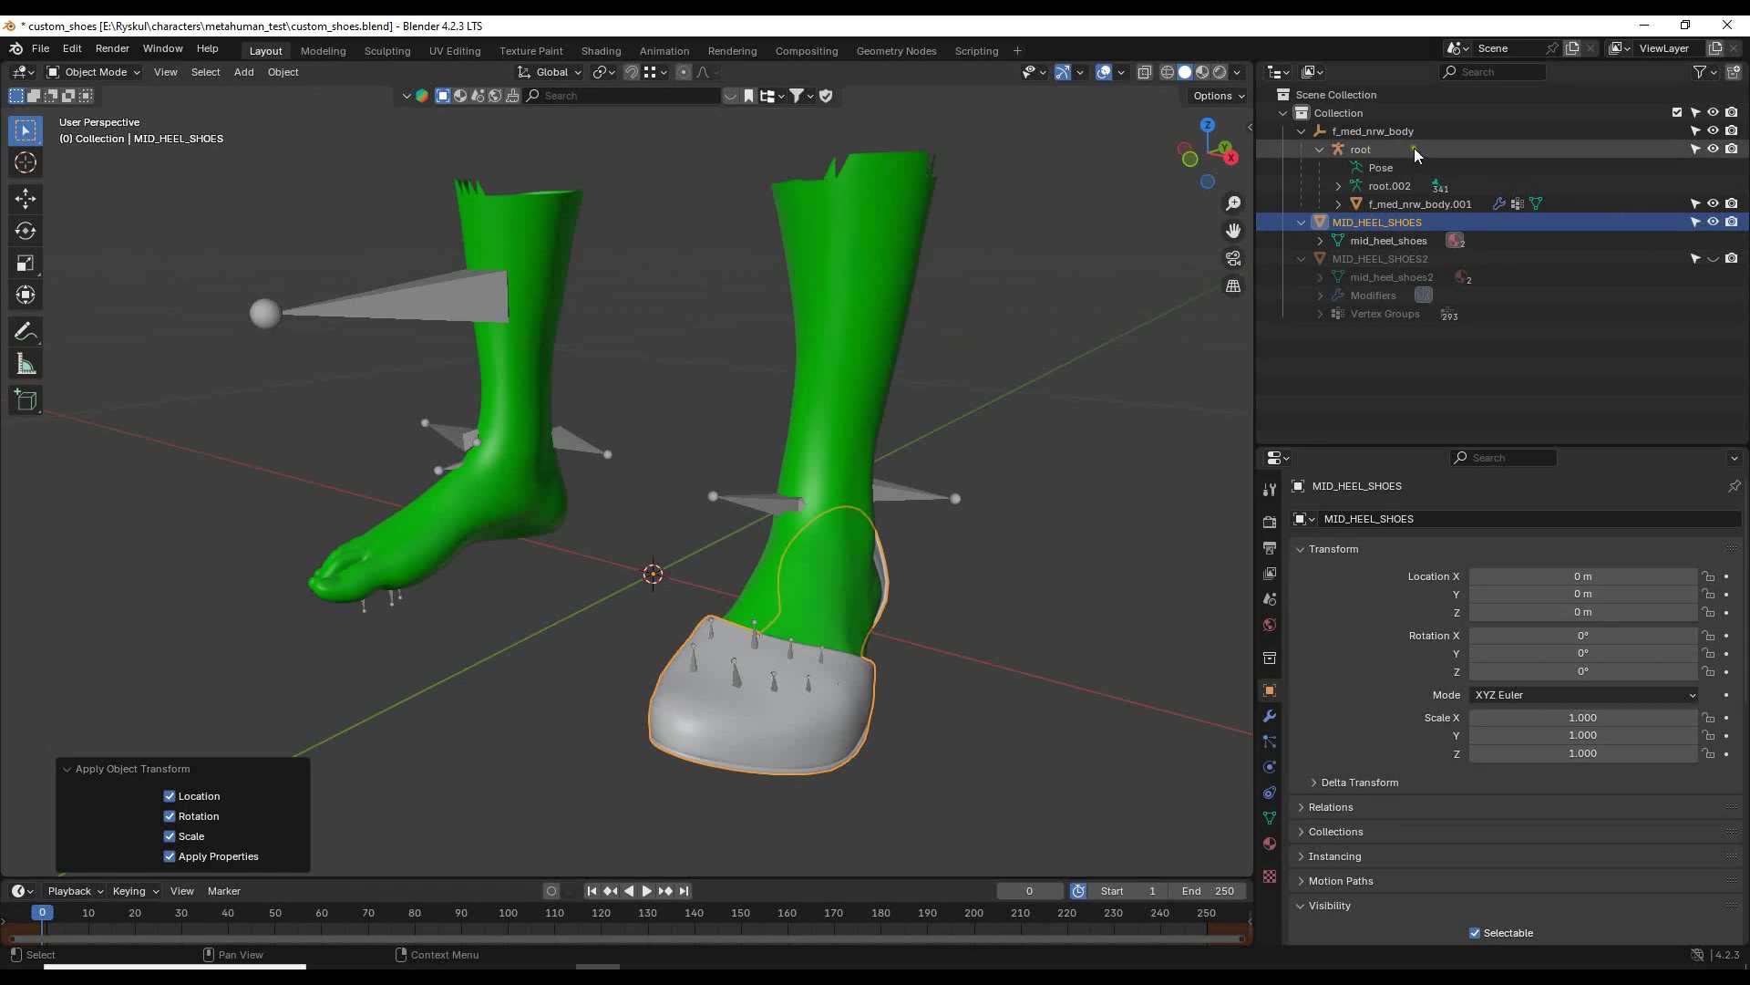
pyautogui.keyDown('ctrl'); pyautogui.click(1373, 144); pyautogui.keyUp('ctrl')
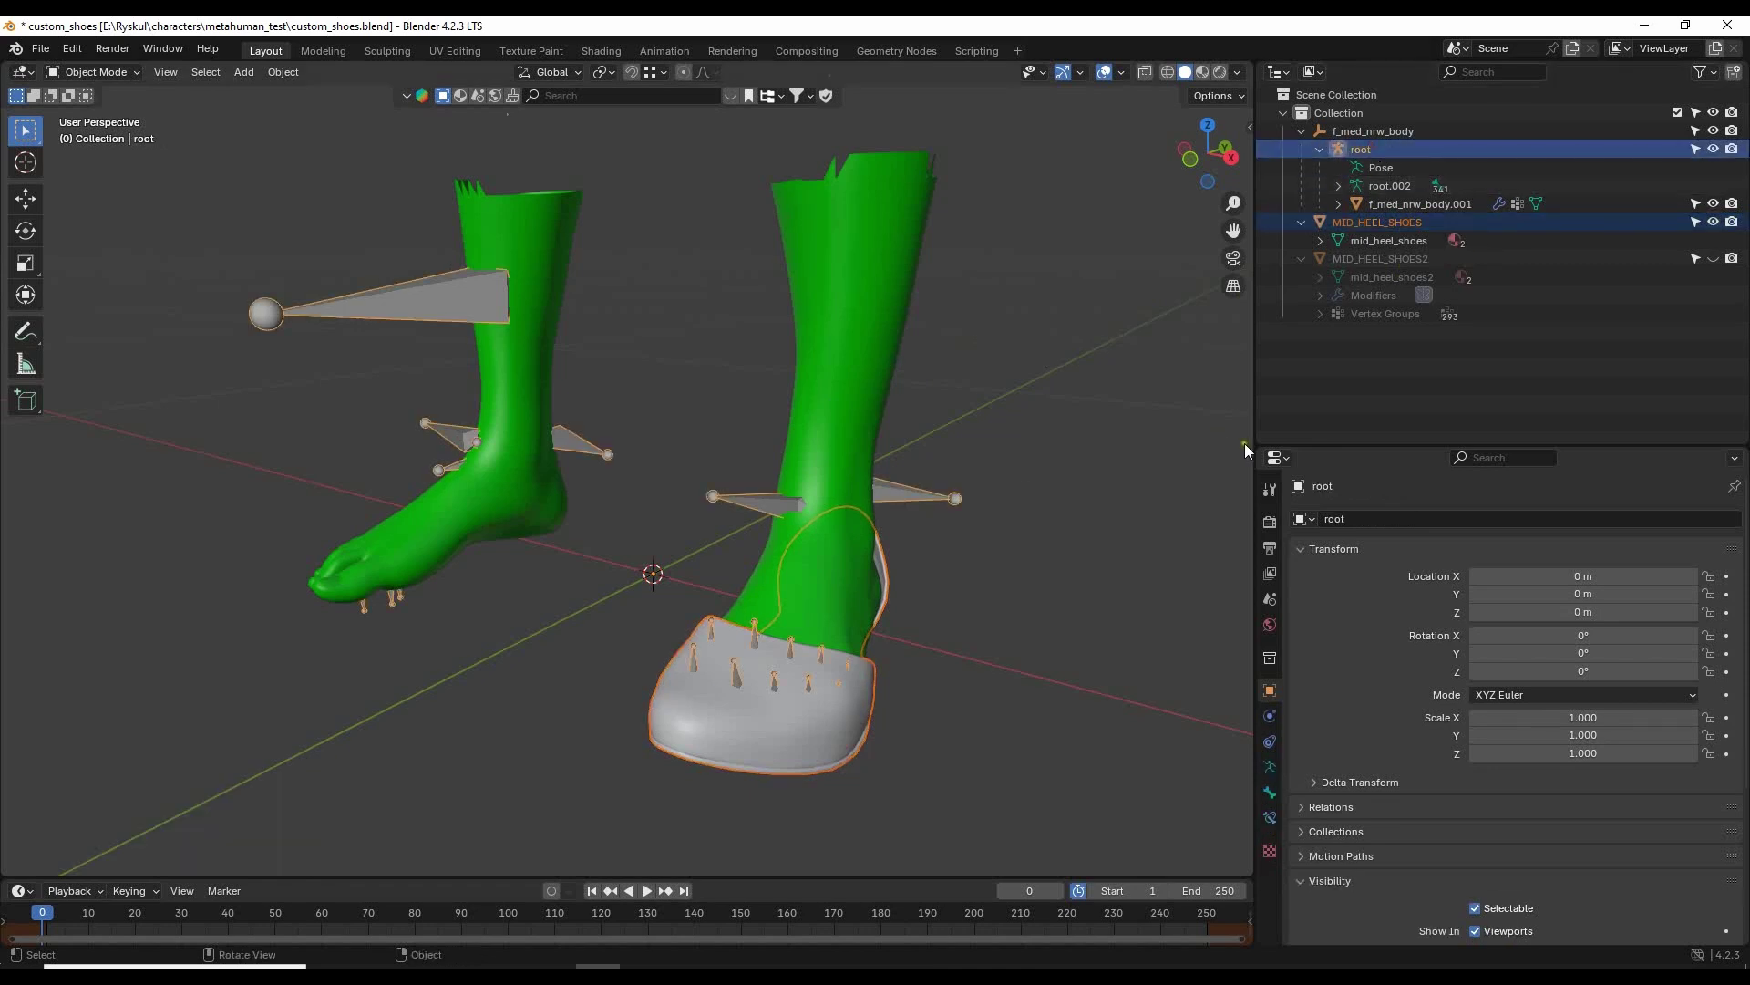
pyautogui.hotkey('ctrl', 'p')
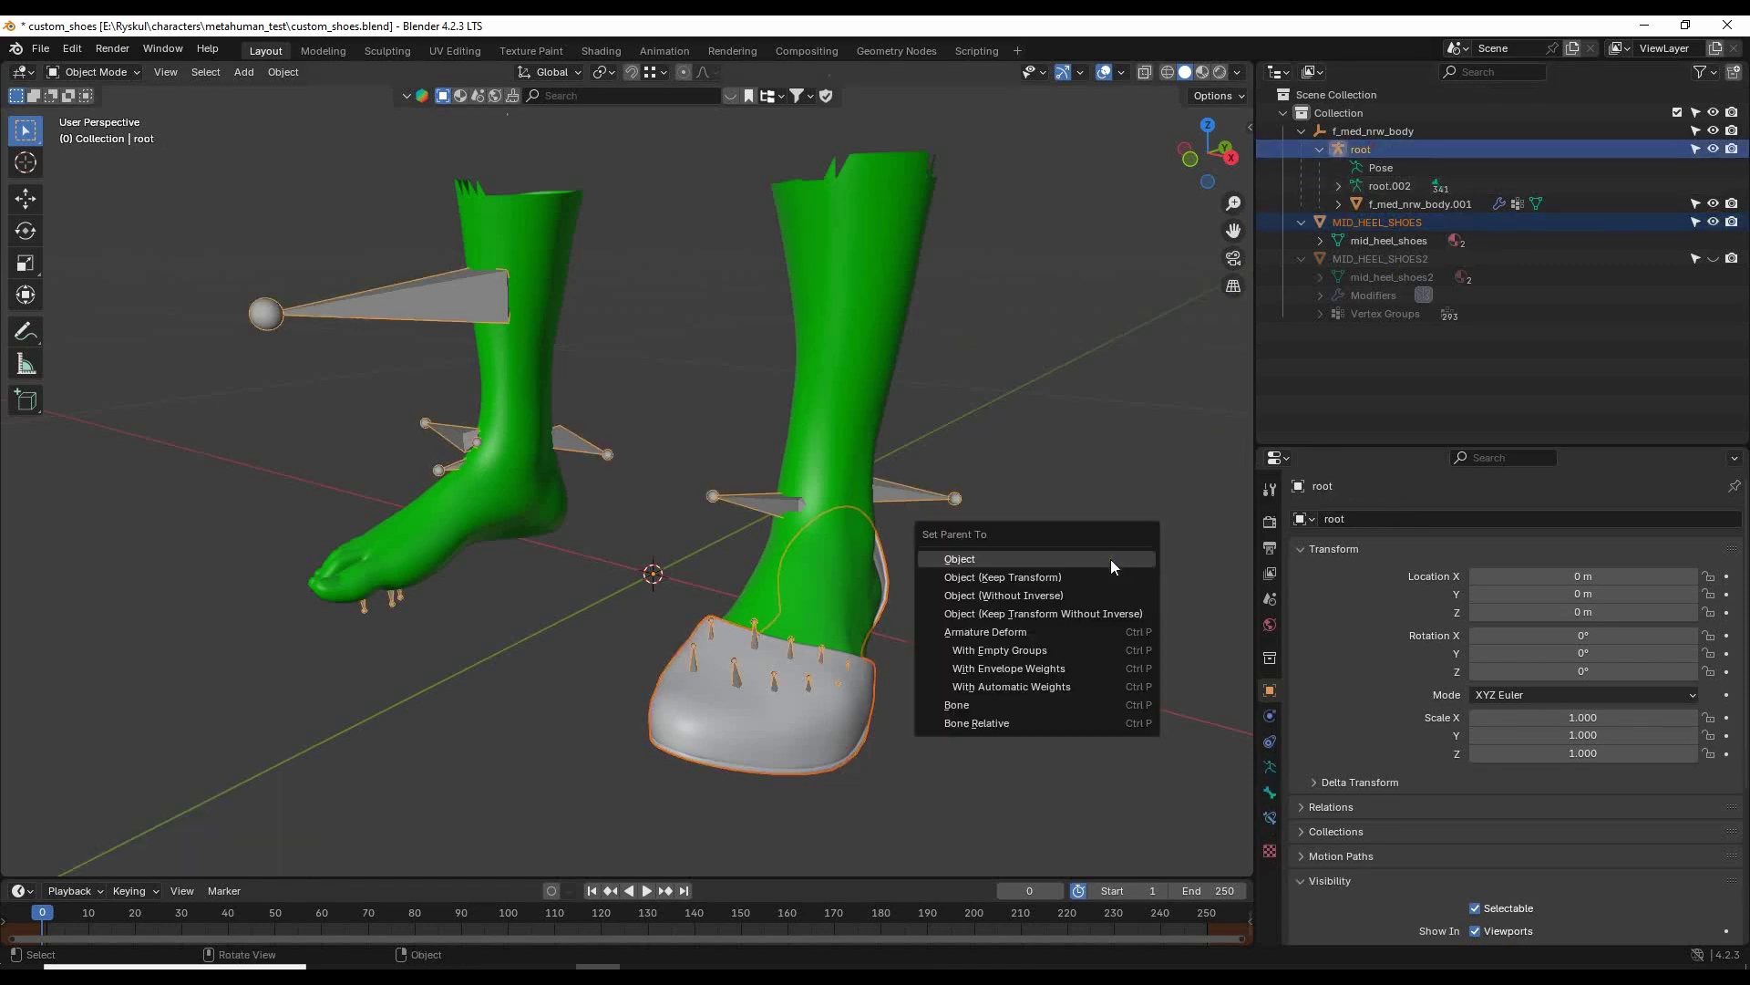
pyautogui.click(955, 560)
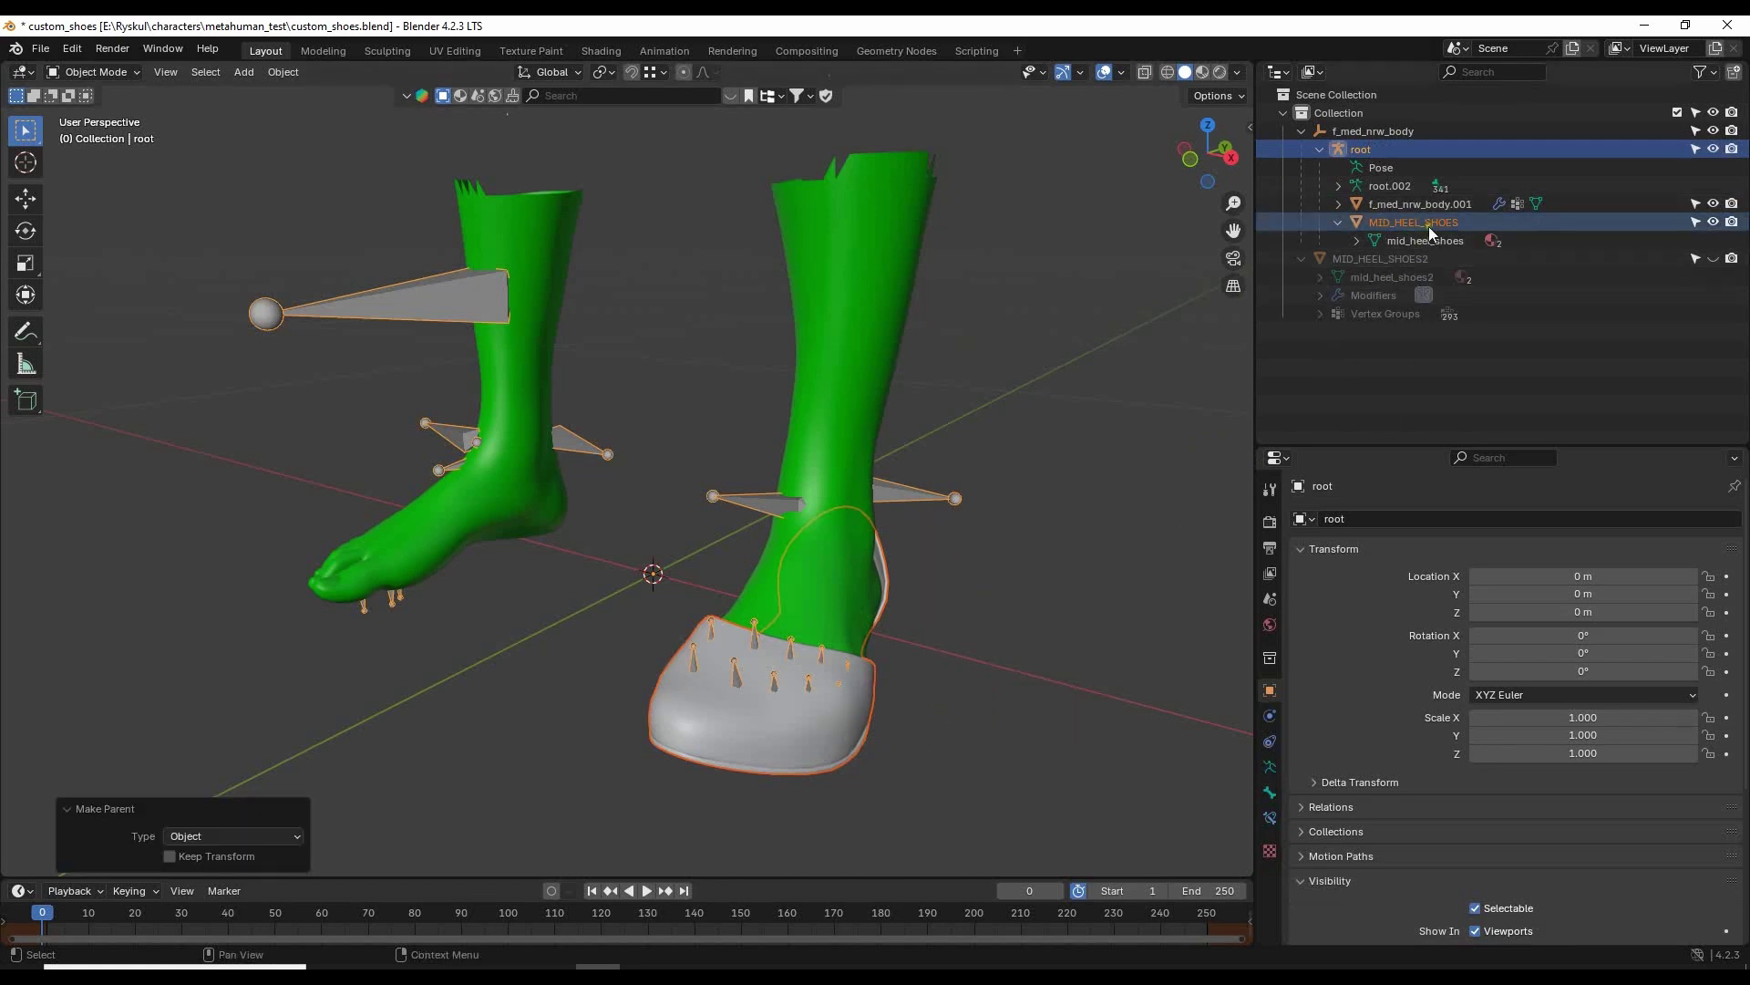
# Select MID_HEEL_SHOES and add a Mirror modifier to it for the second shoe.
pyautogui.click(1338, 221)
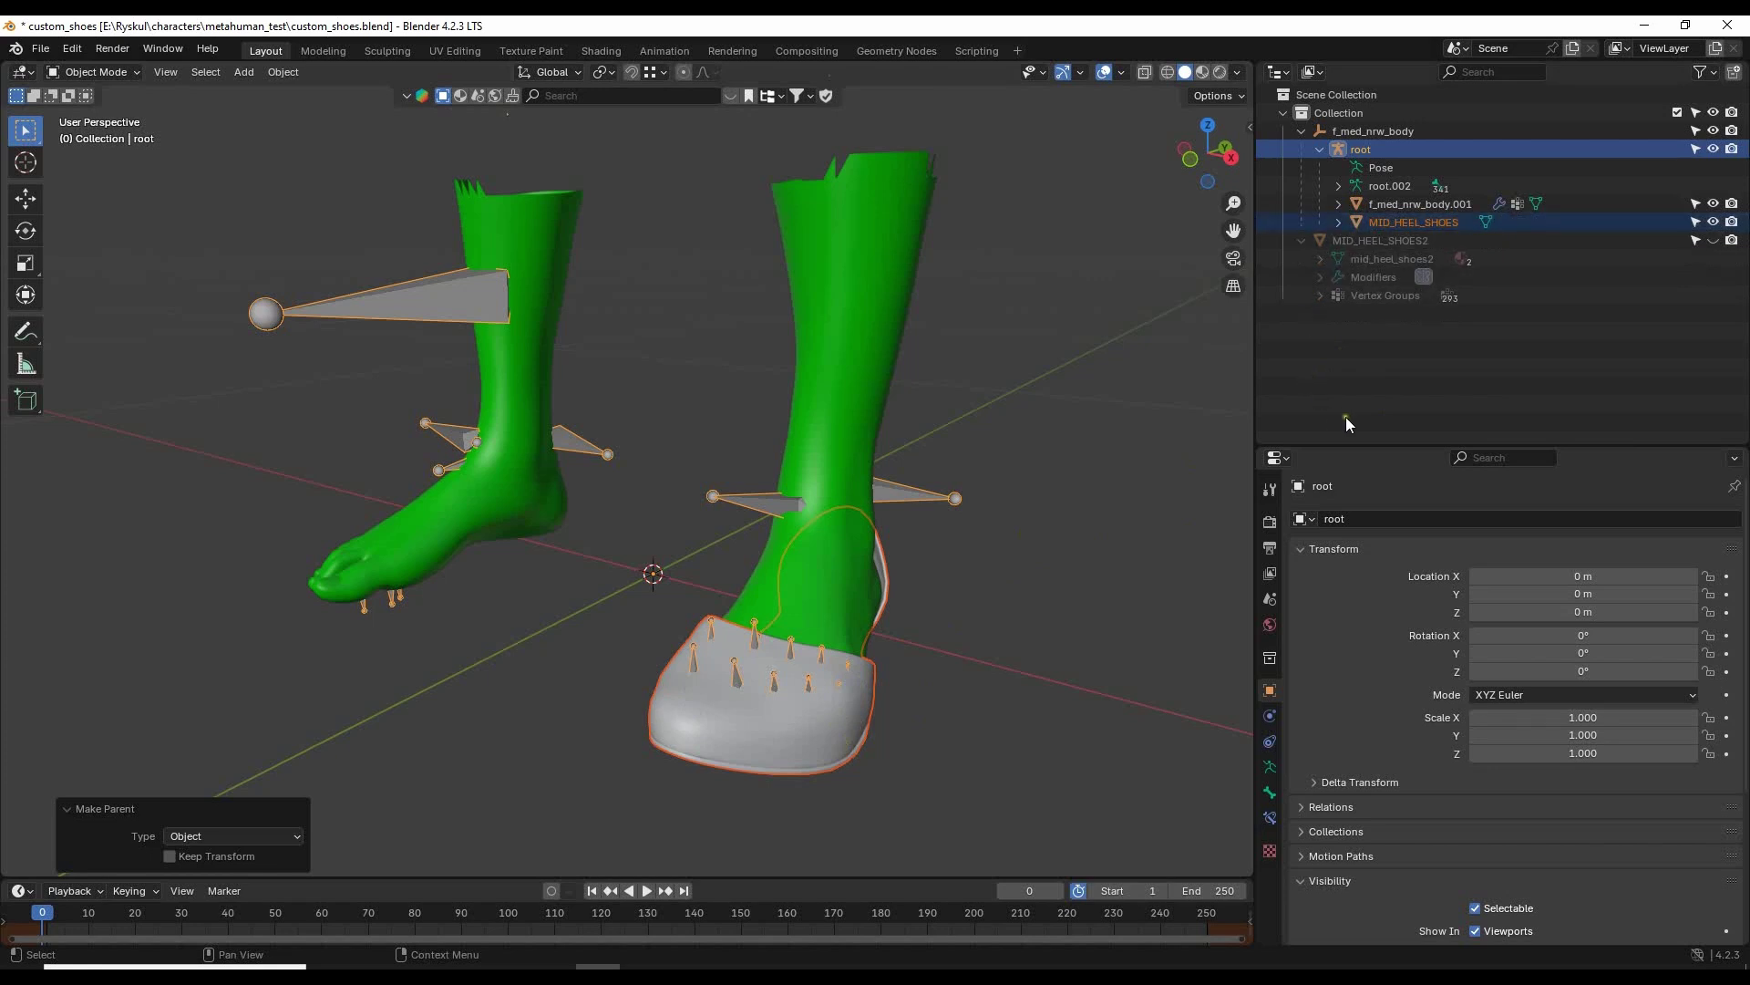
pyautogui.click(1400, 221)
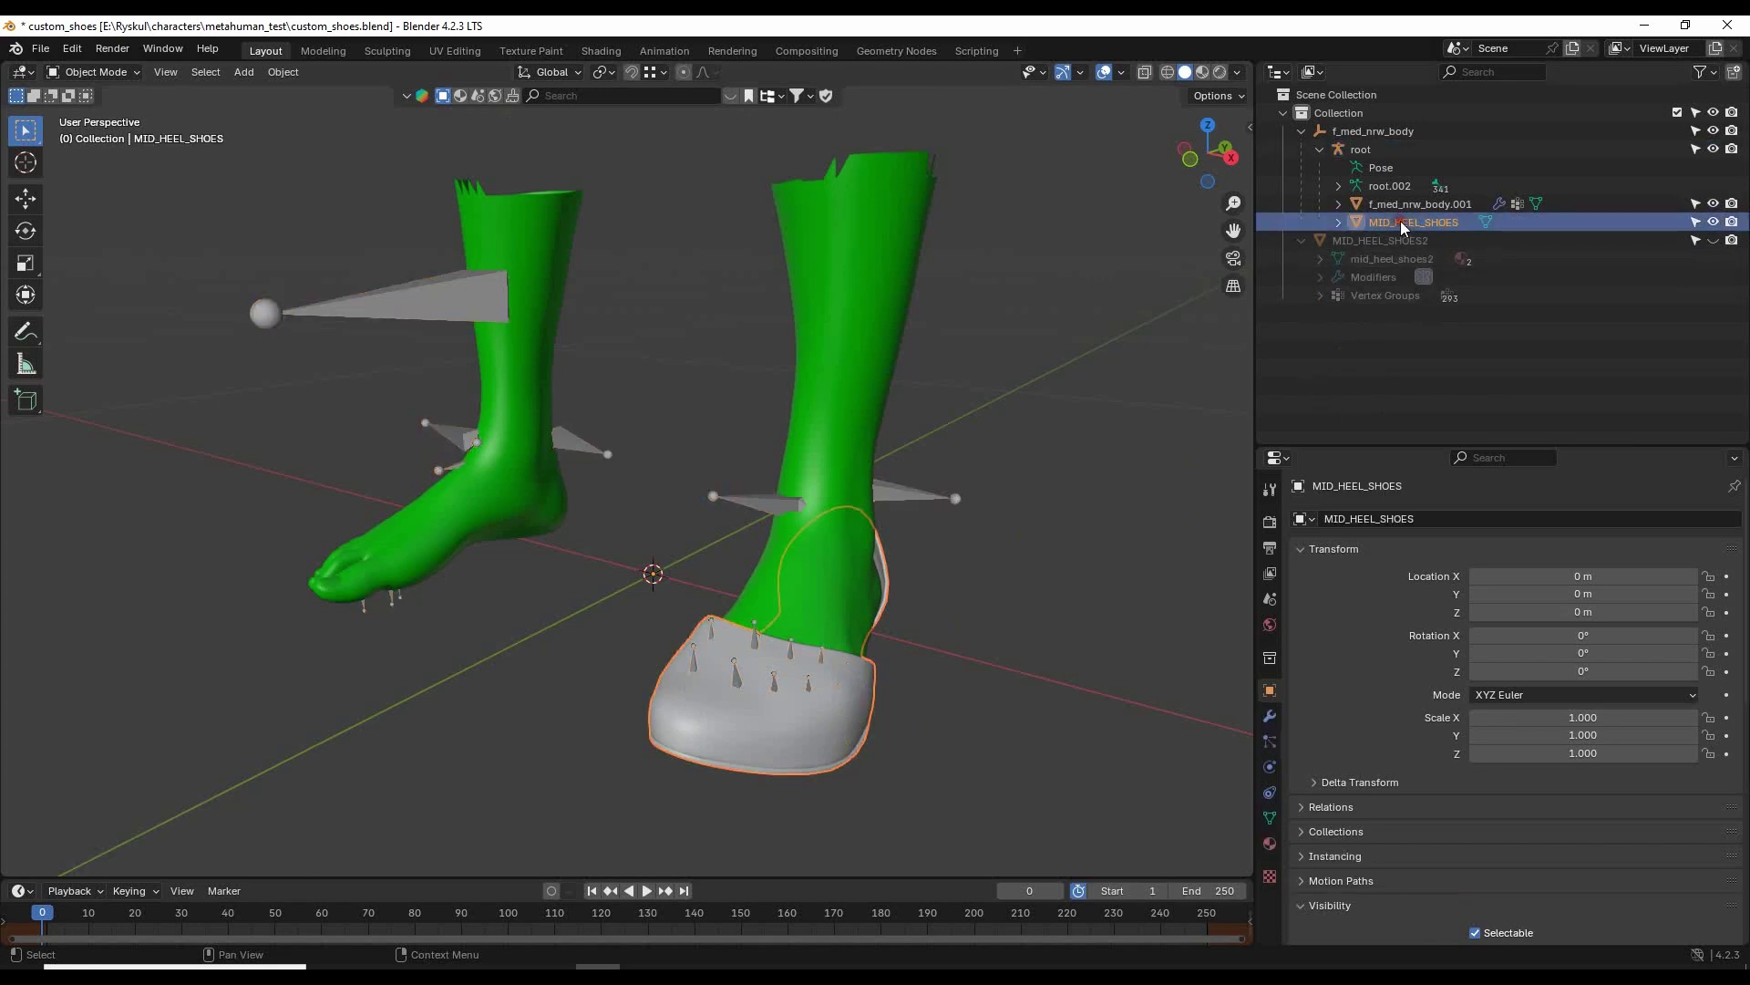
pyautogui.click(1336, 222)
pyautogui.click(1269, 715)
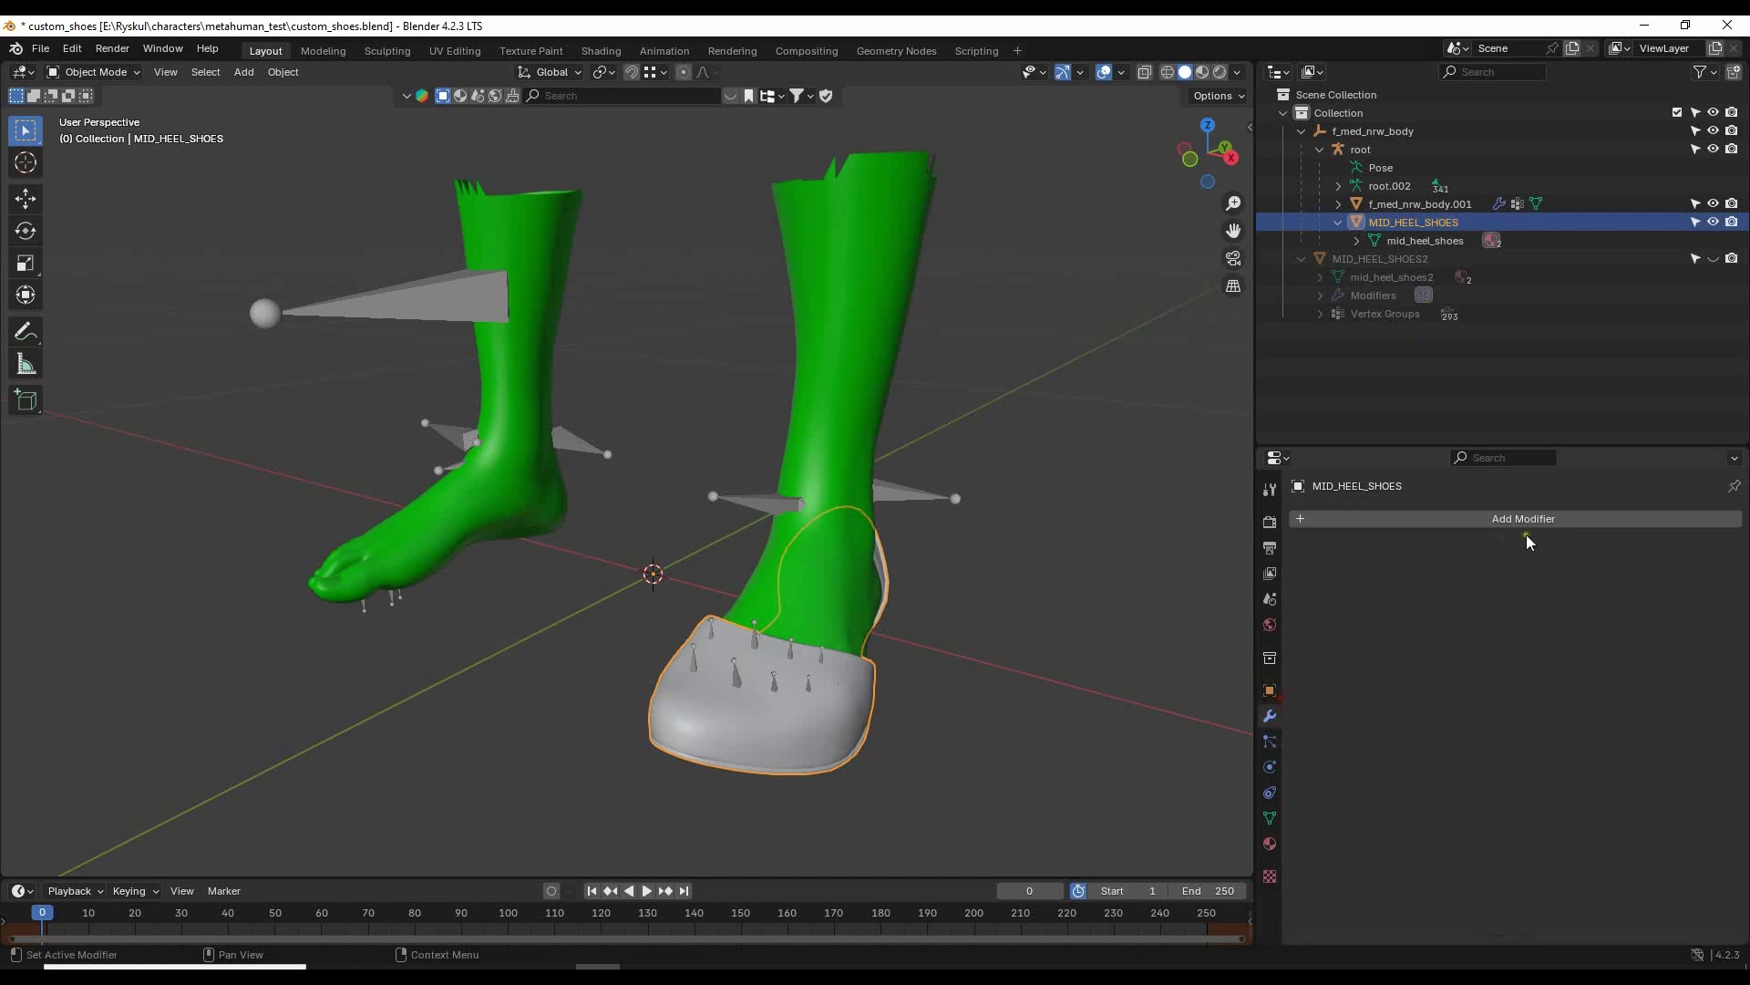
pyautogui.click(1495, 519)
pyautogui.click(1452, 522)
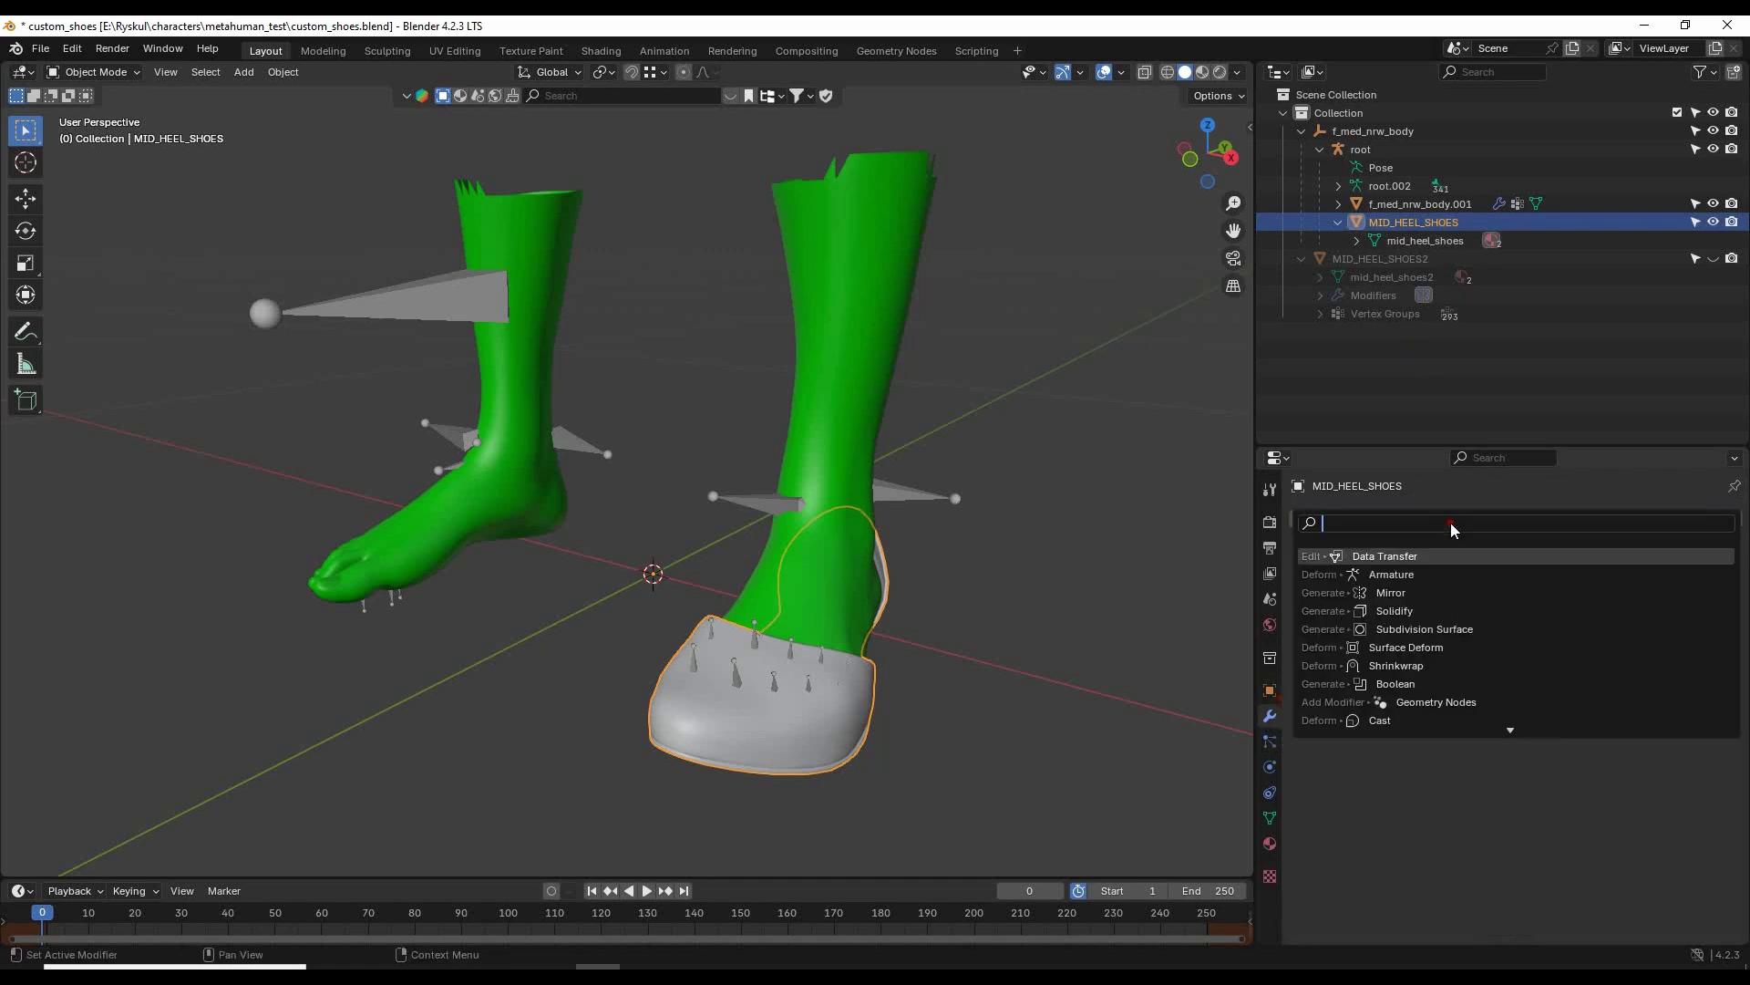
pyautogui.write('ыш')
pyautogui.write('к')
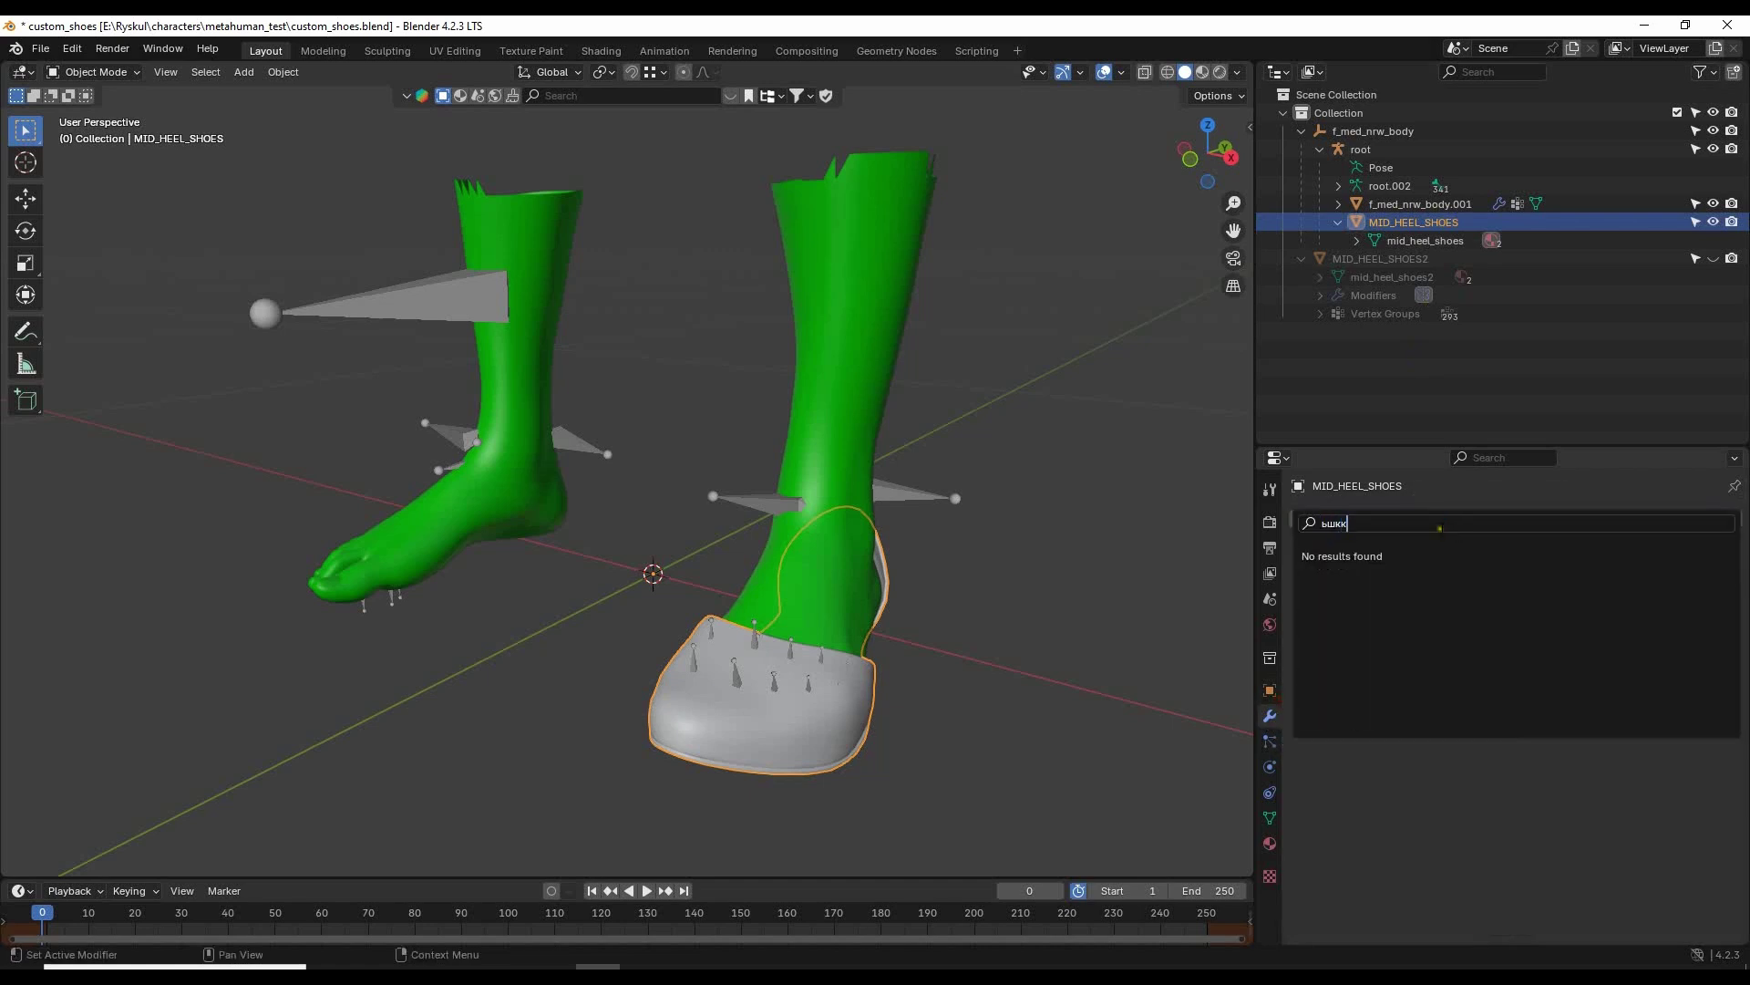
pyautogui.press('BackSpace')
pyautogui.press('BackSpace')
pyautogui.press('BackSpace')
pyautogui.press('BackSpace')
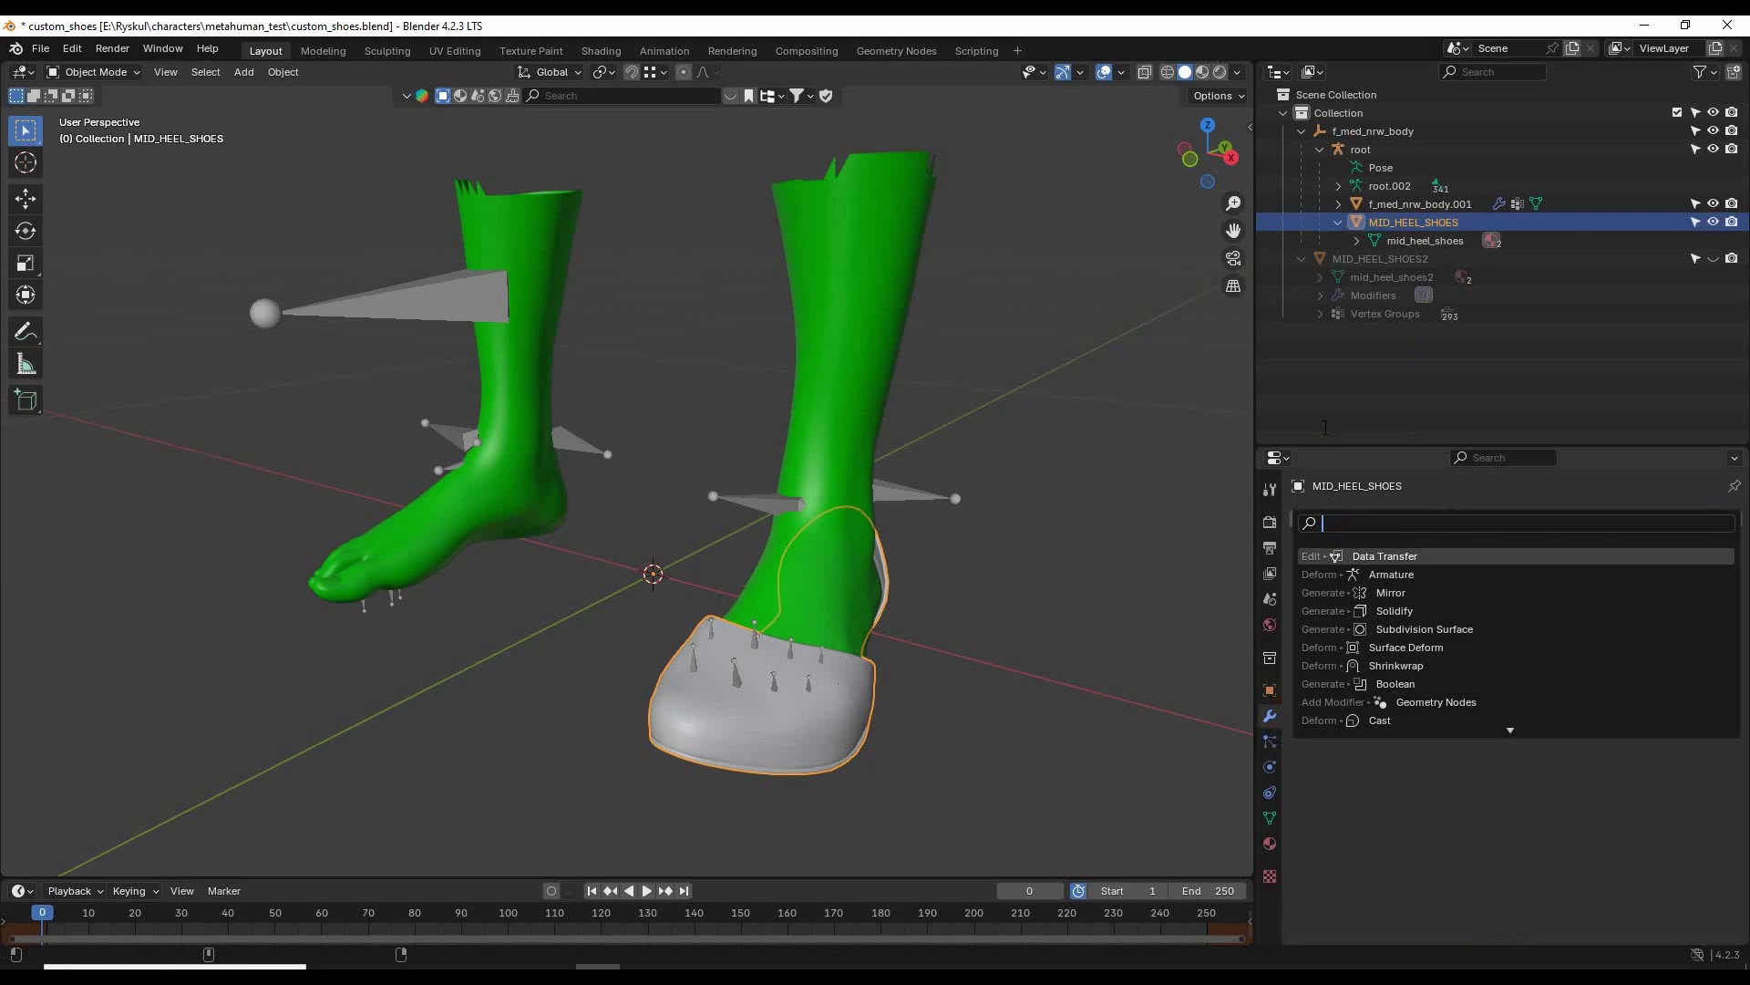
pyautogui.write('mir')
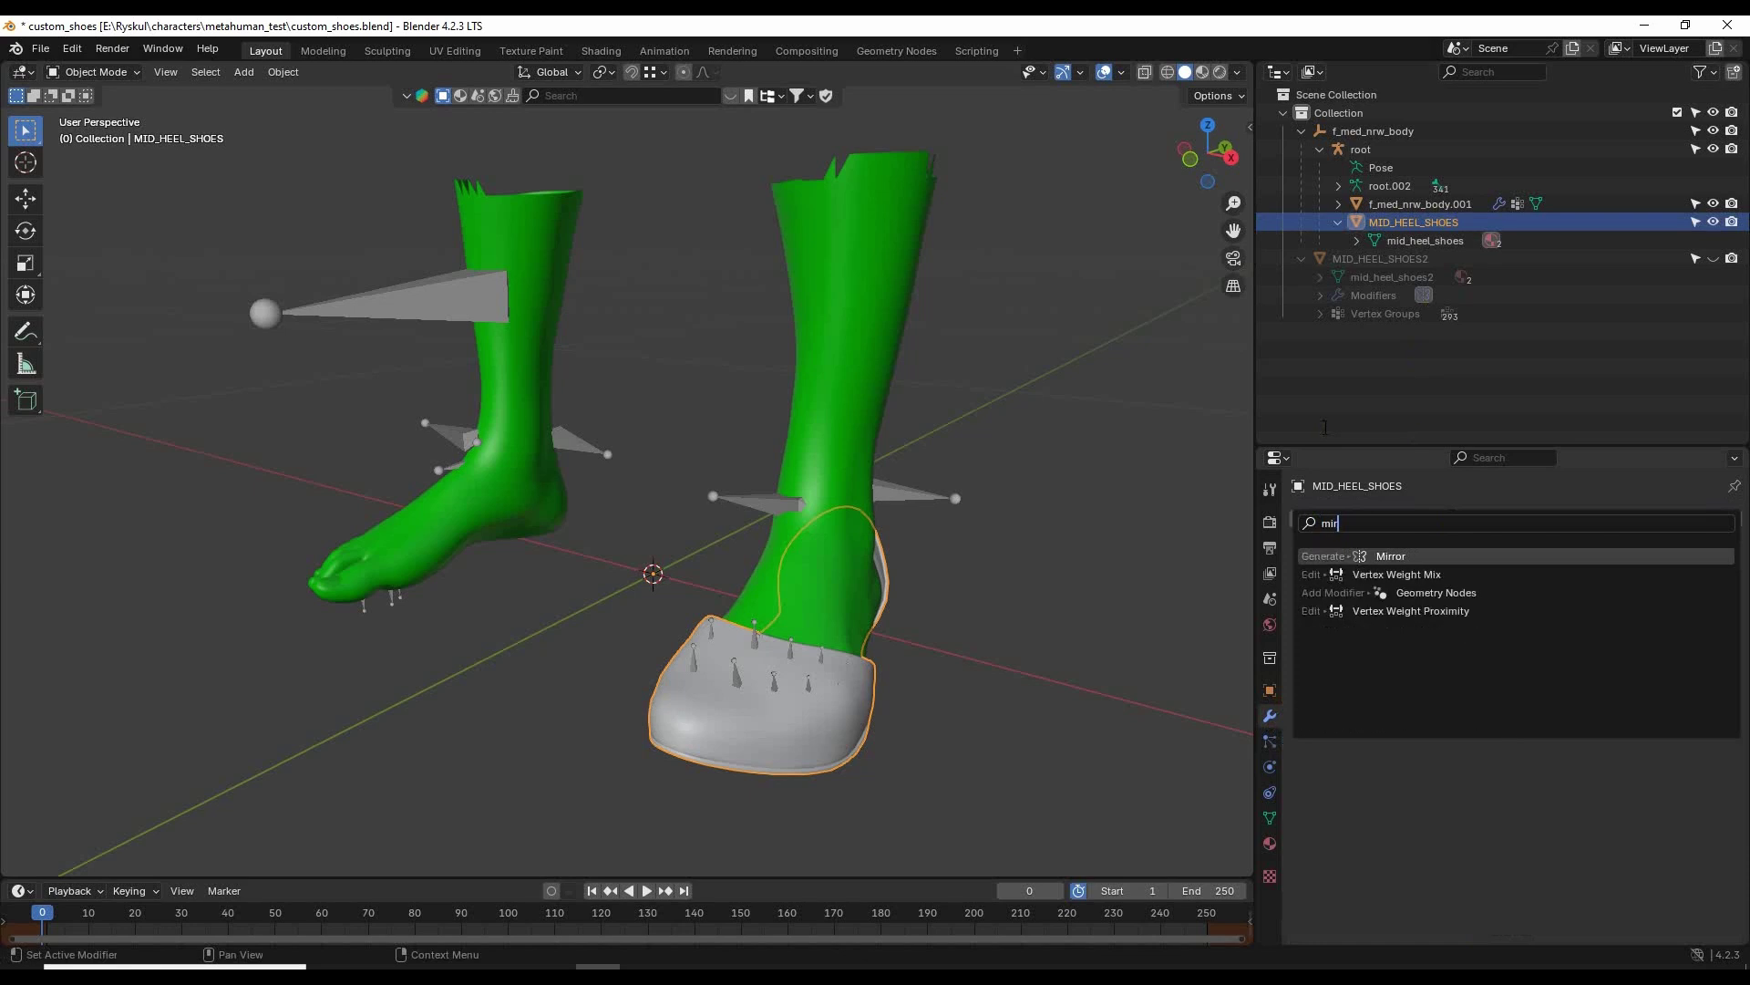
pyautogui.click(1428, 557)
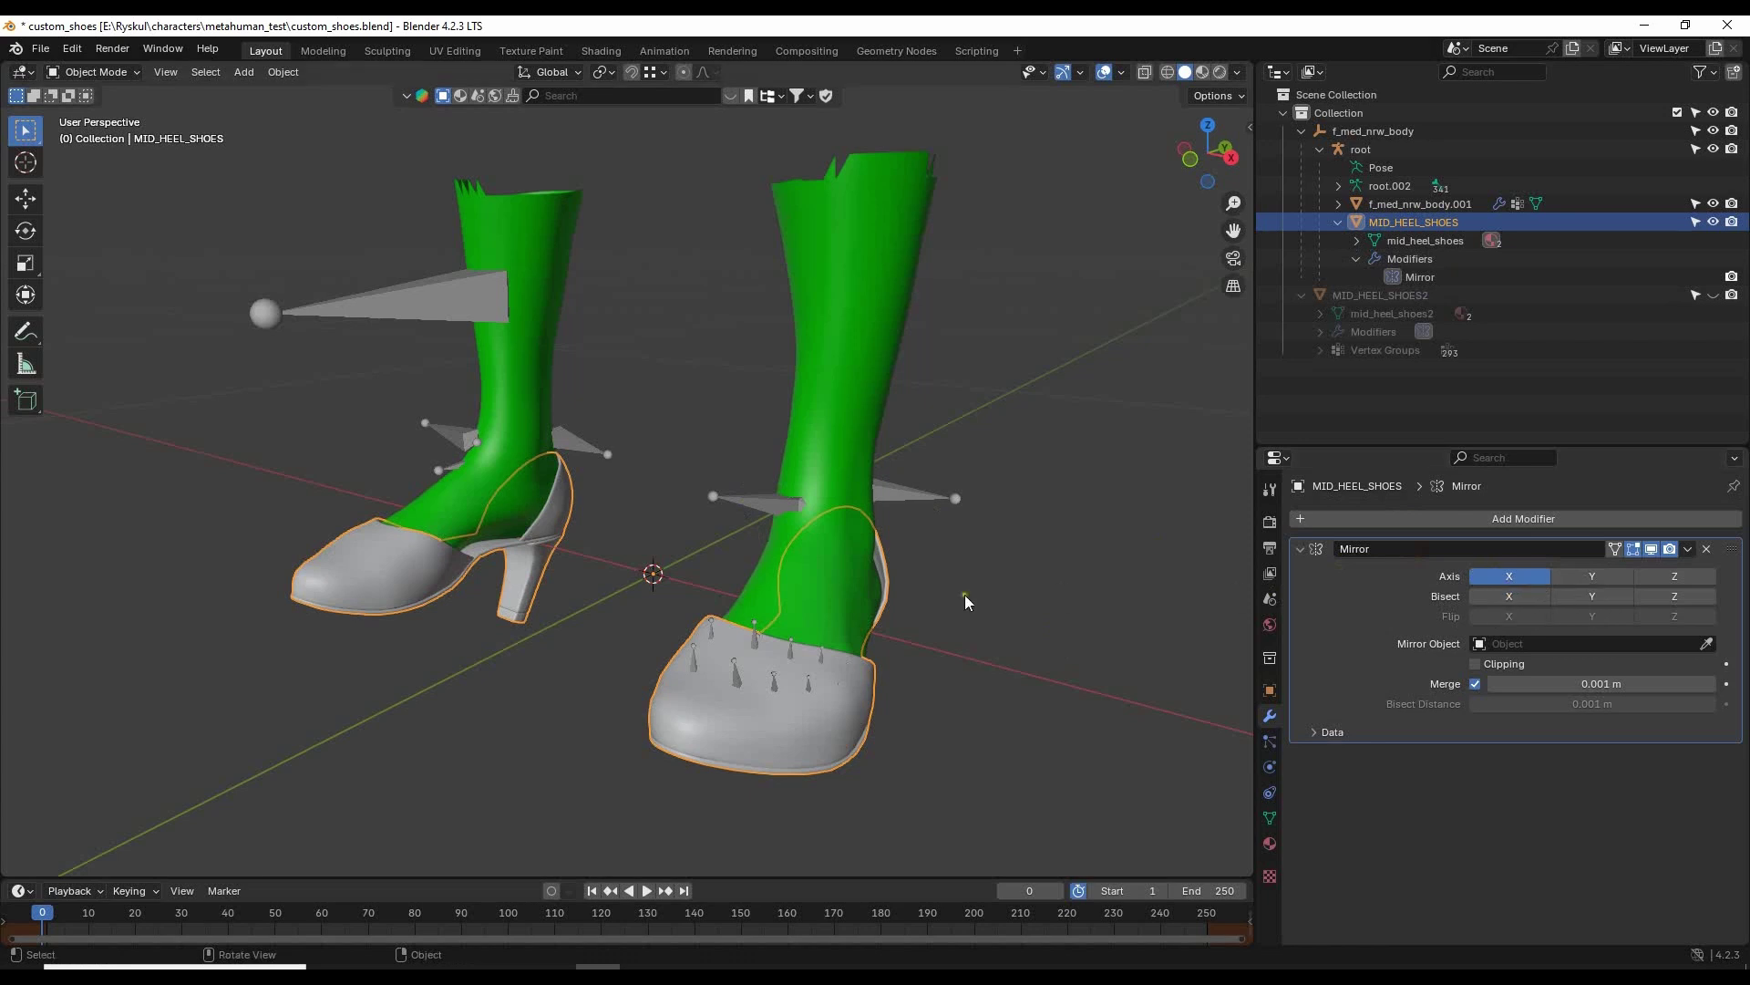
pyautogui.moveTo(965, 594); pyautogui.dragTo(1064, 534, button='middle')
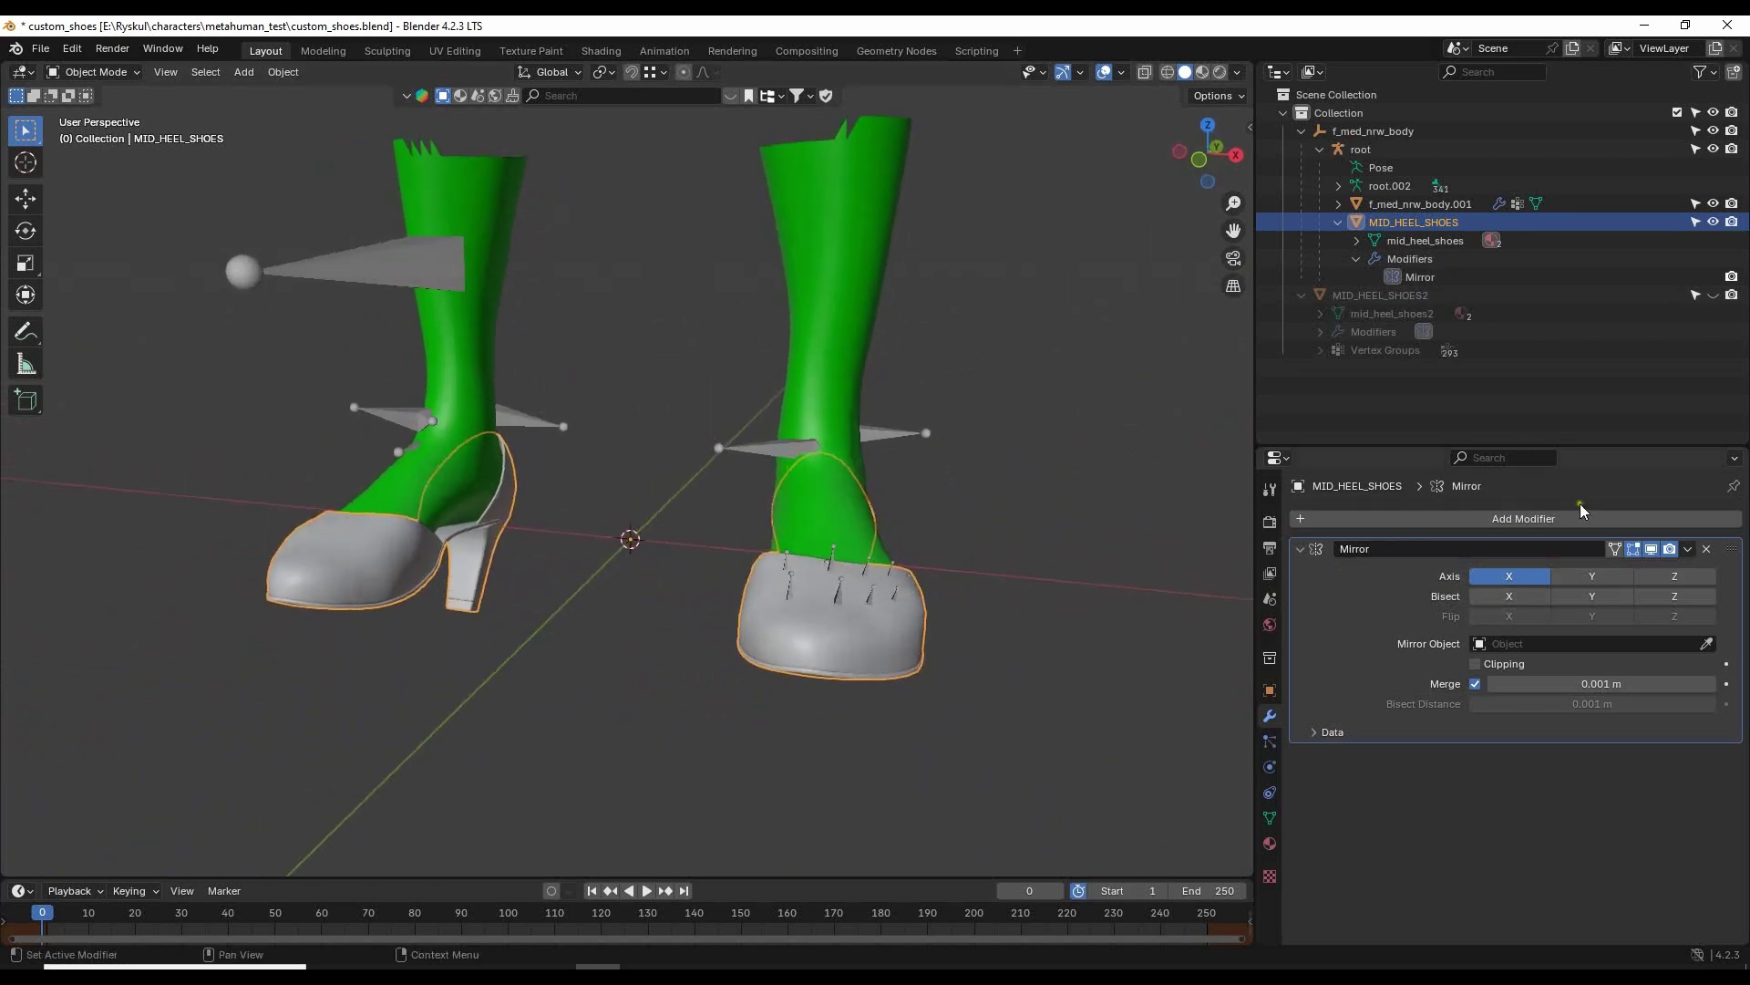
# Add an Armature modifier to MID_HEEL_SHOES with root as its object.
pyautogui.click(1541, 514)
pyautogui.click(1540, 512)
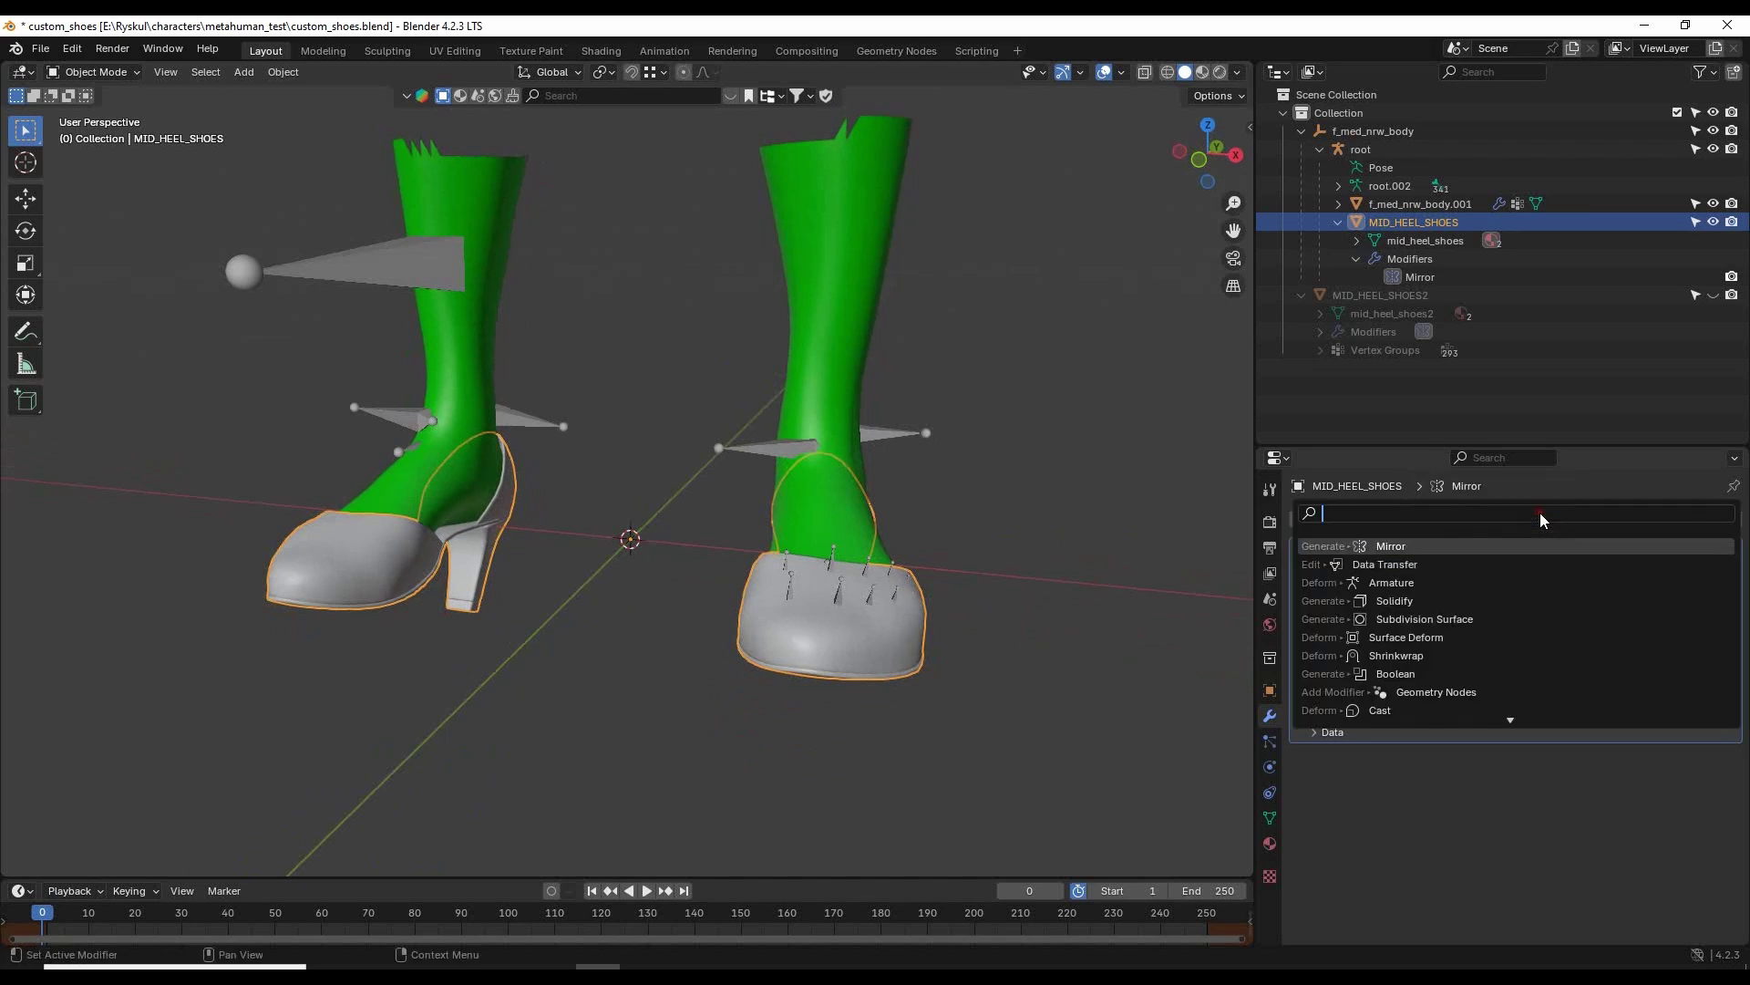
pyautogui.write('arm')
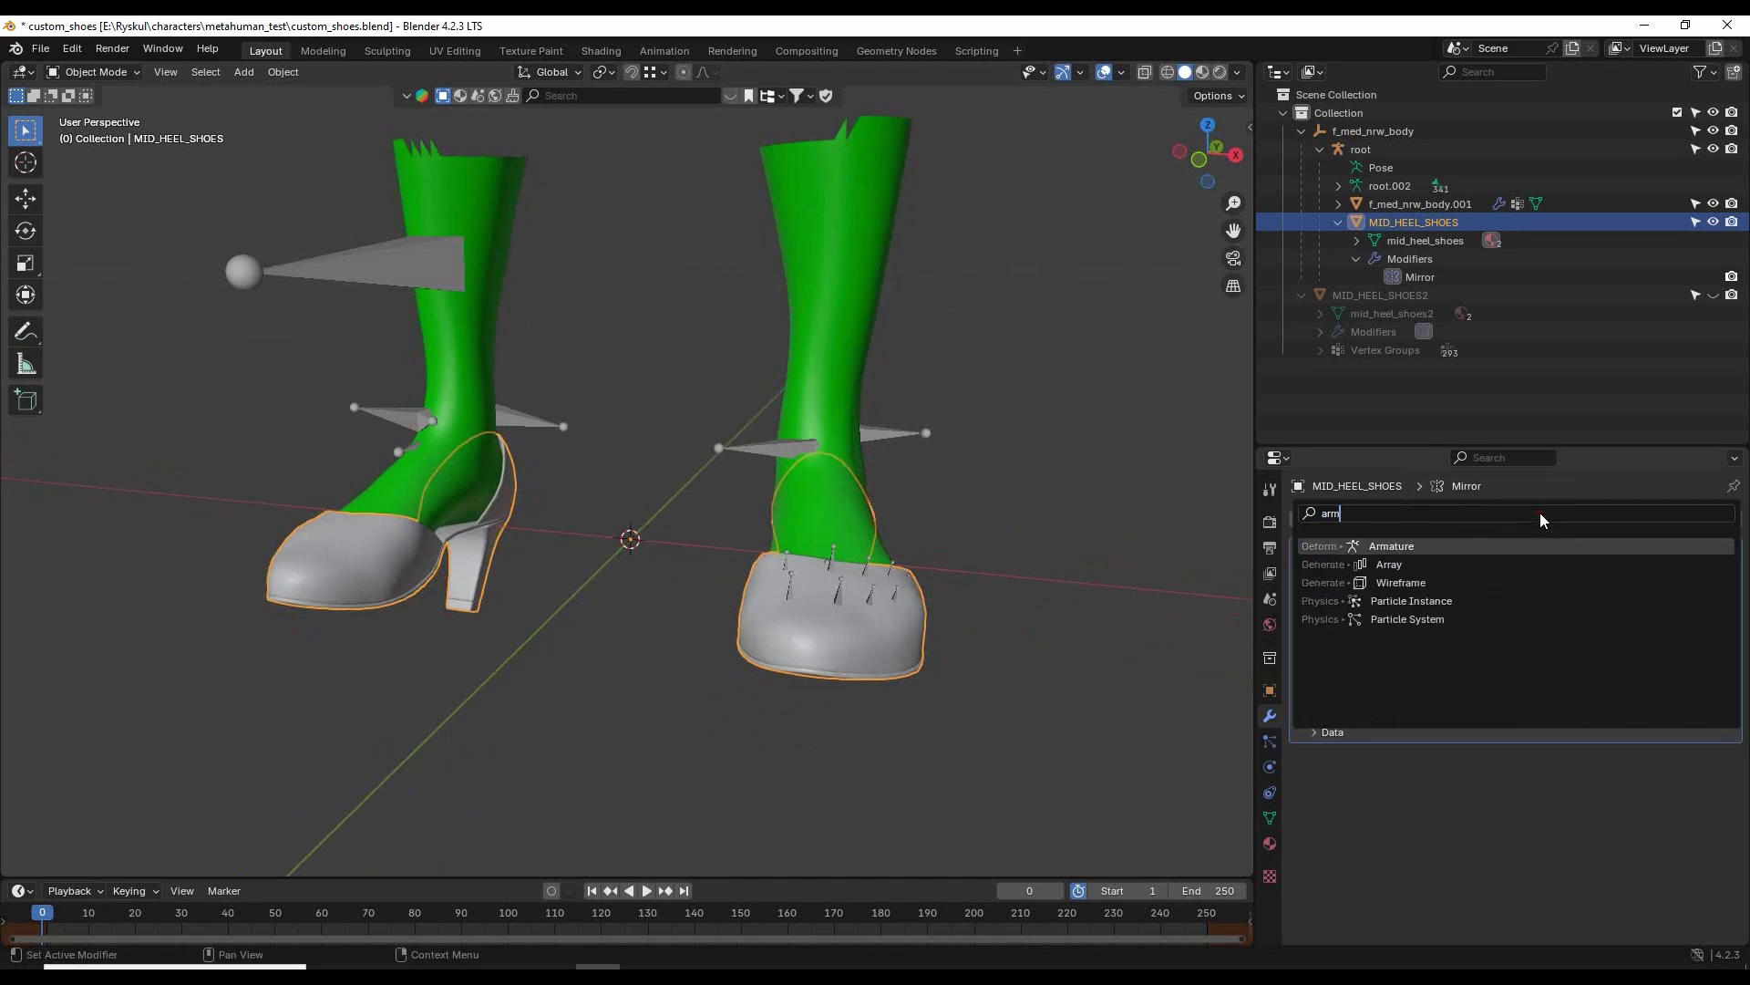
pyautogui.click(1431, 545)
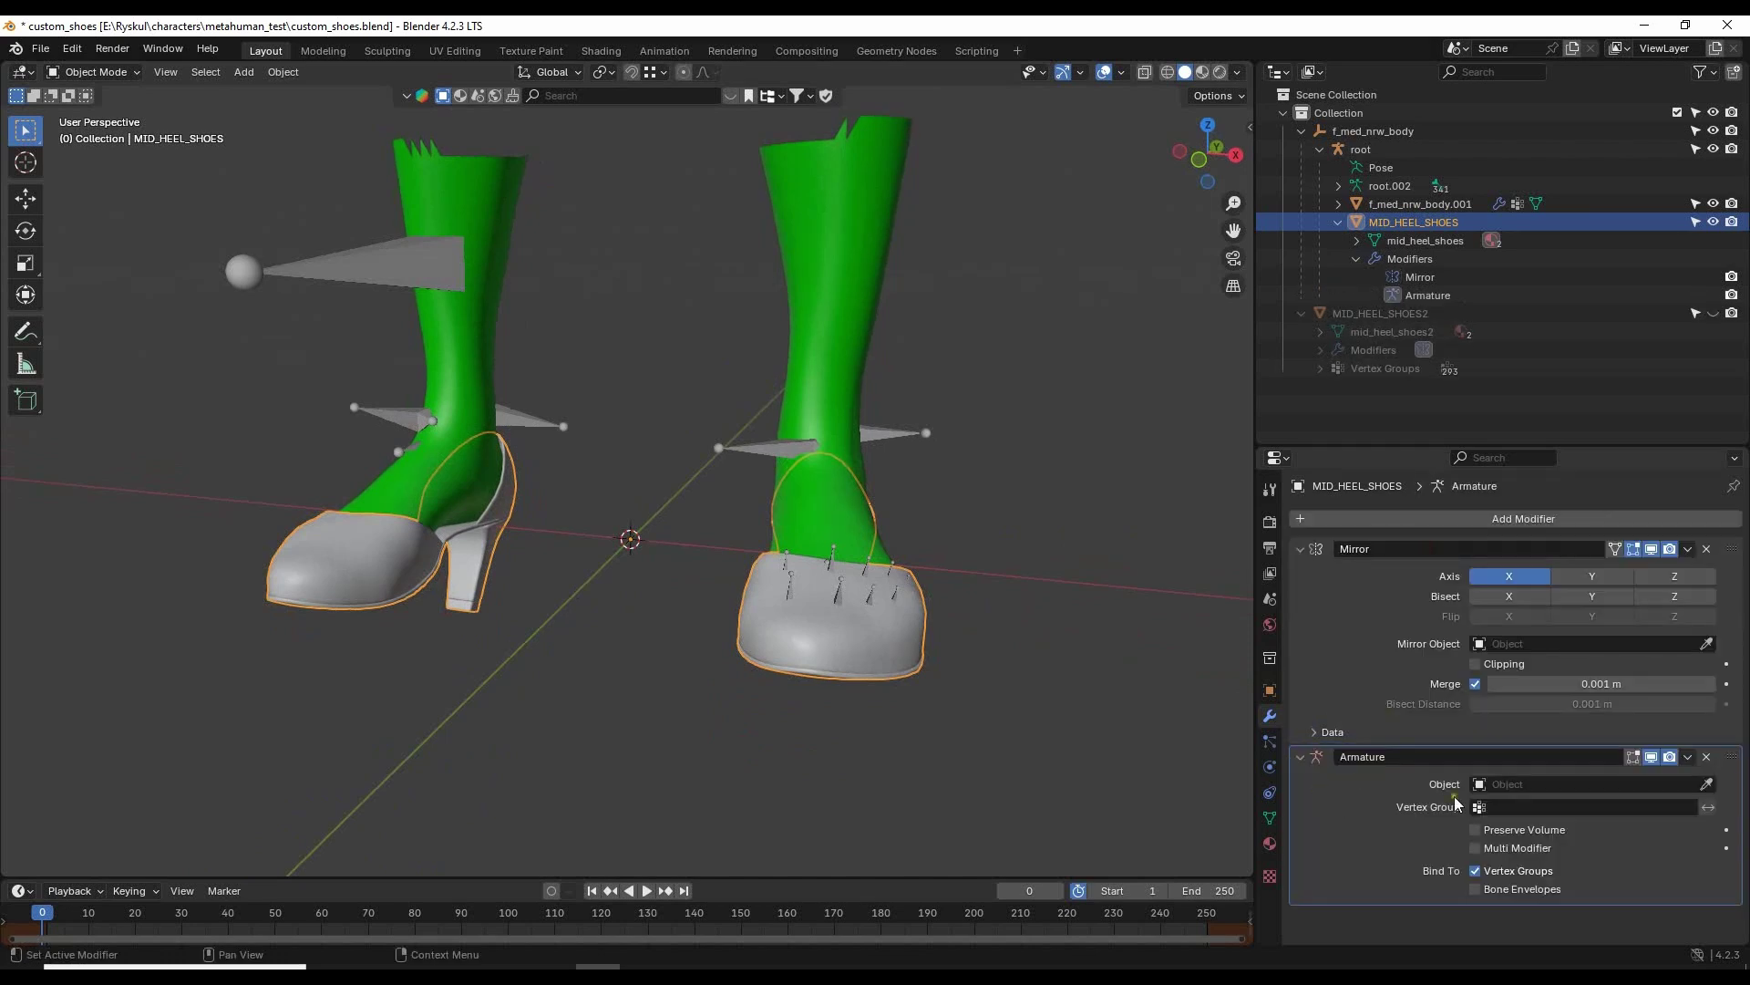
pyautogui.click(1706, 783)
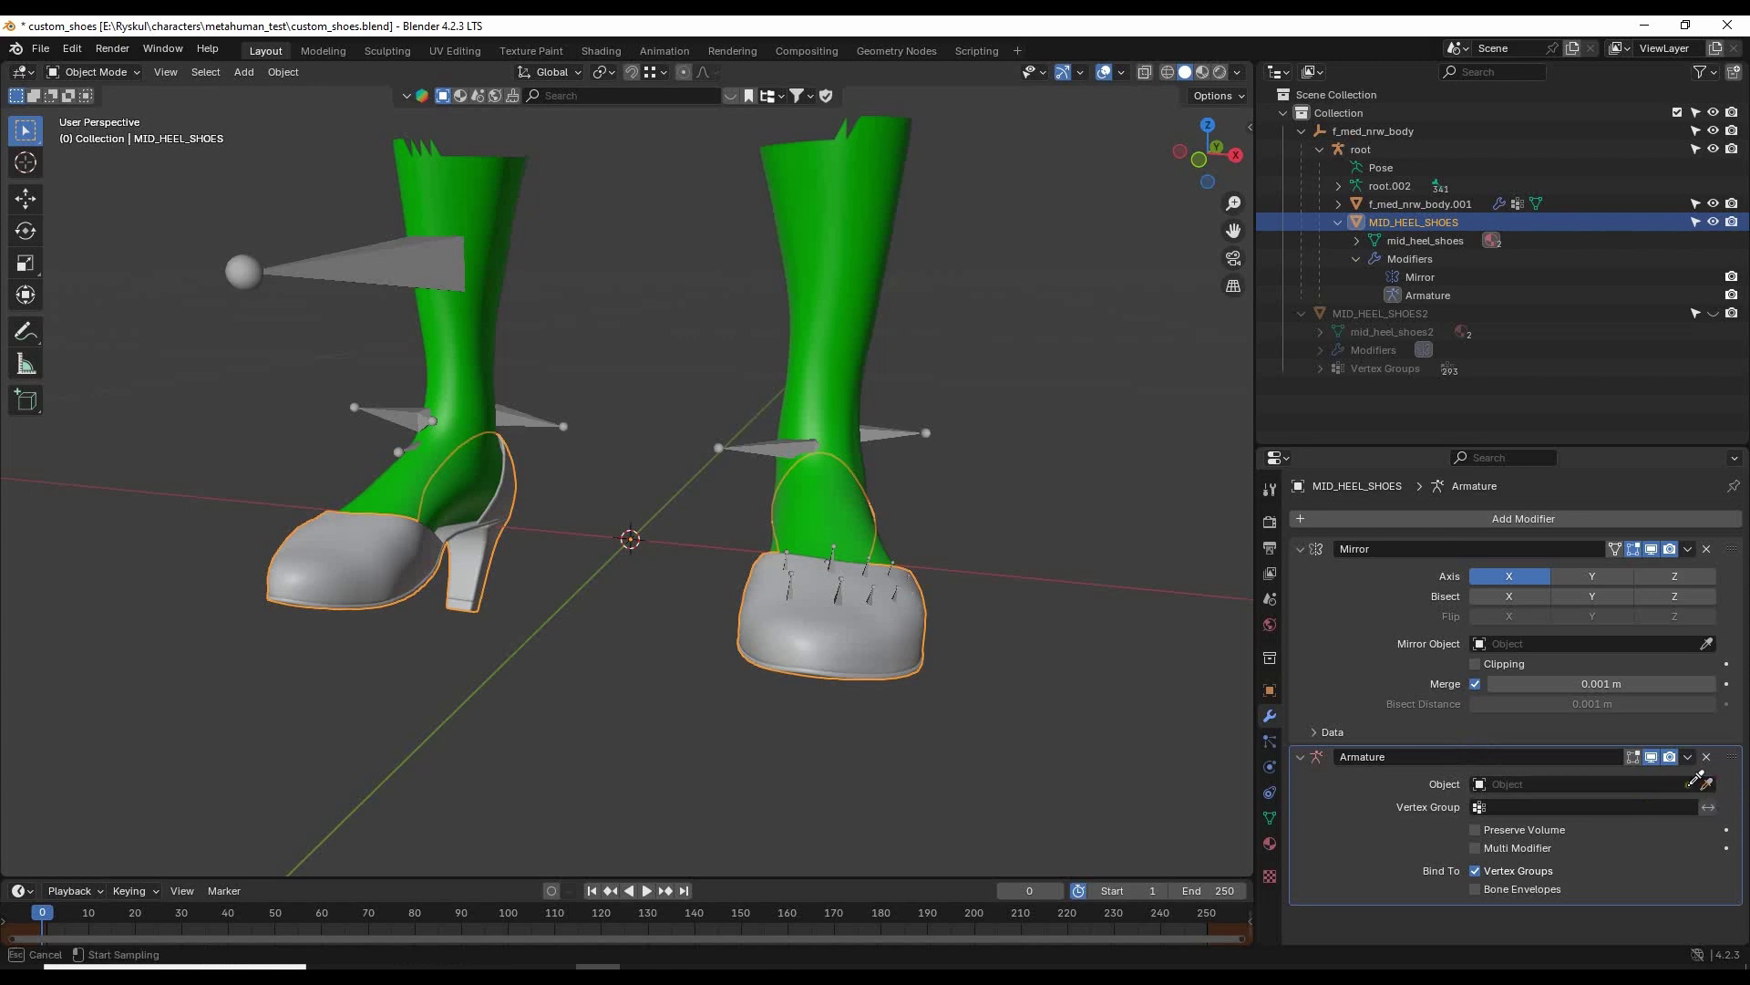
pyautogui.click(1364, 146)
pyautogui.click(1545, 785)
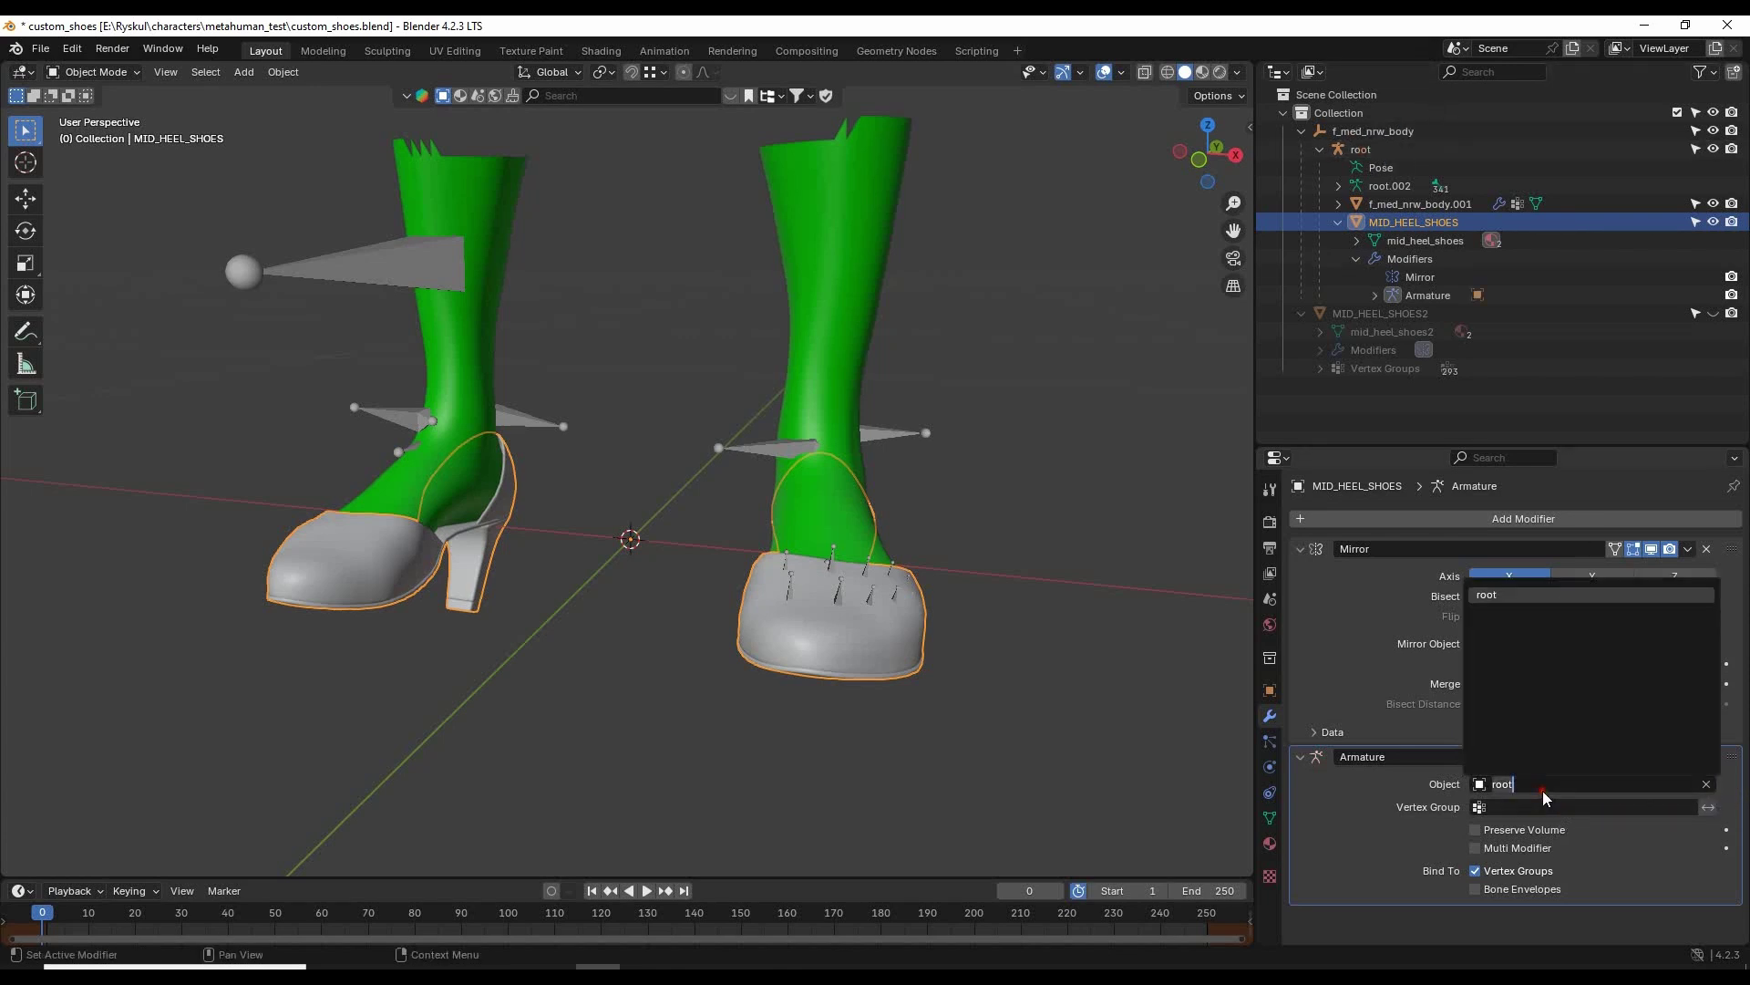
pyautogui.click(1486, 594)
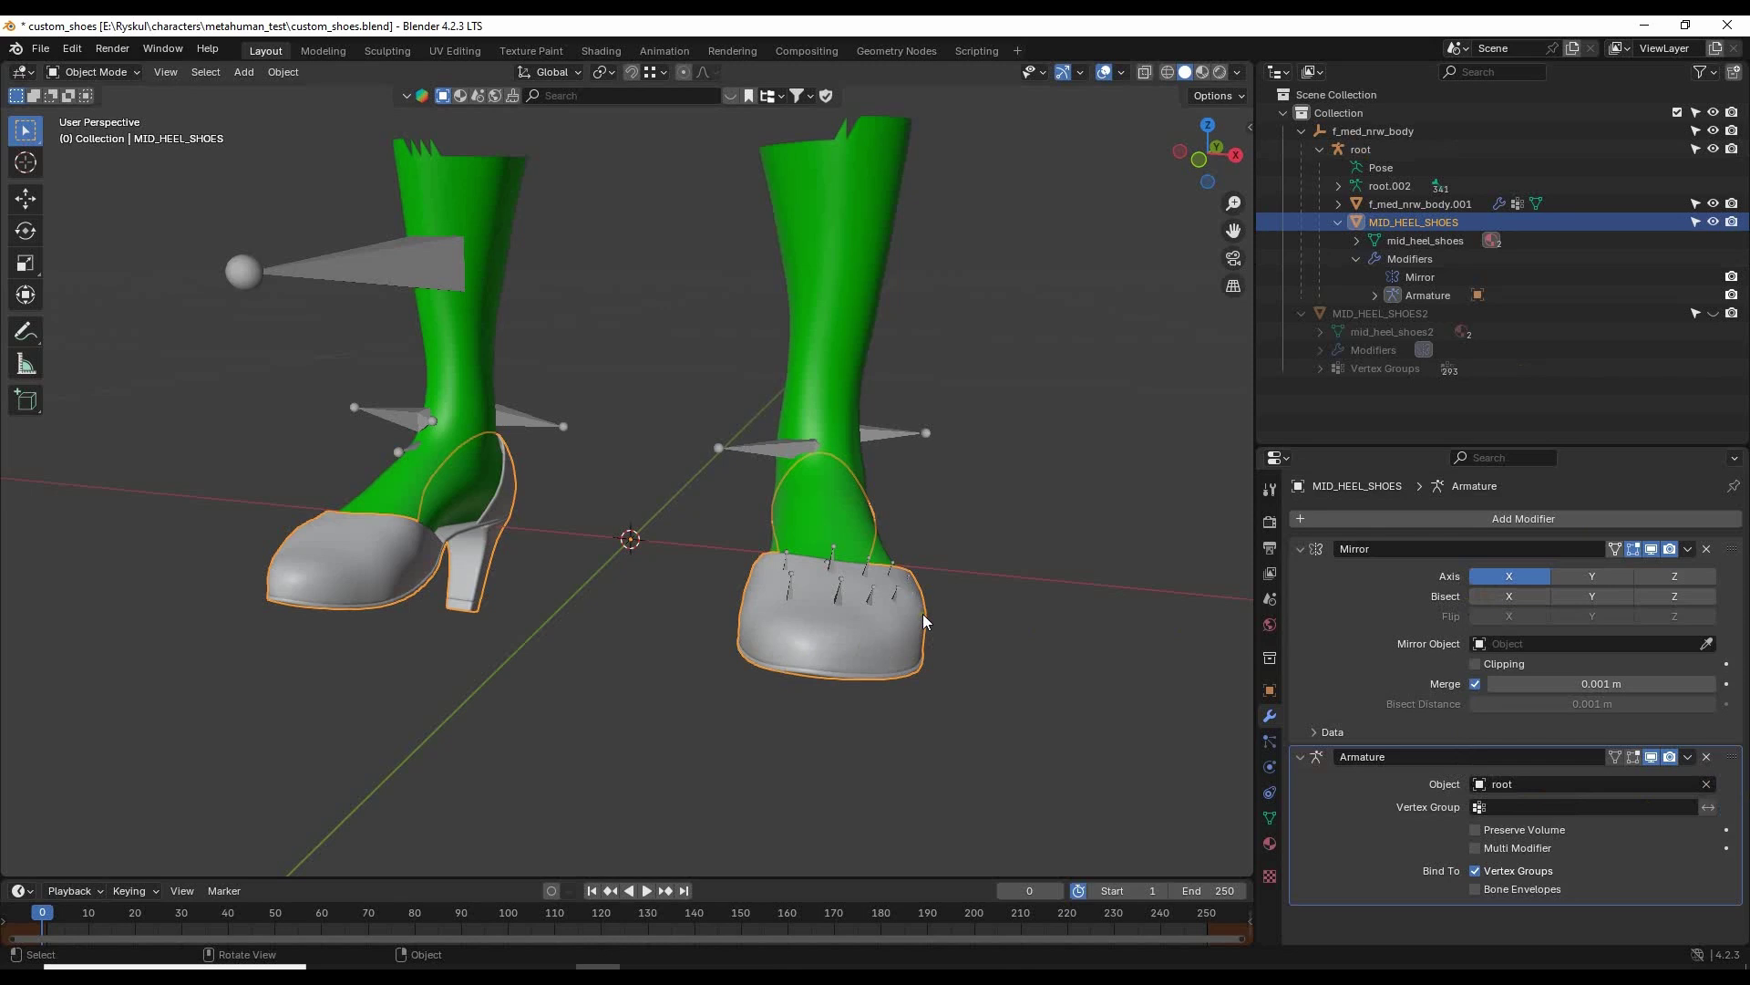
pyautogui.moveTo(1026, 561); pyautogui.dragTo(1086, 574, button='middle')
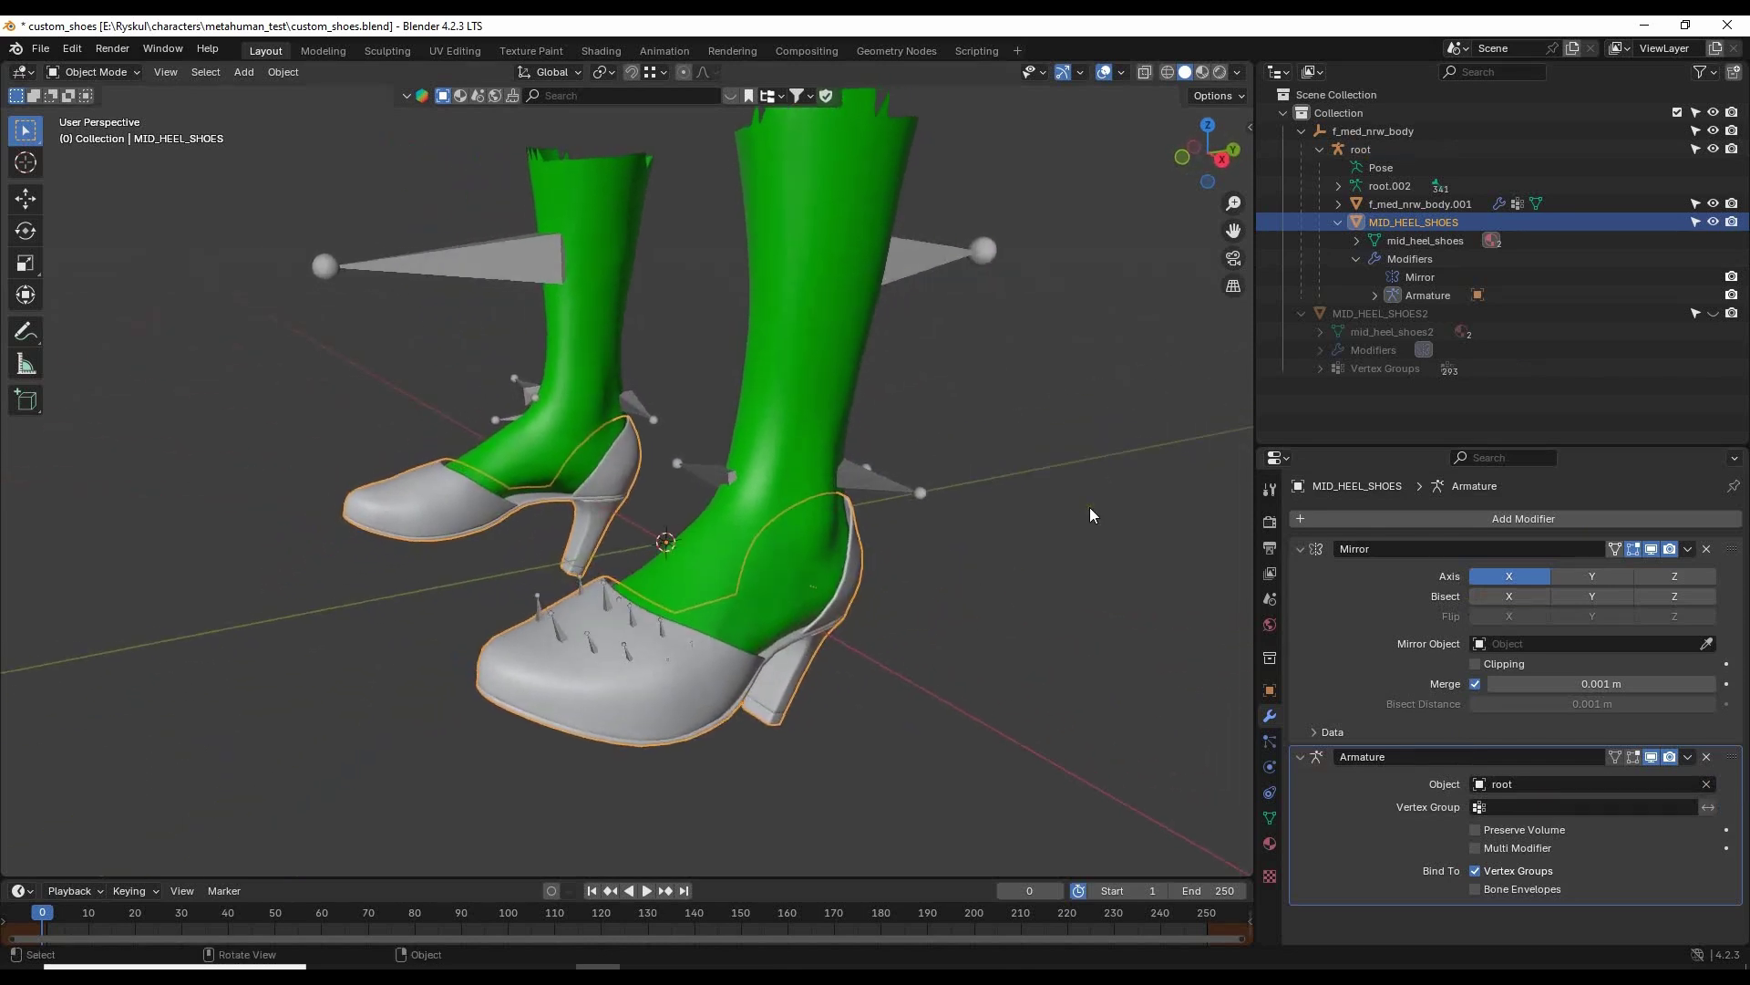
# Add a Data Transfer modifier to MID_HEEL_SHOES with f_med_nrw_body.001 as its source.
pyautogui.click(1544, 519)
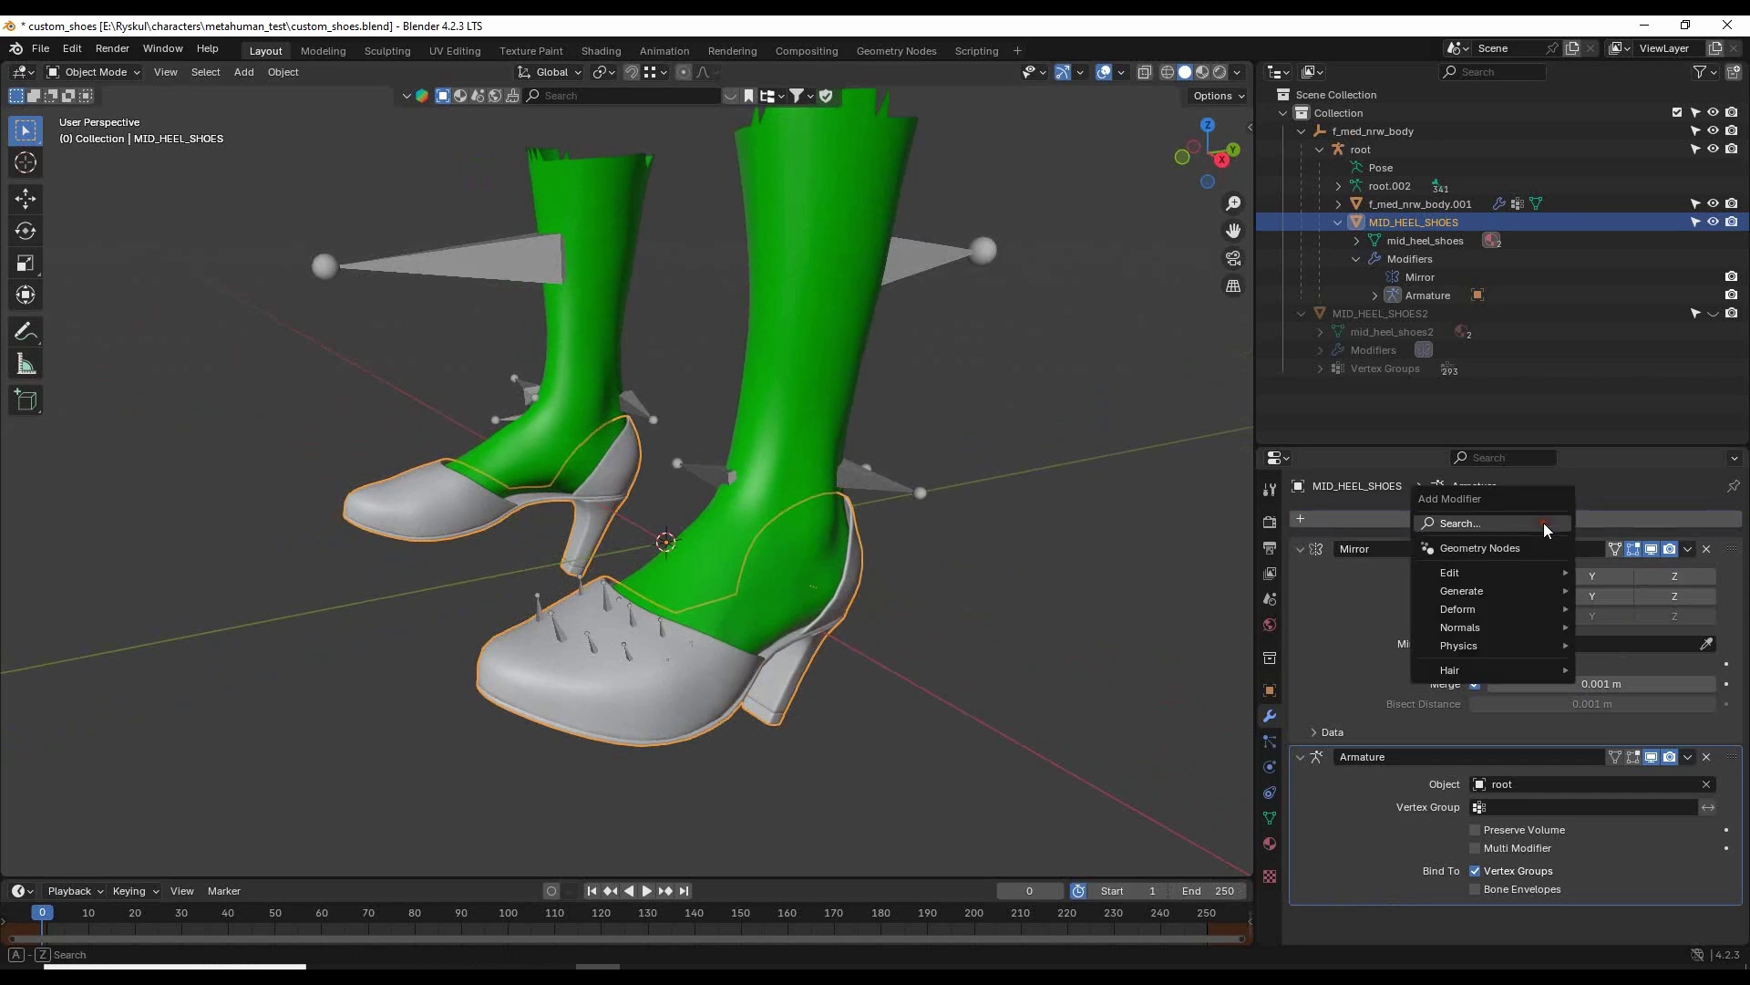
pyautogui.click(1476, 522)
pyautogui.write('data')
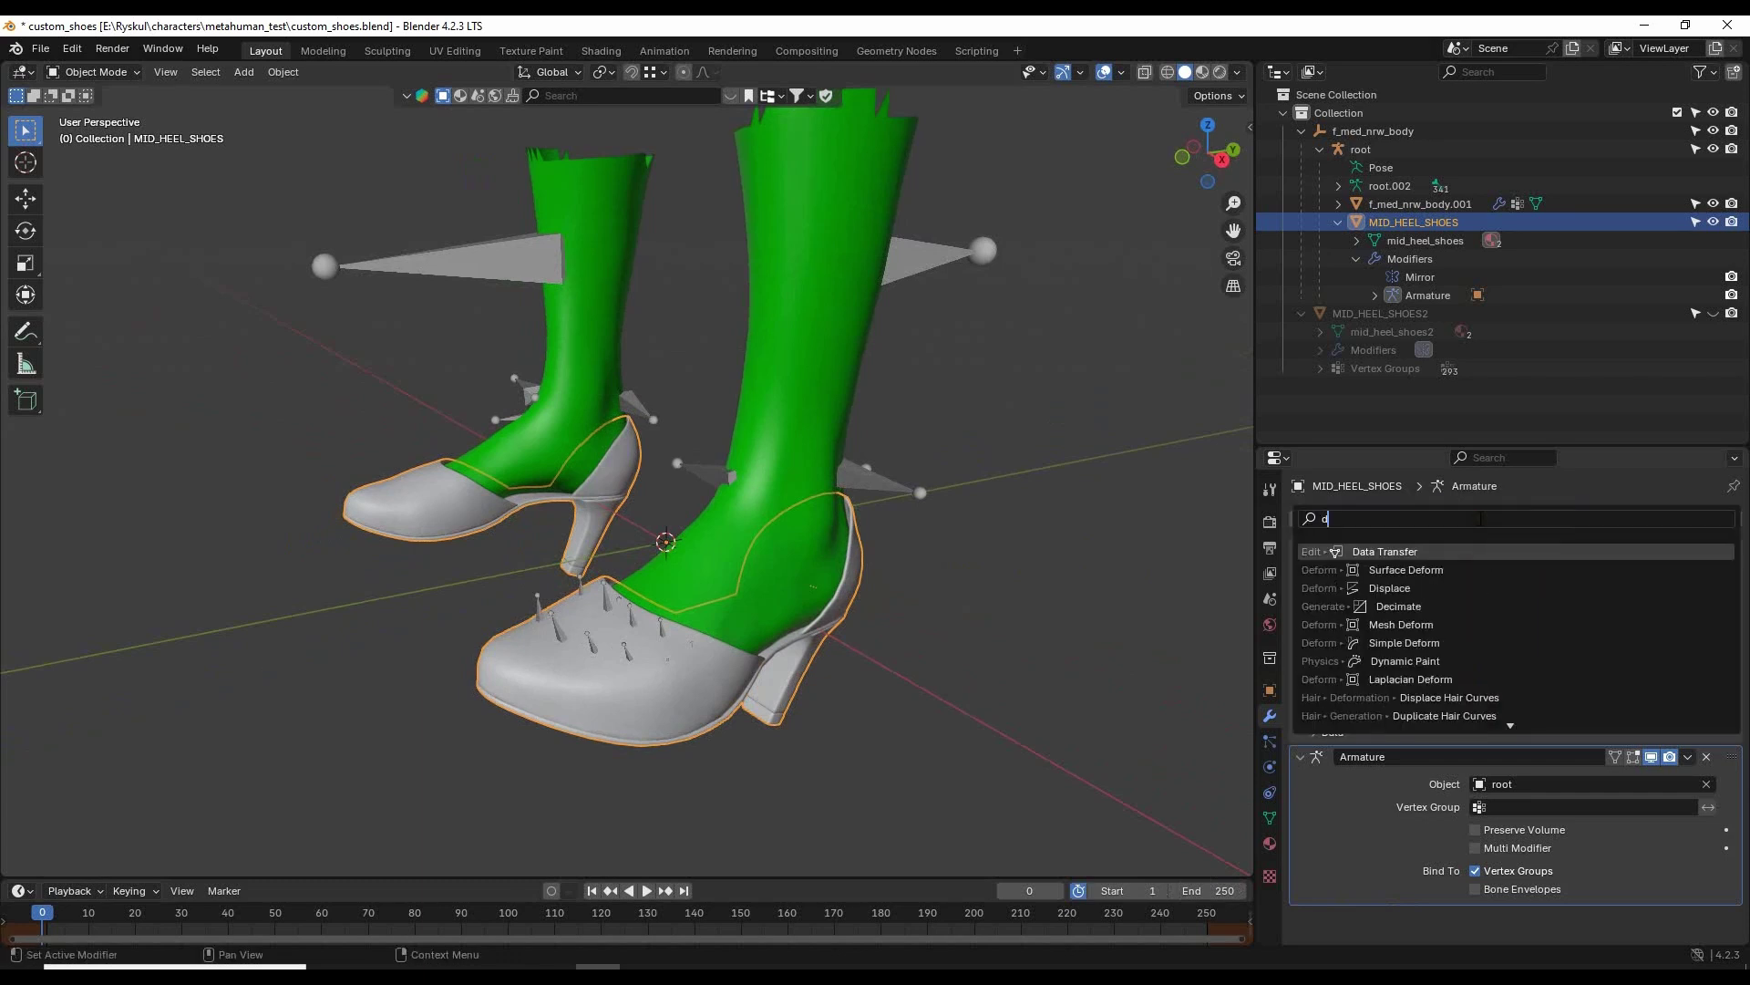
pyautogui.click(1422, 550)
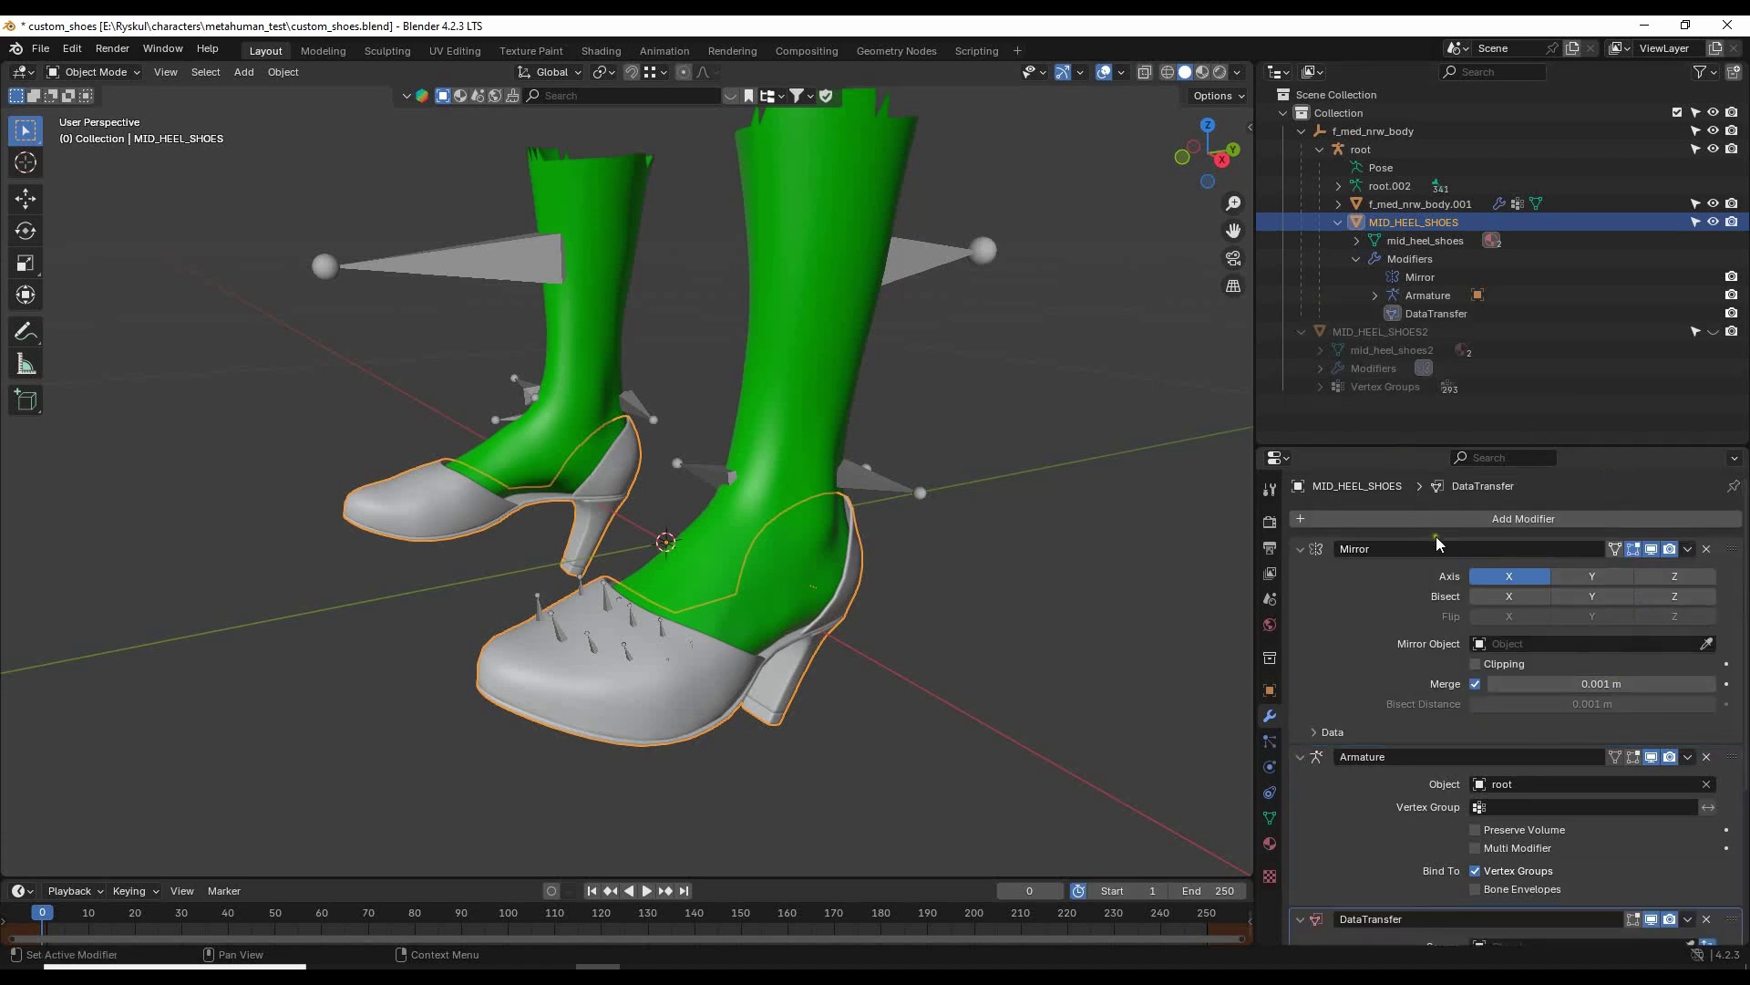
pyautogui.scroll(-5, 1408, 663)
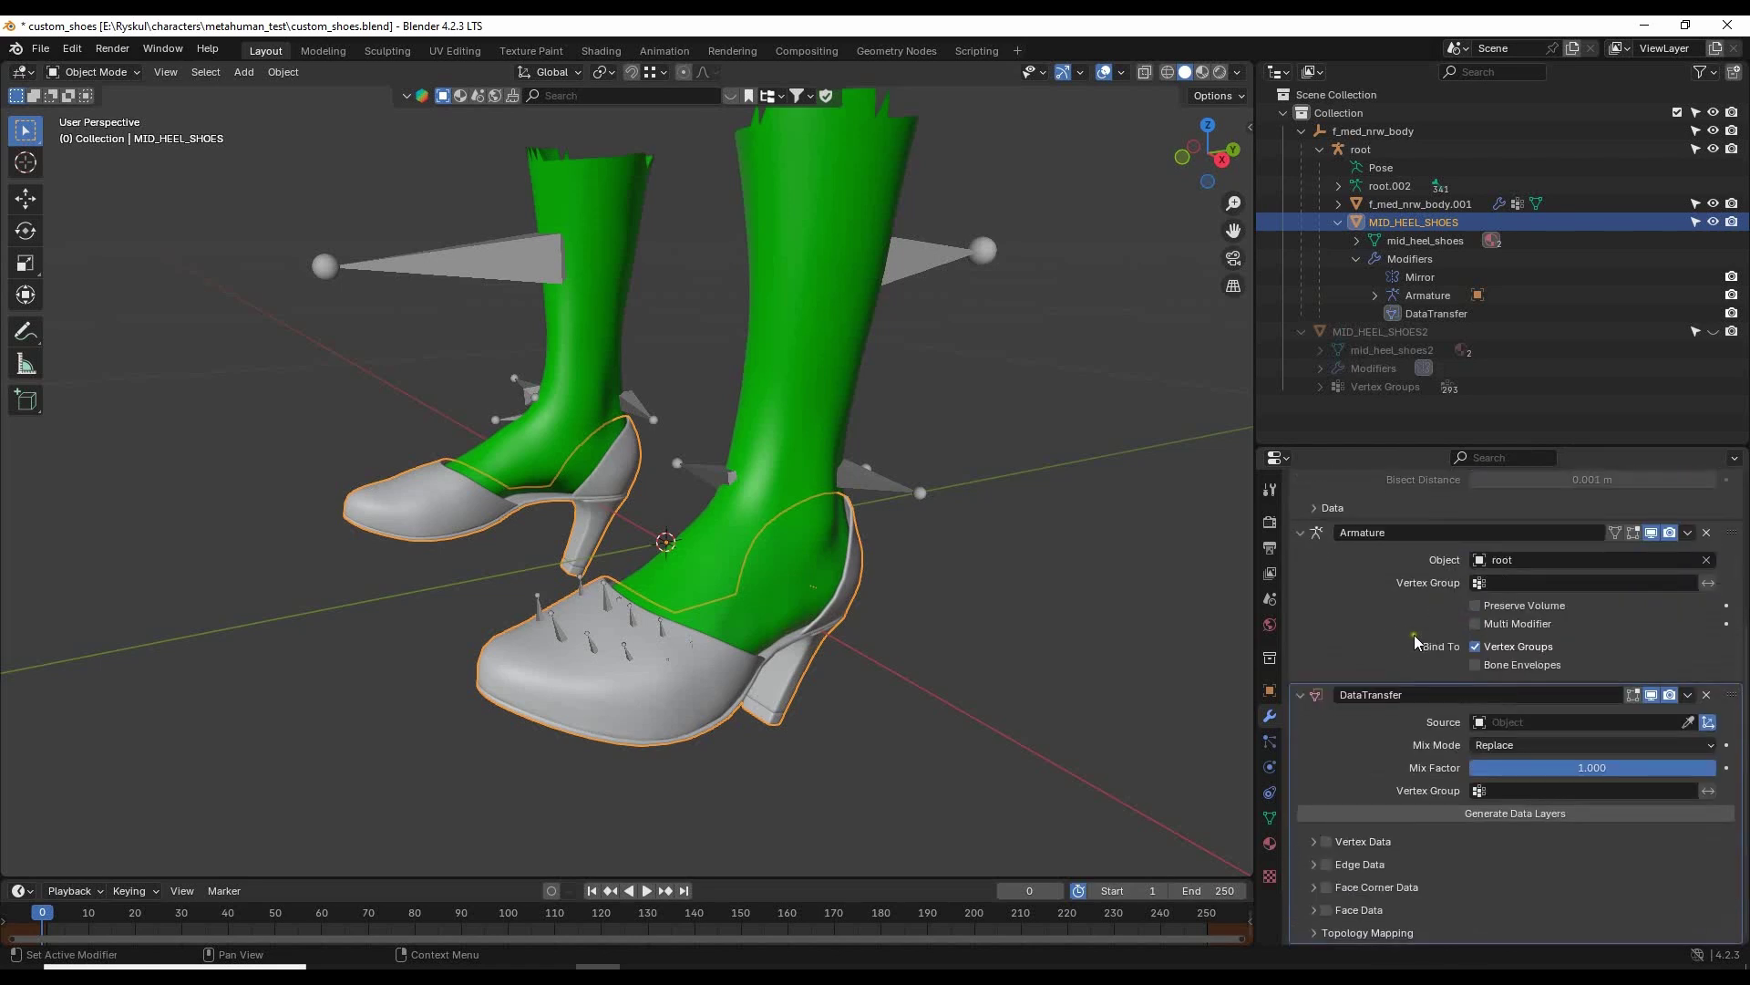
pyautogui.click(1687, 724)
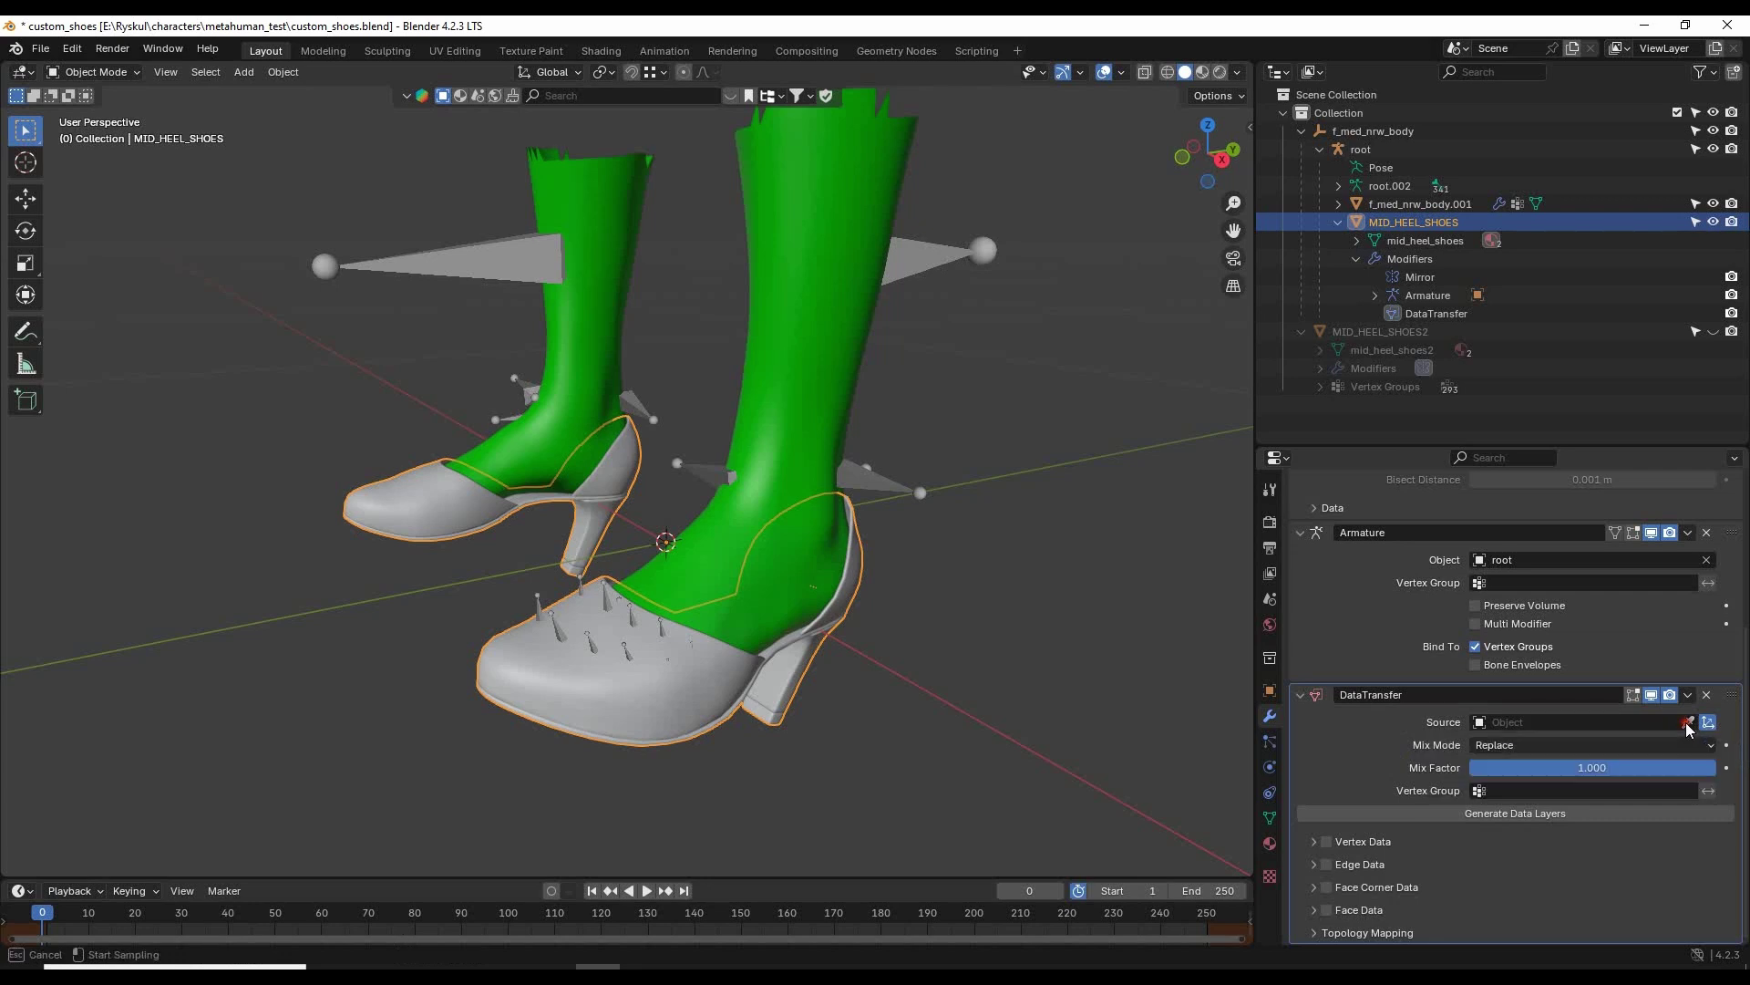
pyautogui.click(1451, 196)
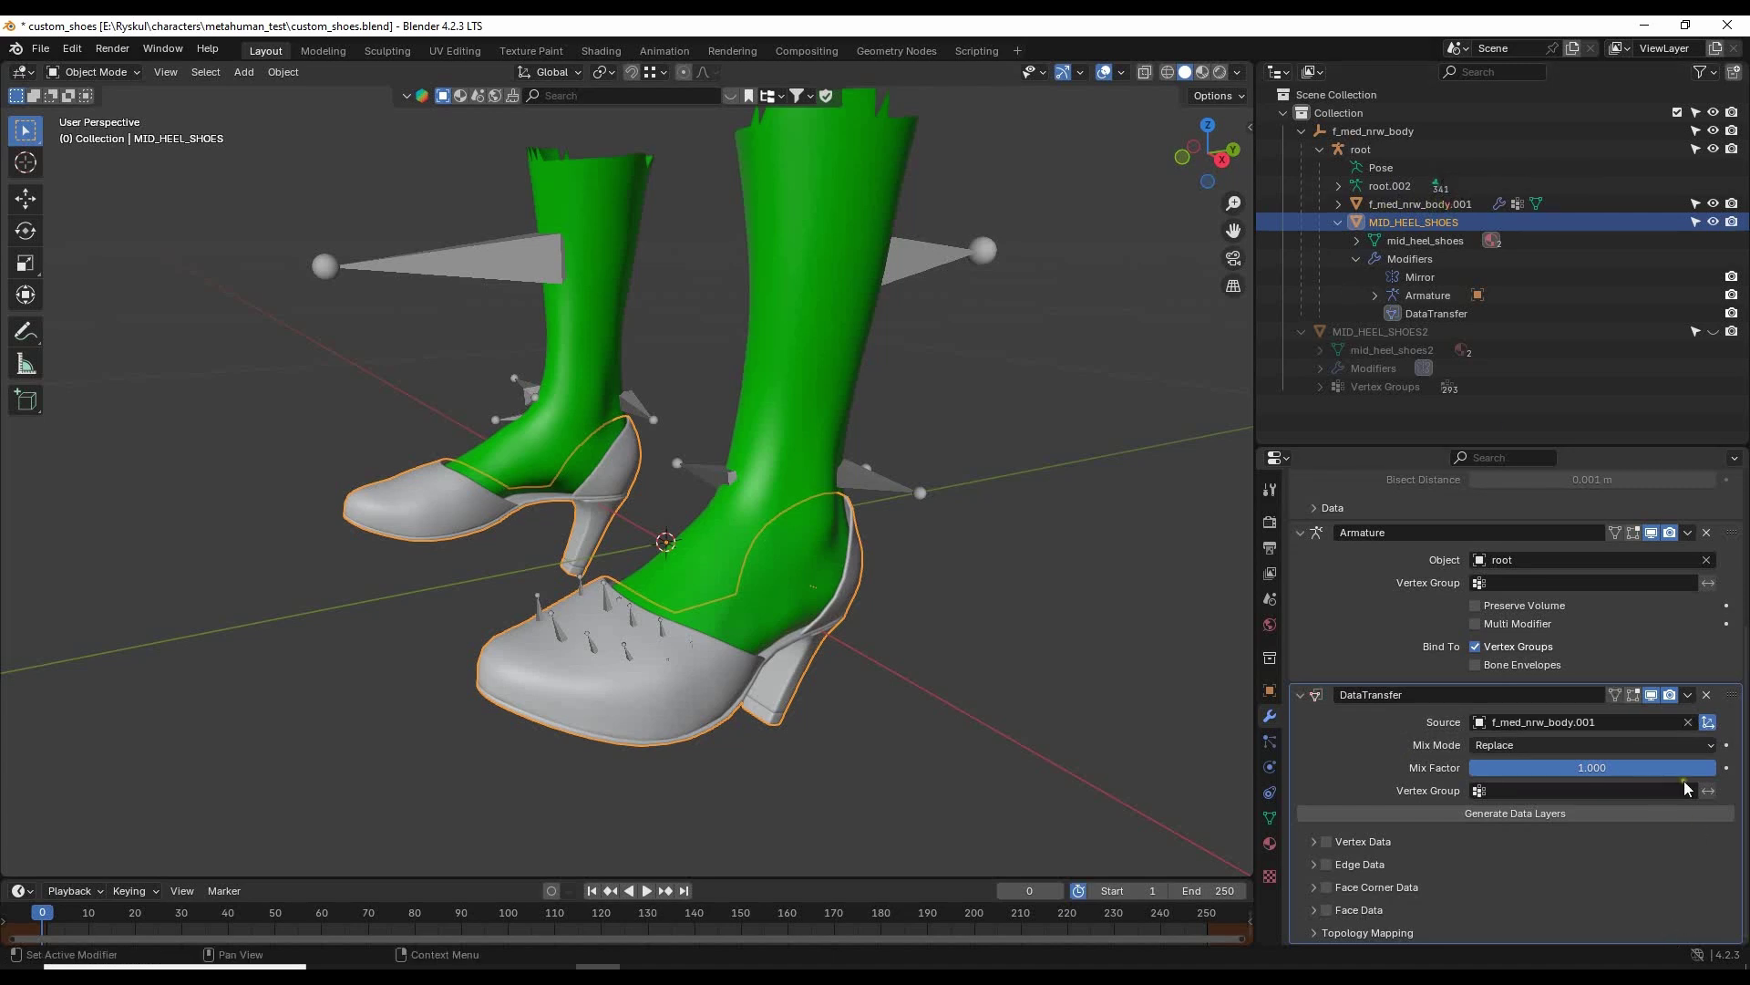
pyautogui.click(1620, 721)
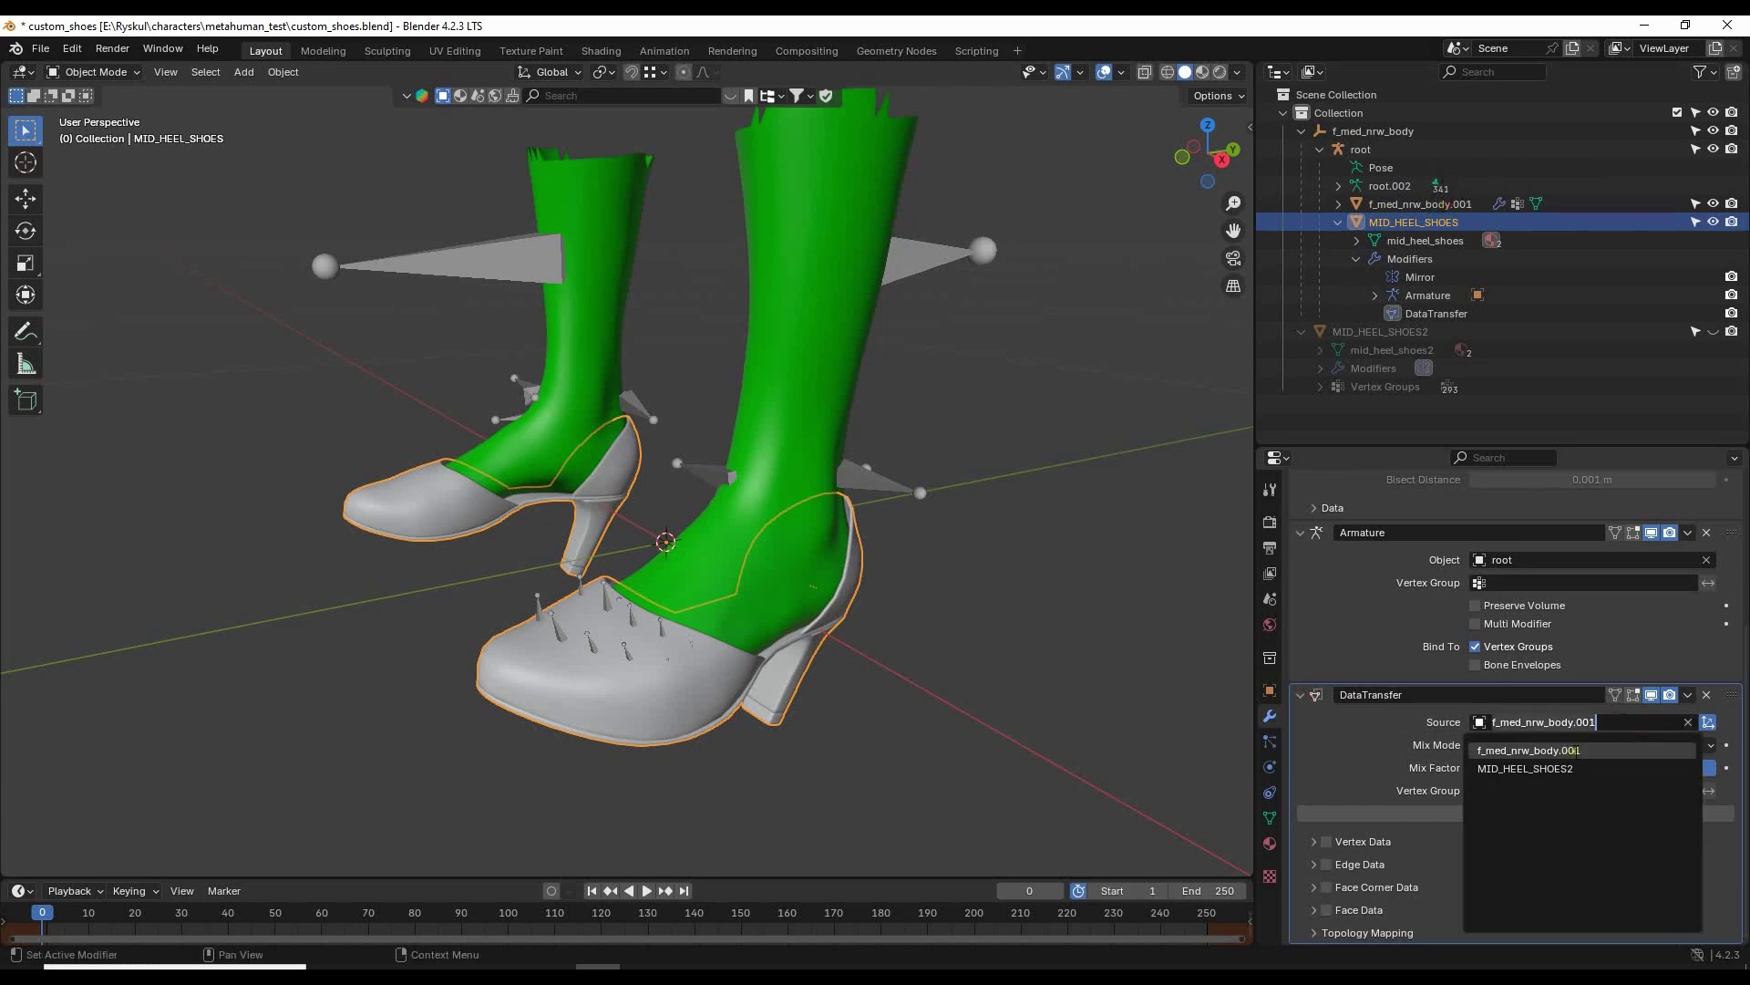
pyautogui.click(1513, 749)
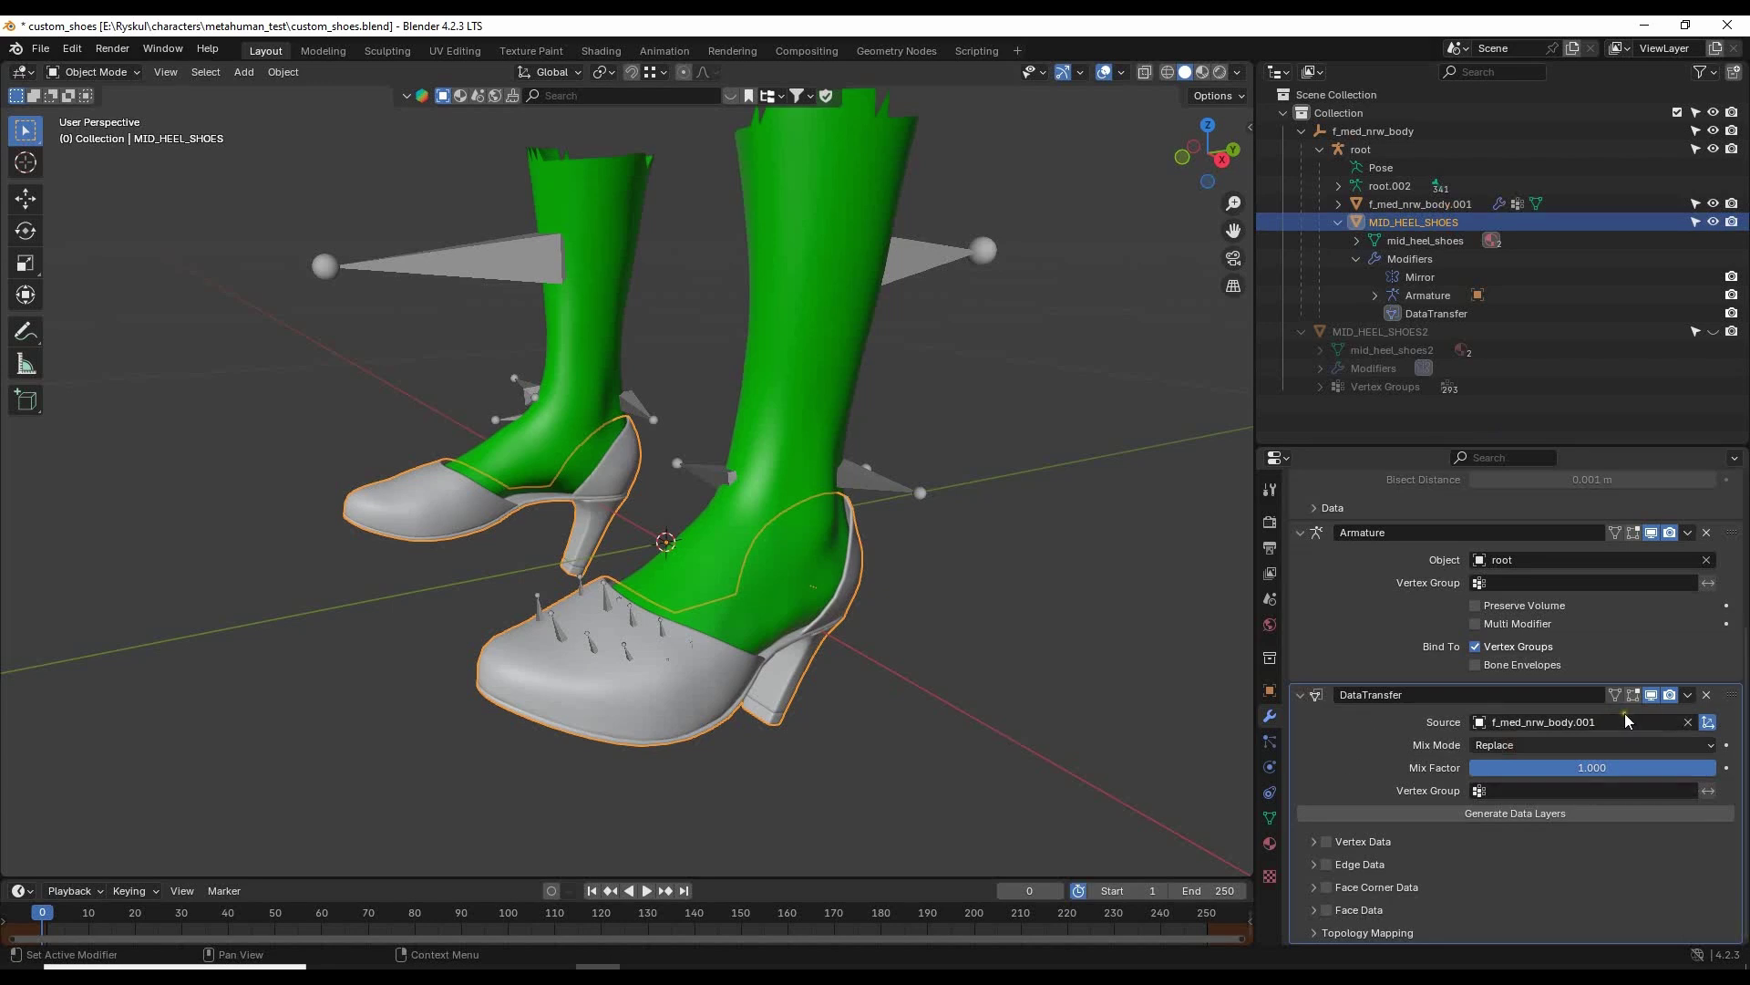
# Enable Vertex Data in the Data Transfer modifier, choose Vertex Groups and expand their layer settings.
pyautogui.click(1326, 839)
pyautogui.click(1312, 840)
pyautogui.scroll(-3, 1384, 742)
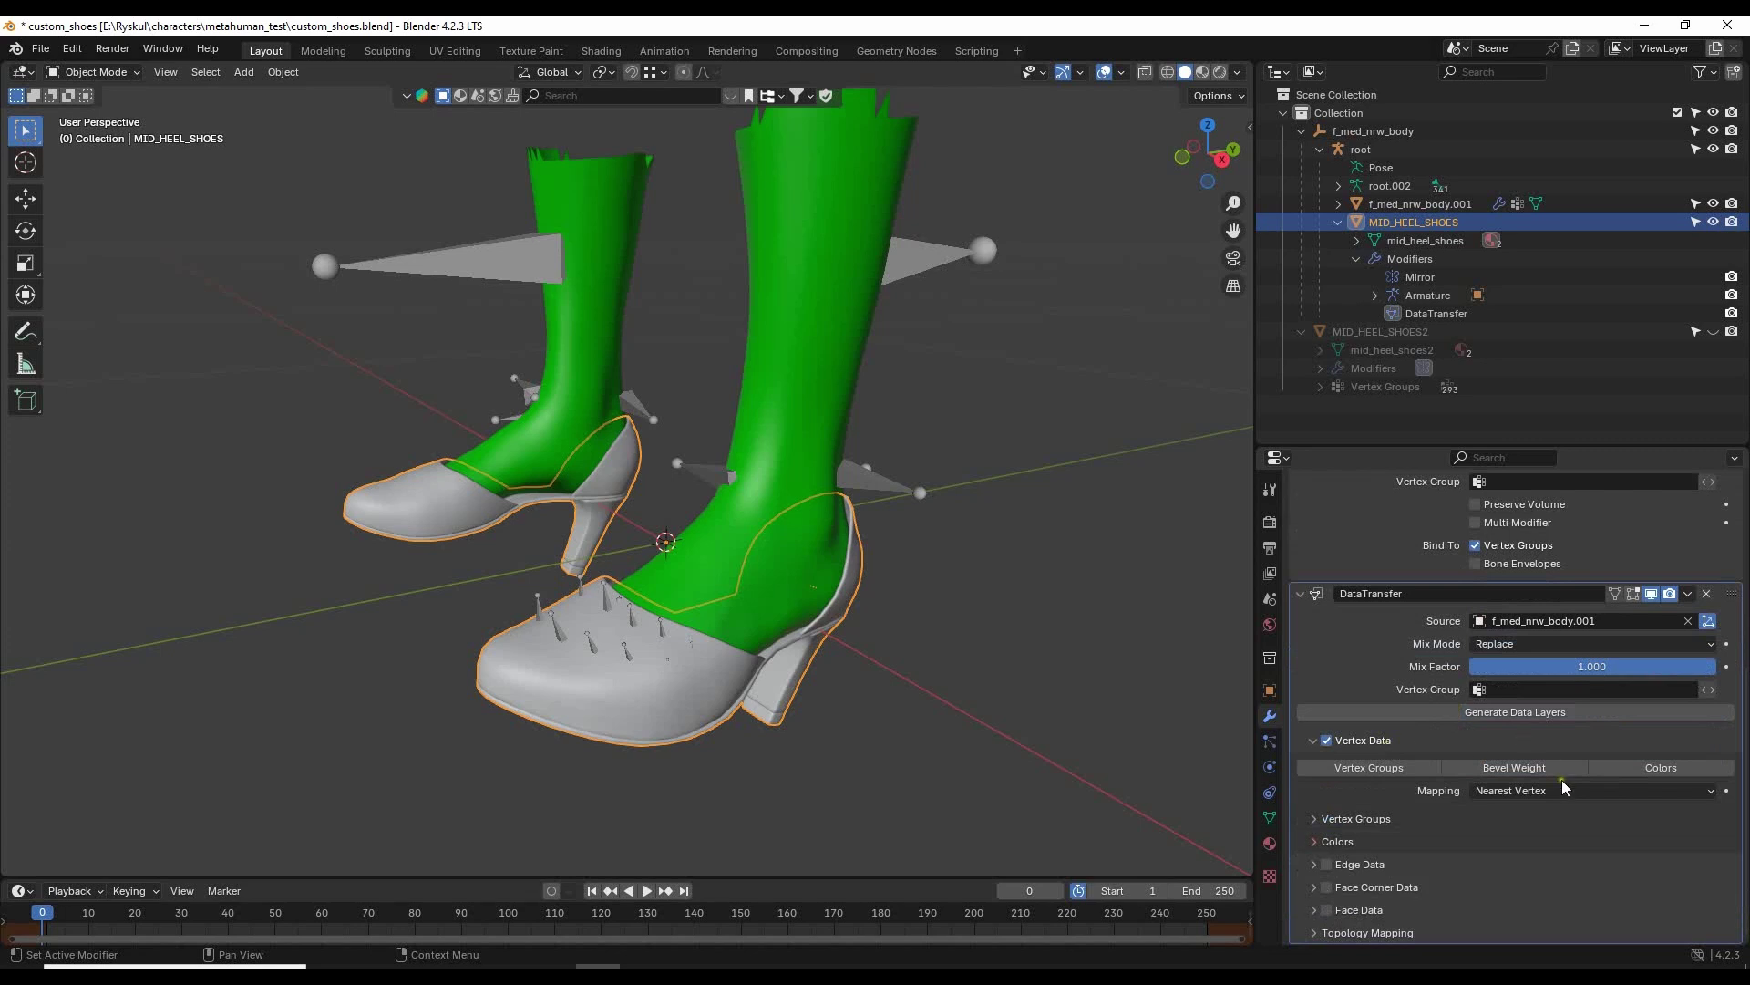
pyautogui.click(1377, 769)
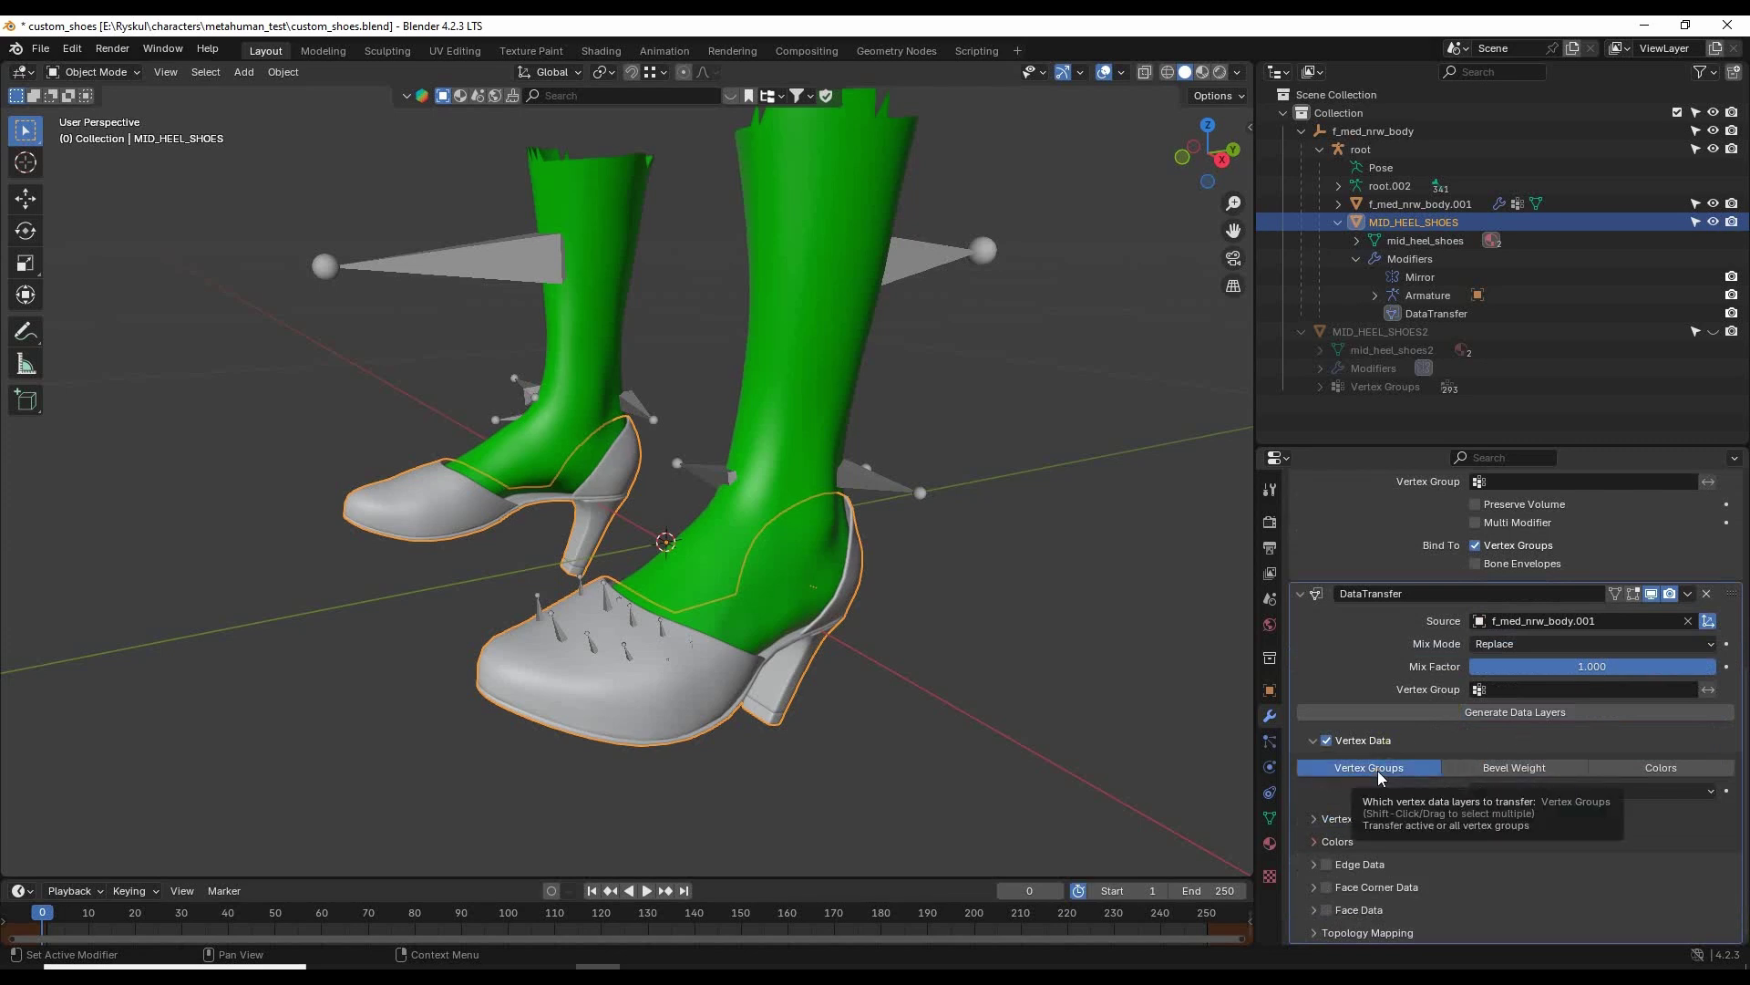
pyautogui.click(1320, 818)
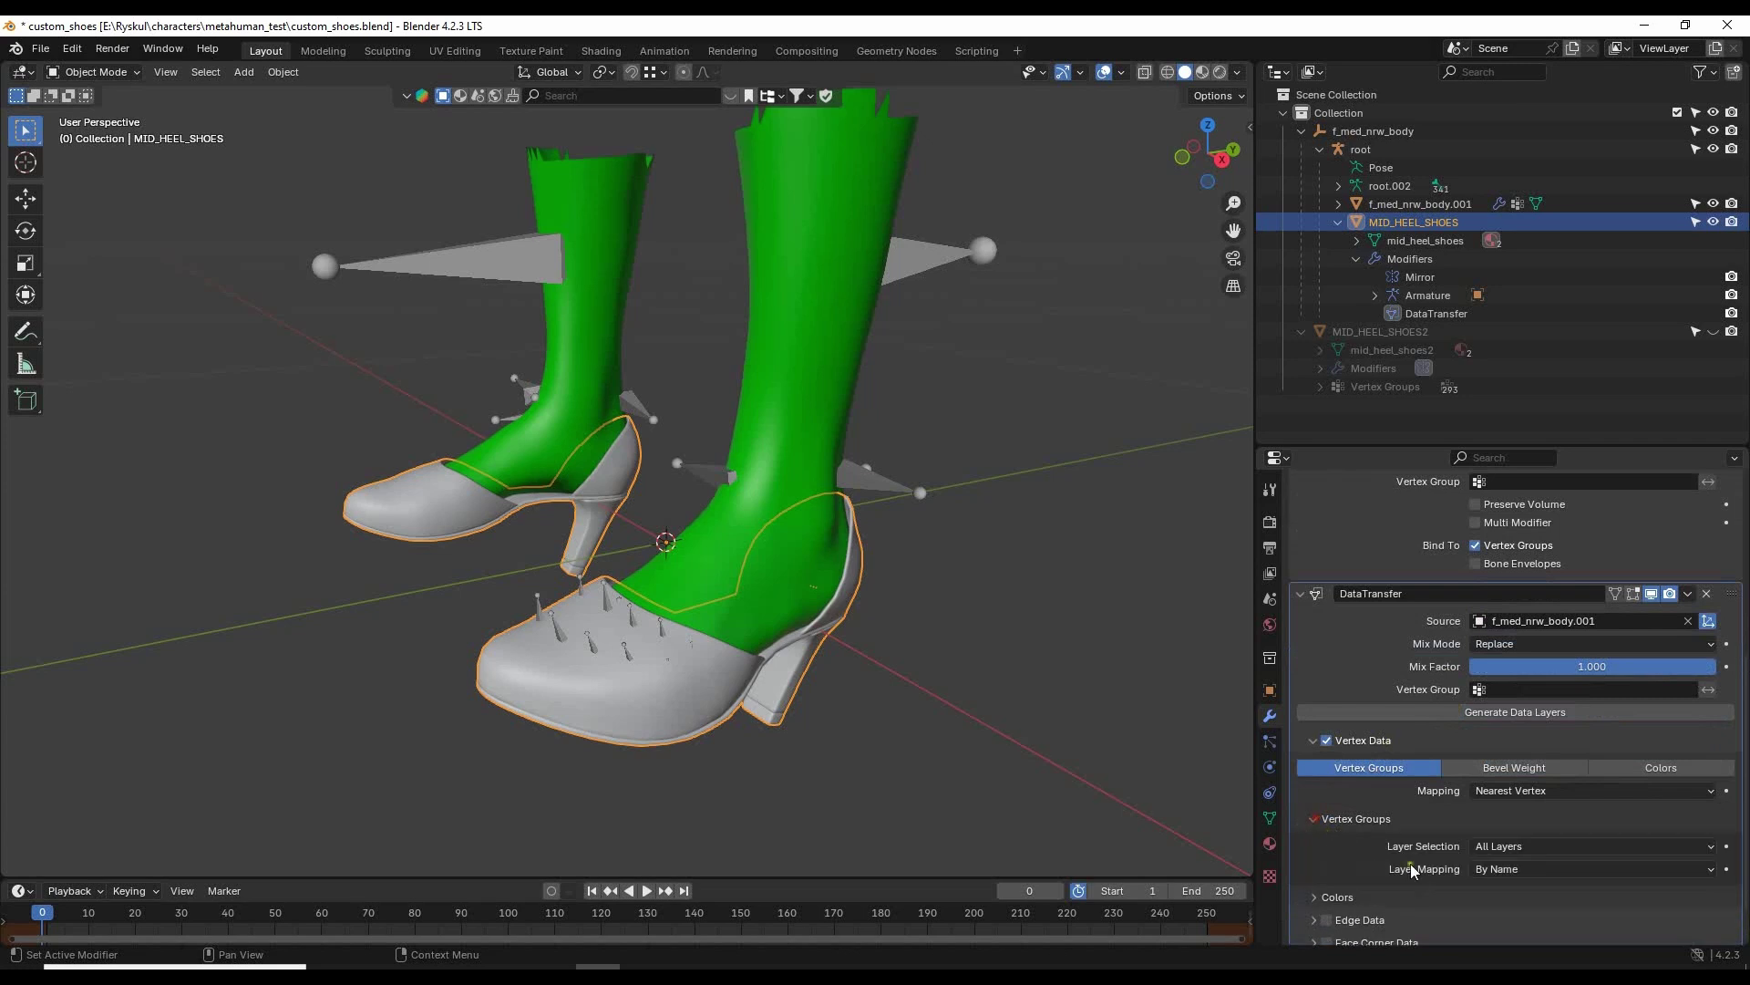
pyautogui.scroll(-2, 1324, 686)
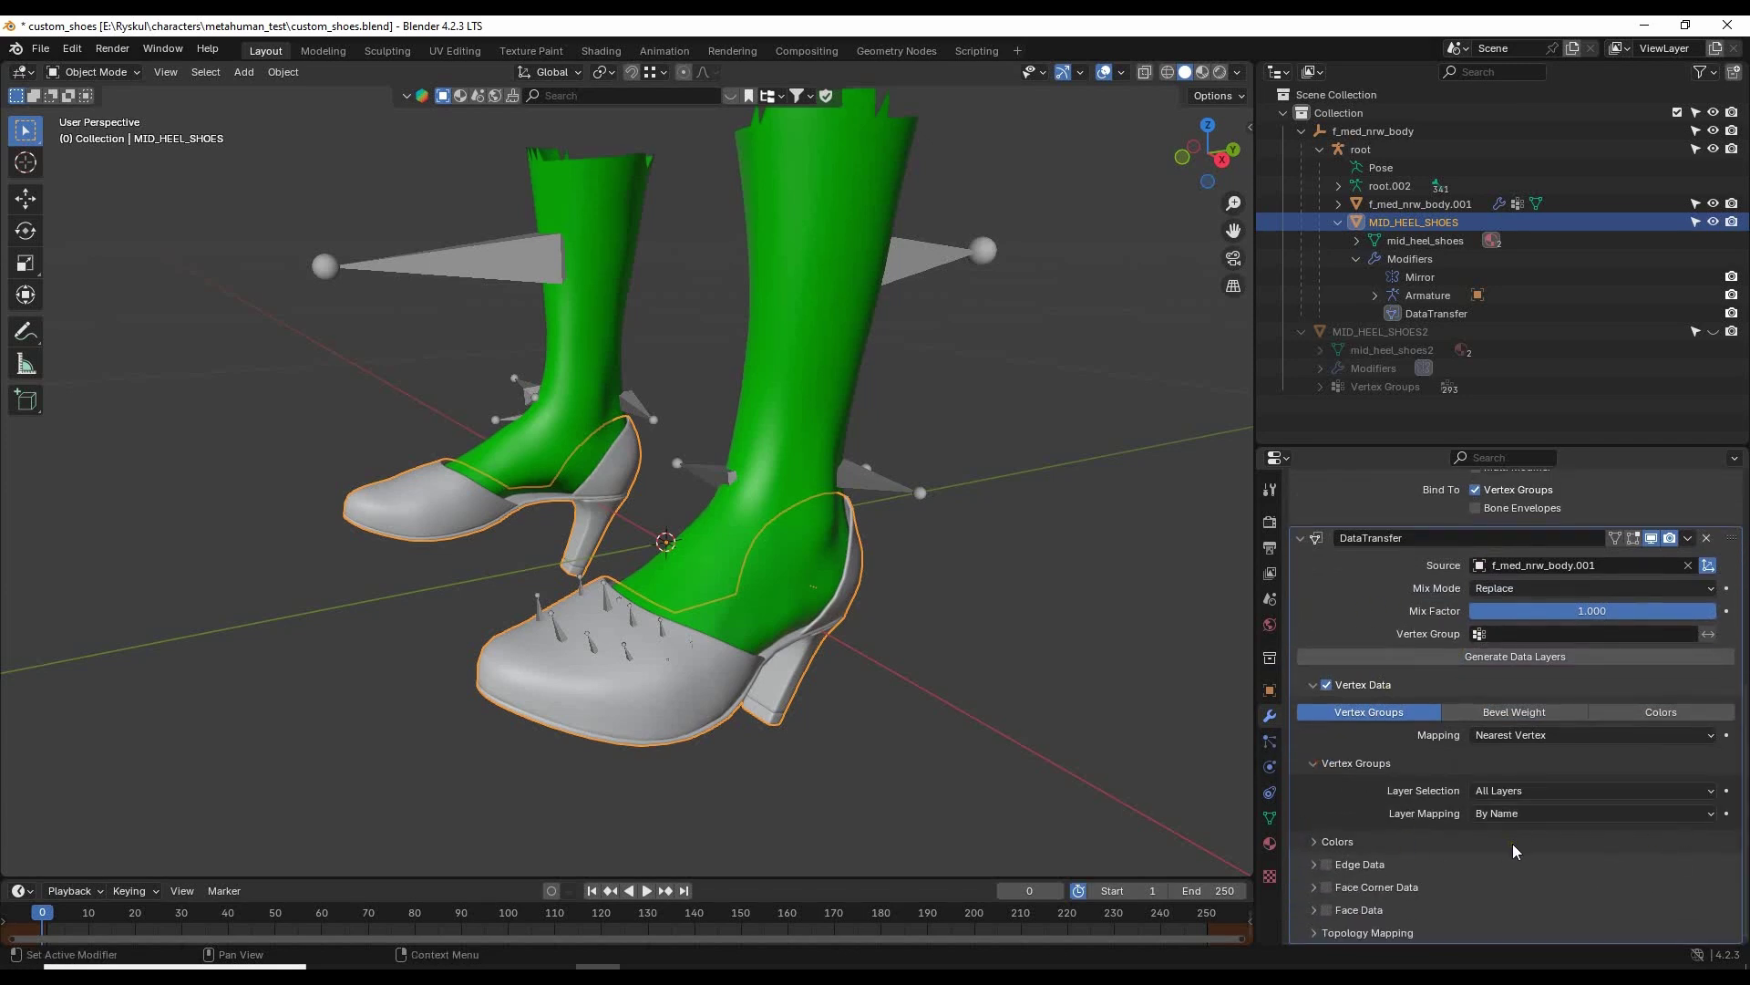
pyautogui.press('Print')
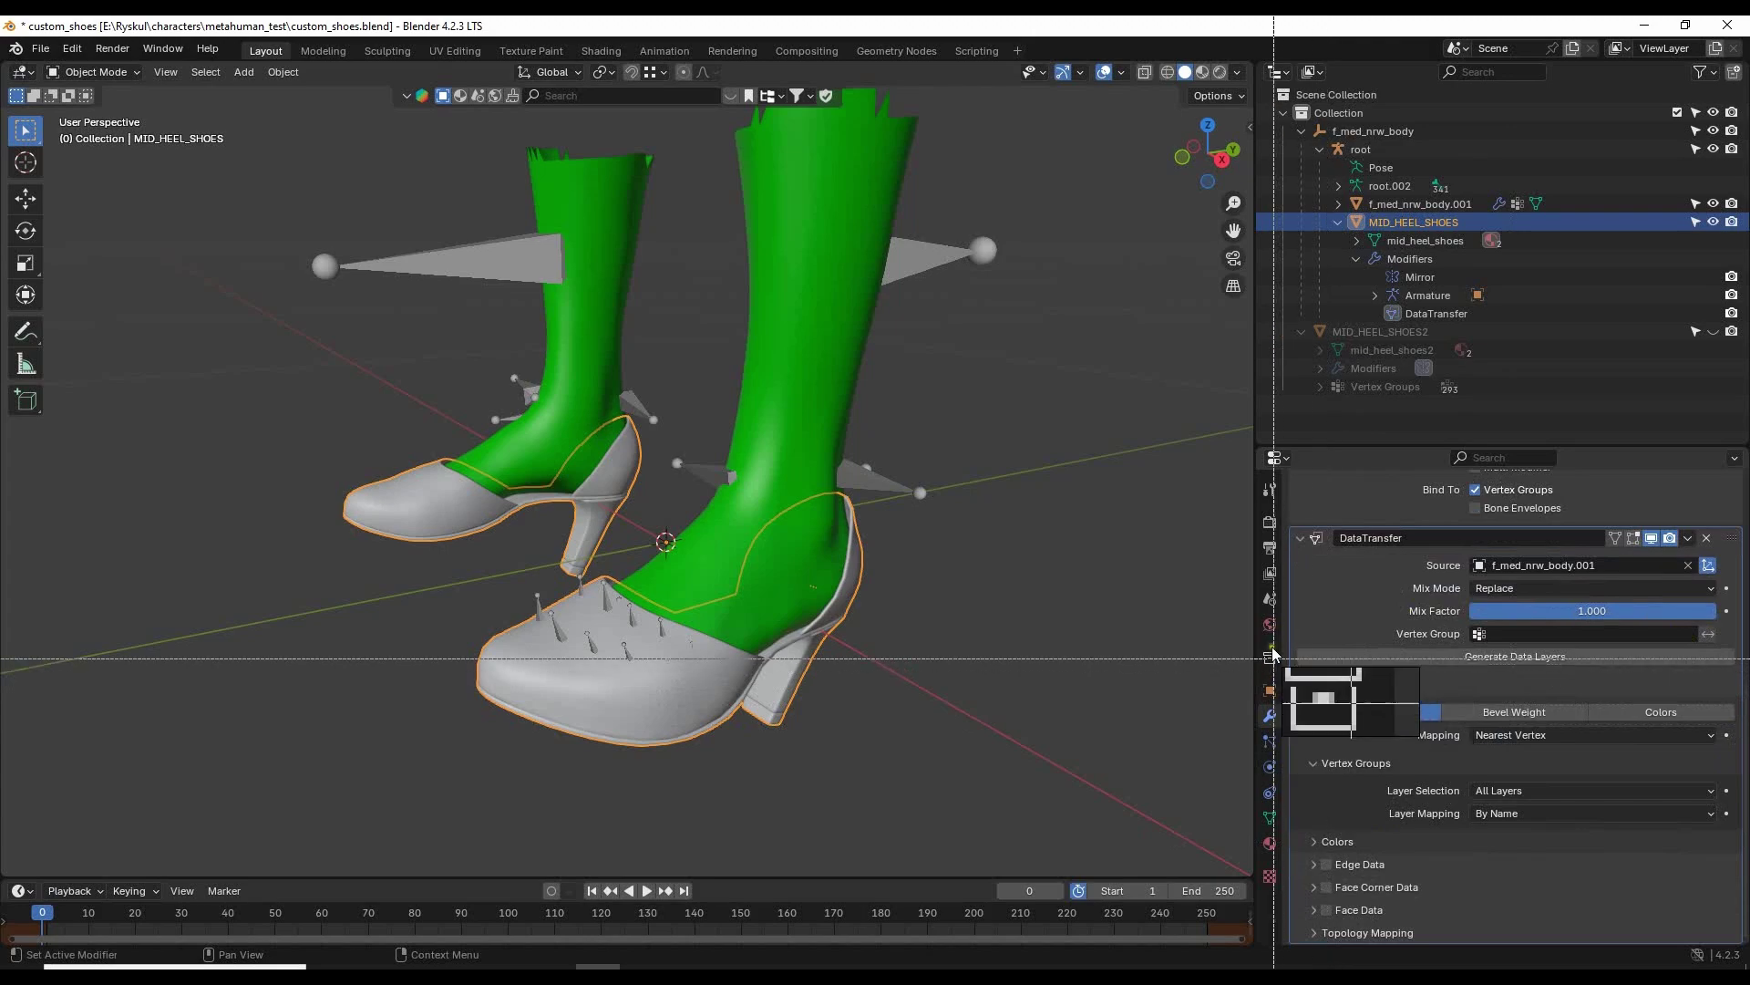
pyautogui.moveTo(1281, 643); pyautogui.dragTo(1746, 832)
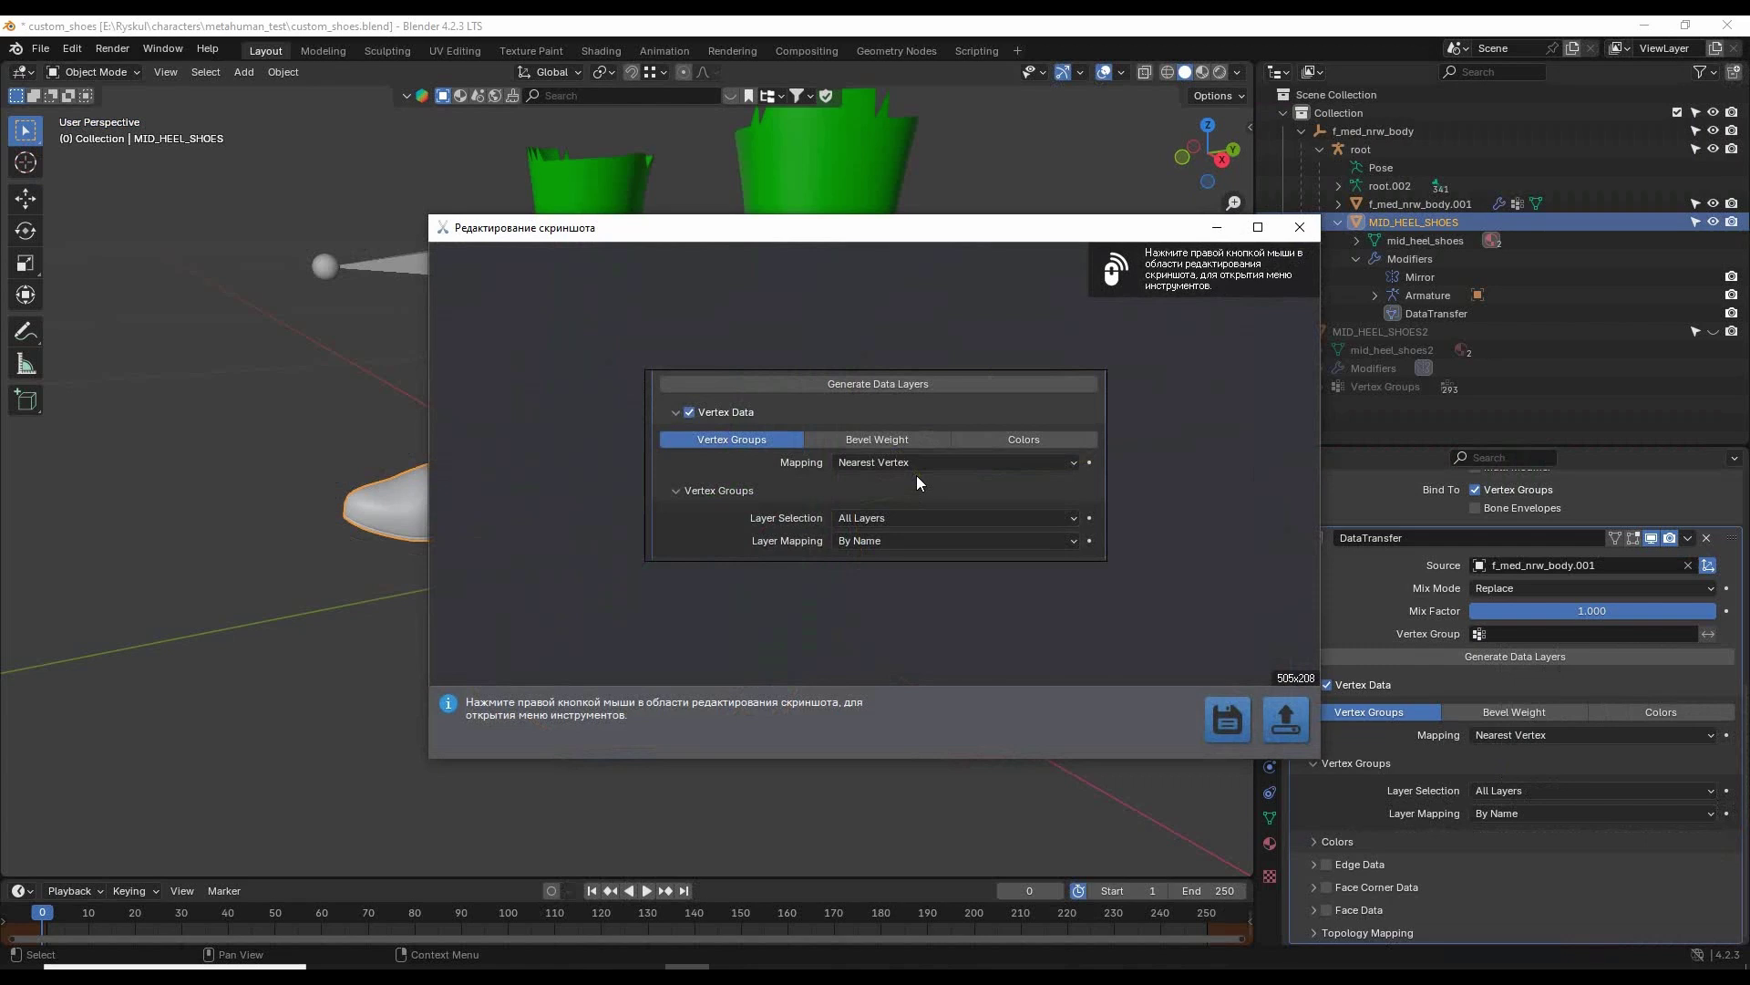
pyautogui.click(1299, 228)
pyautogui.click(948, 533)
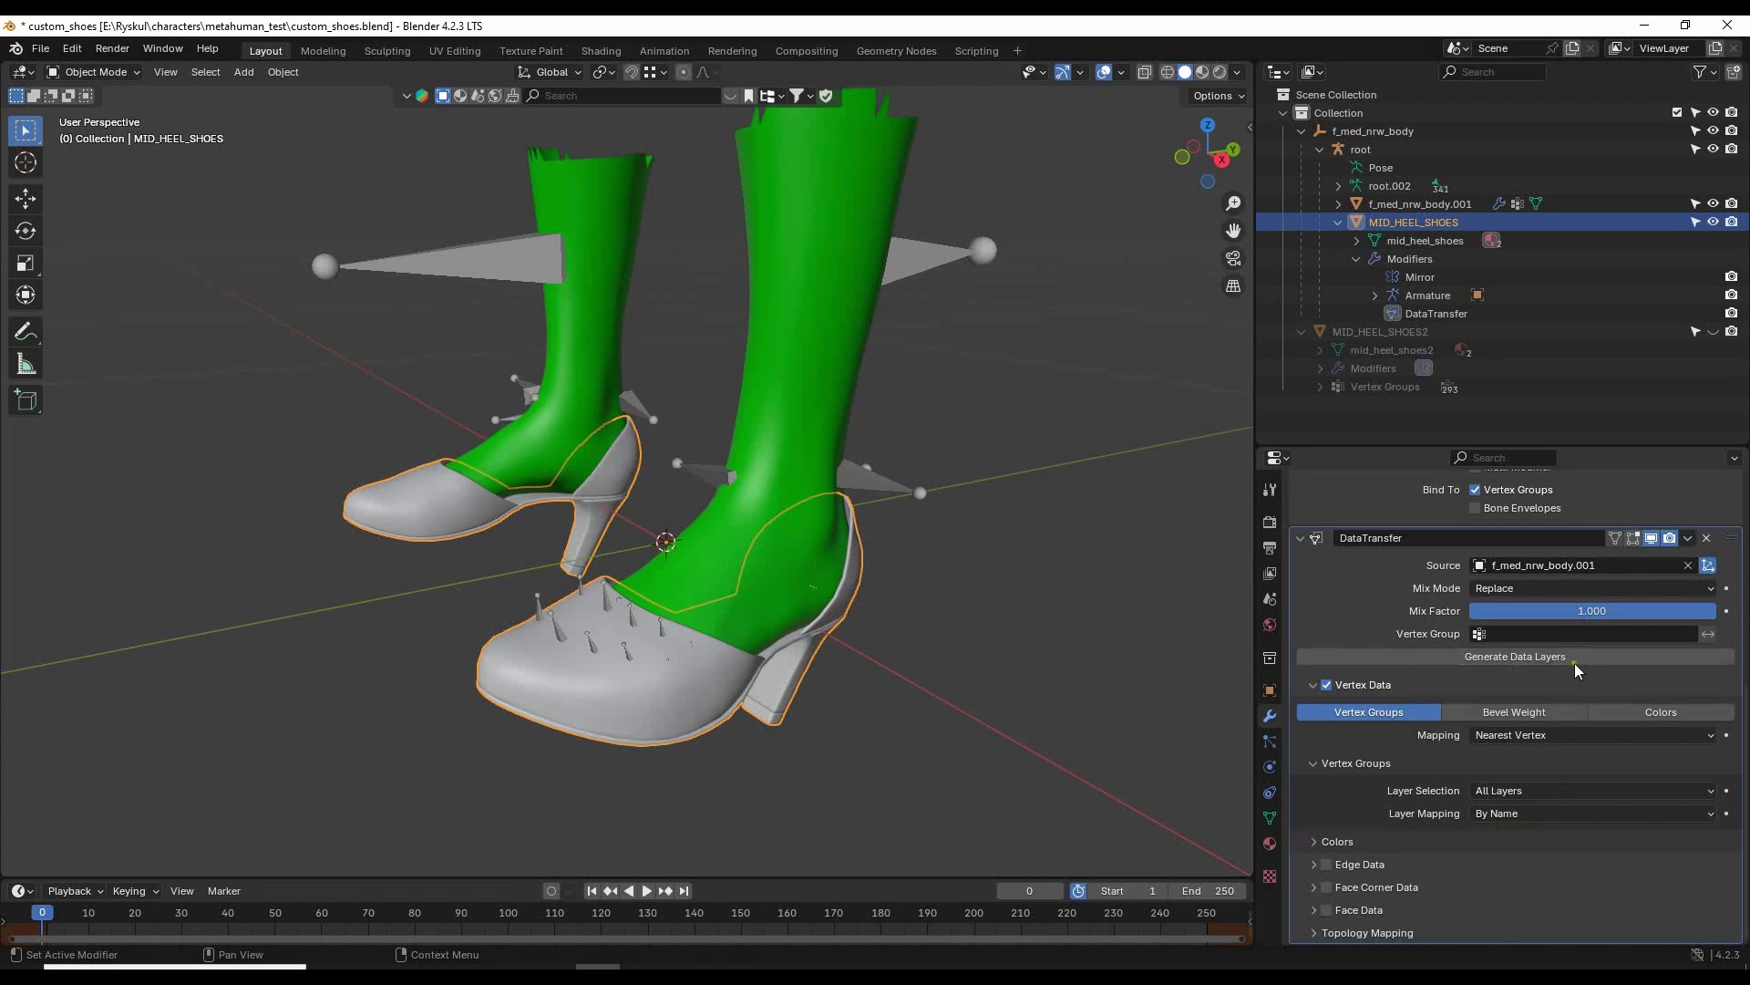
# Generate the Data Transfer modifier's data layers and compare the vertex groups of MID_HEEL_SHOES with those of f_med_nrw_body.001.
pyautogui.click(1540, 658)
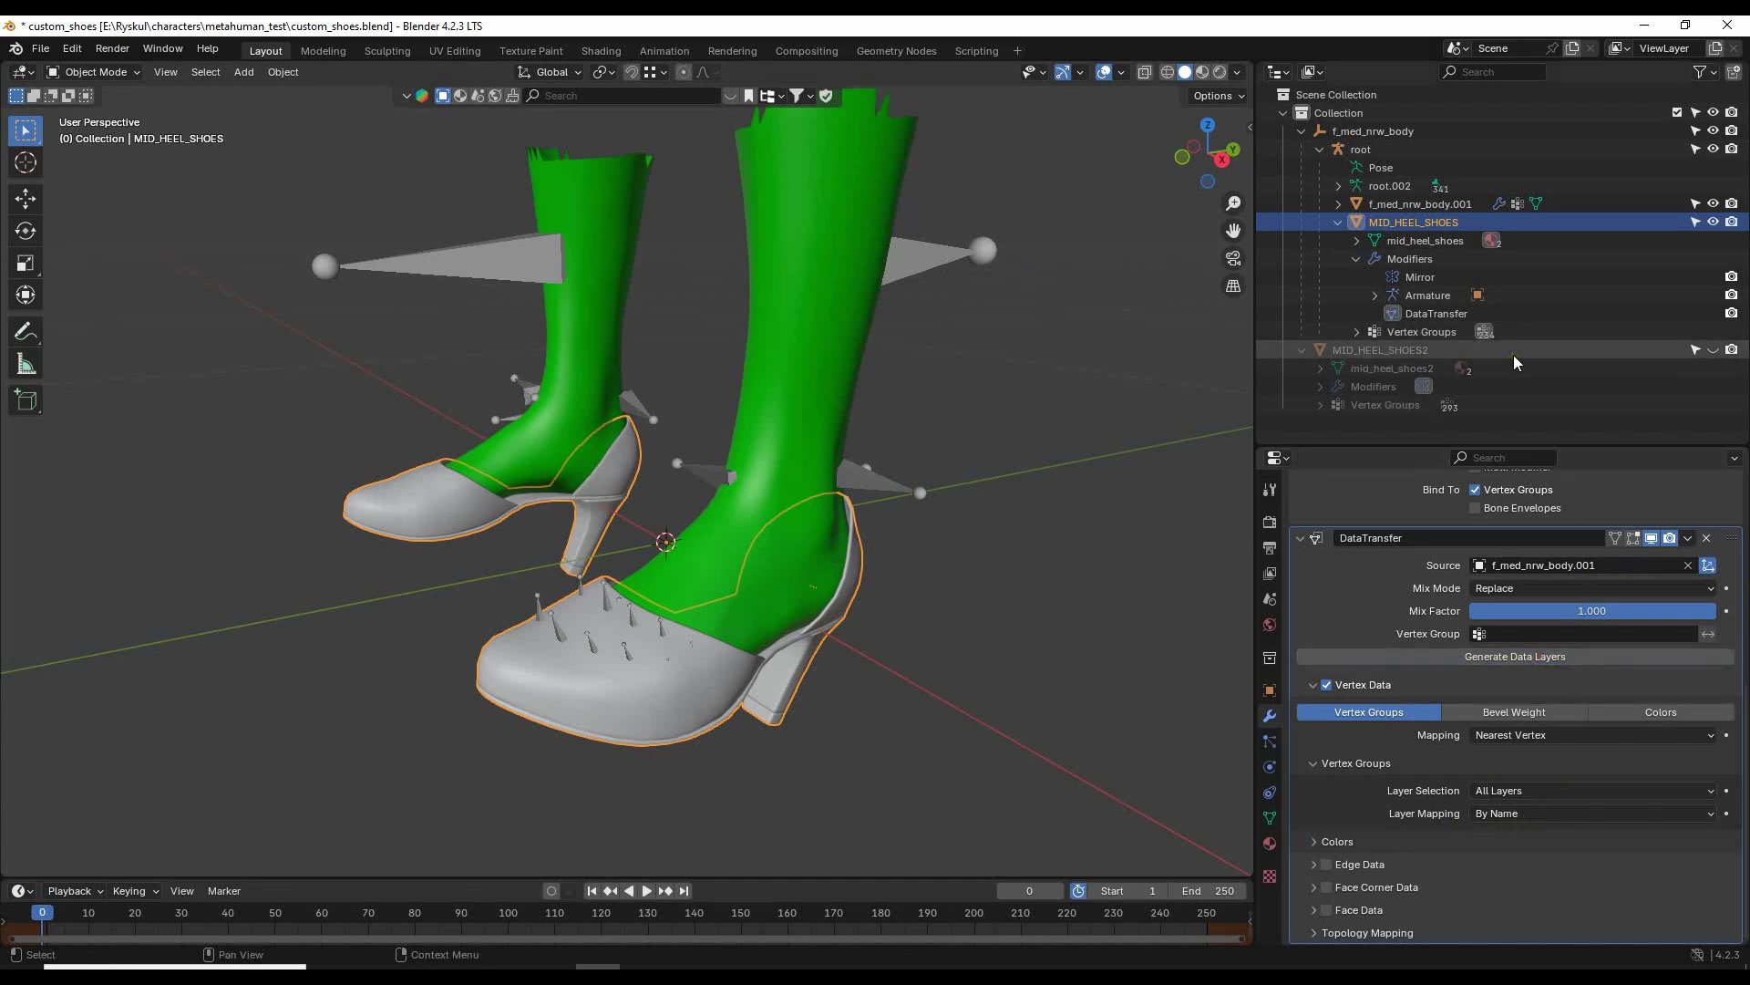
pyautogui.click(1441, 331)
pyautogui.click(1356, 332)
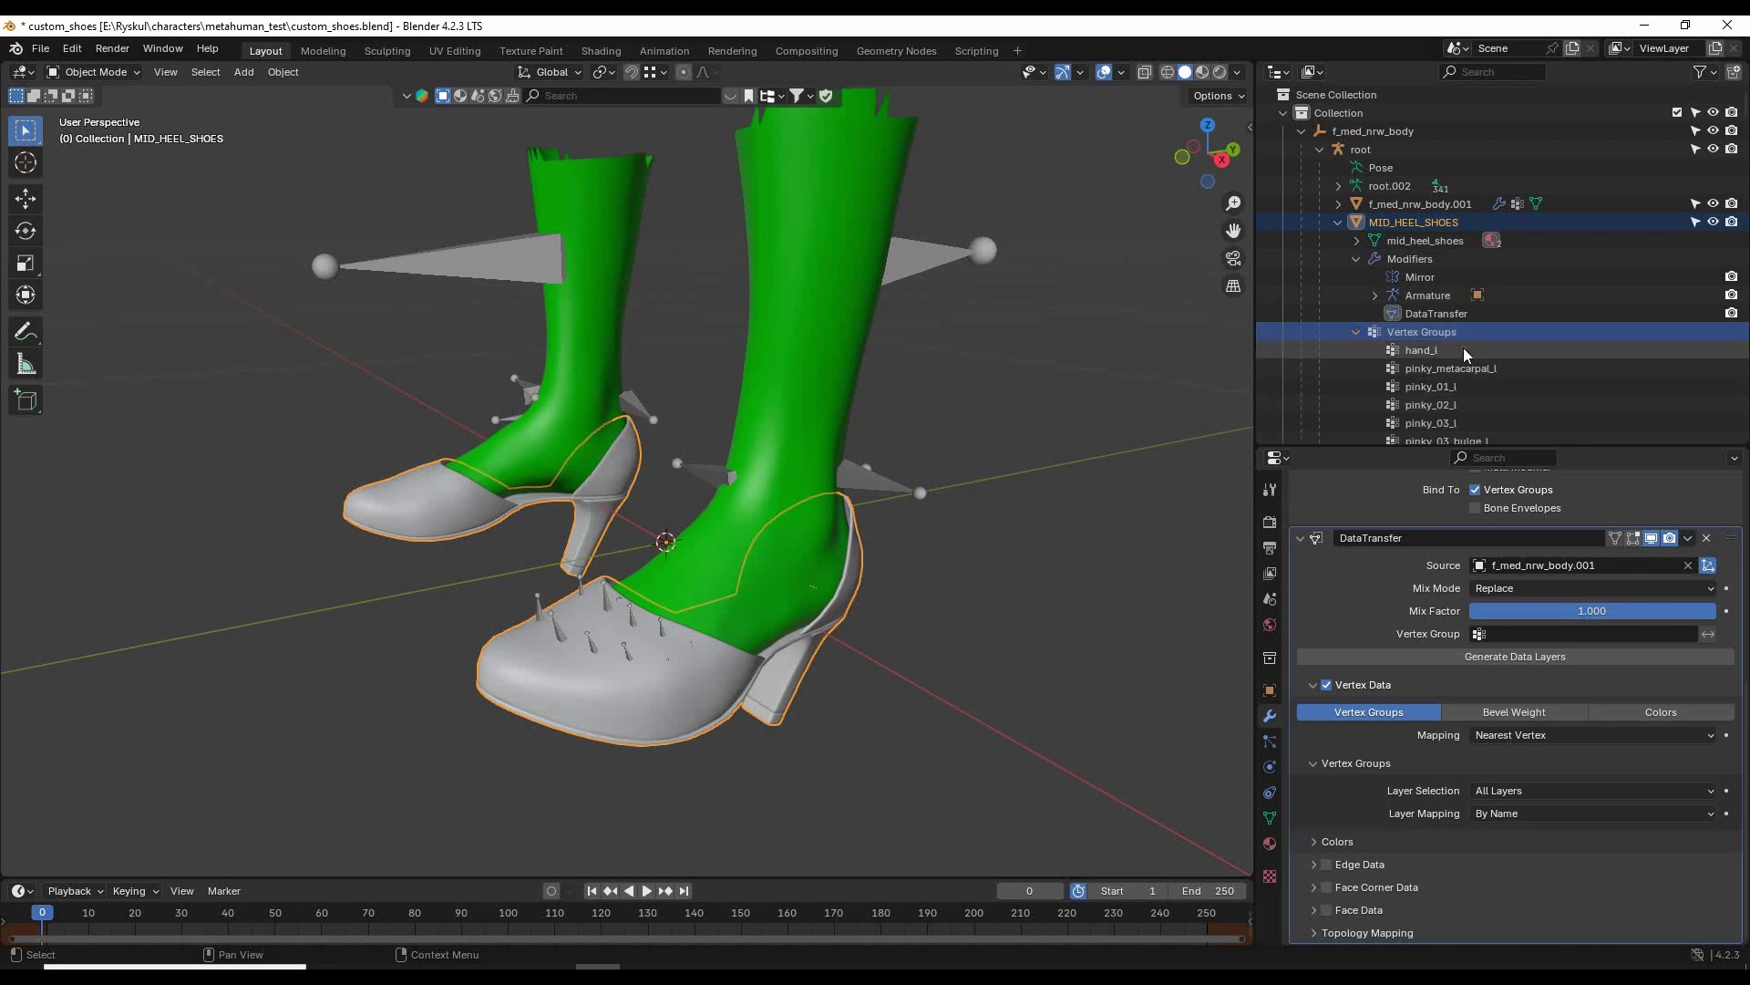
pyautogui.click(1338, 203)
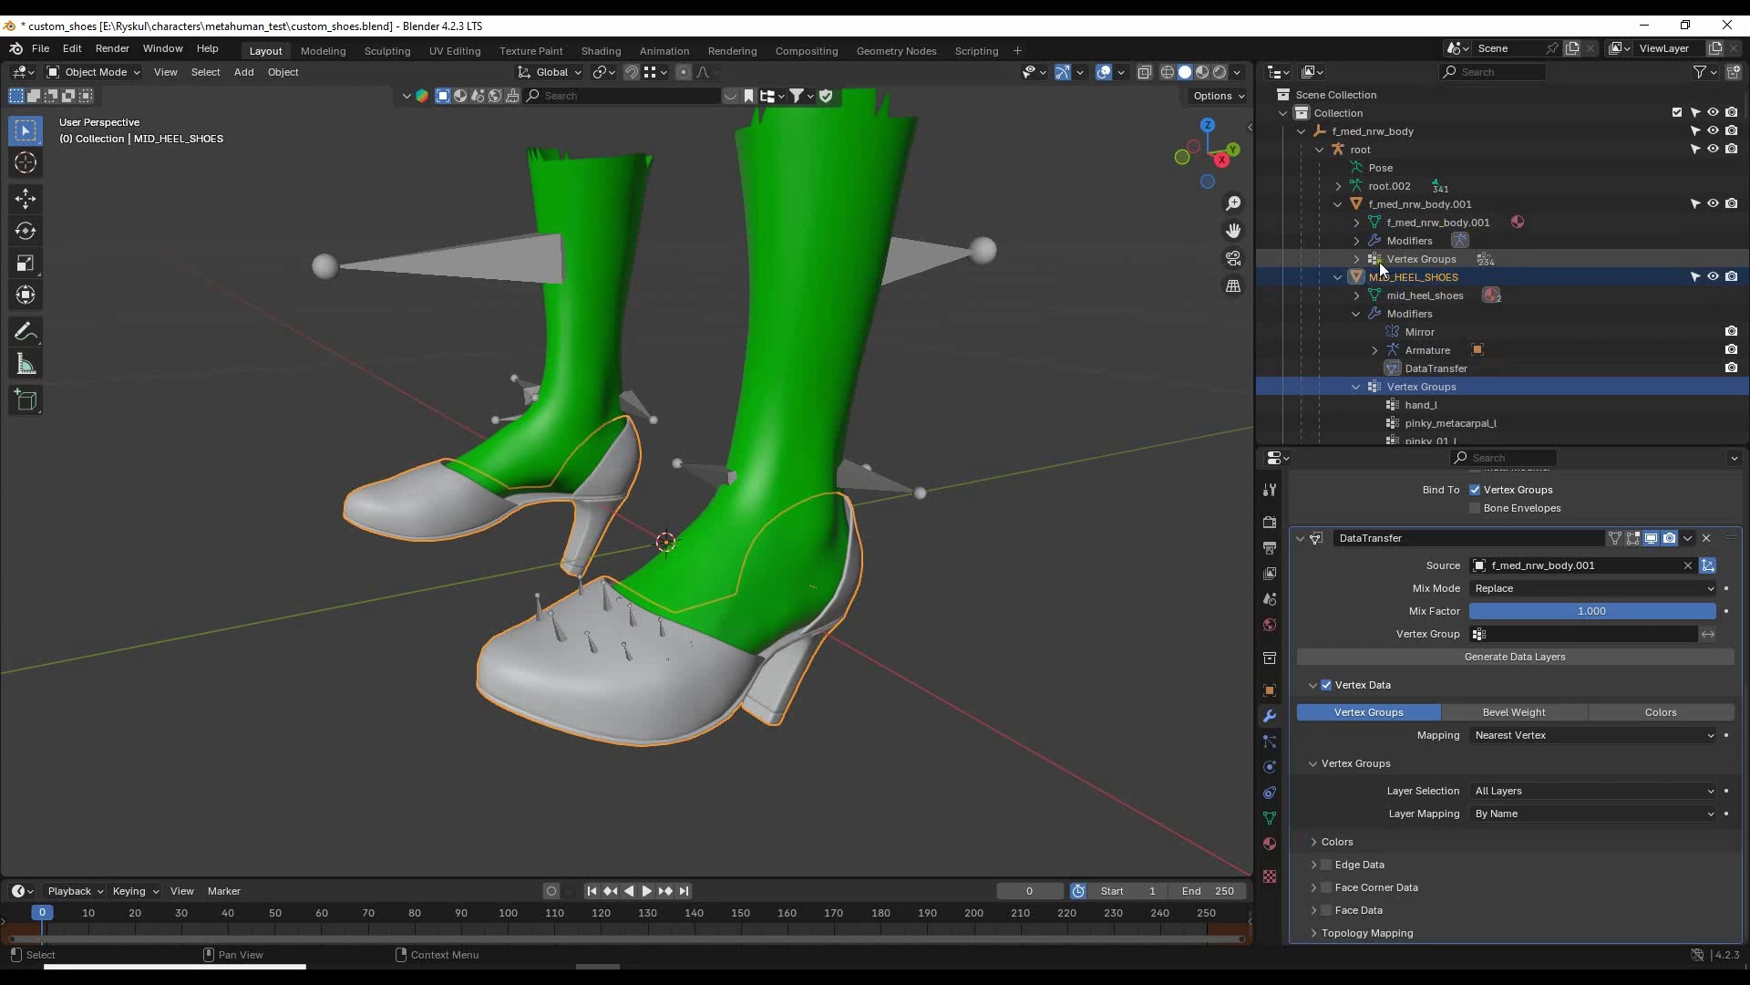
pyautogui.click(1354, 258)
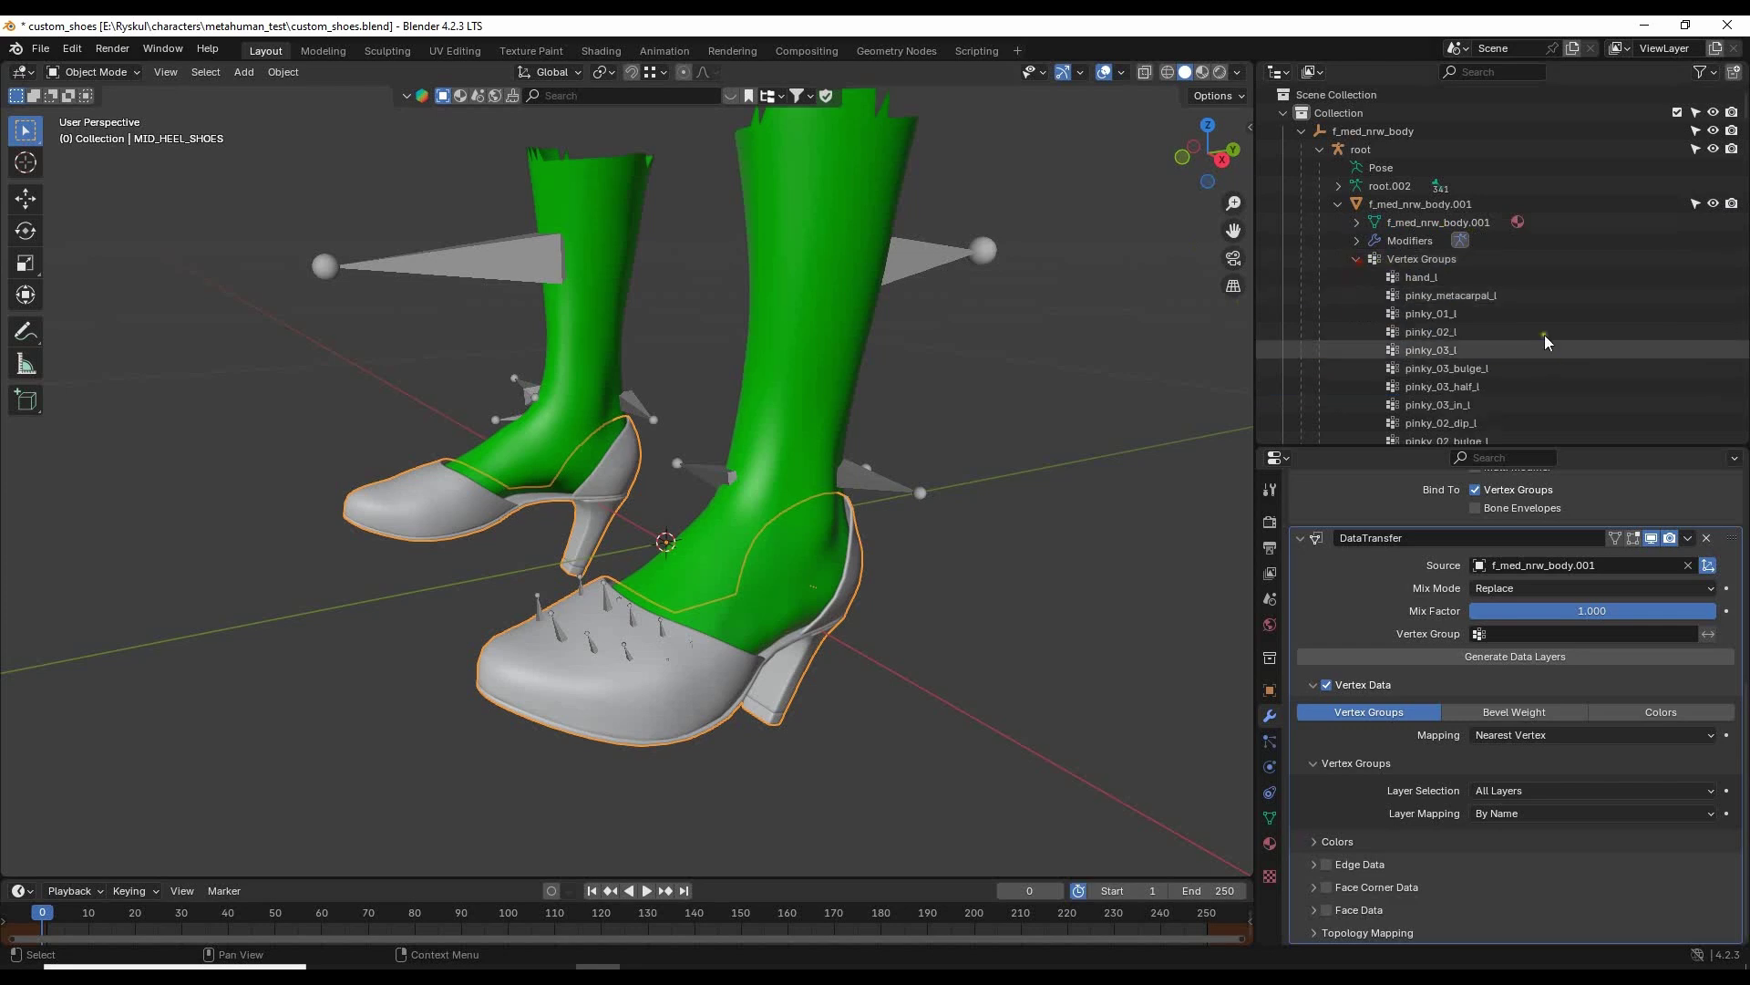
# Review the vertex groups listed under f_med_nrw_body.001 and MID_HEEL_SHOES, checking them against the bones of the root armature.
pyautogui.click(1447, 276)
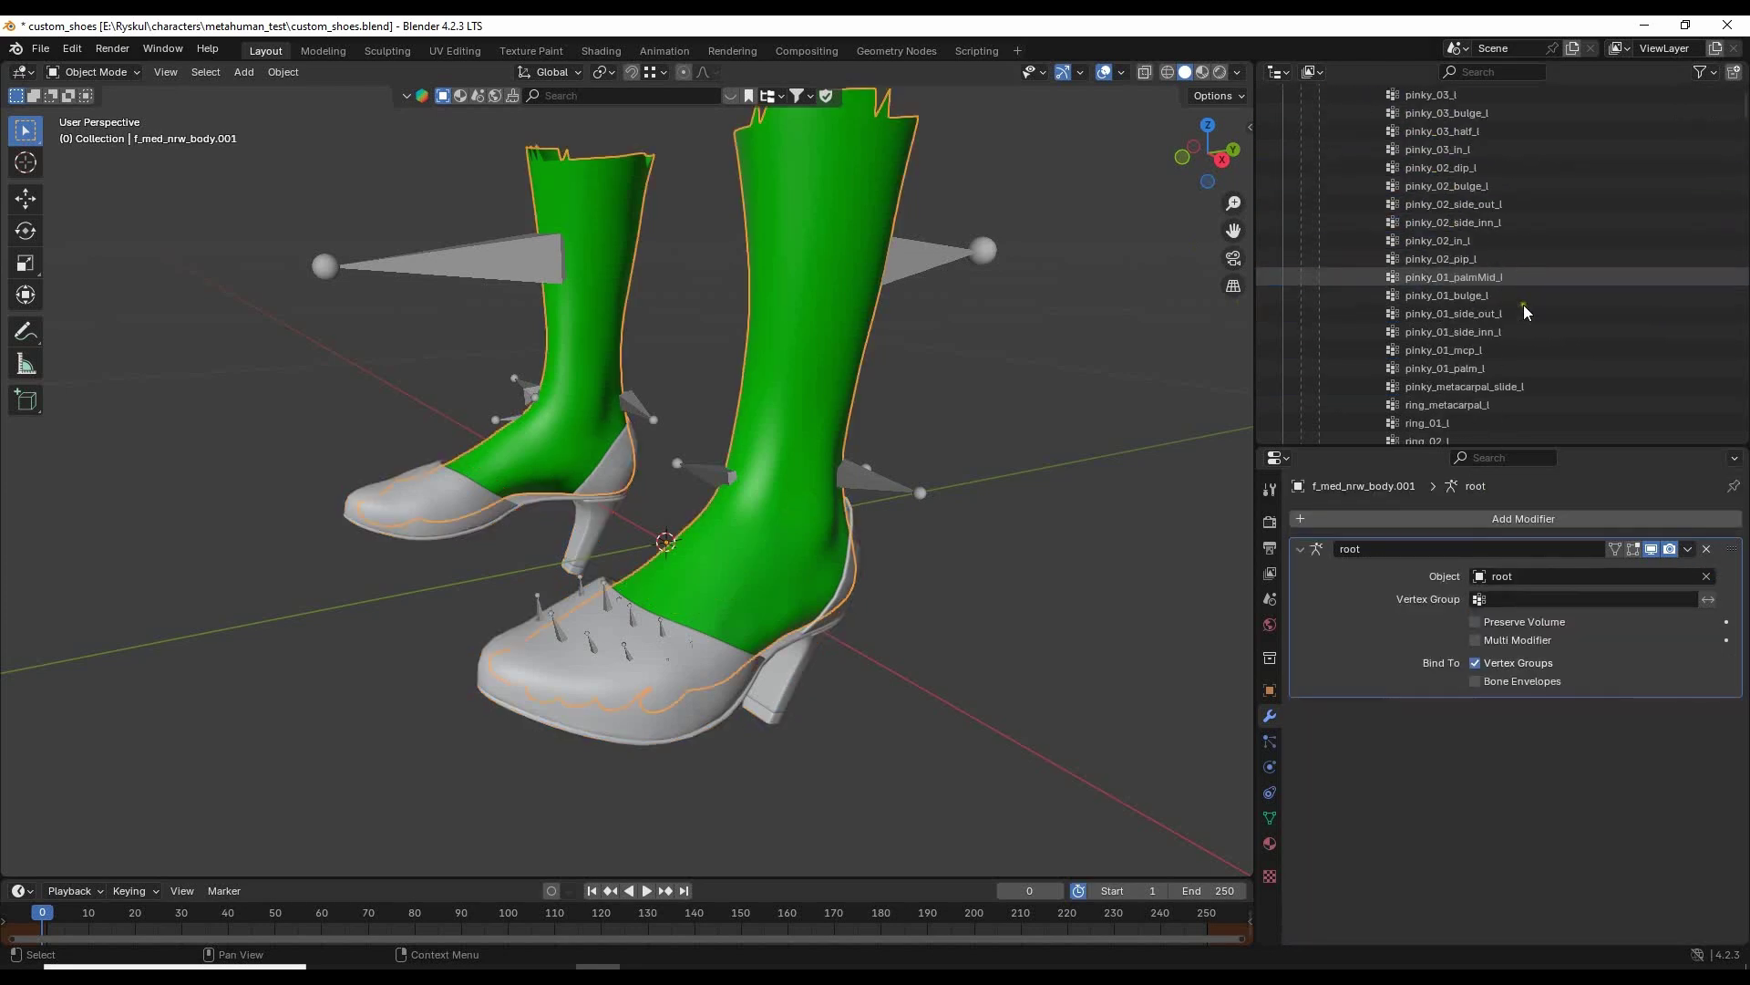
pyautogui.scroll(-2, 1605, 299)
pyautogui.click(1356, 221)
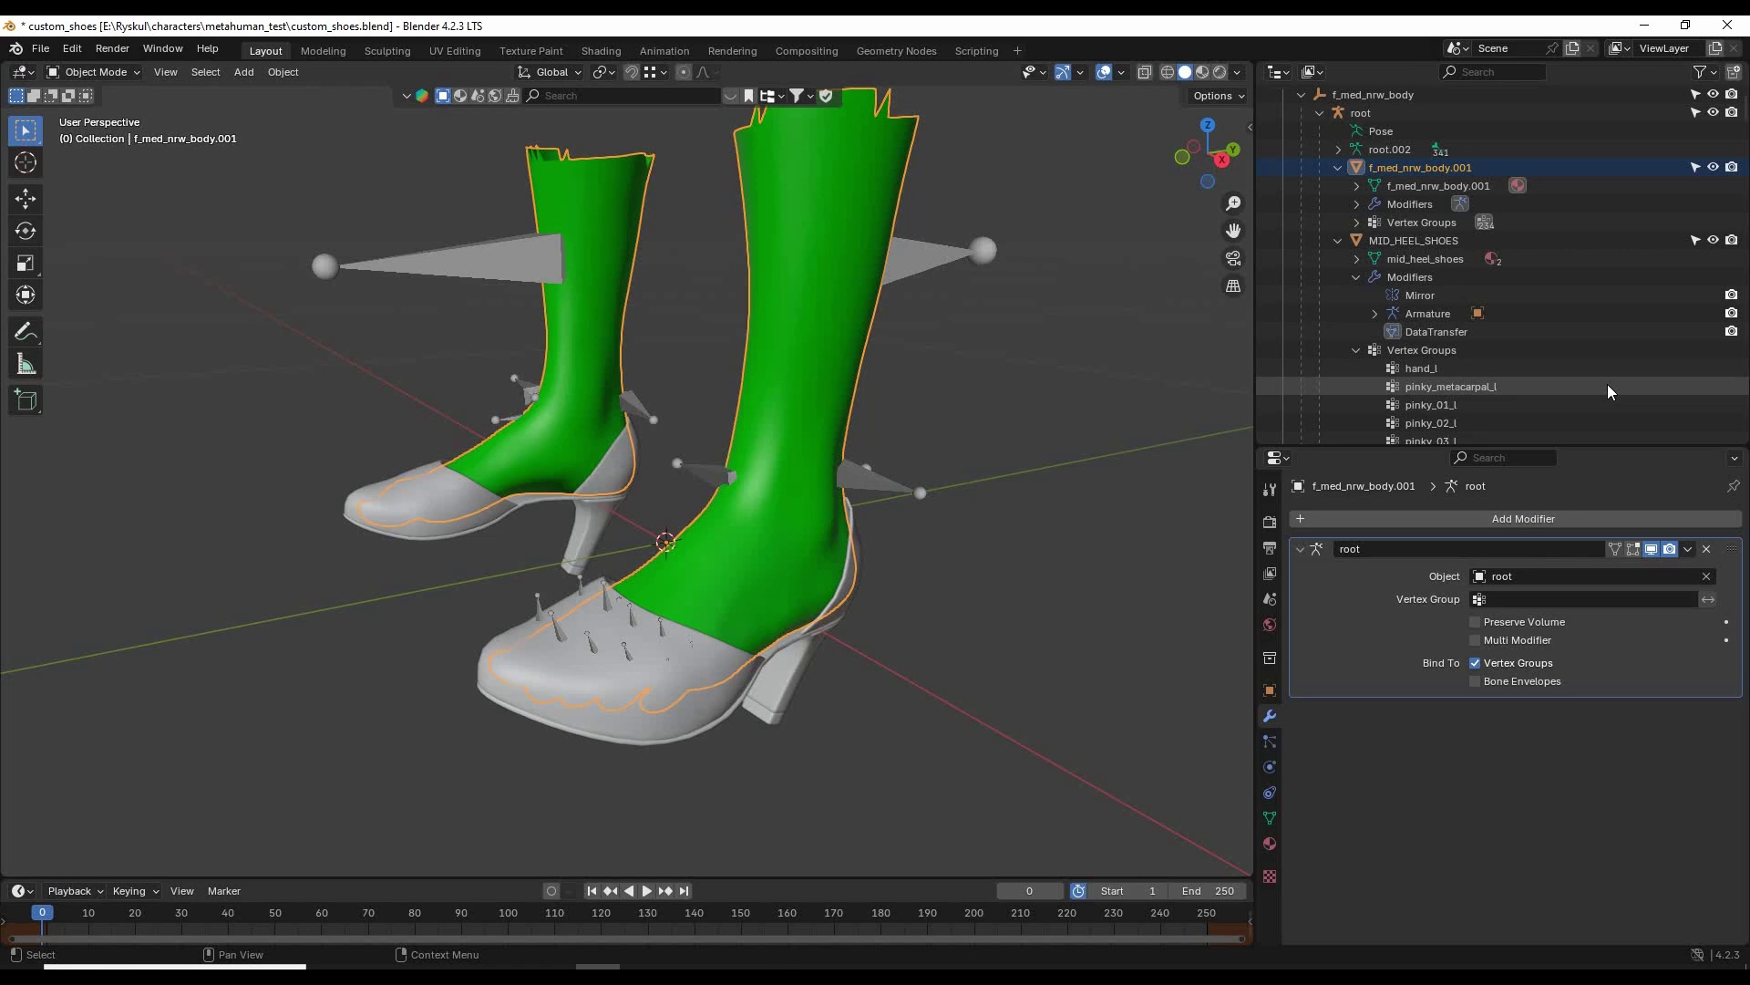
pyautogui.click(631, 640)
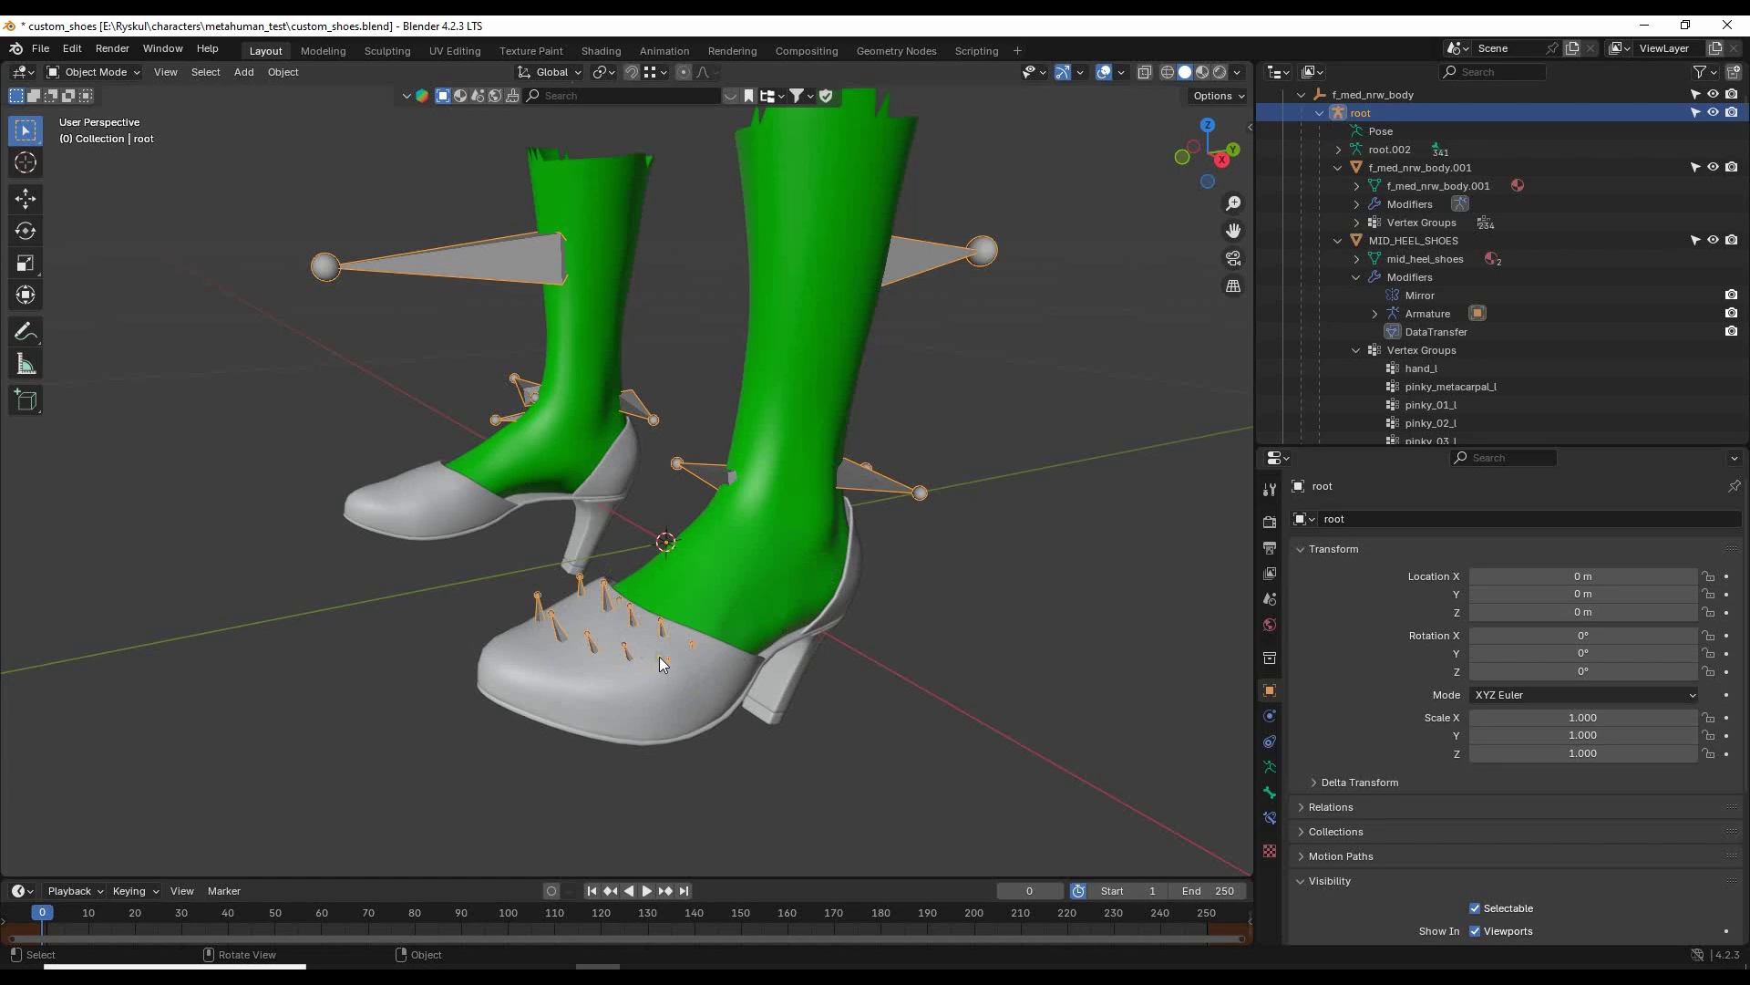
pyautogui.scroll(-15, 1573, 341)
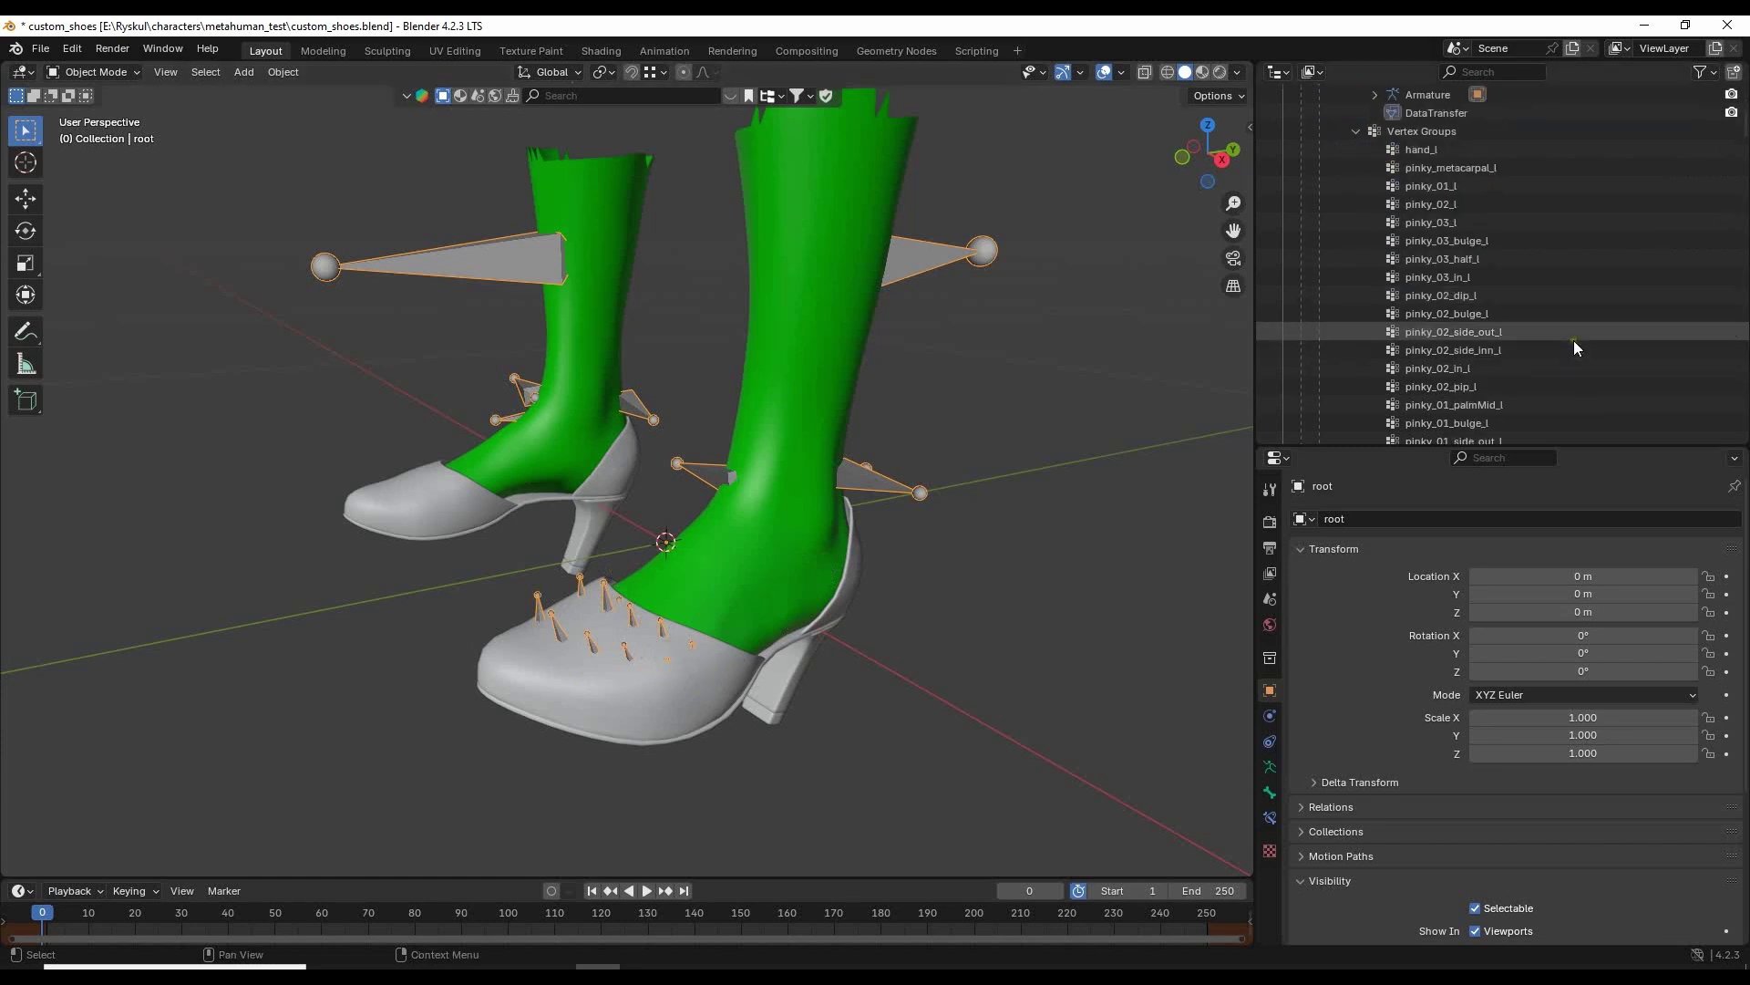
pyautogui.scroll(-4, 1431, 314)
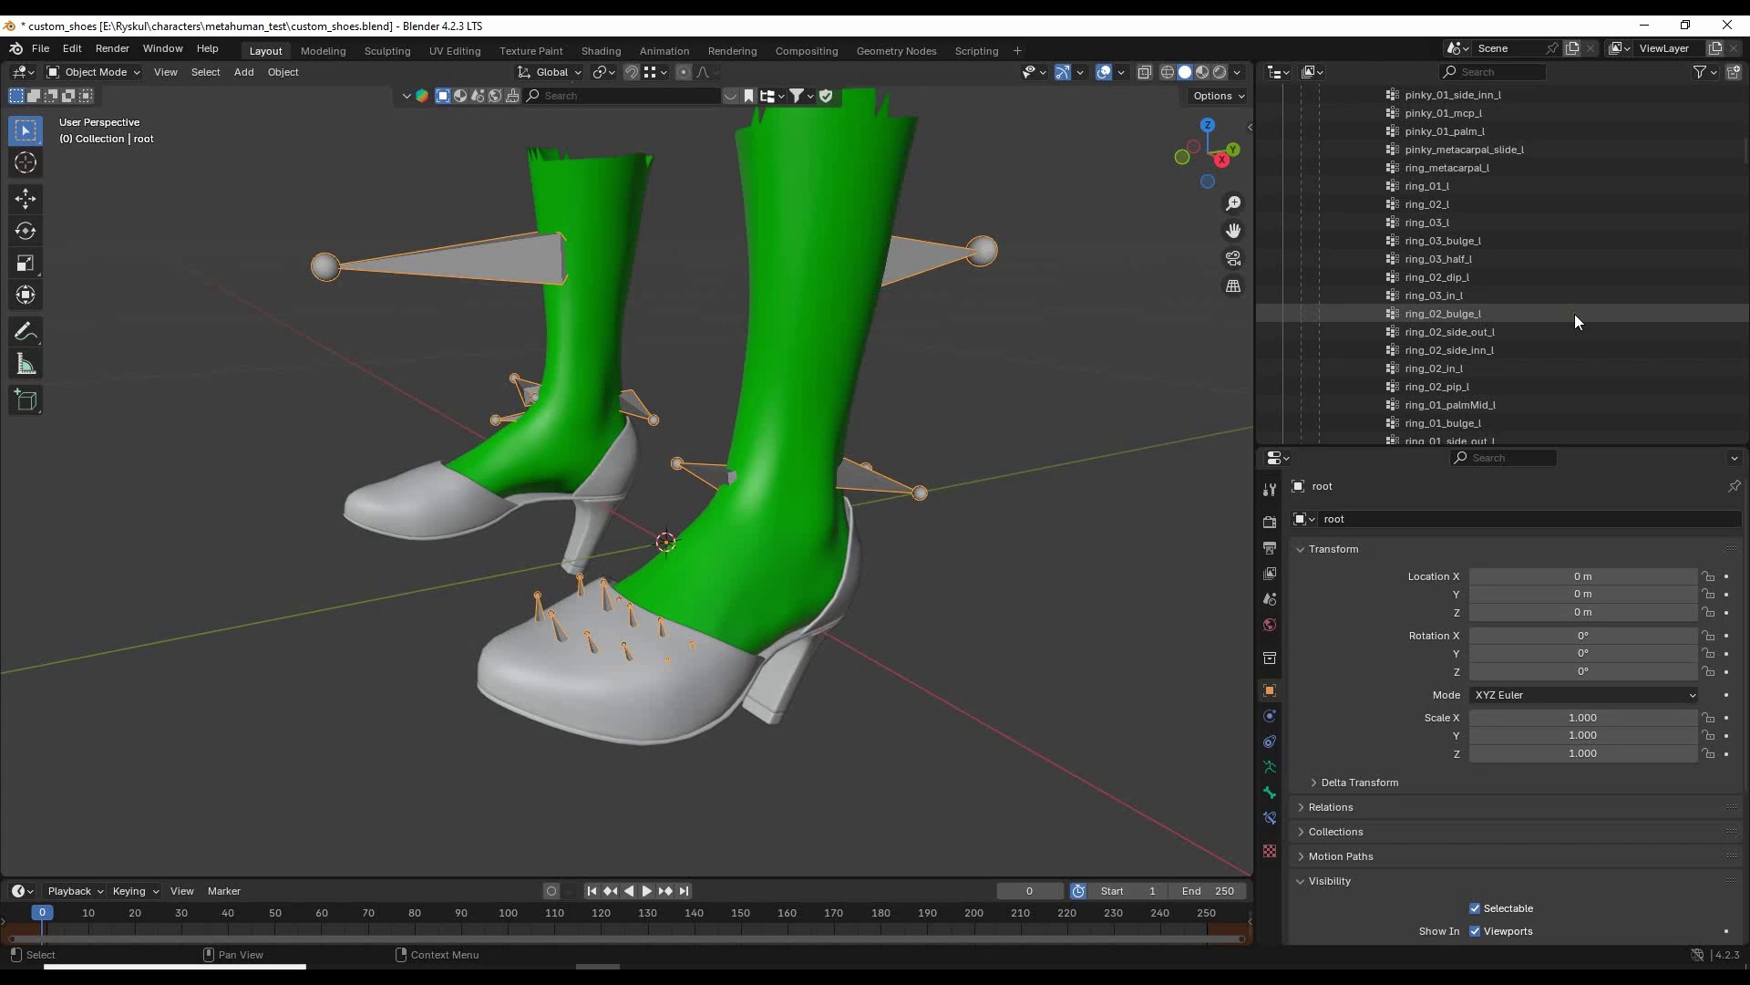
pyautogui.scroll(4, 1570, 364)
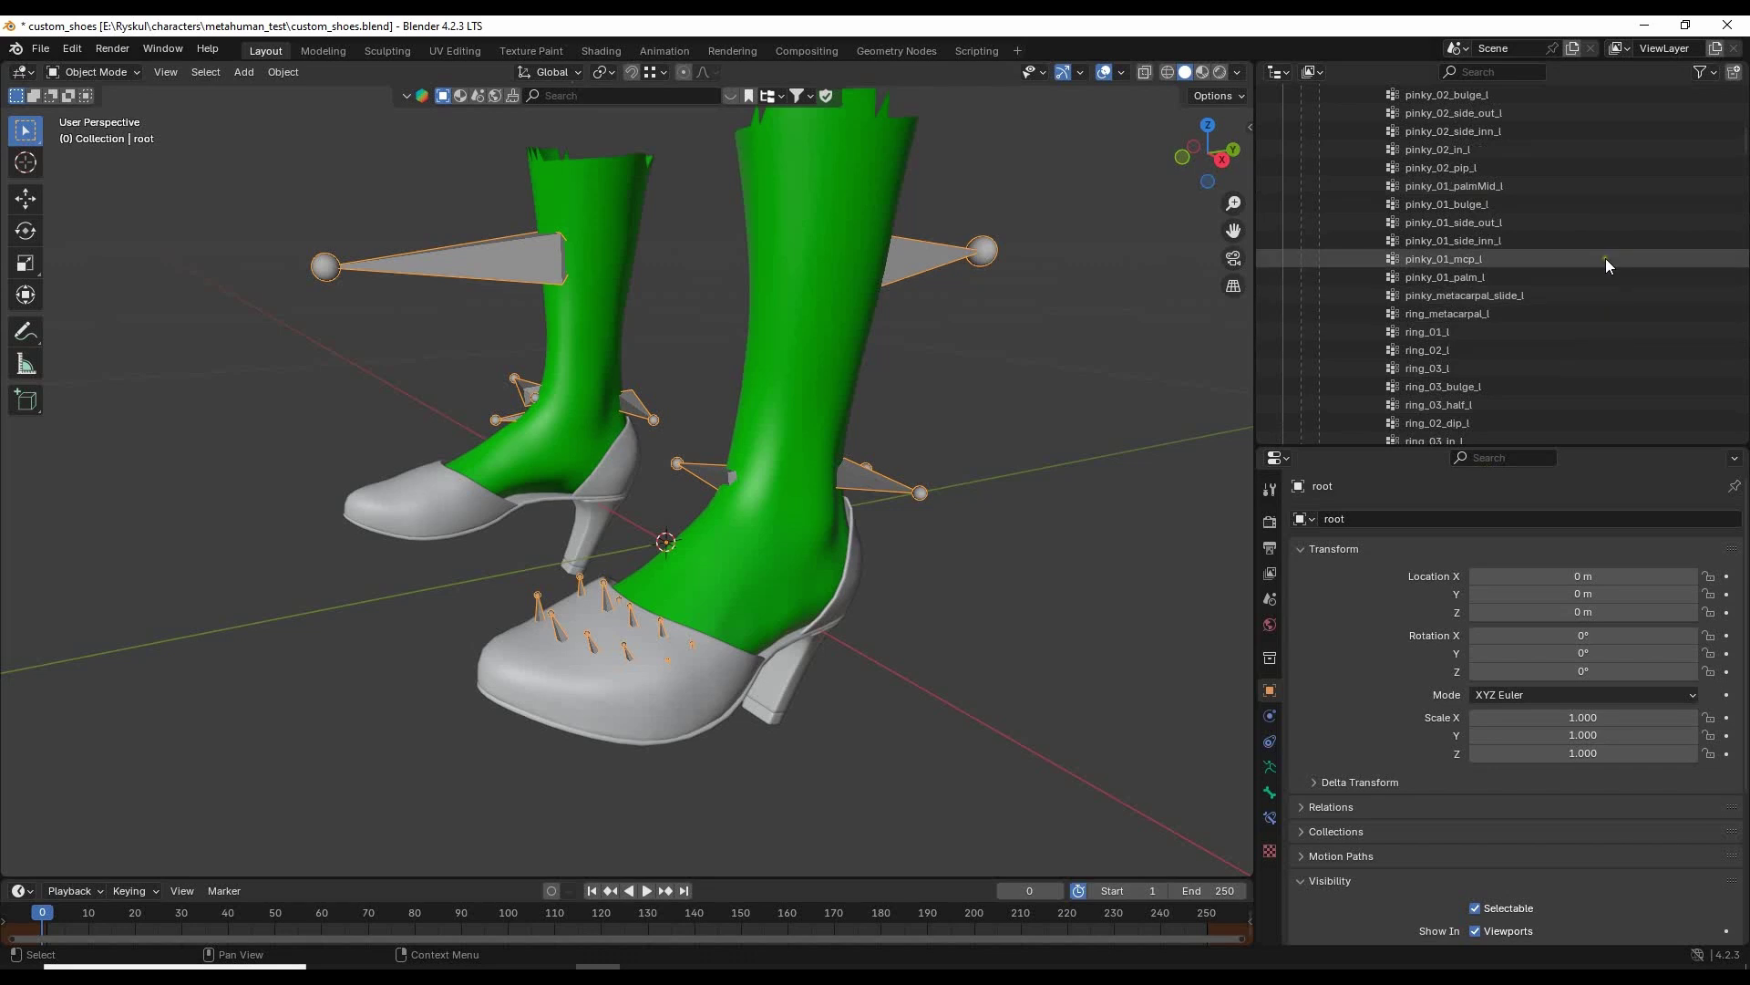
pyautogui.scroll(-6, 1605, 261)
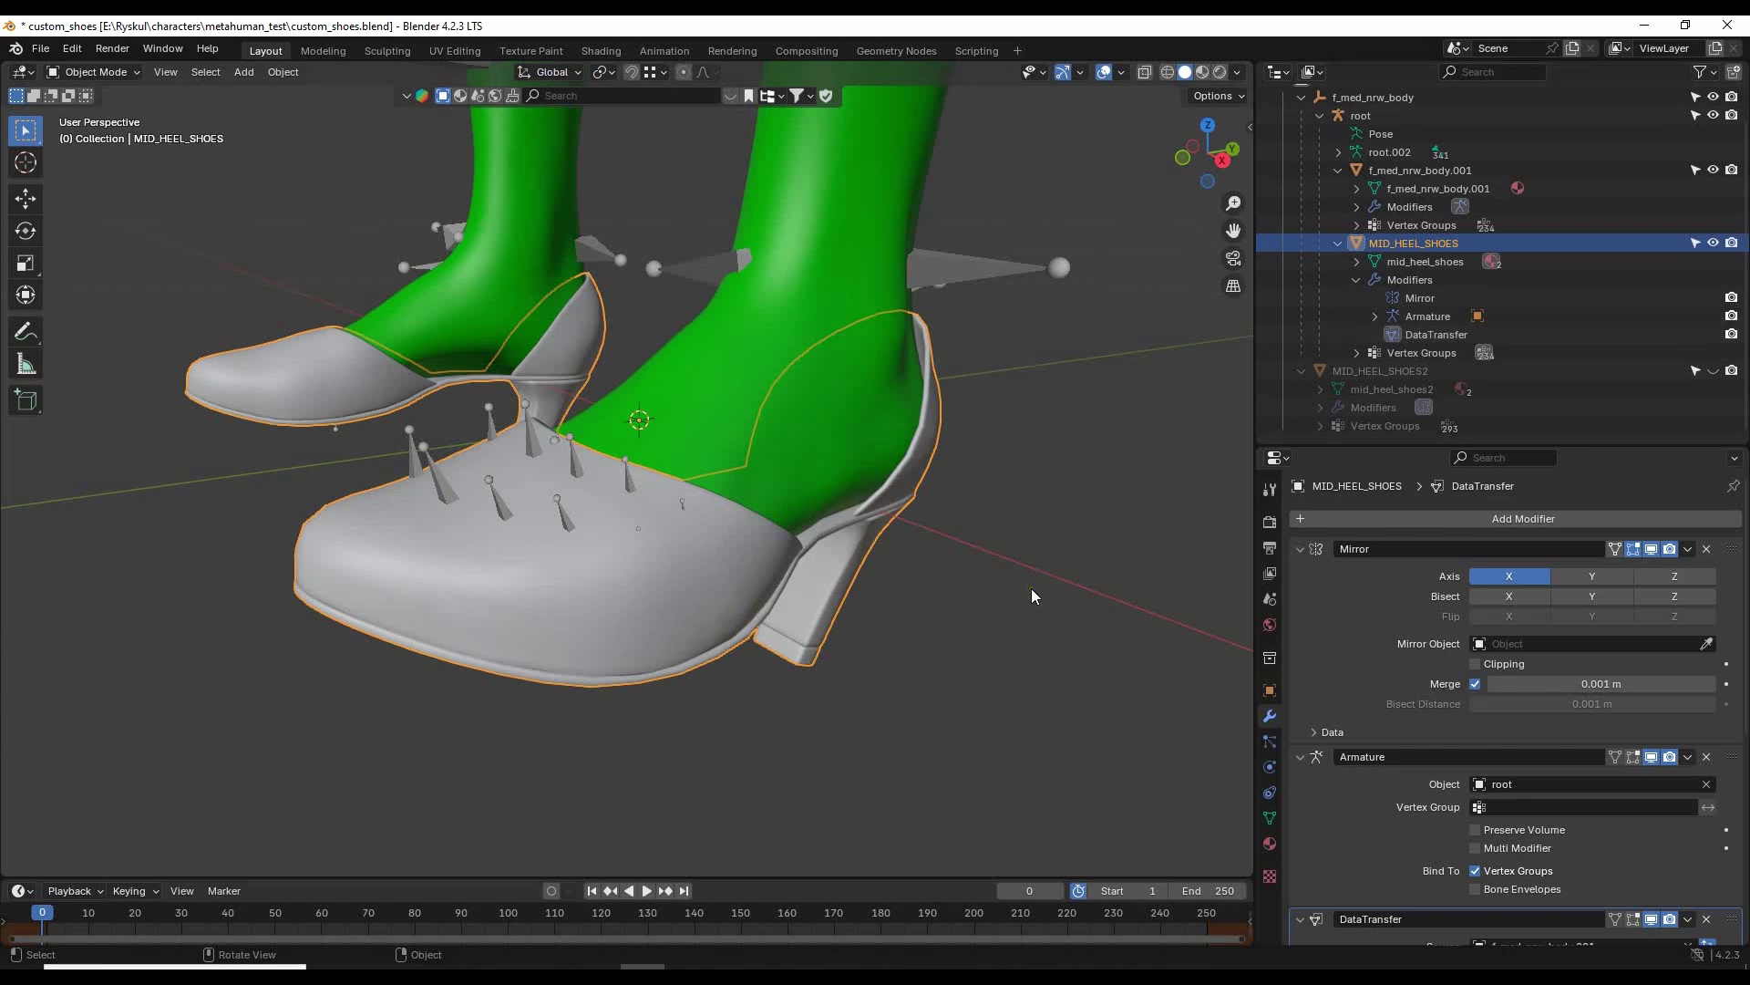
# Show the vertex groups of MID_HEEL_SHOES and enter Weight Paint mode to inspect the calf_twist_01_l weights around the heel.
pyautogui.click(1269, 818)
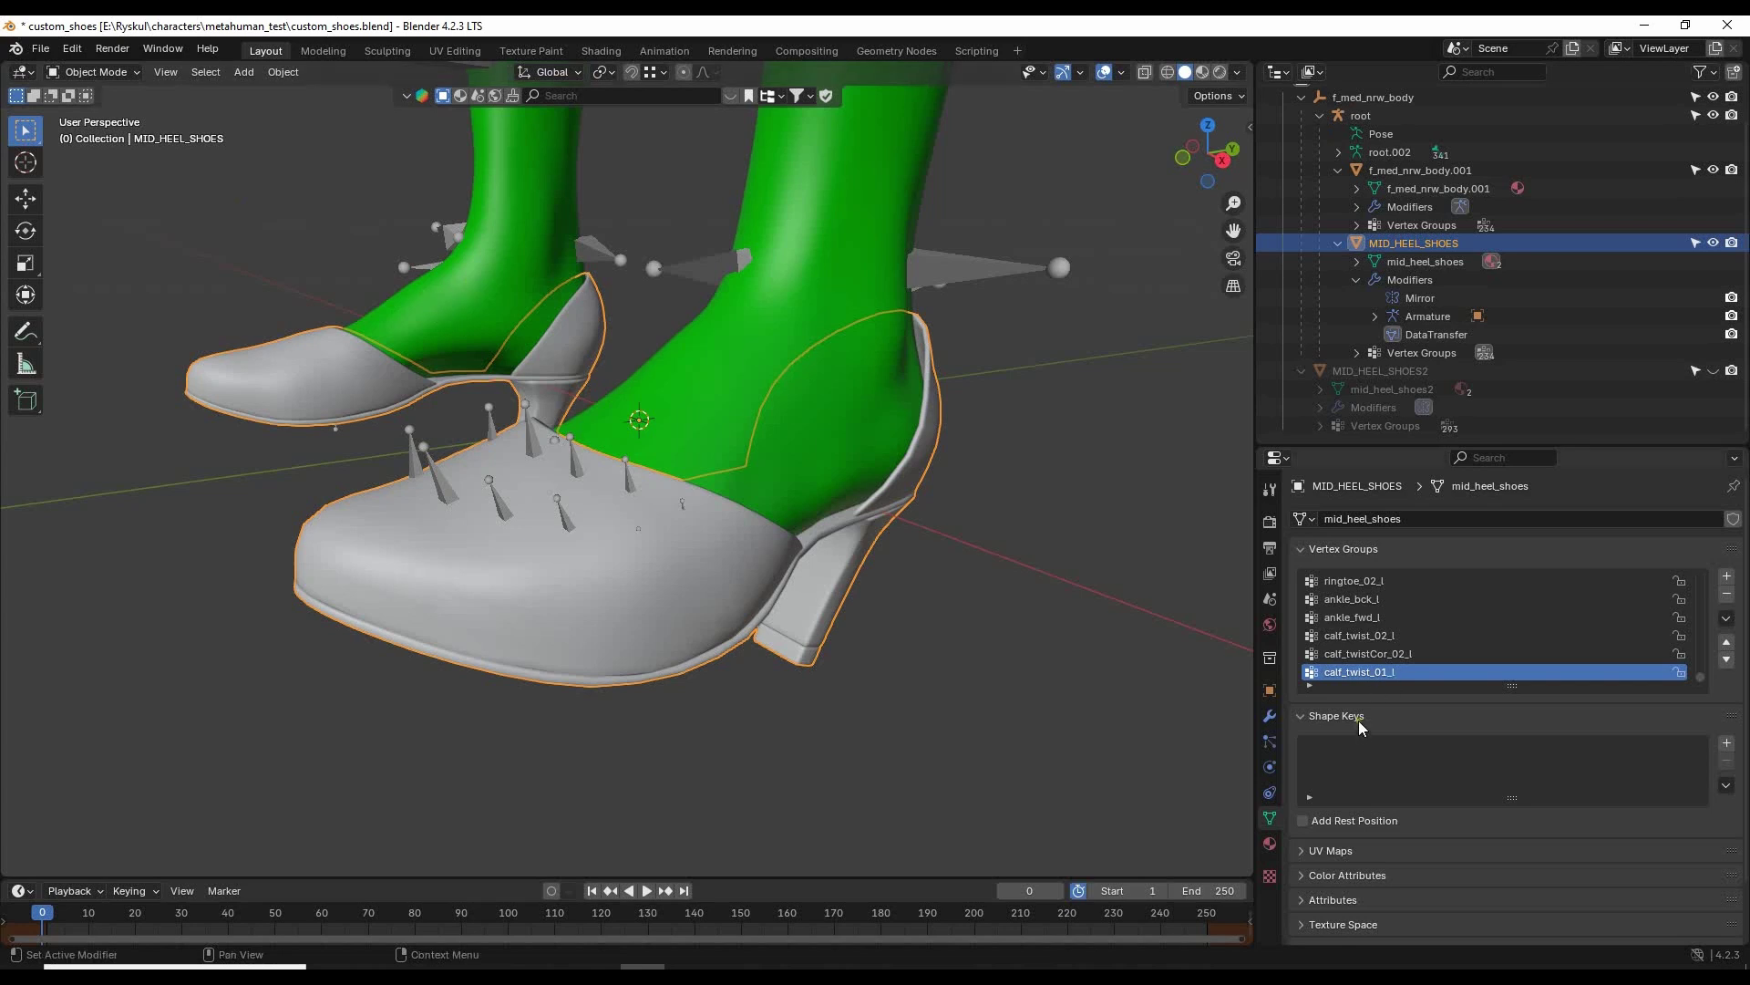
pyautogui.click(102, 75)
pyautogui.click(121, 75)
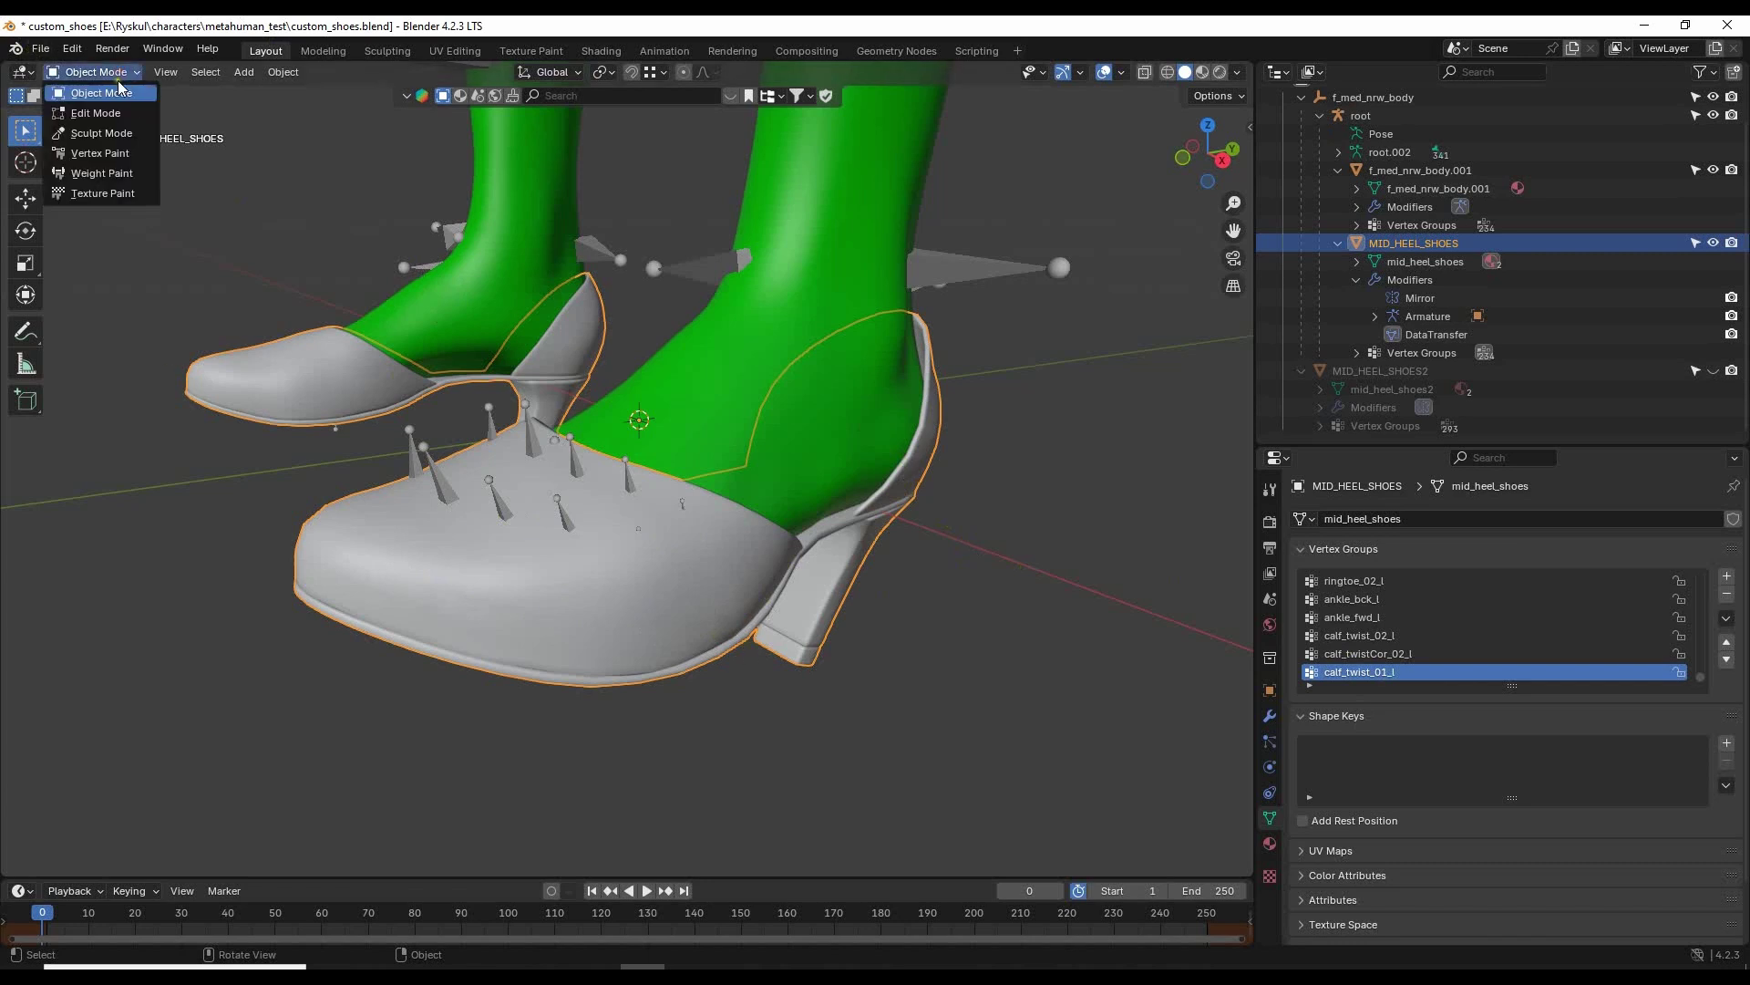
pyautogui.click(89, 172)
pyautogui.moveTo(1058, 538)
pyautogui.mouseDown(button='middle')
pyautogui.moveTo(907, 491)
pyautogui.moveTo(848, 566)
pyautogui.mouseUp(button='middle')
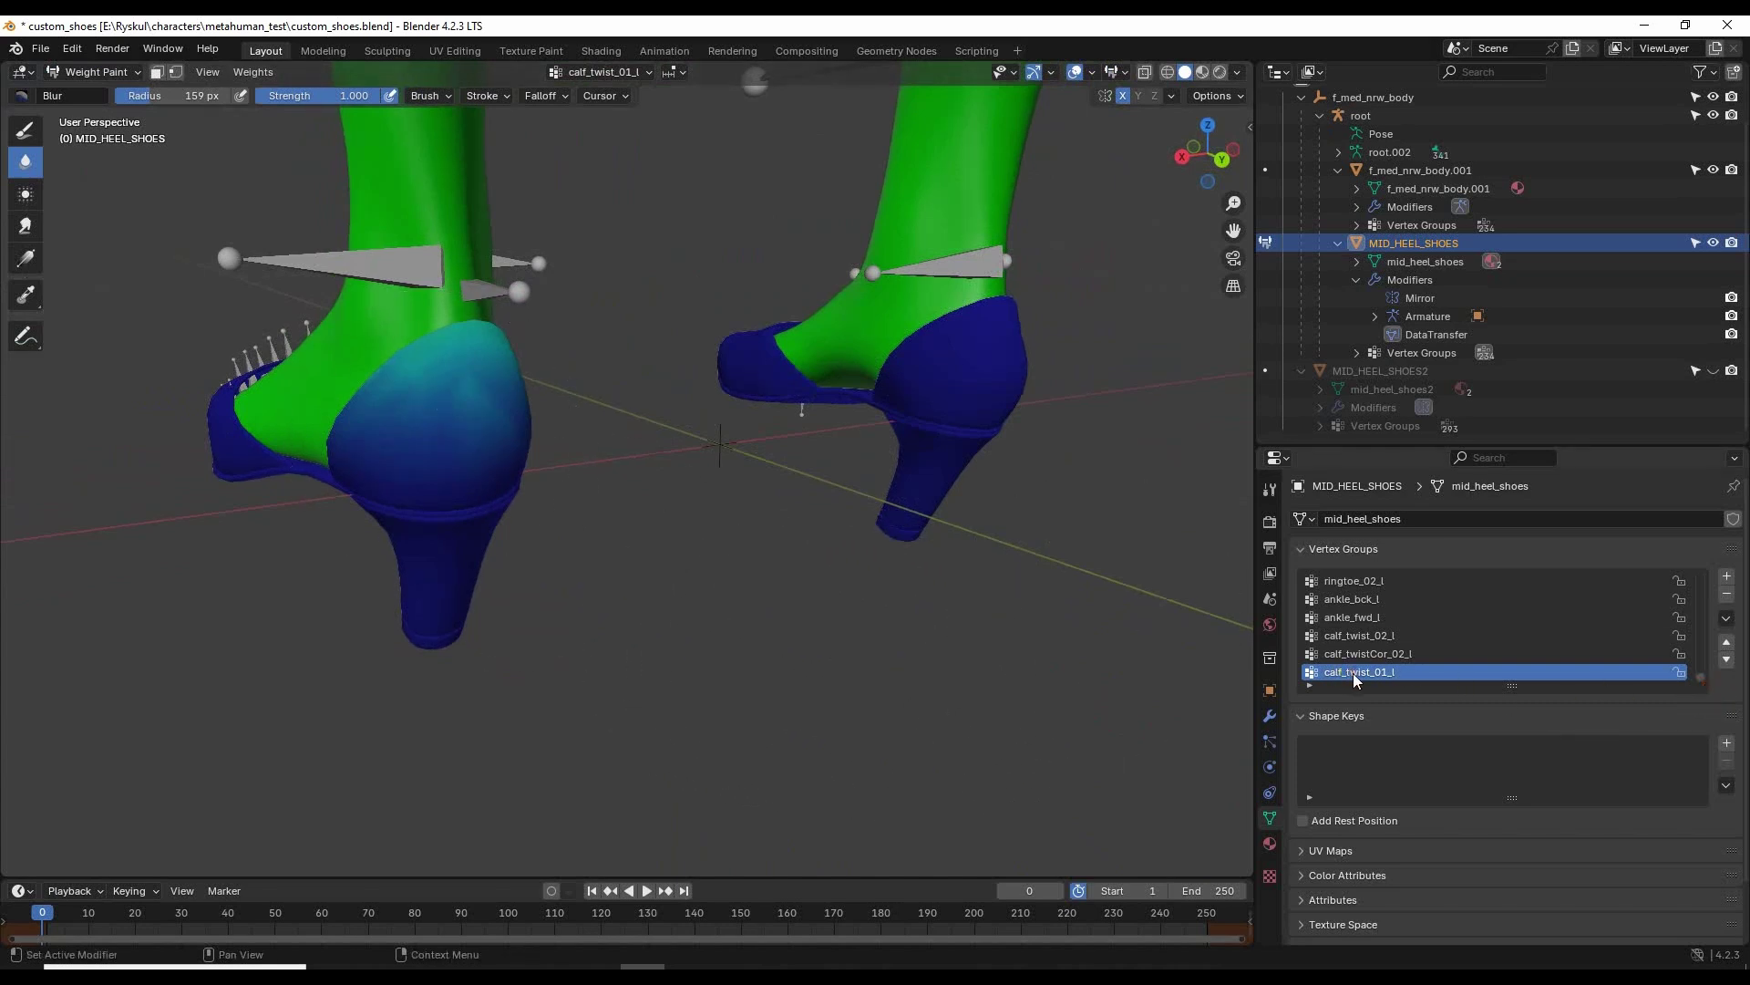
pyautogui.moveTo(660, 570); pyautogui.dragTo(712, 572, button='middle')
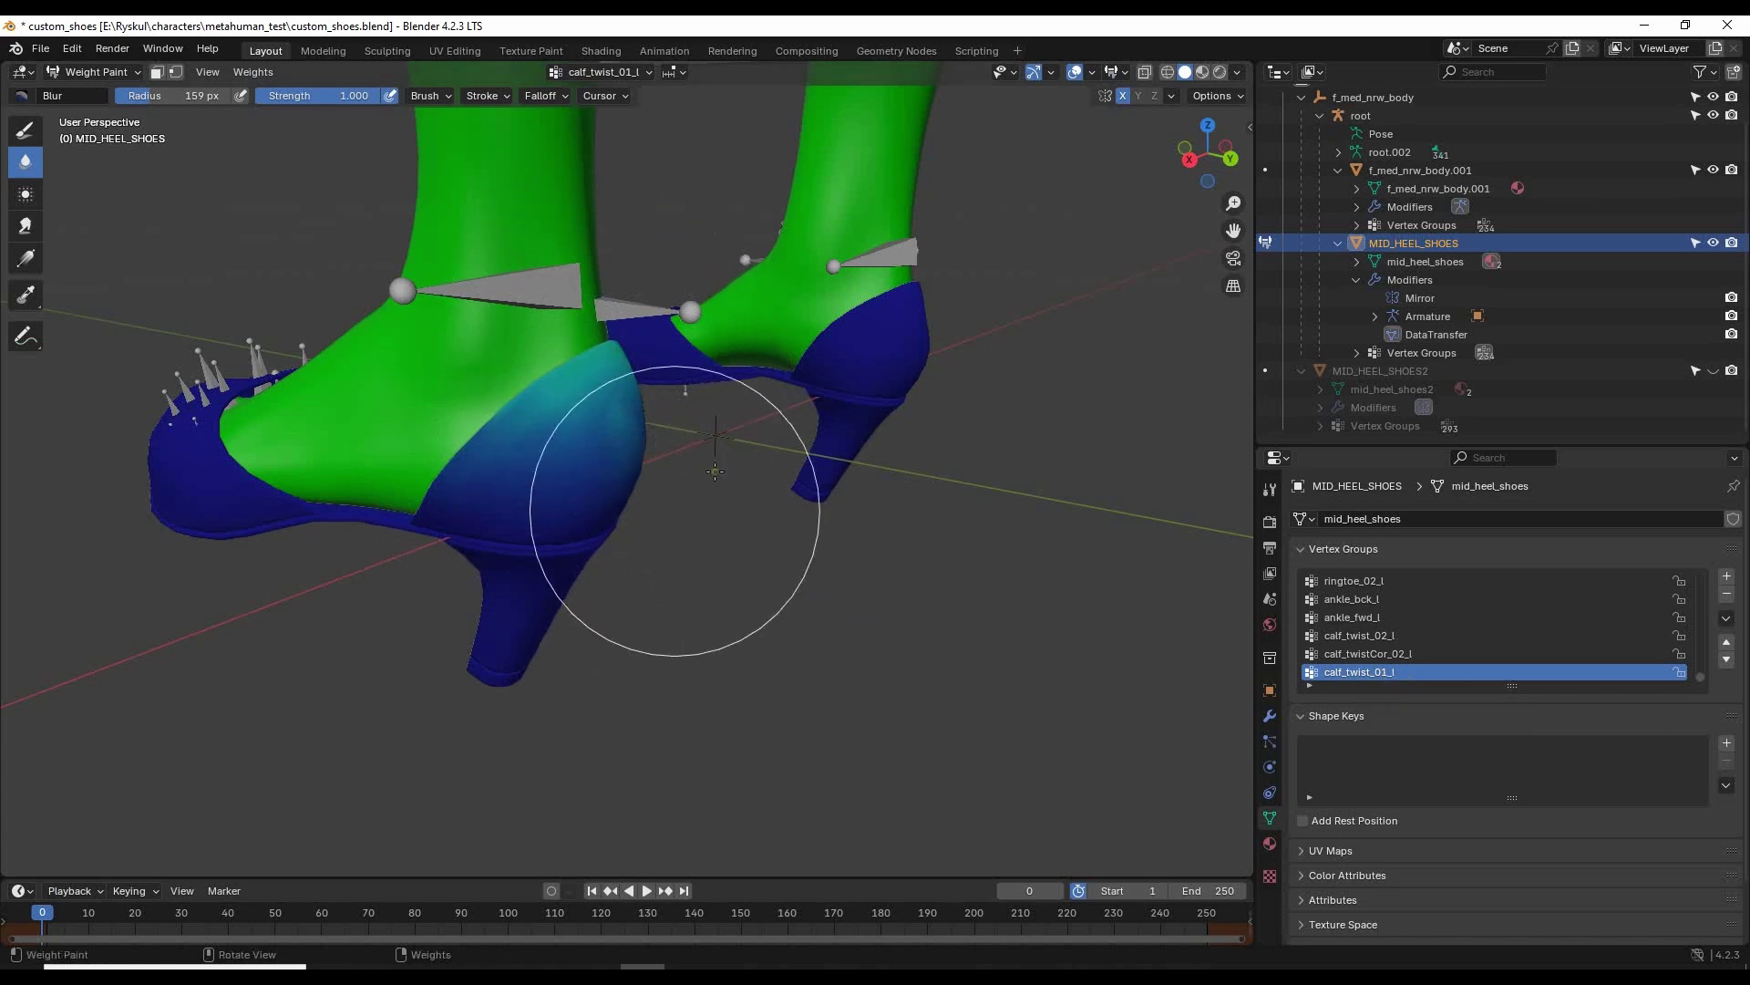
pyautogui.moveTo(759, 553); pyautogui.dragTo(743, 594, button='middle')
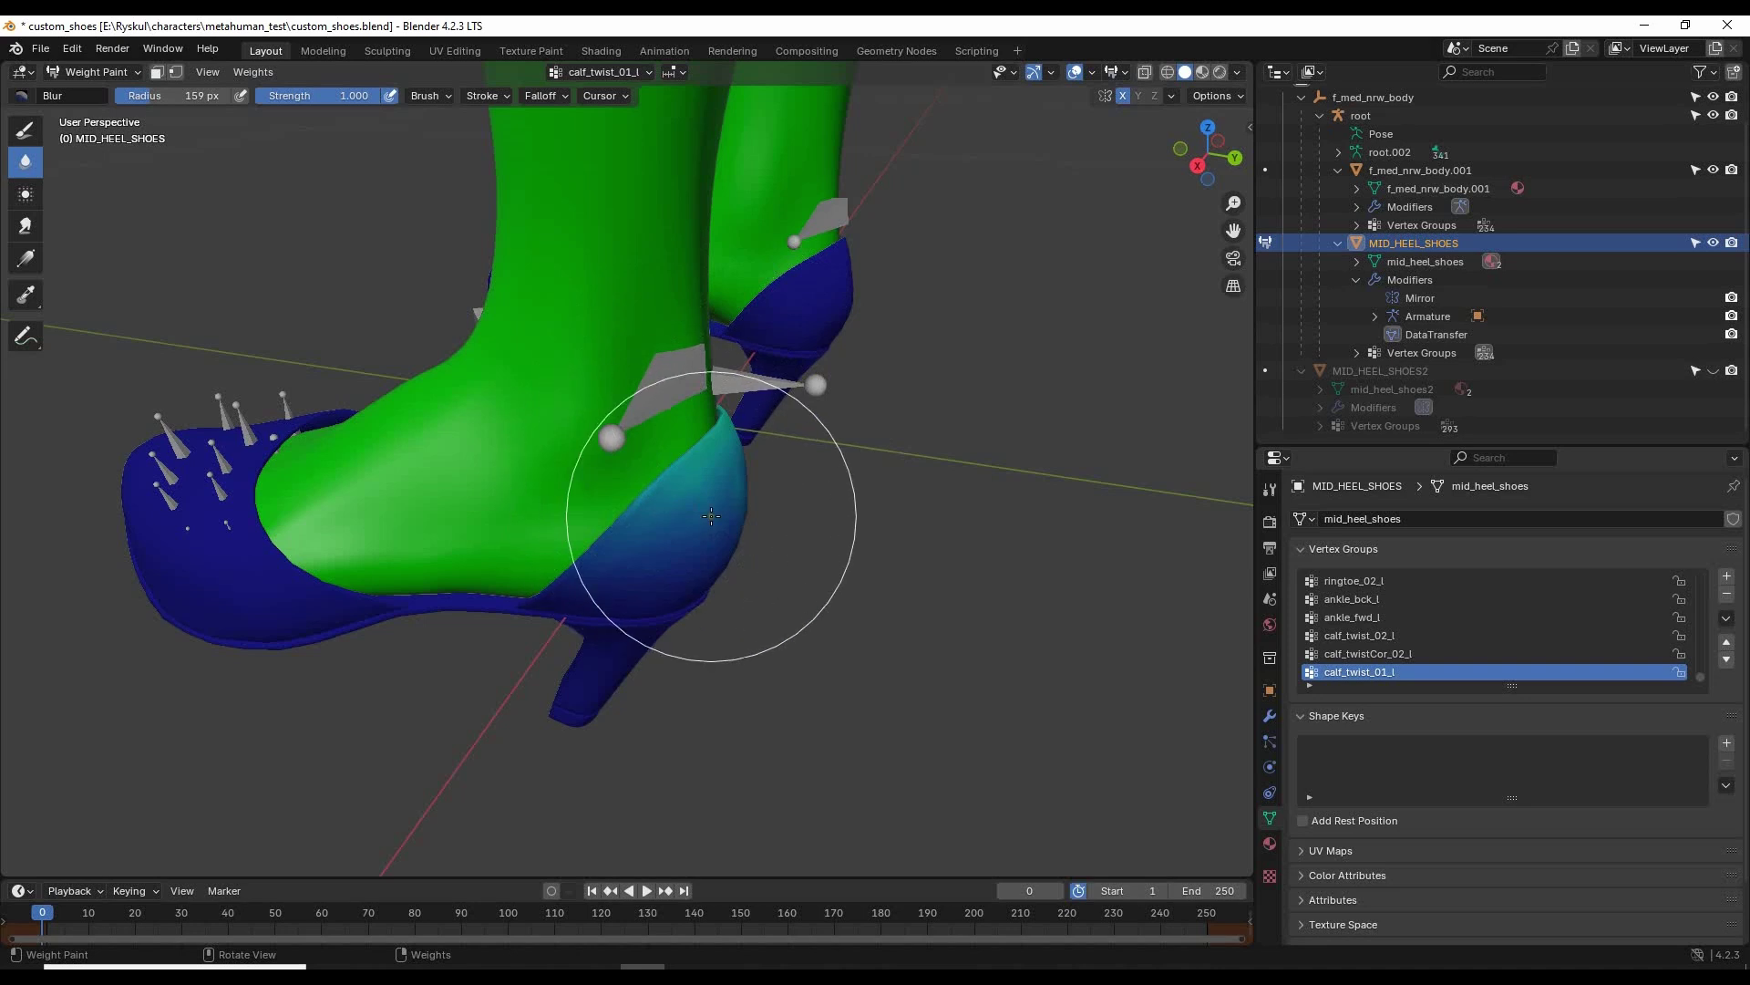
pyautogui.moveTo(984, 589); pyautogui.dragTo(940, 554, button='middle')
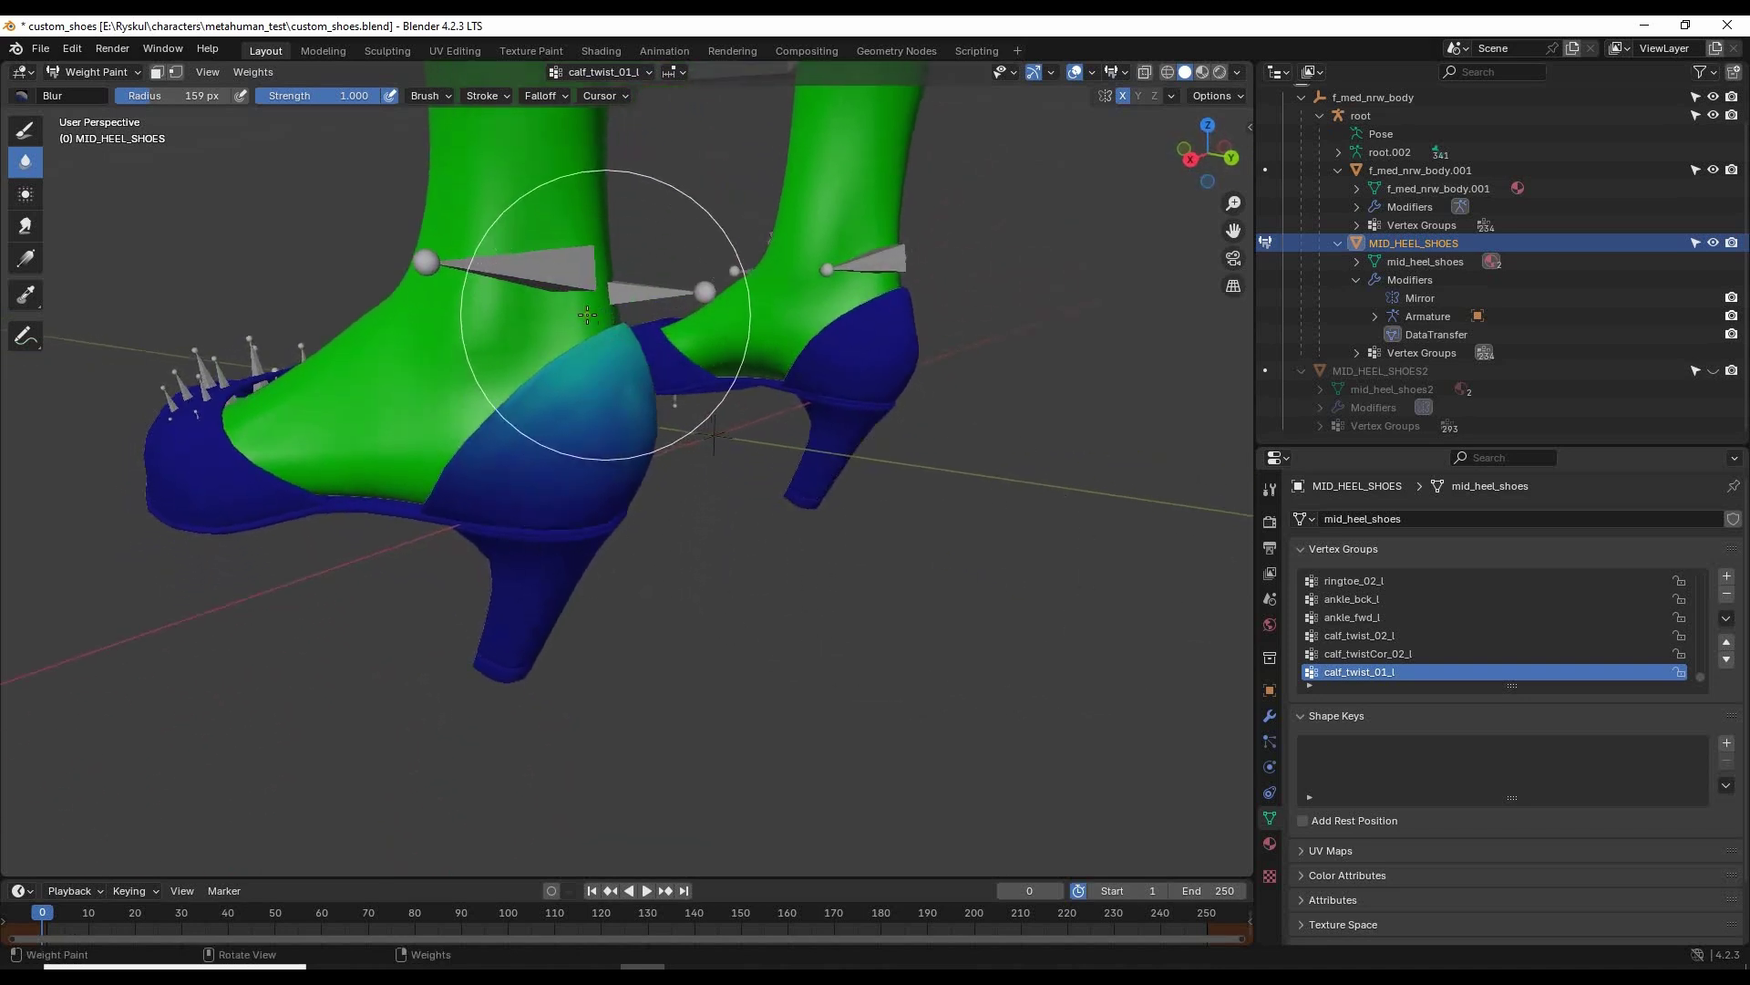
# Try a Blur brush stroke on the calf_twist_01_l weights at the back of the shoe, and switch to the Draw brush.
pyautogui.moveTo(556, 405)
pyautogui.mouseDown()
pyautogui.moveTo(657, 341)
pyautogui.moveTo(673, 408)
pyautogui.moveTo(593, 420)
pyautogui.moveTo(509, 368)
pyautogui.mouseUp()
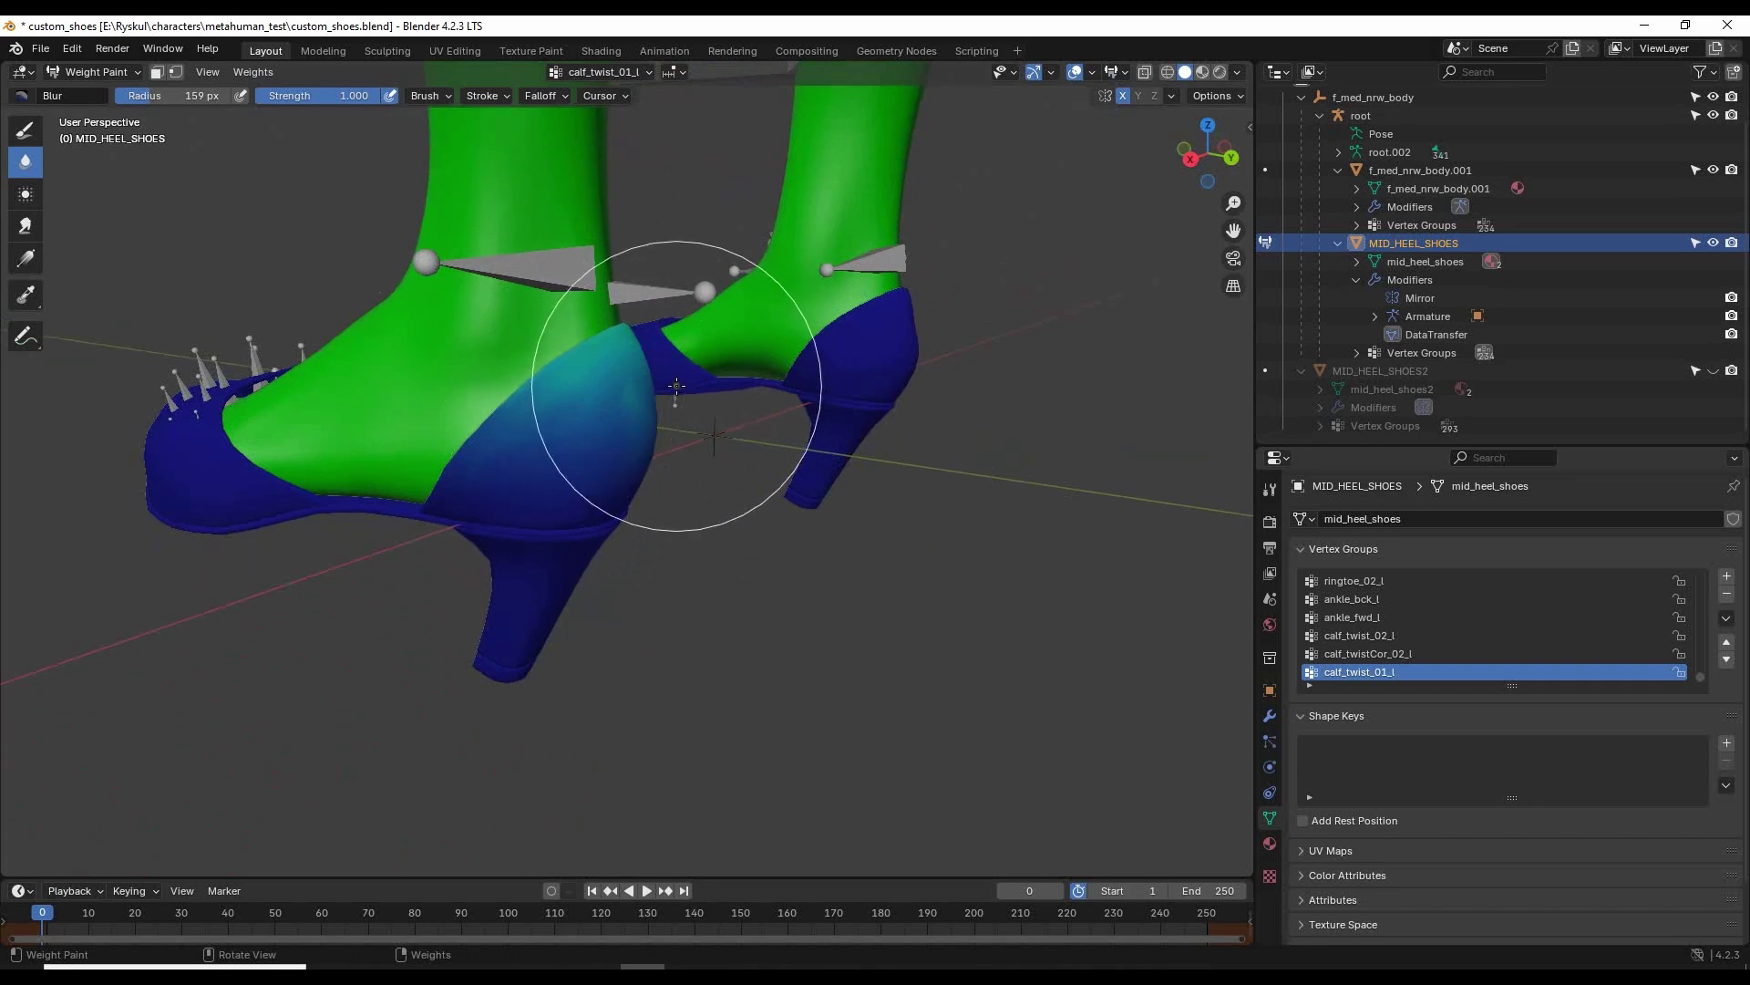
pyautogui.click(20, 133)
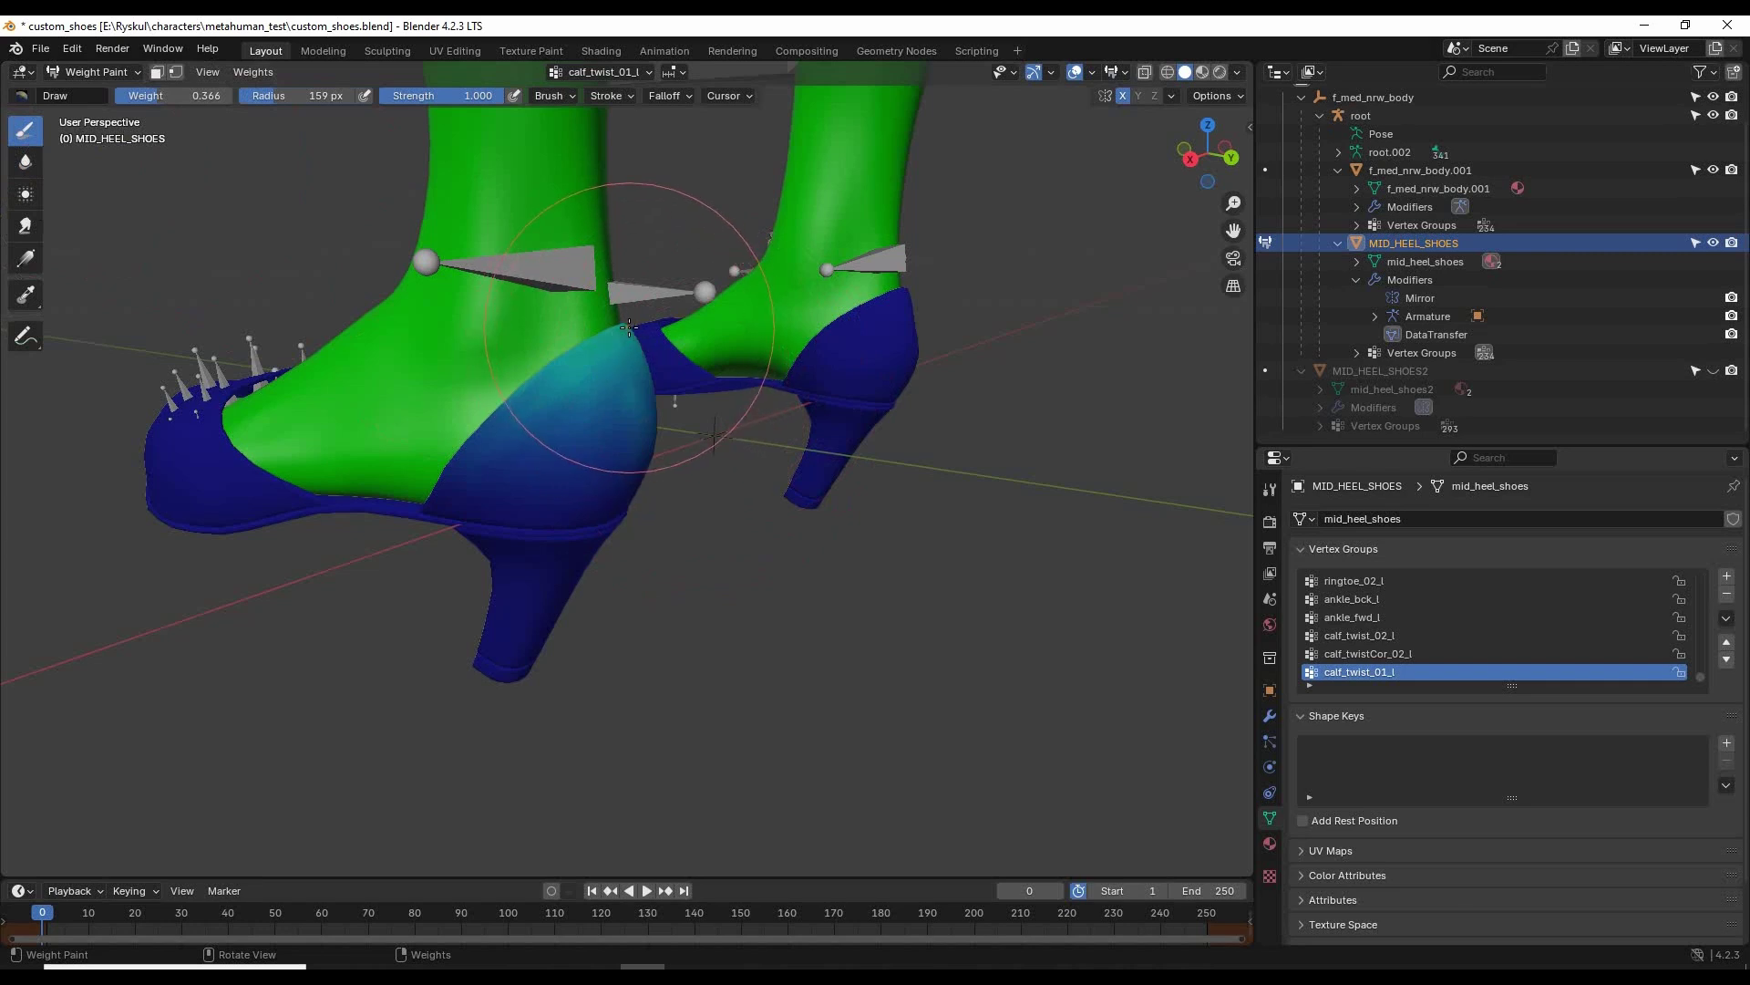
pyautogui.moveTo(793, 684); pyautogui.dragTo(793, 551, button='middle')
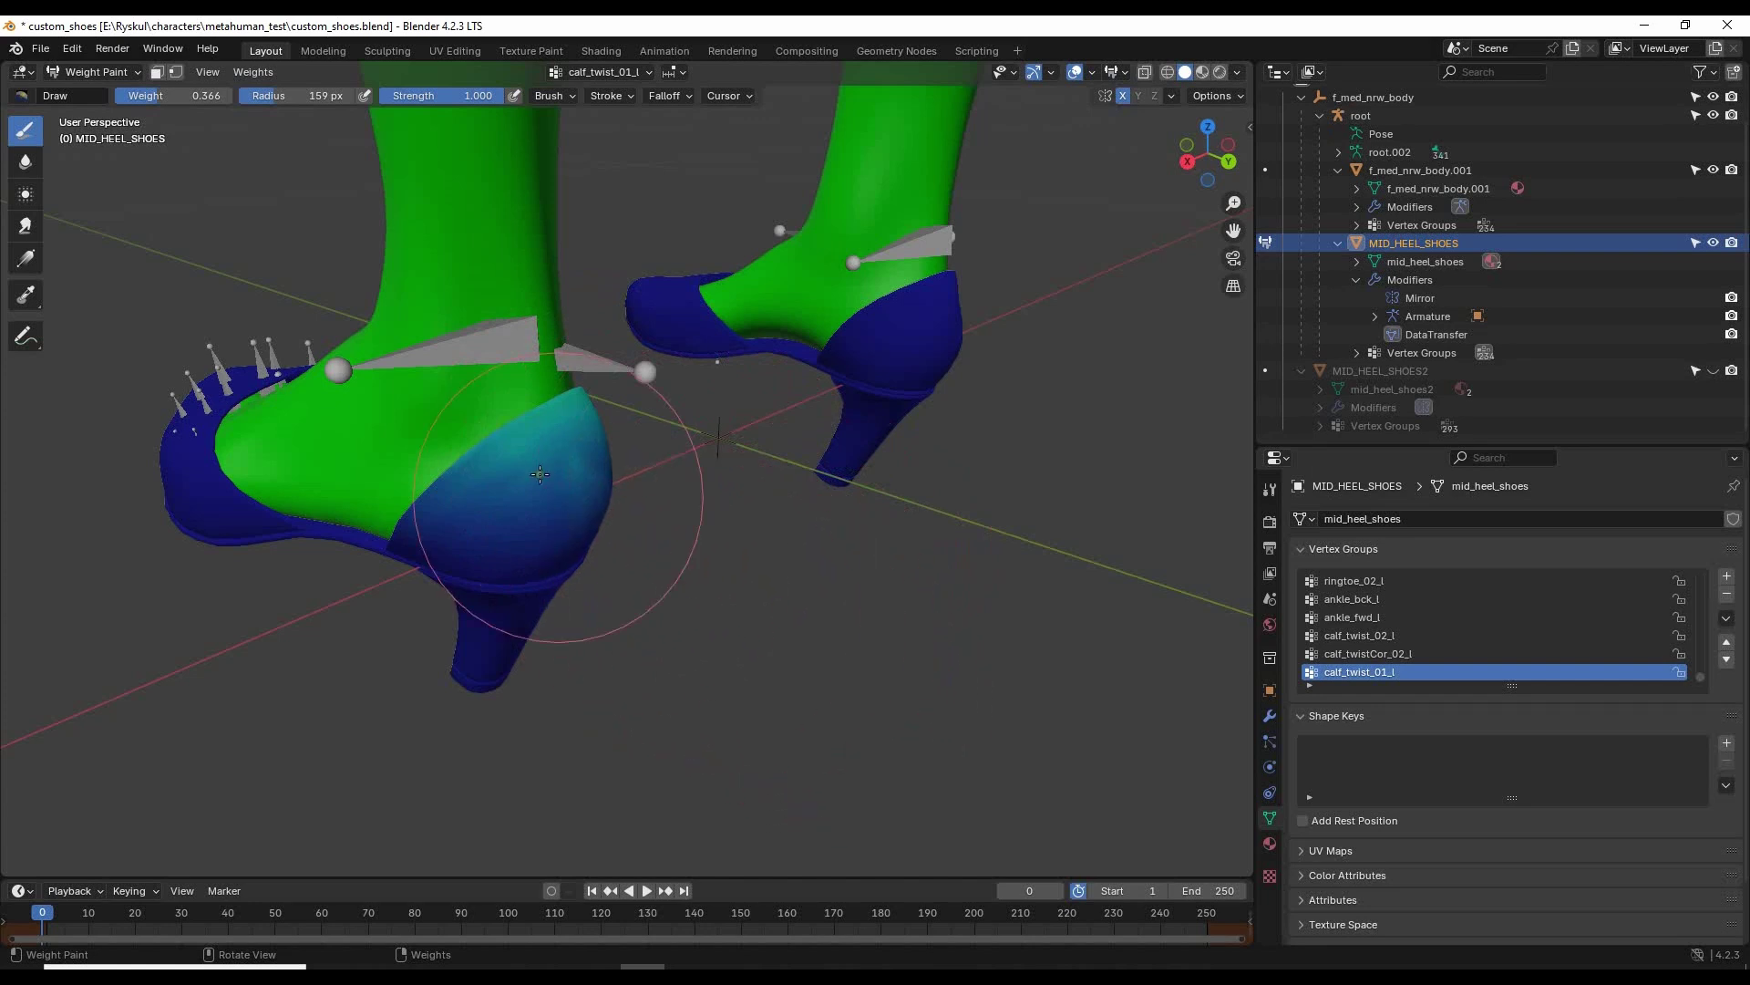
pyautogui.moveTo(724, 610)
pyautogui.mouseDown(button='middle')
pyautogui.moveTo(768, 578)
pyautogui.moveTo(791, 652)
pyautogui.mouseUp(button='middle')
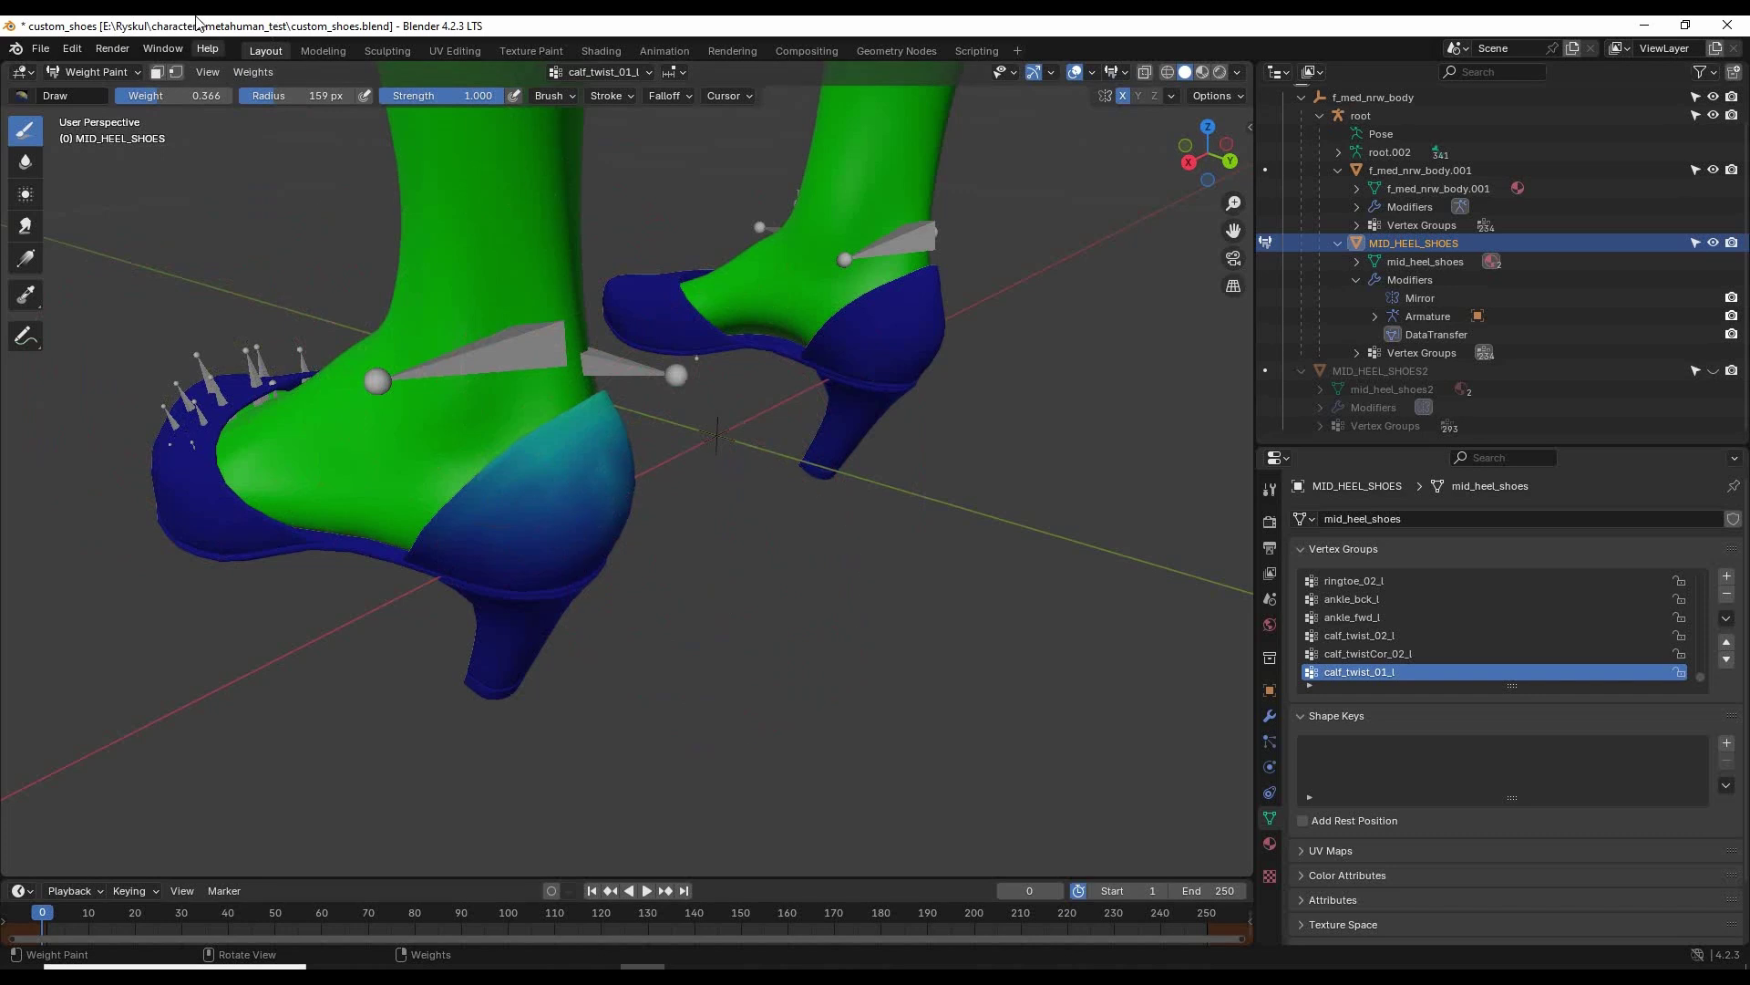
# Apply Smooth twice to the calf_twist_01_l weights, with the active group as subset, factor 0.500 and 1 iteration.
pyautogui.click(253, 73)
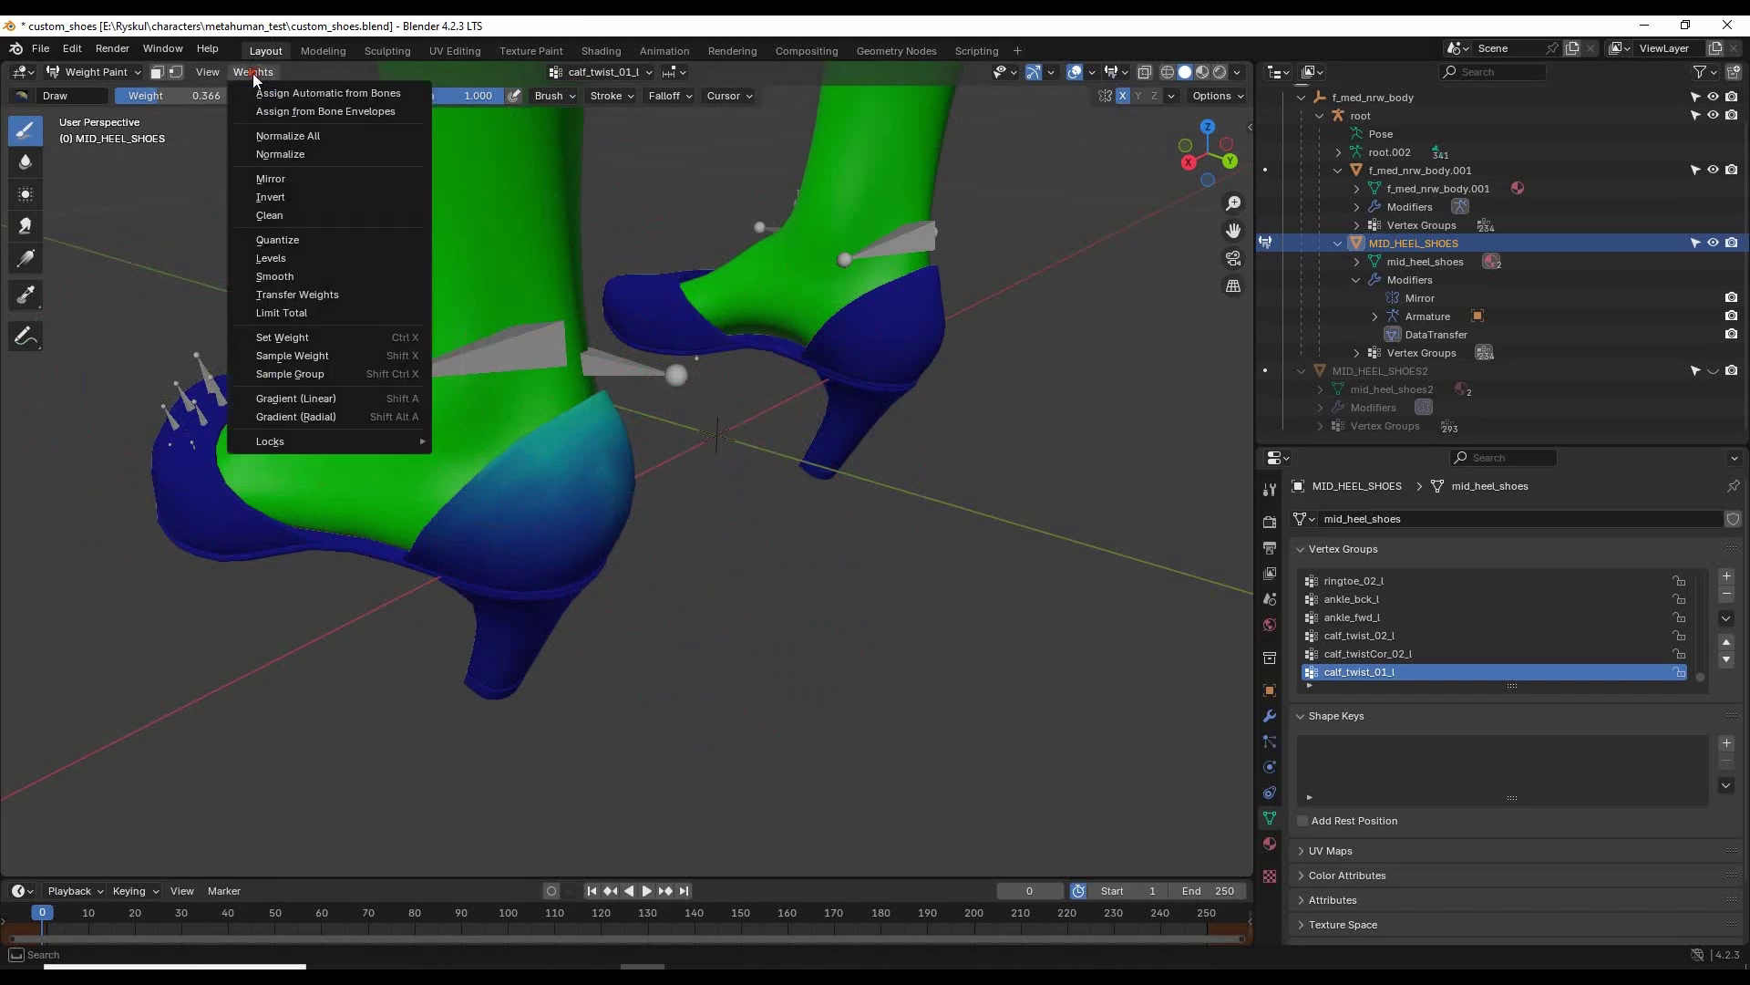
pyautogui.click(292, 276)
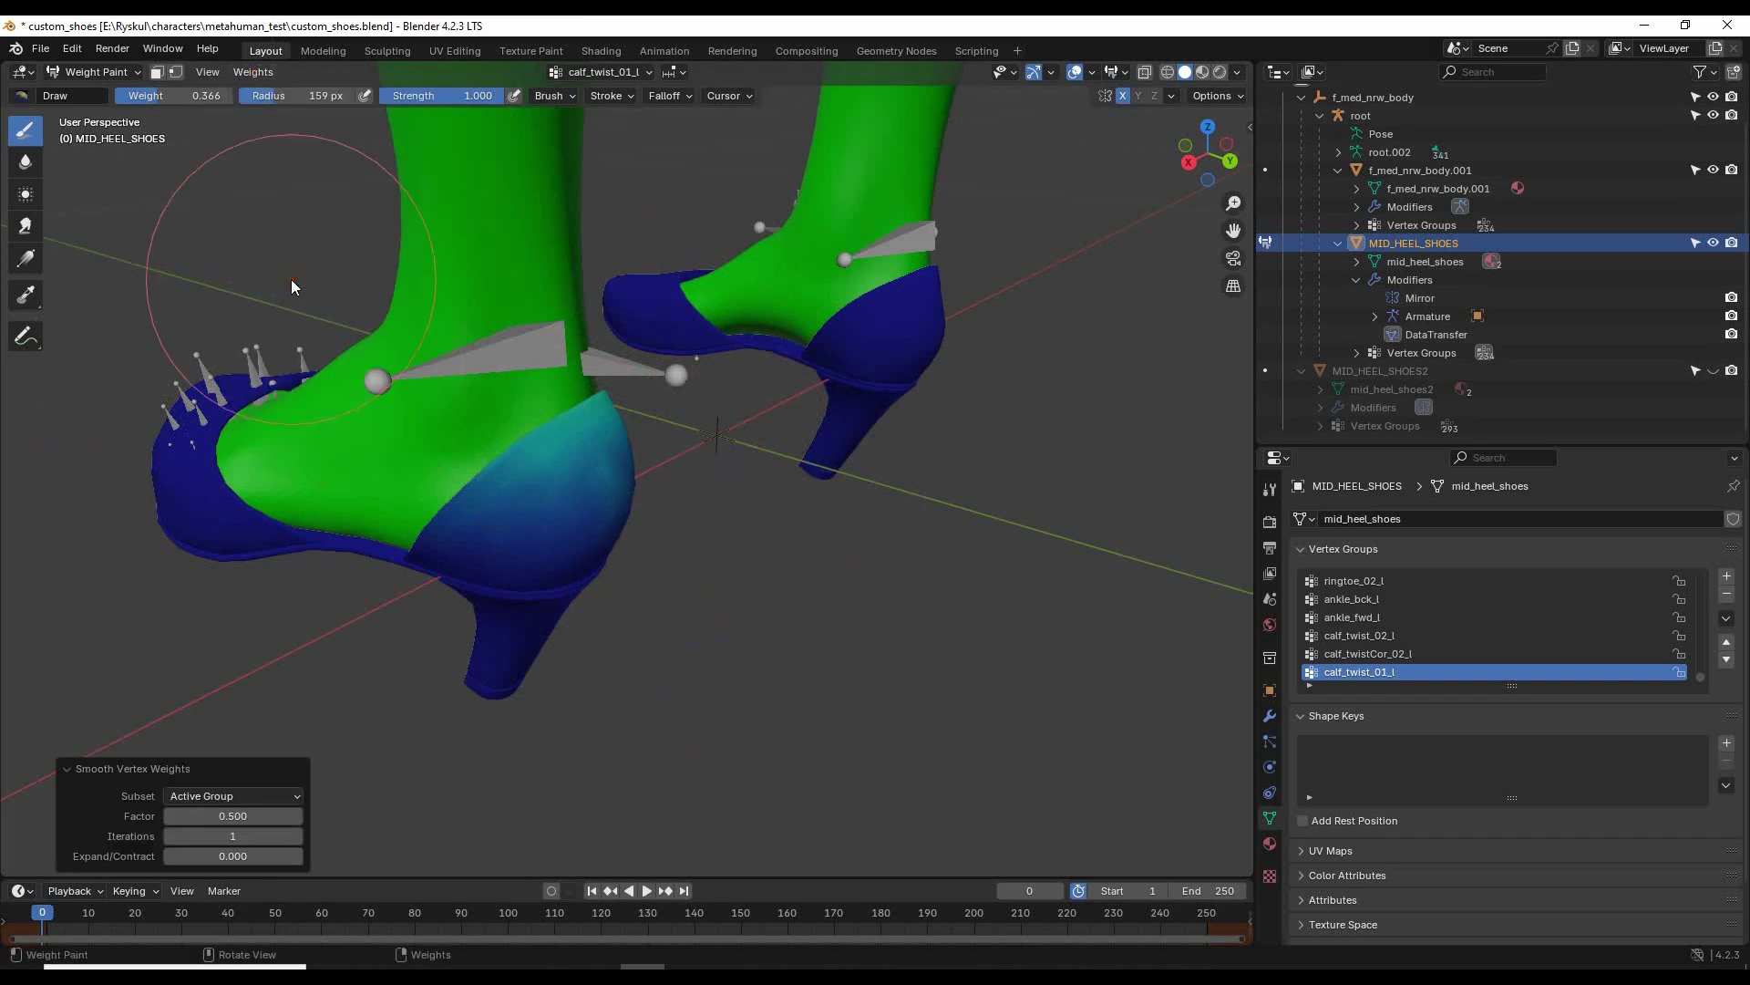
pyautogui.click(253, 73)
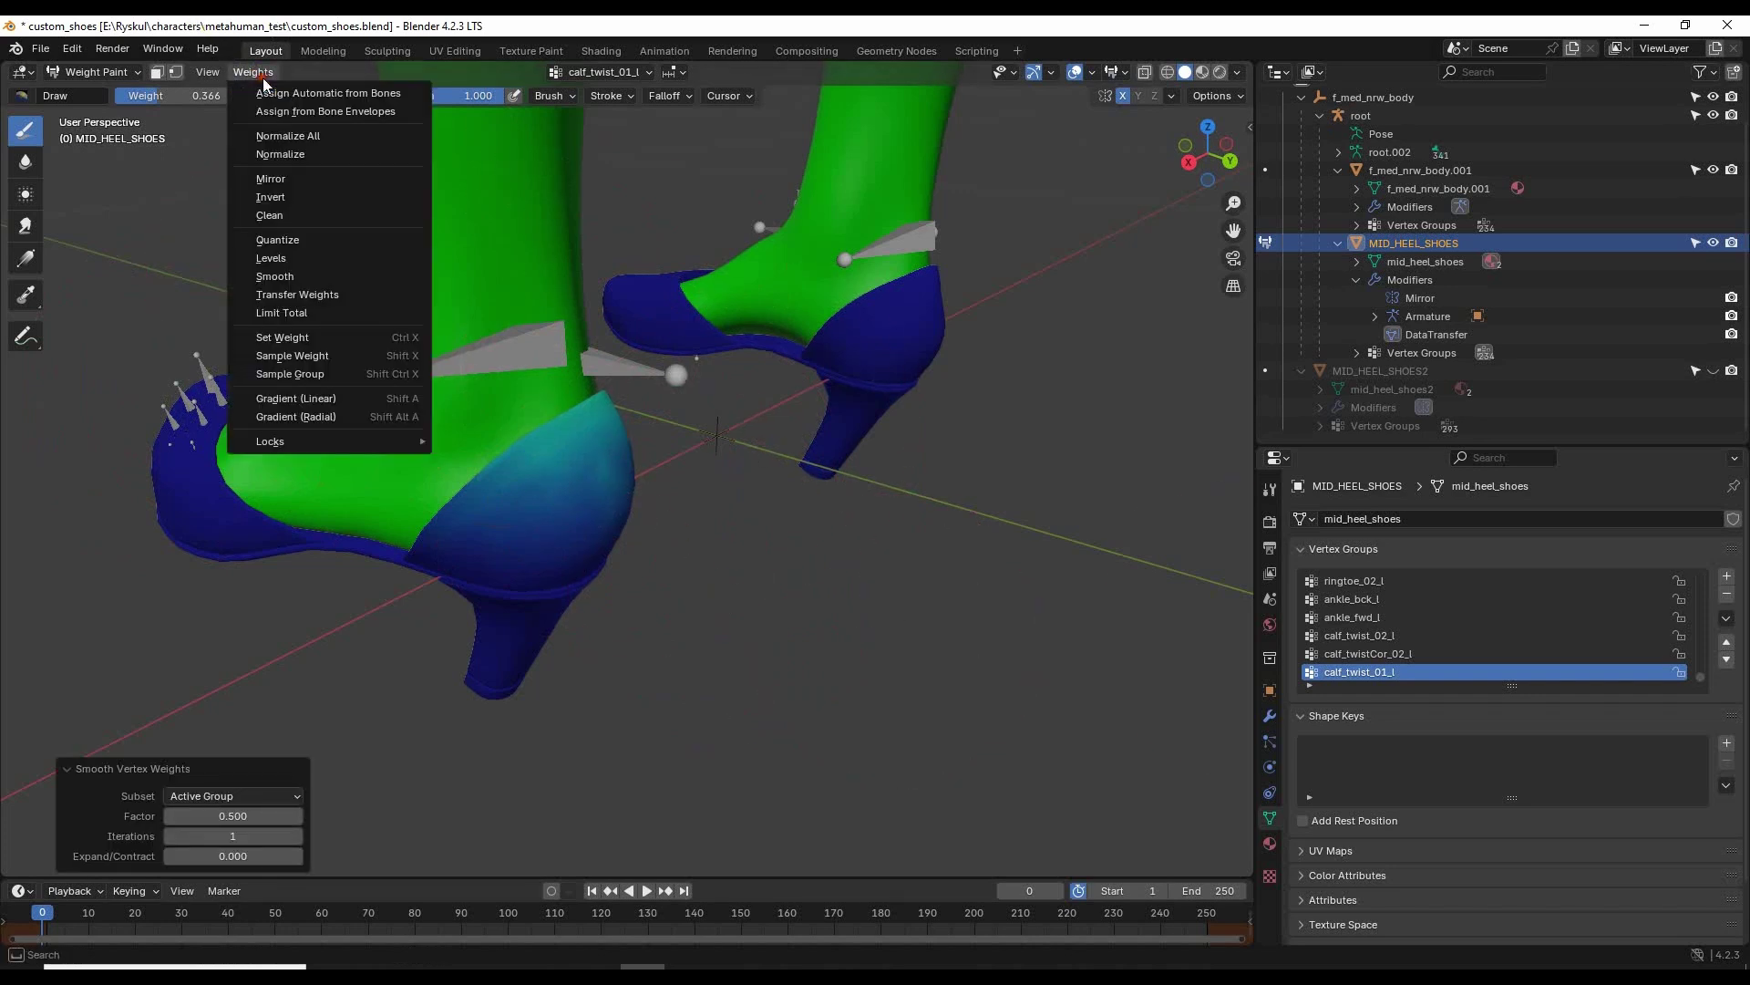
pyautogui.click(299, 274)
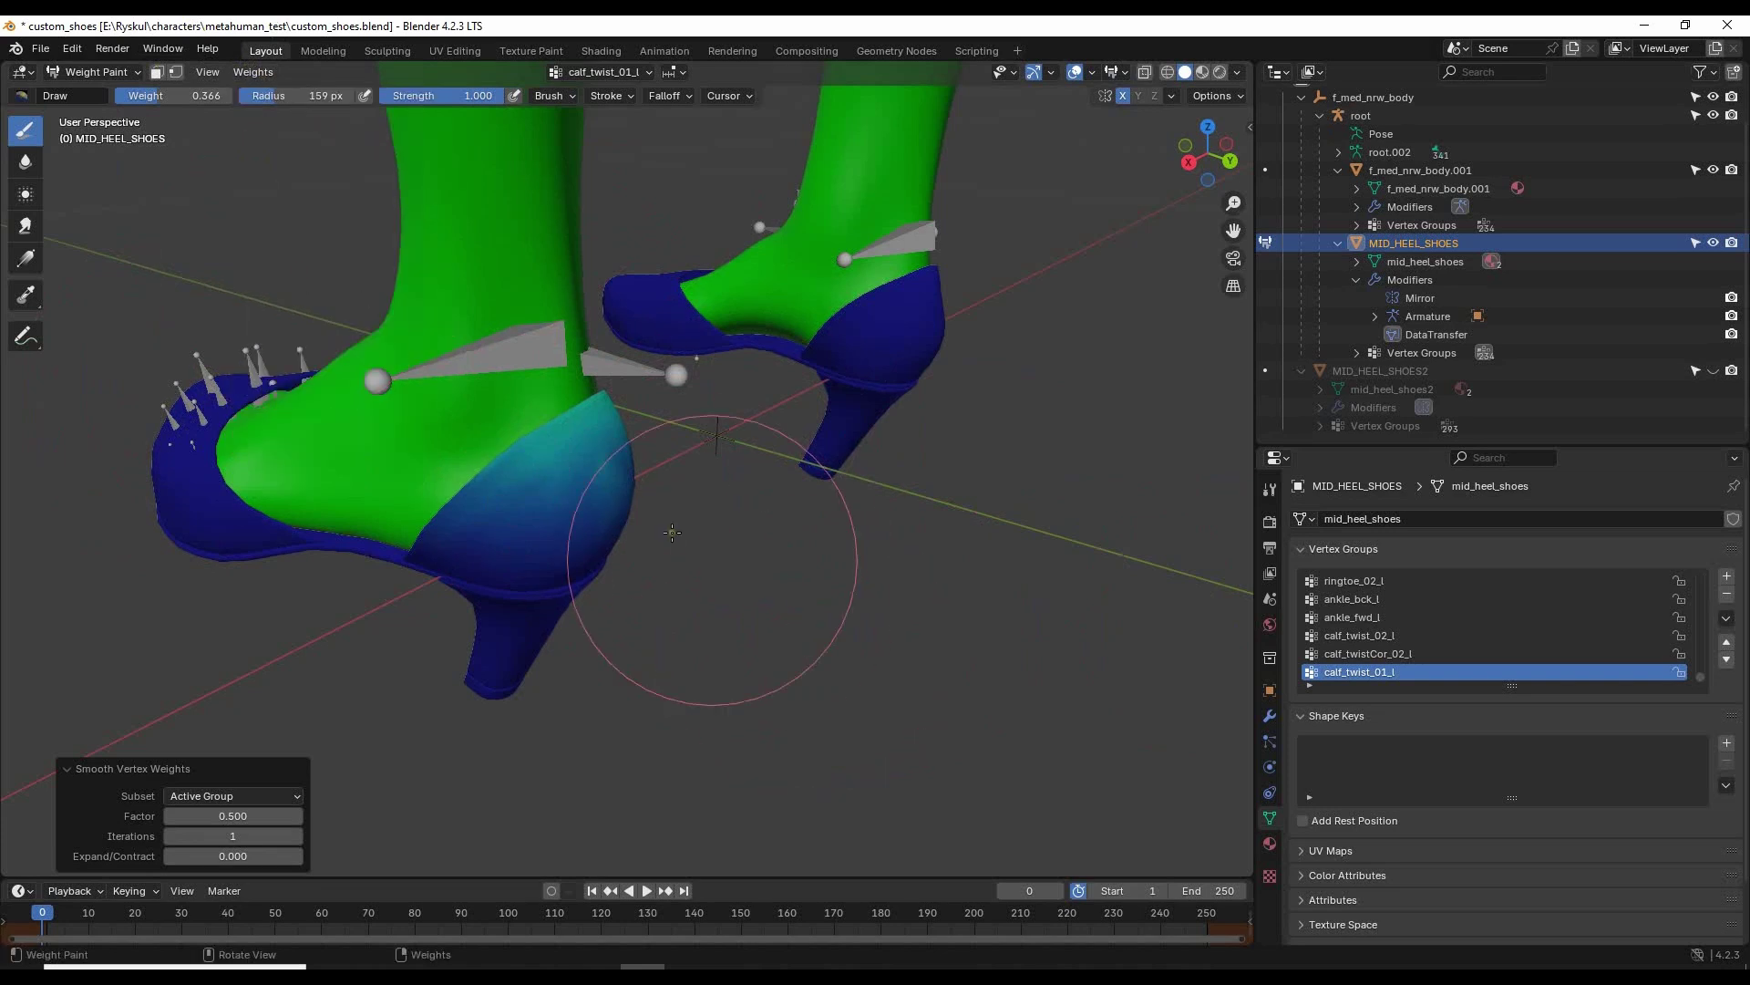
# Brush over the calf_twist_01_l weights at the back of the heel with the Blur brush.
pyautogui.click(24, 162)
pyautogui.moveTo(820, 637); pyautogui.dragTo(820, 638, button='middle')
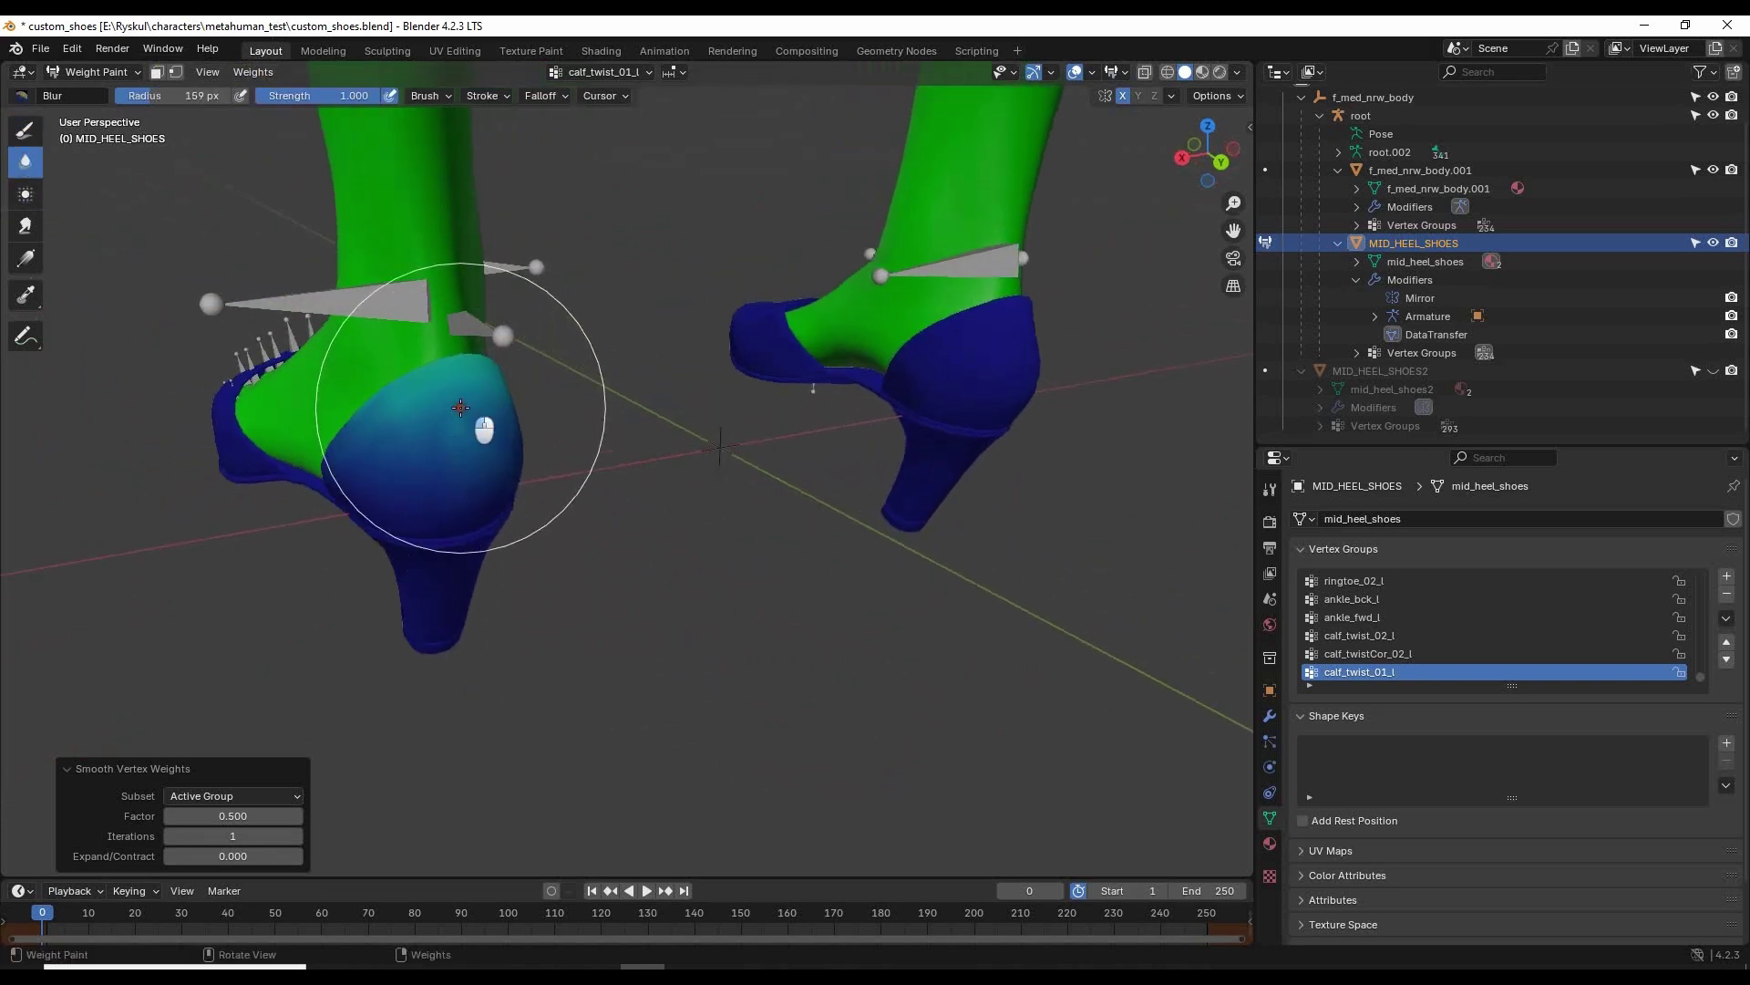
pyautogui.moveTo(489, 410)
pyautogui.mouseDown(button='middle')
pyautogui.moveTo(660, 523)
pyautogui.moveTo(637, 526)
pyautogui.mouseUp(button='middle')
pyautogui.moveTo(486, 454)
pyautogui.mouseDown()
pyautogui.moveTo(461, 423)
pyautogui.moveTo(481, 420)
pyautogui.mouseUp()
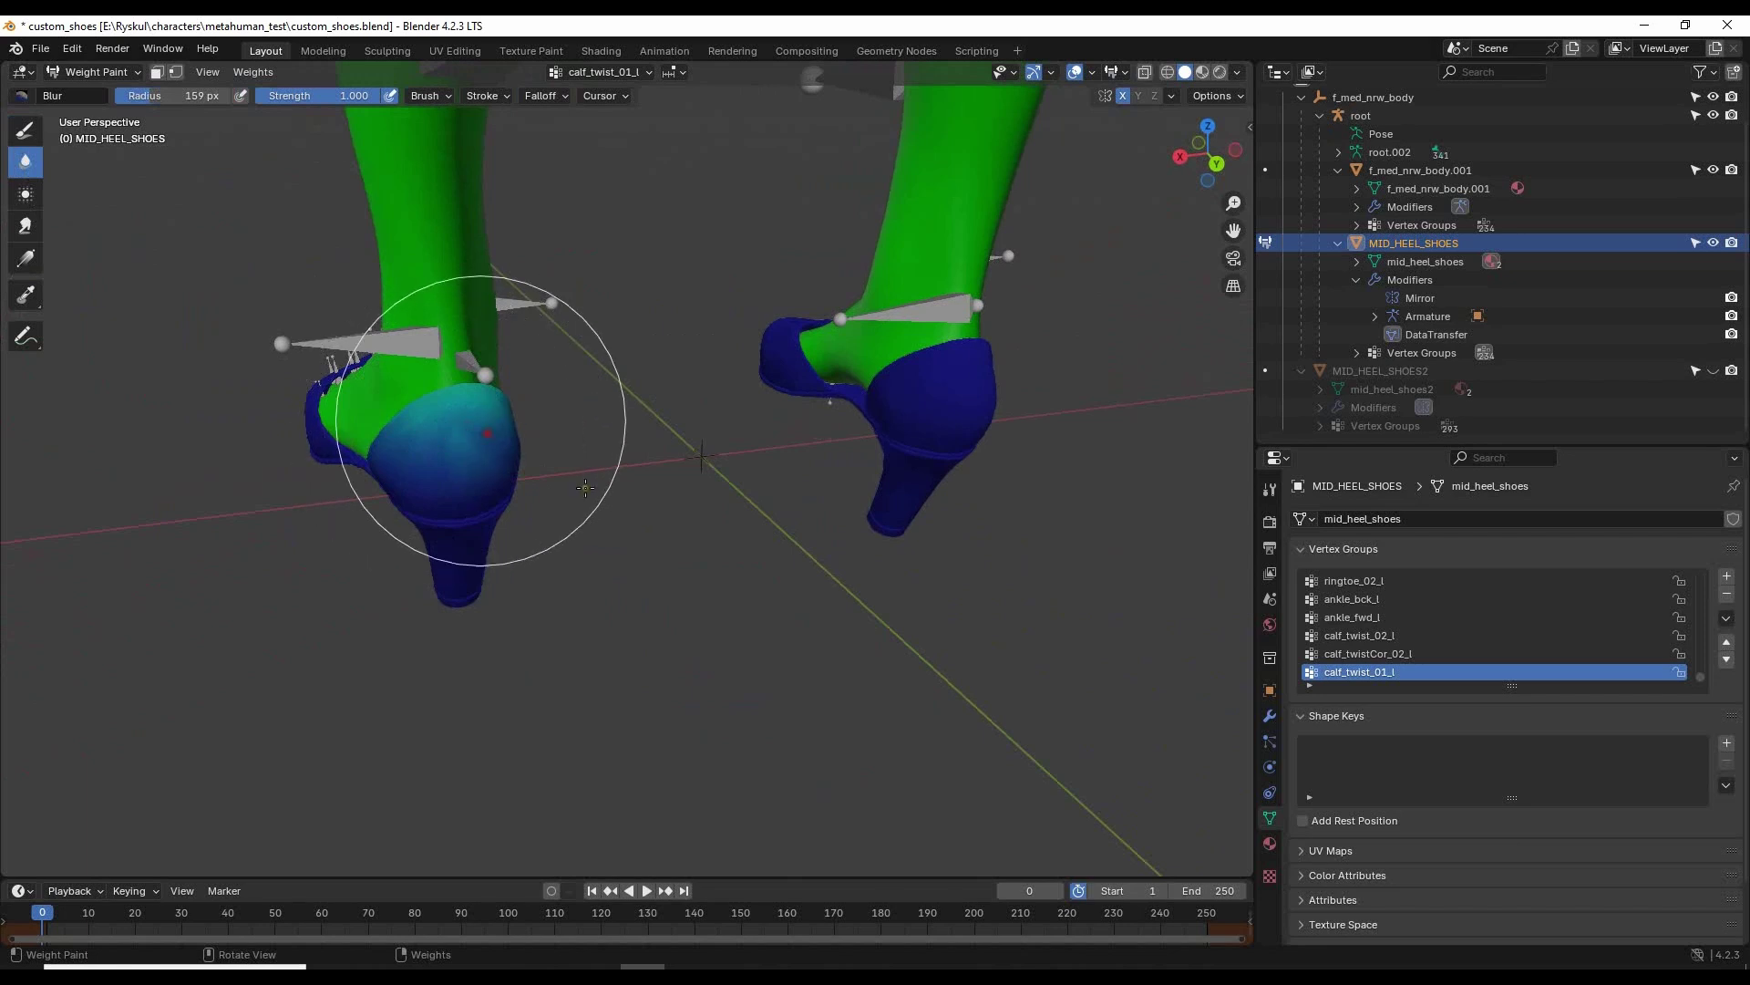
pyautogui.moveTo(631, 523)
pyautogui.mouseDown(button='middle')
pyautogui.moveTo(744, 525)
pyautogui.moveTo(687, 469)
pyautogui.moveTo(742, 506)
pyautogui.mouseUp(button='middle')
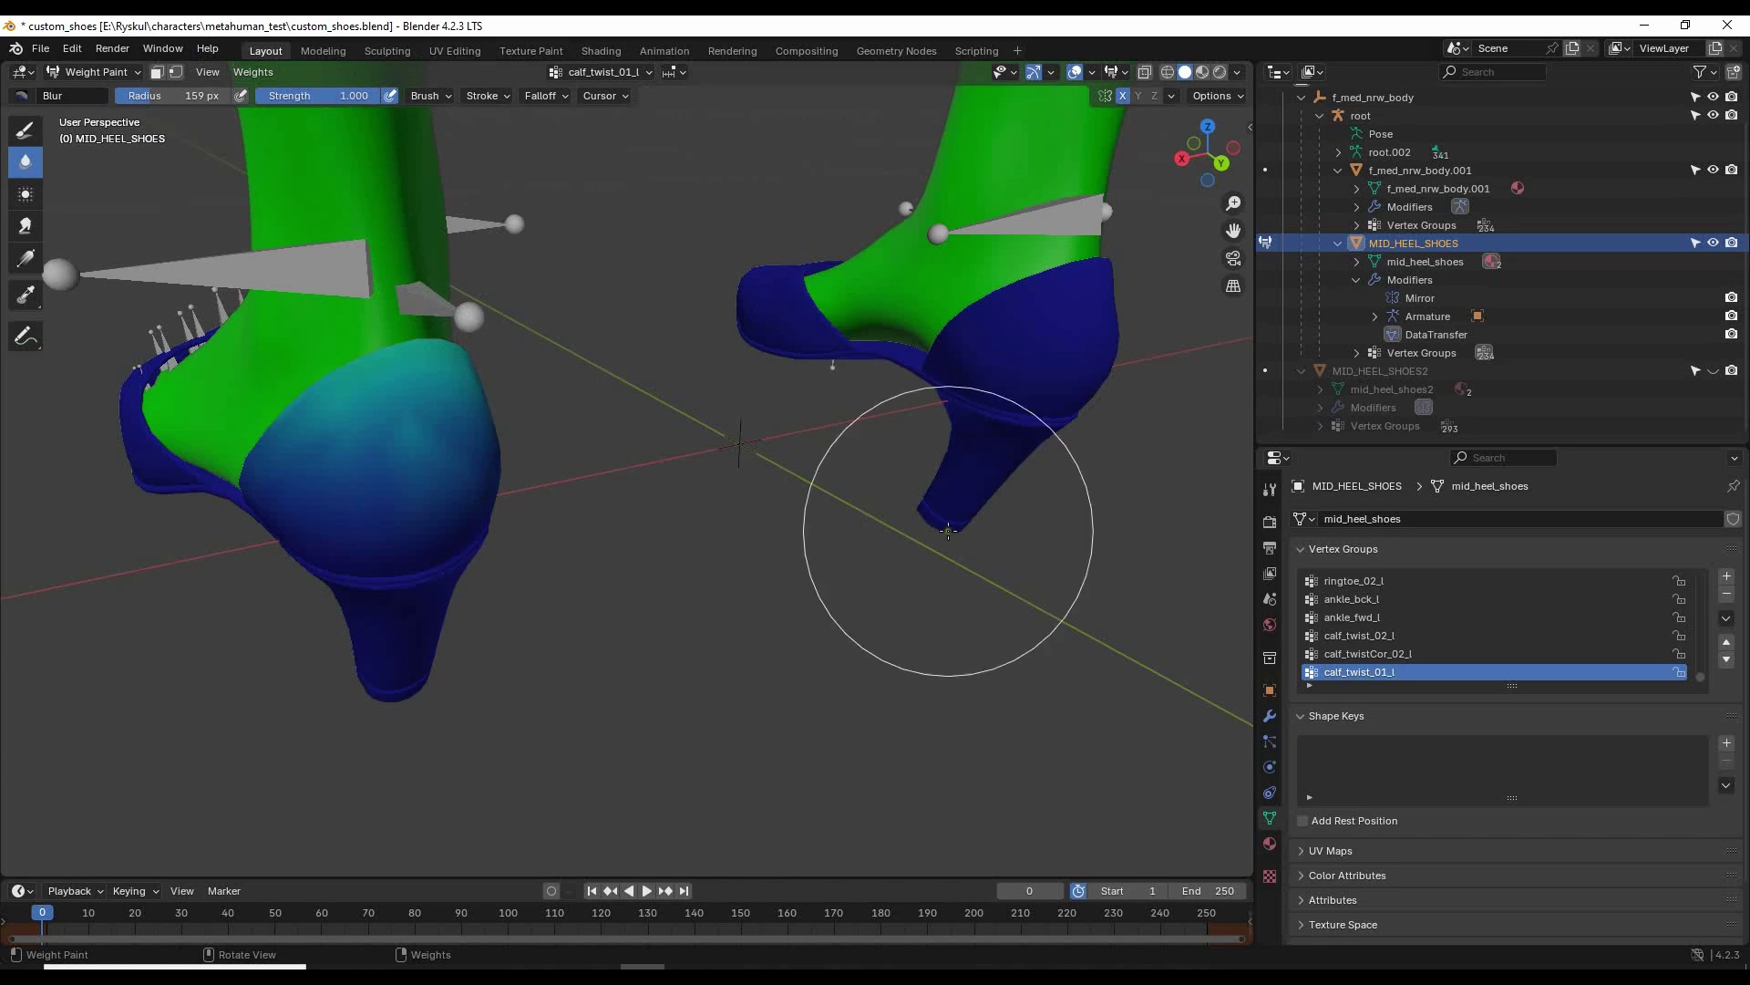
# Inspect the shoe weights of the vertex groups calf_twistCor_02_l, calf_twist_02_l and ankle_fwd_l.
pyautogui.click(1349, 654)
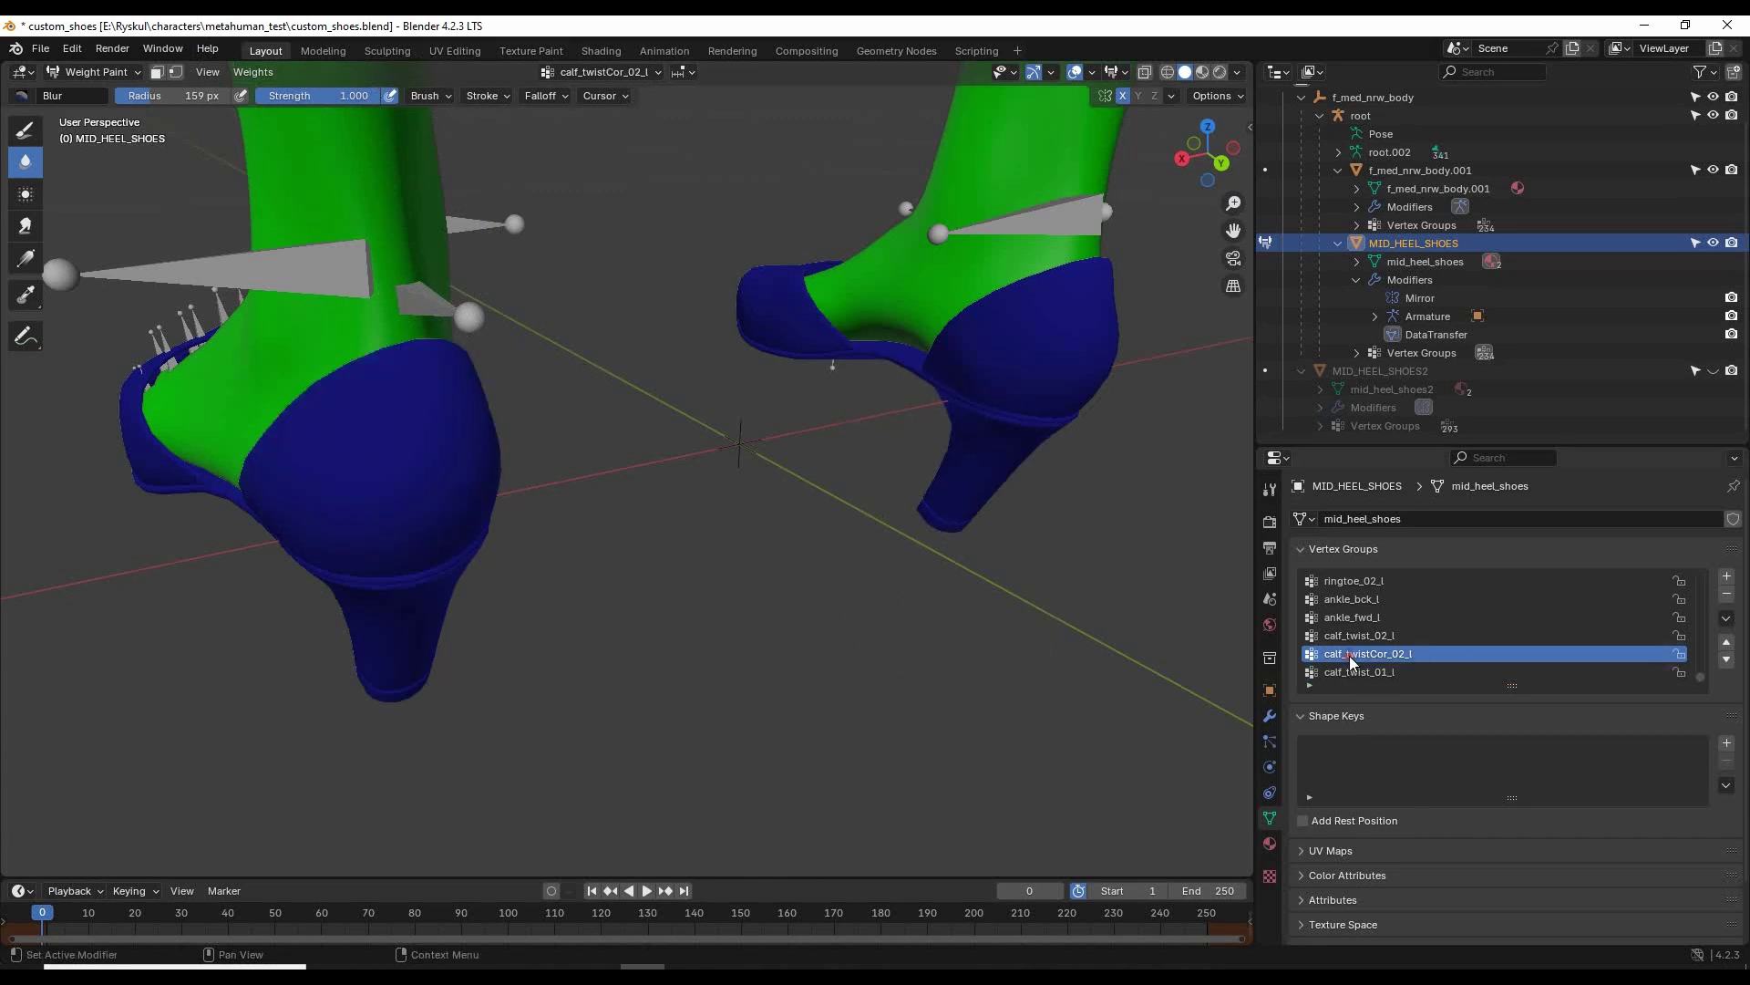
pyautogui.moveTo(1139, 656); pyautogui.dragTo(901, 658, button='middle')
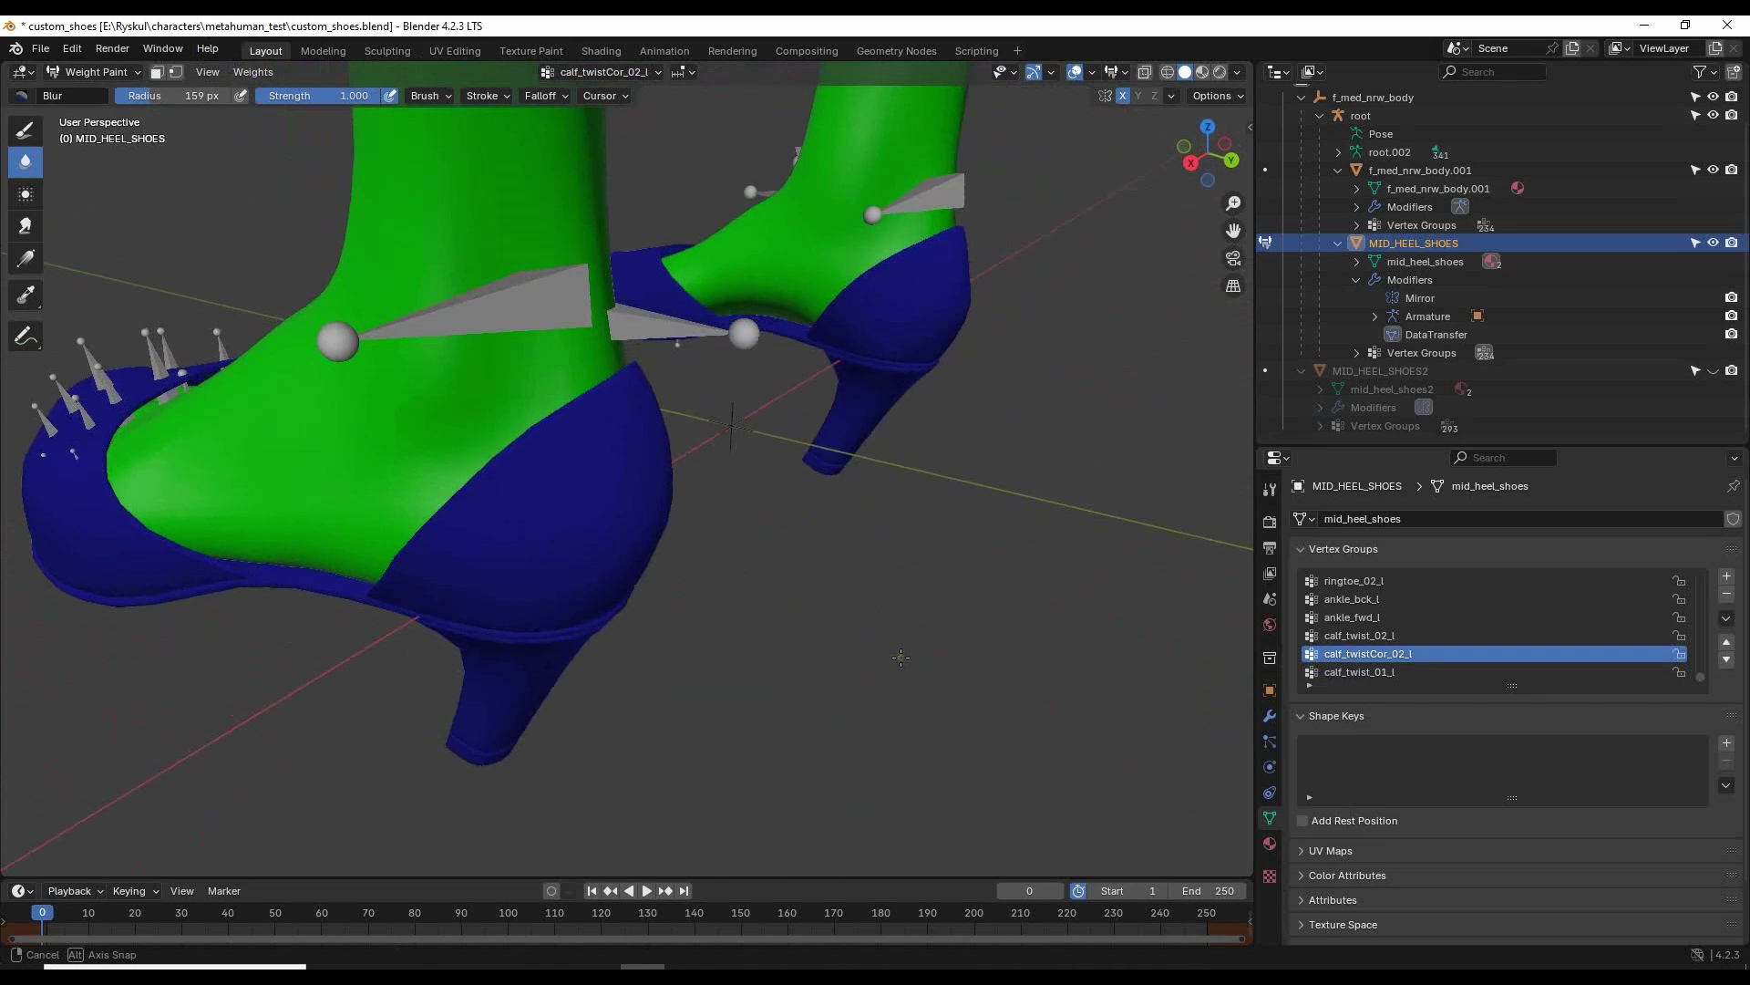
pyautogui.click(1387, 636)
pyautogui.click(1370, 620)
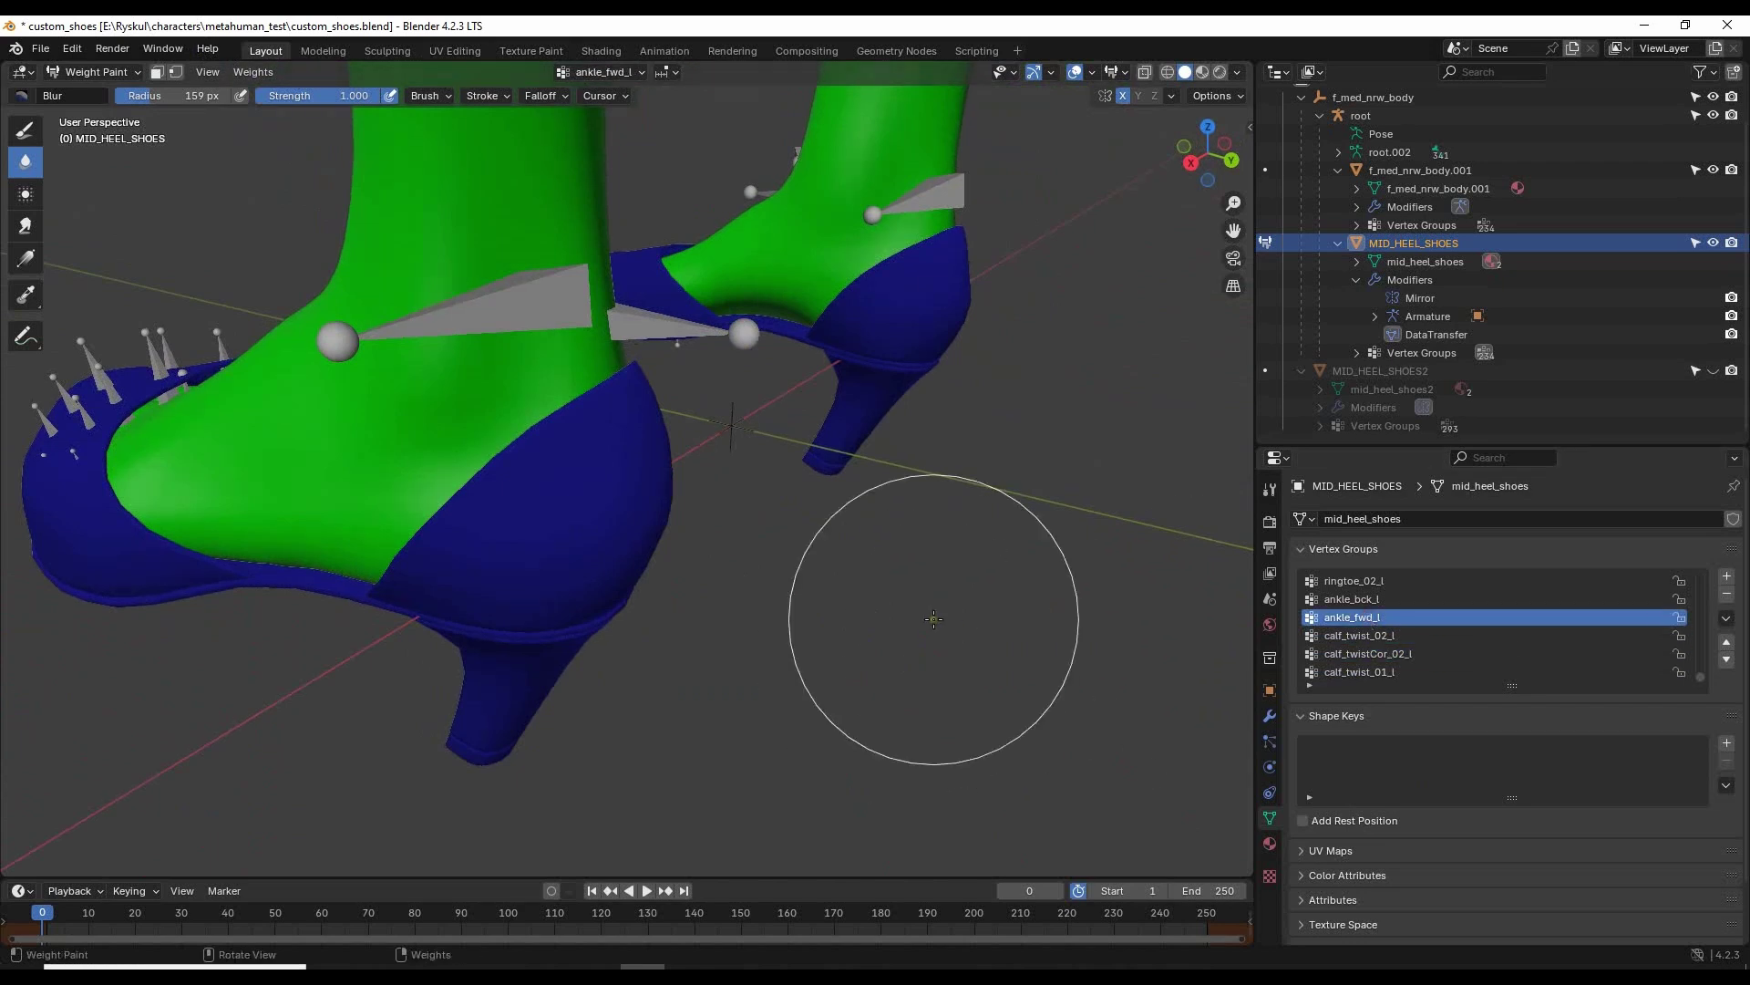
pyautogui.moveTo(922, 613); pyautogui.dragTo(417, 392, button='middle')
# Smooth the weights of the ankle_bck_l vertex group and blur them with the brush at the back of the heel.
pyautogui.click(1379, 602)
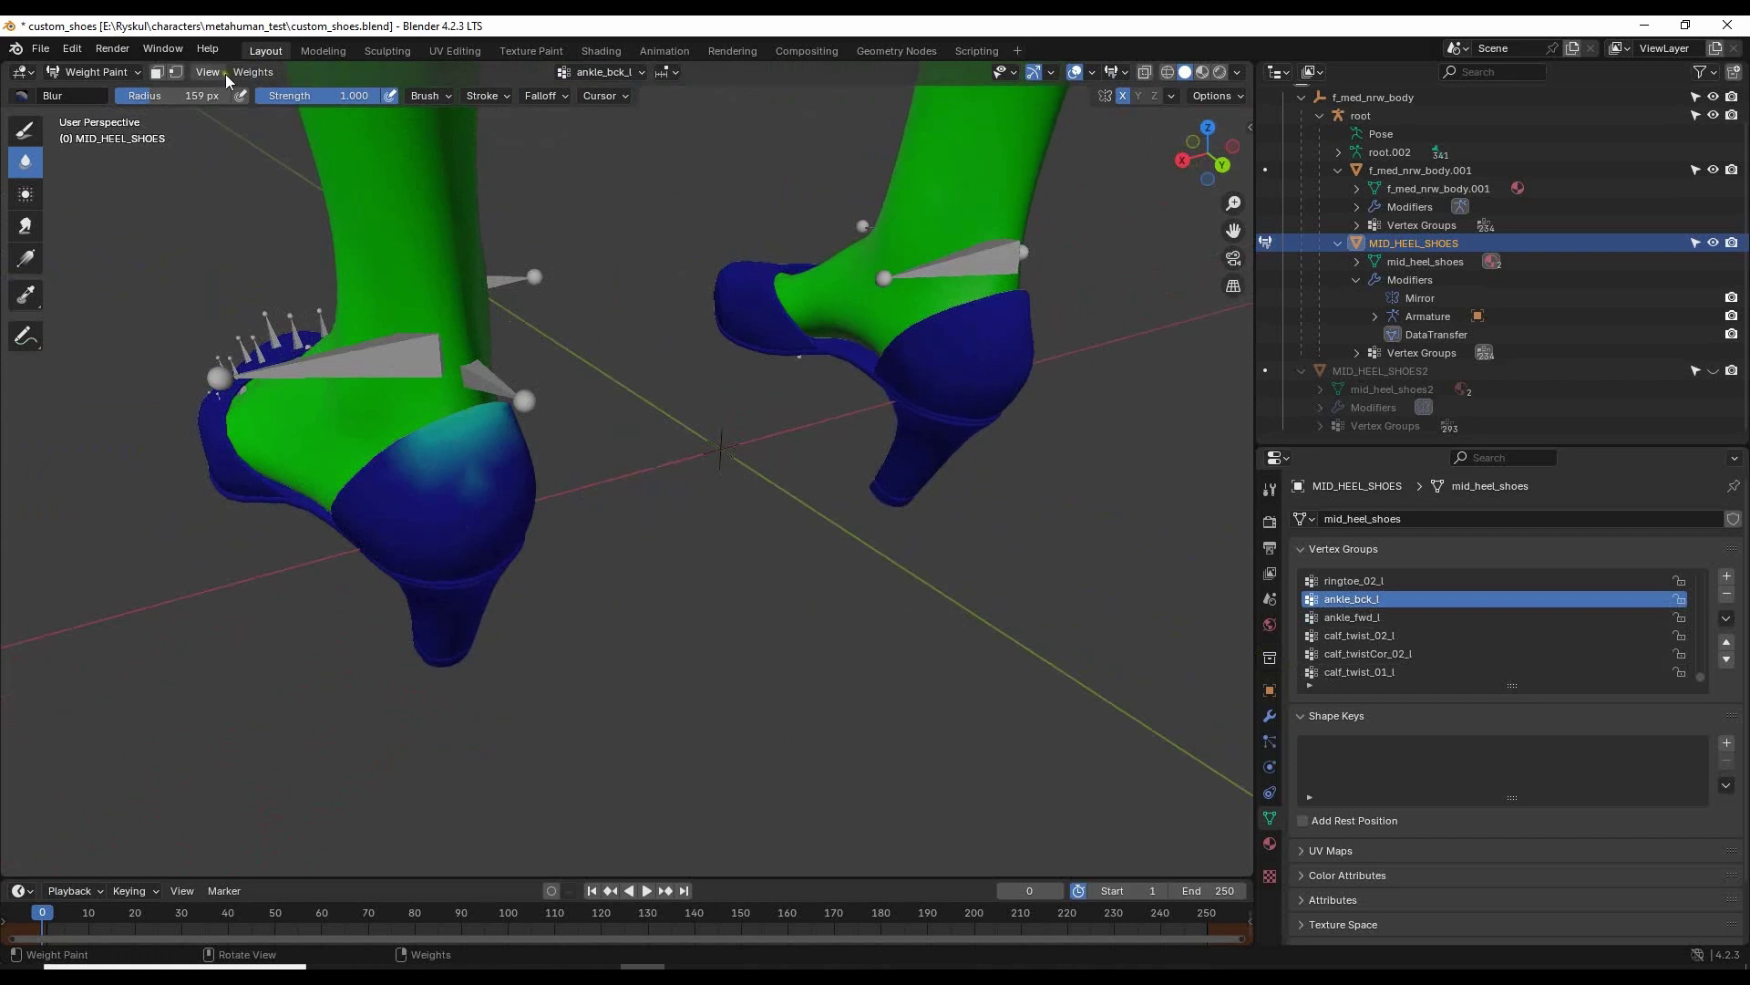
pyautogui.click(253, 72)
pyautogui.click(293, 276)
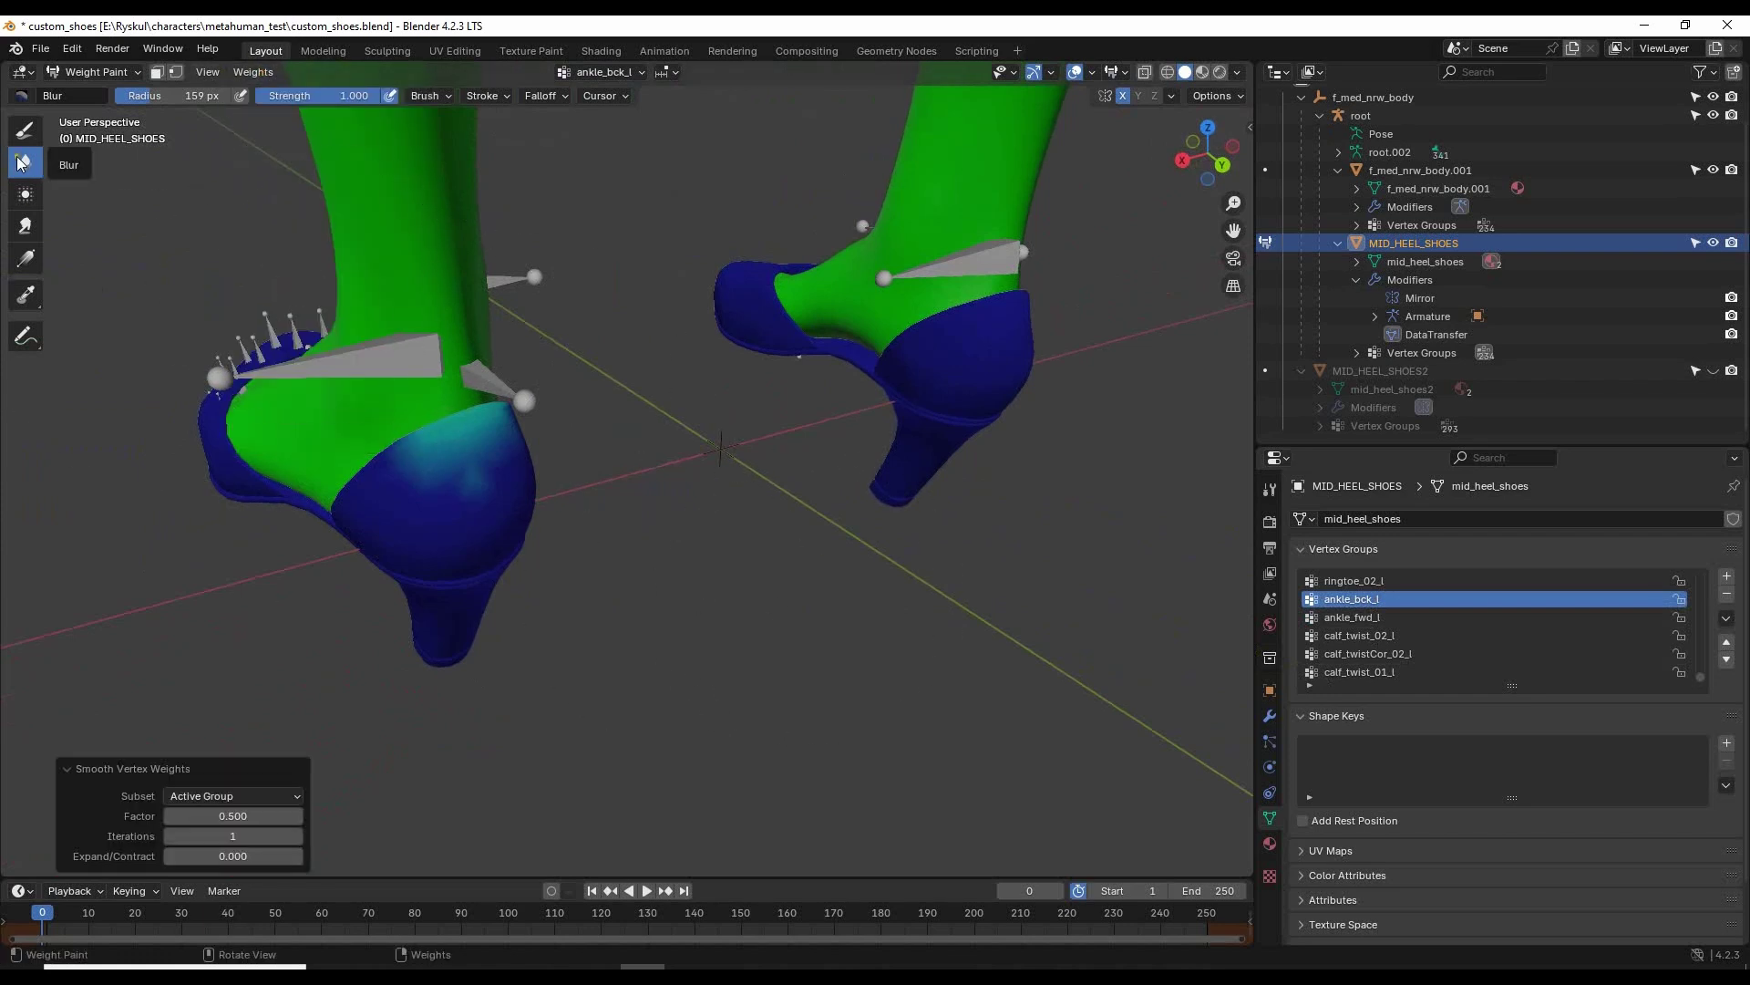
pyautogui.moveTo(464, 547); pyautogui.dragTo(494, 452)
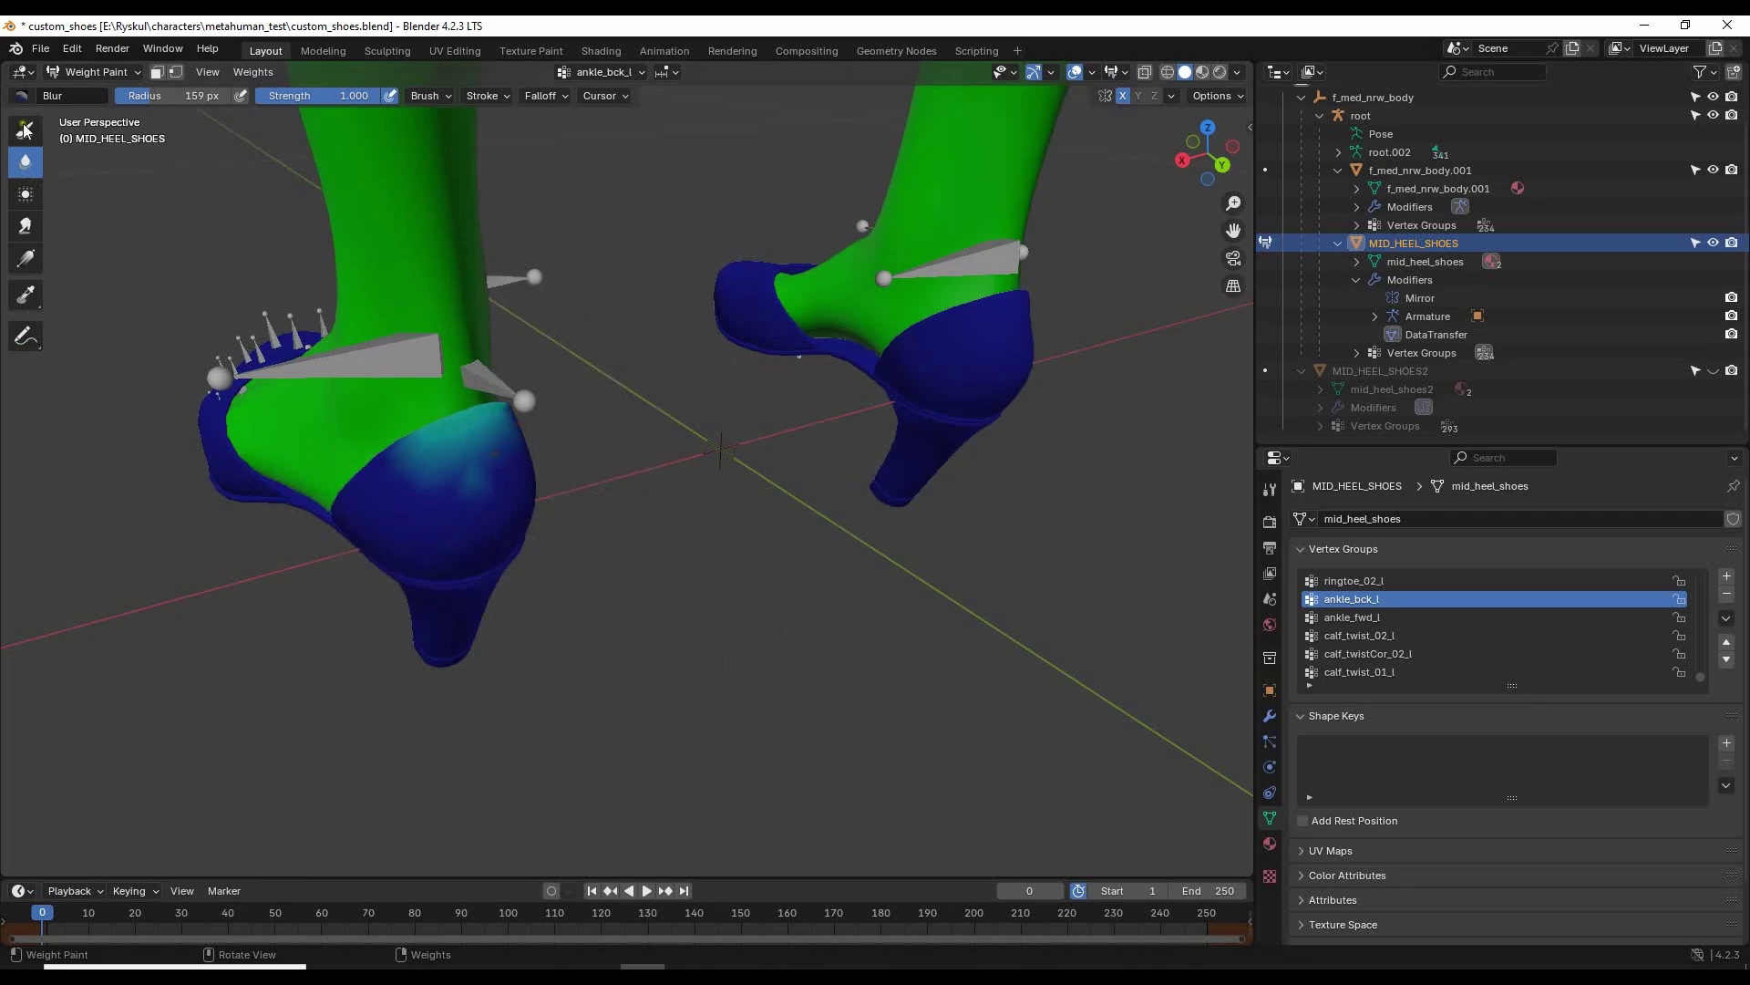
# Check the ankle_bck_l weights from the side and back, and apply another Smooth pass at factor 0.500.
pyautogui.moveTo(665, 570); pyautogui.dragTo(820, 437, button='middle')
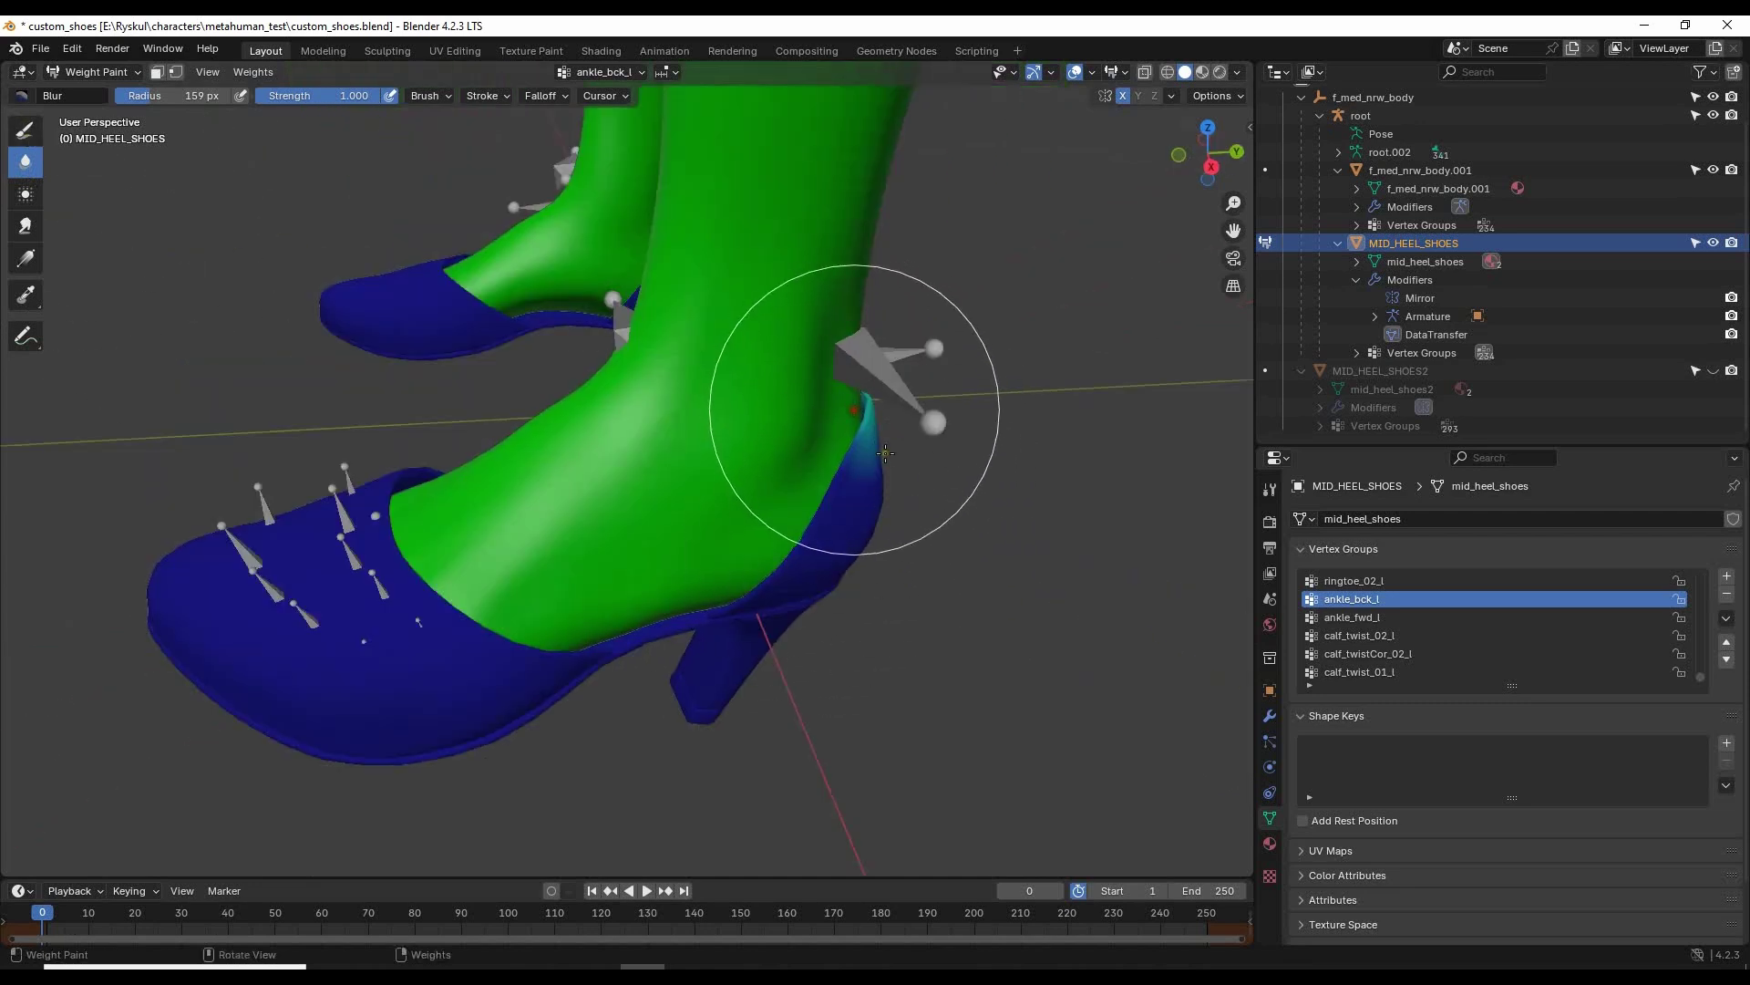
pyautogui.moveTo(999, 512); pyautogui.dragTo(1127, 553, button='middle')
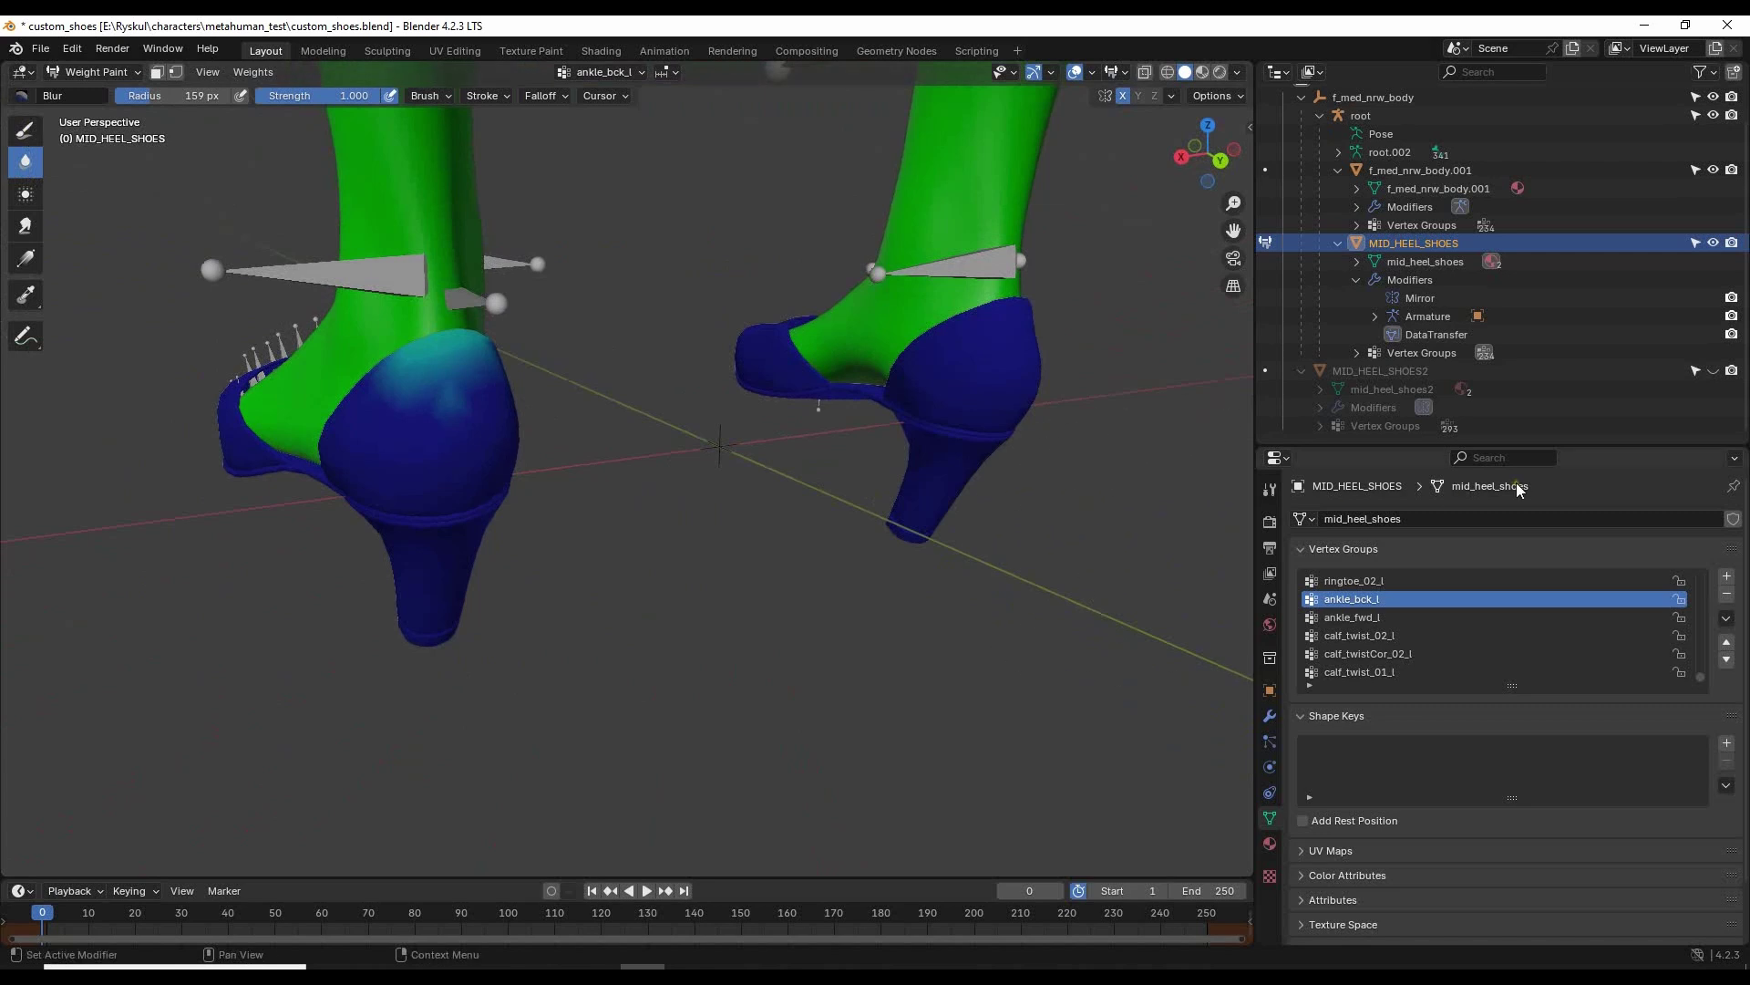
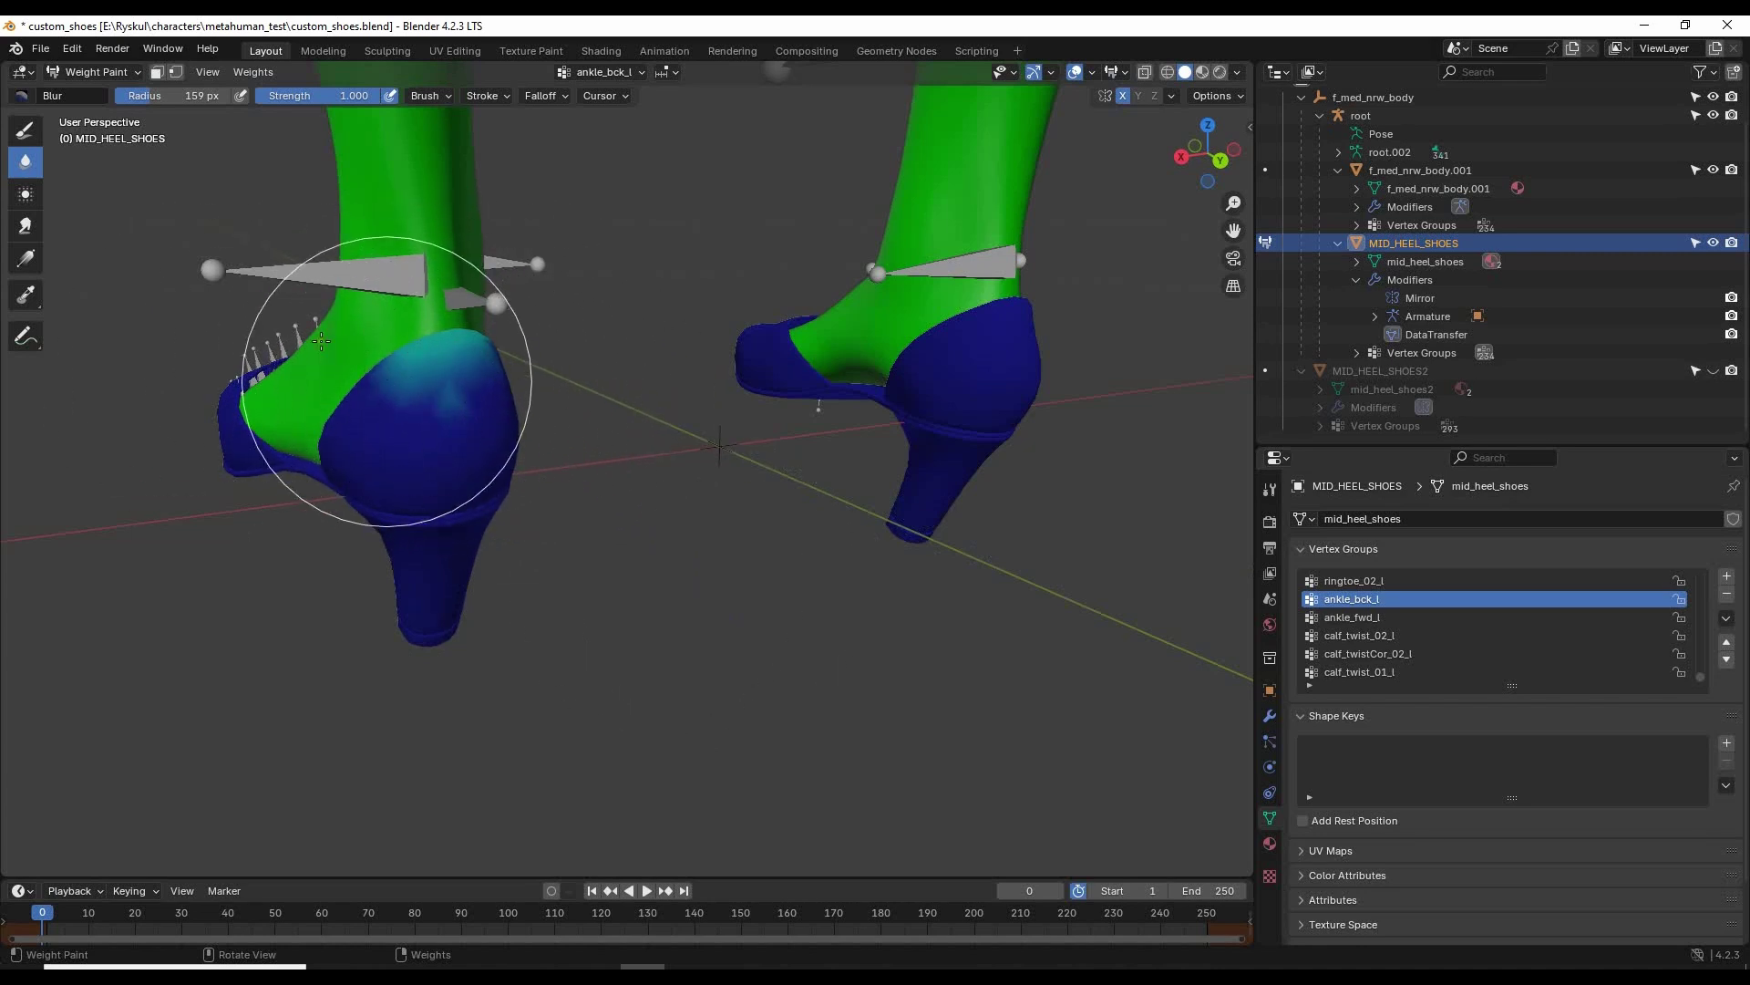
pyautogui.click(251, 71)
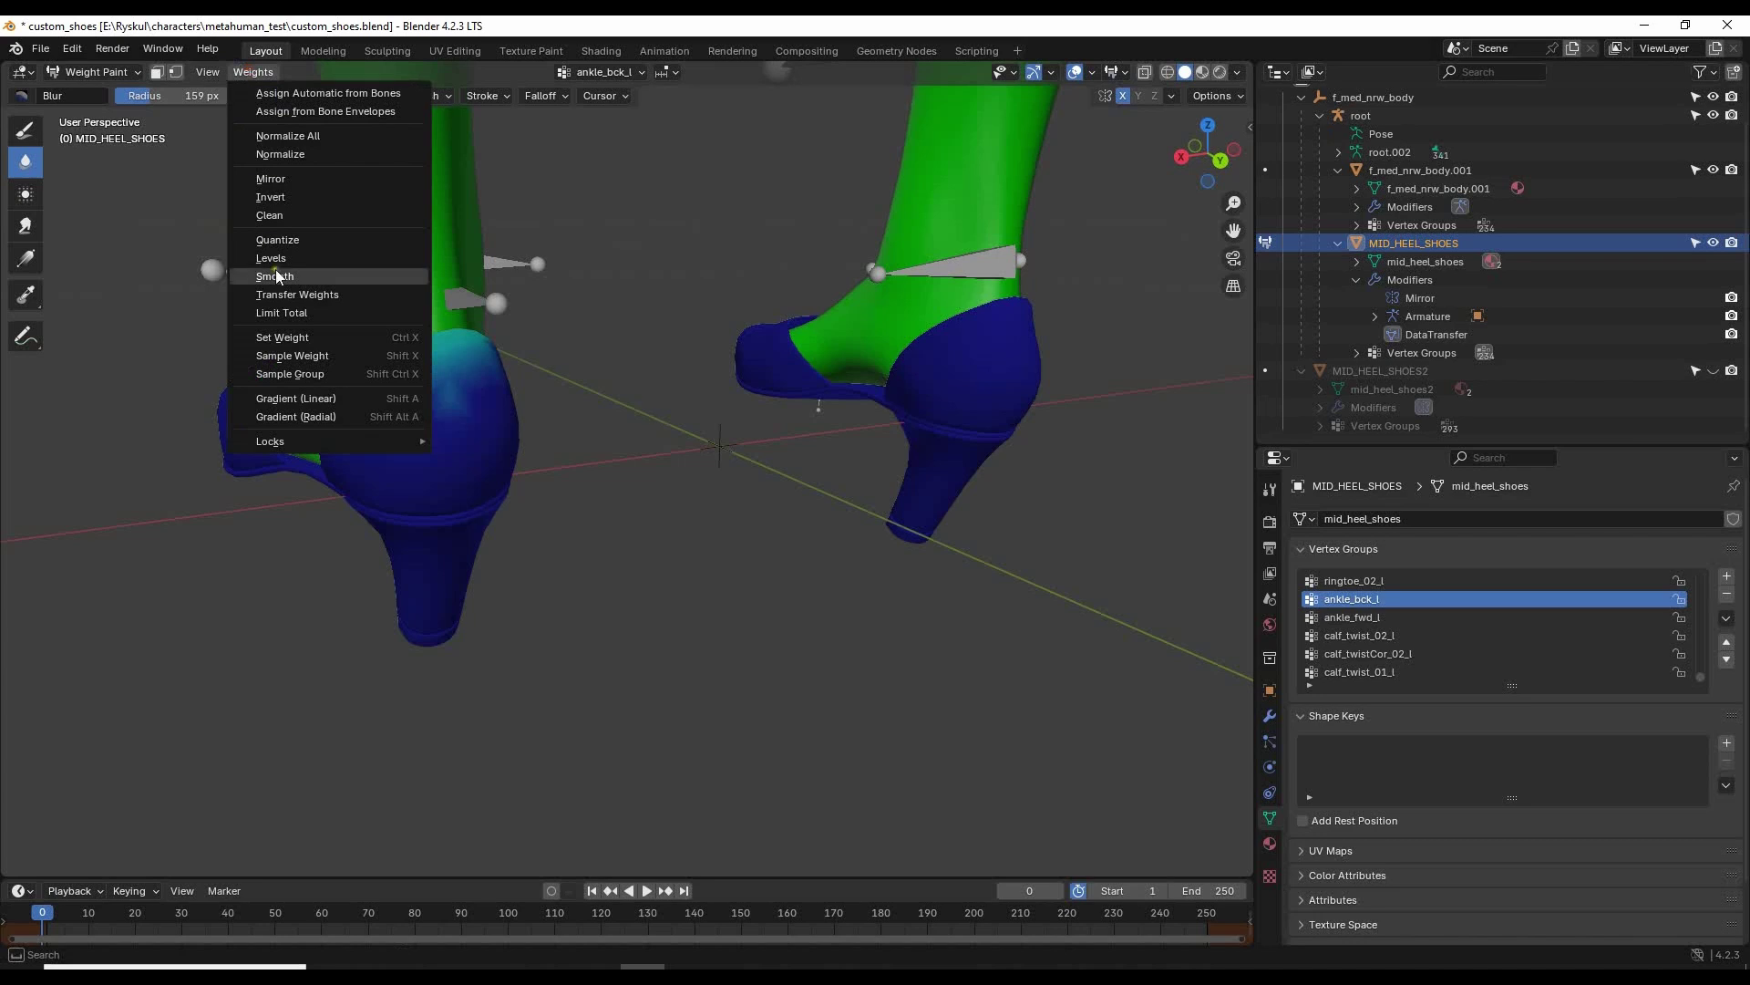
pyautogui.click(305, 274)
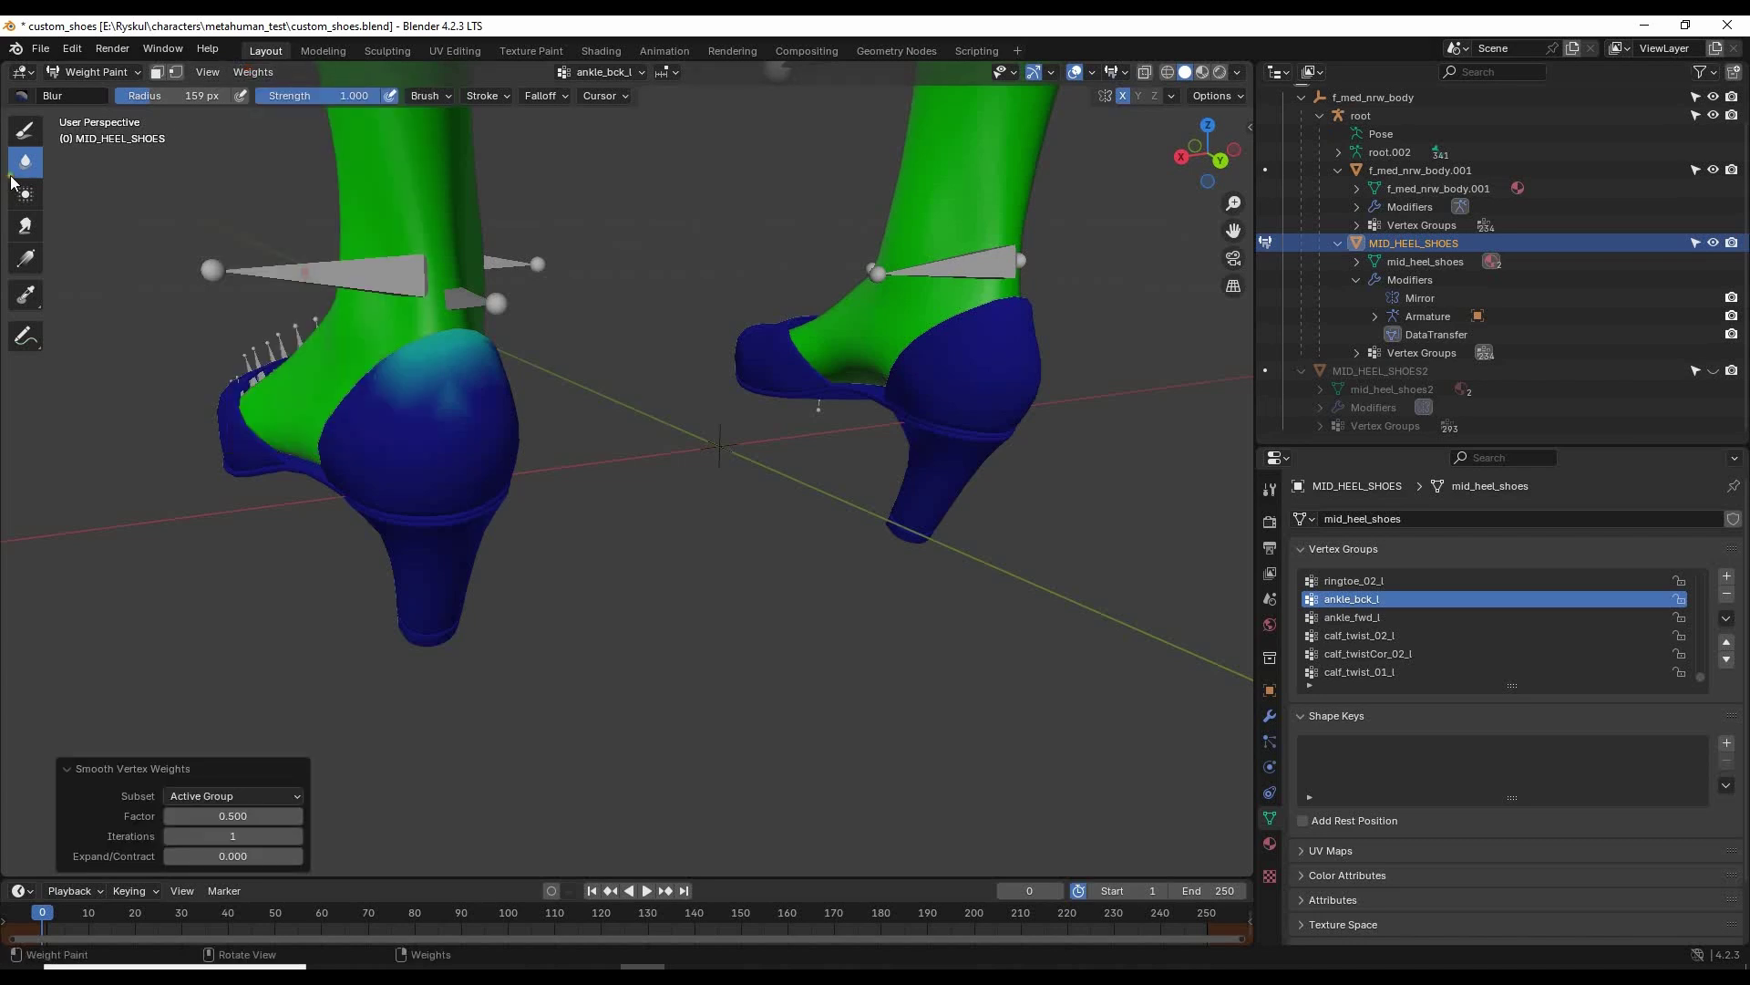
# Return the shoes to Object Mode and apply the DataTransfer modifier of MID_HEEL_SHOES.
pyautogui.click(28, 132)
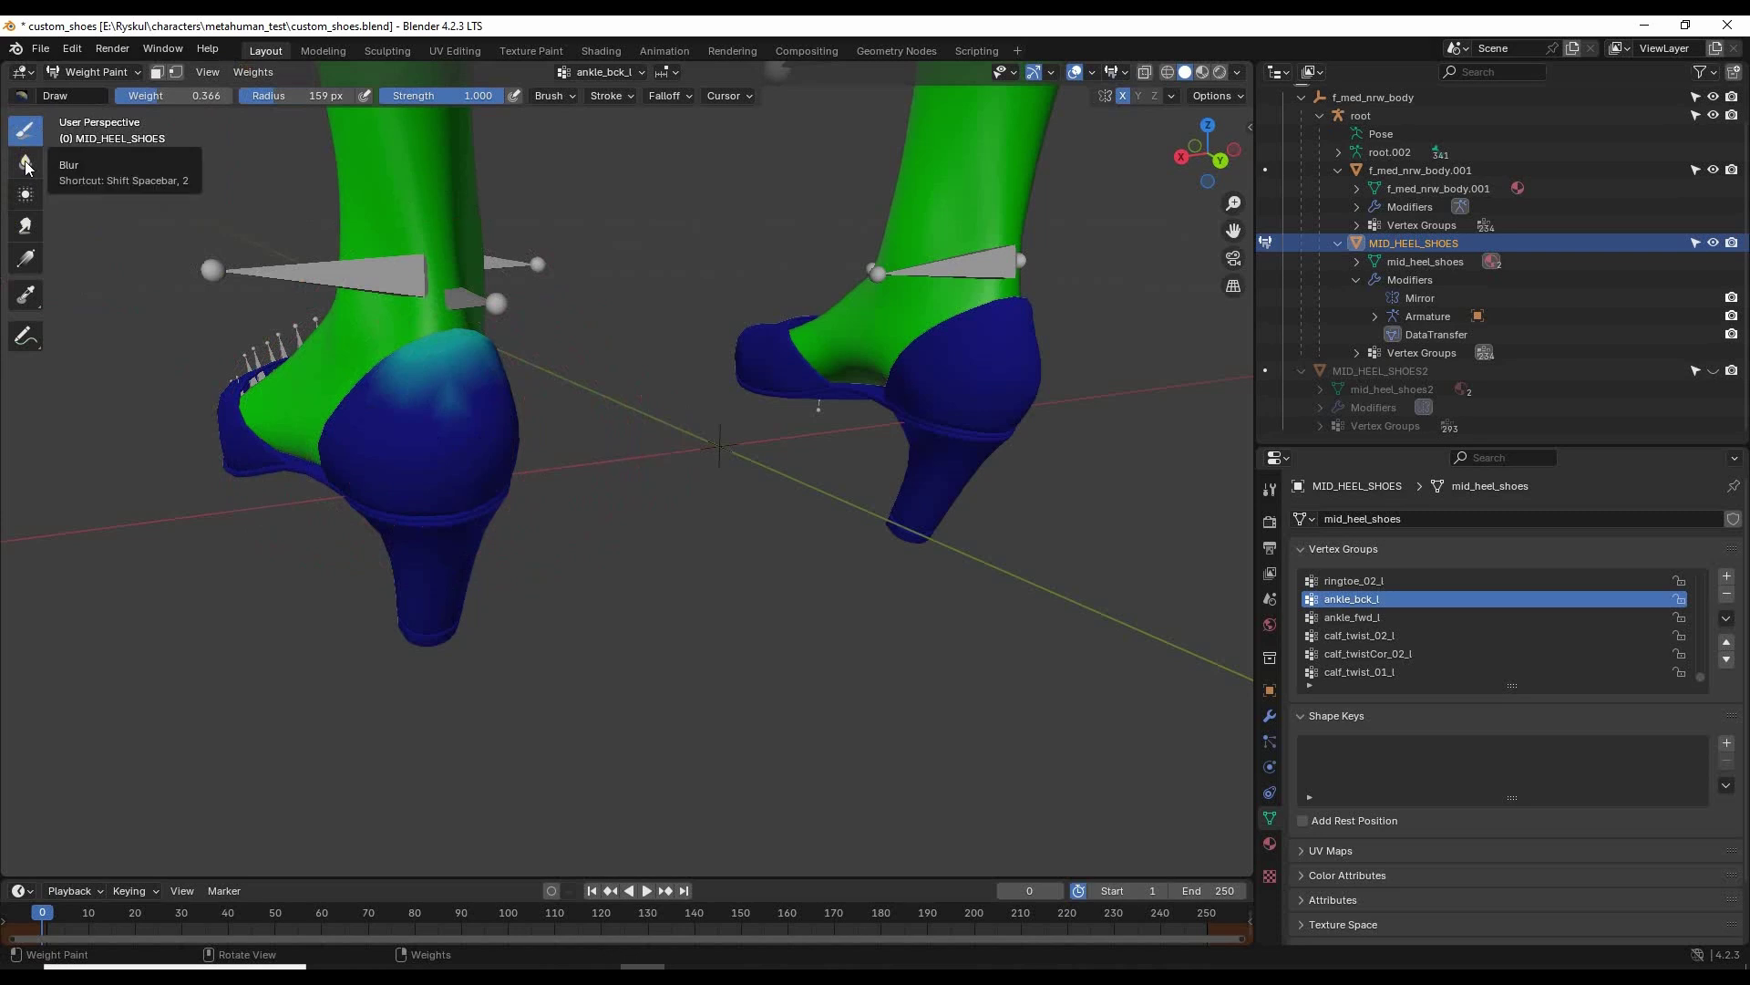
pyautogui.click(97, 72)
pyautogui.click(91, 94)
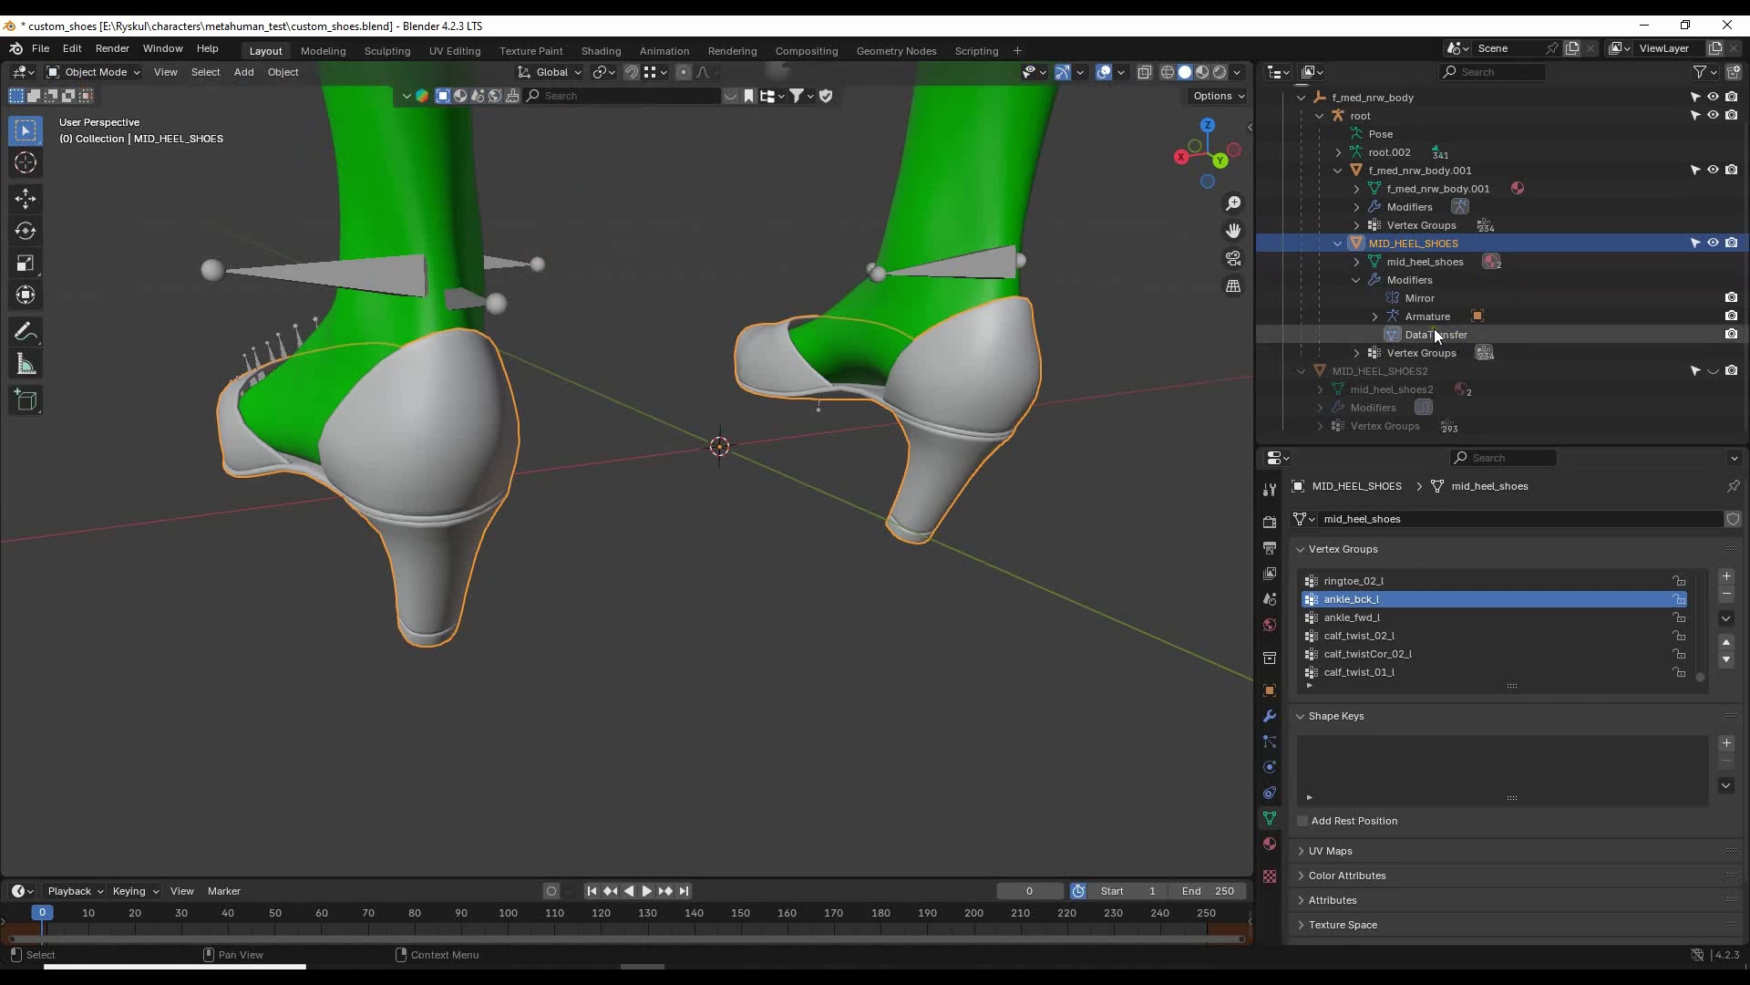
pyautogui.click(1269, 716)
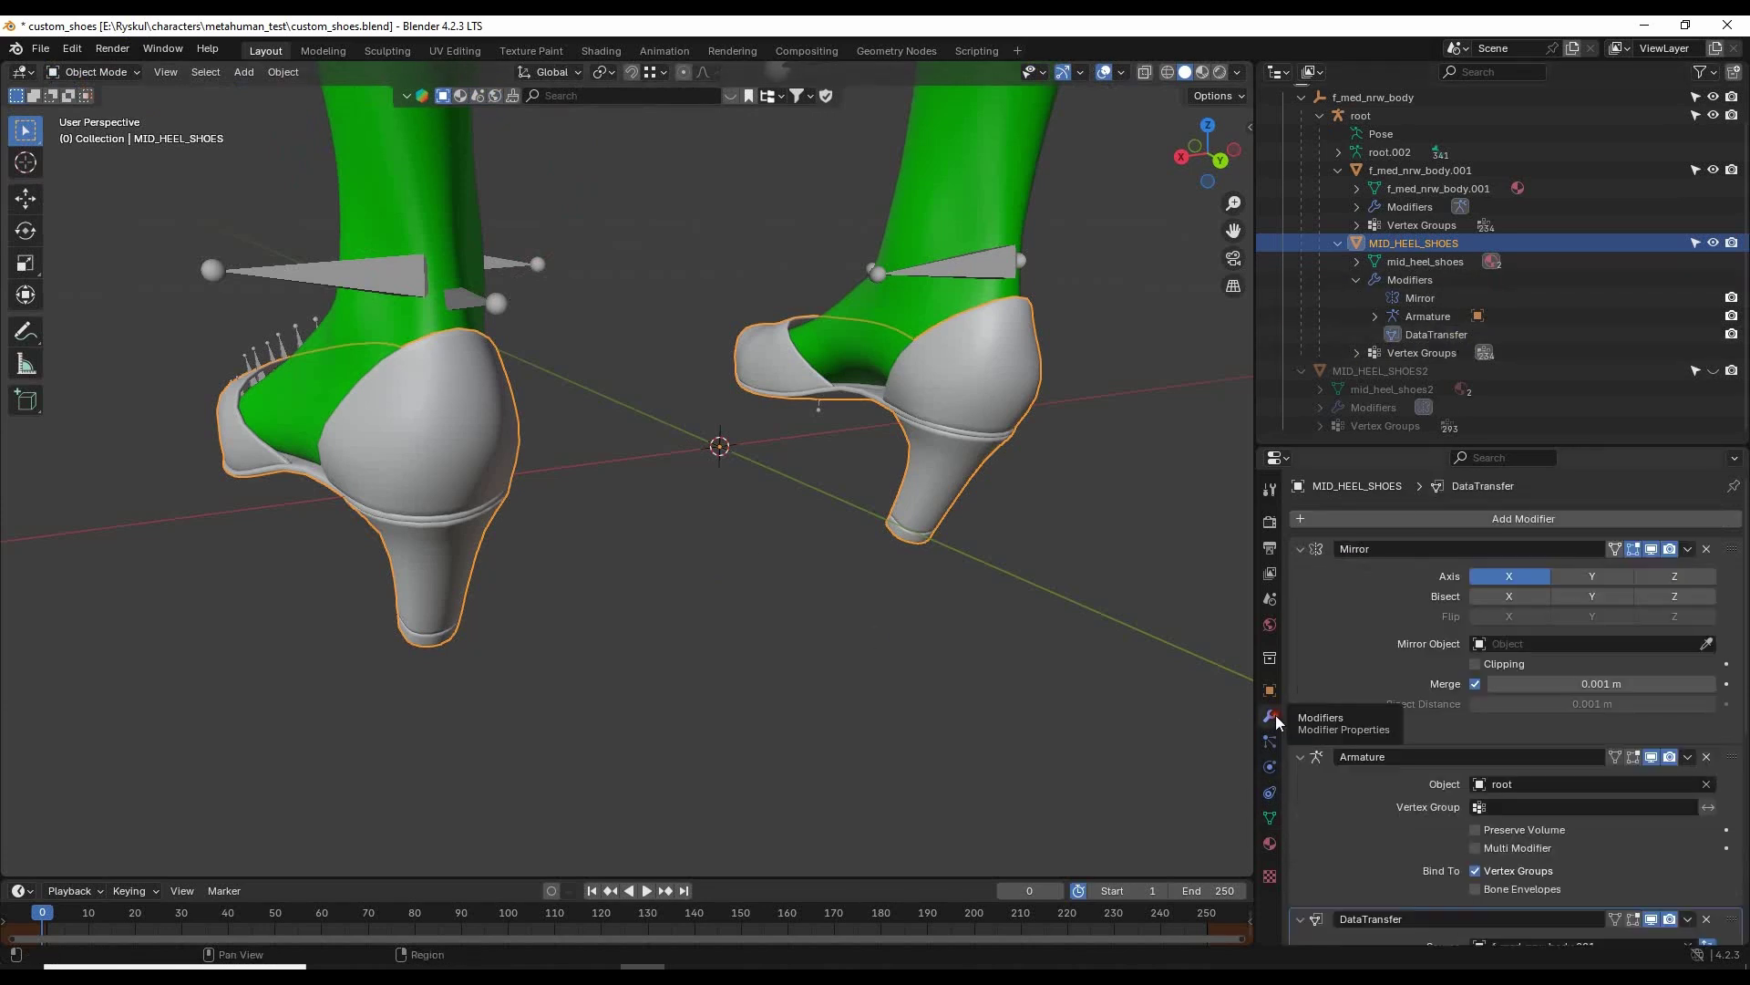
pyautogui.scroll(-6, 1683, 618)
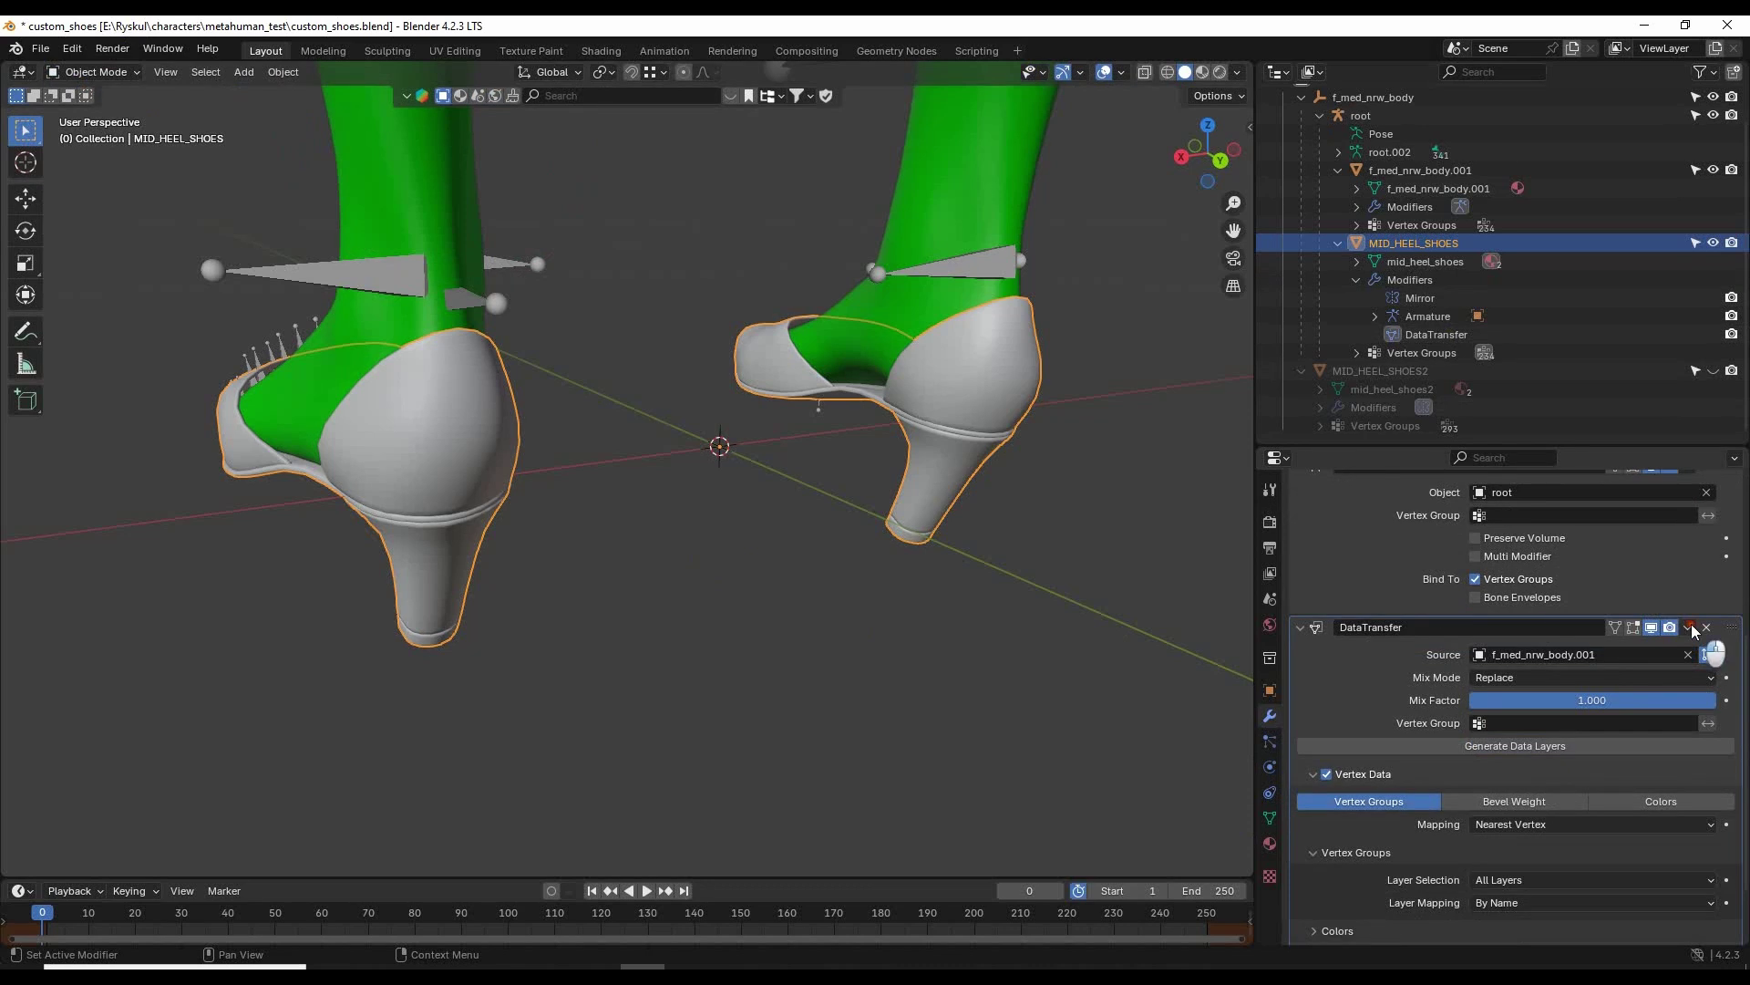
pyautogui.click(1692, 629)
pyautogui.click(1632, 649)
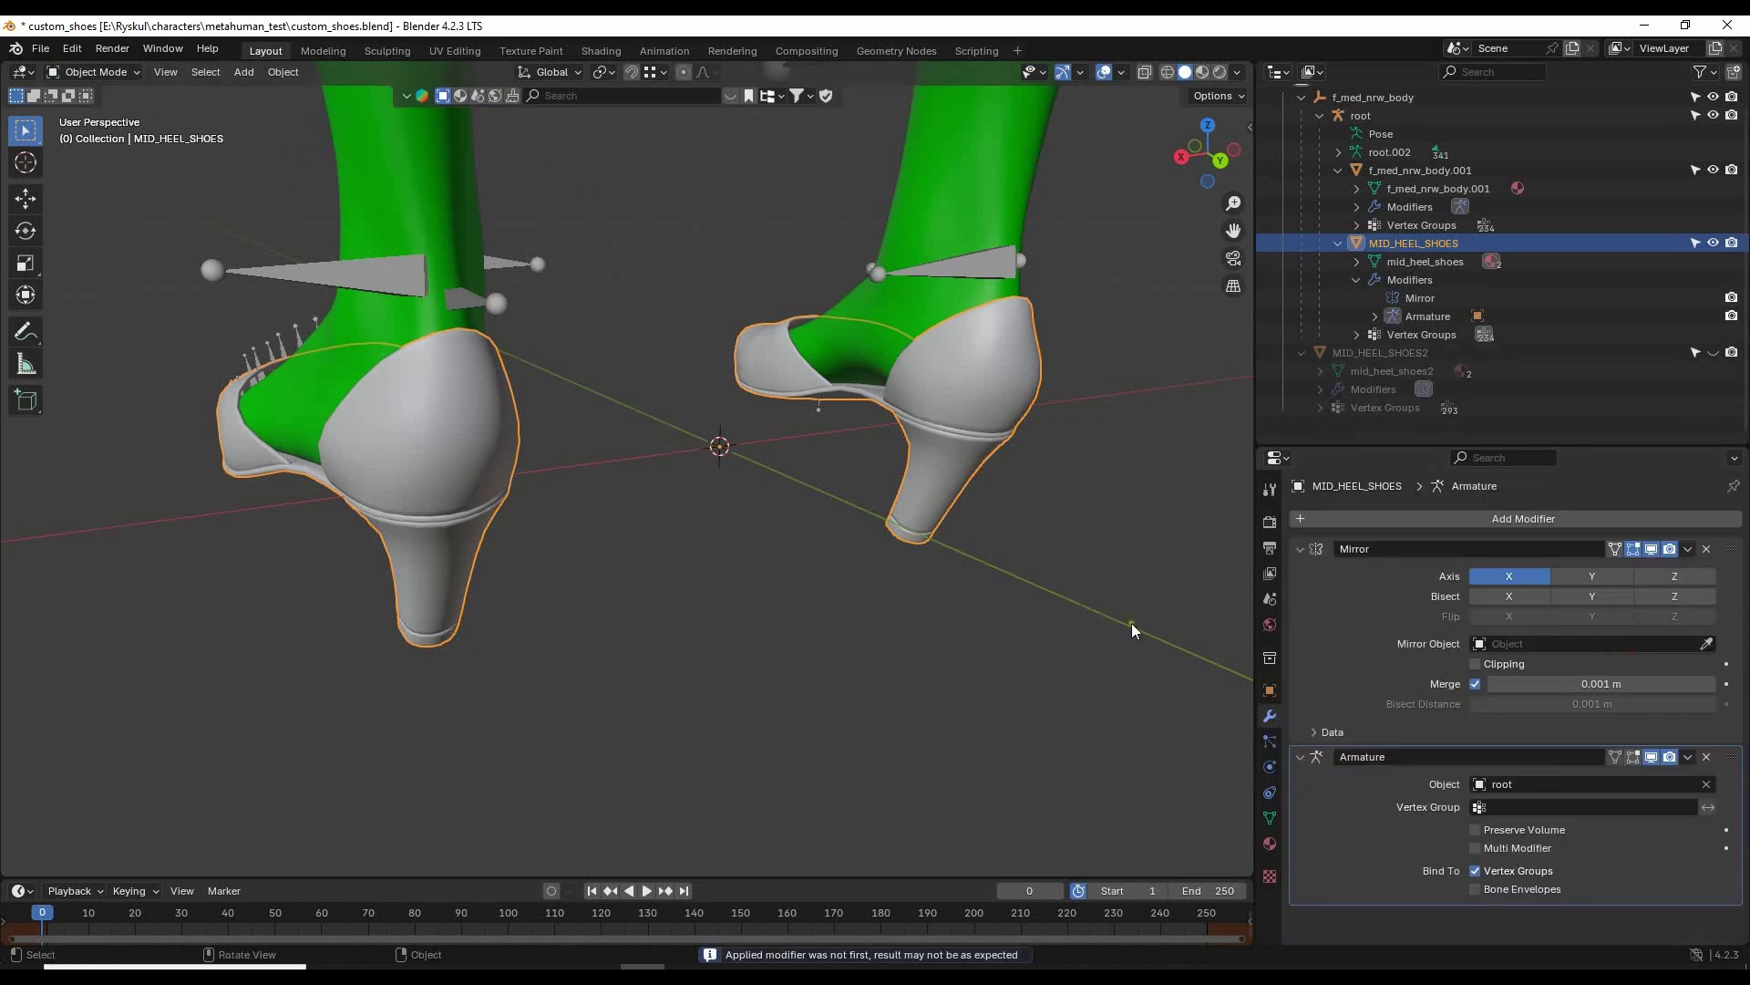
# Switch the shoes back to Weight Paint mode and smooth the ankle_bck_l vertex group with three Smooth passes at factor 0.500.
pyautogui.click(96, 73)
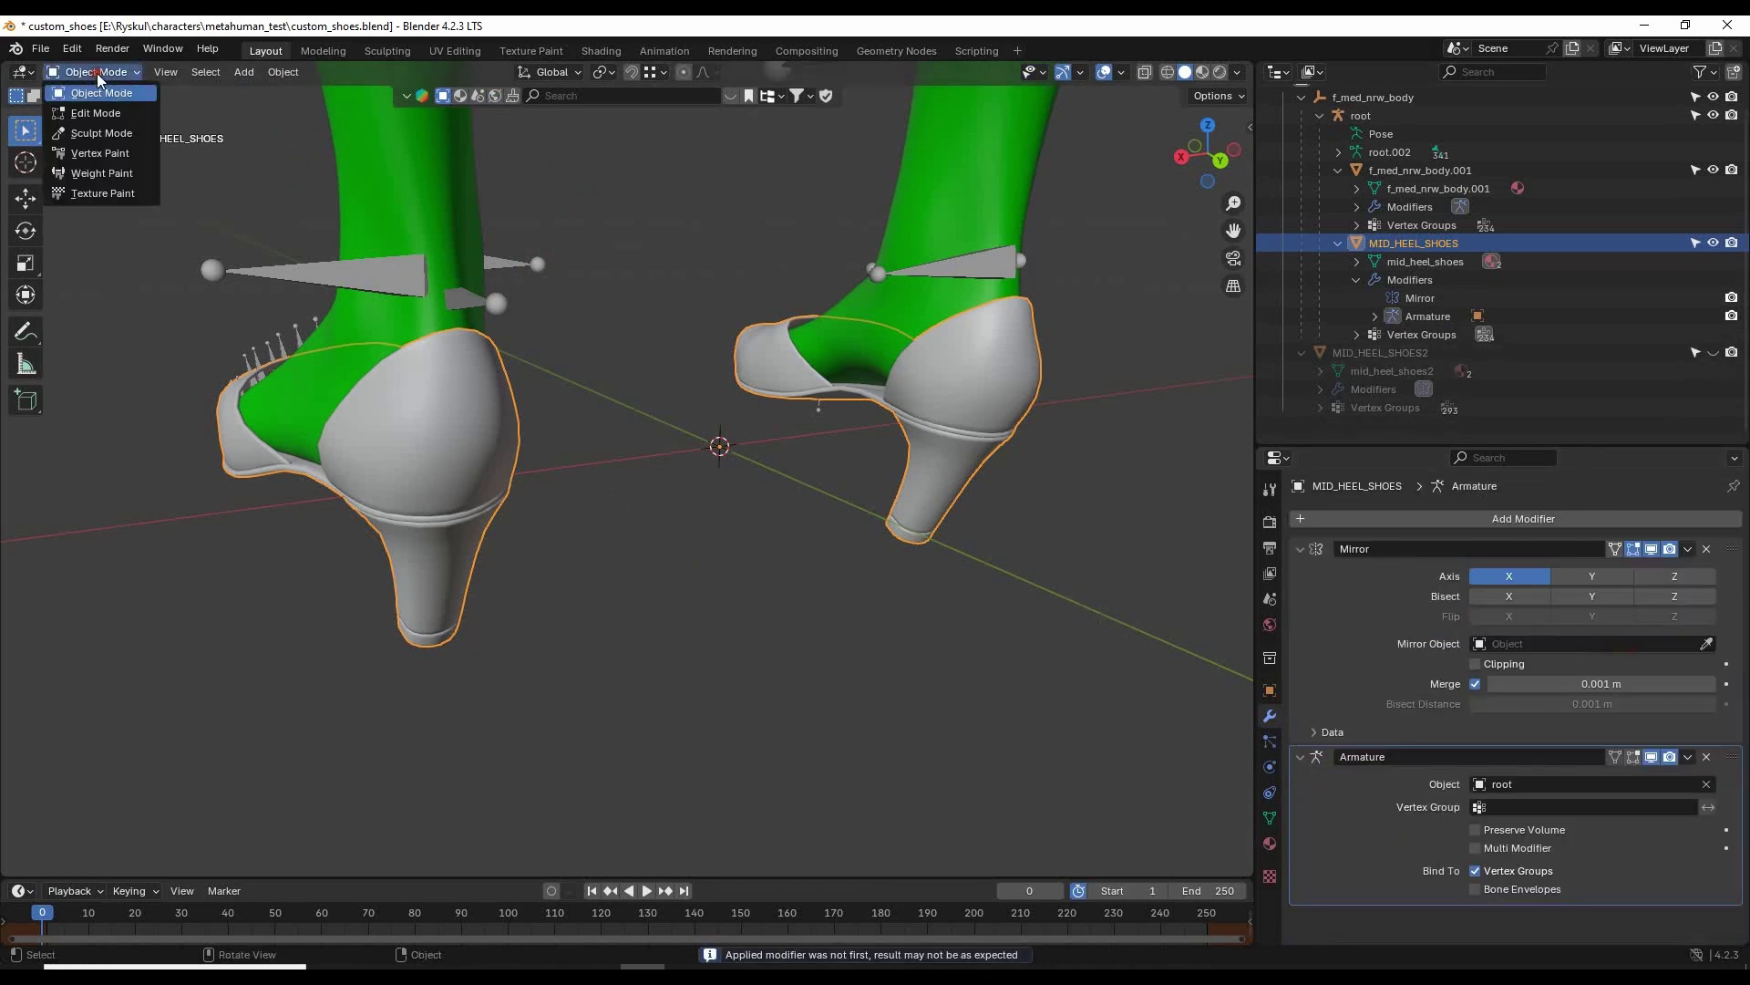
pyautogui.click(99, 173)
pyautogui.moveTo(657, 595); pyautogui.dragTo(717, 599, button='middle')
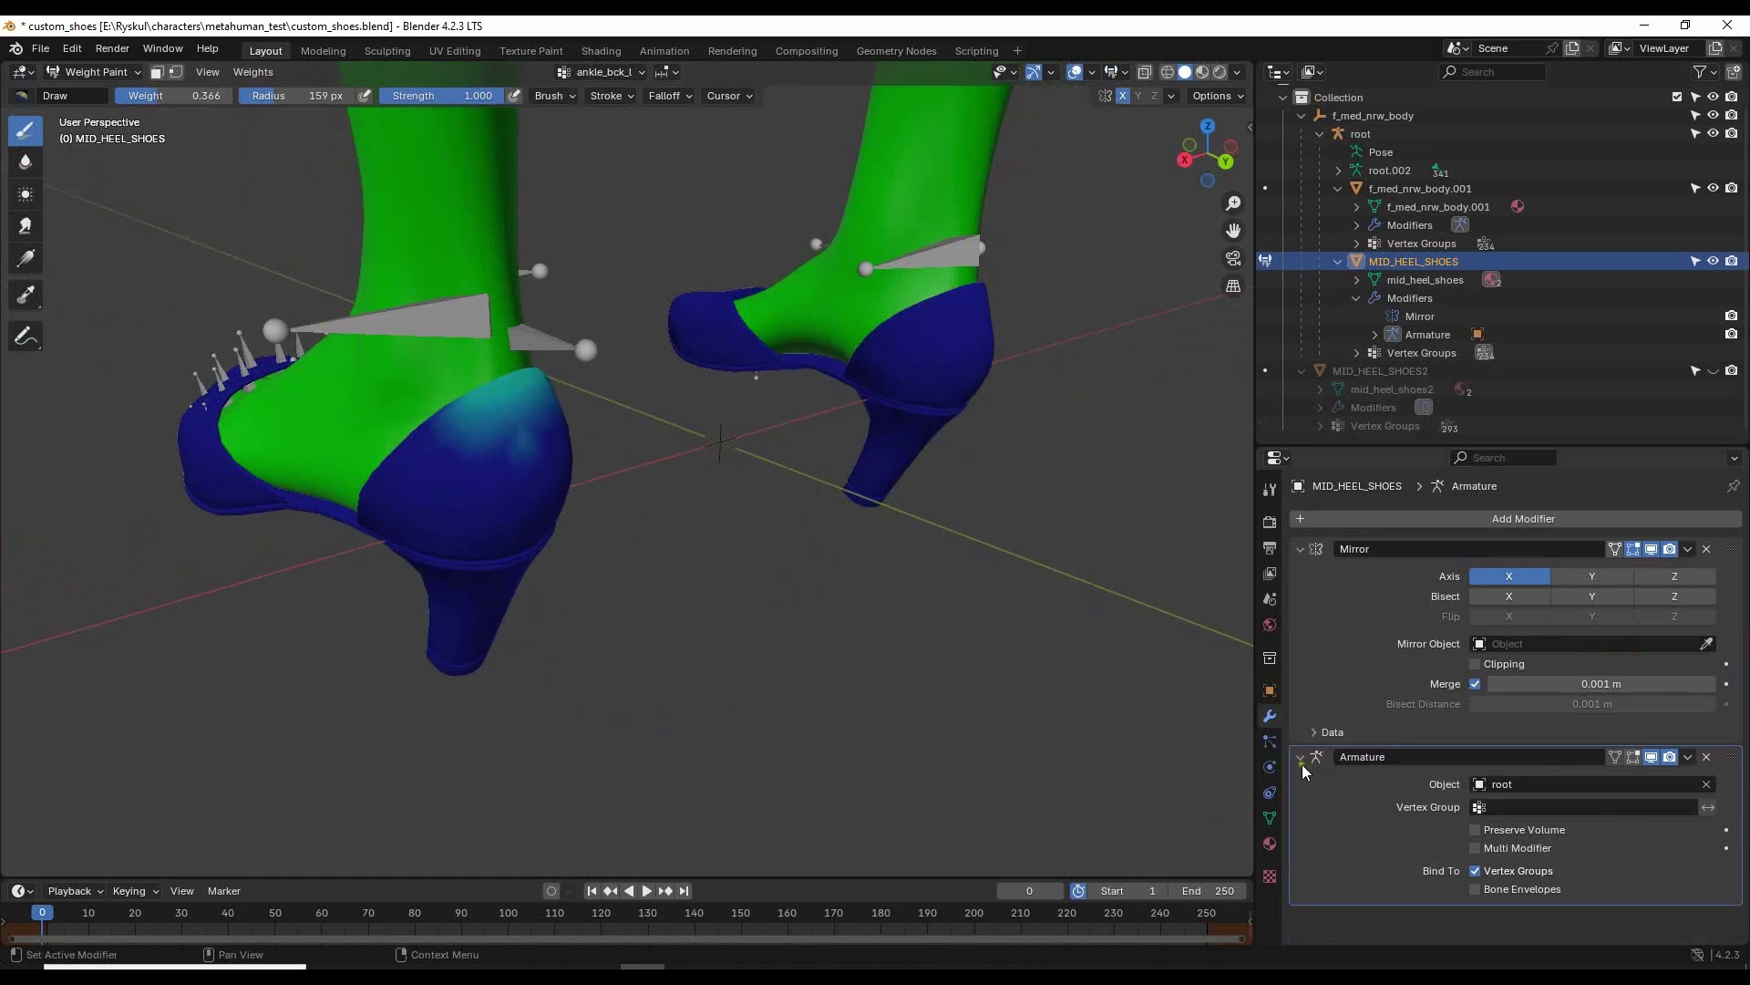
pyautogui.click(1269, 817)
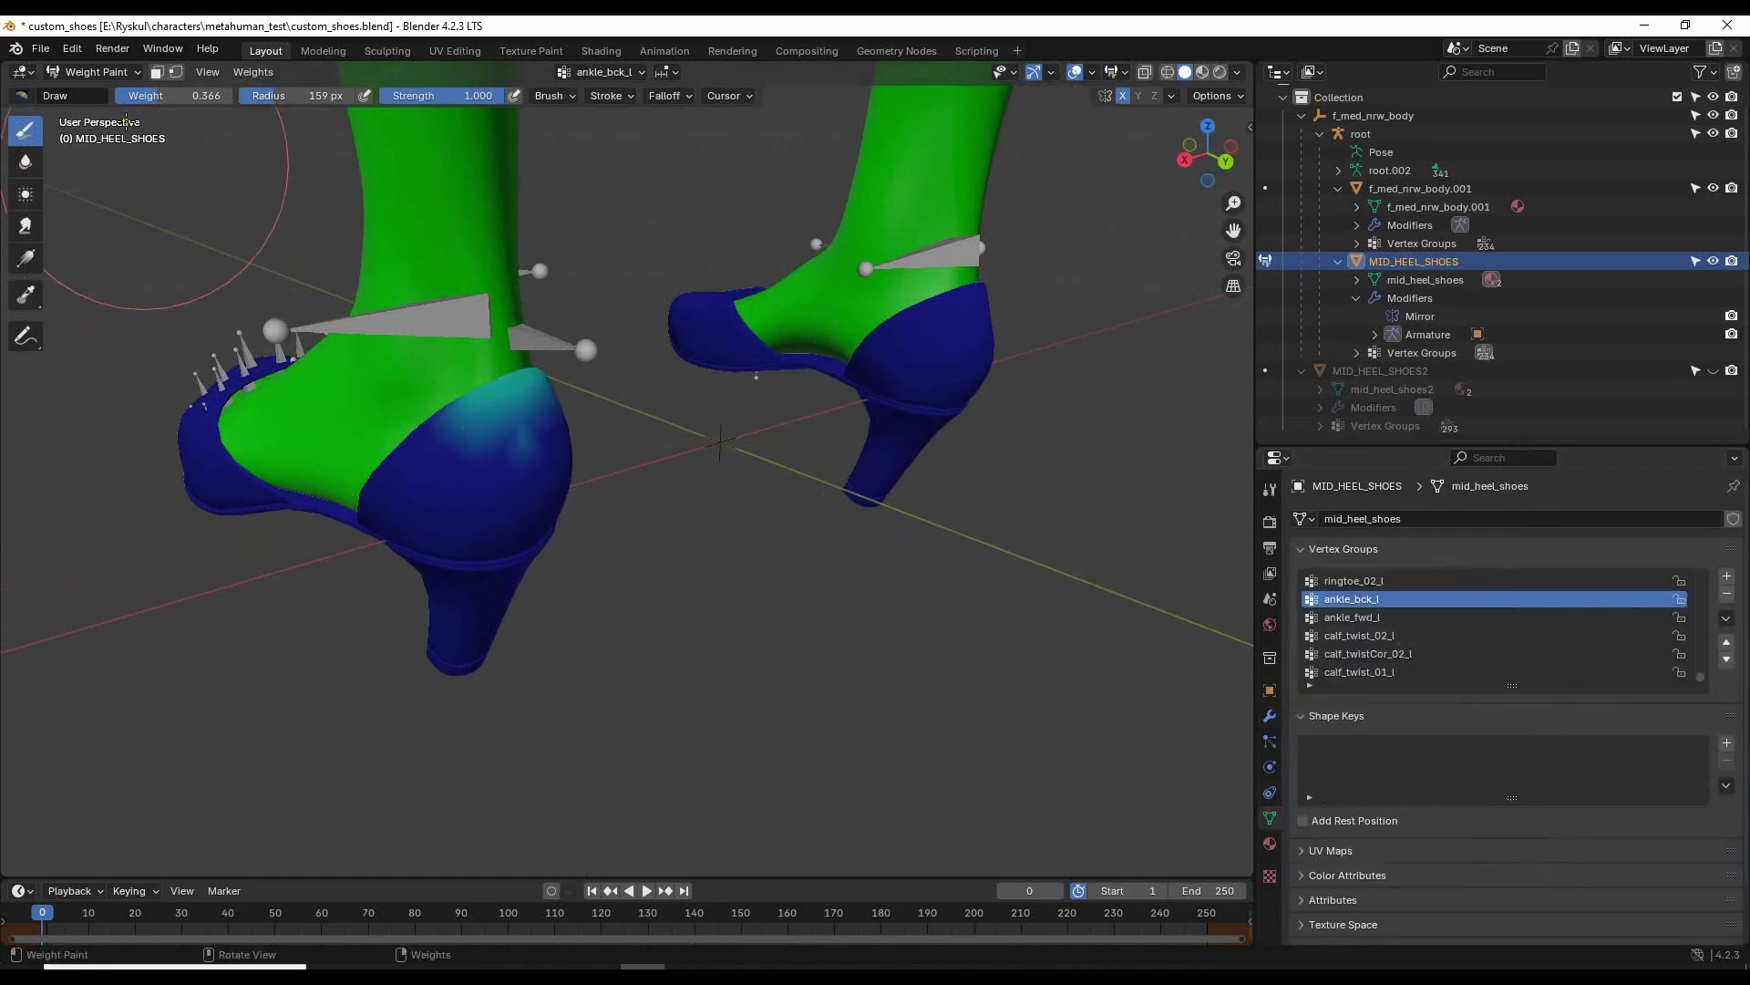
pyautogui.click(236, 73)
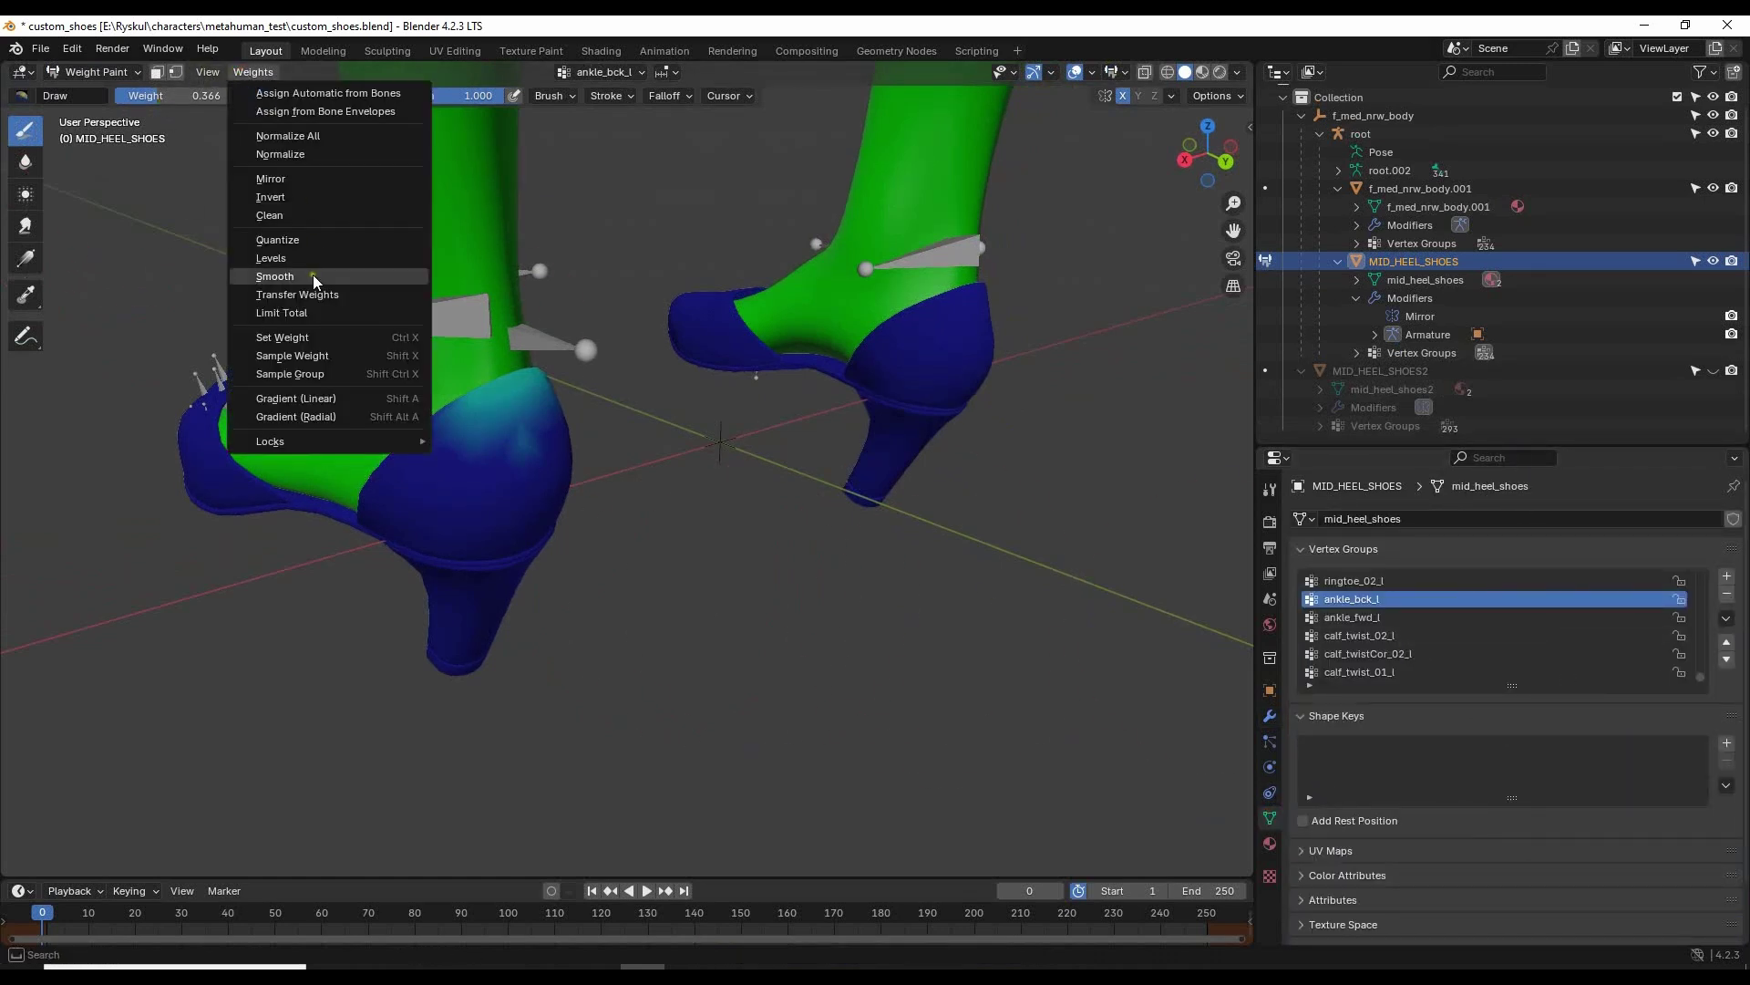
pyautogui.click(313, 276)
pyautogui.click(253, 72)
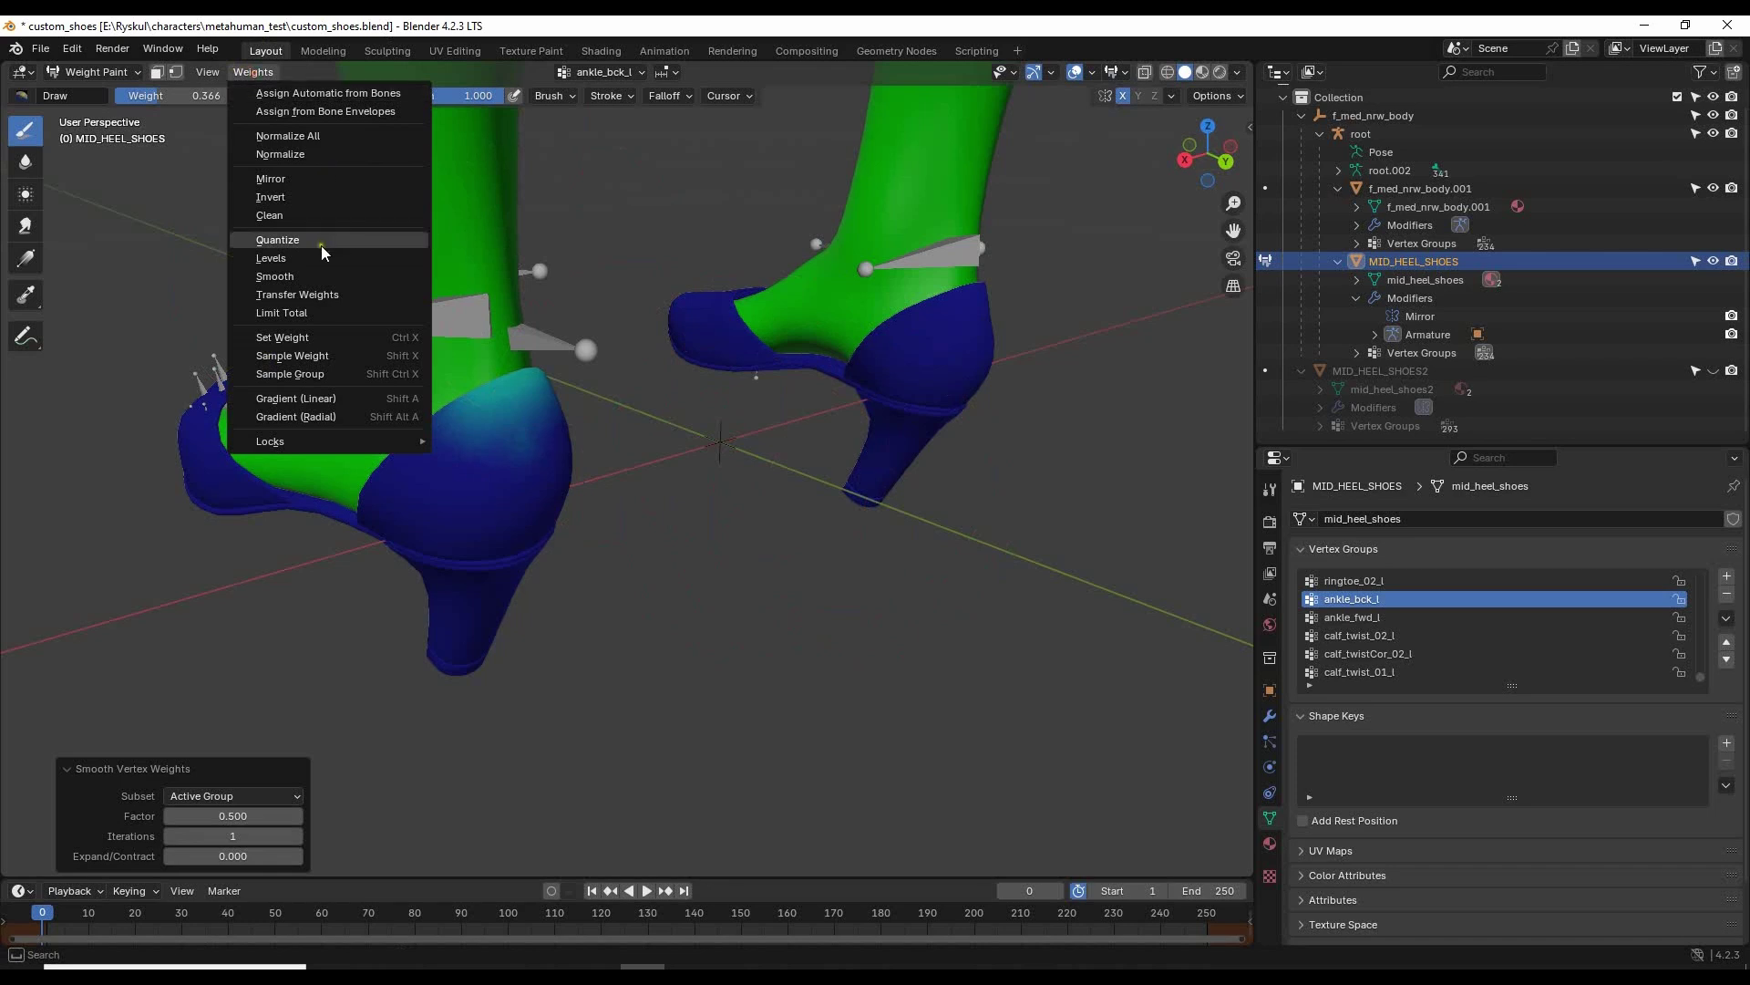
pyautogui.click(293, 276)
pyautogui.moveTo(794, 592)
pyautogui.mouseDown(button='middle')
pyautogui.moveTo(575, 570)
pyautogui.moveTo(629, 555)
pyautogui.moveTo(769, 581)
pyautogui.mouseUp(button='middle')
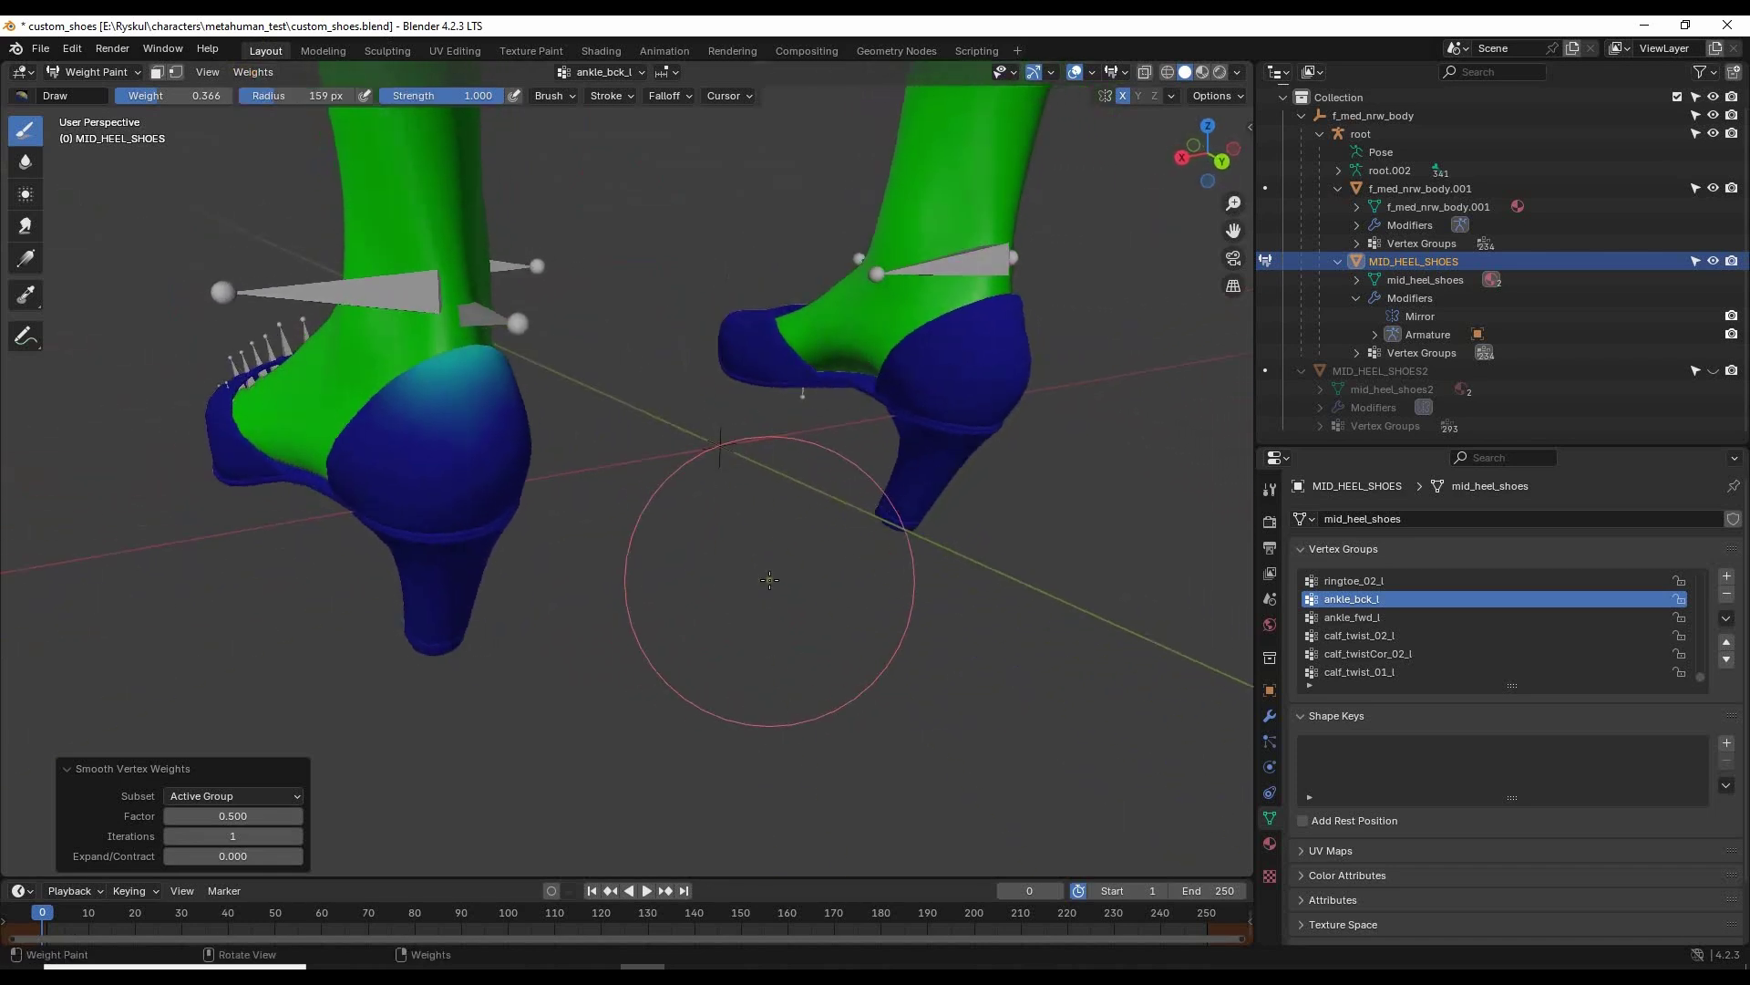
pyautogui.click(246, 73)
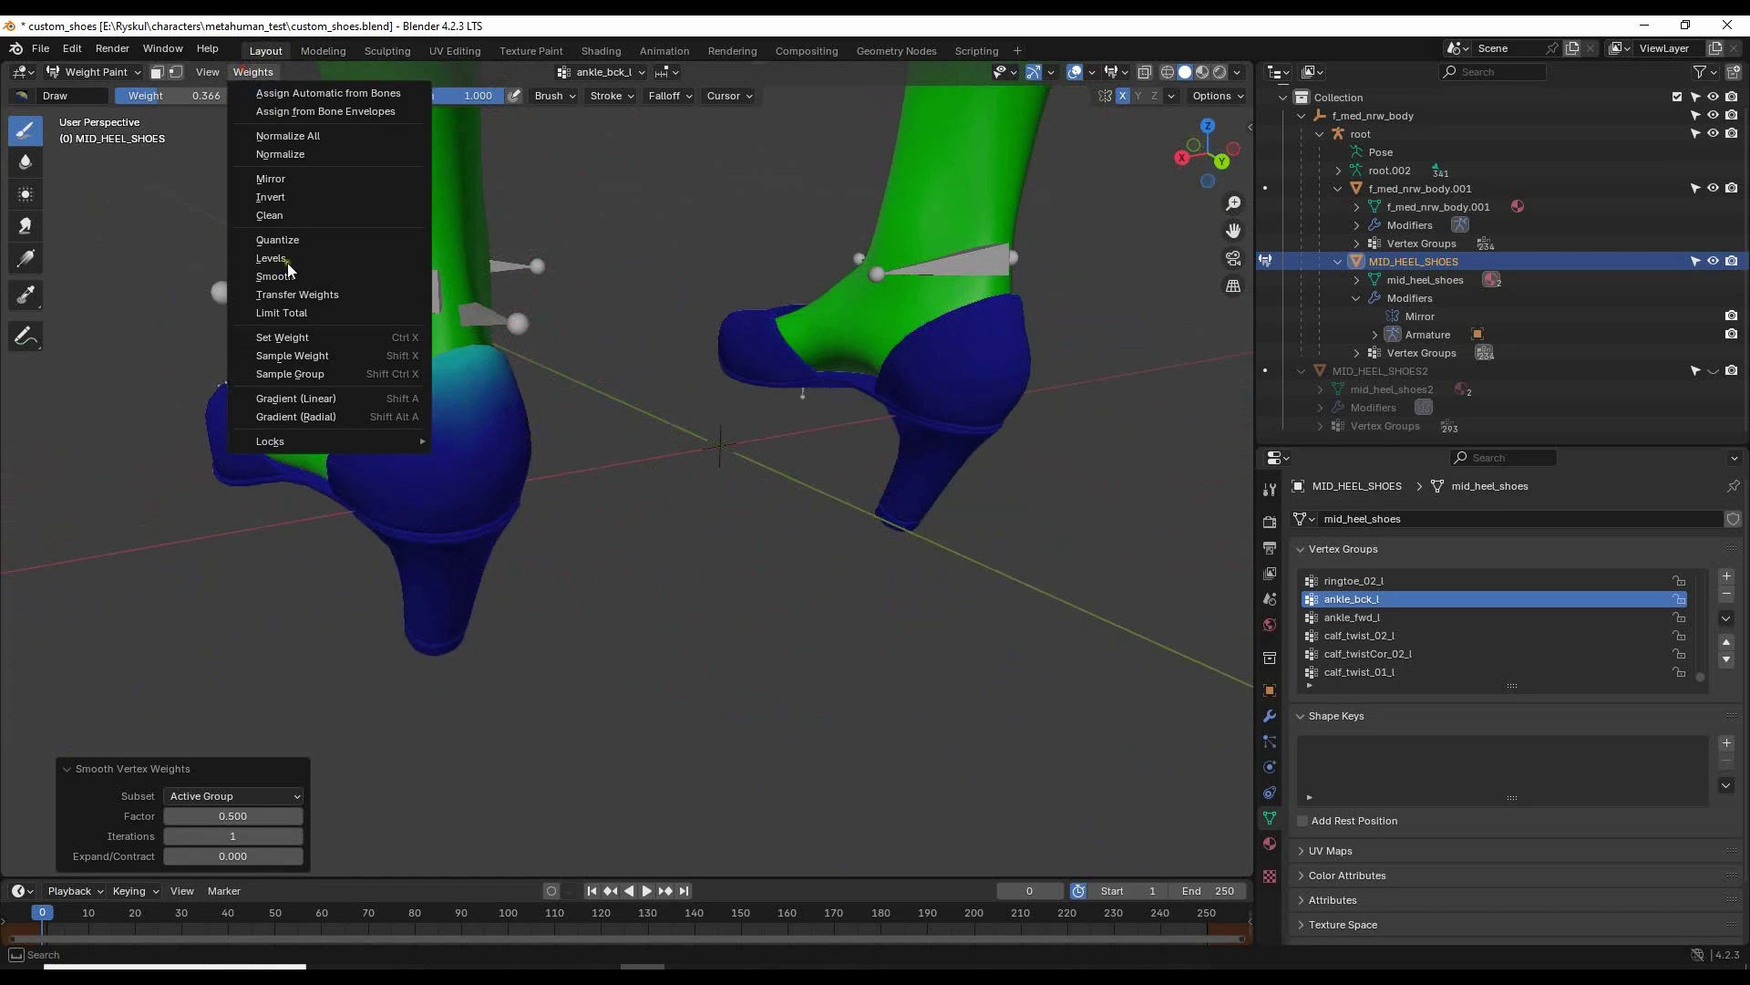
pyautogui.click(293, 276)
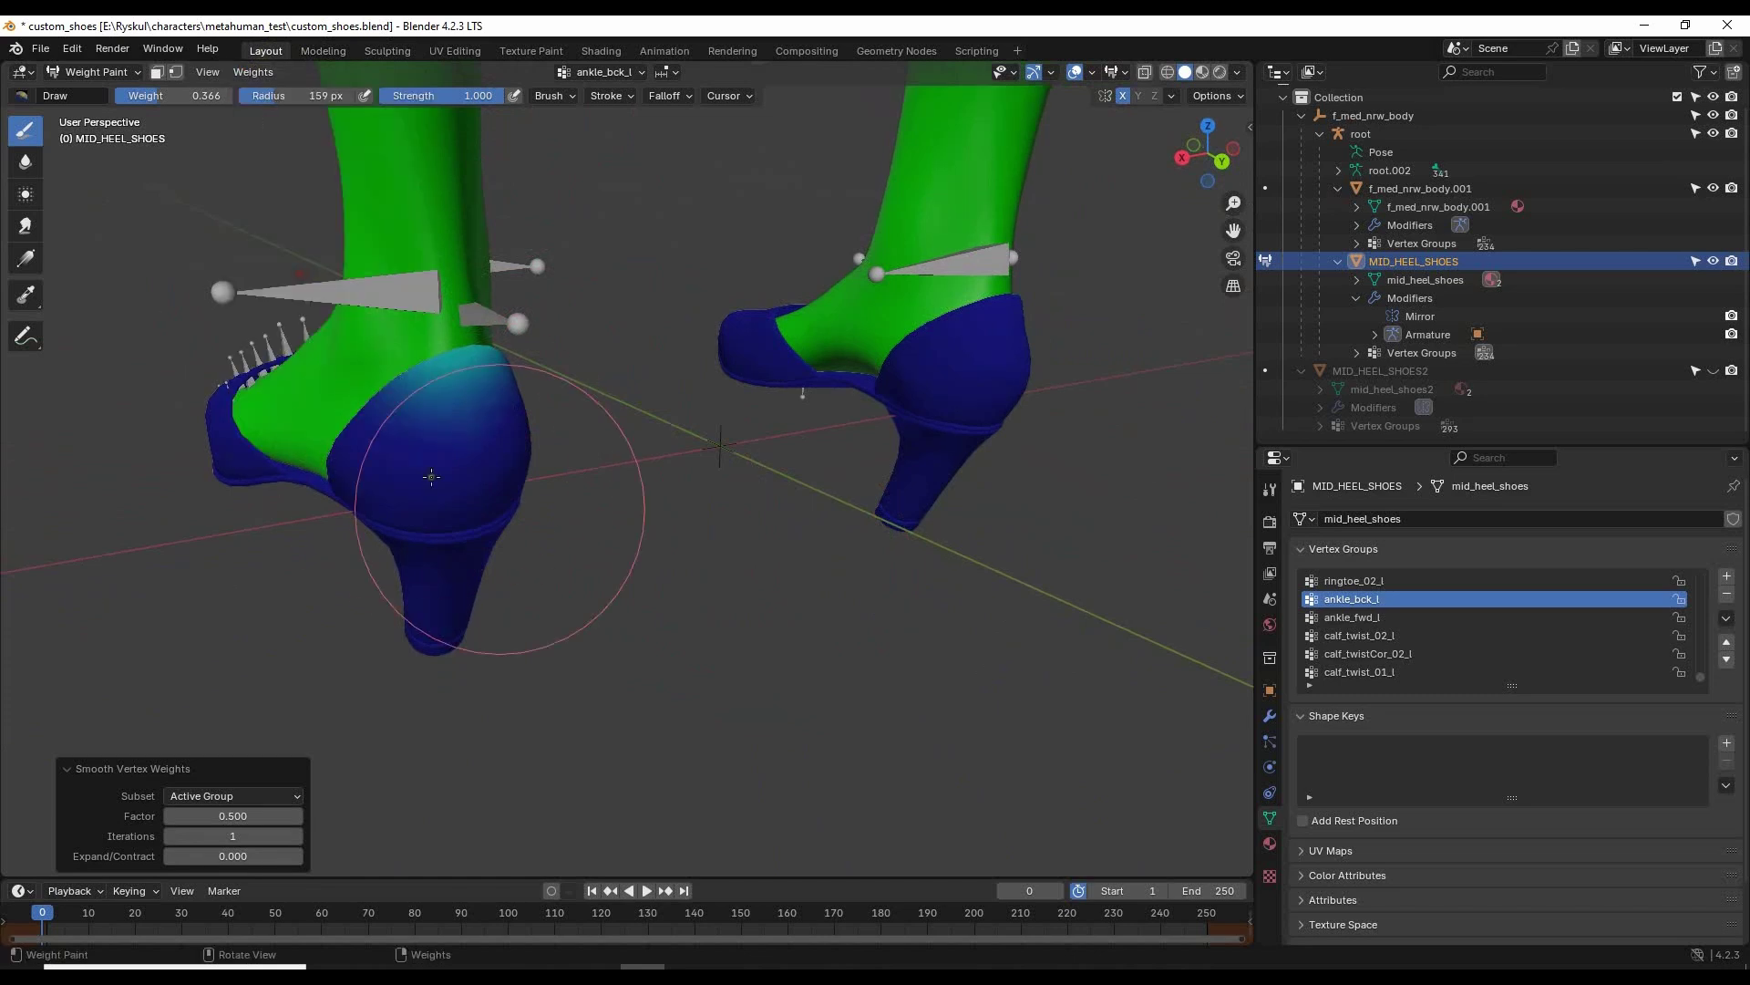
# Check the neighbouring ankle and calf vertex groups, and smooth the calf_twist_01_l weights with two Smooth passes at factor 0.500.
pyautogui.click(1389, 620)
pyautogui.click(1382, 637)
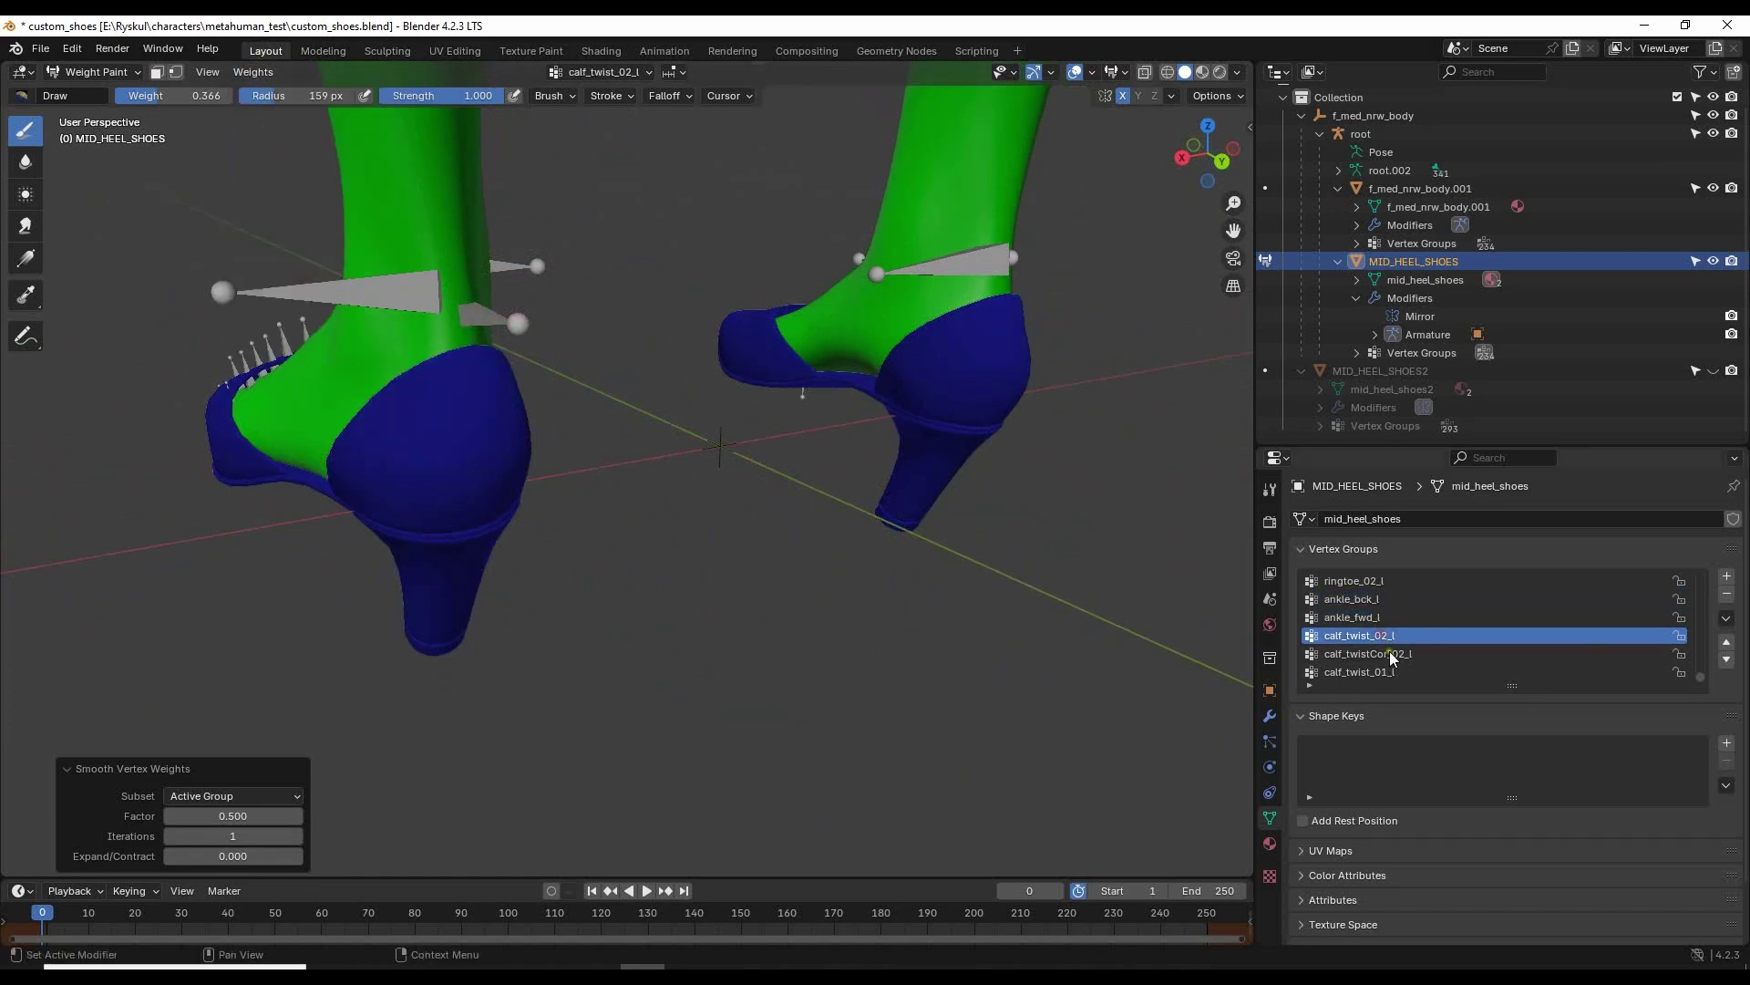
pyautogui.click(1392, 654)
pyautogui.click(1386, 673)
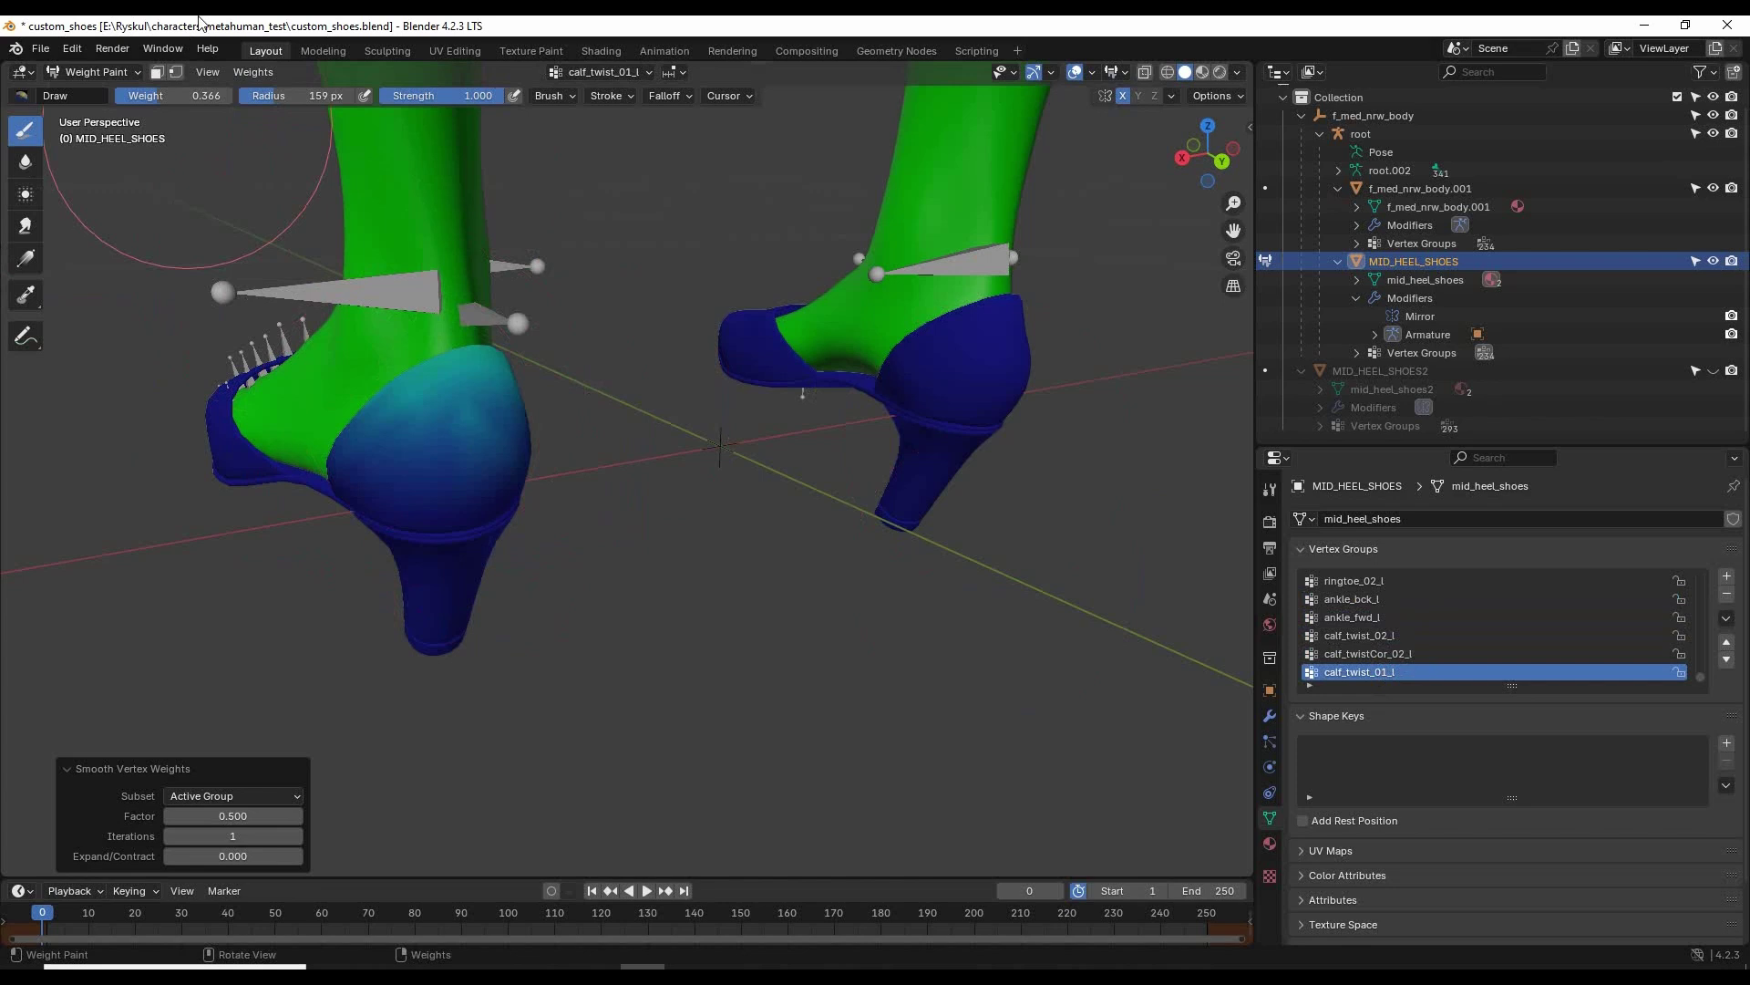
pyautogui.click(253, 73)
pyautogui.click(302, 271)
pyautogui.click(255, 78)
pyautogui.click(303, 272)
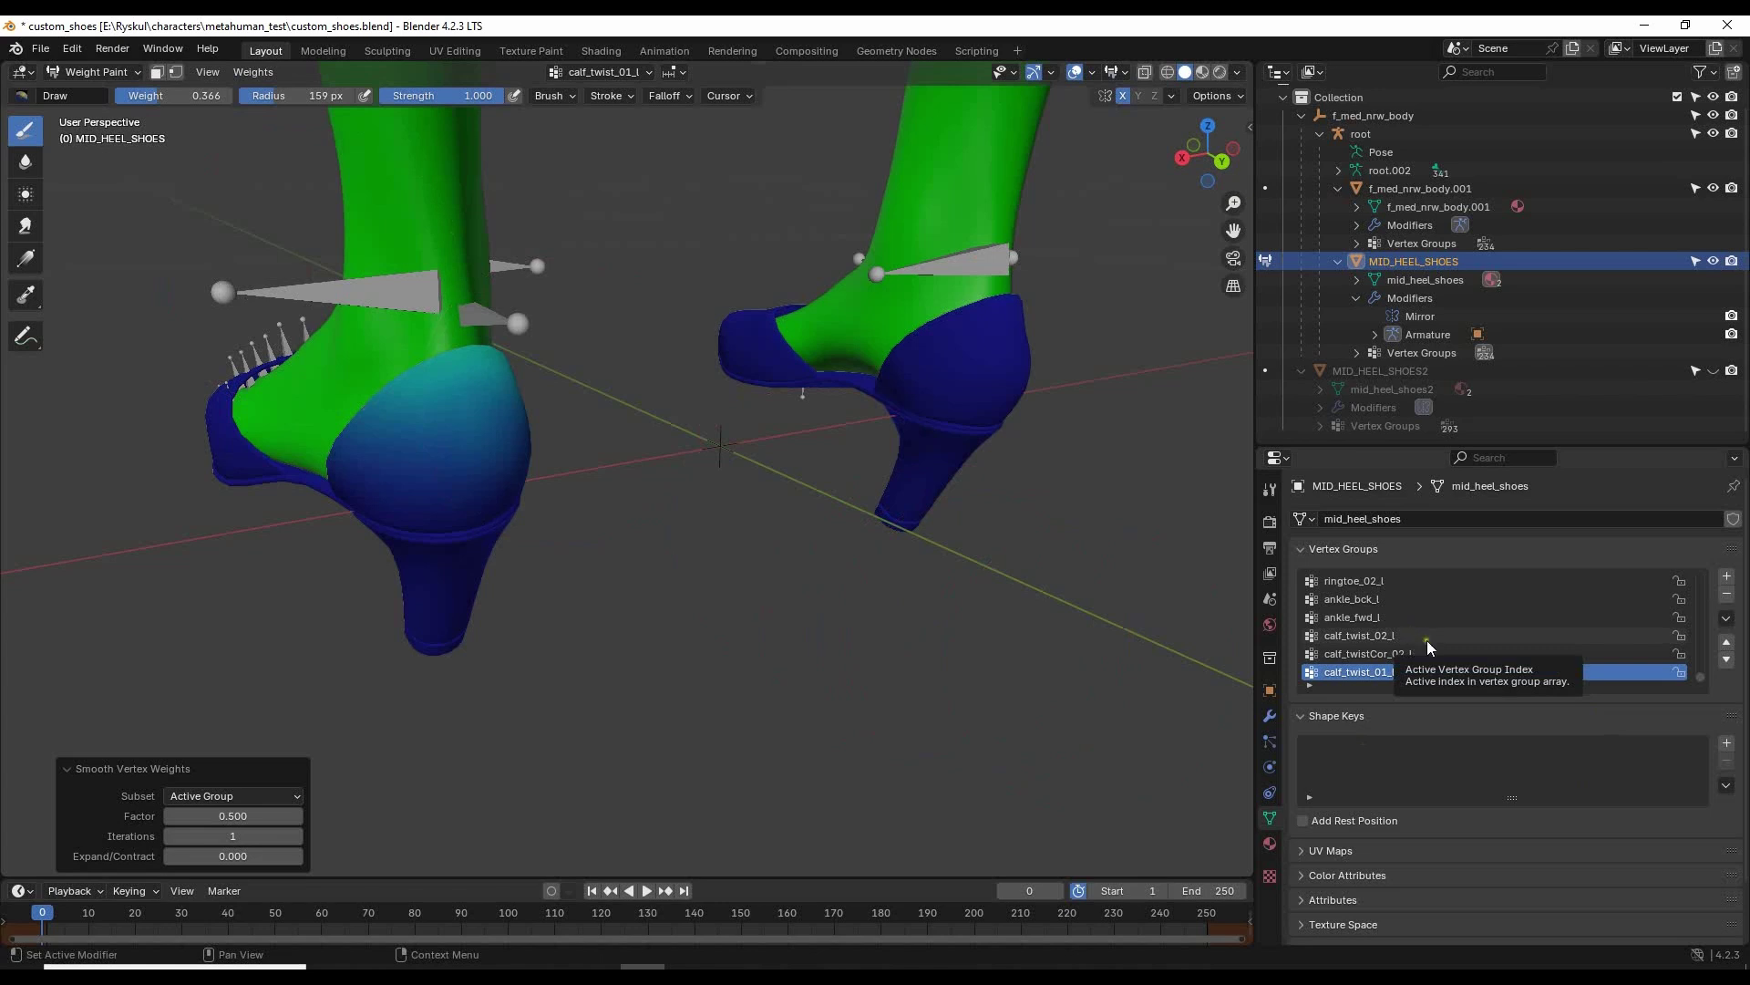
# Smooth the ringtoe_02_l weights on the toe of the shoe with three Smooth passes at factor 0.500.
pyautogui.scroll(3, 1426, 638)
pyautogui.click(1354, 655)
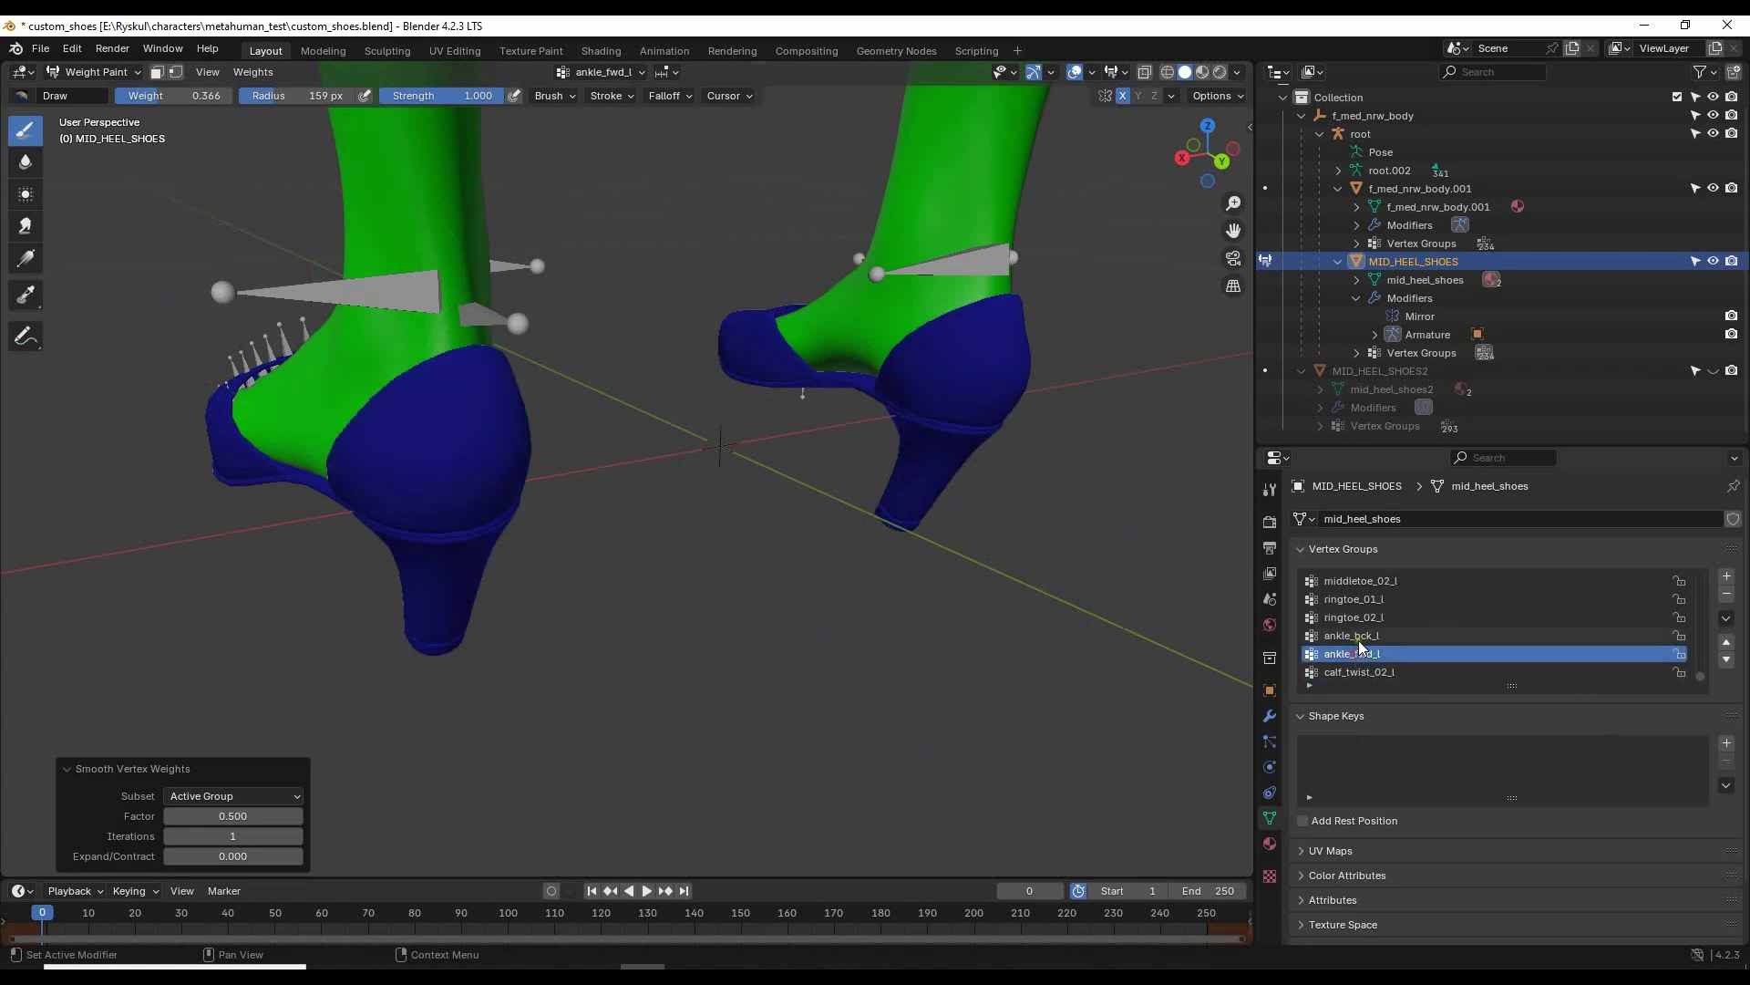
pyautogui.click(1358, 638)
pyautogui.click(1365, 619)
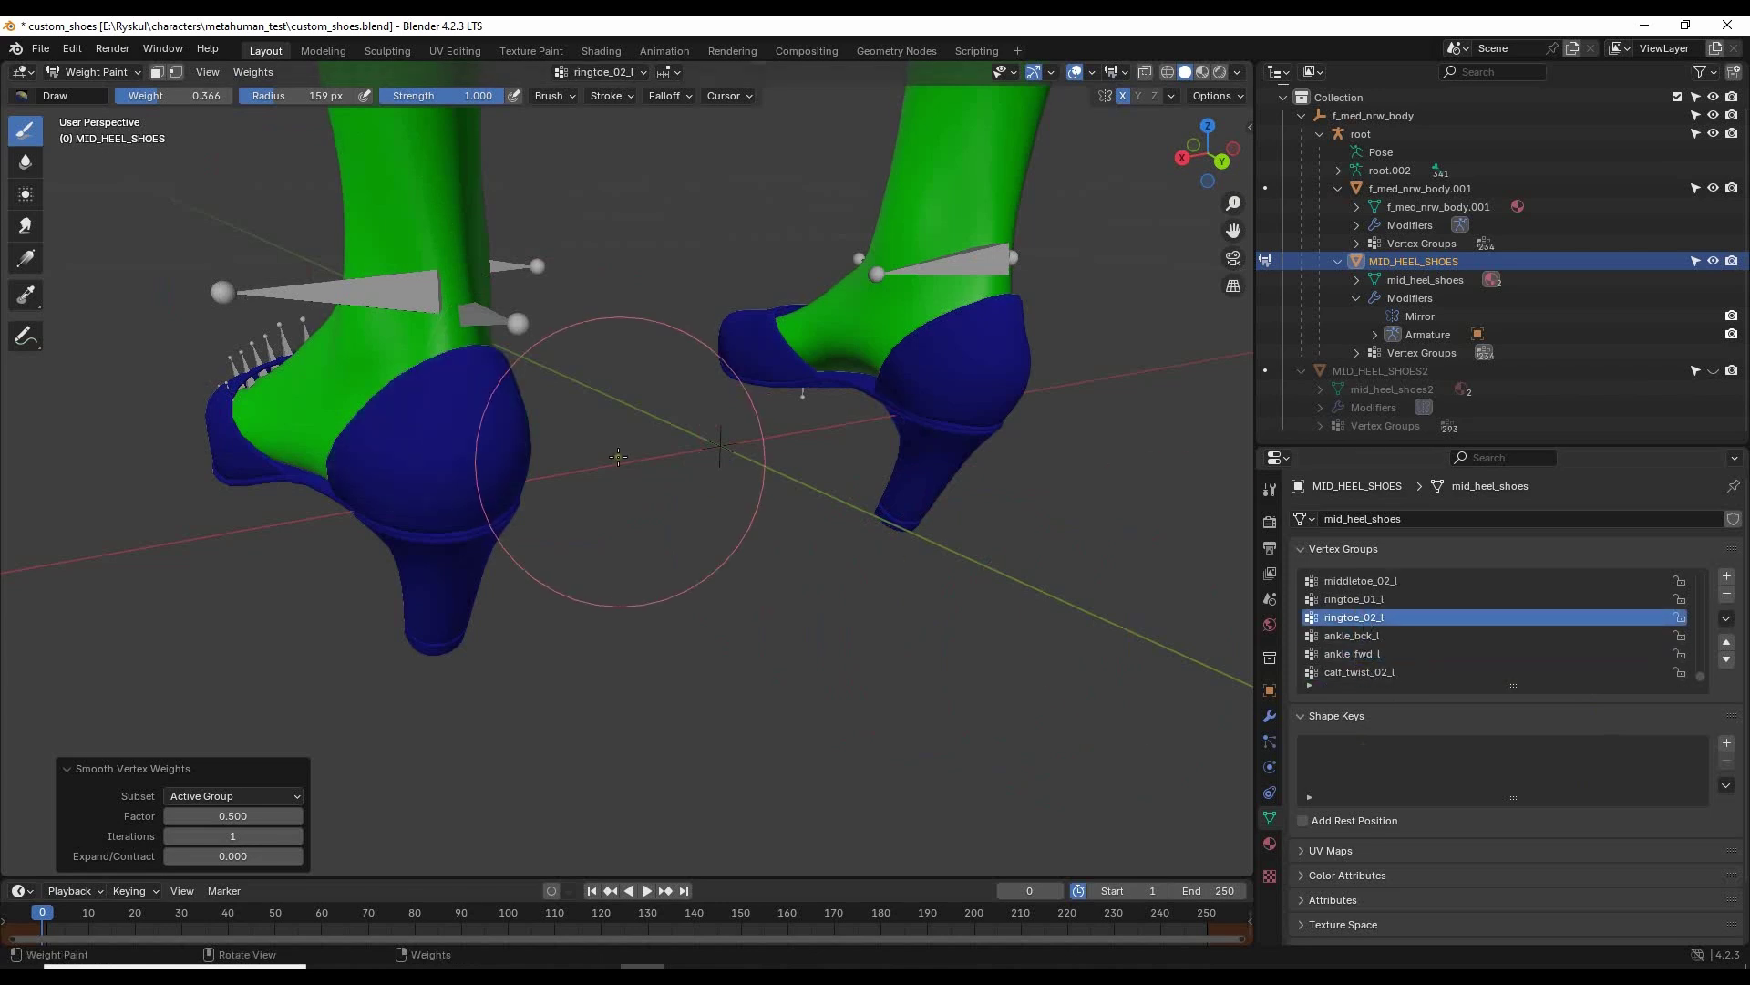
pyautogui.moveTo(555, 461); pyautogui.dragTo(837, 432, button='middle')
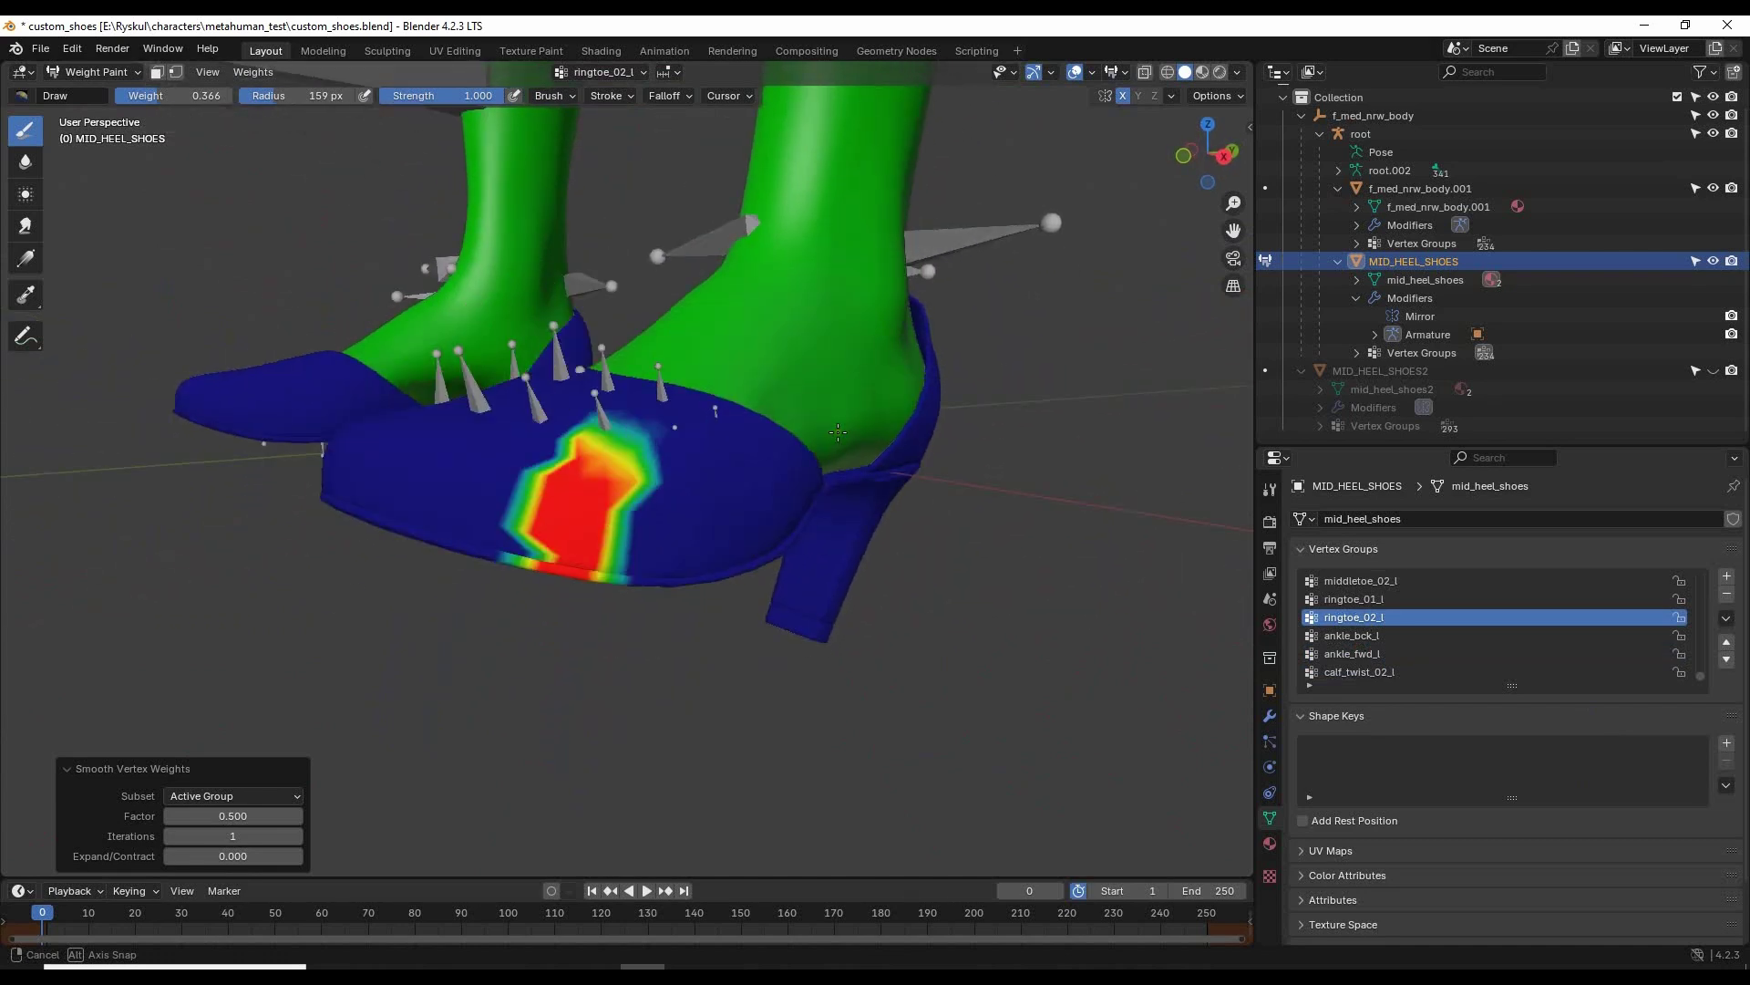
pyautogui.click(257, 72)
pyautogui.click(296, 273)
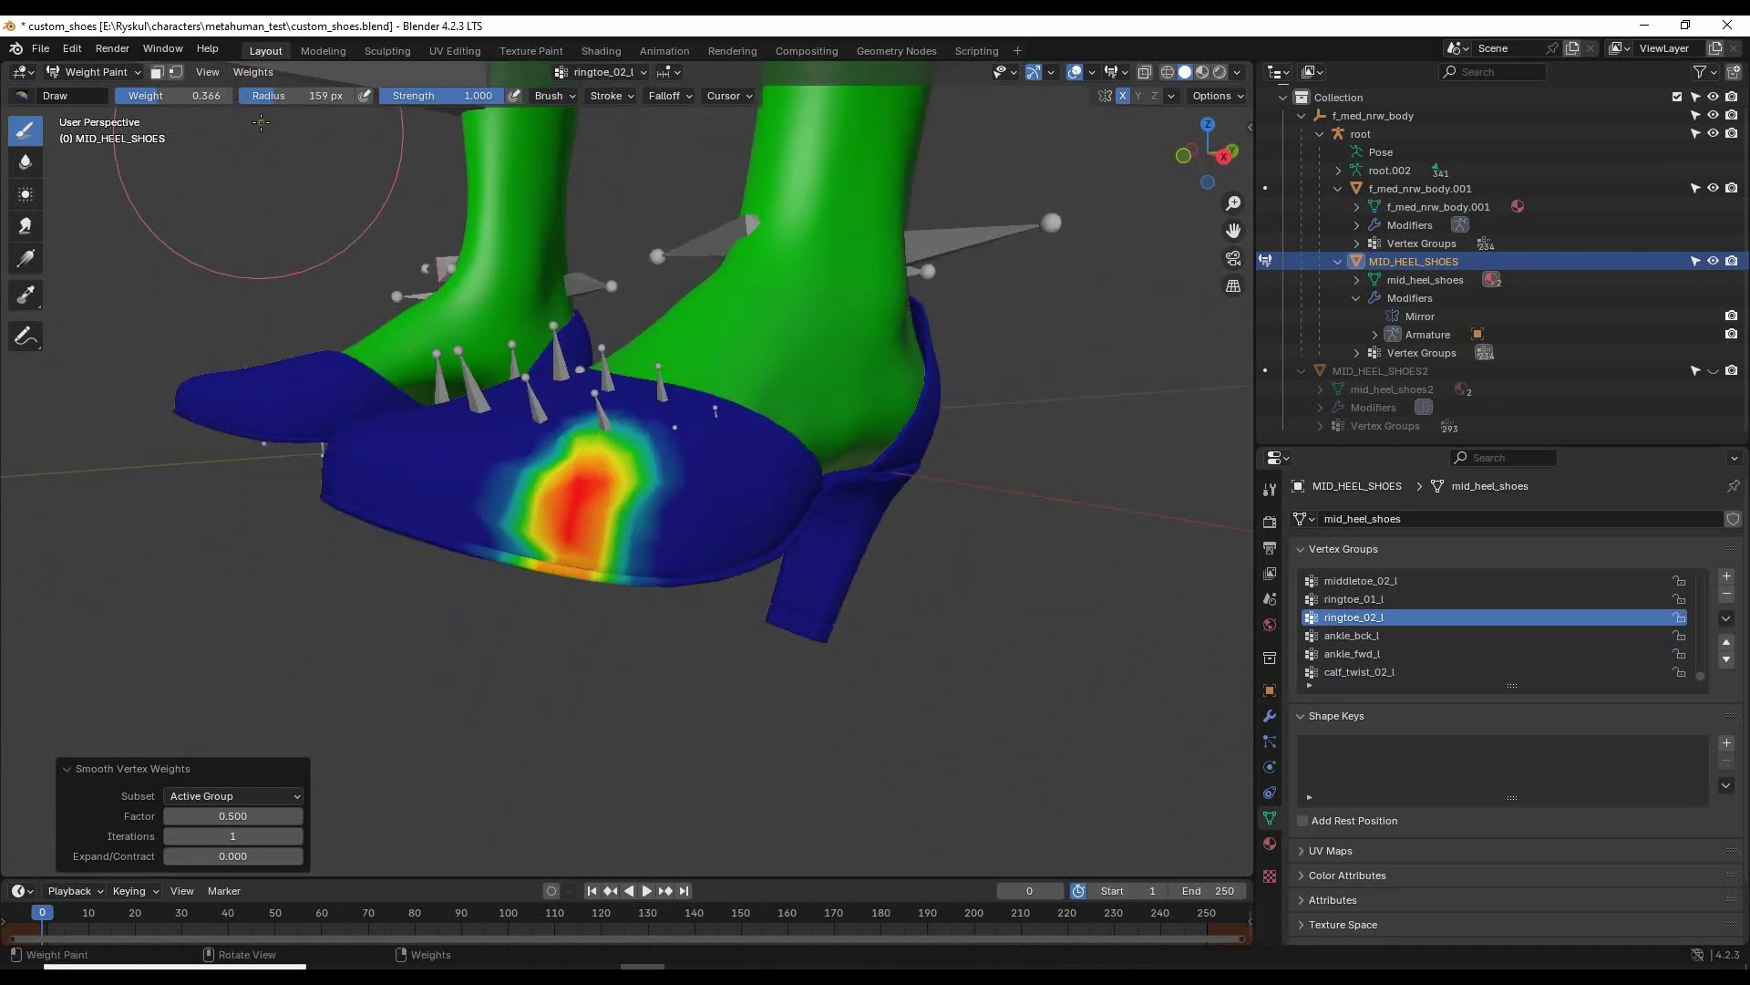
pyautogui.click(253, 72)
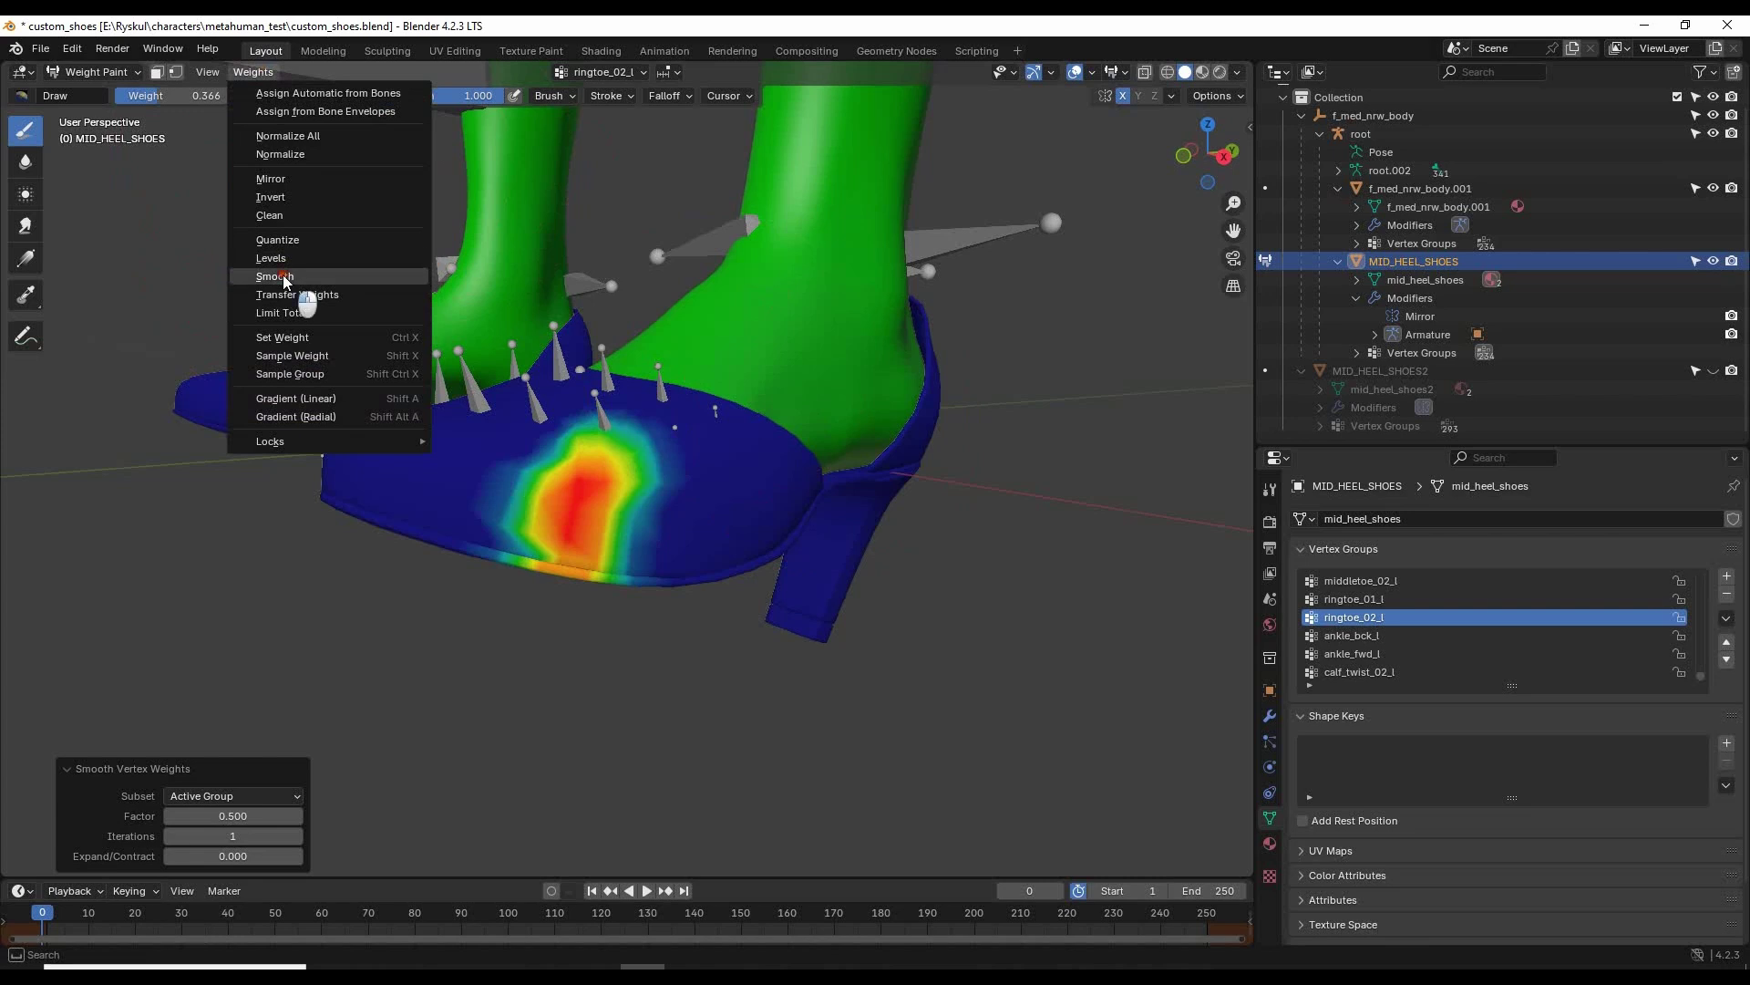
pyautogui.click(283, 276)
pyautogui.click(254, 74)
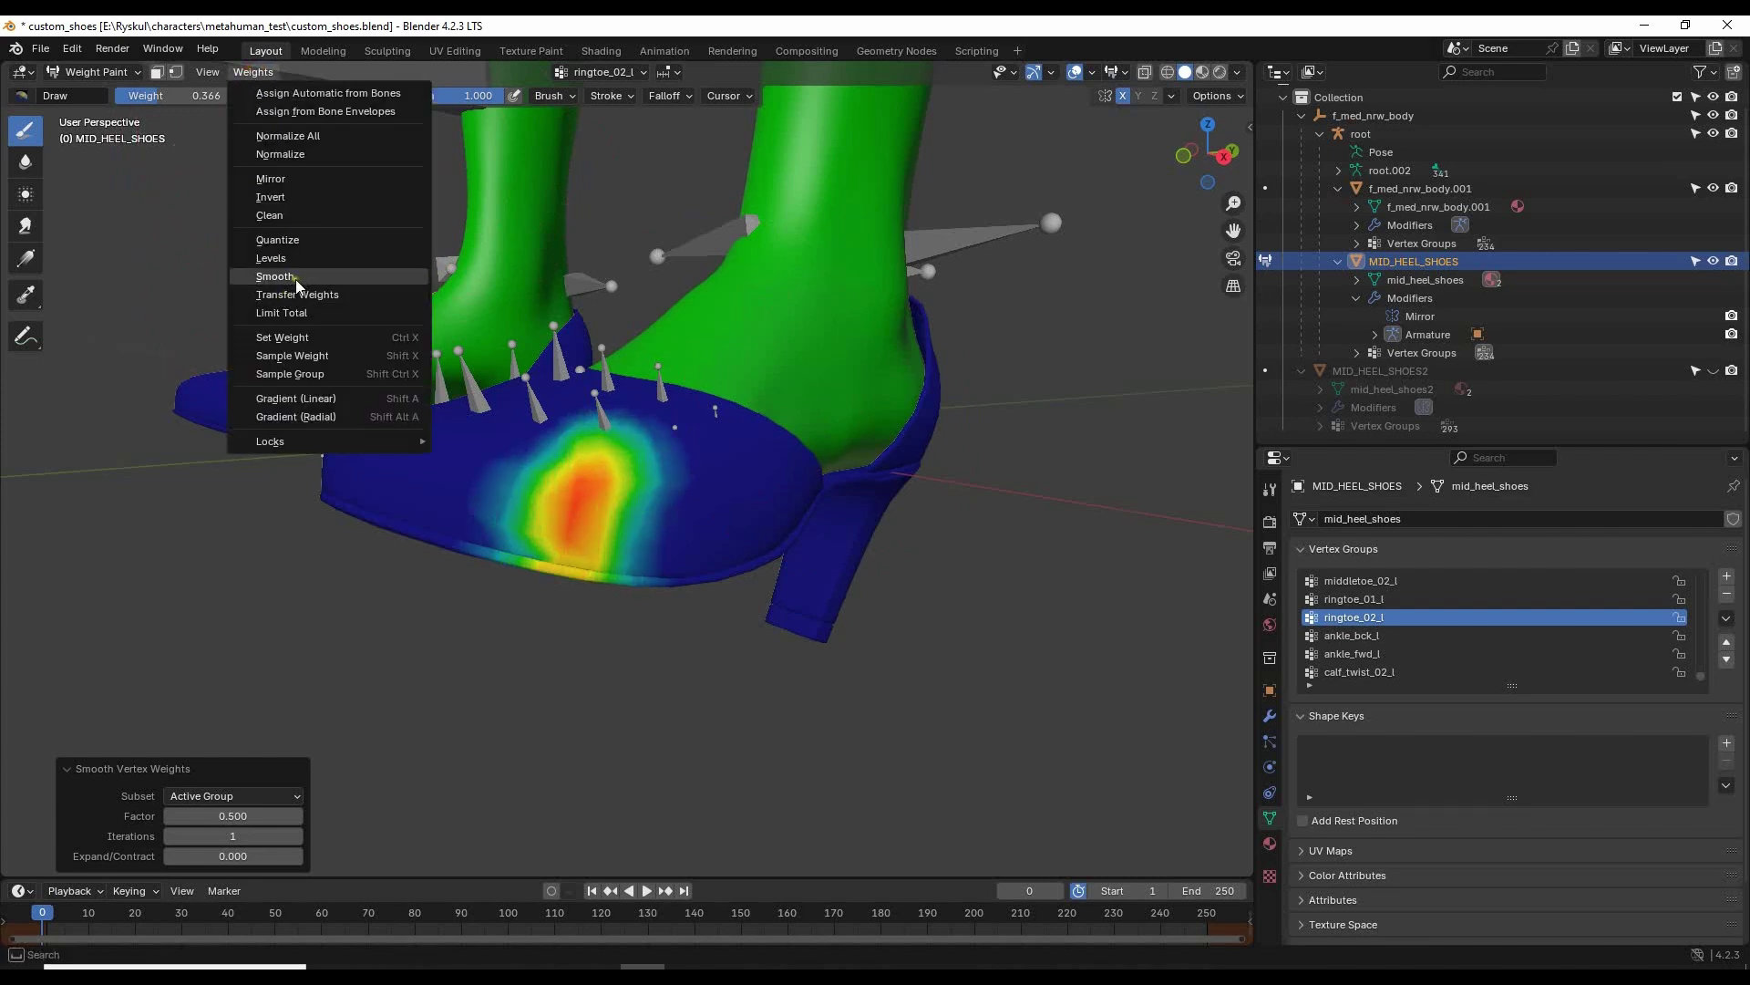
pyautogui.click(297, 277)
pyautogui.moveTo(786, 635)
pyautogui.mouseDown(button='middle')
pyautogui.moveTo(844, 570)
pyautogui.moveTo(794, 627)
pyautogui.mouseUp(button='middle')
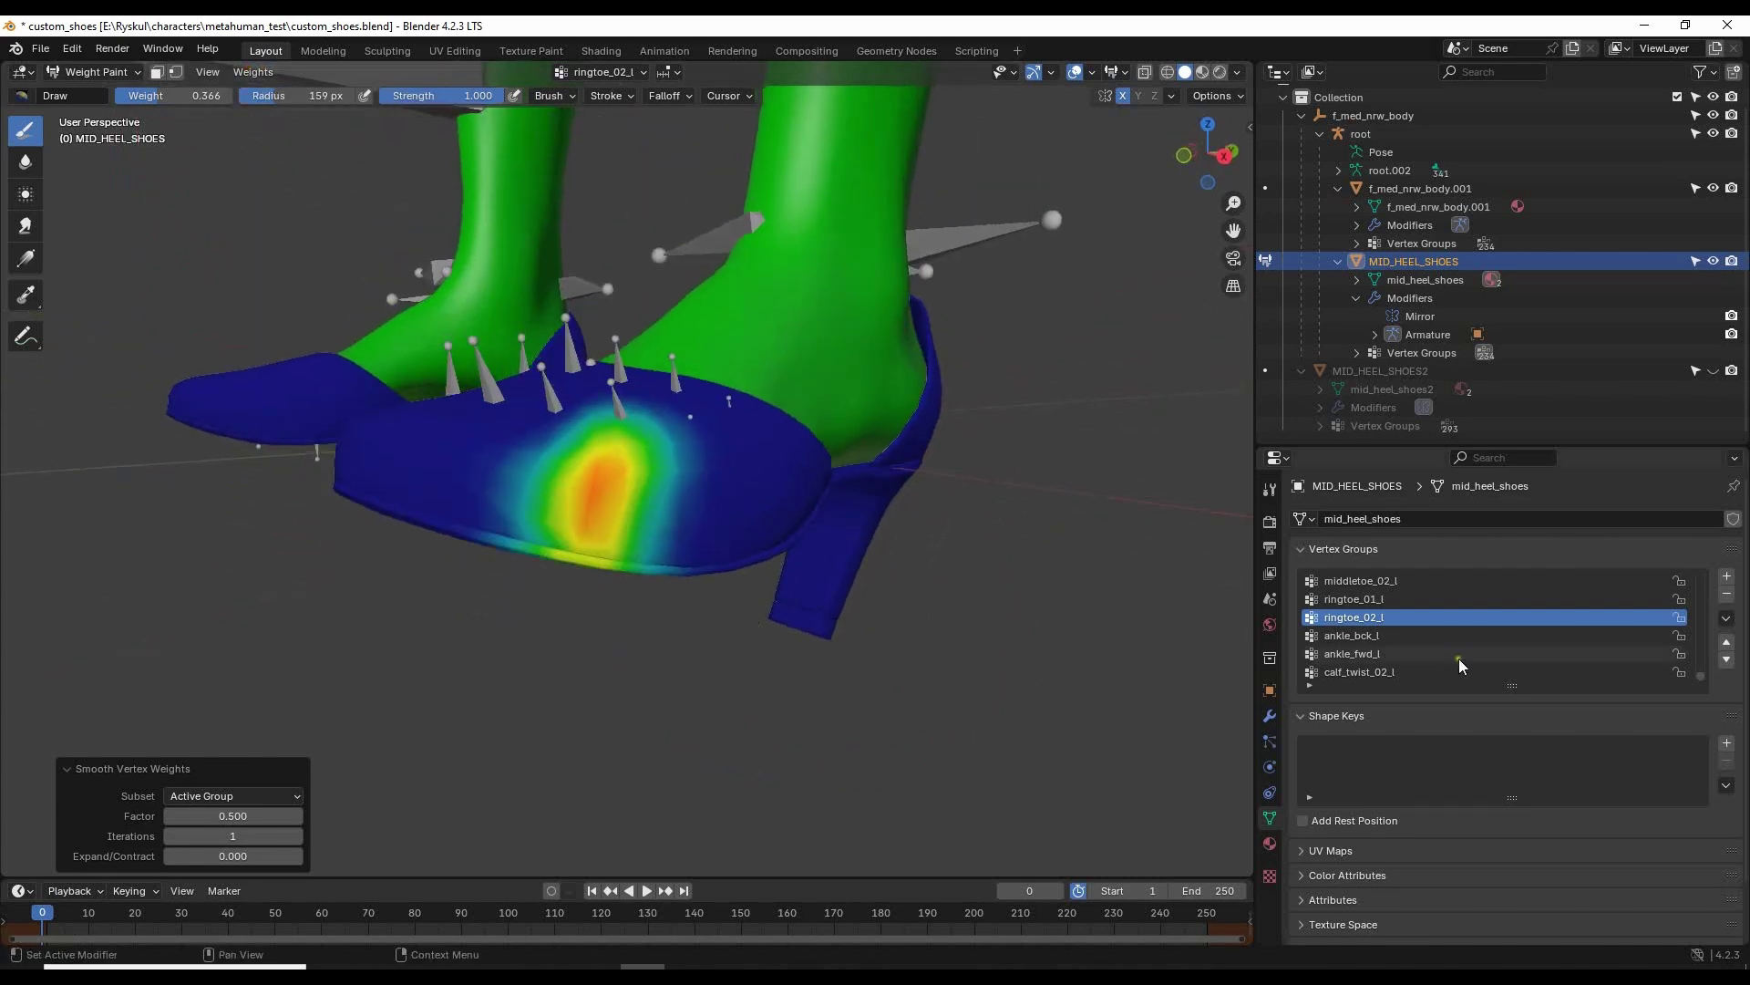
# Smooth the ringtoe_01_l vertex group's weights on the mid-heel shoe twice.
pyautogui.click(1354, 599)
pyautogui.moveTo(688, 533)
pyautogui.mouseDown(button='middle')
pyautogui.moveTo(677, 542)
pyautogui.moveTo(682, 524)
pyautogui.mouseUp(button='middle')
pyautogui.click(253, 73)
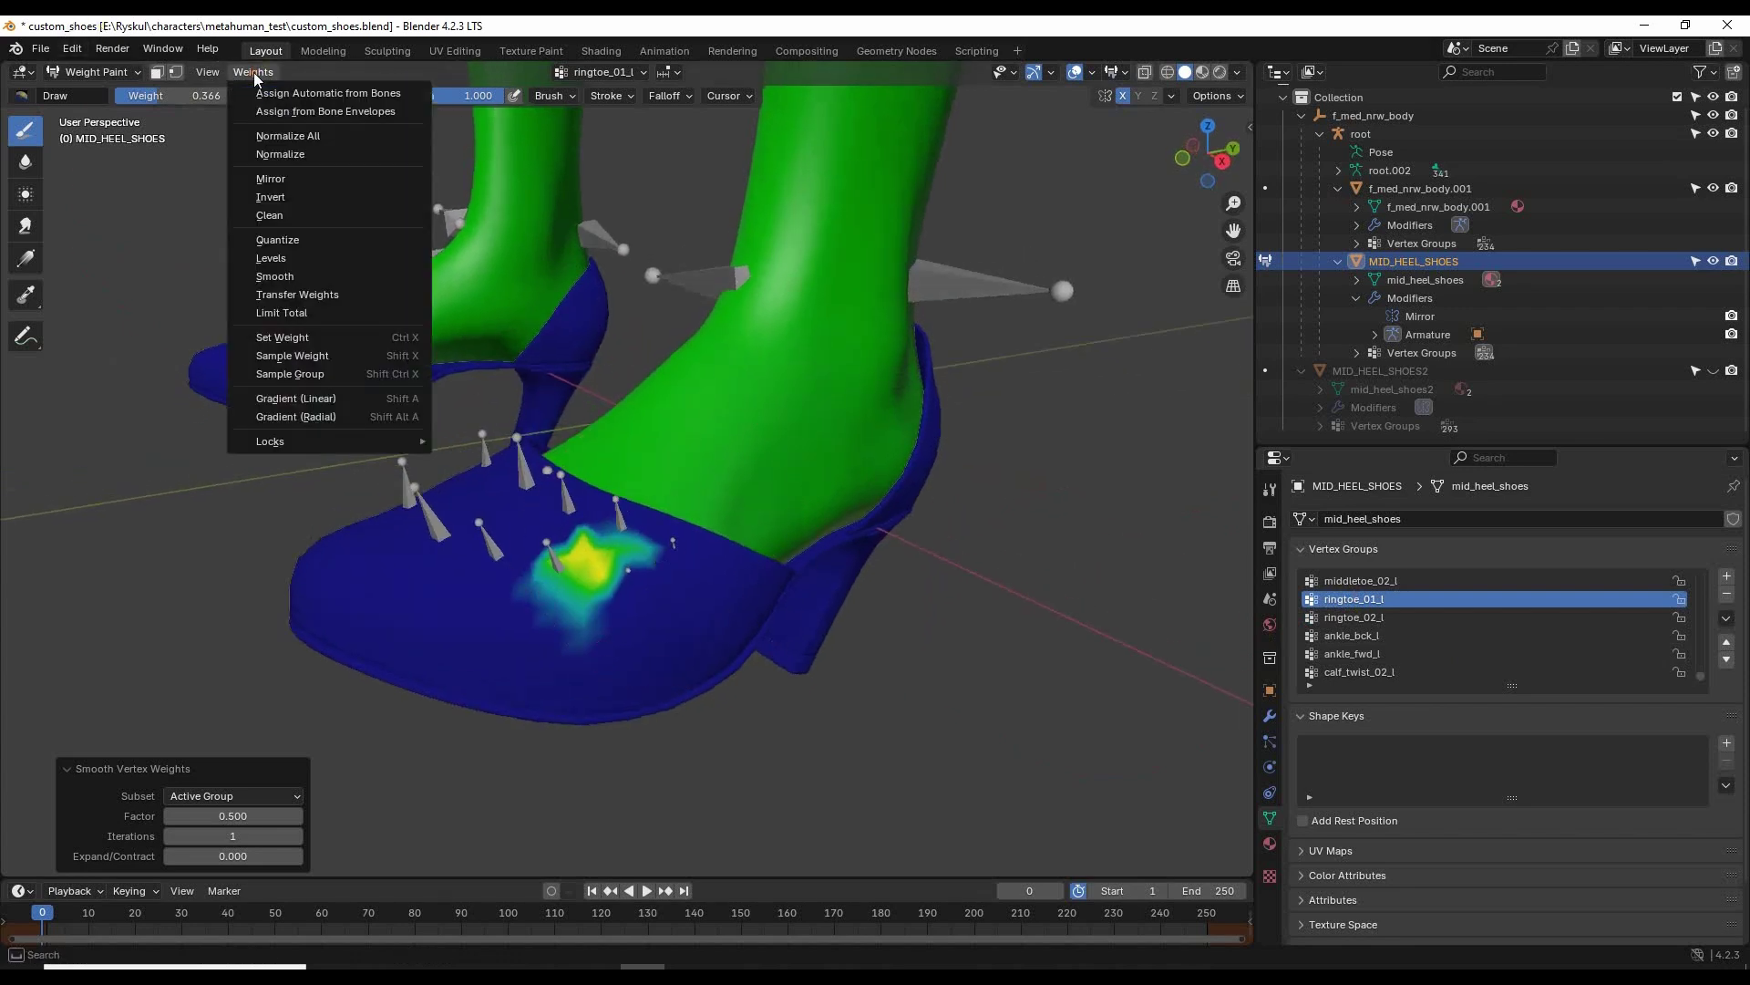
pyautogui.click(298, 276)
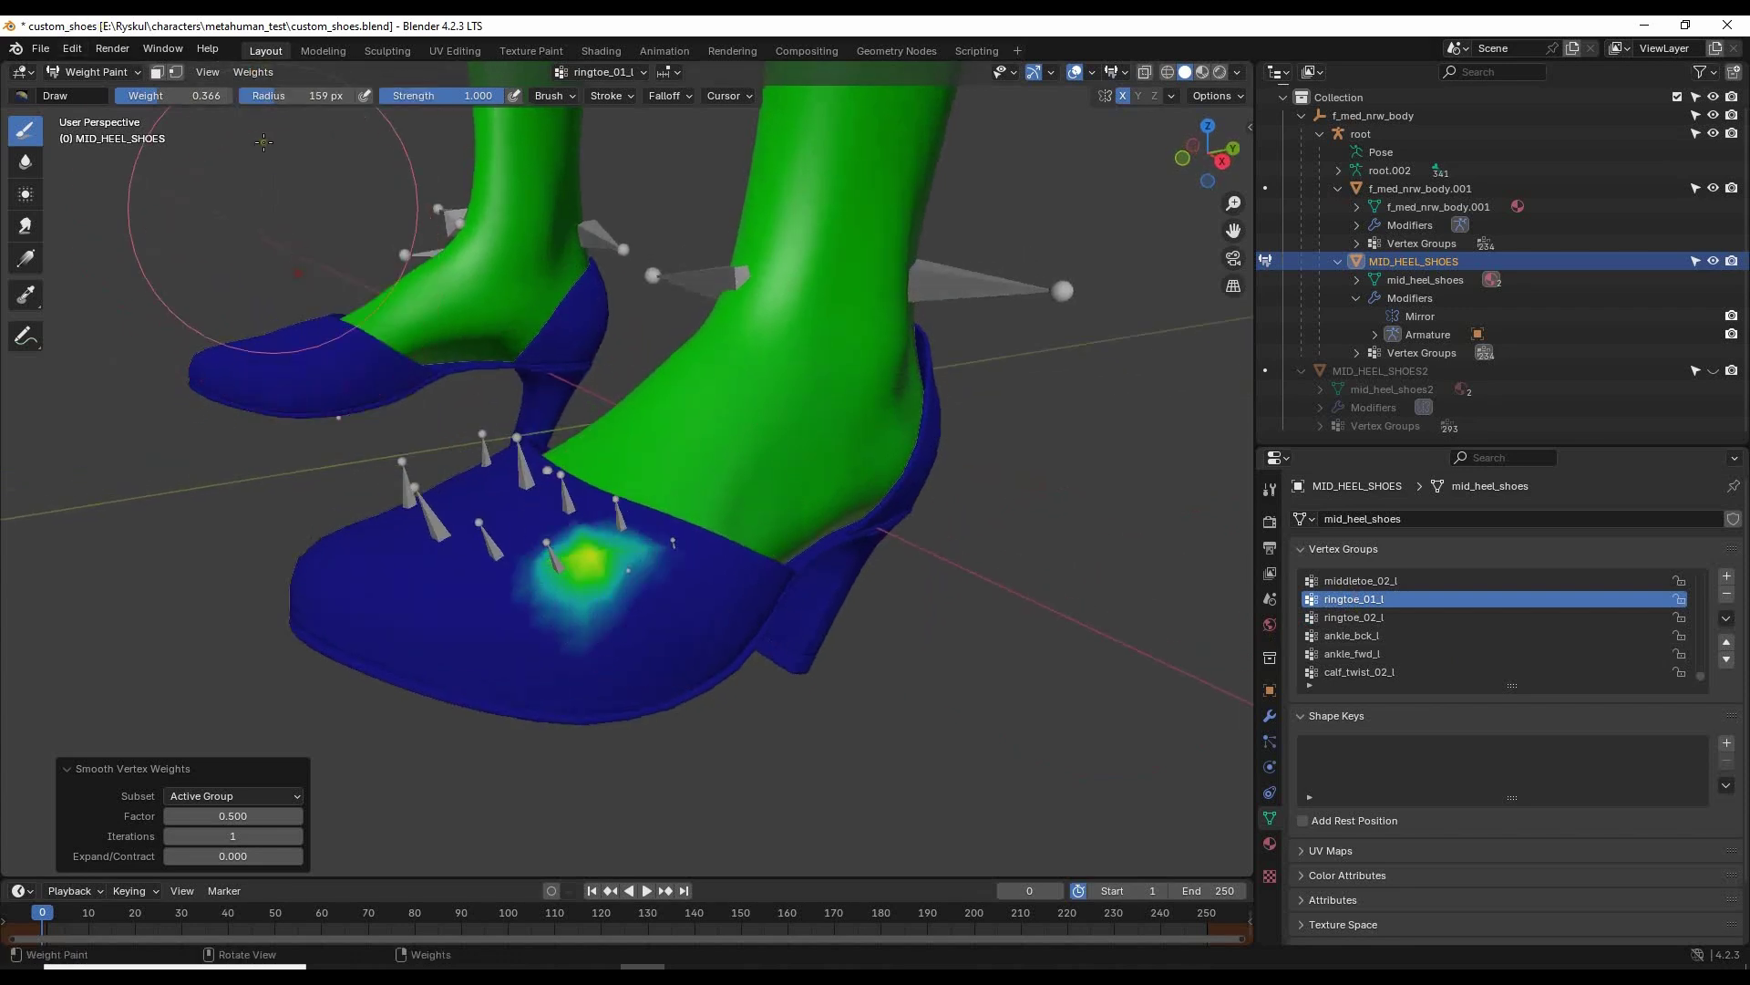
pyautogui.click(246, 73)
pyautogui.click(298, 277)
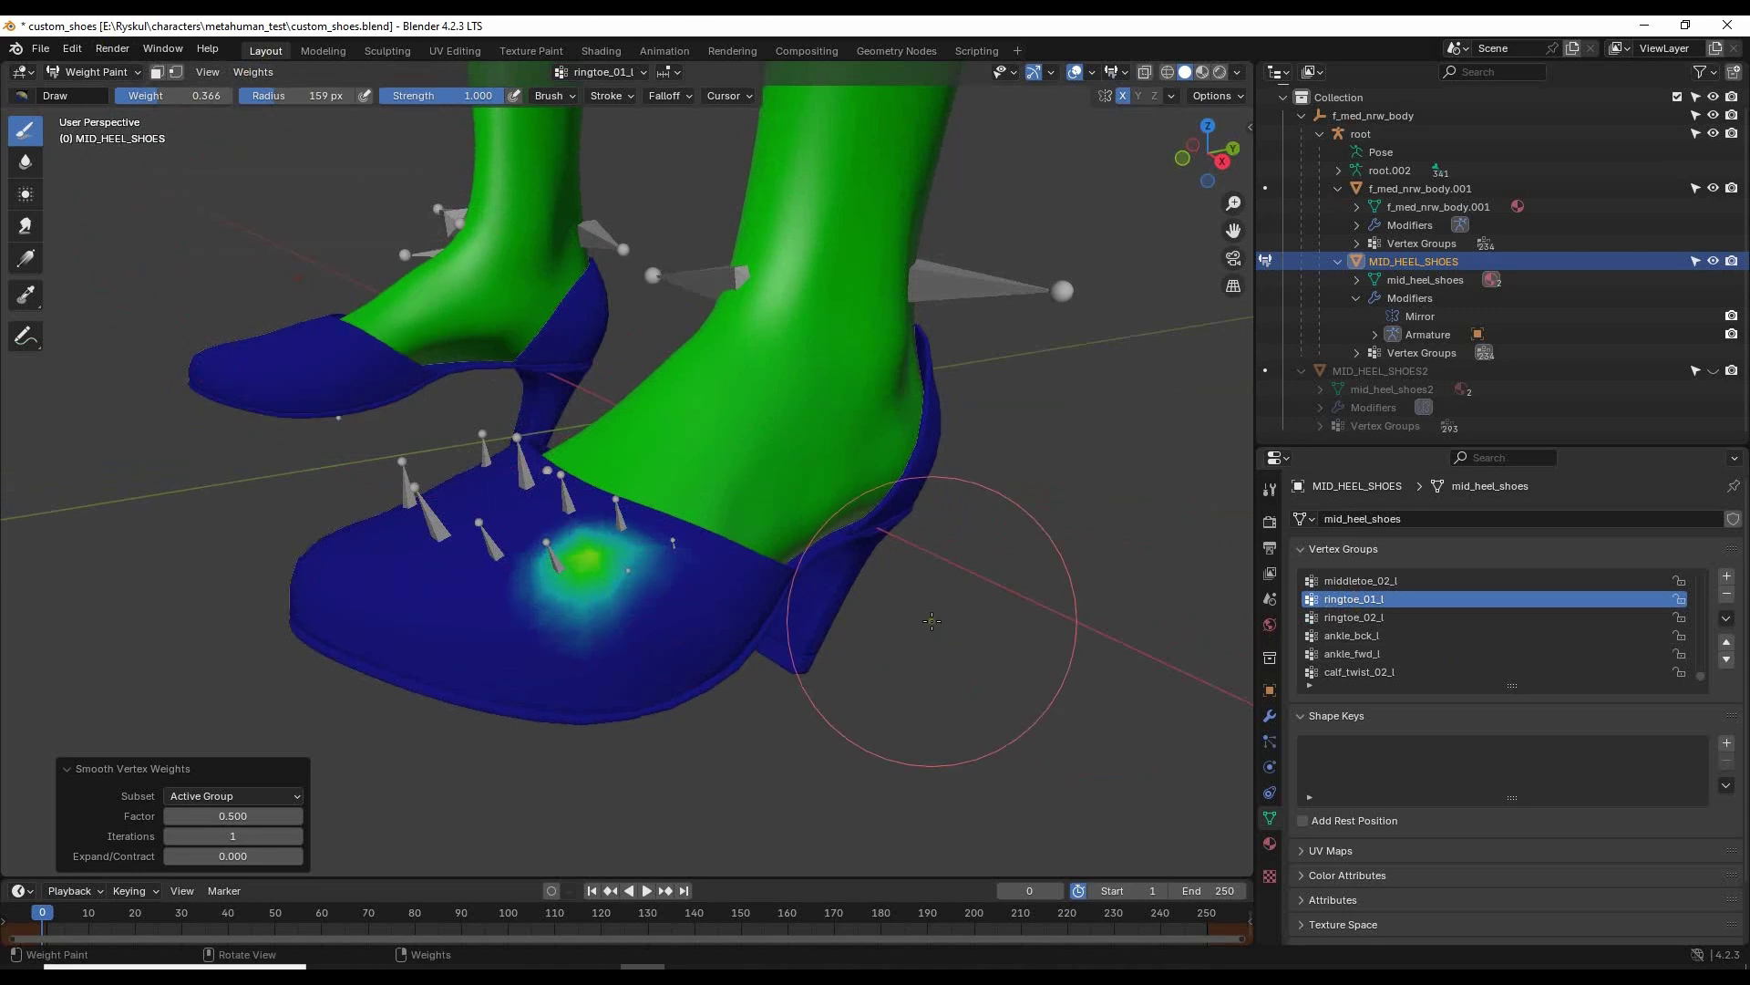
# Smooth the weights of the middletoe_02_l vertex group on the shoe twice.
pyautogui.click(1401, 584)
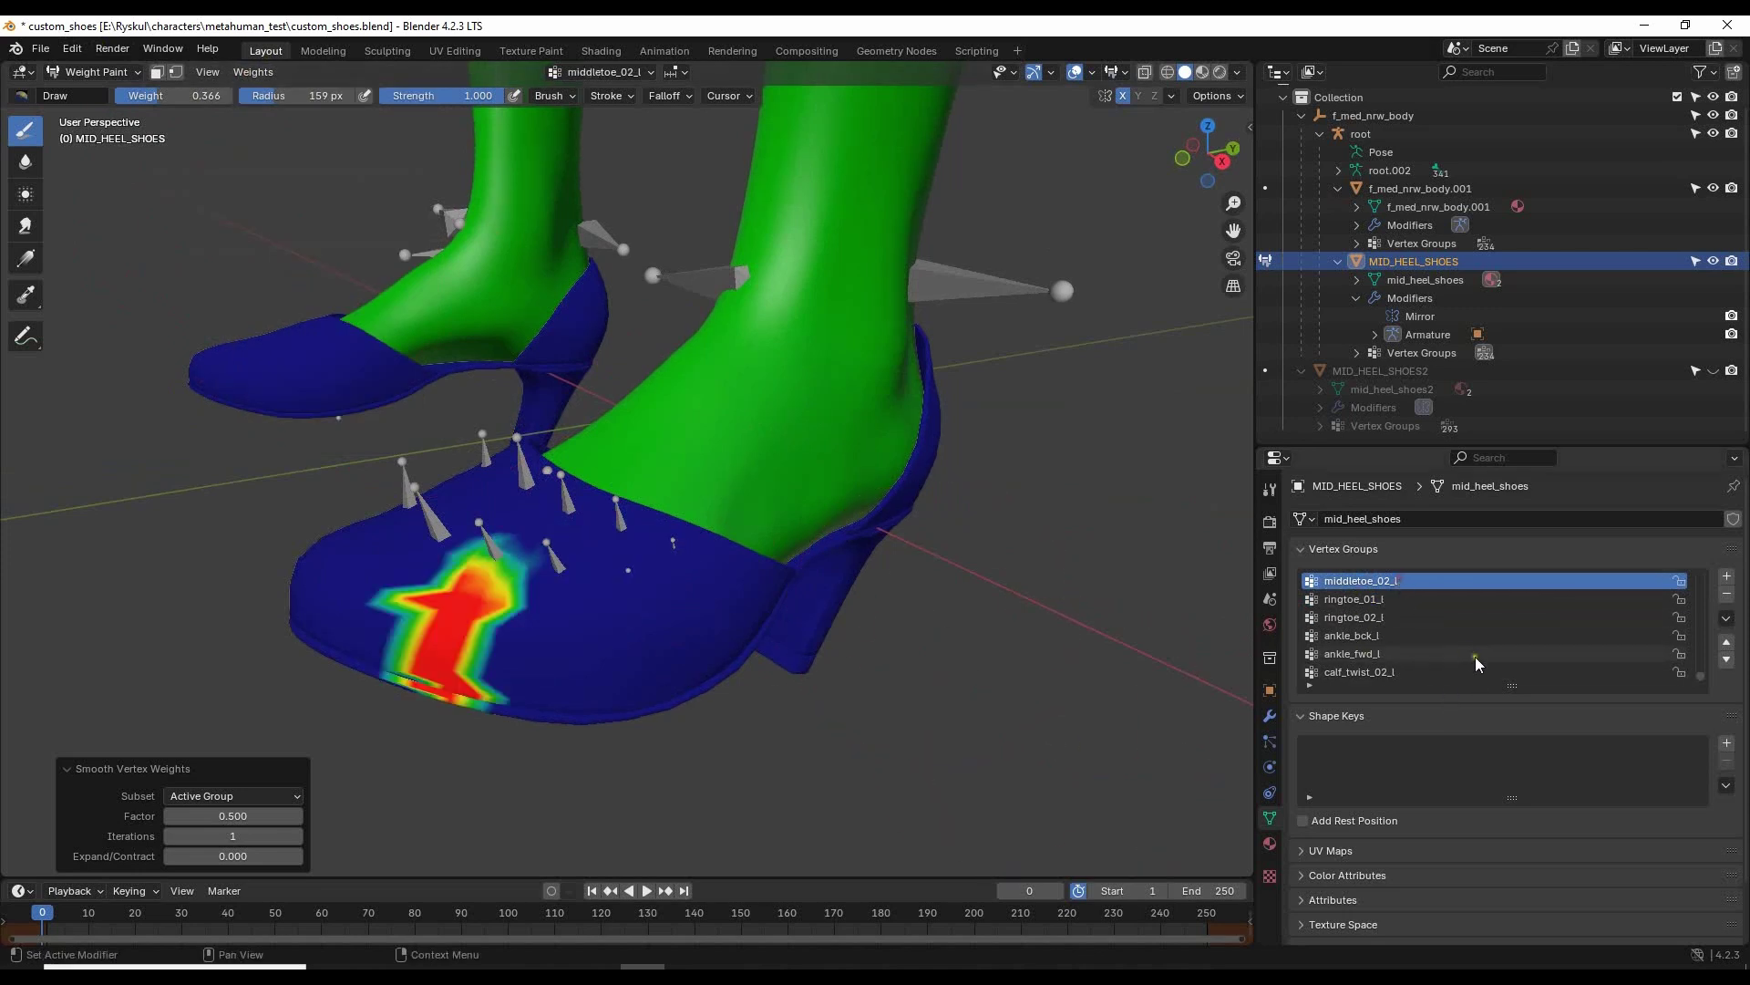
pyautogui.click(271, 71)
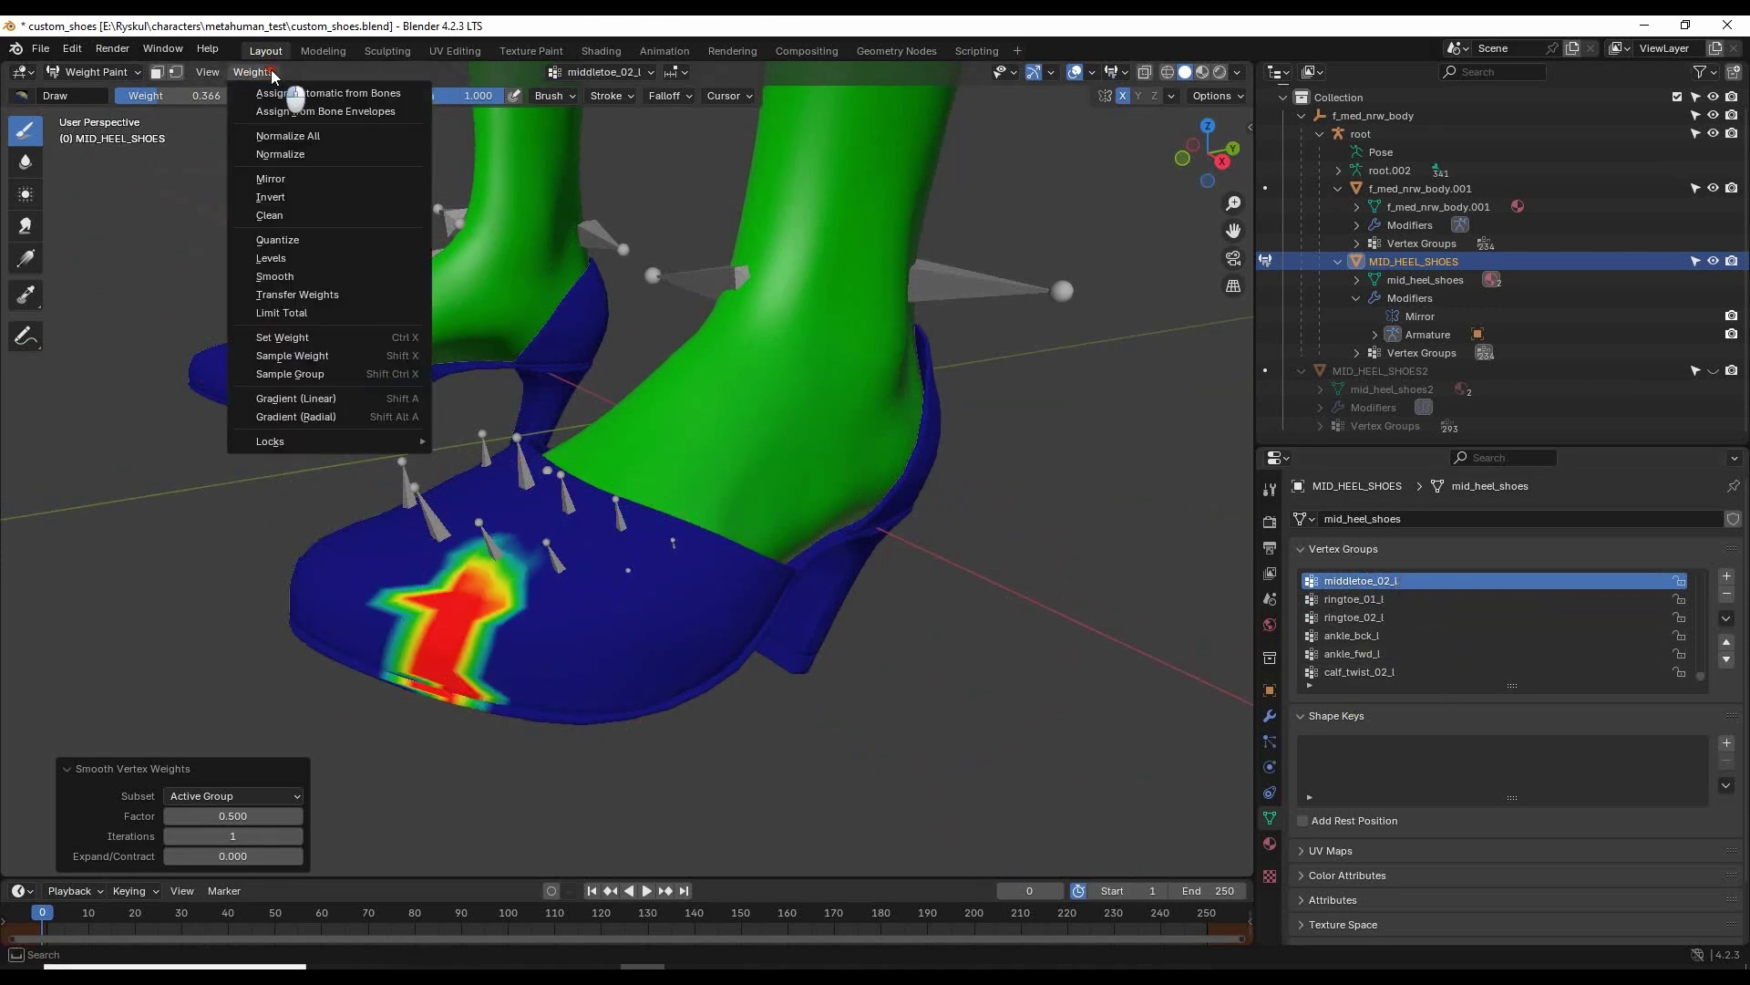
pyautogui.click(325, 276)
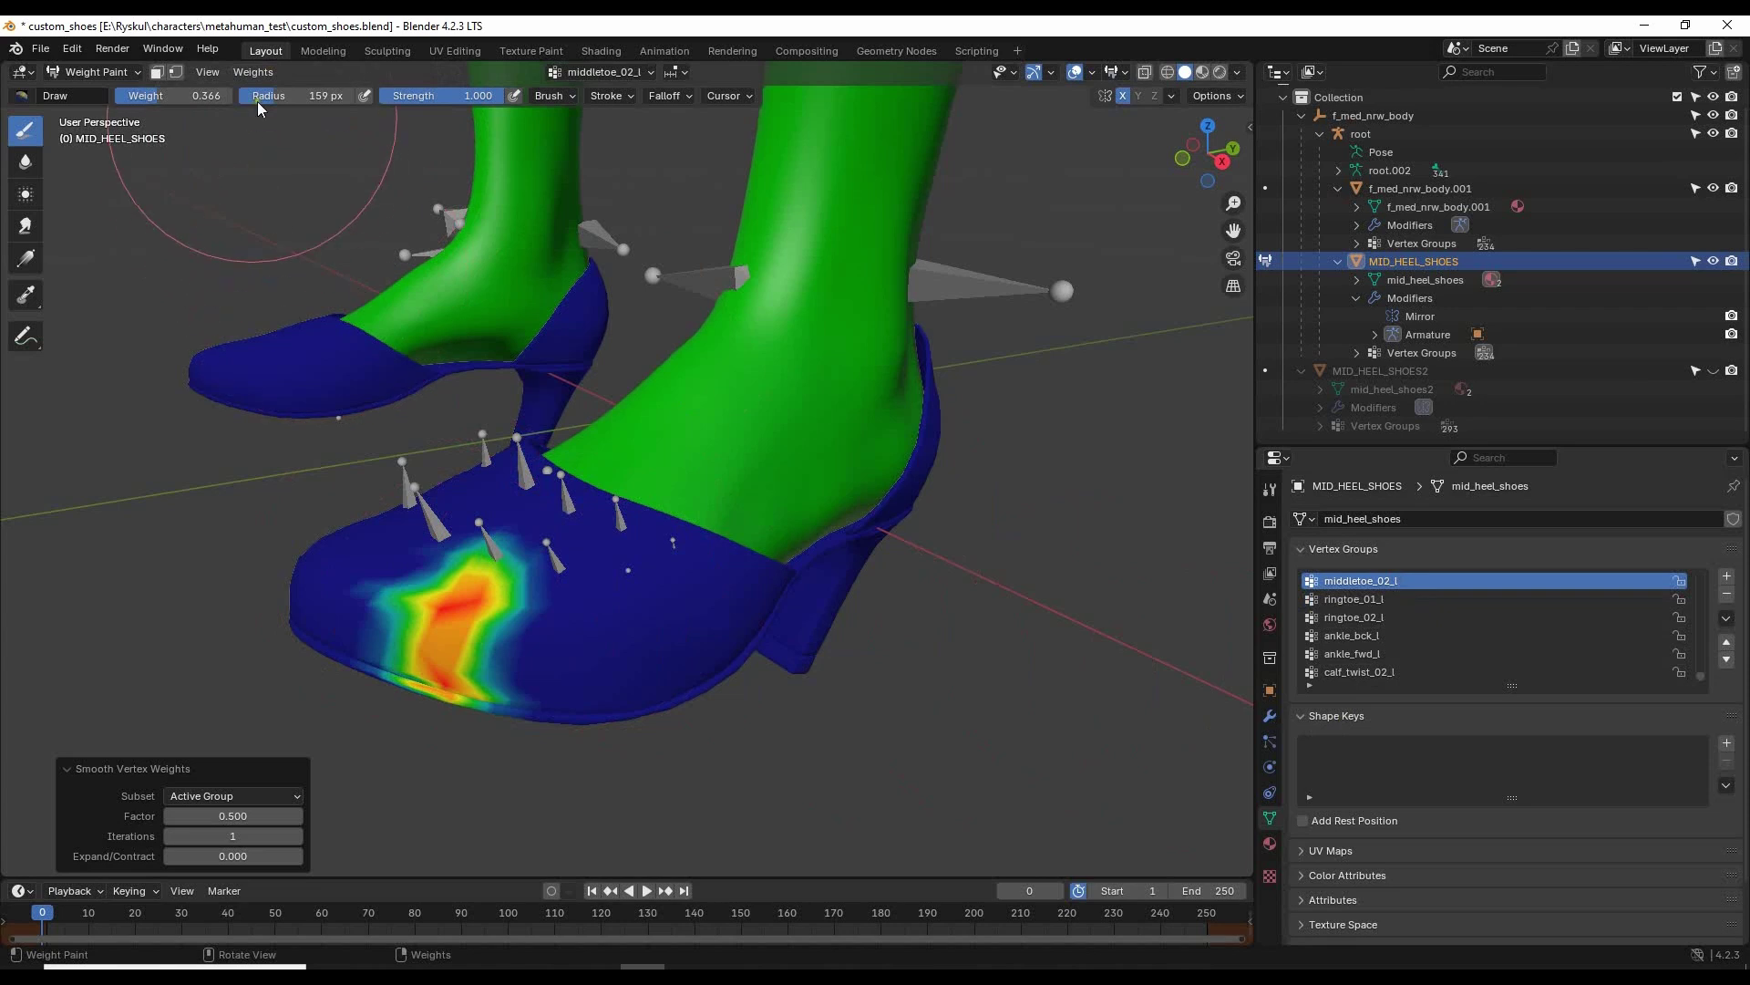
pyautogui.click(260, 72)
pyautogui.click(323, 277)
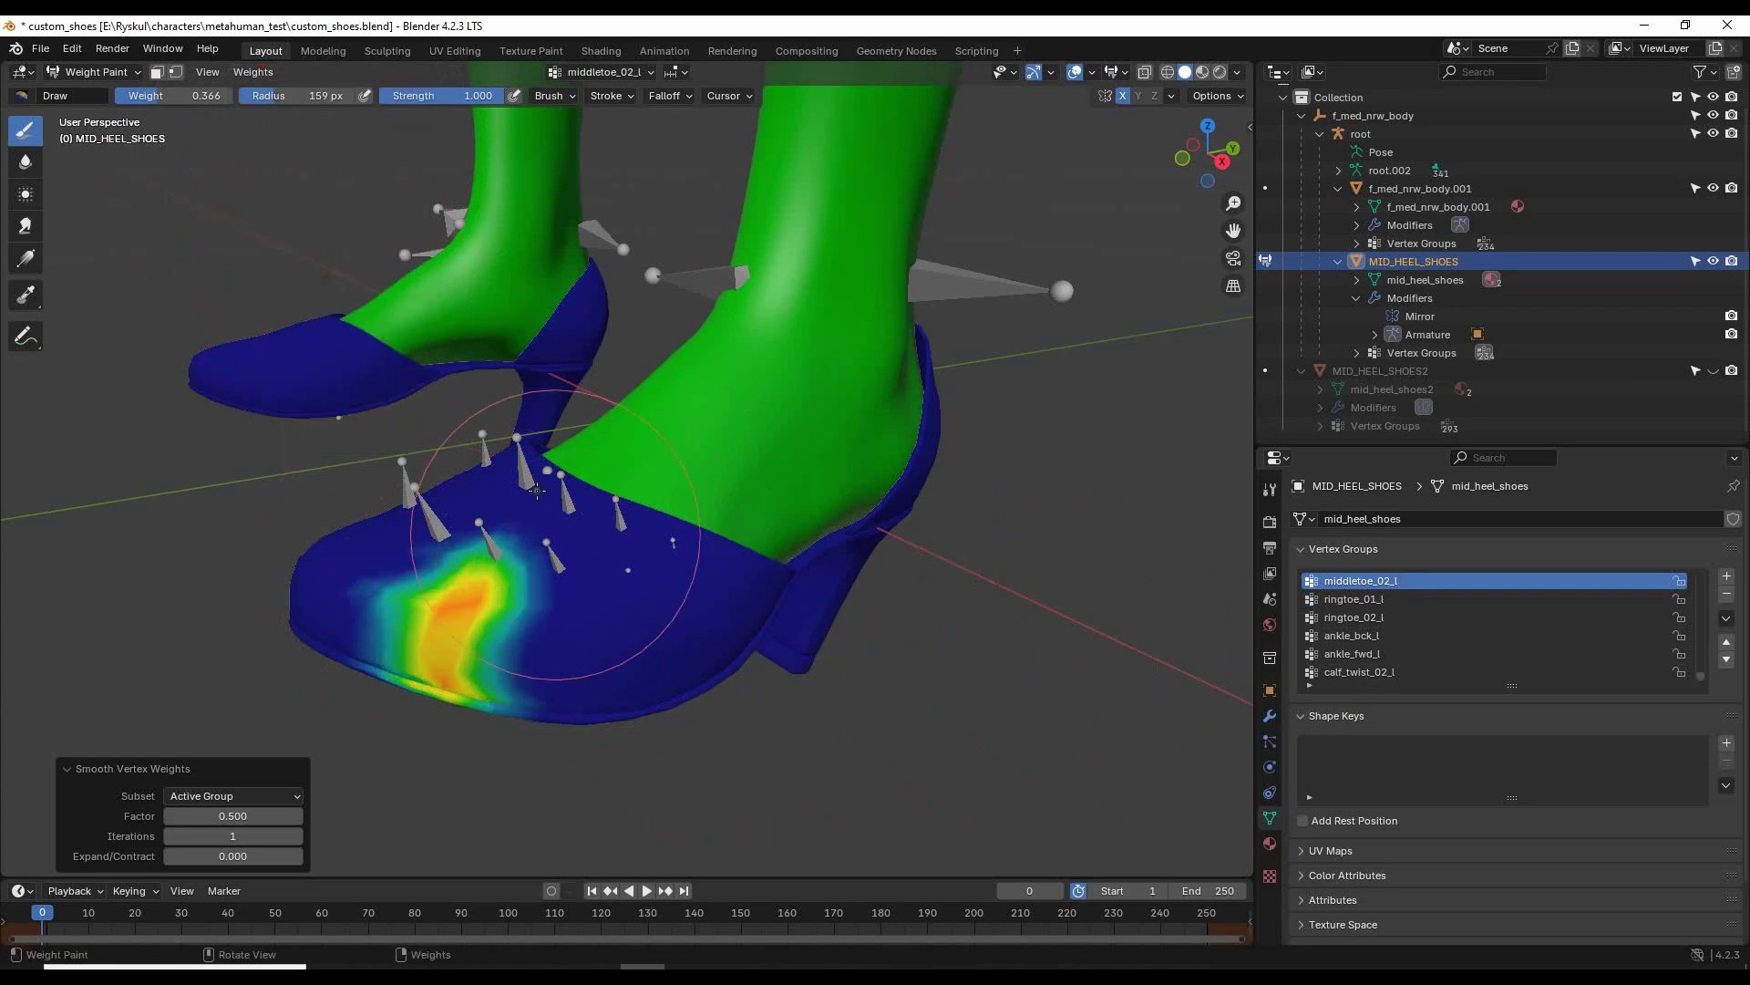
# Apply Smooth twice to the weights of the middletoe_01_l vertex group.
pyautogui.scroll(1, 1499, 629)
pyautogui.click(1373, 582)
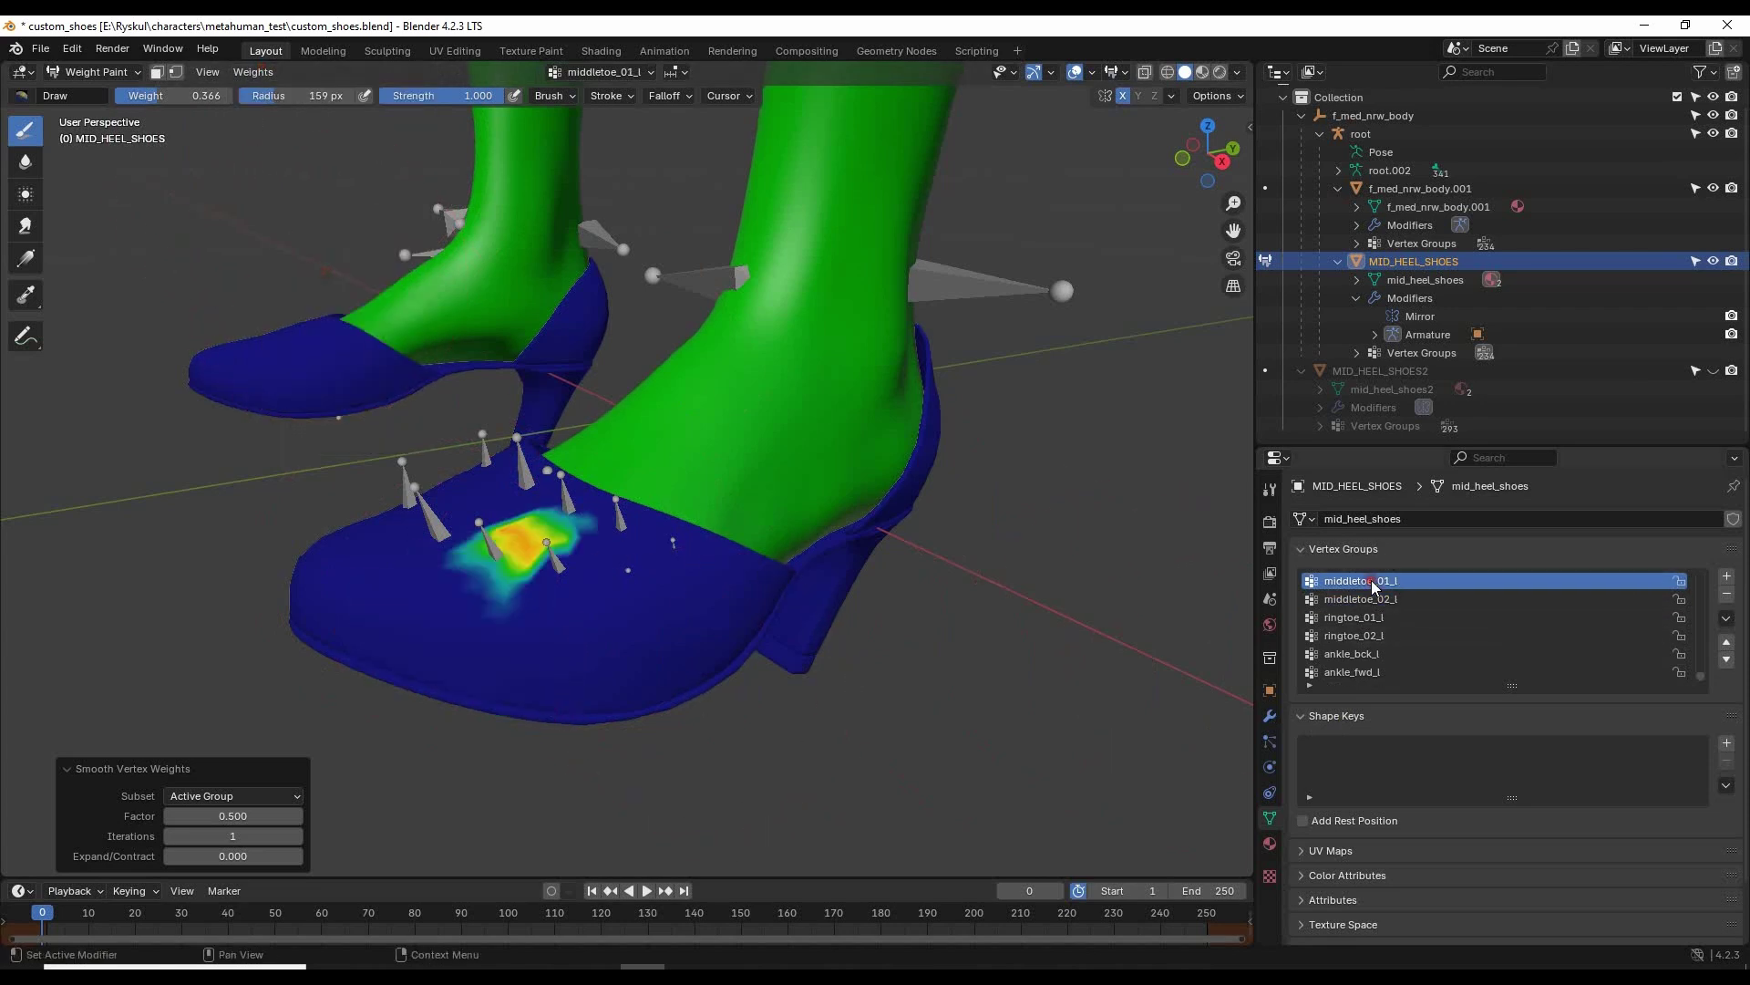
pyautogui.click(256, 72)
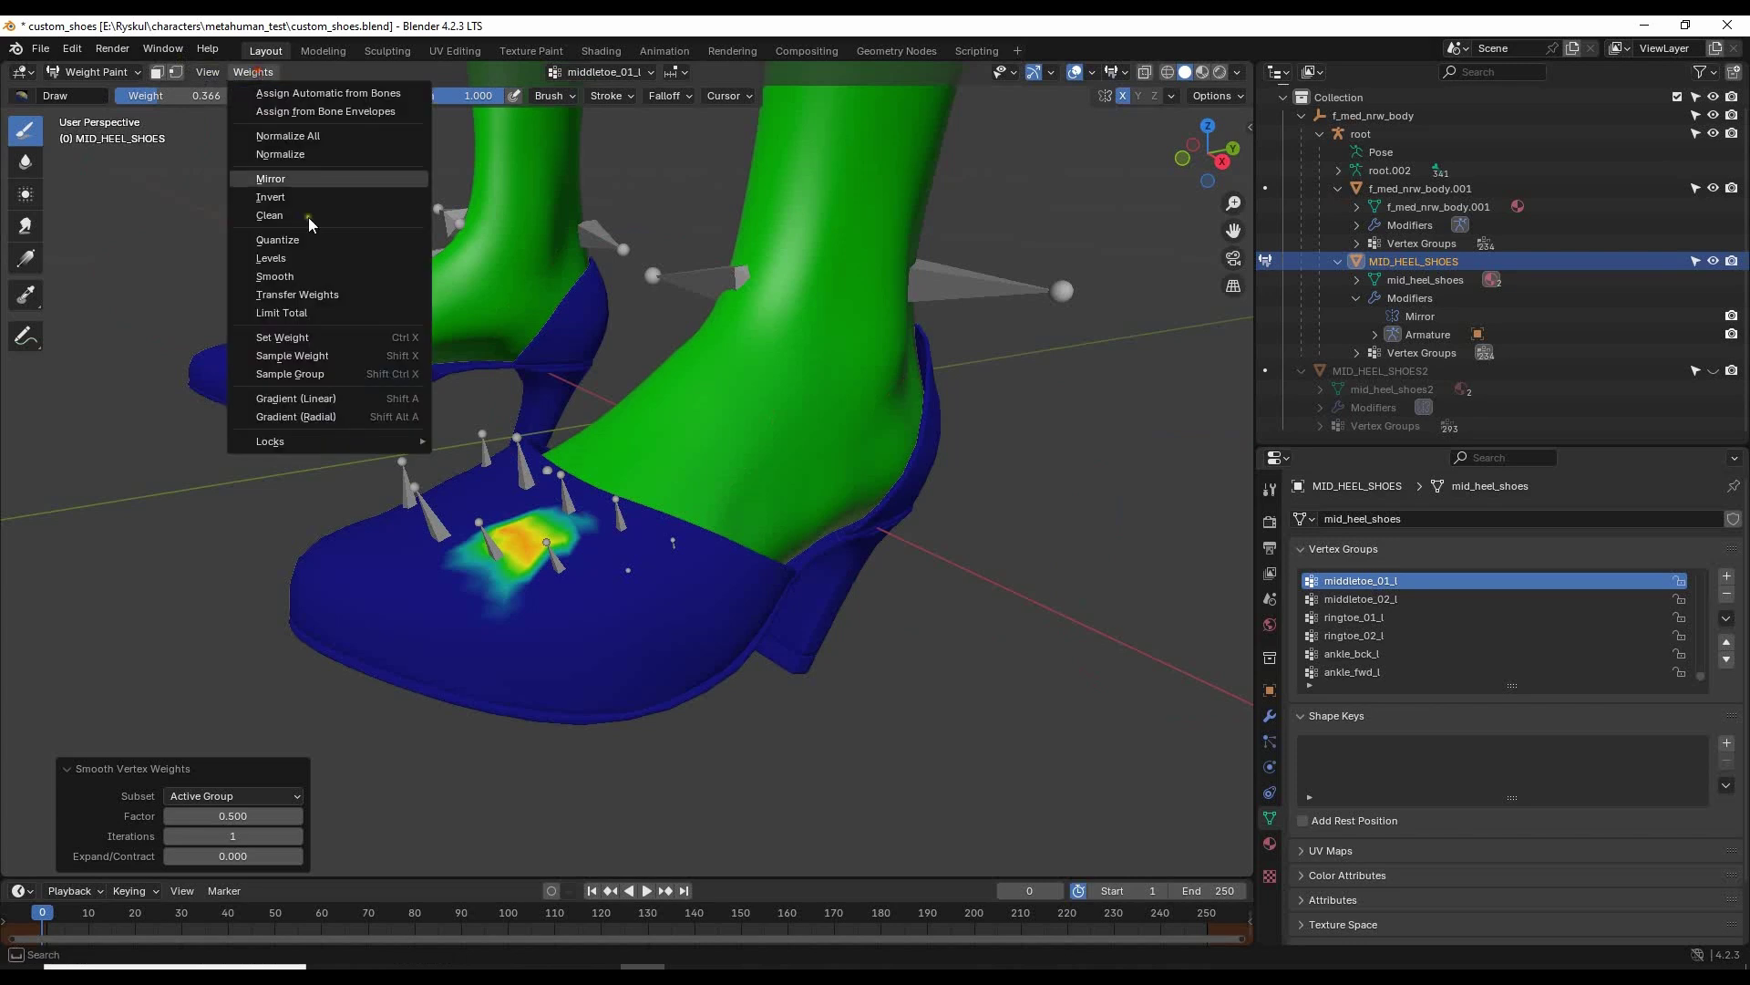
pyautogui.click(297, 277)
pyautogui.click(257, 71)
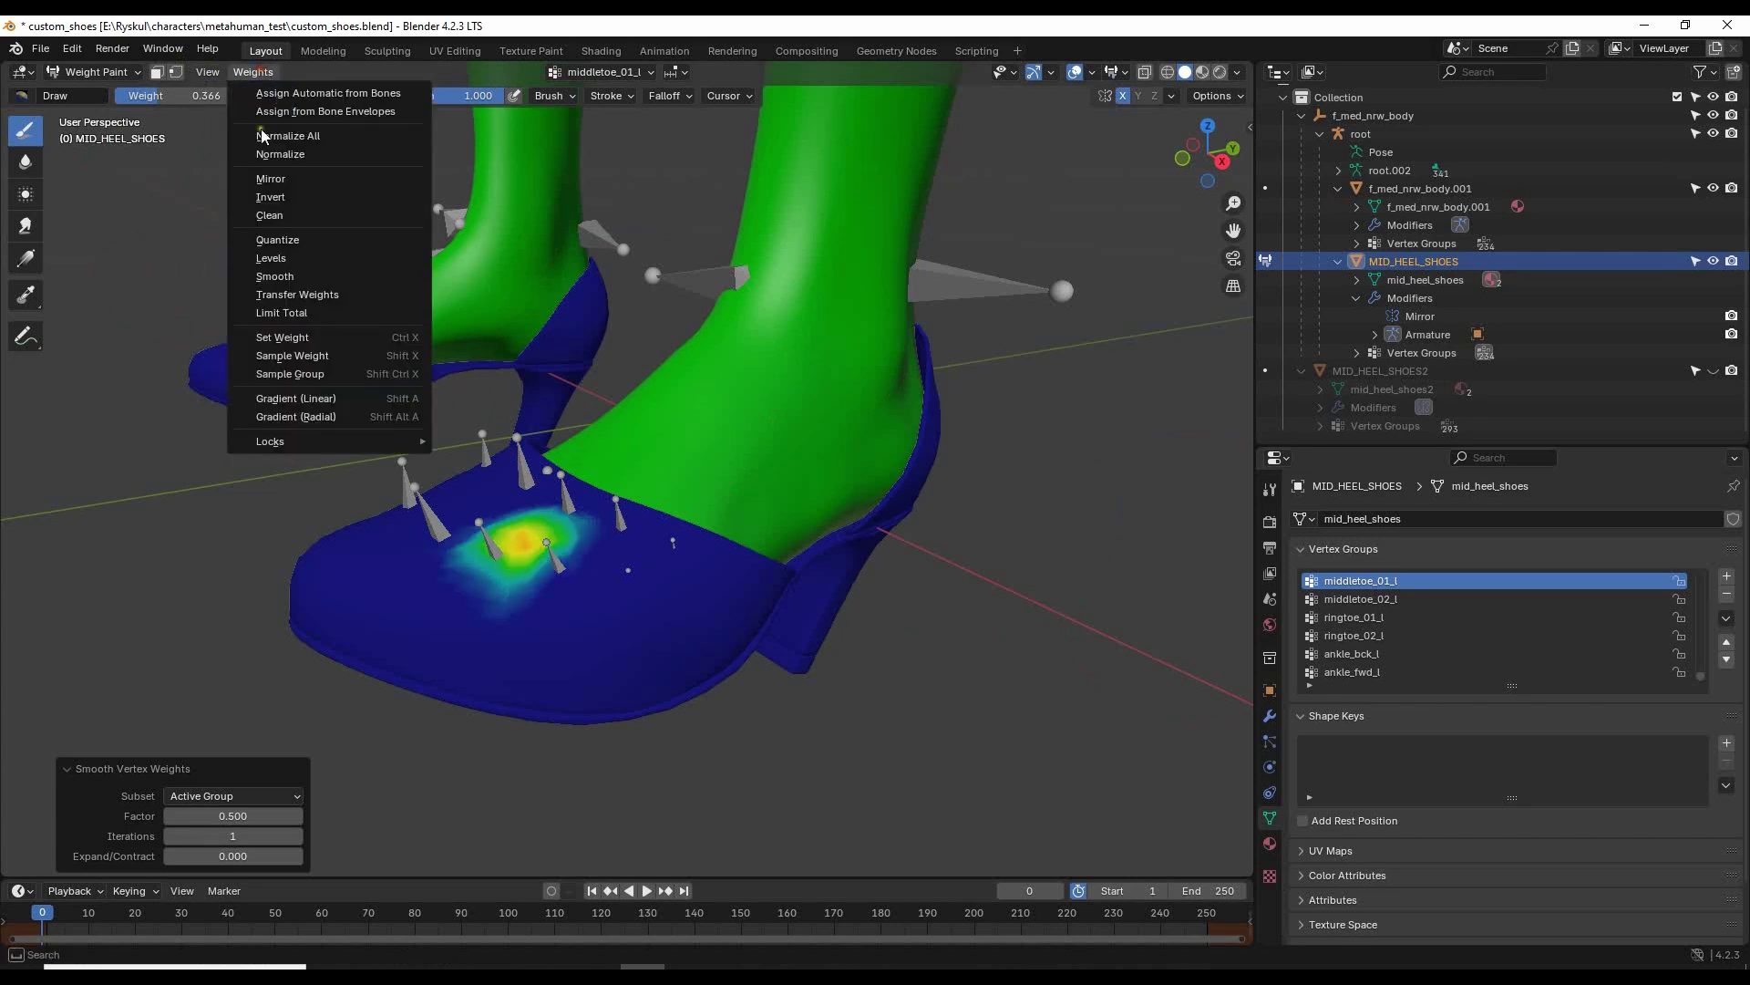
pyautogui.click(326, 276)
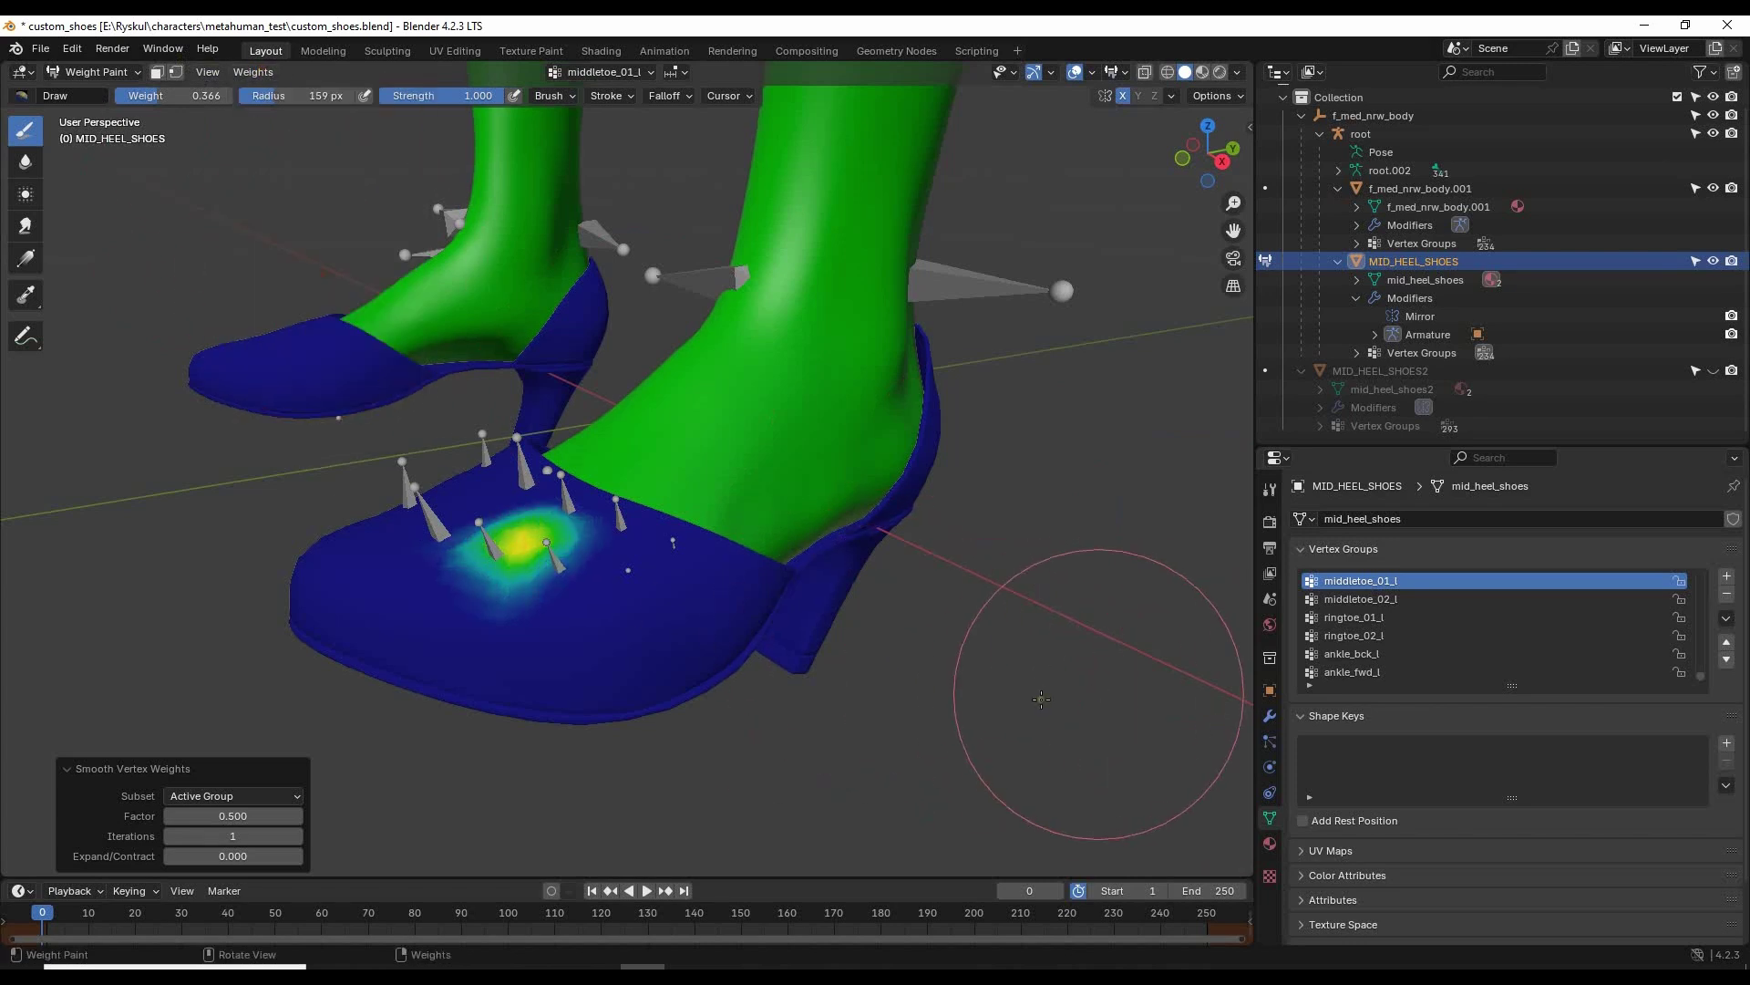
# Smooth the littletoe_02_l vertex group's weights at the outer toe area of the shoe three times.
pyautogui.moveTo(1176, 711); pyautogui.dragTo(1031, 681, button='middle')
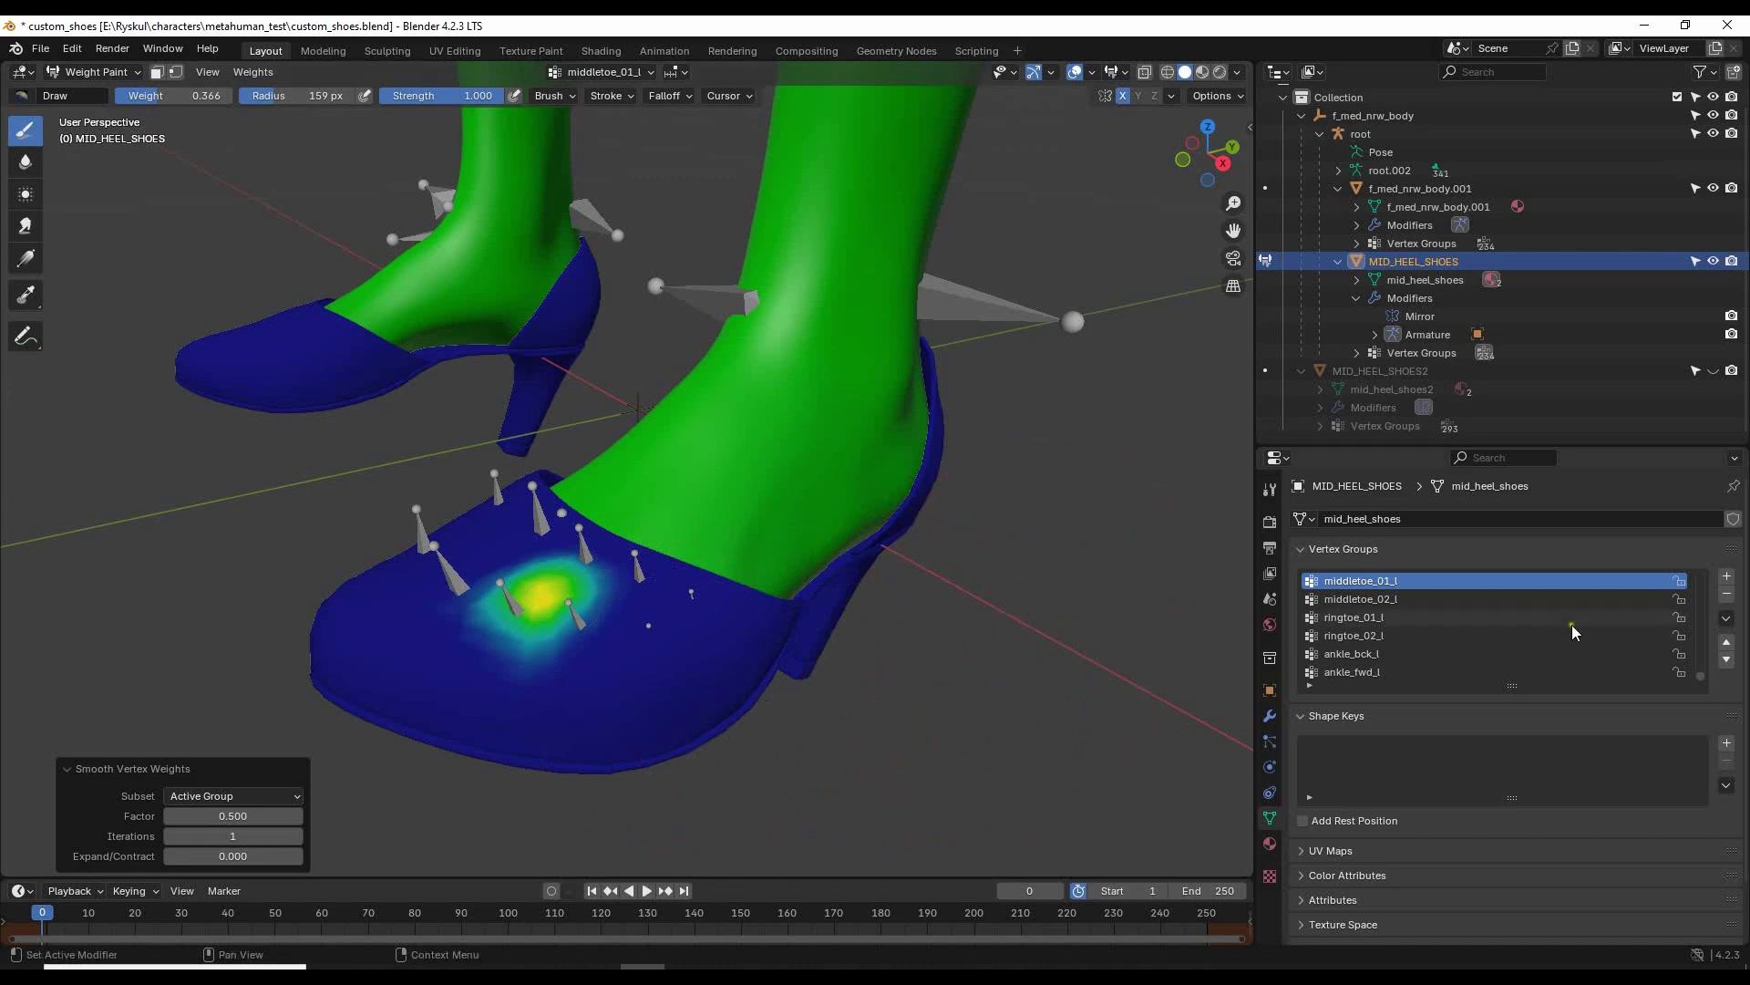
pyautogui.scroll(1, 1496, 621)
pyautogui.click(1344, 579)
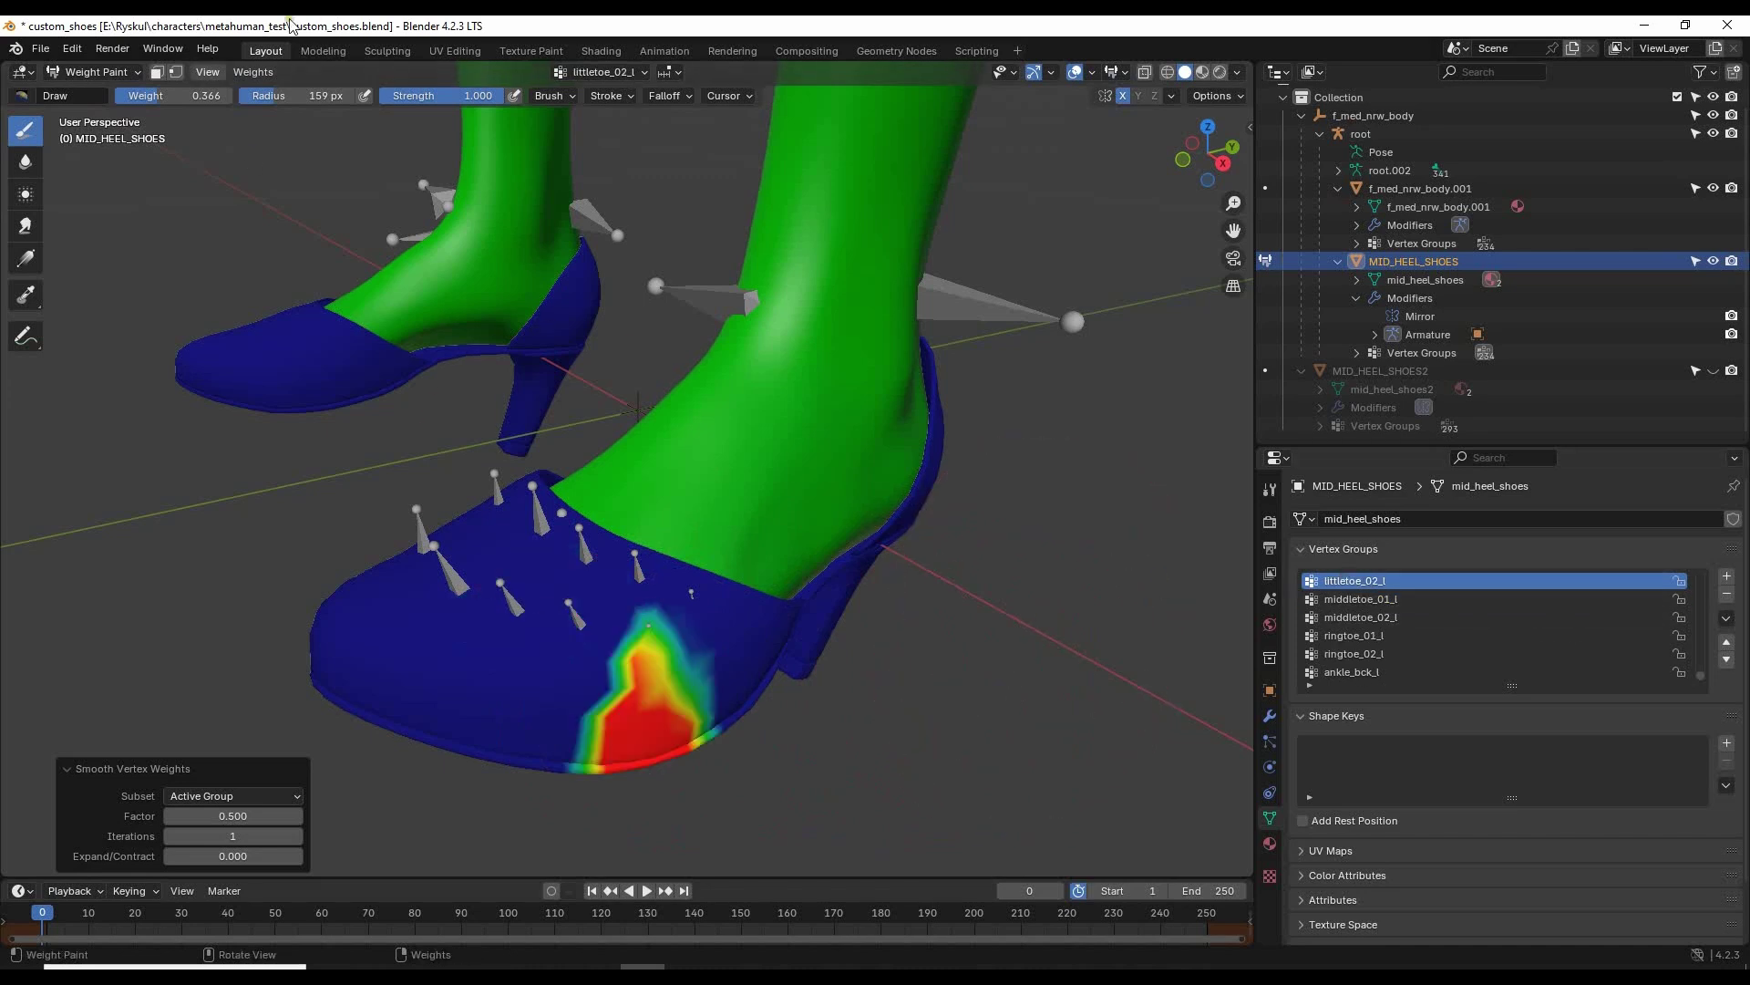
pyautogui.click(251, 72)
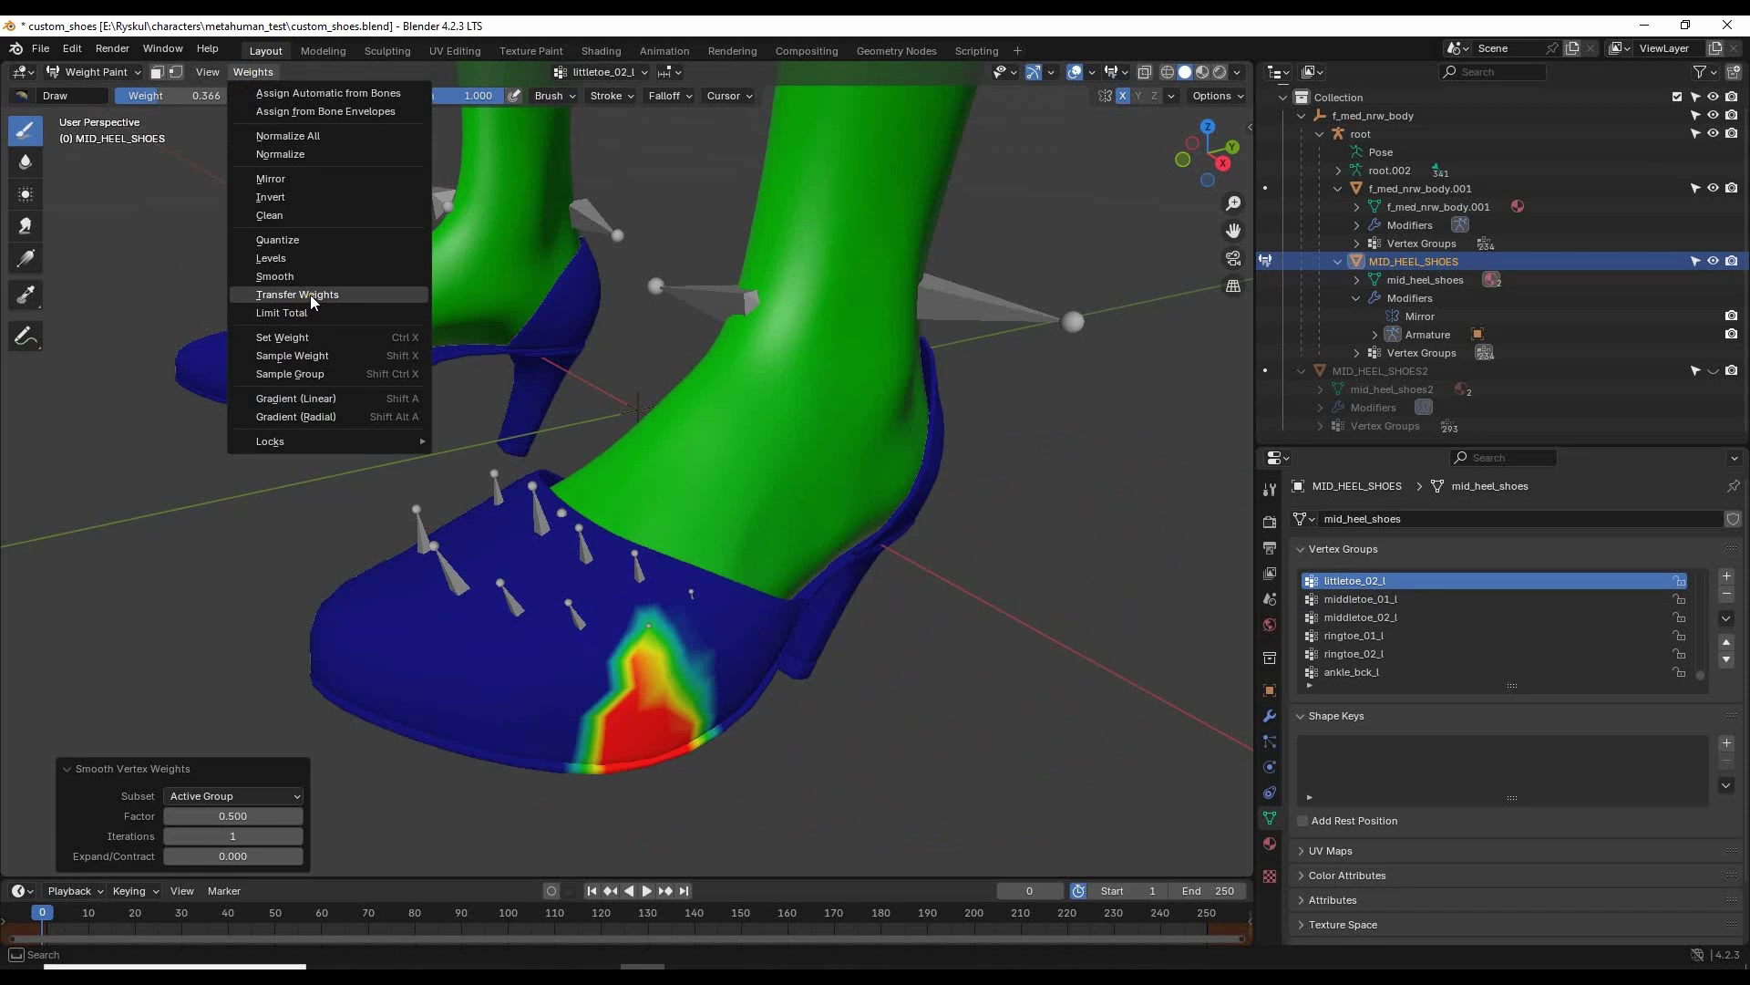
pyautogui.click(277, 274)
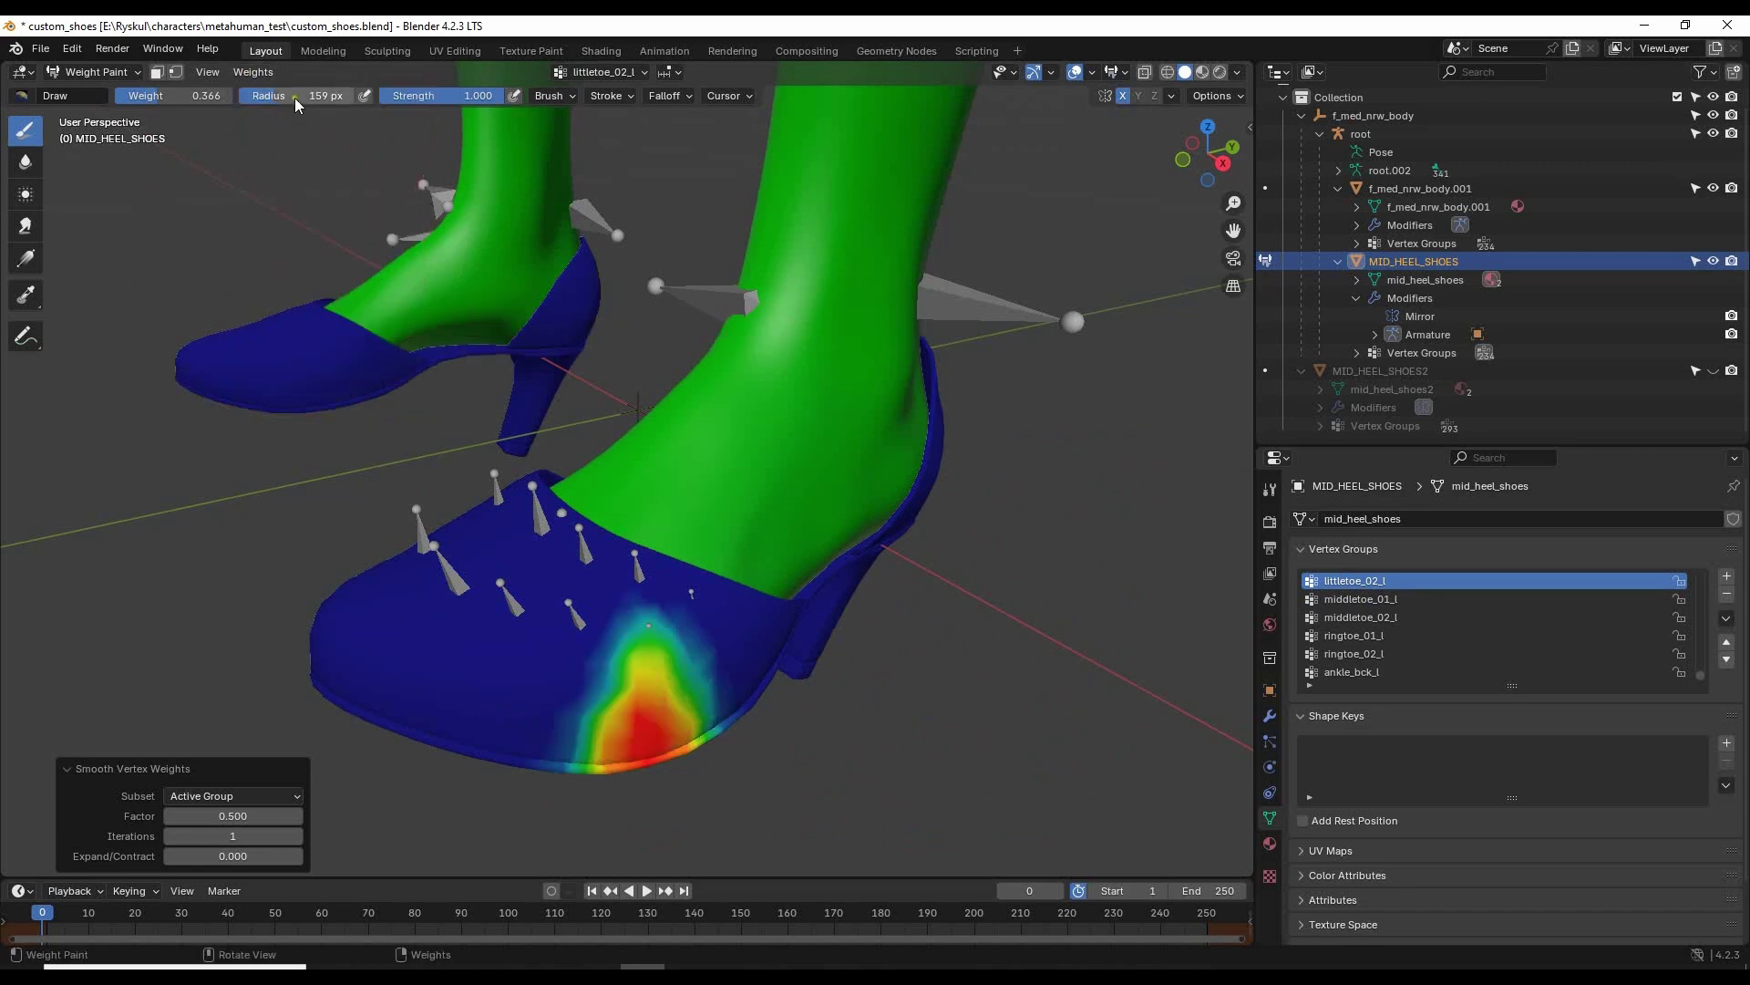
pyautogui.click(253, 72)
pyautogui.click(312, 275)
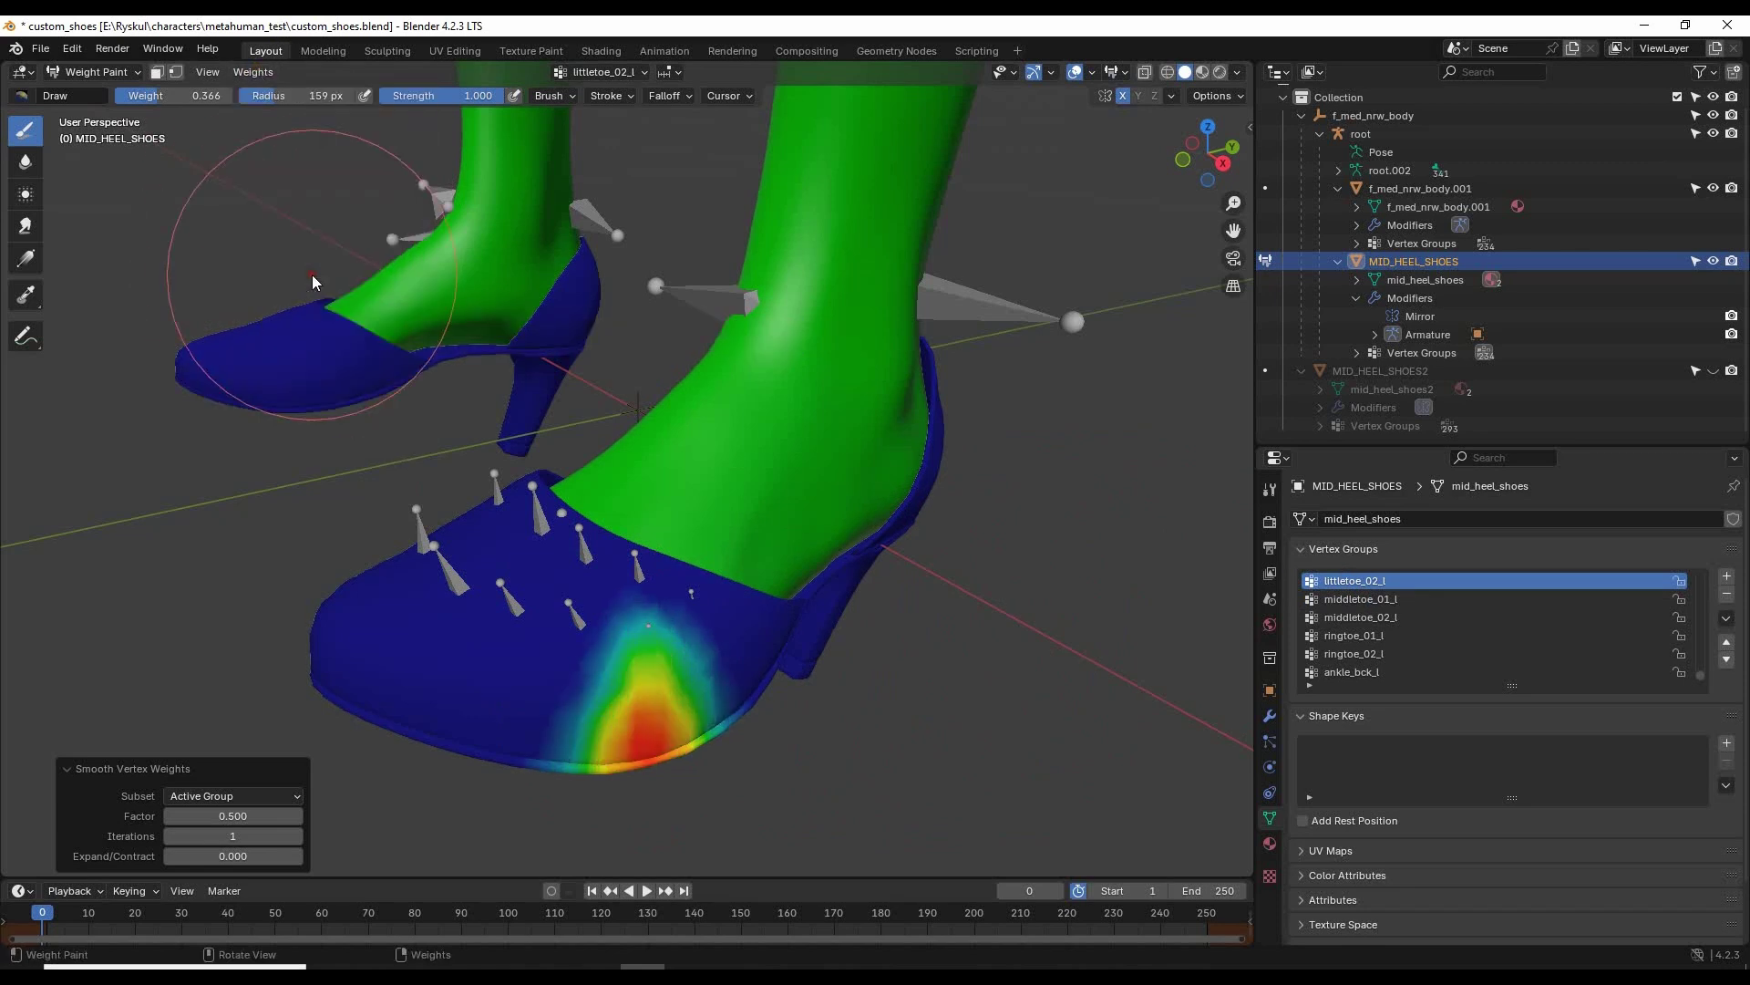
pyautogui.click(259, 73)
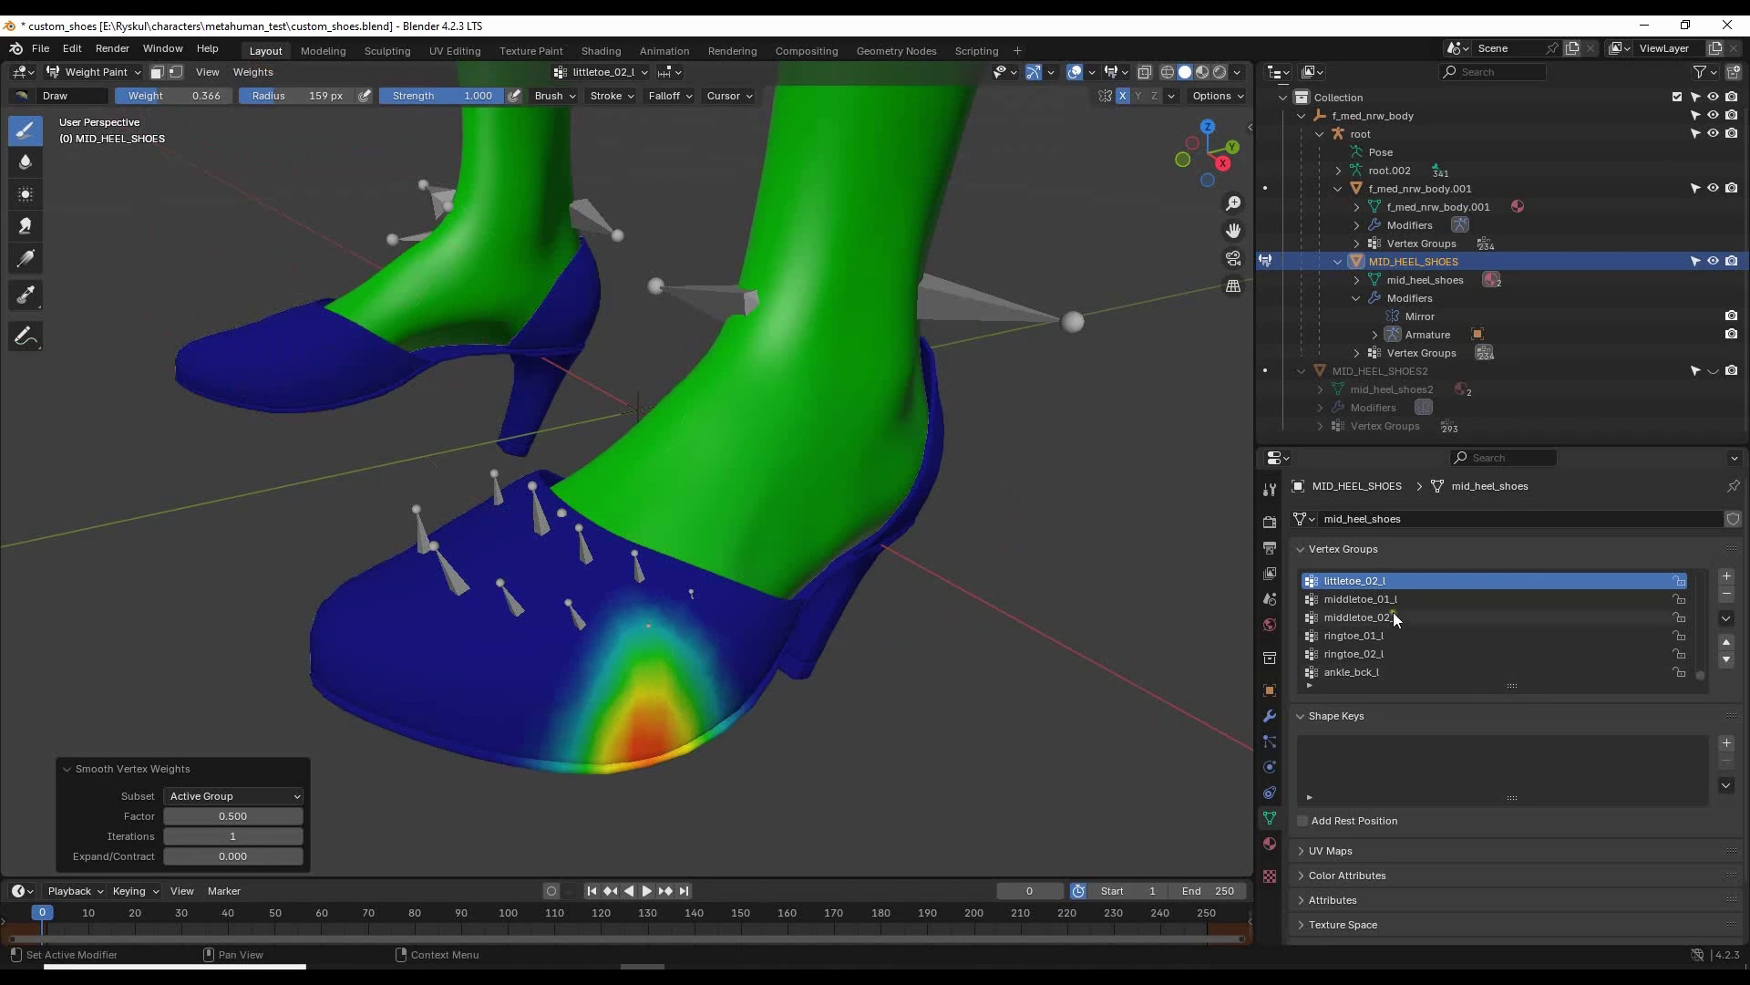
# Smooth the weights of the littletoe_01_l vertex group once.
pyautogui.scroll(2, 1372, 602)
pyautogui.click(1349, 599)
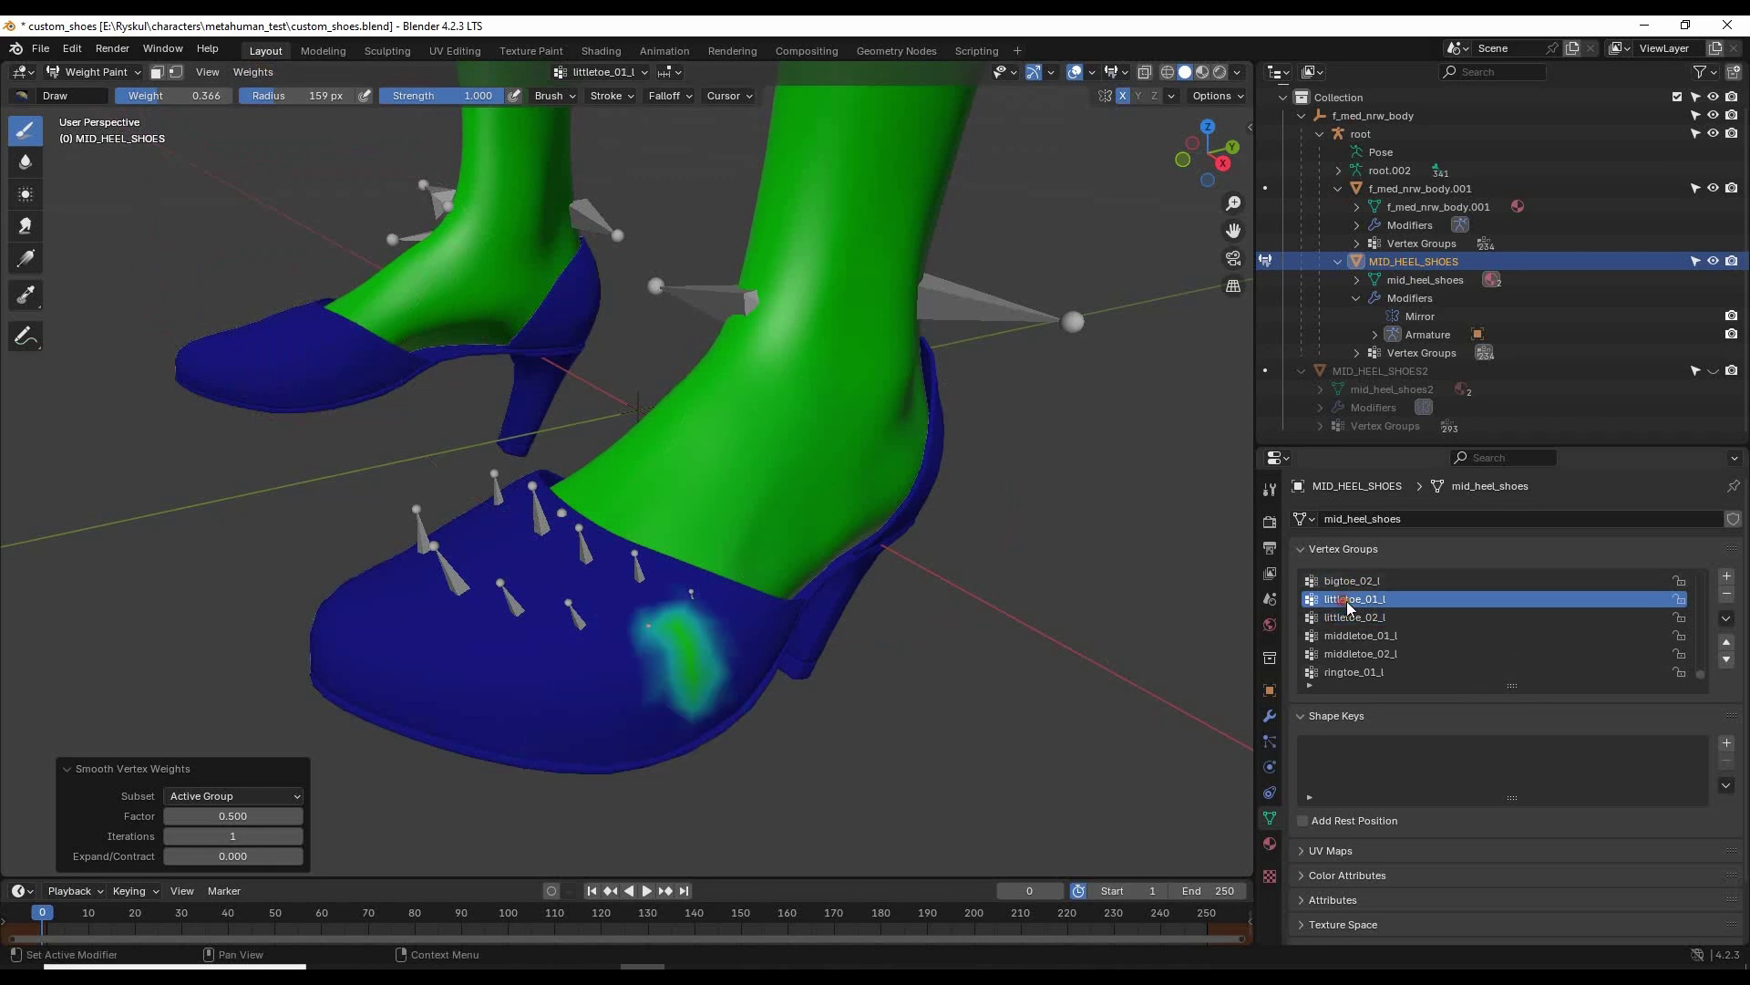
pyautogui.click(248, 73)
pyautogui.click(319, 275)
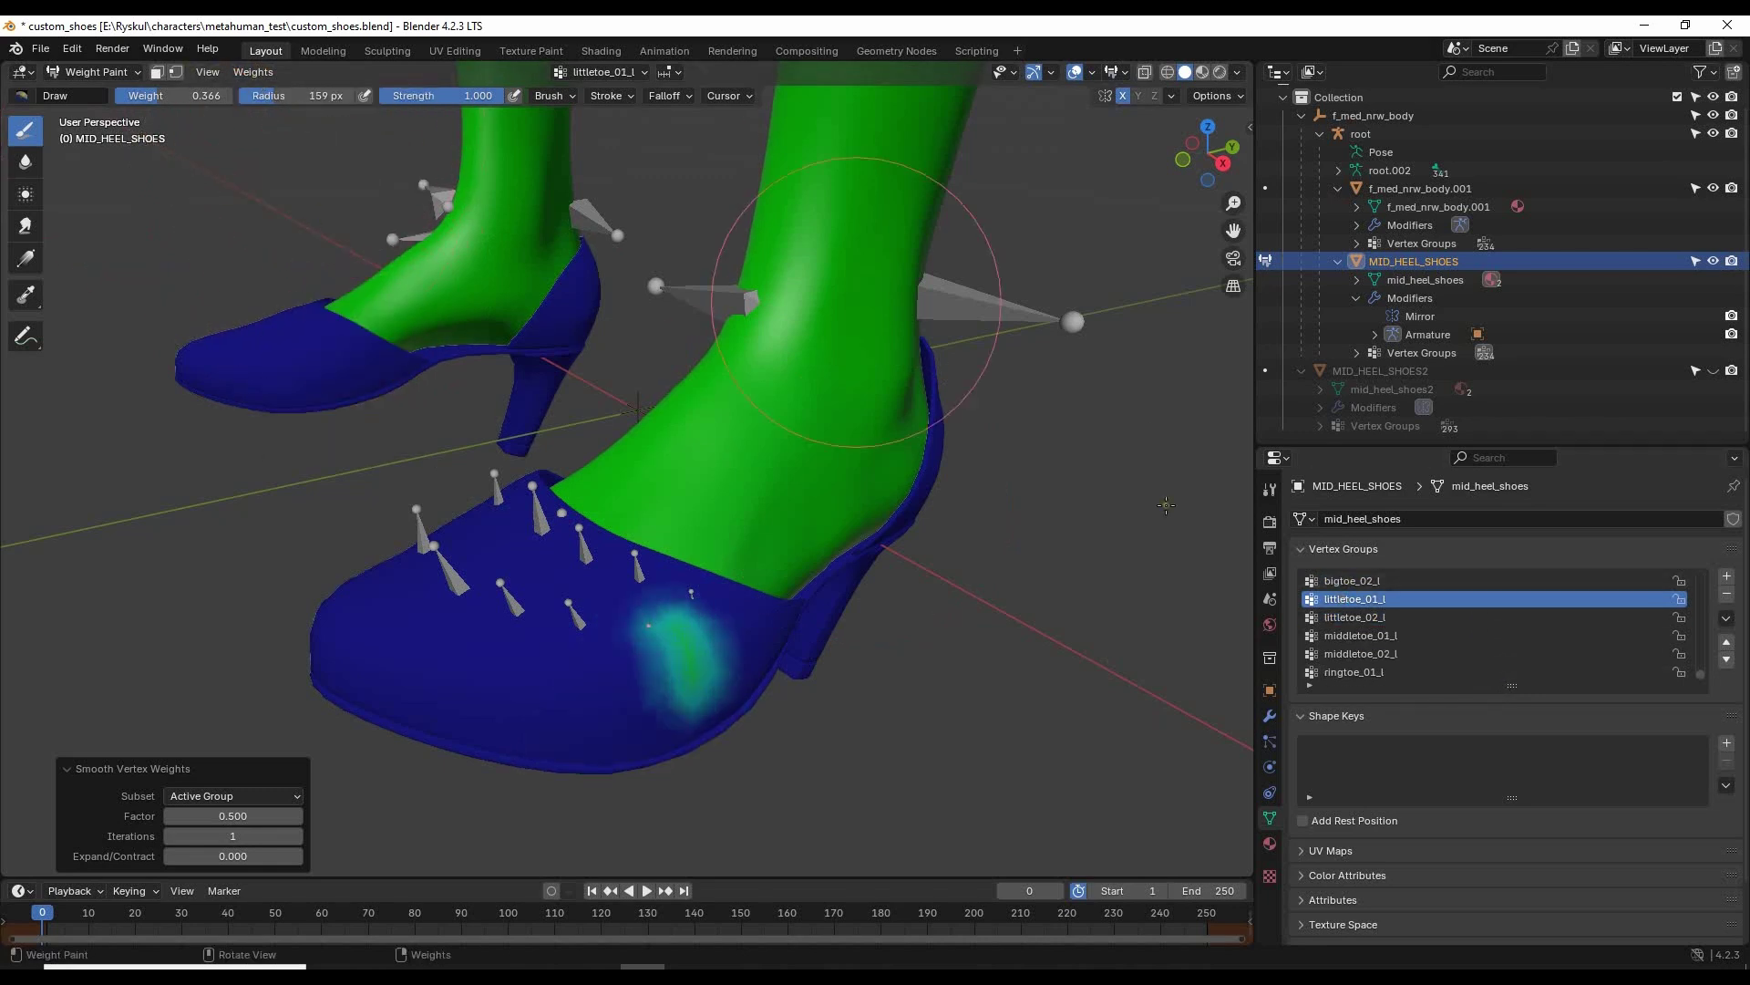
# Smooth the bigtoe_02_l vertex group's weights at the front of the shoe four times.
pyautogui.click(1355, 584)
pyautogui.moveTo(832, 734)
pyautogui.mouseDown(button='middle')
pyautogui.moveTo(921, 635)
pyautogui.moveTo(898, 583)
pyautogui.mouseUp(button='middle')
pyautogui.click(254, 72)
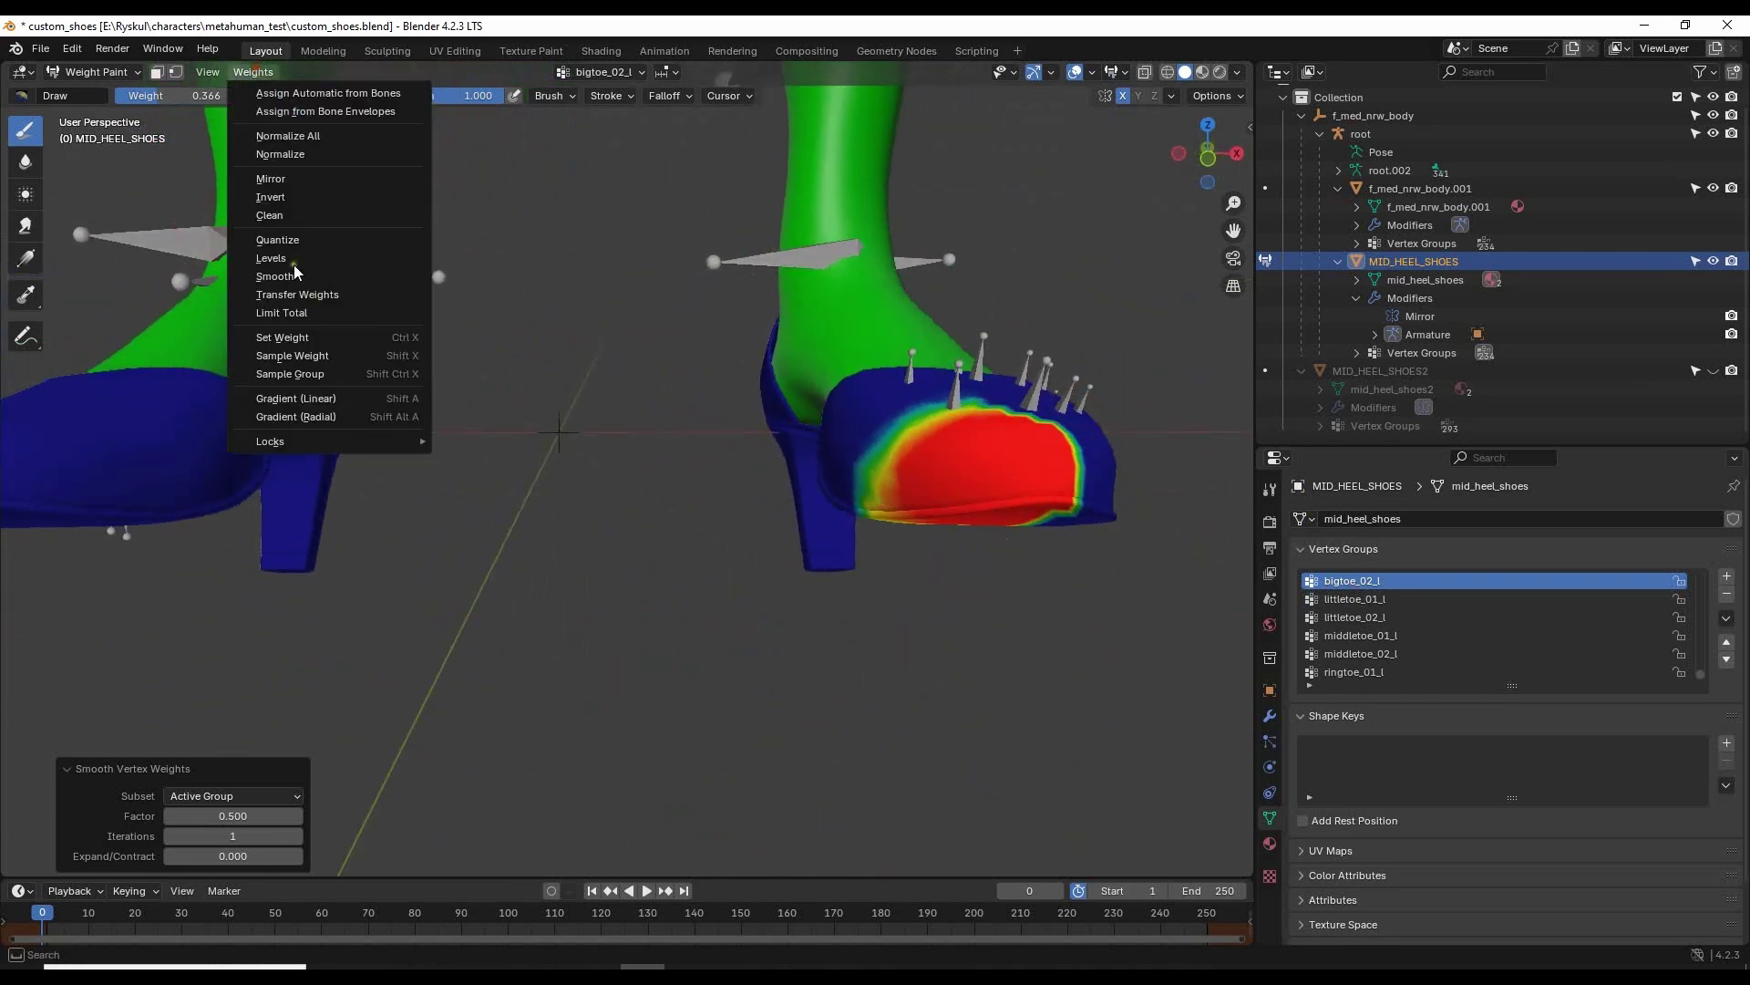
pyautogui.click(298, 275)
pyautogui.click(253, 72)
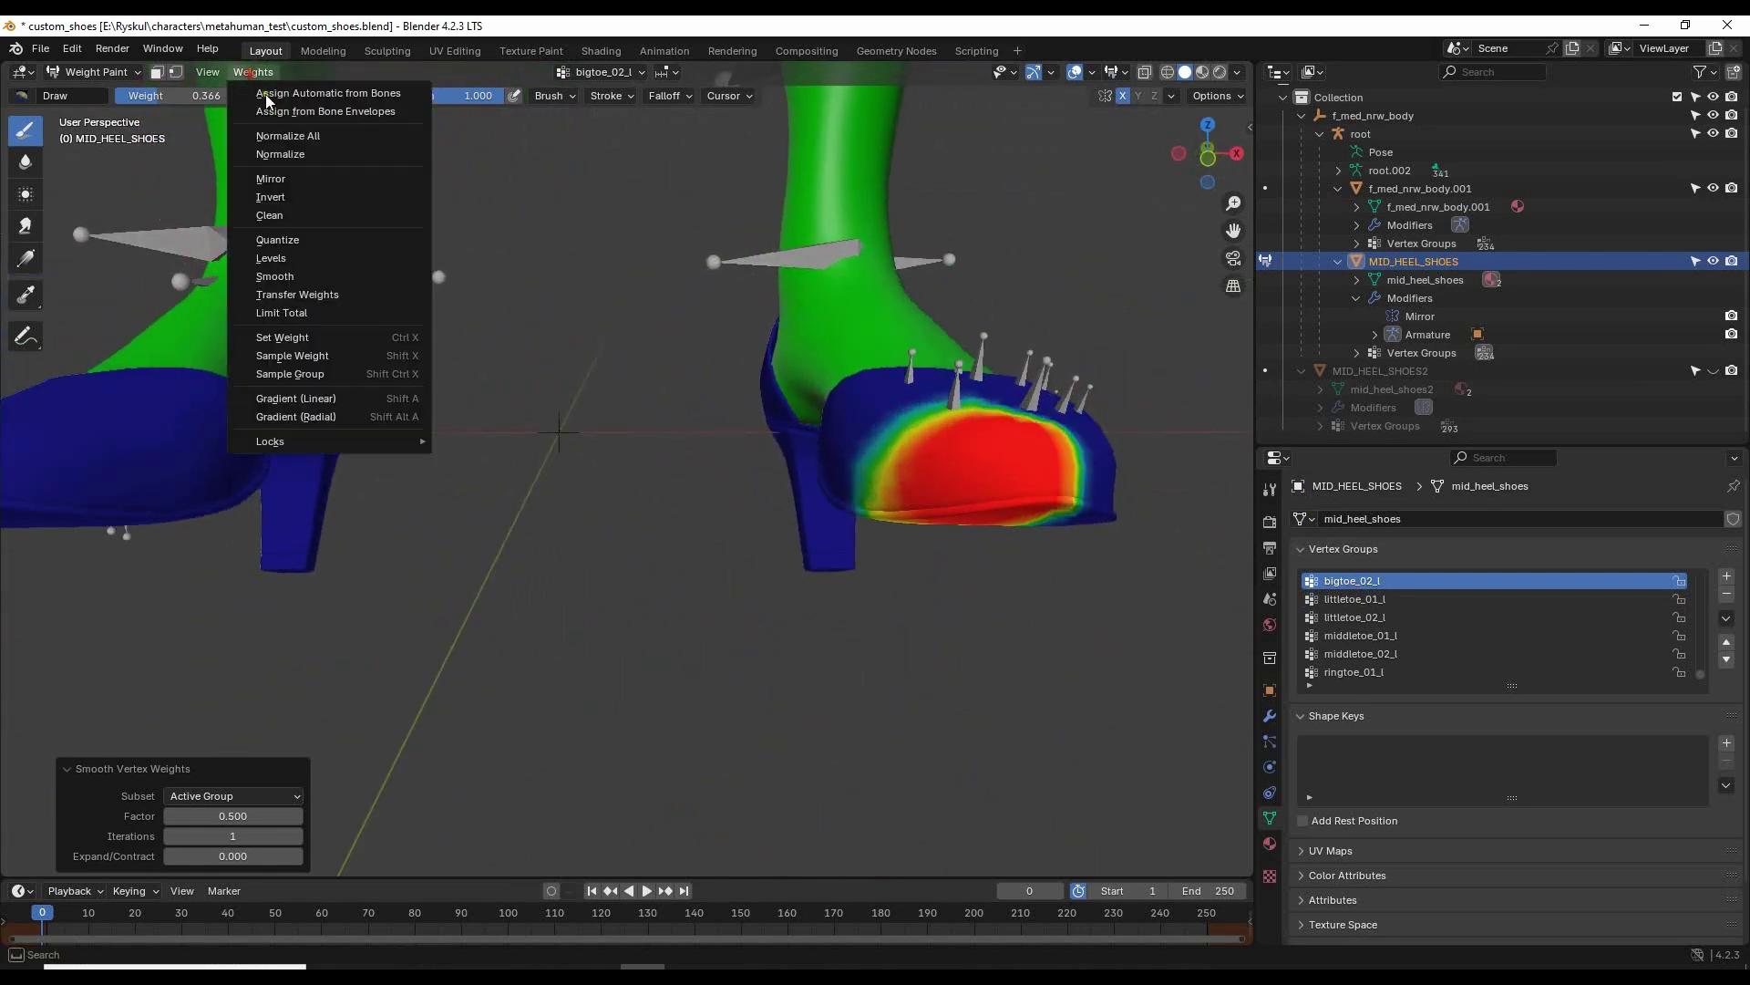
pyautogui.click(319, 274)
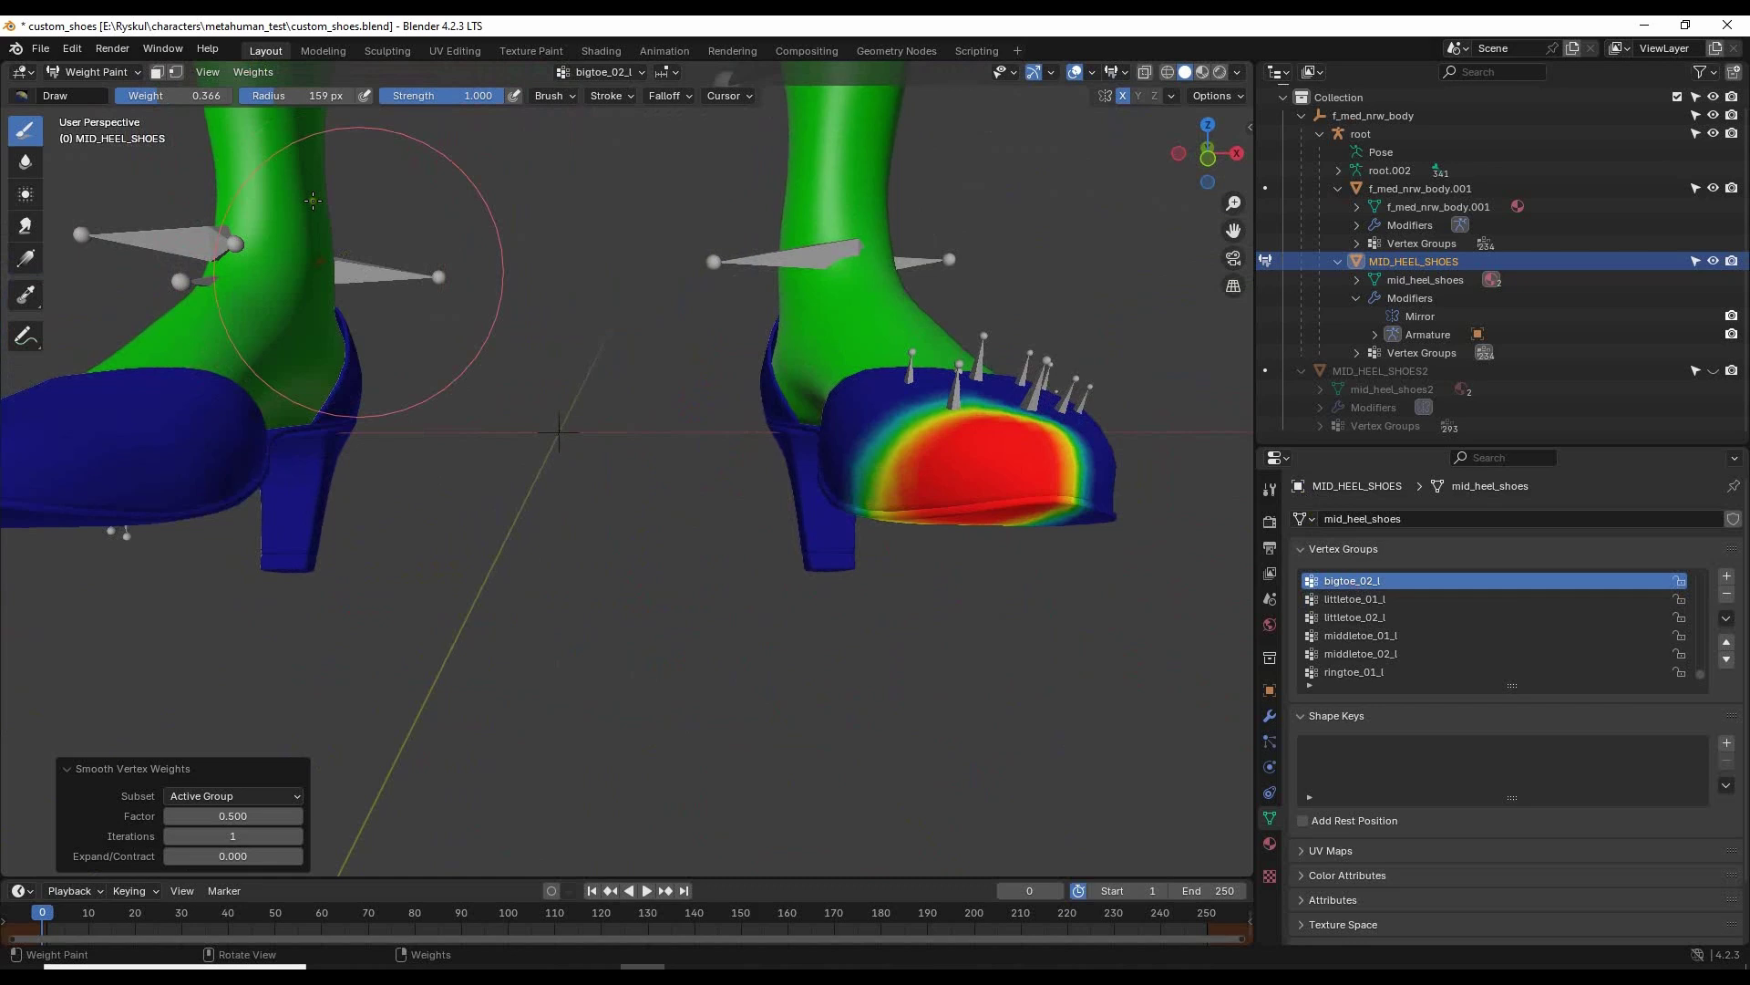
pyautogui.click(254, 72)
pyautogui.click(307, 276)
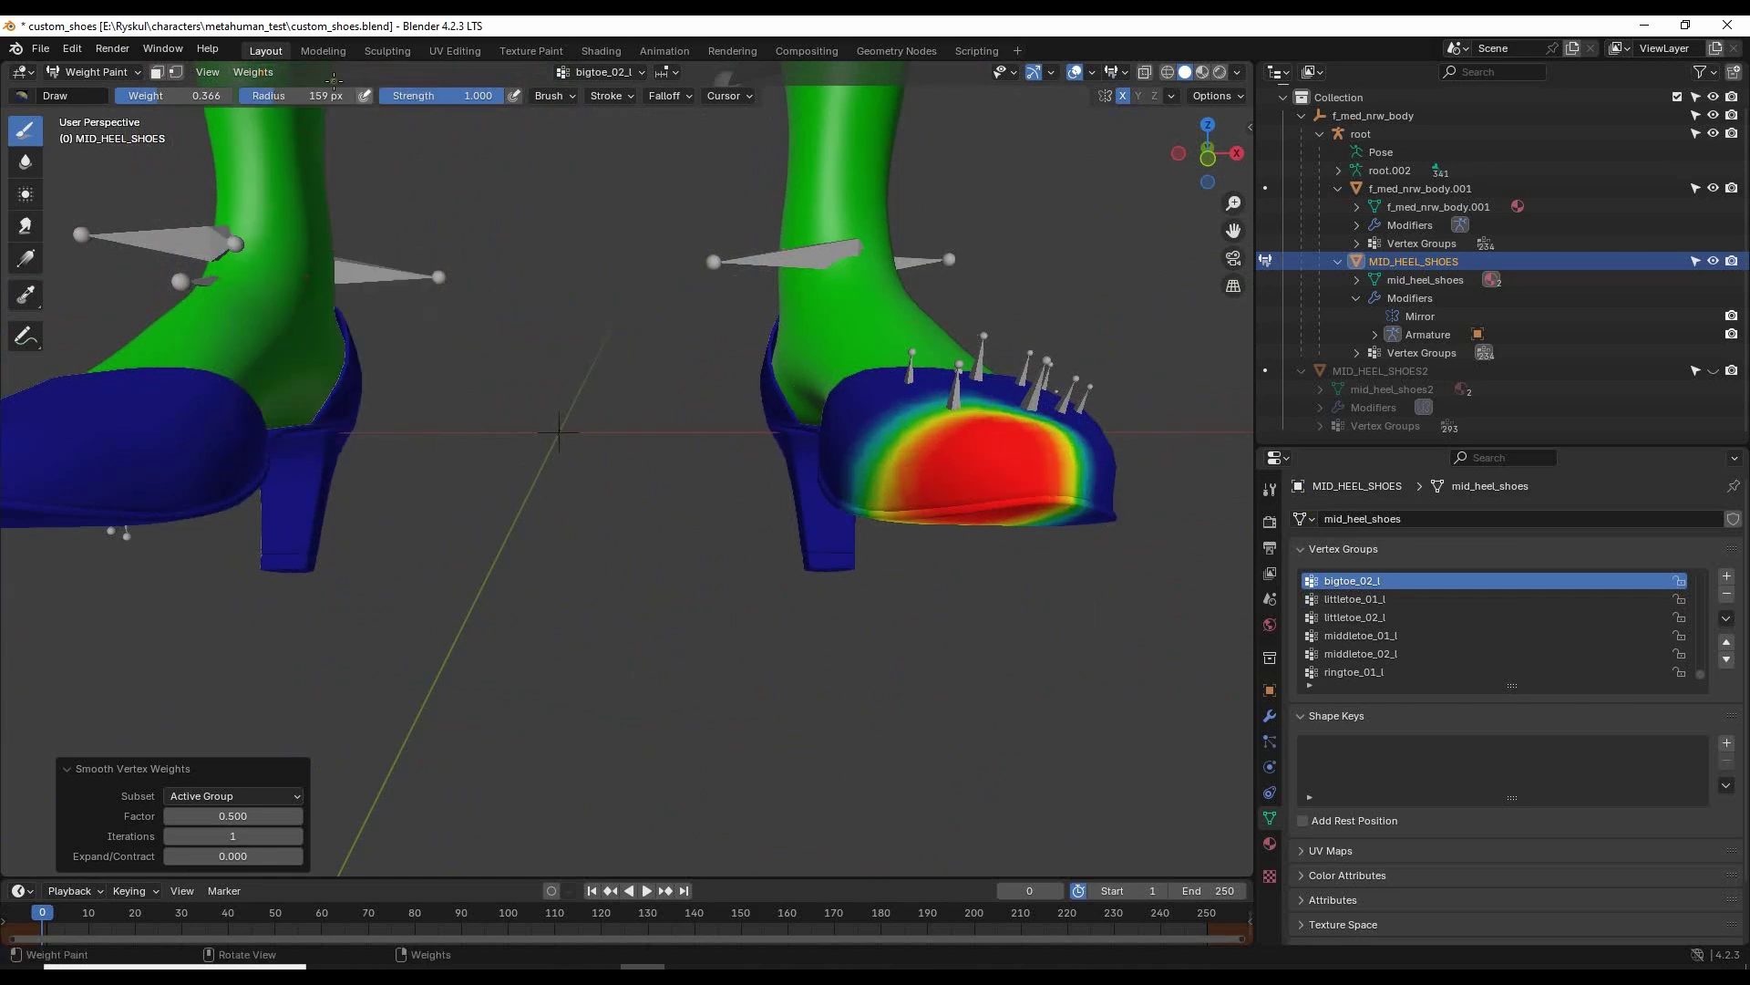
pyautogui.click(253, 73)
pyautogui.click(314, 276)
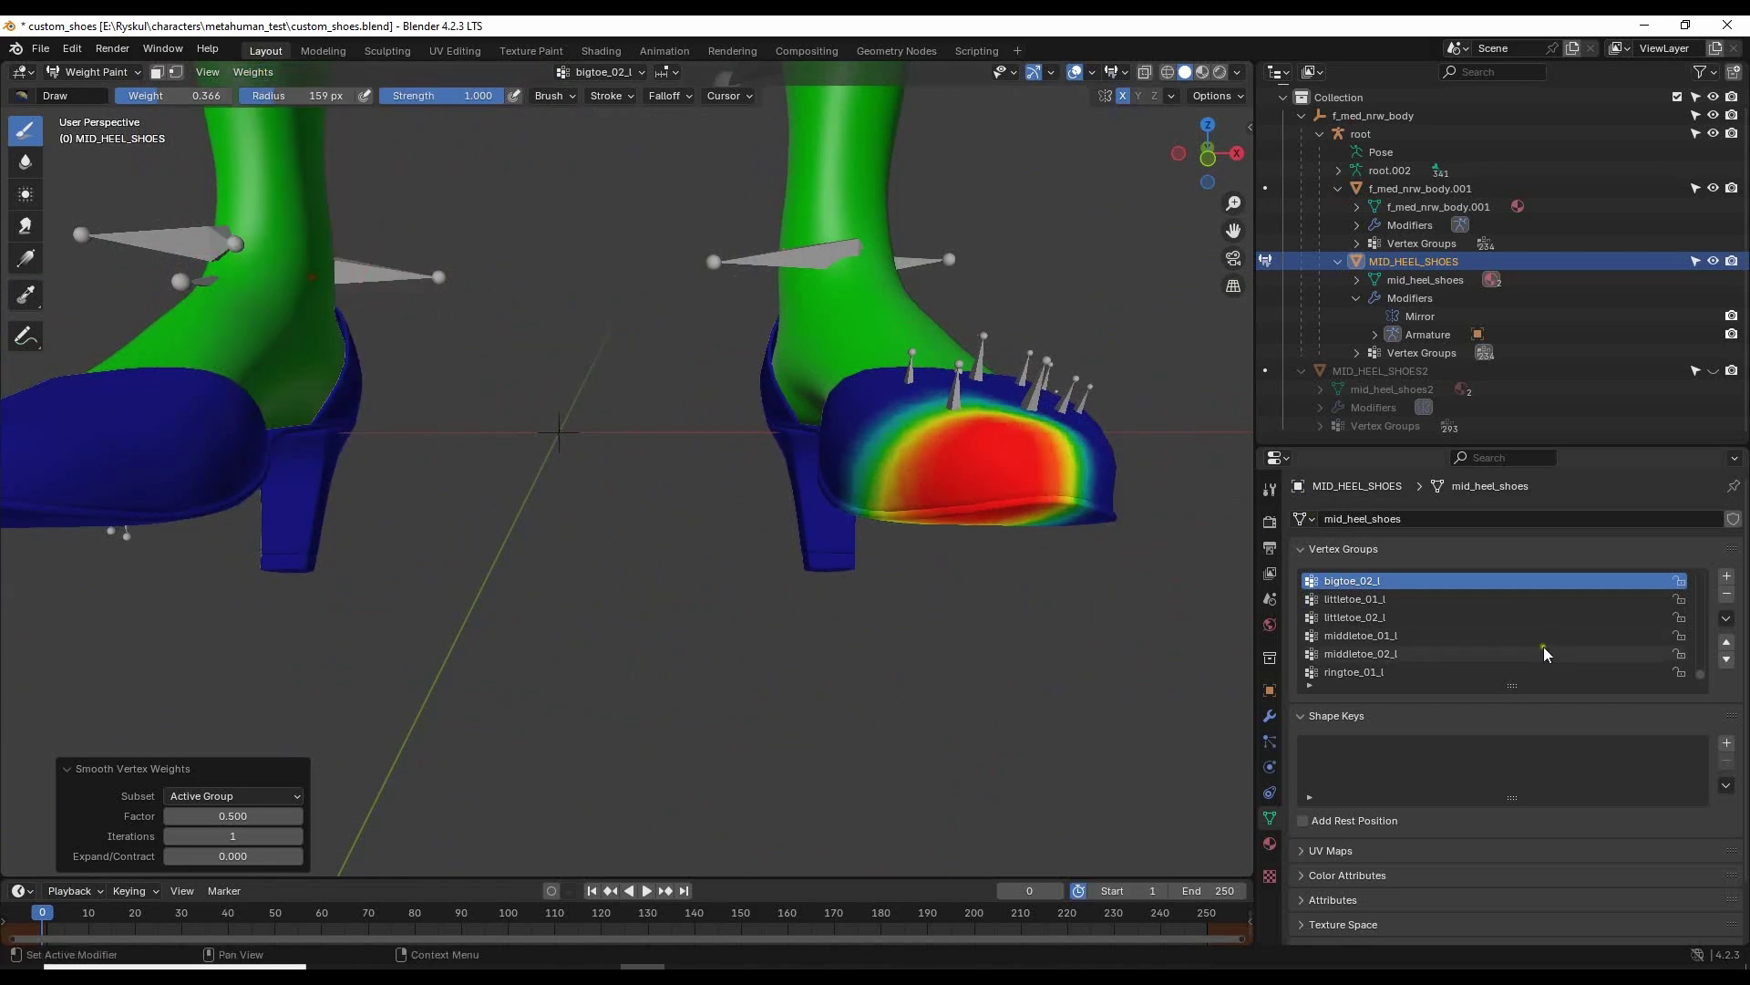
# Smooth the weights of the bigtoe_01_l vertex group twice.
pyautogui.scroll(1, 1544, 648)
pyautogui.click(1367, 581)
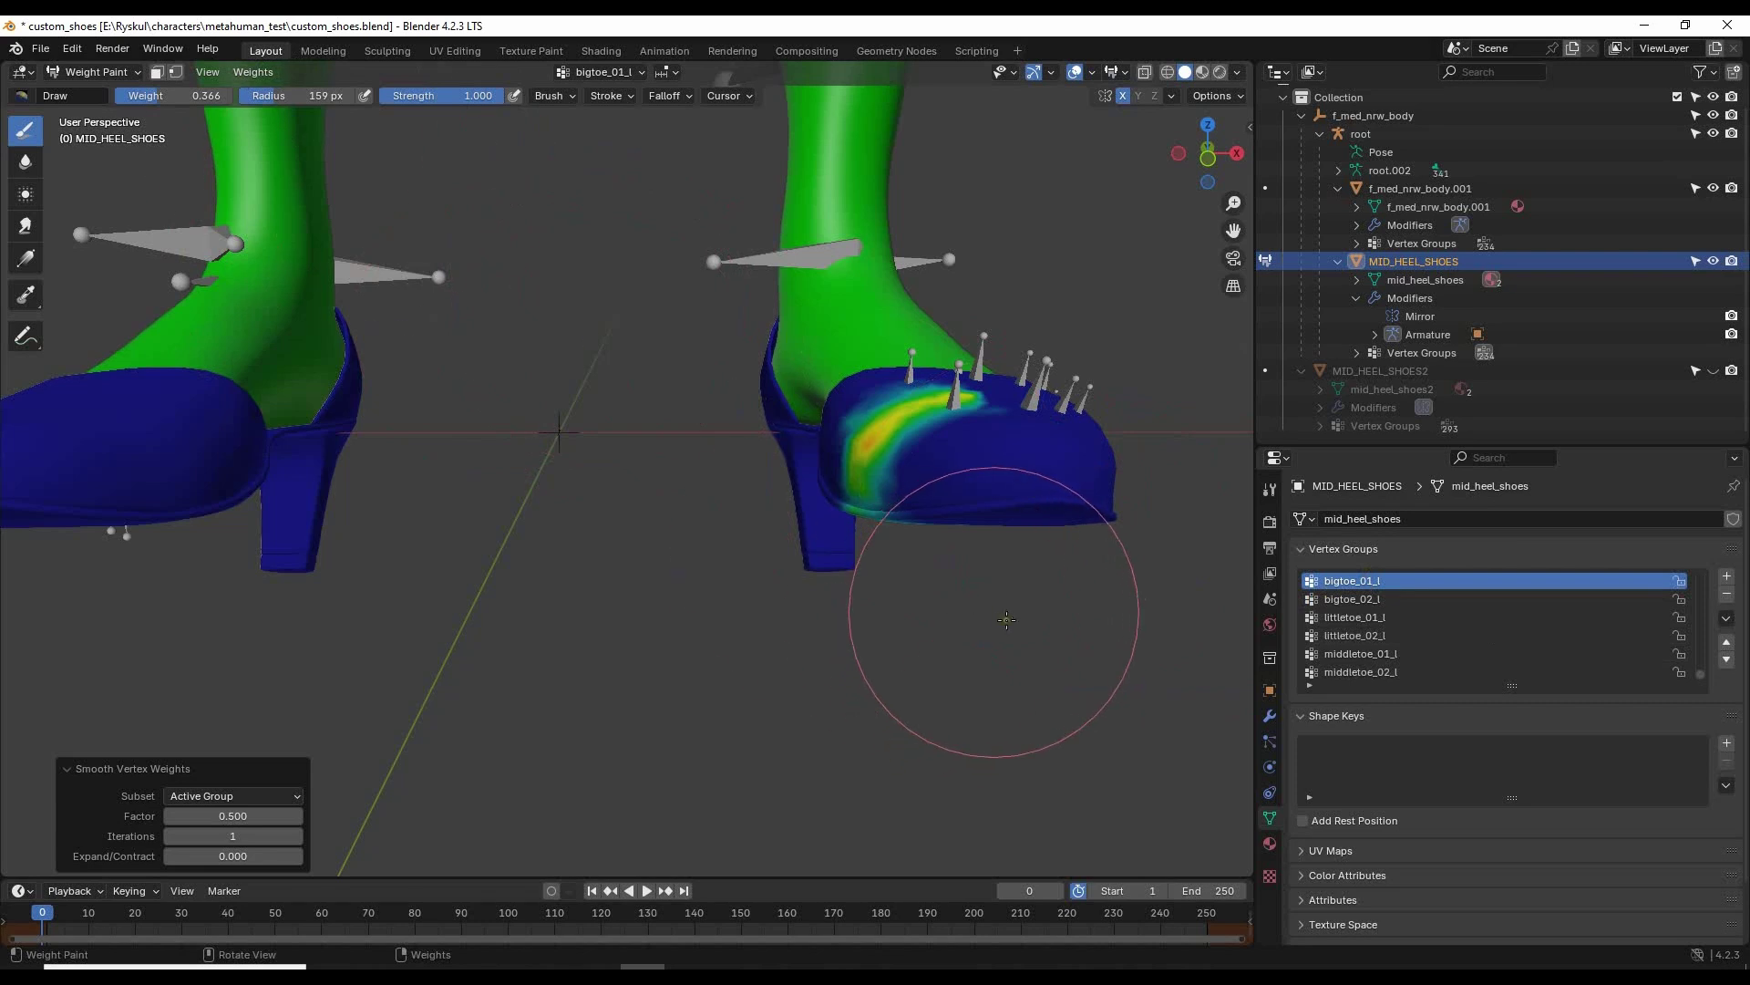
pyautogui.moveTo(870, 465); pyautogui.dragTo(915, 523, button='middle')
pyautogui.click(265, 72)
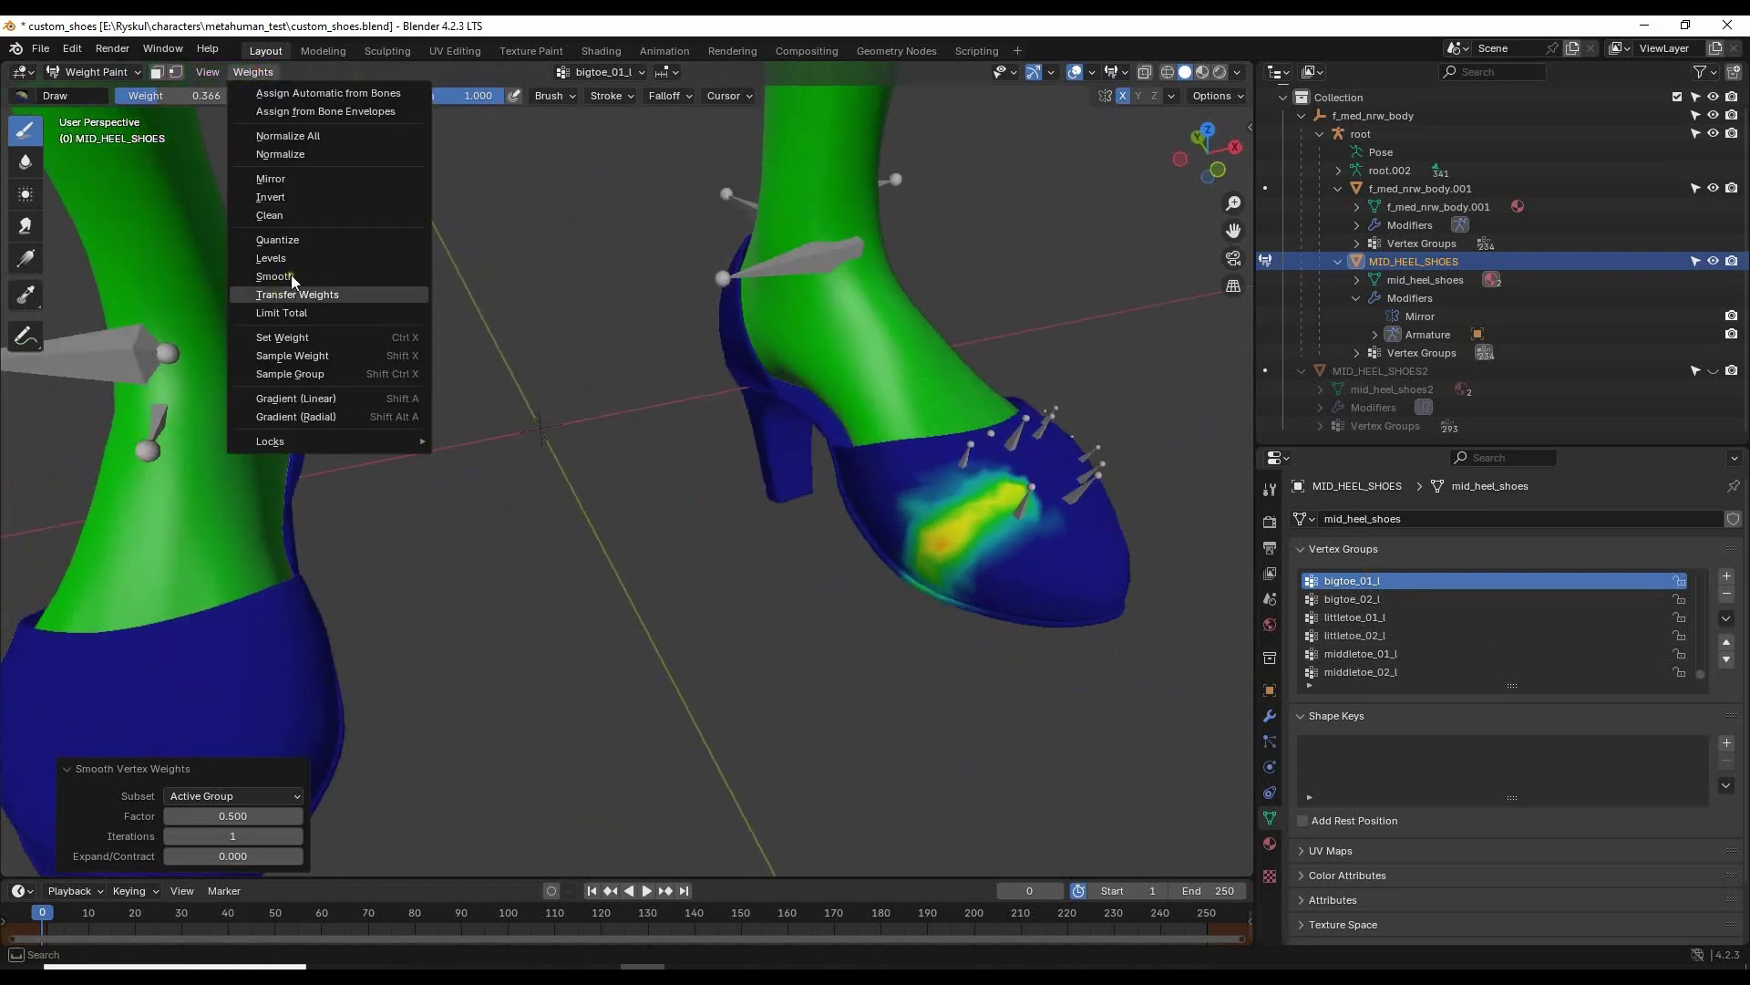
pyautogui.click(314, 276)
pyautogui.click(244, 72)
pyautogui.click(314, 283)
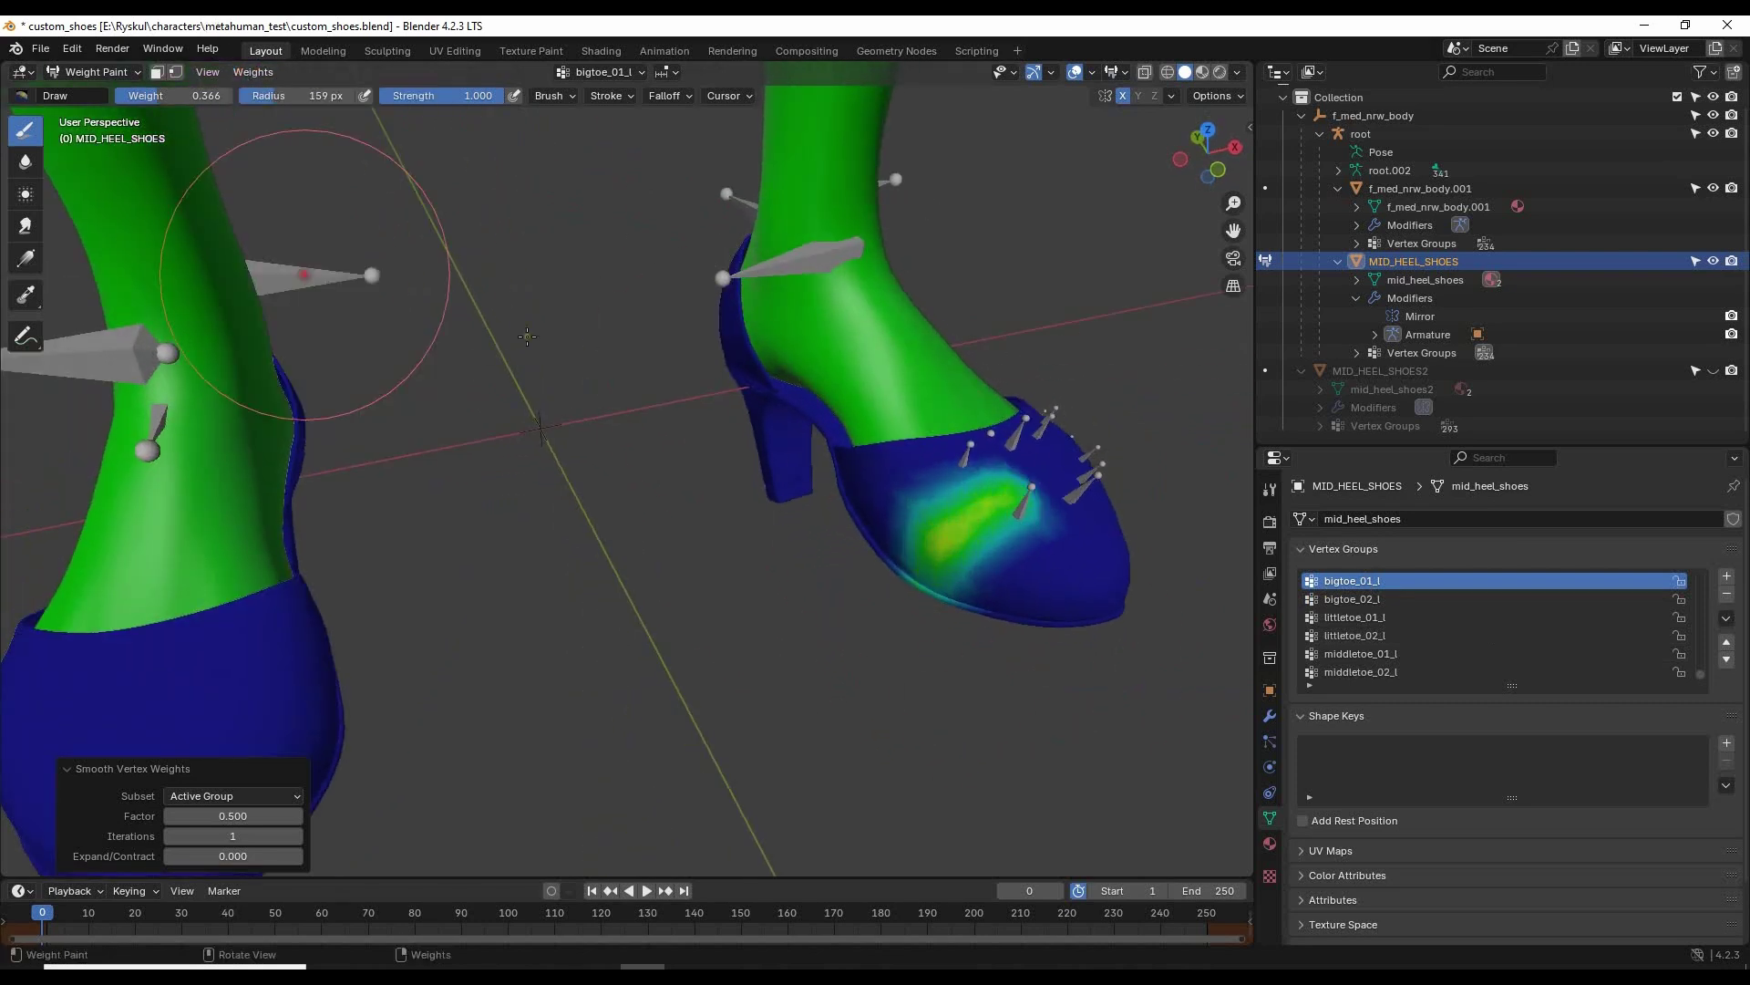
# Apply Smooth three times to the indextoe_02_l vertex group's weights on the shoe tip.
pyautogui.scroll(2, 1483, 684)
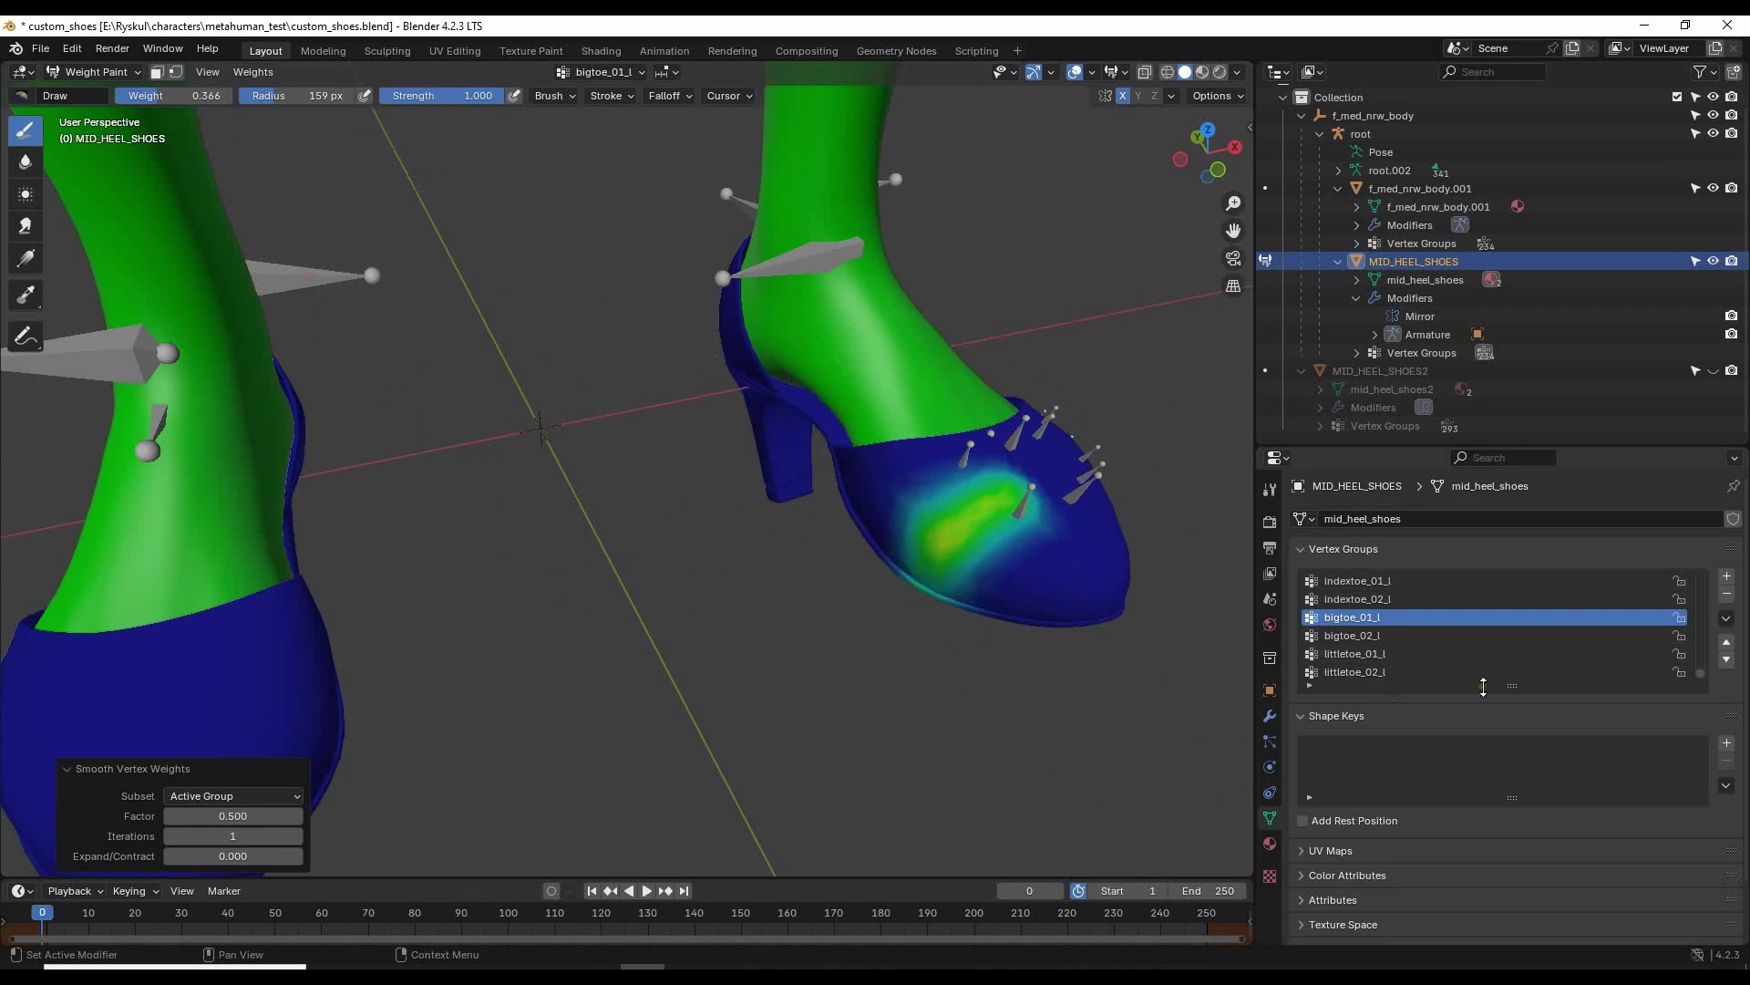
pyautogui.click(1380, 599)
pyautogui.moveTo(833, 687); pyautogui.dragTo(680, 508, button='middle')
pyautogui.click(255, 75)
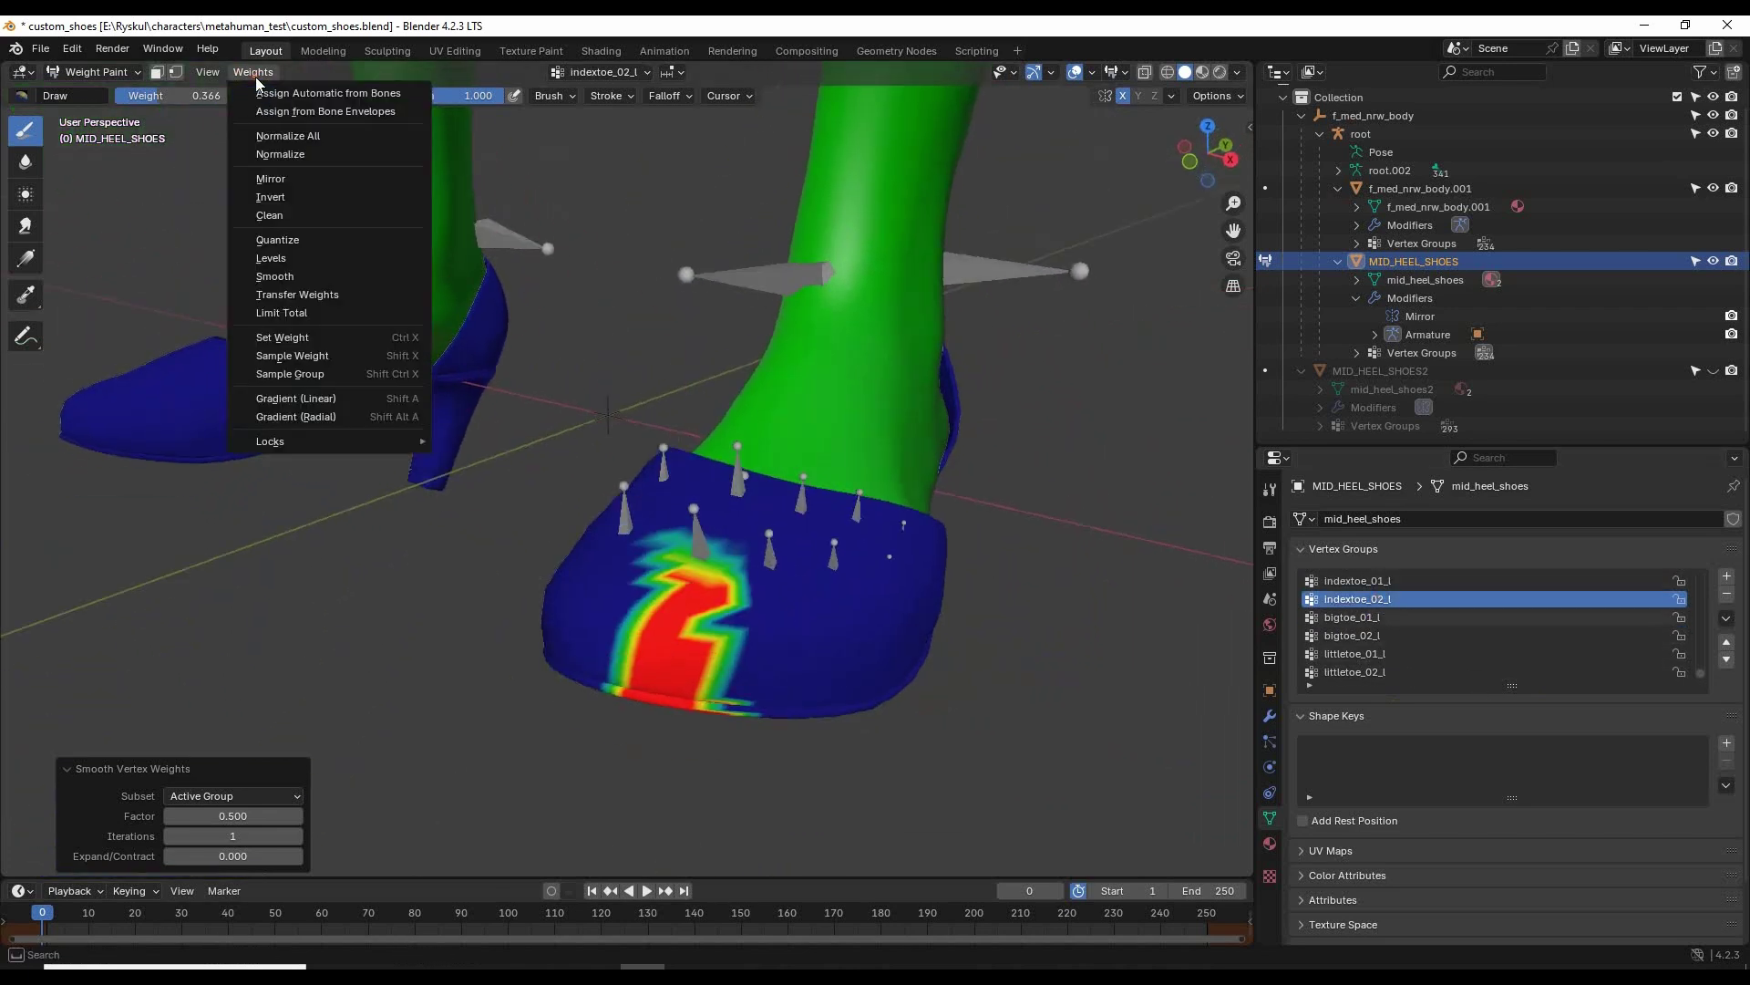
pyautogui.click(324, 282)
pyautogui.click(253, 72)
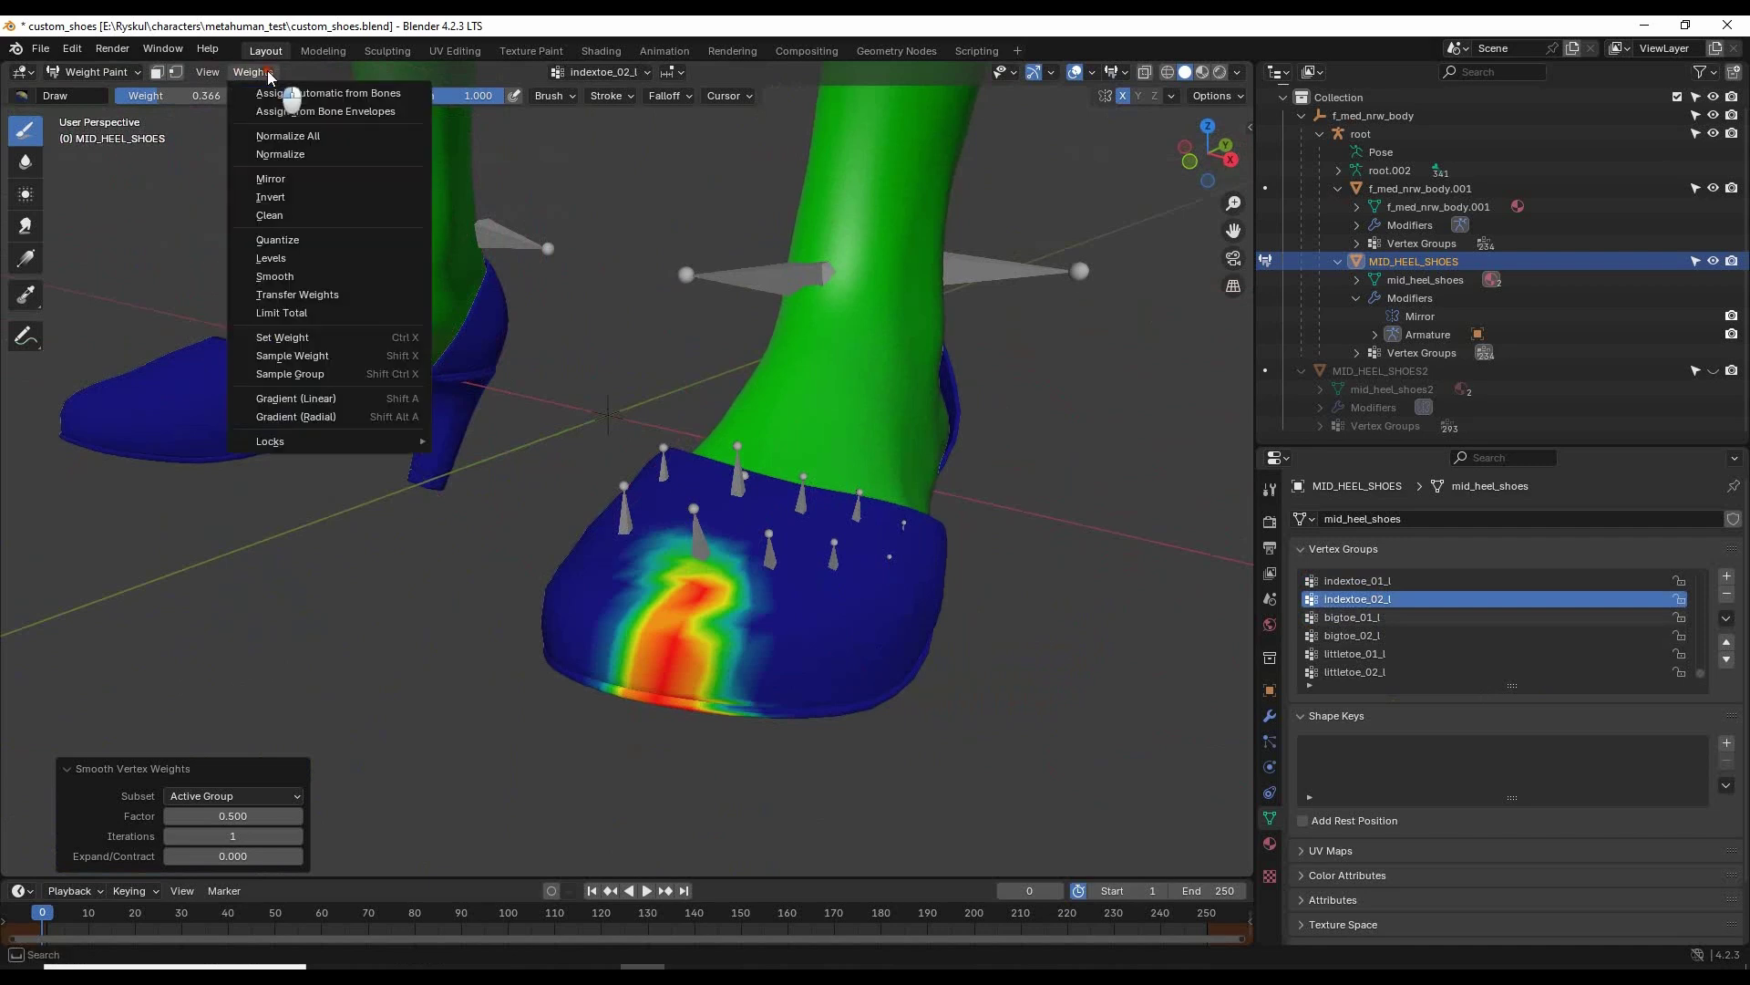
pyautogui.click(323, 282)
pyautogui.click(253, 73)
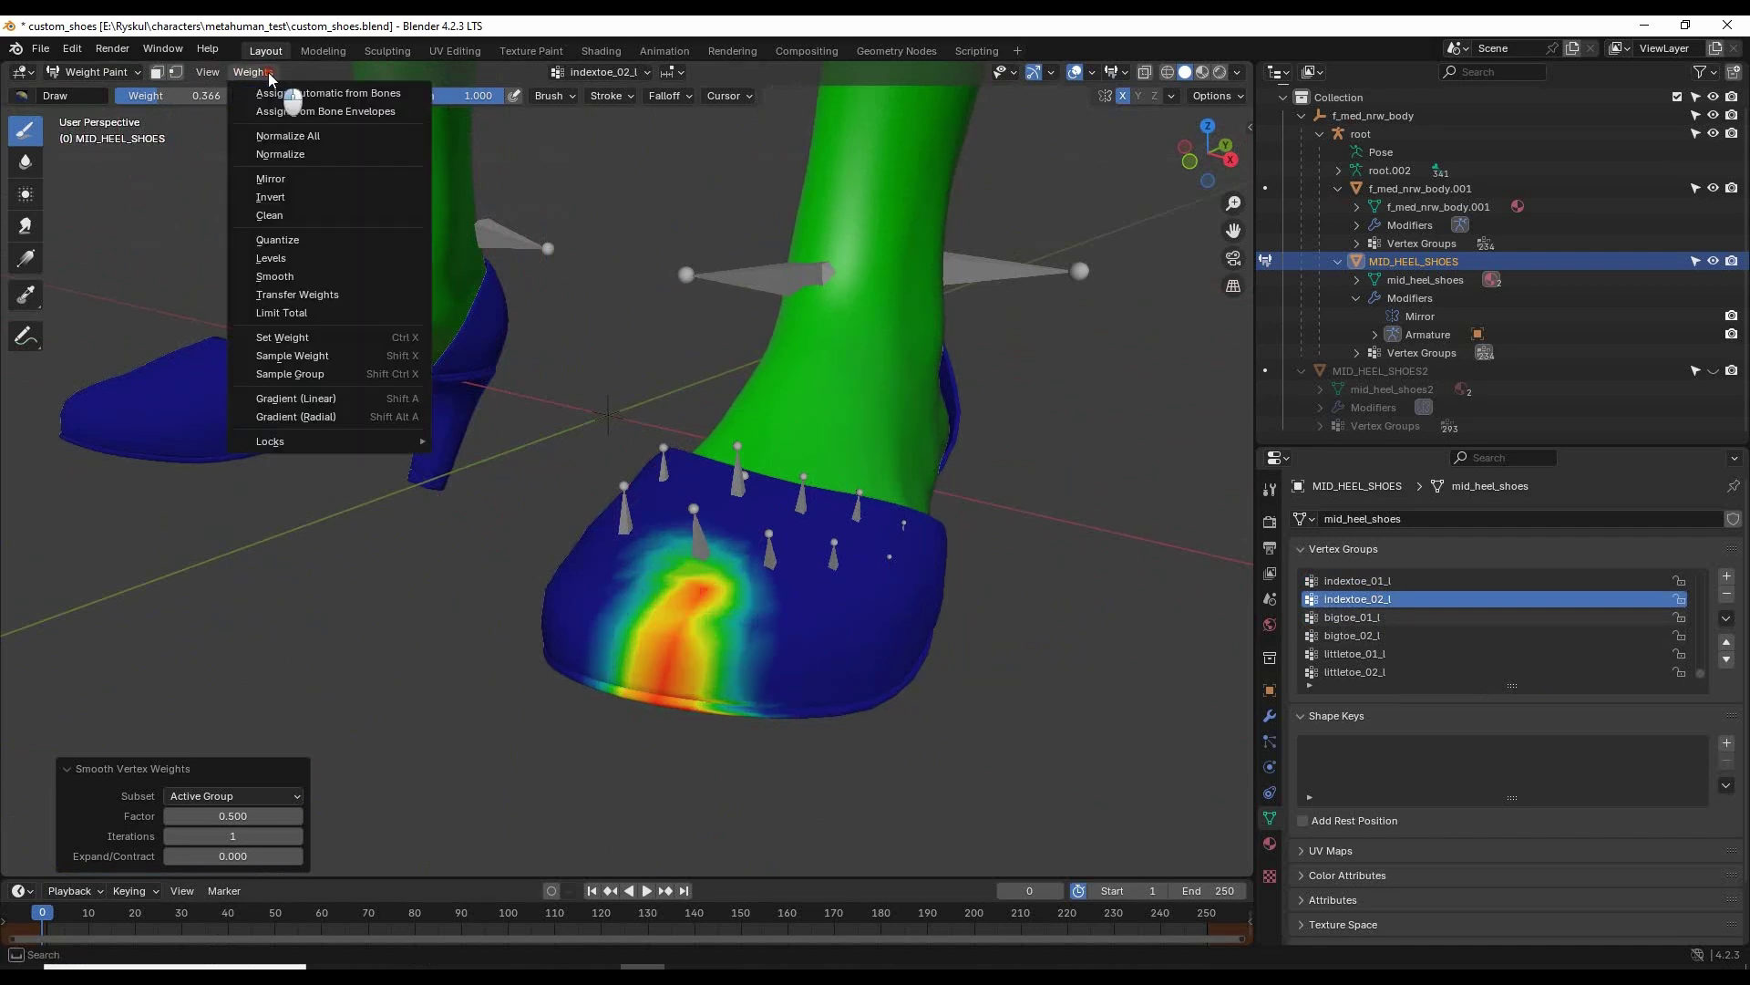
pyautogui.click(317, 277)
# Smooth the weights of the indextoe_01_l vertex group once.
pyautogui.scroll(1, 1478, 653)
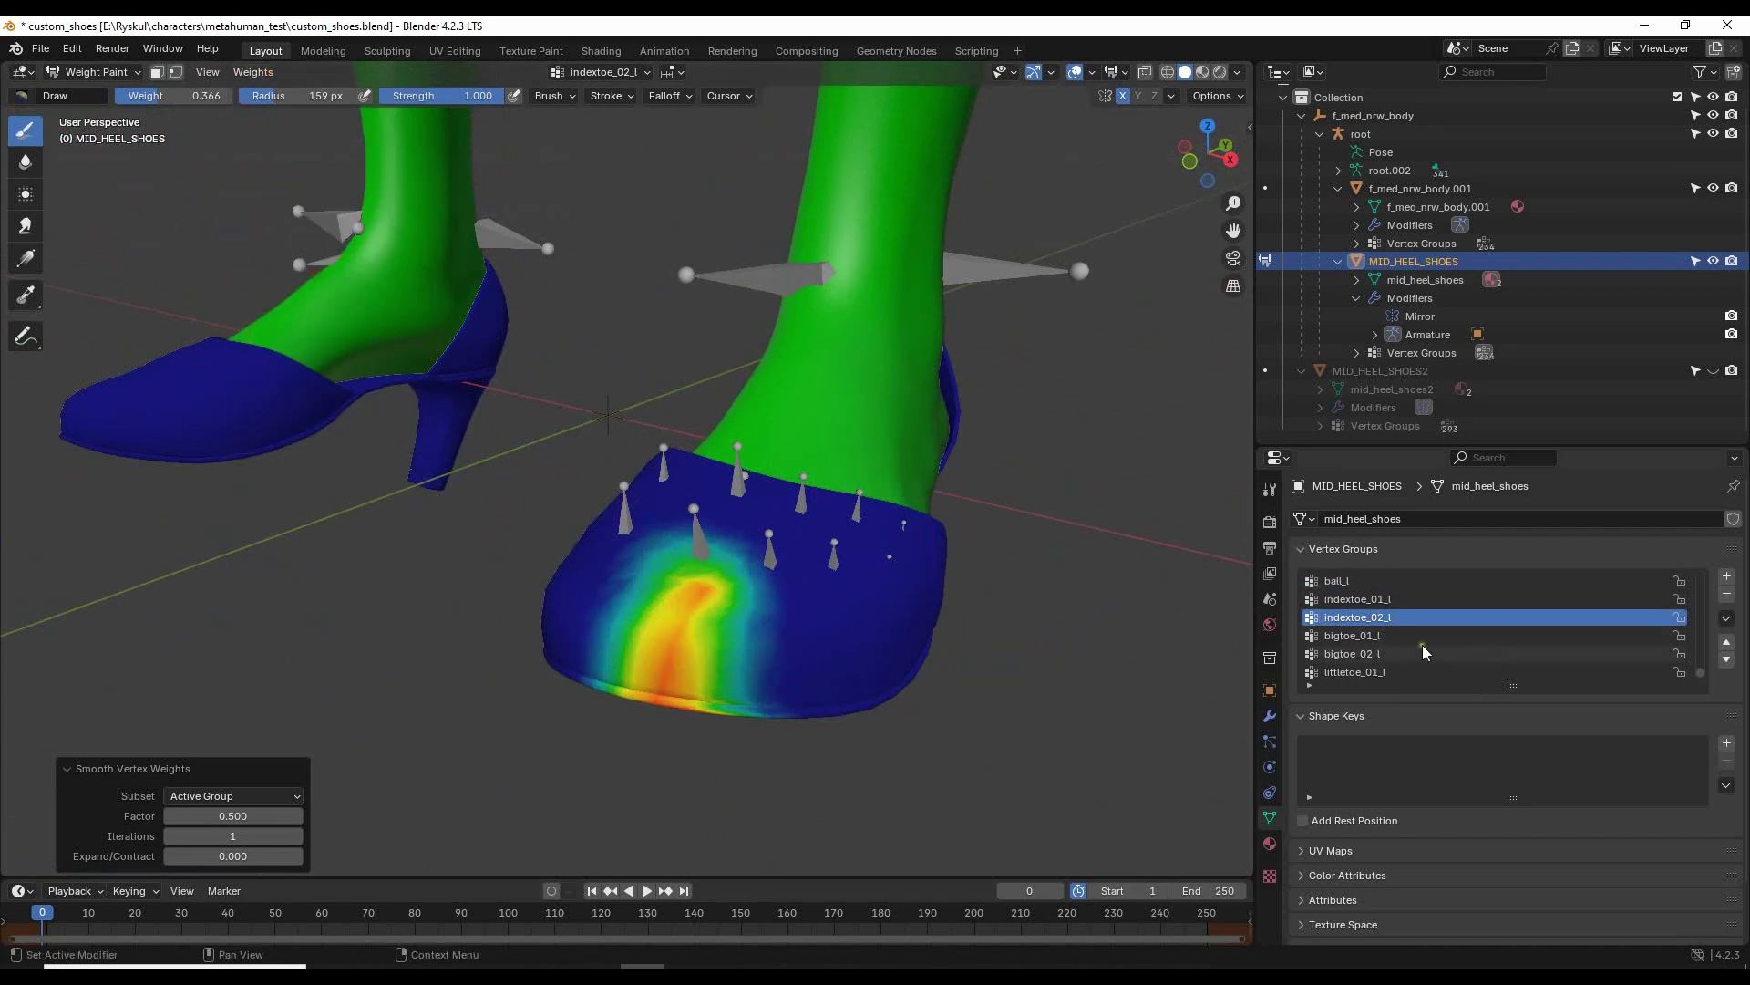
pyautogui.click(1383, 601)
pyautogui.click(272, 73)
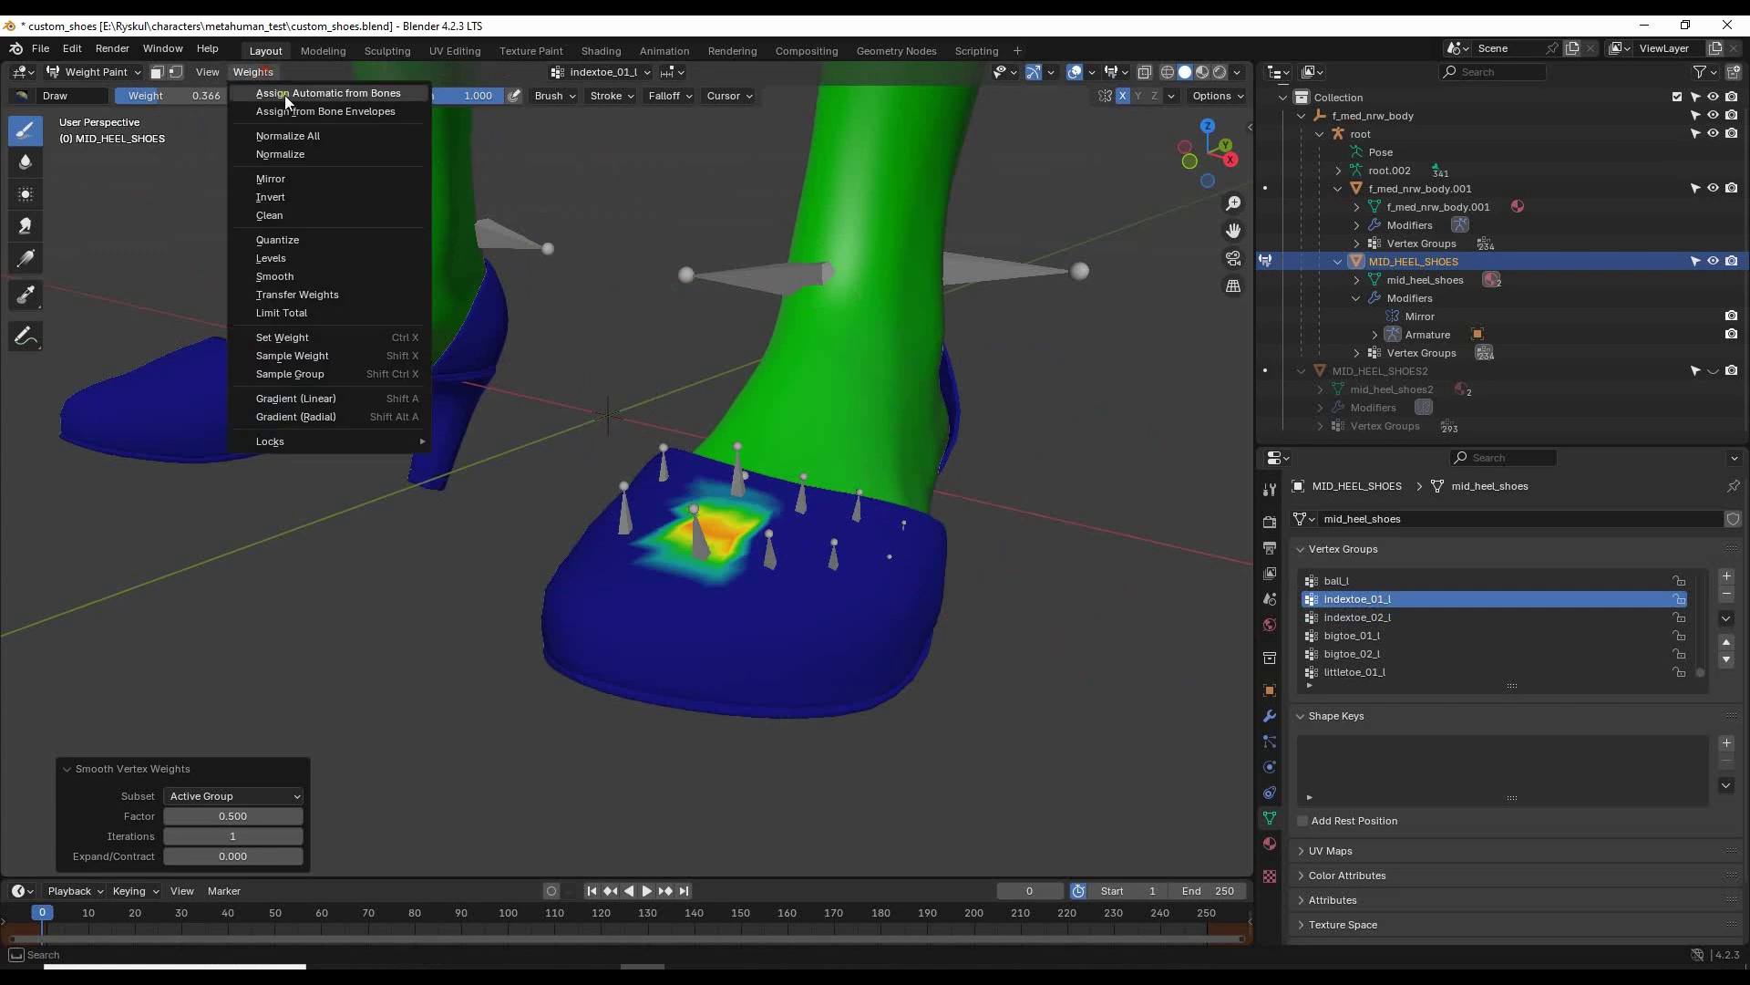
pyautogui.click(313, 277)
# Smooth the foot_l vertex group's weights twice on the left shoe.
pyautogui.scroll(1, 1441, 635)
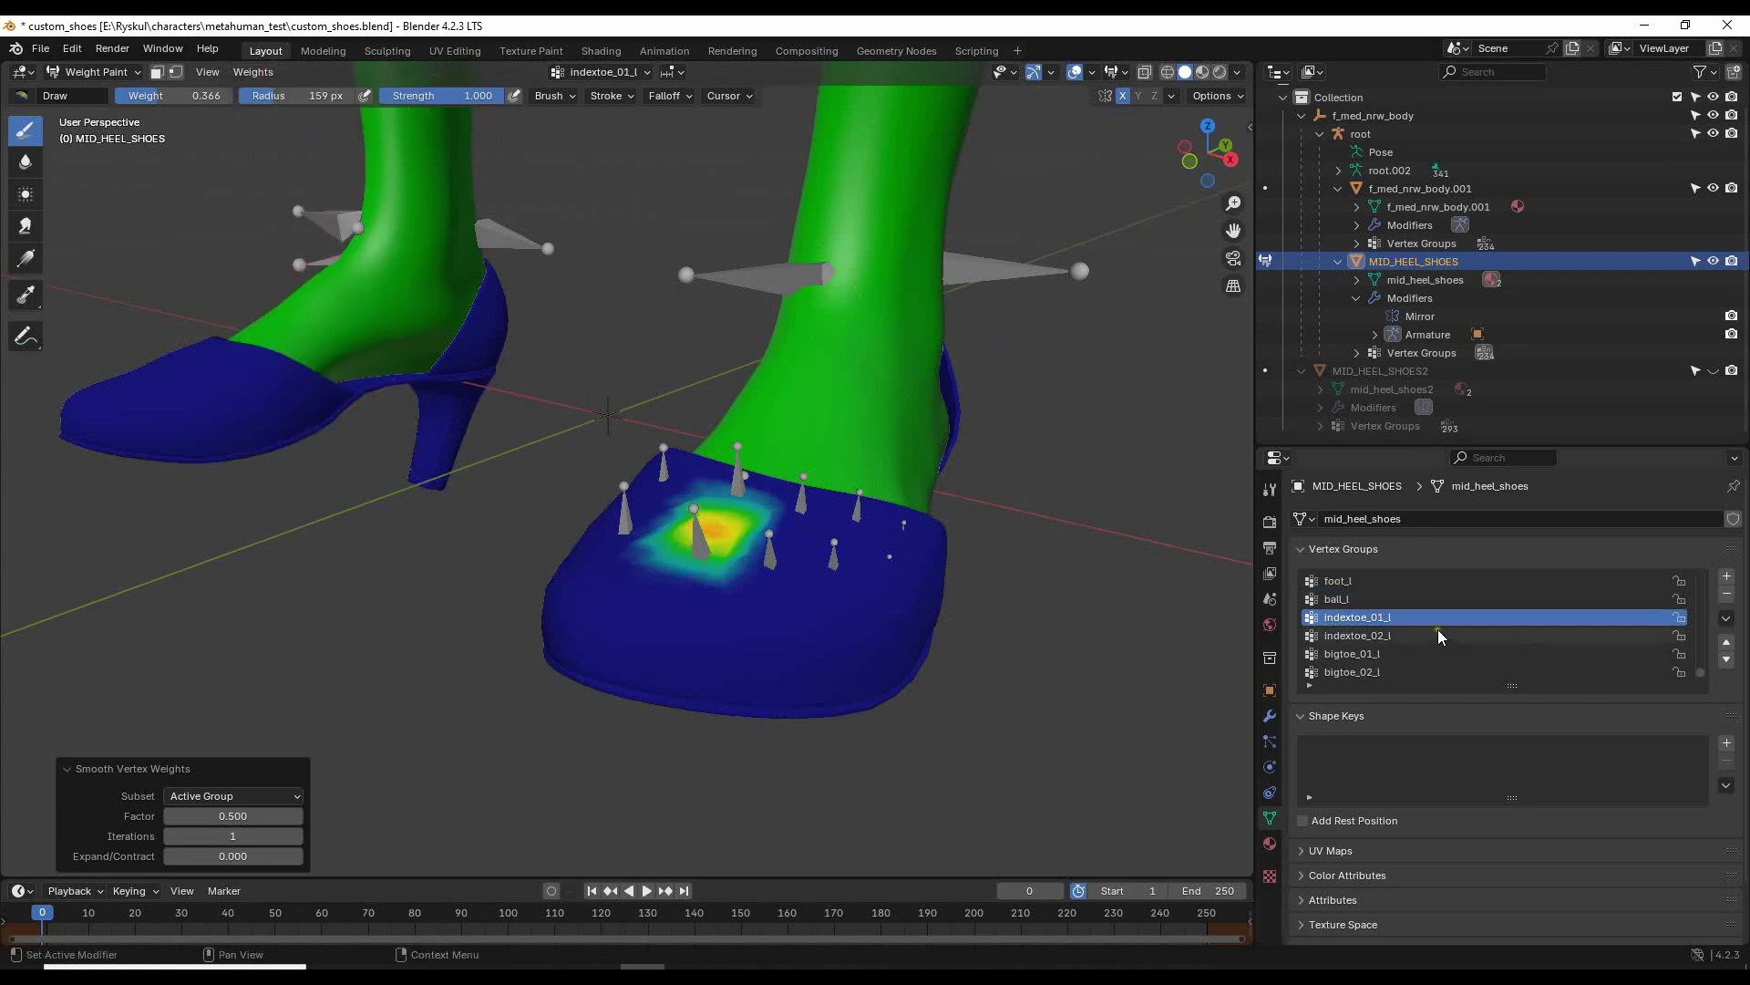
pyautogui.click(1358, 601)
pyautogui.moveTo(711, 602); pyautogui.dragTo(742, 625, button='middle')
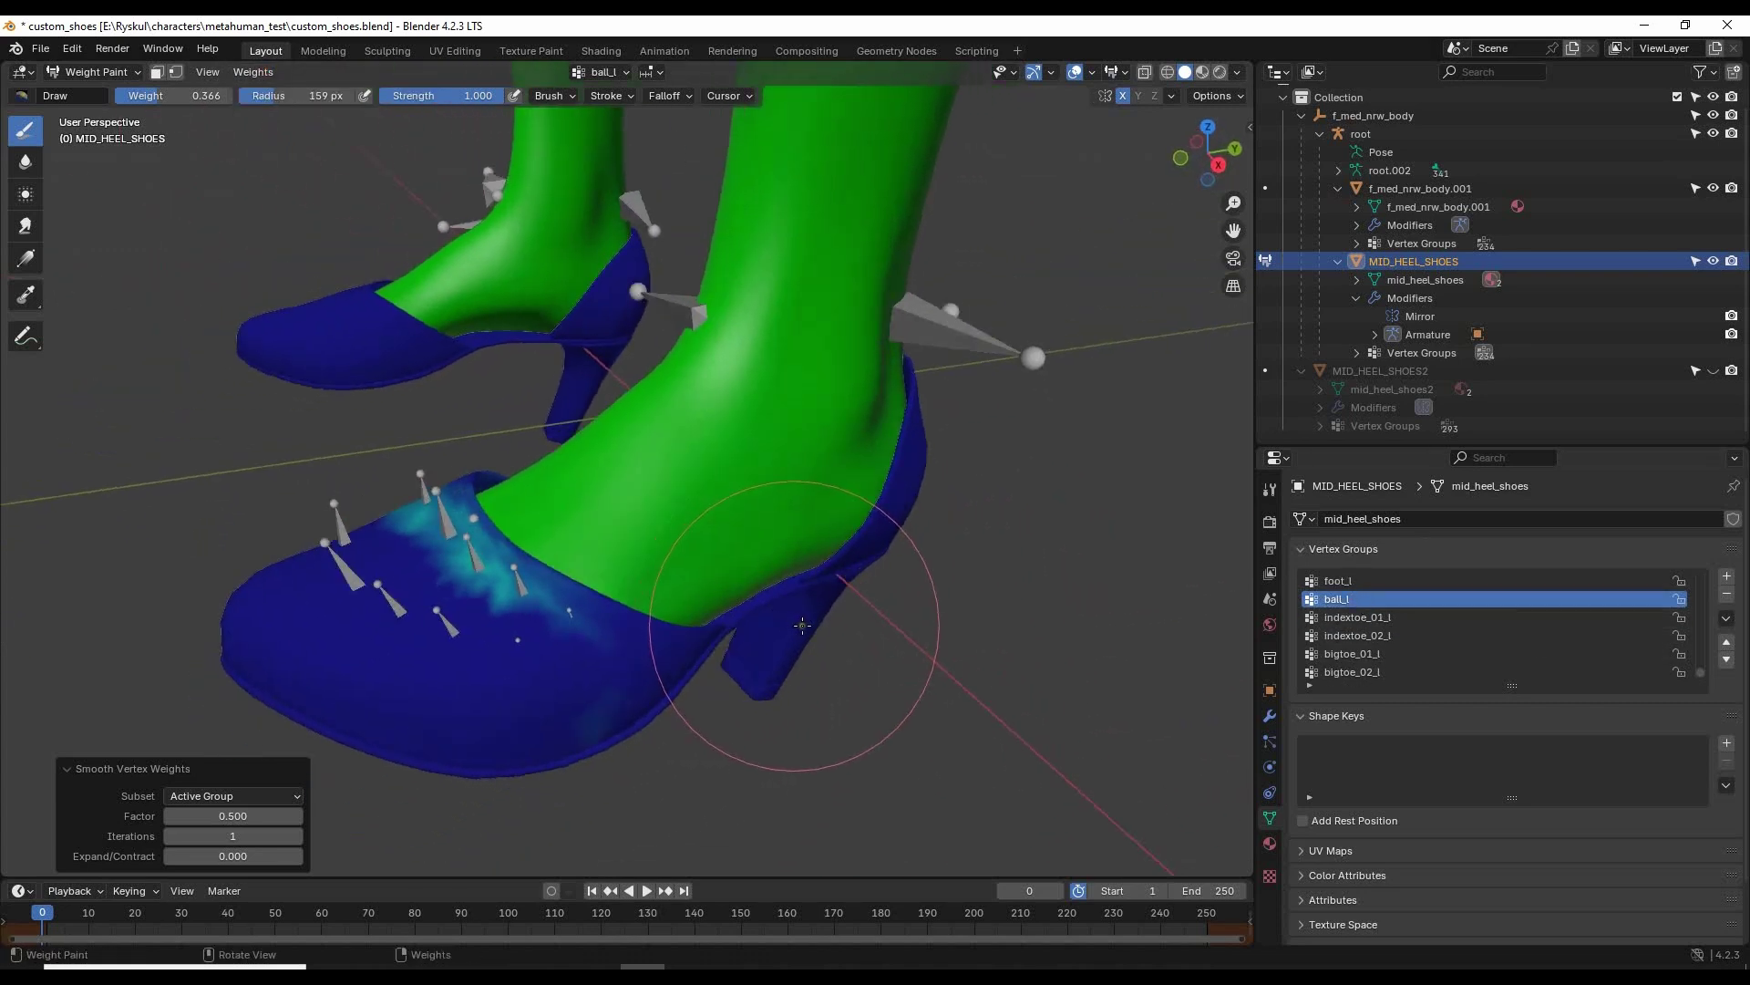
pyautogui.click(1365, 580)
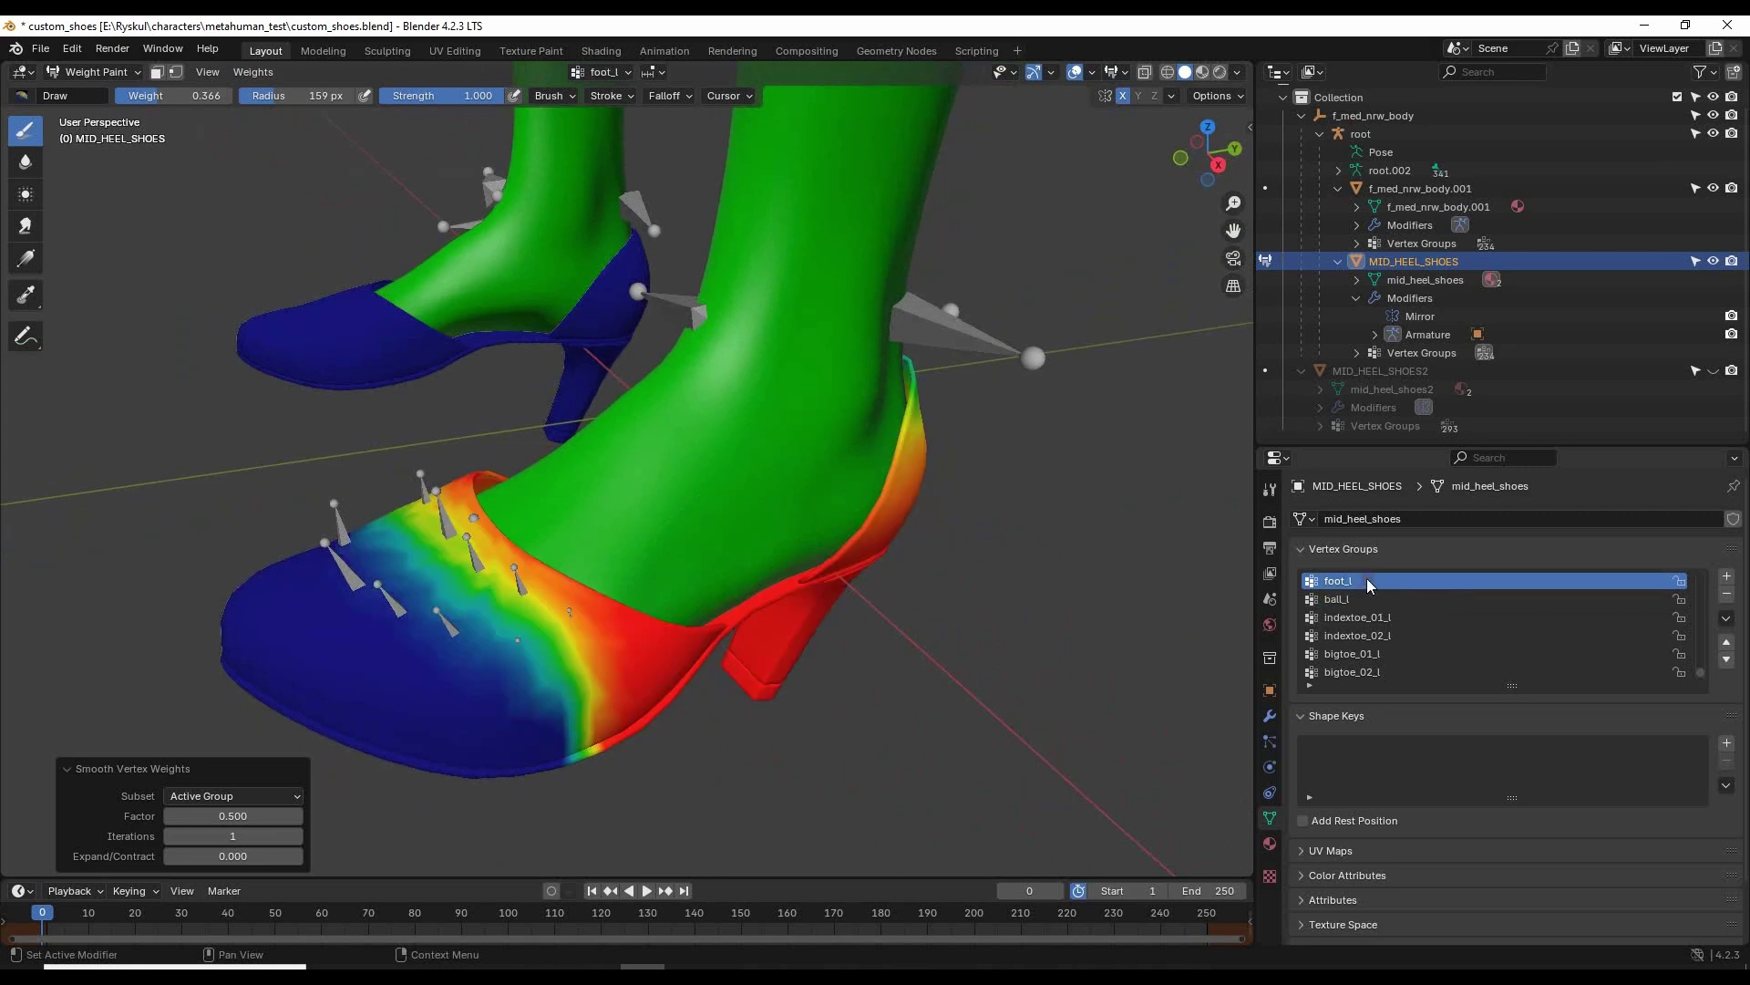
pyautogui.click(1327, 602)
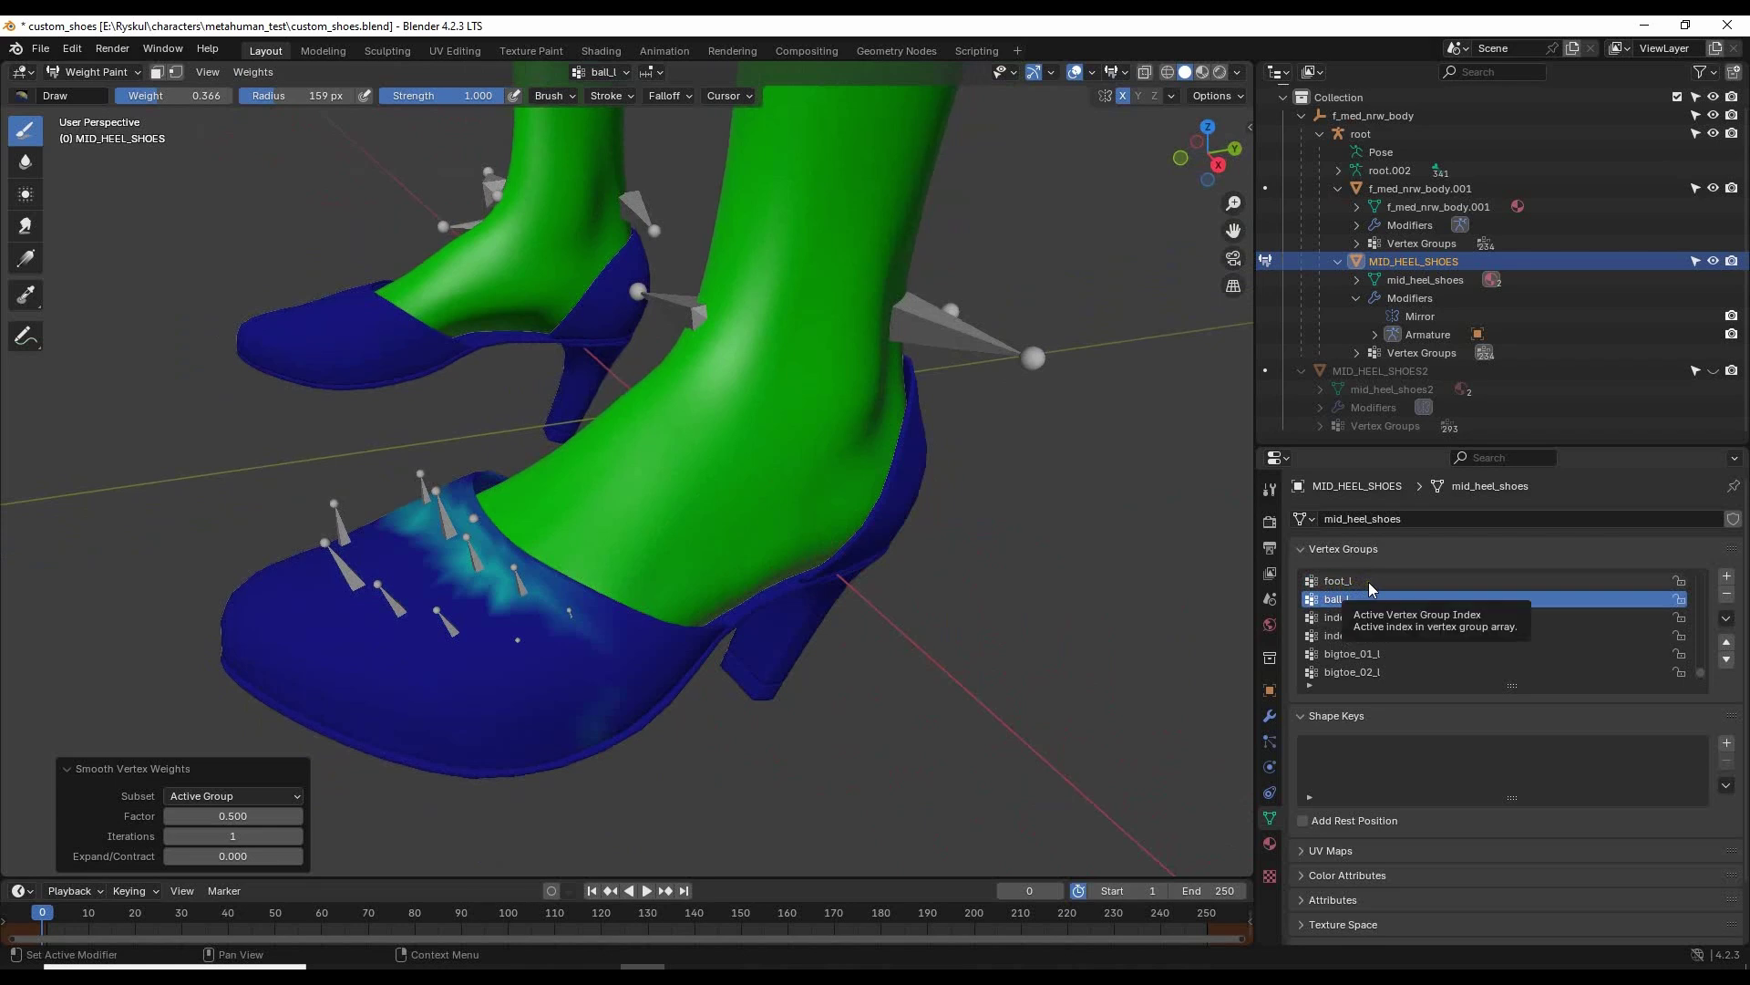
pyautogui.click(1369, 581)
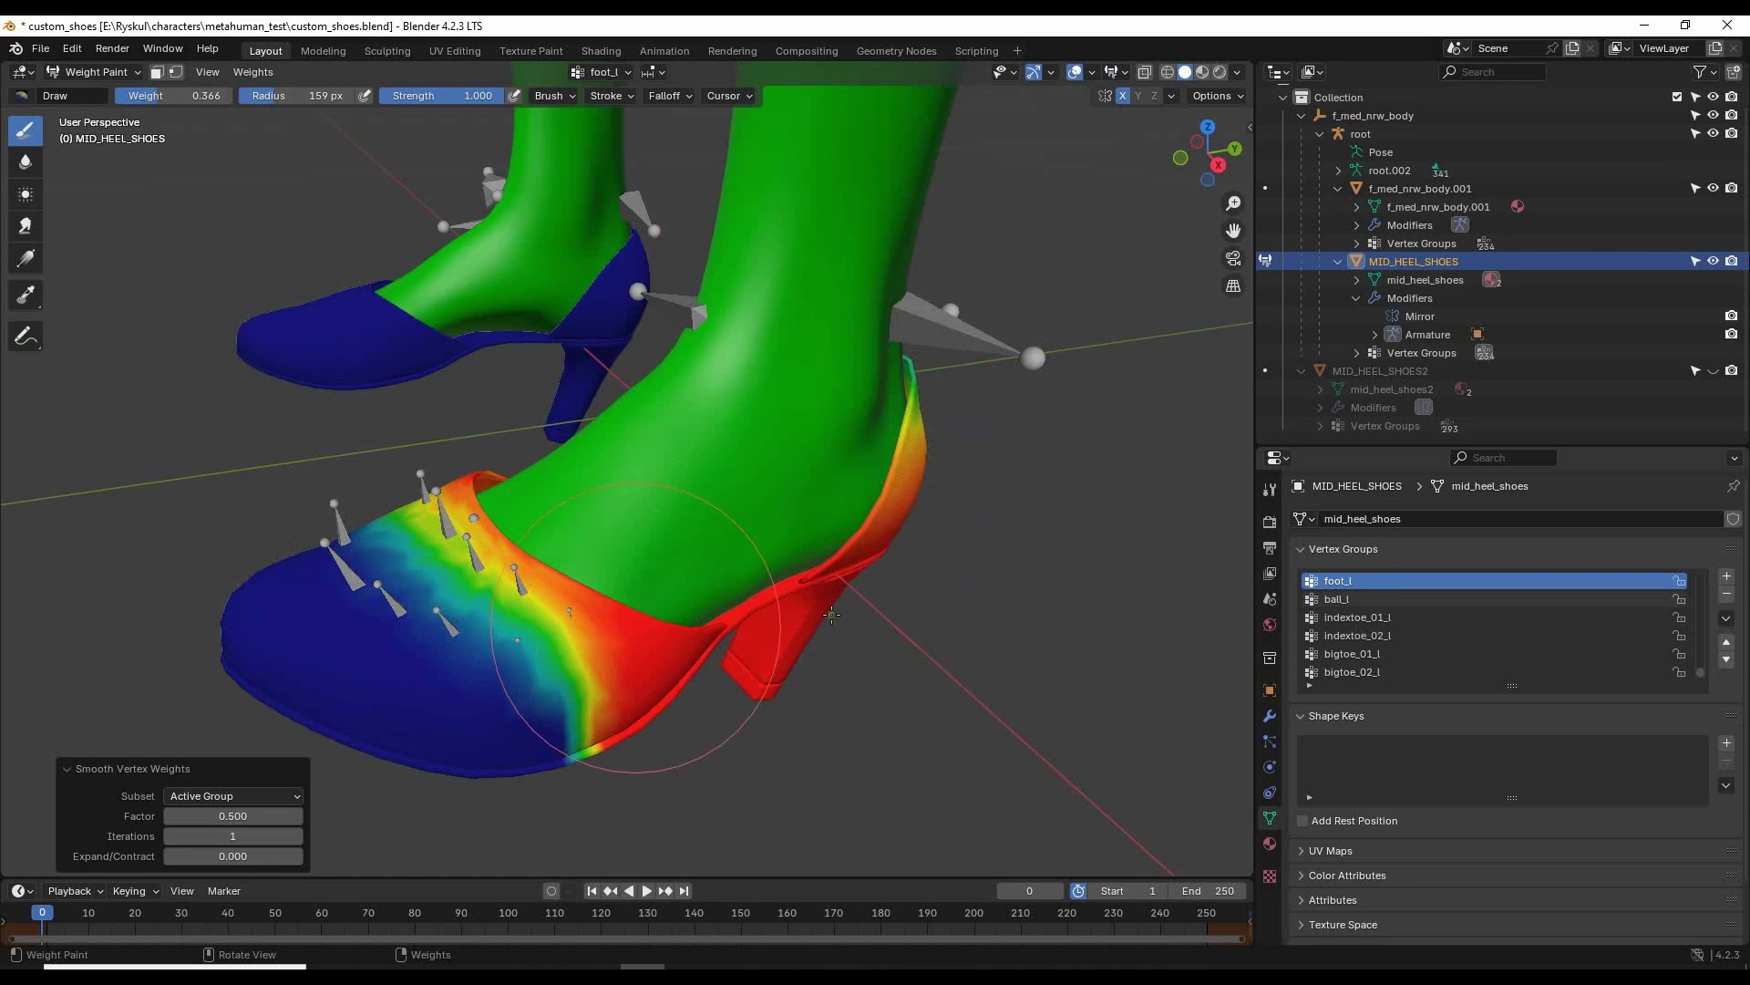
pyautogui.moveTo(1117, 629)
pyautogui.mouseDown(button='middle')
pyautogui.moveTo(989, 549)
pyautogui.moveTo(916, 537)
pyautogui.moveTo(1015, 578)
pyautogui.mouseUp(button='middle')
pyautogui.click(254, 74)
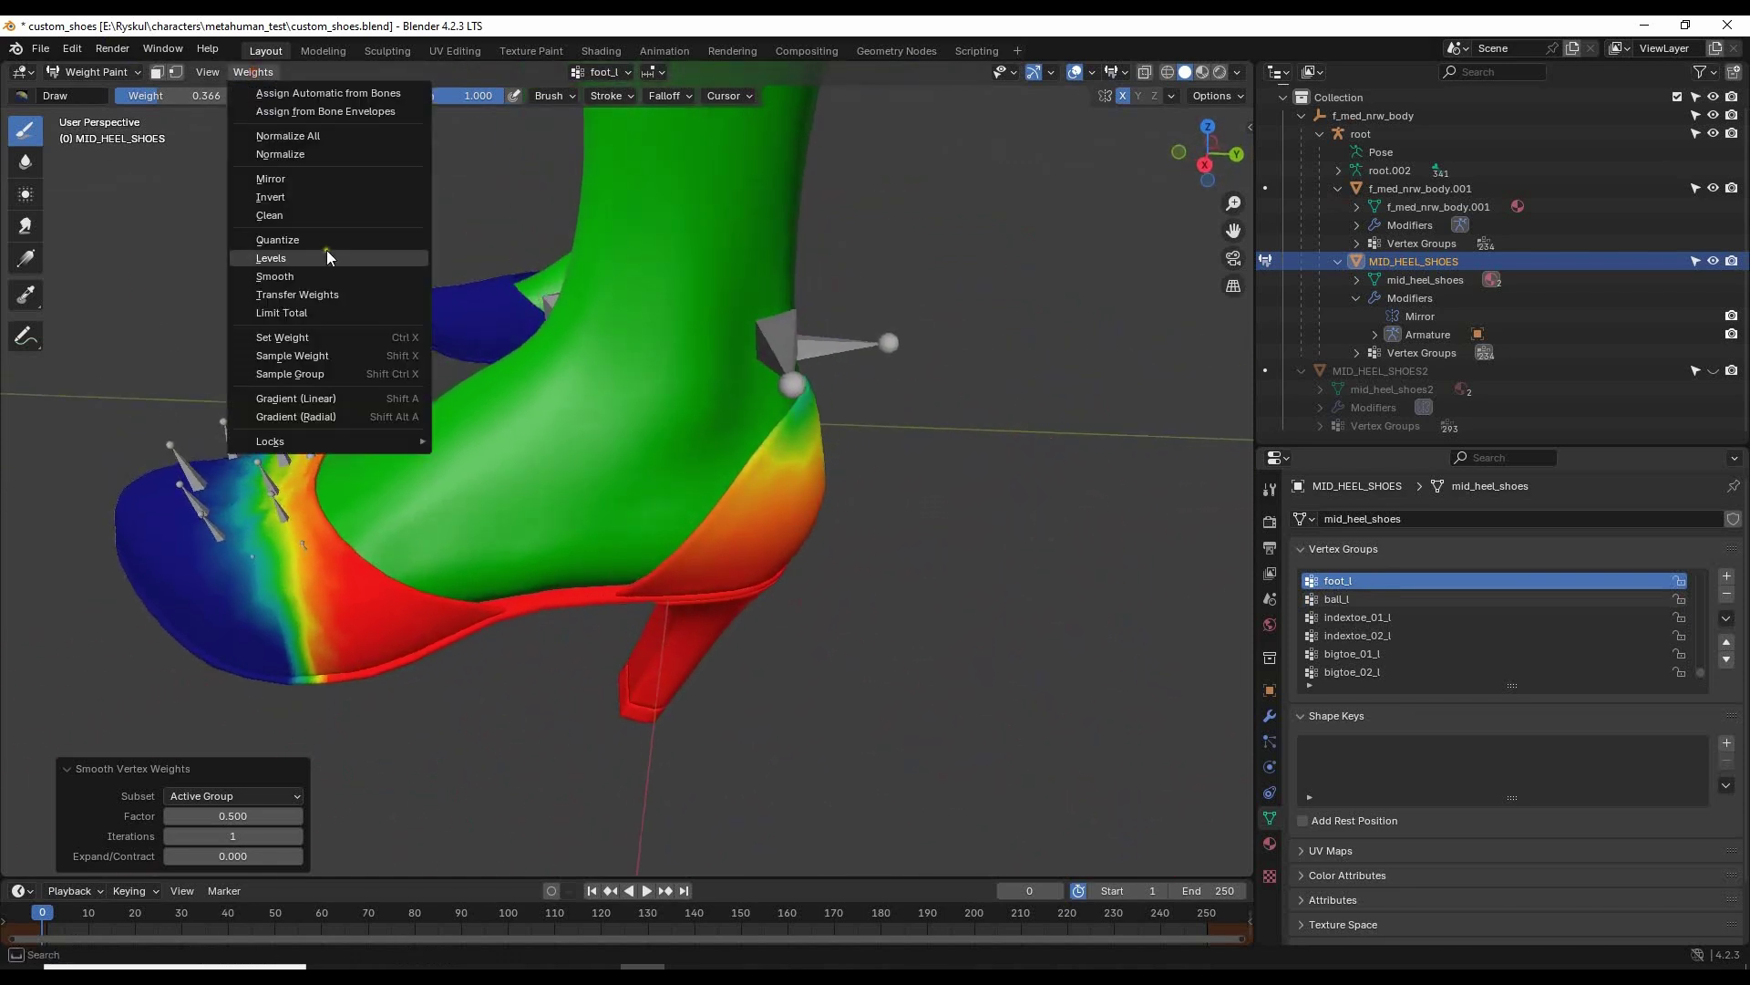
pyautogui.click(317, 271)
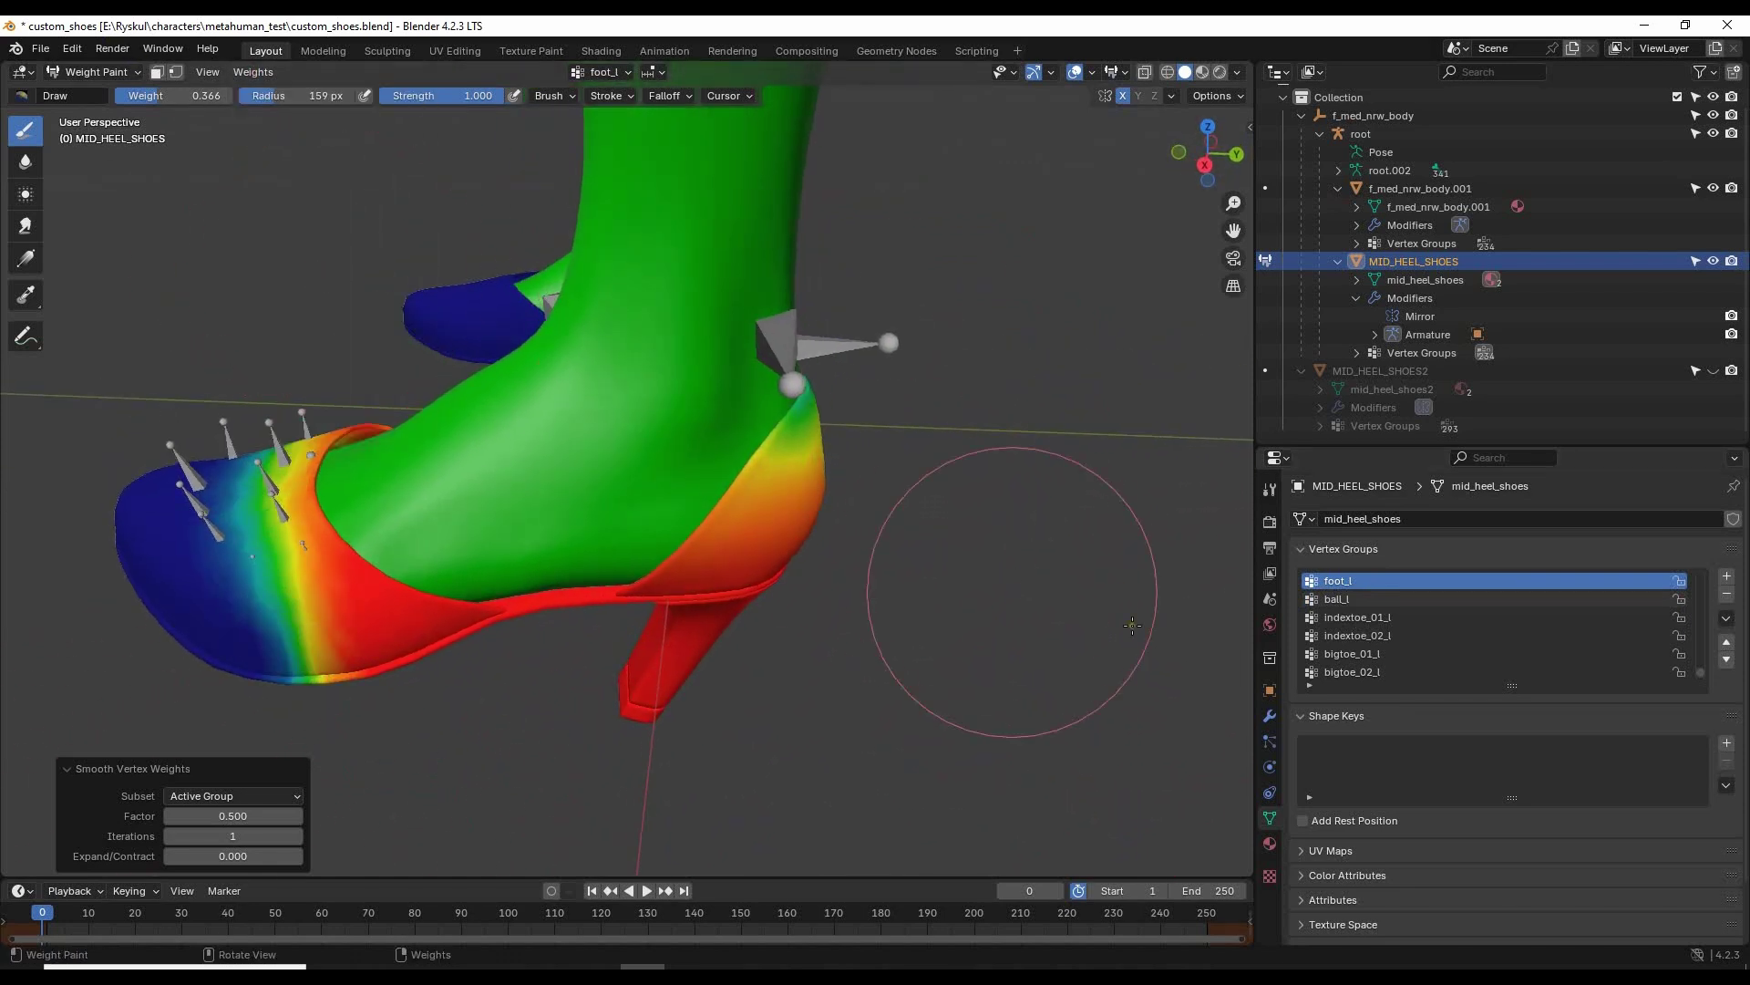
pyautogui.click(253, 74)
pyautogui.click(298, 278)
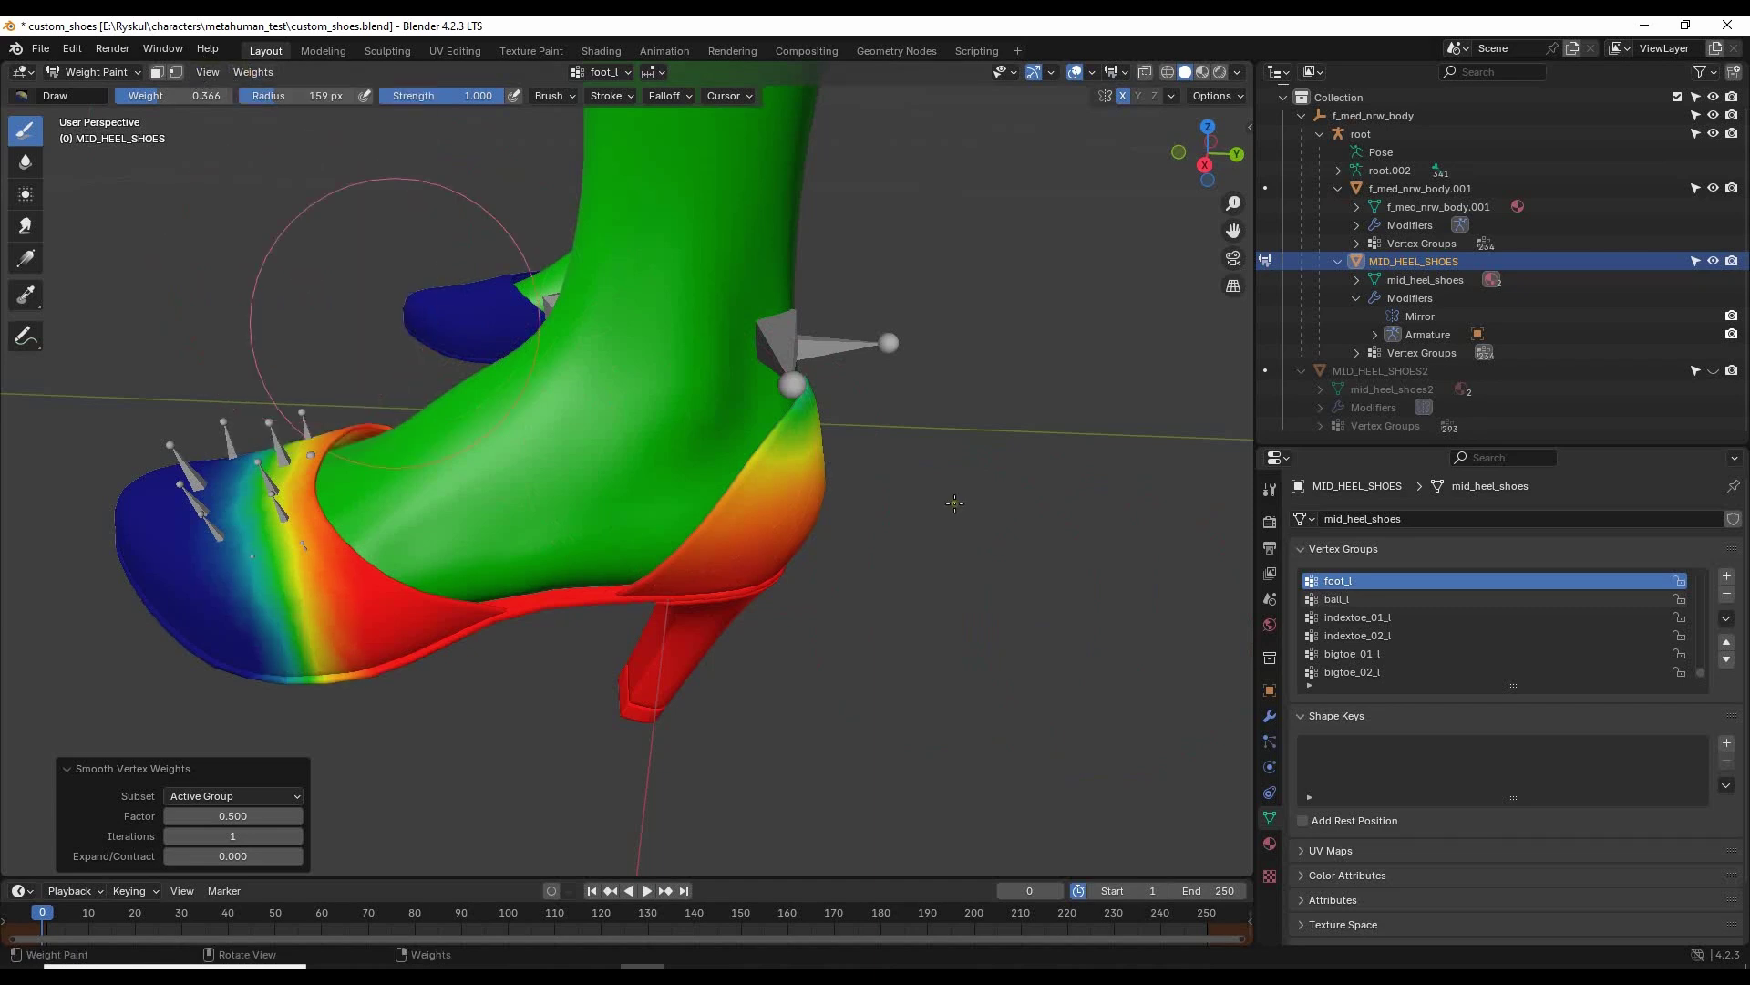
# Smooth the ball_l vertex group's weights once.
pyautogui.click(1345, 597)
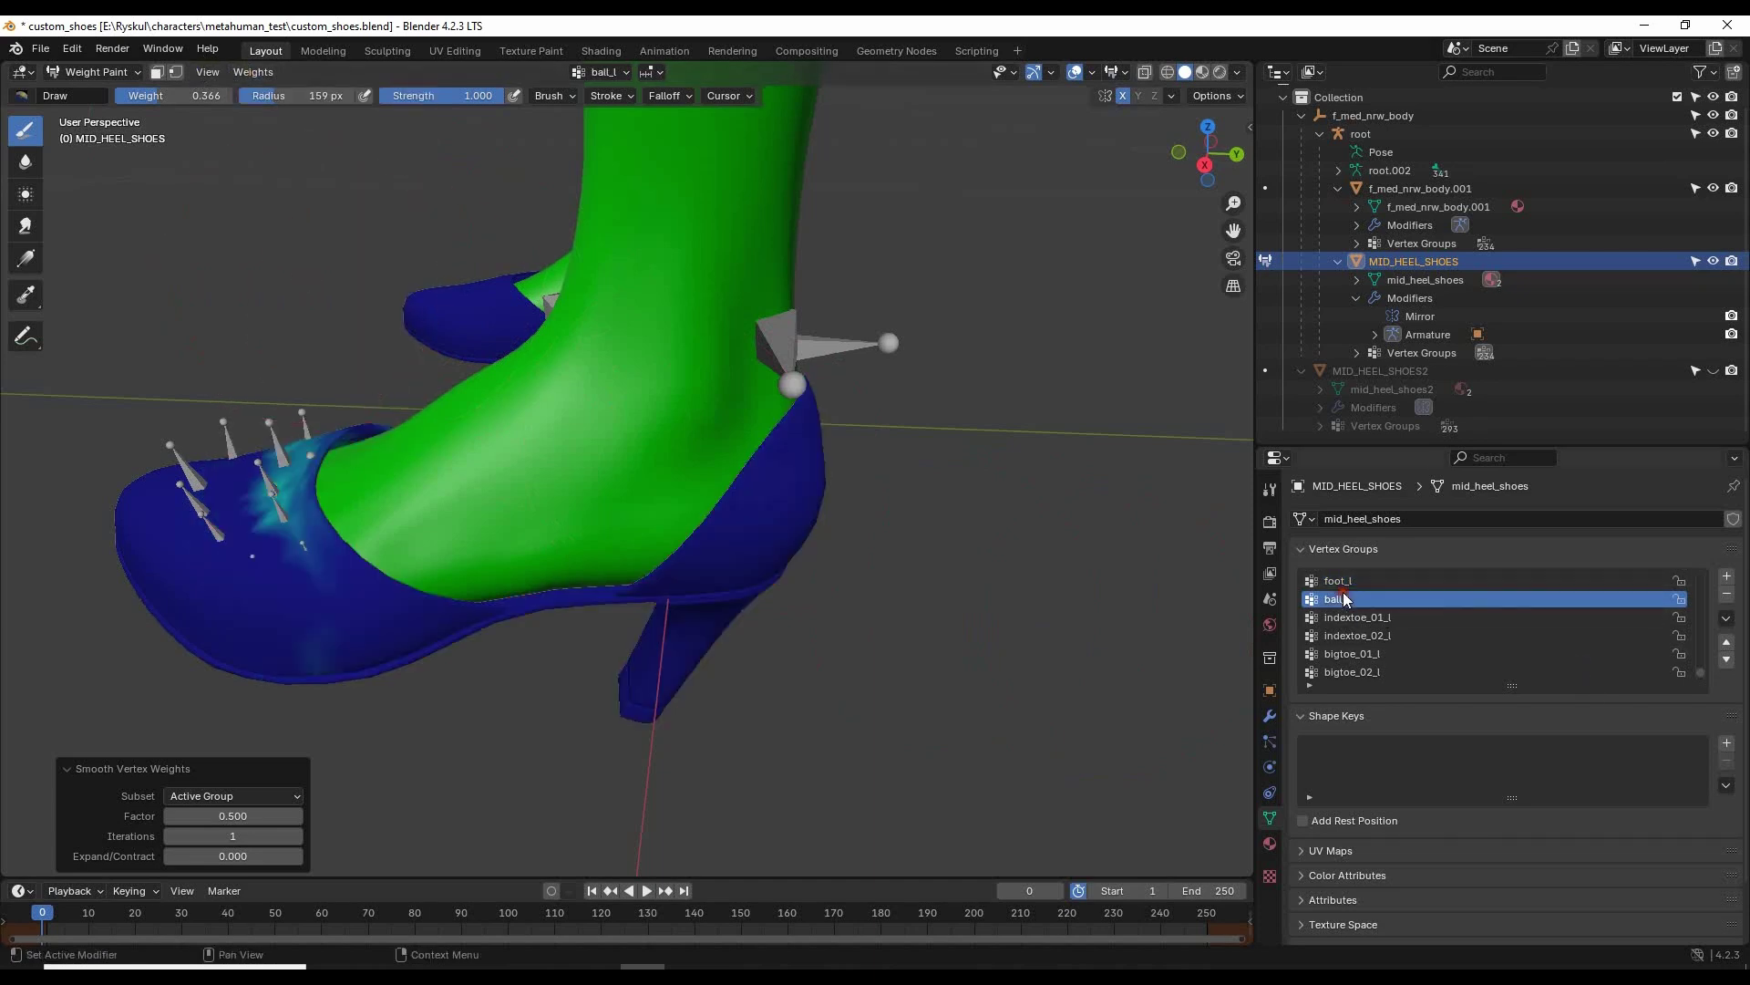
pyautogui.click(272, 74)
pyautogui.click(336, 284)
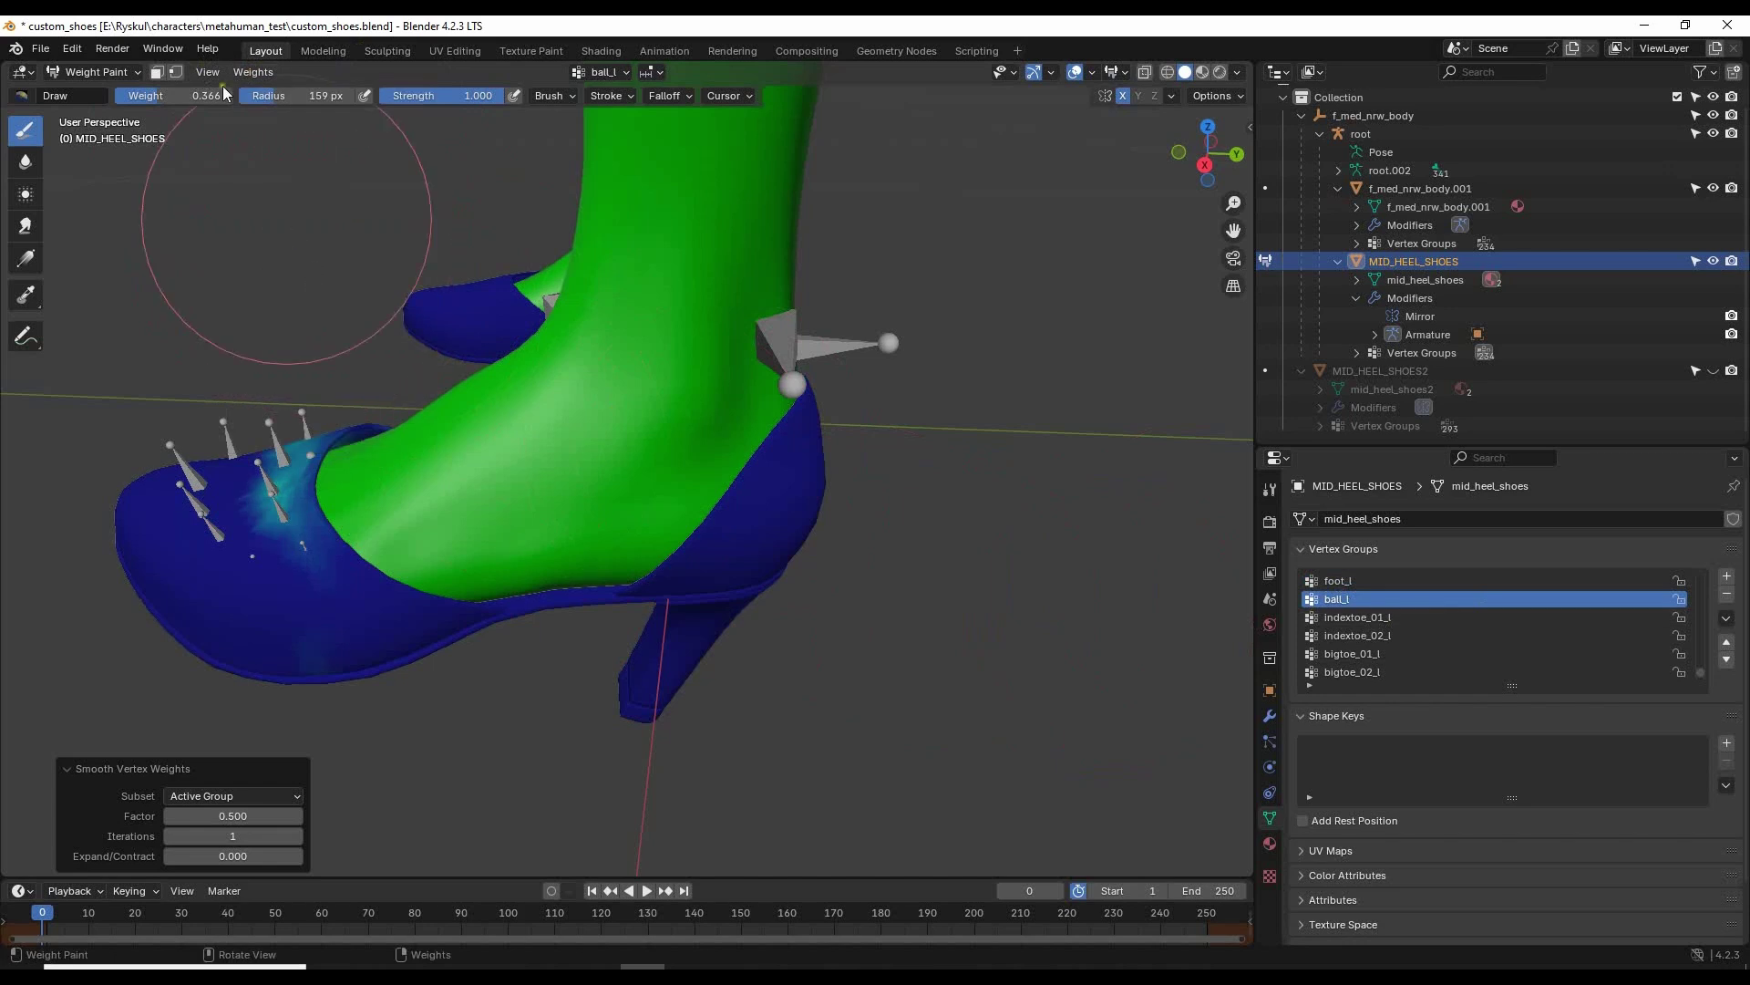
# Leave Weight Paint mode, select the root armature and put it into Pose Mode in the right side view.
pyautogui.click(106, 75)
pyautogui.click(92, 91)
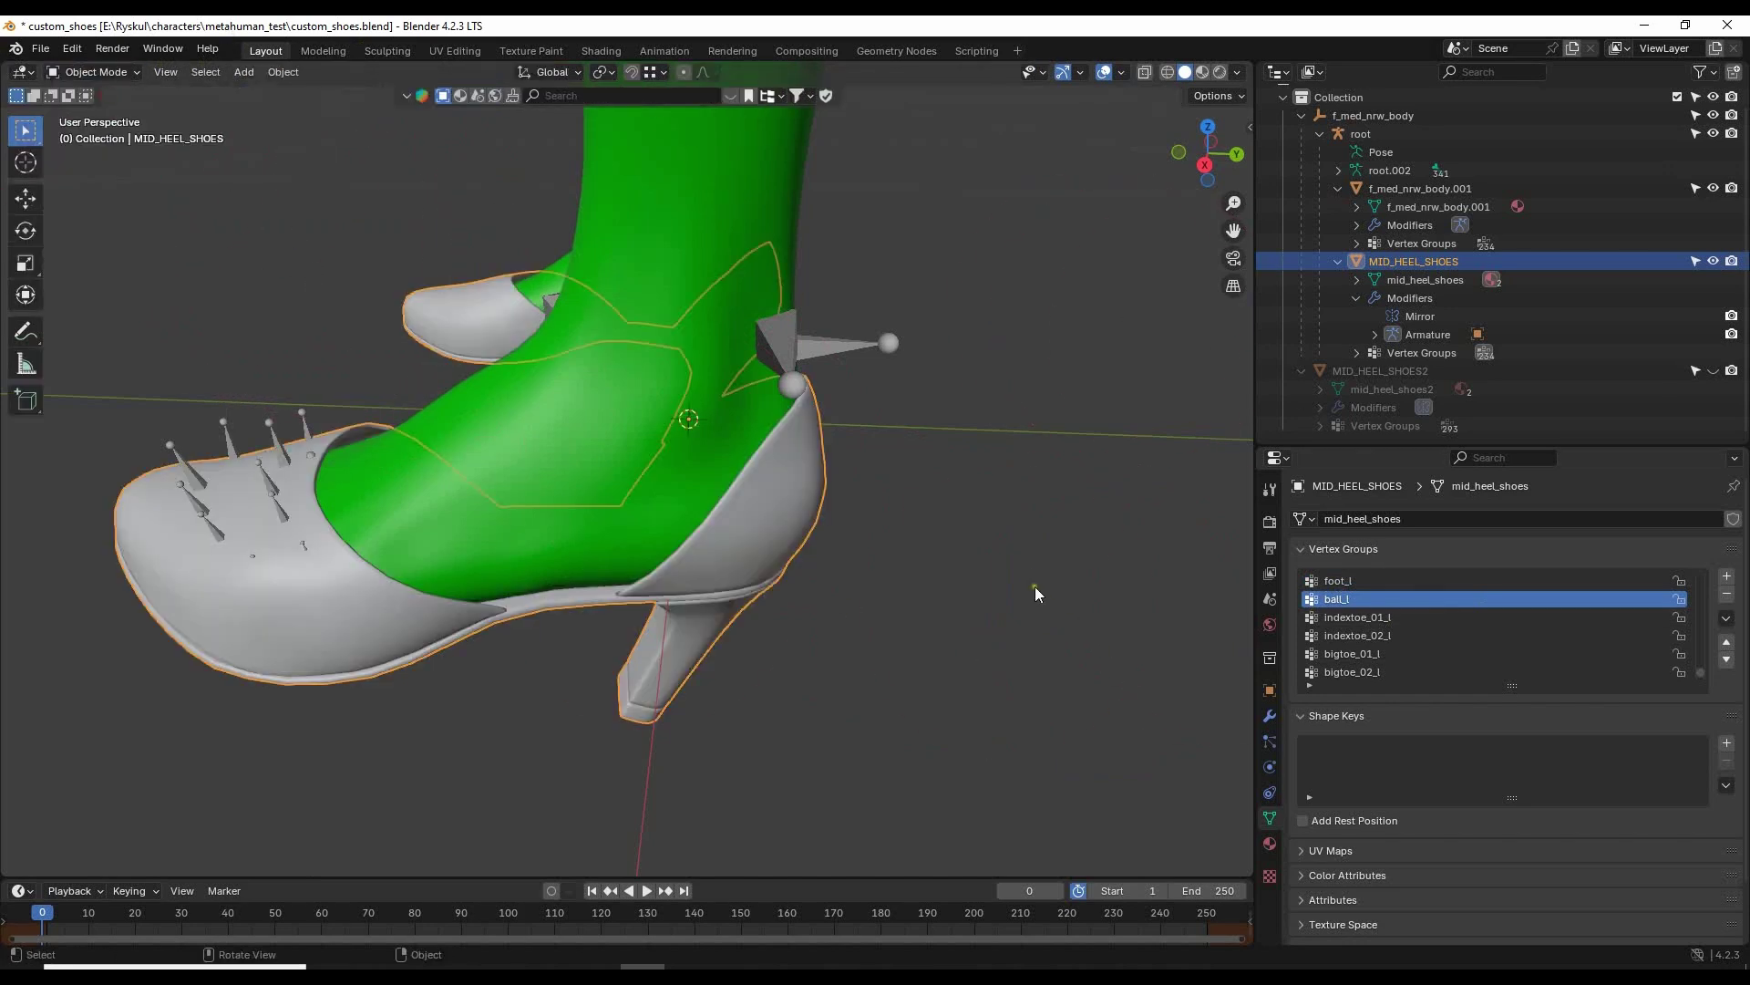
pyautogui.click(974, 565)
pyautogui.scroll(-2, 861, 578)
pyautogui.keyDown('shift'); pyautogui.moveTo(875, 562); pyautogui.dragTo(899, 594, button='middle'); pyautogui.keyUp('shift')
pyautogui.moveTo(899, 578); pyautogui.dragTo(885, 369, button='middle')
pyautogui.click(884, 369)
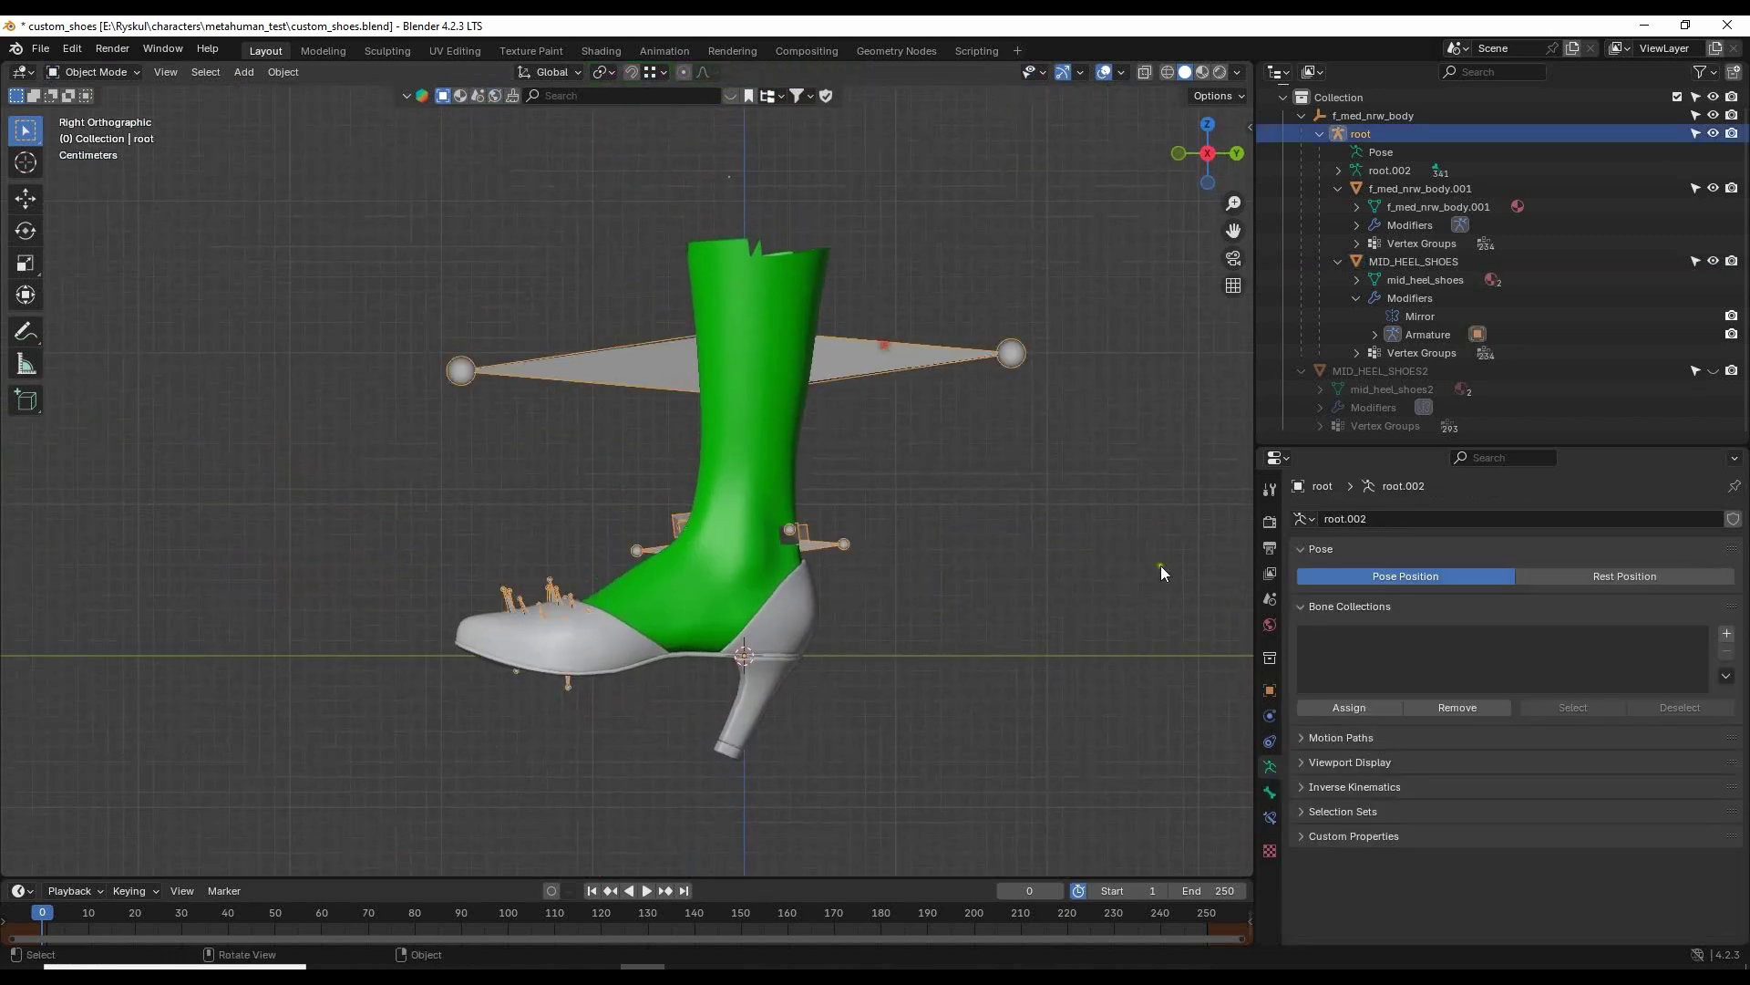
pyautogui.click(100, 73)
pyautogui.click(96, 128)
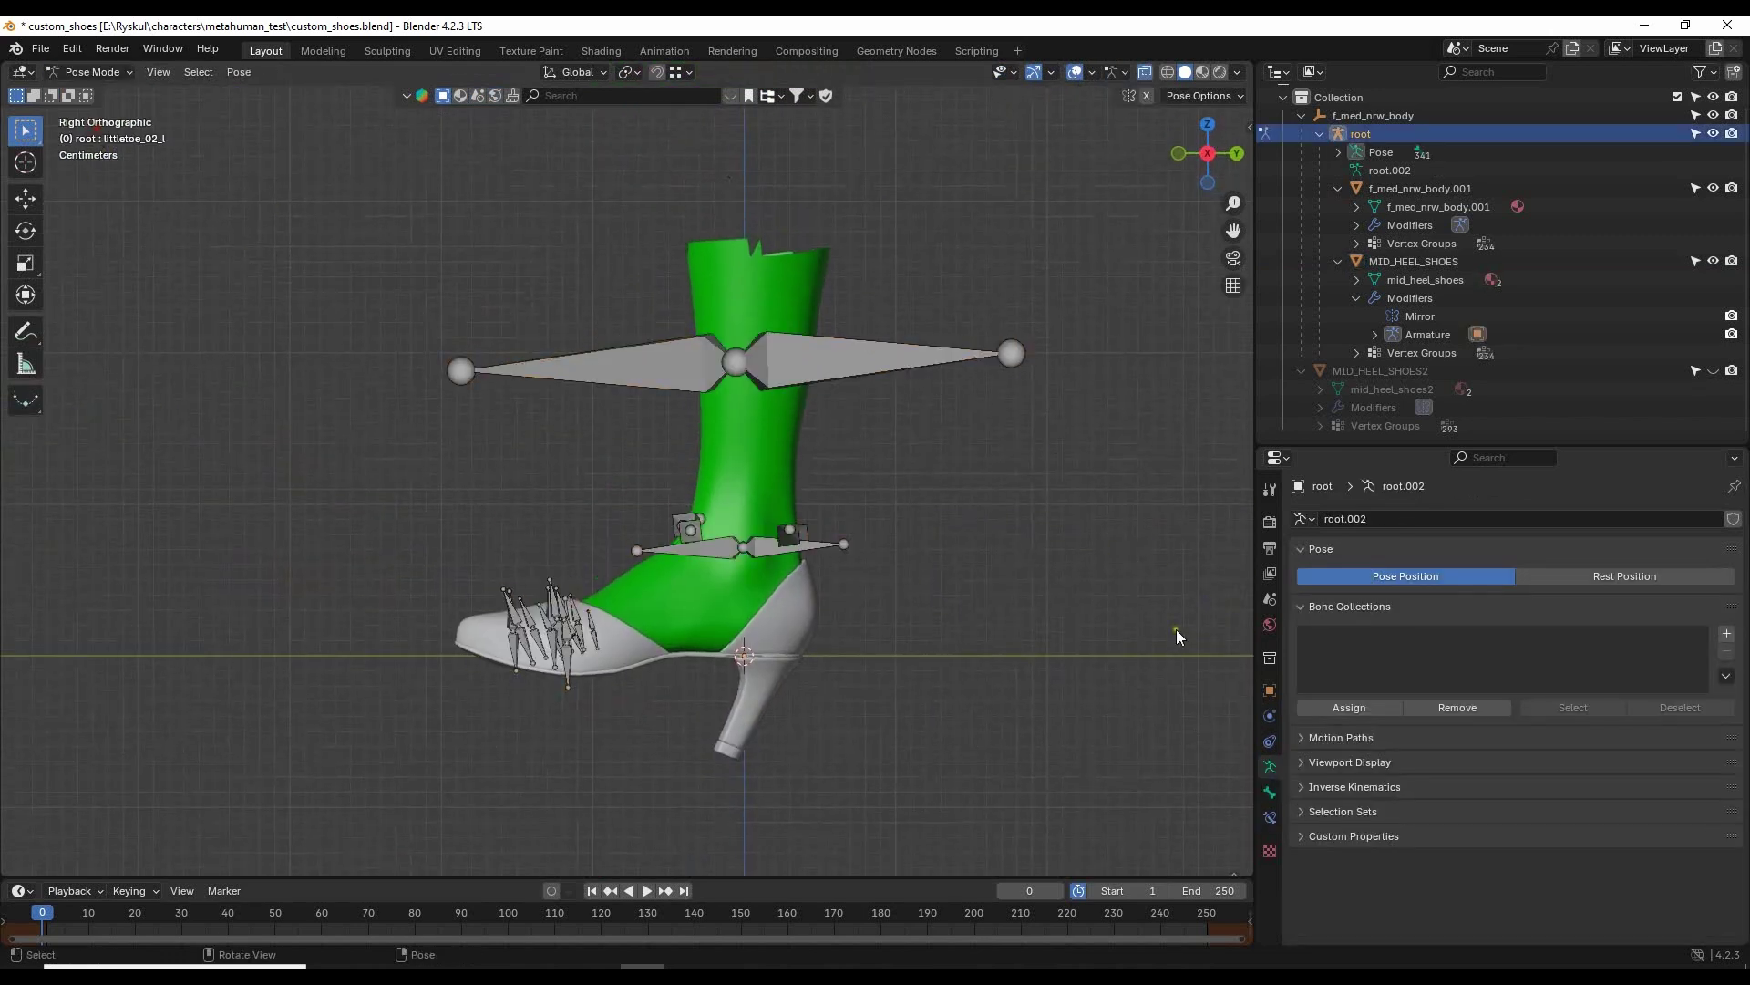
# Rotate the calf_l bone by about -27° in the right side view to bend the left leg backwards.
pyautogui.keyDown('shift'); pyautogui.moveTo(989, 536); pyautogui.dragTo(999, 545, button='middle'); pyautogui.keyUp('shift')
pyautogui.scroll(-1, 958, 574)
pyautogui.scroll(-4, 903, 452)
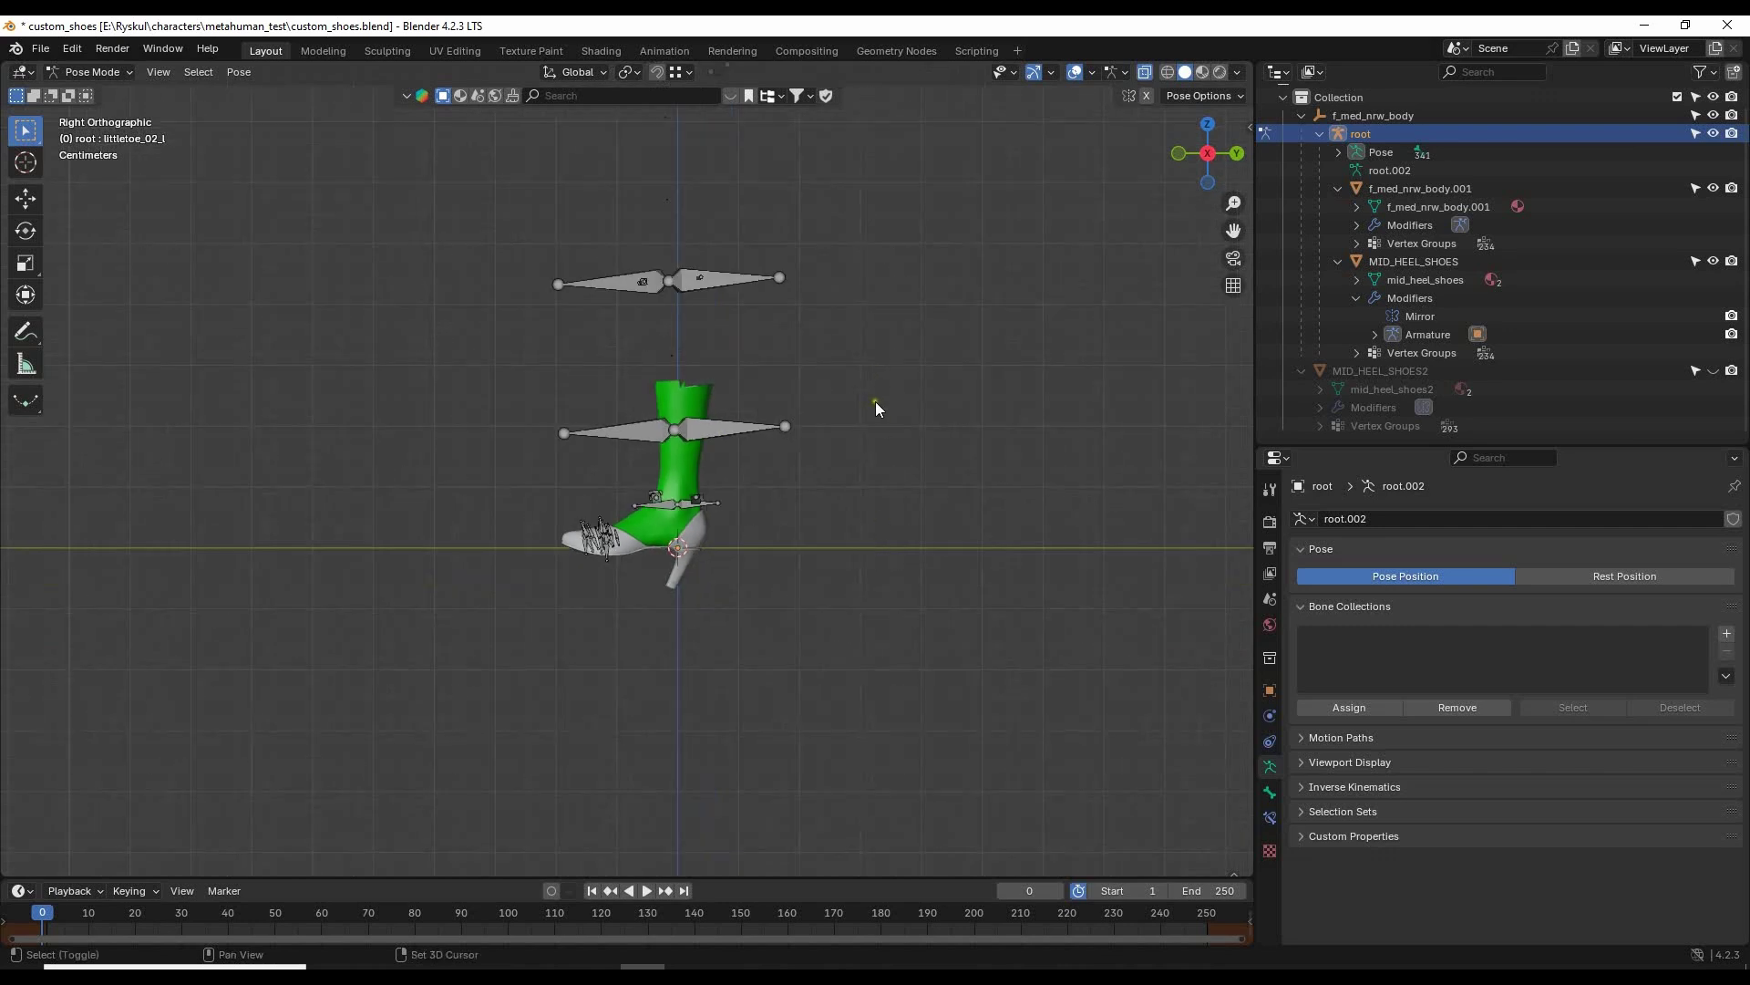
pyautogui.keyDown('shift'); pyautogui.moveTo(875, 401); pyautogui.dragTo(874, 425, button='middle'); pyautogui.keyUp('shift')
pyautogui.click(722, 308)
pyautogui.scroll(2, 939, 374)
pyautogui.keyDown('shift'); pyautogui.moveTo(955, 373); pyautogui.dragTo(899, 516, button='middle'); pyautogui.keyUp('shift')
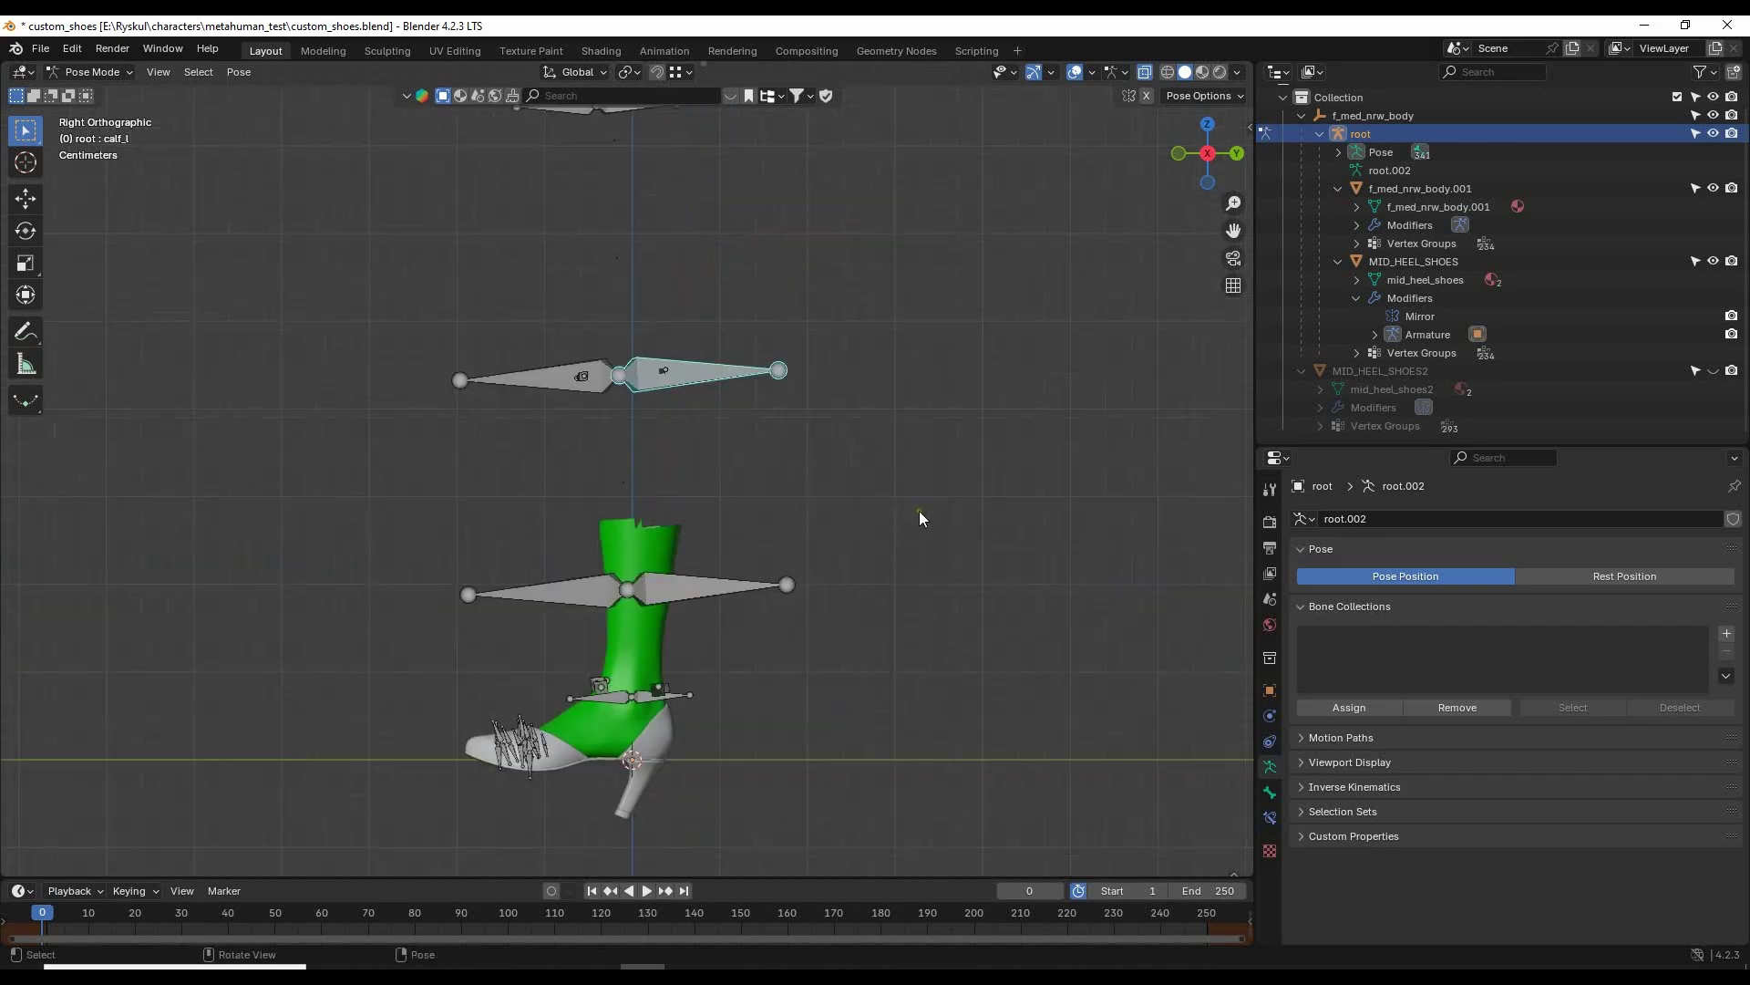
pyautogui.press('r')
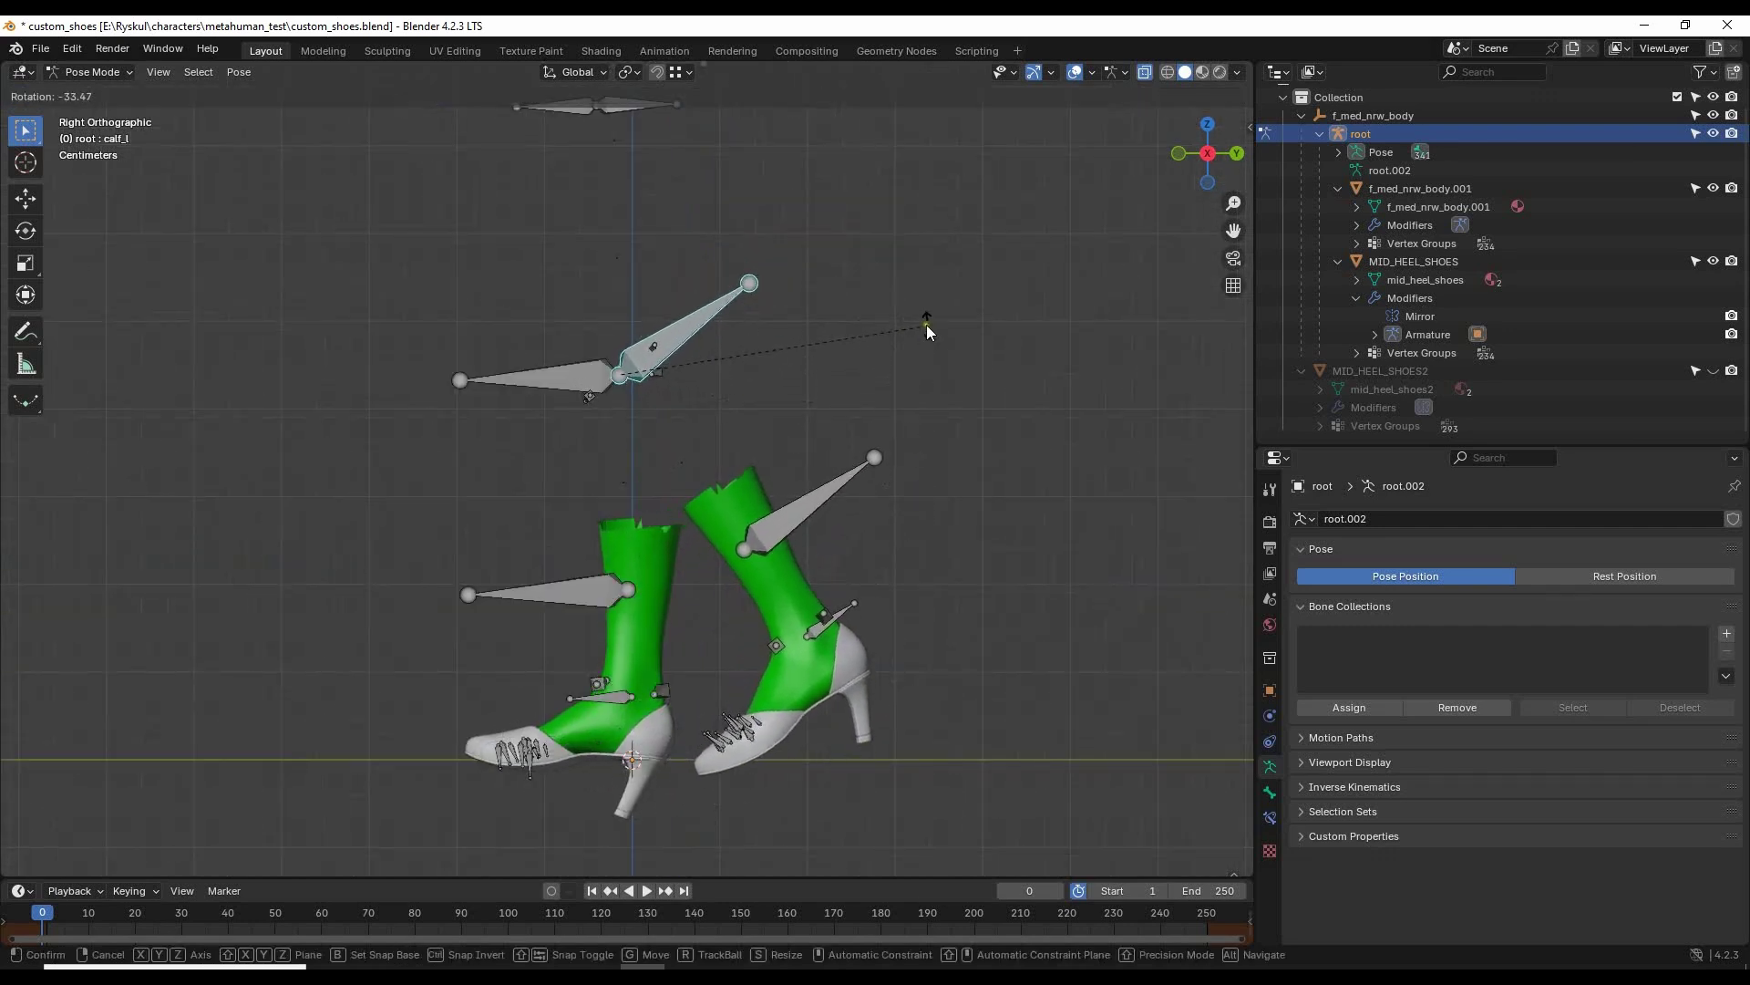
pyautogui.click(905, 363)
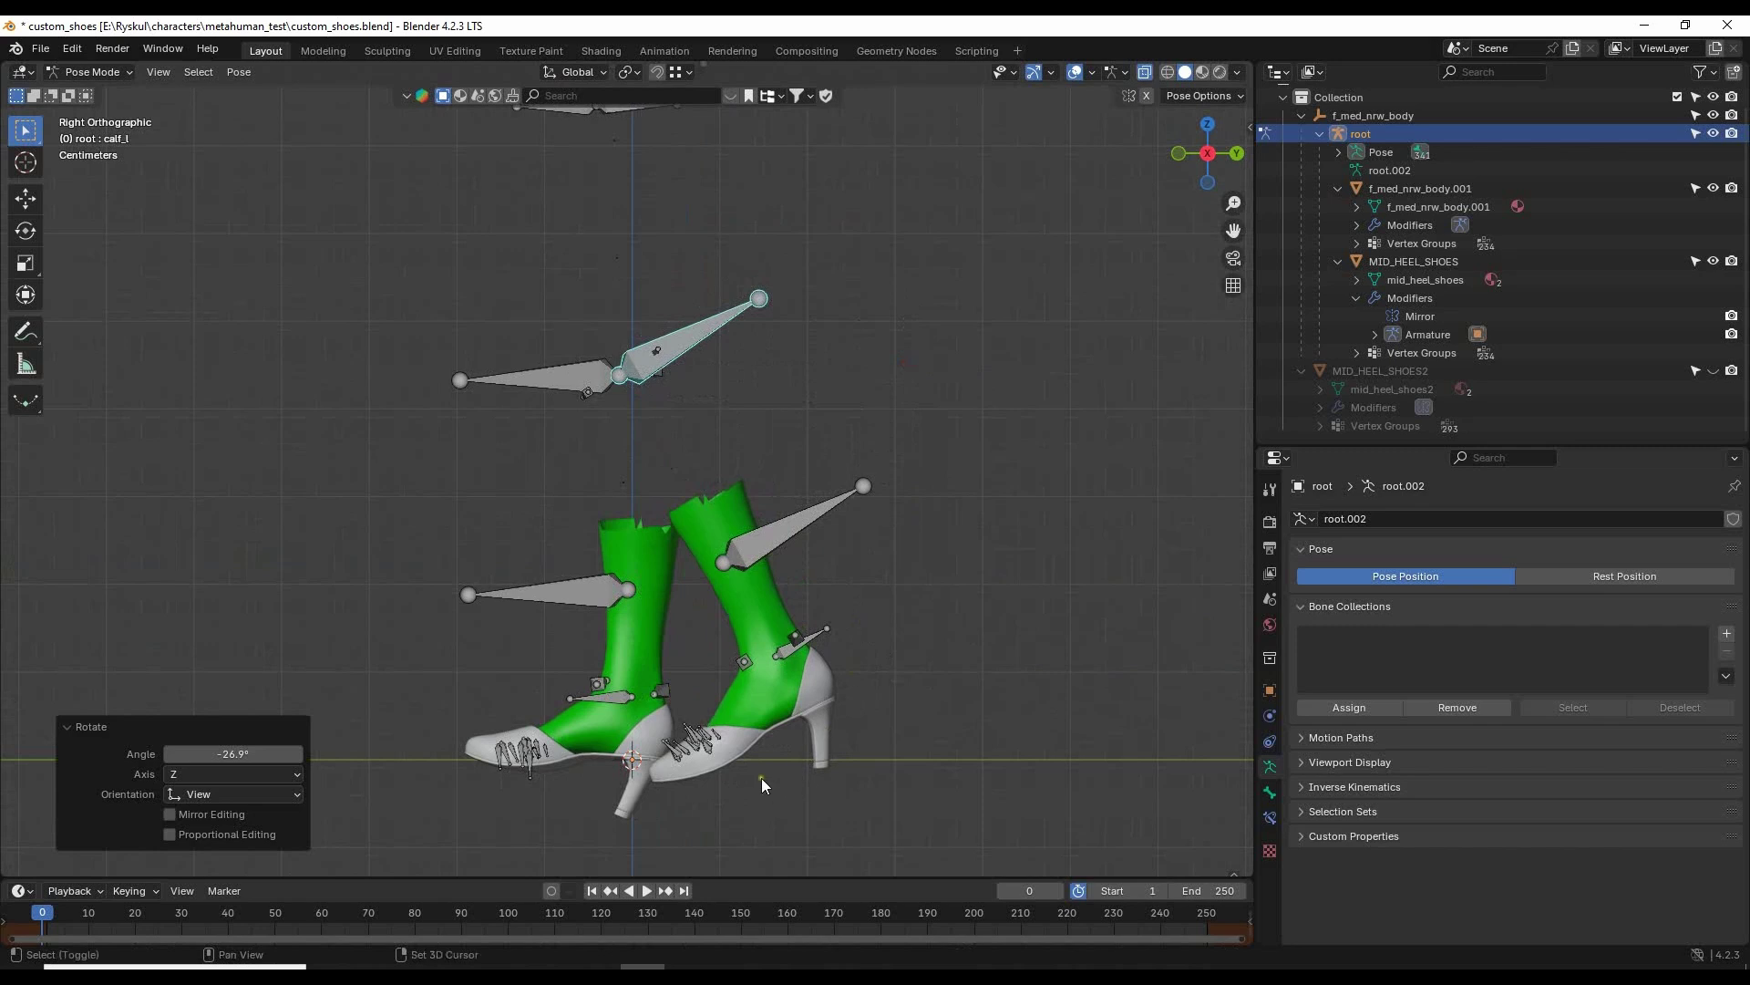
# Rotate the foot_l bone by about -41° in an angled view so the left shoe points downwards.
pyautogui.keyDown('shift'); pyautogui.moveTo(762, 779); pyautogui.dragTo(839, 463, button='middle'); pyautogui.keyUp('shift')
pyautogui.click(839, 463)
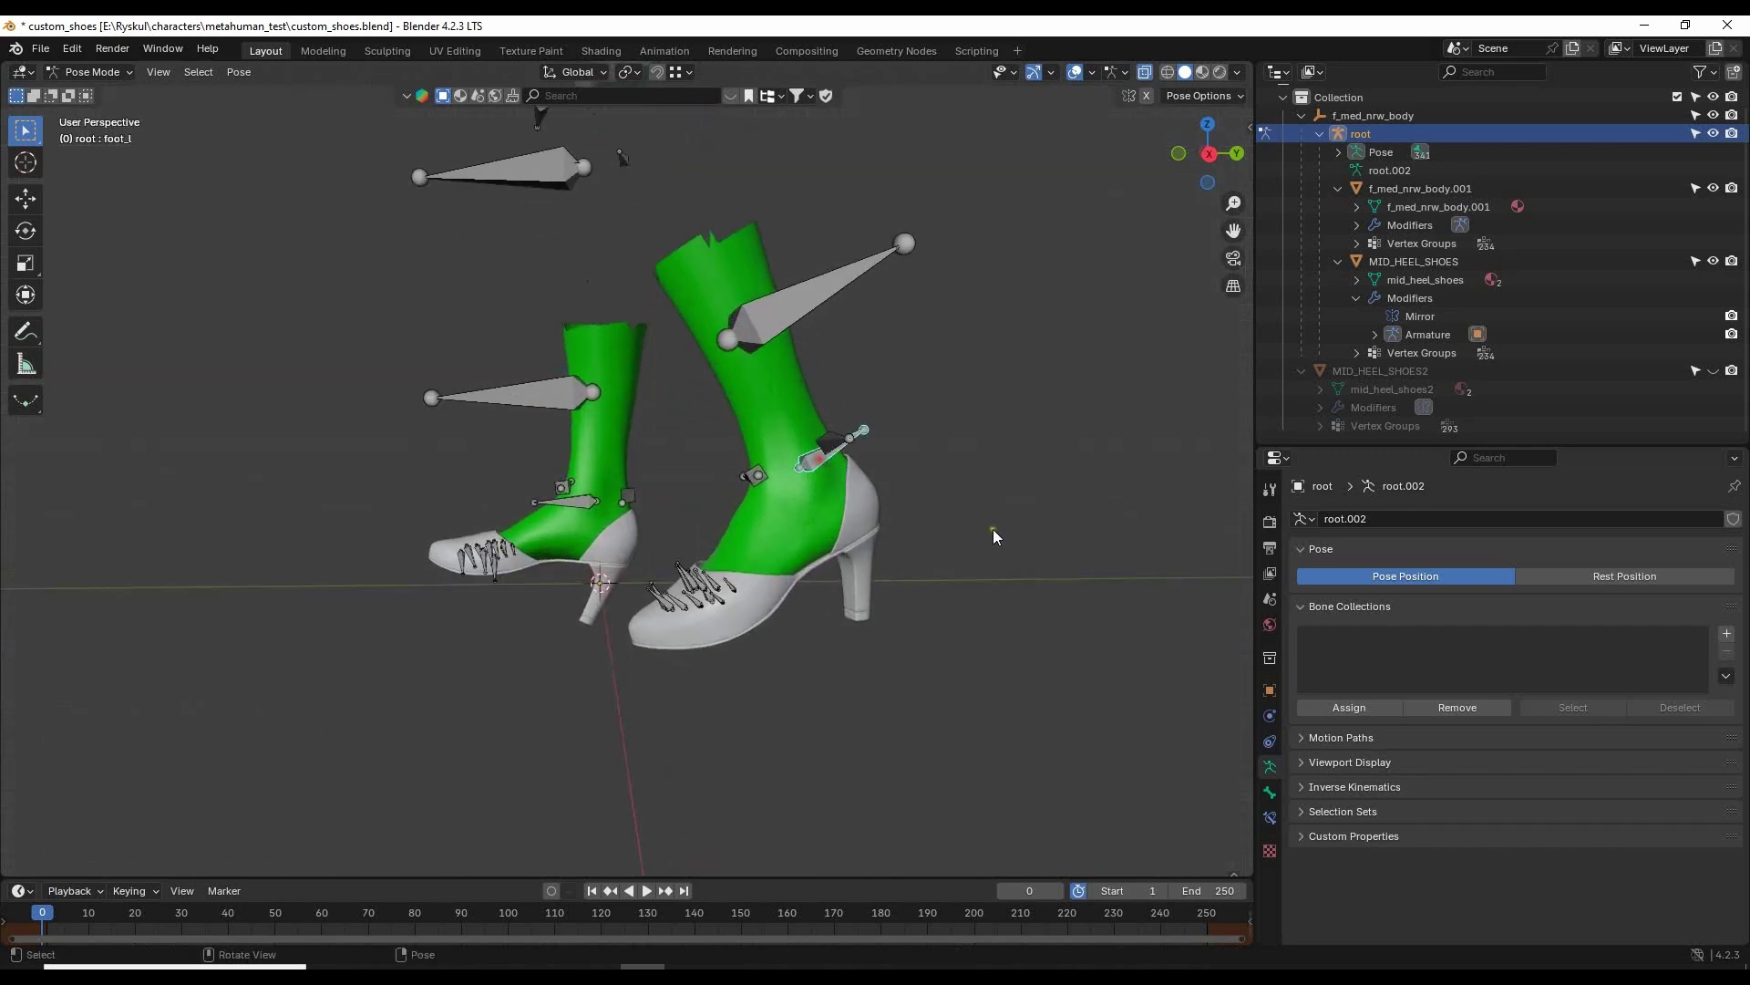
pyautogui.moveTo(993, 528); pyautogui.dragTo(957, 538, button='middle')
pyautogui.press('r')
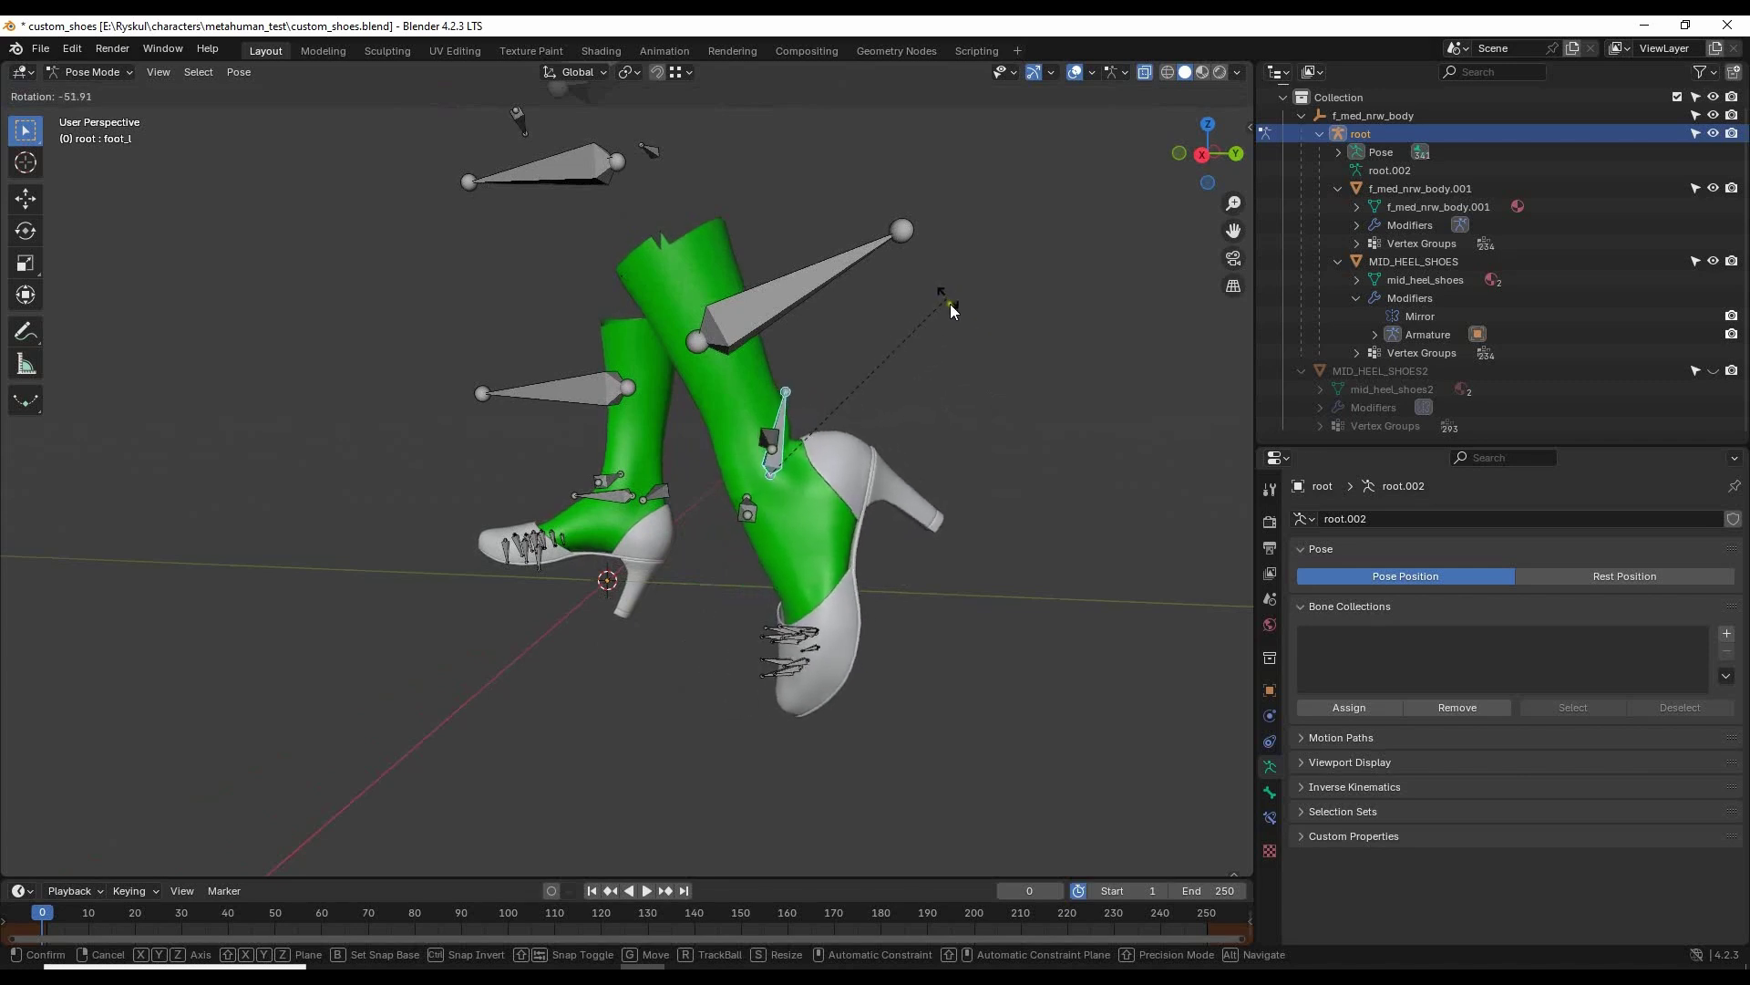
pyautogui.click(959, 348)
# Select the ball_l bone and all left toe bones, and rotate them together by about 43° in the right side view.
pyautogui.moveTo(846, 685); pyautogui.dragTo(1076, 515, button='middle')
pyautogui.scroll(4, 796, 541)
pyautogui.keyDown('shift'); pyautogui.moveTo(1076, 515); pyautogui.dragTo(354, 423, button='middle'); pyautogui.keyUp('shift')
pyautogui.scroll(3, 354, 423)
pyautogui.moveTo(651, 497); pyautogui.dragTo(931, 551, button='middle')
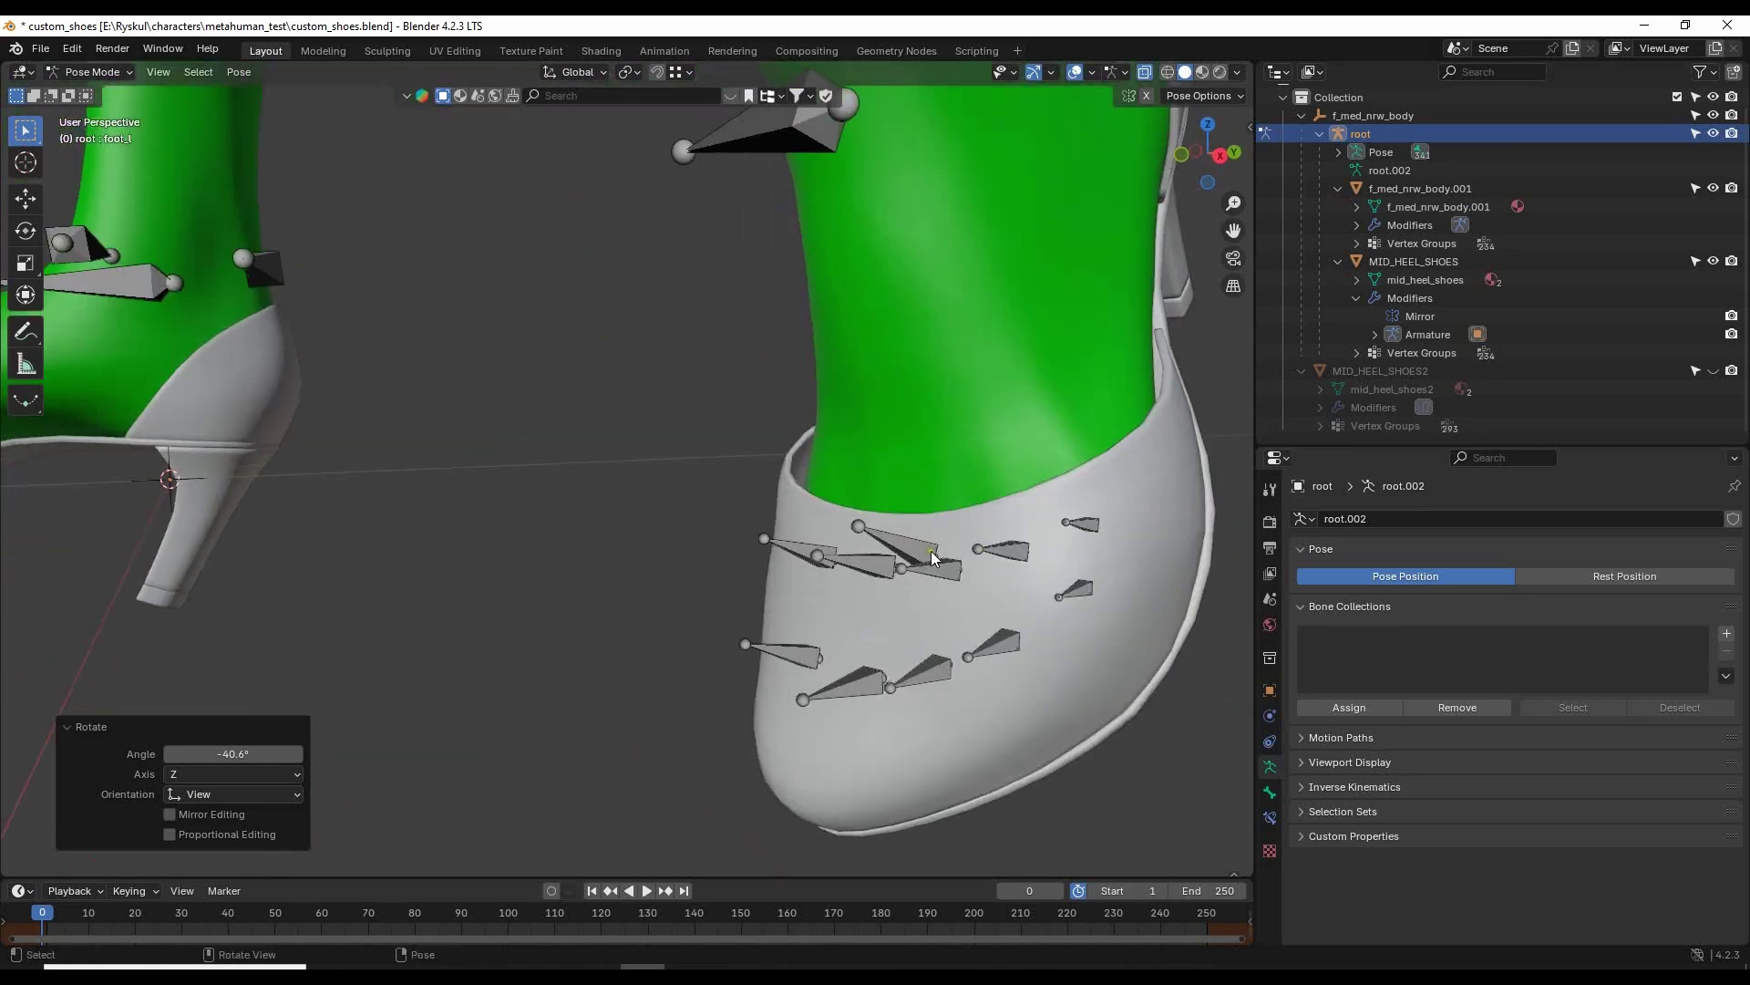
pyautogui.click(915, 550)
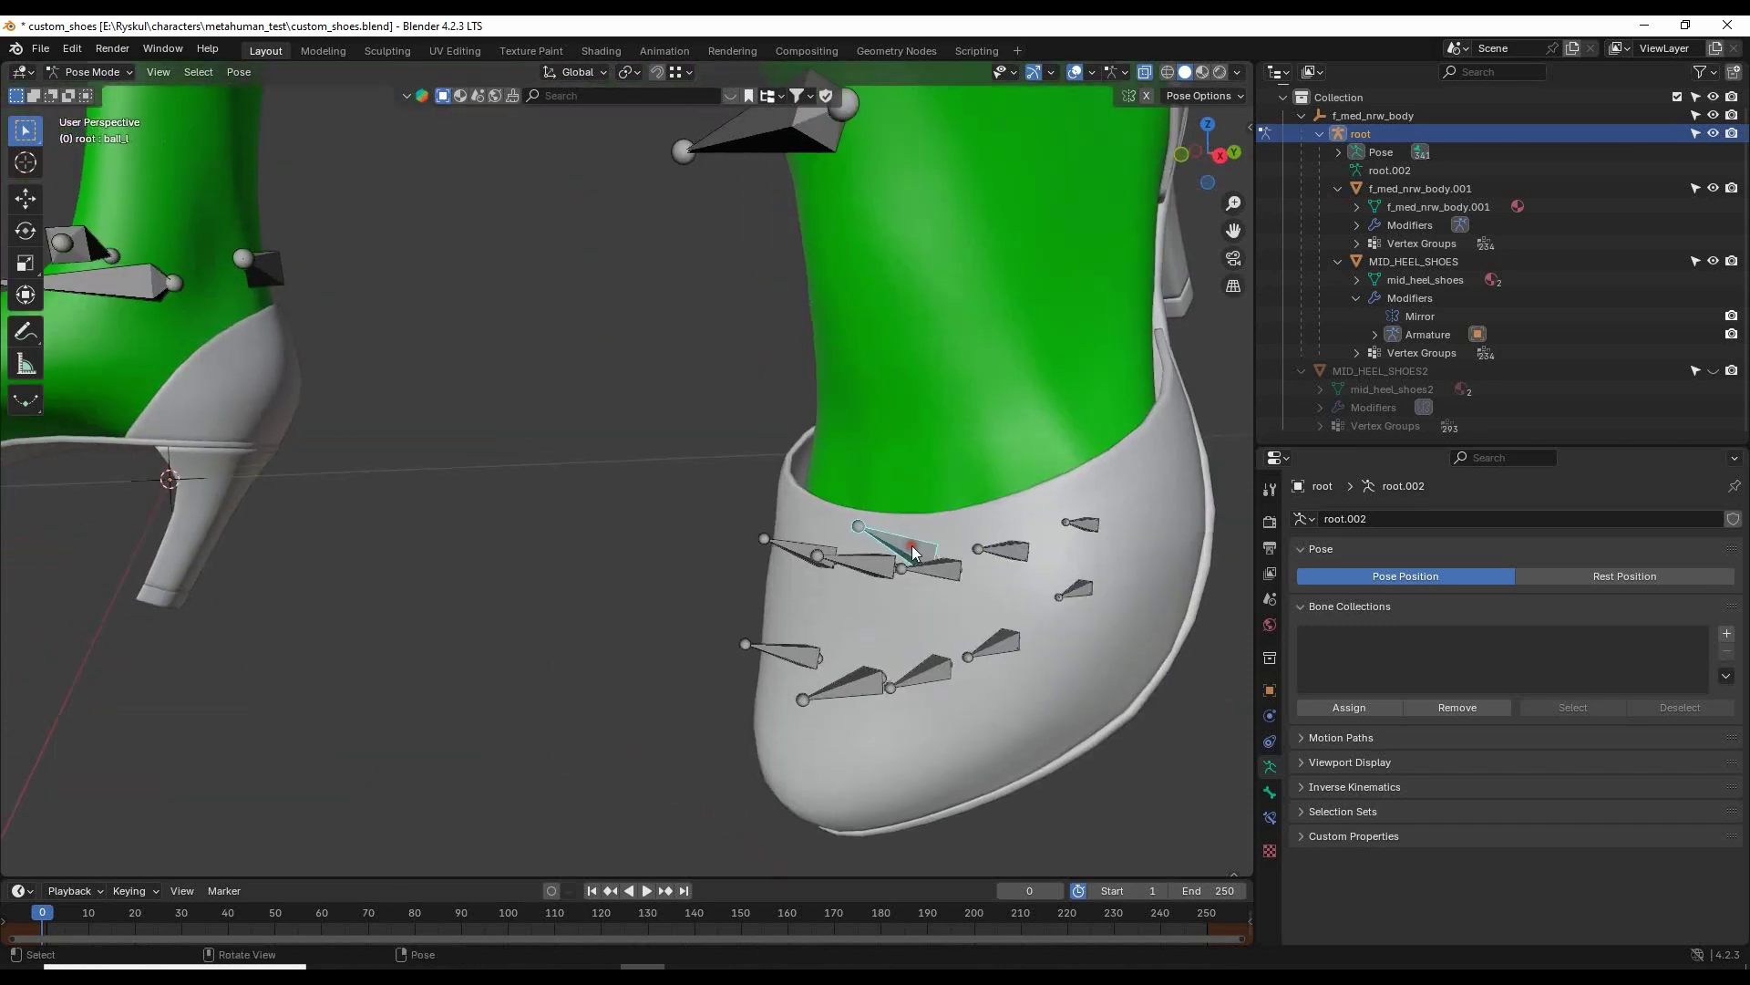
pyautogui.keyDown('shift'); pyautogui.click(774, 550); pyautogui.keyUp('shift')
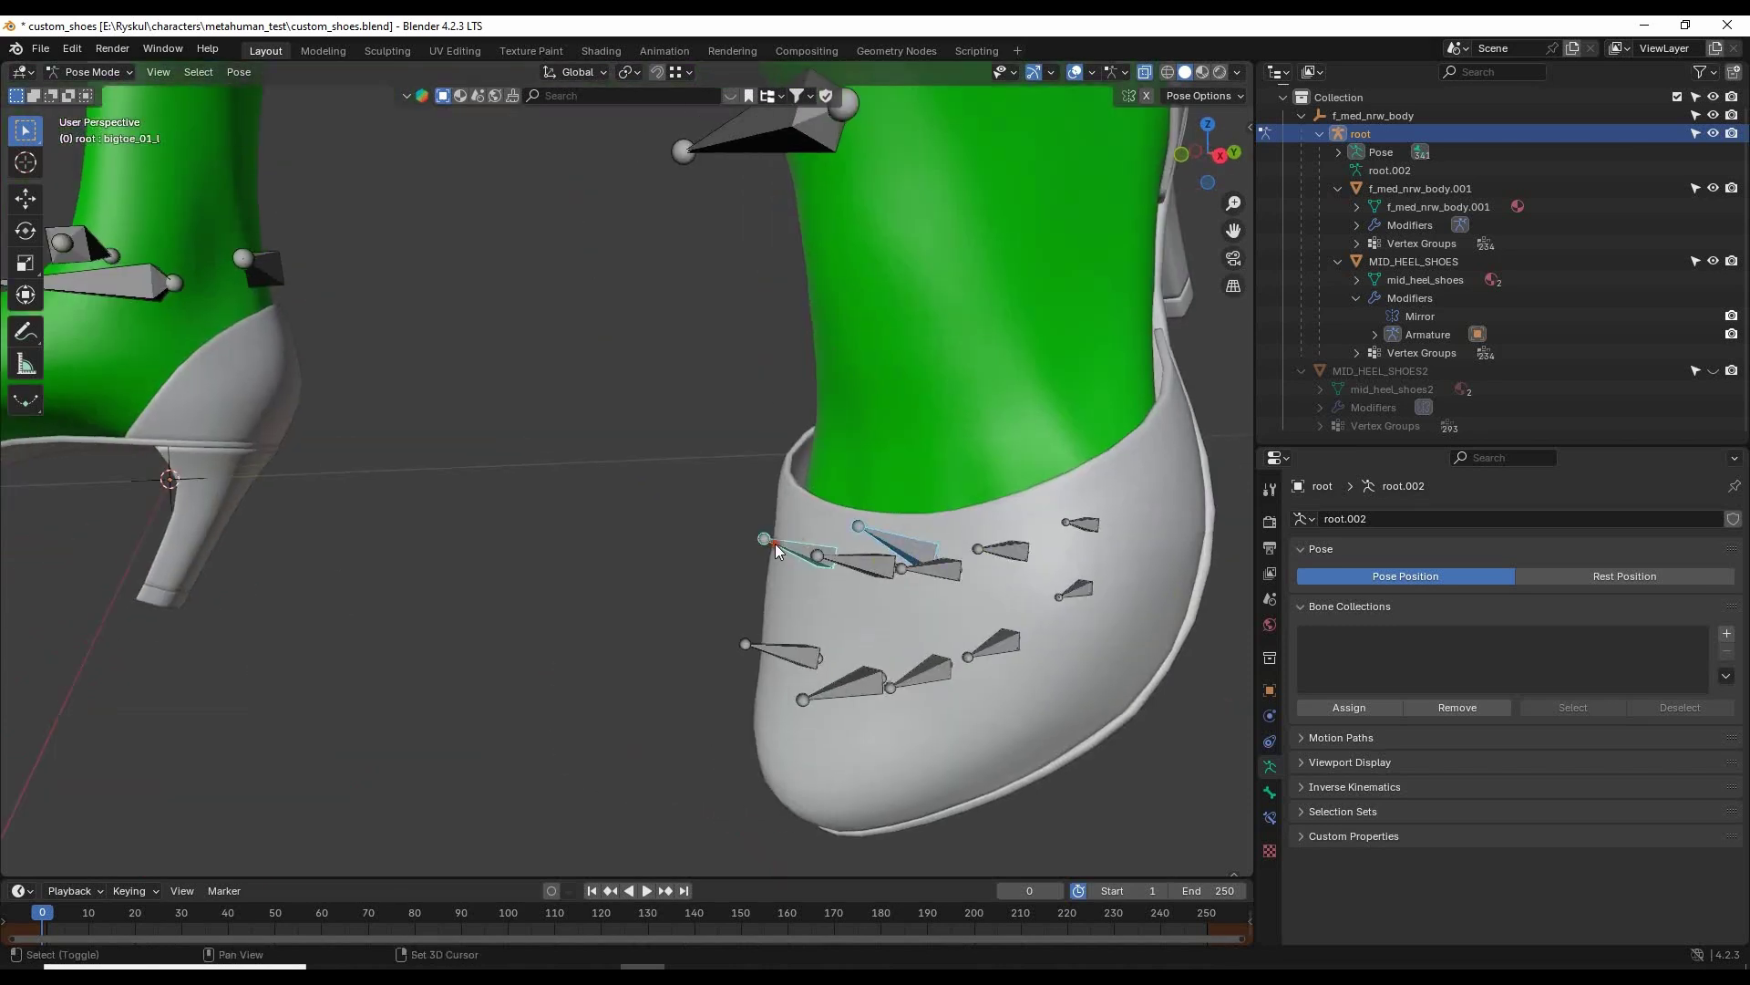
pyautogui.keyDown('shift'); pyautogui.click(872, 567); pyautogui.keyUp('shift')
pyautogui.keyDown('shift'); pyautogui.click(957, 569); pyautogui.keyUp('shift')
pyautogui.keyDown('shift'); pyautogui.click(1009, 551); pyautogui.keyUp('shift')
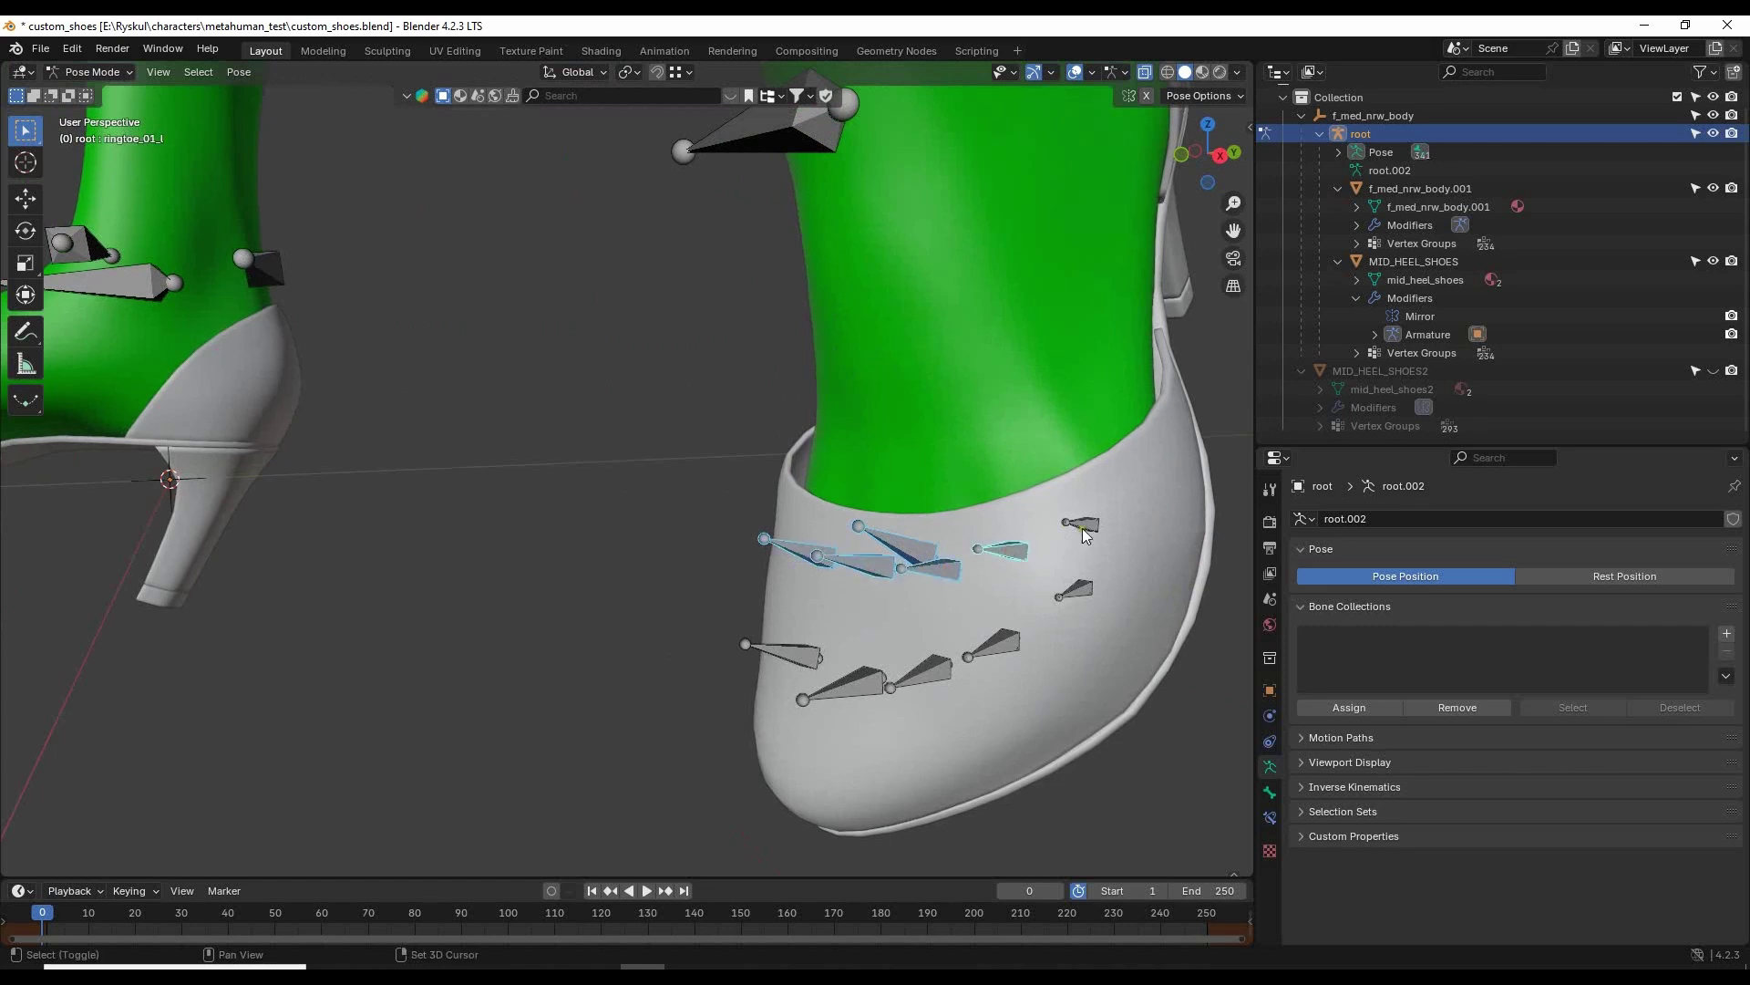
pyautogui.keyDown('shift'); pyautogui.click(1087, 583); pyautogui.keyUp('shift')
pyautogui.keyDown('shift'); pyautogui.click(999, 647); pyautogui.keyUp('shift')
pyautogui.keyDown('shift'); pyautogui.click(911, 669); pyautogui.keyUp('shift')
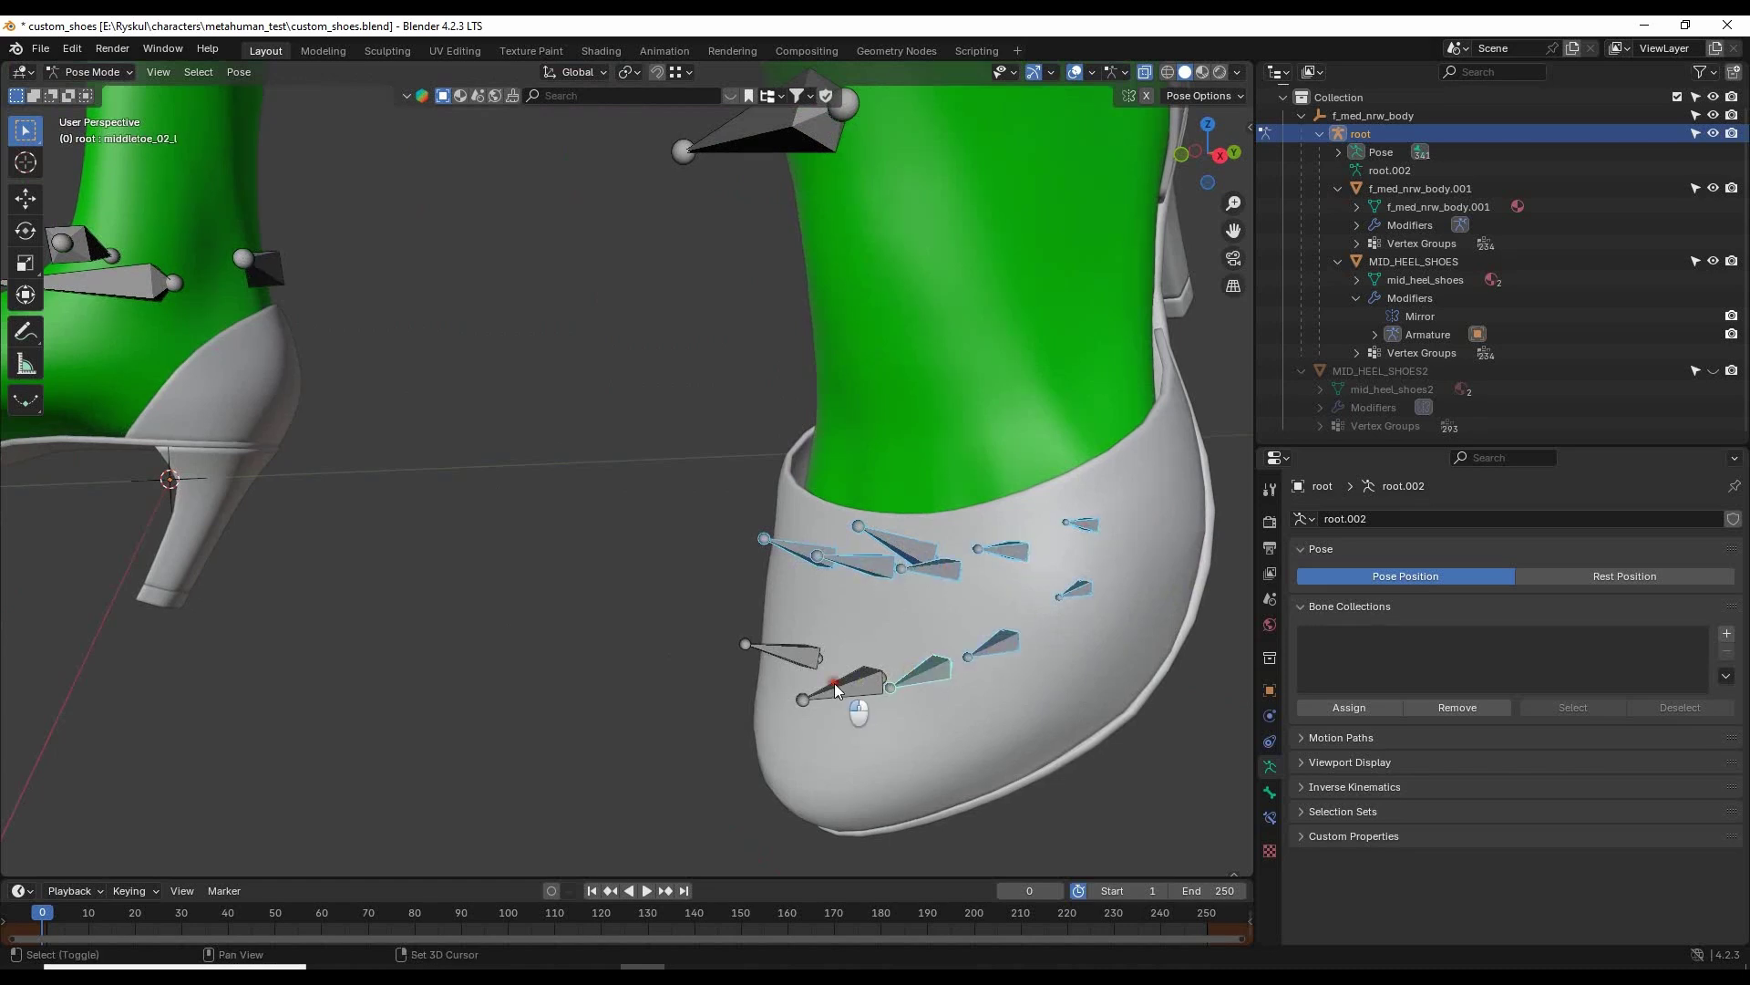
pyautogui.keyDown('shift'); pyautogui.click(835, 681); pyautogui.keyUp('shift')
pyautogui.press('KP_3')
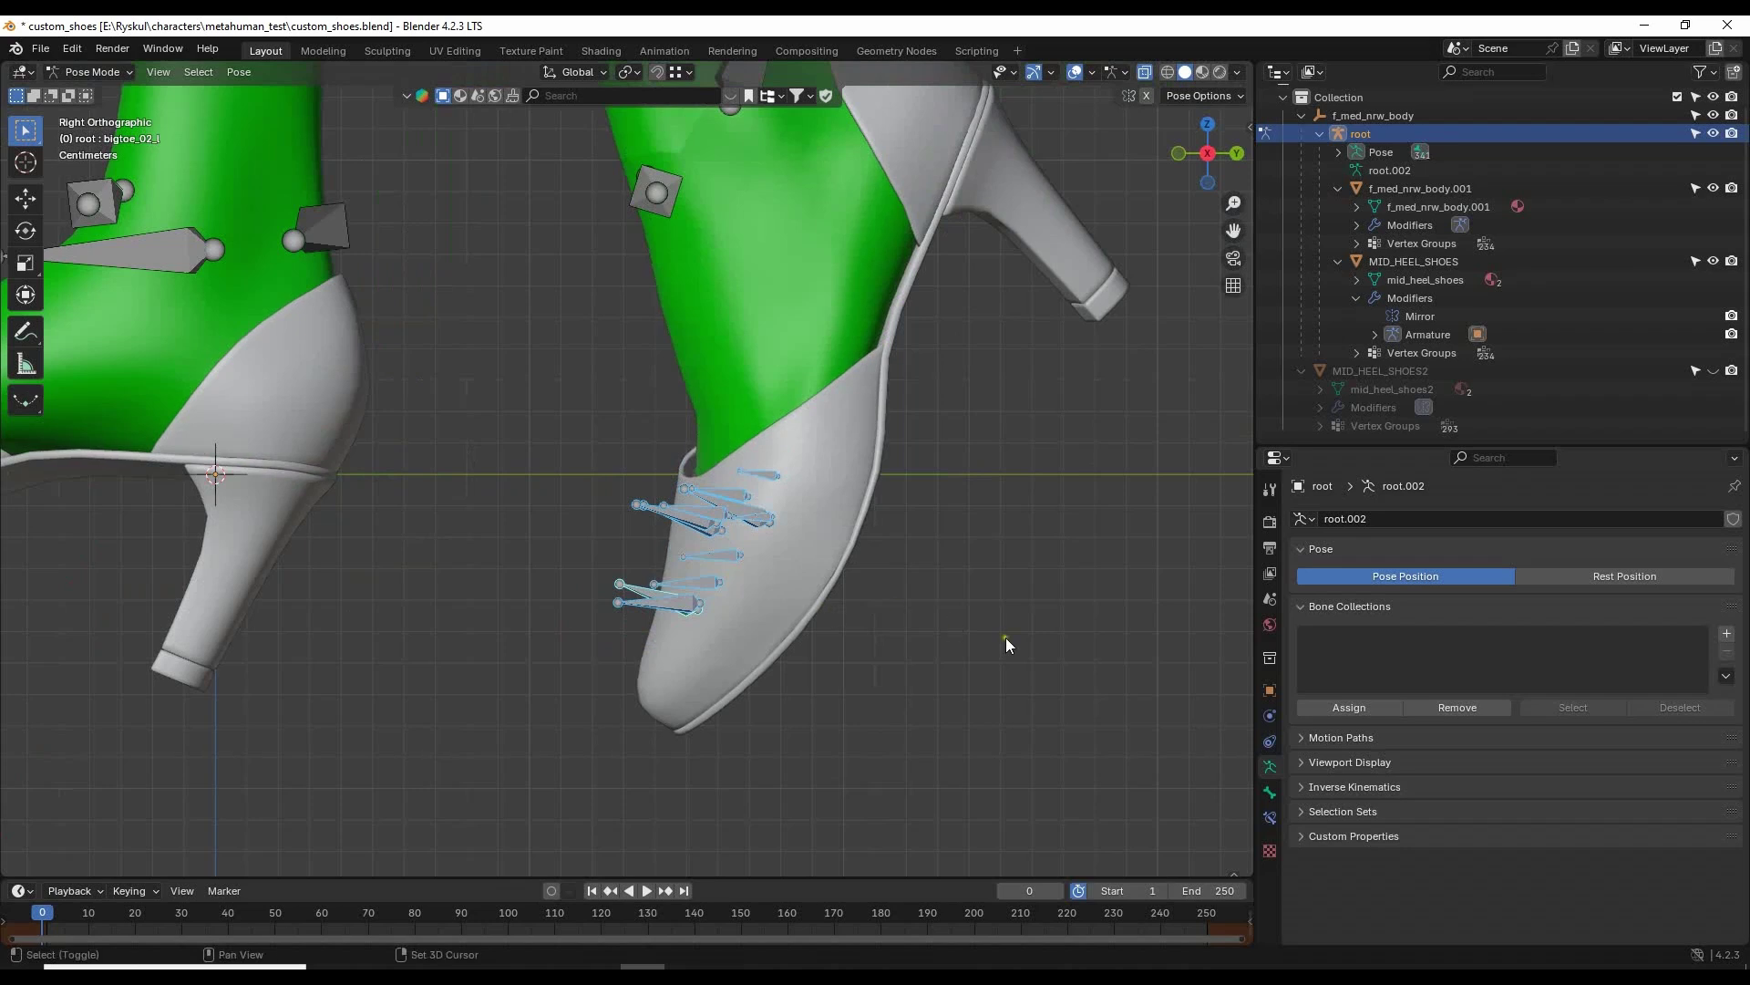
pyautogui.keyDown('shift'); pyautogui.moveTo(1005, 637); pyautogui.dragTo(812, 605, button='middle'); pyautogui.keyUp('shift')
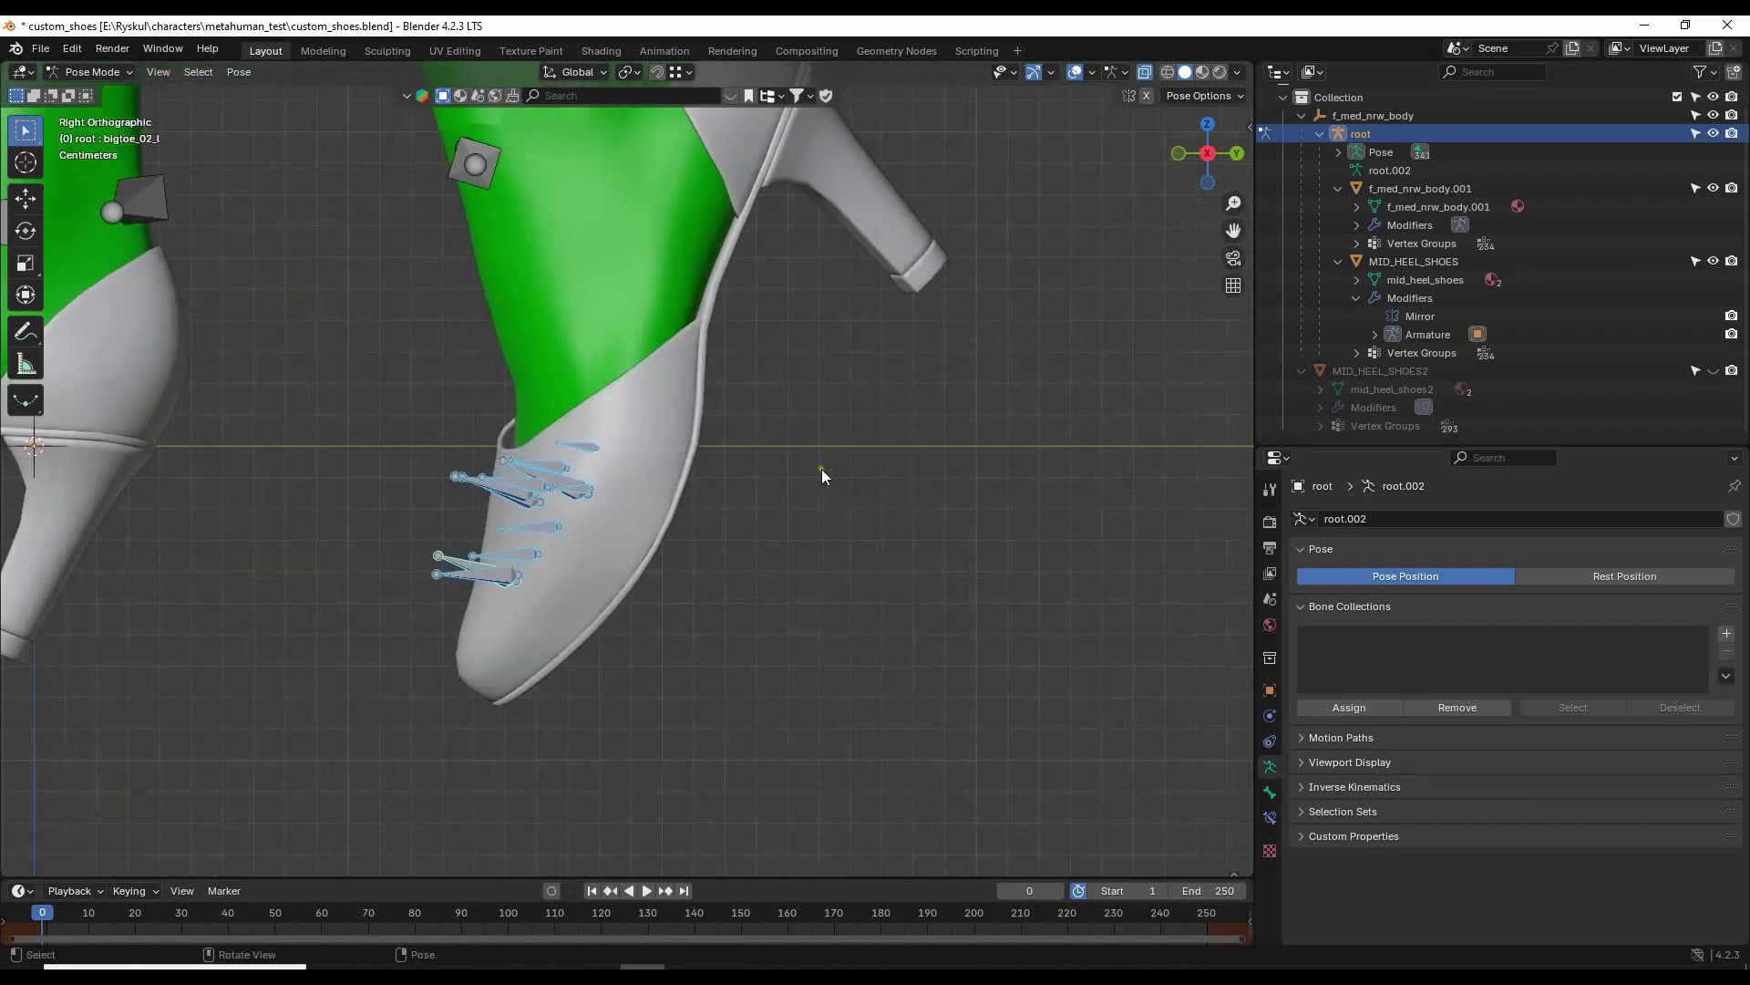
pyautogui.press('r')
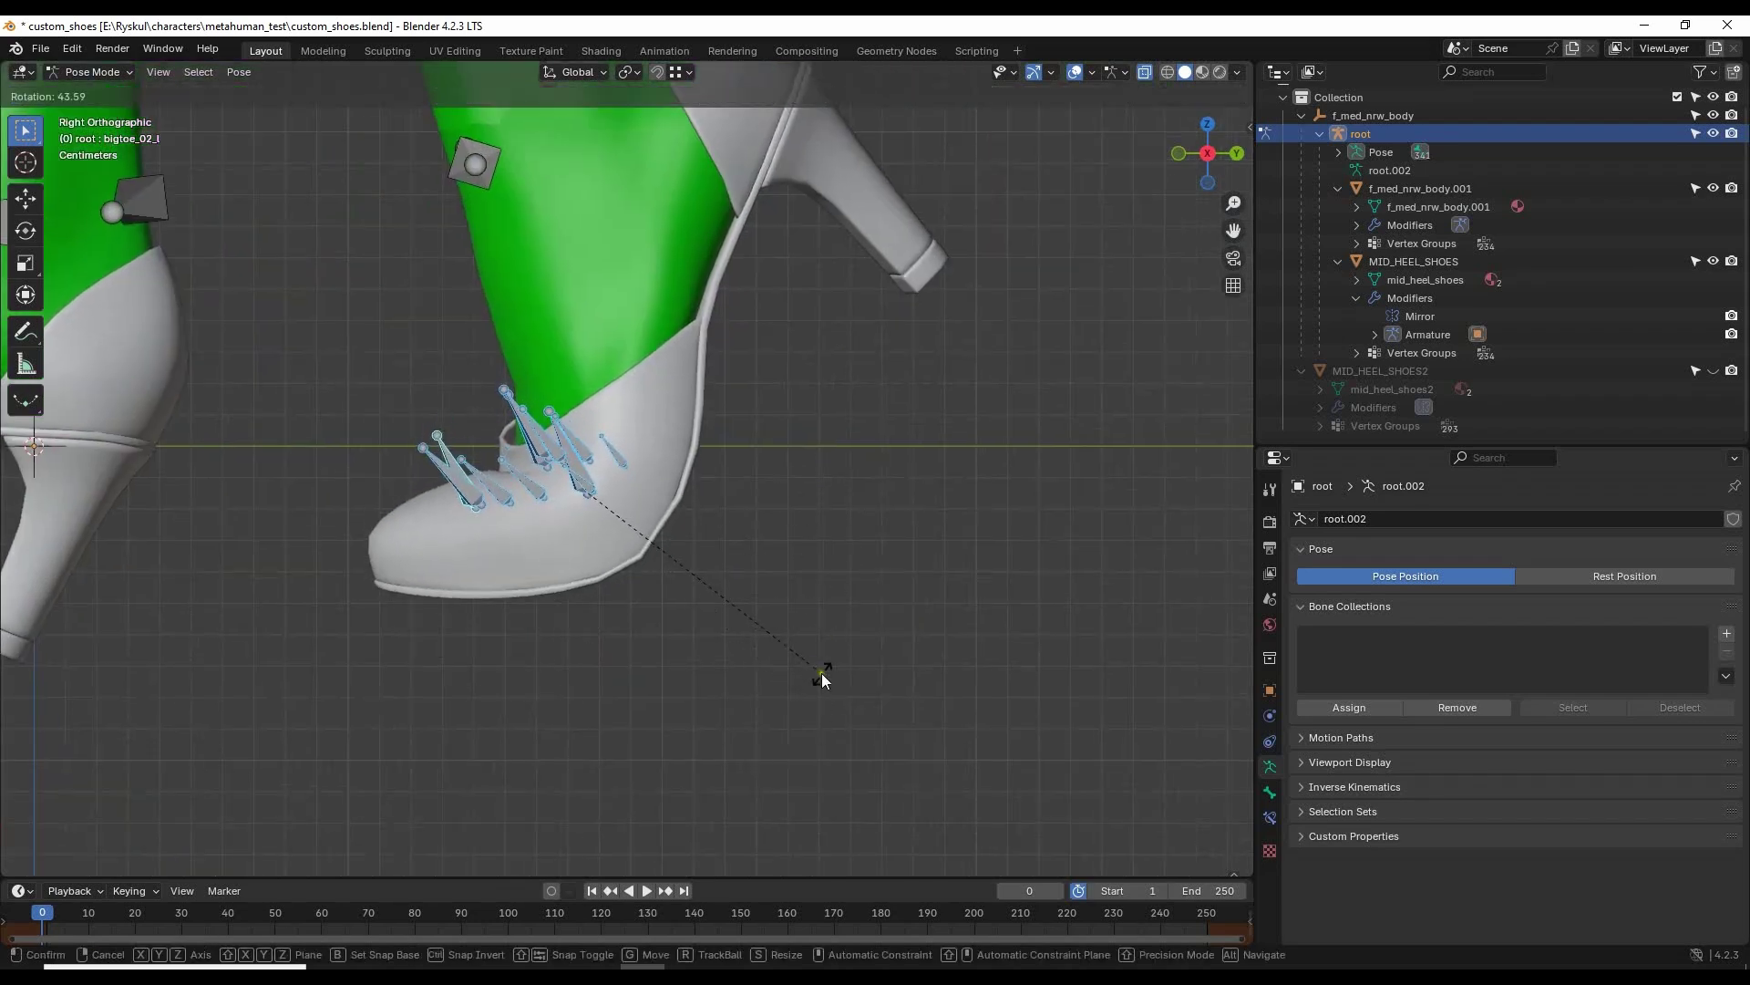
pyautogui.click(824, 669)
# Examine the bend across the toe area of the posed left shoe from several angles, with the bones deselected.
pyautogui.scroll(-3, 775, 510)
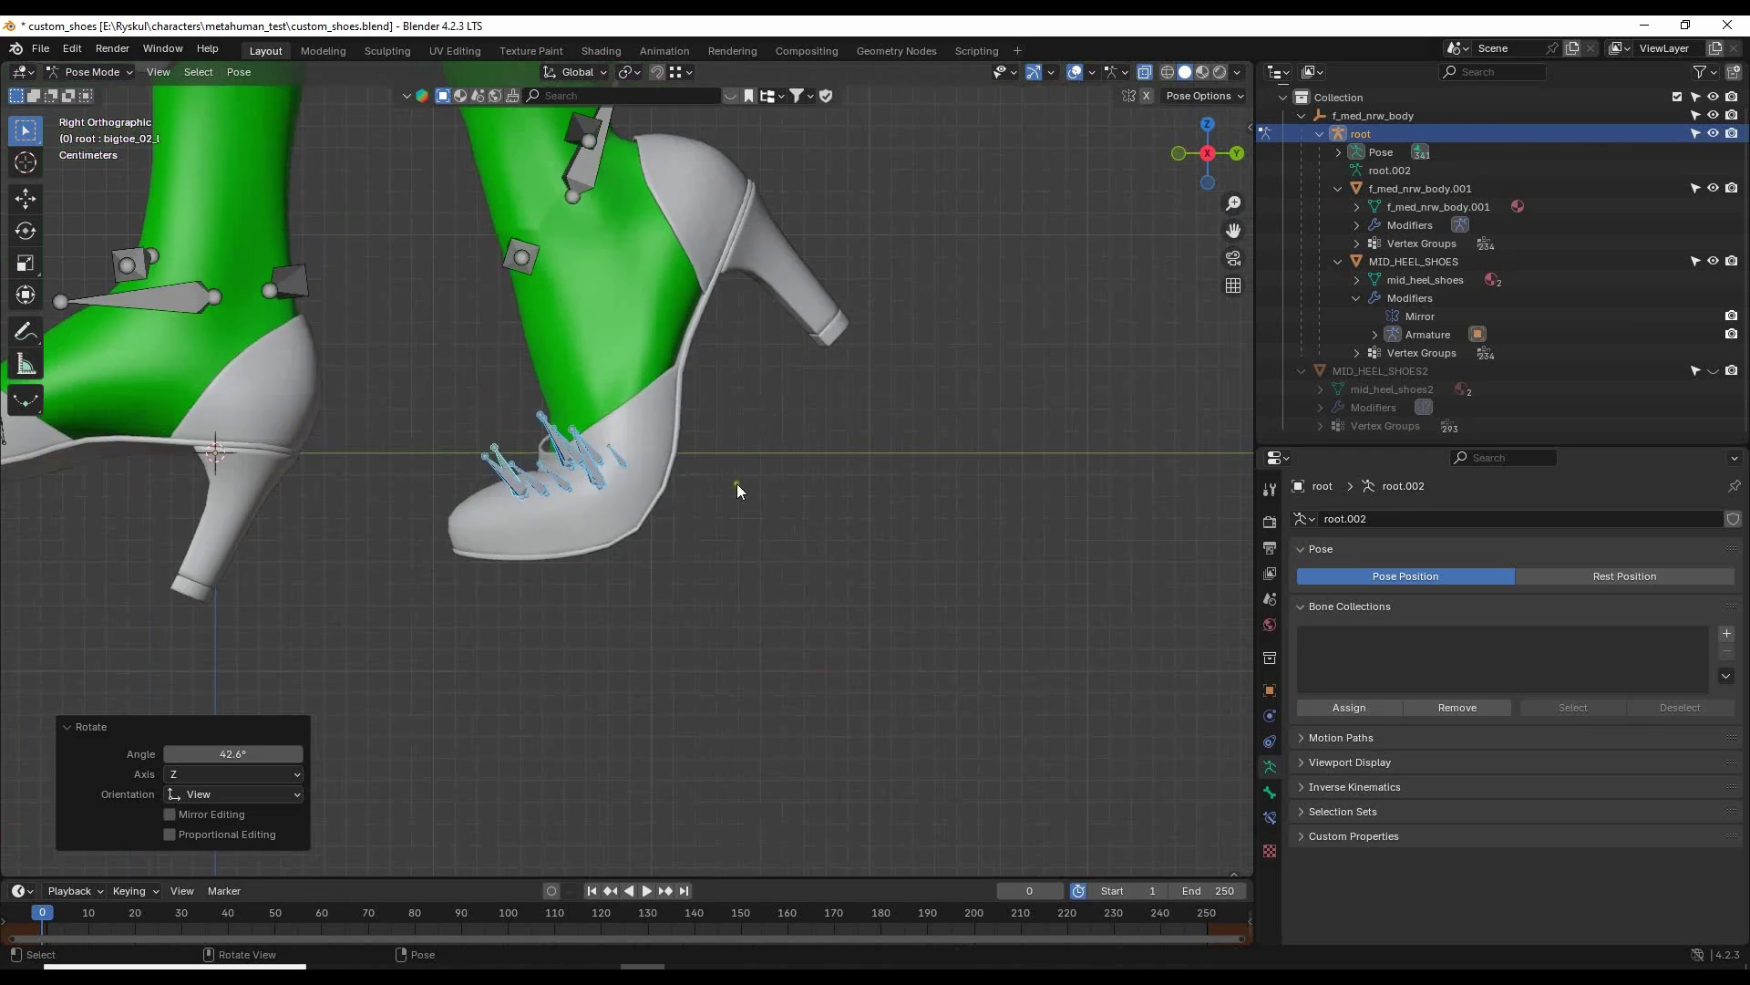
pyautogui.moveTo(737, 484); pyautogui.dragTo(781, 687, button='middle')
pyautogui.scroll(-3, 572, 550)
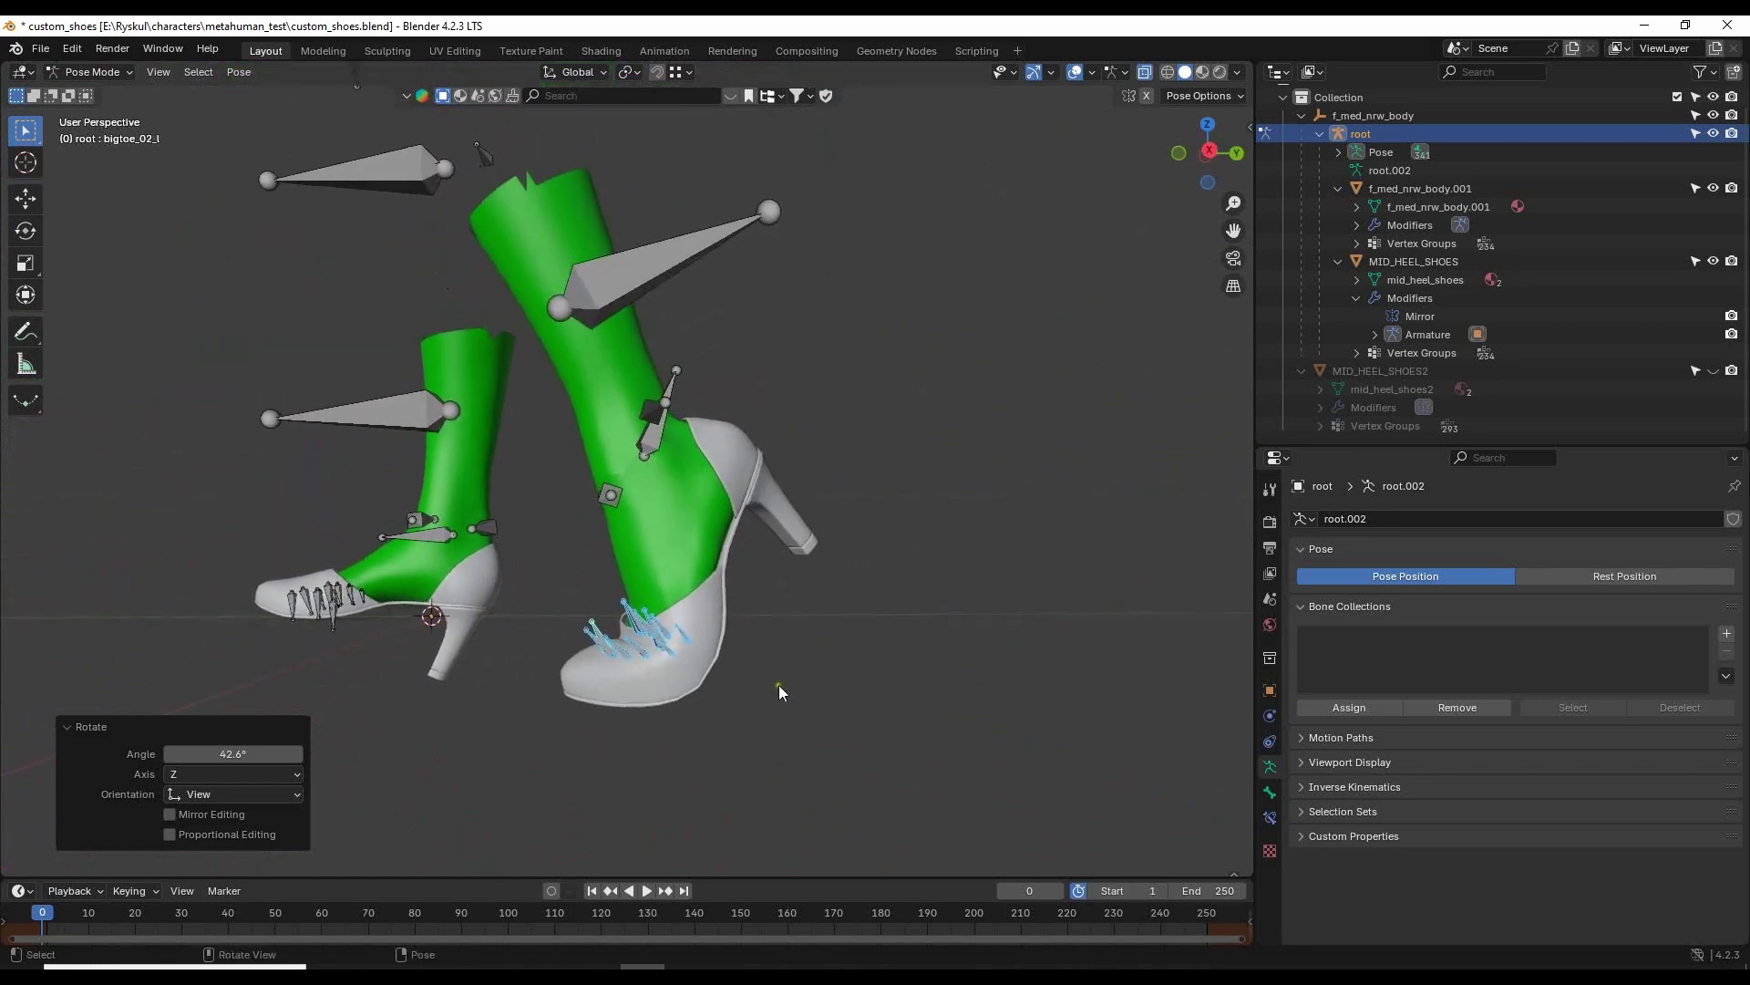
pyautogui.scroll(4, 731, 586)
pyautogui.moveTo(616, 705); pyautogui.dragTo(658, 724, button='middle')
pyautogui.scroll(5, 1068, 773)
pyautogui.keyDown('shift'); pyautogui.moveTo(1068, 774); pyautogui.dragTo(660, 588, button='middle'); pyautogui.keyUp('shift')
pyautogui.scroll(-4, 624, 494)
pyautogui.scroll(1, 584, 516)
pyautogui.scroll(3, 660, 588)
pyautogui.click(762, 565)
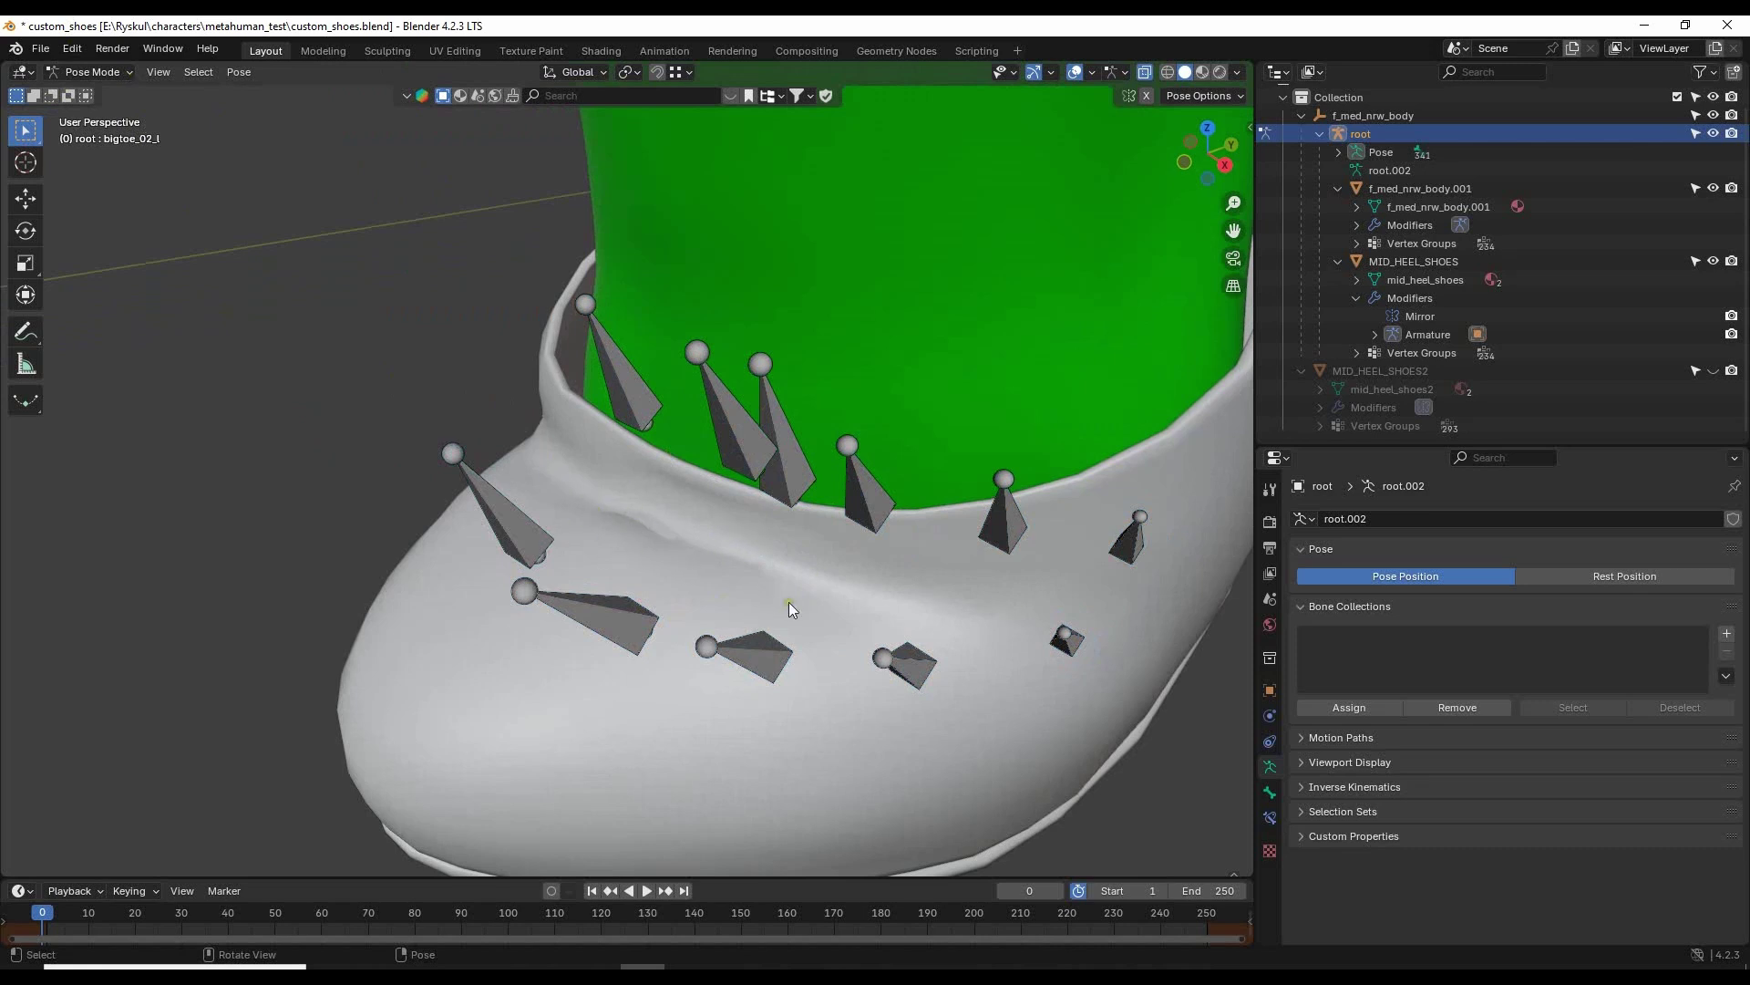
pyautogui.scroll(-4, 798, 483)
pyautogui.scroll(3, 534, 425)
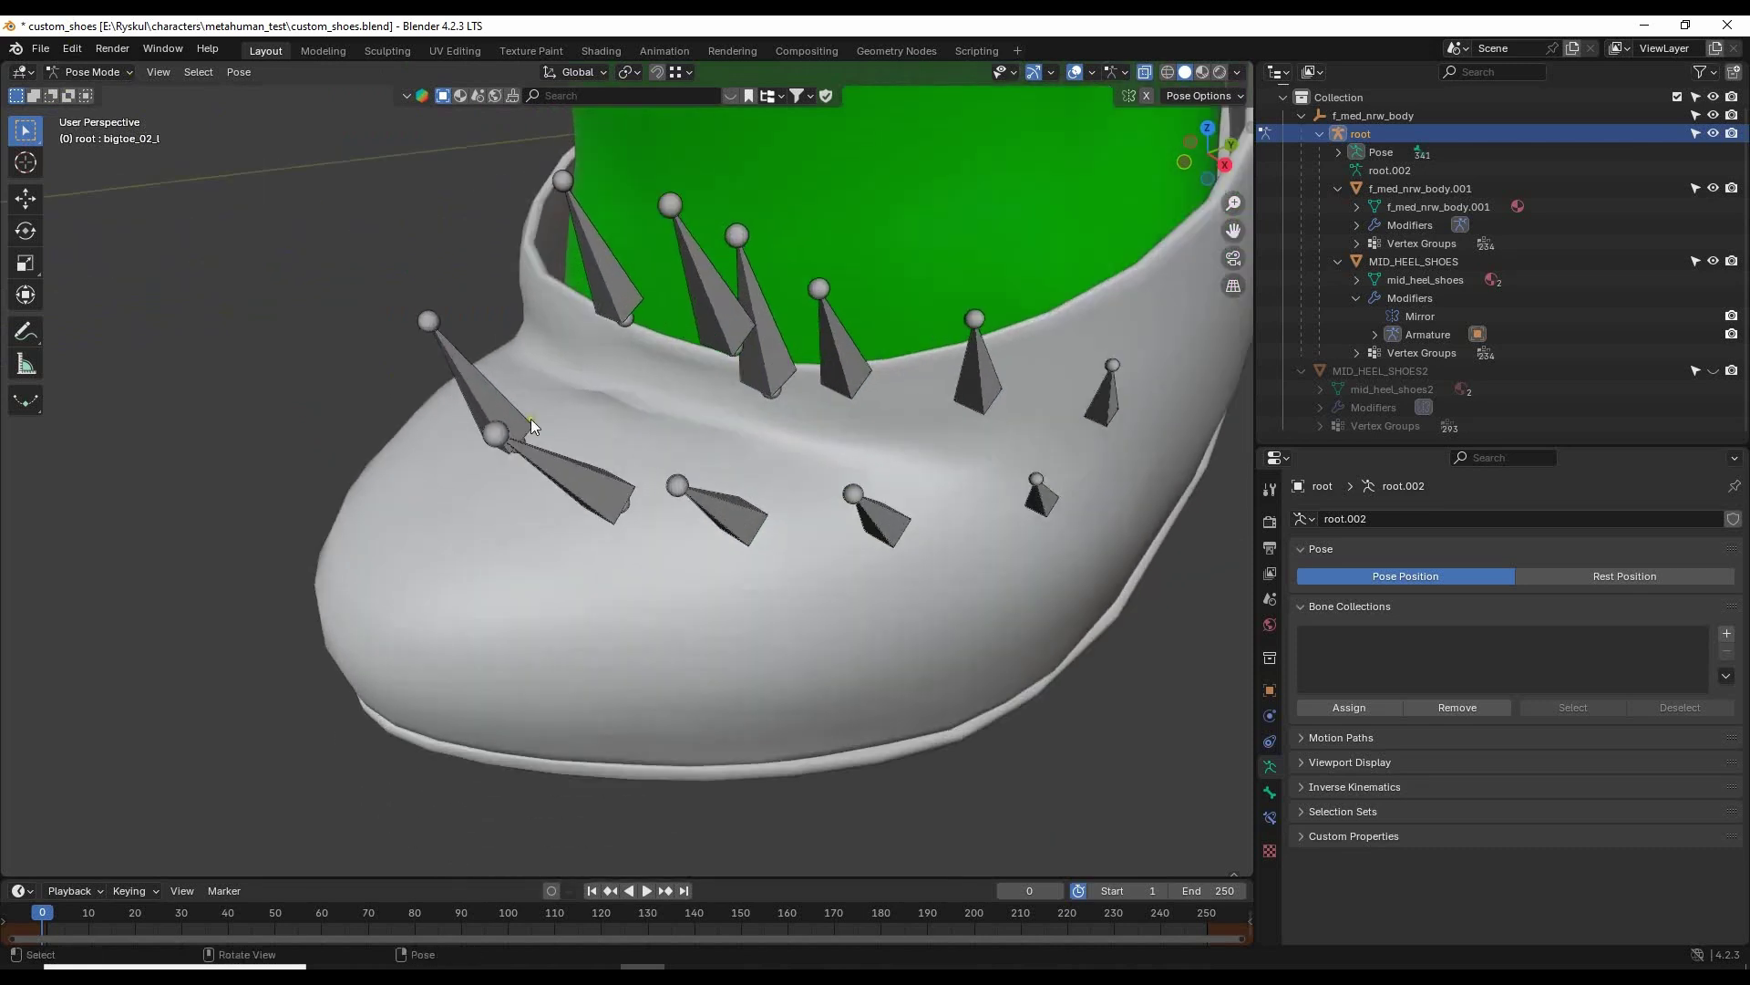
# Leave Pose Mode and open the MID_HEEL_SHOES mesh in Weight Paint mode at the left shoe's toe crease.
pyautogui.click(94, 72)
pyautogui.click(102, 93)
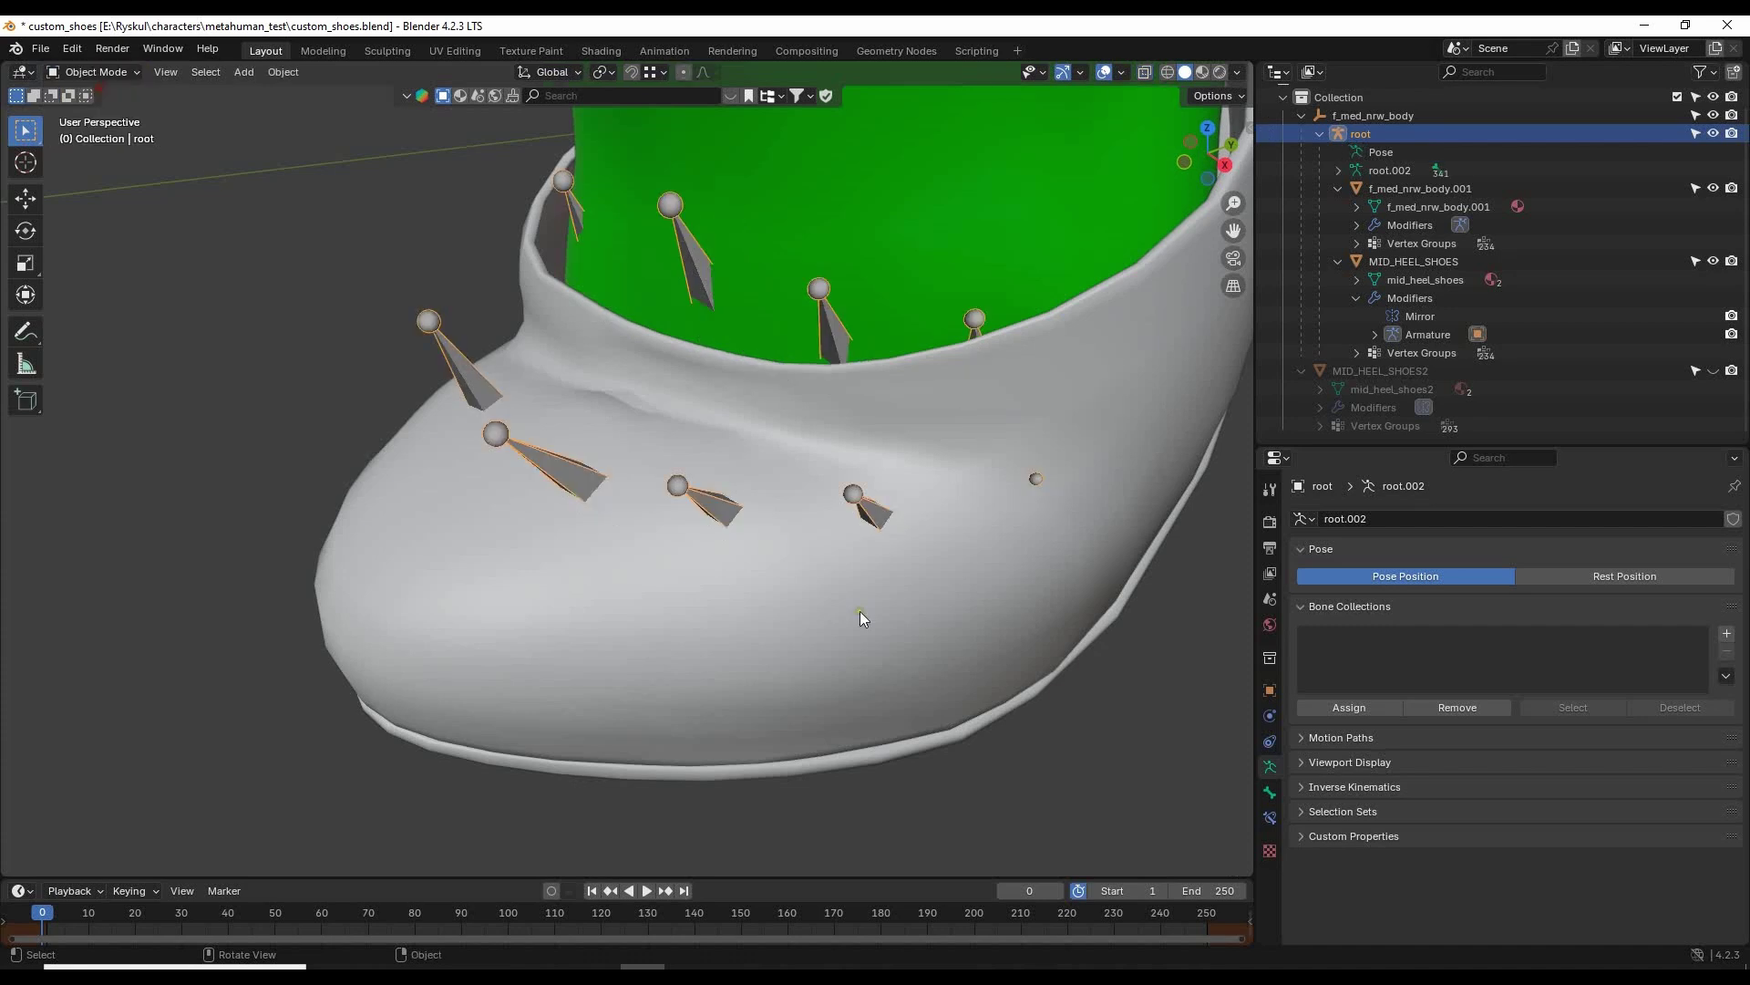
pyautogui.moveTo(249, 309); pyautogui.dragTo(260, 331, button='middle')
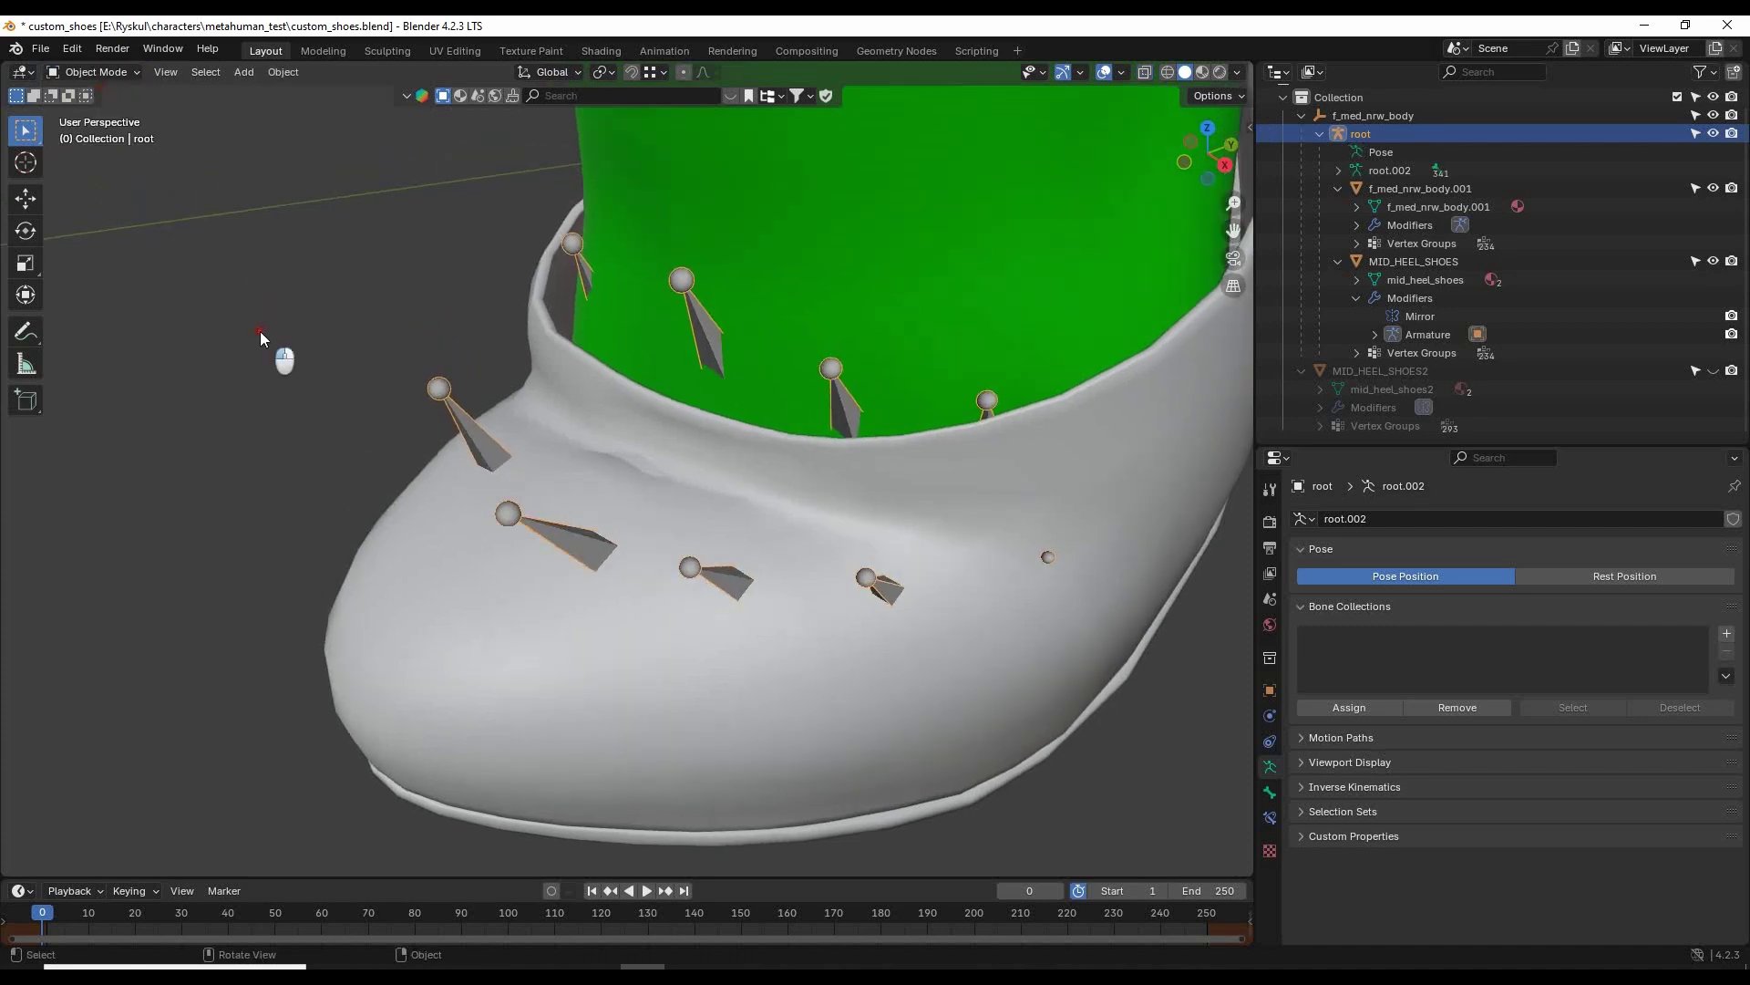
pyautogui.click(260, 331)
pyautogui.click(759, 478)
pyautogui.click(116, 73)
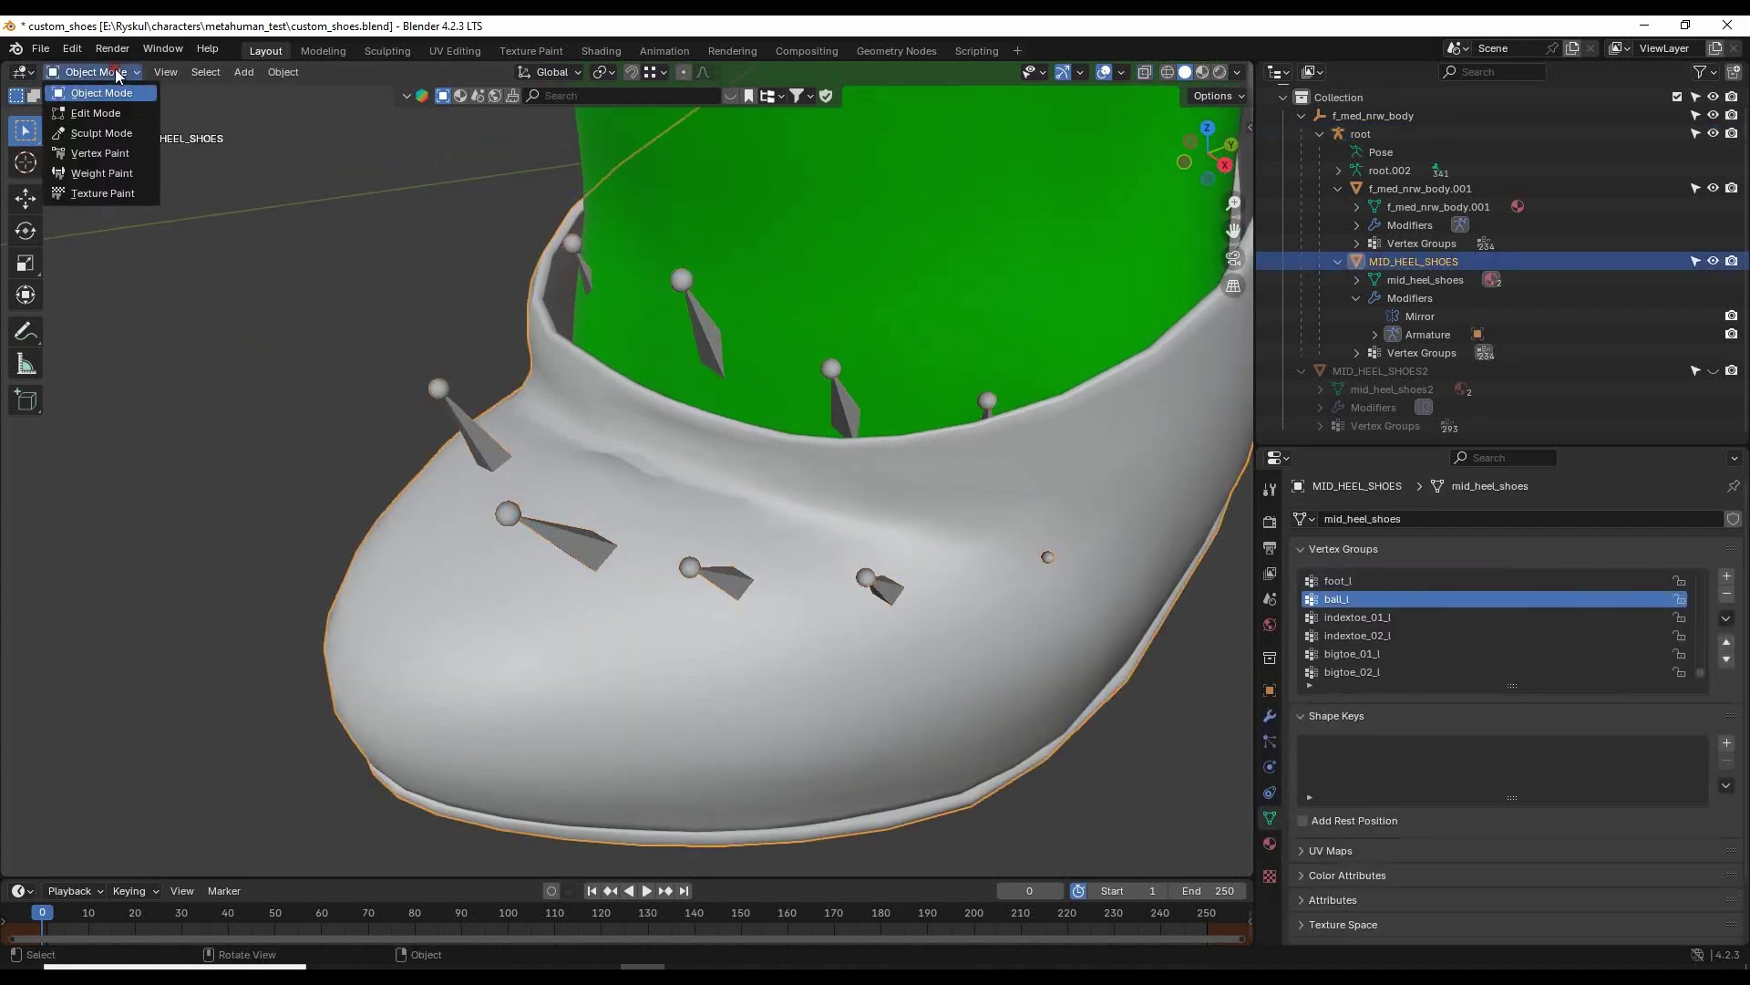
pyautogui.click(102, 173)
pyautogui.scroll(4, 840, 559)
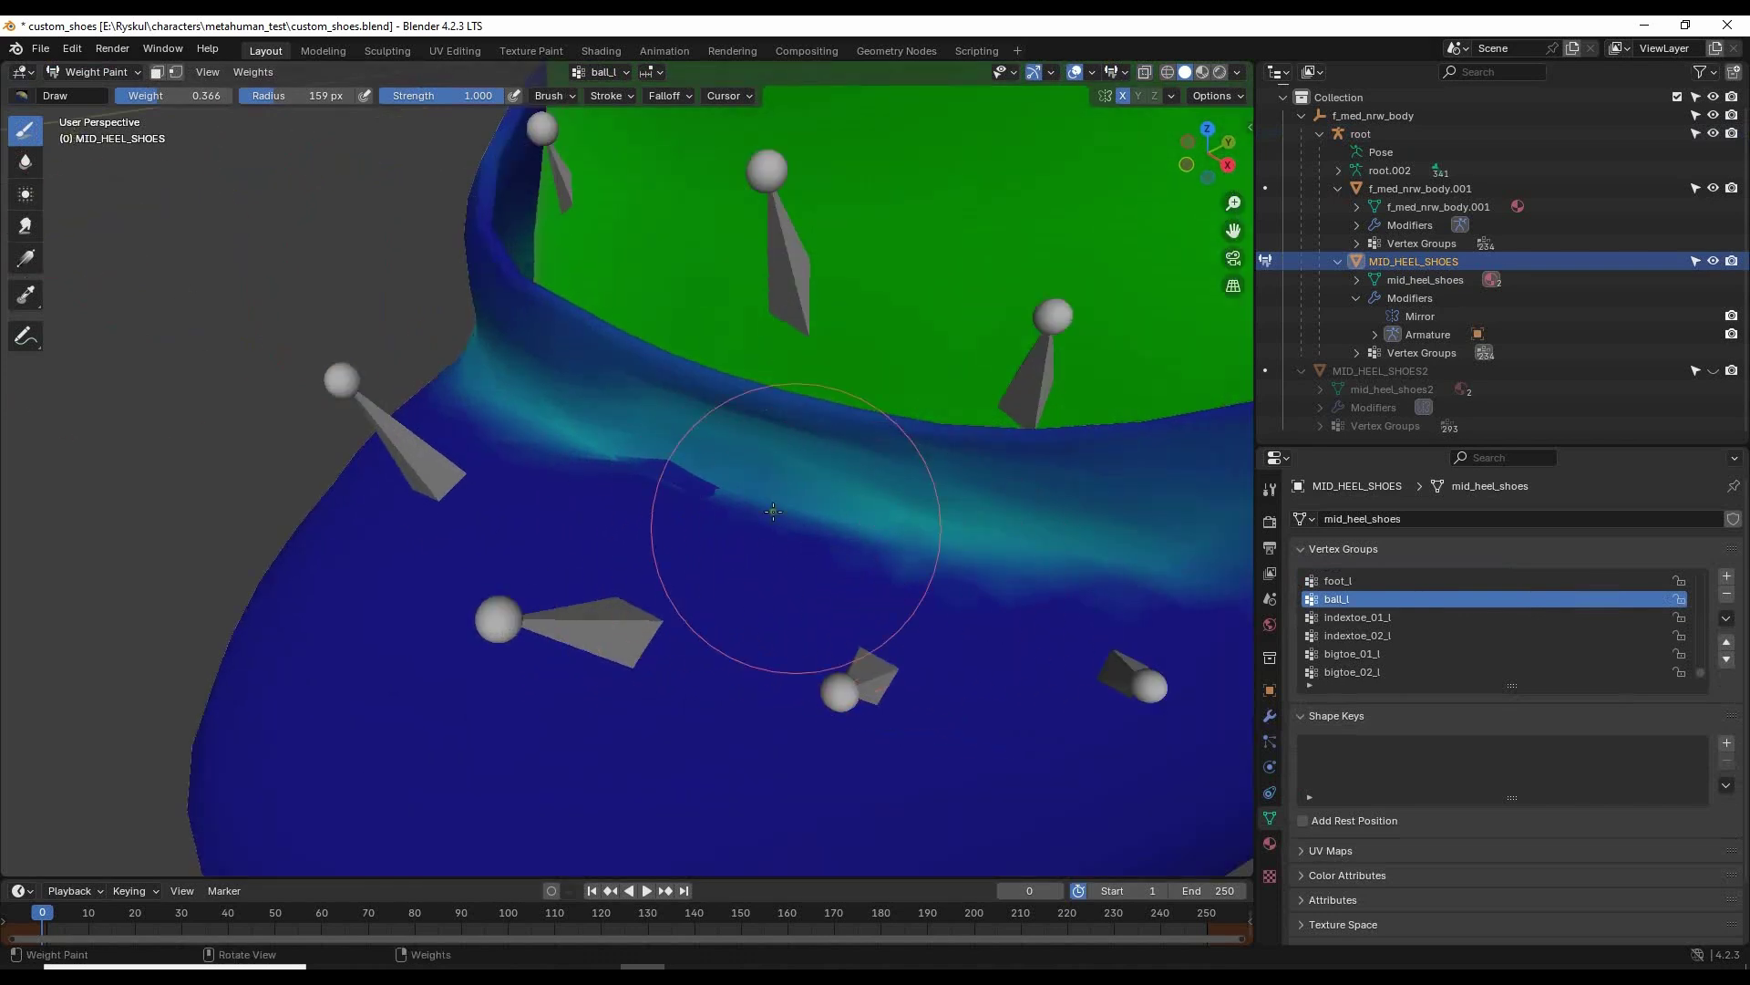
# Blur the ball_l weights along the outer toe crease of the left shoe with a brush radius of 89 px.
pyautogui.moveTo(730, 515)
pyautogui.mouseDown()
pyautogui.moveTo(684, 468)
pyautogui.moveTo(578, 430)
pyautogui.moveTo(601, 437)
pyautogui.mouseUp()
pyautogui.hotkey('ctrl', 'z')
pyautogui.click(25, 164)
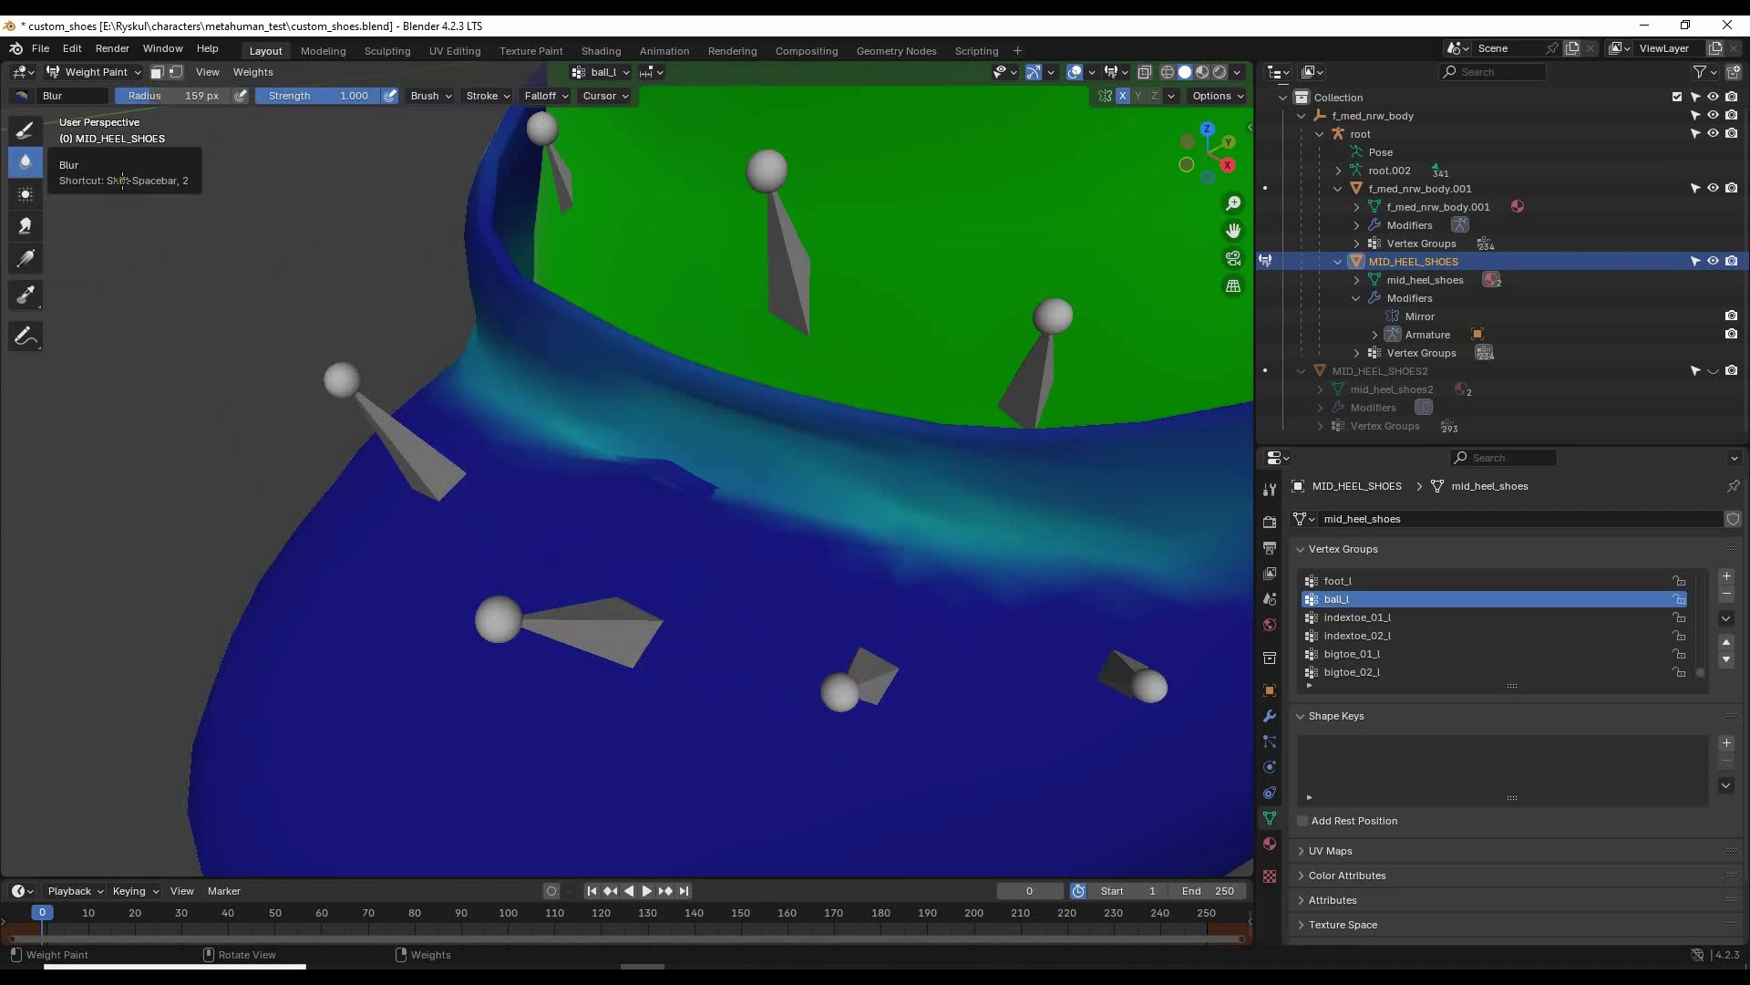
pyautogui.moveTo(159, 97); pyautogui.dragTo(142, 97)
pyautogui.moveTo(631, 473)
pyautogui.mouseDown()
pyautogui.moveTo(605, 457)
pyautogui.moveTo(774, 516)
pyautogui.moveTo(594, 473)
pyautogui.moveTo(957, 563)
pyautogui.moveTo(891, 571)
pyautogui.moveTo(501, 438)
pyautogui.moveTo(1098, 593)
pyautogui.moveTo(598, 459)
pyautogui.moveTo(644, 496)
pyautogui.moveTo(1047, 563)
pyautogui.moveTo(1133, 605)
pyautogui.moveTo(795, 550)
pyautogui.moveTo(586, 477)
pyautogui.moveTo(496, 399)
pyautogui.moveTo(742, 473)
pyautogui.mouseUp()
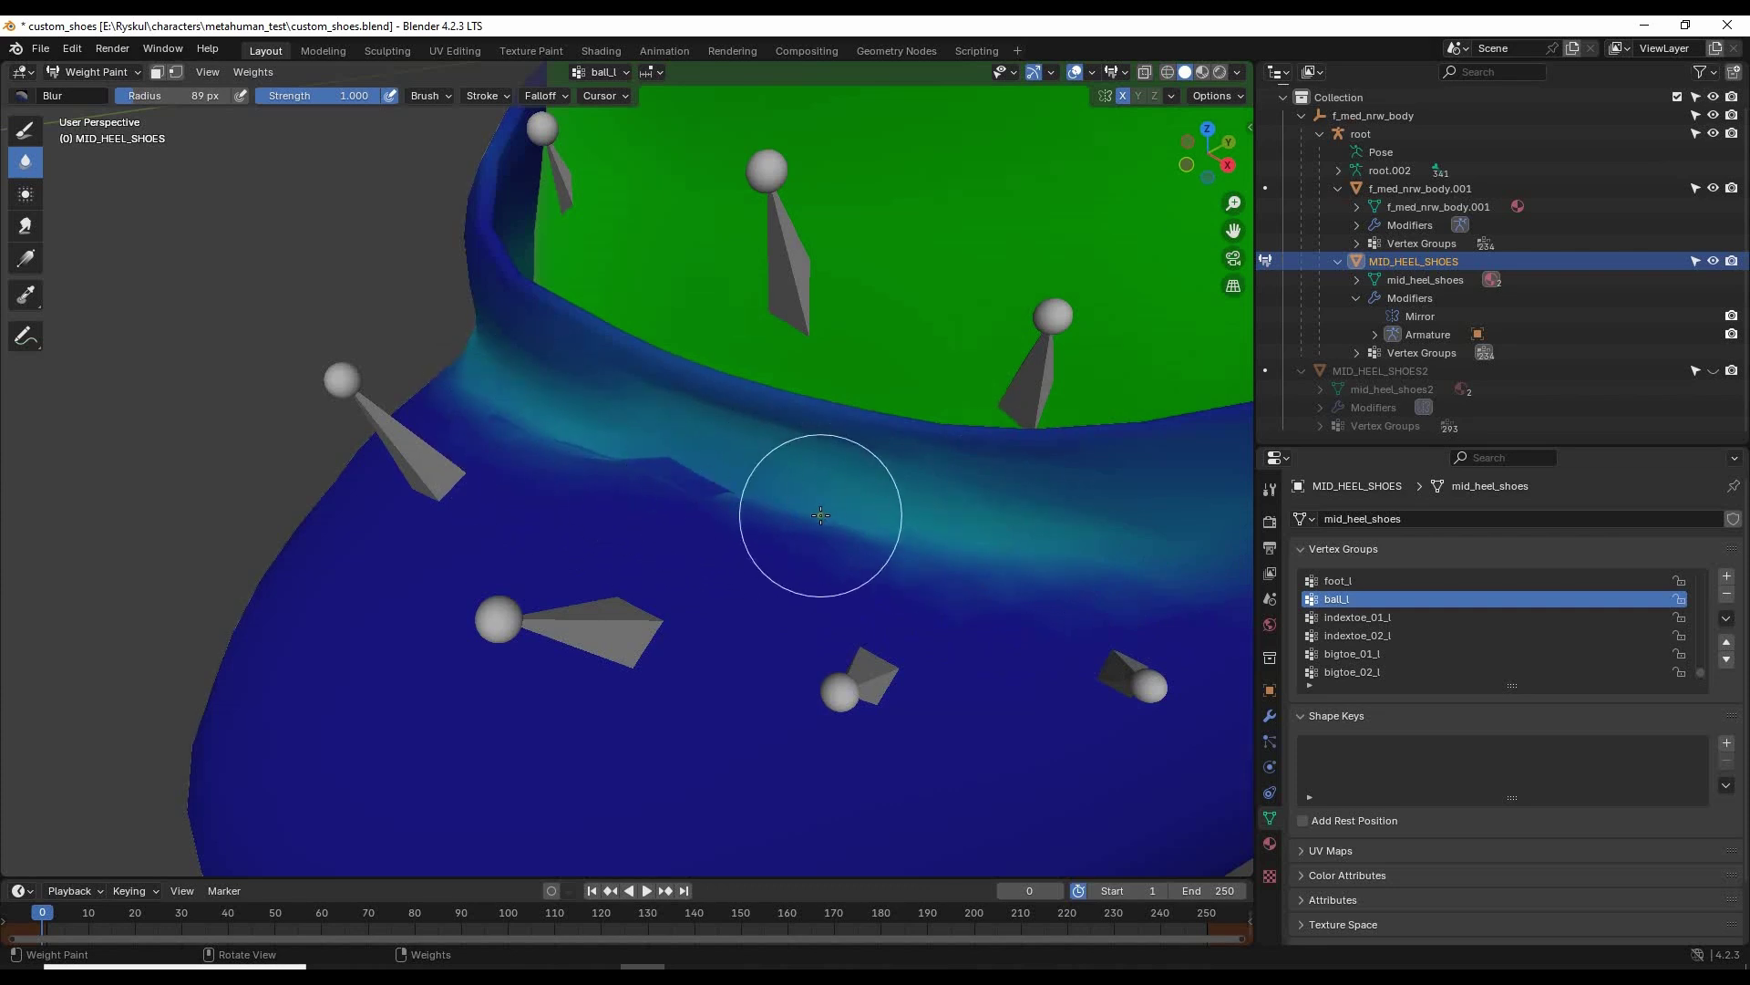
# Hide the f_med_nrw_body.001 mesh and blur the ball_l weights on the inner side of the toe crease.
pyautogui.moveTo(969, 559)
pyautogui.mouseDown(button='middle')
pyautogui.moveTo(917, 571)
pyautogui.moveTo(861, 517)
pyautogui.mouseUp(button='middle')
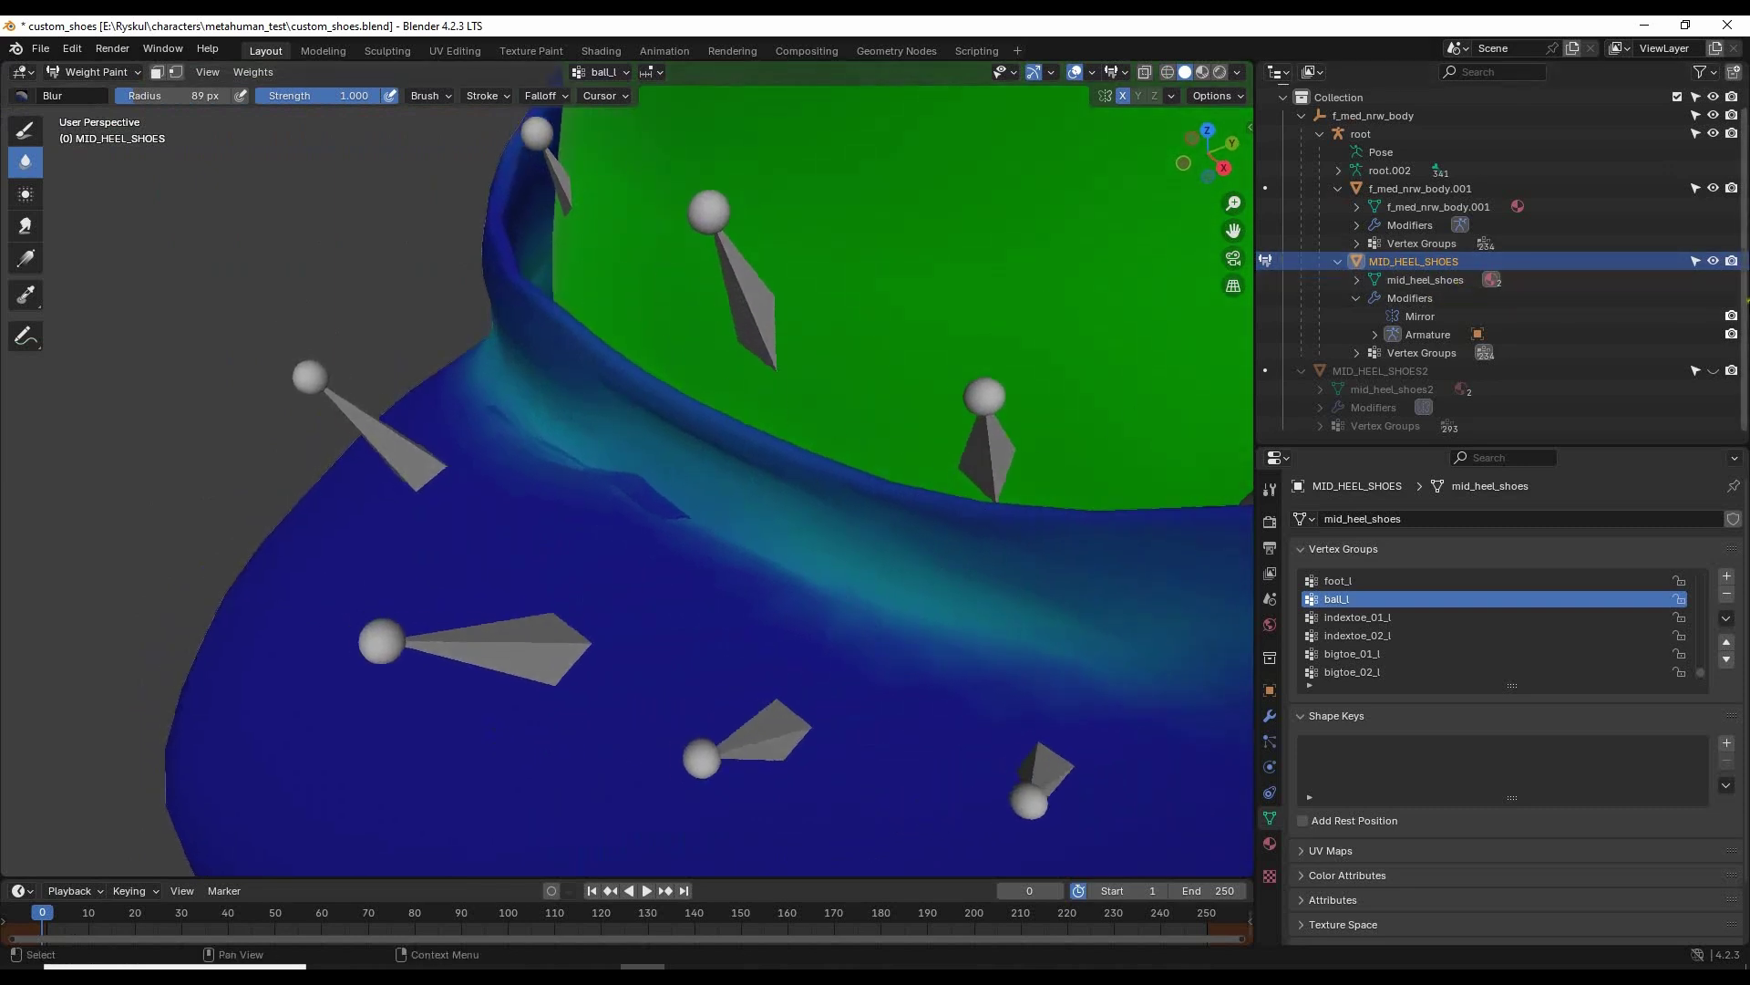
pyautogui.click(1712, 188)
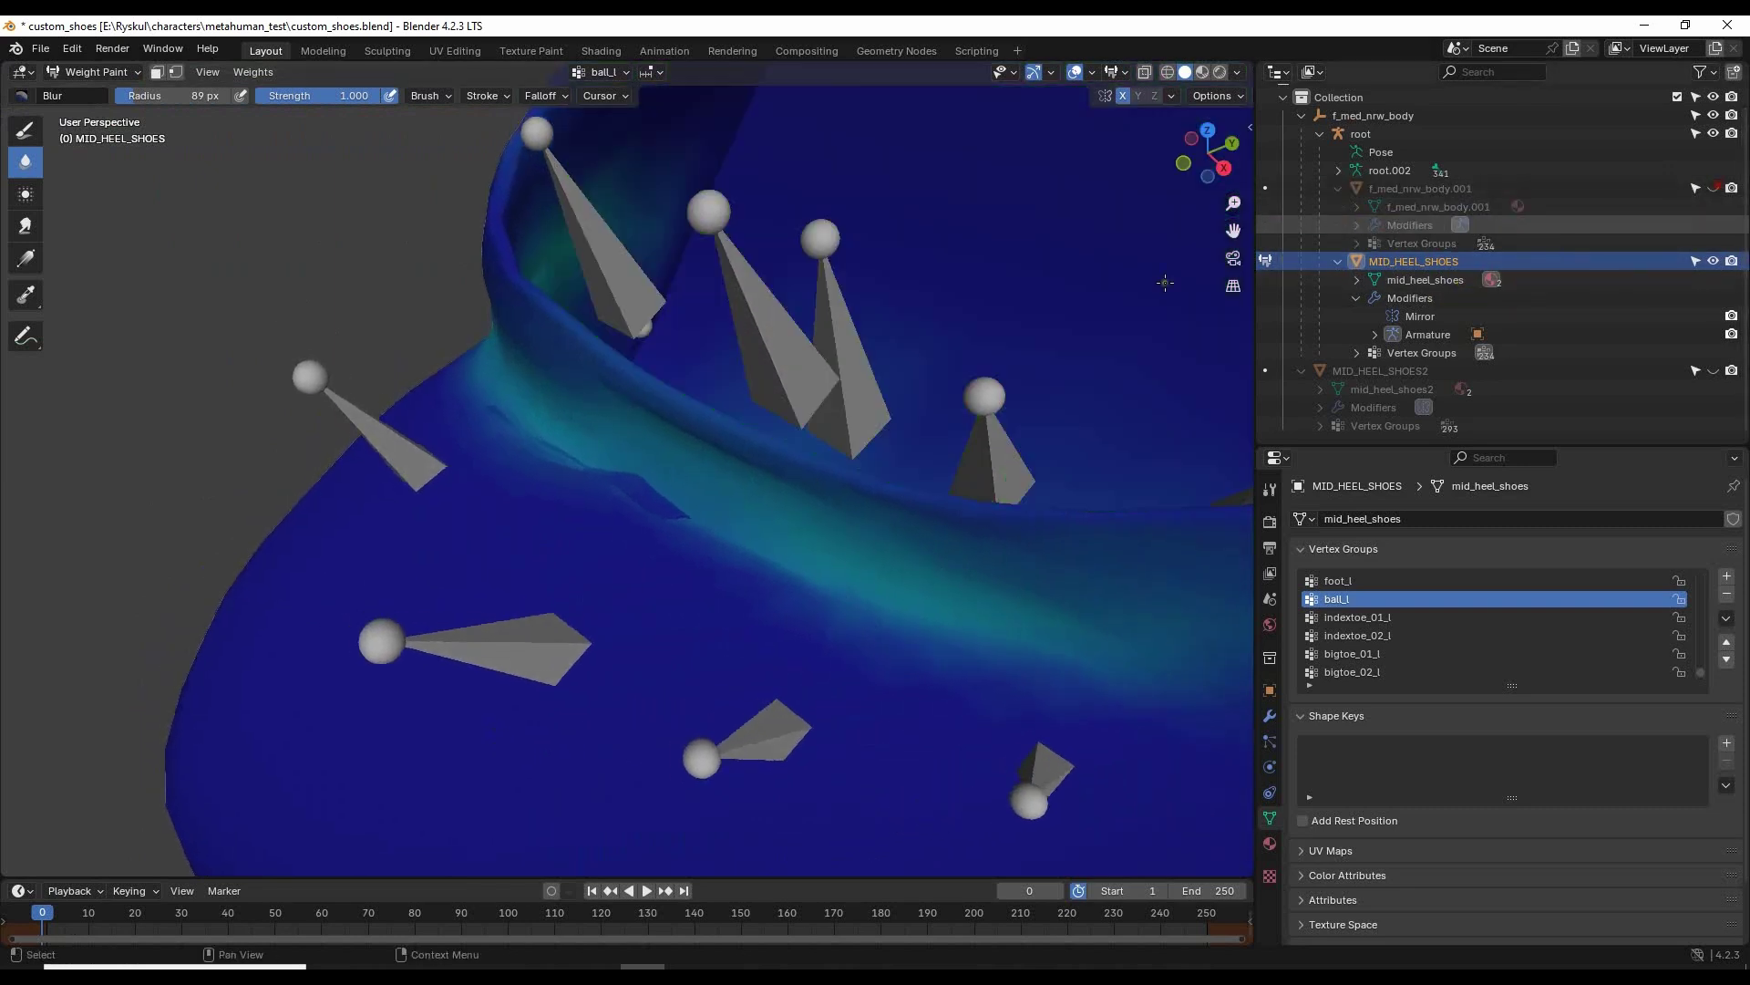
pyautogui.moveTo(895, 398); pyautogui.dragTo(502, 376, button='middle')
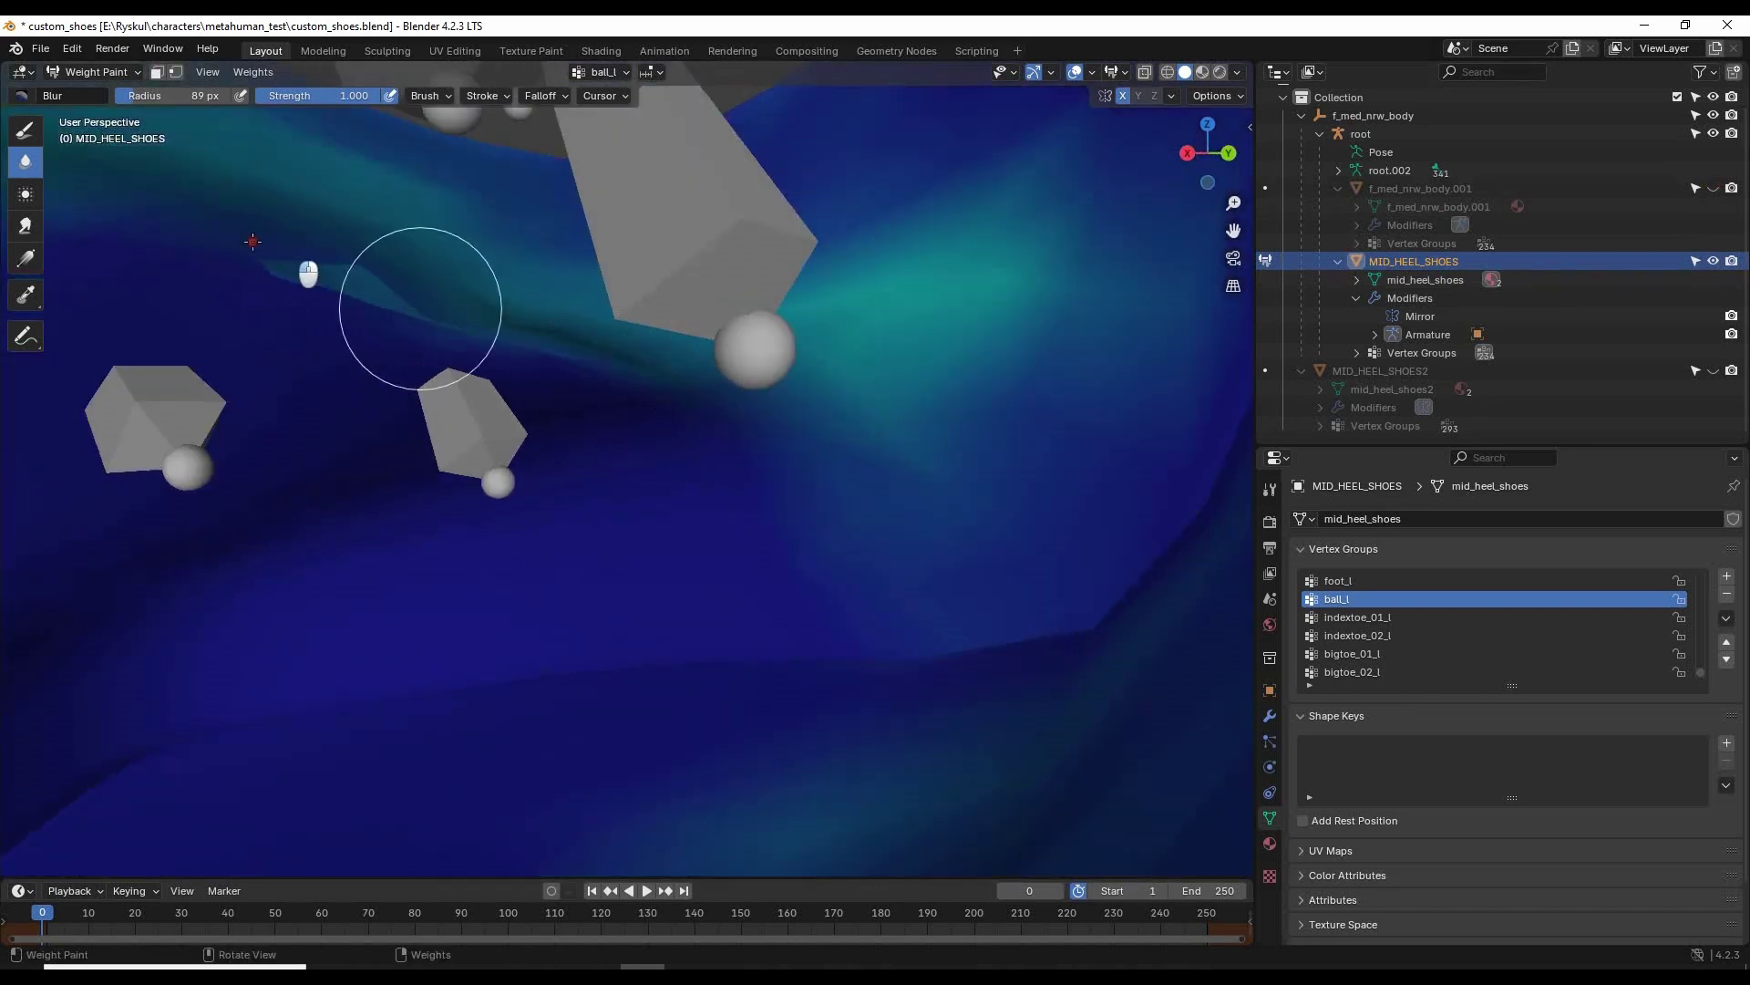
pyautogui.moveTo(422, 301); pyautogui.dragTo(530, 345, button='middle')
pyautogui.moveTo(529, 346)
pyautogui.mouseDown()
pyautogui.moveTo(480, 292)
pyautogui.moveTo(579, 493)
pyautogui.moveTo(512, 344)
pyautogui.moveTo(554, 416)
pyautogui.mouseUp()
pyautogui.keyDown('shift'); pyautogui.moveTo(554, 416); pyautogui.dragTo(593, 554, button='middle'); pyautogui.keyUp('shift')
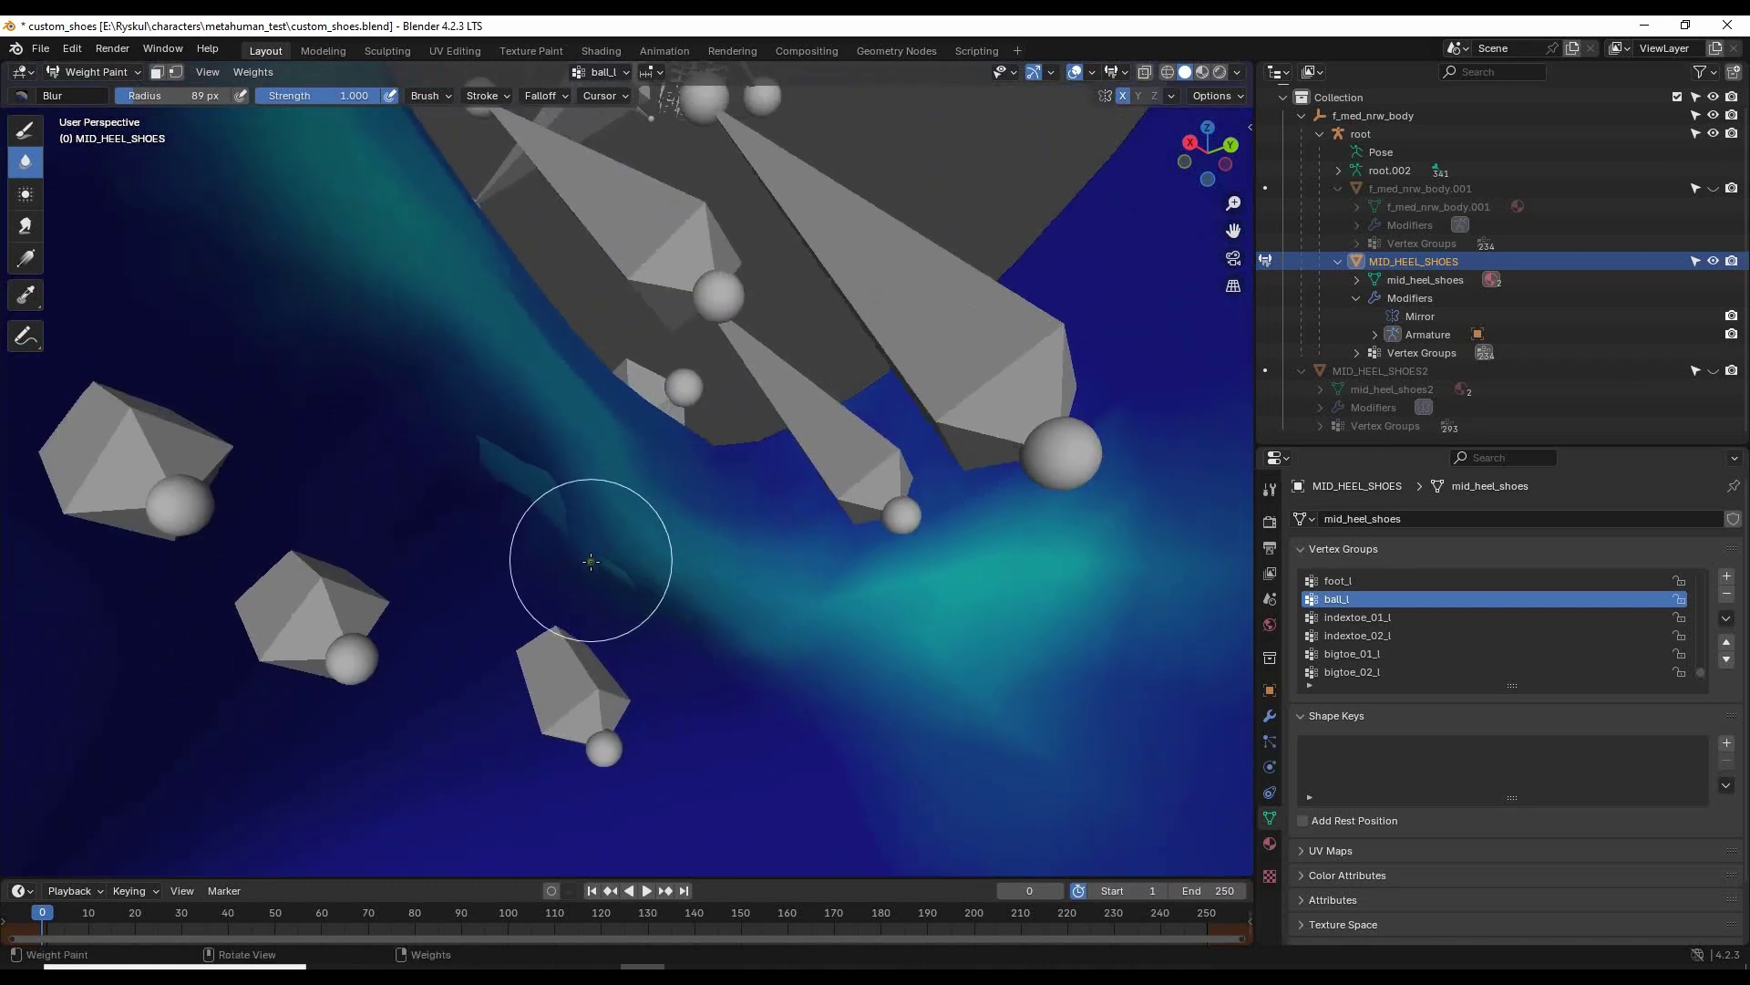
pyautogui.moveTo(594, 554)
pyautogui.mouseDown()
pyautogui.moveTo(423, 332)
pyautogui.moveTo(687, 606)
pyautogui.moveTo(406, 373)
pyautogui.moveTo(730, 675)
pyautogui.moveTo(678, 621)
pyautogui.mouseUp()
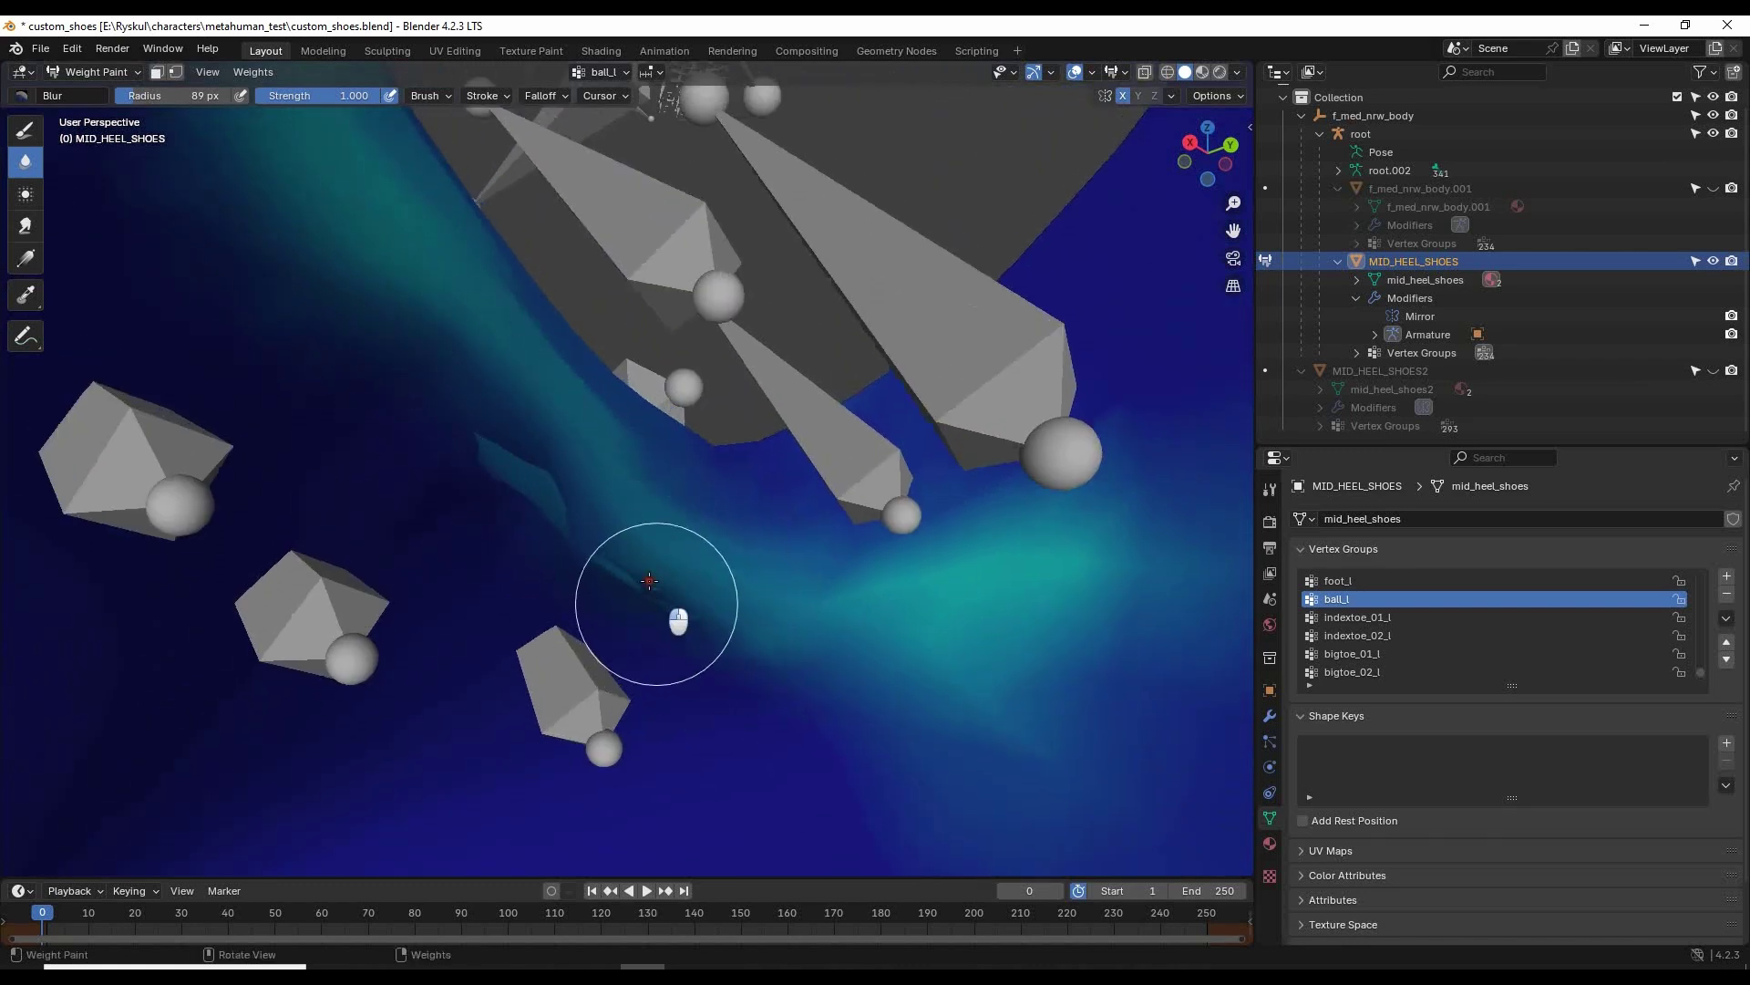
# Paint ball_l weight 0.229 with the Draw brush along the inner and outer sides of the toe crease.
pyautogui.click(17, 135)
pyautogui.moveTo(157, 96); pyautogui.dragTo(141, 96)
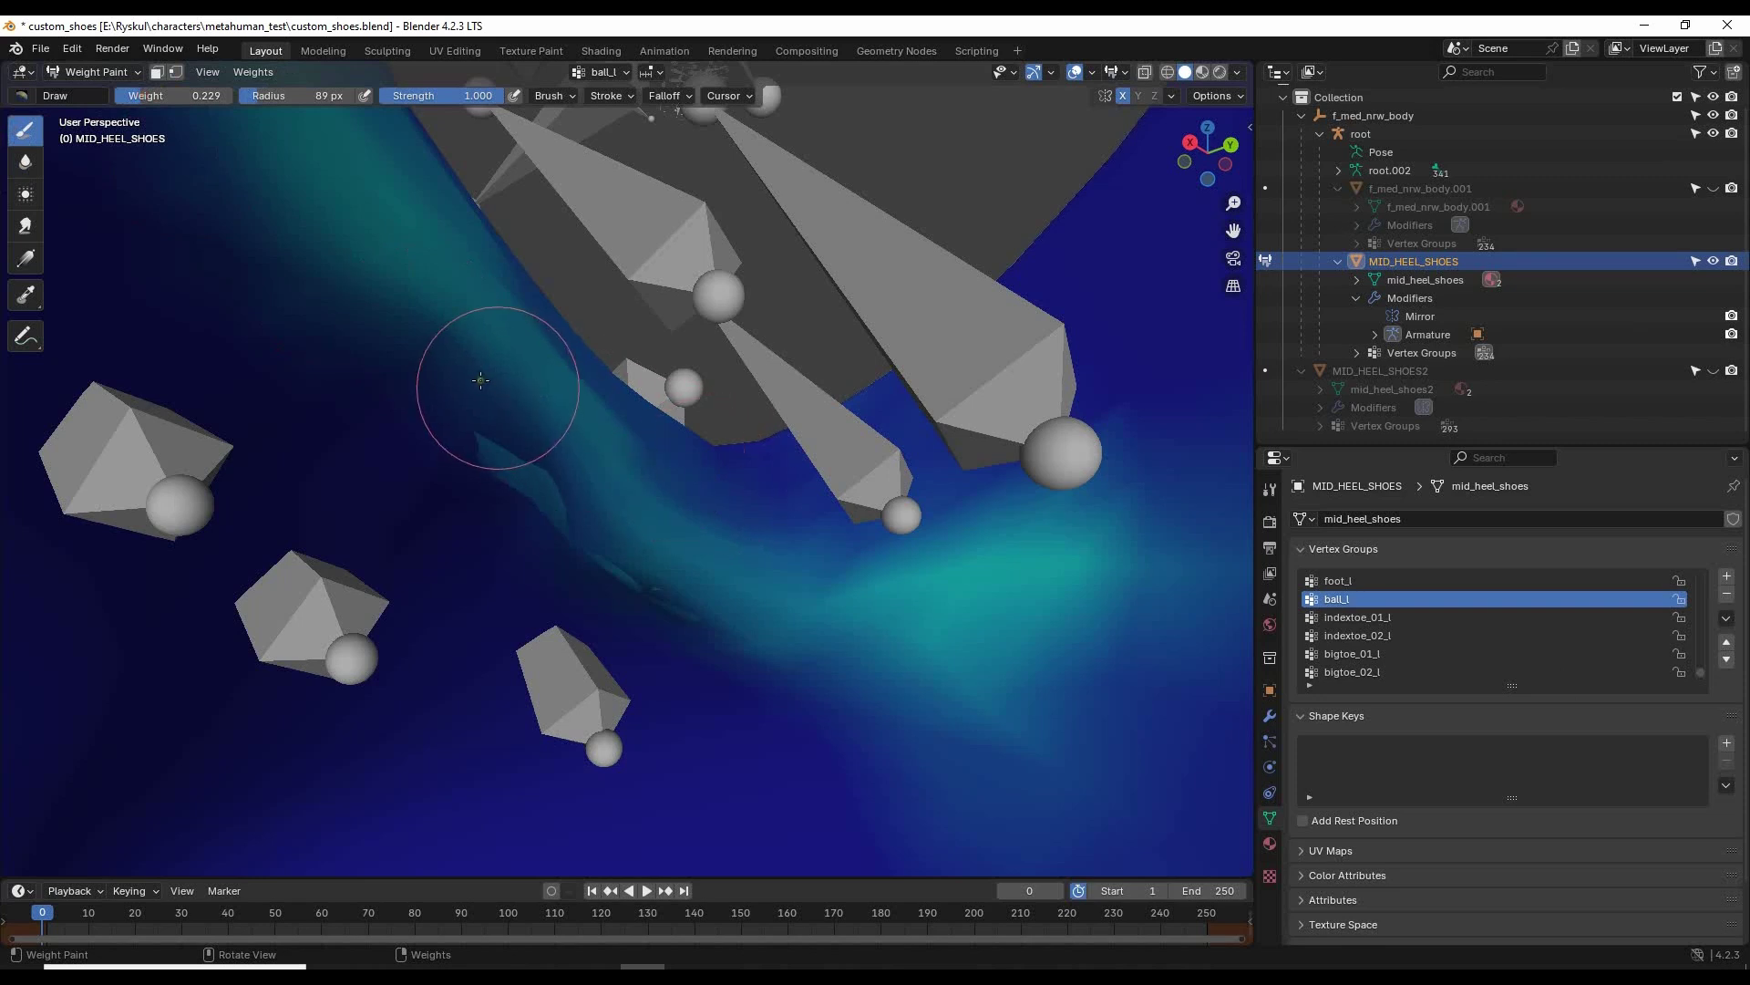
pyautogui.moveTo(480, 380)
pyautogui.mouseDown()
pyautogui.moveTo(675, 594)
pyautogui.moveTo(402, 332)
pyautogui.moveTo(675, 615)
pyautogui.mouseUp()
pyautogui.moveTo(675, 614); pyautogui.dragTo(632, 524, button='middle')
pyautogui.moveTo(563, 461)
pyautogui.mouseDown(button='middle')
pyautogui.moveTo(754, 578)
pyautogui.moveTo(805, 575)
pyautogui.mouseUp(button='middle')
pyautogui.moveTo(570, 489)
pyautogui.mouseDown()
pyautogui.moveTo(766, 516)
pyautogui.moveTo(519, 469)
pyautogui.mouseUp()
pyautogui.moveTo(519, 469); pyautogui.dragTo(586, 513, button='middle')
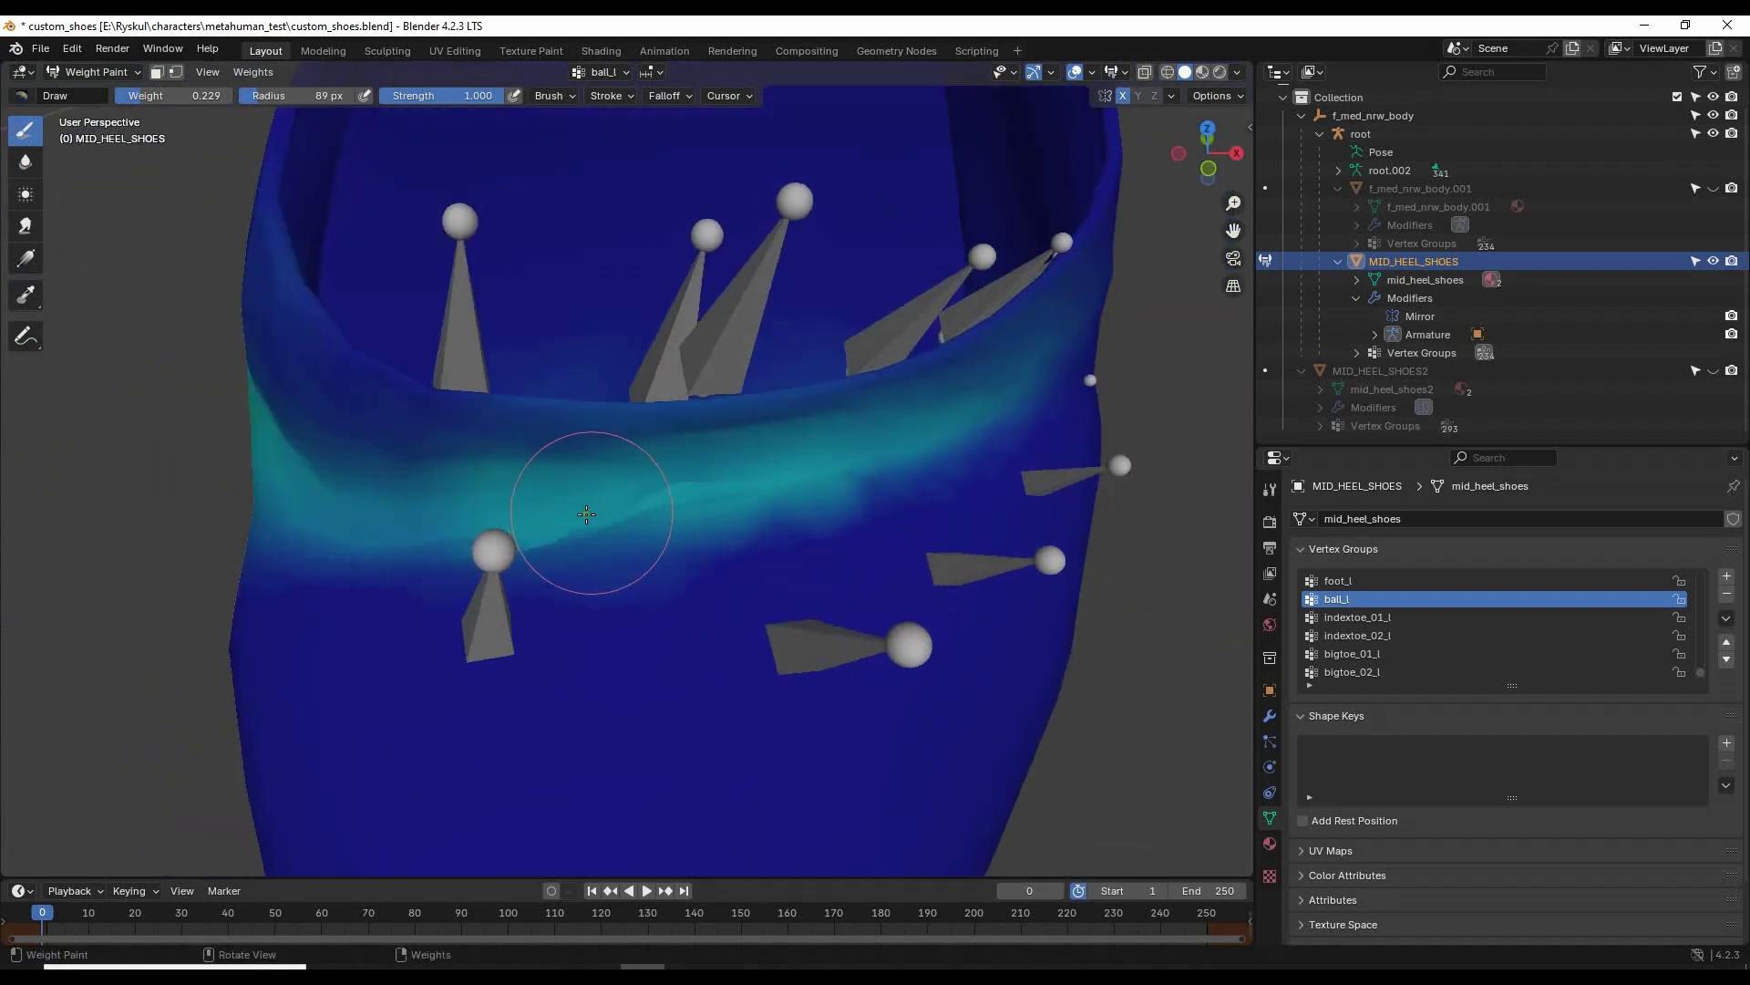
pyautogui.moveTo(586, 513)
pyautogui.mouseDown()
pyautogui.moveTo(934, 464)
pyautogui.moveTo(763, 531)
pyautogui.moveTo(535, 531)
pyautogui.moveTo(344, 496)
pyautogui.moveTo(448, 500)
pyautogui.mouseUp()
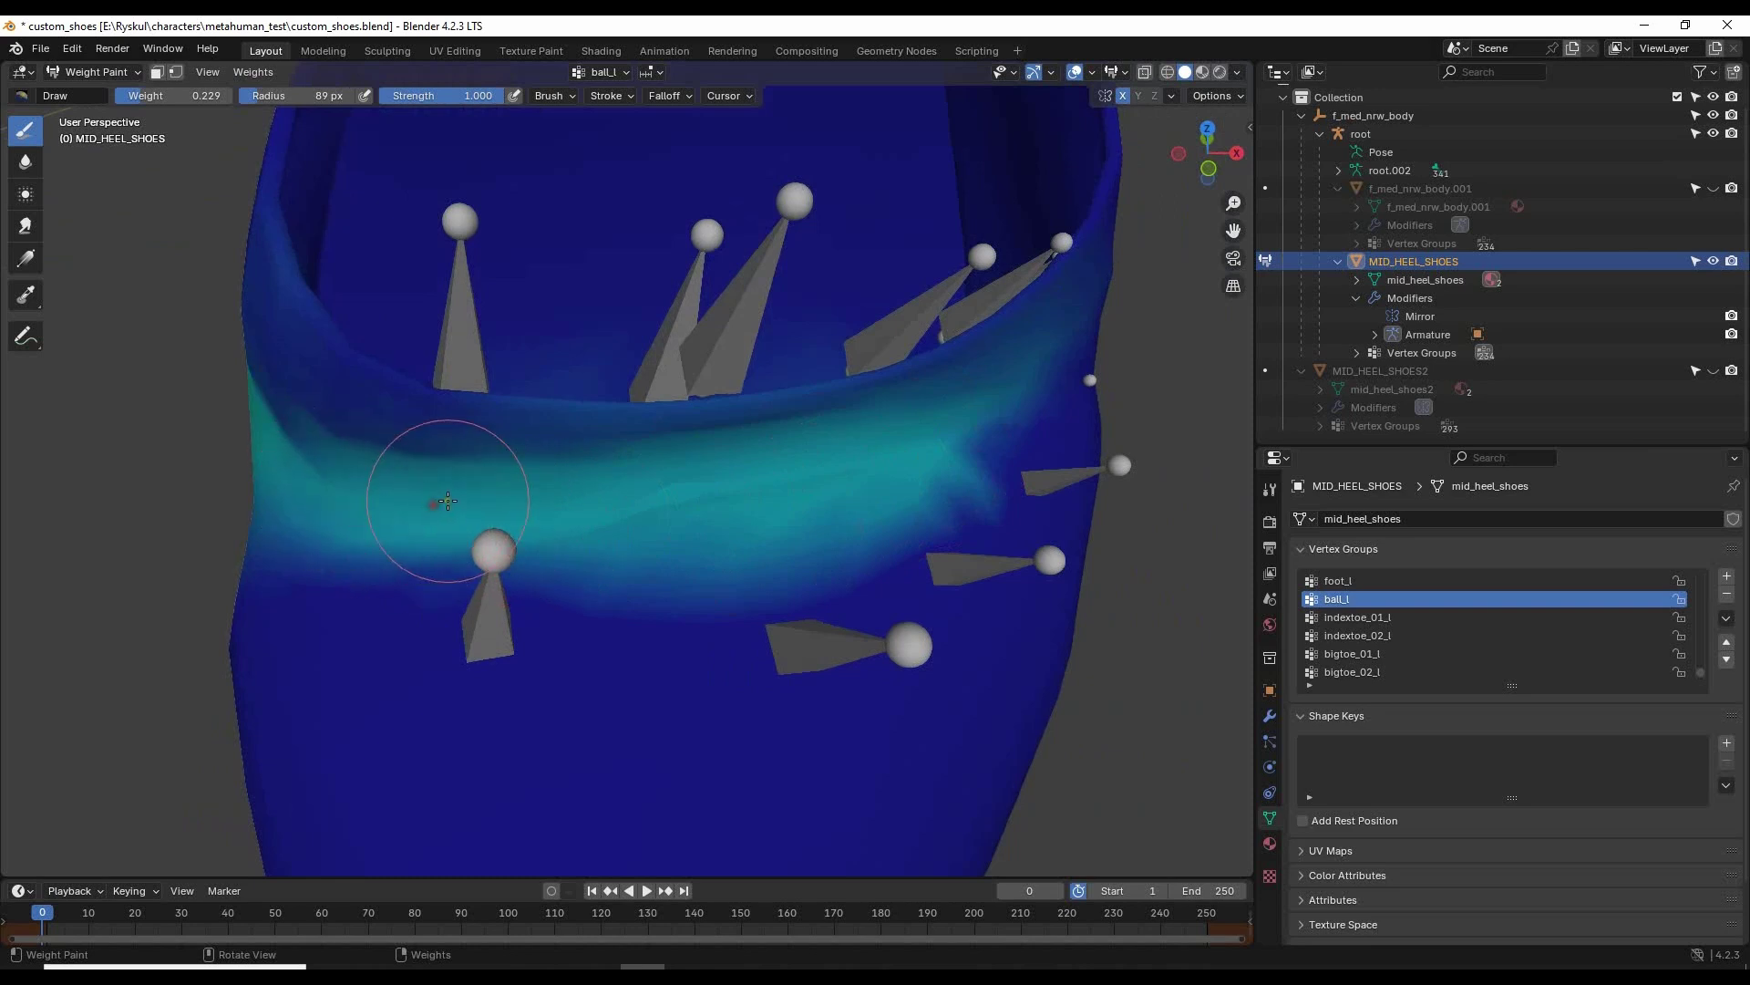
# Blur the newly painted ball_l band on the outside of the shoe and along the crease inside.
pyautogui.click(24, 161)
pyautogui.moveTo(816, 542)
pyautogui.mouseDown()
pyautogui.moveTo(656, 506)
pyautogui.moveTo(964, 440)
pyautogui.moveTo(817, 496)
pyautogui.moveTo(387, 531)
pyautogui.moveTo(305, 486)
pyautogui.mouseUp()
pyautogui.moveTo(757, 510)
pyautogui.mouseDown(button='middle')
pyautogui.moveTo(391, 453)
pyautogui.moveTo(587, 490)
pyautogui.moveTo(574, 501)
pyautogui.mouseUp(button='middle')
pyautogui.moveTo(665, 535); pyautogui.dragTo(278, 357, button='middle')
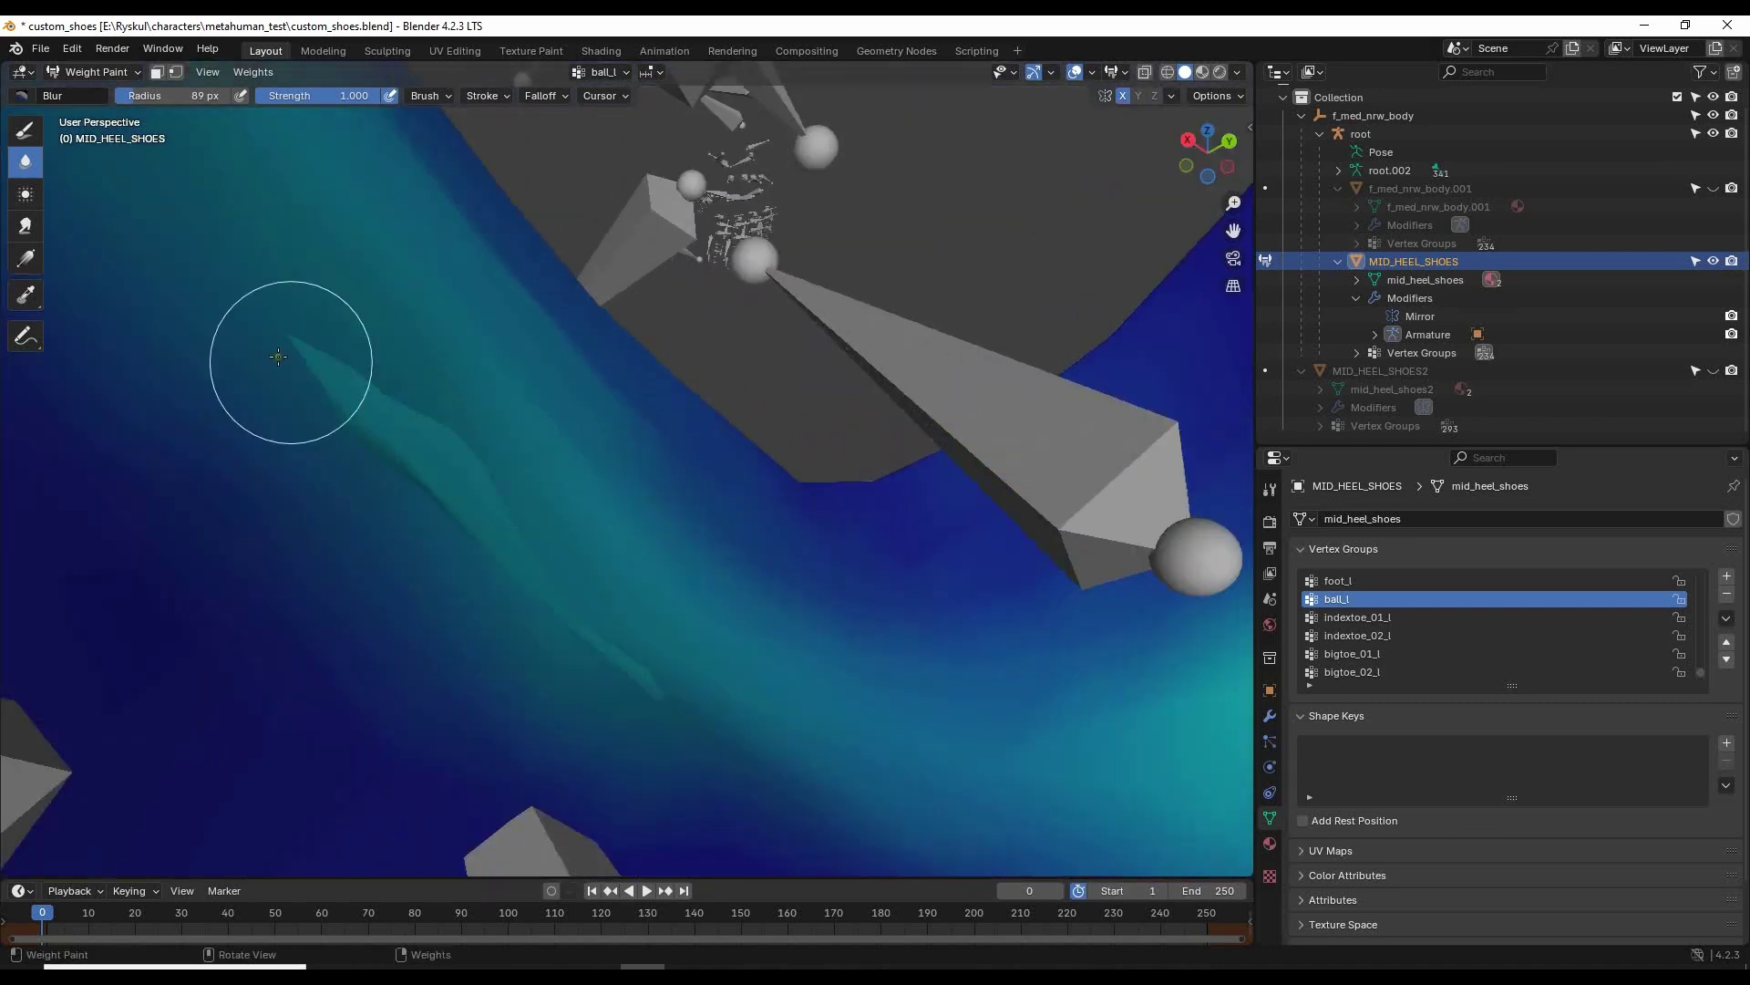
pyautogui.moveTo(279, 356)
pyautogui.mouseDown()
pyautogui.moveTo(355, 383)
pyautogui.moveTo(500, 586)
pyautogui.moveTo(575, 612)
pyautogui.moveTo(547, 698)
pyautogui.moveTo(621, 744)
pyautogui.mouseUp()
# Paint over the lighter patch inside the toe crease with the Draw brush at weights 0.153 and 0.191.
pyautogui.click(25, 130)
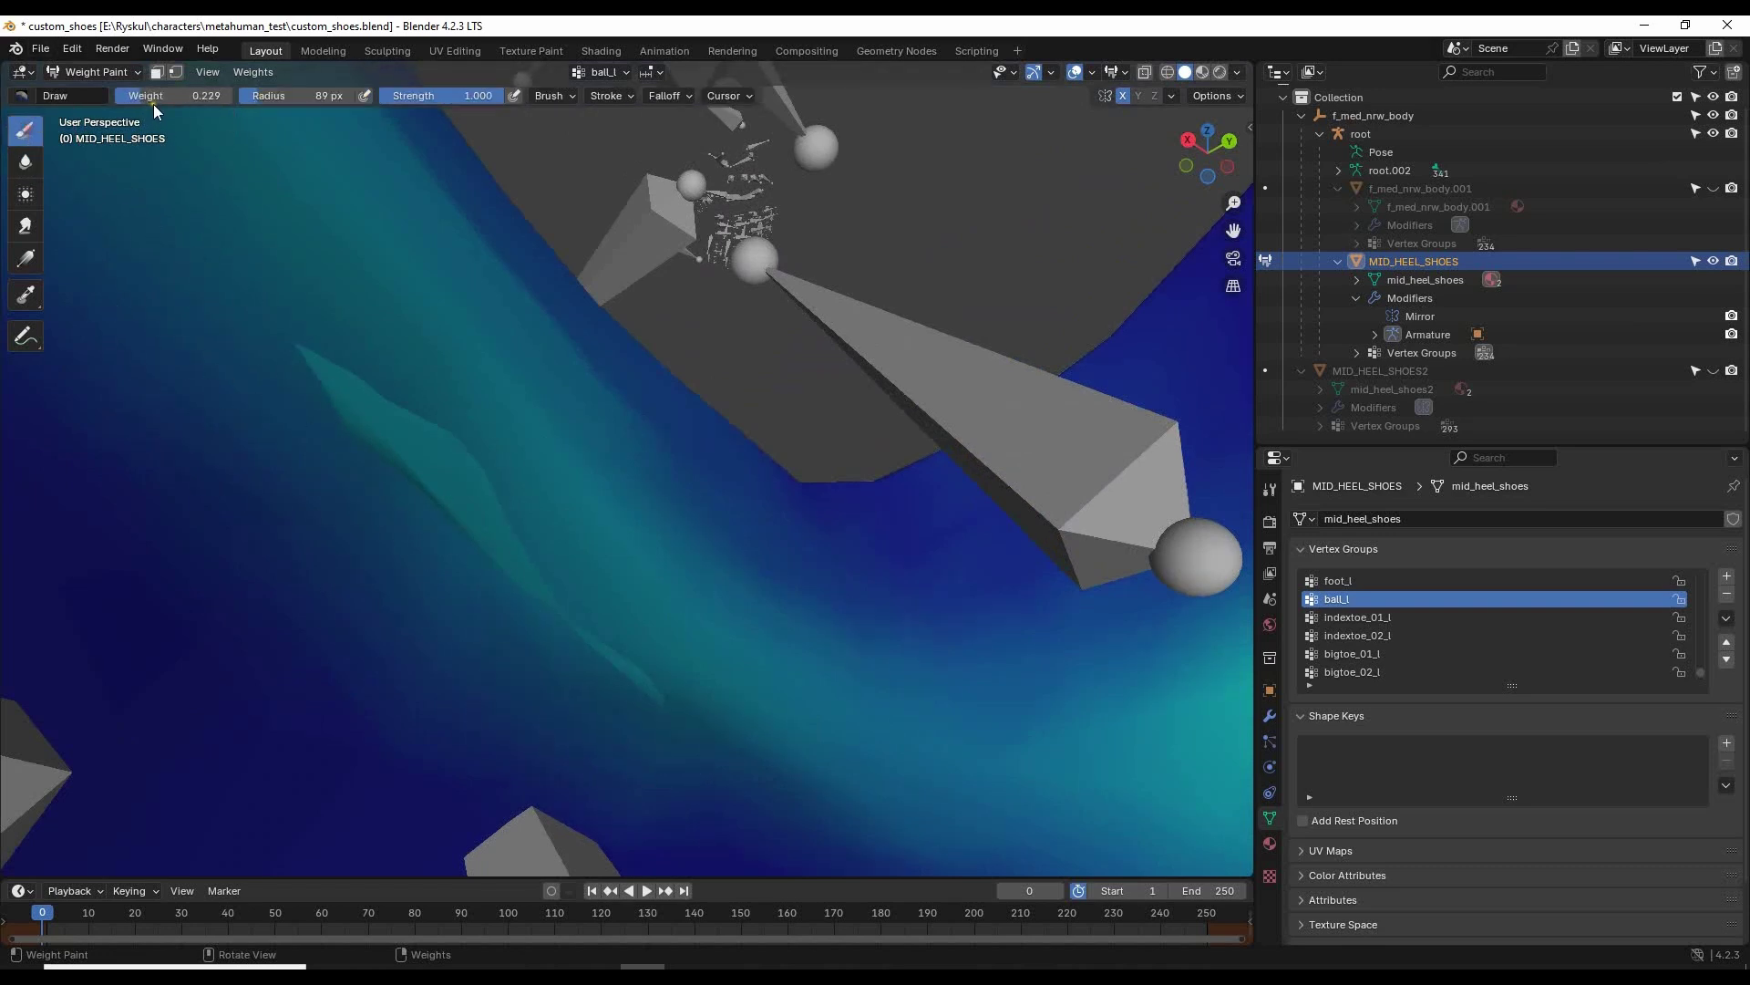
pyautogui.moveTo(137, 96); pyautogui.dragTo(132, 96)
pyautogui.moveTo(388, 438)
pyautogui.mouseDown()
pyautogui.moveTo(504, 519)
pyautogui.moveTo(670, 716)
pyautogui.moveTo(496, 579)
pyautogui.moveTo(625, 684)
pyautogui.mouseUp()
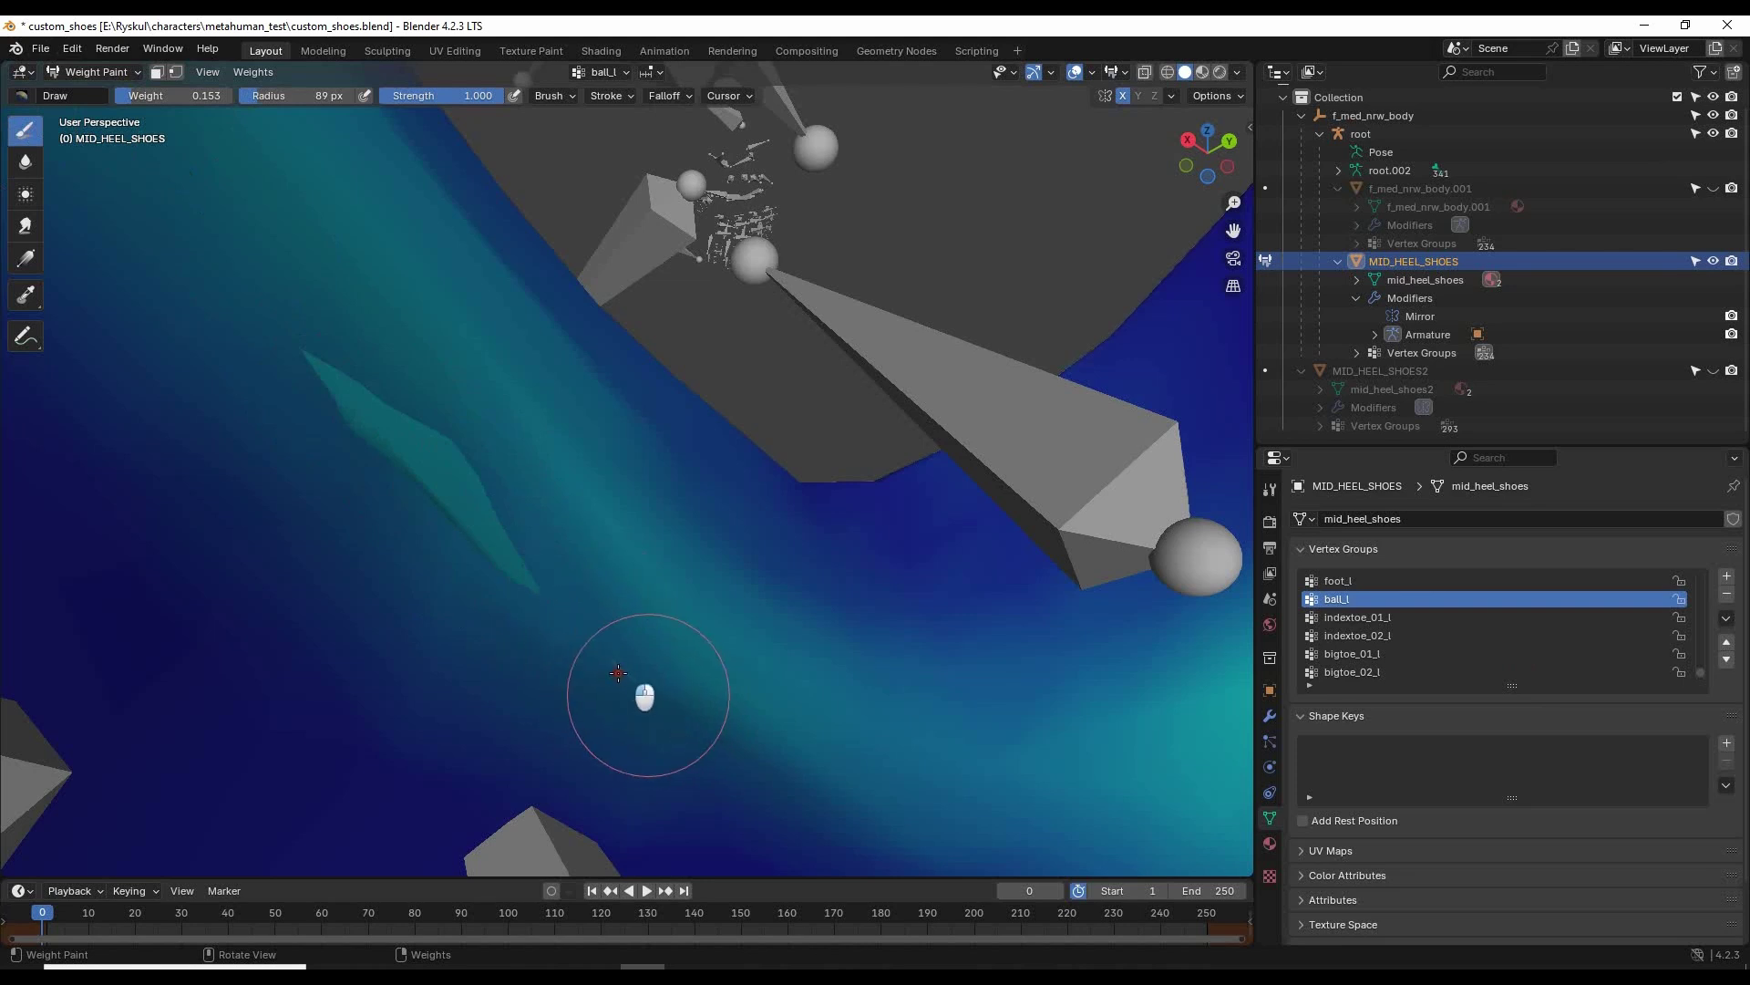
pyautogui.moveTo(136, 96); pyautogui.dragTo(138, 95)
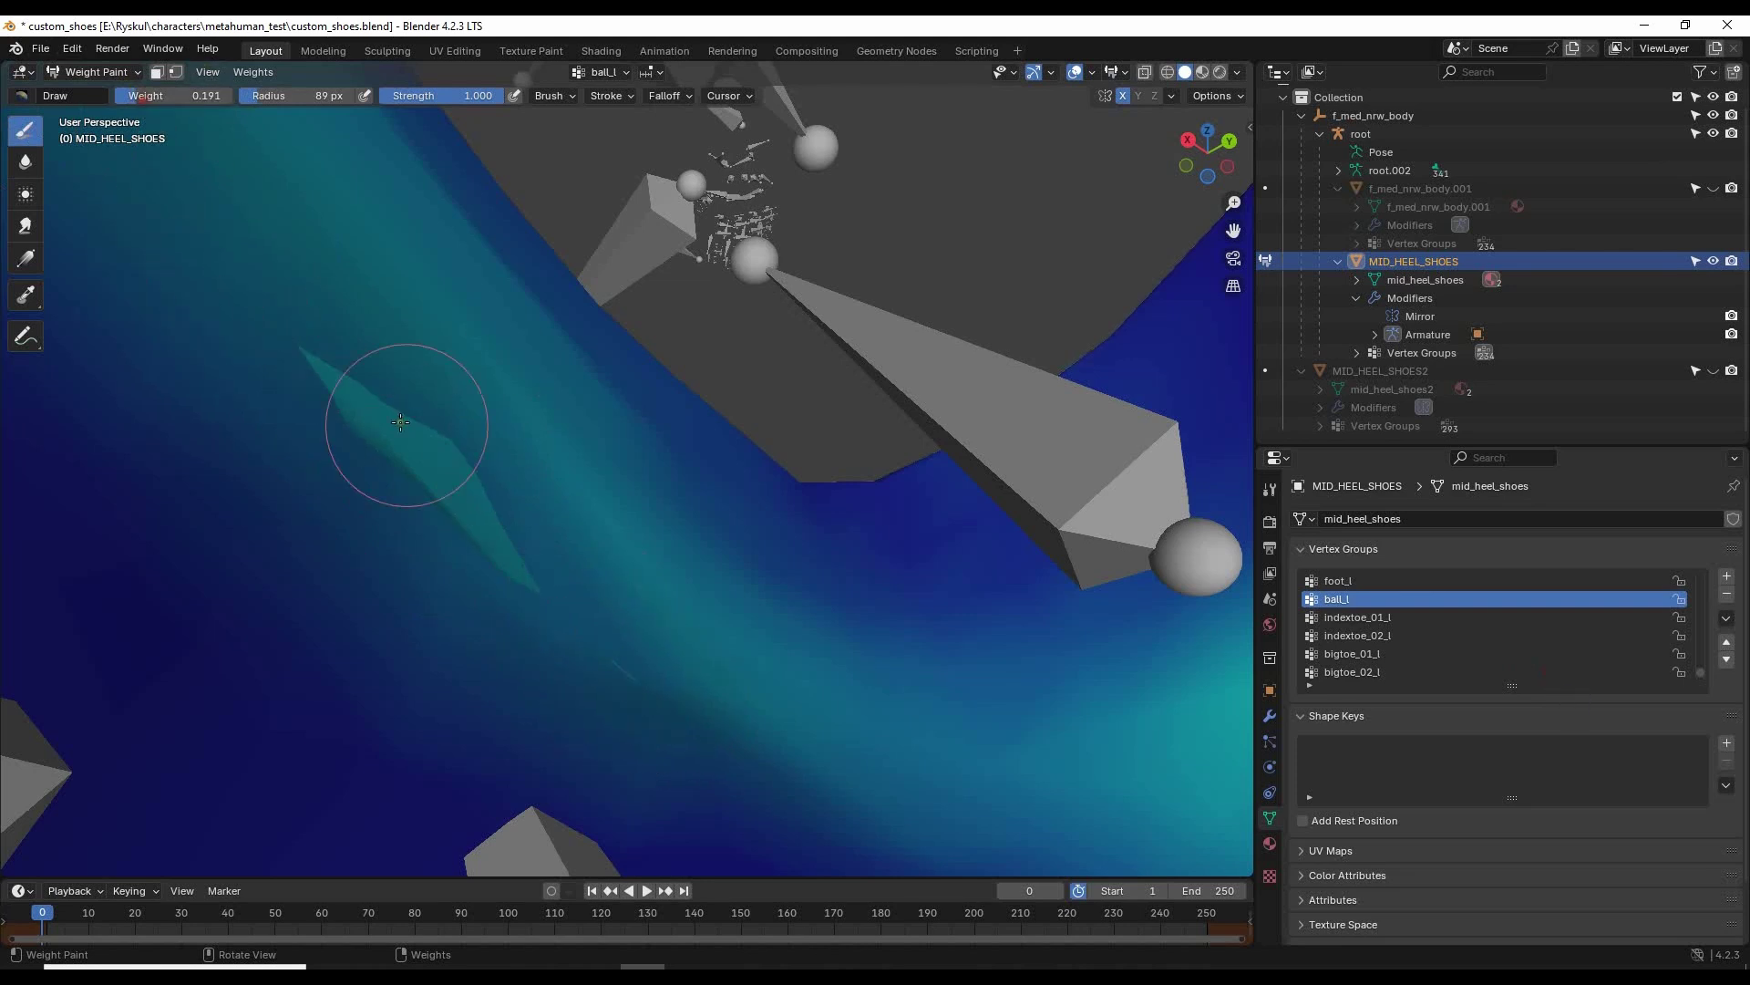
pyautogui.moveTo(405, 426); pyautogui.dragTo(471, 524)
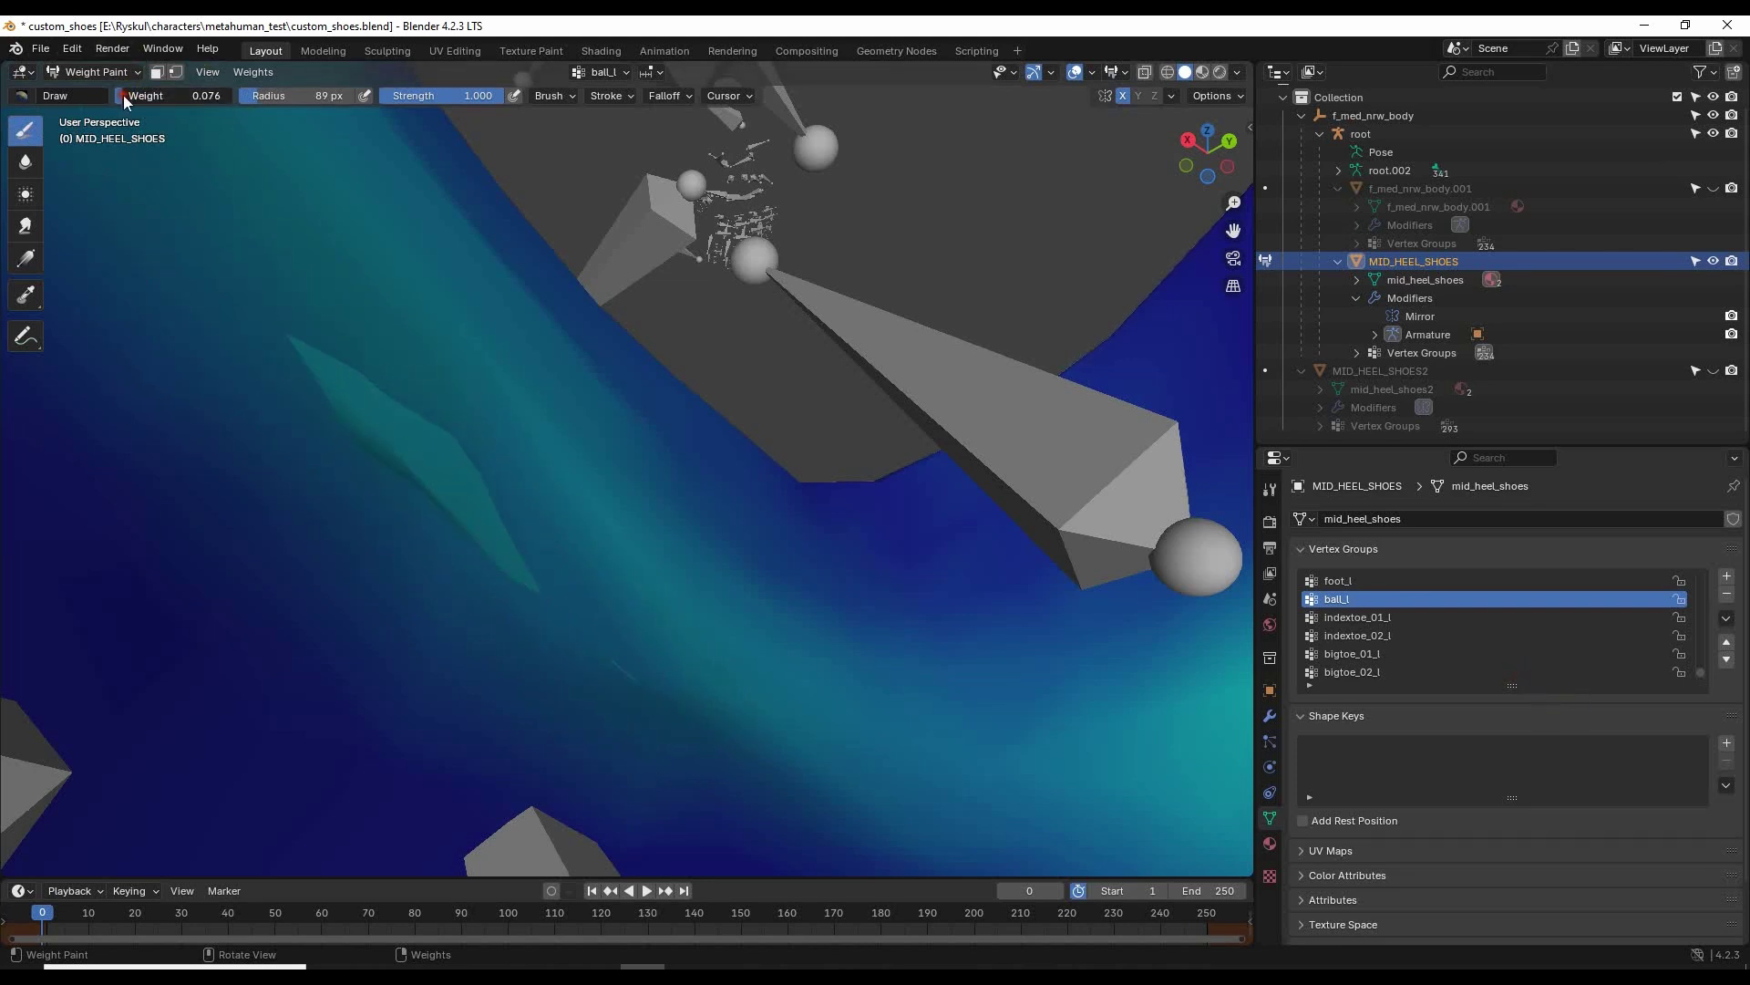
# Paint down the remaining light patch inside the crease with weights 0.076, 0.015 and 0.
pyautogui.moveTo(313, 371)
pyautogui.mouseDown()
pyautogui.moveTo(520, 547)
pyautogui.moveTo(464, 486)
pyautogui.moveTo(453, 496)
pyautogui.mouseUp()
pyautogui.moveTo(541, 601)
pyautogui.mouseDown()
pyautogui.moveTo(617, 684)
pyautogui.moveTo(296, 283)
pyautogui.mouseUp()
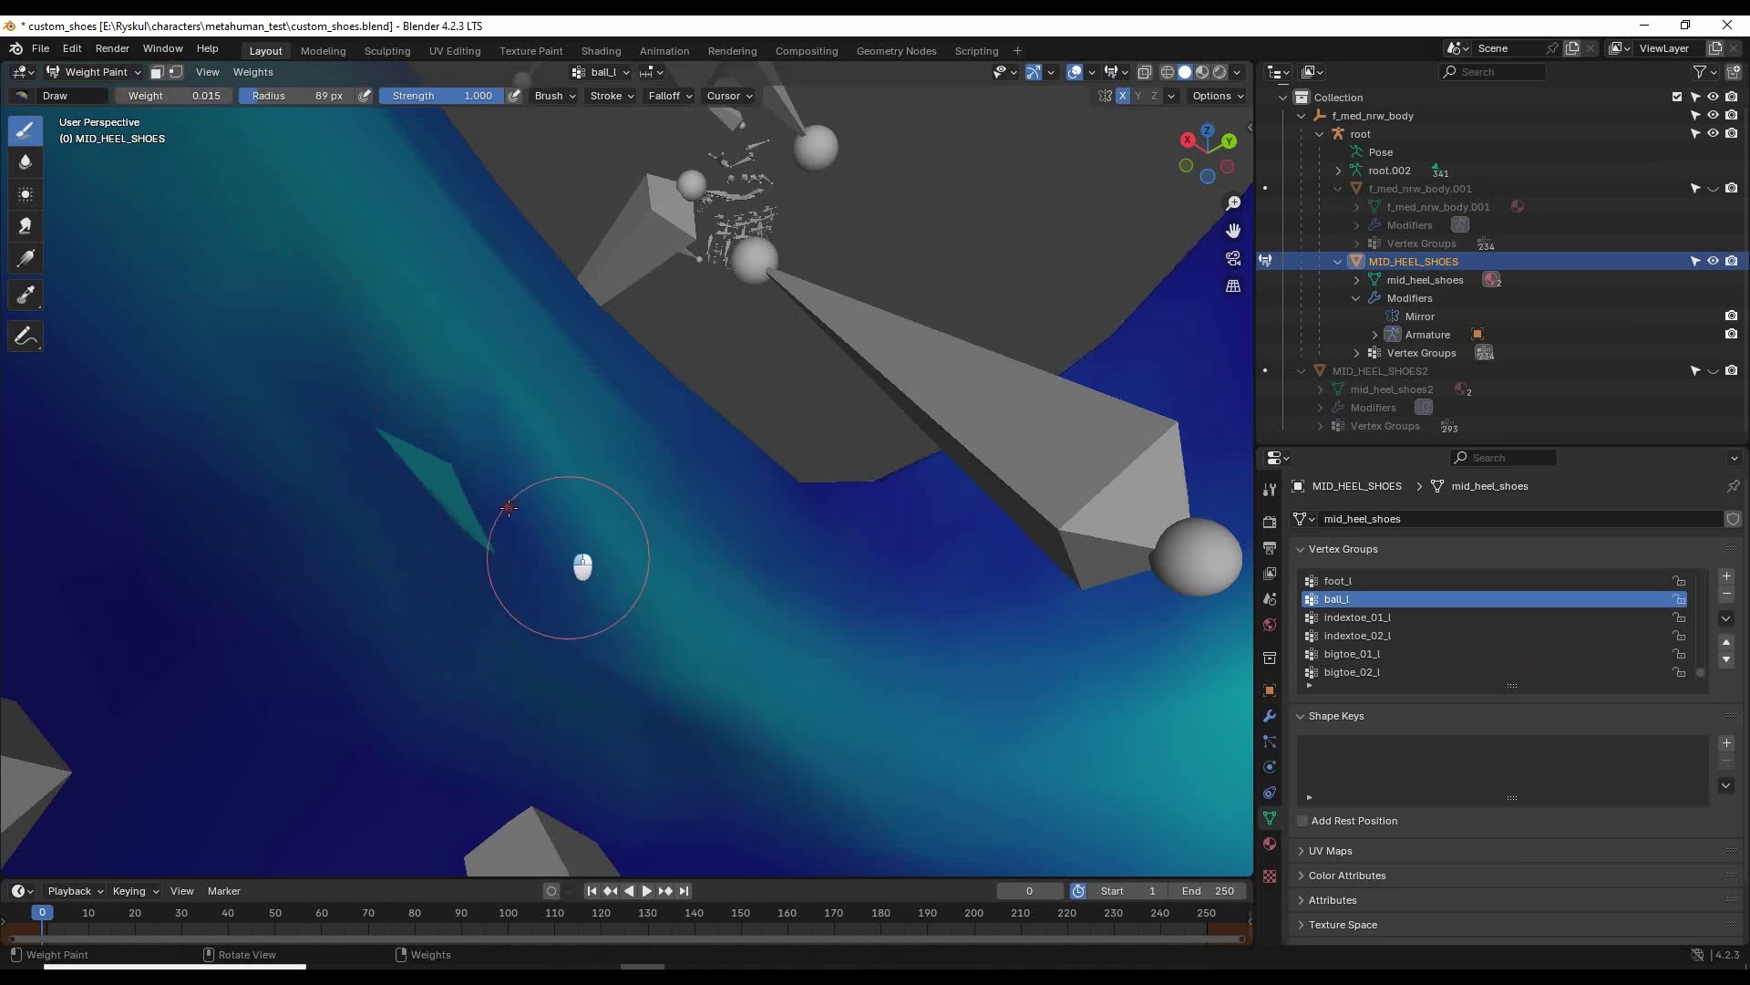
pyautogui.moveTo(567, 559)
pyautogui.mouseDown()
pyautogui.moveTo(449, 500)
pyautogui.moveTo(473, 551)
pyautogui.mouseUp()
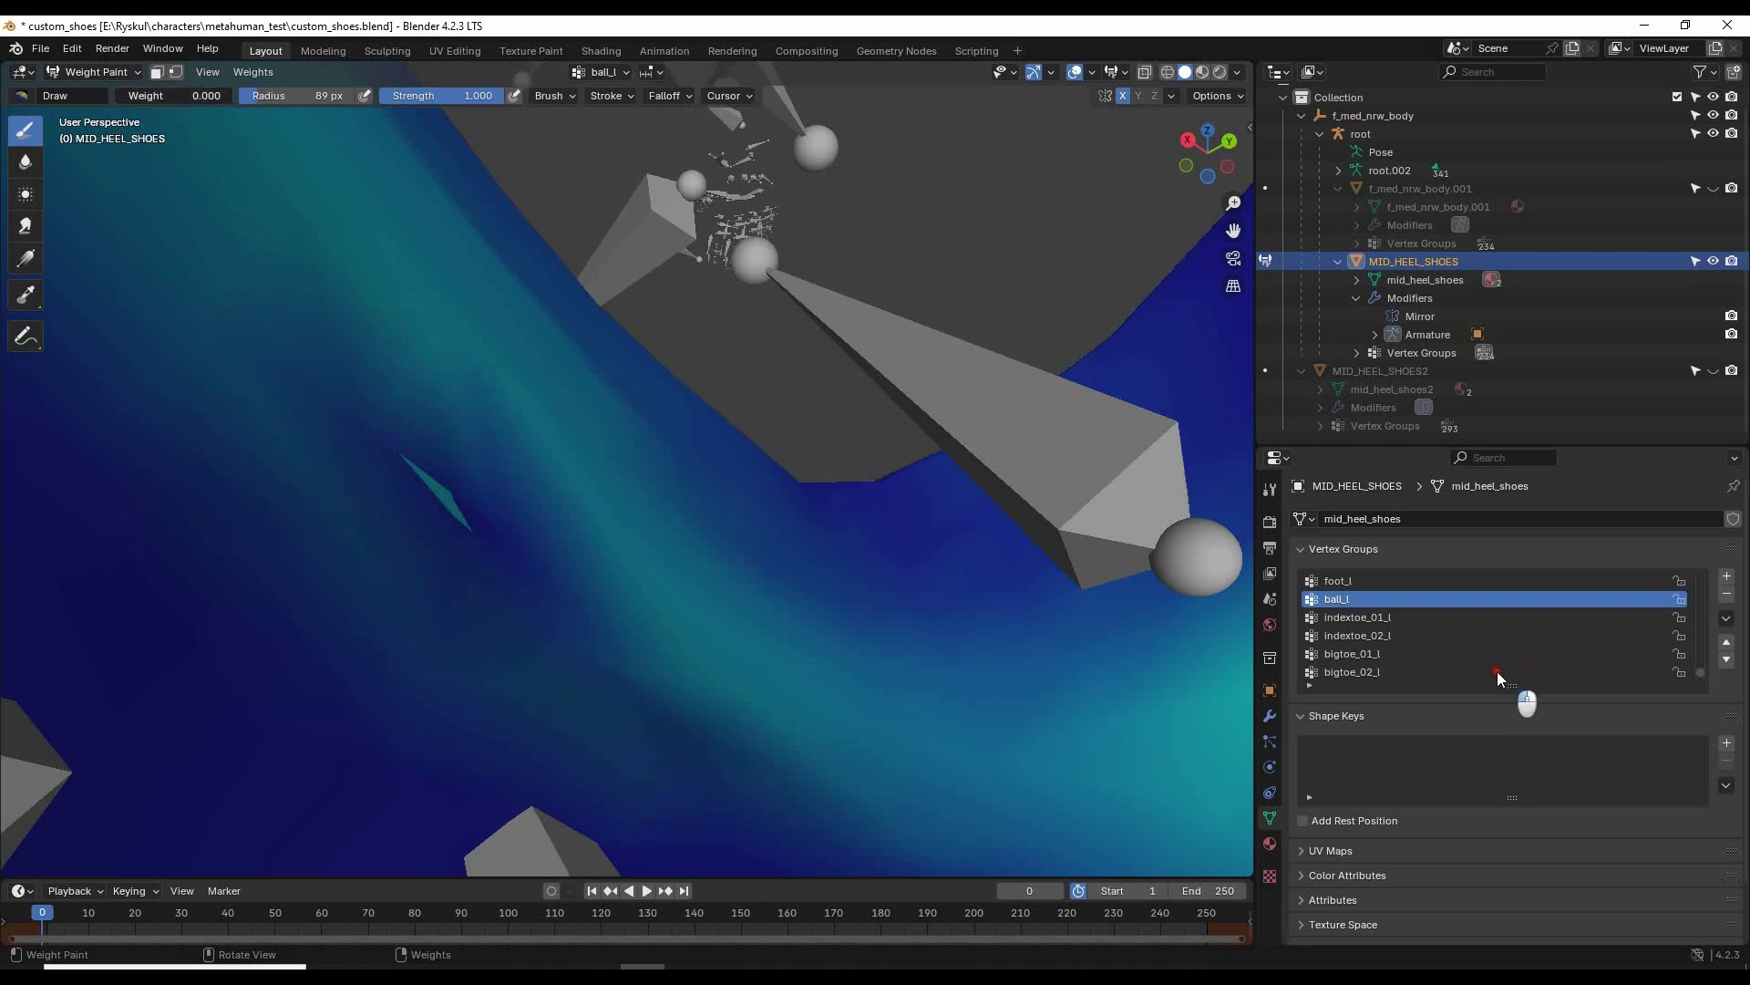
pyautogui.moveTo(428, 483)
pyautogui.mouseDown()
pyautogui.moveTo(469, 539)
pyautogui.moveTo(394, 484)
pyautogui.moveTo(462, 529)
pyautogui.mouseUp()
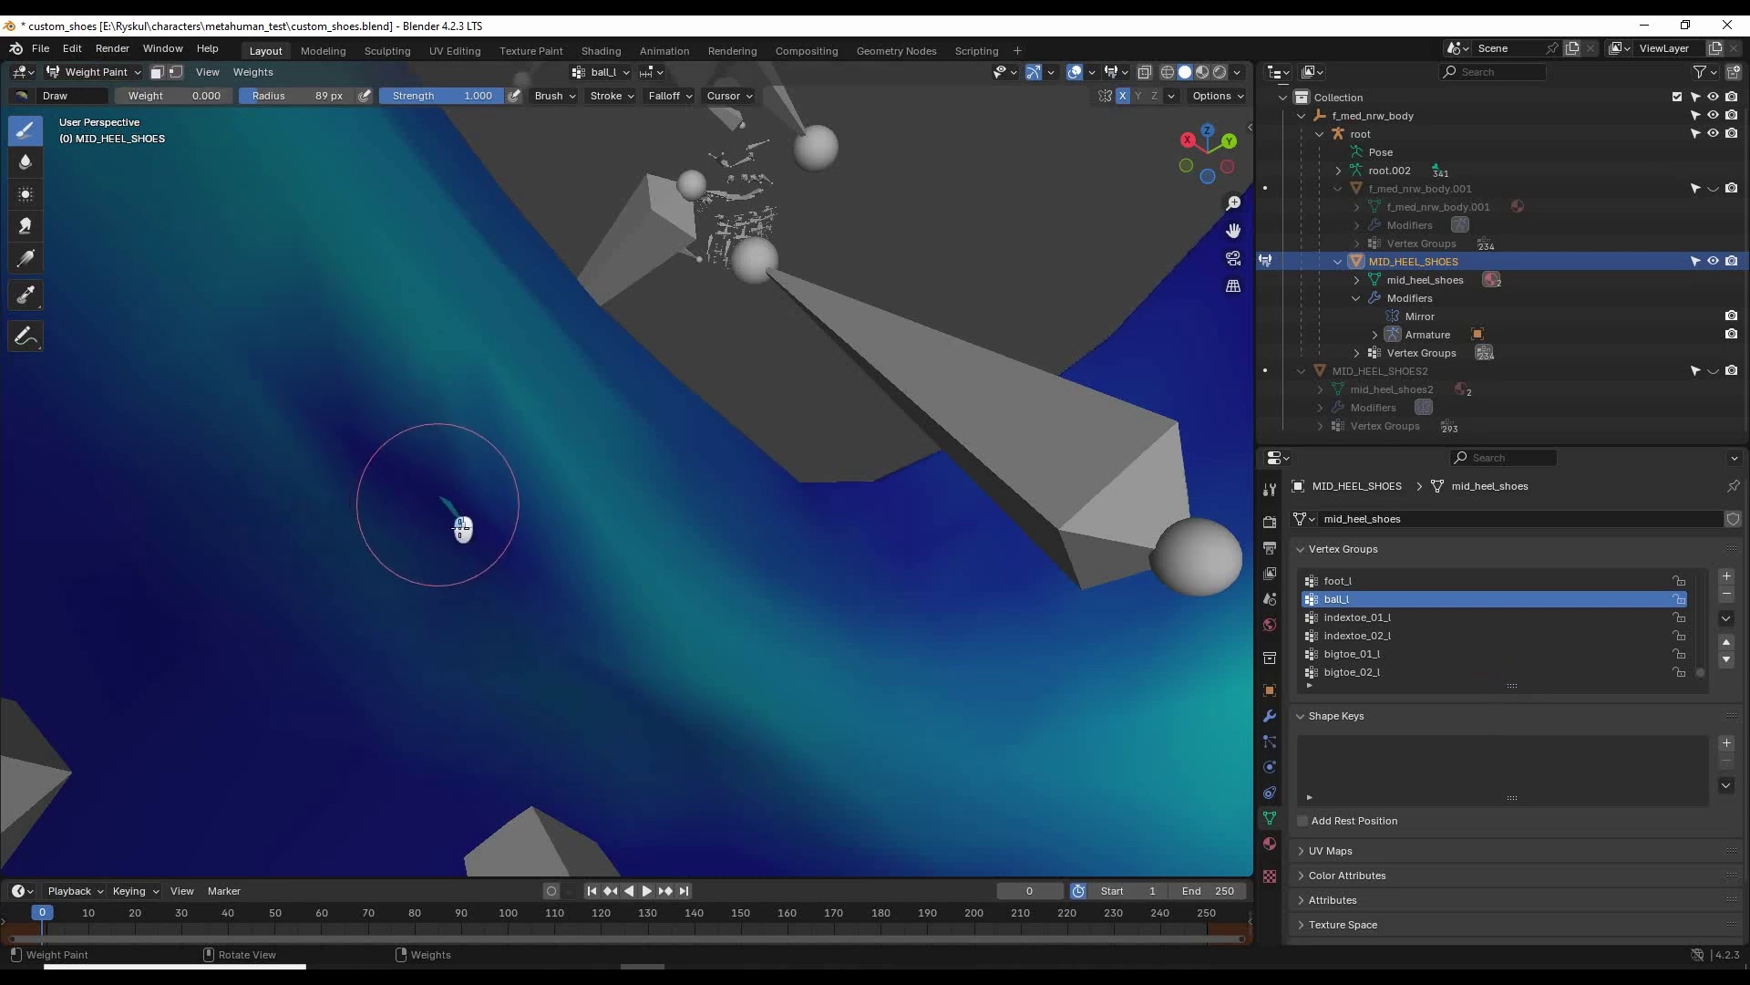
pyautogui.moveTo(676, 714); pyautogui.dragTo(559, 638, button='middle')
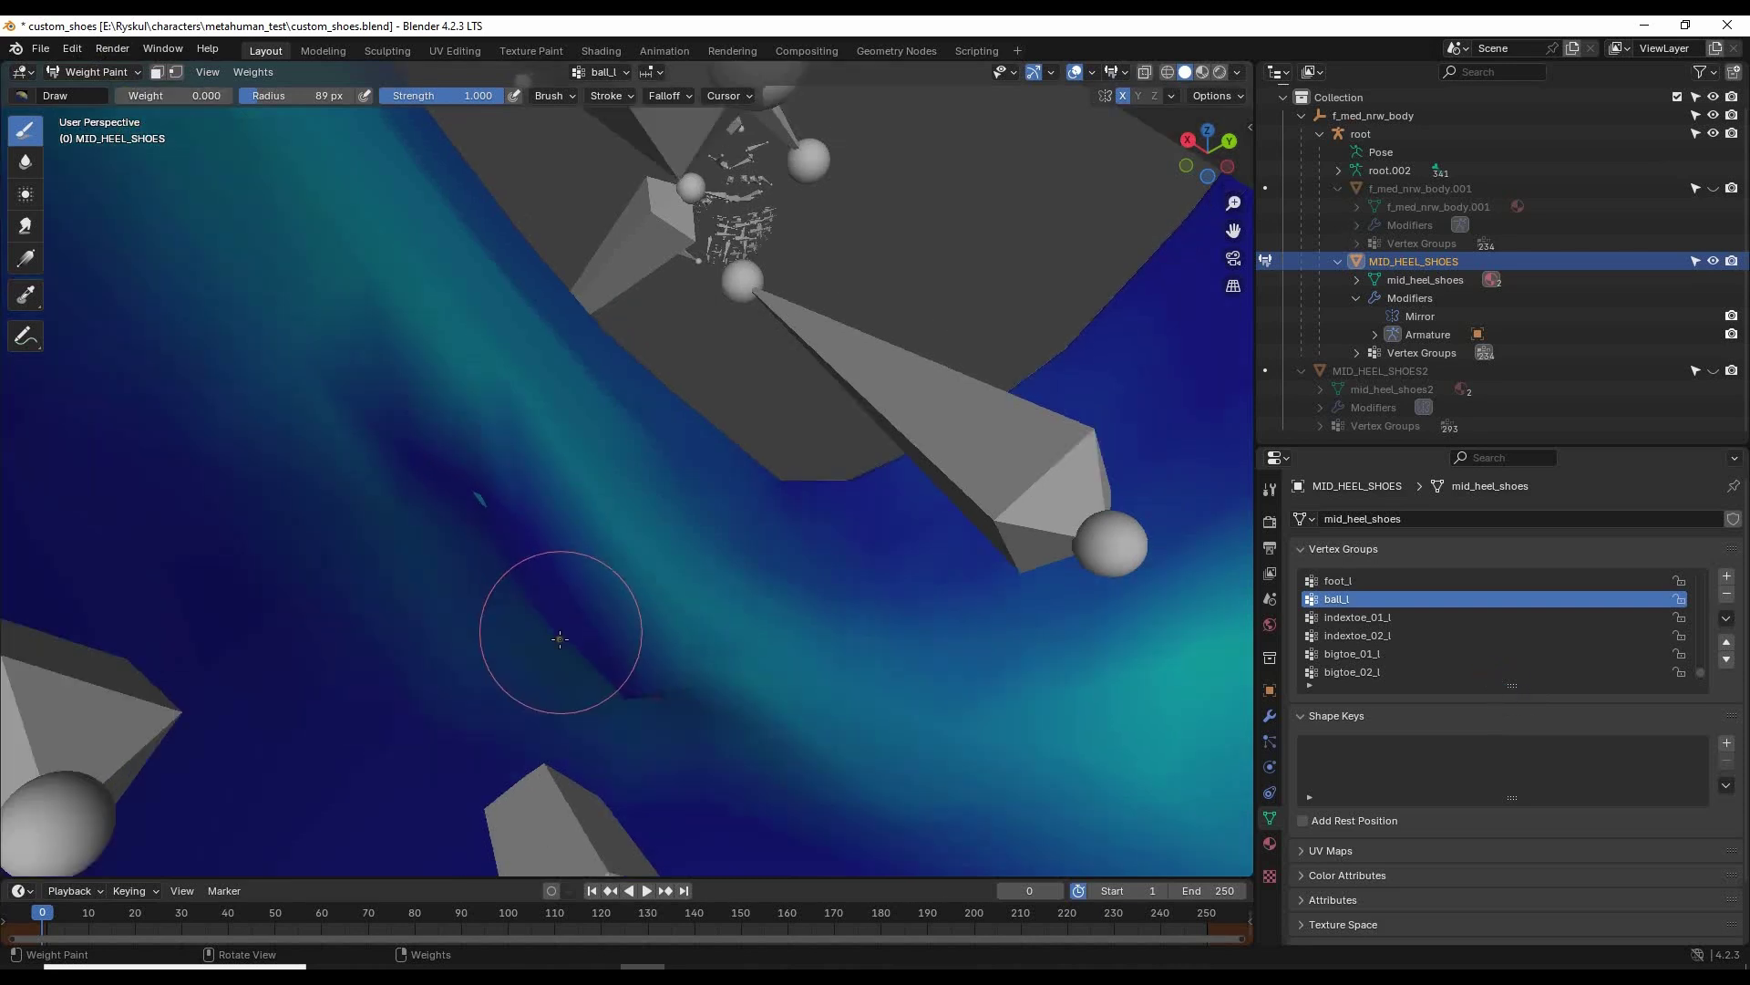
# Blur the dark zero-weight patch inside the toe crease into the surrounding ball_l weights.
pyautogui.click(25, 161)
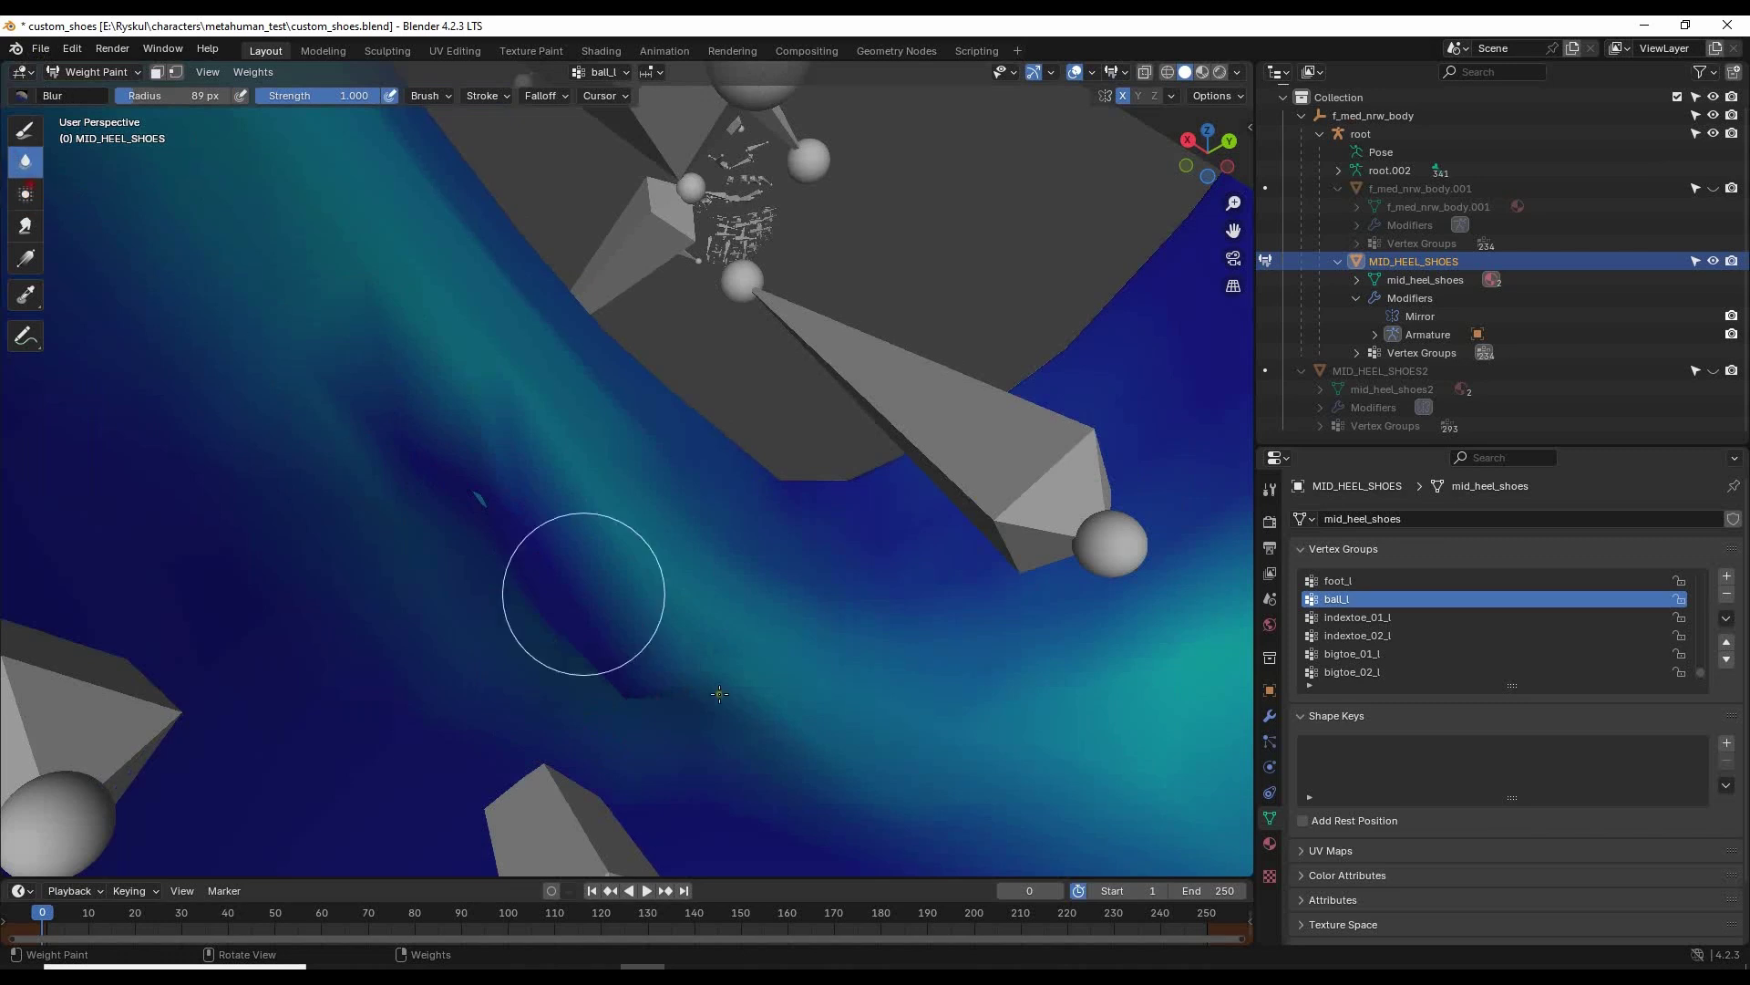
pyautogui.moveTo(587, 590)
pyautogui.mouseDown()
pyautogui.moveTo(649, 727)
pyautogui.moveTo(590, 604)
pyautogui.mouseUp()
pyautogui.moveTo(533, 549)
pyautogui.mouseDown()
pyautogui.moveTo(583, 637)
pyautogui.moveTo(672, 664)
pyautogui.mouseUp()
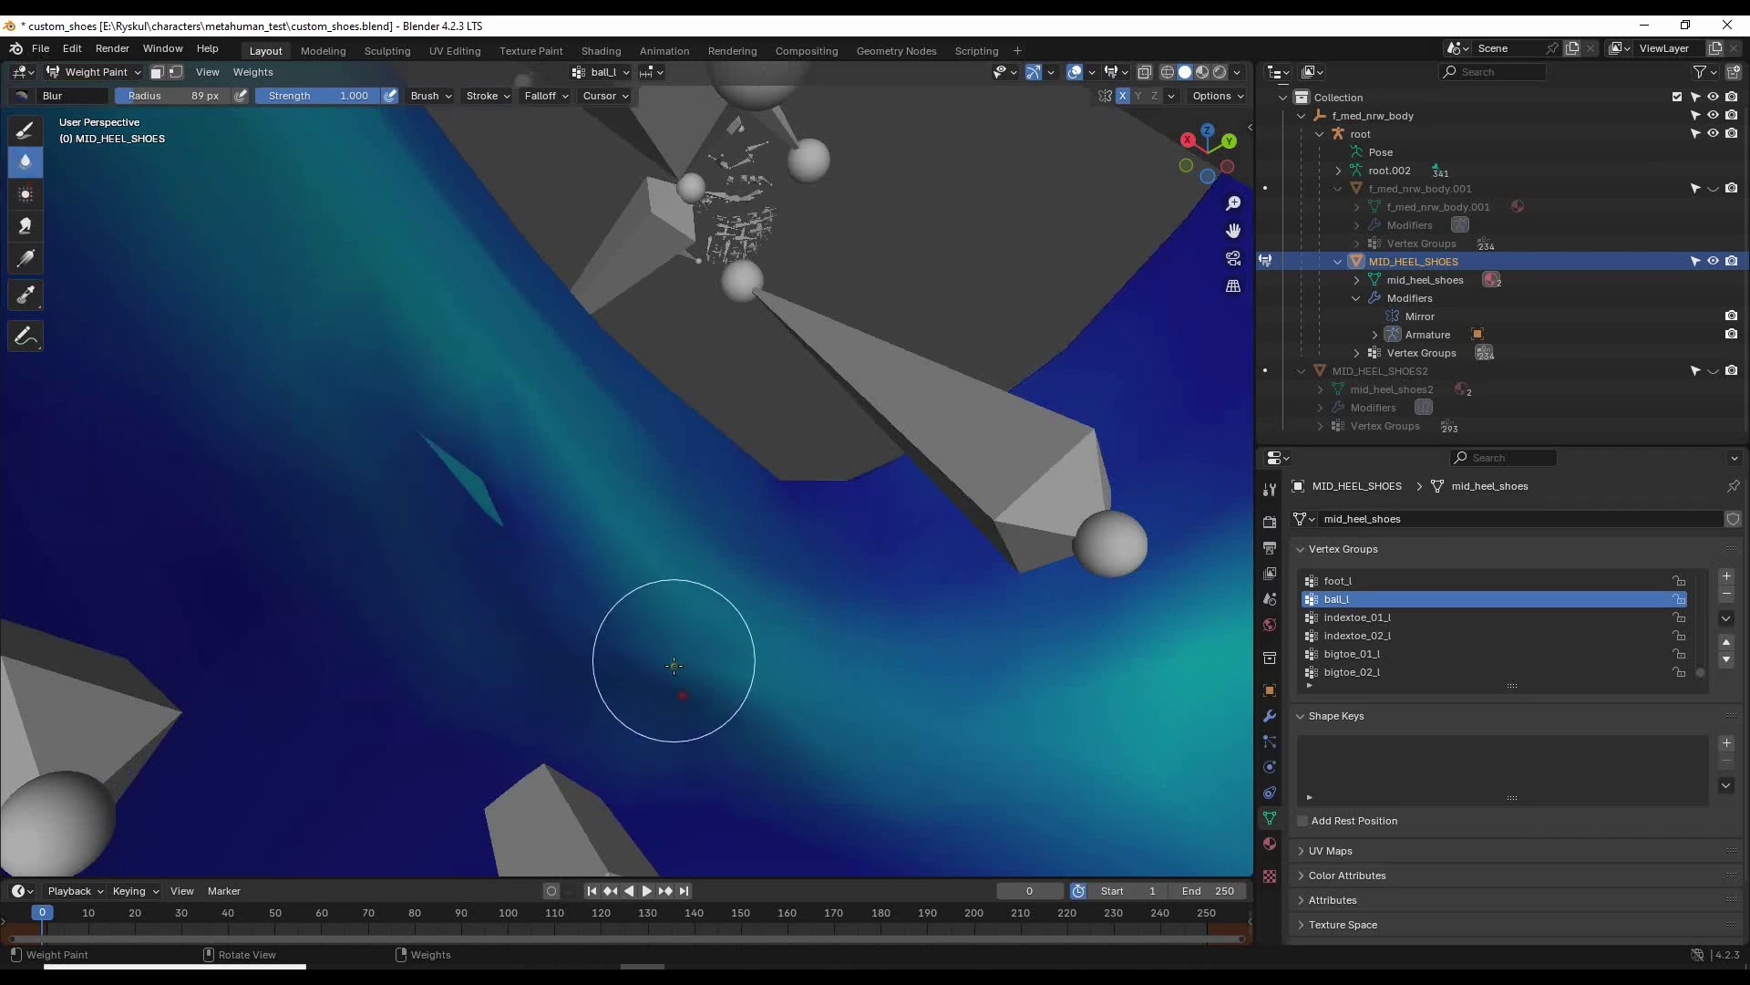
# Paint ball_l weight 0 with the Draw brush over the dark sliver on the outer side of the toe crease.
pyautogui.moveTo(671, 664)
pyautogui.mouseDown(button='middle')
pyautogui.moveTo(796, 649)
pyautogui.moveTo(830, 742)
pyautogui.mouseUp(button='middle')
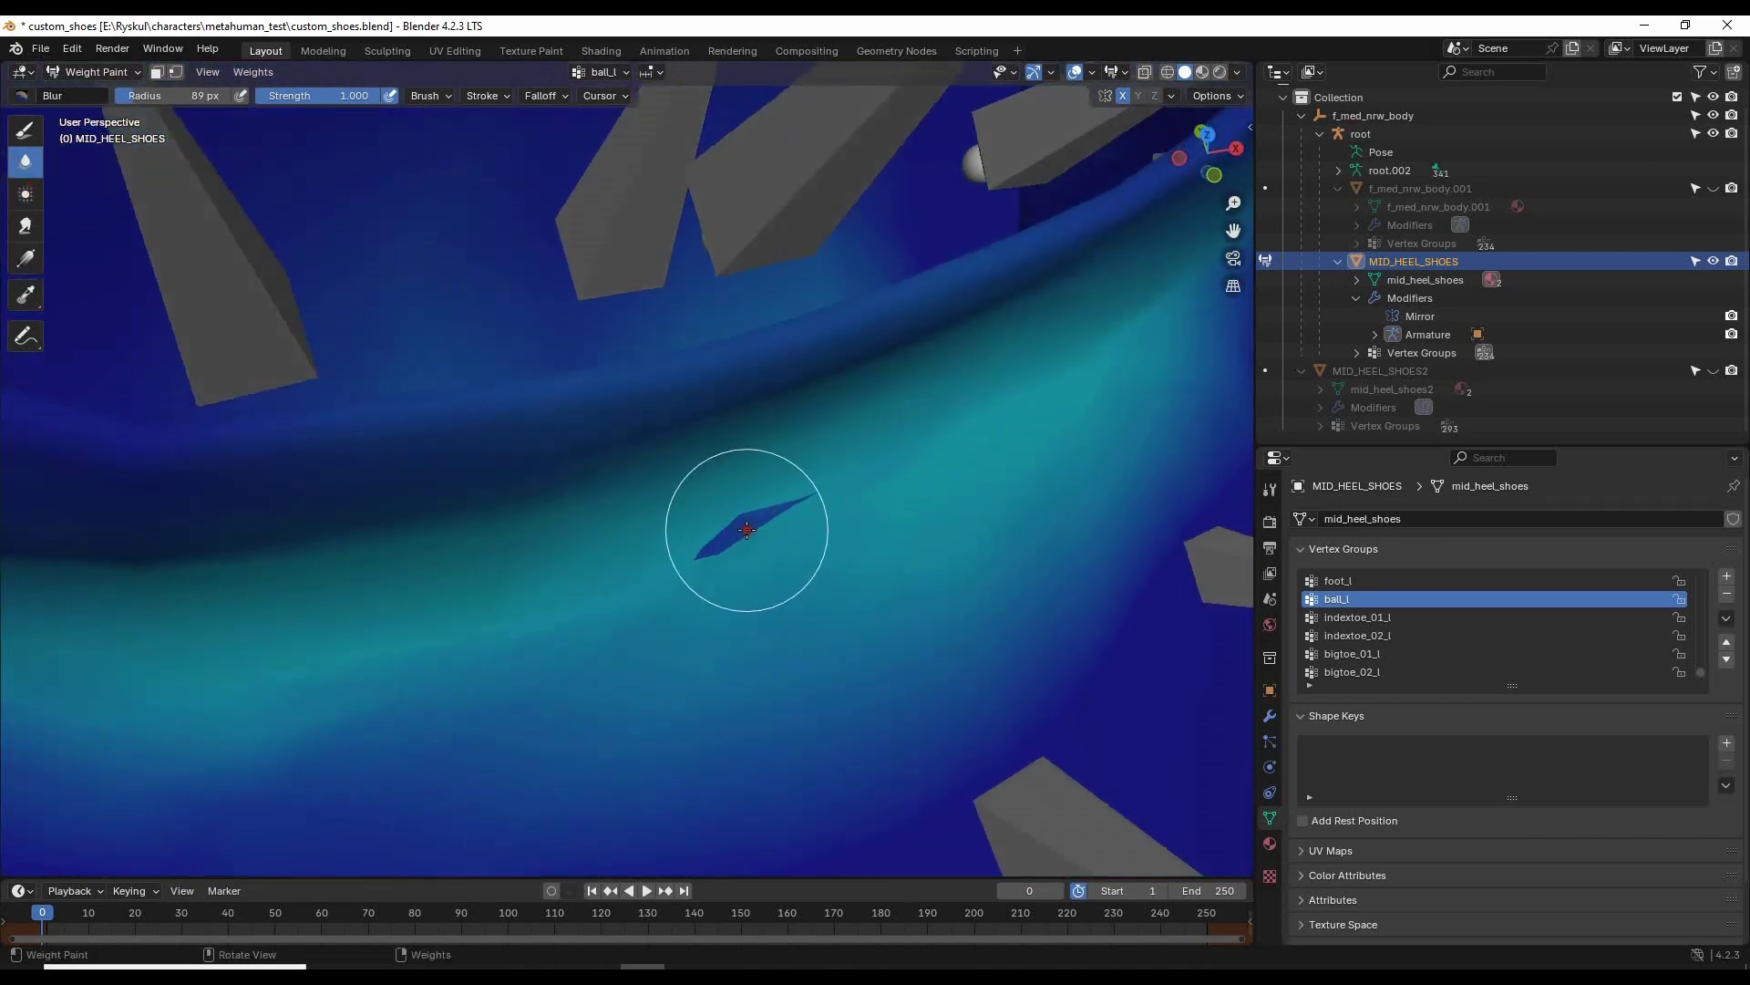
pyautogui.moveTo(765, 539); pyautogui.dragTo(380, 451, button='middle')
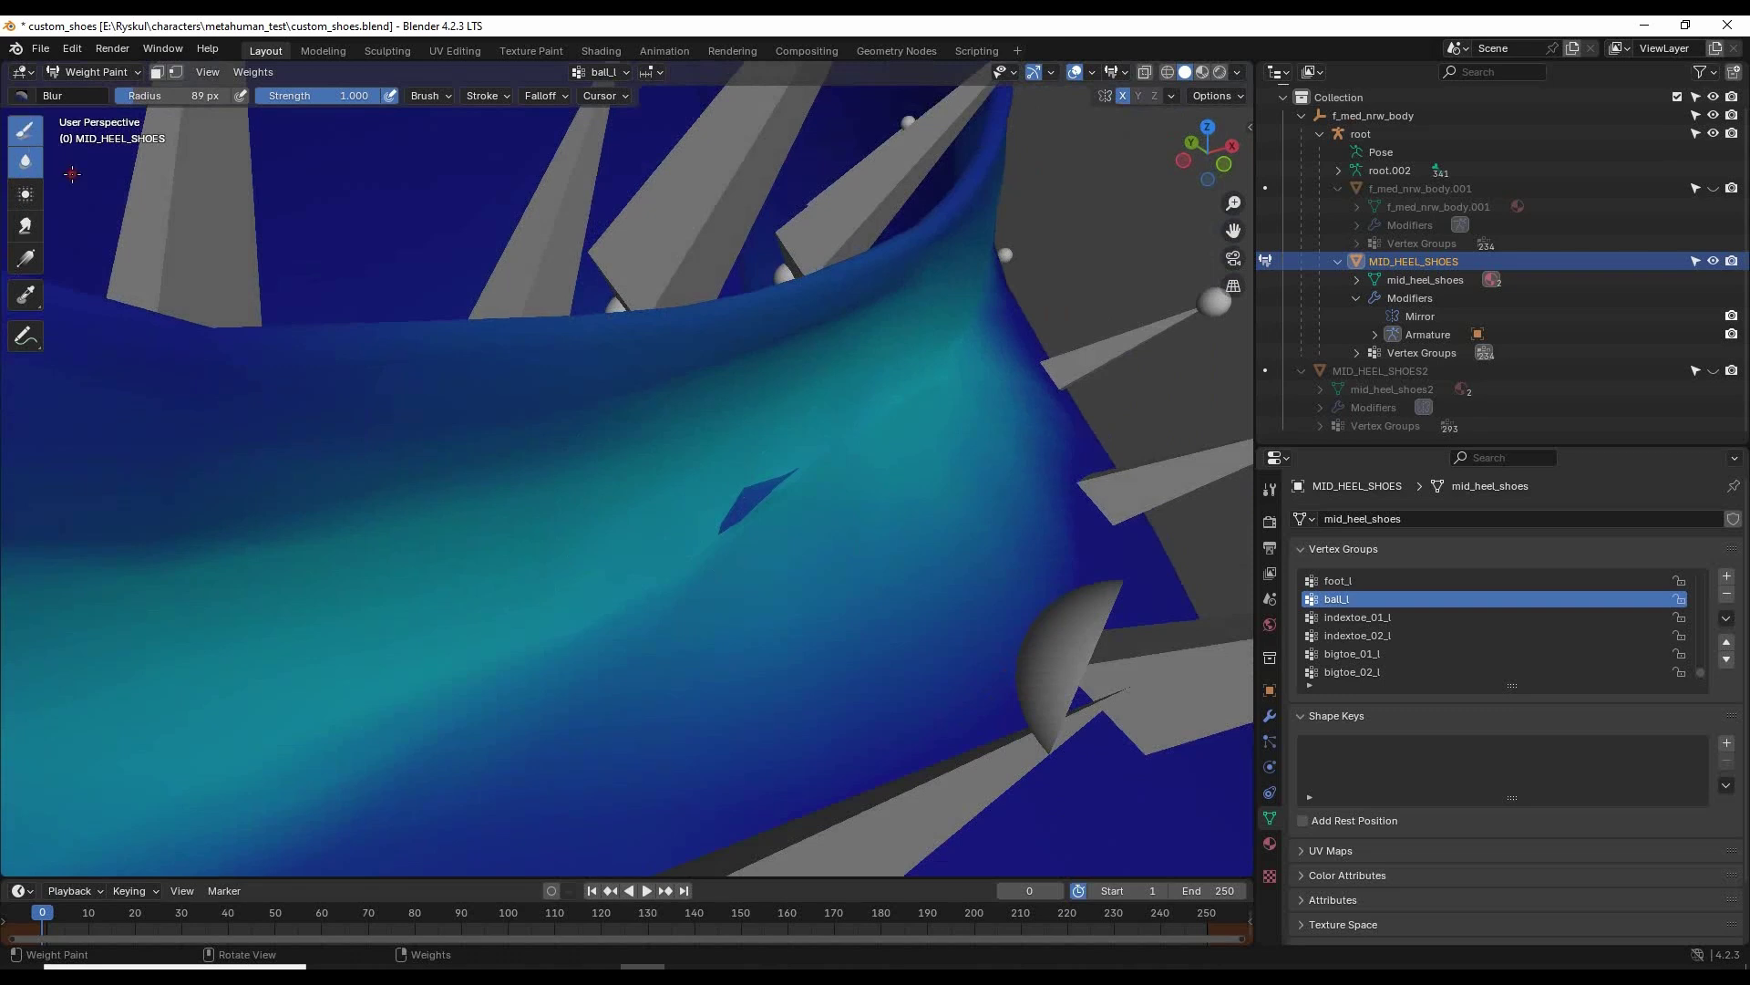
pyautogui.click(751, 506)
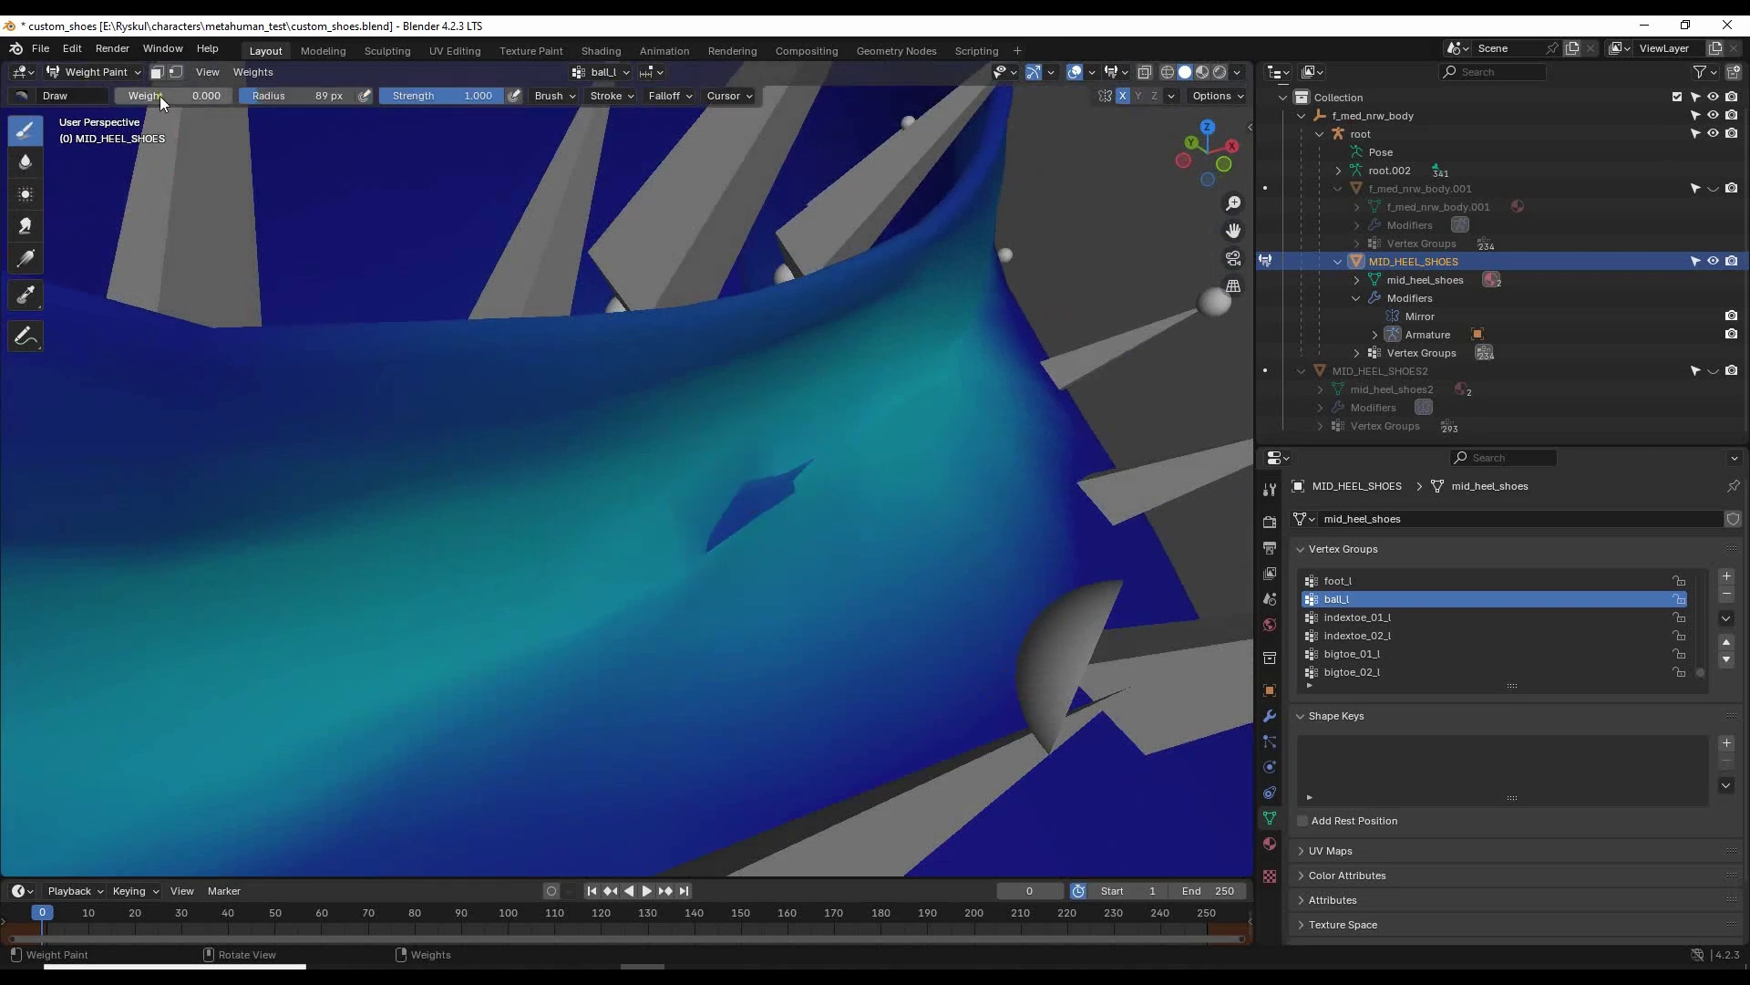
pyautogui.moveTo(775, 490); pyautogui.dragTo(773, 491)
pyautogui.moveTo(852, 436); pyautogui.dragTo(98, 135, button='middle')
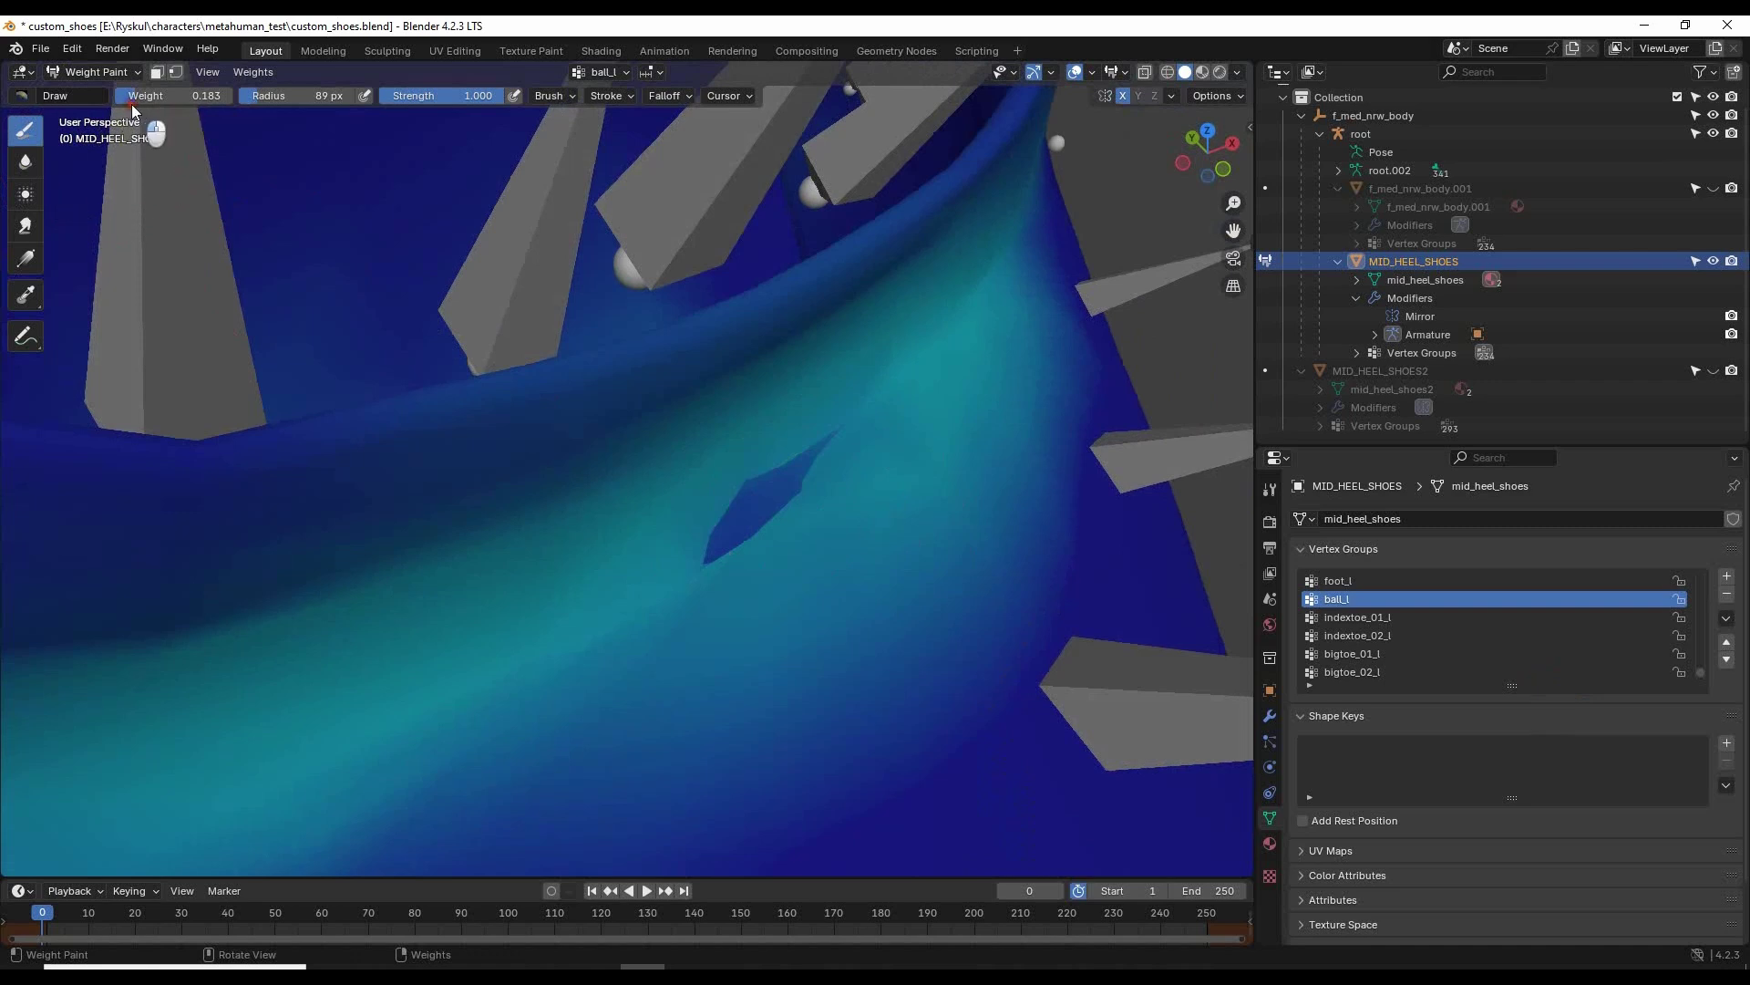
pyautogui.moveTo(134, 96); pyautogui.dragTo(116, 96)
pyautogui.moveTo(792, 447); pyautogui.dragTo(676, 568)
pyautogui.moveTo(775, 560)
pyautogui.mouseDown(button='middle')
pyautogui.moveTo(845, 577)
pyautogui.moveTo(1075, 512)
pyautogui.moveTo(772, 520)
pyautogui.moveTo(750, 581)
pyautogui.mouseUp(button='middle')
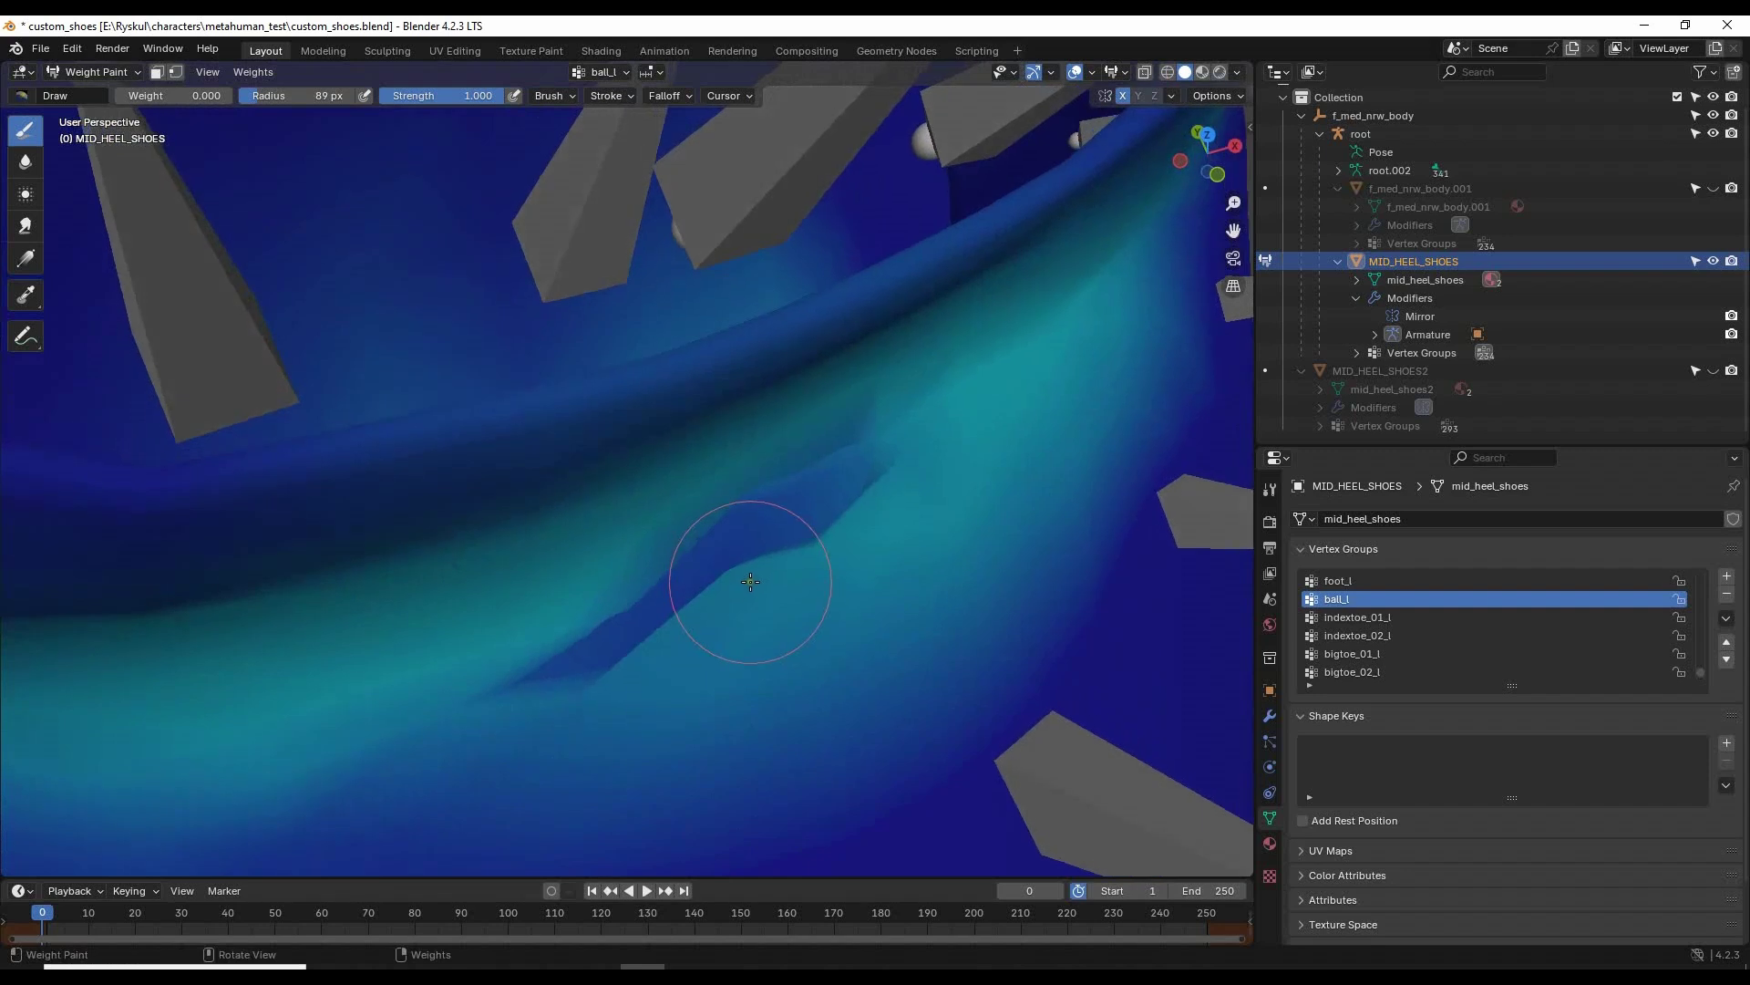
# Blur the dark patch on the outer toe crease and reduce the brush radius to 63 px.
pyautogui.click(25, 172)
pyautogui.moveTo(833, 492)
pyautogui.mouseDown()
pyautogui.moveTo(887, 429)
pyautogui.moveTo(644, 551)
pyautogui.moveTo(932, 417)
pyautogui.mouseUp()
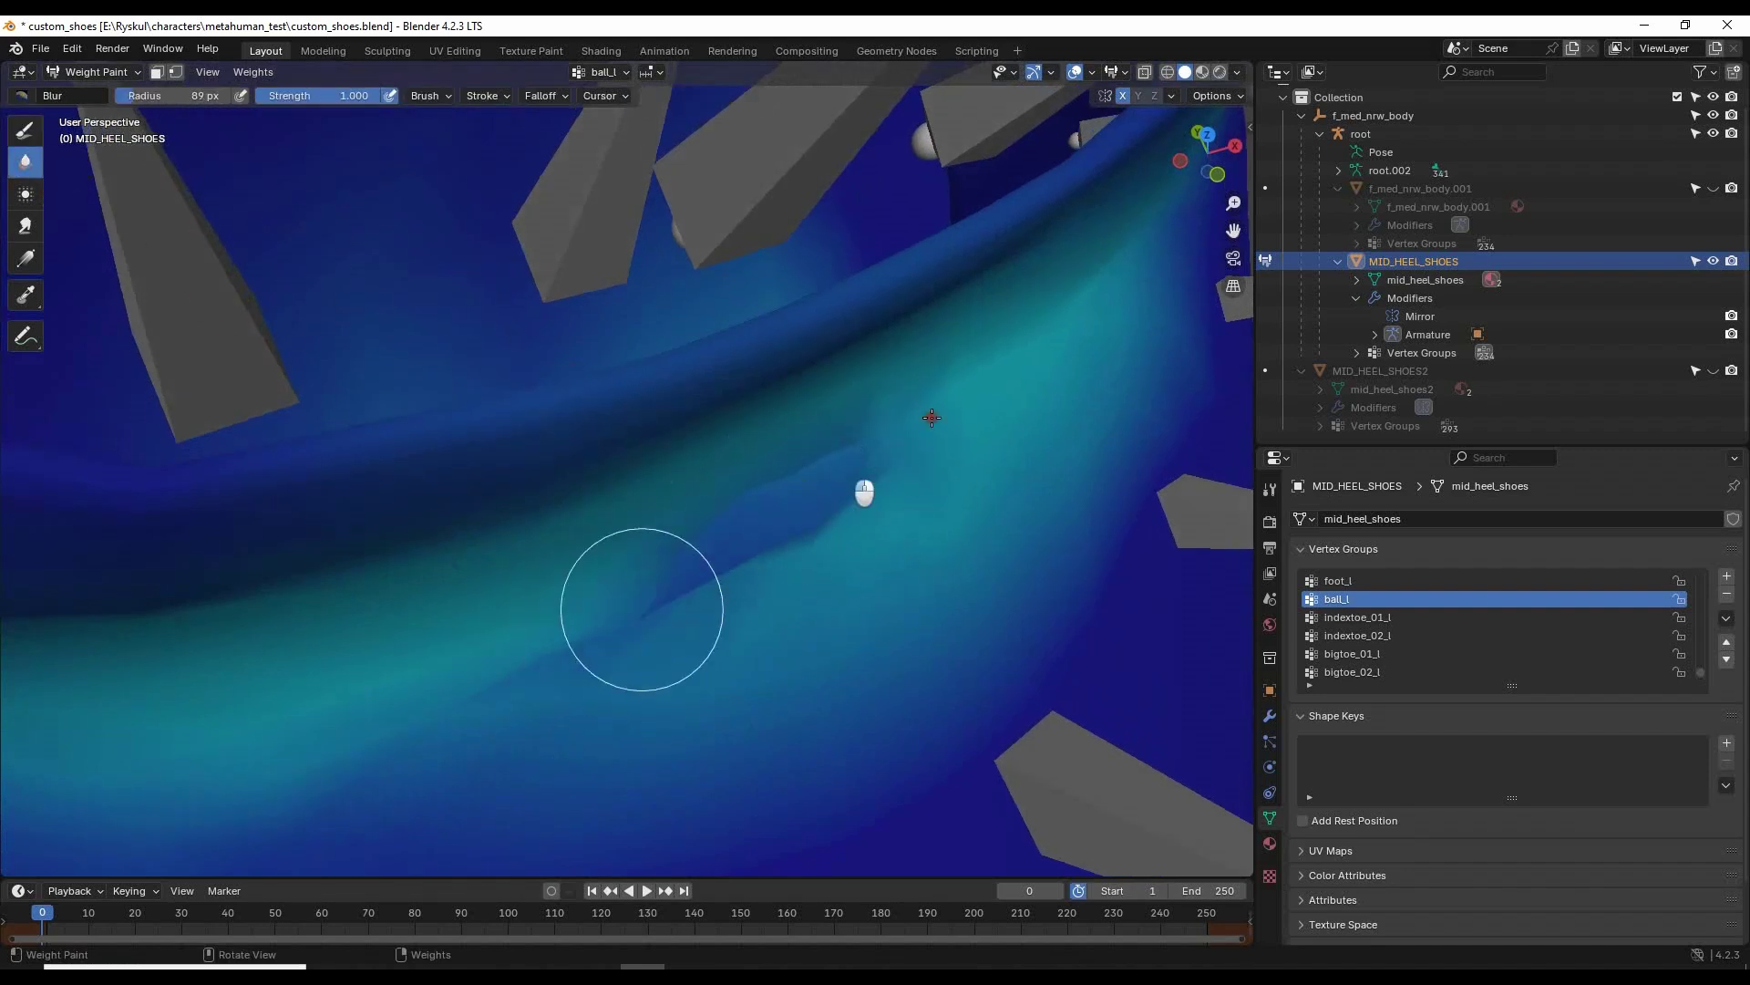
pyautogui.moveTo(642, 609)
pyautogui.mouseDown()
pyautogui.moveTo(664, 556)
pyautogui.moveTo(867, 407)
pyautogui.moveTo(701, 518)
pyautogui.mouseUp()
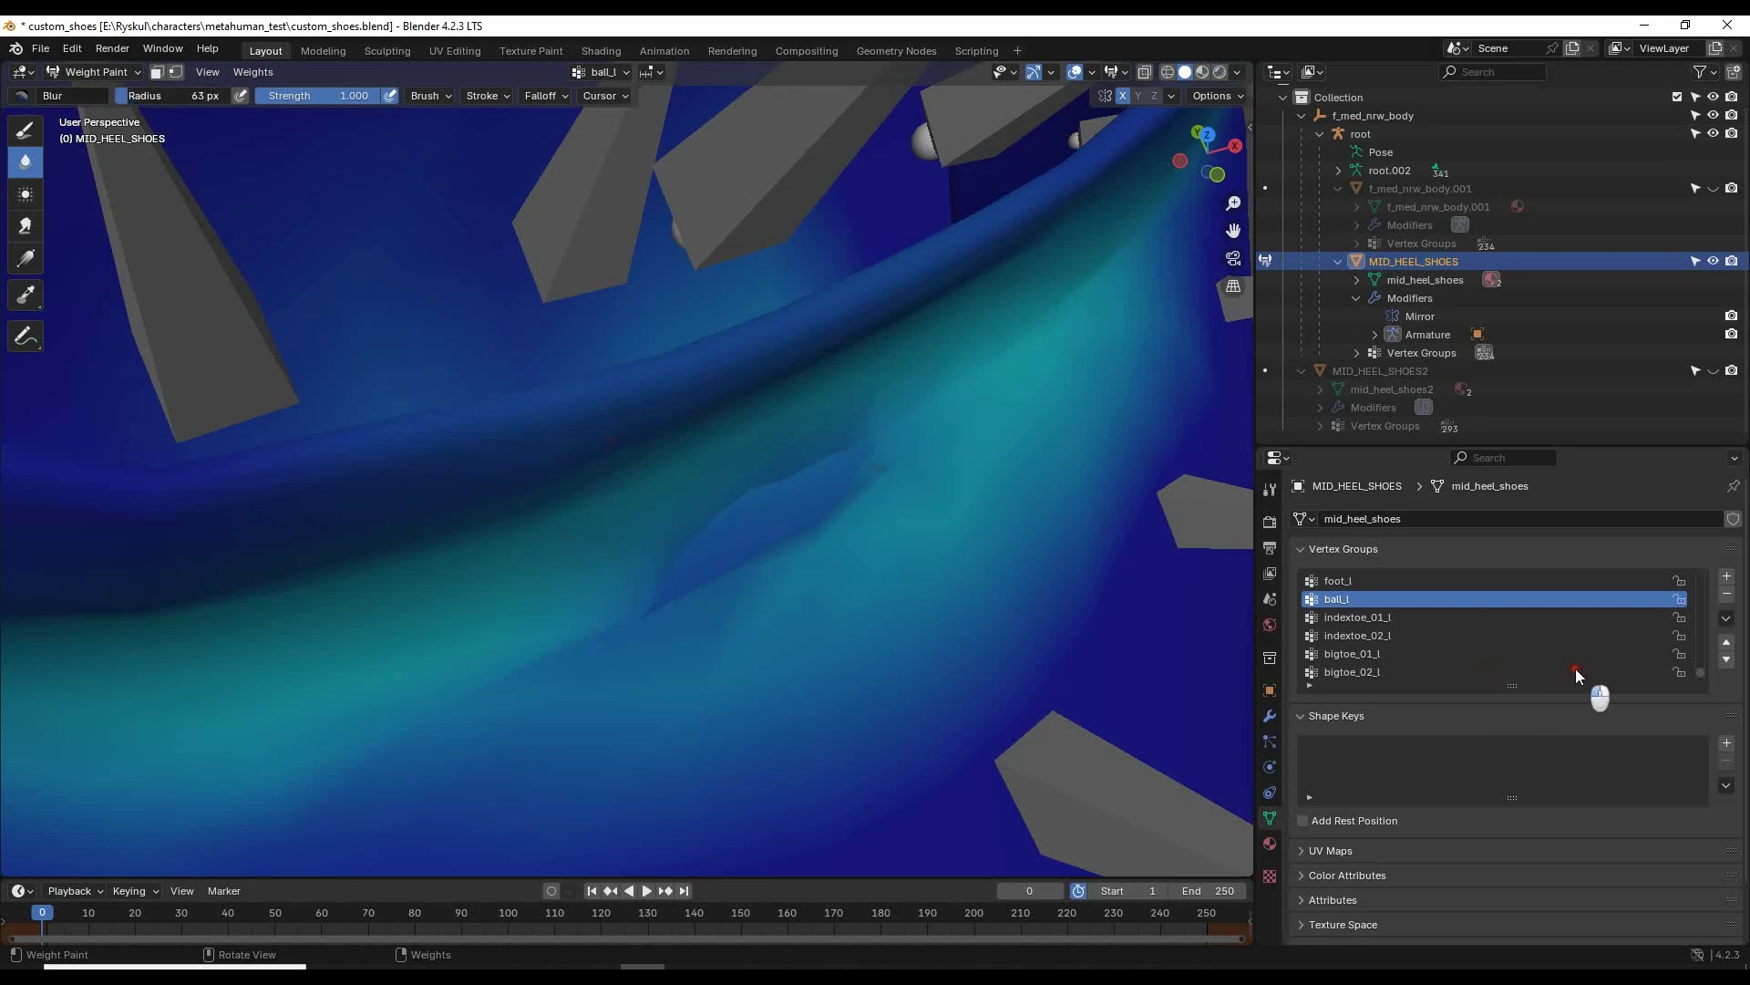
# Paint the leftover patch on the outer crease with the 63 px Draw brush at ball_l weights 0 and 0.382.
pyautogui.click(24, 133)
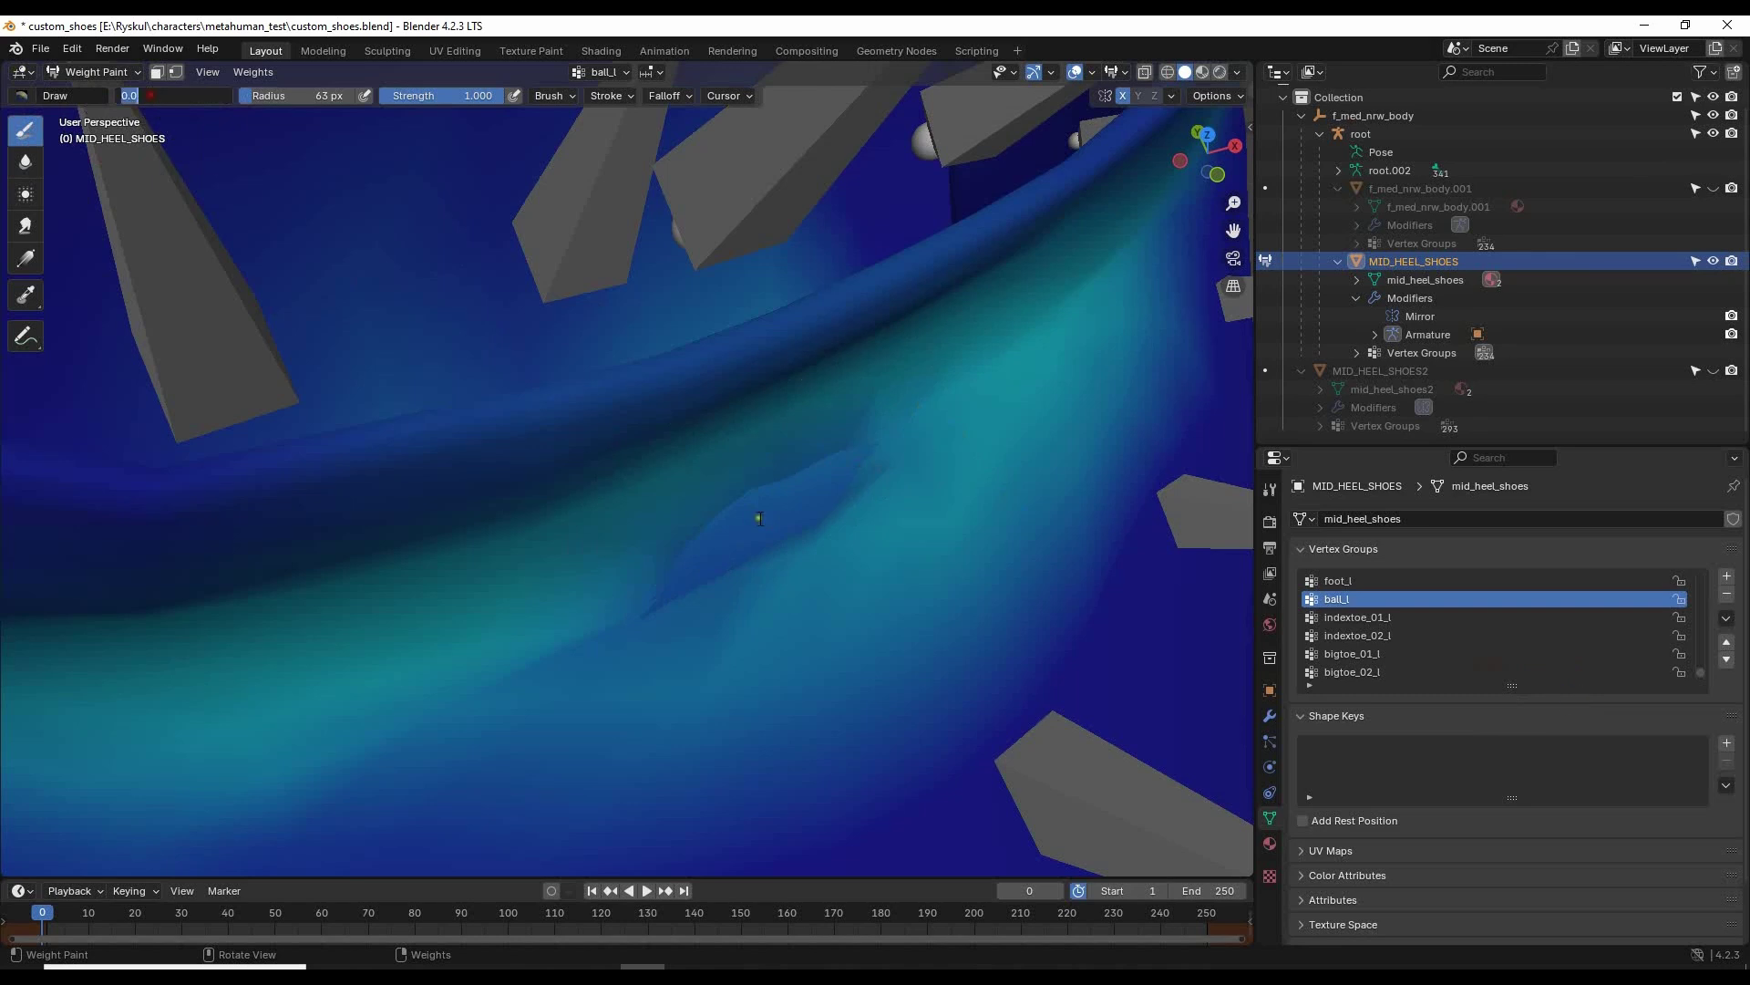
pyautogui.moveTo(756, 475); pyautogui.dragTo(864, 454)
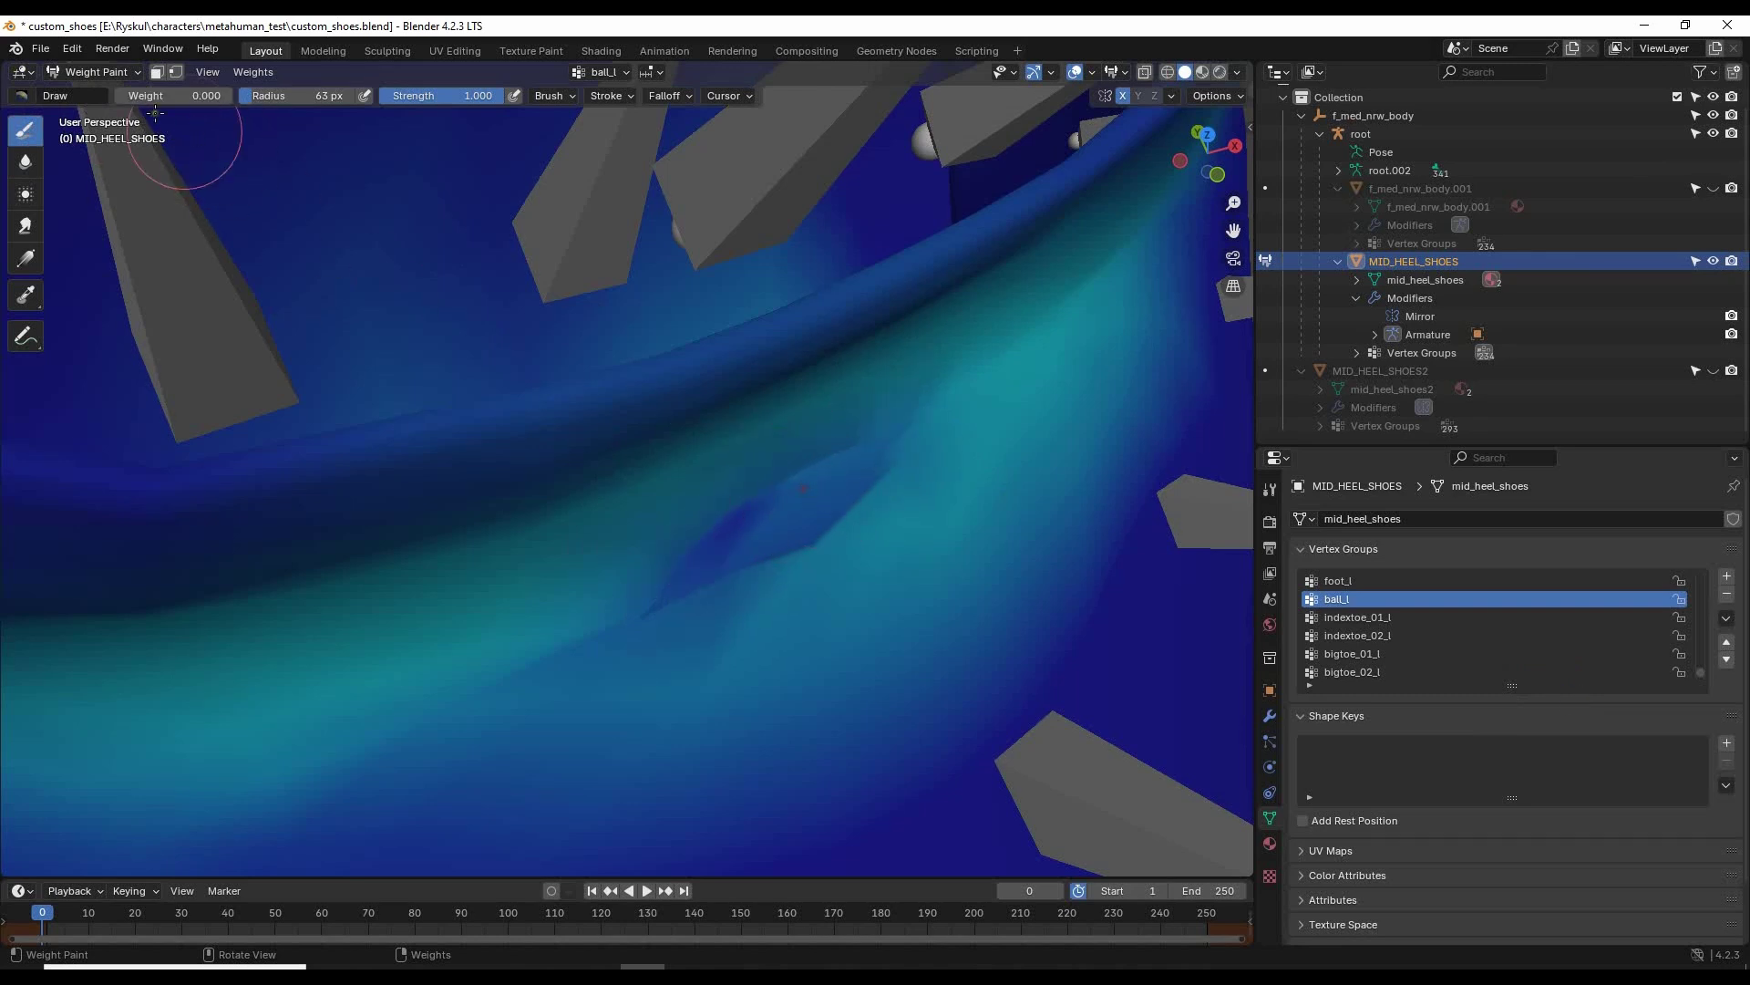
pyautogui.moveTo(928, 530)
pyautogui.mouseDown()
pyautogui.moveTo(761, 528)
pyautogui.moveTo(691, 591)
pyautogui.moveTo(855, 458)
pyautogui.moveTo(849, 434)
pyautogui.moveTo(706, 565)
pyautogui.moveTo(620, 588)
pyautogui.moveTo(870, 447)
pyautogui.mouseUp()
pyautogui.moveTo(852, 425)
pyautogui.mouseDown(button='middle')
pyautogui.moveTo(839, 477)
pyautogui.moveTo(677, 538)
pyautogui.moveTo(766, 500)
pyautogui.mouseUp(button='middle')
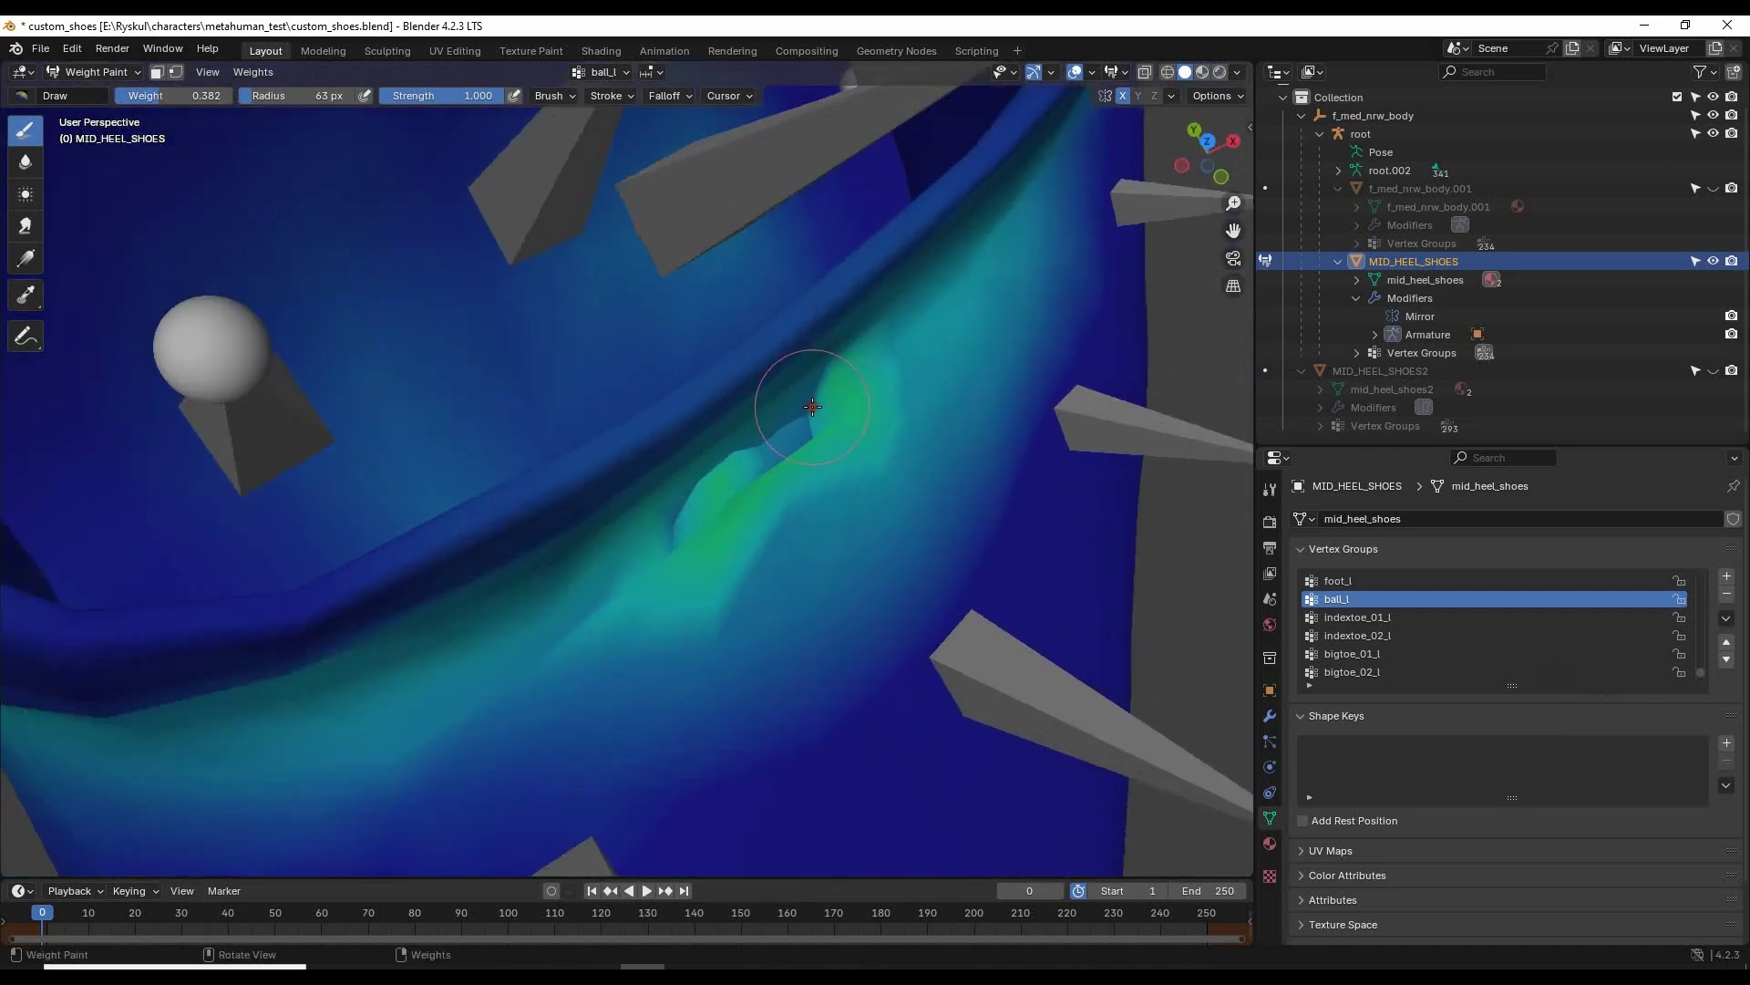
# Blur the painted patch from outside and inside the toe crease with the 63 px brush.
pyautogui.click(26, 162)
pyautogui.moveTo(739, 450)
pyautogui.mouseDown()
pyautogui.moveTo(625, 559)
pyautogui.moveTo(672, 586)
pyautogui.moveTo(852, 395)
pyautogui.moveTo(664, 550)
pyautogui.moveTo(684, 547)
pyautogui.mouseUp()
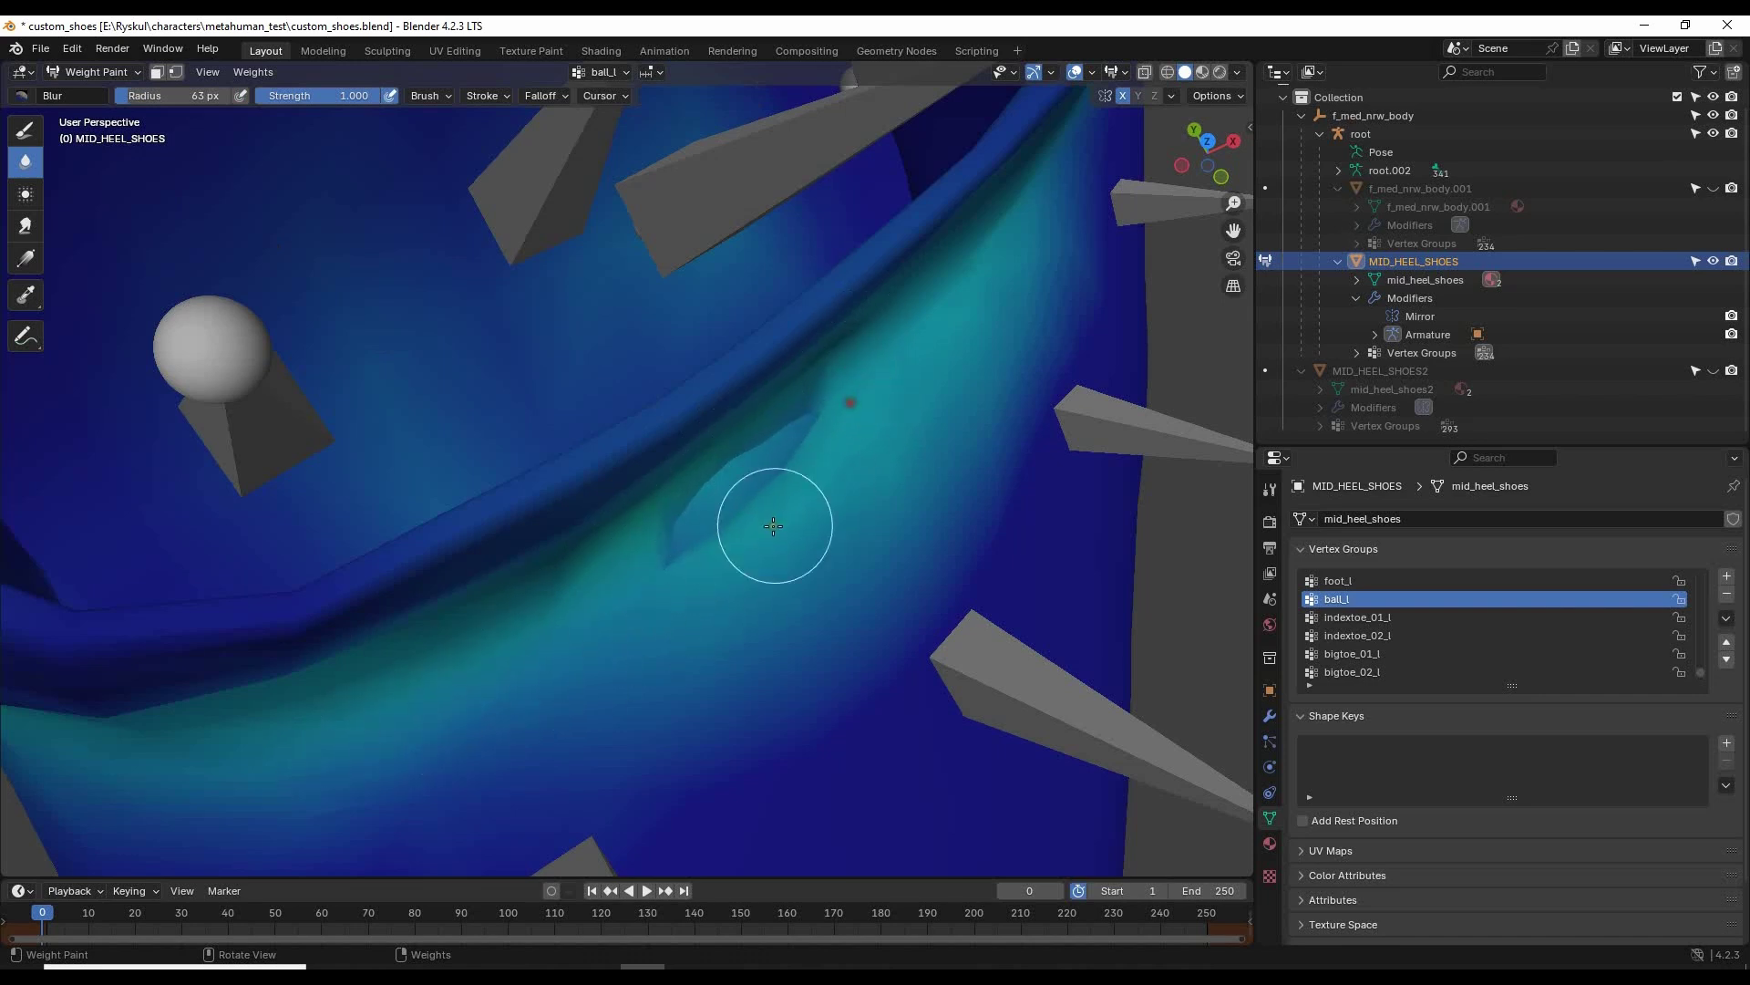
pyautogui.moveTo(774, 520)
pyautogui.mouseDown(button='middle')
pyautogui.moveTo(1172, 447)
pyautogui.moveTo(539, 487)
pyautogui.moveTo(504, 471)
pyautogui.mouseUp(button='middle')
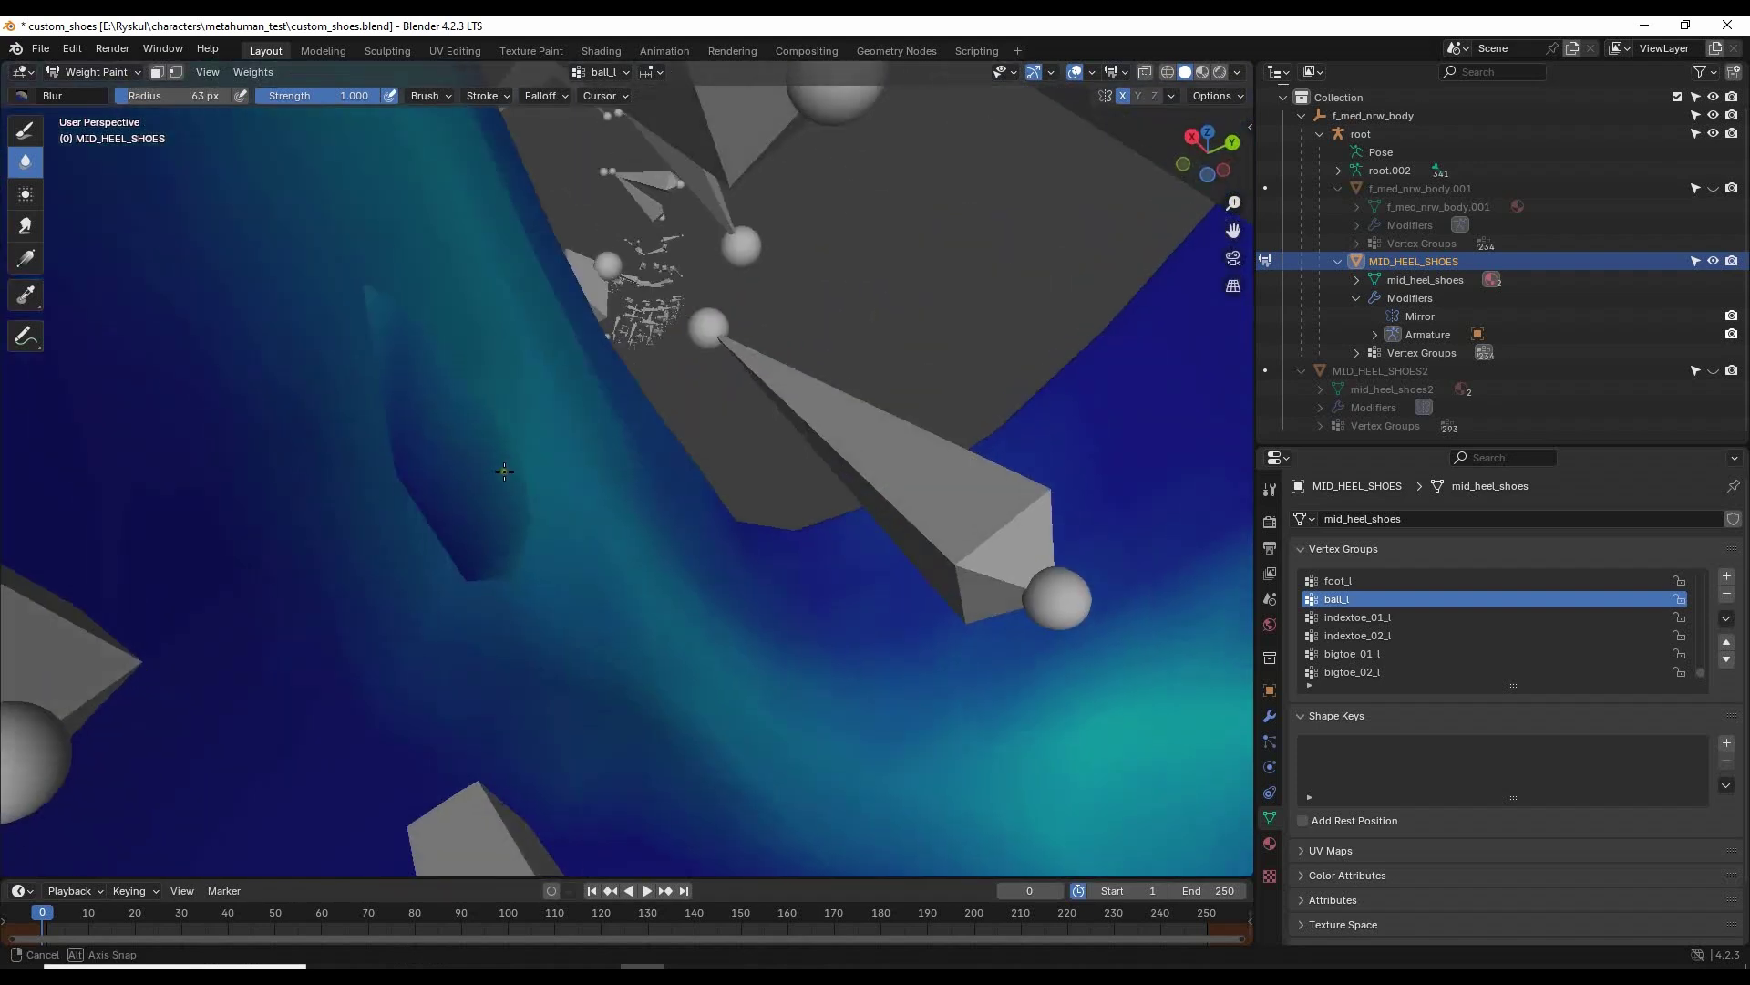
pyautogui.moveTo(381, 462)
pyautogui.mouseDown()
pyautogui.moveTo(473, 571)
pyautogui.moveTo(426, 375)
pyautogui.moveTo(507, 523)
pyautogui.mouseUp()
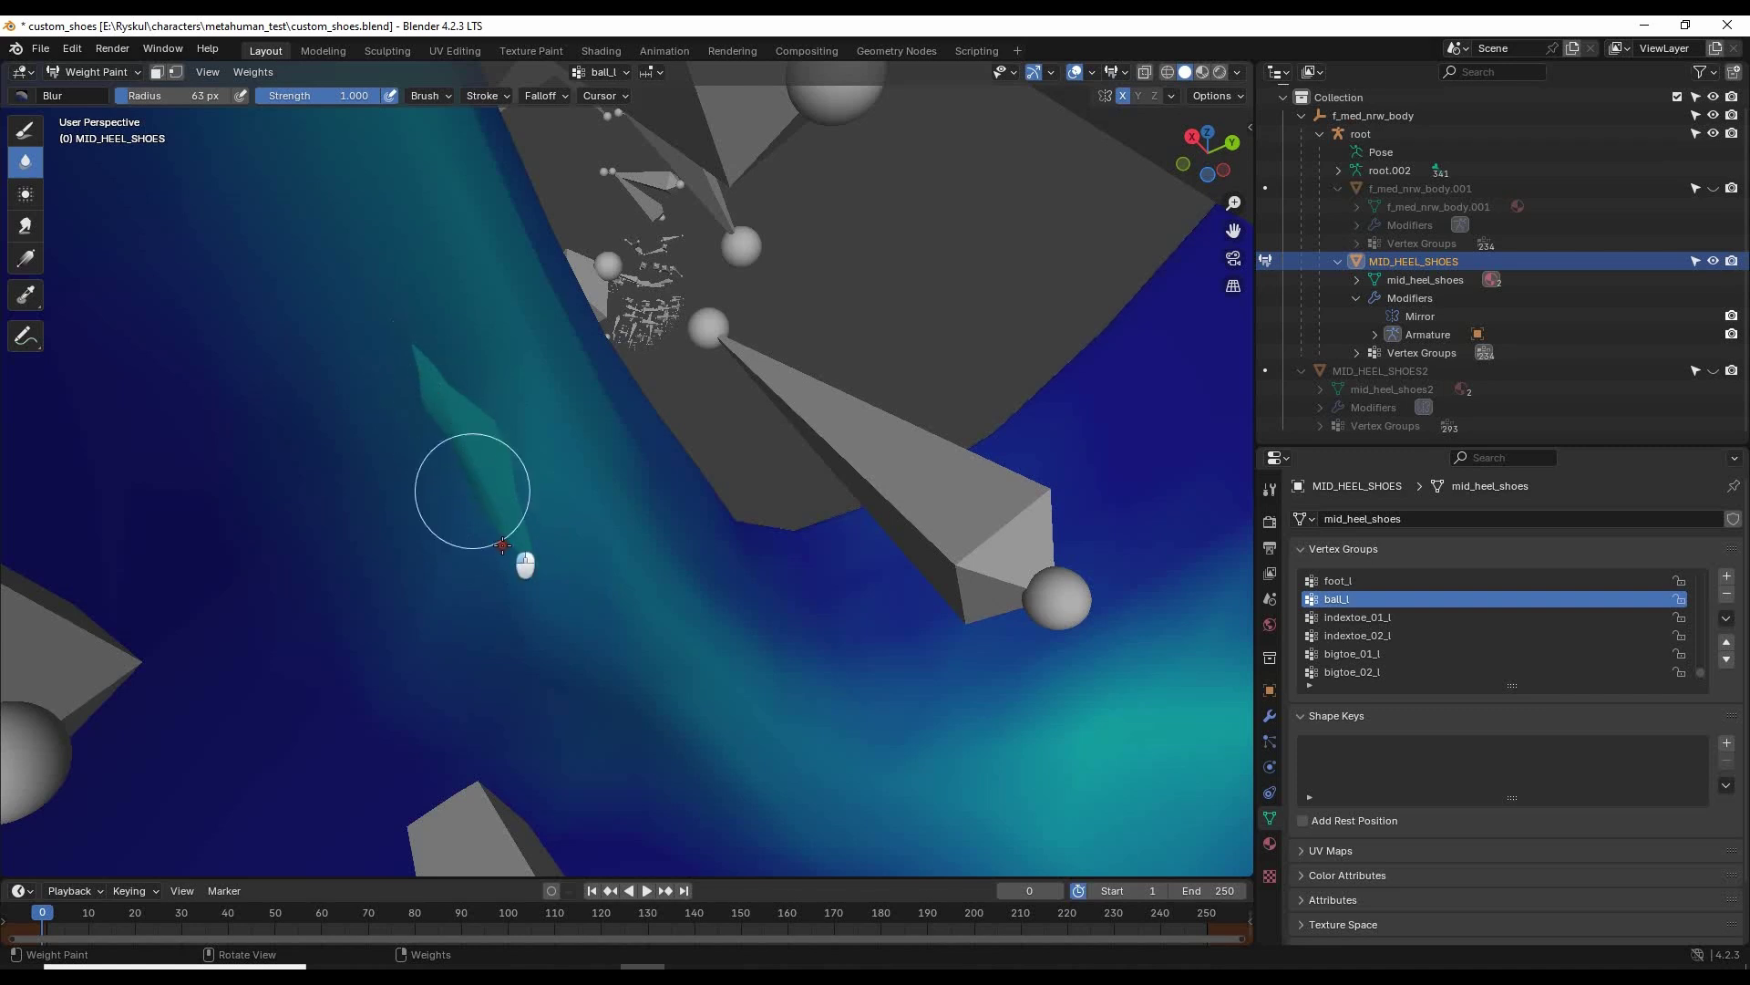
pyautogui.moveTo(503, 545); pyautogui.dragTo(441, 401)
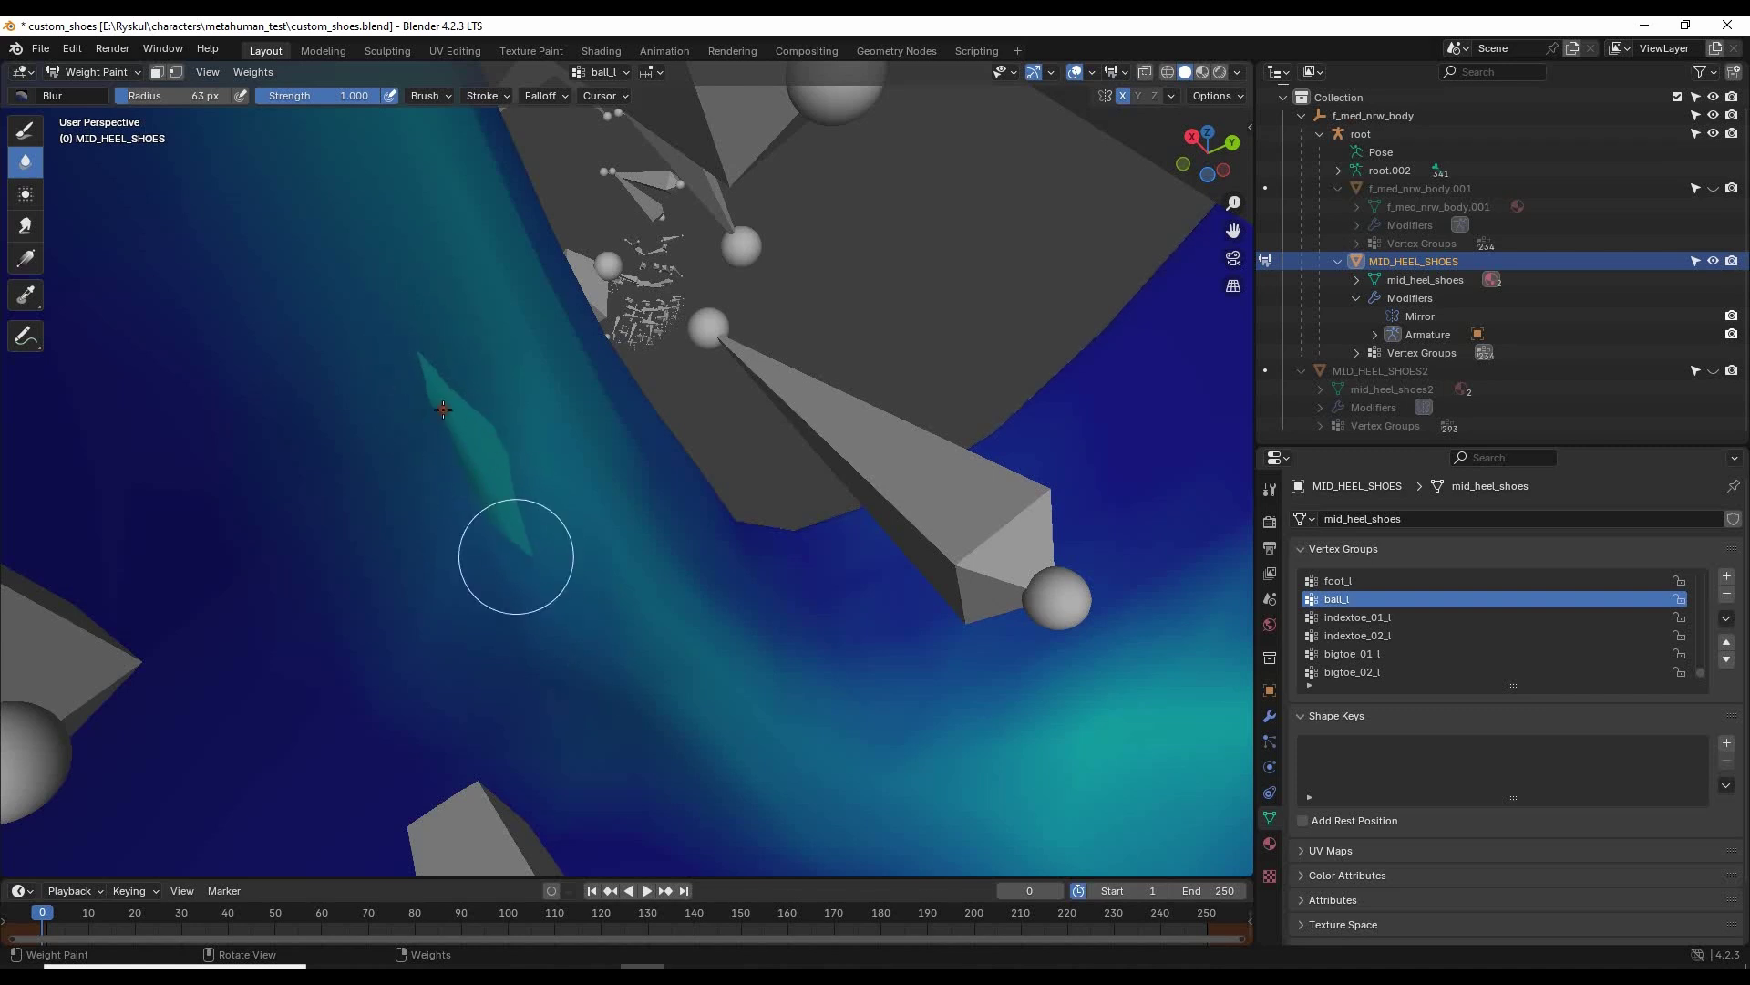
# Blur the ball_l weights around the leftover sliver on the toe crease and over the bright area at the side of the toe box.
pyautogui.moveTo(423, 347); pyautogui.dragTo(490, 535)
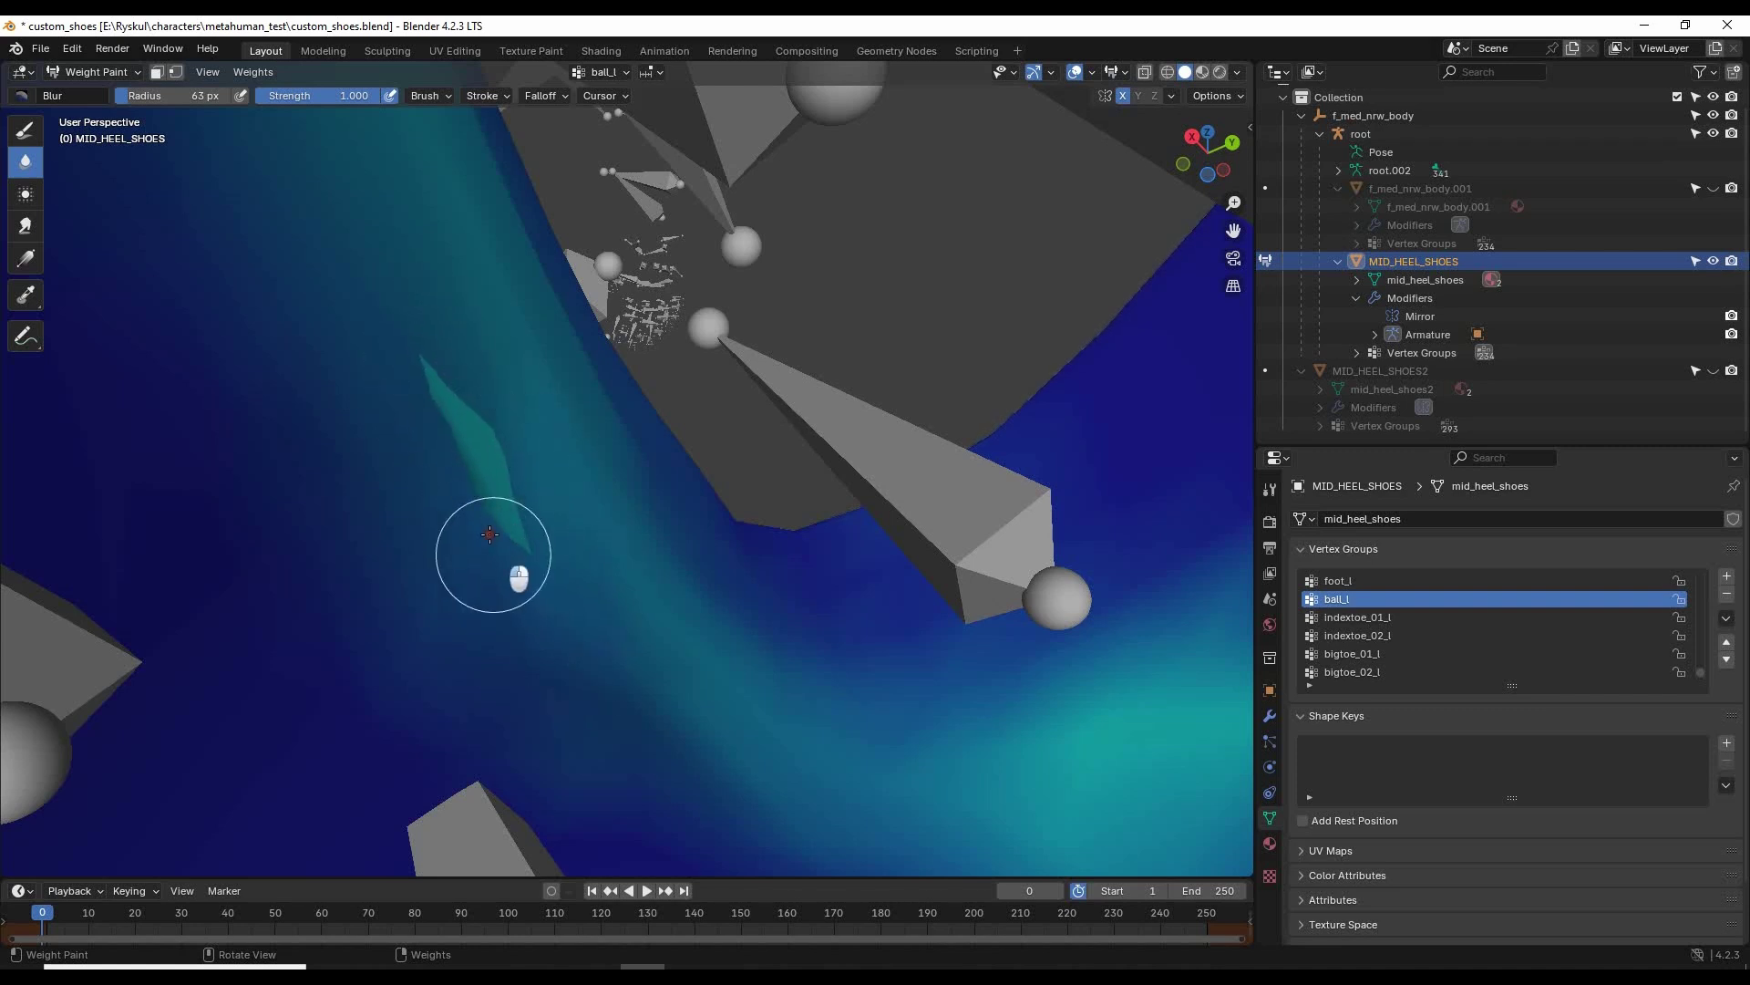
pyautogui.moveTo(616, 702)
pyautogui.mouseDown()
pyautogui.moveTo(332, 528)
pyautogui.moveTo(505, 557)
pyautogui.mouseUp()
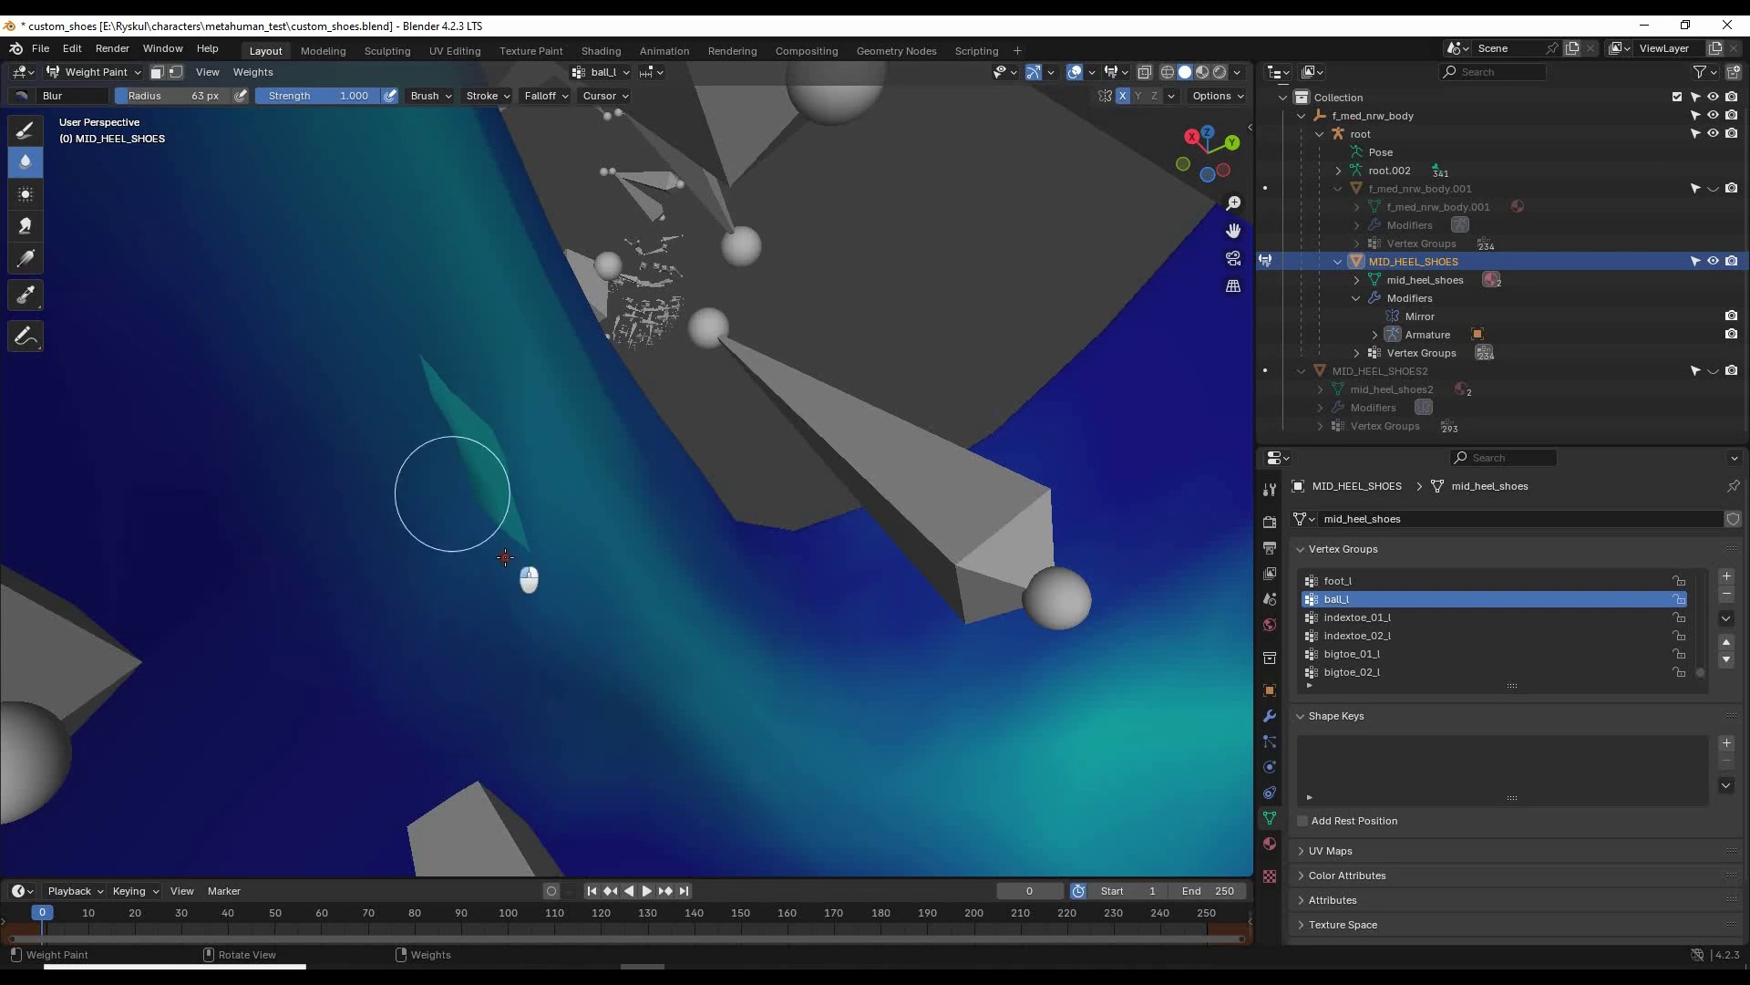
pyautogui.moveTo(663, 635); pyautogui.dragTo(627, 515, button='middle')
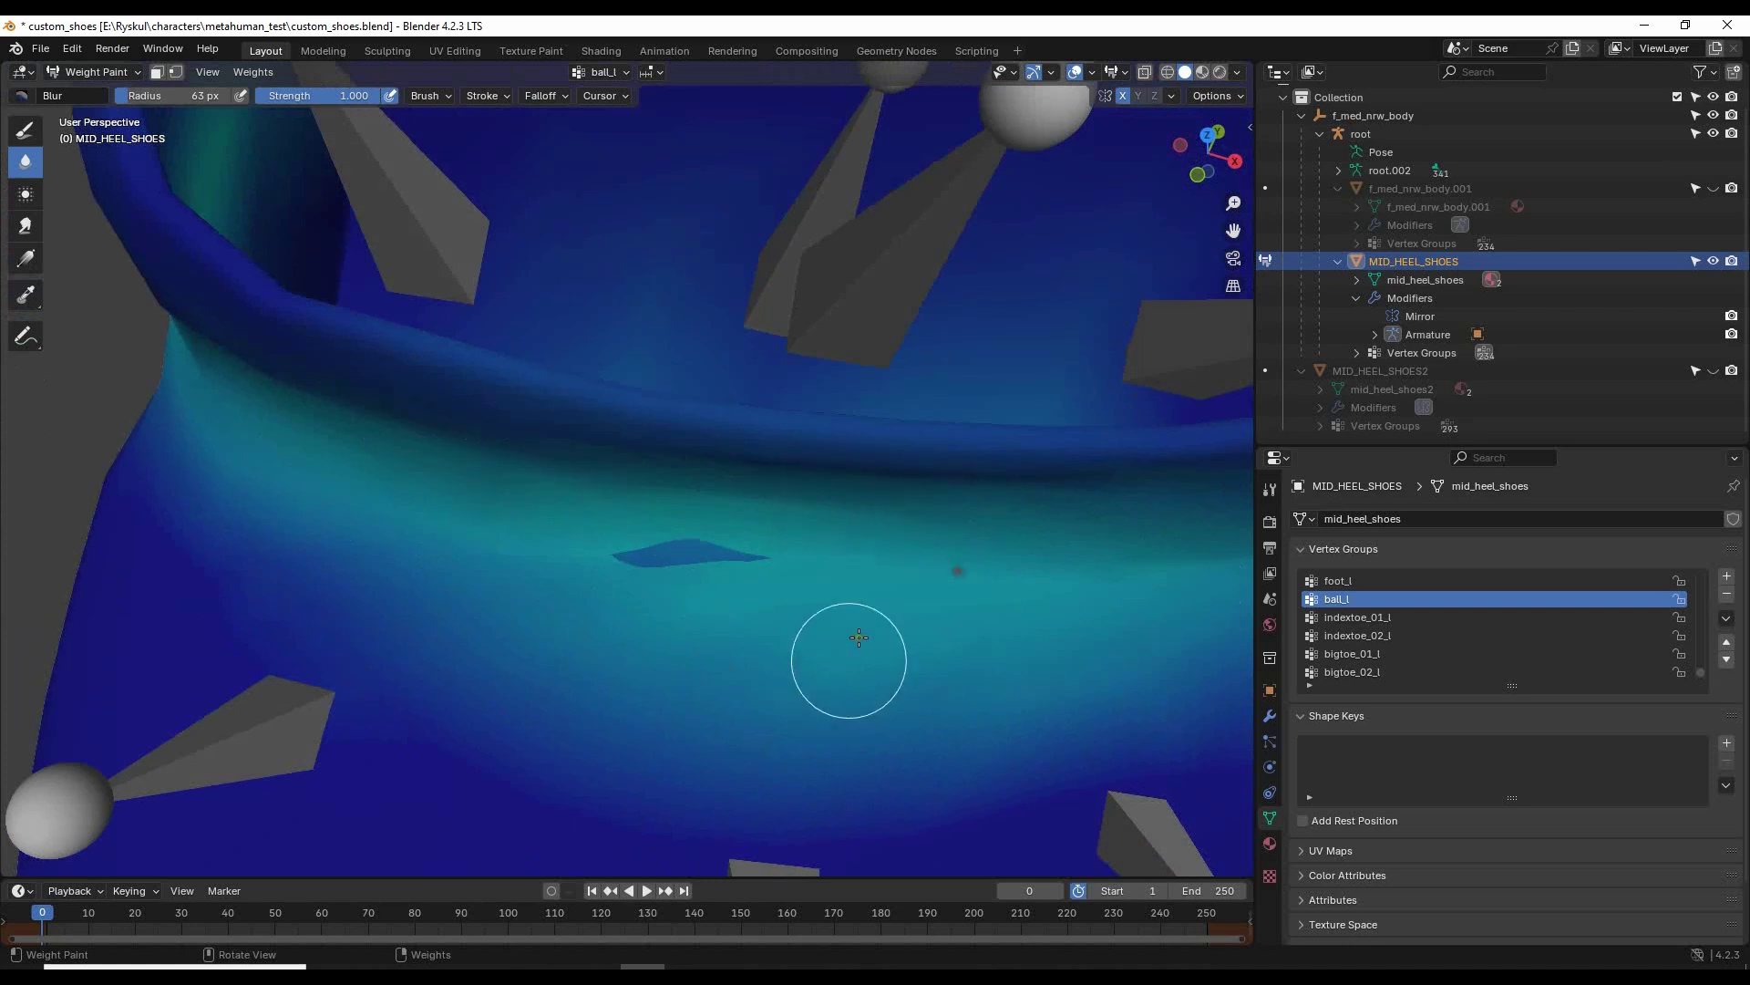
pyautogui.moveTo(847, 657); pyautogui.dragTo(859, 488, button='middle')
pyautogui.moveTo(733, 586); pyautogui.dragTo(843, 587, button='middle')
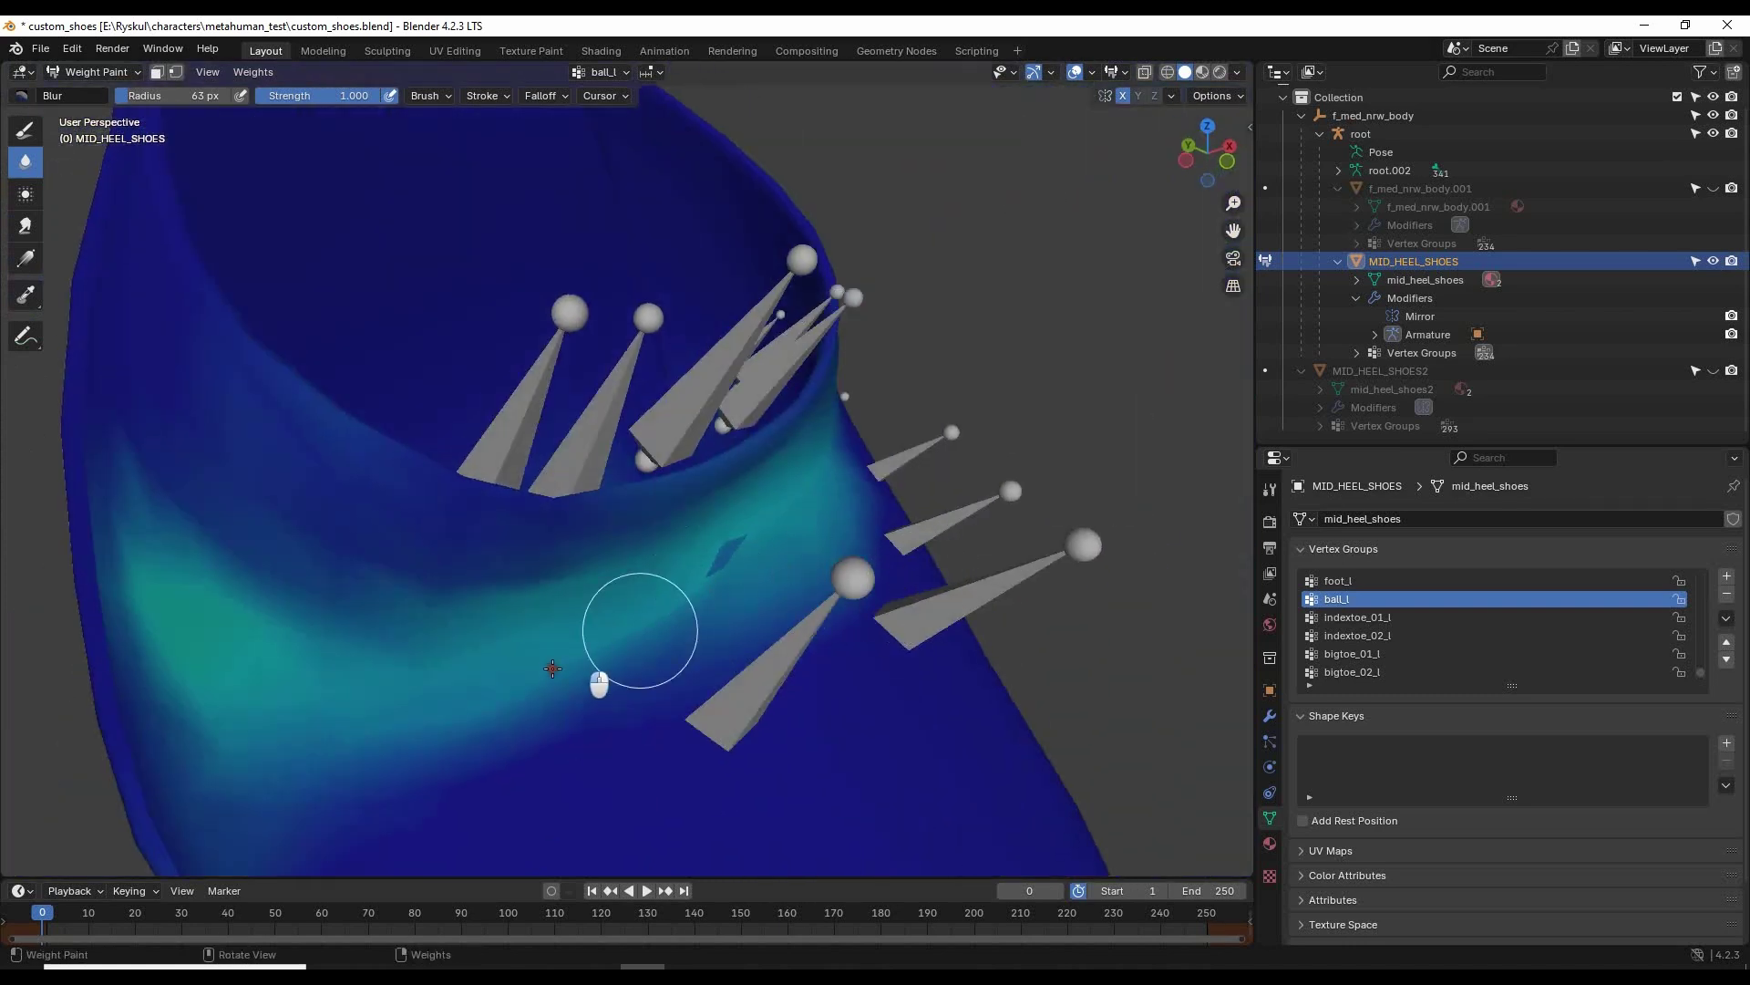
pyautogui.moveTo(215, 549); pyautogui.dragTo(217, 719)
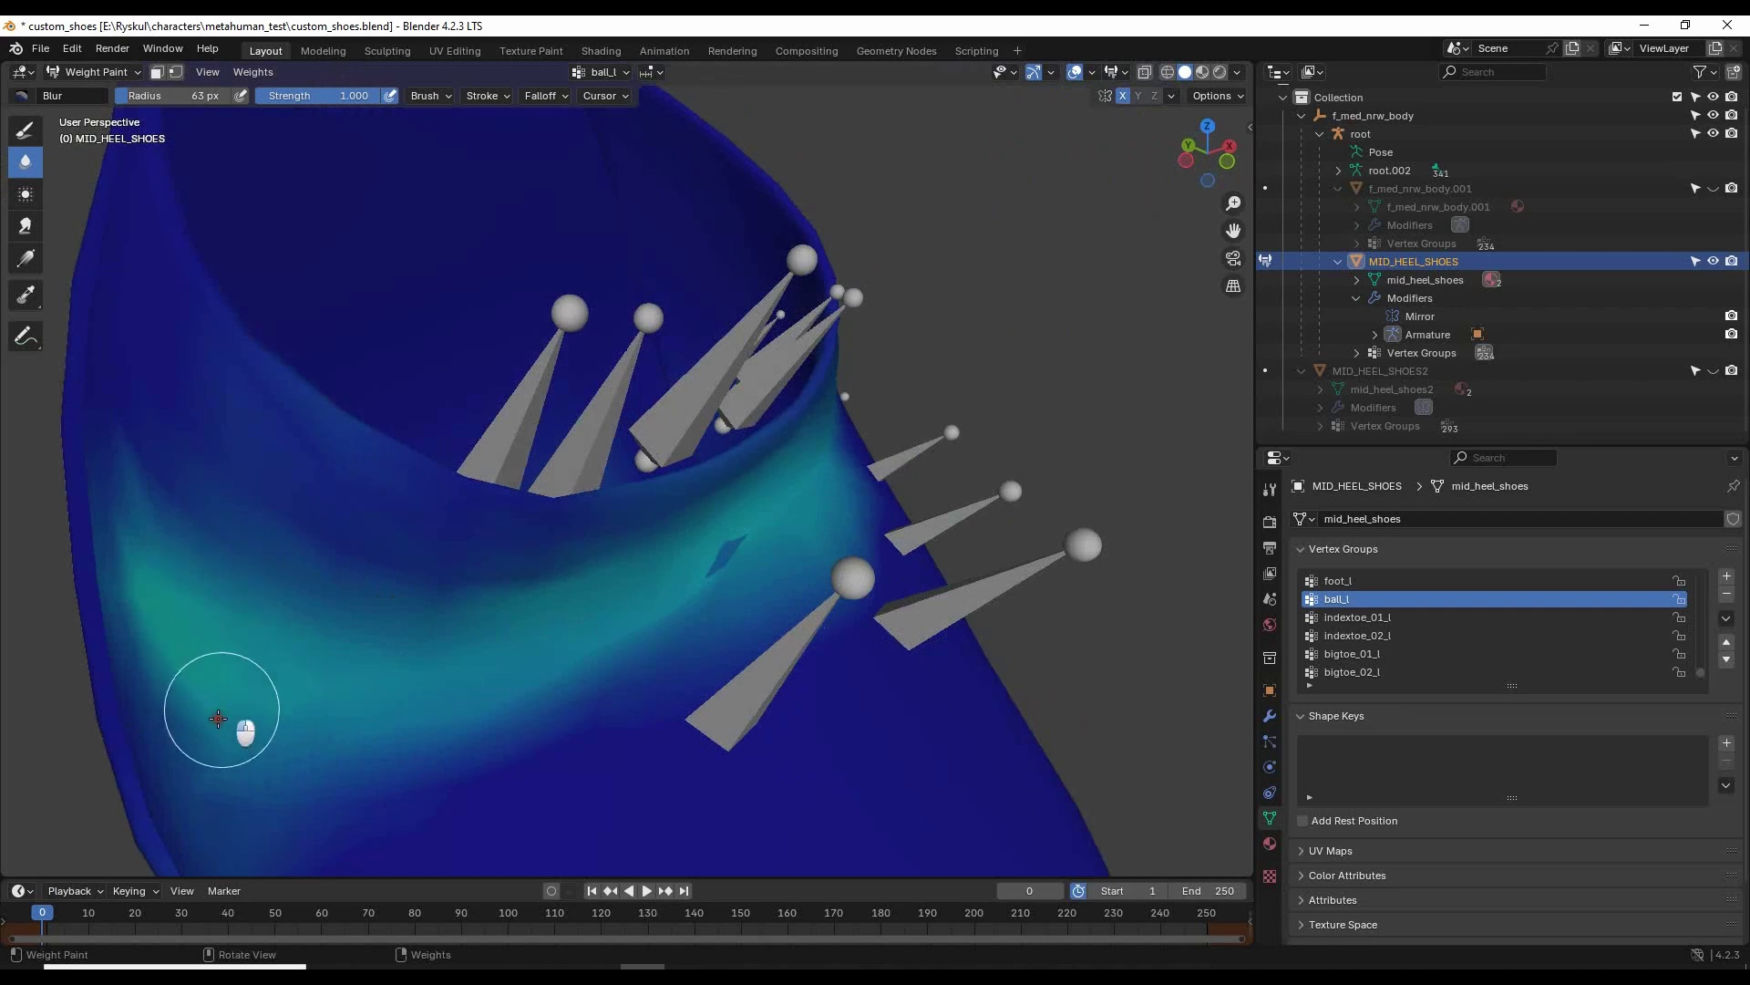
# Select the foot_l vertex group and blur the discoloured patch on the toe crease just below the shoe's opening.
pyautogui.click(1352, 582)
pyautogui.moveTo(839, 586); pyautogui.dragTo(754, 593, button='middle')
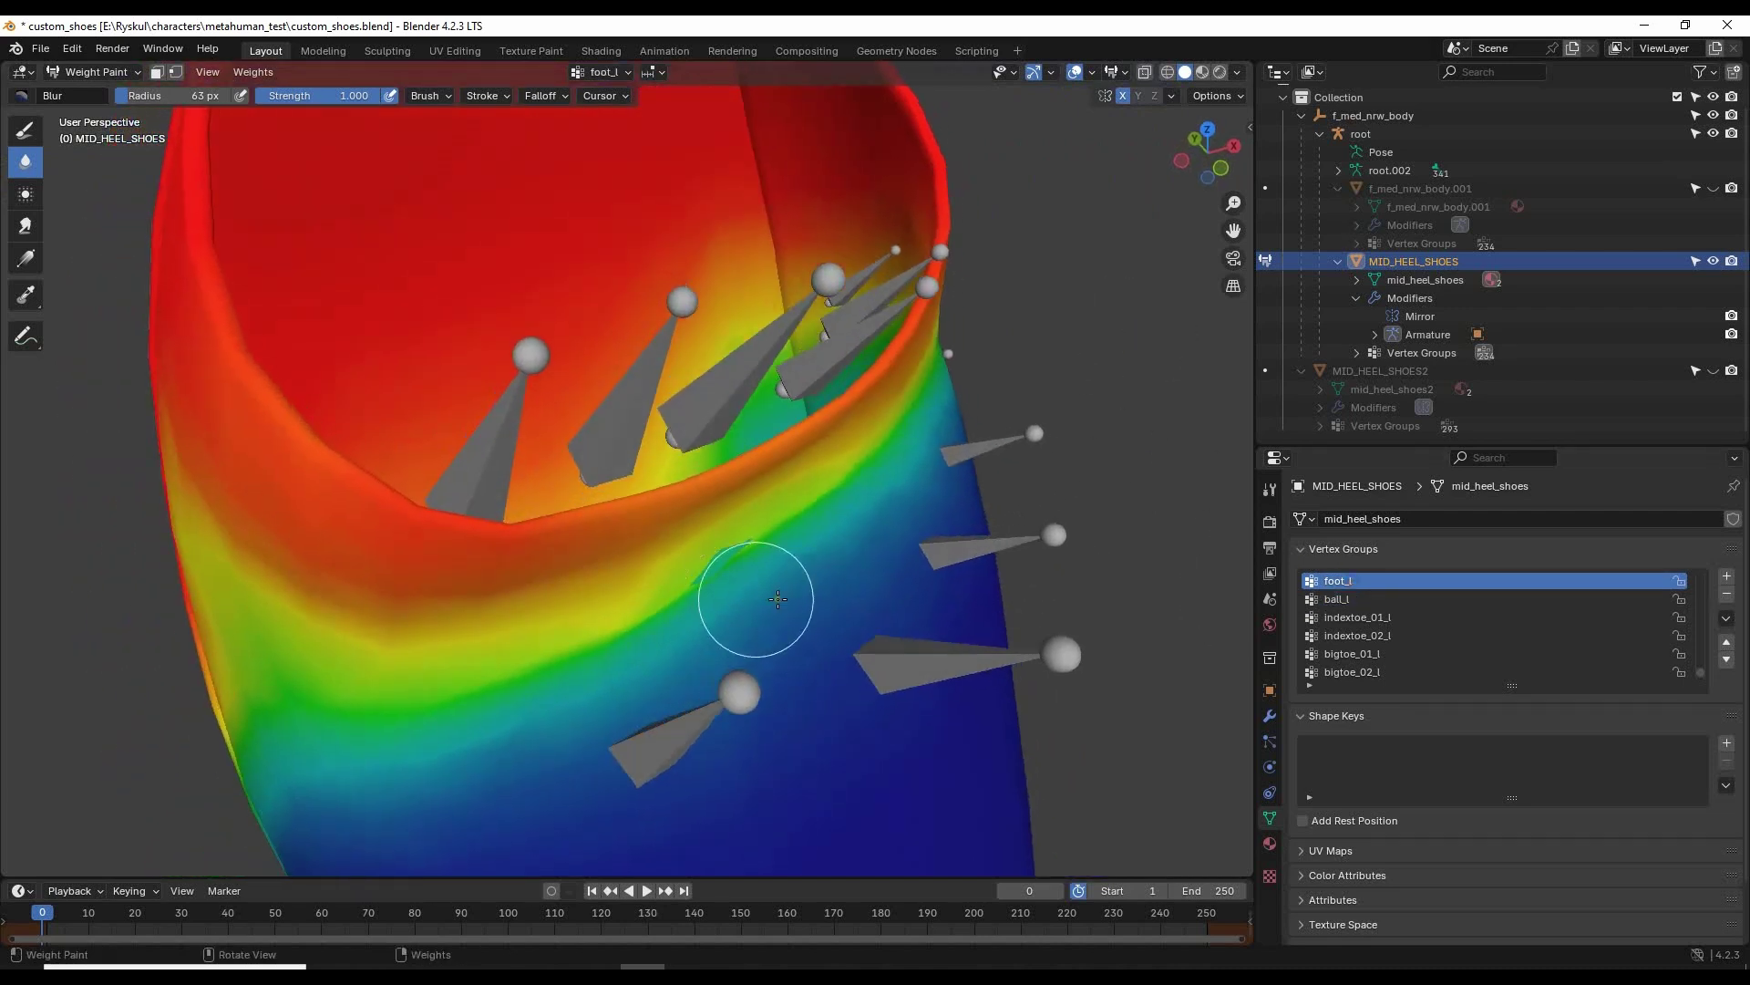
pyautogui.scroll(3, 754, 593)
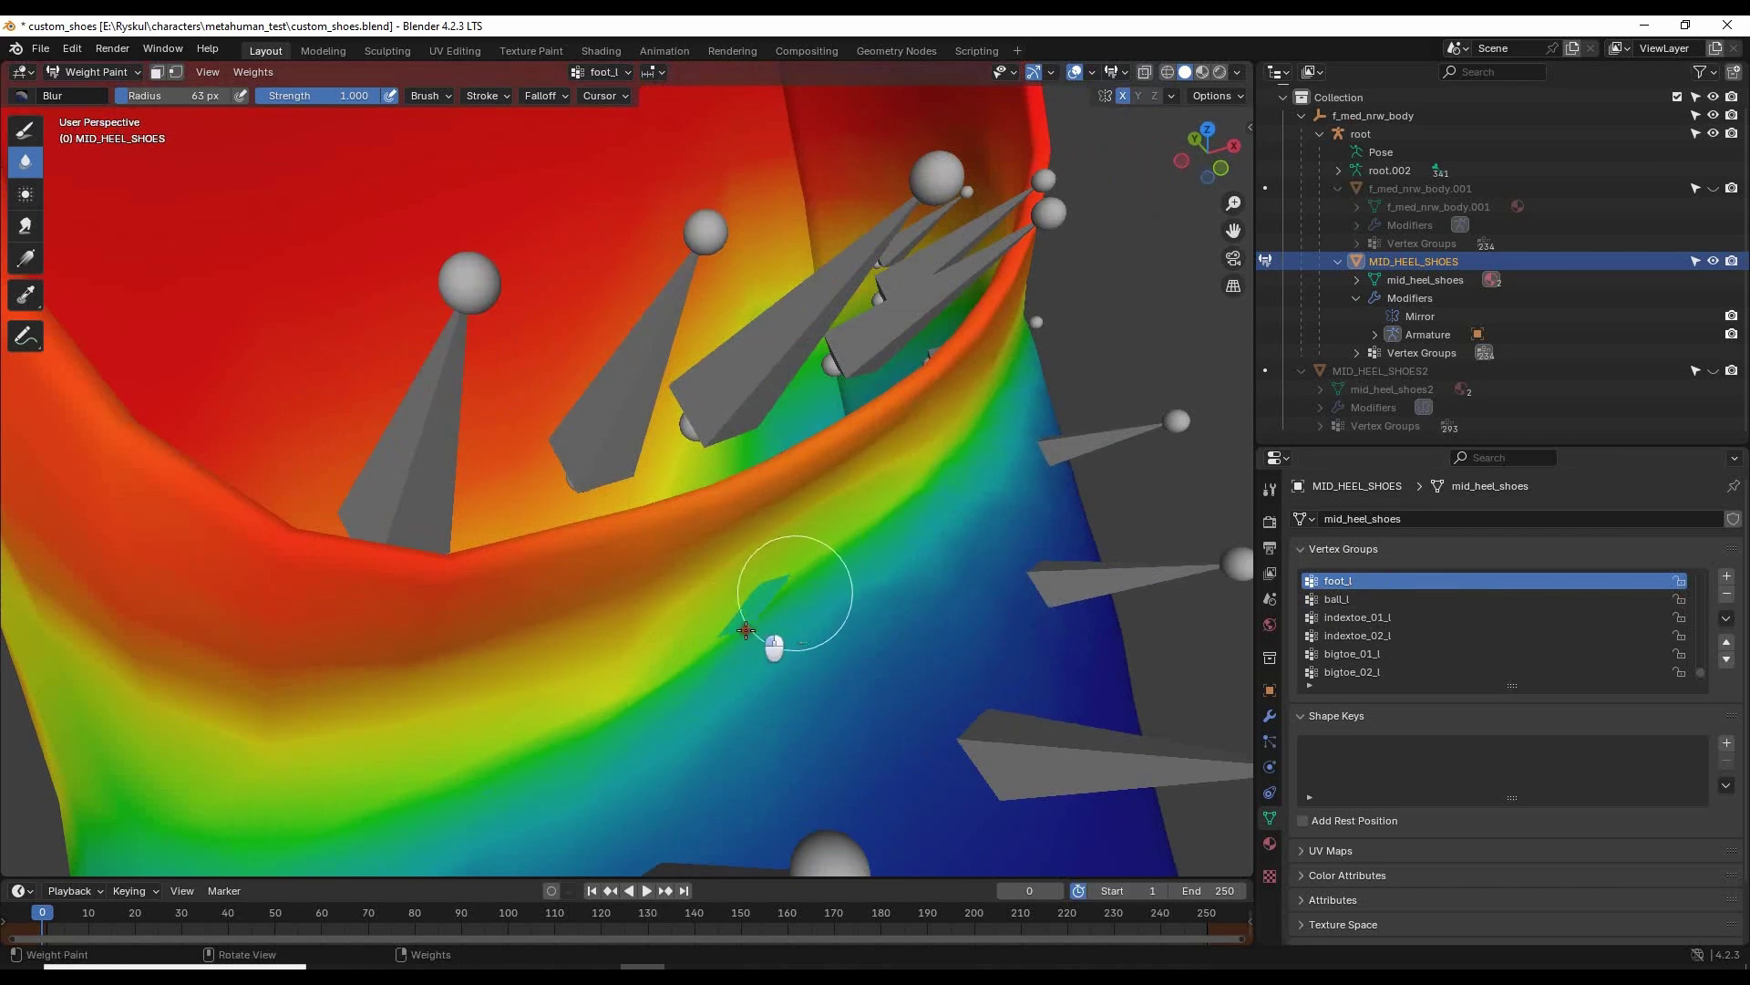
pyautogui.moveTo(745, 629)
pyautogui.mouseDown()
pyautogui.moveTo(730, 625)
pyautogui.moveTo(797, 567)
pyautogui.mouseUp()
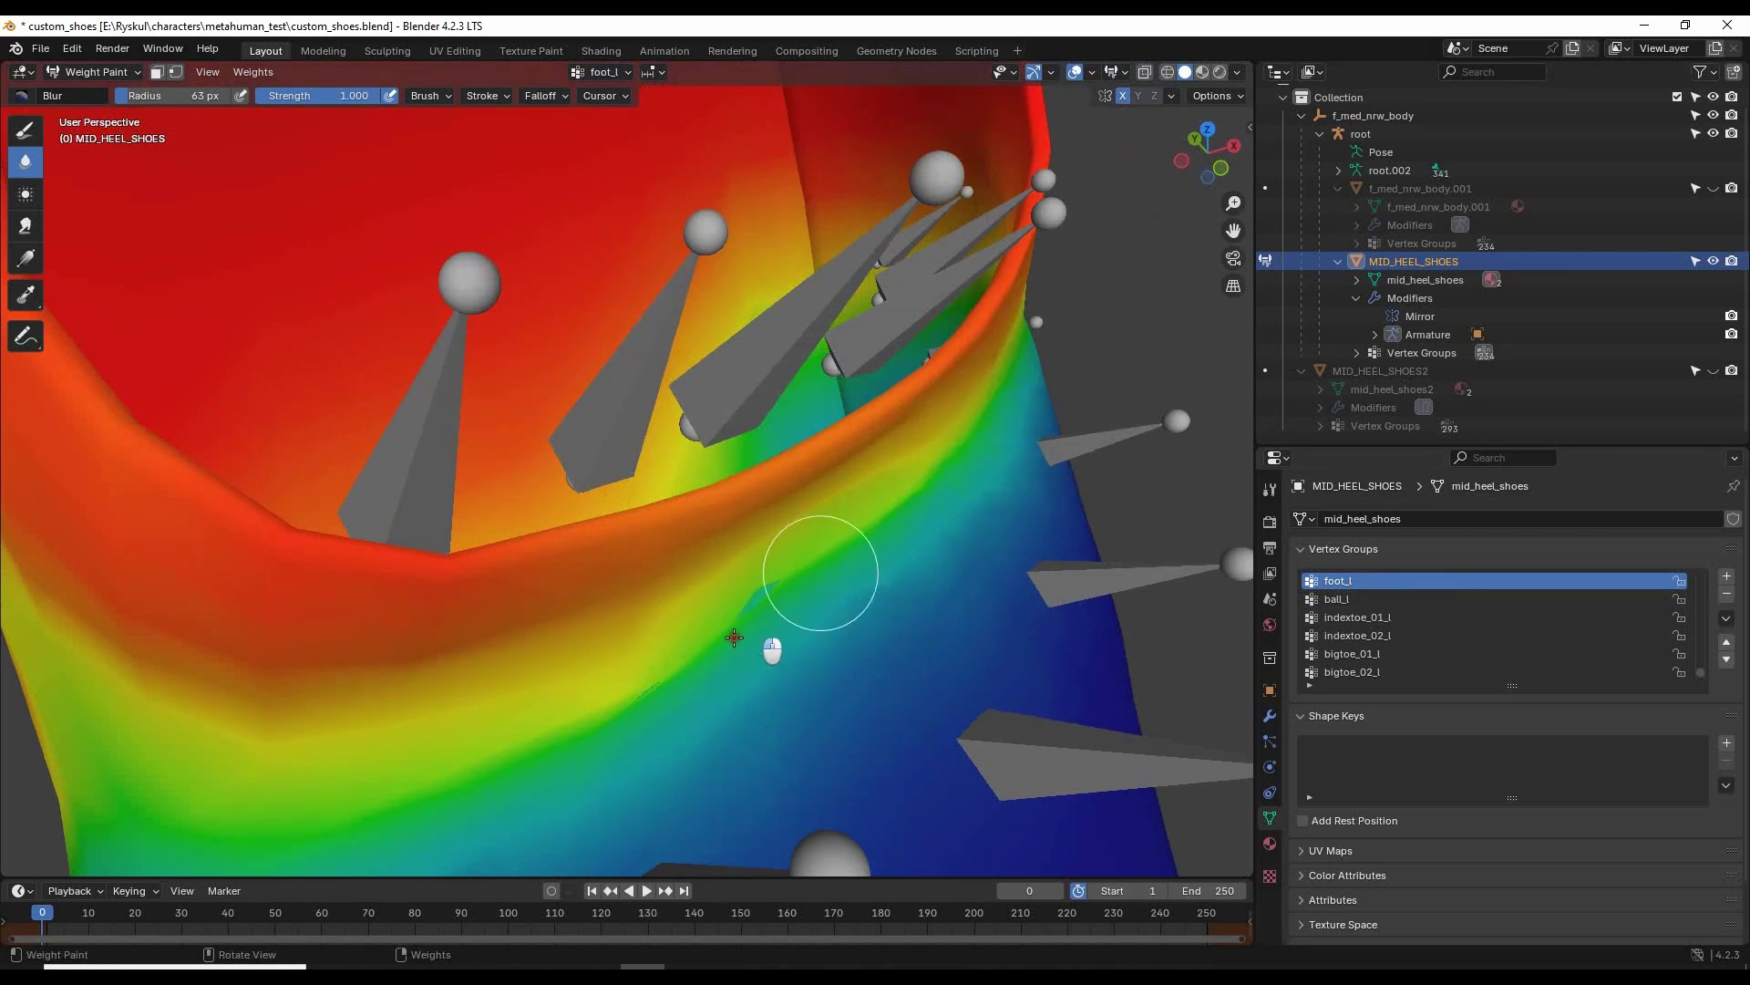
pyautogui.moveTo(659, 662)
pyautogui.mouseDown()
pyautogui.moveTo(778, 604)
pyautogui.moveTo(772, 589)
pyautogui.mouseUp()
# Blur the remaining foot_l patch on the toe crease from above the shoe opening.
pyautogui.moveTo(771, 589)
pyautogui.mouseDown(button='middle')
pyautogui.moveTo(966, 529)
pyautogui.moveTo(1122, 511)
pyautogui.moveTo(560, 593)
pyautogui.moveTo(707, 606)
pyautogui.moveTo(508, 636)
pyautogui.mouseUp(button='middle')
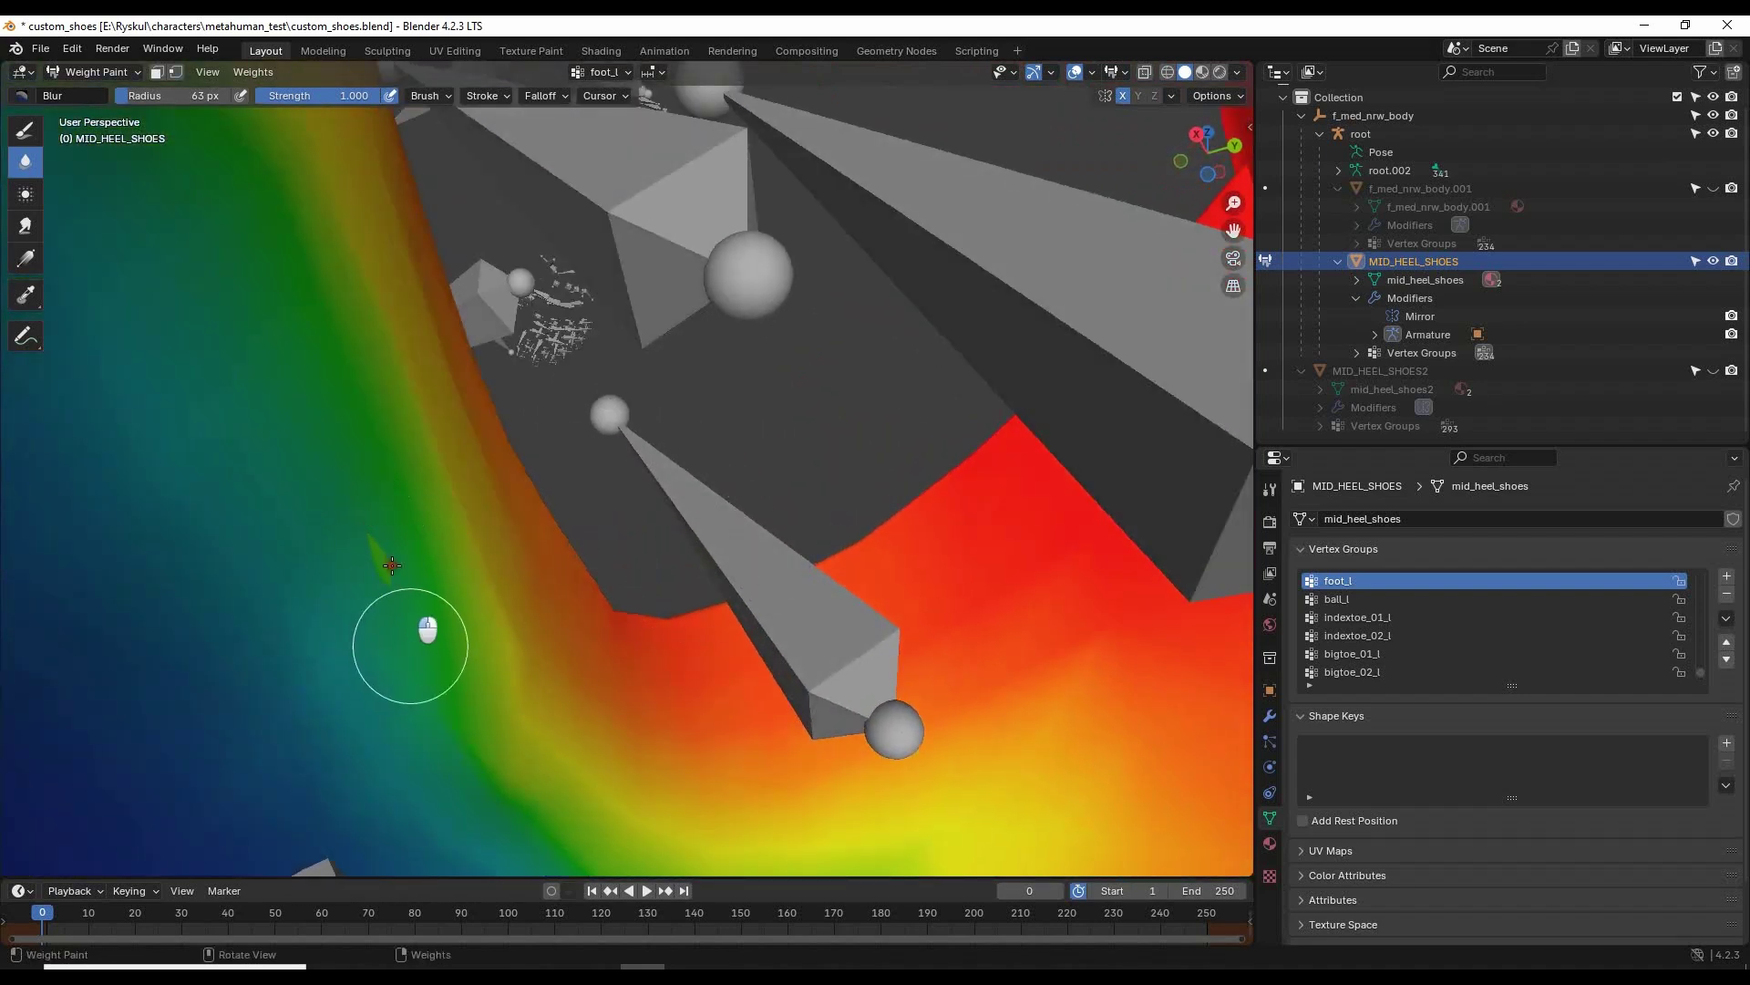
pyautogui.moveTo(392, 565); pyautogui.dragTo(458, 720)
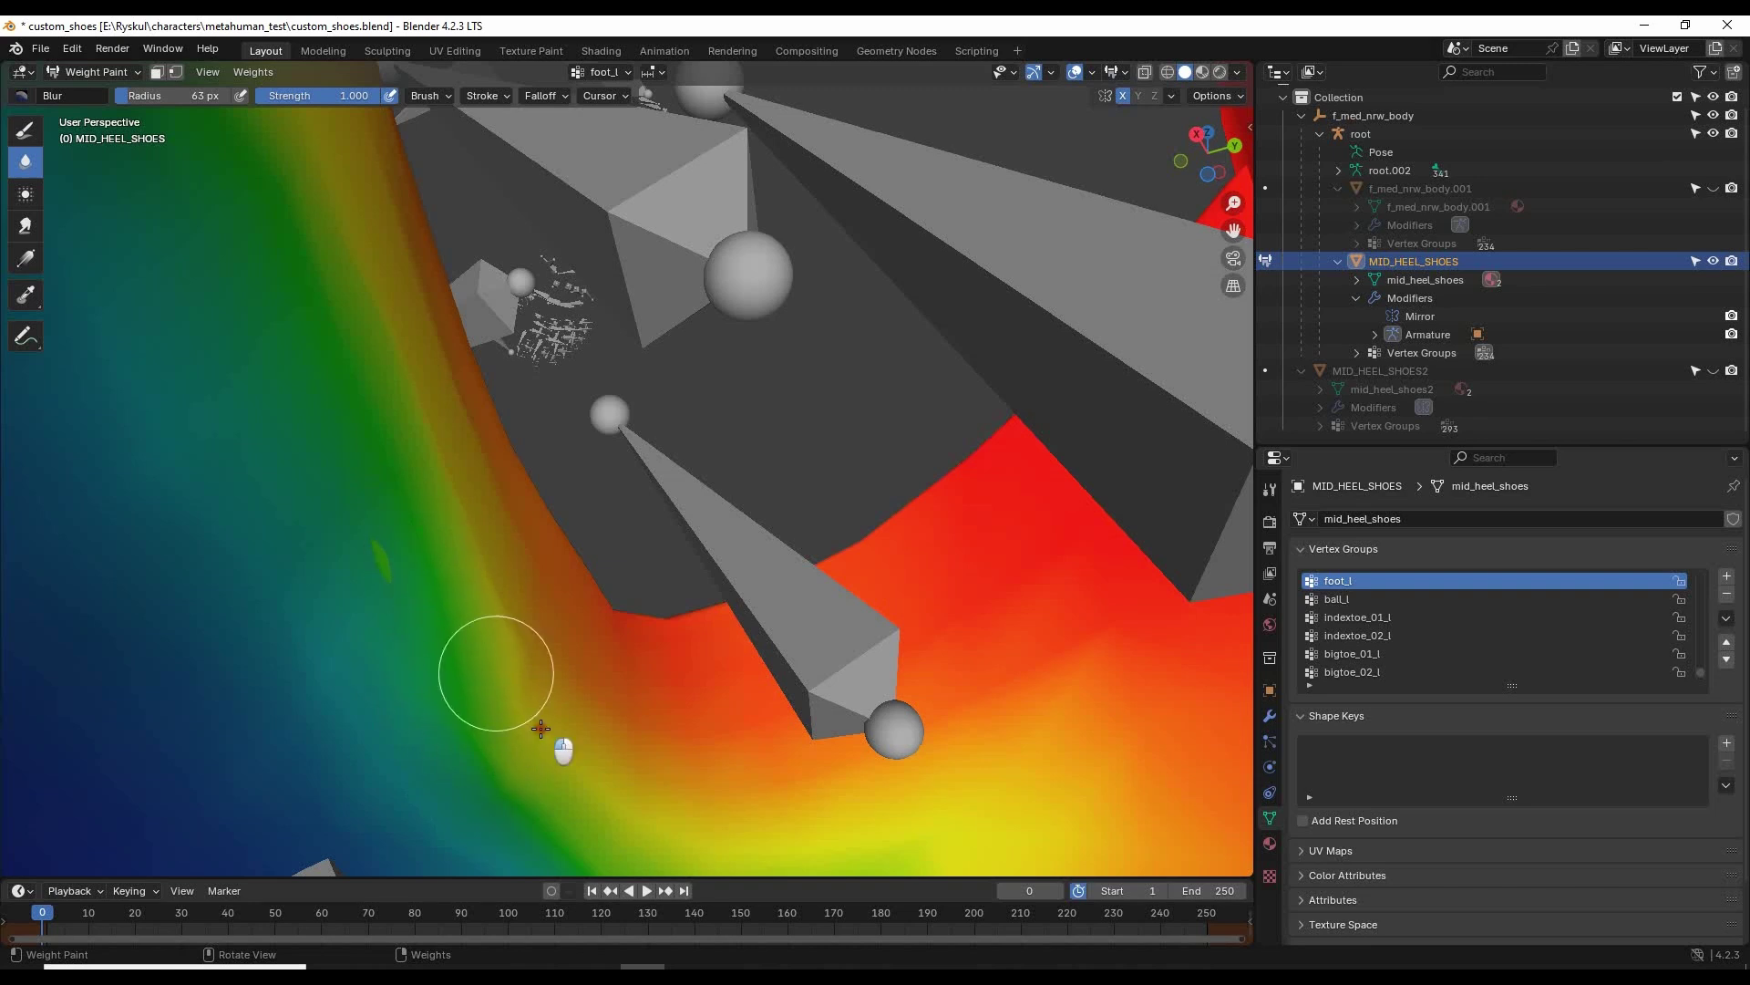
pyautogui.moveTo(389, 575); pyautogui.dragTo(495, 371, button='middle')
pyautogui.scroll(2, 495, 371)
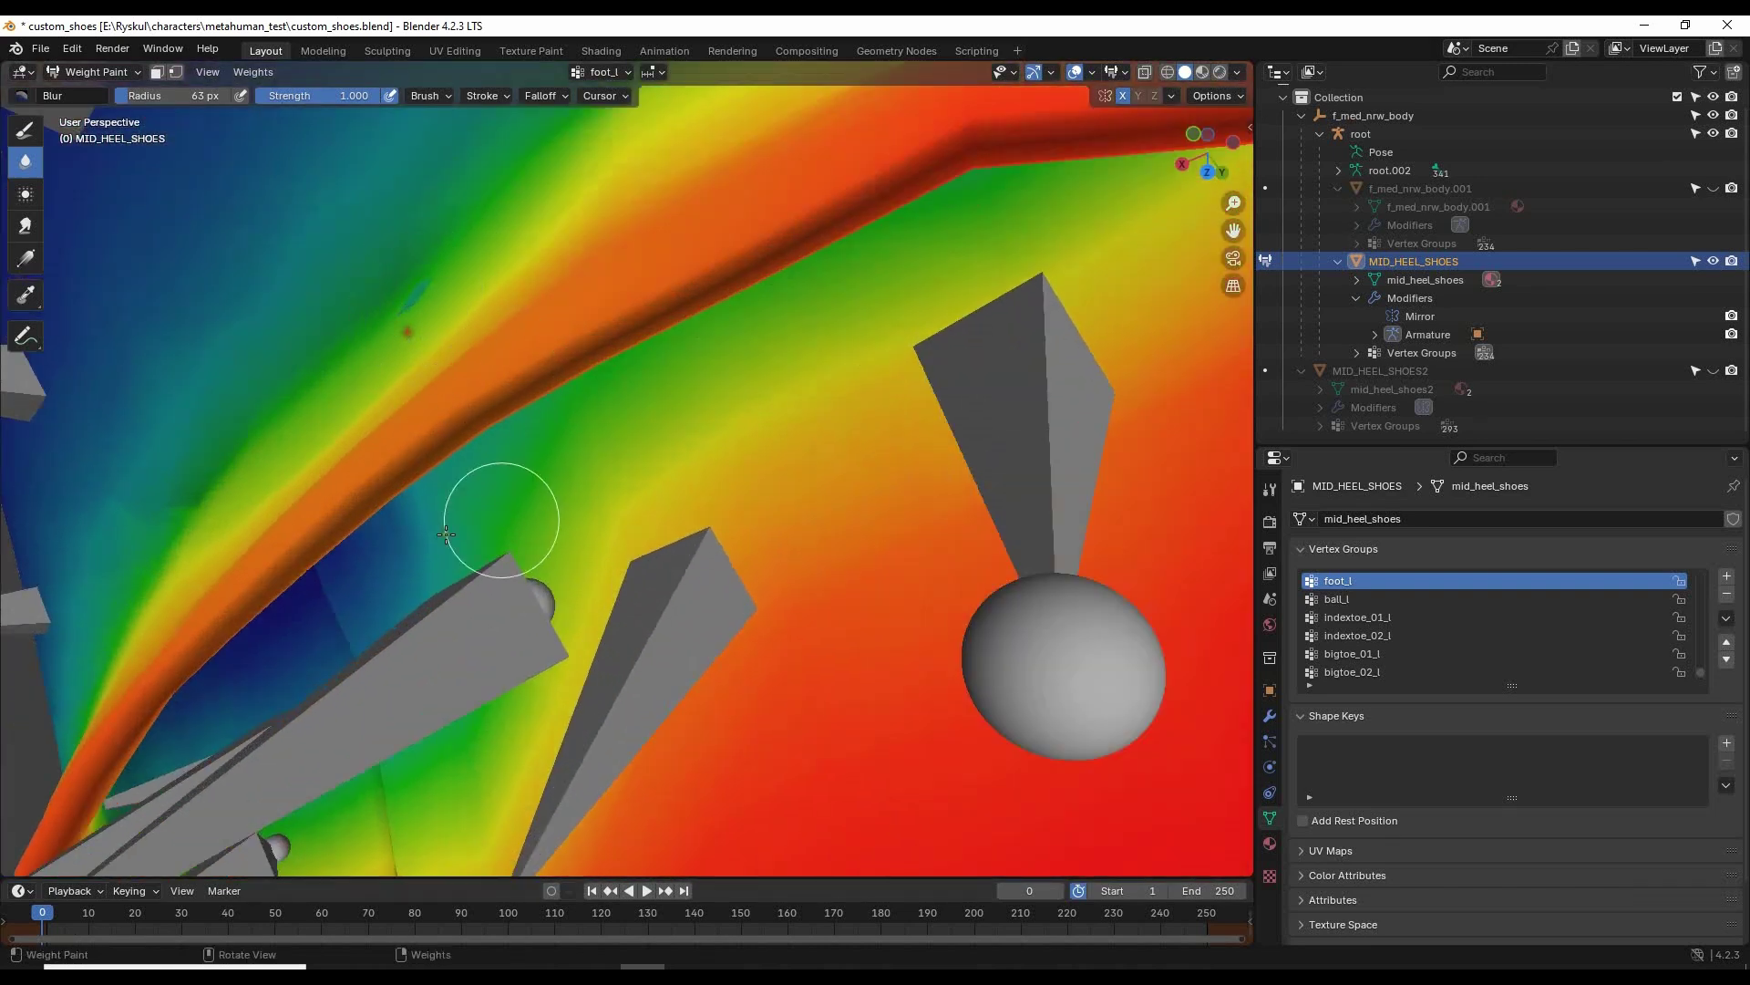
pyautogui.keyDown('shift'); pyautogui.moveTo(501, 516); pyautogui.dragTo(747, 575, button='middle'); pyautogui.keyUp('shift')
pyautogui.moveTo(757, 502)
pyautogui.mouseDown(button='middle')
pyautogui.moveTo(696, 469)
pyautogui.moveTo(985, 492)
pyautogui.moveTo(606, 499)
pyautogui.mouseUp(button='middle')
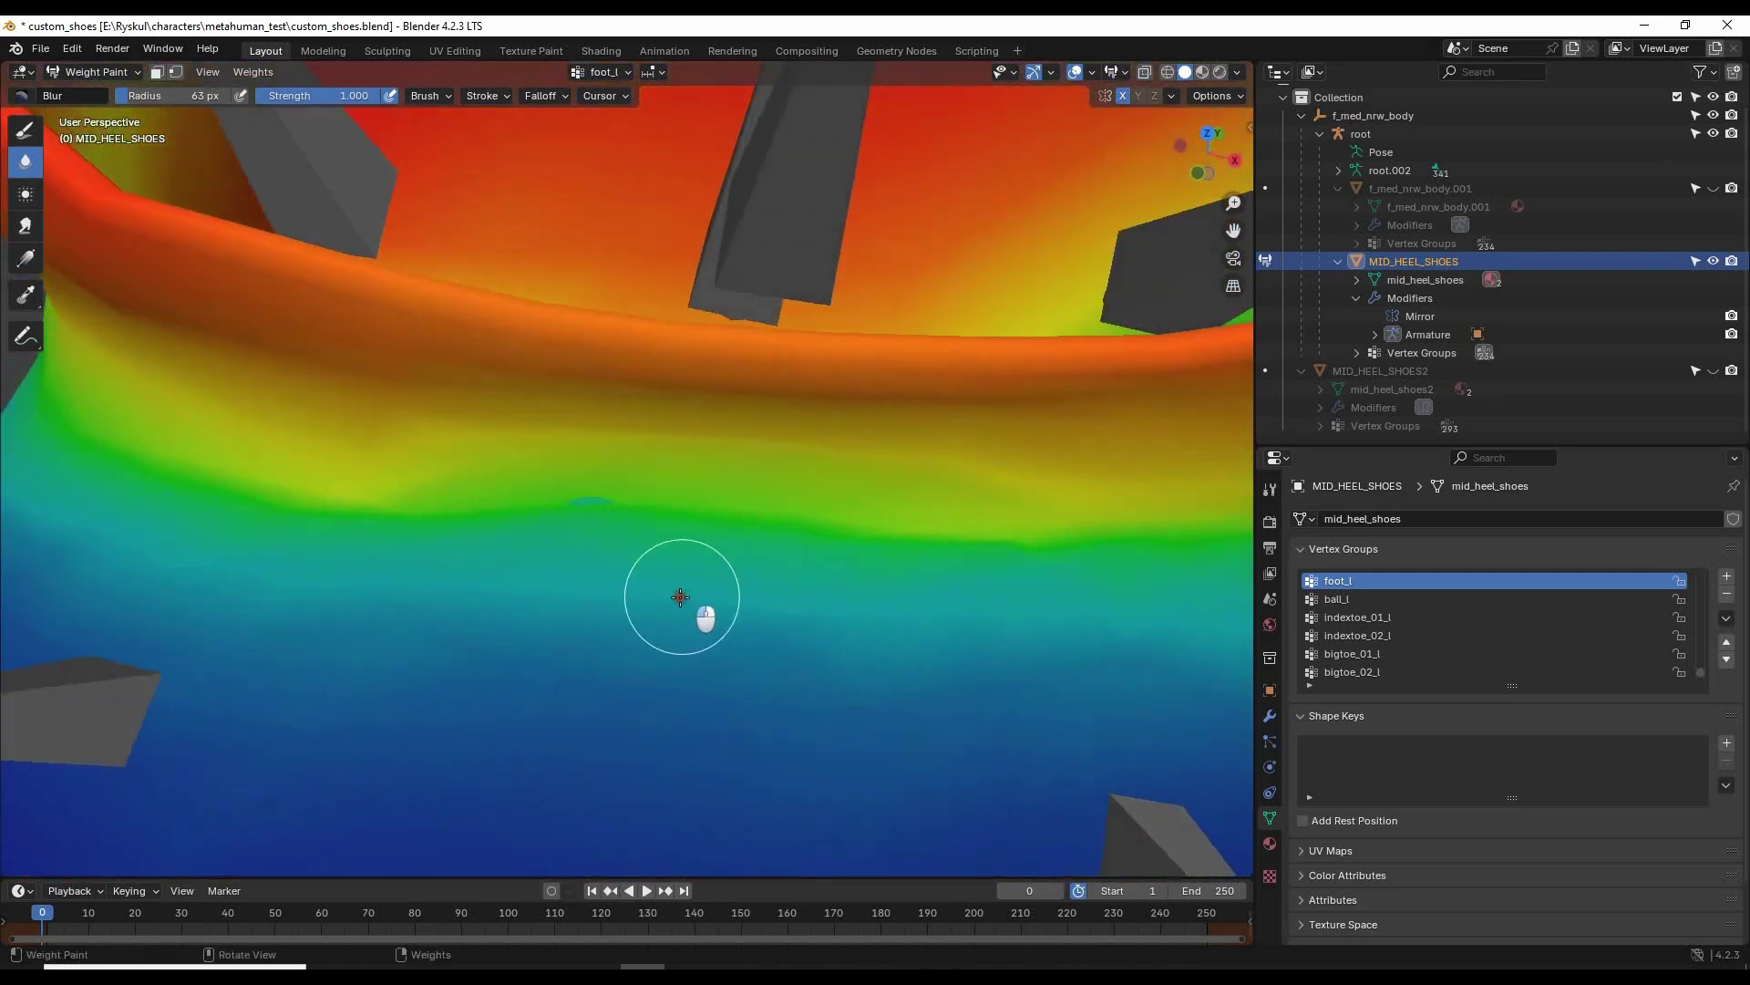
# Select the indextoe_01_l vertex group and blur its weights along the upper edge near the toe crease.
pyautogui.click(1389, 597)
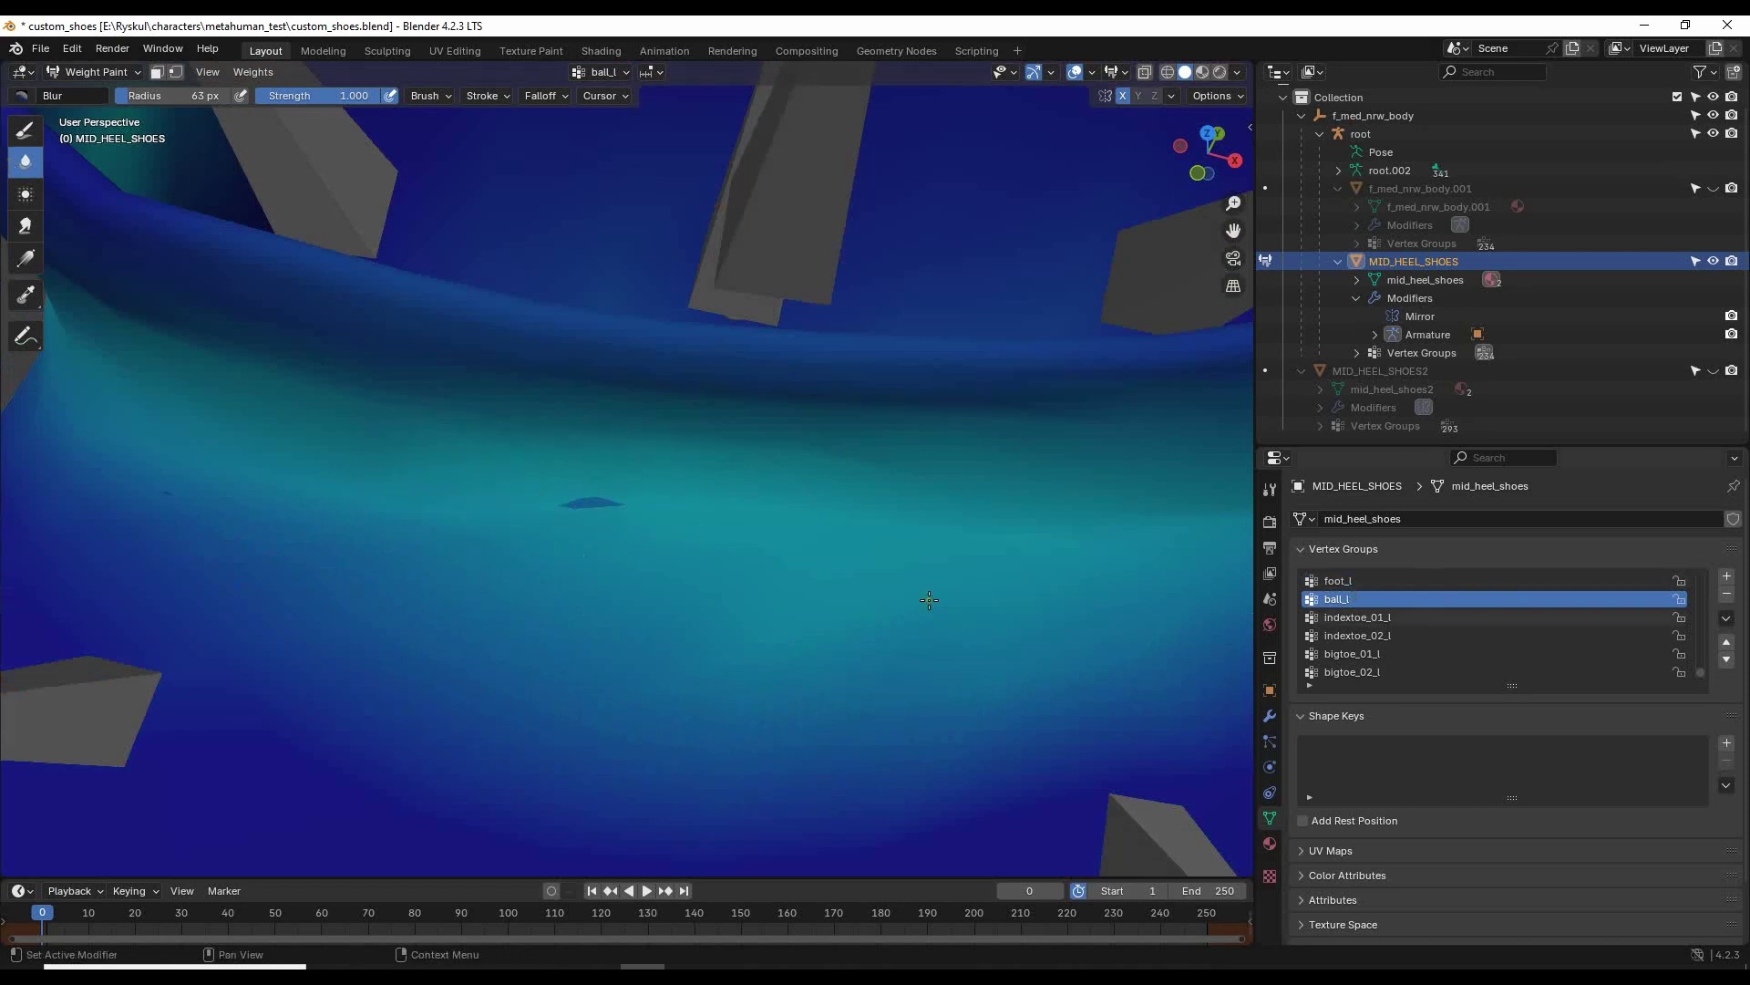
pyautogui.moveTo(1003, 547)
pyautogui.mouseDown(button='middle')
pyautogui.moveTo(1076, 379)
pyautogui.moveTo(754, 488)
pyautogui.moveTo(911, 510)
pyautogui.mouseUp(button='middle')
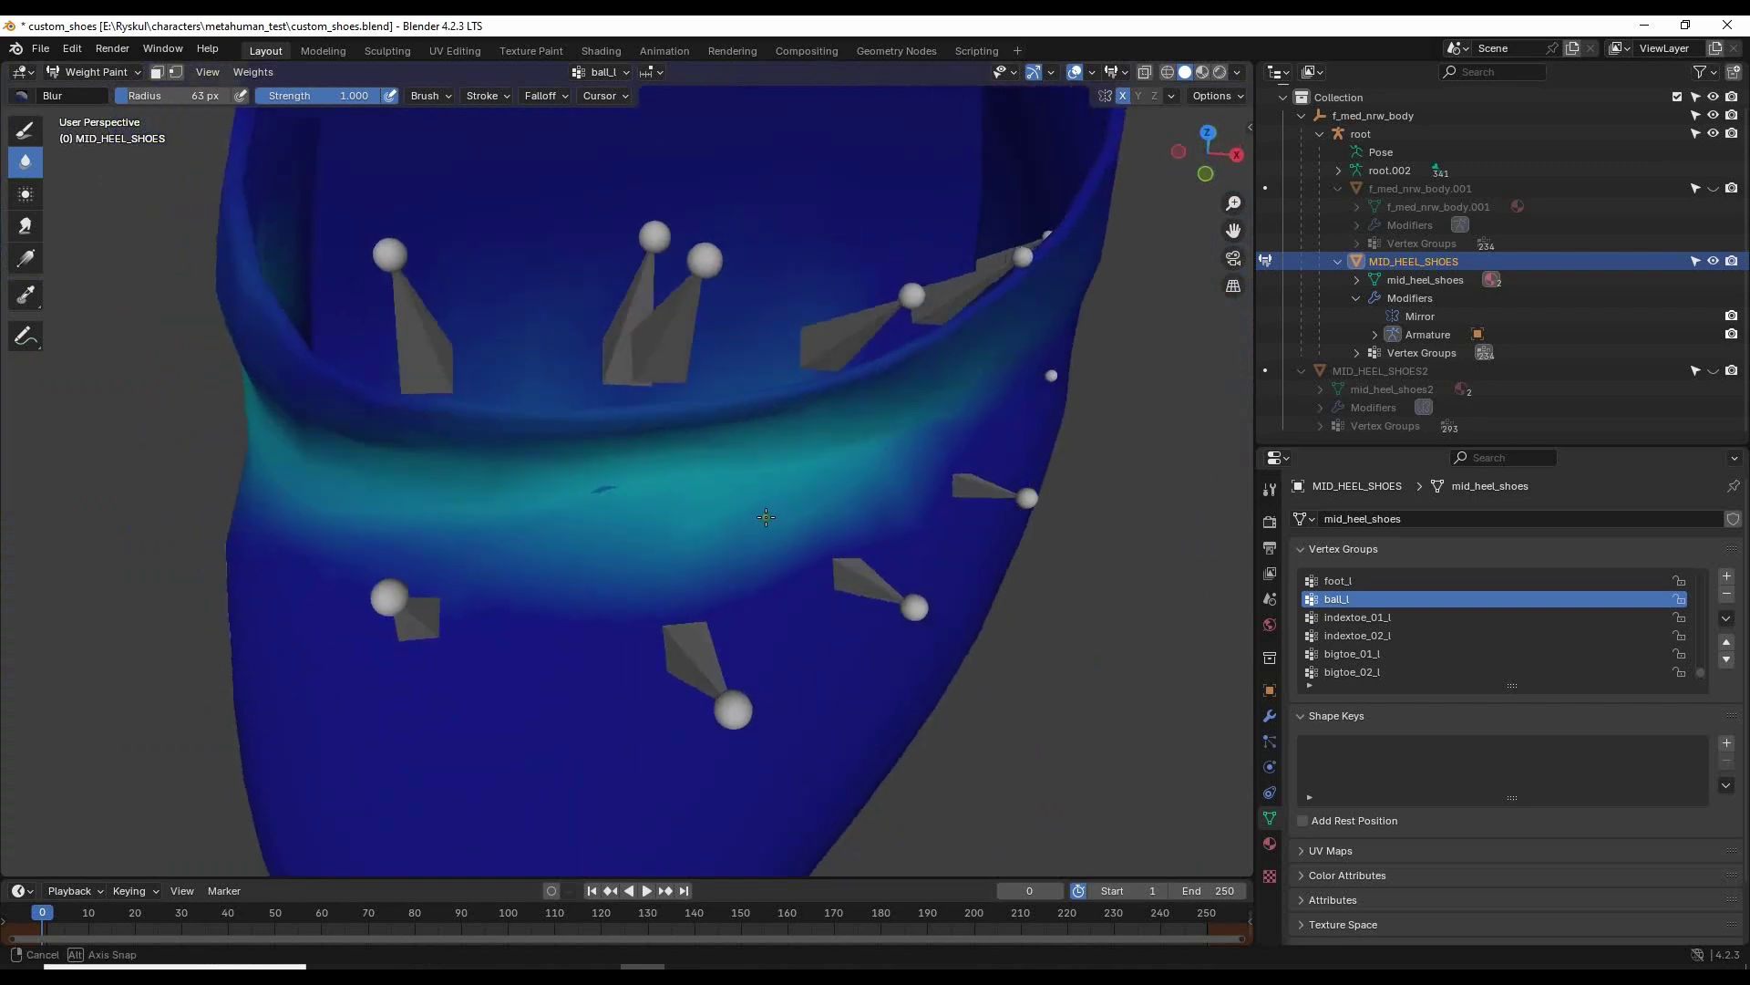
pyautogui.click(1367, 618)
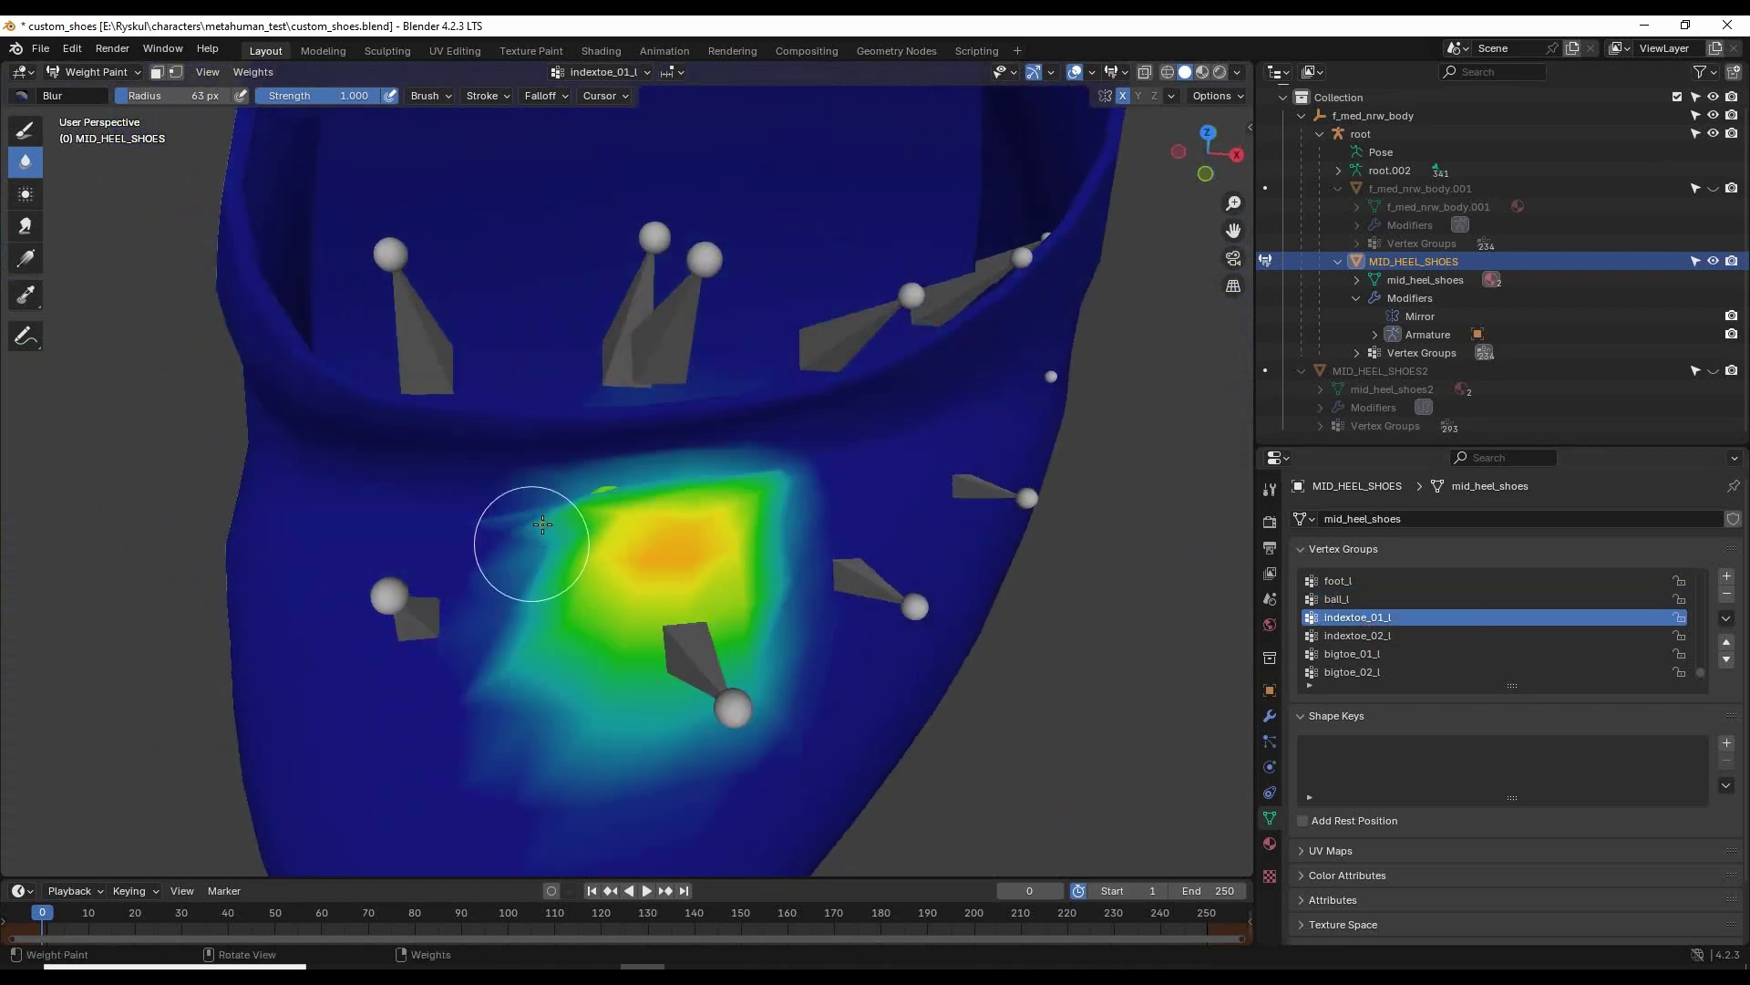
pyautogui.scroll(3, 625, 519)
pyautogui.moveTo(626, 520); pyautogui.dragTo(707, 548, button='middle')
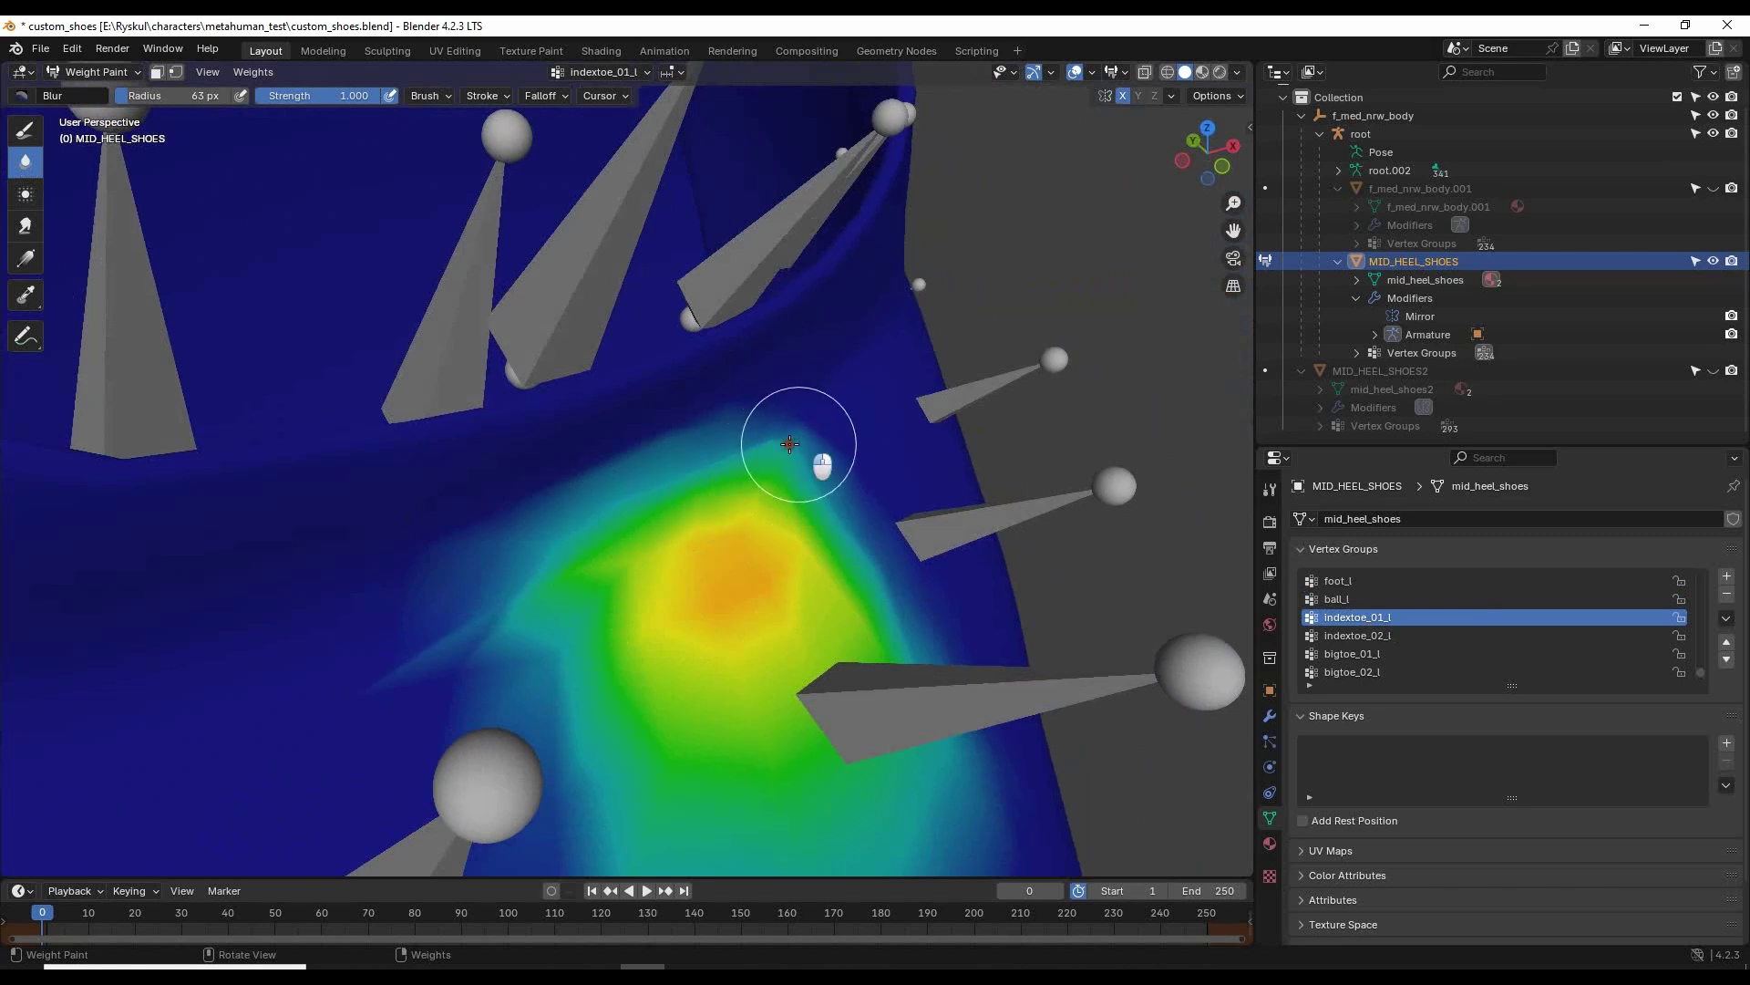
pyautogui.moveTo(527, 562); pyautogui.dragTo(508, 617)
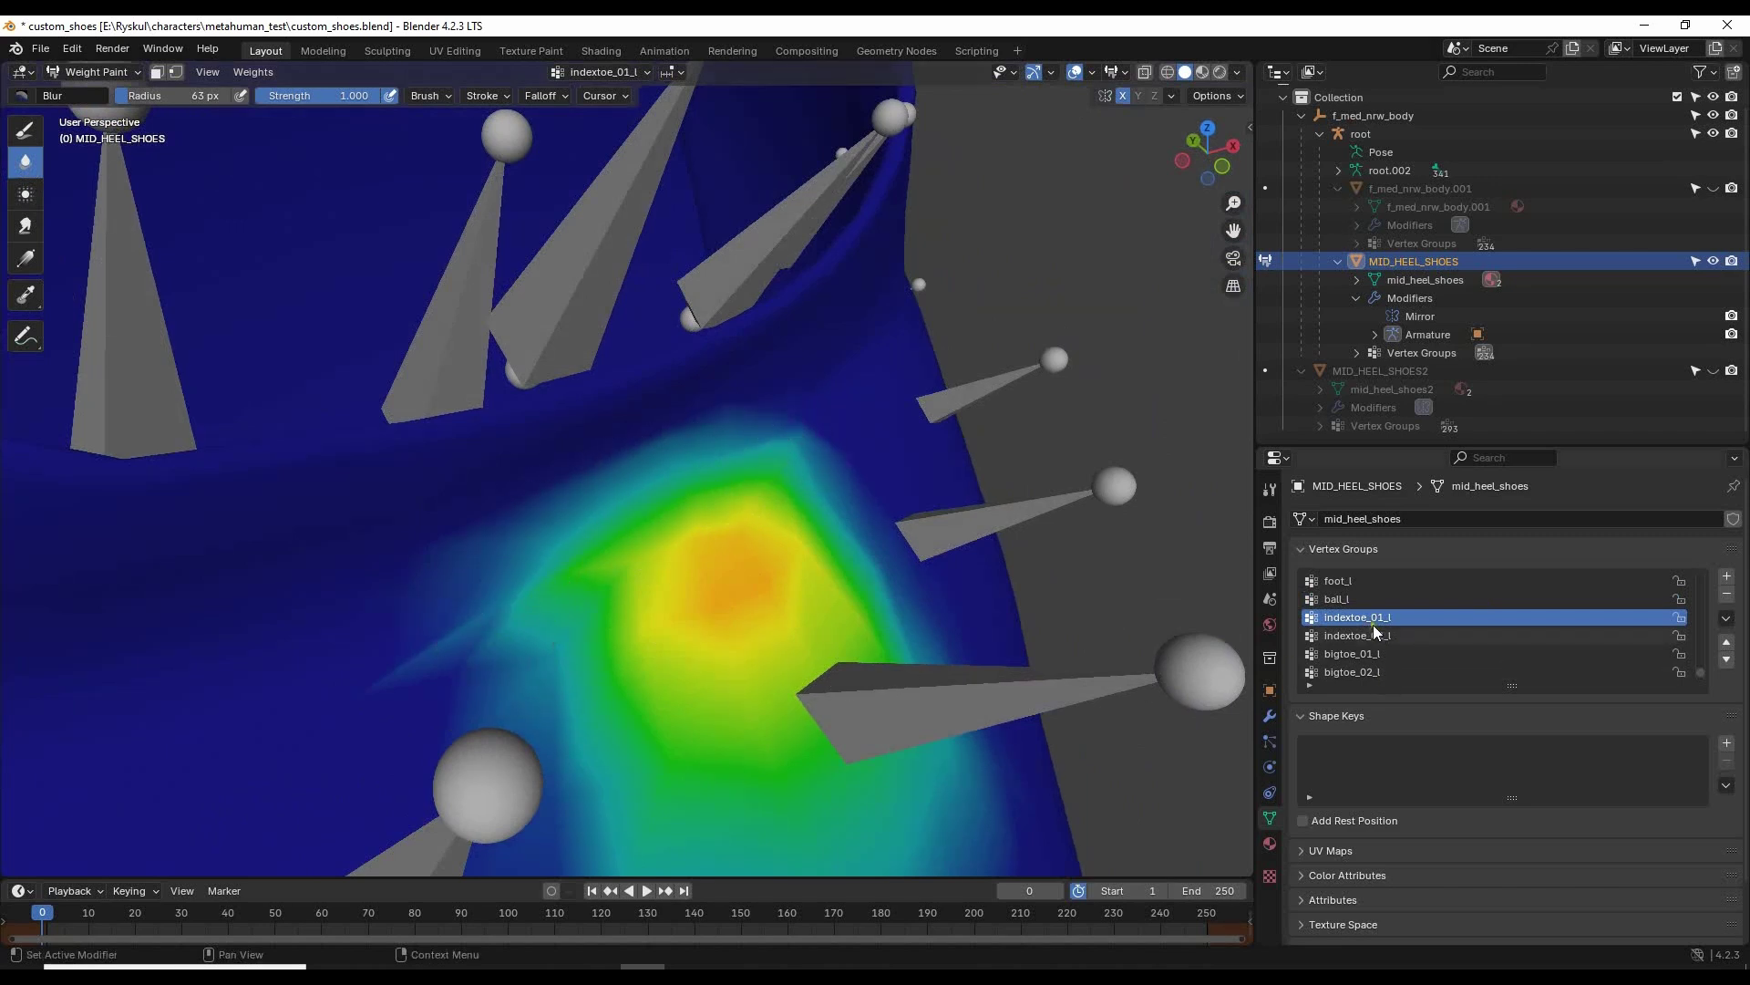
# Blur the indextoe_01_l weights across the top of the toe box, just below the opening's rim.
pyautogui.scroll(-4, 714, 547)
pyautogui.moveTo(714, 547)
pyautogui.mouseDown(button='middle')
pyautogui.moveTo(747, 477)
pyautogui.moveTo(717, 521)
pyautogui.mouseUp(button='middle')
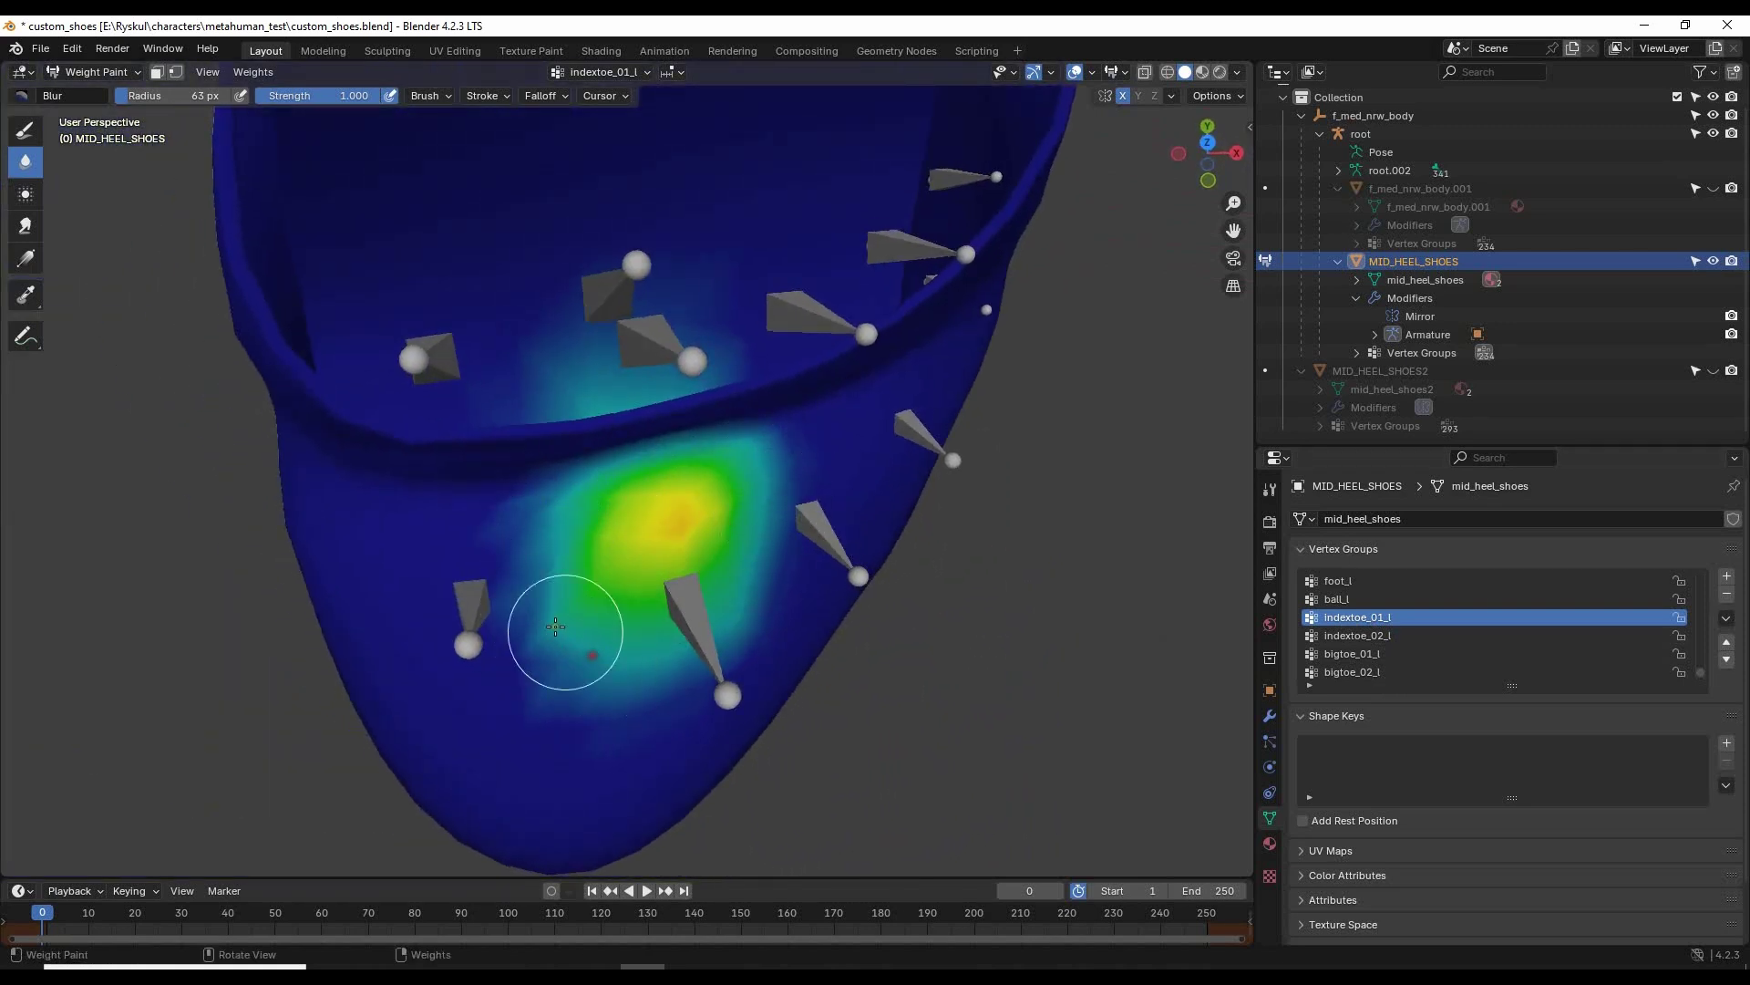
pyautogui.moveTo(793, 450); pyautogui.dragTo(780, 428, button='middle')
pyautogui.moveTo(739, 476)
pyautogui.mouseDown()
pyautogui.moveTo(608, 495)
pyautogui.moveTo(613, 446)
pyautogui.moveTo(544, 503)
pyautogui.mouseUp()
# Switch to Object Mode and examine how the posed left shoe bends at the toe crease from several angles.
pyautogui.moveTo(573, 619)
pyautogui.mouseDown(button='middle')
pyautogui.moveTo(930, 423)
pyautogui.moveTo(939, 455)
pyautogui.mouseUp(button='middle')
pyautogui.moveTo(971, 648); pyautogui.dragTo(1021, 511, button='middle')
pyautogui.click(96, 72)
pyautogui.click(91, 88)
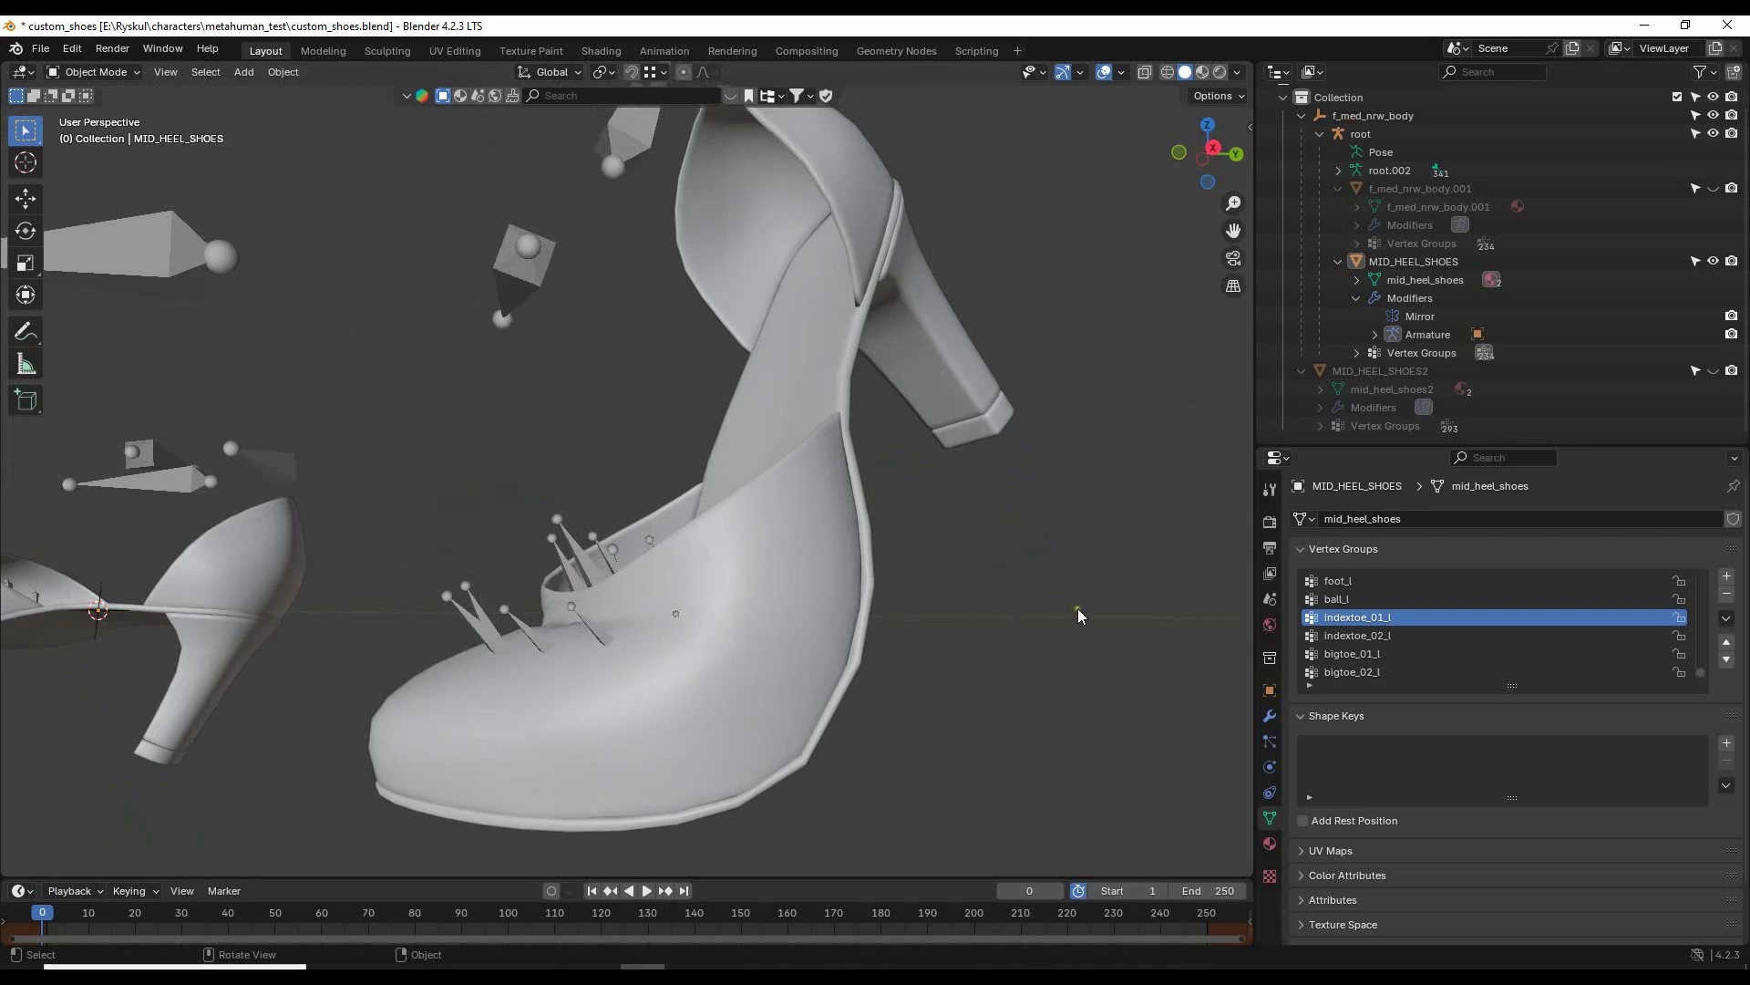
pyautogui.moveTo(1028, 578); pyautogui.dragTo(1099, 594, button='middle')
pyautogui.moveTo(937, 668); pyautogui.dragTo(850, 609, button='middle')
pyautogui.scroll(-3, 888, 594)
pyautogui.scroll(3, 729, 738)
pyautogui.moveTo(730, 737); pyautogui.dragTo(895, 599, button='middle')
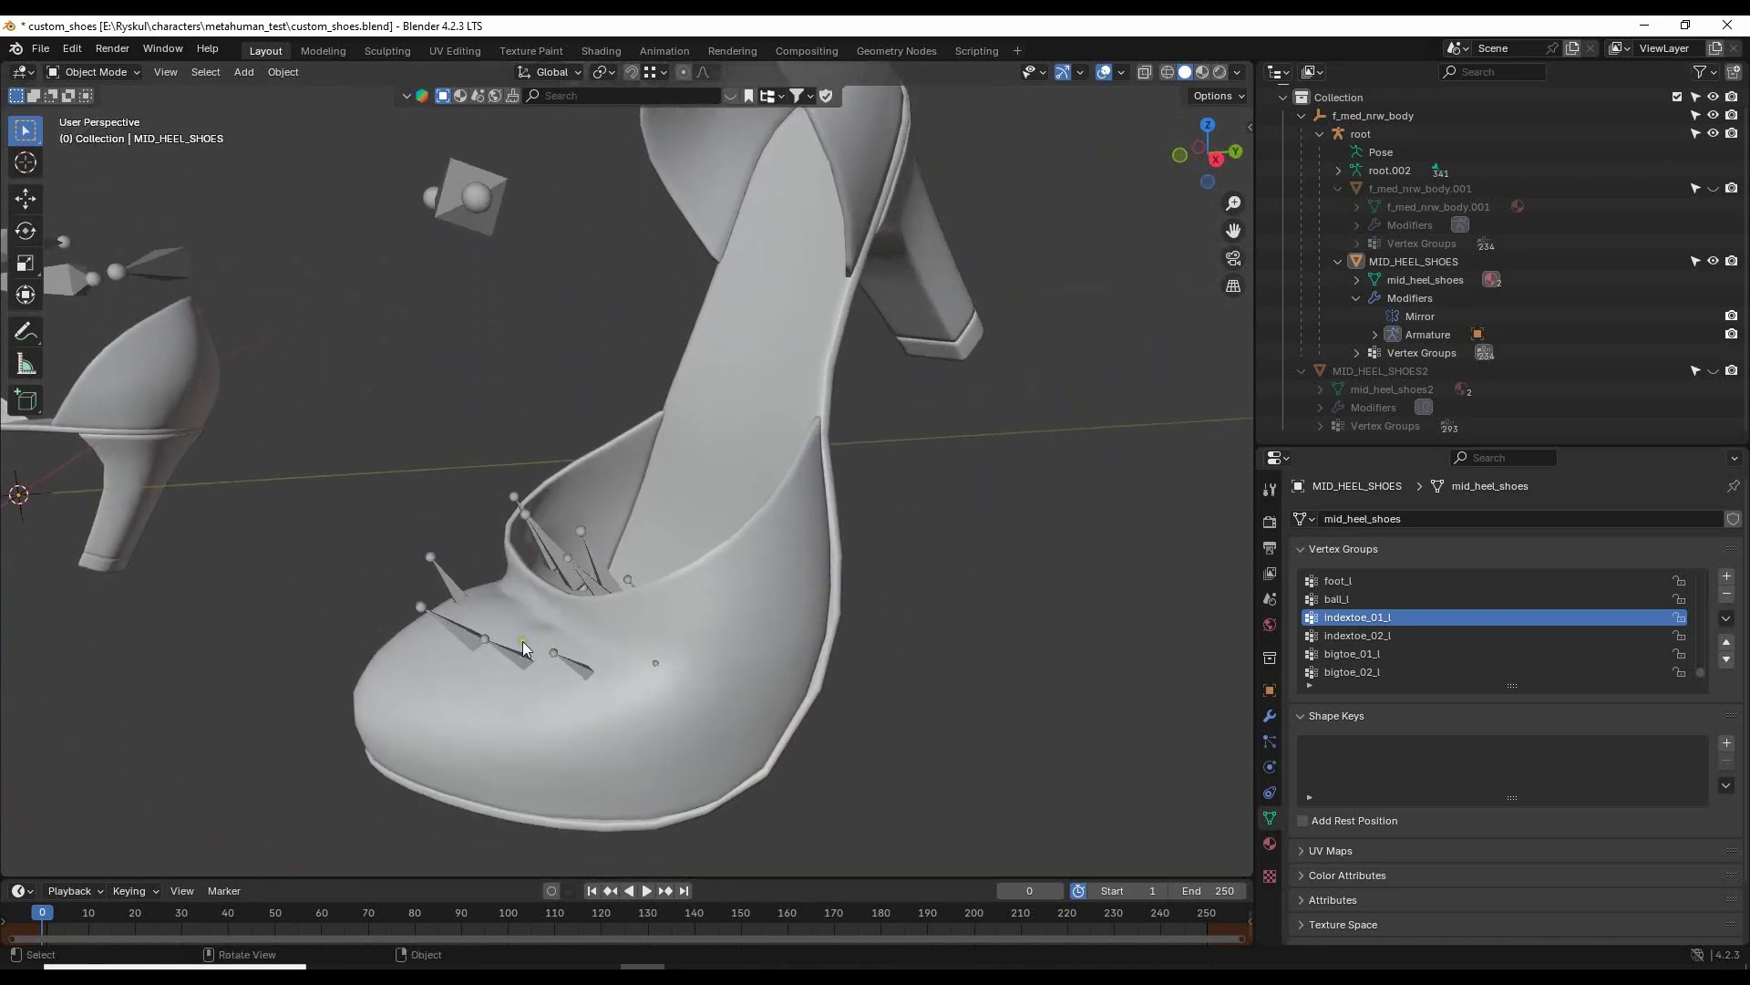
pyautogui.moveTo(522, 641); pyautogui.dragTo(932, 681, button='middle')
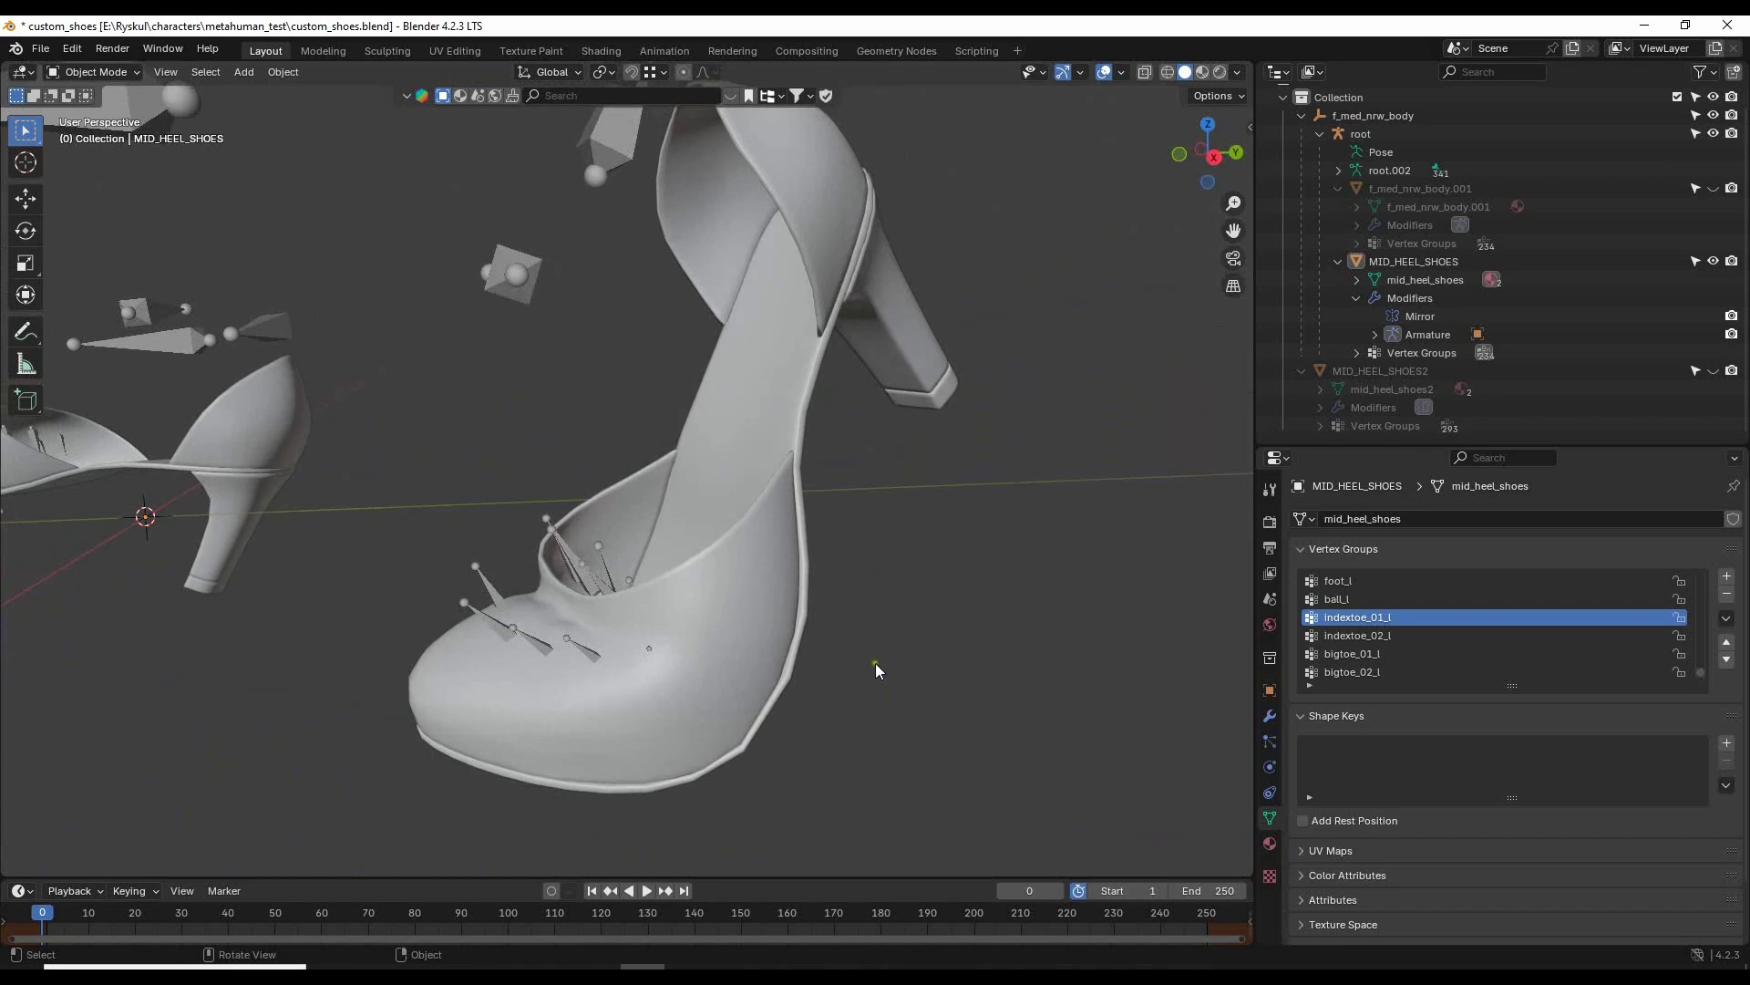
pyautogui.moveTo(899, 631); pyautogui.dragTo(933, 637, button='middle')
pyautogui.scroll(-2, 930, 631)
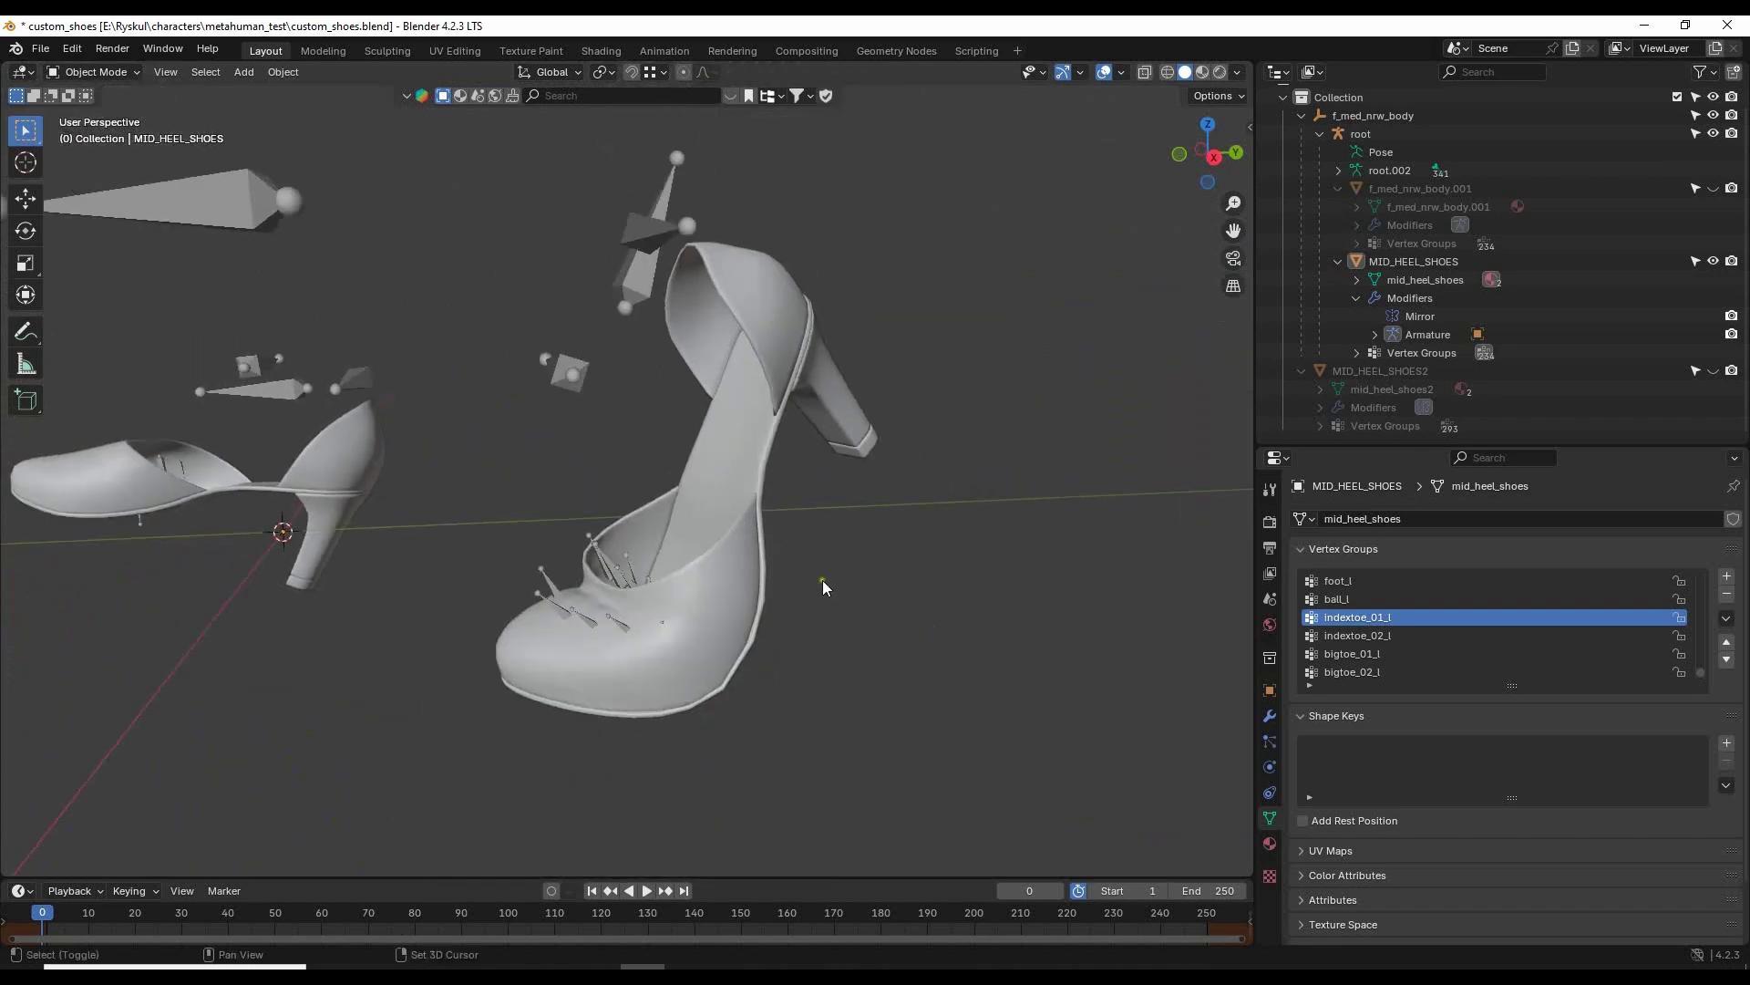
pyautogui.moveTo(820, 586); pyautogui.dragTo(1002, 596, button='middle')
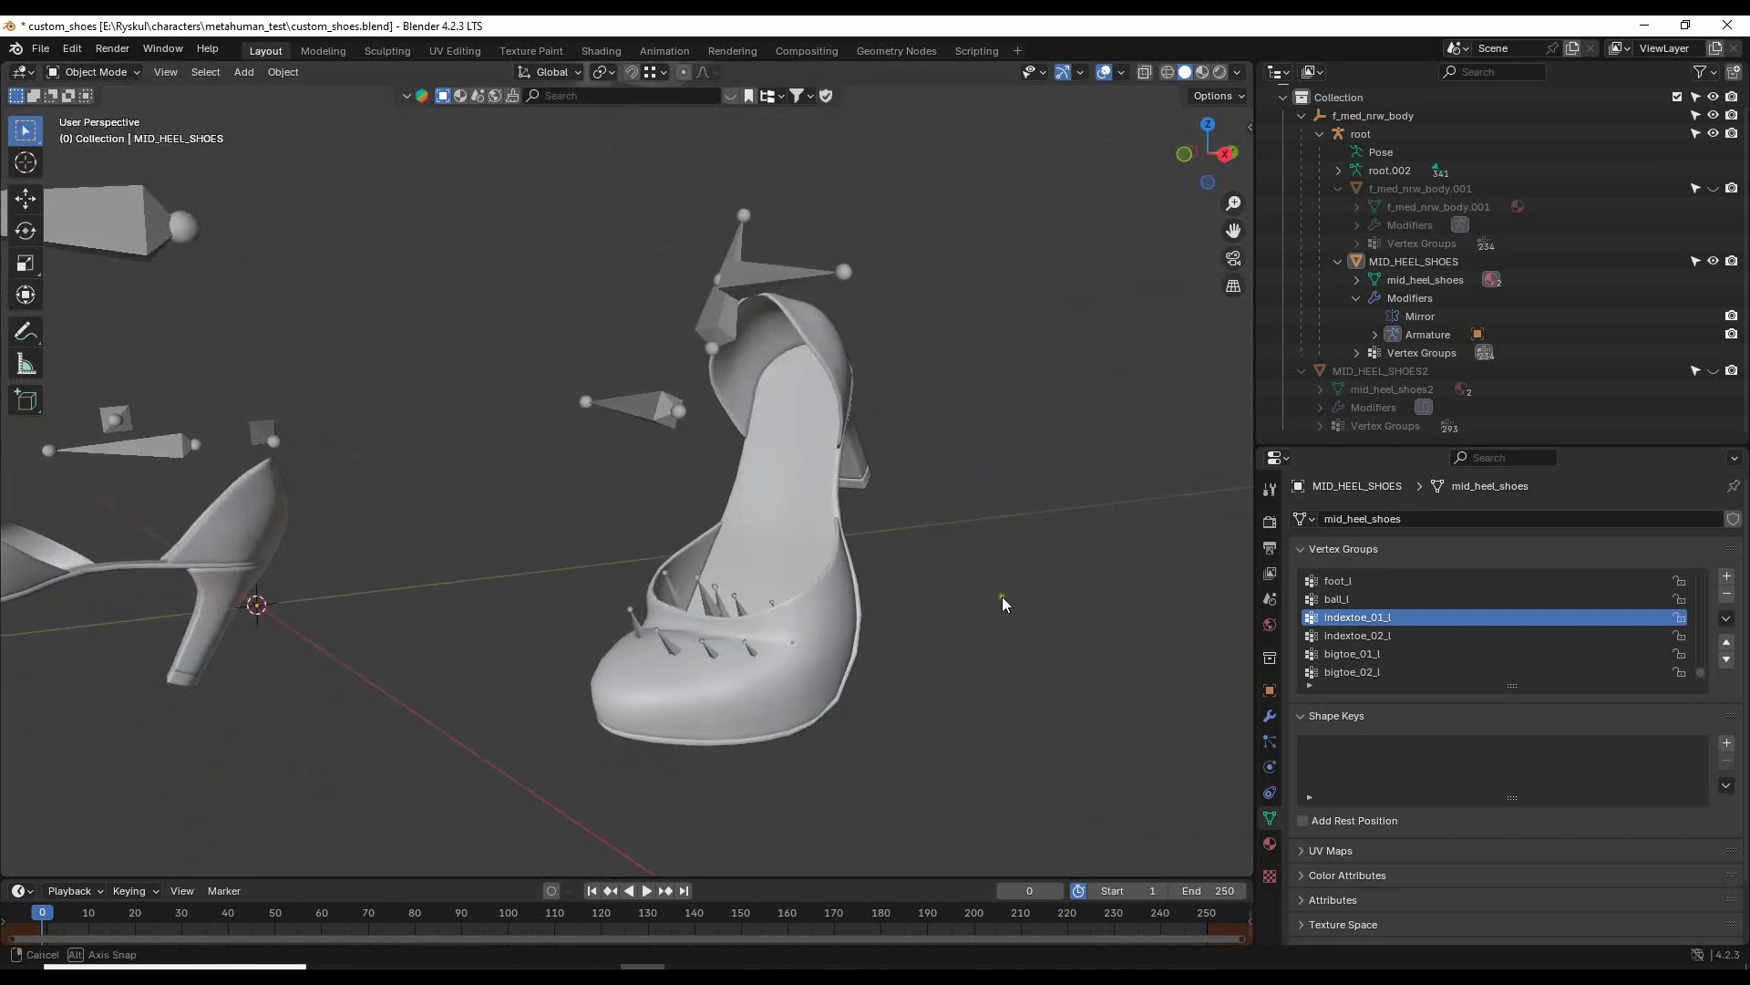
# Select the root armature and set it to Rest Position to view the undeformed shoes.
pyautogui.click(101, 72)
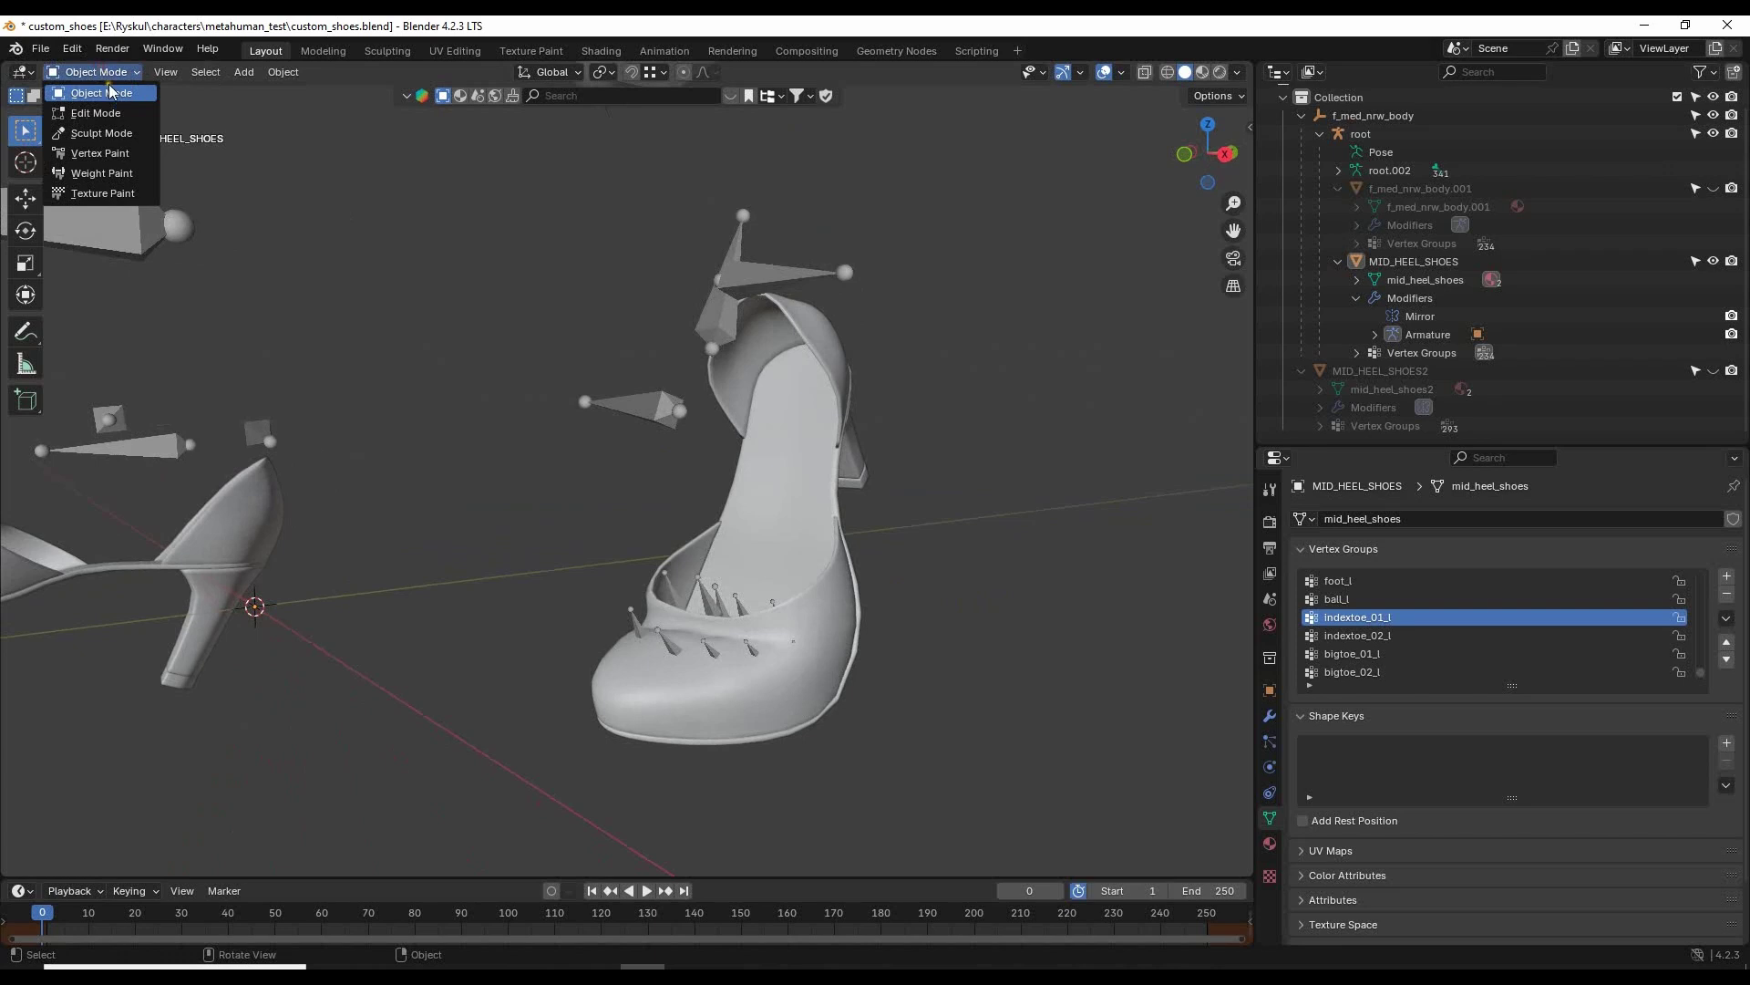
pyautogui.scroll(-2, 681, 558)
pyautogui.moveTo(680, 558); pyautogui.dragTo(648, 519, button='middle')
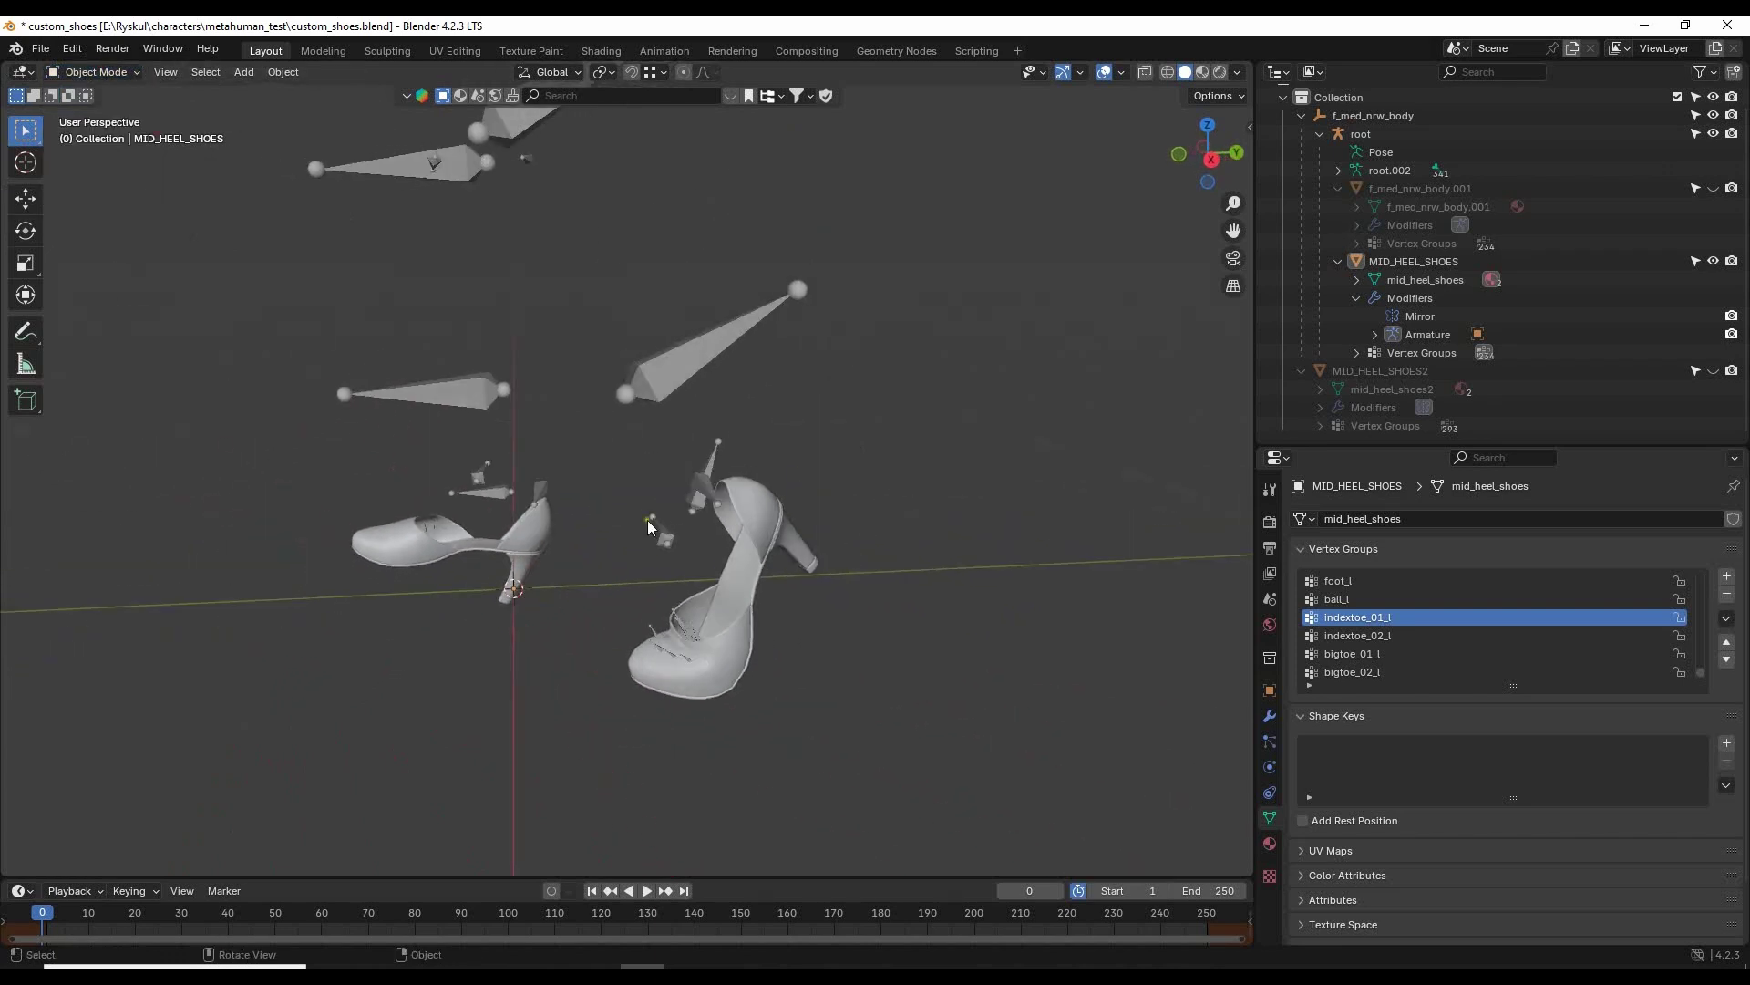
pyautogui.click(719, 355)
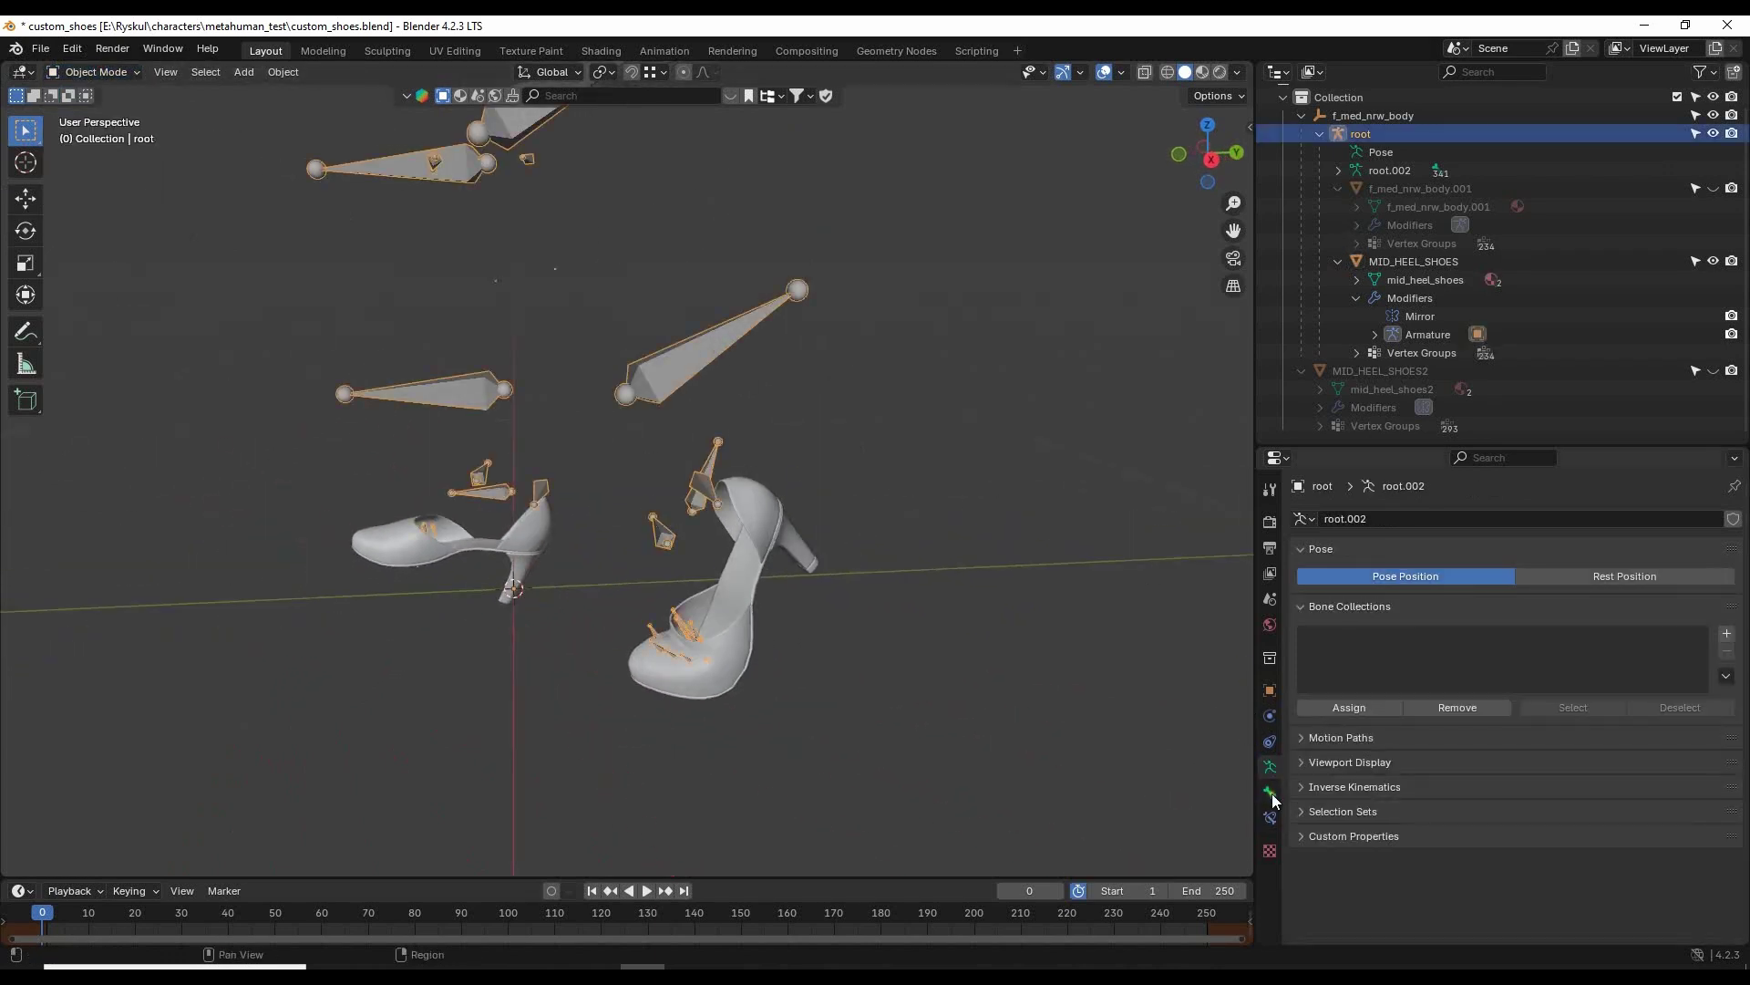
pyautogui.click(1625, 582)
pyautogui.moveTo(746, 555); pyautogui.dragTo(860, 580, button='middle')
pyautogui.click(861, 580)
pyautogui.moveTo(749, 675); pyautogui.dragTo(686, 631, button='middle')
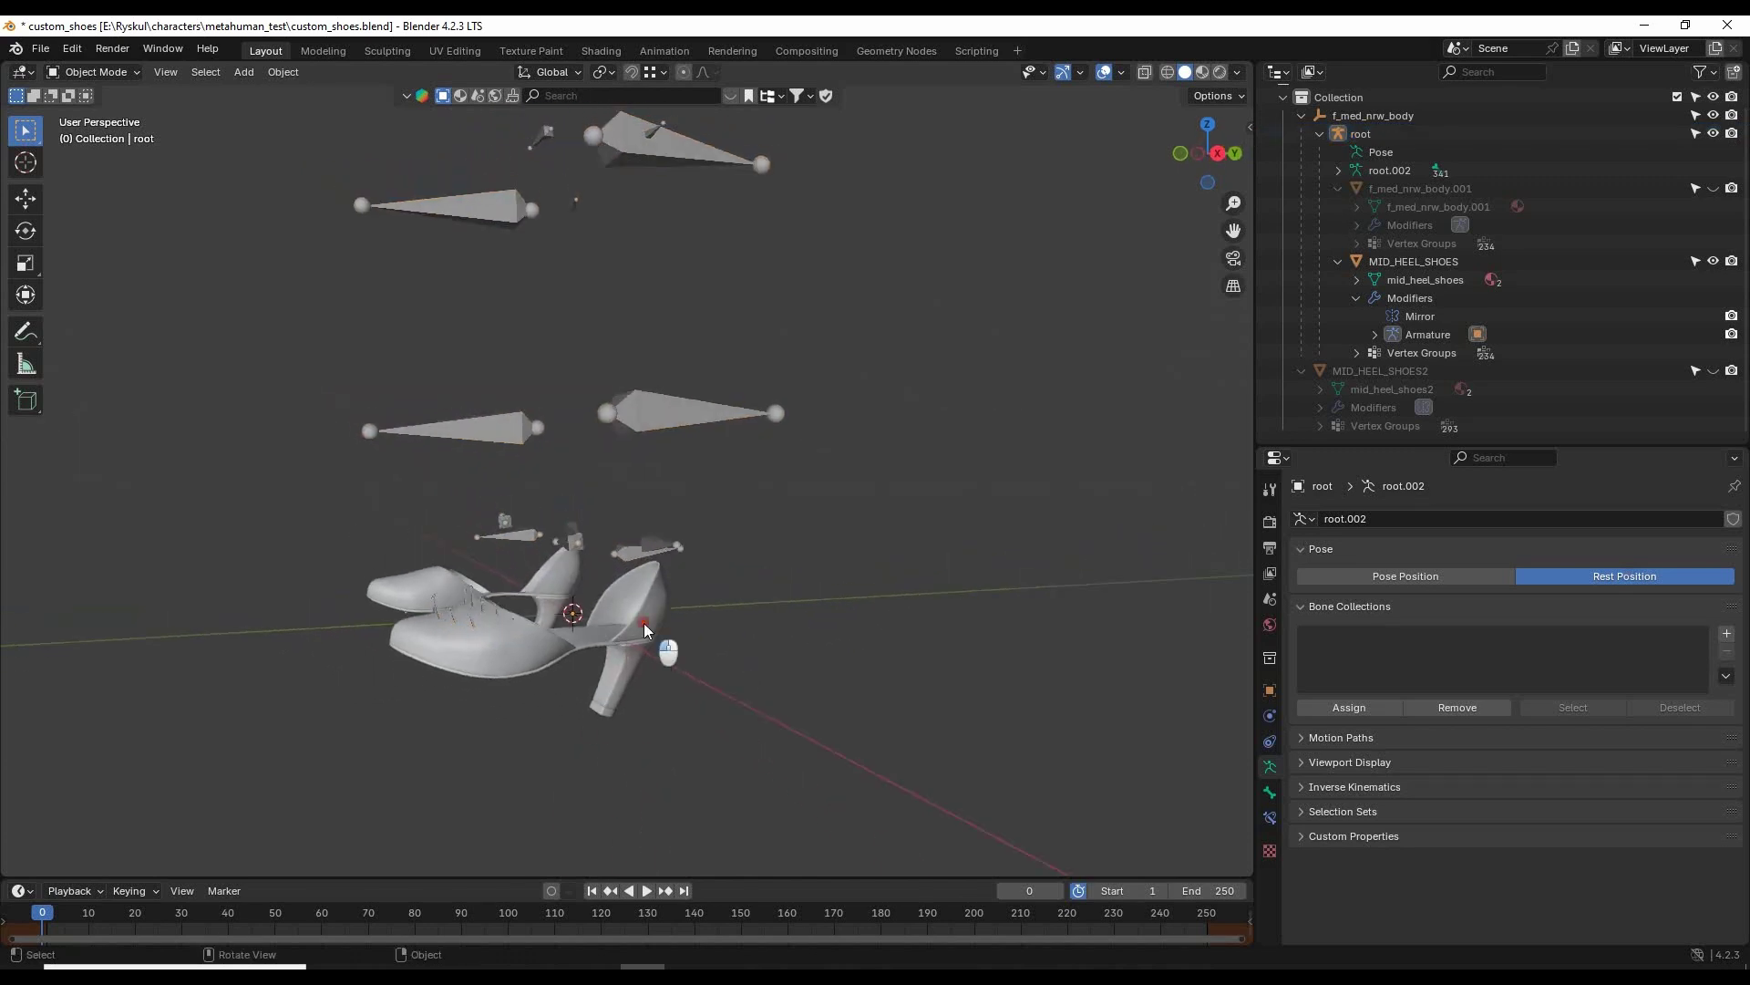
pyautogui.click(644, 628)
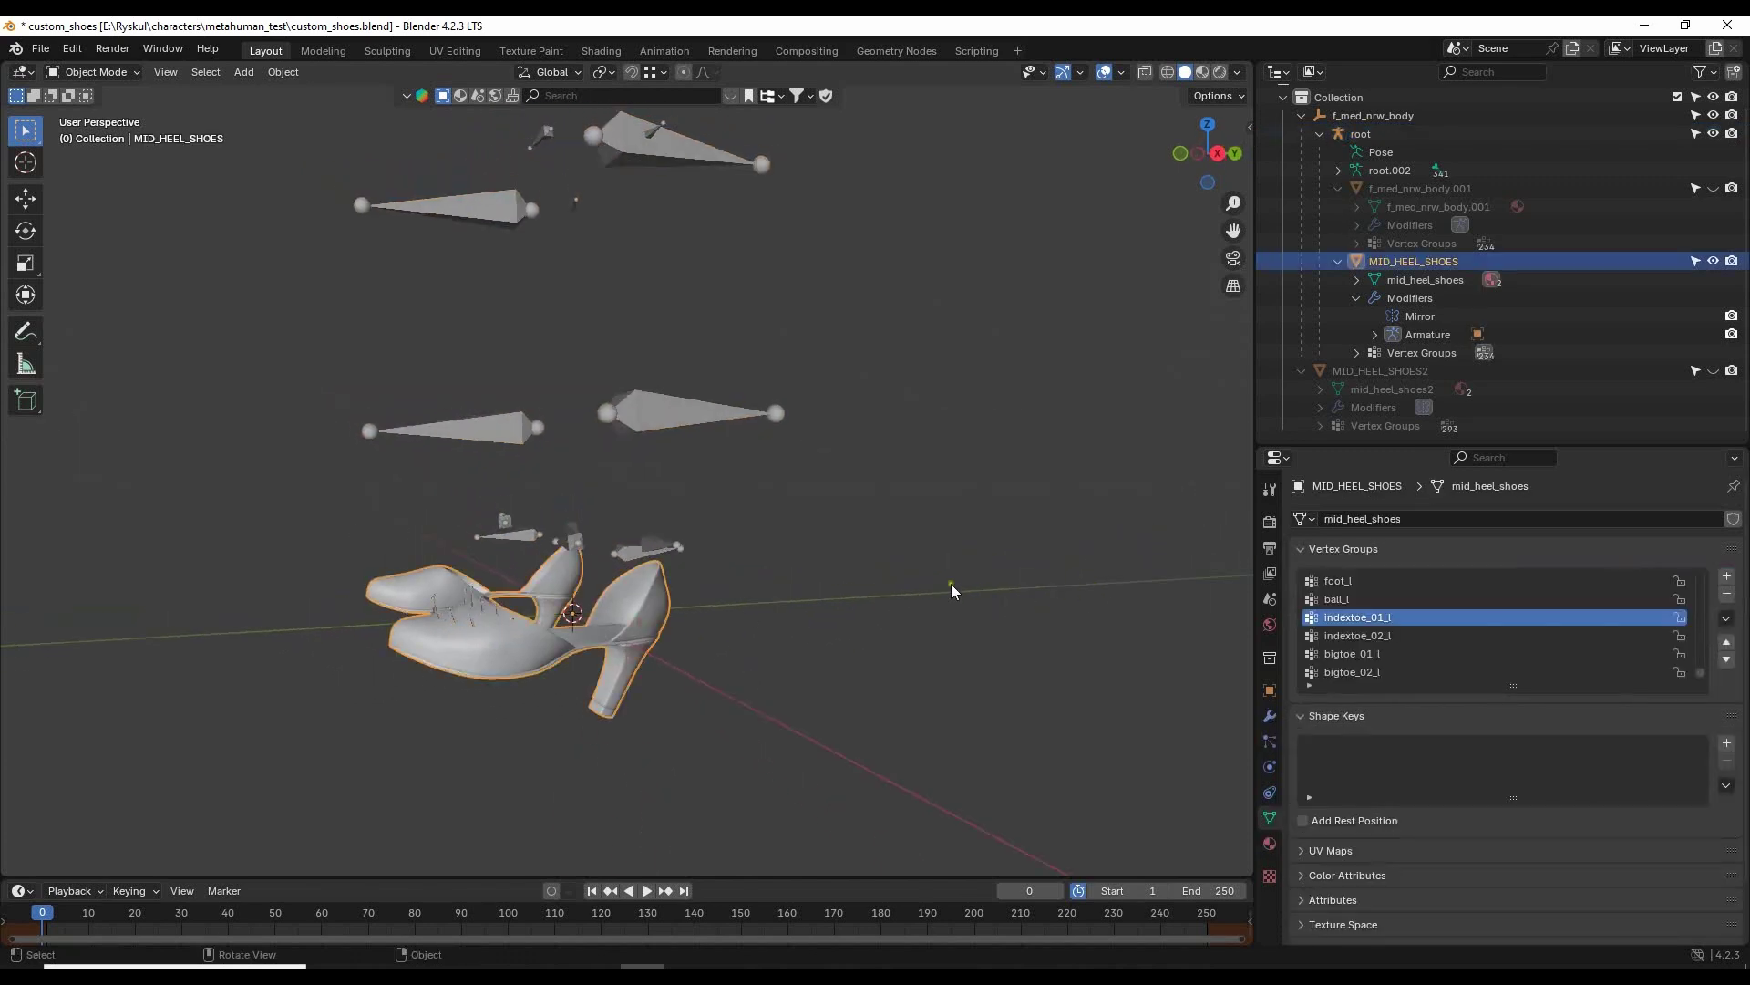
# Select the root armature in the right orthographic view, enter Pose Mode and select the calf_l bone.
pyautogui.moveTo(951, 591); pyautogui.dragTo(1055, 558, button='middle')
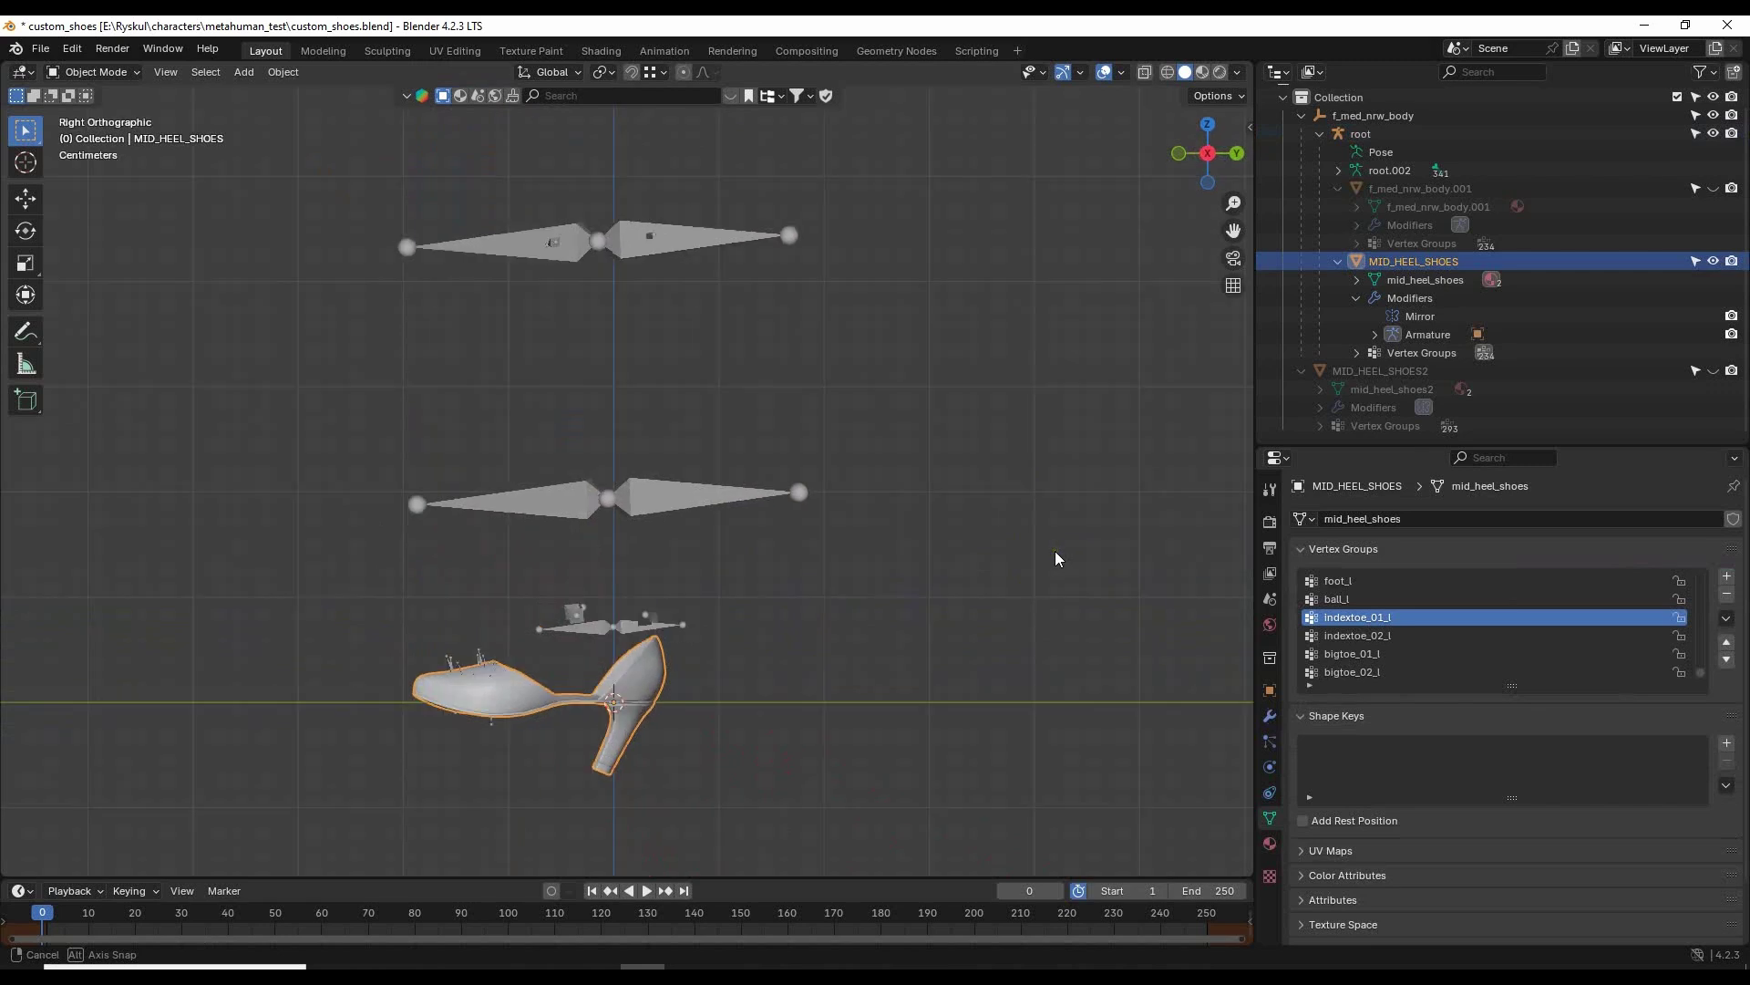
pyautogui.keyDown('shift'); pyautogui.moveTo(655, 524); pyautogui.dragTo(698, 521, button='middle'); pyautogui.keyUp('shift')
pyautogui.click(718, 494)
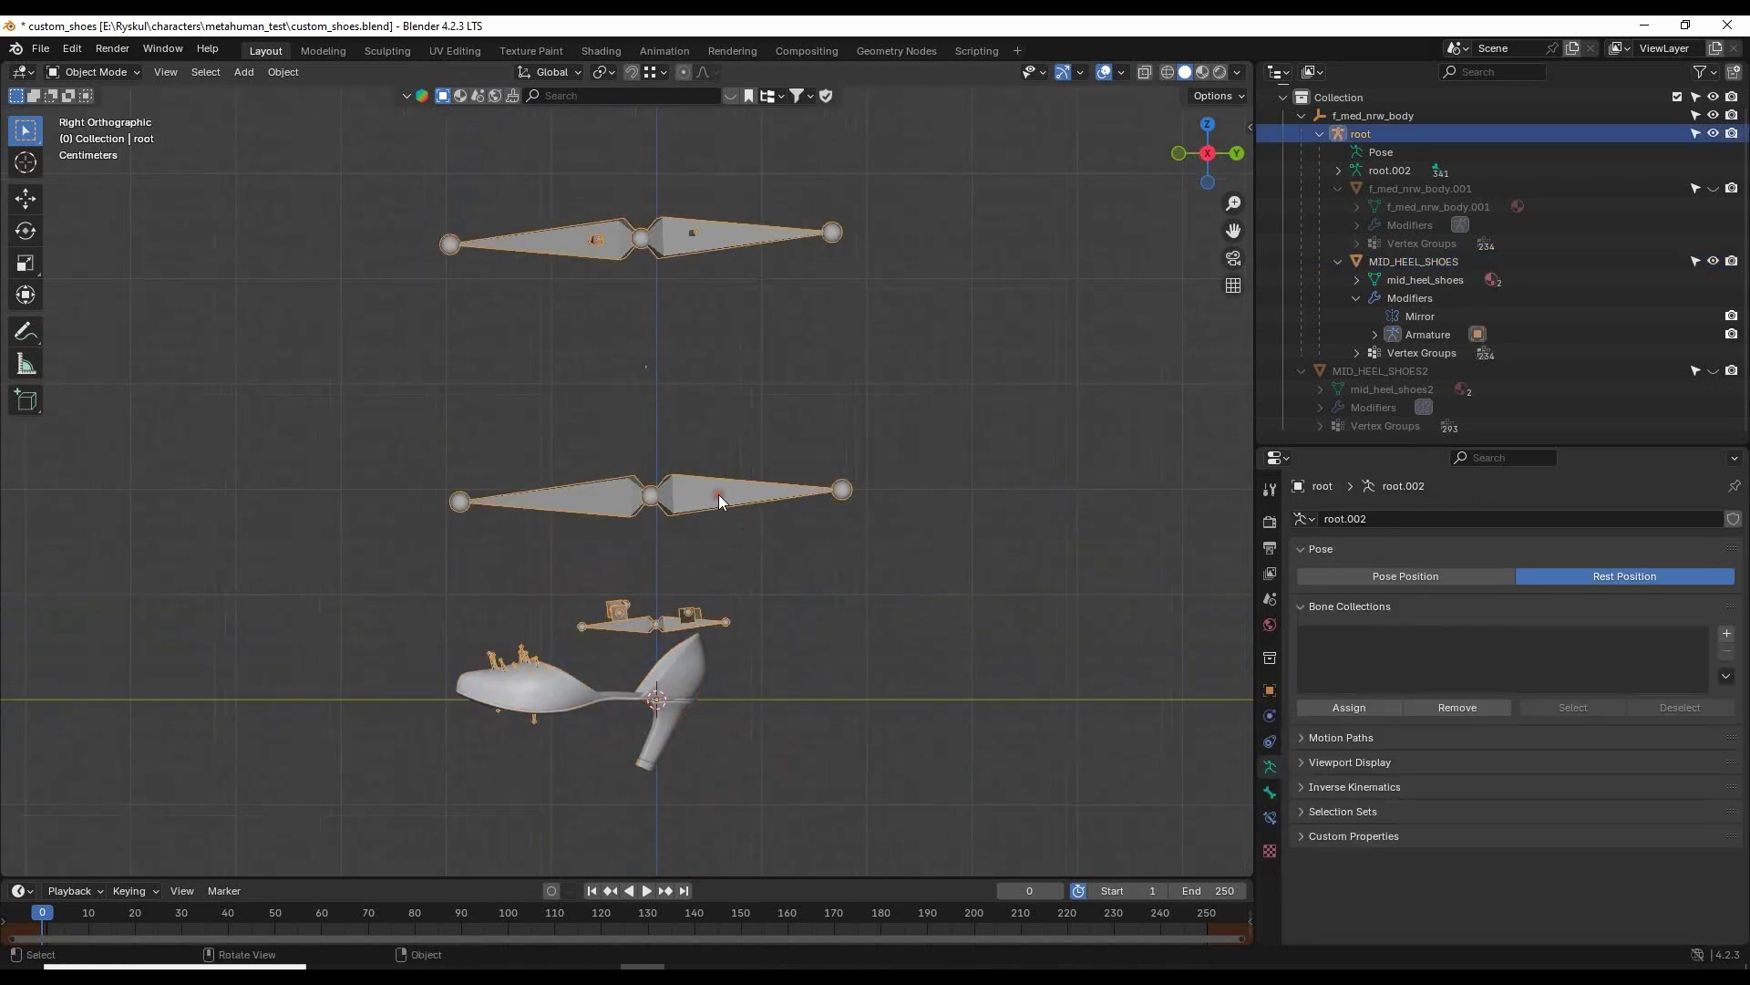
pyautogui.click(77, 73)
pyautogui.click(98, 134)
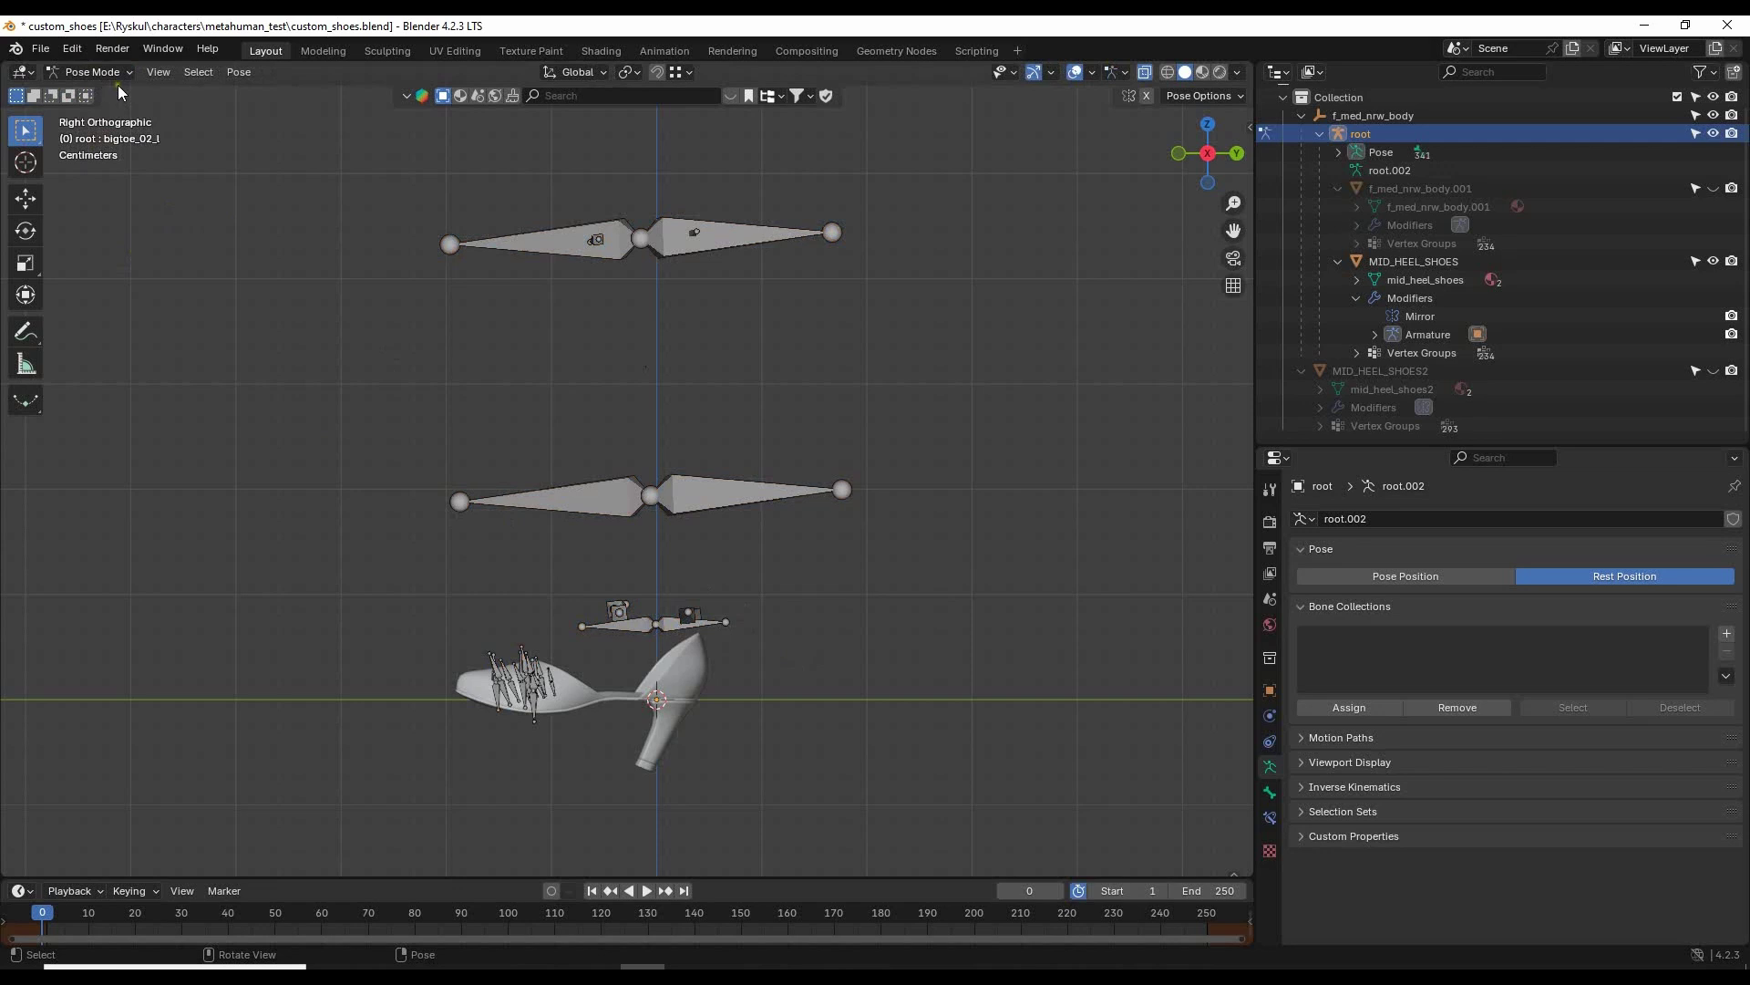
pyautogui.click(96, 72)
pyautogui.click(107, 130)
pyautogui.click(747, 244)
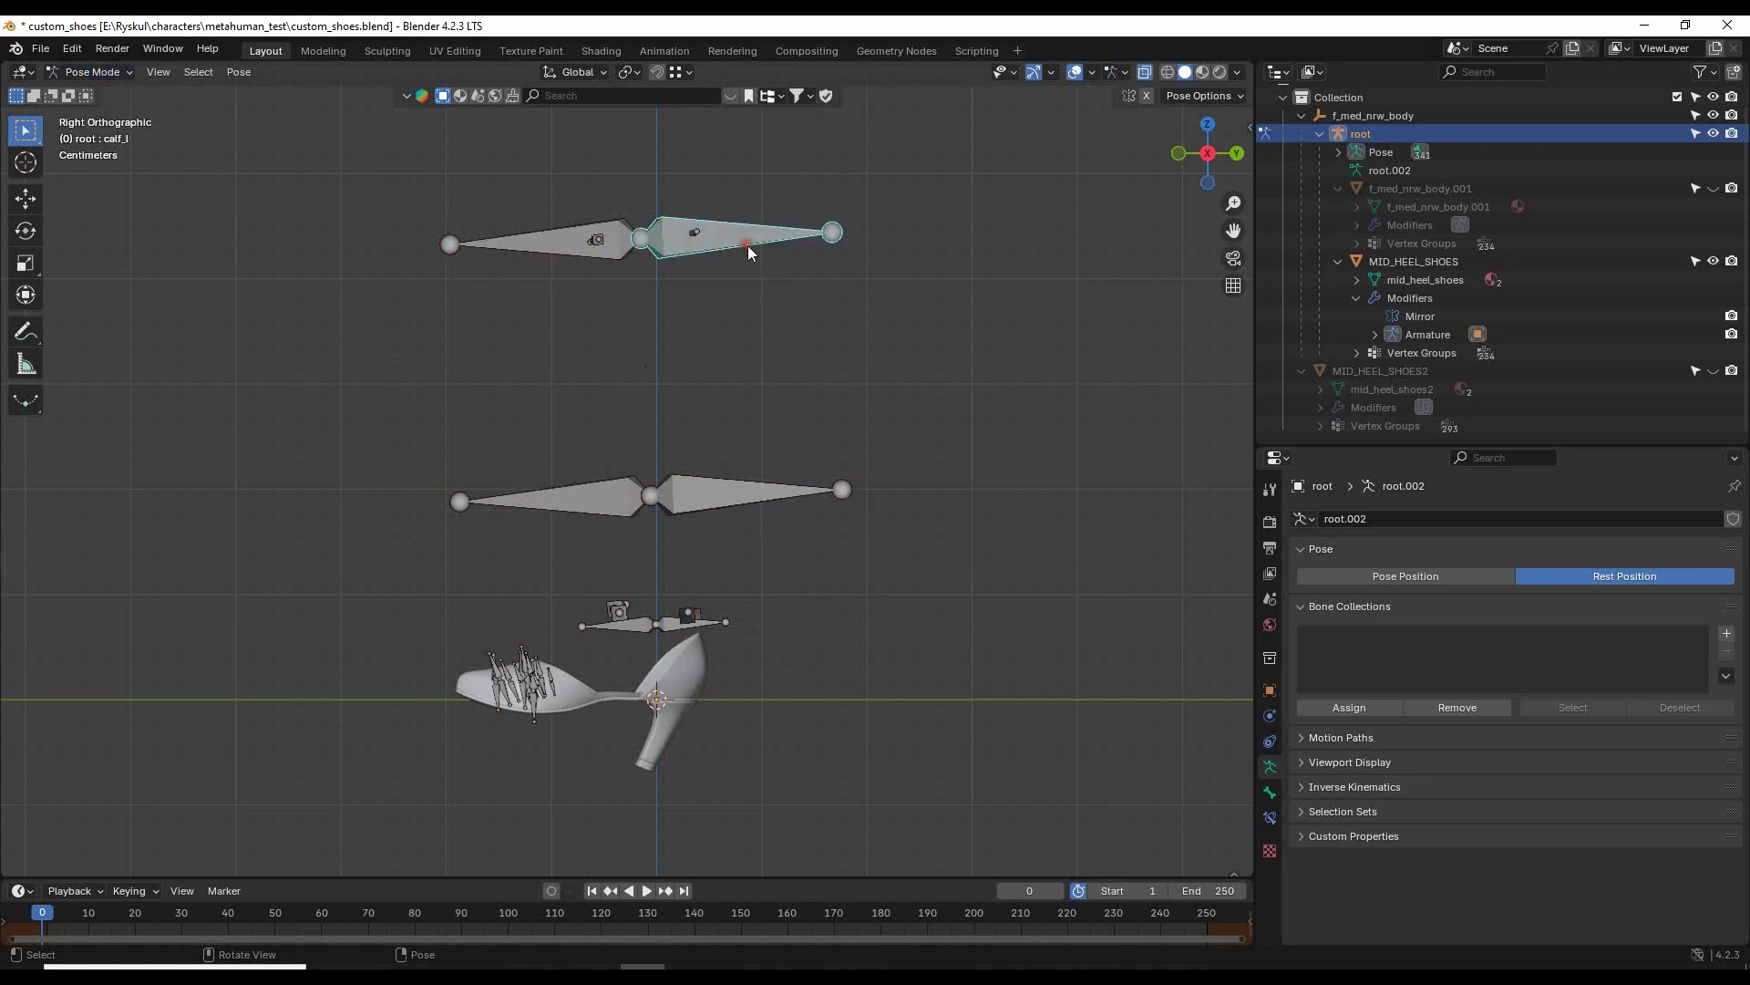
# Show the f_med_nrw_body.001 mesh, try to move the calf_l bone, and set the armature to Pose Position.
pyautogui.click(1712, 188)
pyautogui.moveTo(747, 625); pyautogui.dragTo(838, 586, button='middle')
pyautogui.moveTo(975, 478); pyautogui.dragTo(812, 451, button='middle')
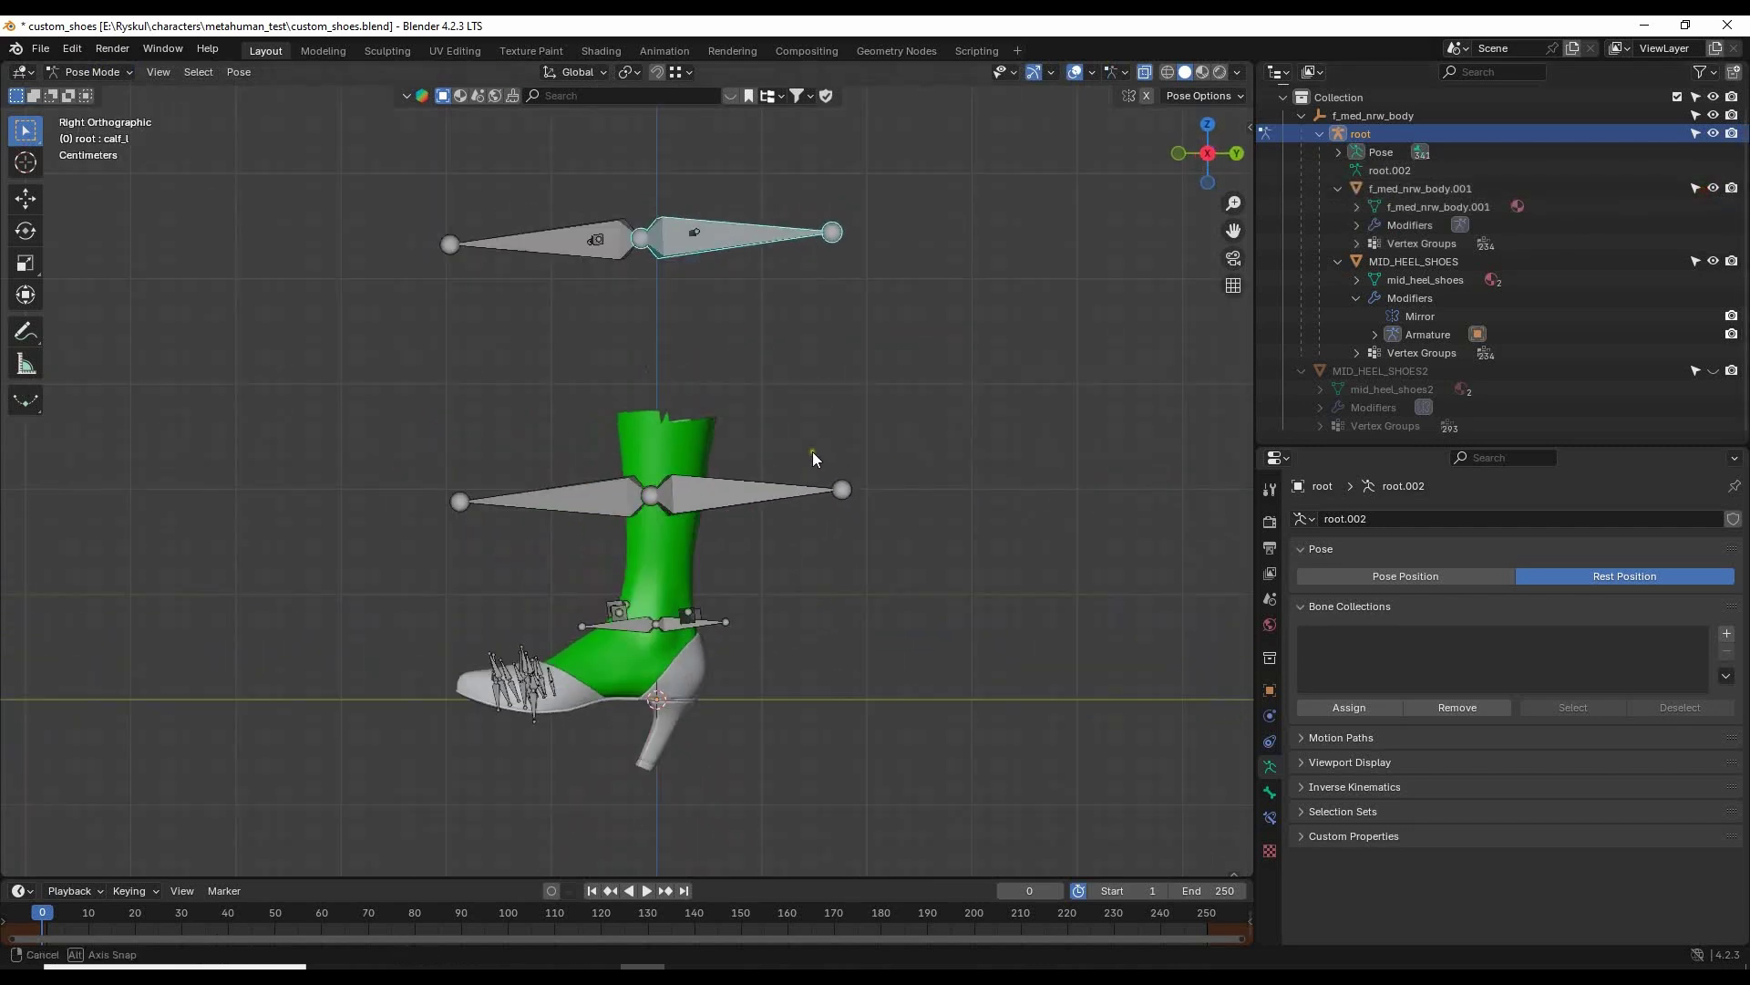
pyautogui.press('g')
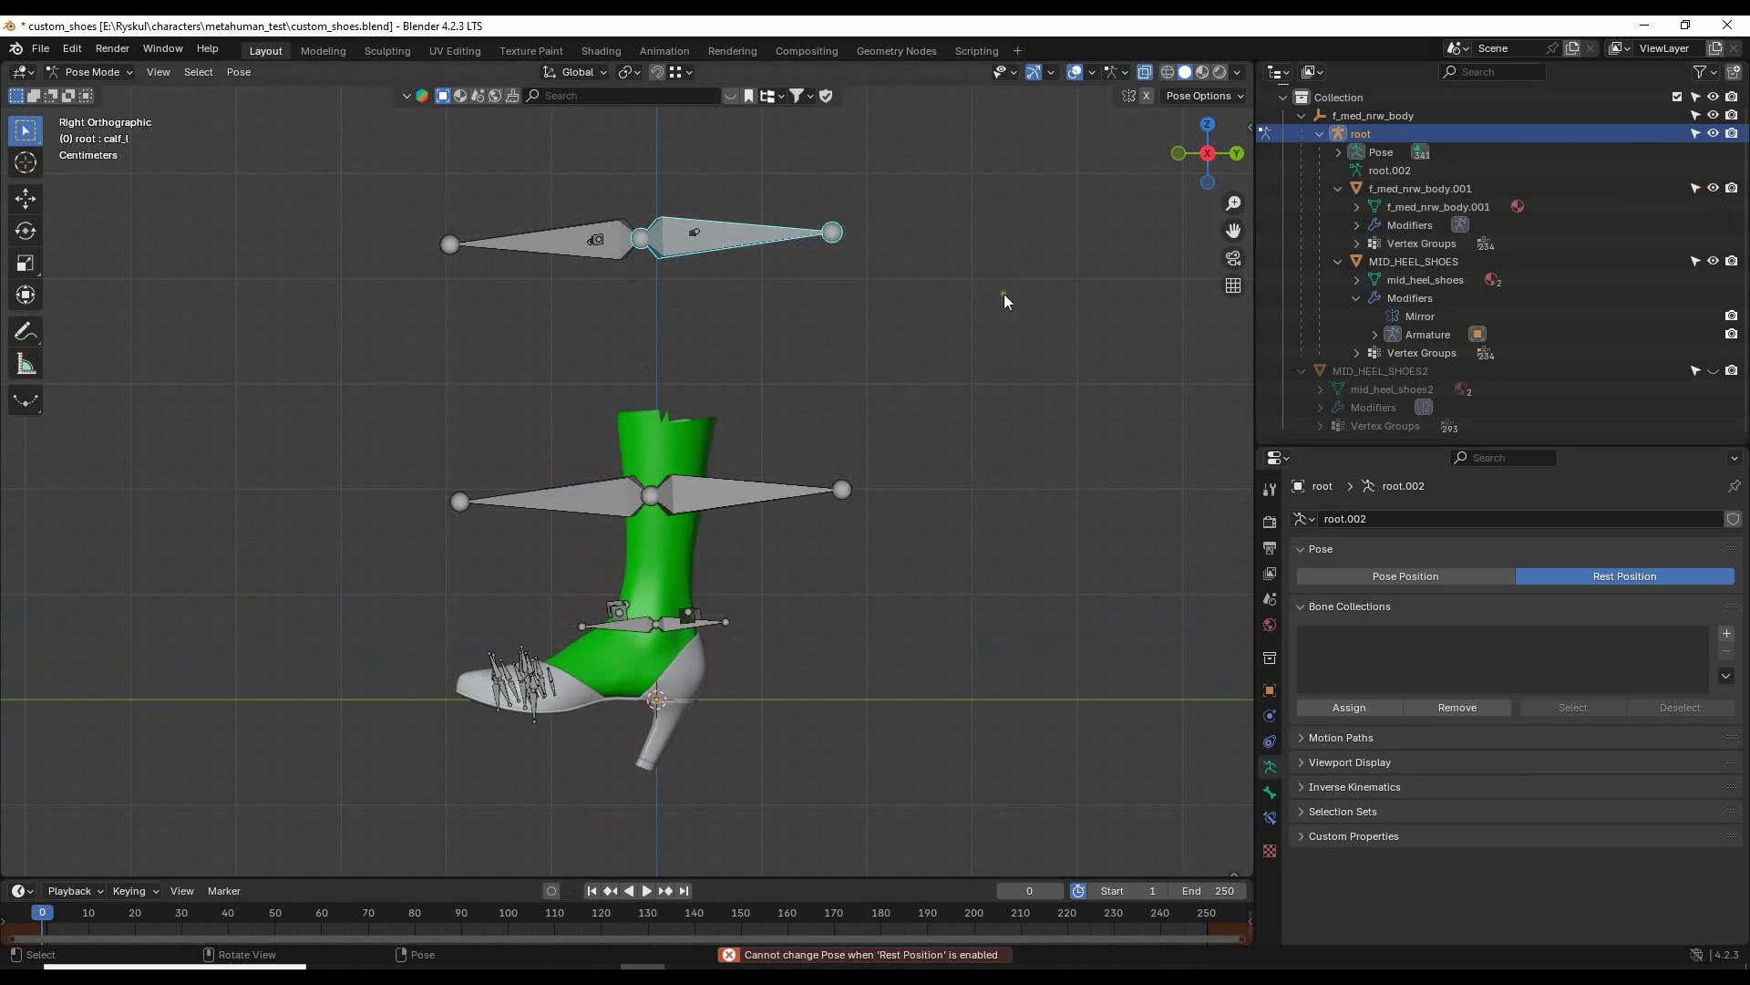
pyautogui.click(1420, 576)
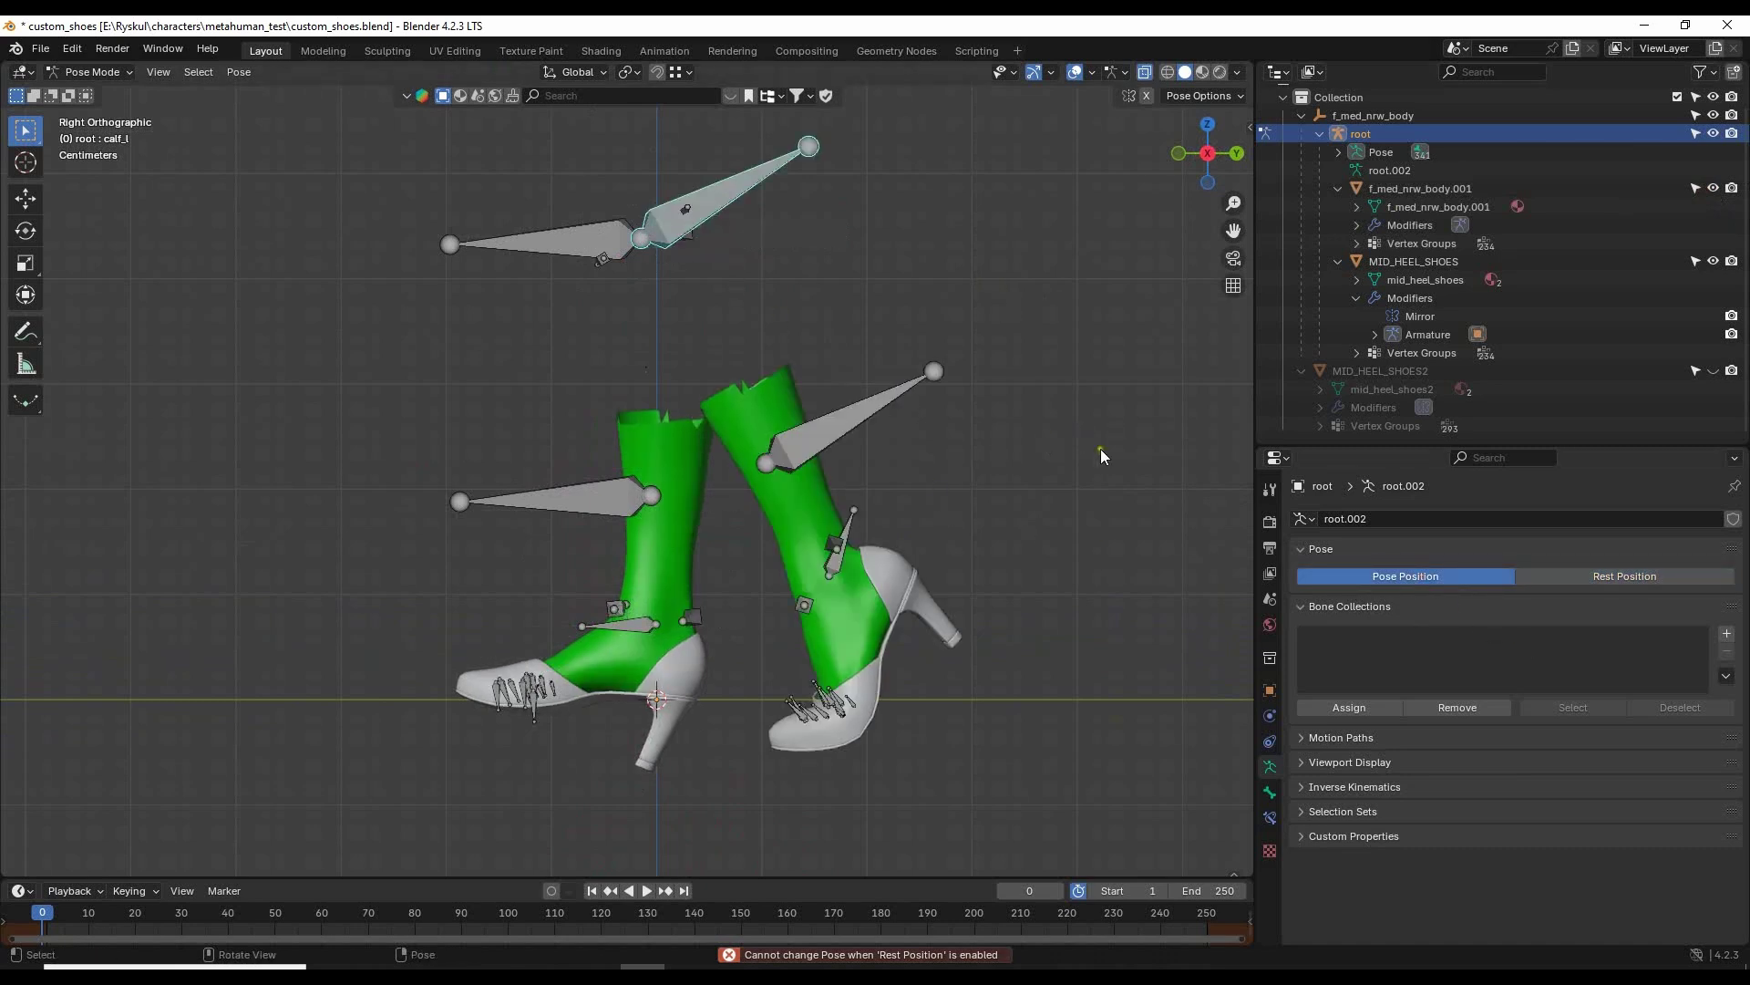
# Try rotating the foot_l bone in the right orthographic view to test how the left shoe follows it.
pyautogui.moveTo(1101, 456); pyautogui.dragTo(809, 547, button='middle')
pyautogui.scroll(3, 965, 552)
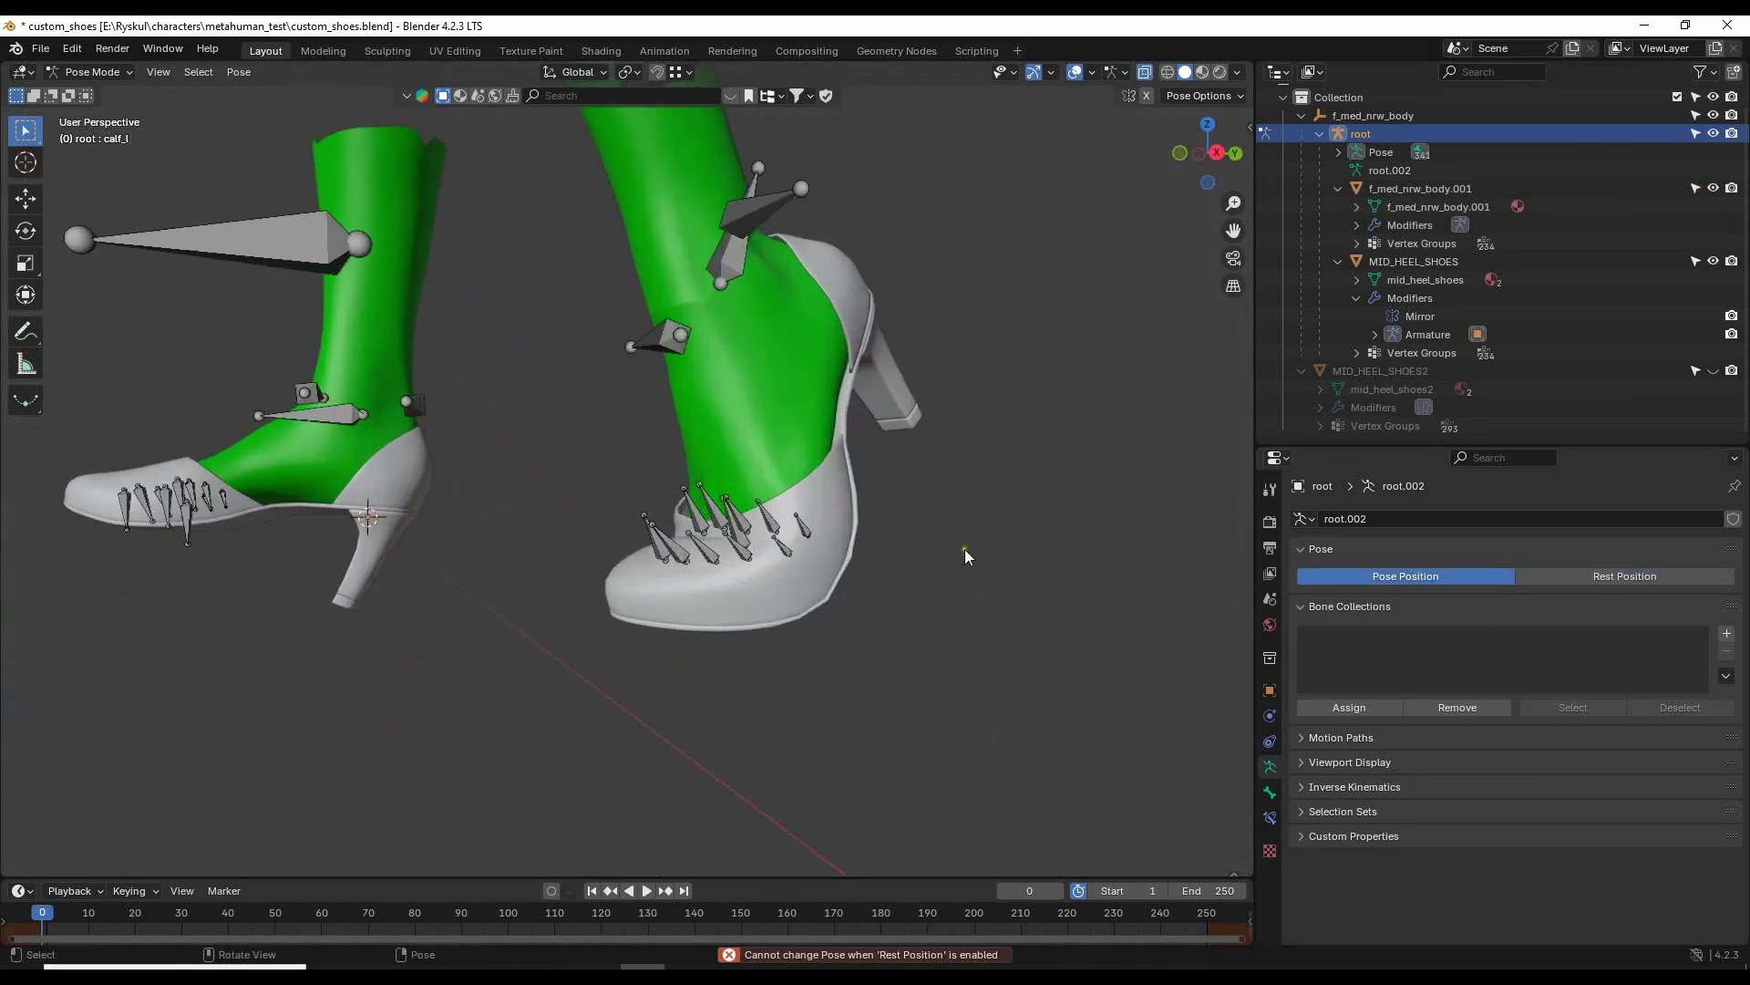
pyautogui.moveTo(964, 551); pyautogui.dragTo(979, 454, button='middle')
pyautogui.click(686, 410)
pyautogui.moveTo(745, 440); pyautogui.dragTo(917, 430, button='middle')
pyautogui.press('KP_3')
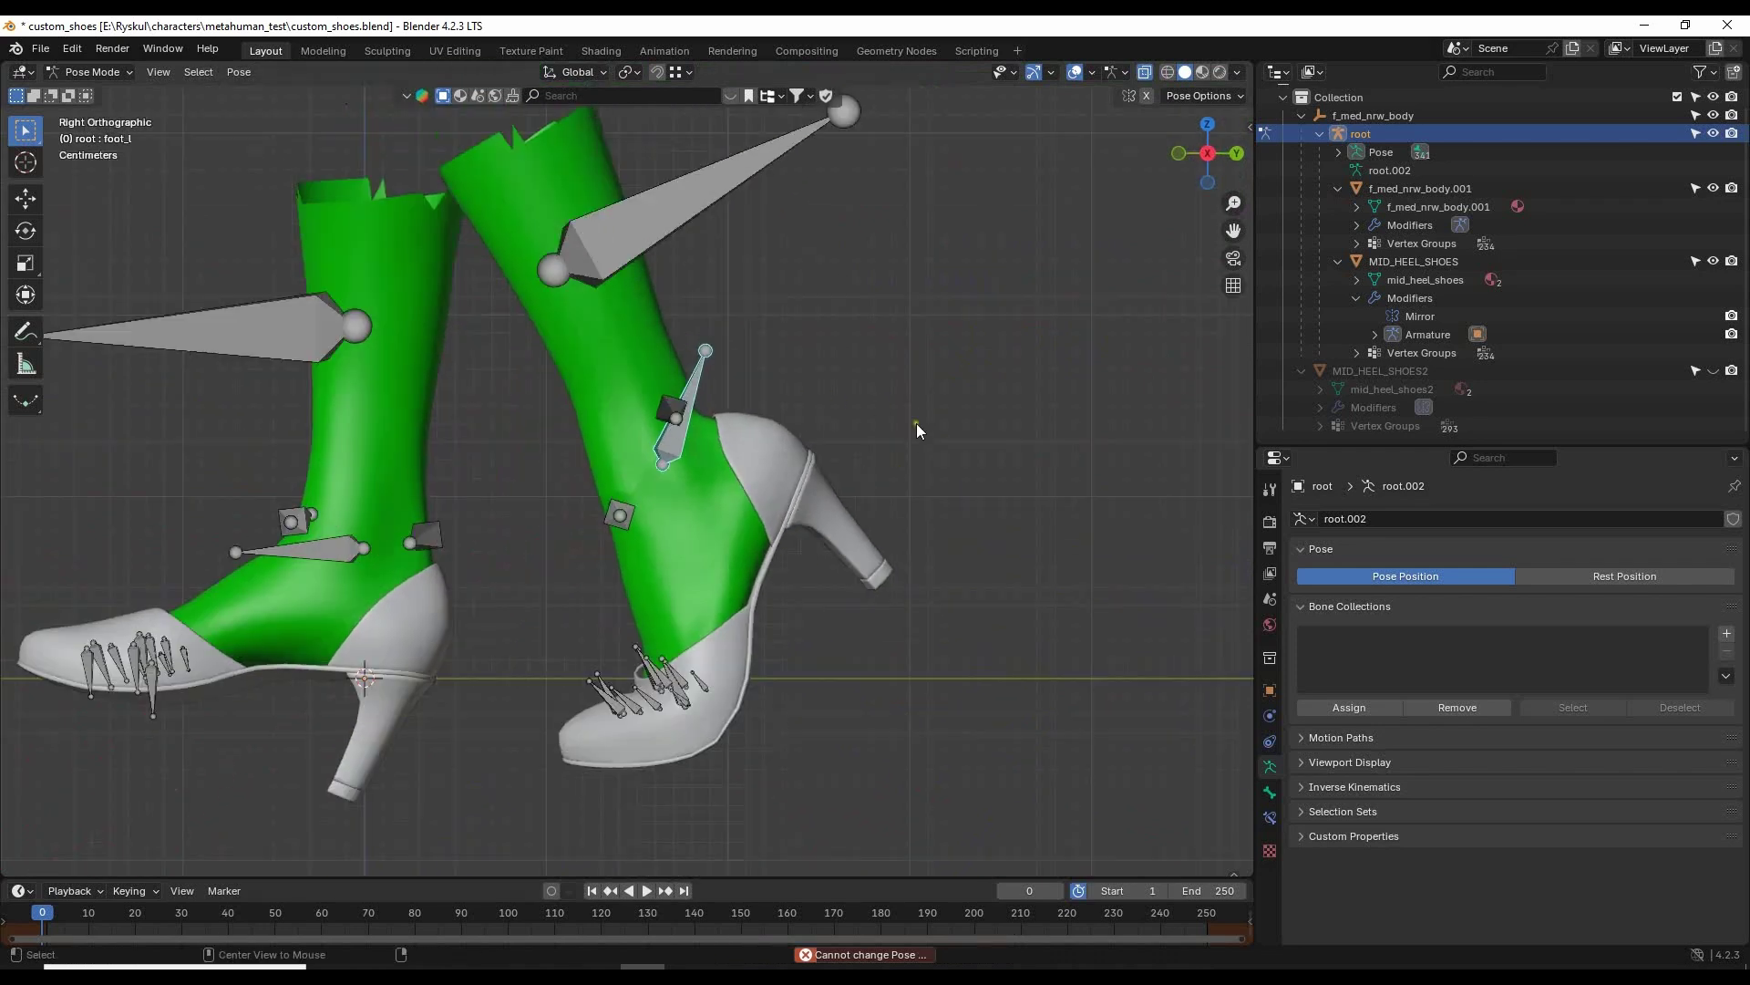
pyautogui.press('r')
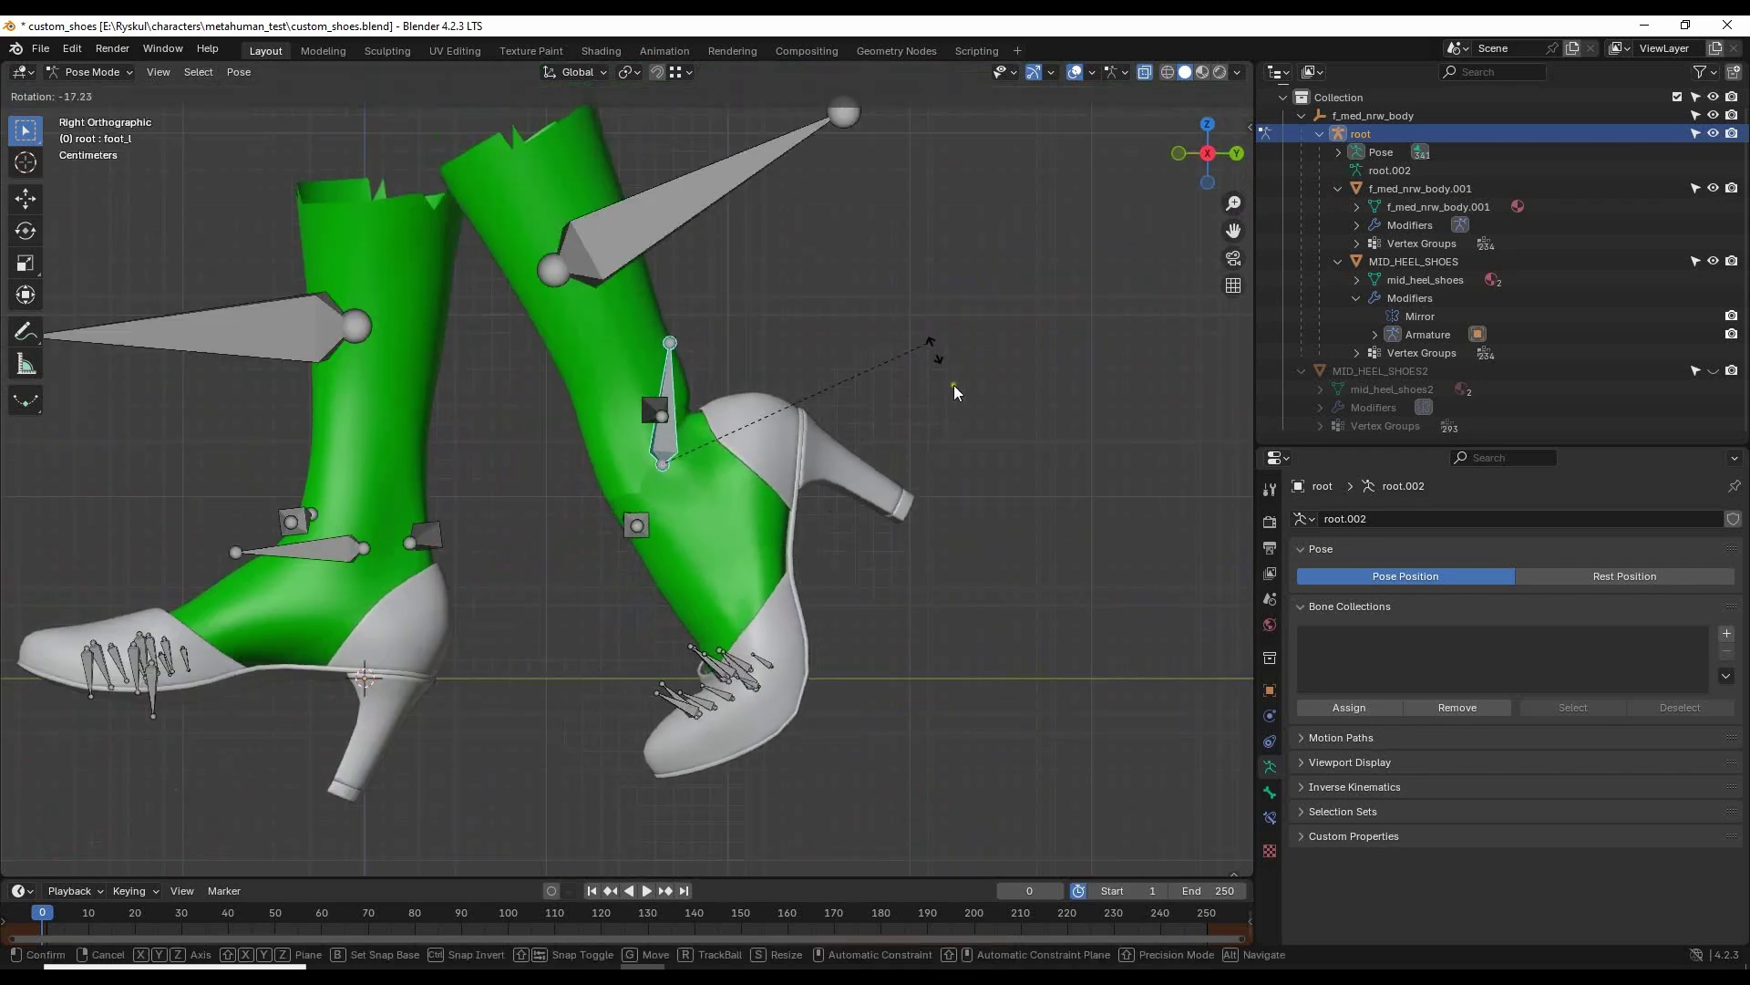
pyautogui.rightClick(977, 485)
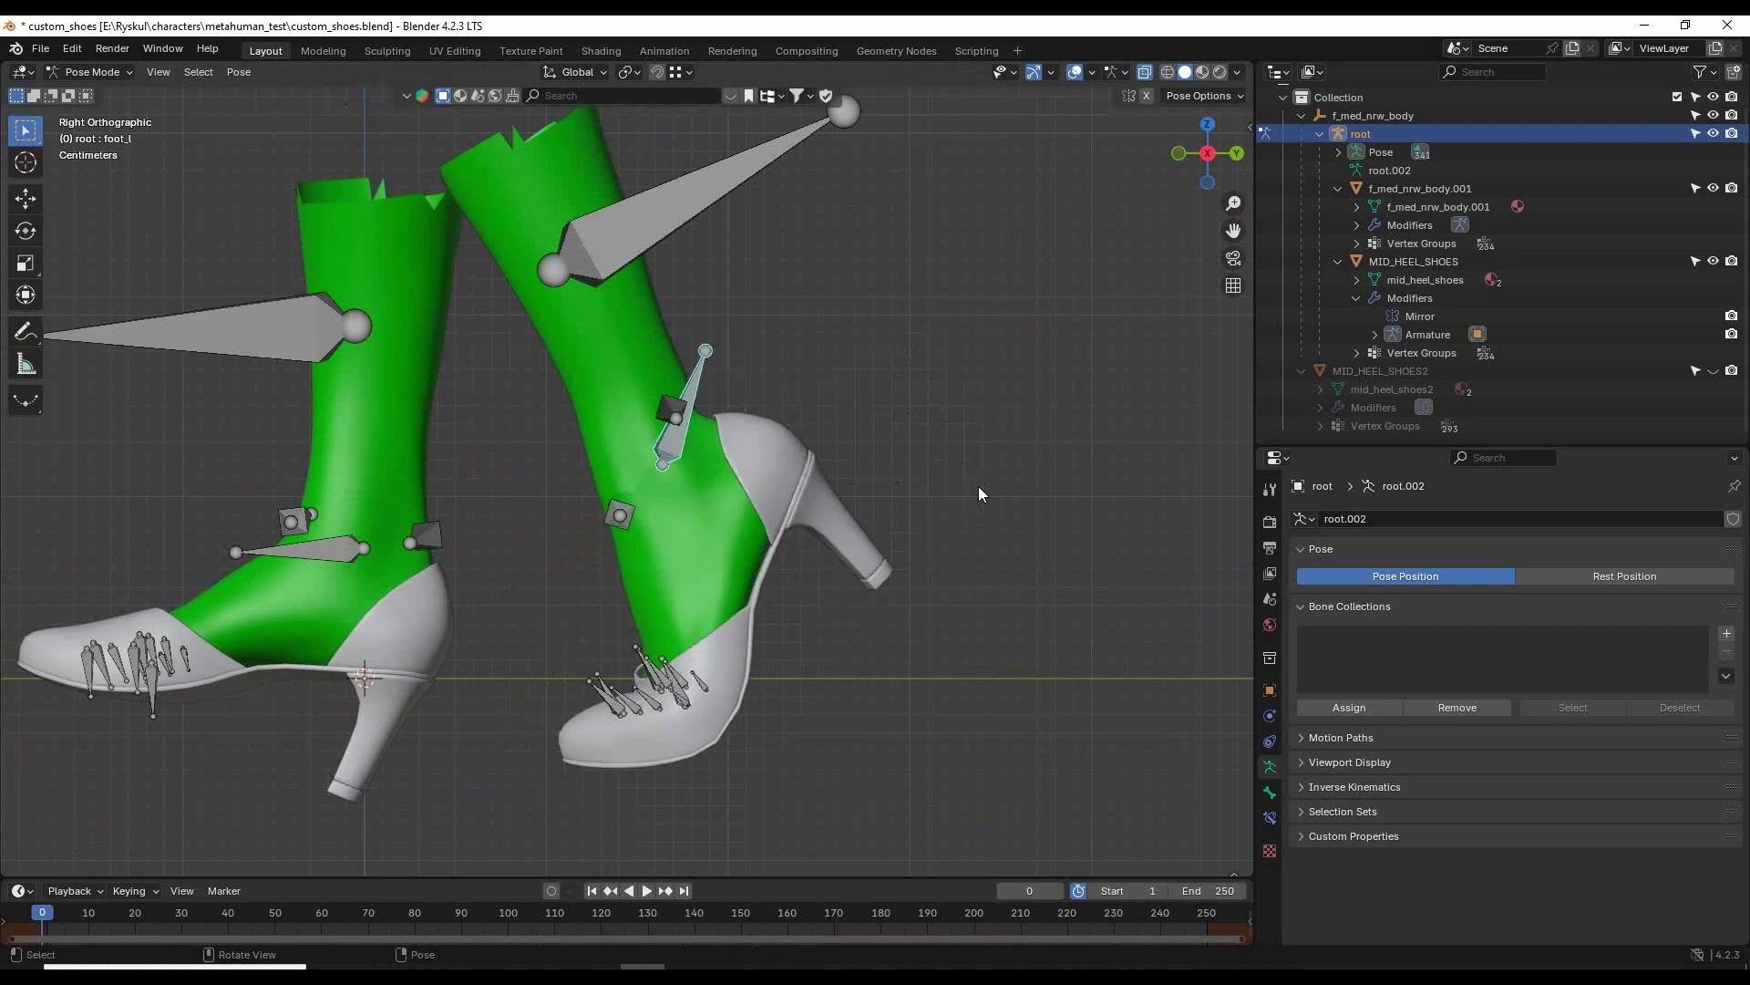
# Select ball_l and all the left toe bones and rotate them about 8.7° in the right orthographic view.
pyautogui.moveTo(877, 596); pyautogui.dragTo(983, 513, button='middle')
pyautogui.moveTo(829, 467); pyautogui.dragTo(801, 604, button='middle')
pyautogui.click(728, 564)
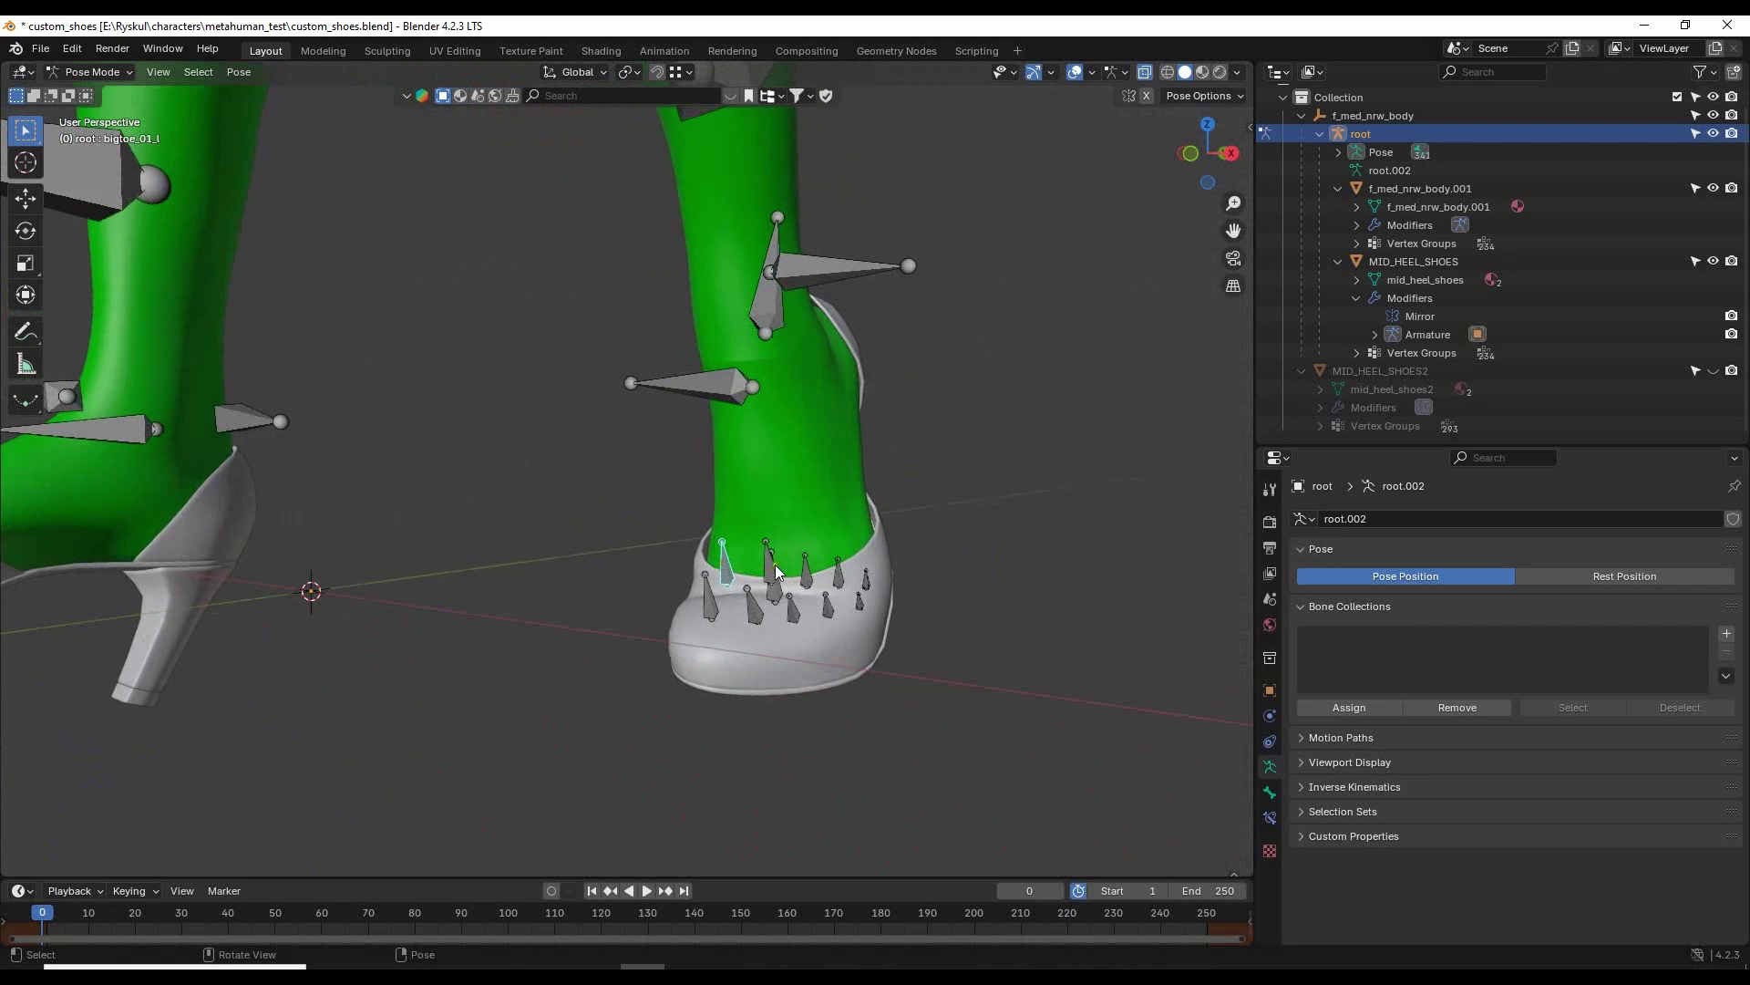
pyautogui.keyDown('shift'); pyautogui.click(865, 583); pyautogui.keyUp('shift')
pyautogui.scroll(3, 868, 605)
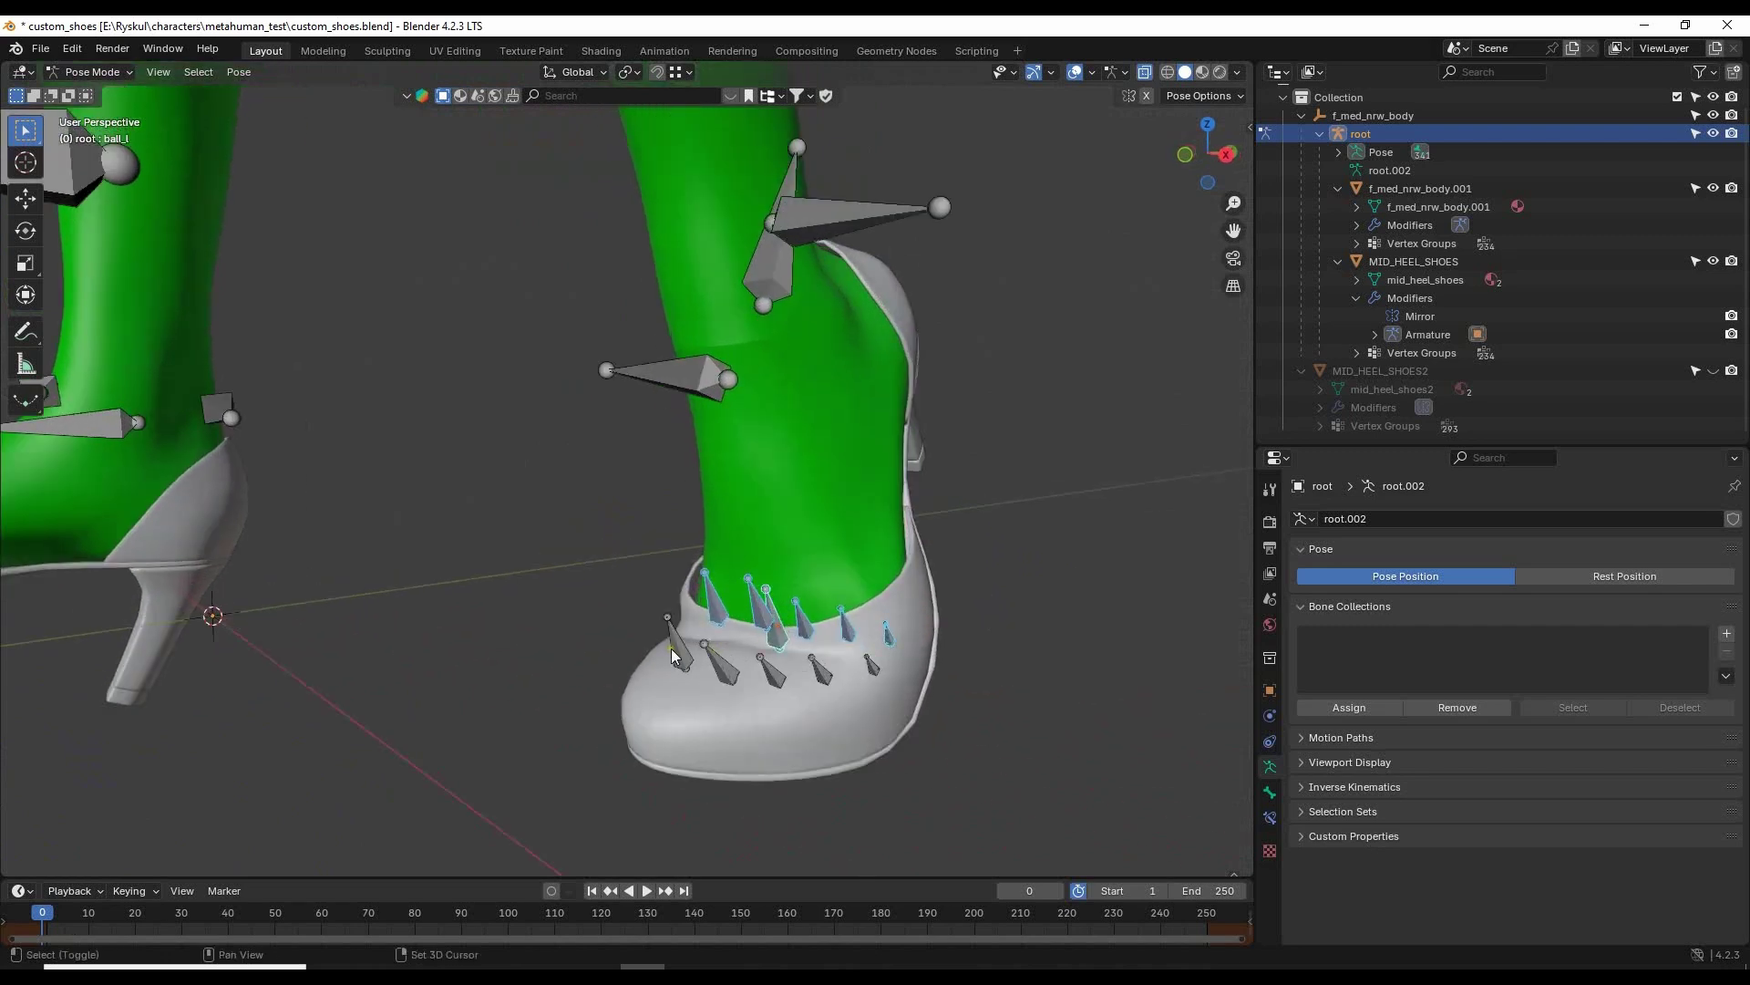
pyautogui.keyDown('shift'); pyautogui.click(674, 649); pyautogui.keyUp('shift')
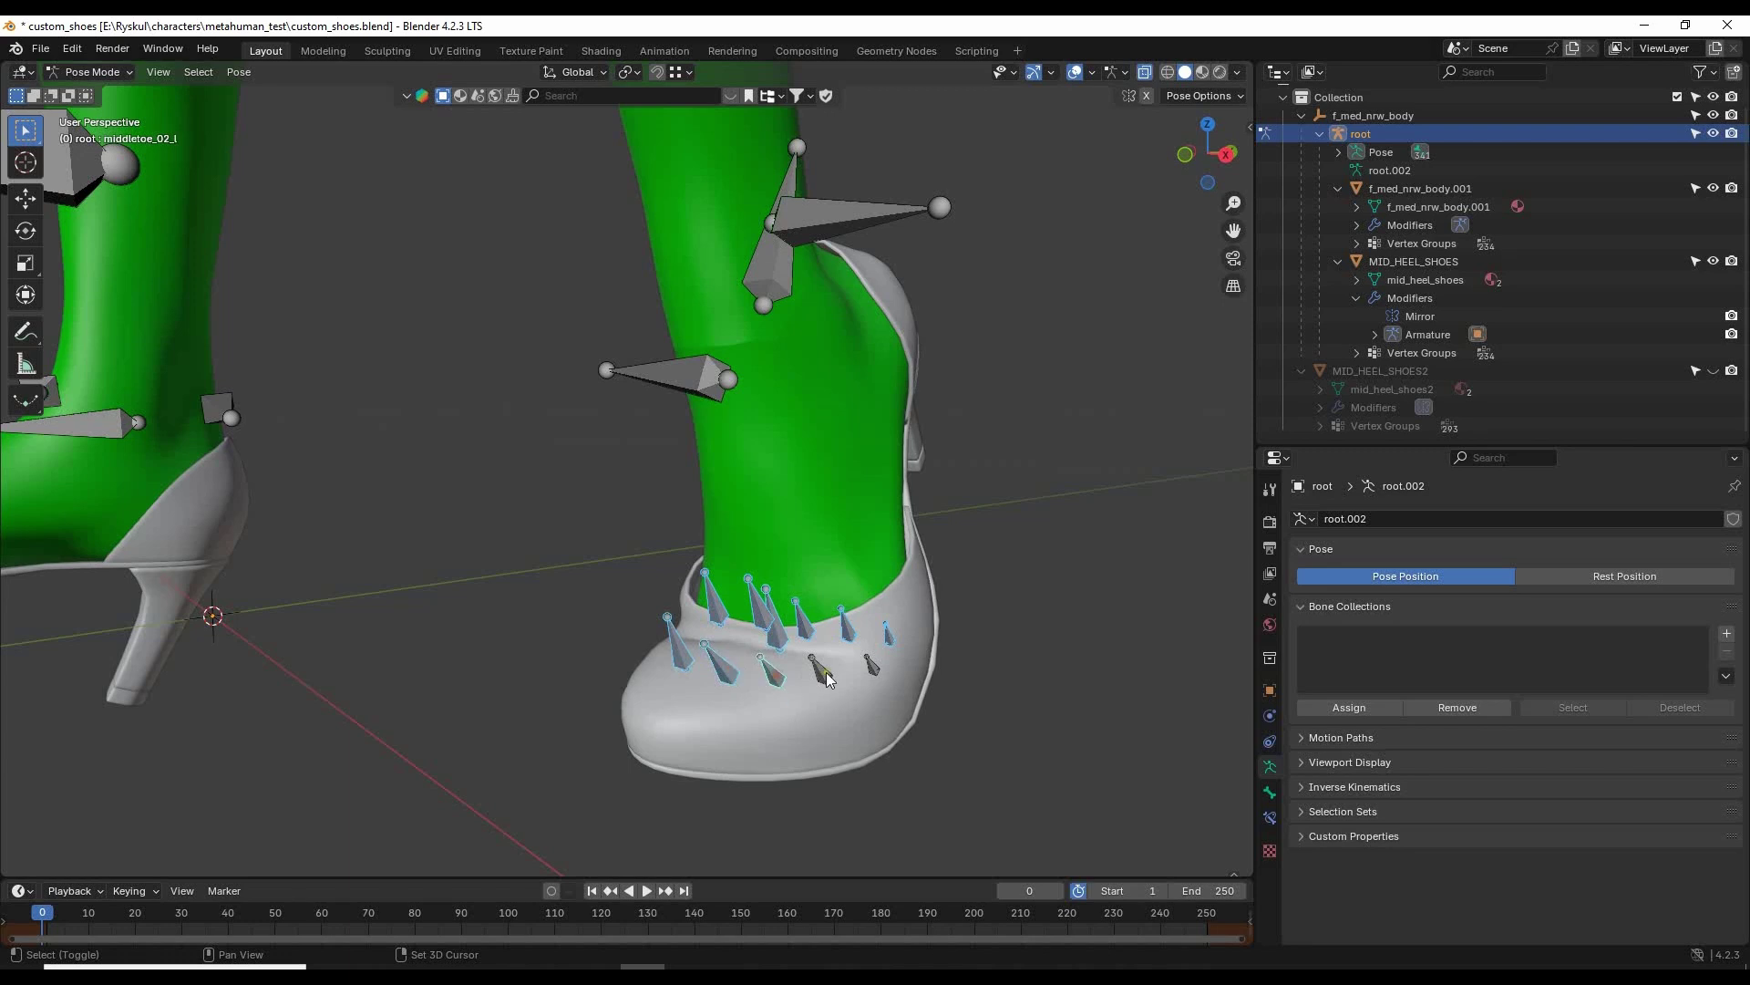
pyautogui.press('KP_3')
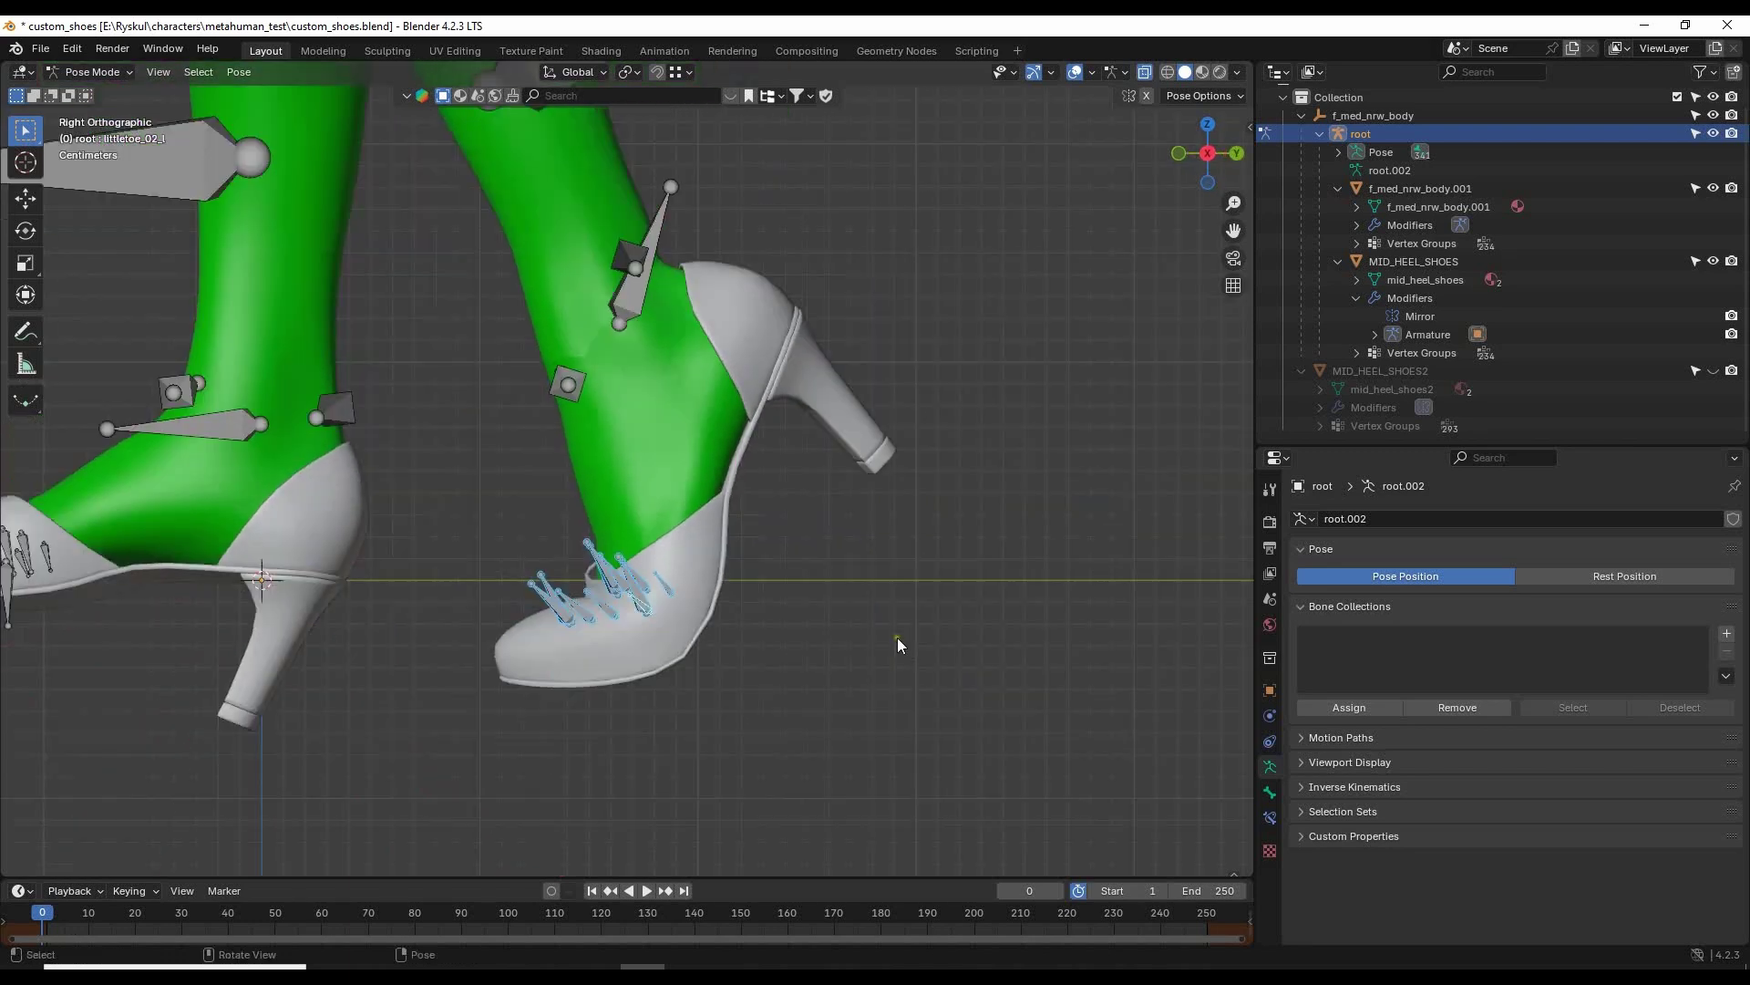
pyautogui.press('r')
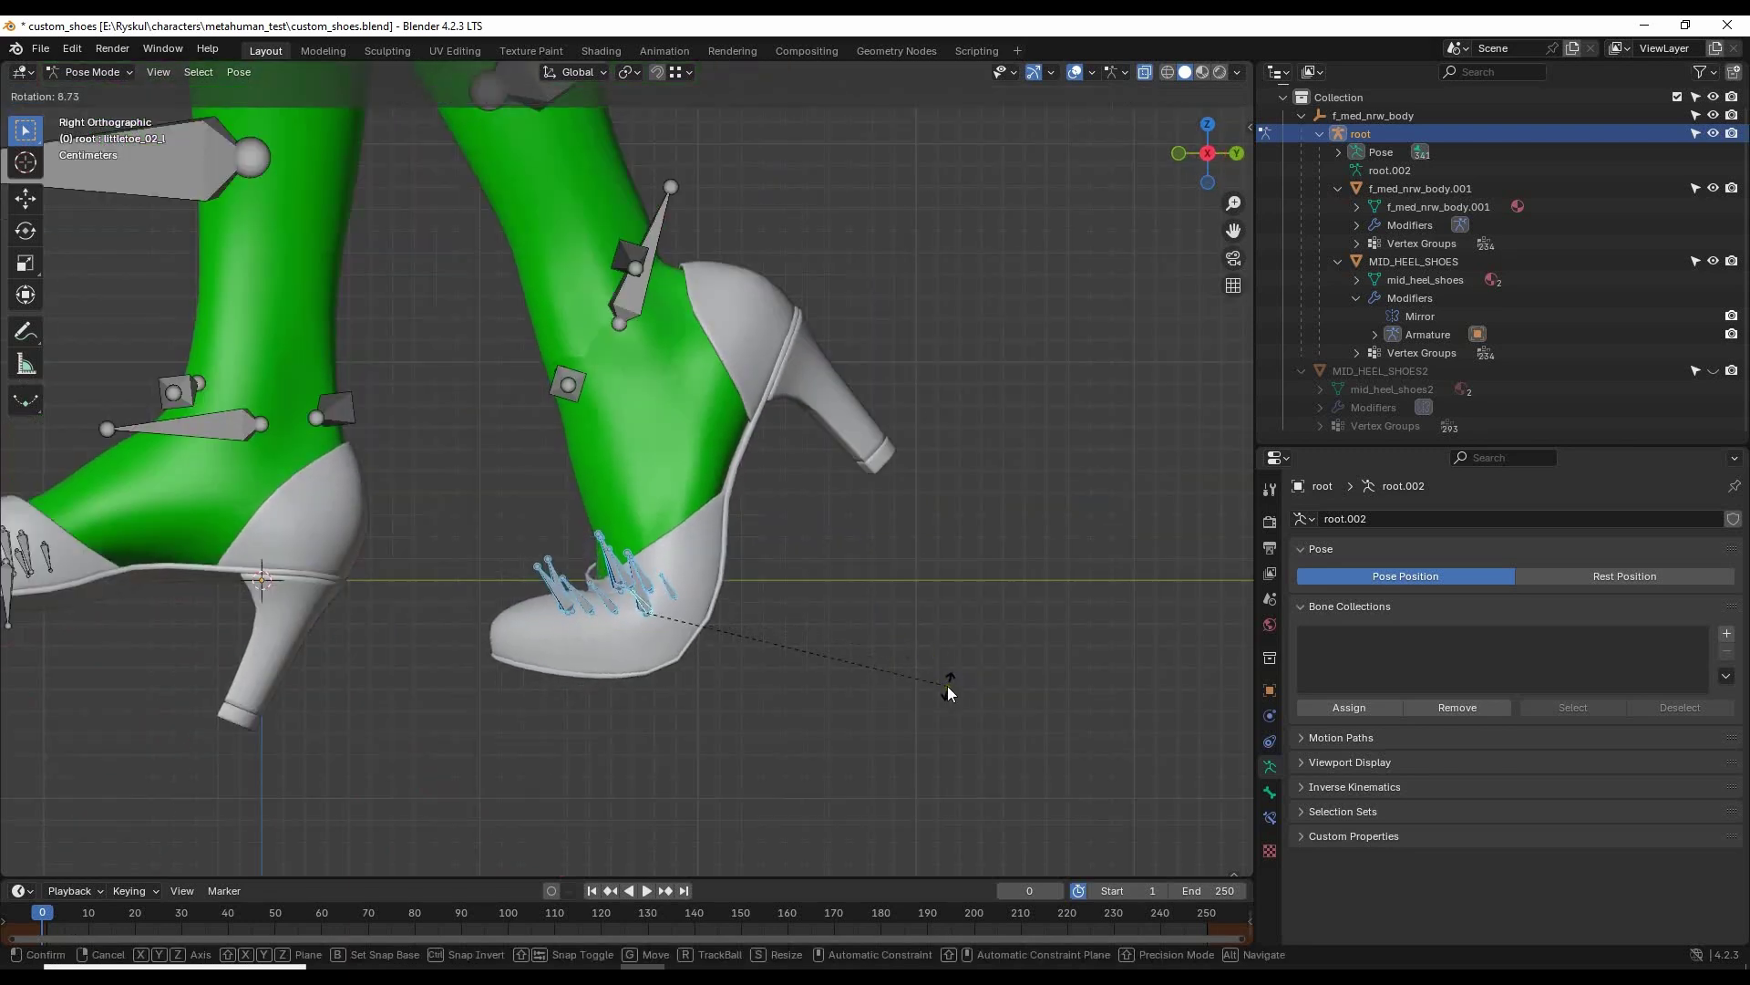
pyautogui.click(948, 685)
# Inspect the bent left shoe, set the root armature to Rest Position and return to Object Mode.
pyautogui.moveTo(948, 685); pyautogui.dragTo(635, 708, button='middle')
pyautogui.scroll(4, 757, 755)
pyautogui.moveTo(758, 754); pyautogui.dragTo(751, 617, button='middle')
pyautogui.scroll(-5, 682, 638)
pyautogui.keyDown('shift'); pyautogui.moveTo(740, 521); pyautogui.dragTo(775, 587, button='middle'); pyautogui.keyUp('shift')
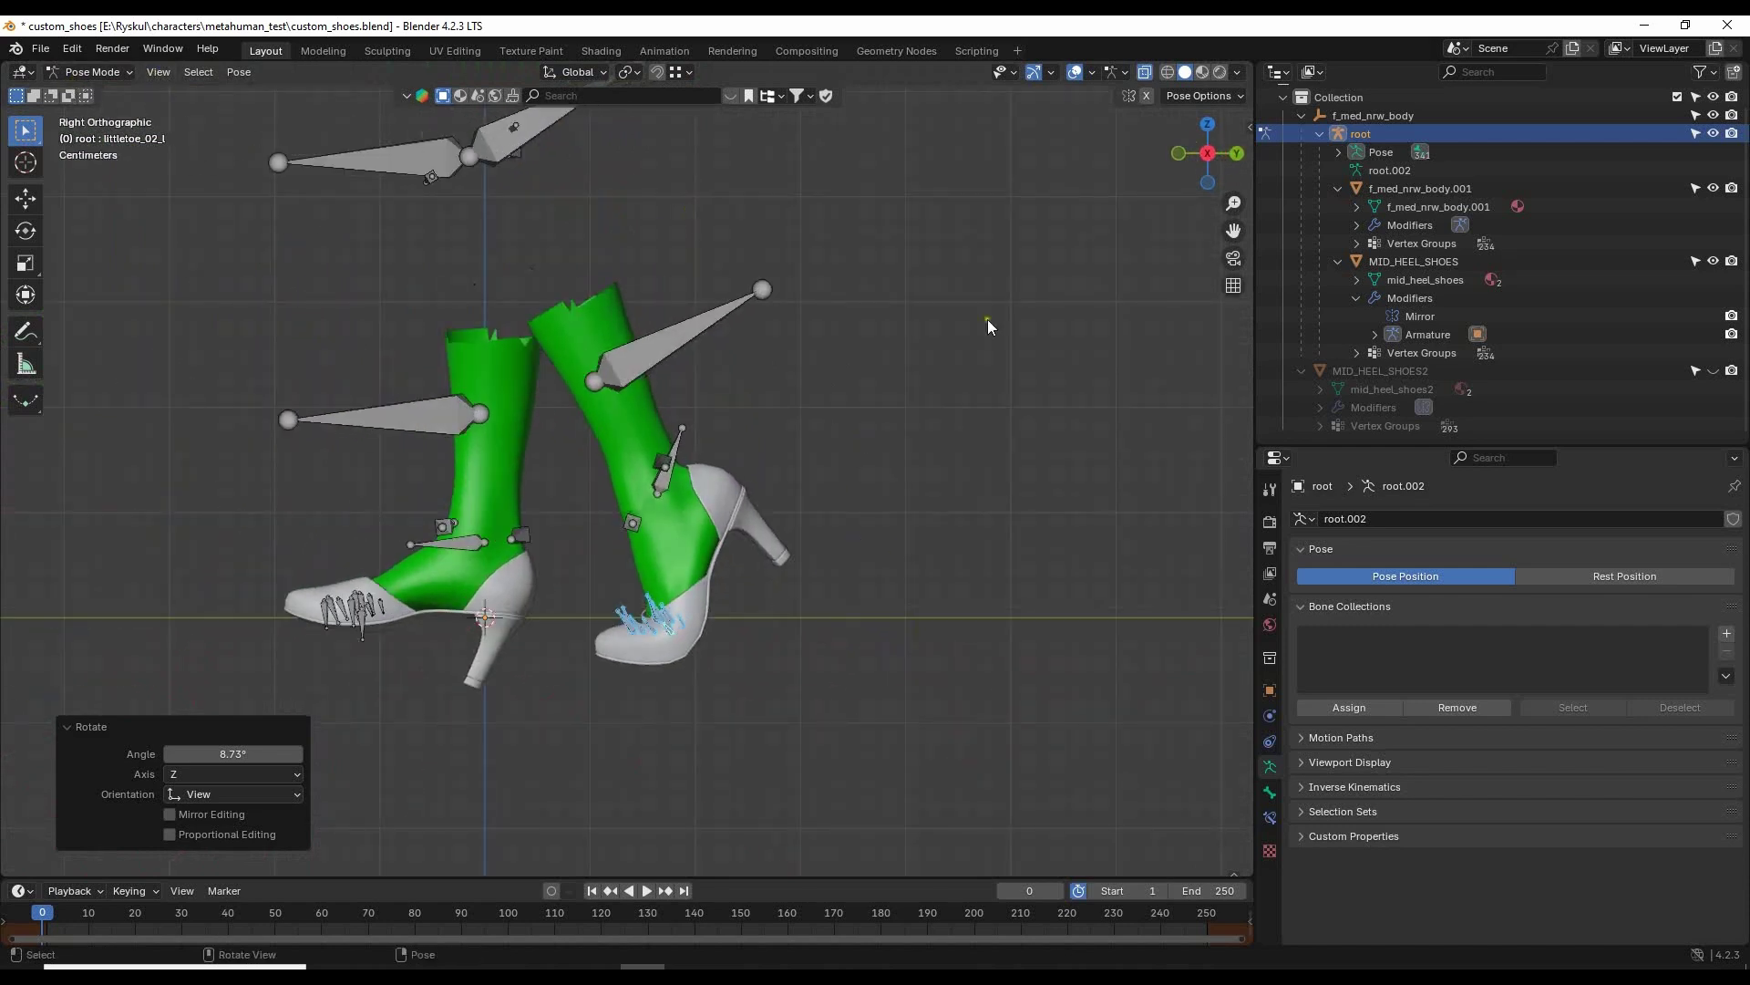
pyautogui.click(1623, 576)
pyautogui.click(102, 72)
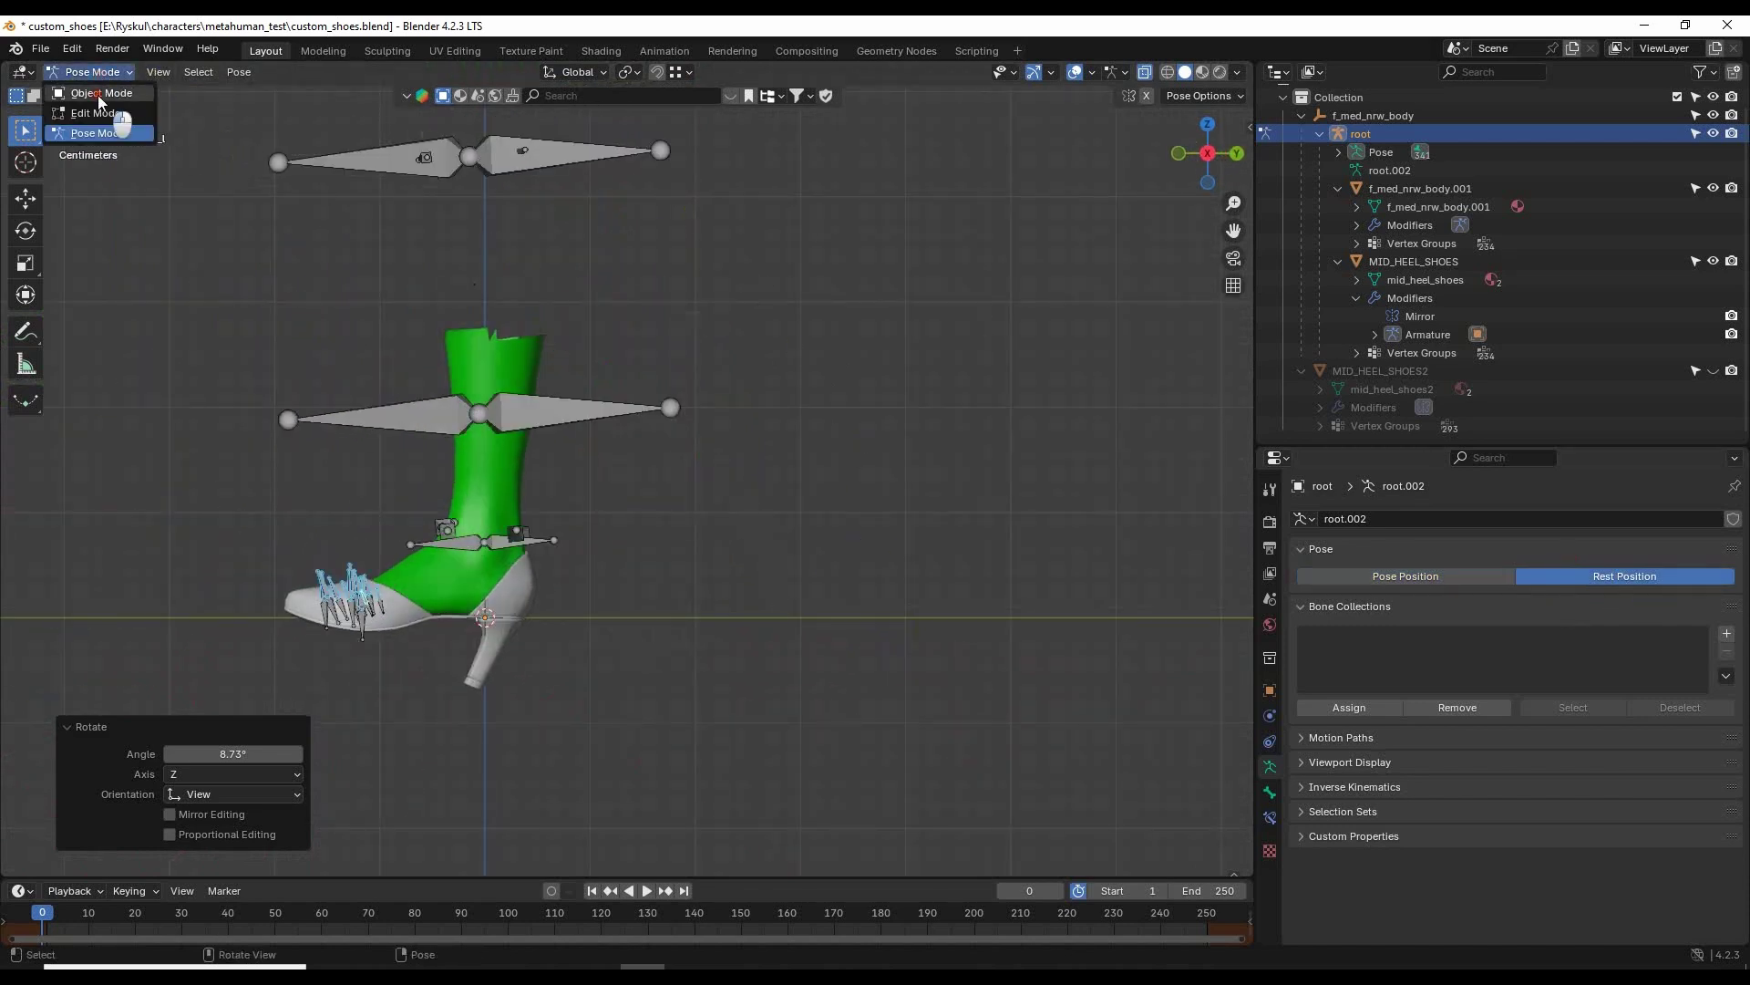
pyautogui.click(96, 95)
# Select MID_HEEL_SHOES and display the settings of its Mirror and Armature modifiers.
pyautogui.click(788, 555)
pyautogui.keyDown('shift'); pyautogui.moveTo(684, 538); pyautogui.dragTo(832, 572, button='middle'); pyautogui.keyUp('shift')
pyautogui.moveTo(531, 629); pyautogui.dragTo(1041, 627, button='middle')
pyautogui.click(576, 693)
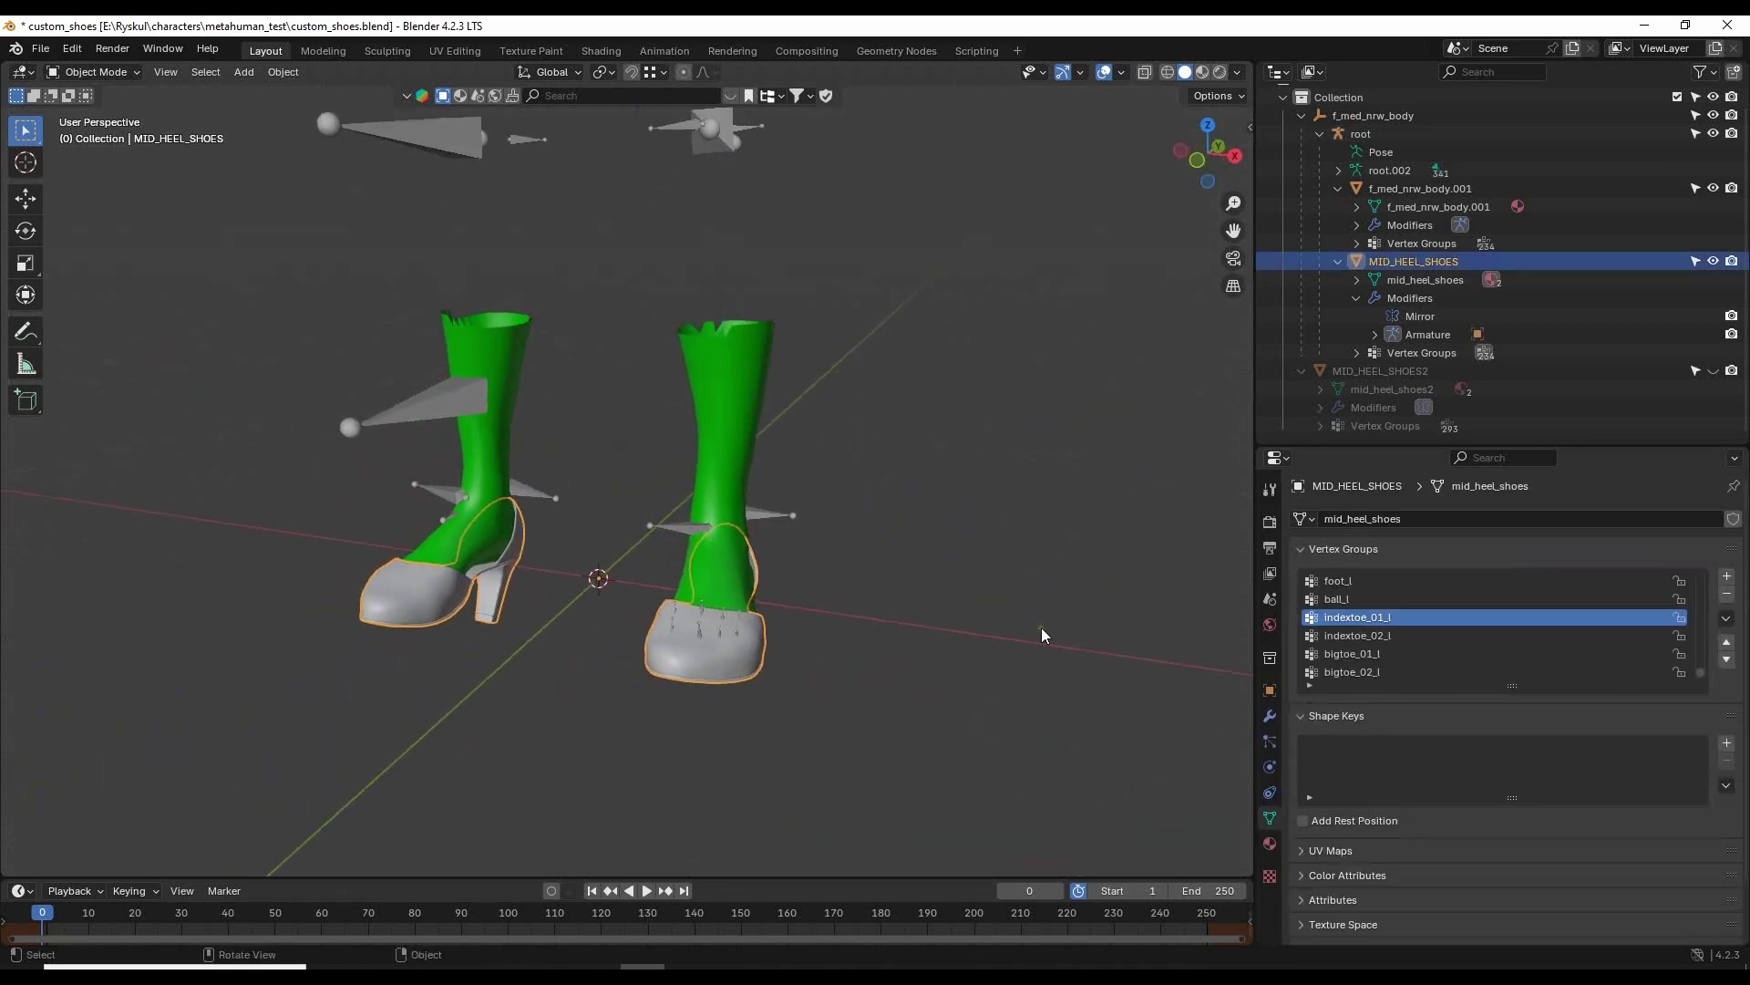
pyautogui.click(1357, 298)
pyautogui.scroll(1, 1354, 298)
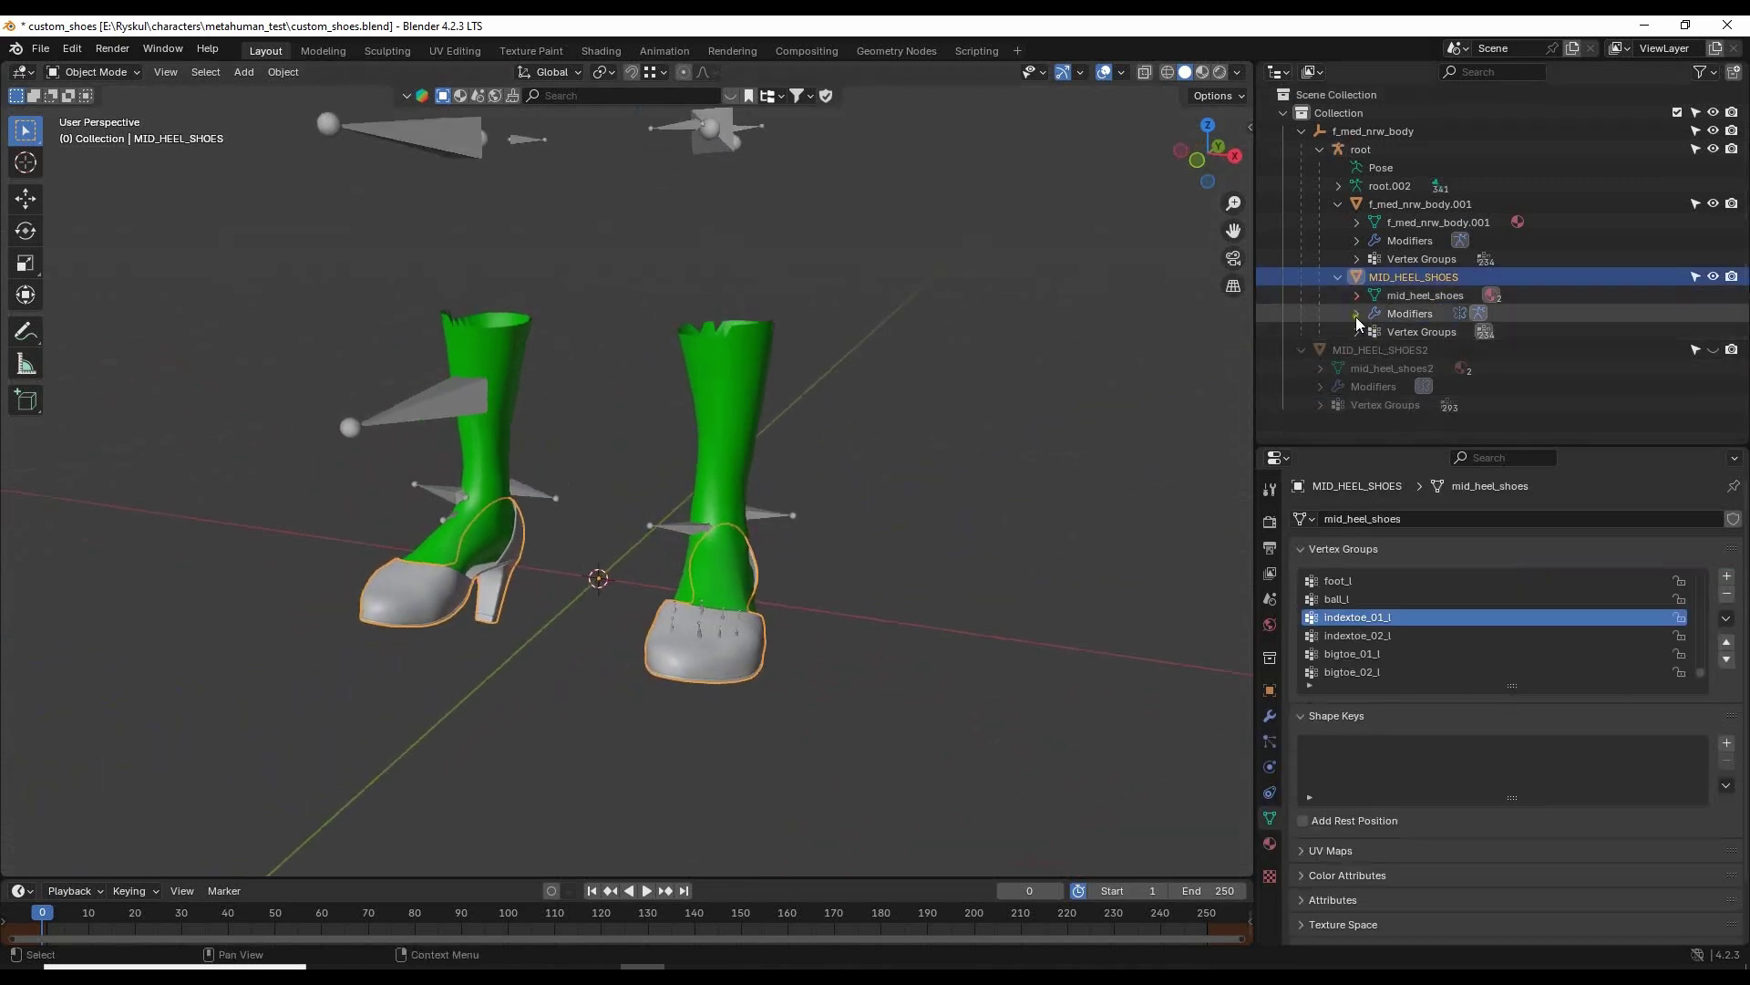
pyautogui.click(1269, 717)
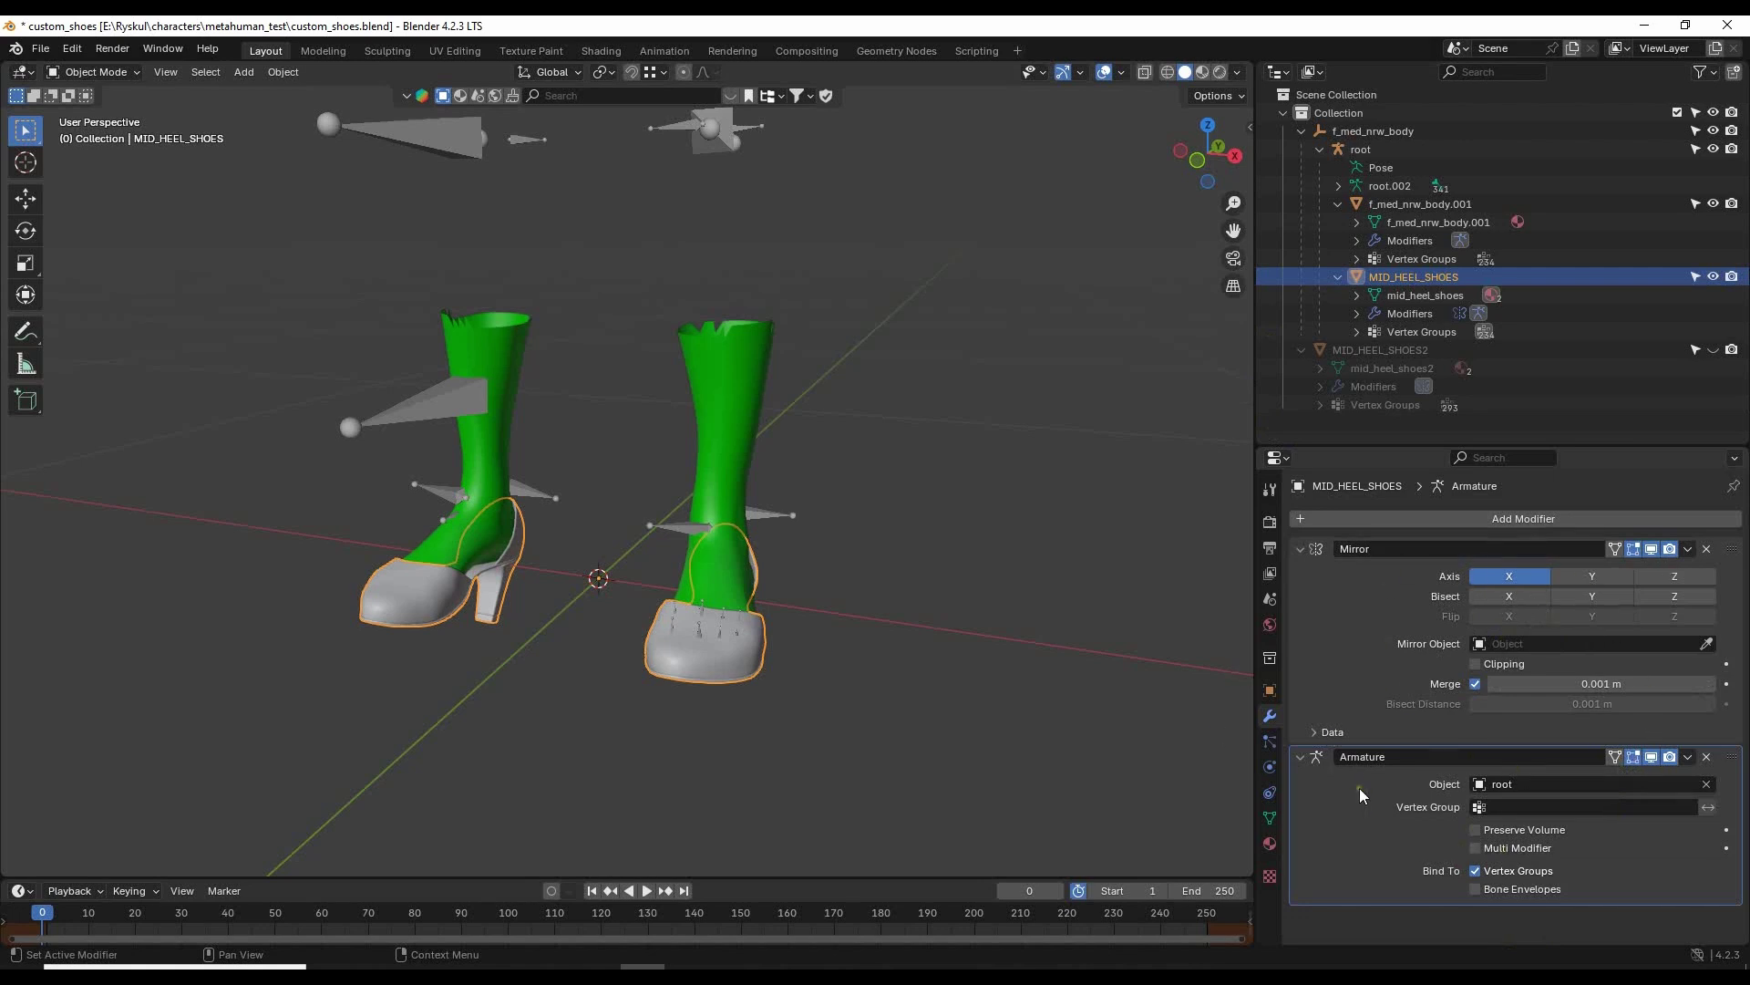
# Select MID_HEEL_SHOES together with the root armature and open the FBX export dialog.
pyautogui.moveTo(1034, 533); pyautogui.dragTo(936, 483, button='middle')
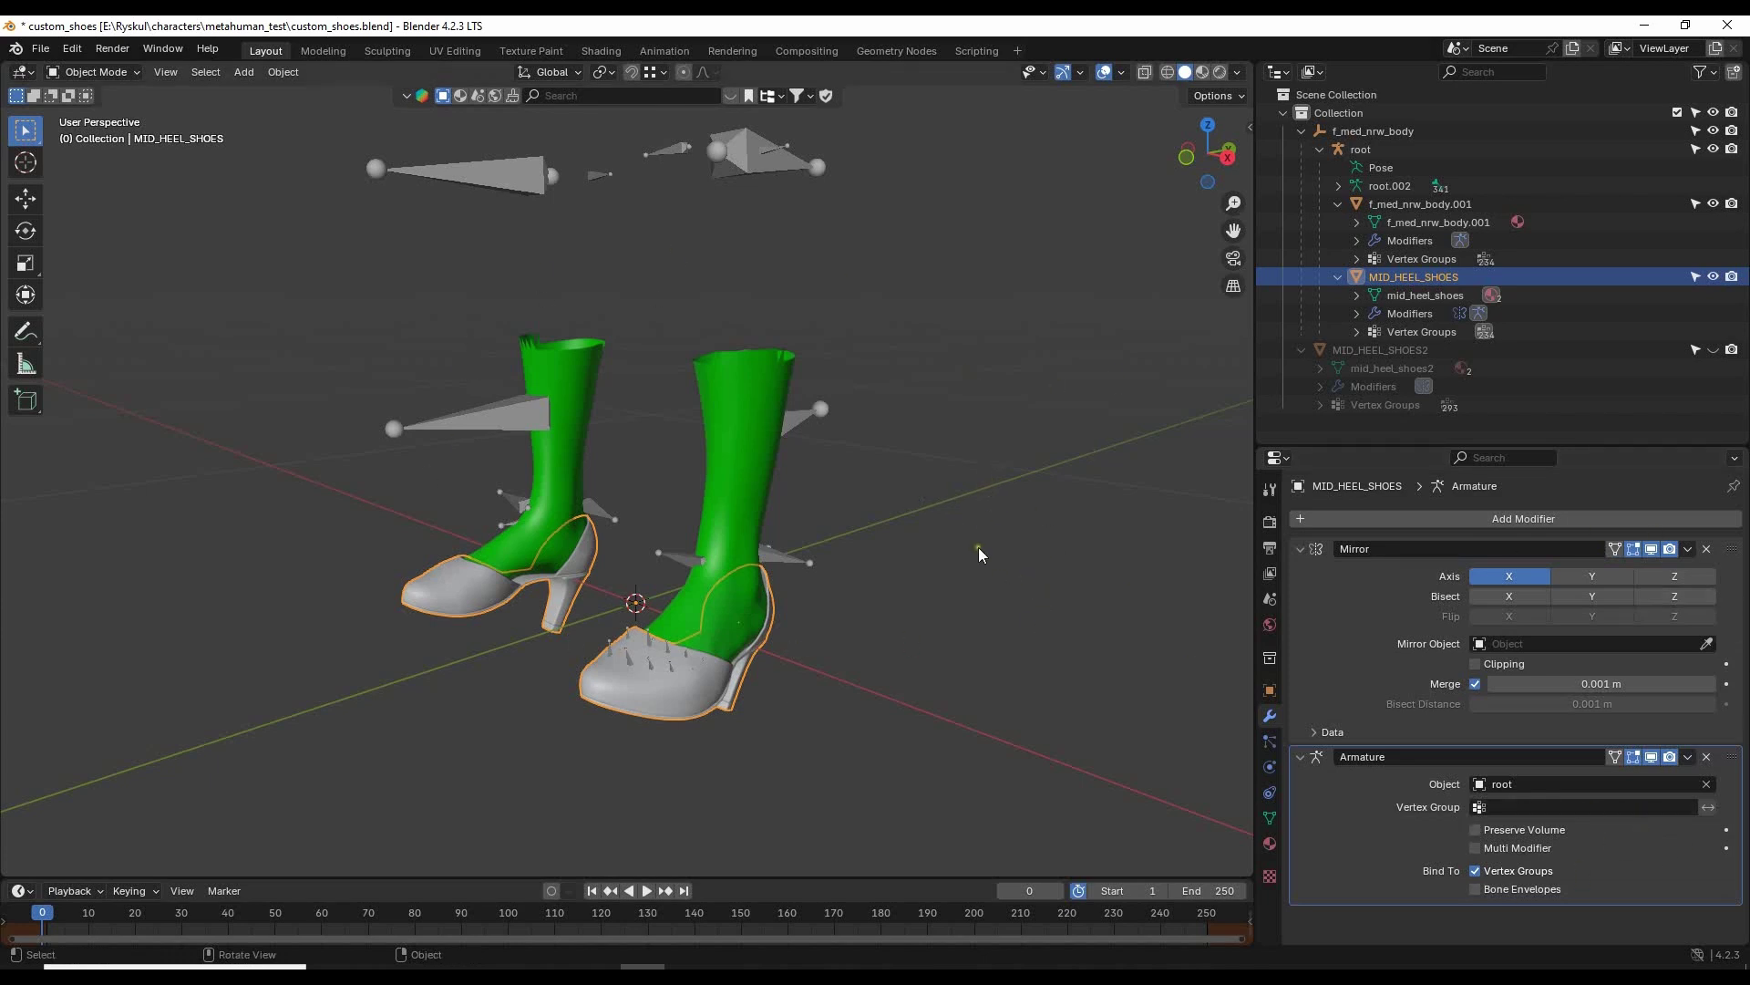
pyautogui.moveTo(977, 547); pyautogui.dragTo(944, 565, button='middle')
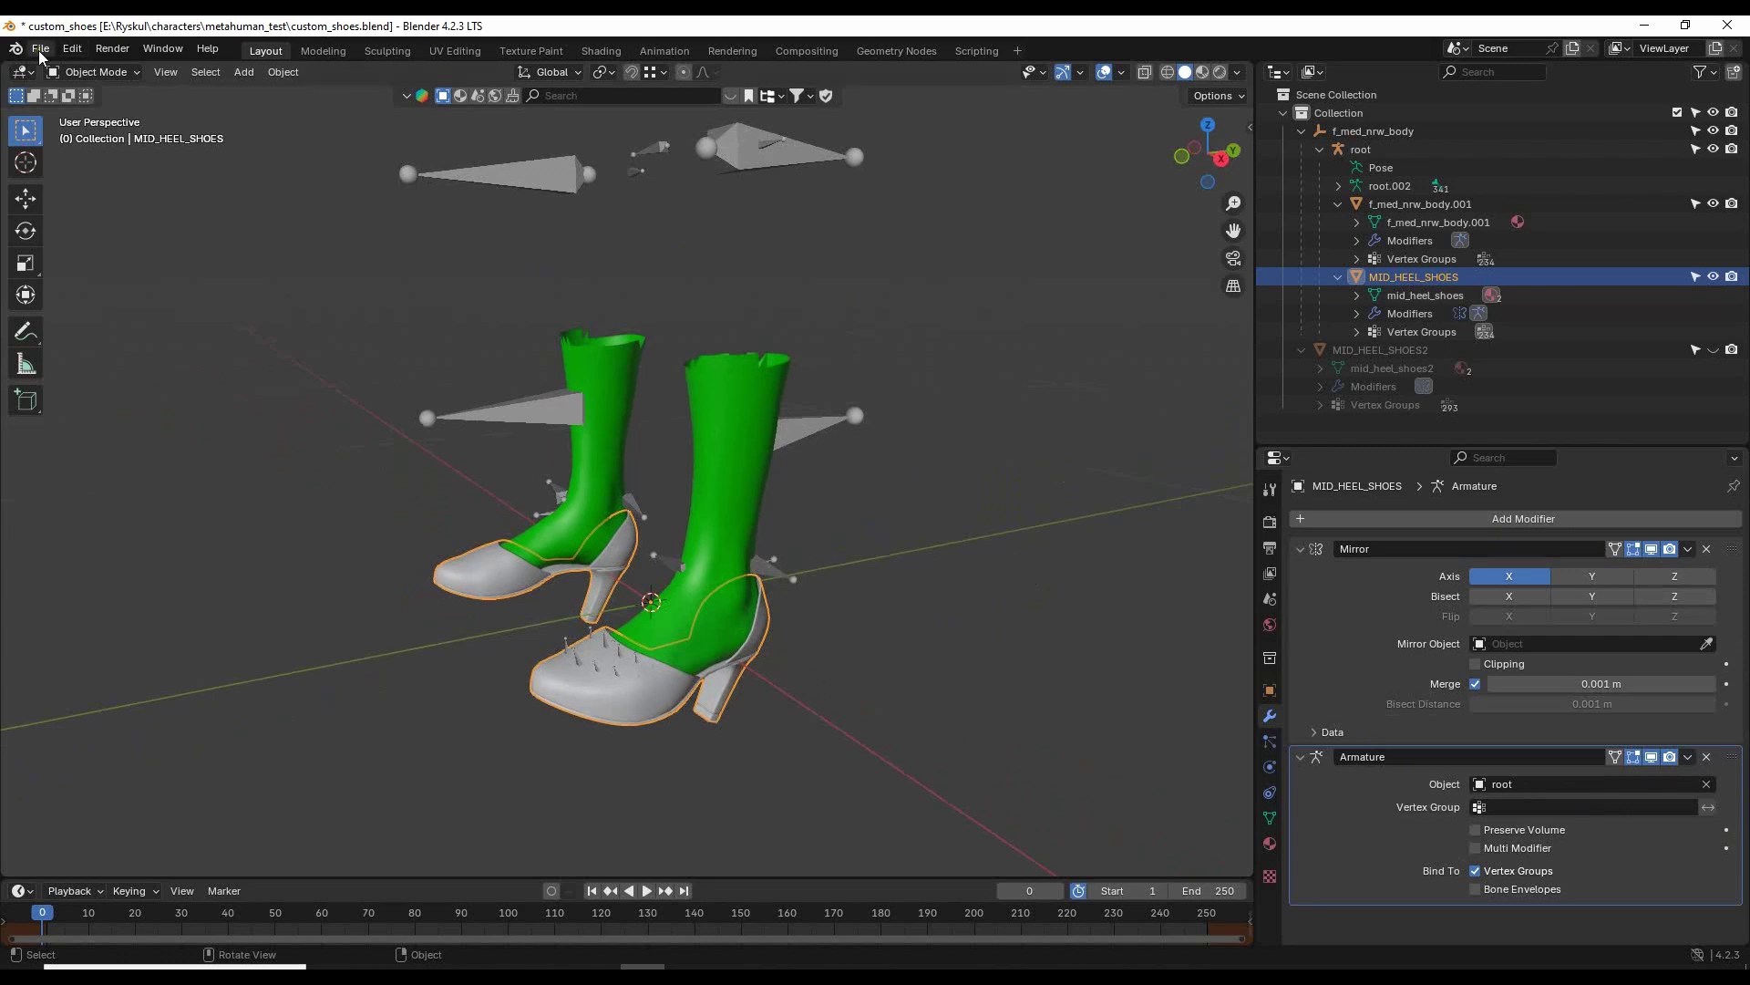
pyautogui.moveTo(957, 491); pyautogui.dragTo(1013, 401, button='middle')
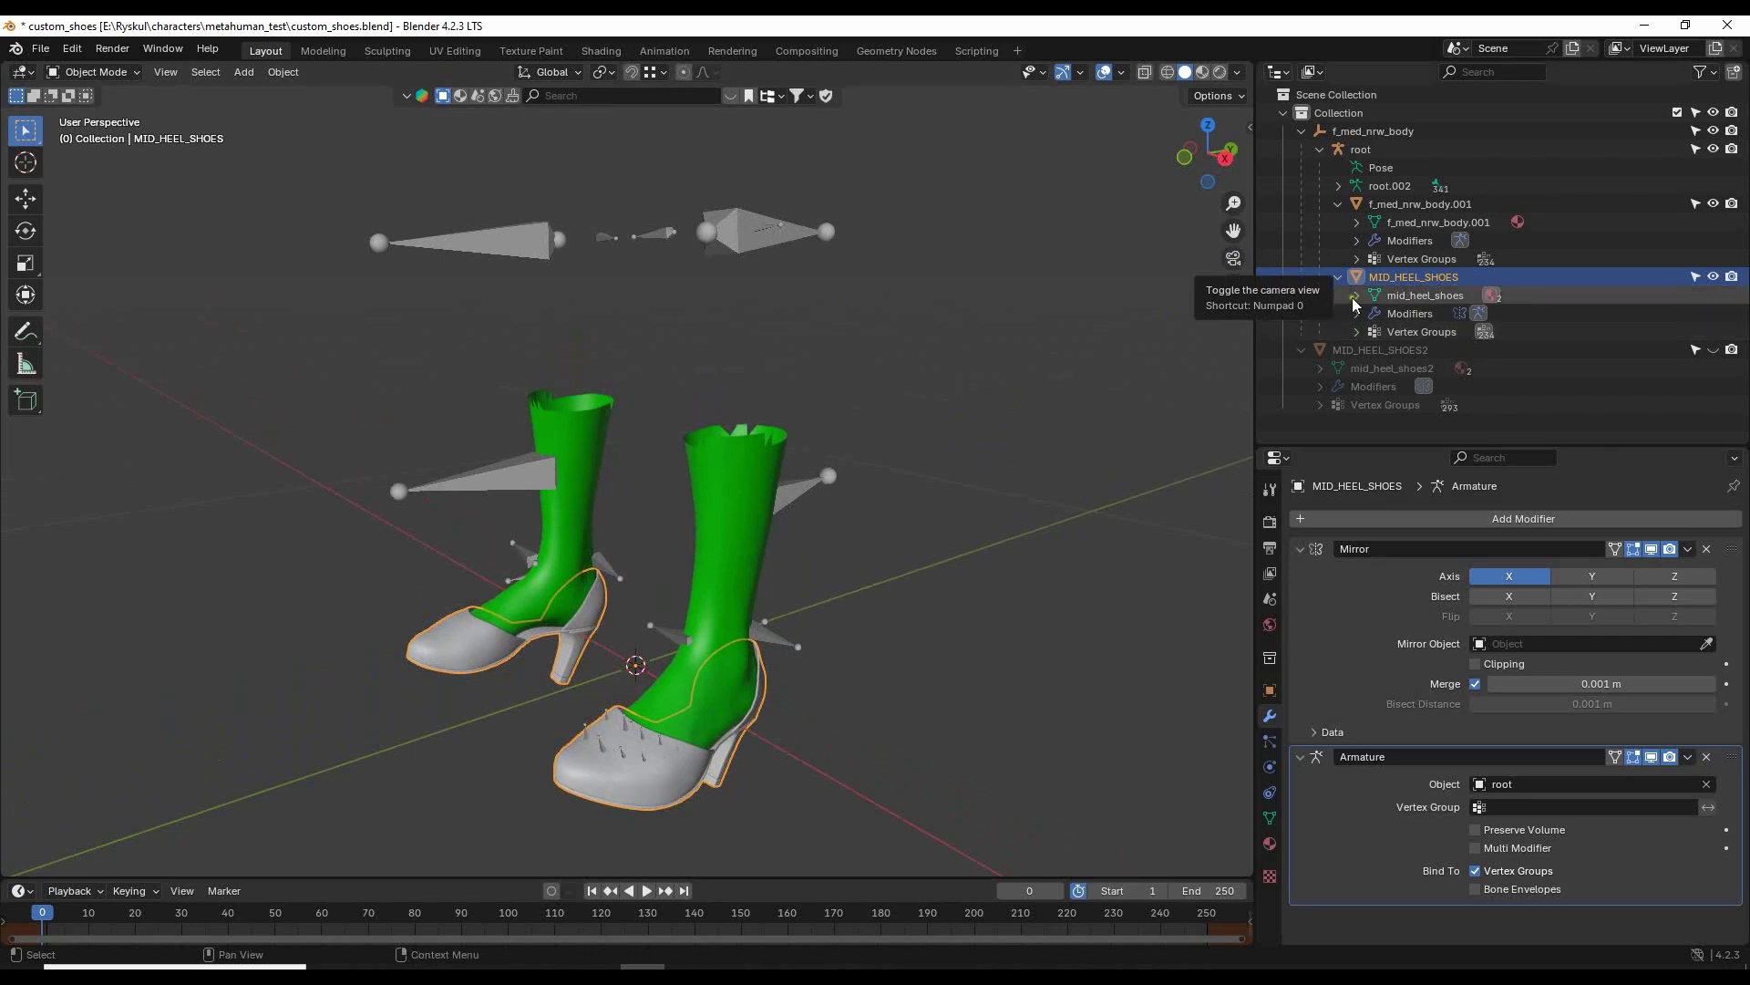
pyautogui.click(1337, 277)
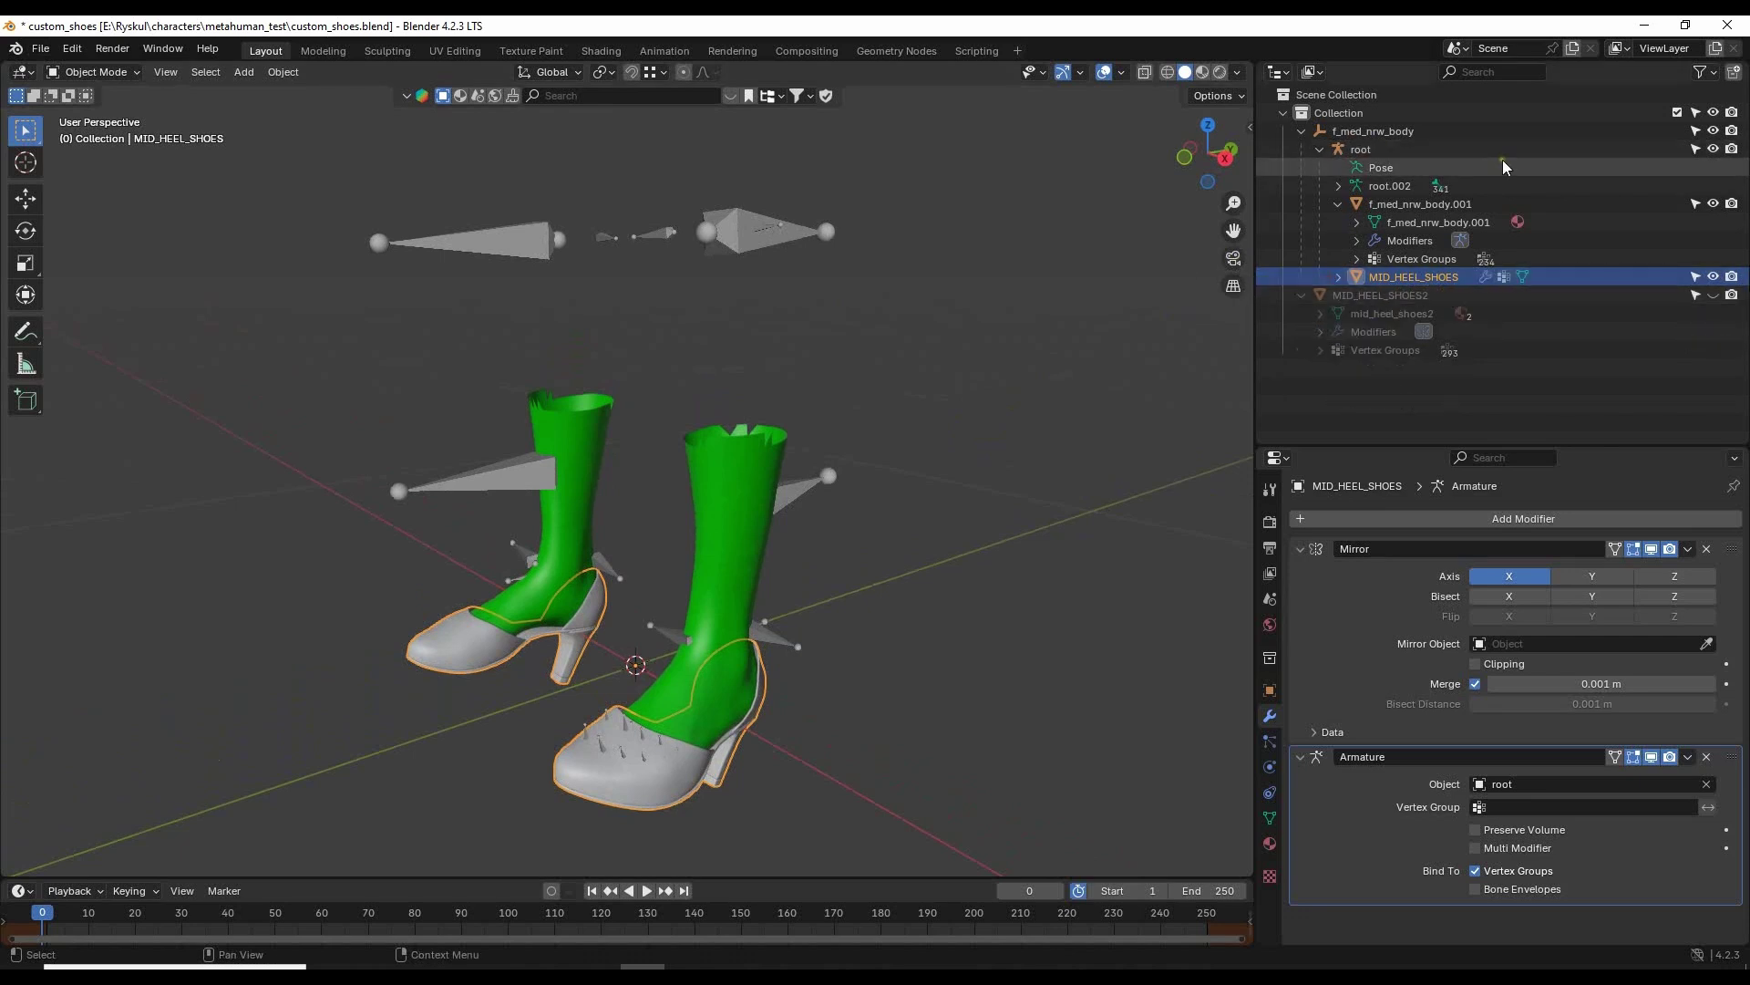
pyautogui.keyDown('ctrl'); pyautogui.click(1370, 148); pyautogui.keyUp('ctrl')
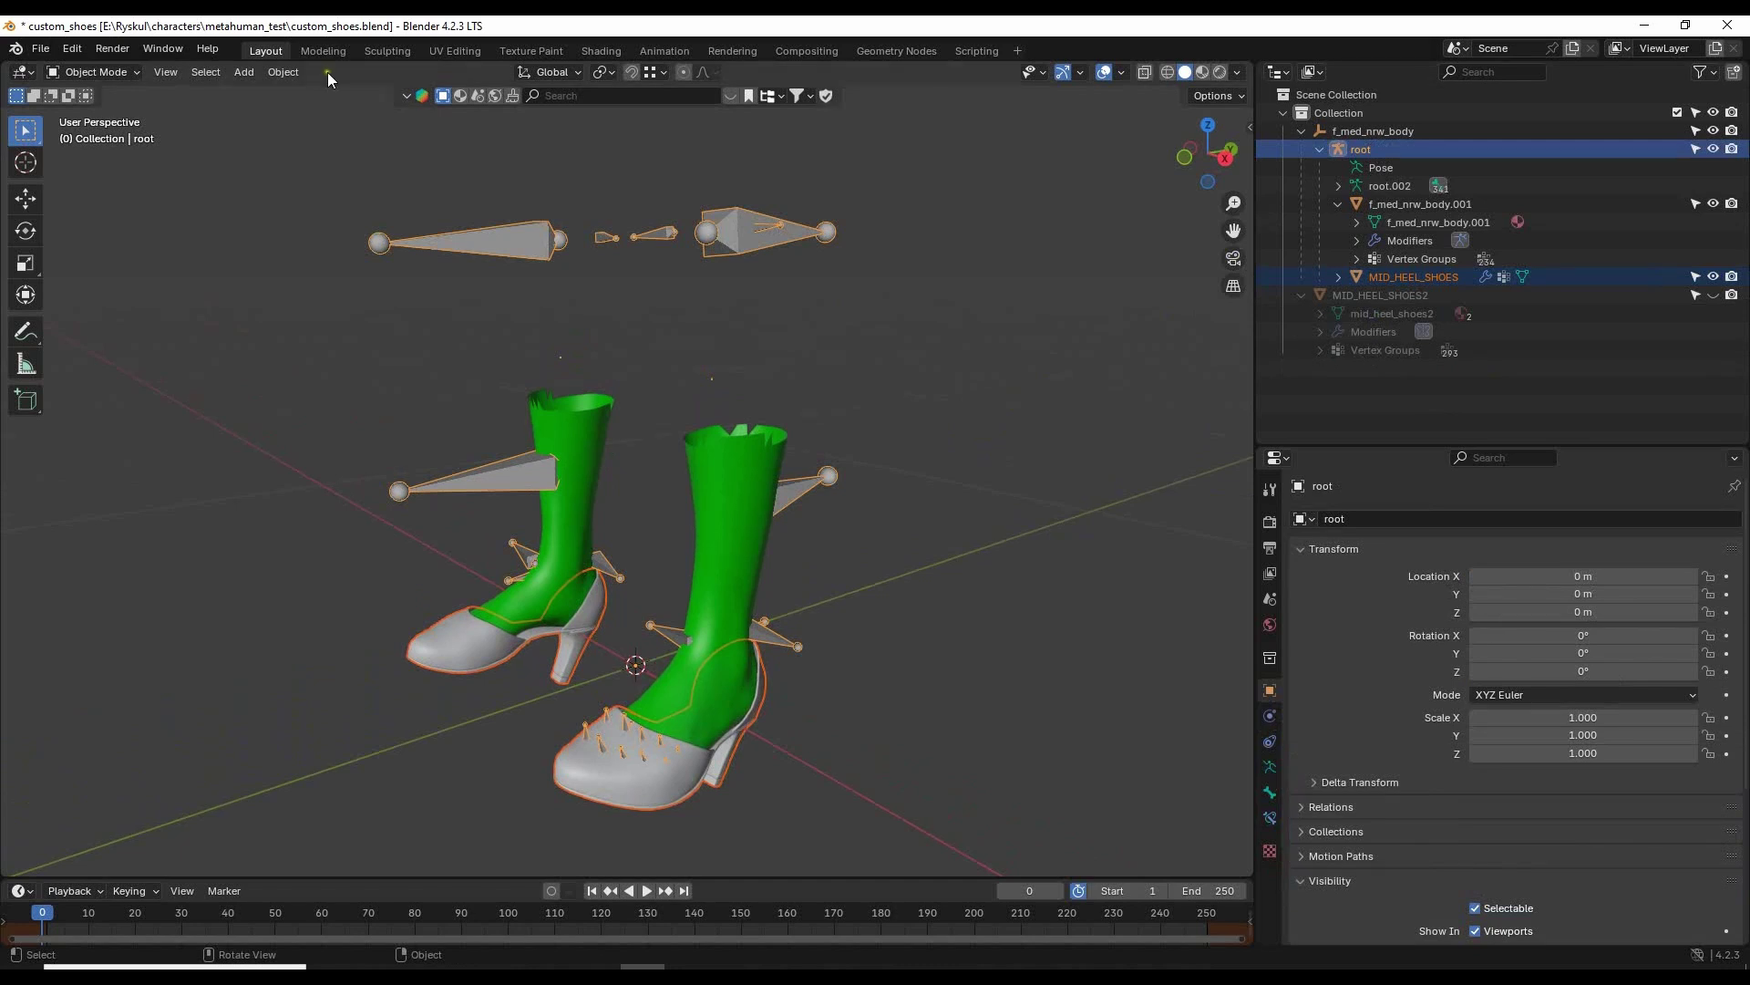
pyautogui.click(40, 48)
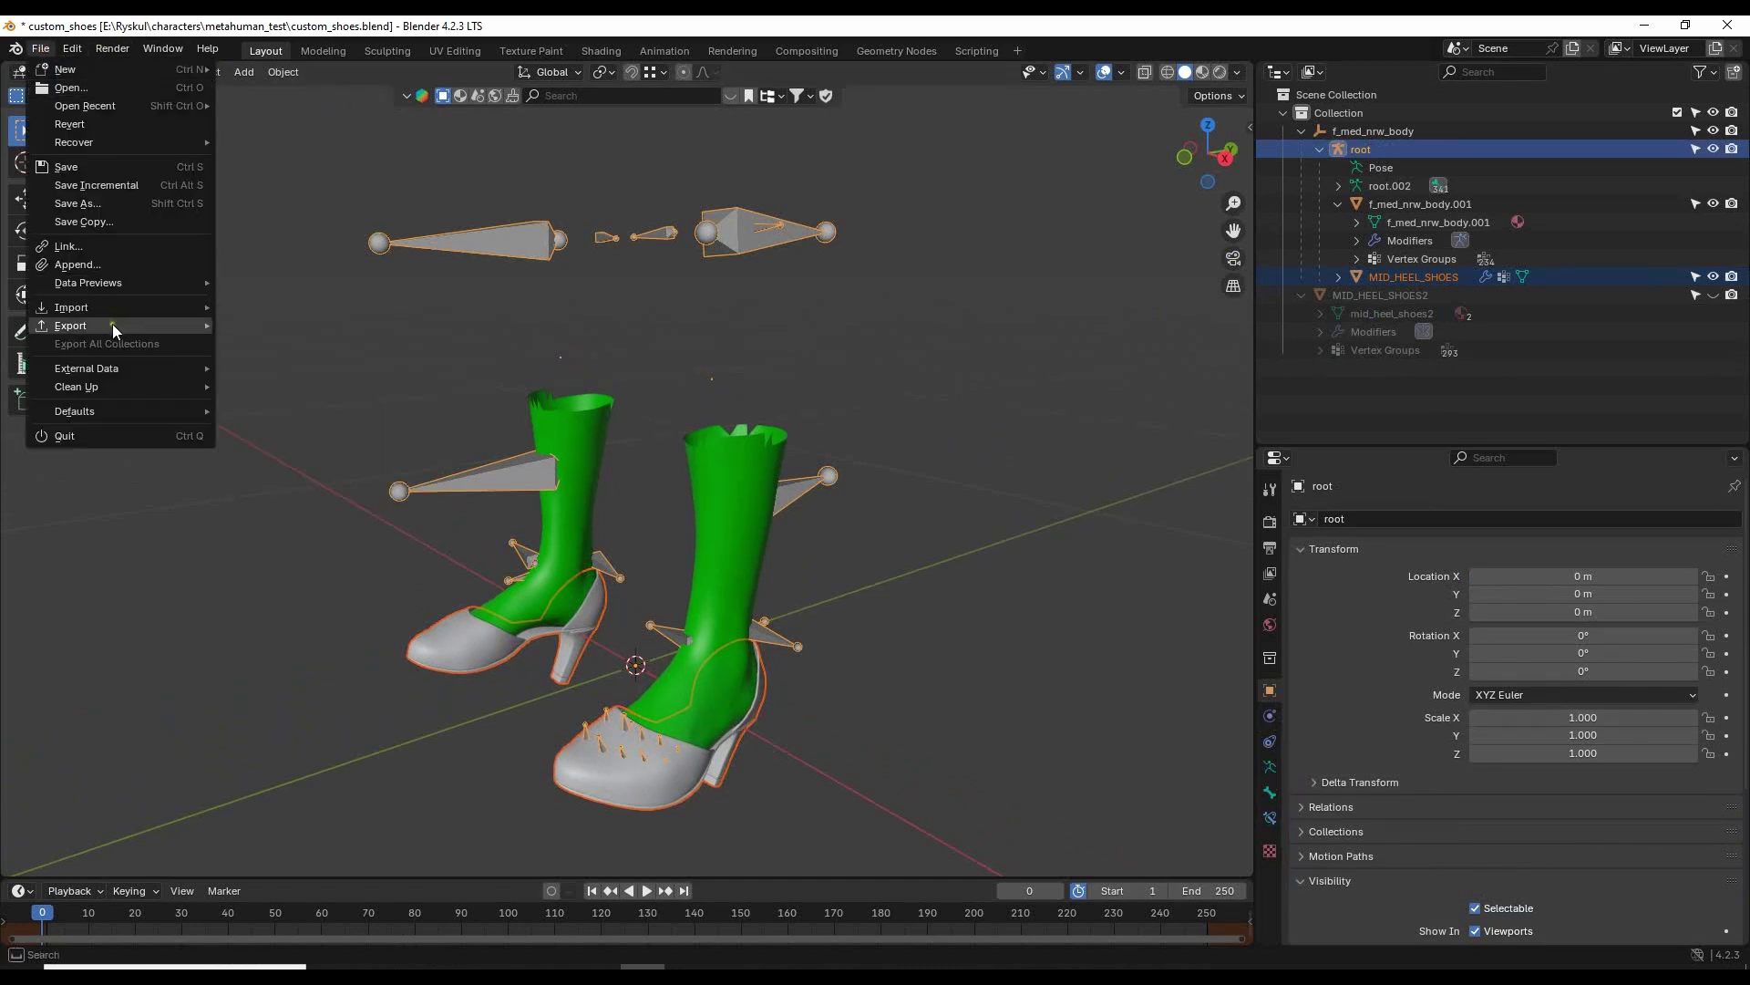
pyautogui.moveTo(113, 330)
pyautogui.click(355, 493)
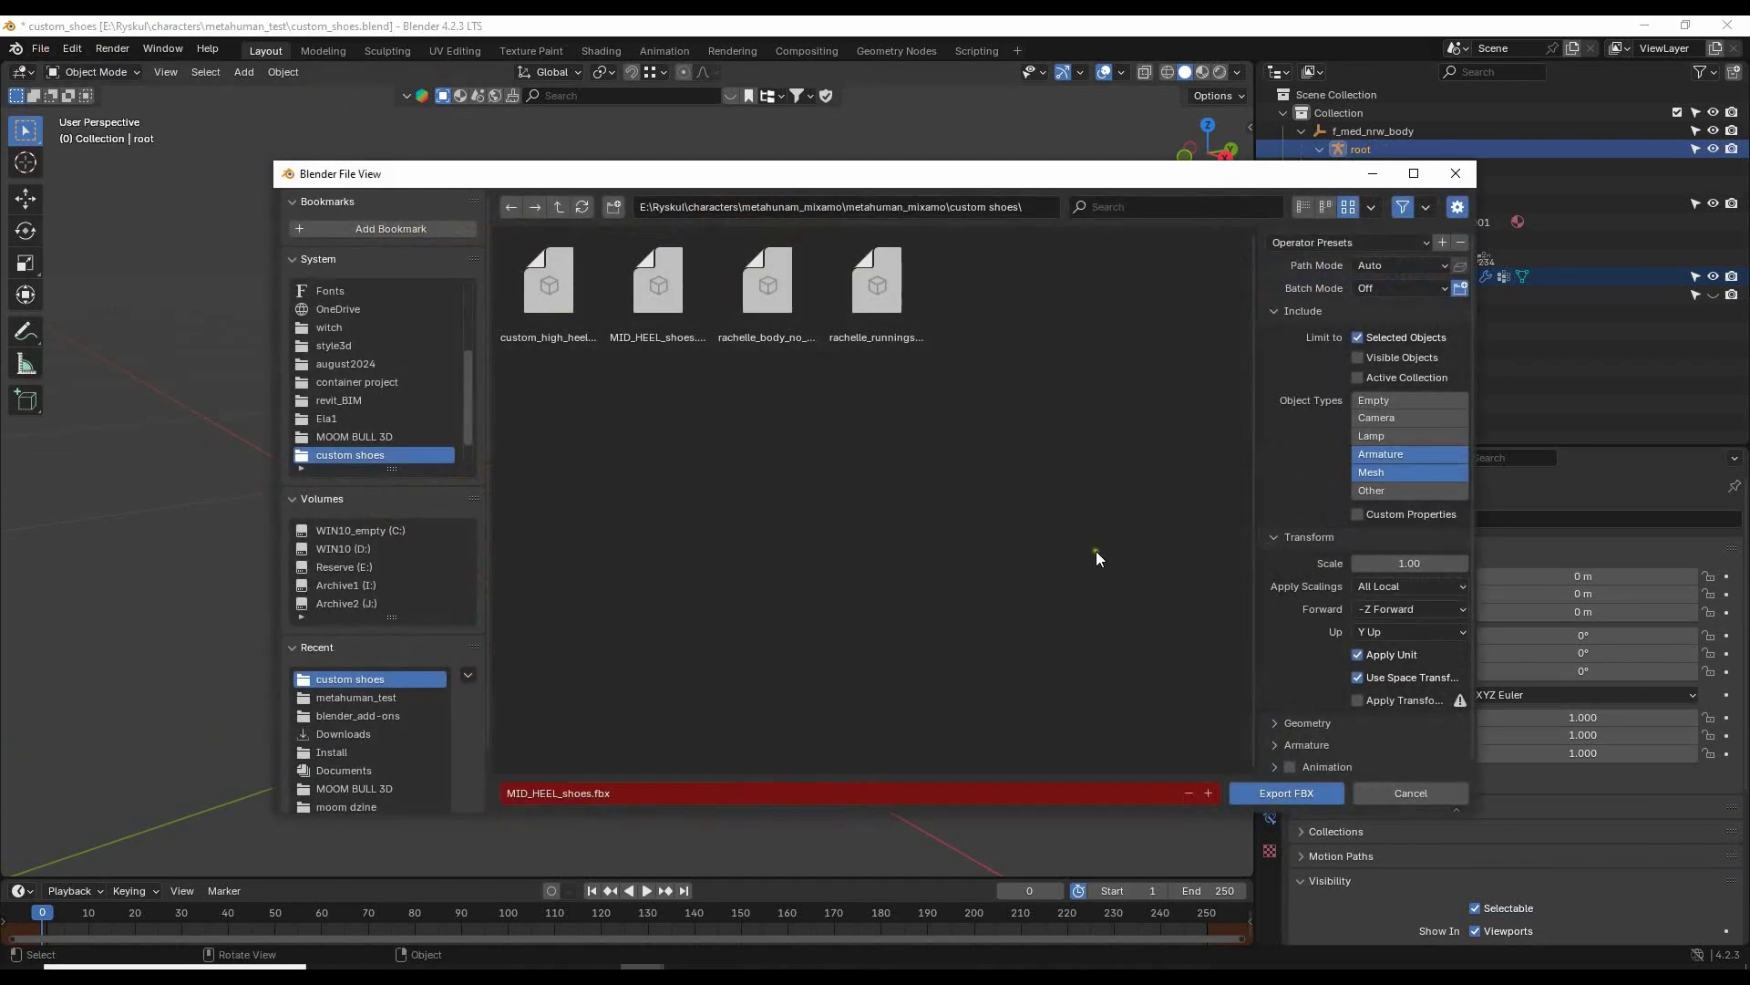
# Choose MID_HEEL_shoes.fbx as the export file, expand the Armature options and enlarge the export window to show all settings.
pyautogui.moveTo(883, 171); pyautogui.dragTo(727, 128)
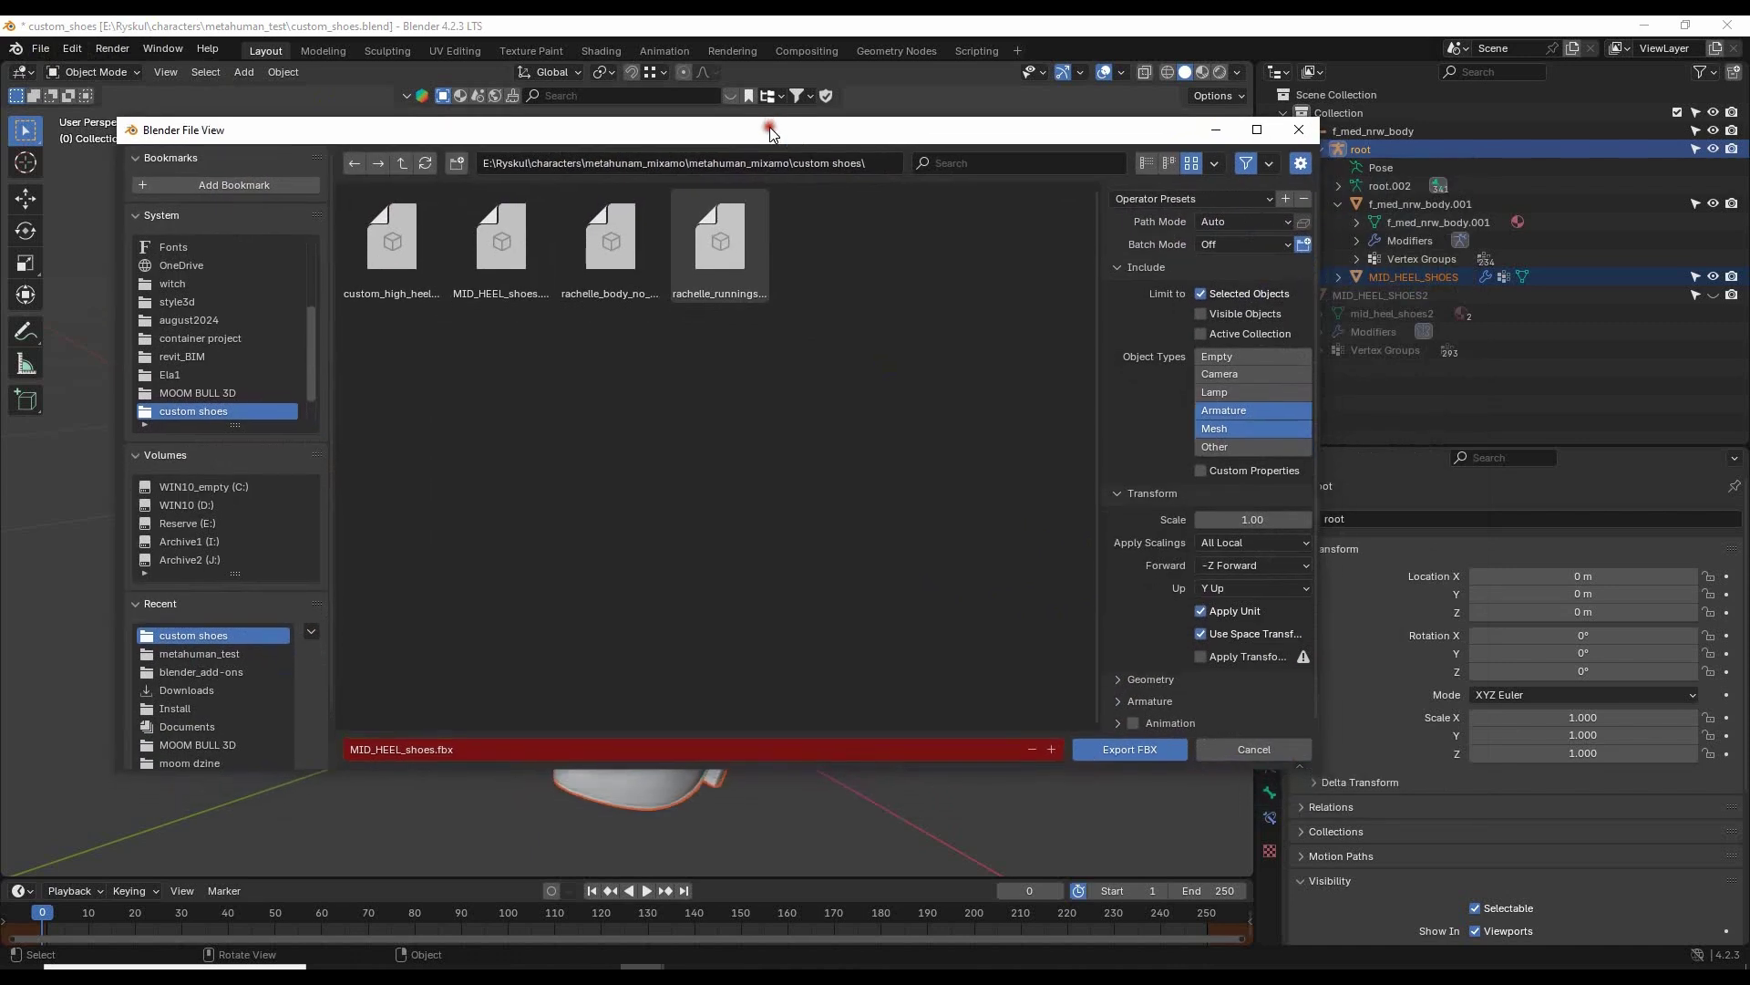
pyautogui.click(489, 749)
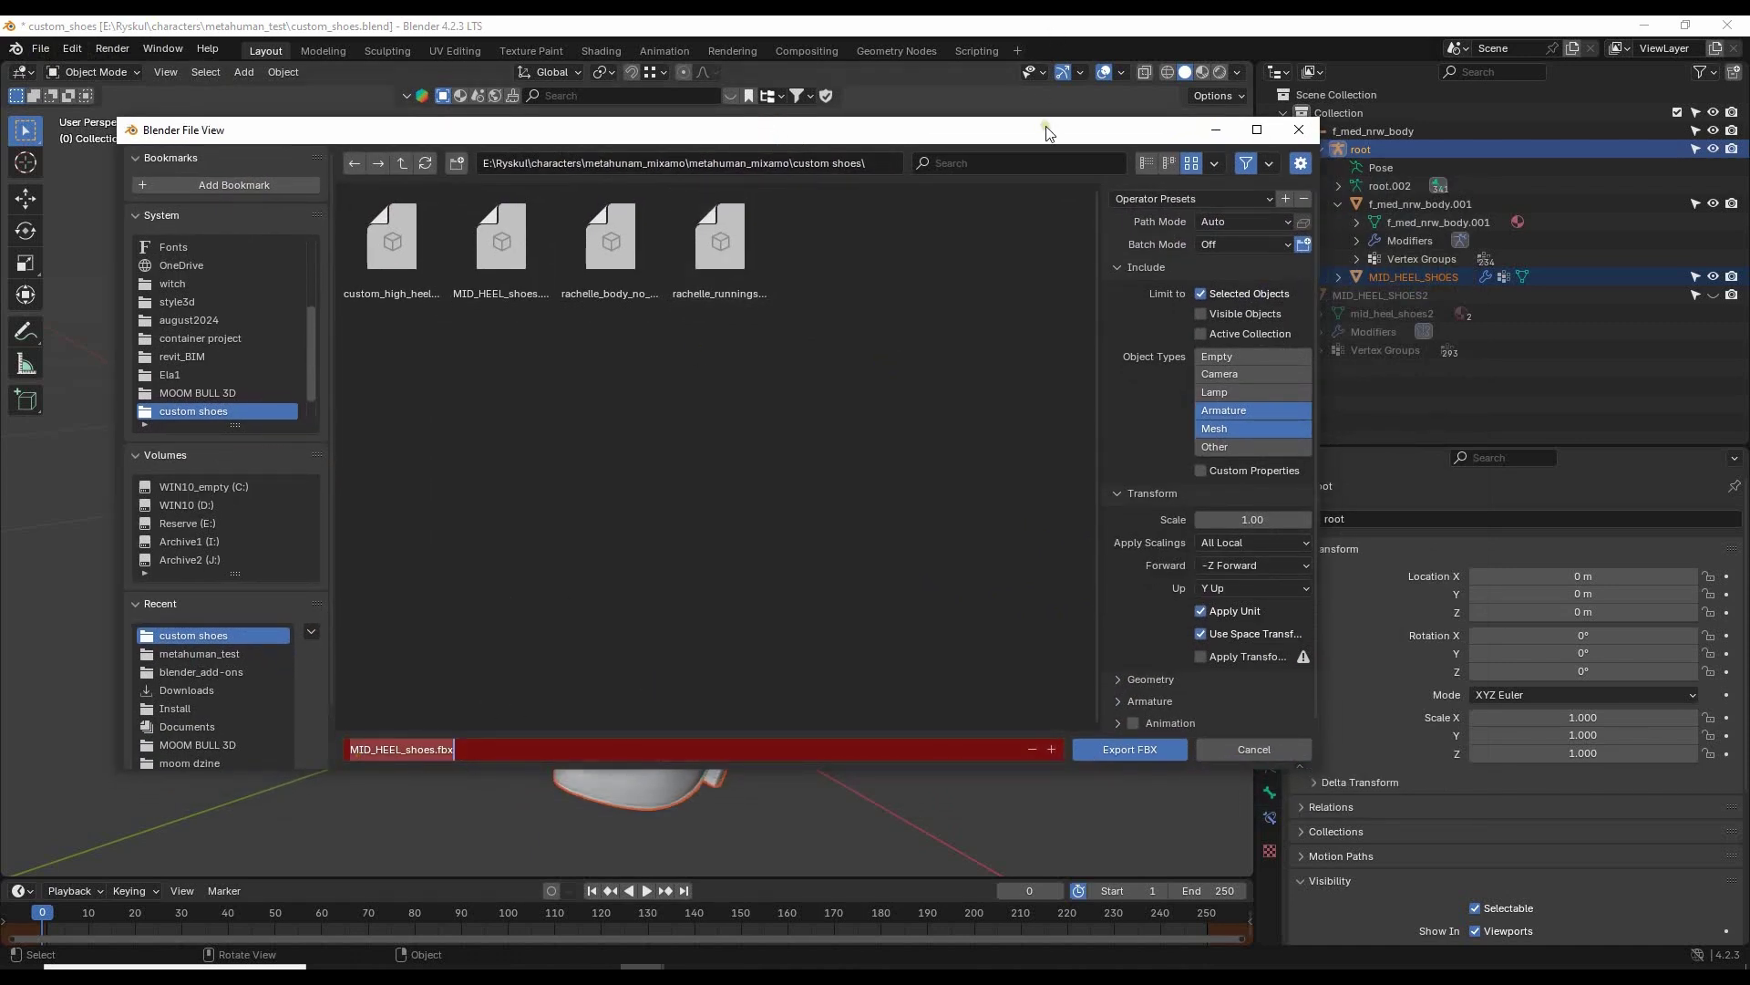
pyautogui.moveTo(1043, 129); pyautogui.dragTo(1022, 94)
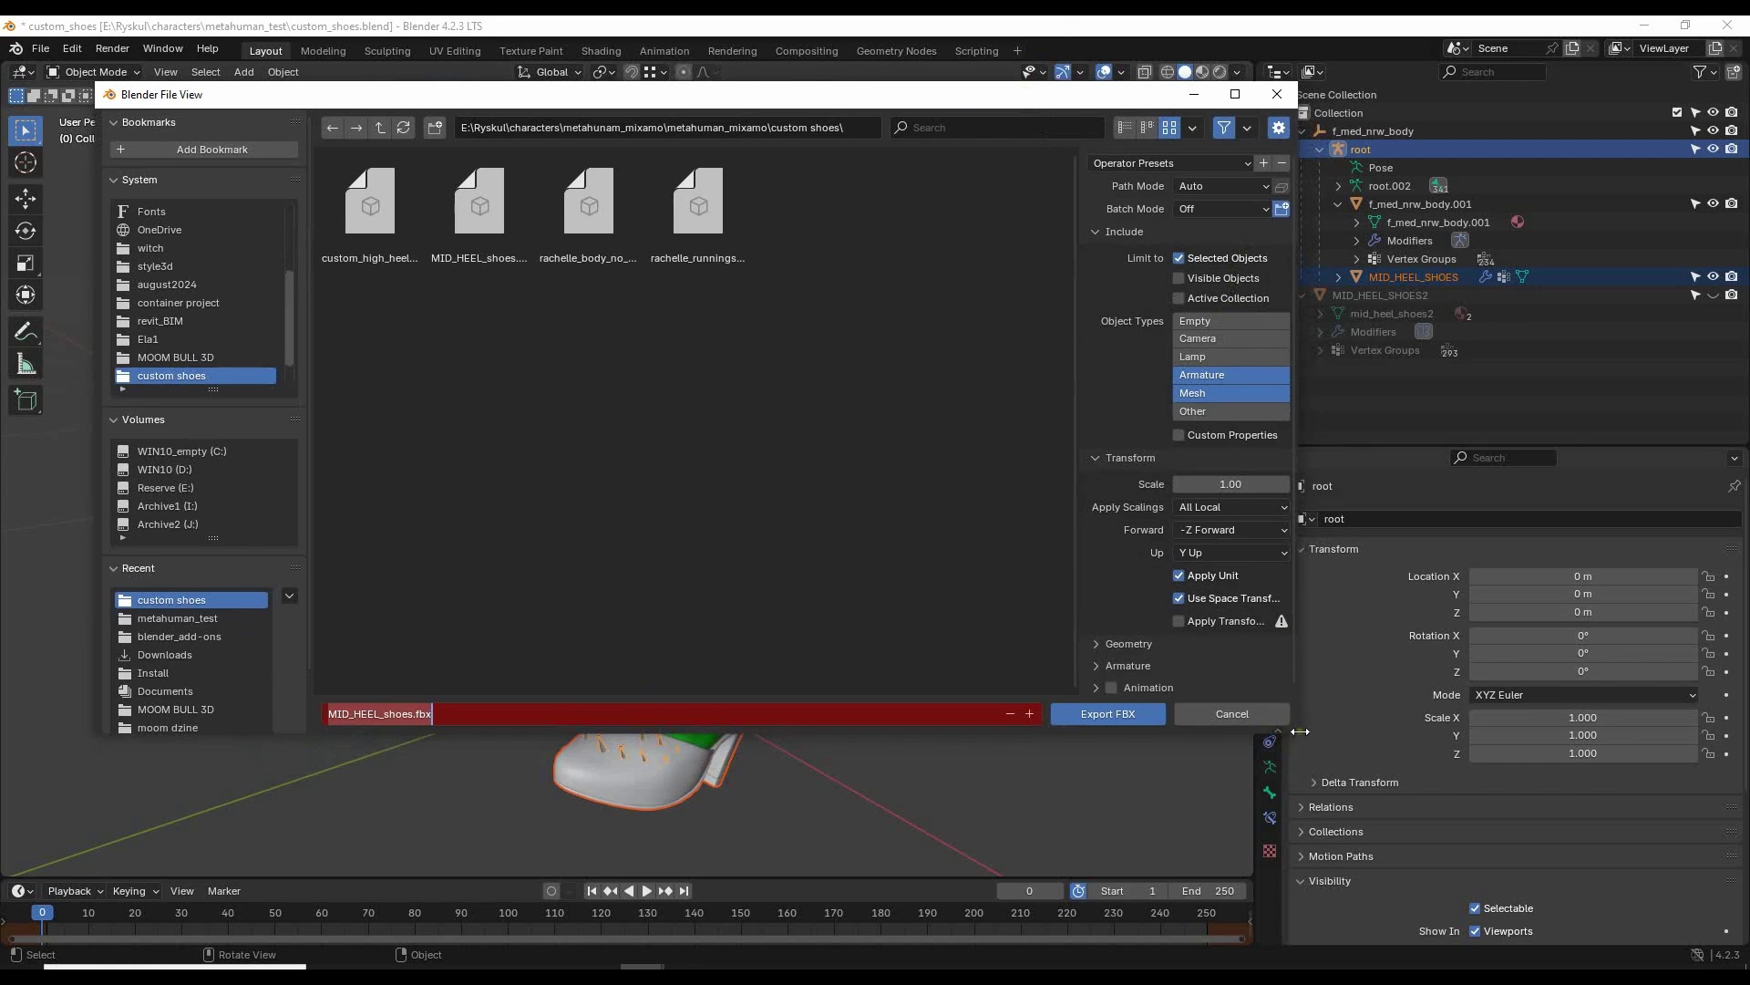
pyautogui.moveTo(1300, 746); pyautogui.dragTo(1359, 746)
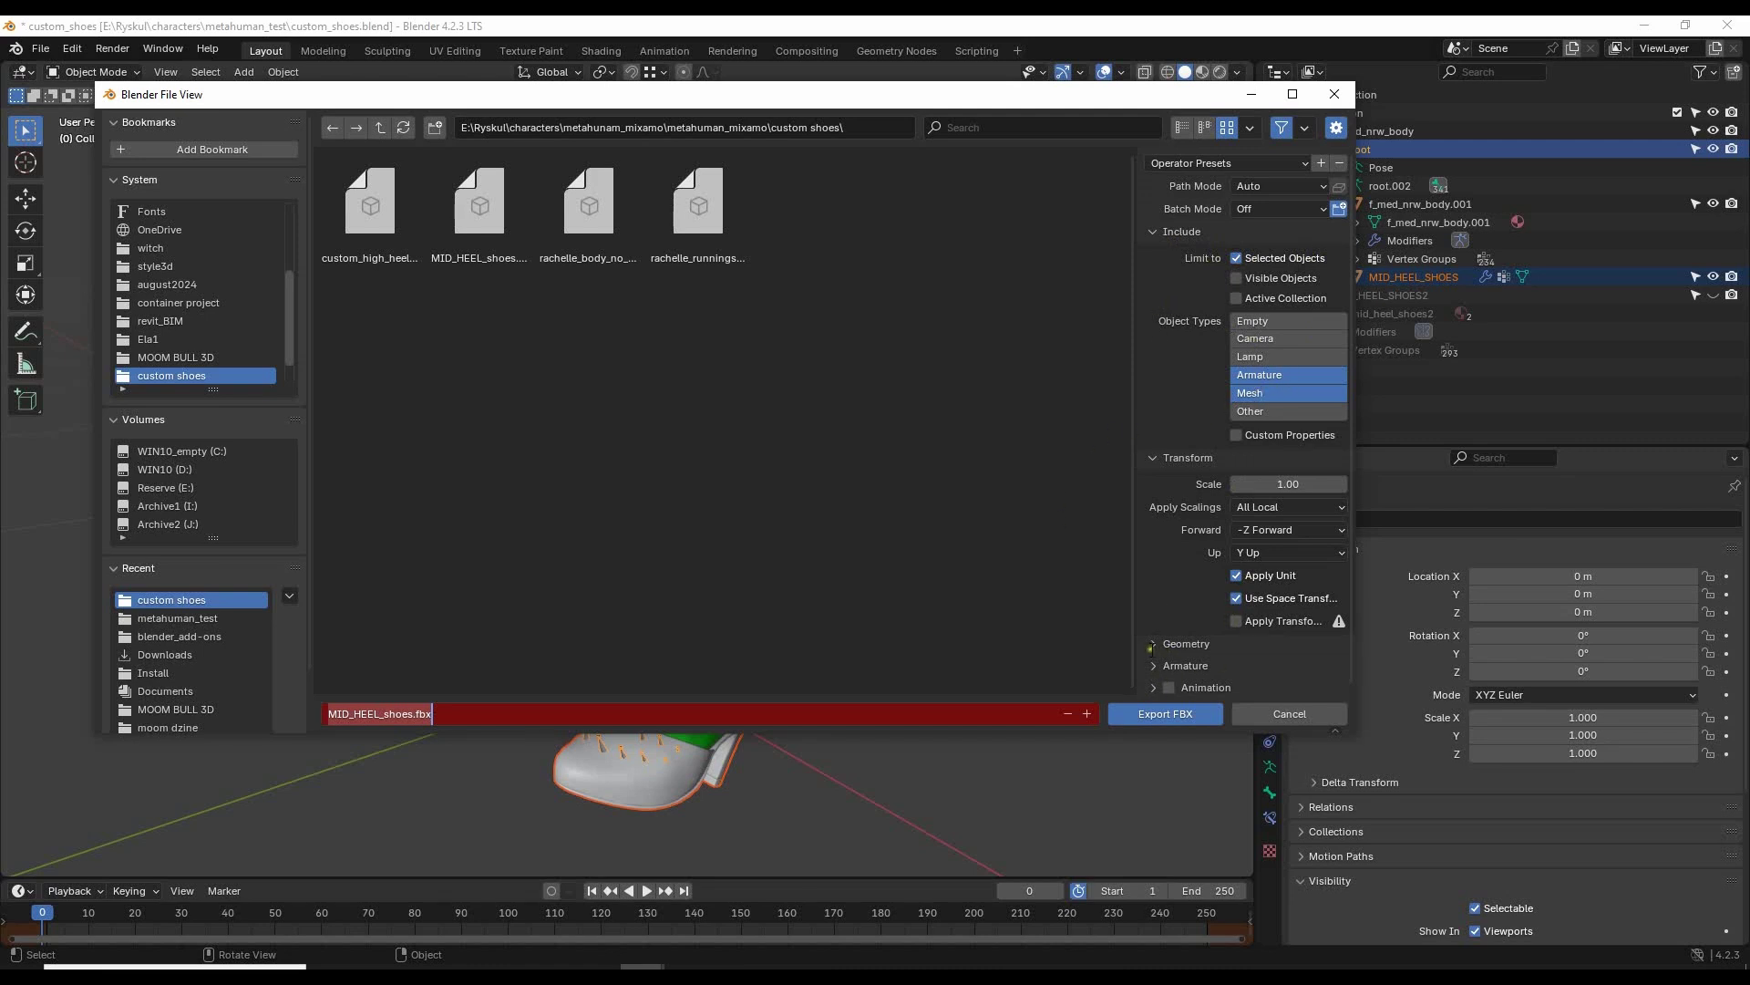
pyautogui.click(1152, 663)
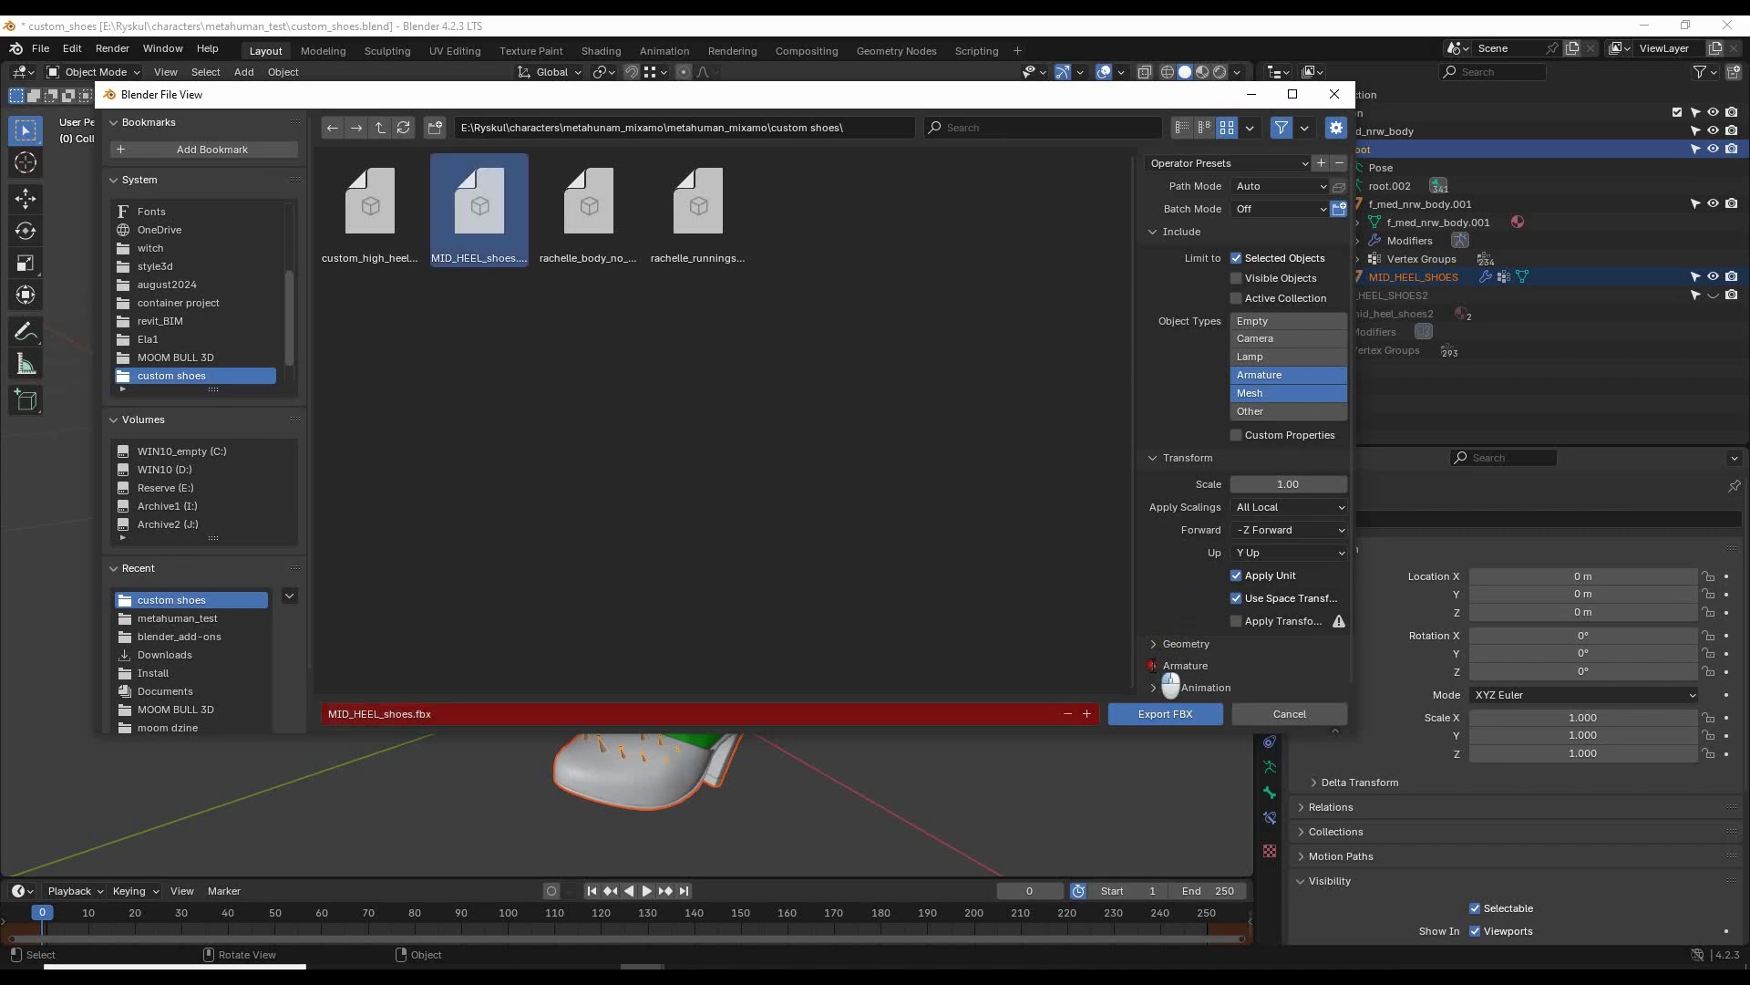
pyautogui.click(1152, 664)
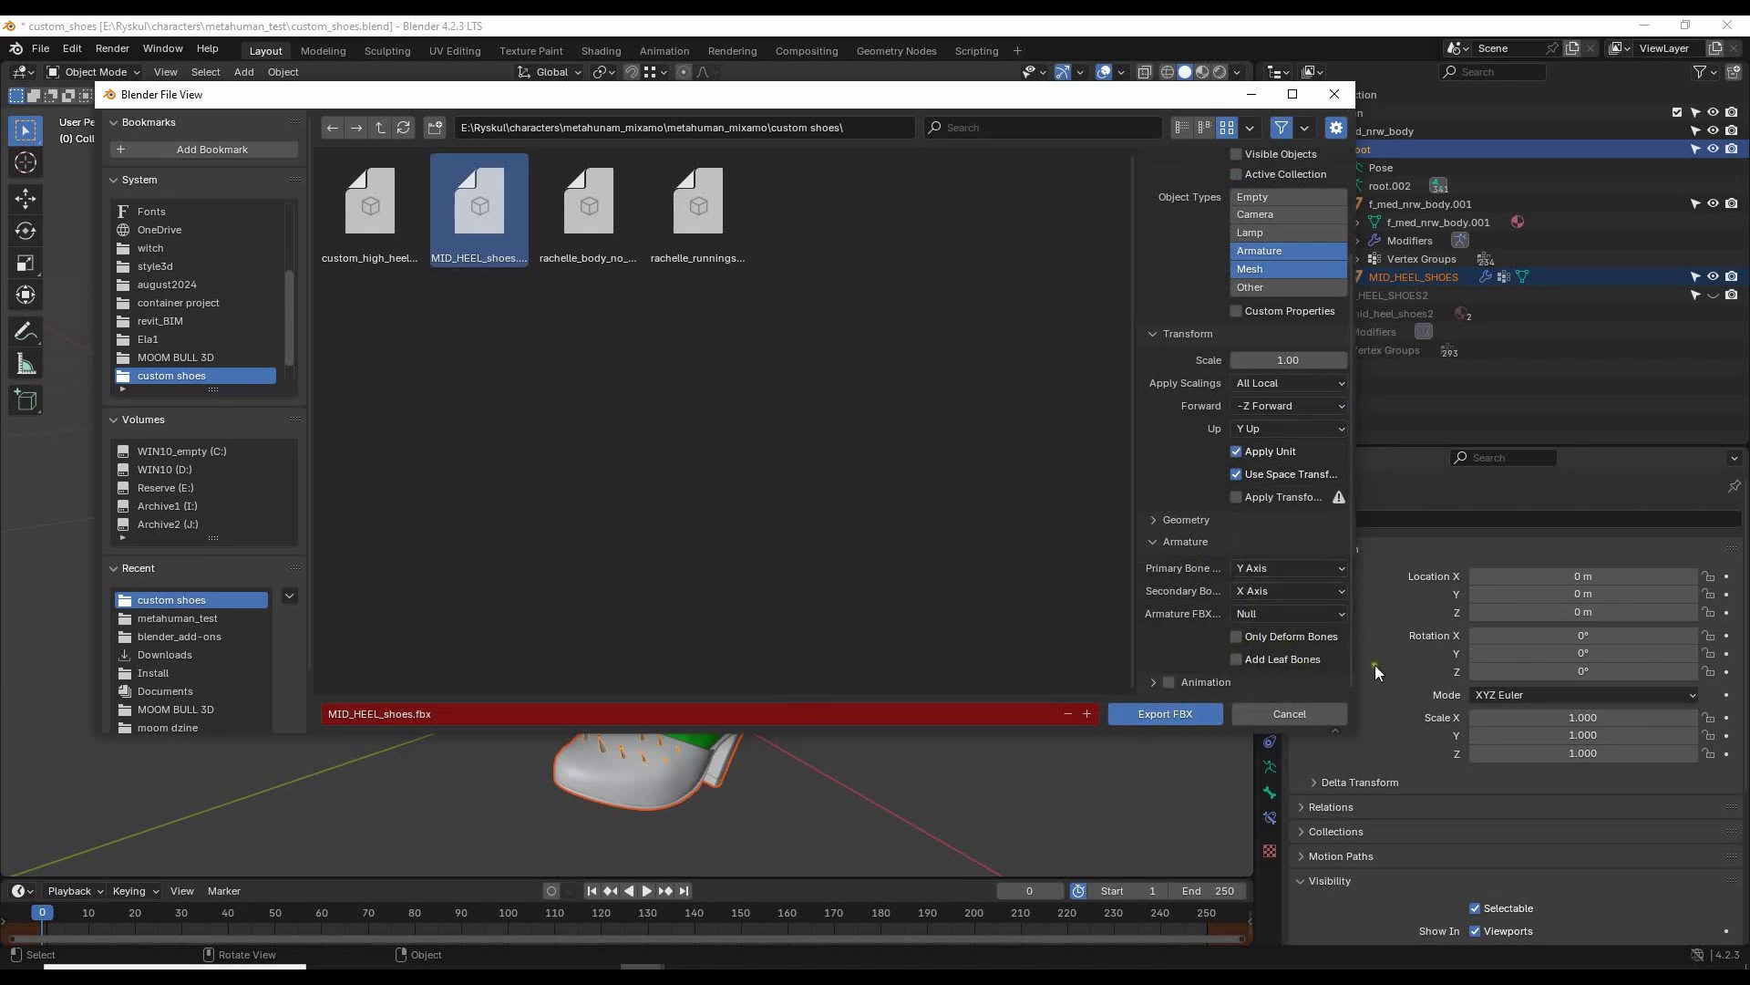
pyautogui.moveTo(1353, 732); pyautogui.dragTo(1409, 892)
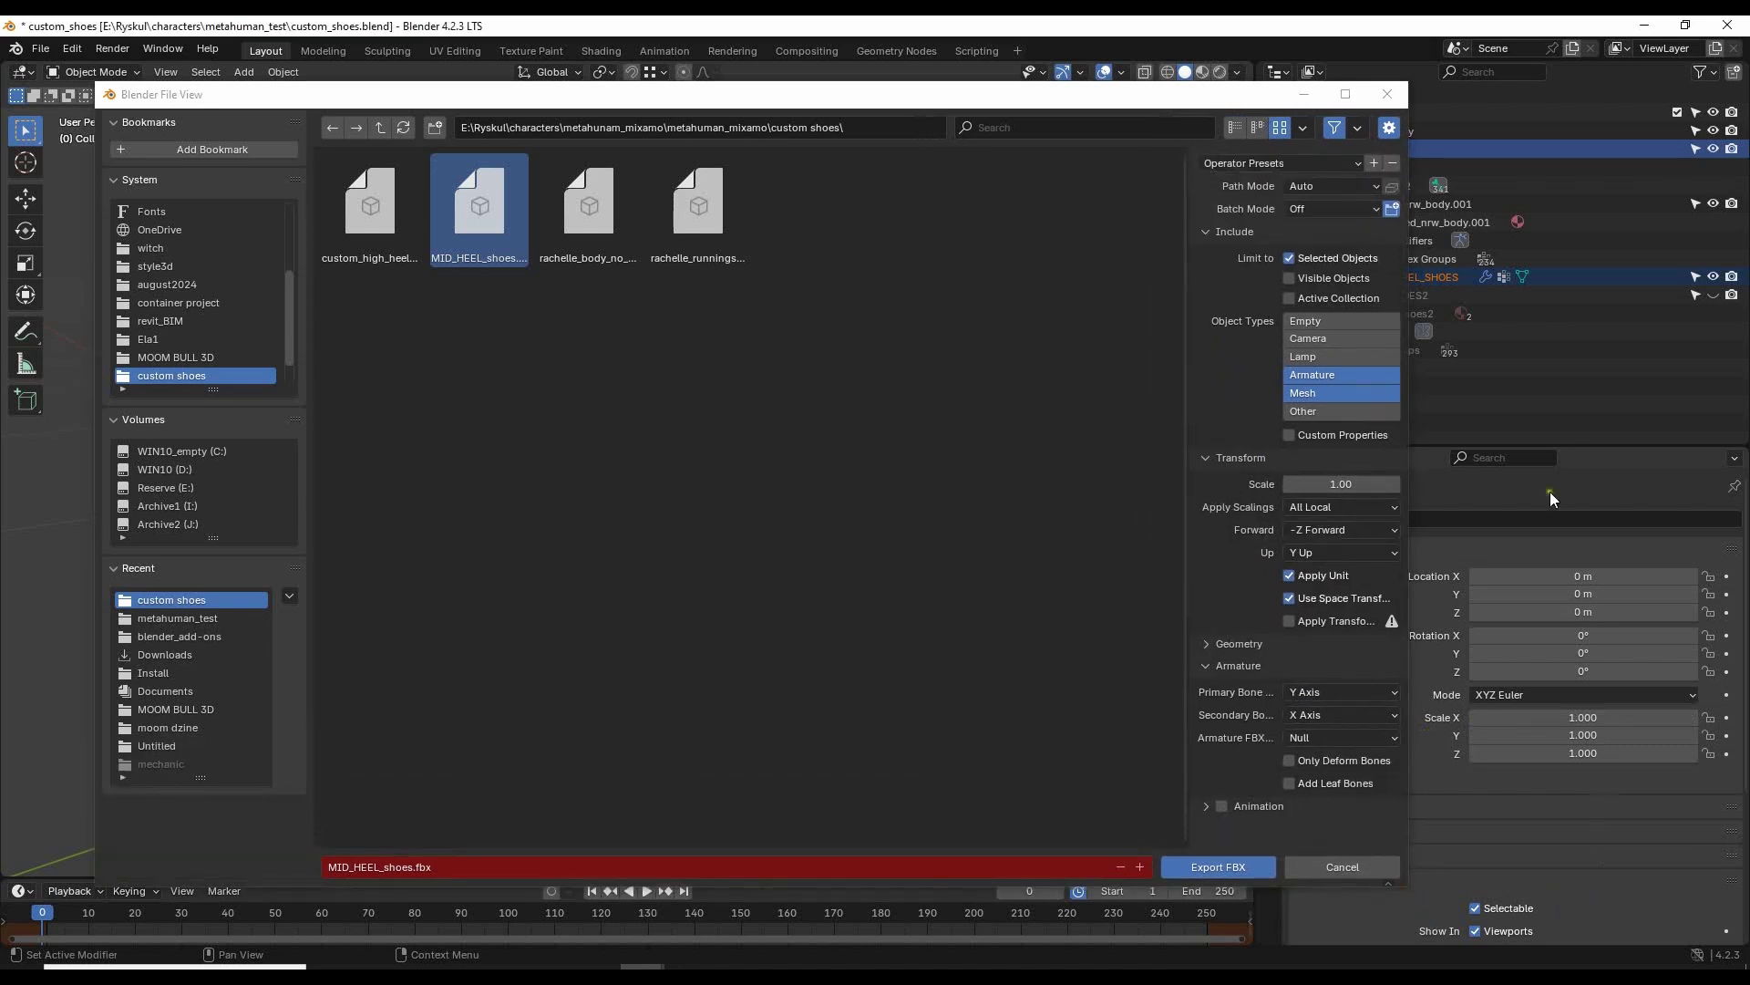
# Capture a screenshot of the FBX export settings, view it enlarged and close the screenshot editor.
pyautogui.press('Print')
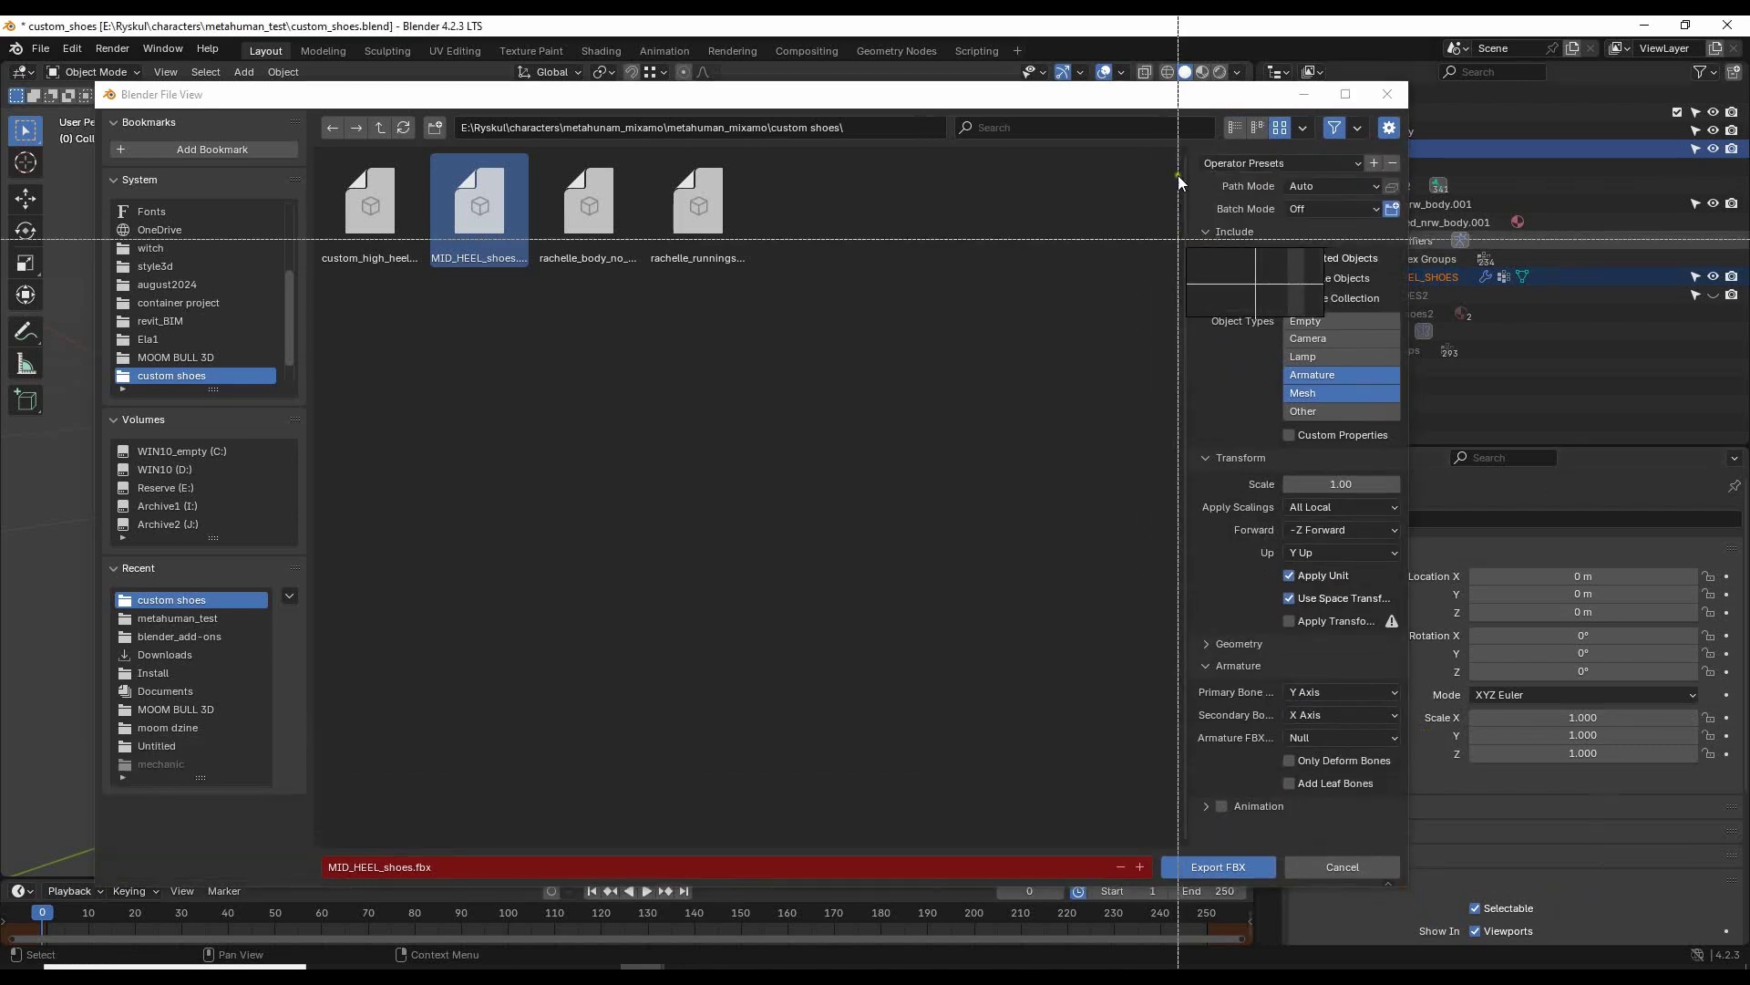
pyautogui.moveTo(1174, 133); pyautogui.dragTo(1415, 892)
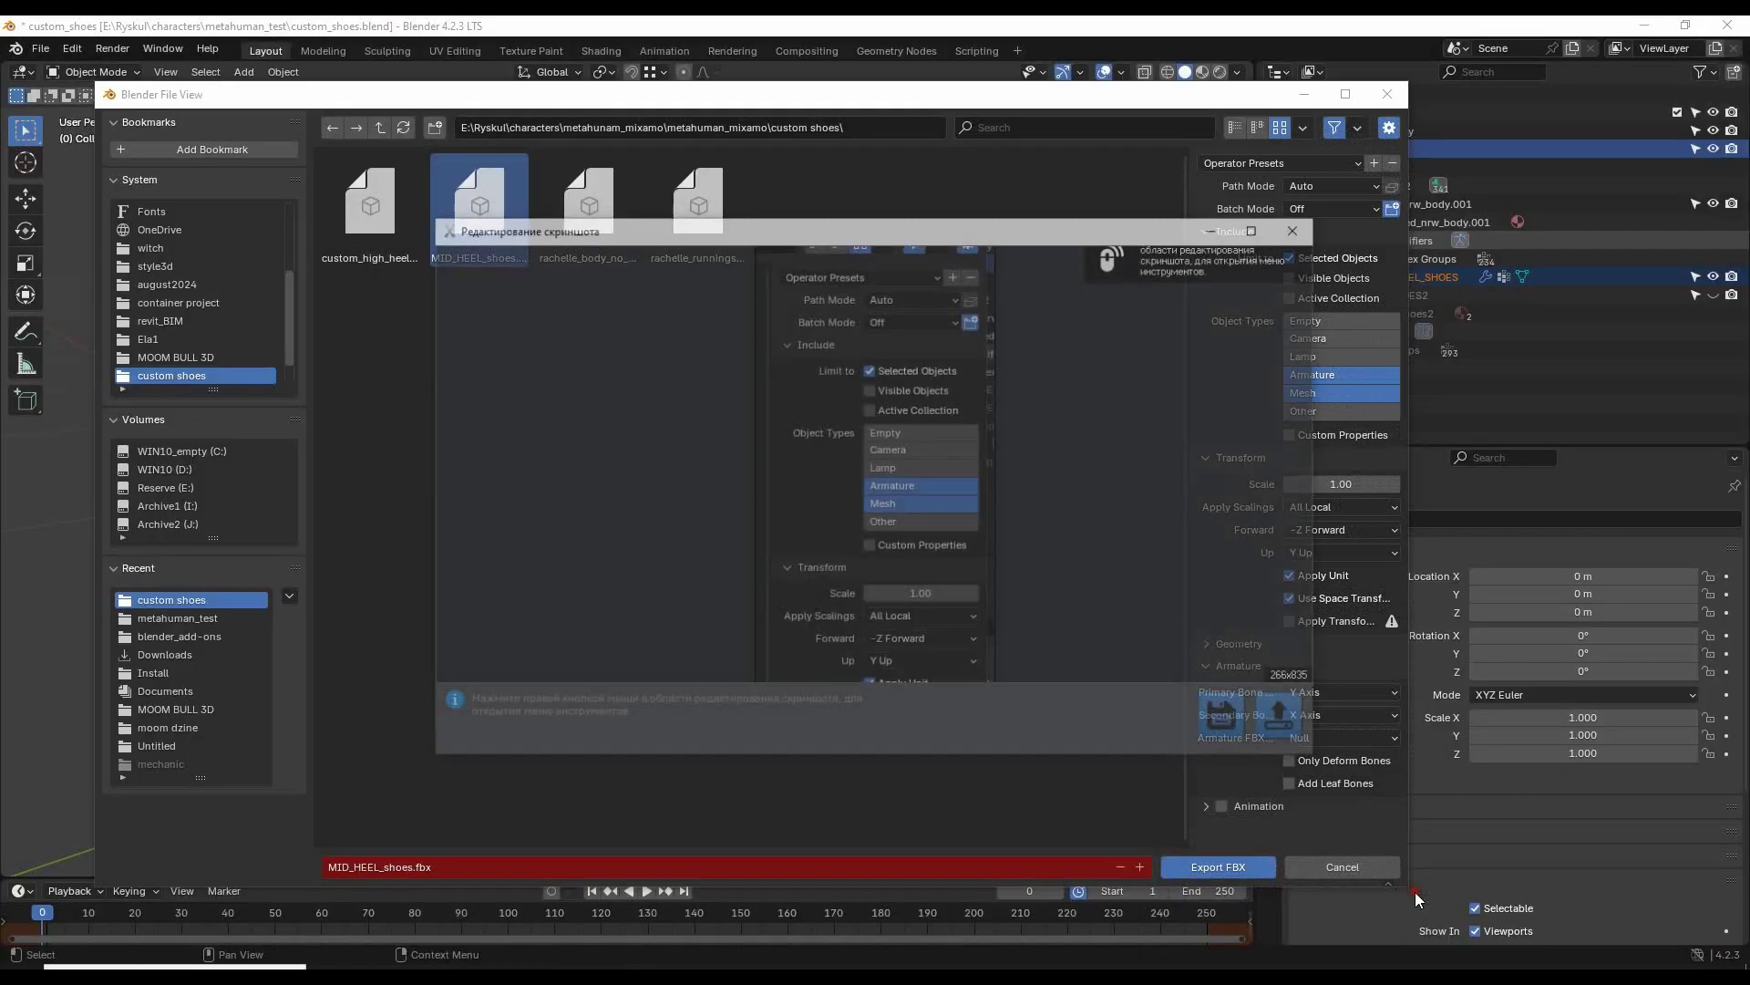
pyautogui.click(1259, 227)
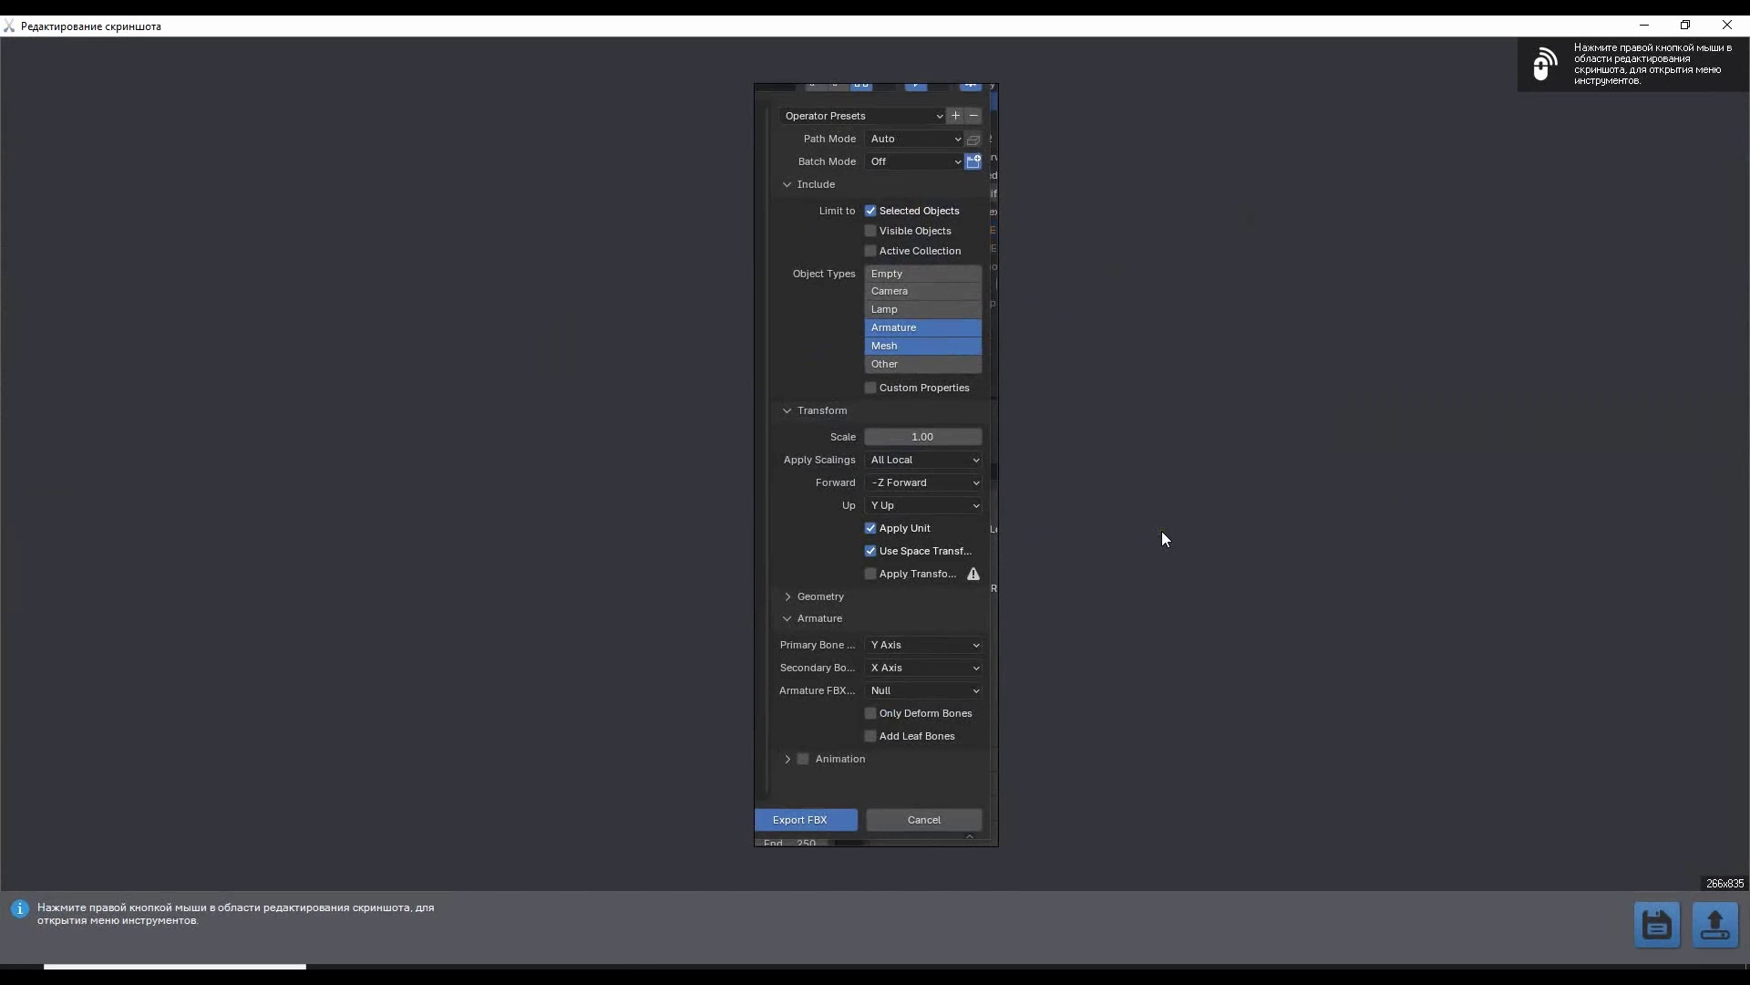
pyautogui.click(1727, 24)
pyautogui.click(948, 530)
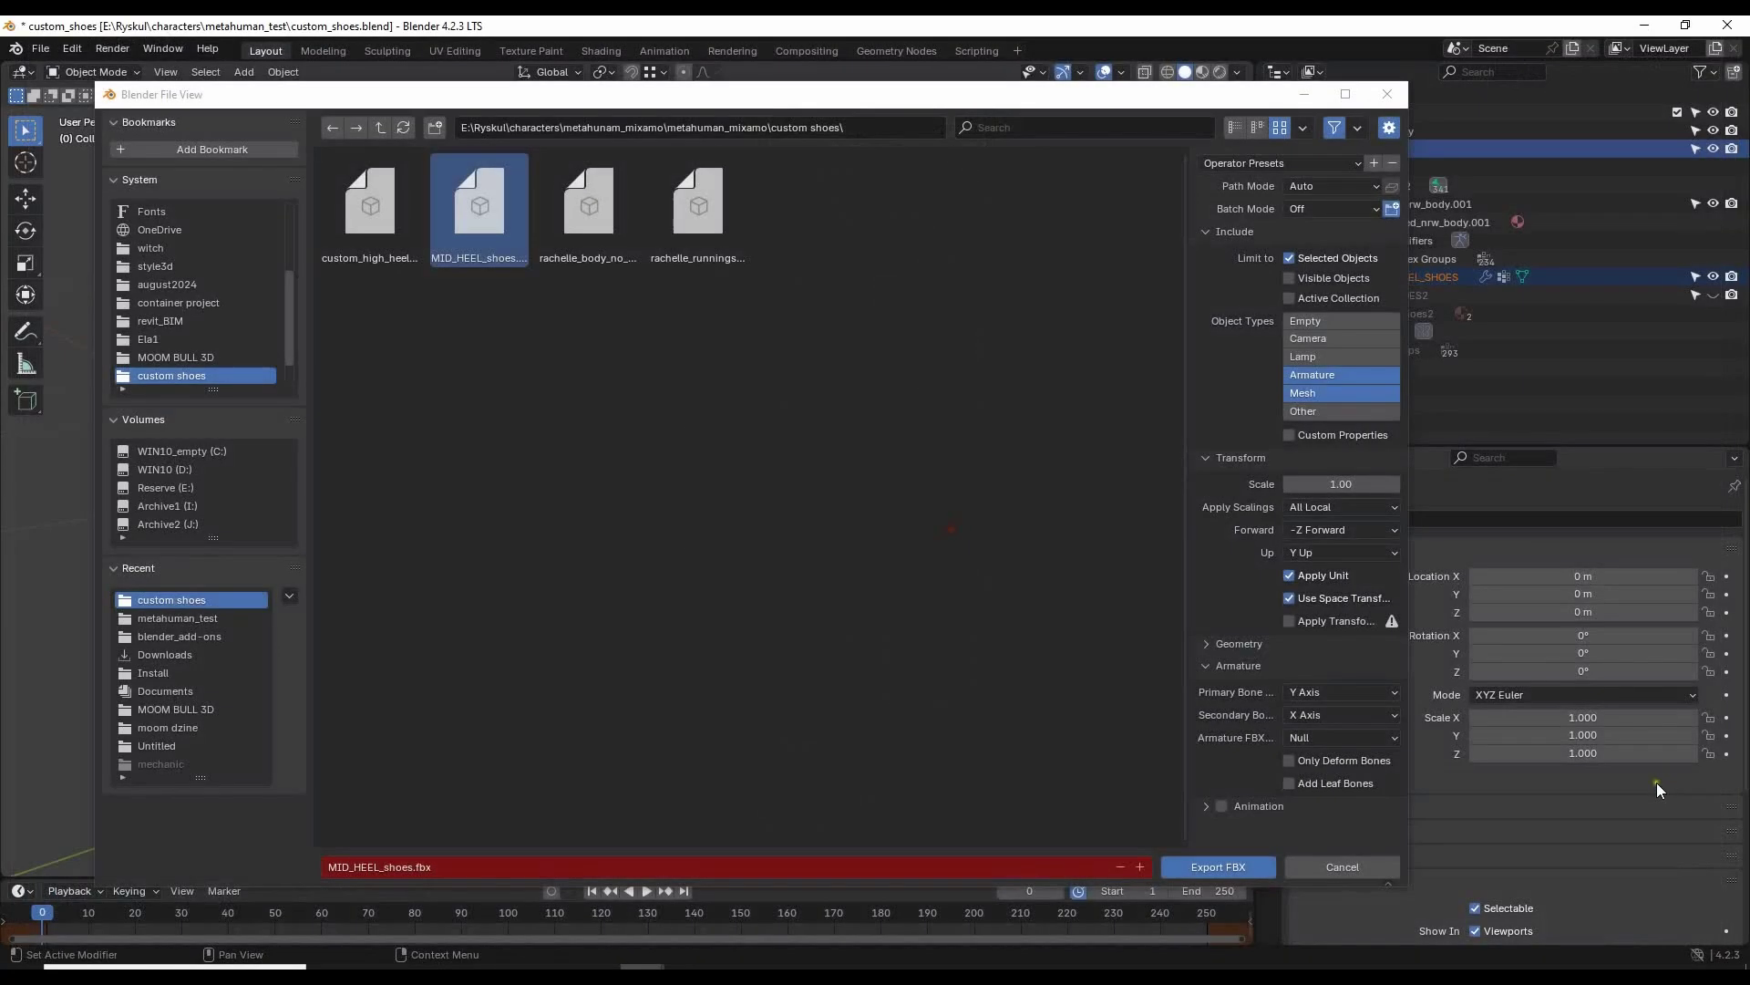
# Export the selected shoes and armature to MID_HEEL_shoes.fbx, and switch to Unreal Editor to view the MetaHuman from the front.
pyautogui.click(1216, 868)
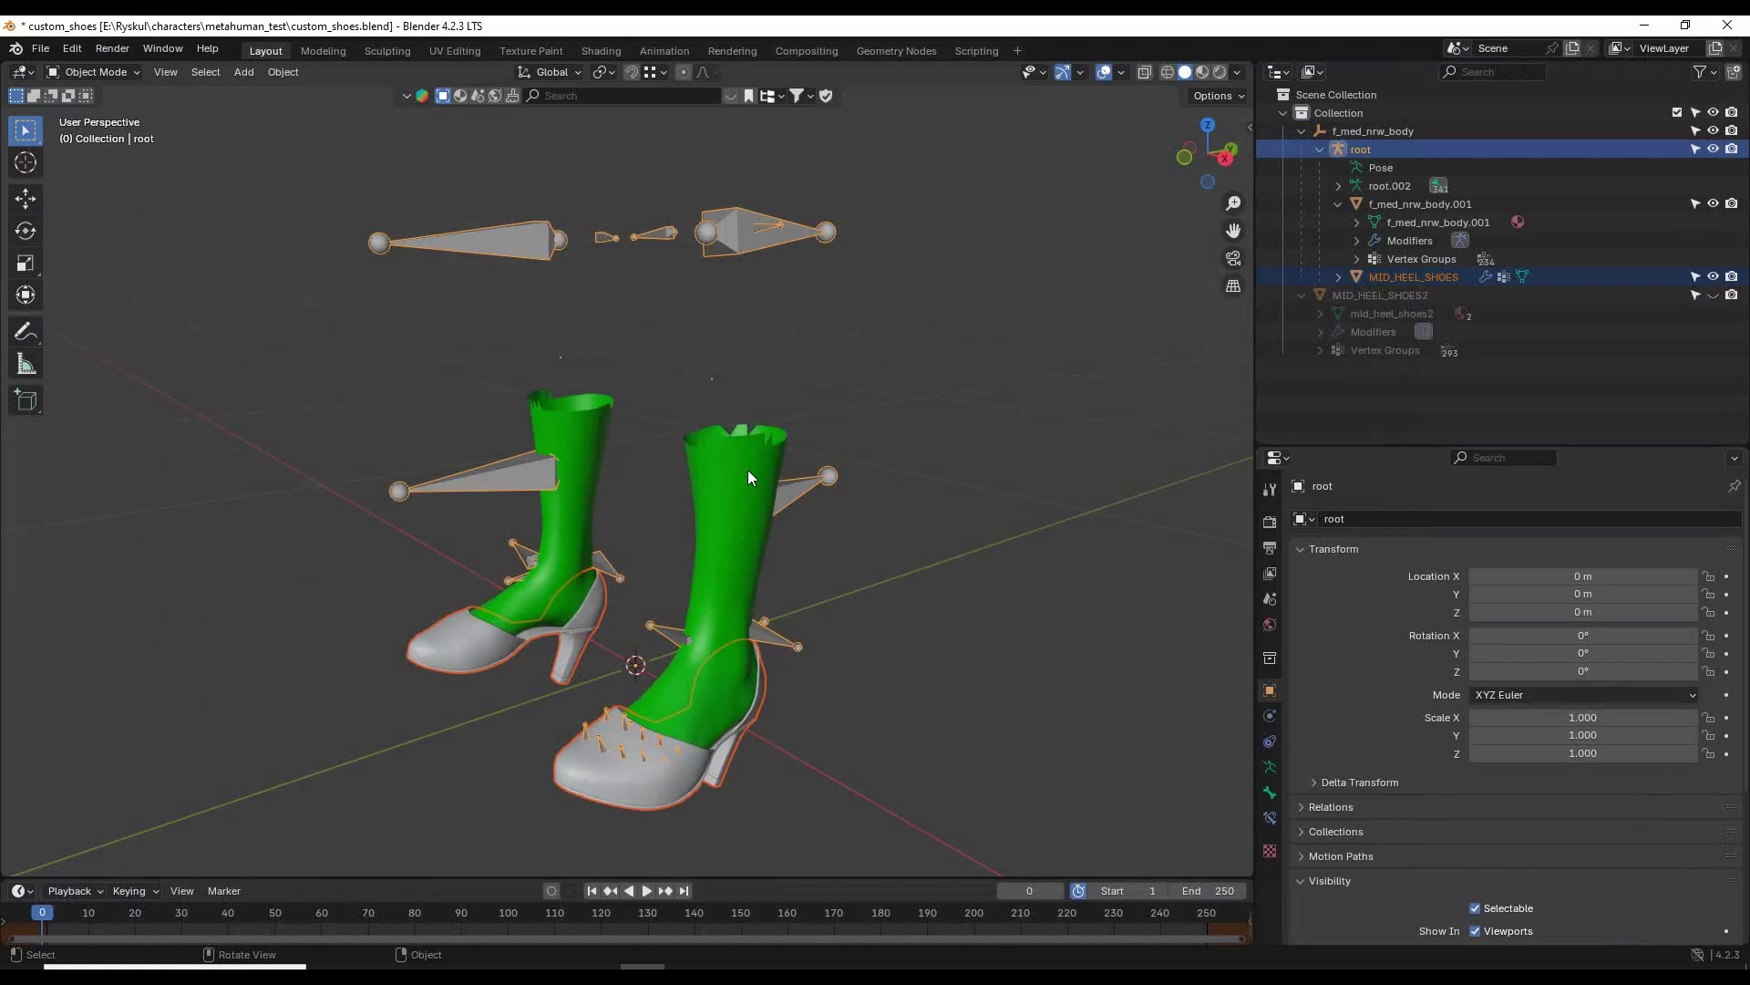
pyautogui.hotkey('alt', 'Tab')
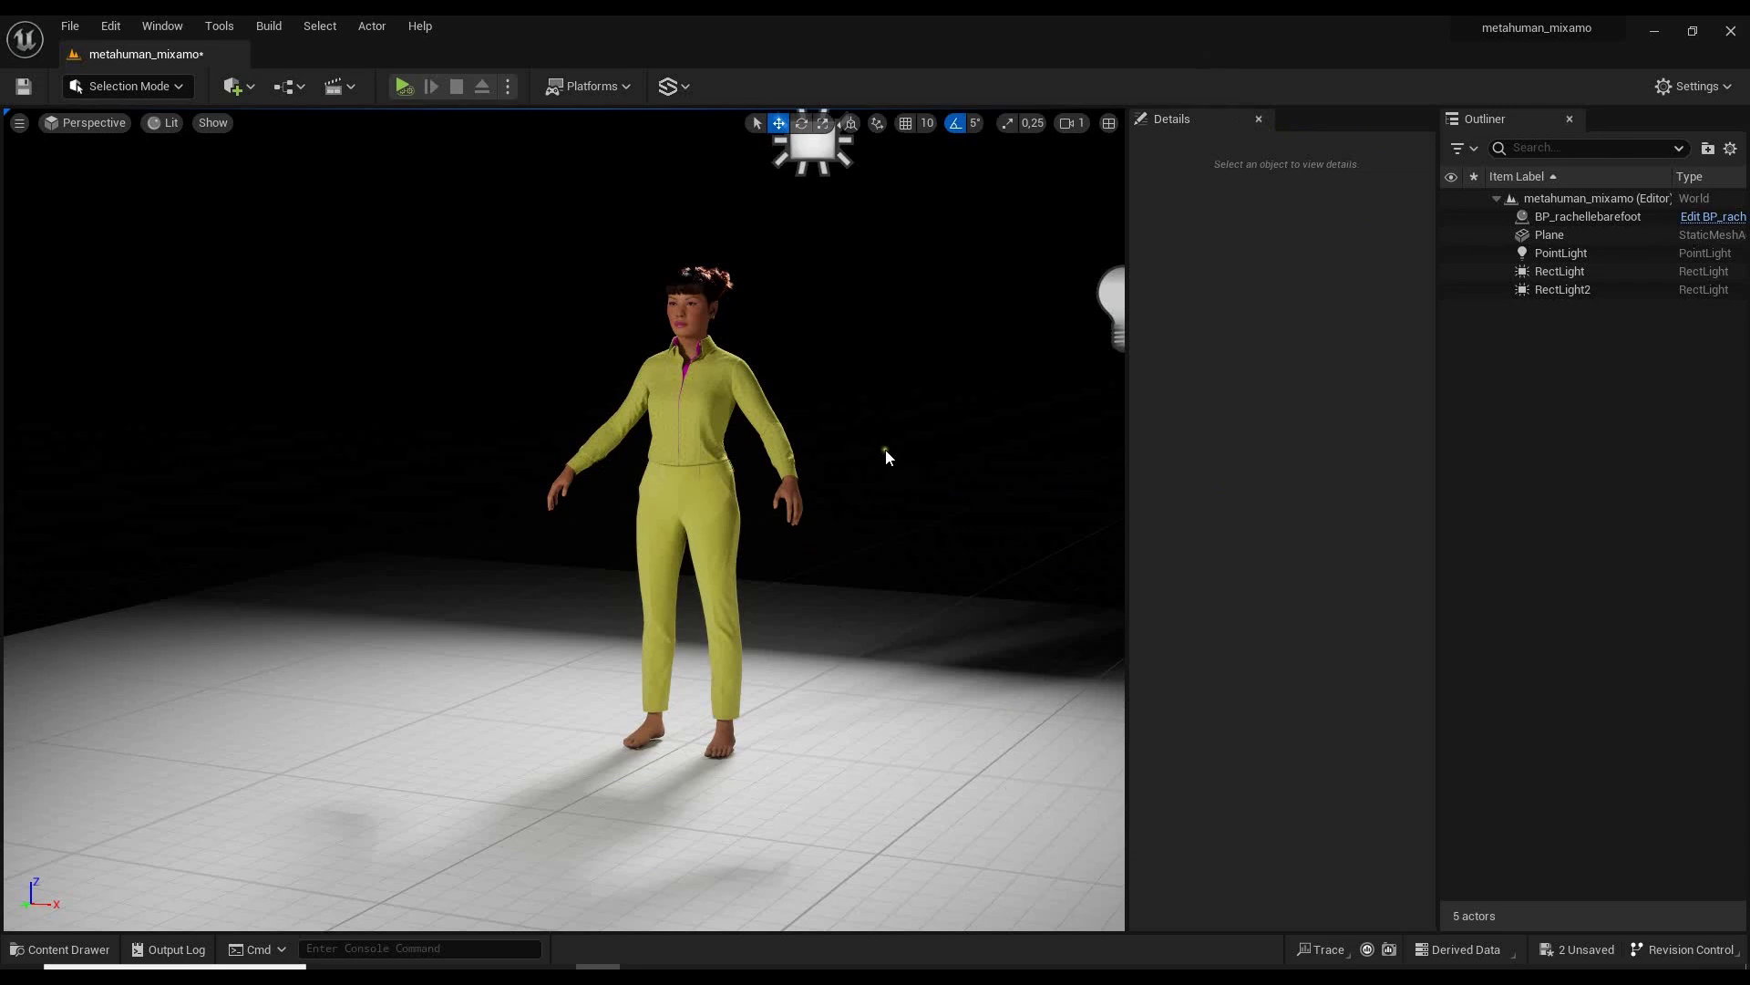
pyautogui.keyDown('alt'); pyautogui.moveTo(885, 450); pyautogui.dragTo(987, 449); pyautogui.keyUp('alt')
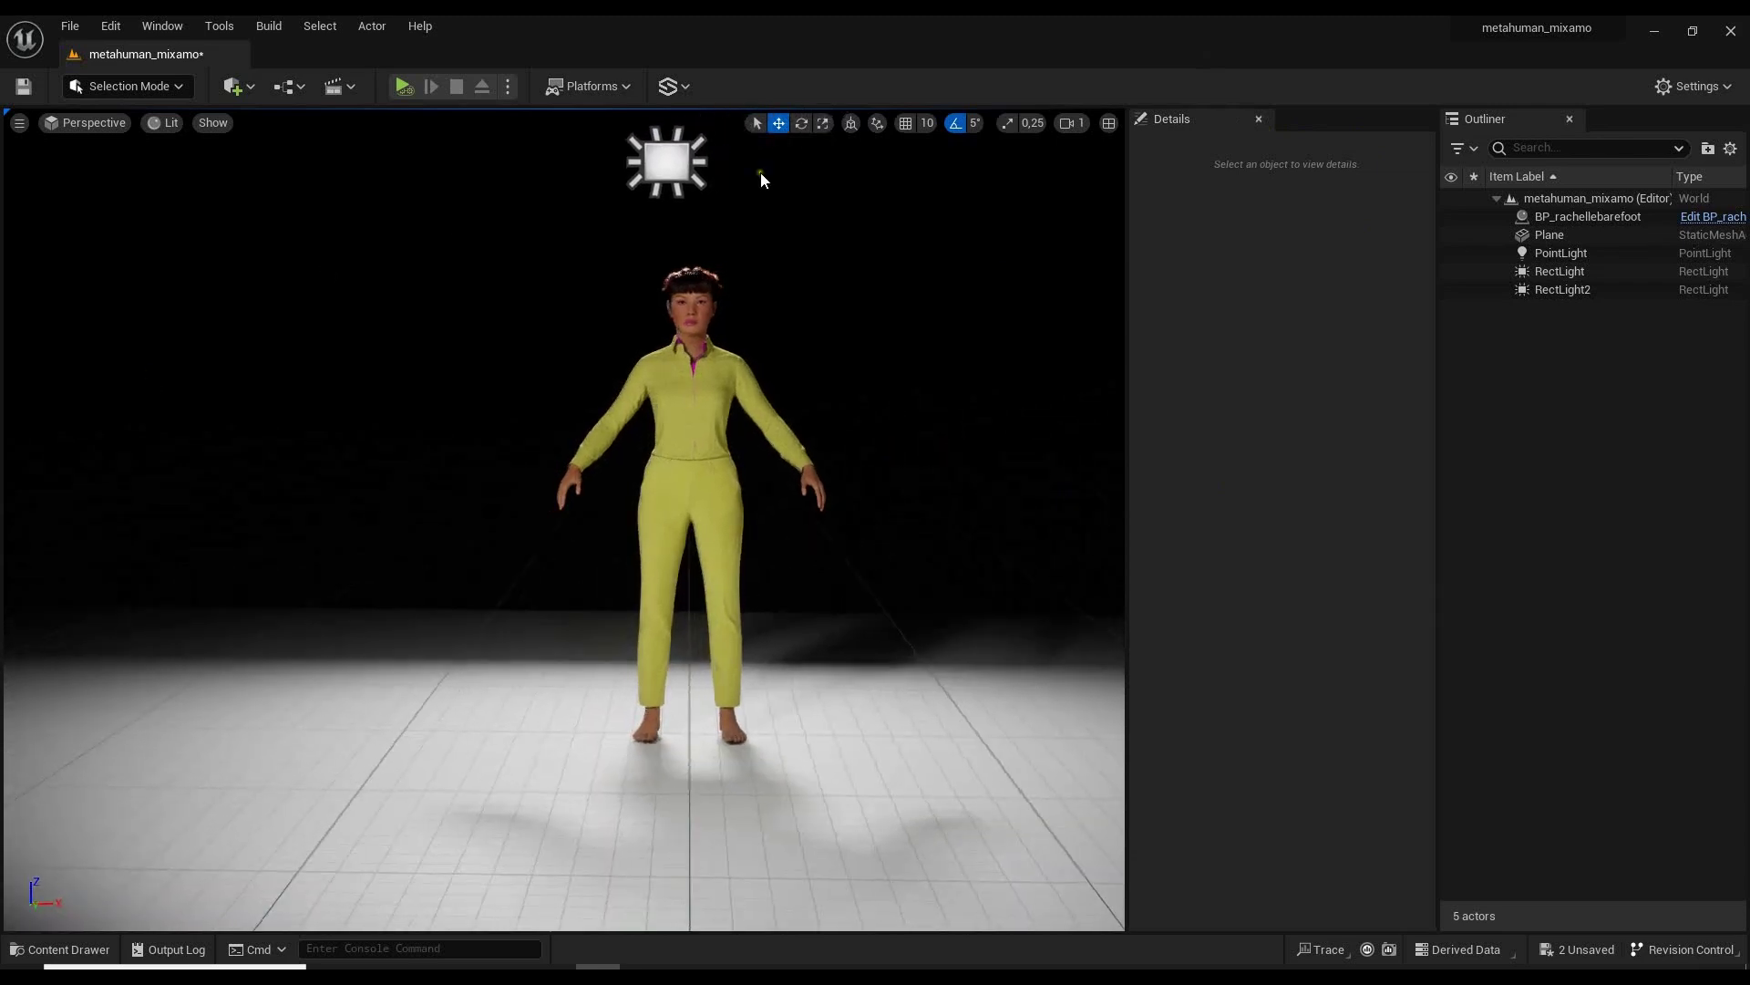
pyautogui.click(61, 949)
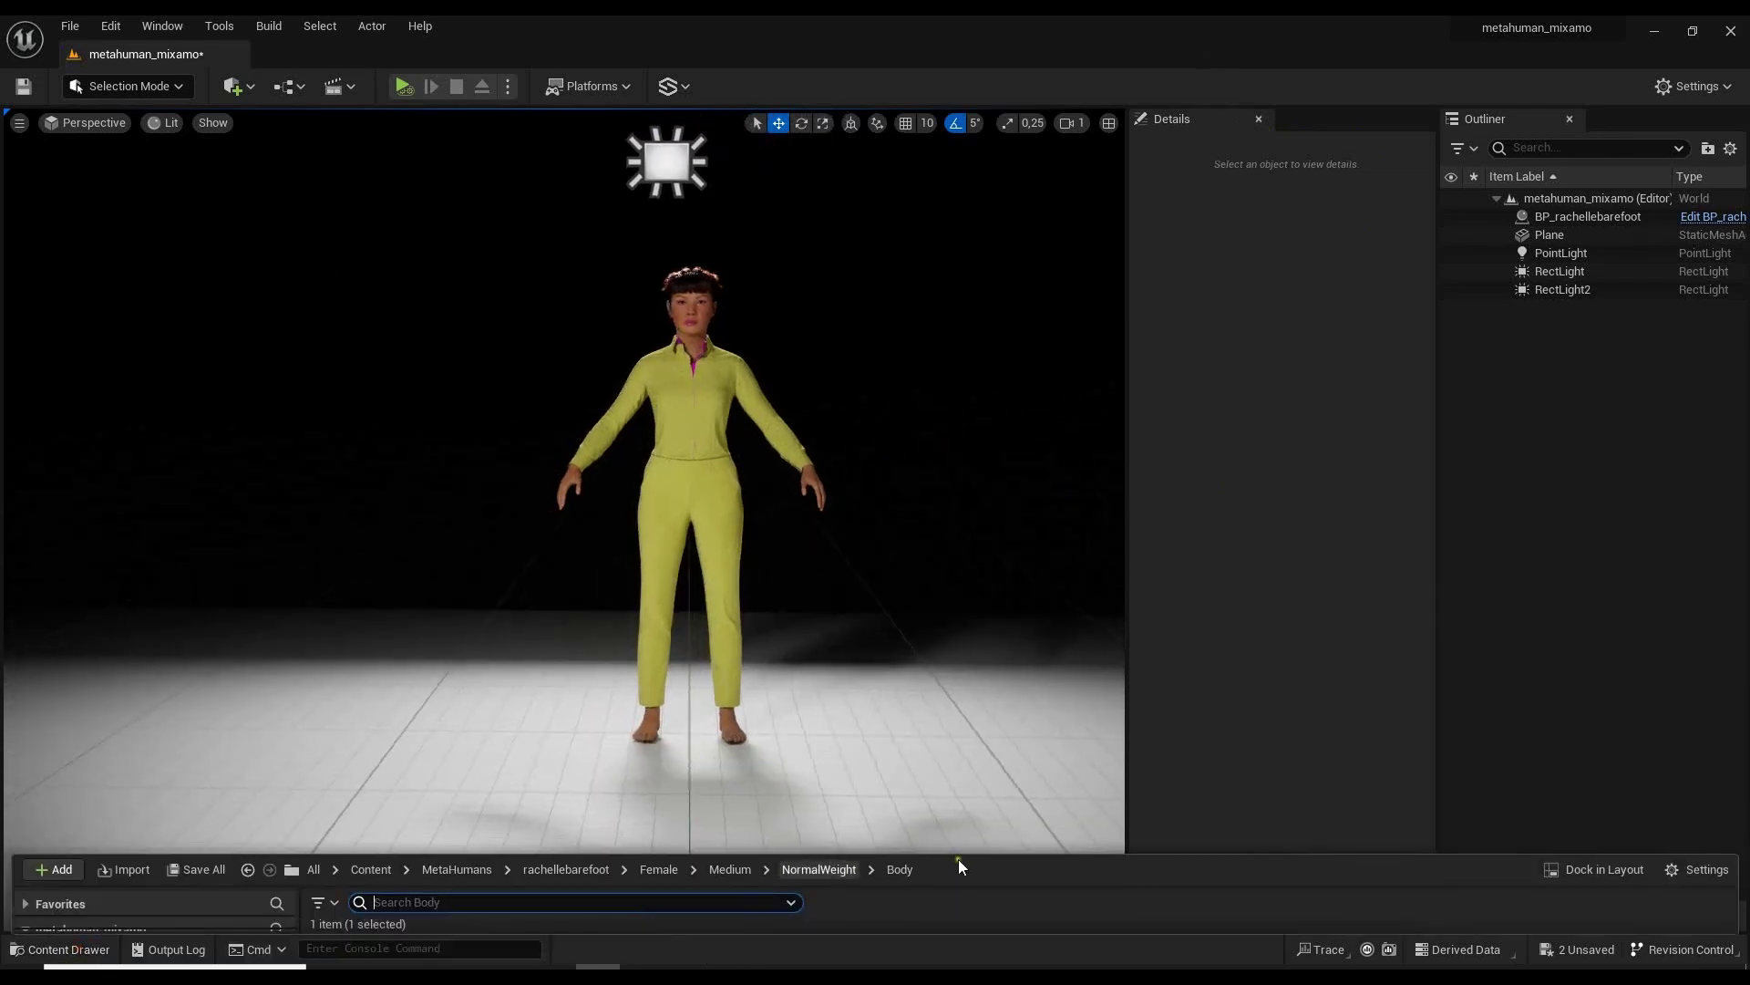
pyautogui.moveTo(959, 857); pyautogui.dragTo(977, 604)
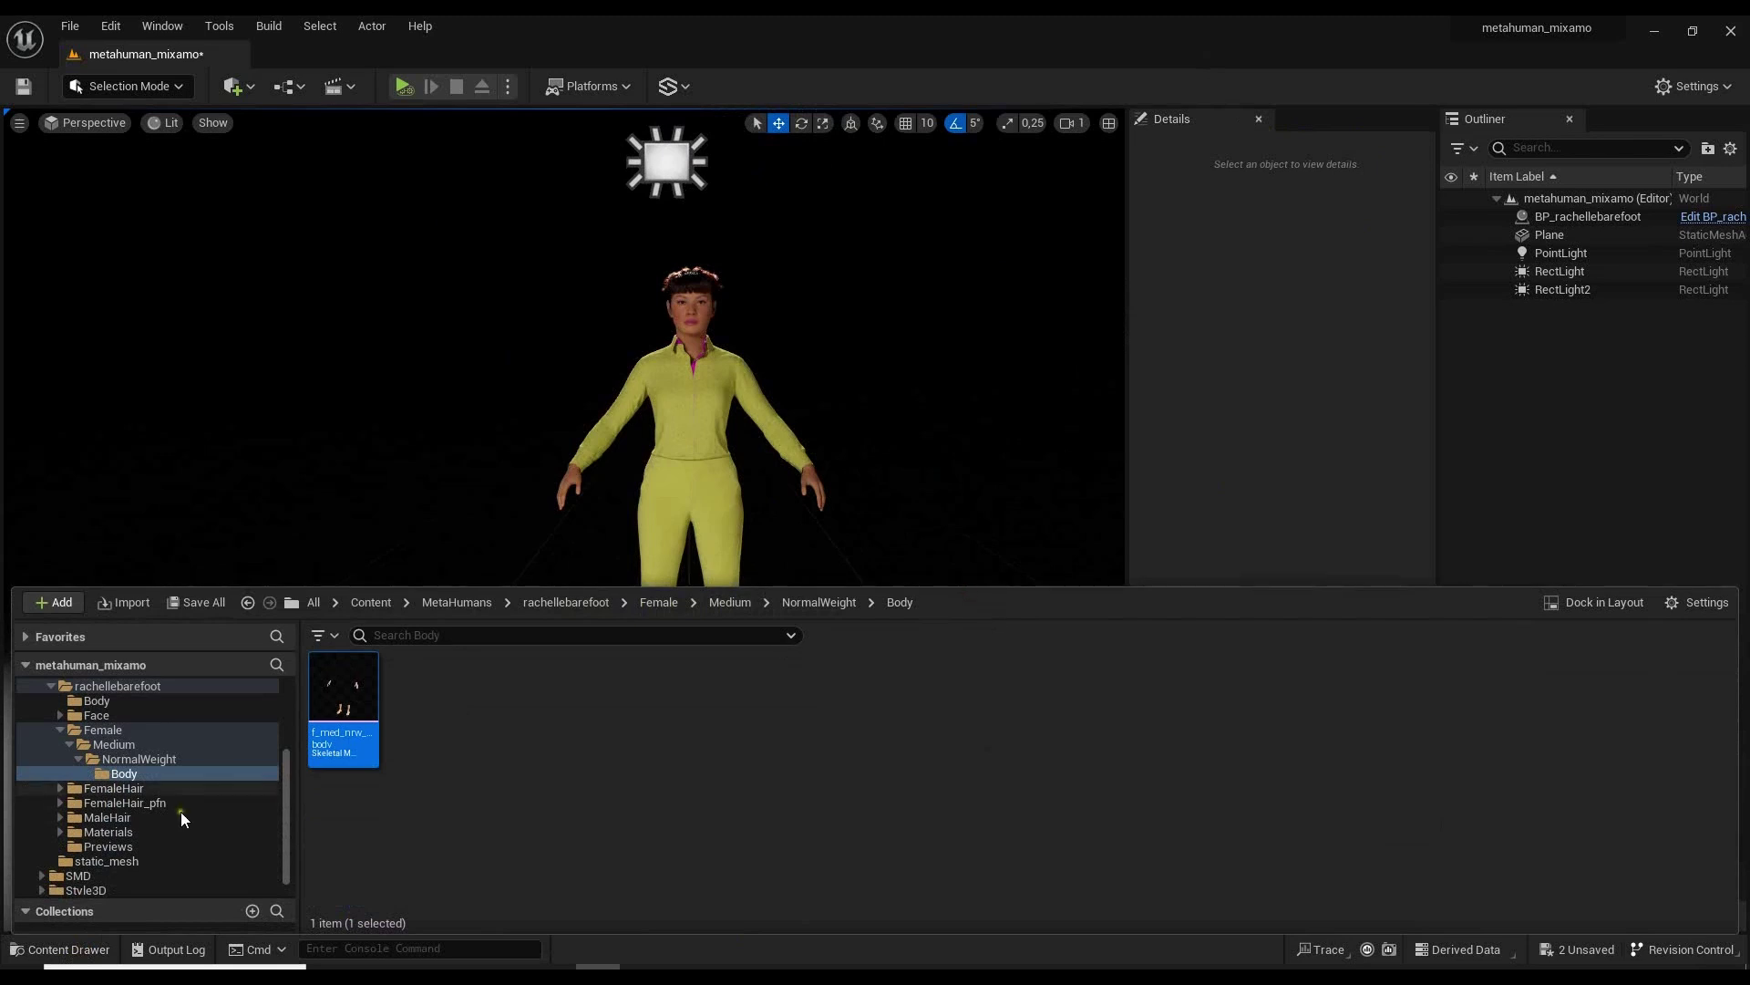
pyautogui.click(59, 730)
pyautogui.scroll(3, 104, 764)
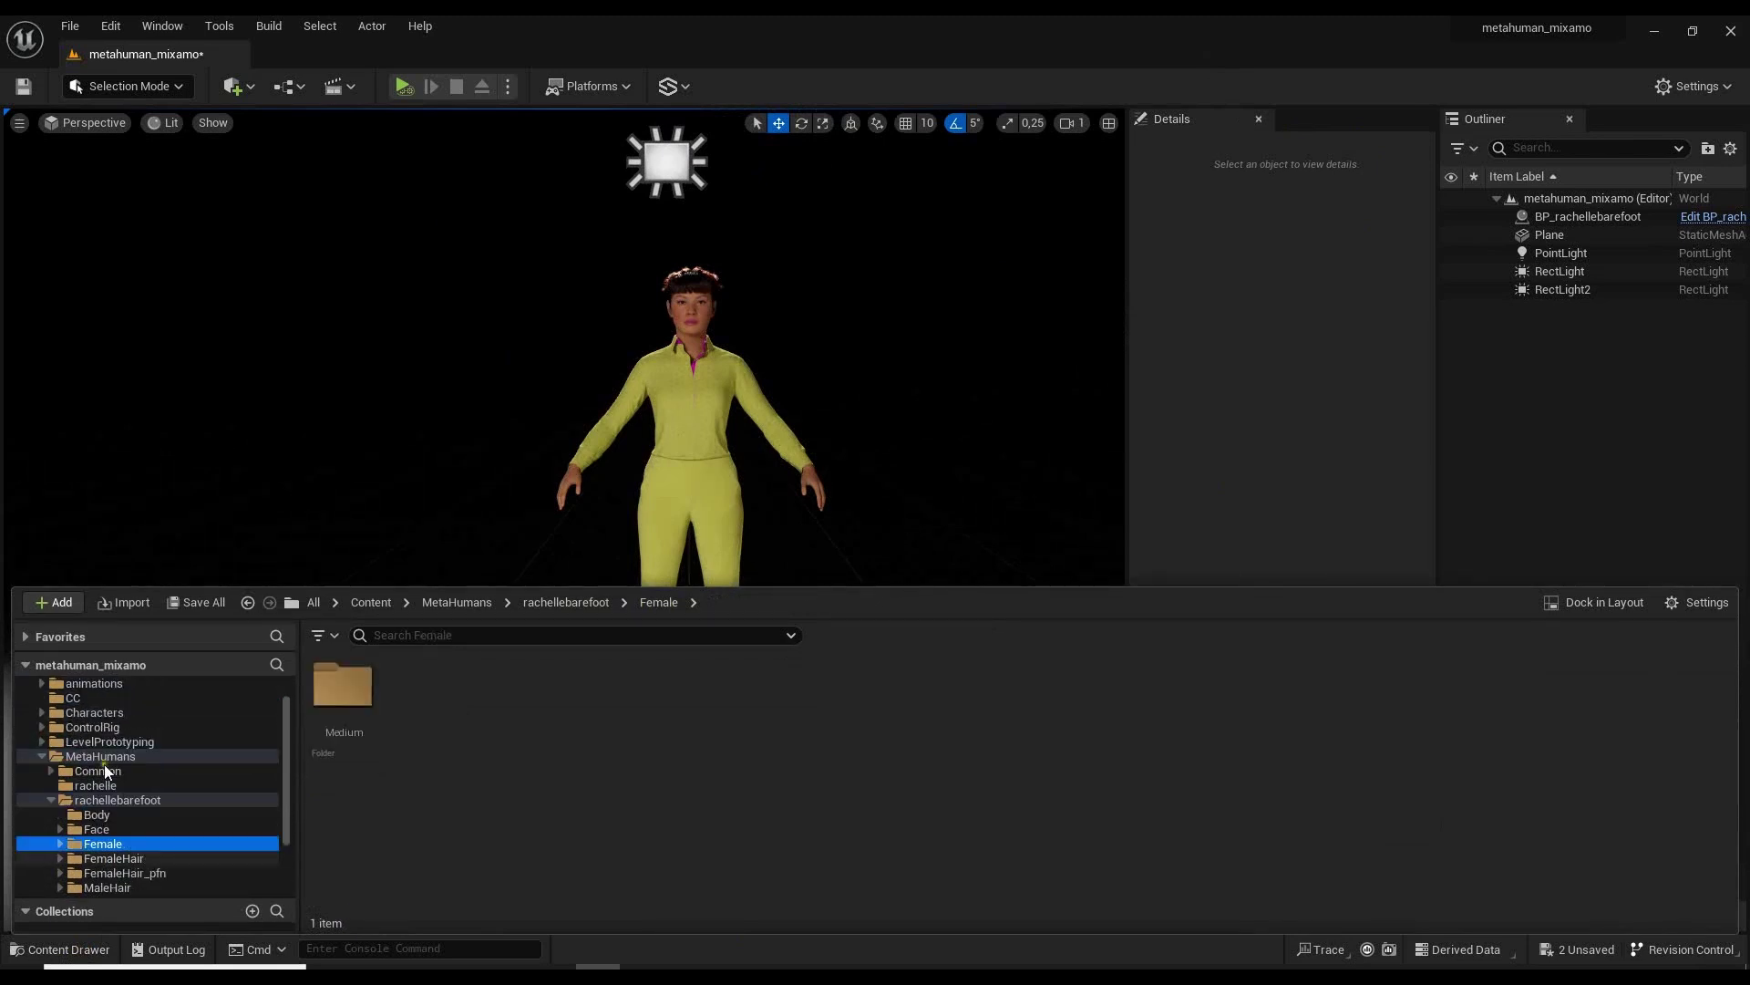
pyautogui.scroll(1, 104, 764)
pyautogui.click(60, 829)
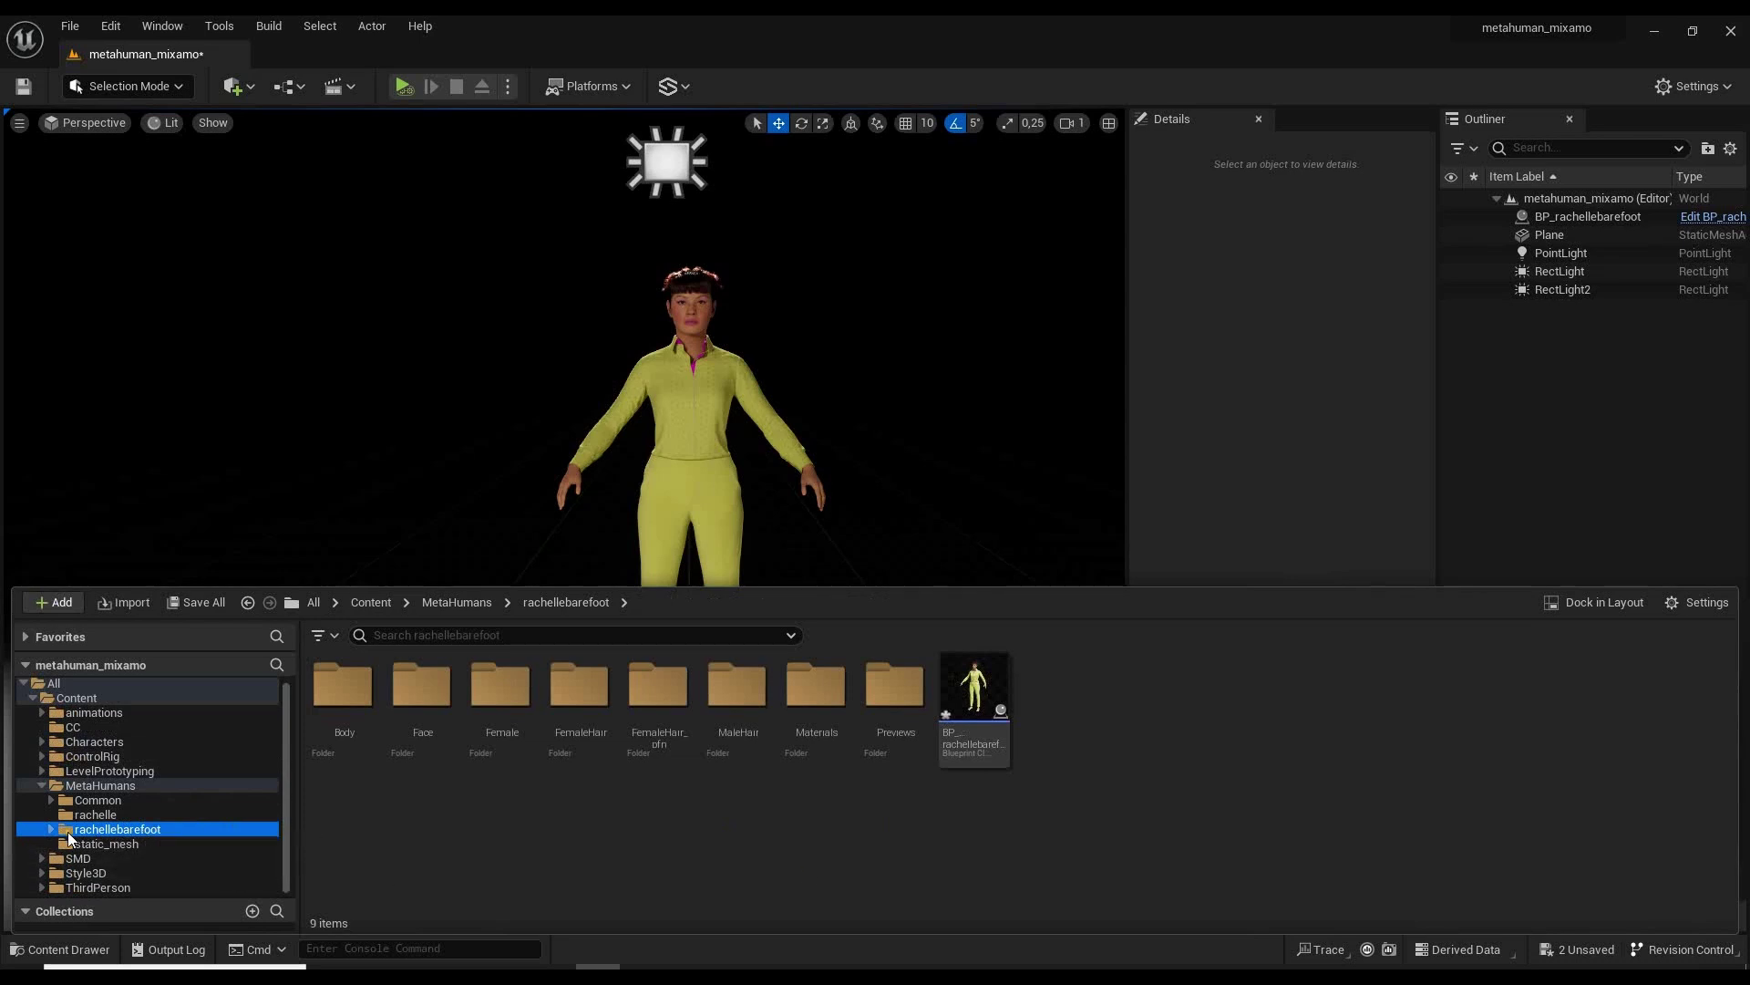
# Create a folder named custom_shoes inside rachellebarefoot and open it.
pyautogui.rightClick(643, 831)
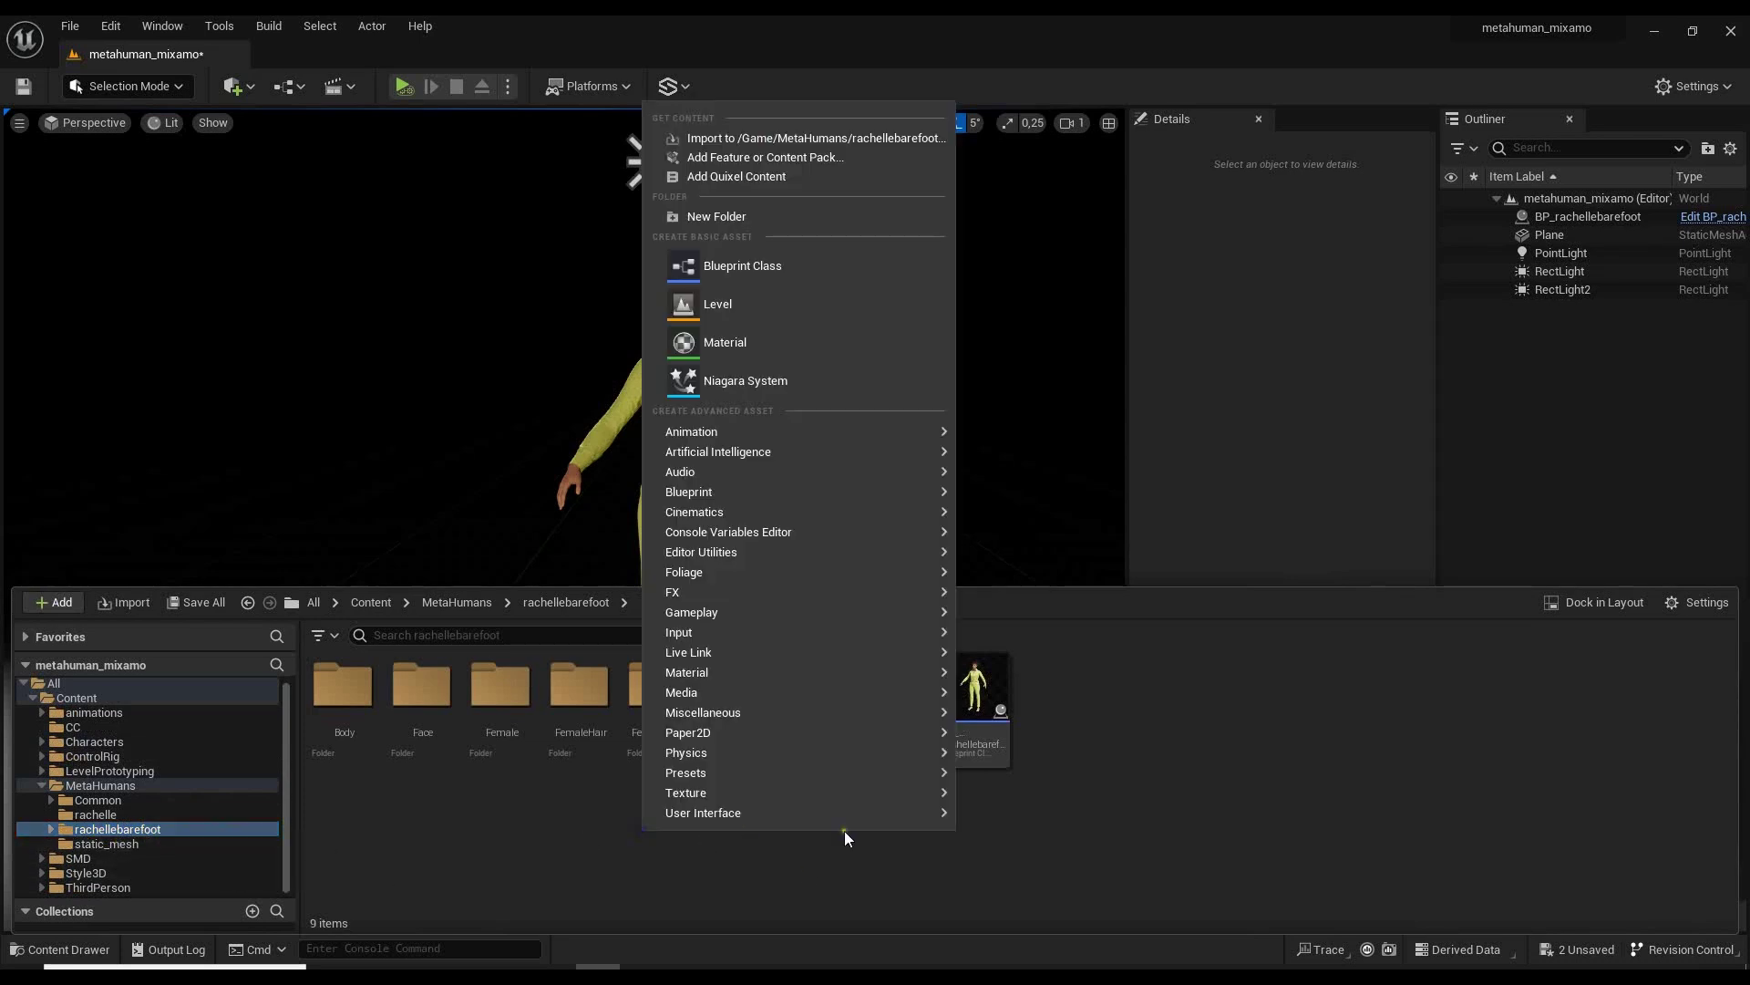
pyautogui.click(737, 212)
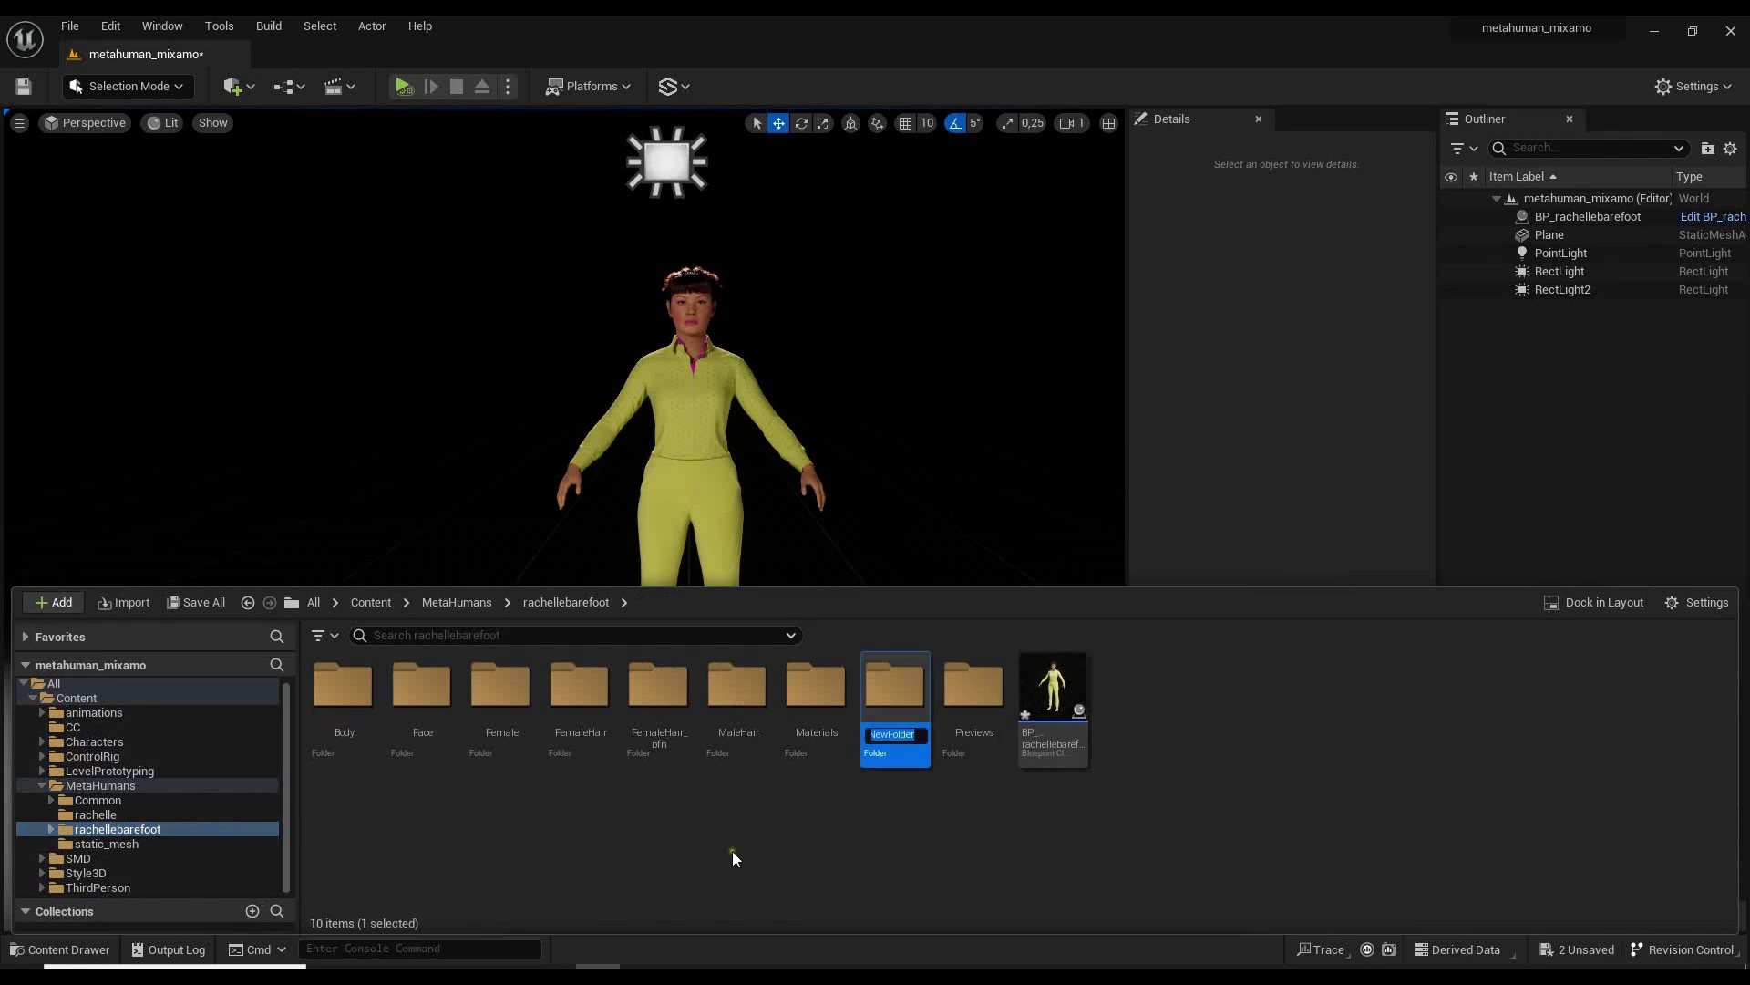
pyautogui.write('shoes')
pyautogui.press('Home')
pyautogui.write('custom')
pyautogui.press('Return')
pyautogui.doubleClick(437, 685)
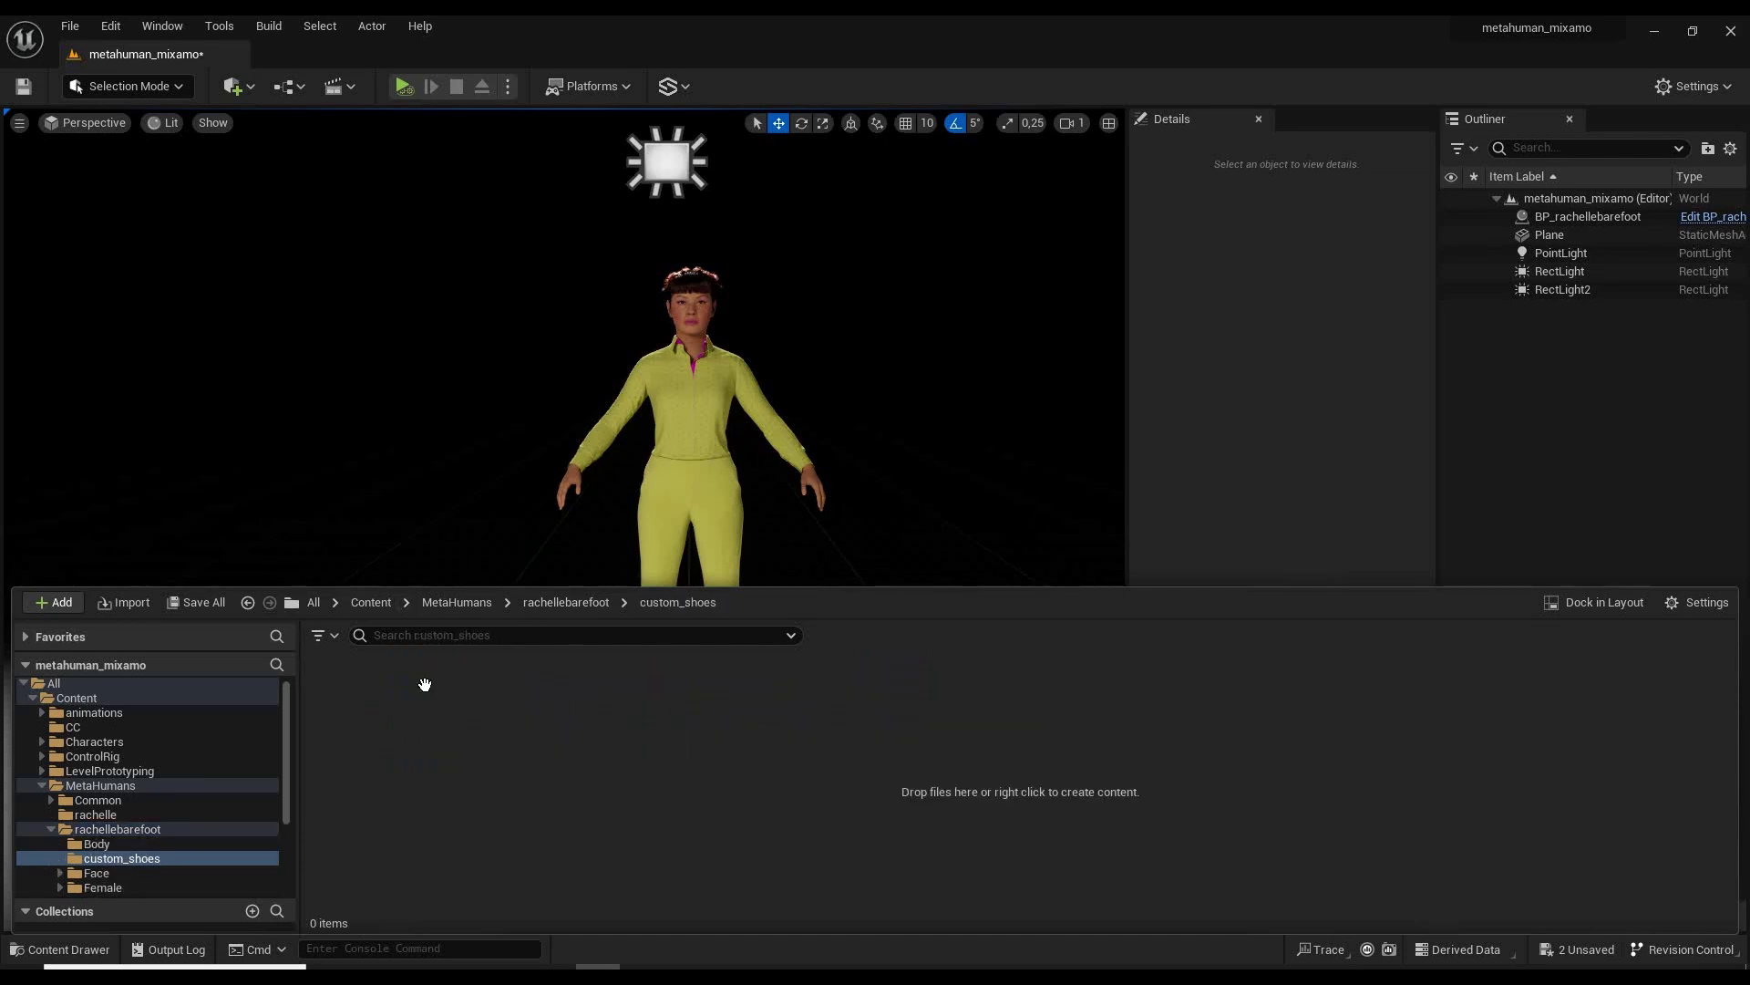
# Start importing MID_HEEL_shoes.fbx into the custom_shoes folder.
pyautogui.rightClick(446, 746)
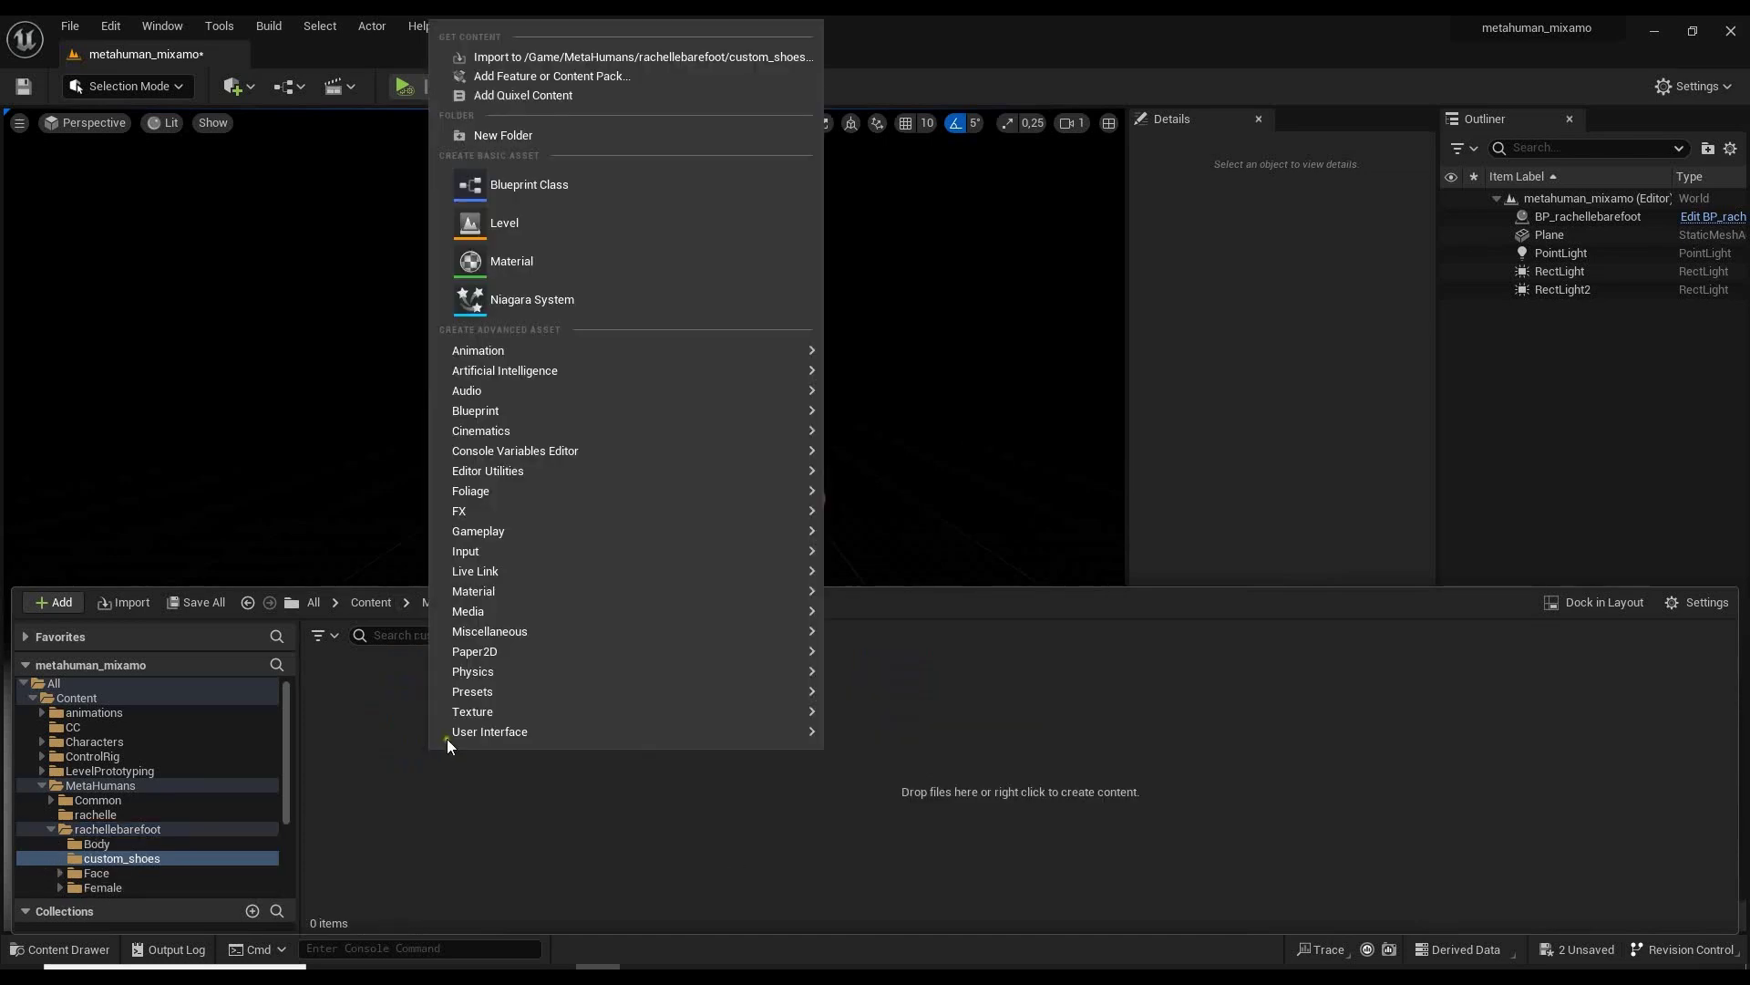
pyautogui.click(616, 55)
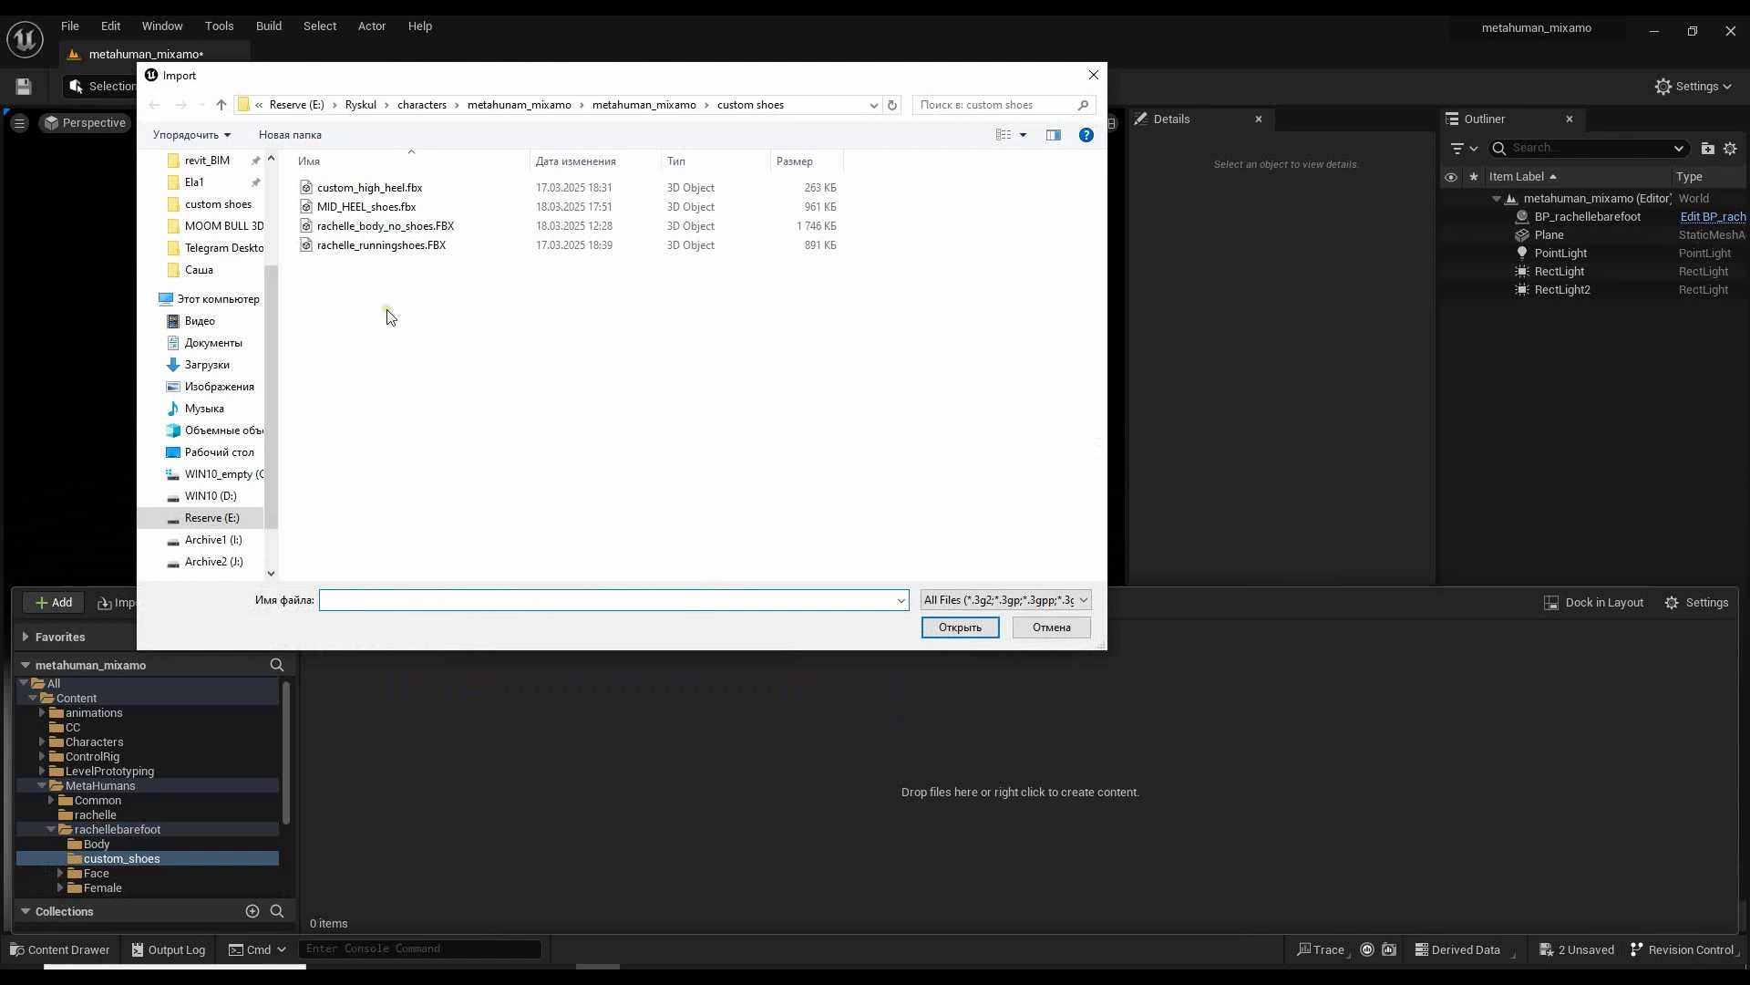
pyautogui.click(374, 206)
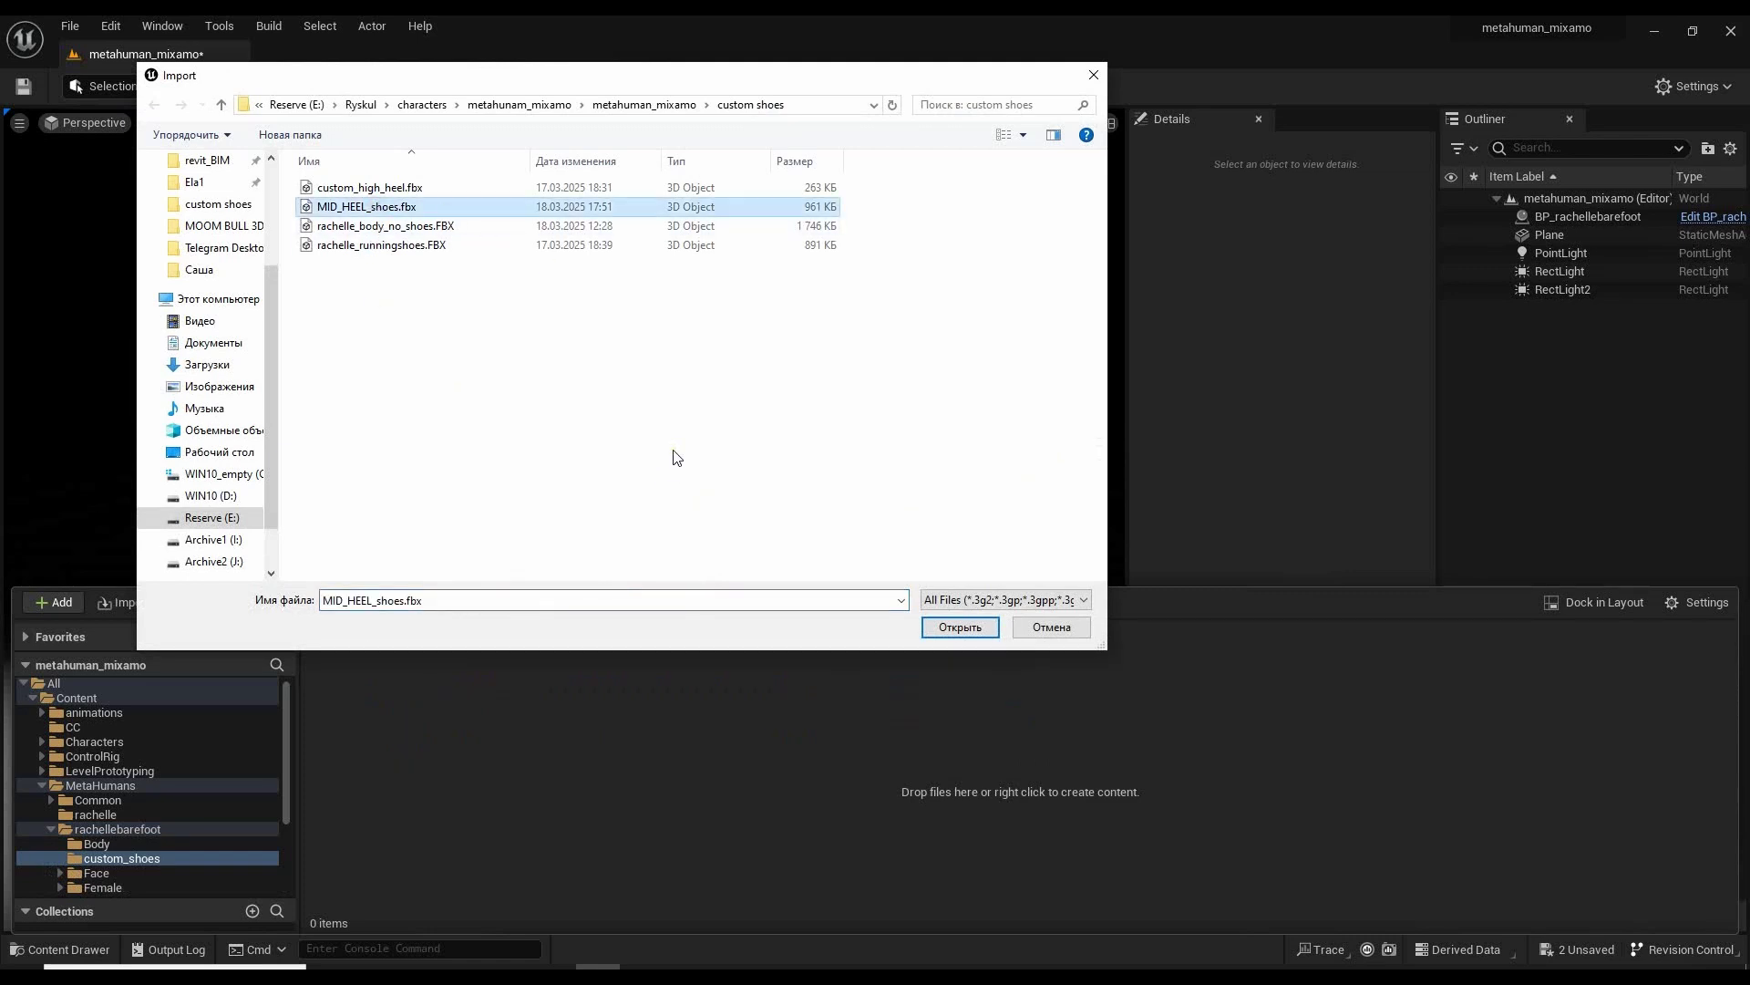
pyautogui.click(960, 627)
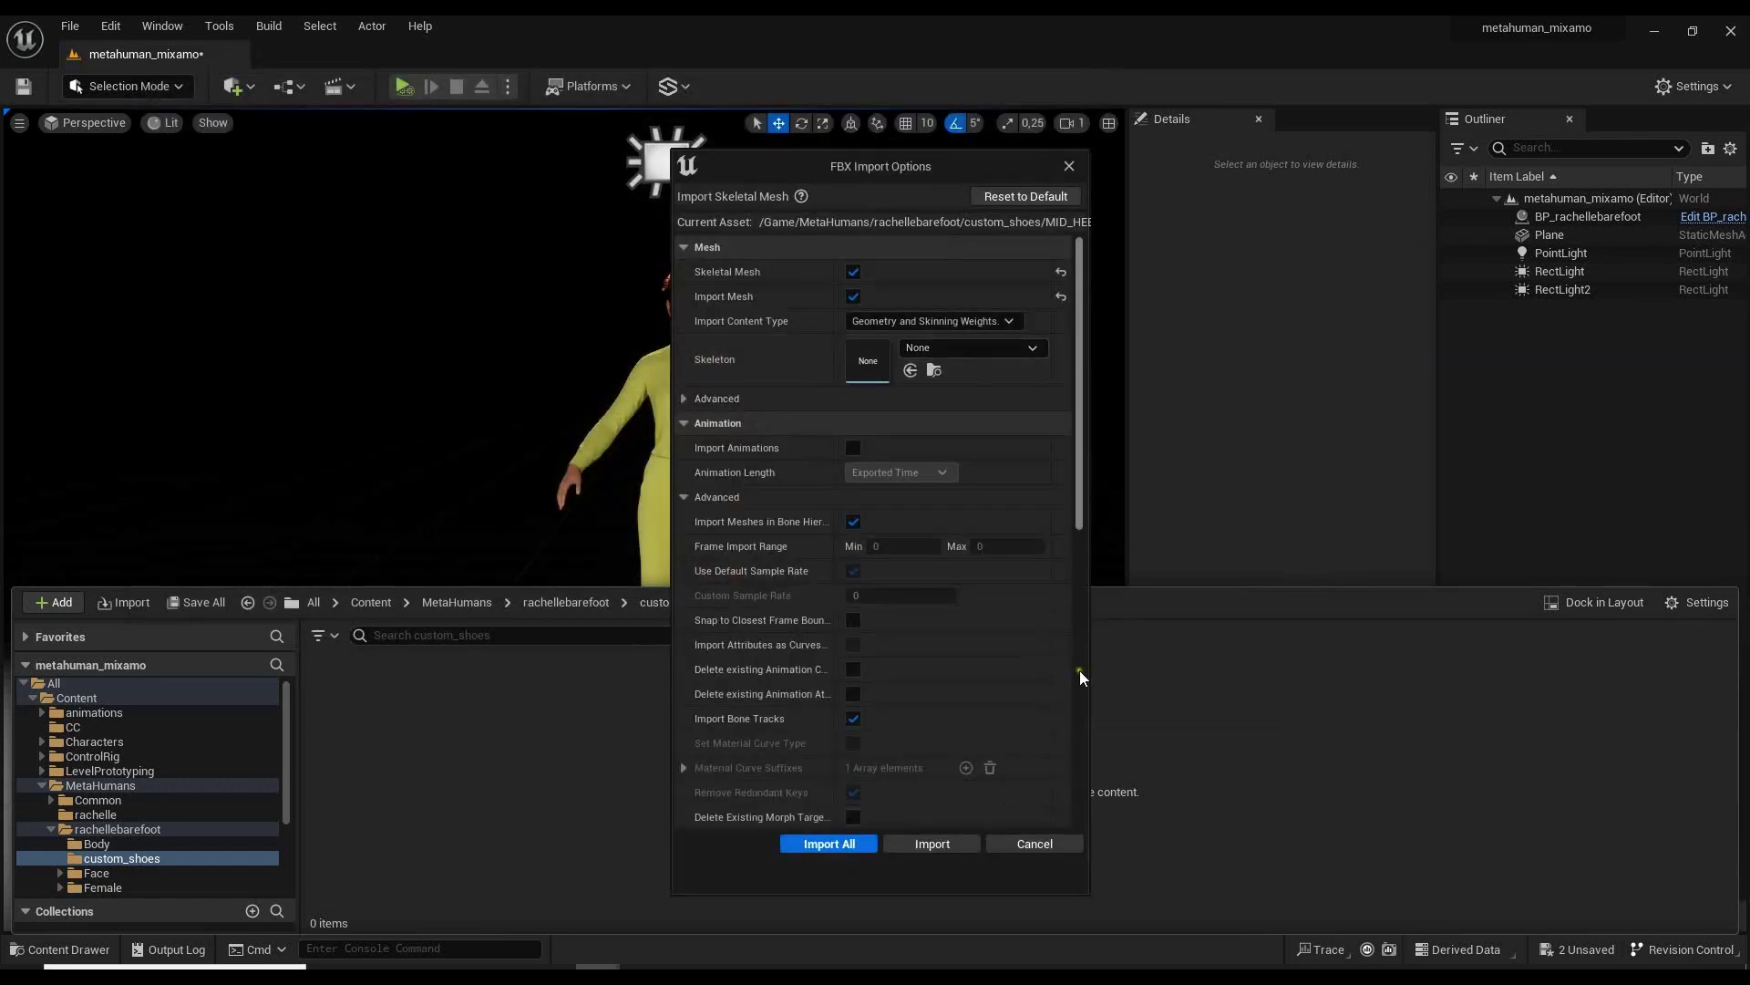
# Assign metahuman_base_skel as the skeleton, review the remaining FBX import options and import everything.
pyautogui.click(1031, 348)
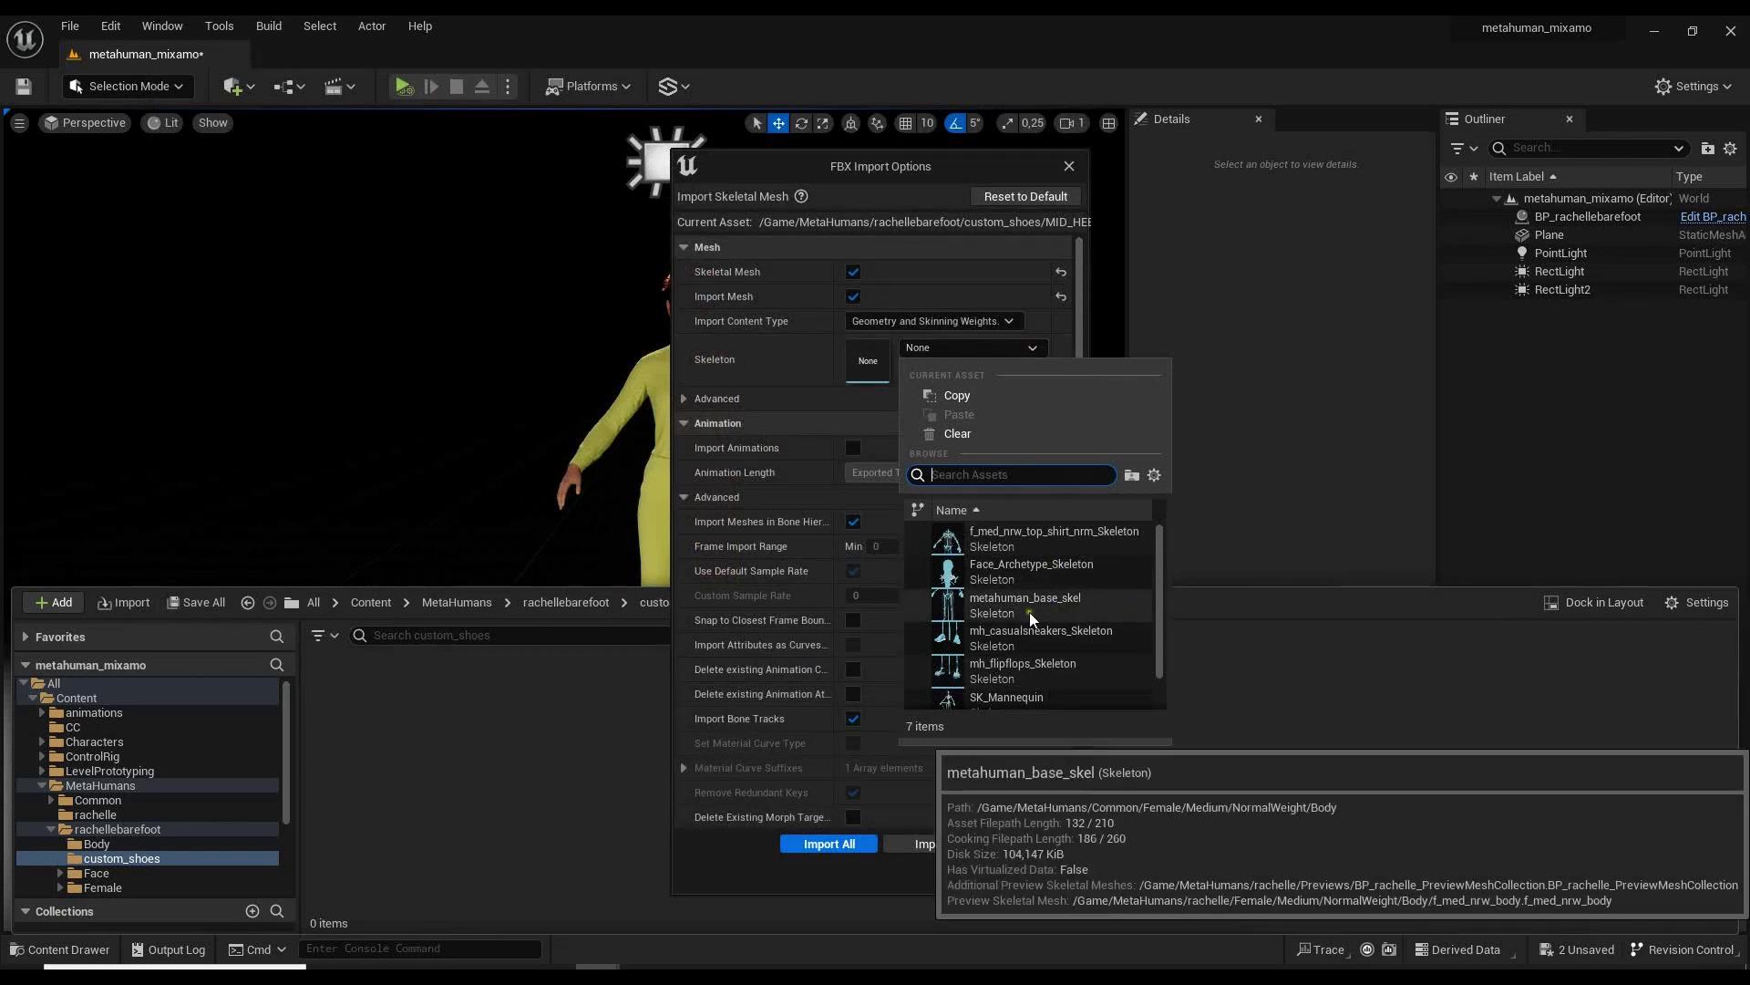
pyautogui.click(1090, 606)
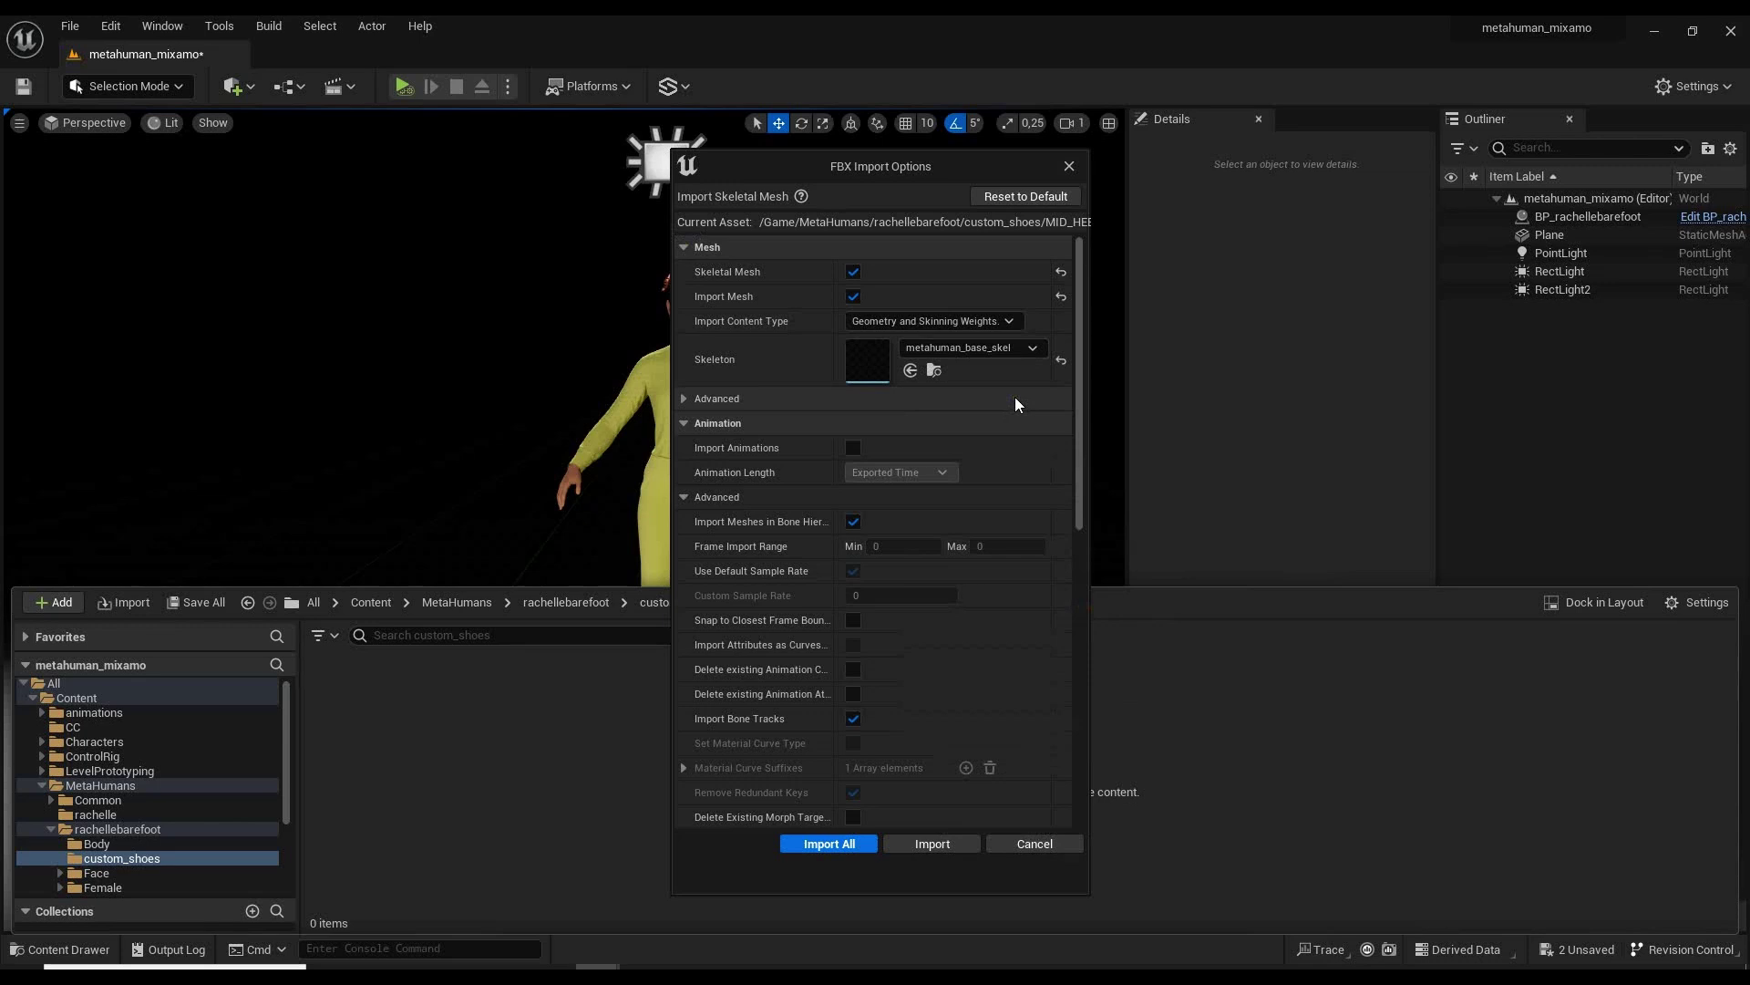
pyautogui.scroll(-3, 999, 438)
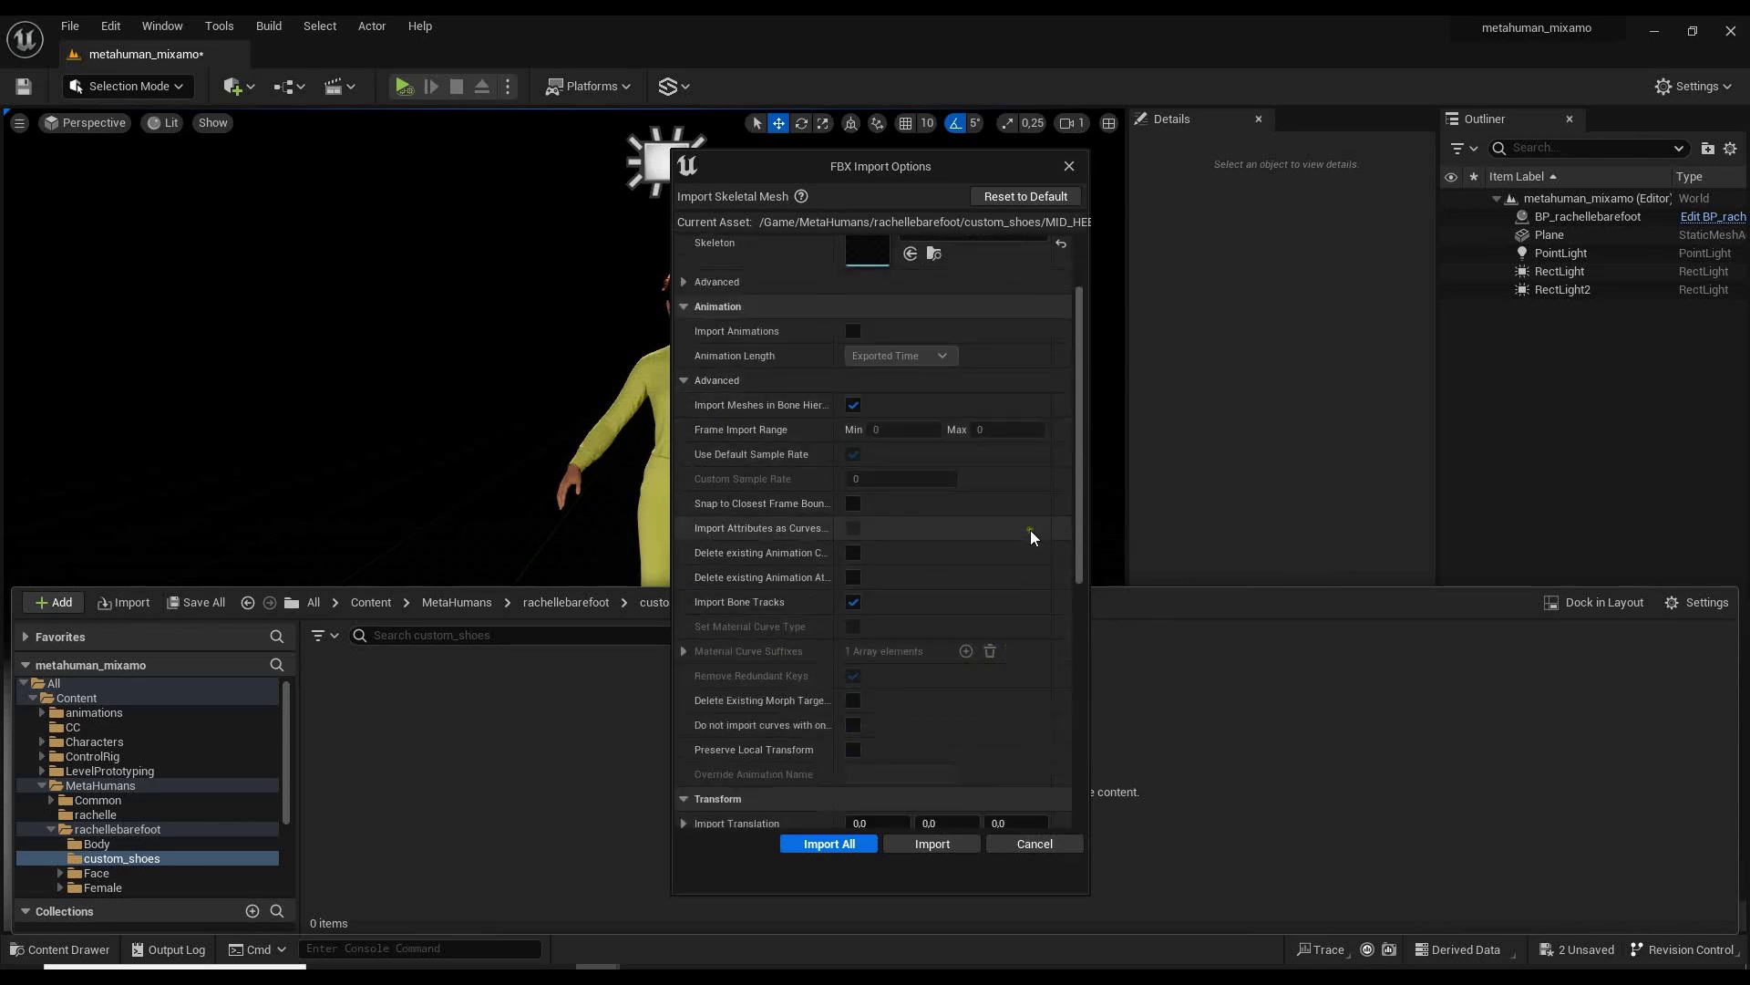
pyautogui.moveTo(1080, 486); pyautogui.dragTo(1085, 575)
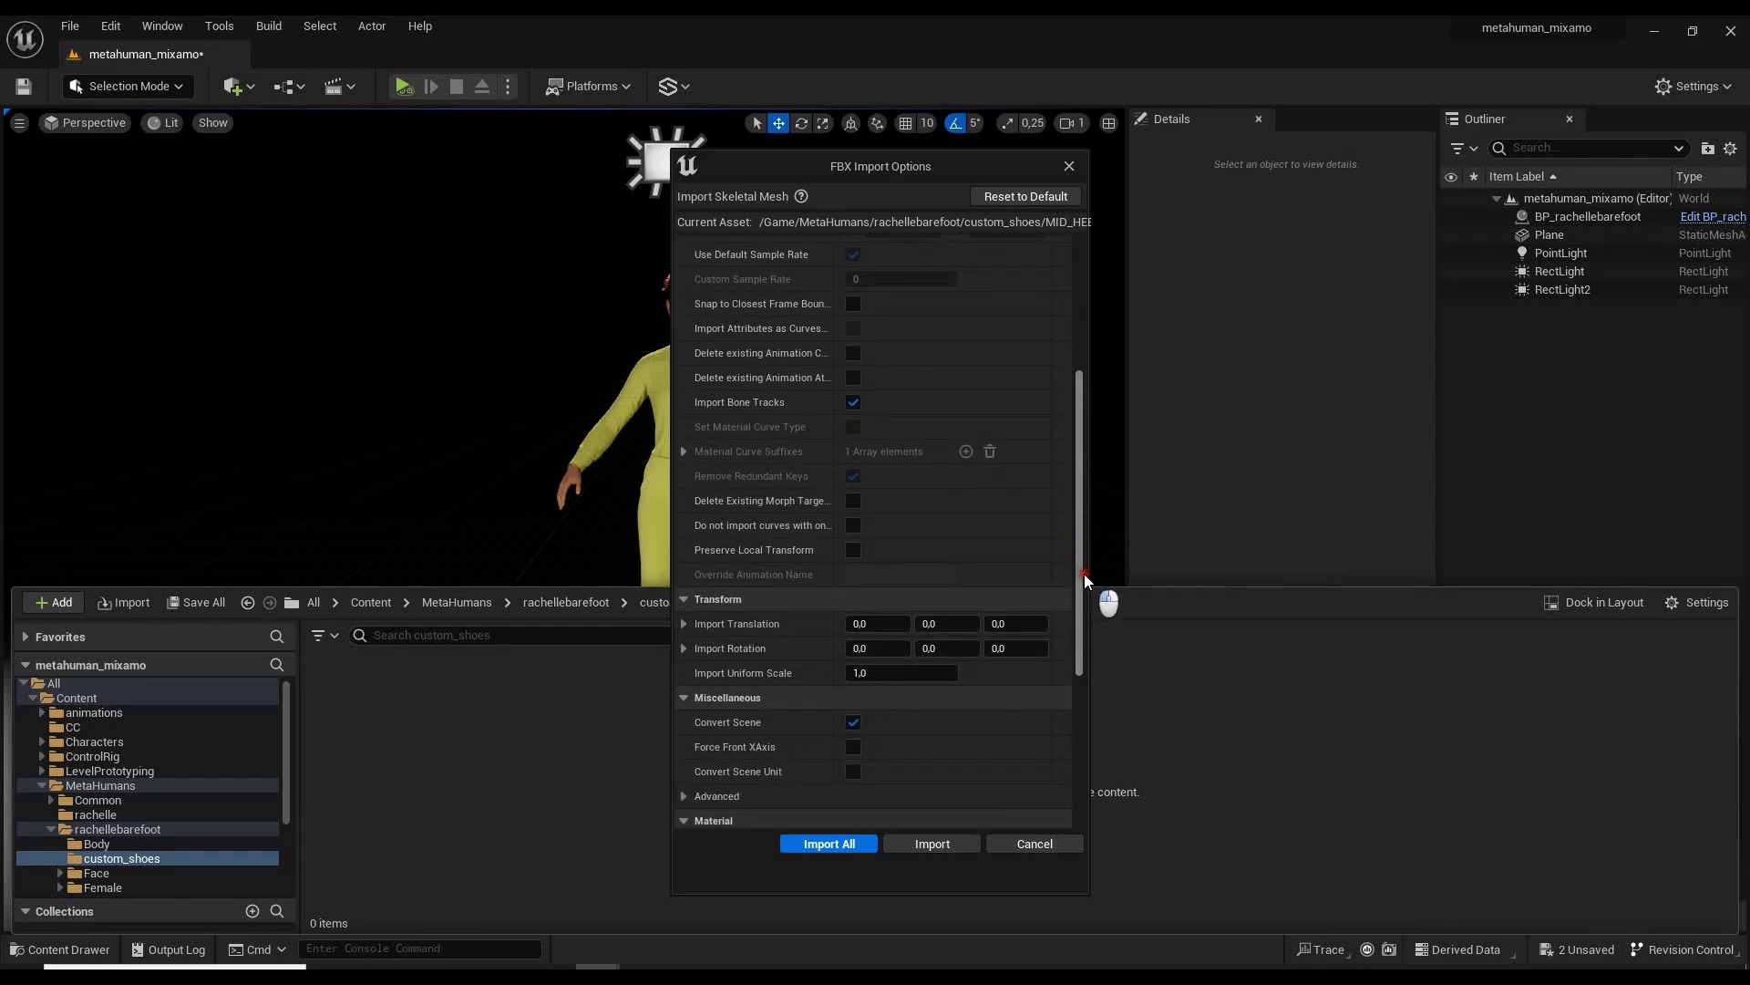
pyautogui.moveTo(1083, 572); pyautogui.dragTo(1085, 491)
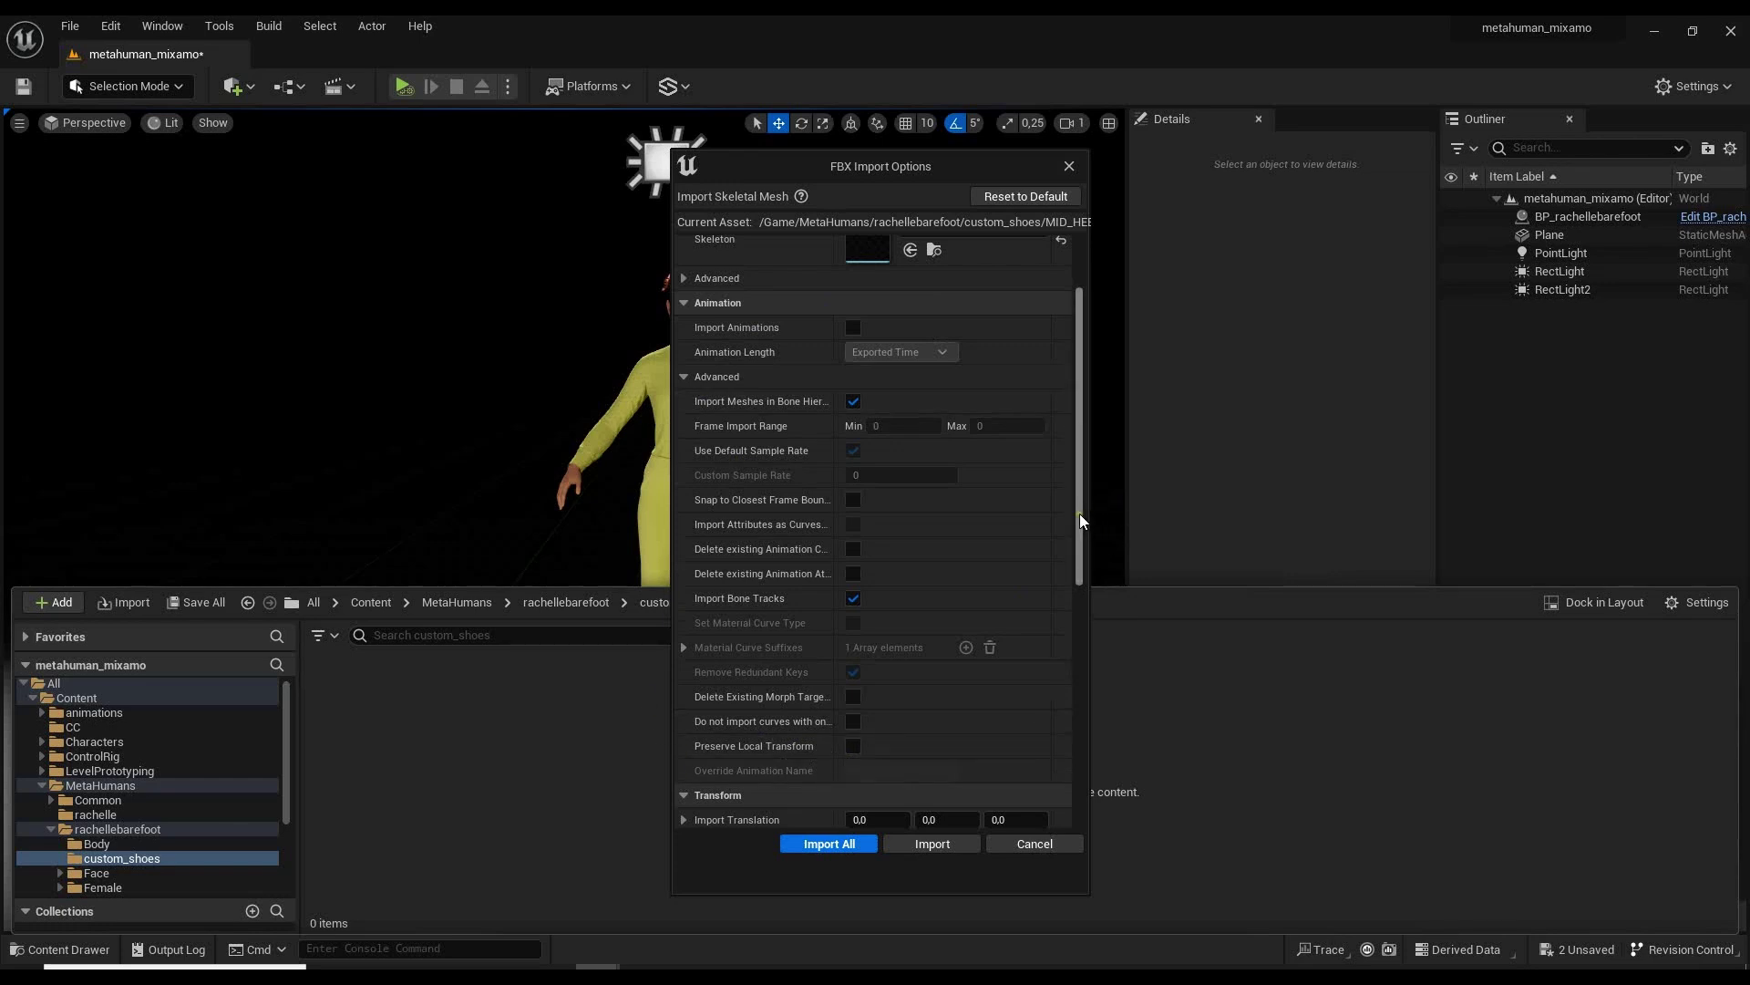
pyautogui.scroll(3, 1080, 512)
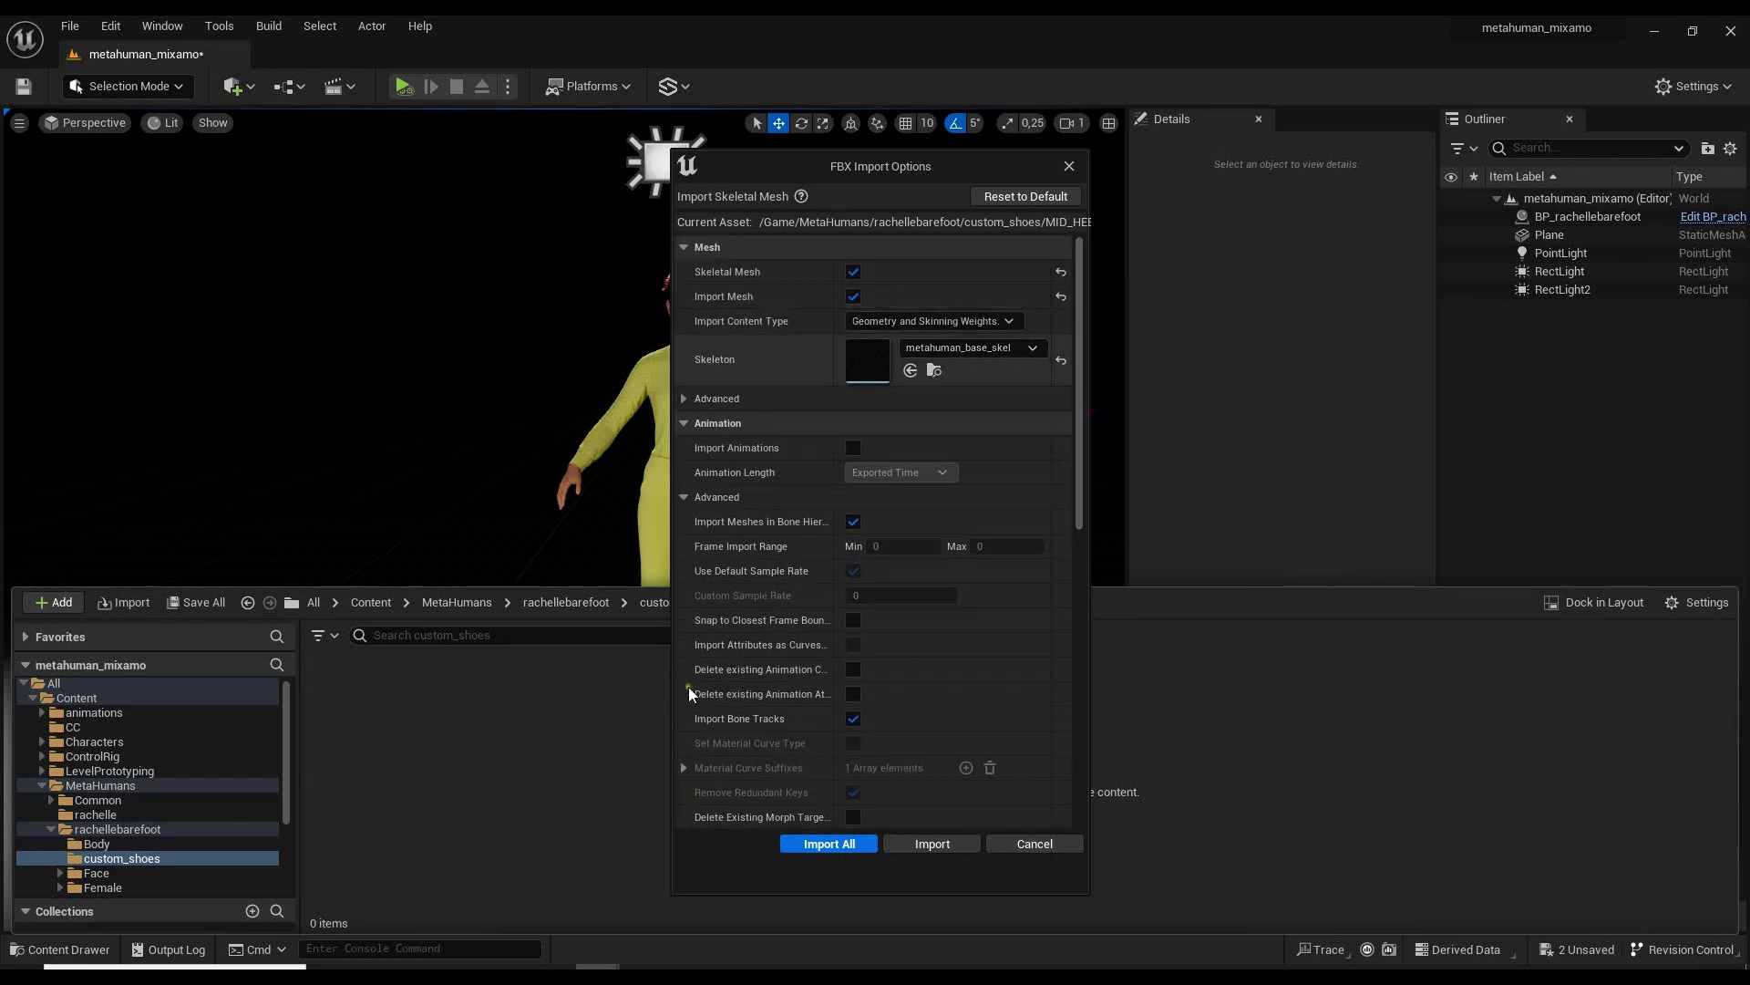
pyautogui.click(828, 844)
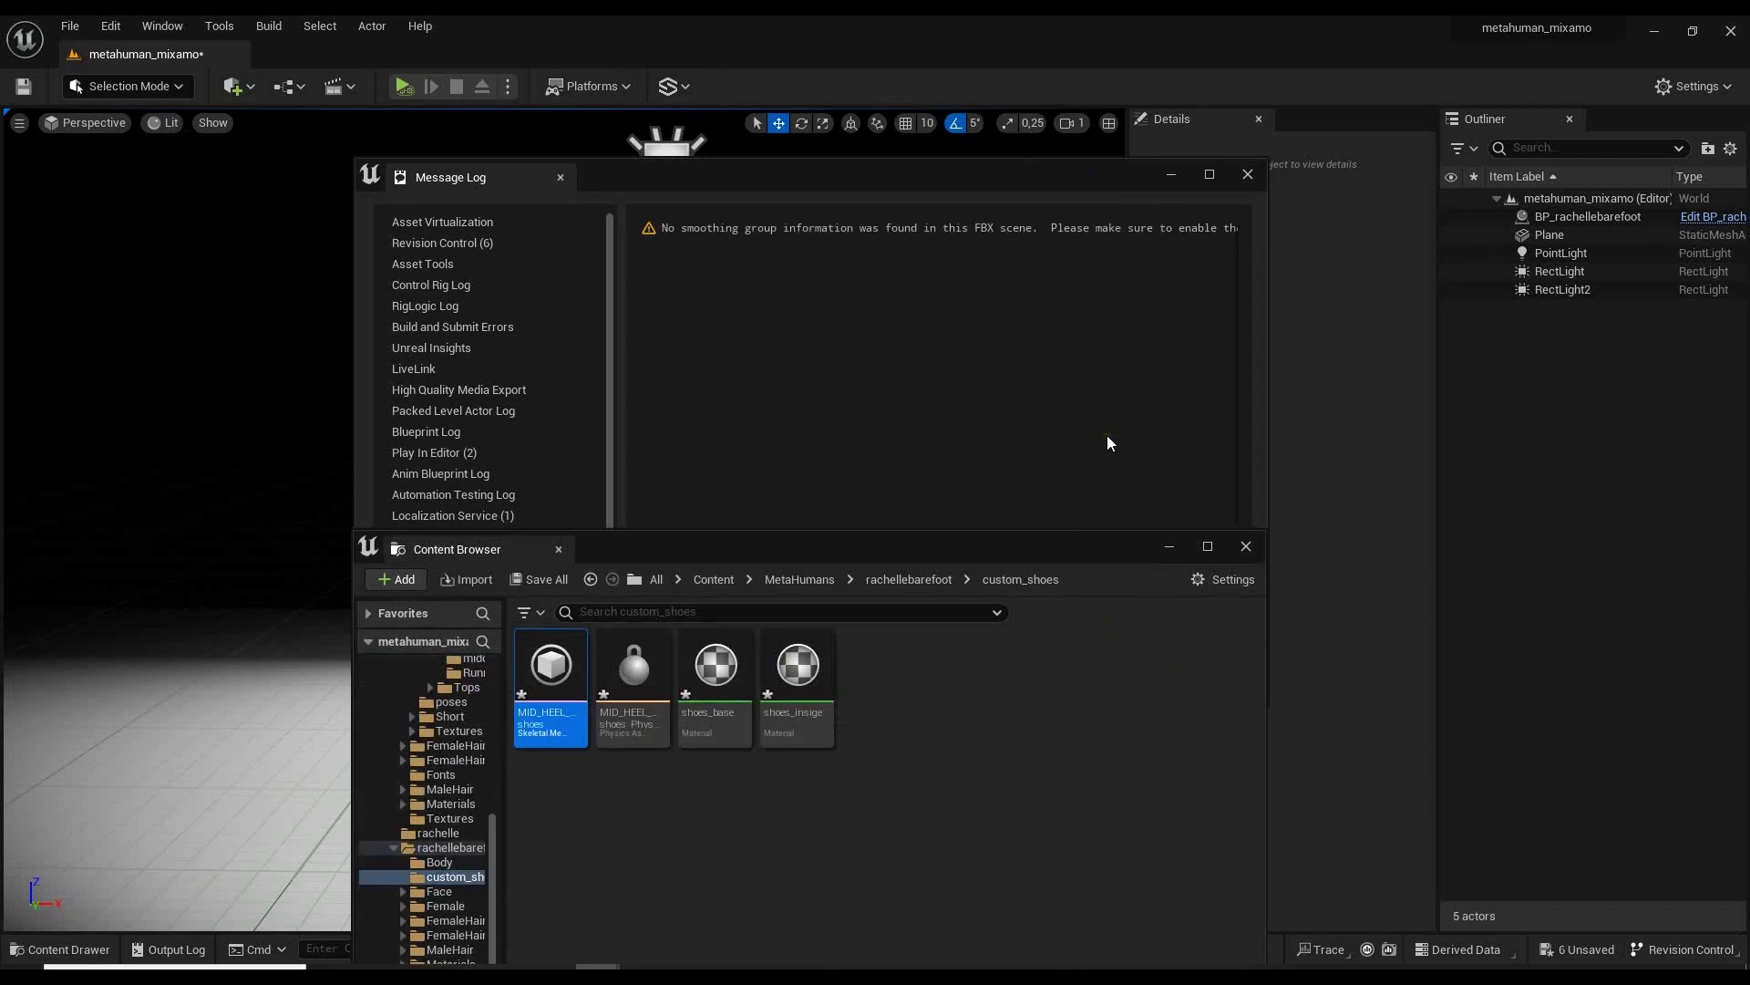
# Close the message log and the floating content browser, and save all unsaved assets and the level.
pyautogui.click(1247, 174)
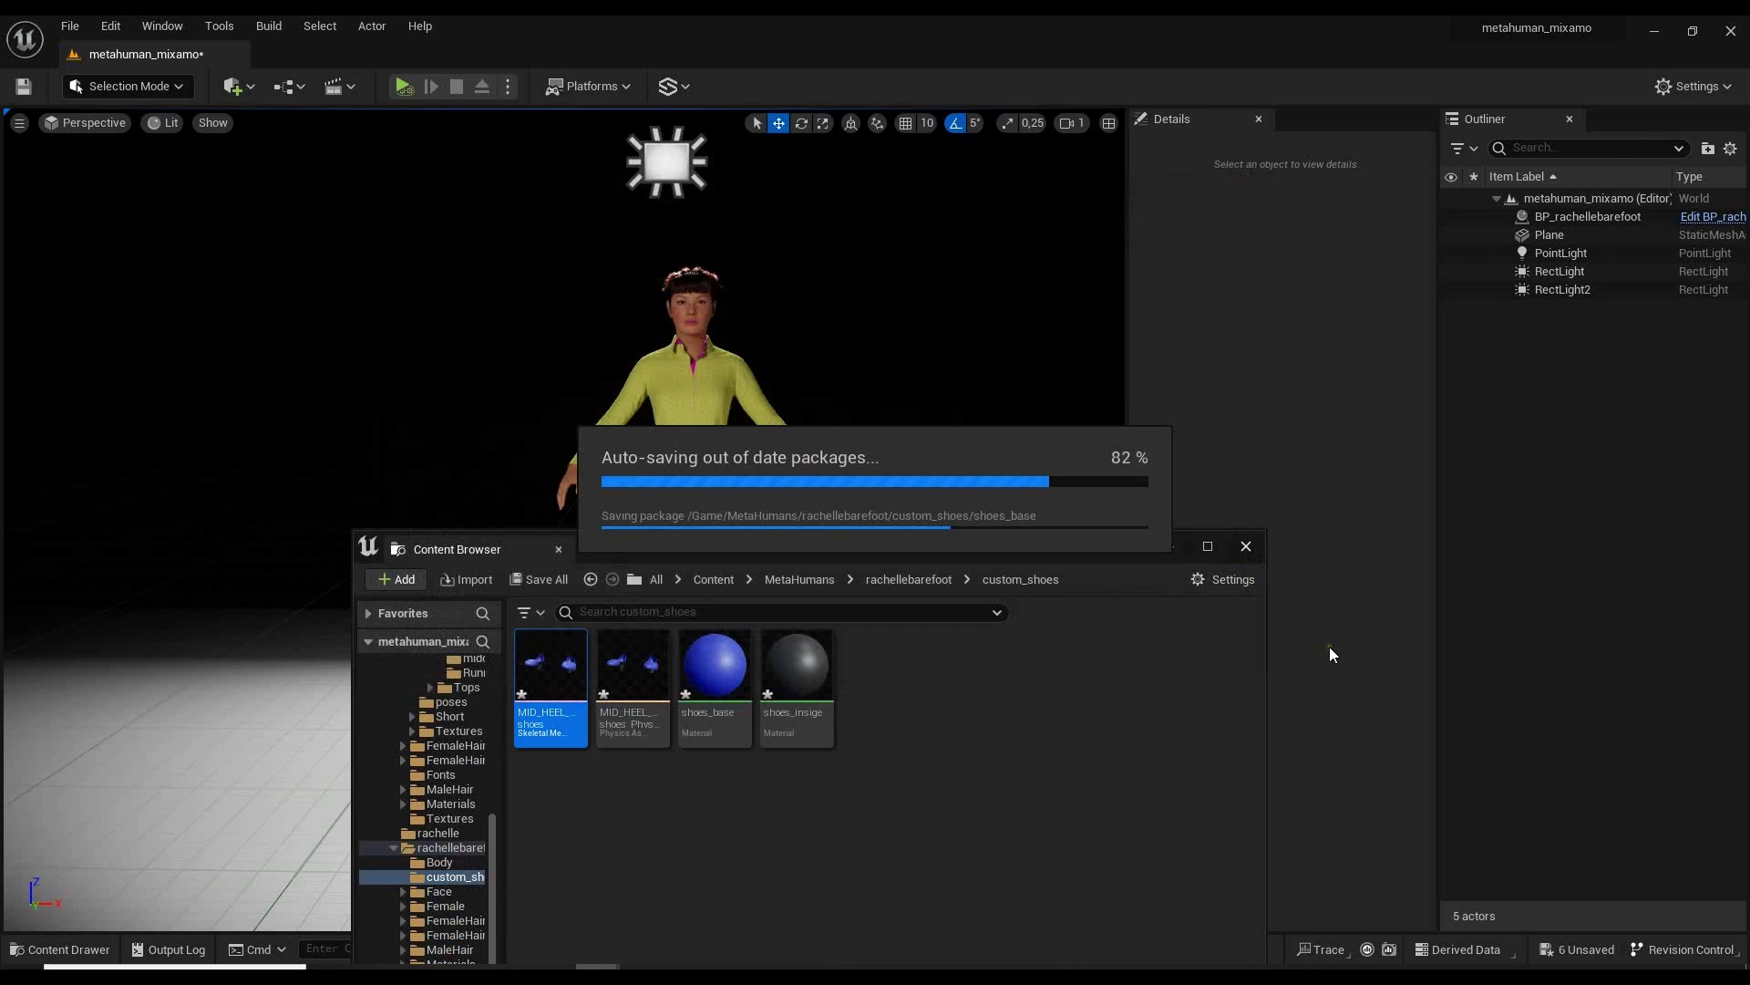
pyautogui.click(1247, 547)
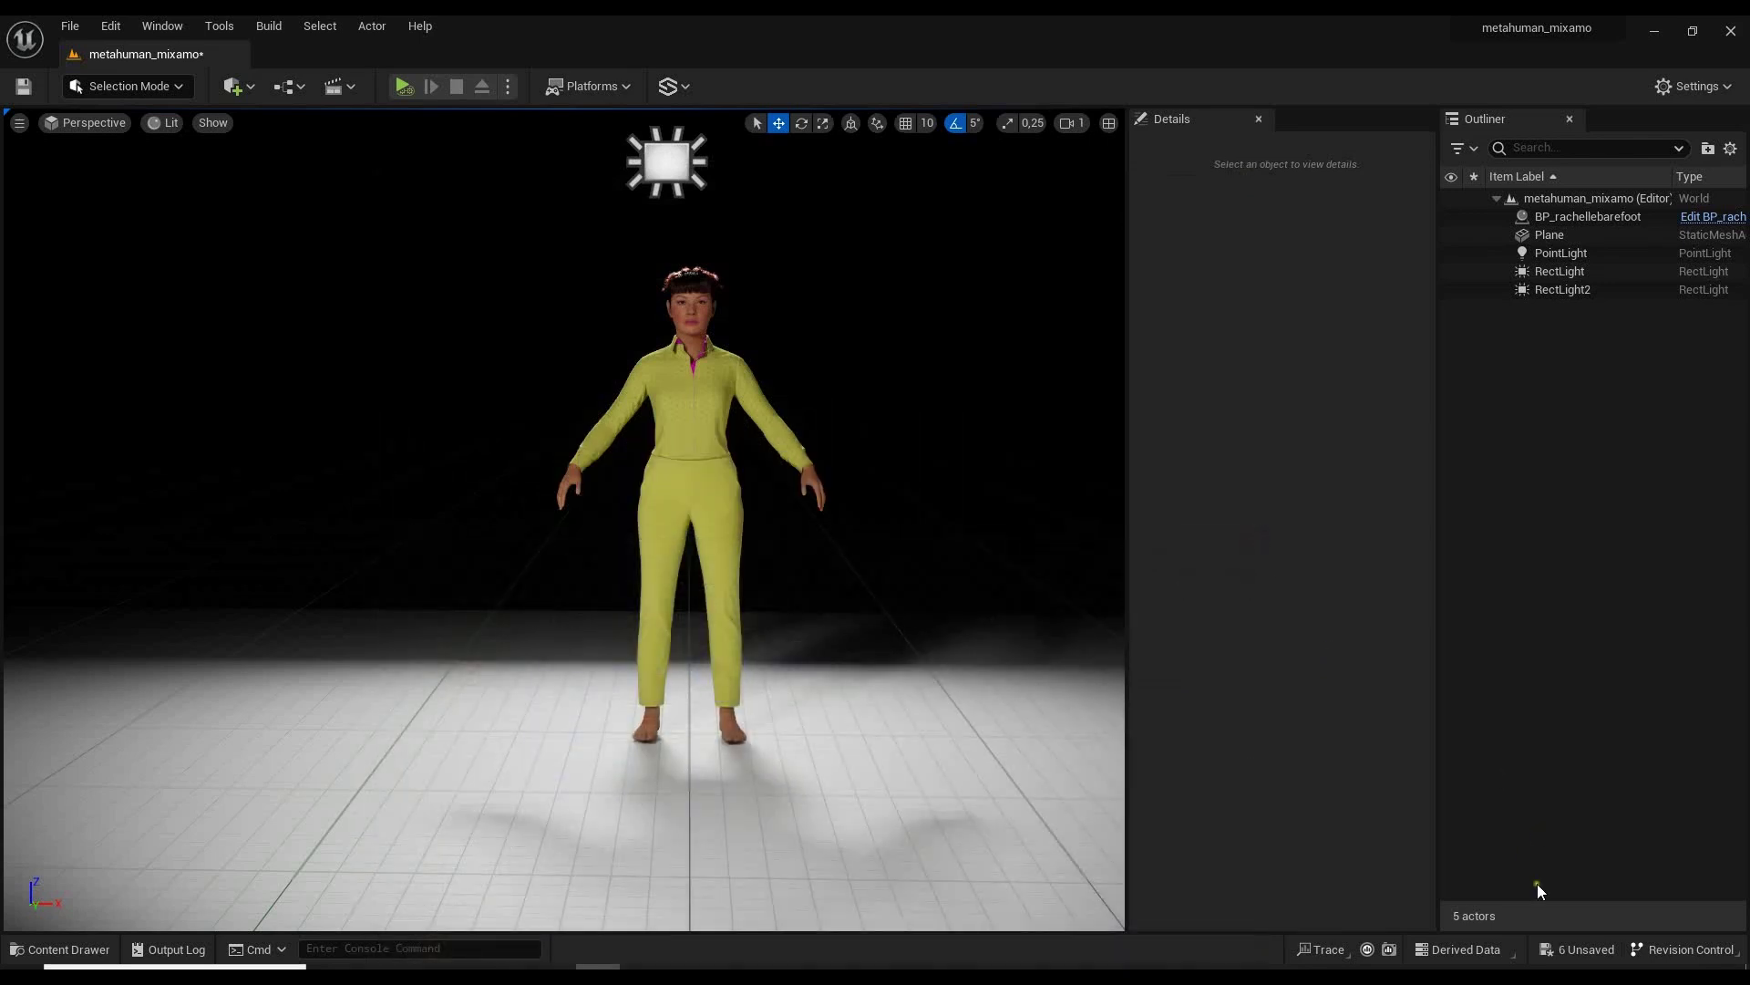
pyautogui.click(1580, 949)
pyautogui.click(1015, 708)
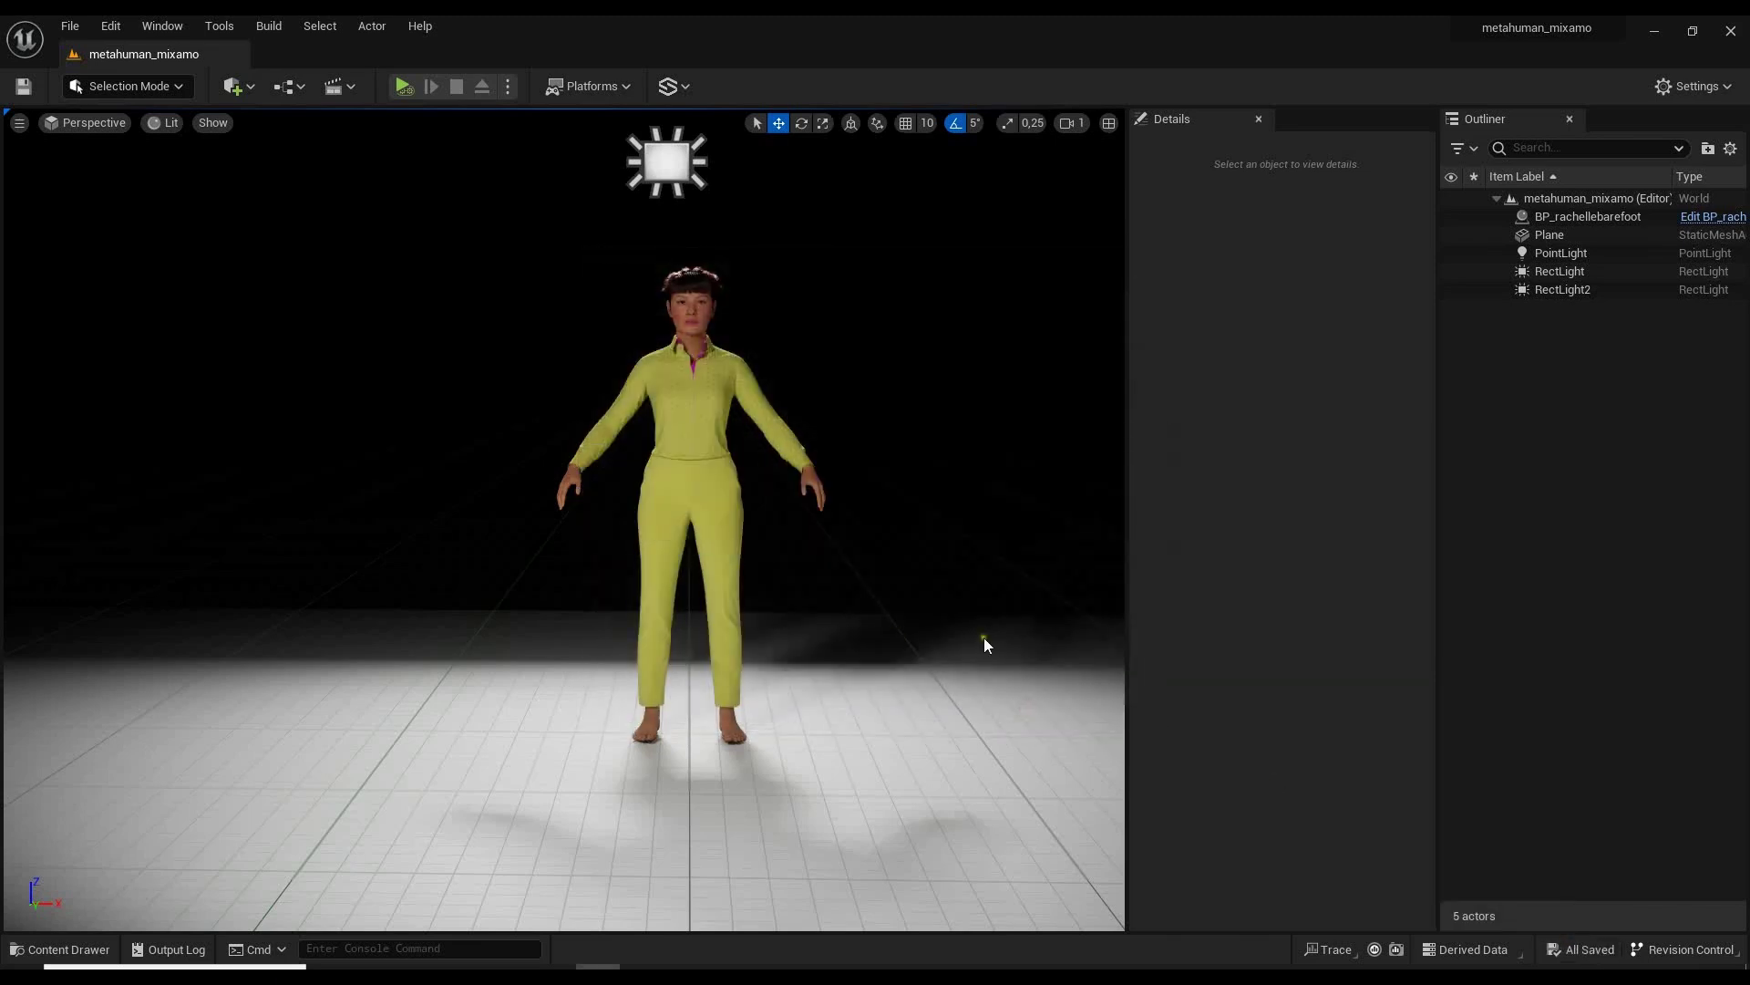
# Check the imported assets in custom_shoes, select the MetaHuman in the level and open its BP_rachellebarefoot blueprint for editing.
pyautogui.click(55, 949)
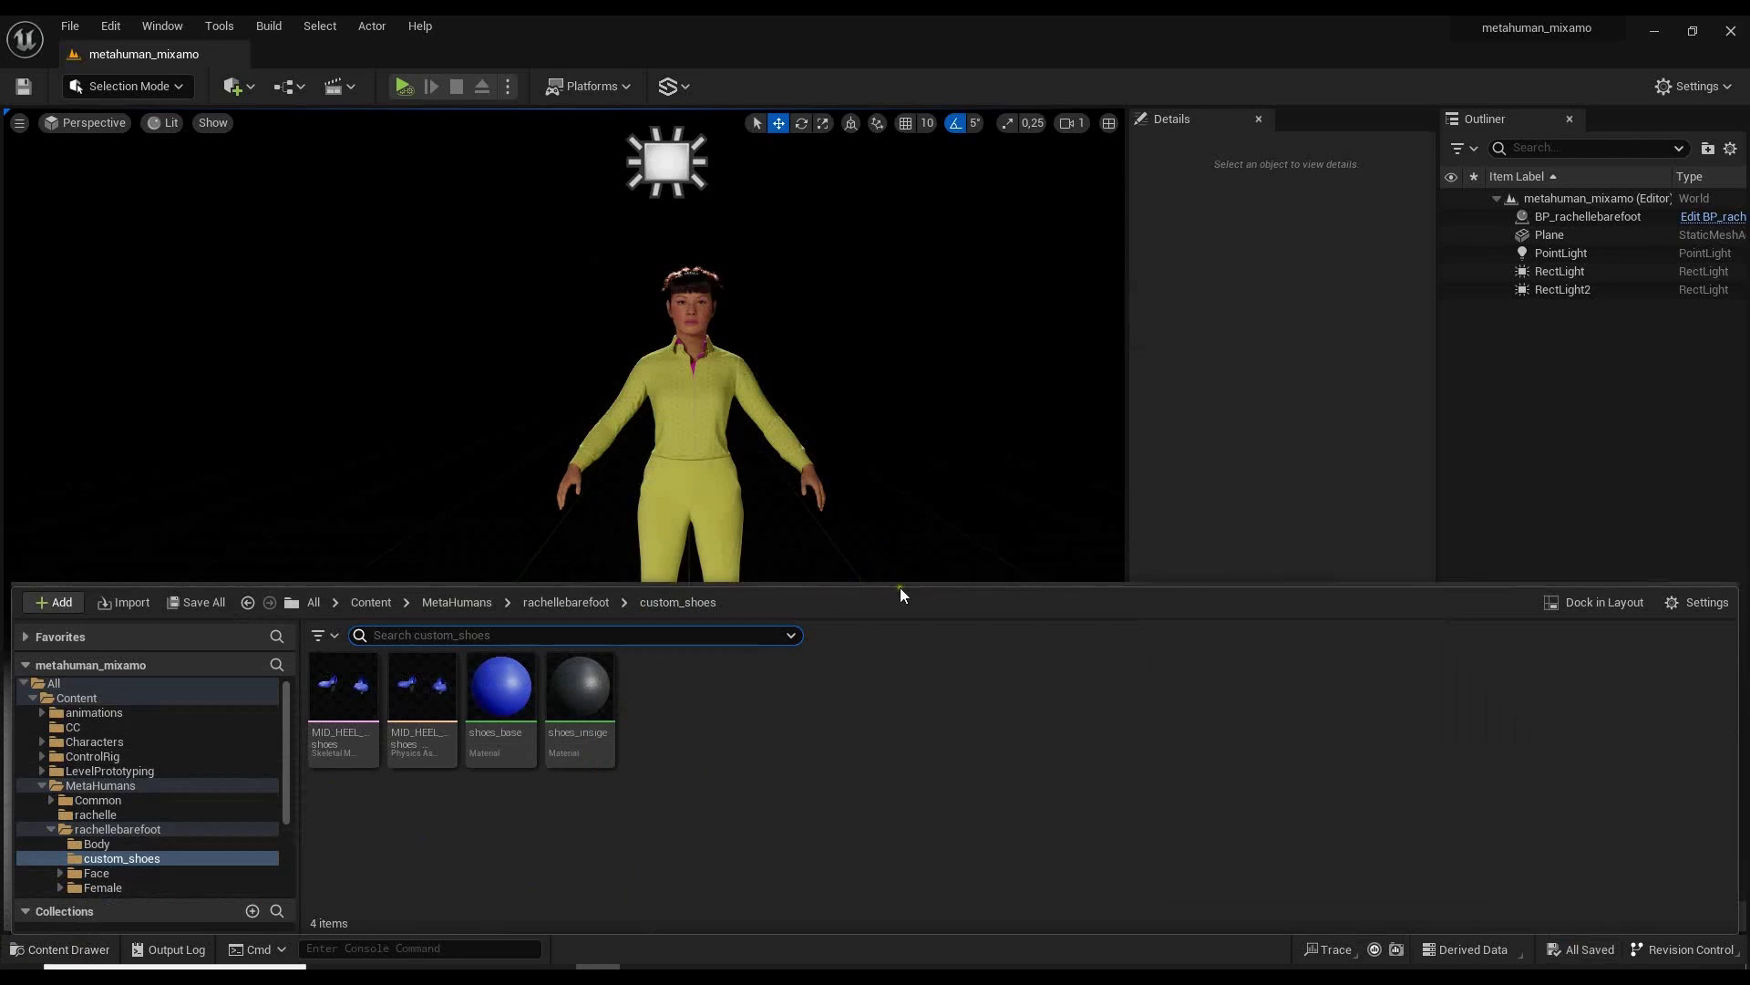
pyautogui.moveTo(900, 588); pyautogui.dragTo(912, 776)
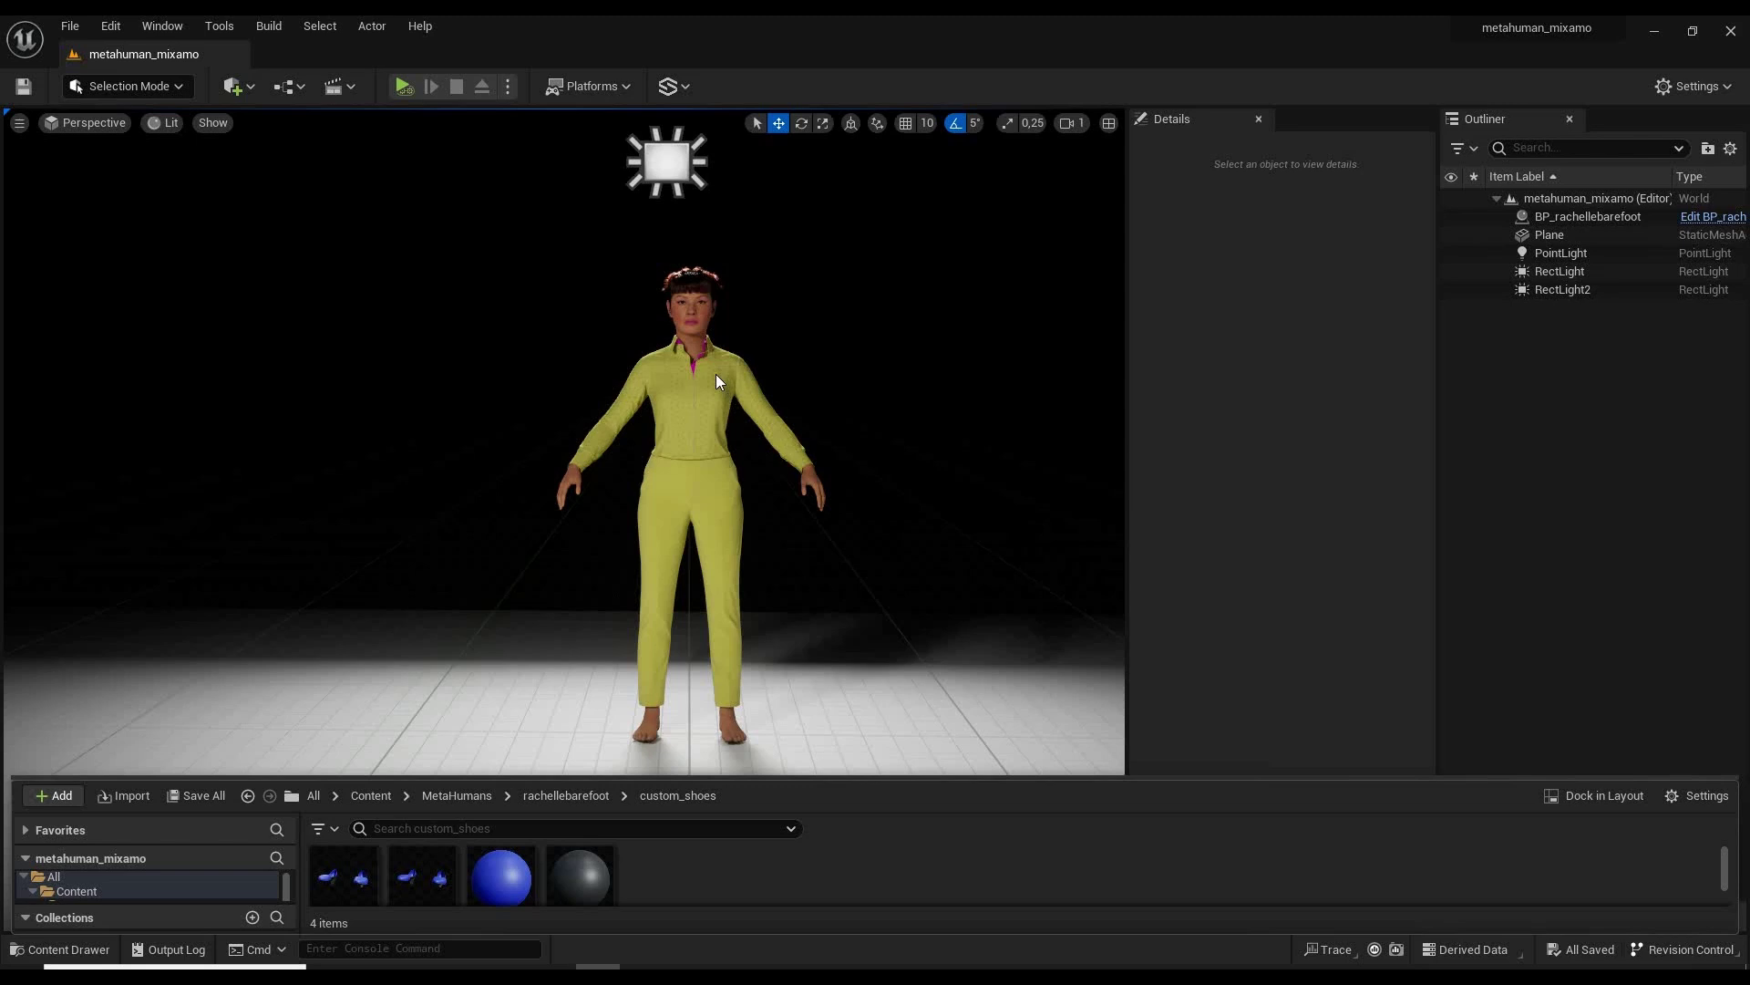
pyautogui.click(730, 339)
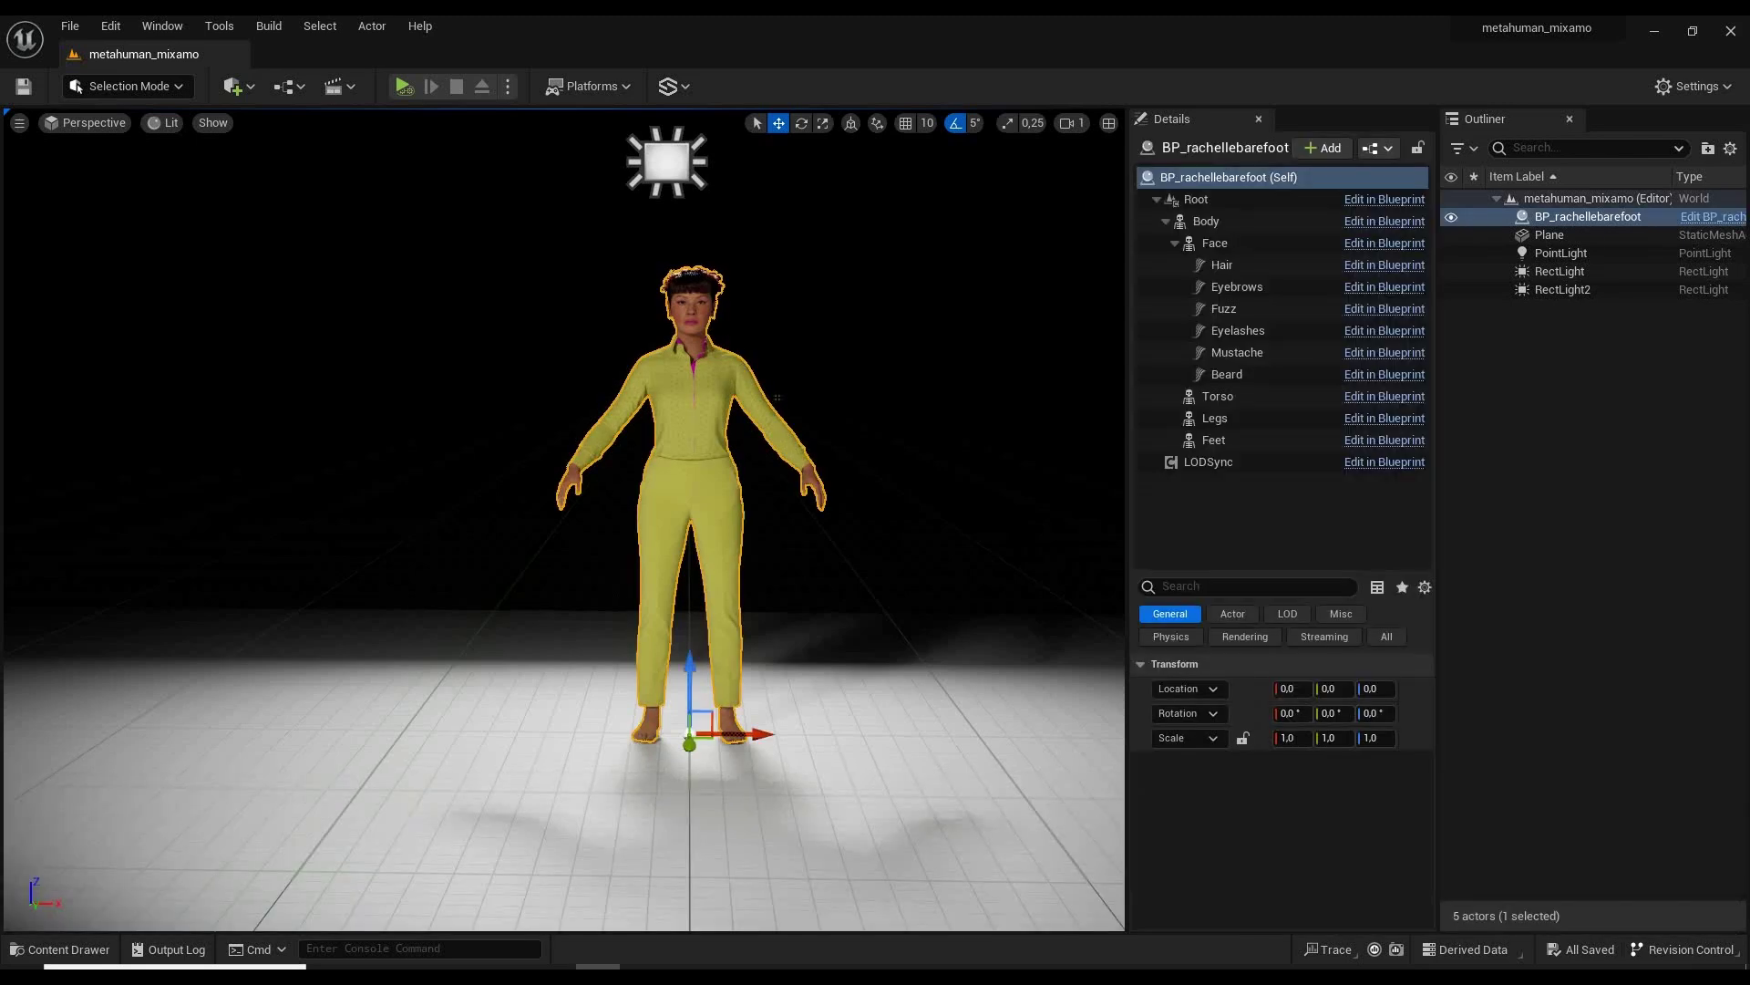
pyautogui.click(1721, 217)
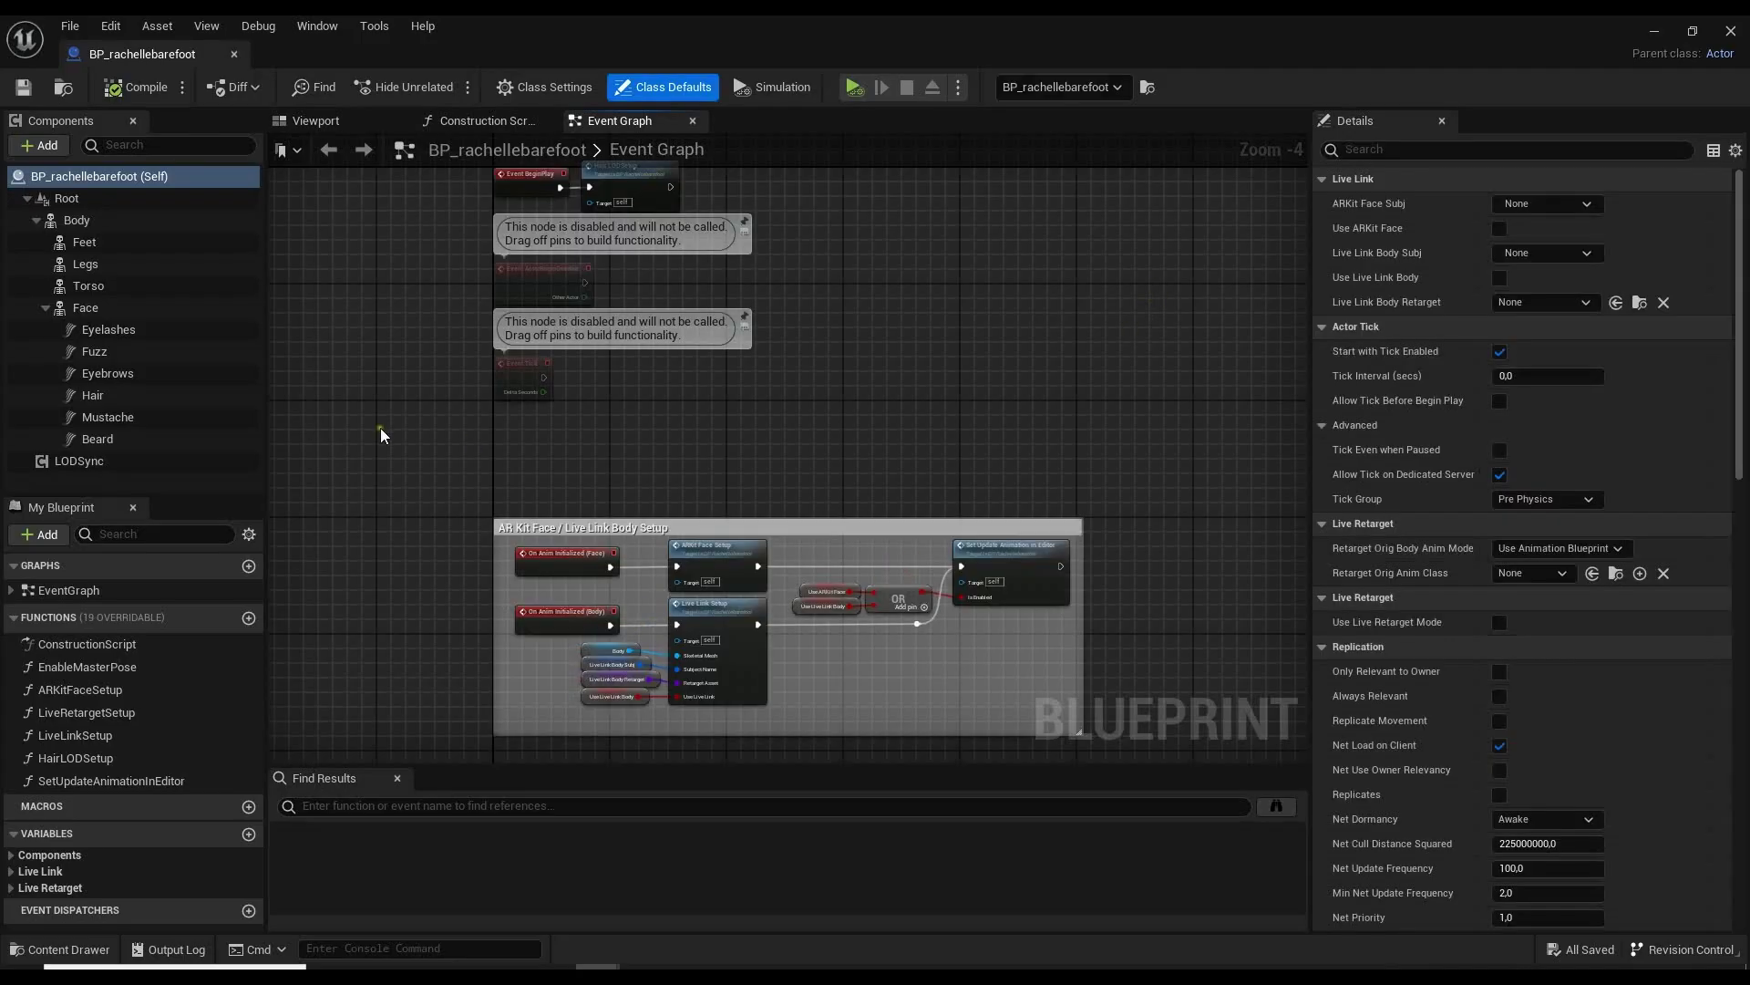
# Assign MID_HEEL_shoes as the skeletal mesh asset of the Feet component.
pyautogui.click(107, 243)
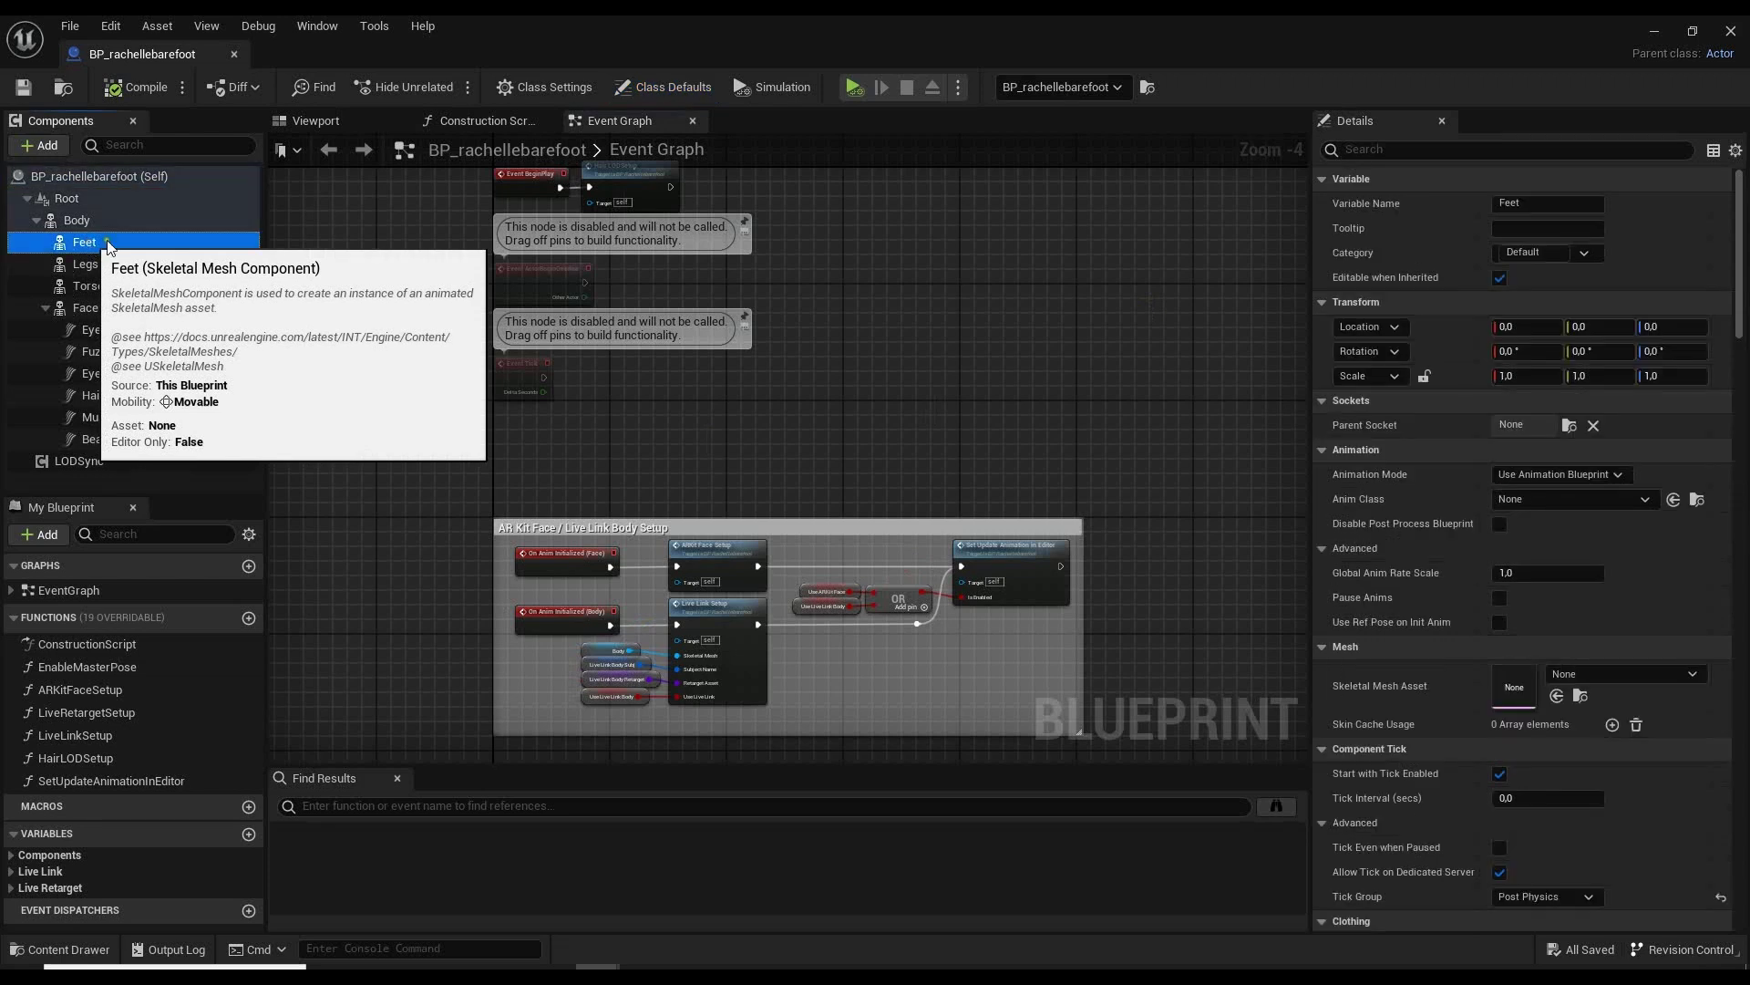
pyautogui.click(1685, 676)
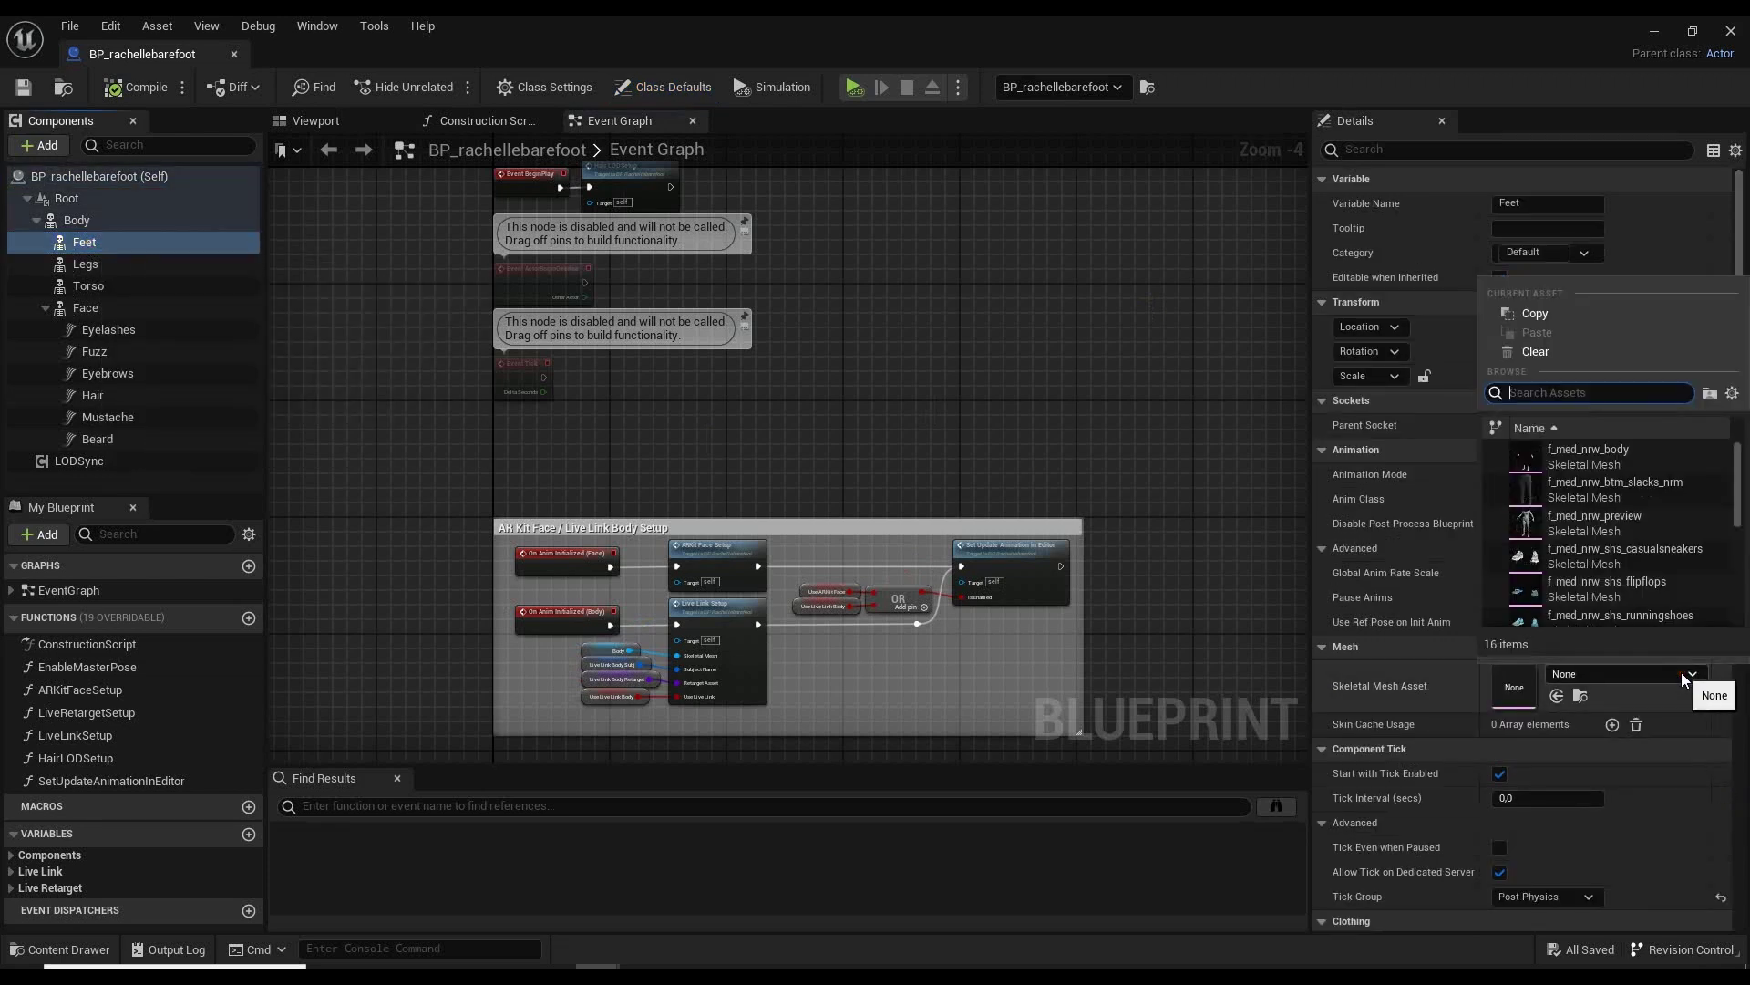
pyautogui.write('mid')
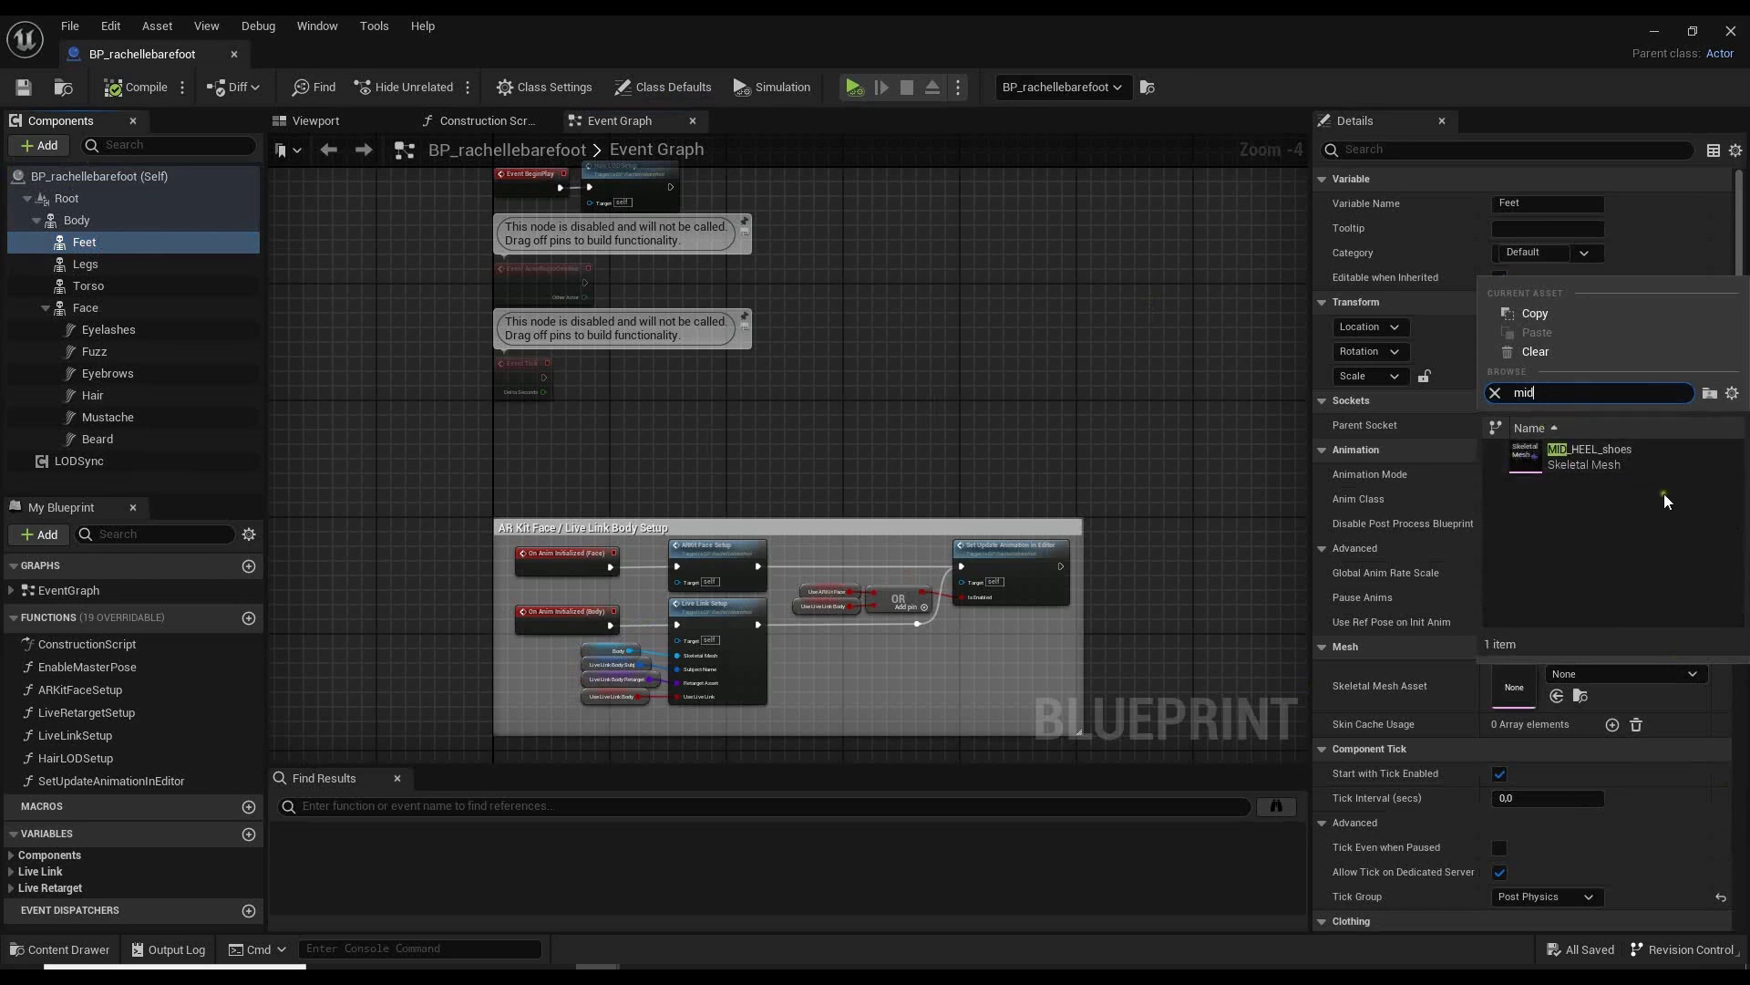
pyautogui.click(1621, 460)
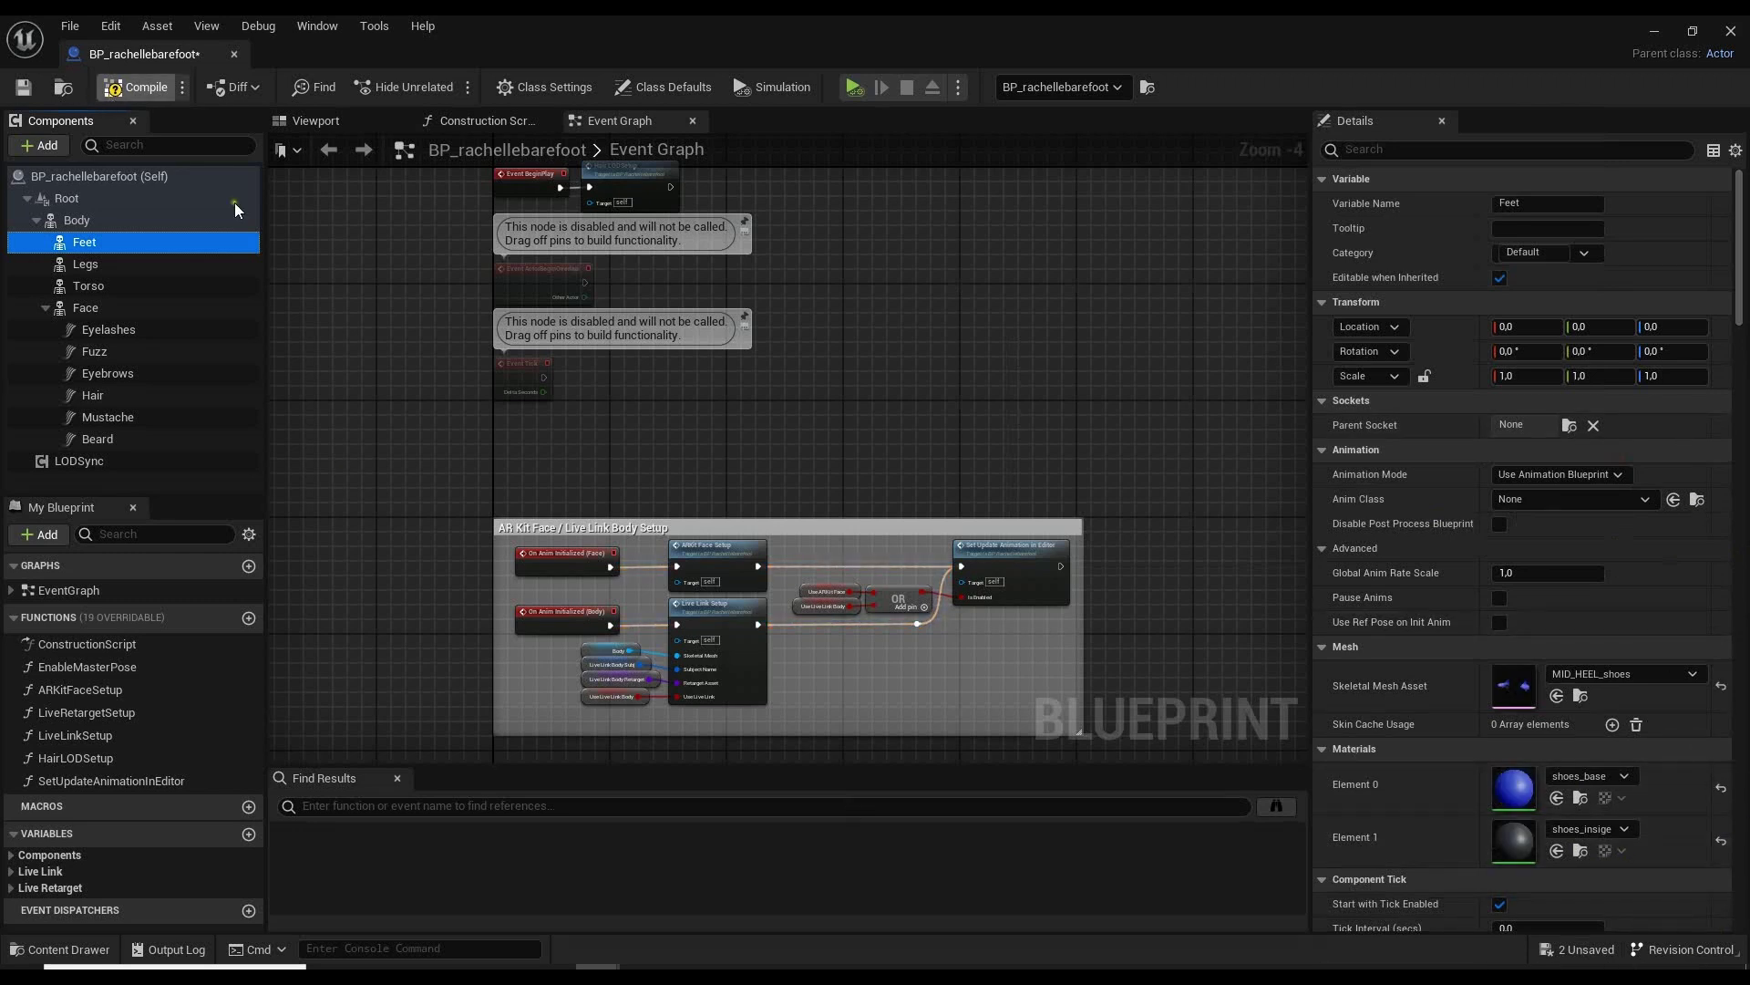
# Compile and save the BP_rachellebarefoot blueprint and close its editor.
pyautogui.click(153, 89)
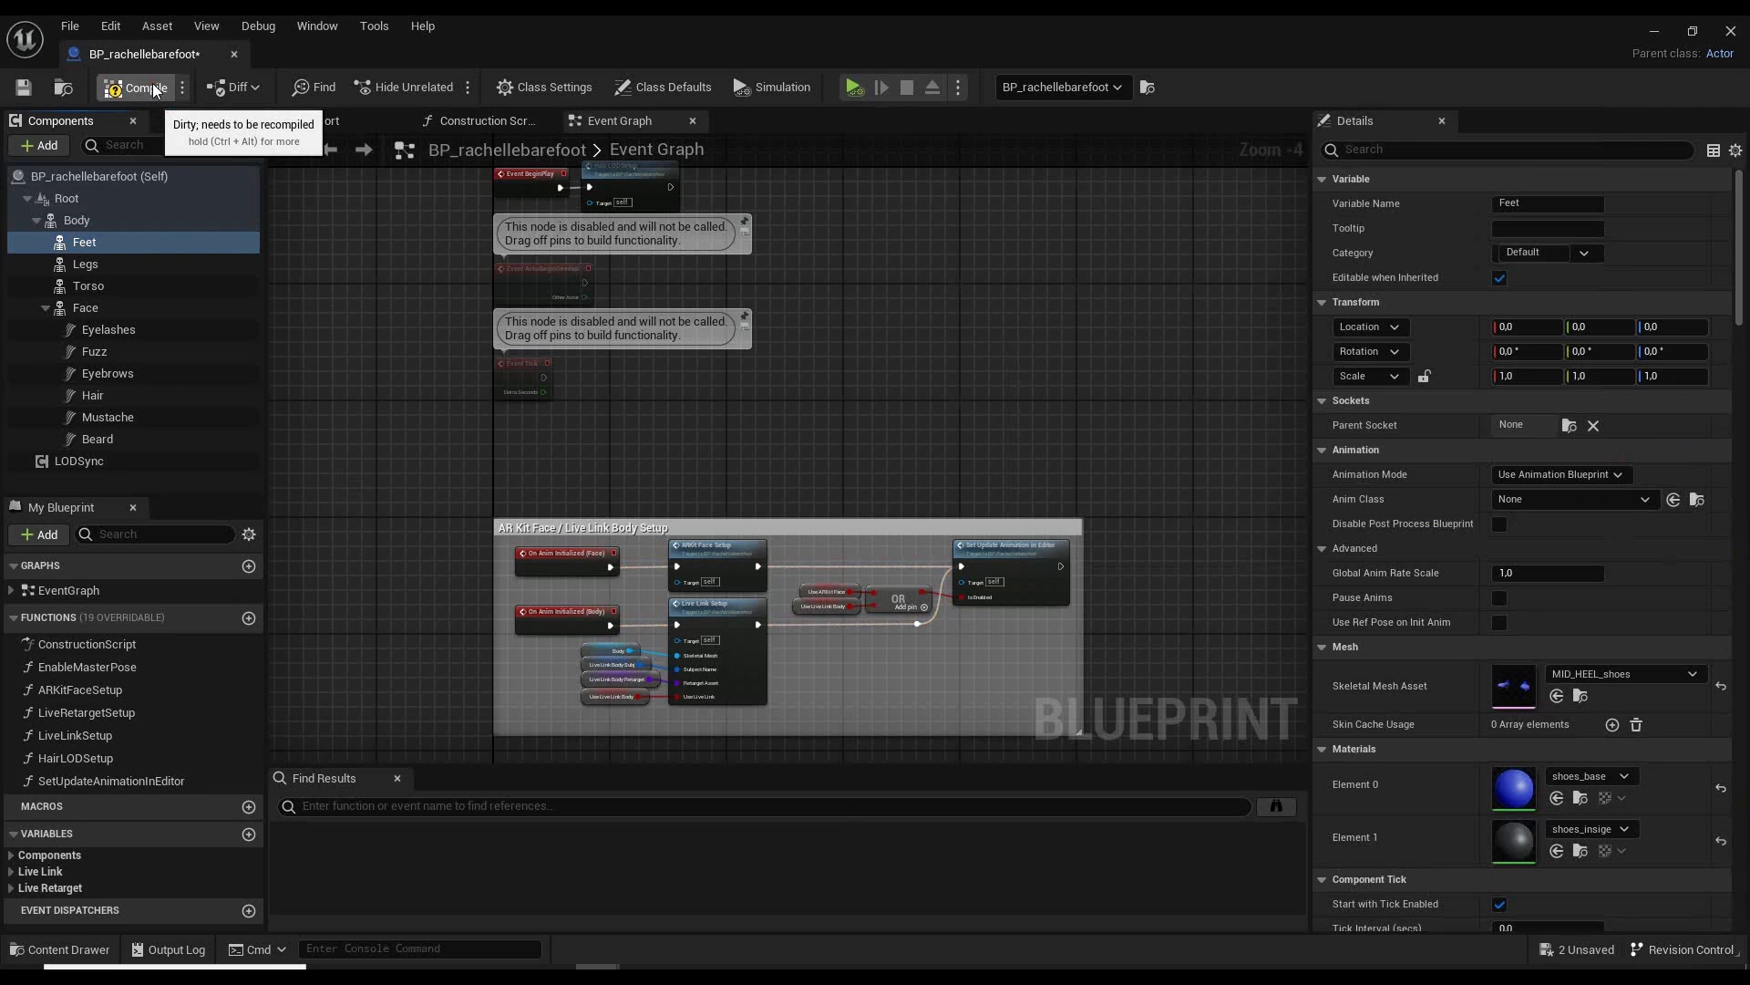
pyautogui.click(22, 88)
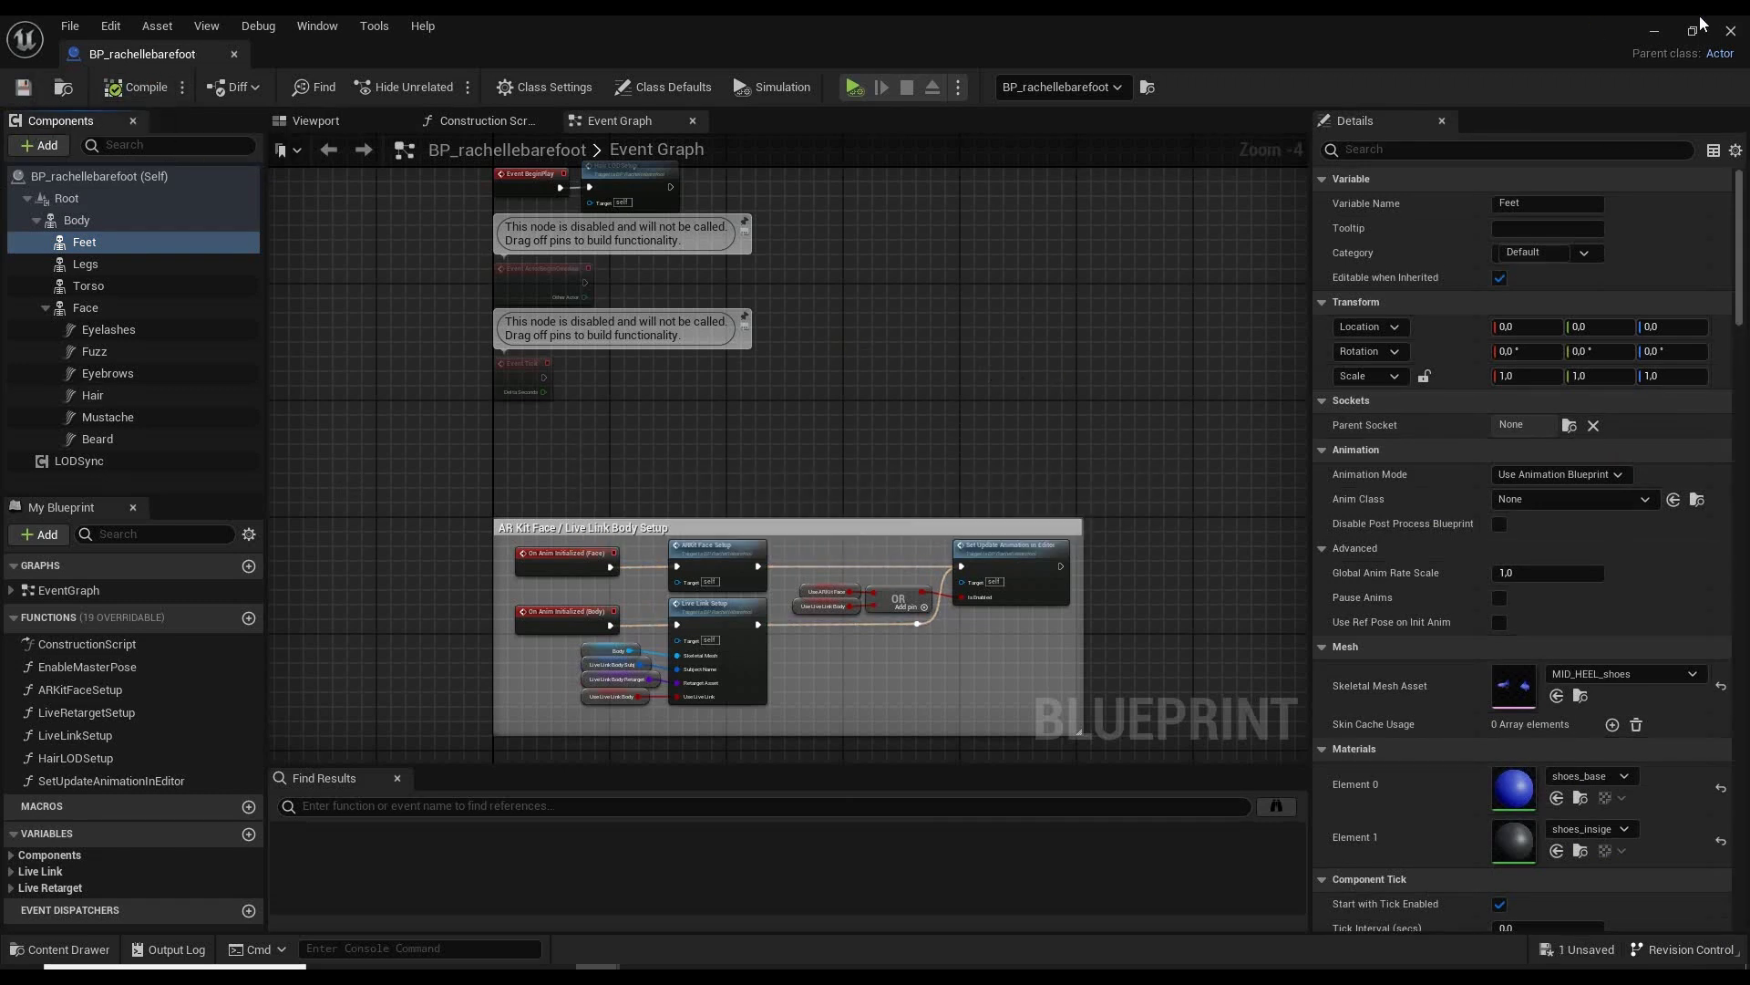
pyautogui.click(1731, 30)
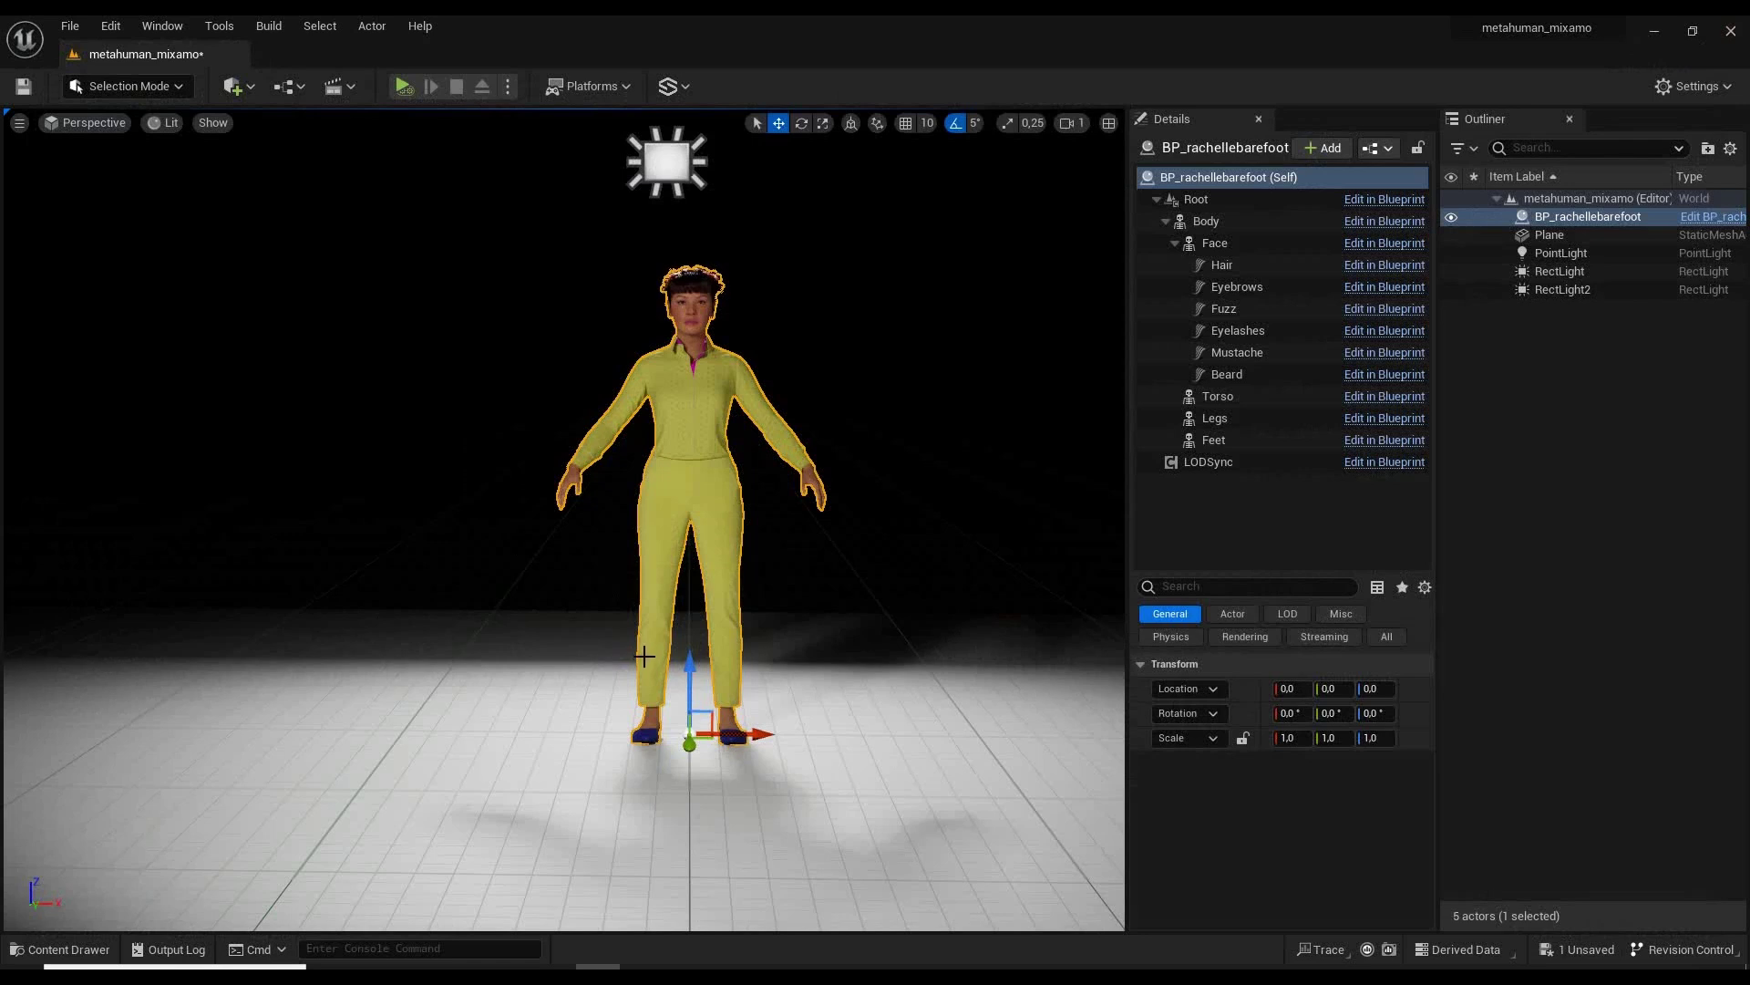
# Examine the fit of the shoes on the MetaHuman in the level from the front and side.
pyautogui.keyDown('alt'); pyautogui.moveTo(622, 560); pyautogui.dragTo(457, 587); pyautogui.keyUp('alt')
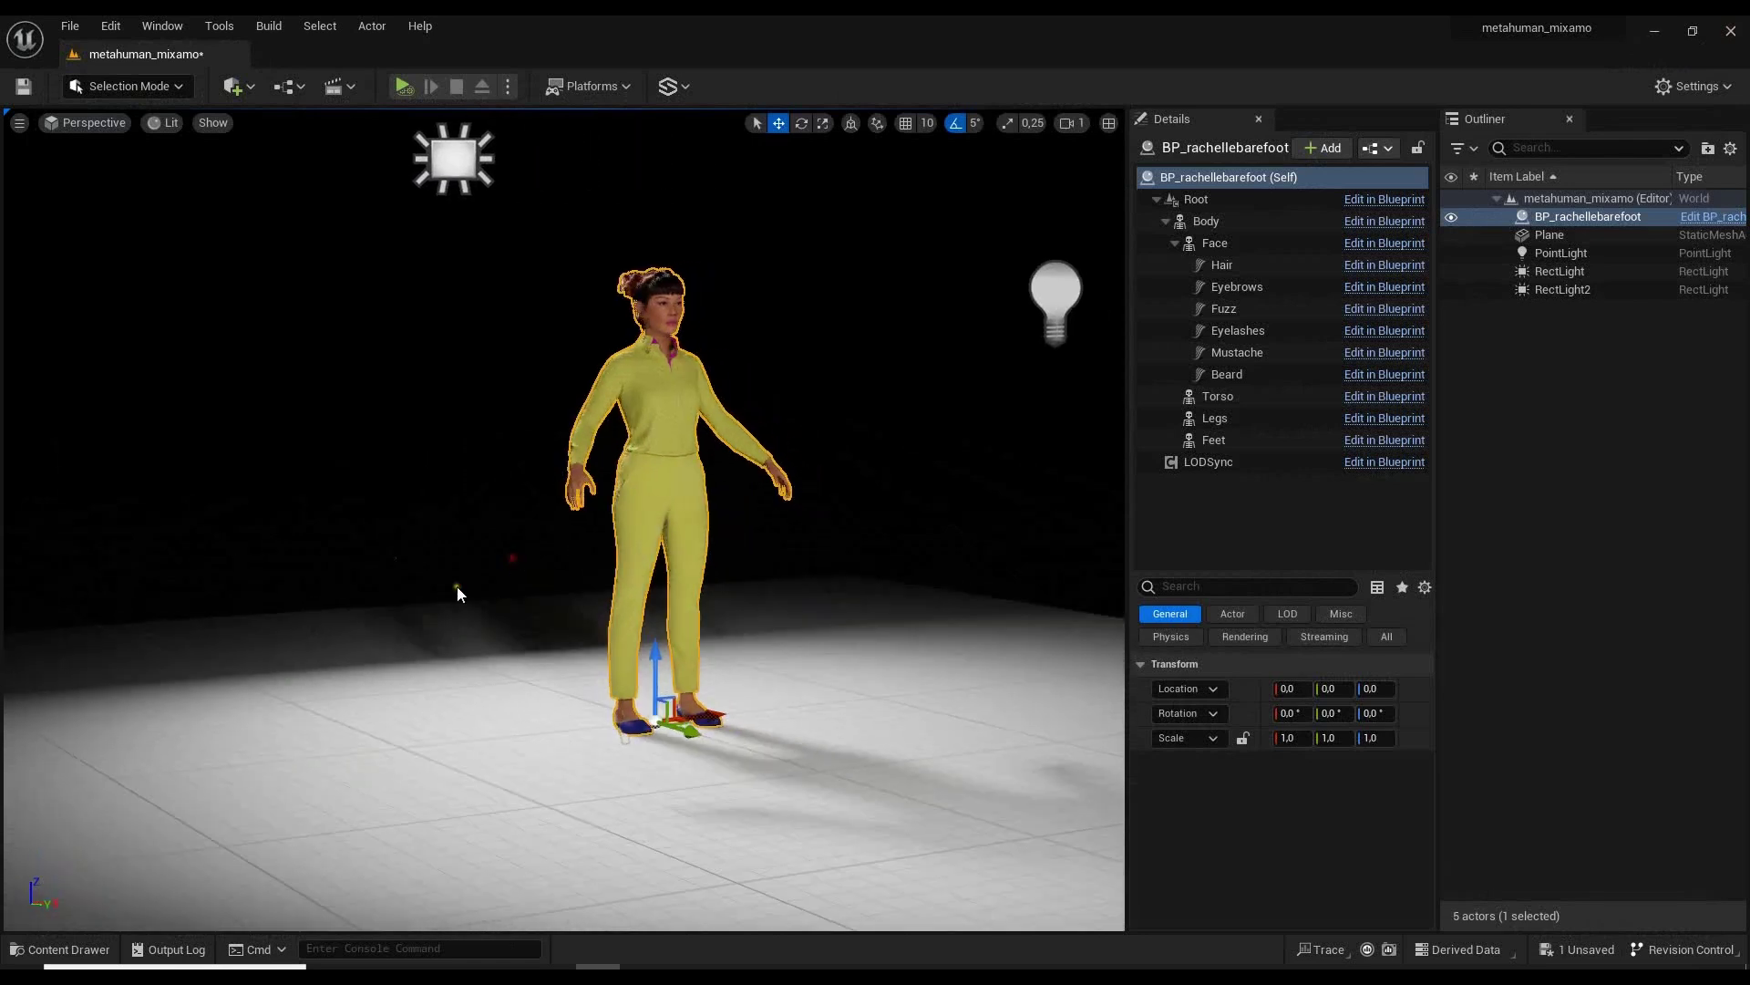
pyautogui.keyDown('alt'); pyautogui.moveTo(684, 580); pyautogui.dragTo(531, 608); pyautogui.keyUp('alt')
pyautogui.press('f')
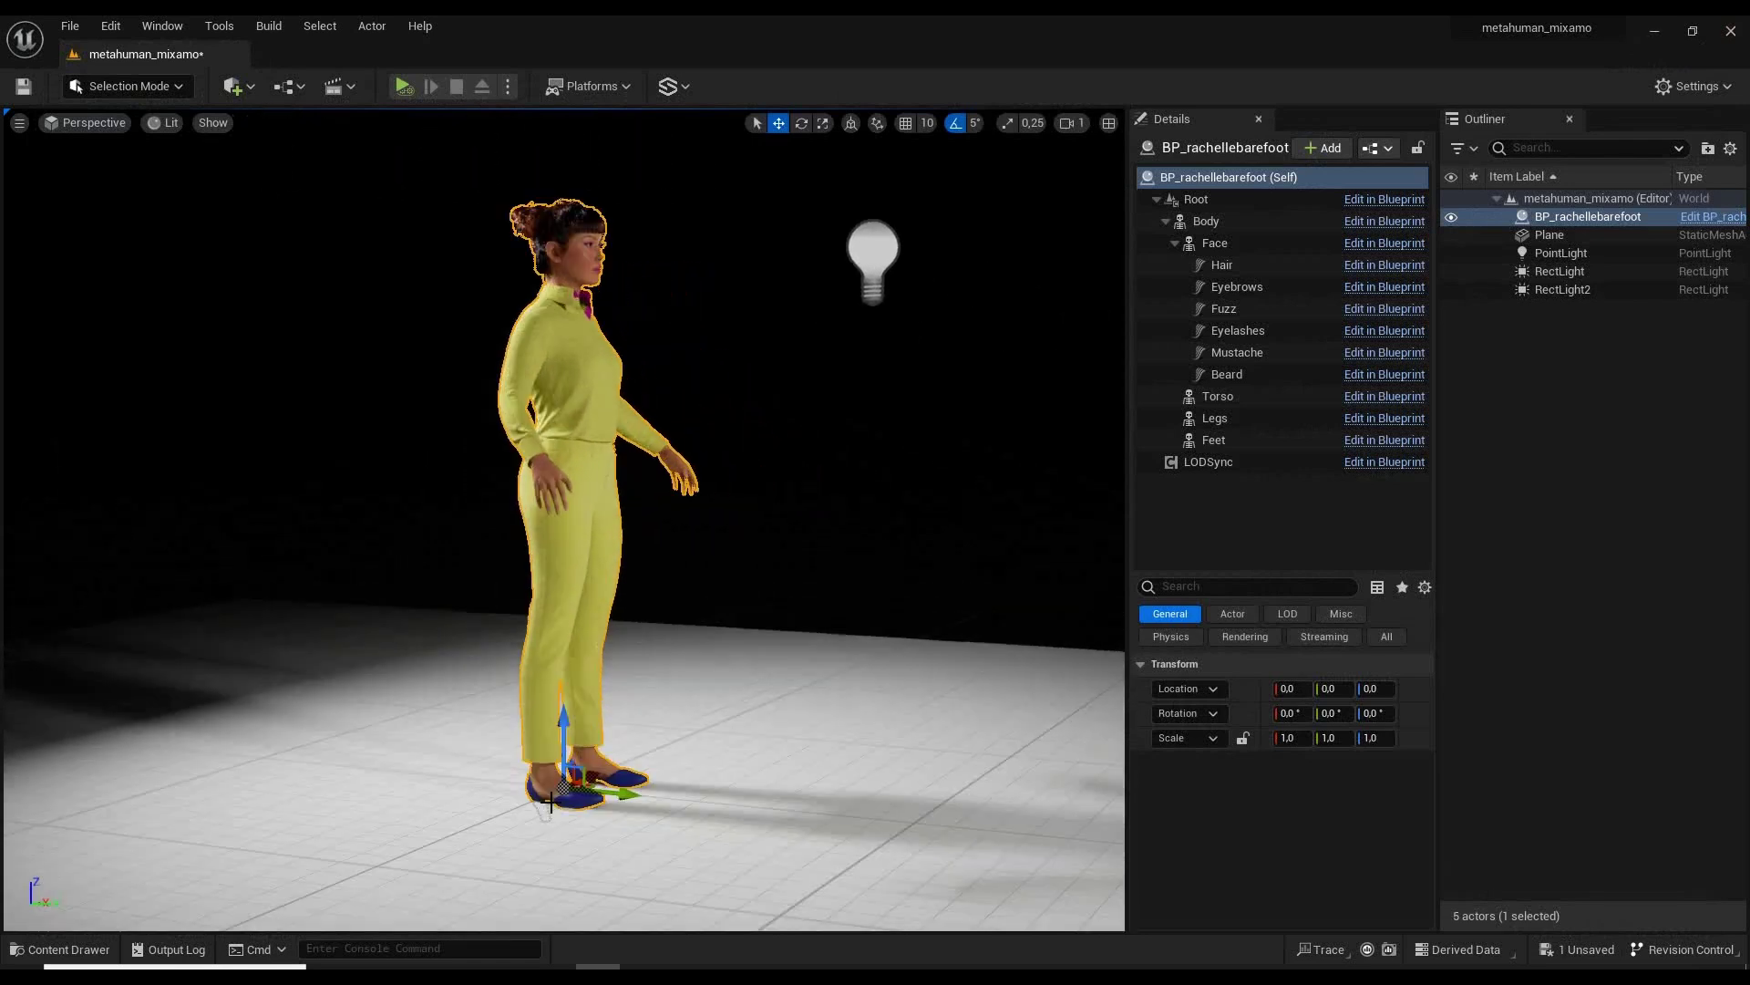
pyautogui.keyDown('alt'); pyautogui.moveTo(750, 683); pyautogui.dragTo(857, 679); pyautogui.keyUp('alt')
pyautogui.keyDown('alt'); pyautogui.moveTo(735, 746); pyautogui.dragTo(692, 692); pyautogui.keyUp('alt')
pyautogui.scroll(-3, 694, 708)
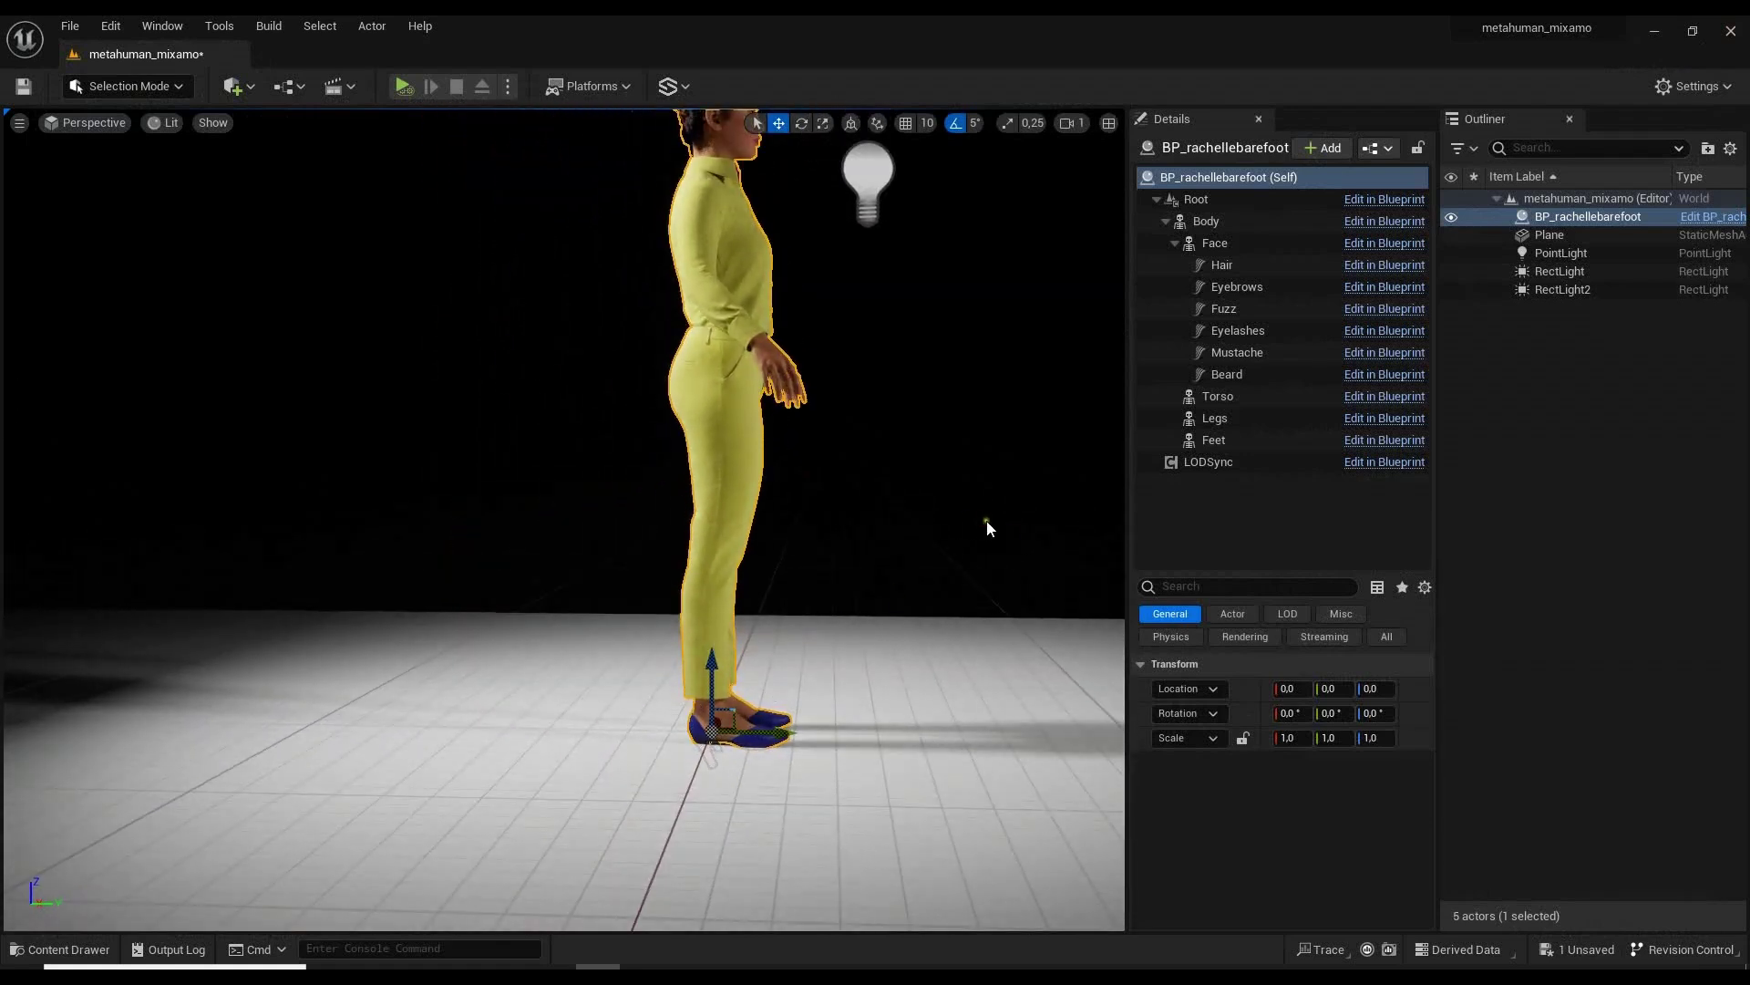
# Select the floor Plane under the MetaHuman and hide it in the level.
pyautogui.keyDown('alt'); pyautogui.moveTo(985, 520); pyautogui.dragTo(950, 465); pyautogui.keyUp('alt')
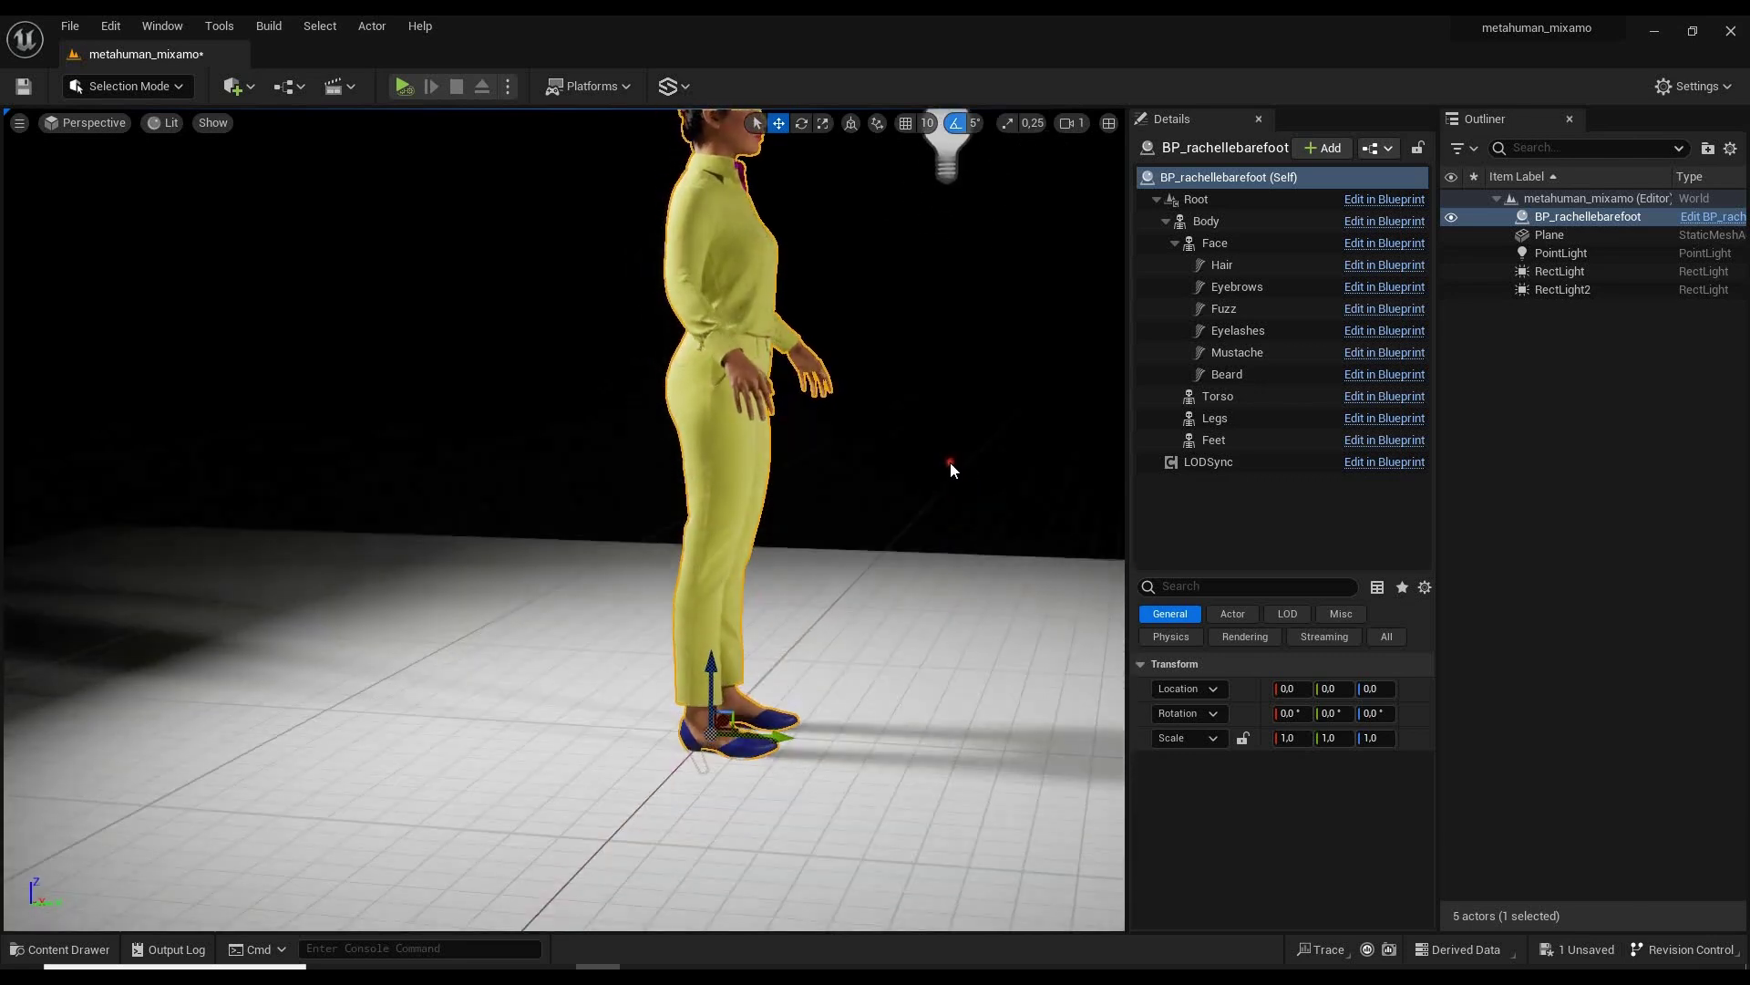
pyautogui.click(894, 734)
pyautogui.click(1450, 234)
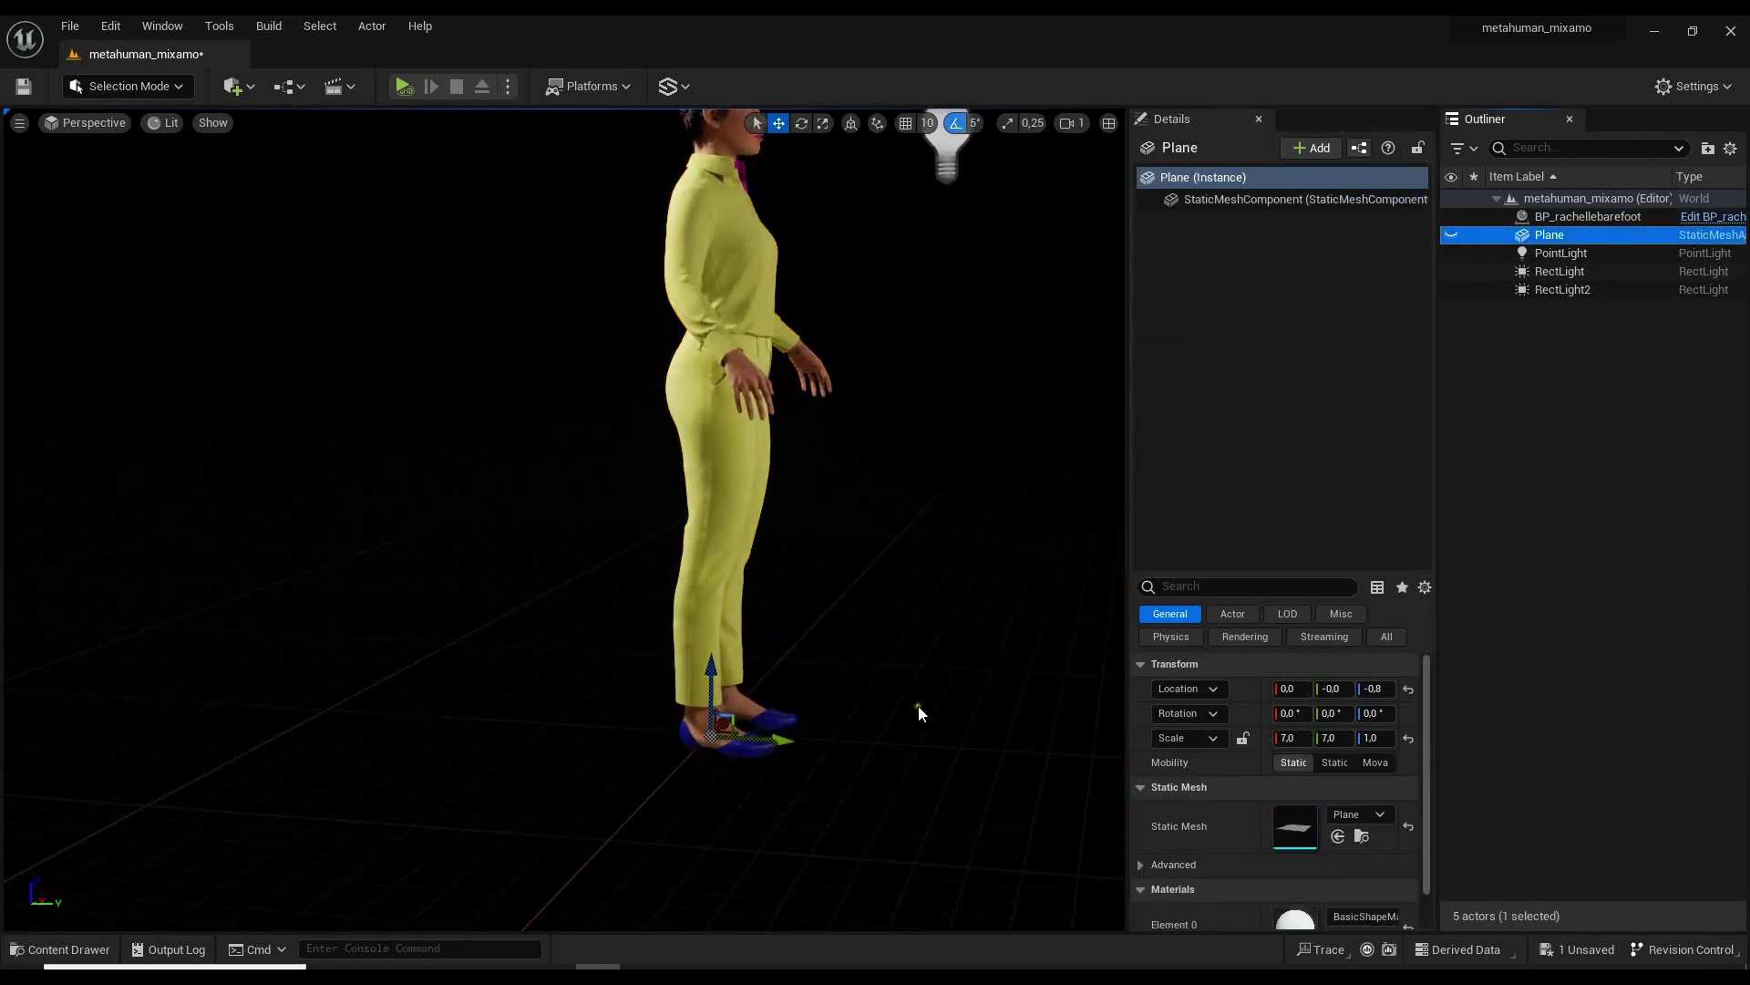
# Examine the heels and the fit of the shoes from the side and front without the floor.
pyautogui.keyDown('alt'); pyautogui.moveTo(891, 664); pyautogui.dragTo(954, 576); pyautogui.keyUp('alt')
pyautogui.keyDown('alt'); pyautogui.moveTo(953, 576); pyautogui.dragTo(980, 596, button='middle'); pyautogui.keyUp('alt')
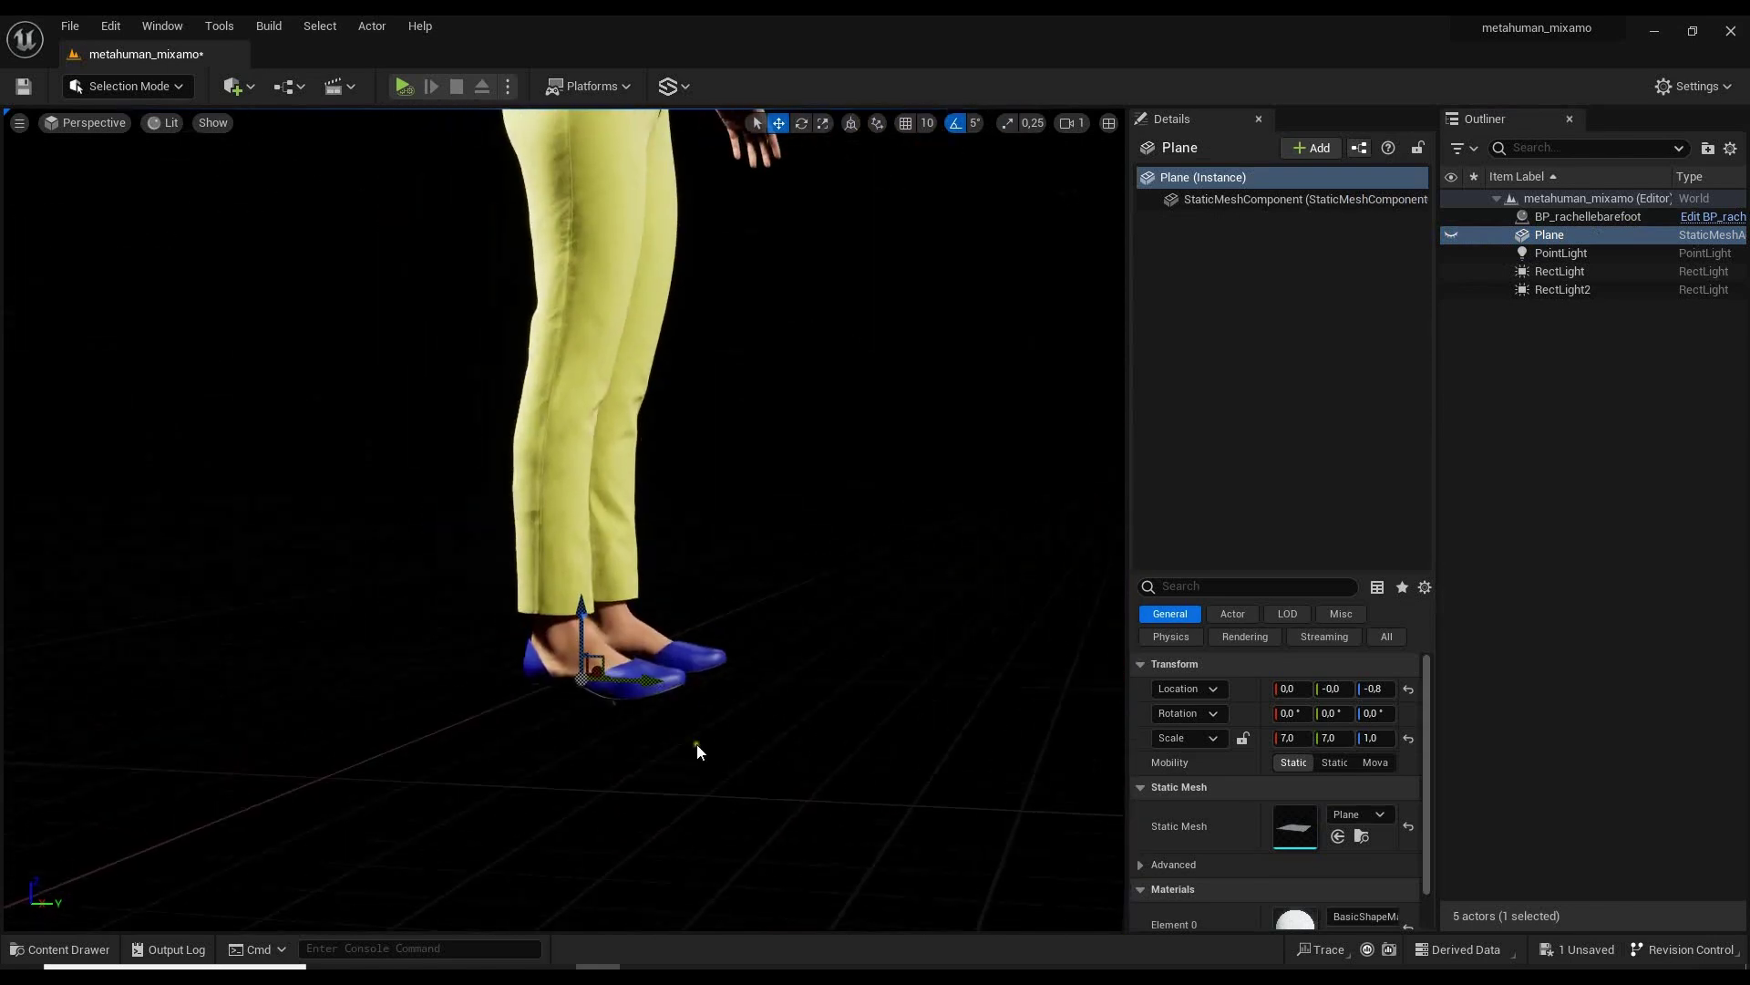
pyautogui.click(680, 697)
pyautogui.keyDown('alt'); pyautogui.moveTo(840, 521); pyautogui.dragTo(886, 499); pyautogui.keyUp('alt')
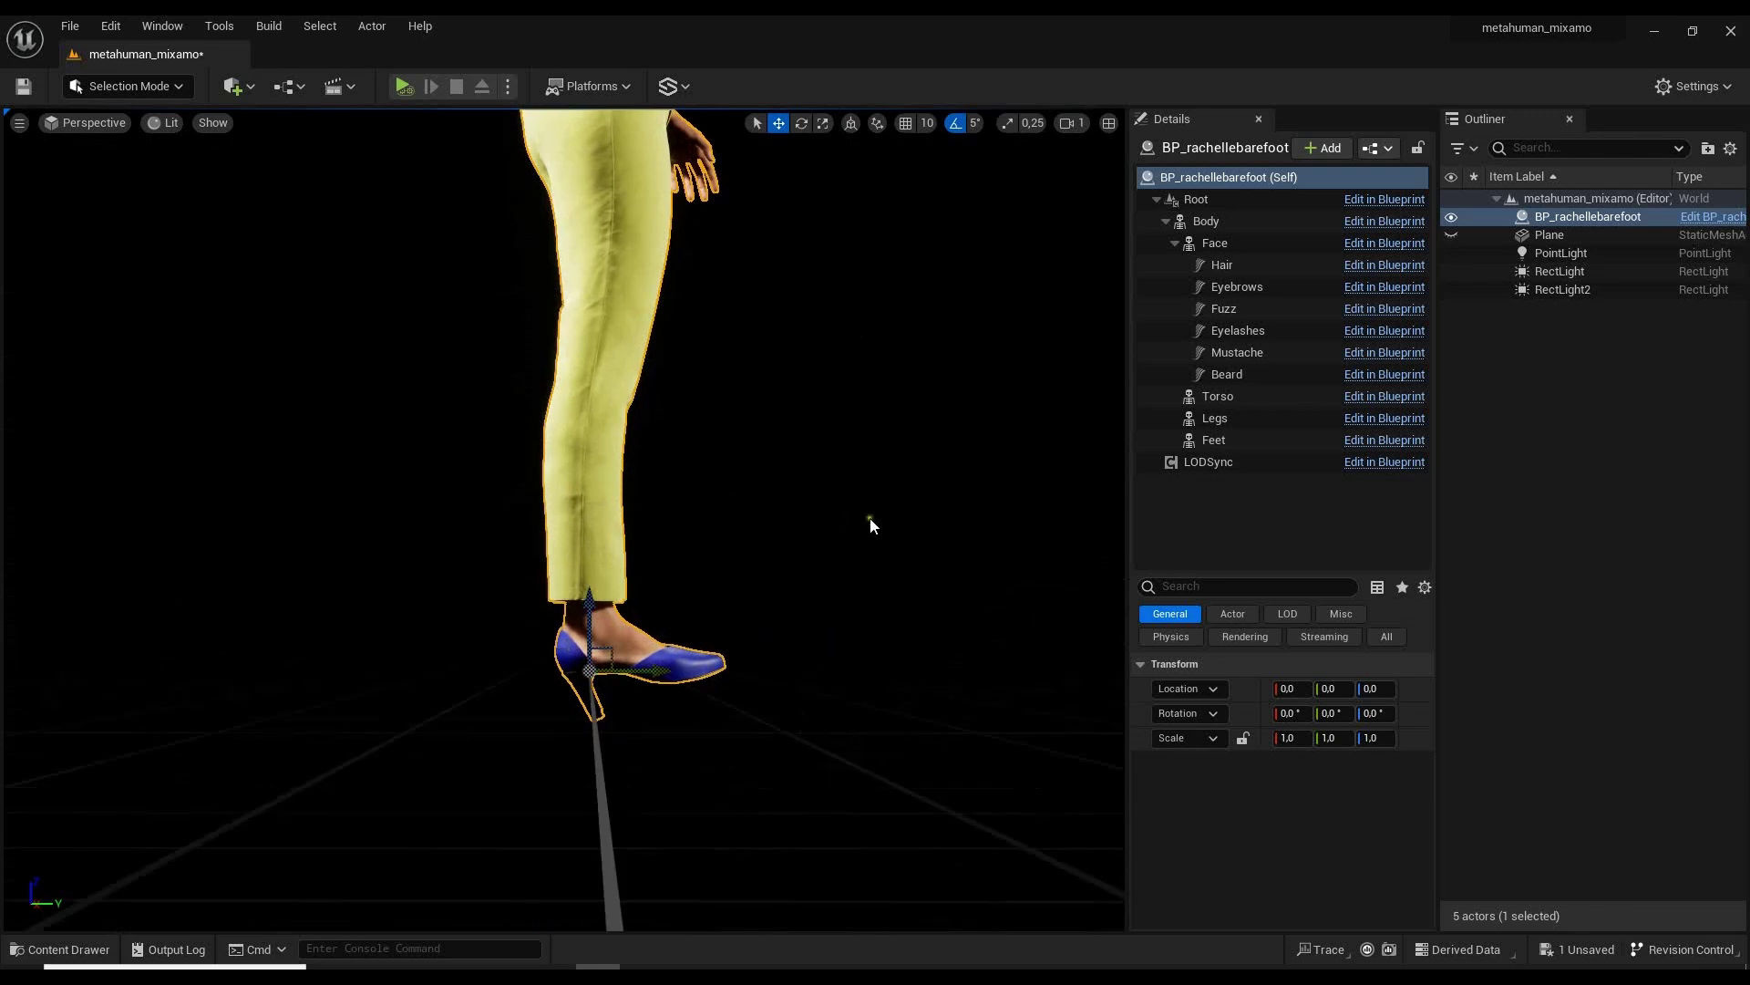
pyautogui.keyDown('alt'); pyautogui.moveTo(867, 519); pyautogui.dragTo(989, 574); pyautogui.keyUp('alt')
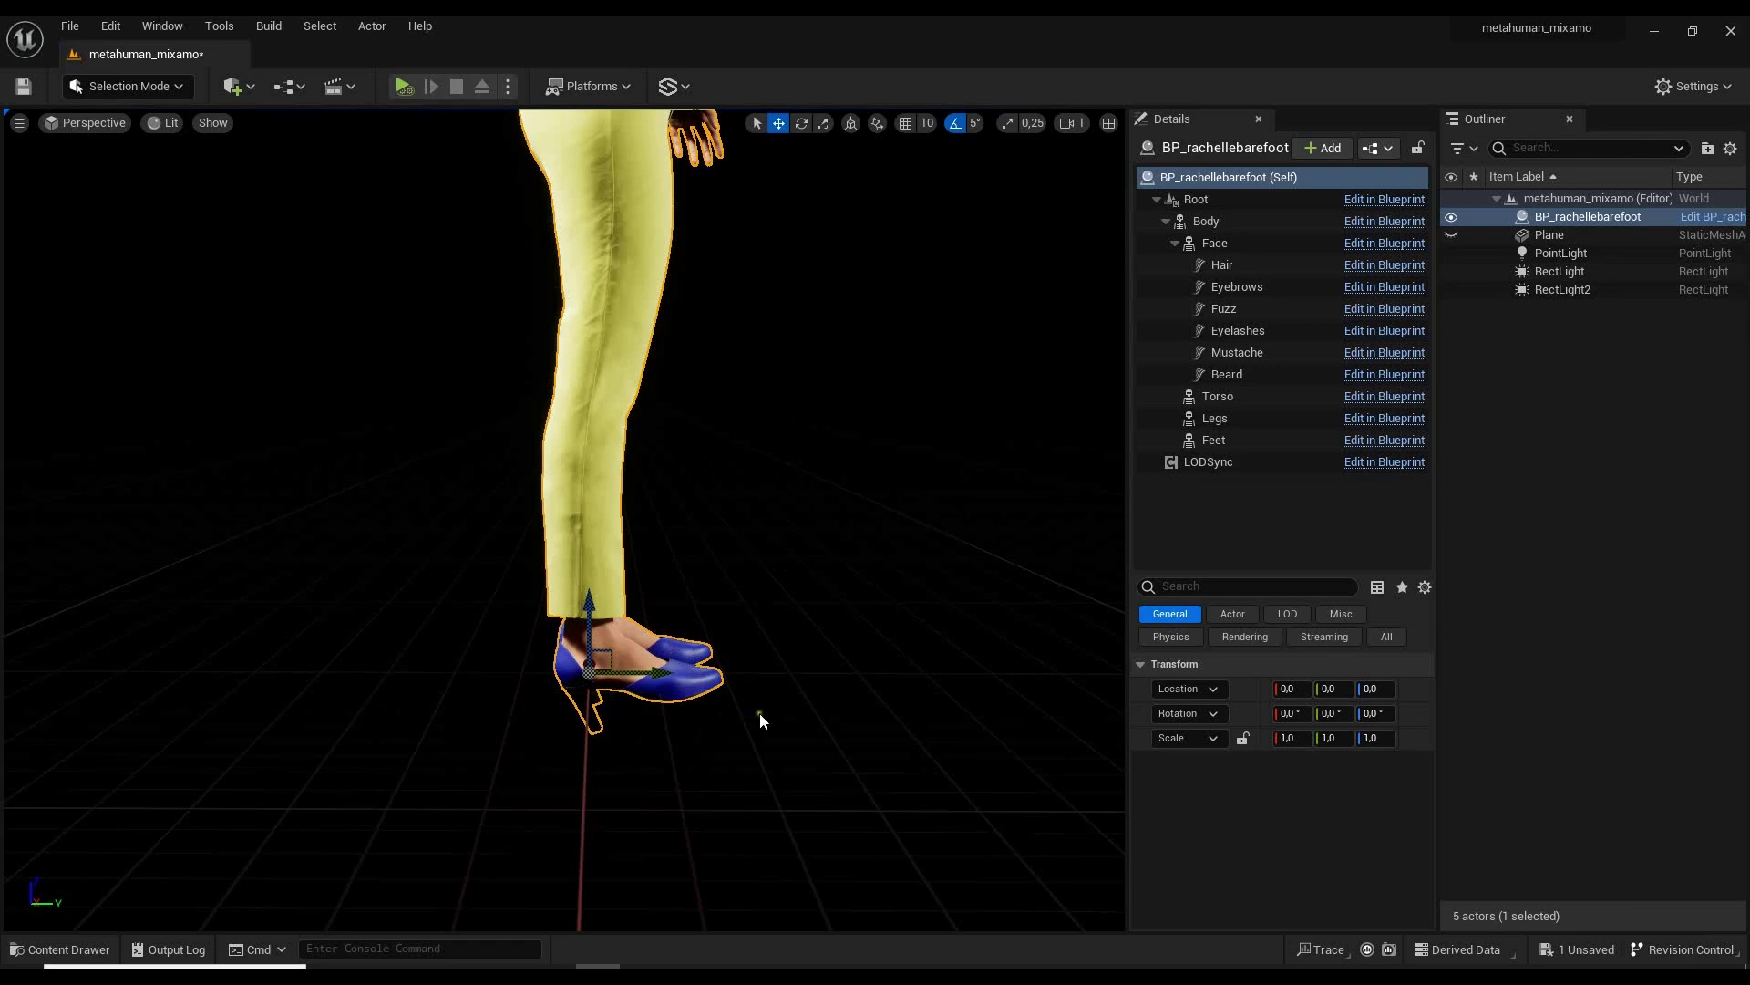
pyautogui.moveTo(888, 353); pyautogui.dragTo(732, 367)
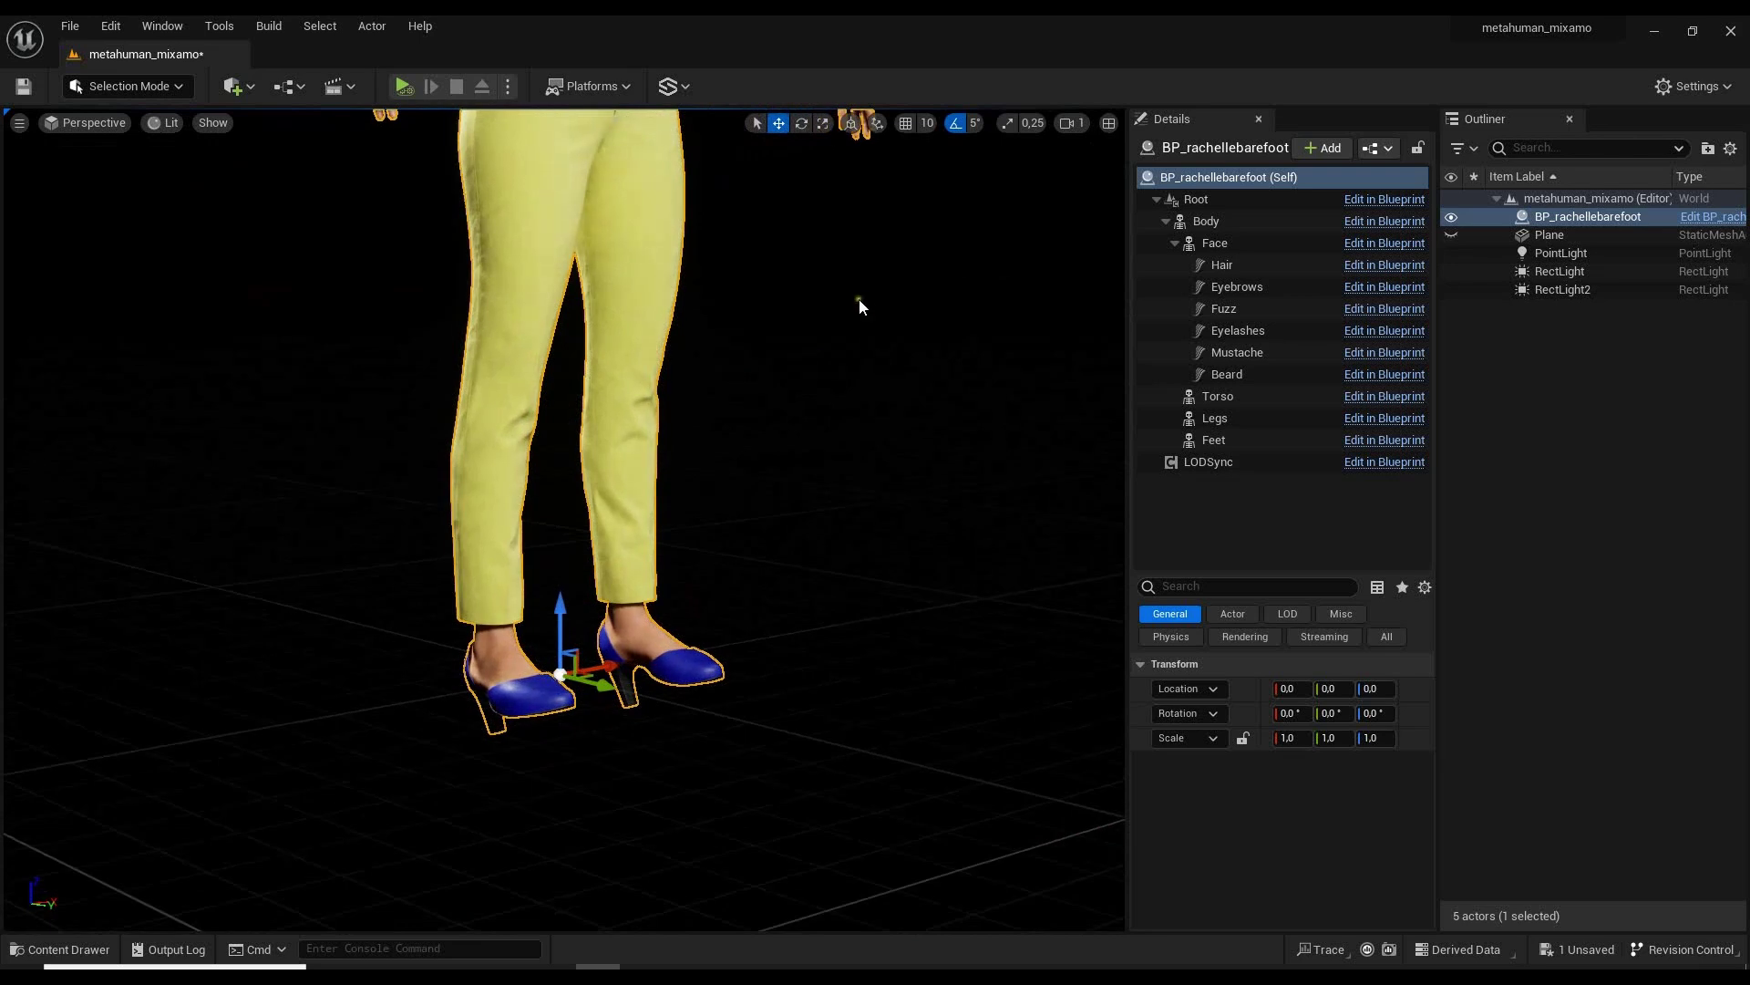
pyautogui.moveTo(860, 302)
pyautogui.mouseDown()
pyautogui.moveTo(875, 333)
pyautogui.moveTo(857, 303)
pyautogui.mouseUp()
pyautogui.moveTo(857, 301); pyautogui.dragTo(860, 299, button='middle')
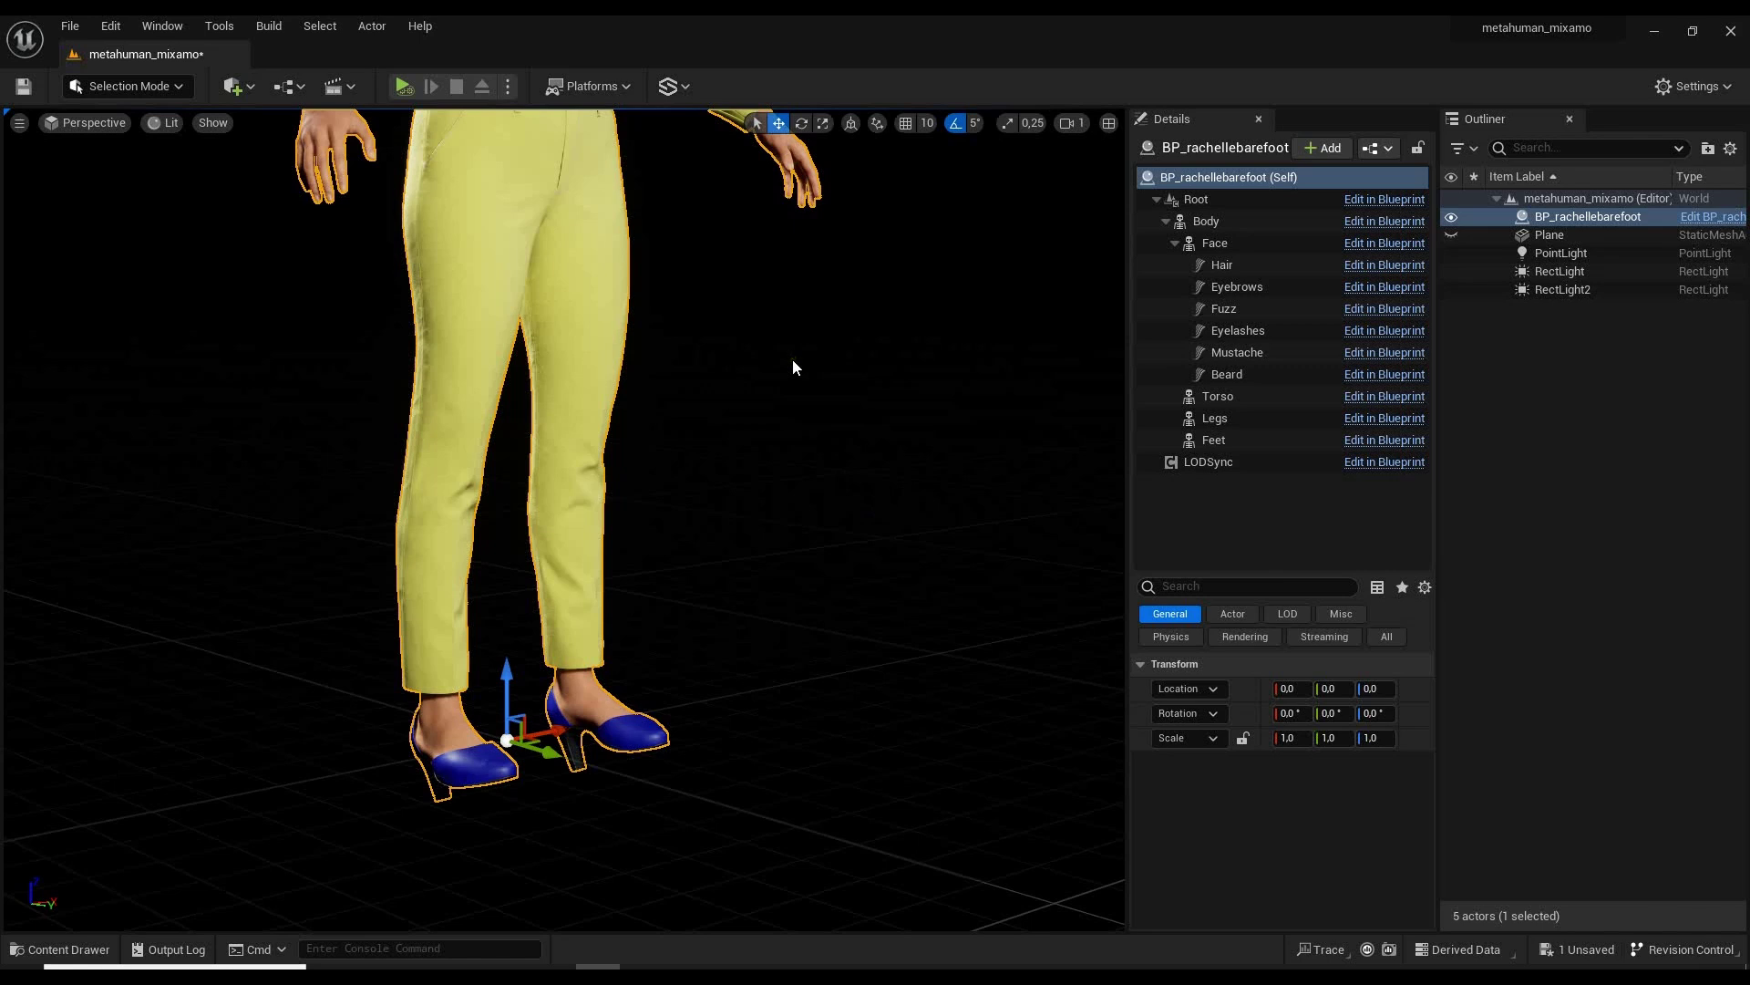
# Inspect the dark heels with the MetaHuman deselected and selected, and view the shoes together with the whole outfit.
pyautogui.click(617, 519)
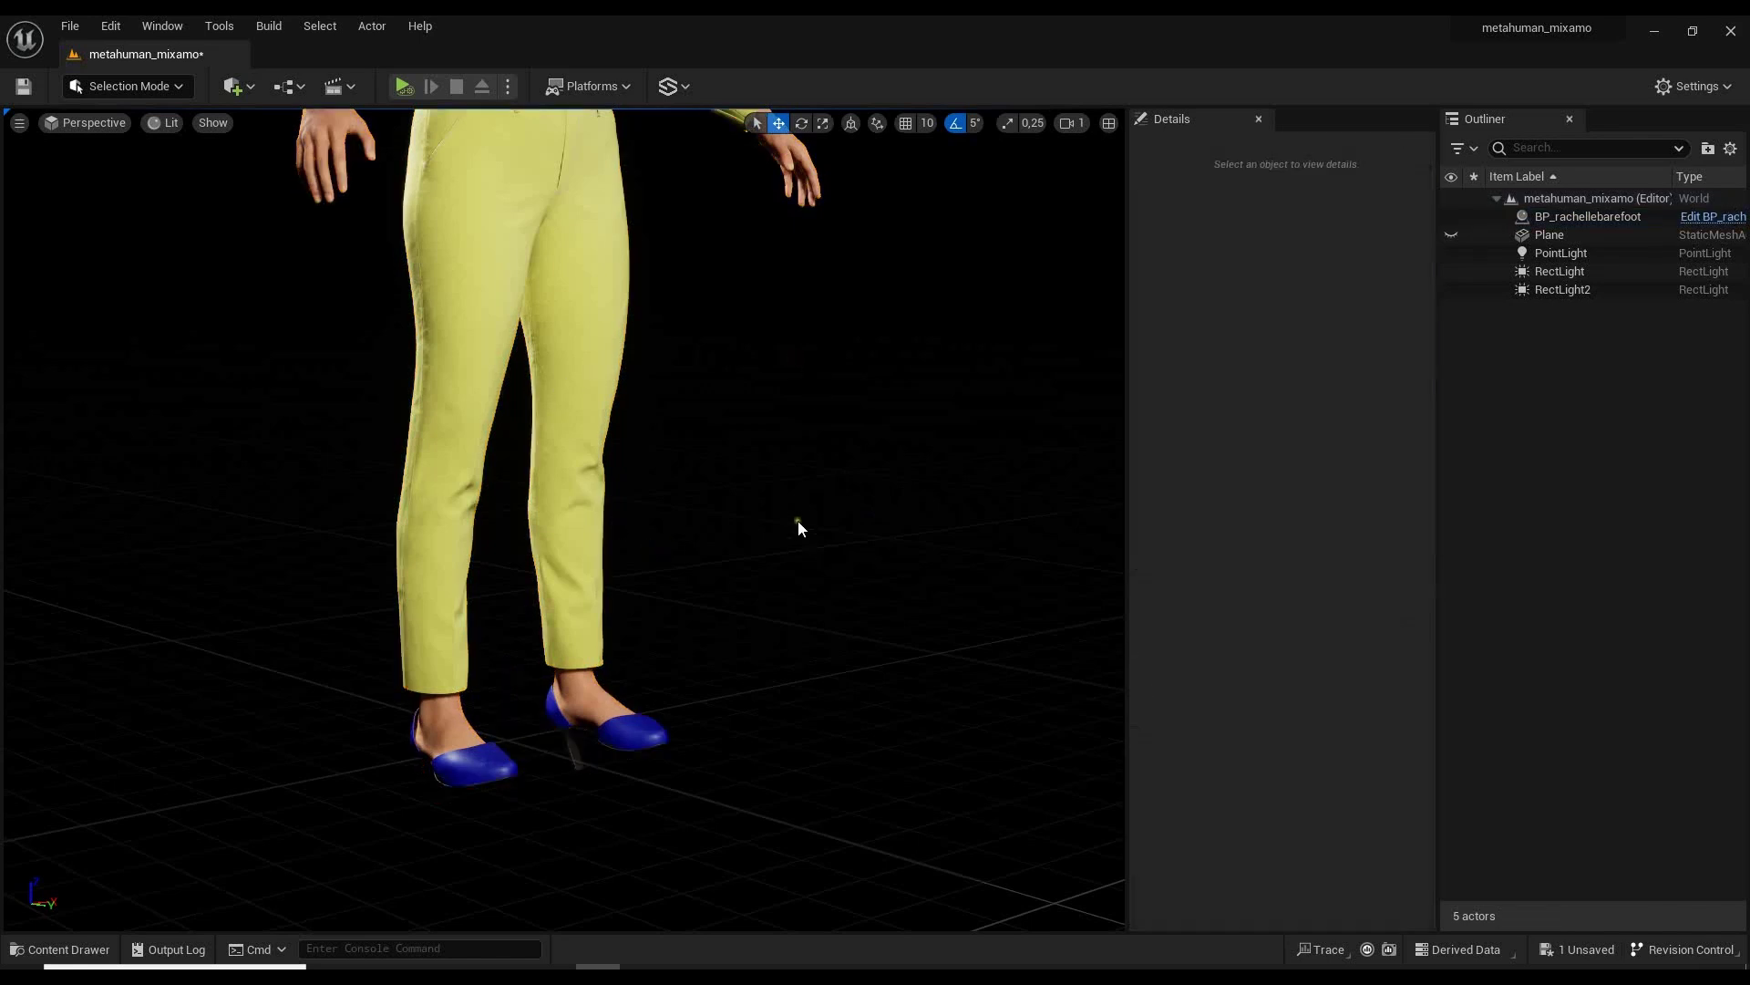
pyautogui.moveTo(798, 522)
pyautogui.keyDown('alt'); pyautogui.mouseDown()
pyautogui.moveTo(886, 517)
pyautogui.moveTo(812, 518)
pyautogui.mouseUp(); pyautogui.keyUp('alt')
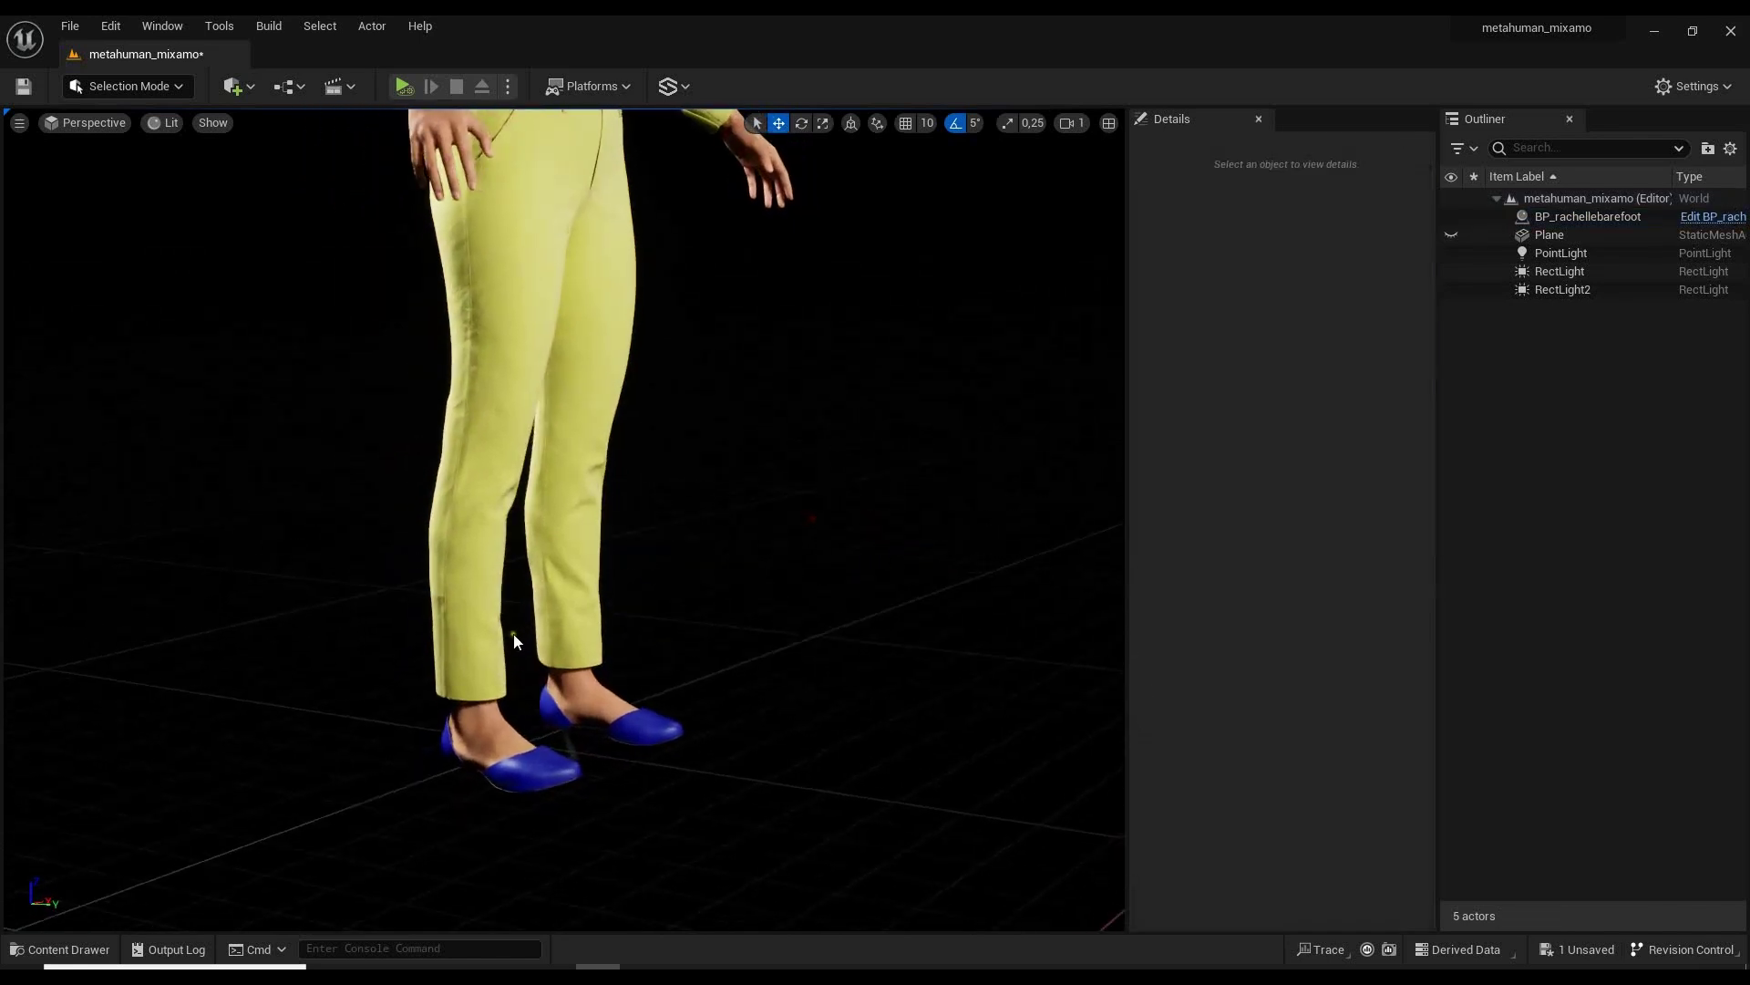
pyautogui.click(560, 697)
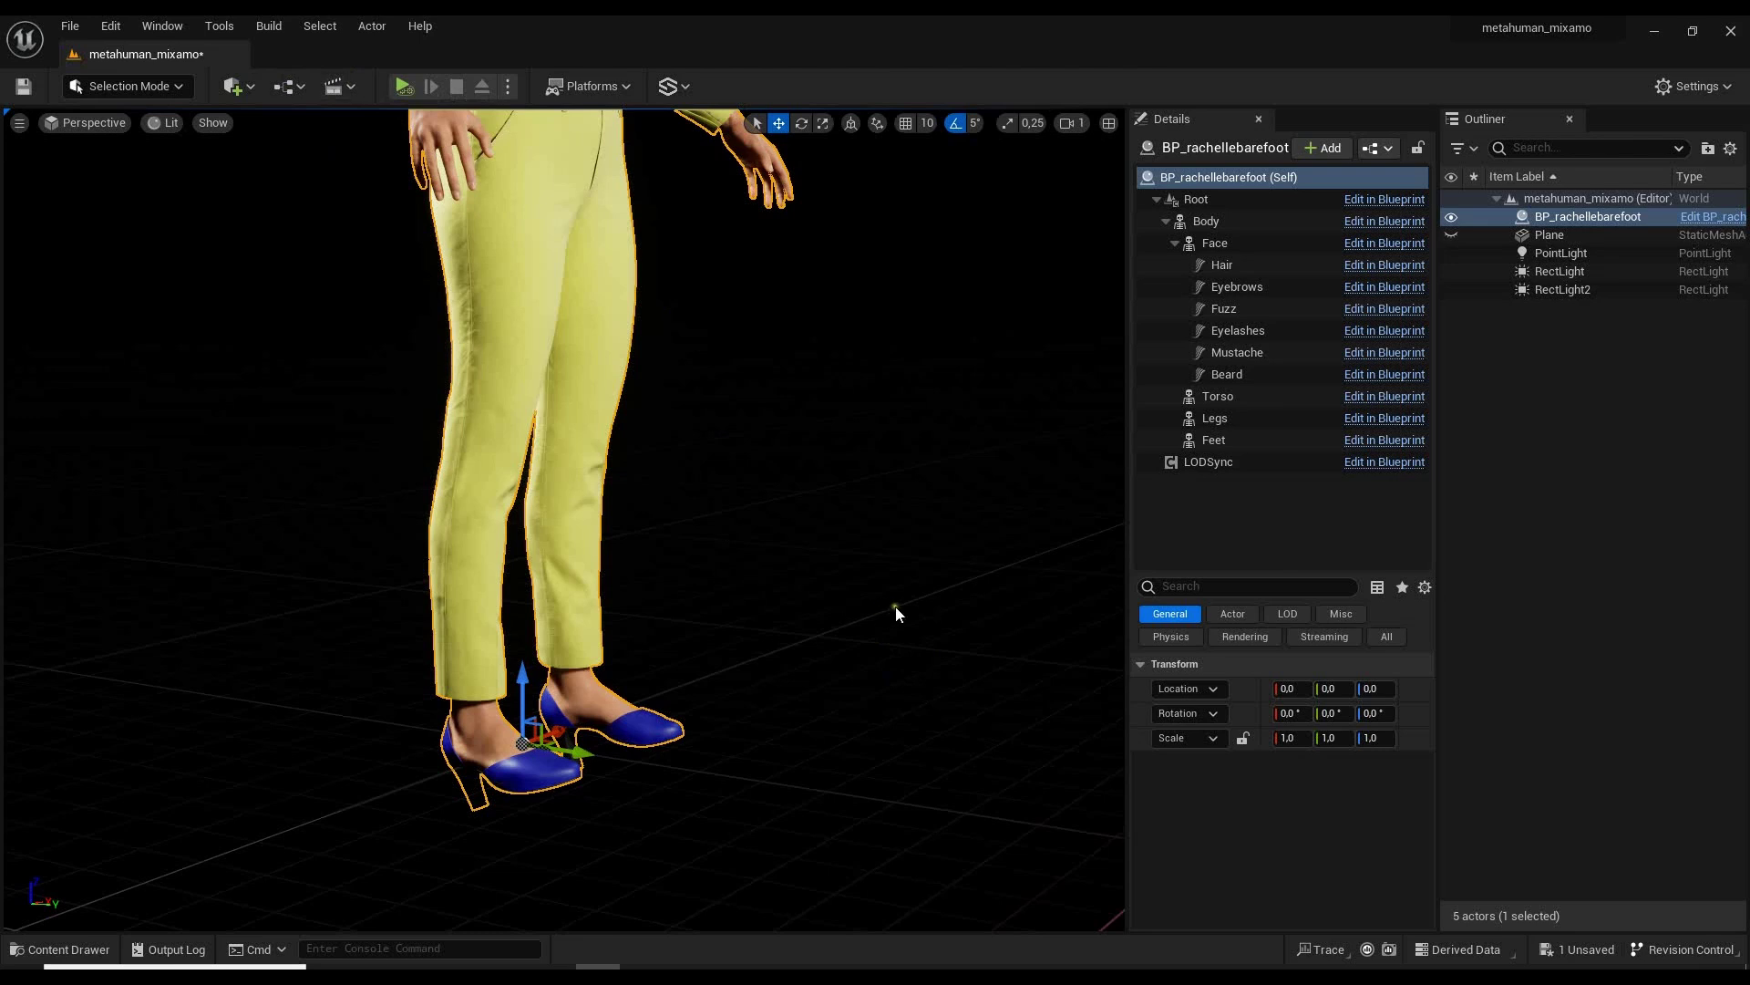
pyautogui.keyDown('alt'); pyautogui.moveTo(943, 589); pyautogui.dragTo(735, 624); pyautogui.keyUp('alt')
pyautogui.scroll(-3, 943, 591)
pyautogui.moveTo(756, 458)
pyautogui.mouseDown(button='middle')
pyautogui.moveTo(732, 399)
pyautogui.moveTo(751, 467)
pyautogui.mouseUp(button='middle')
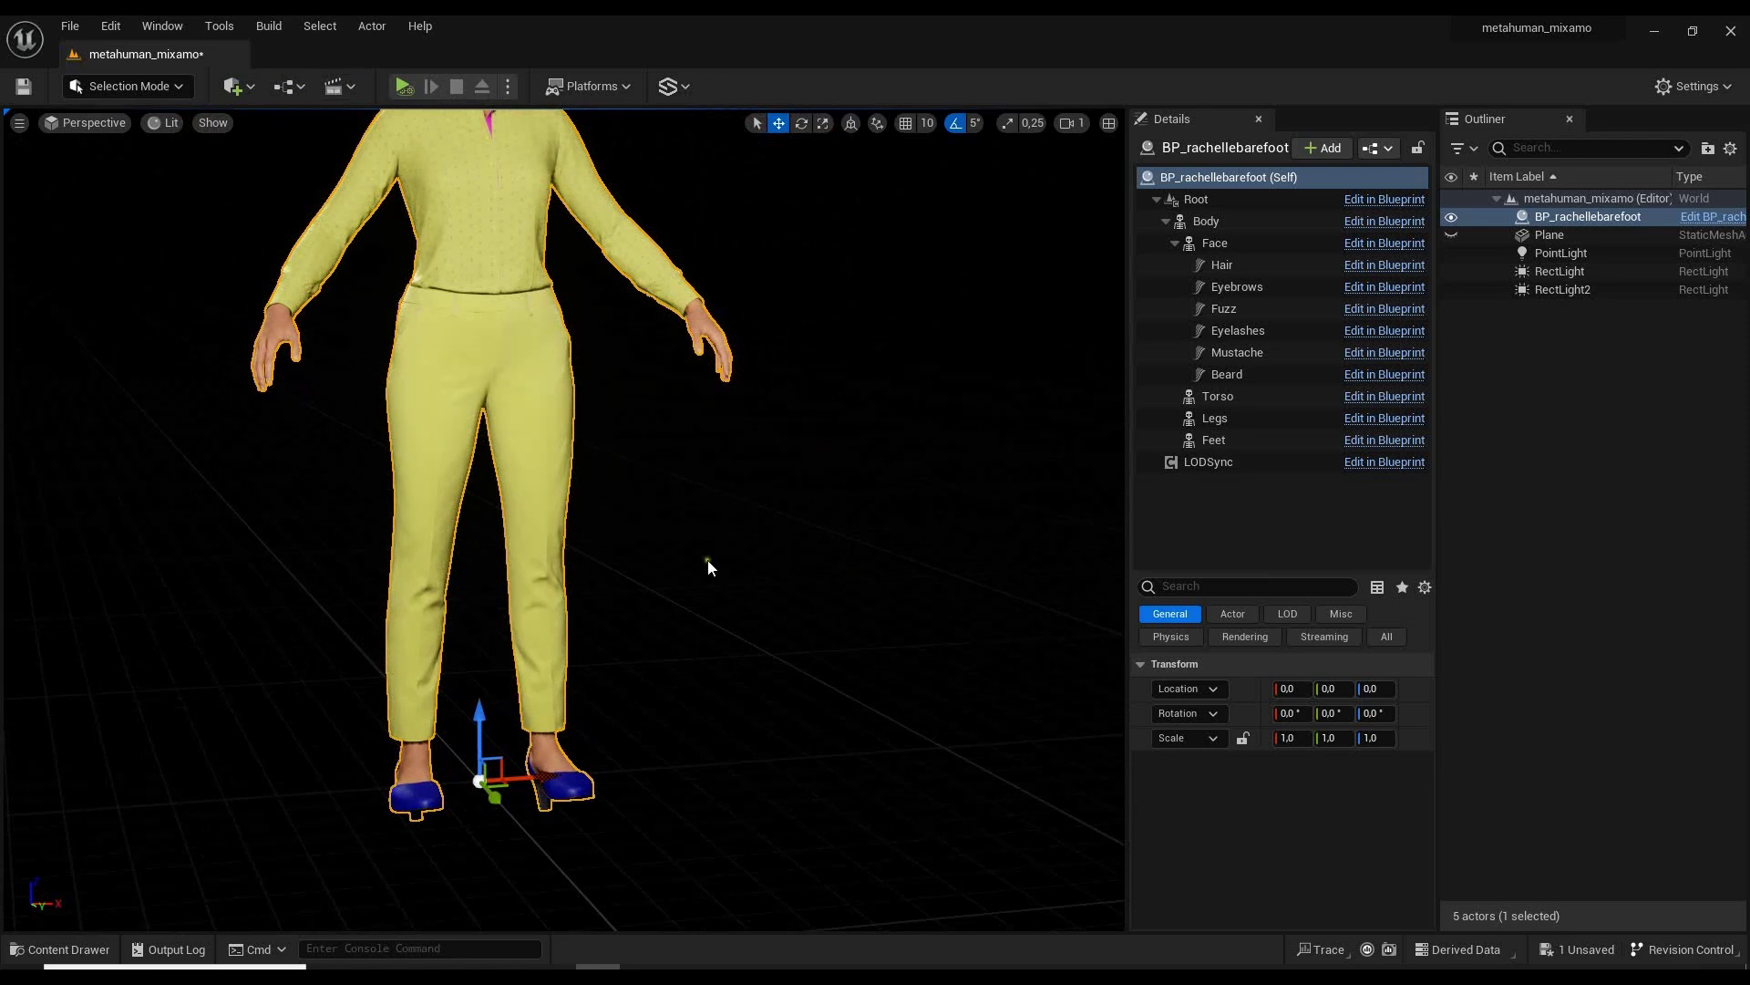
pyautogui.moveTo(748, 549)
pyautogui.keyDown('alt'); pyautogui.mouseDown()
pyautogui.moveTo(806, 550)
pyautogui.moveTo(724, 545)
pyautogui.mouseUp(); pyautogui.keyUp('alt')
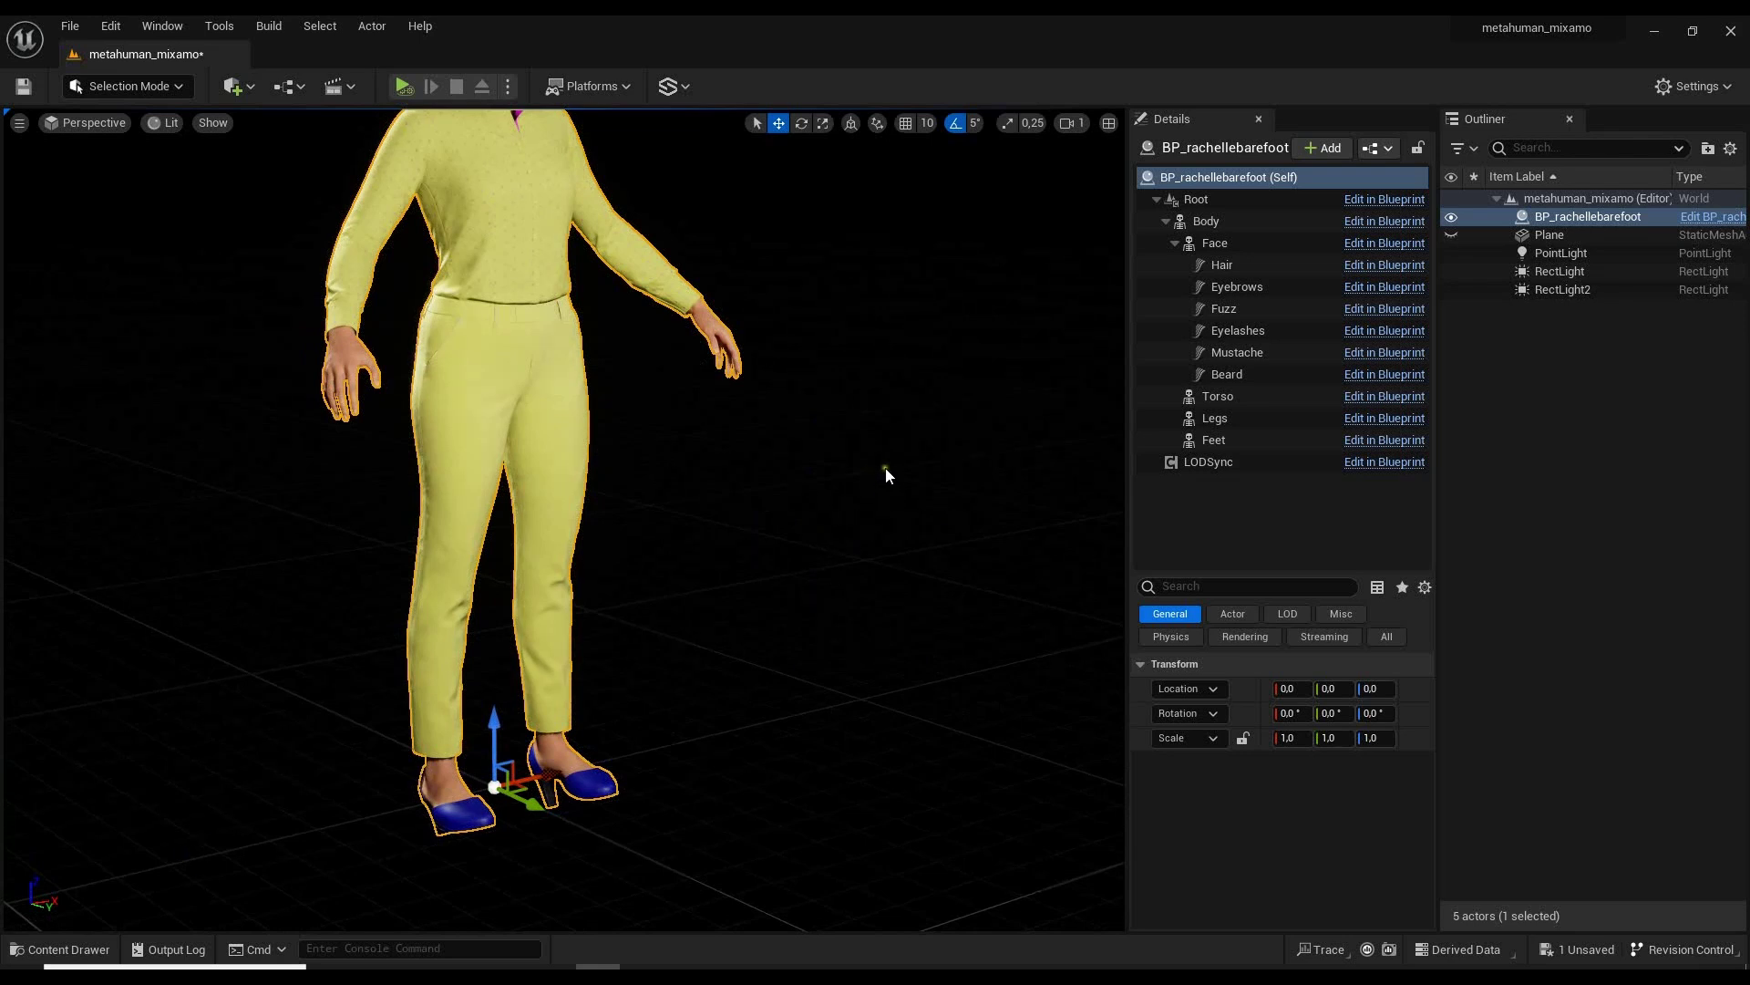
pyautogui.keyDown('alt'); pyautogui.moveTo(884, 468); pyautogui.dragTo(829, 474); pyautogui.keyUp('alt')
pyautogui.click(928, 506)
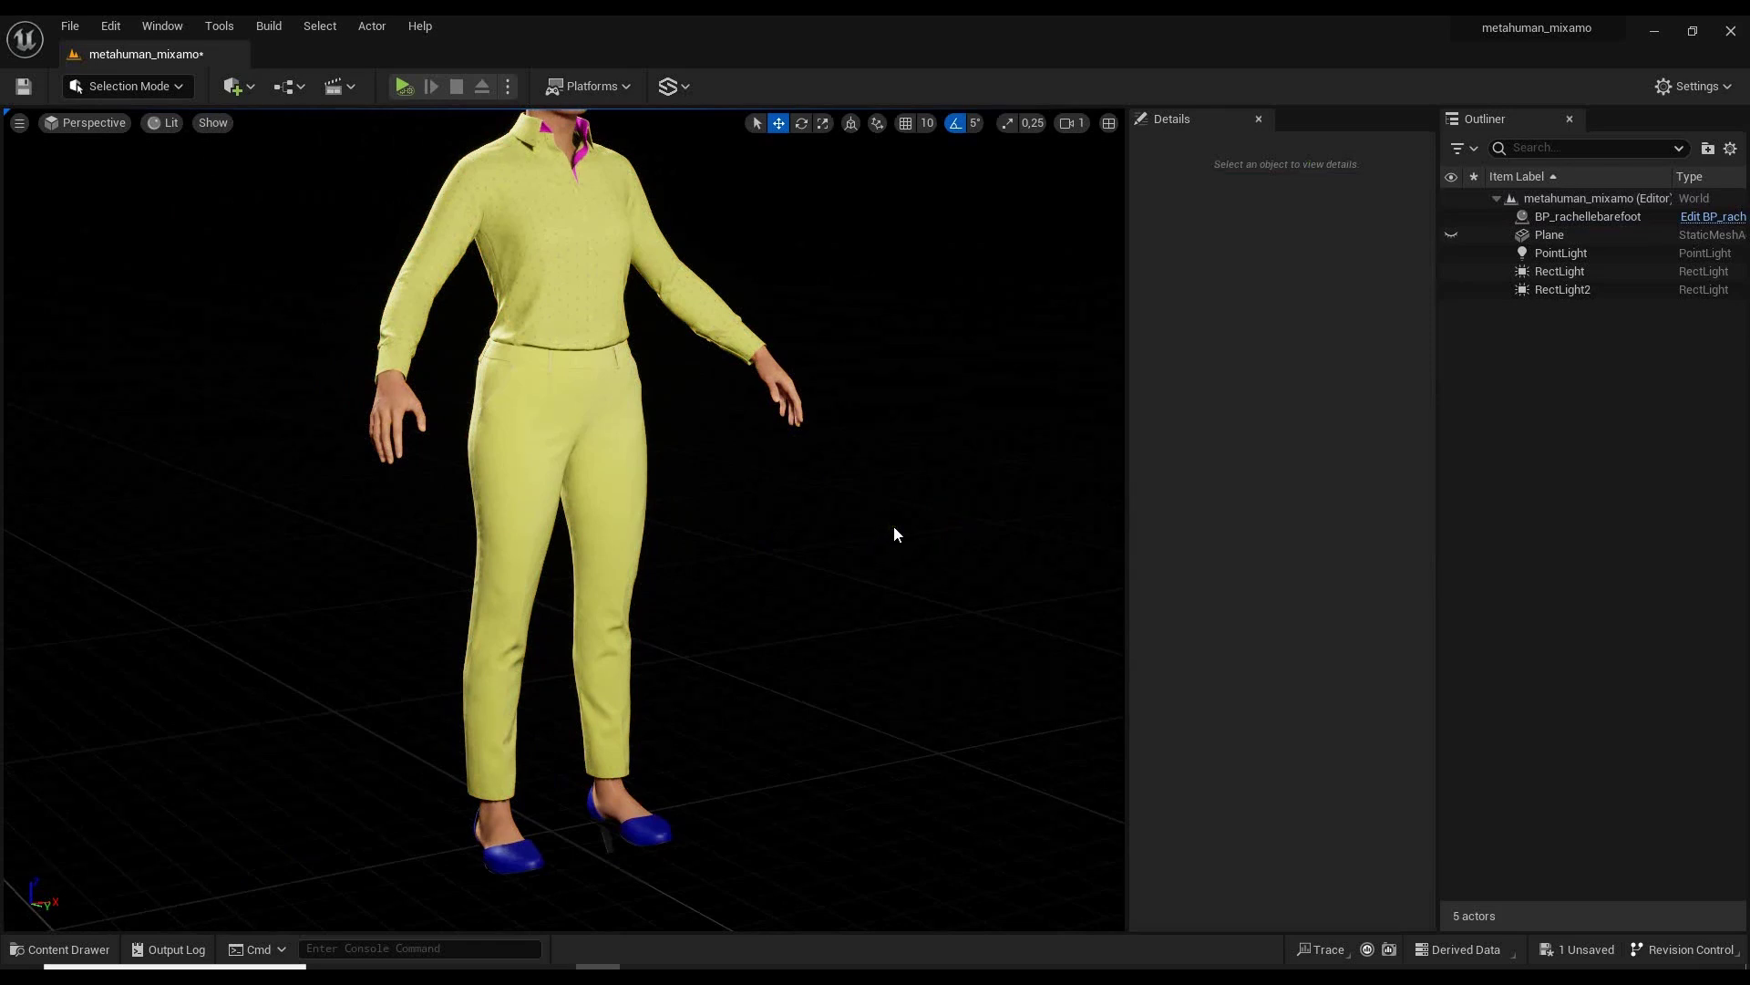
# Select the Catwalk forward animation in the MetaHuman folder inside Content/animations.
pyautogui.click(60, 949)
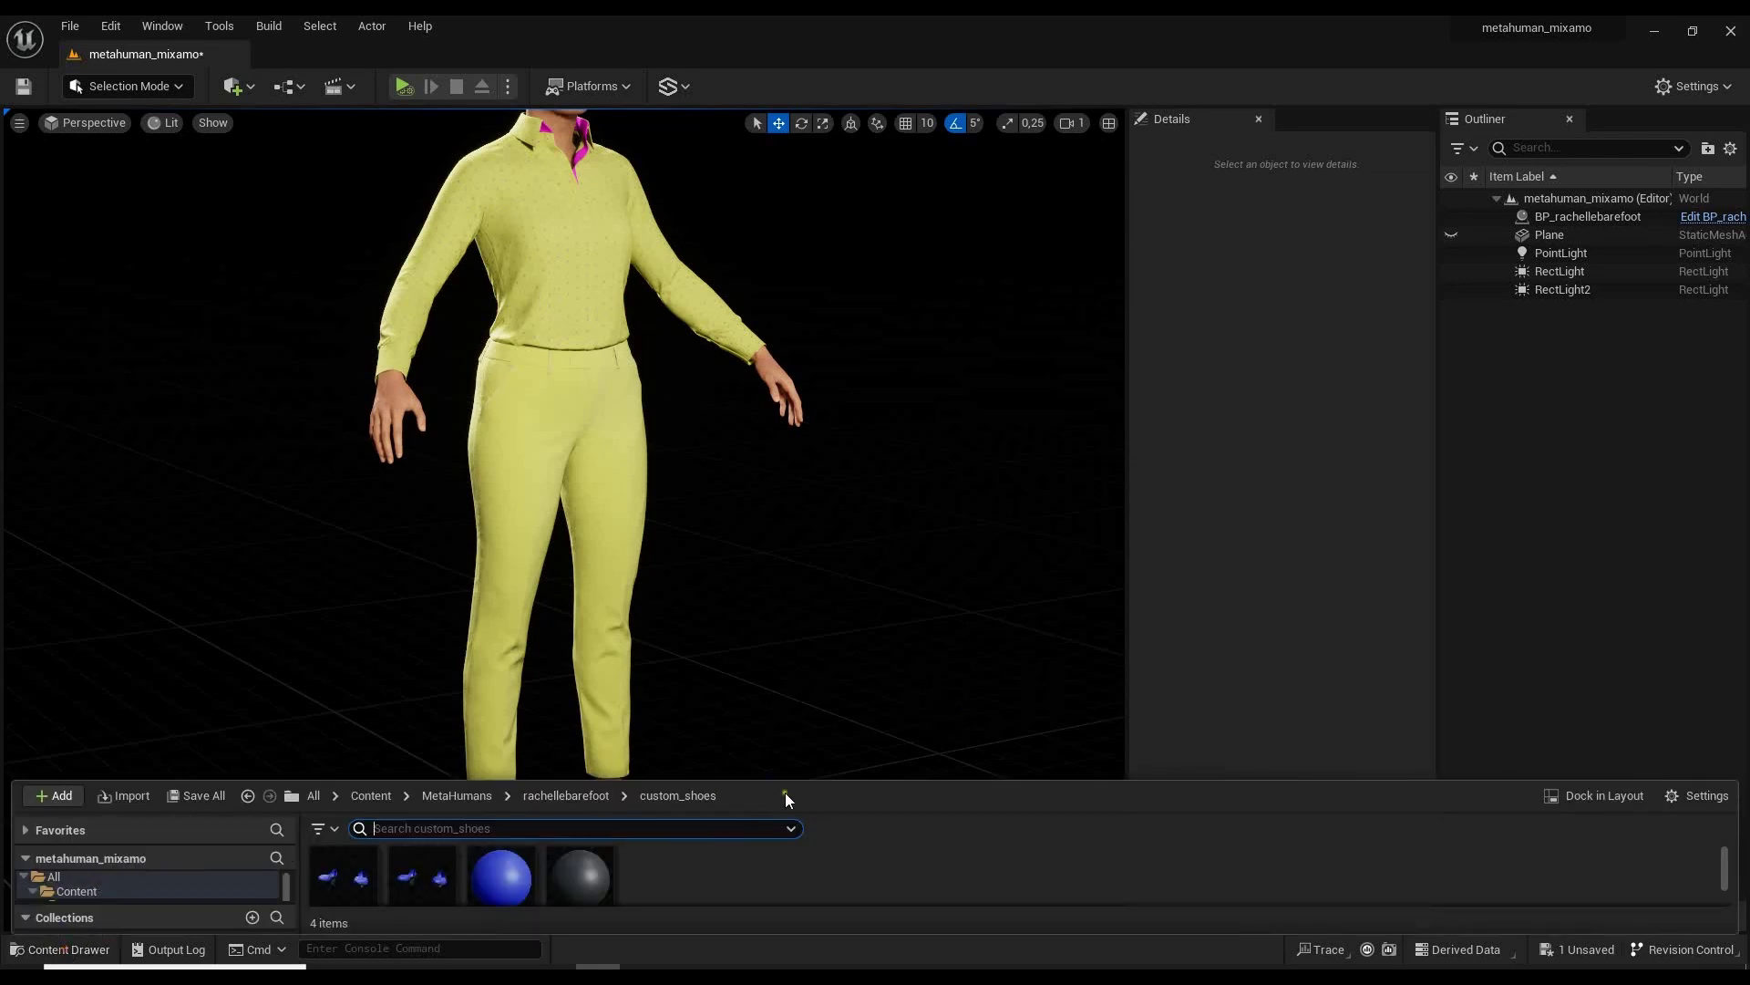
pyautogui.moveTo(800, 777); pyautogui.dragTo(801, 576)
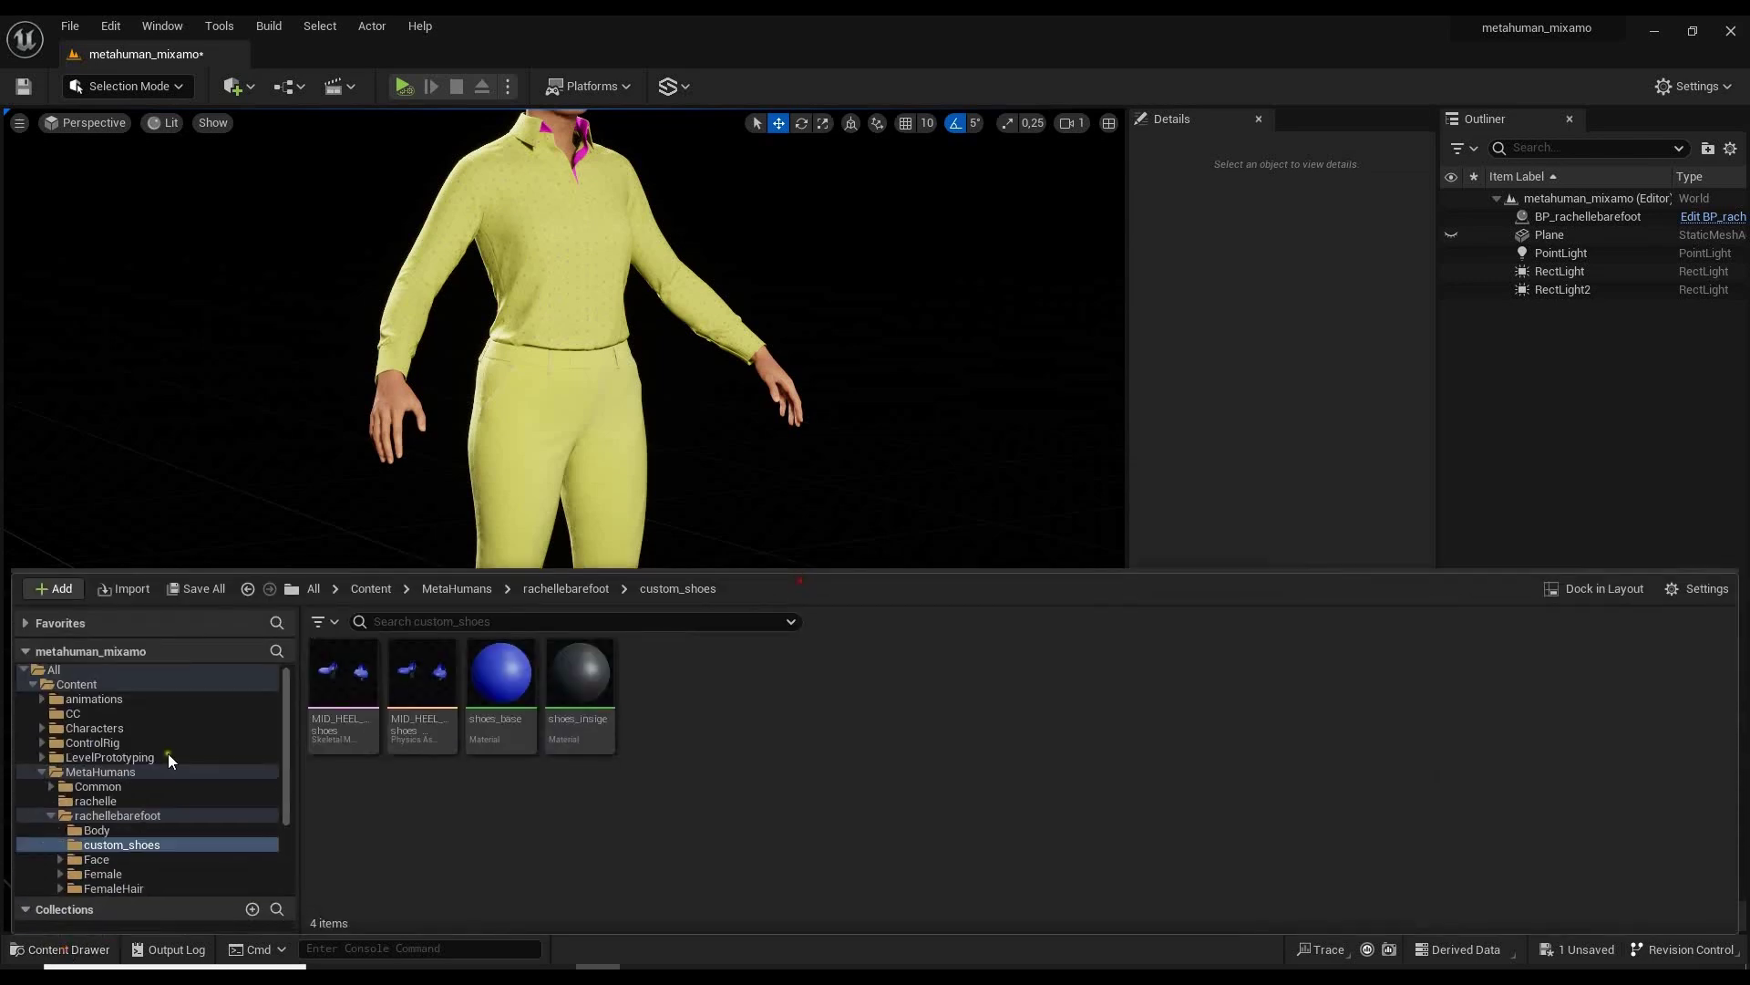
pyautogui.click(41, 775)
pyautogui.click(95, 703)
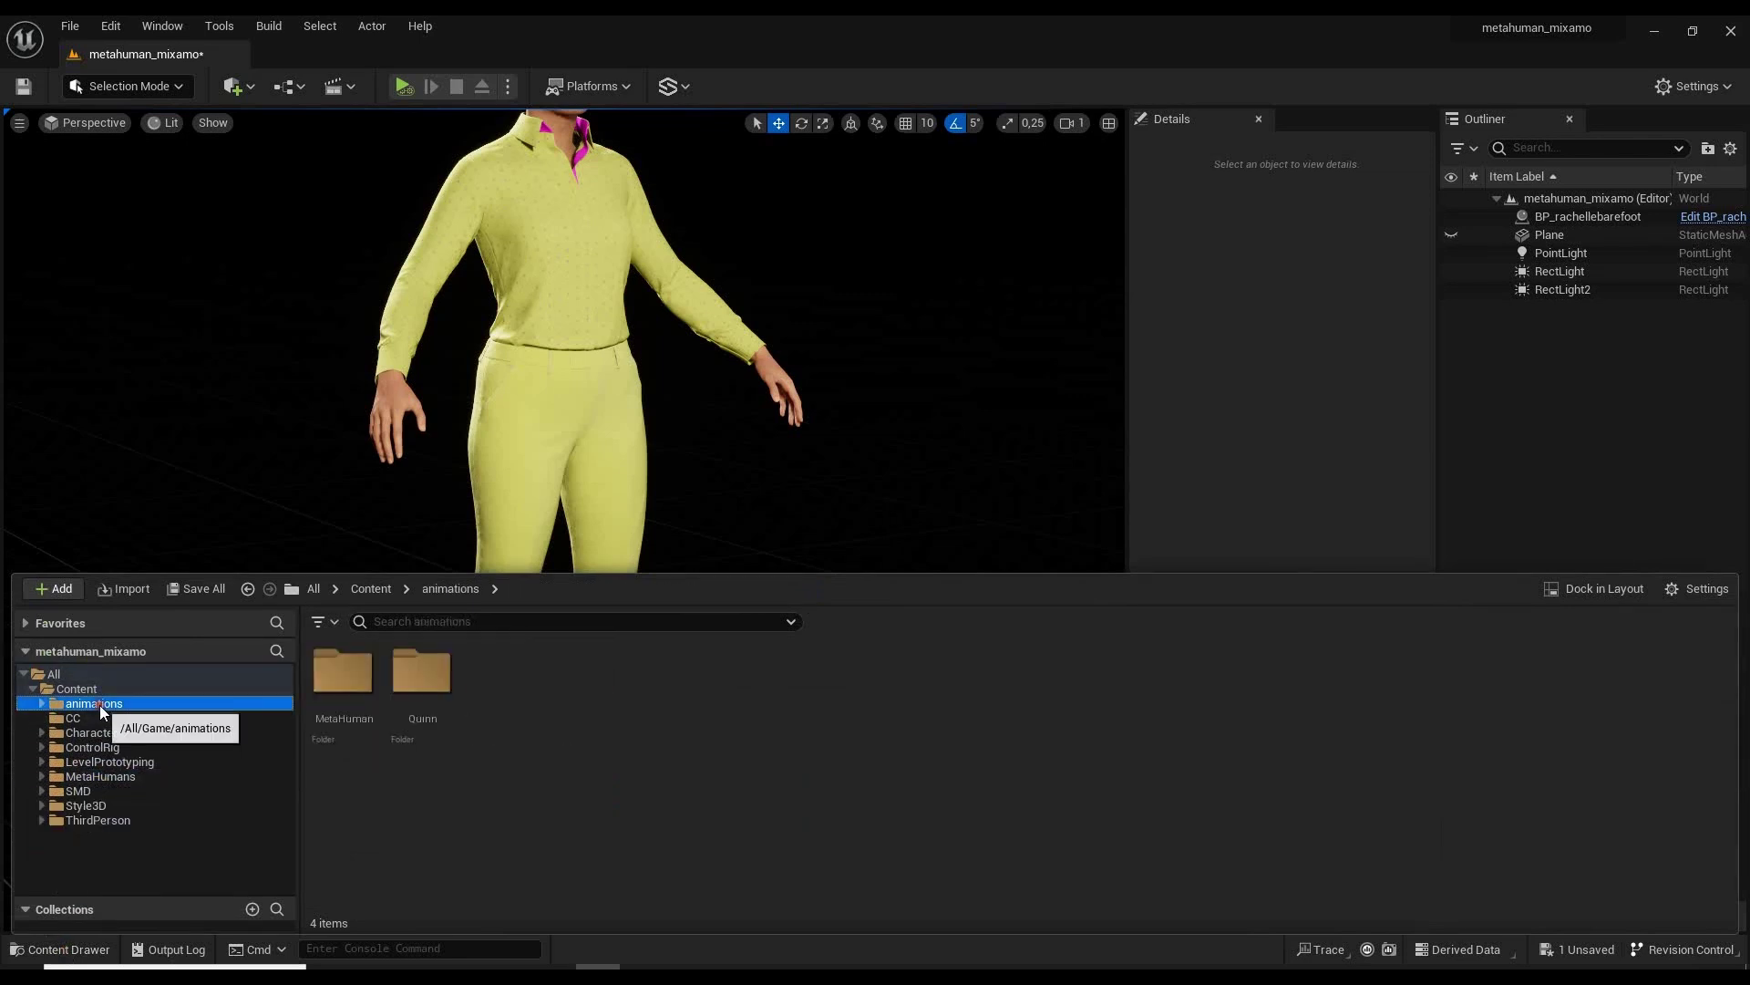
pyautogui.doubleClick(326, 685)
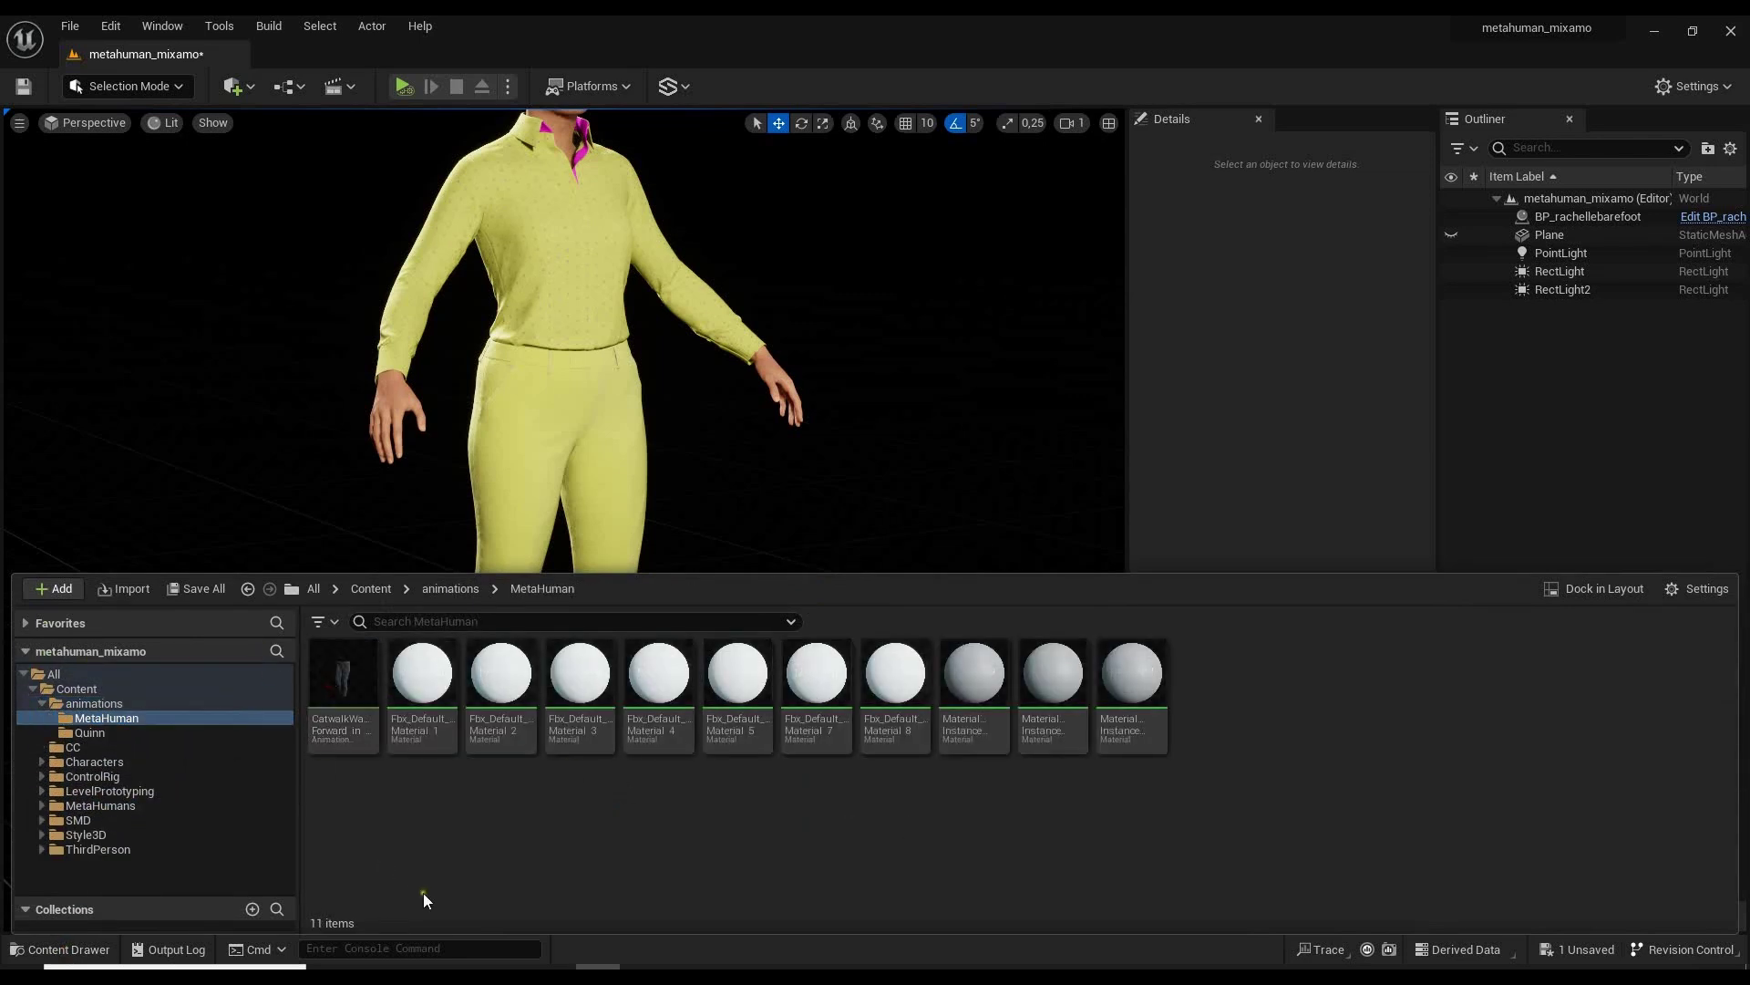
pyautogui.click(365, 690)
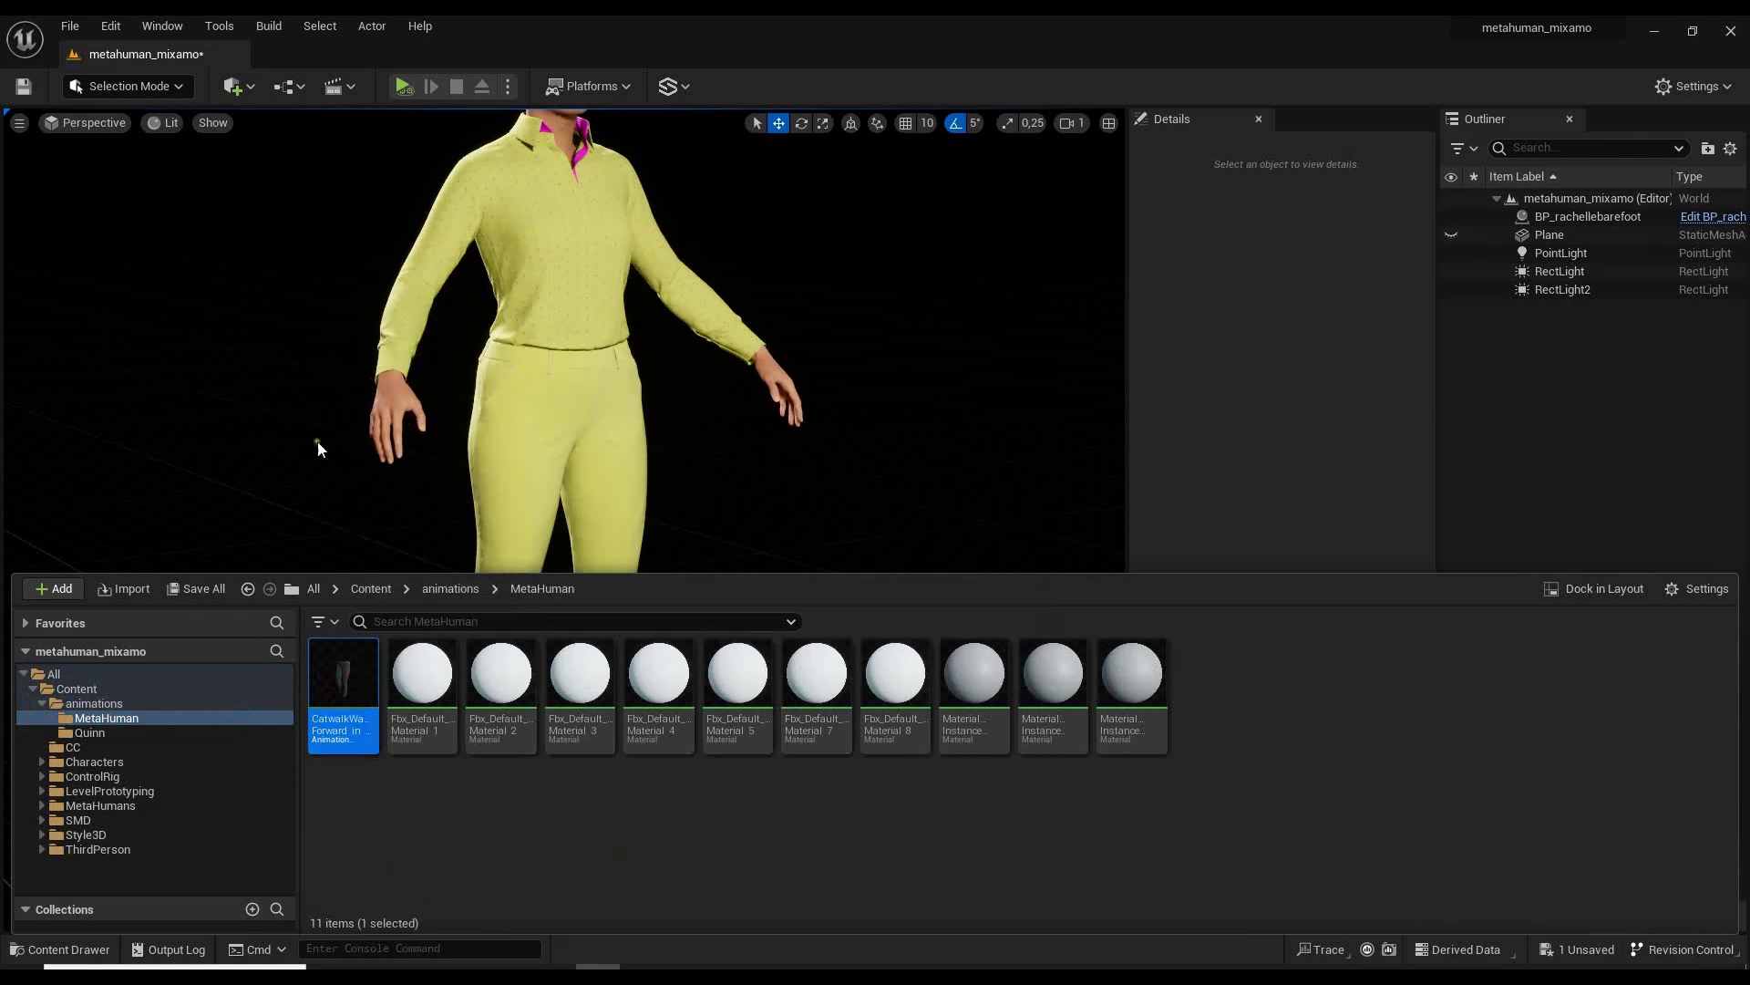
pyautogui.moveTo(1430, 569); pyautogui.dragTo(1391, 774)
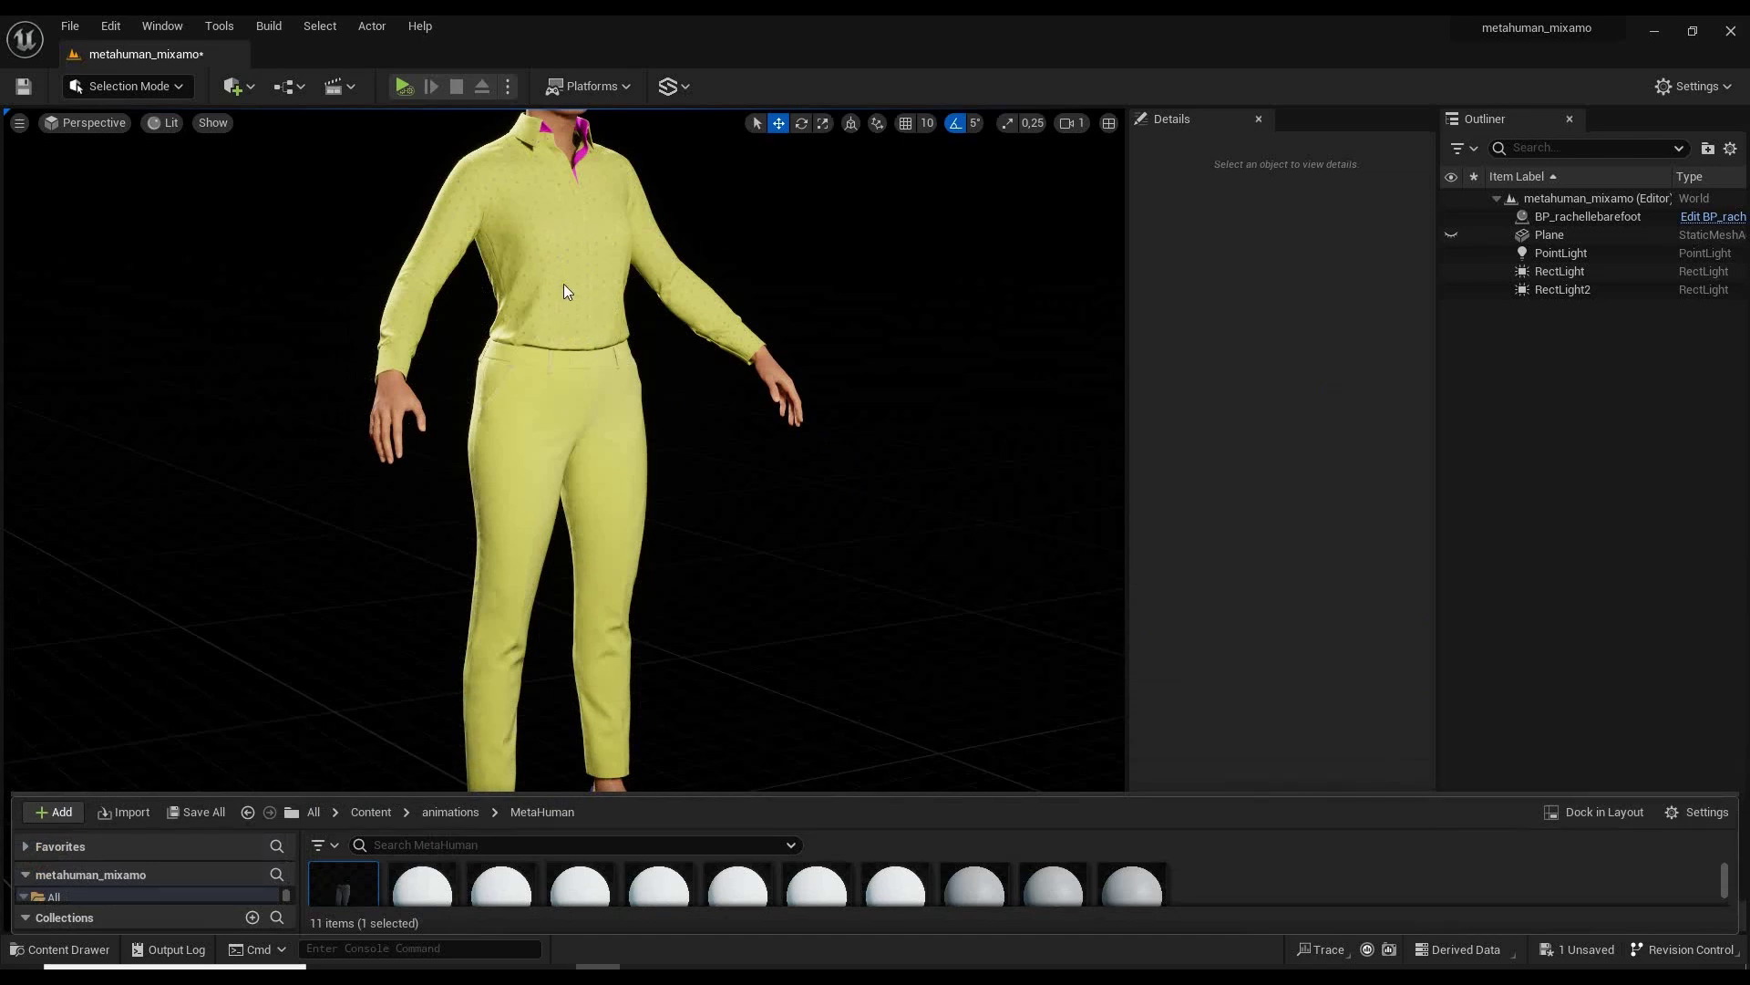
# Set the animation mode of BP_rachellebarefoot's Body component to Use Animation Asset.
pyautogui.click(607, 355)
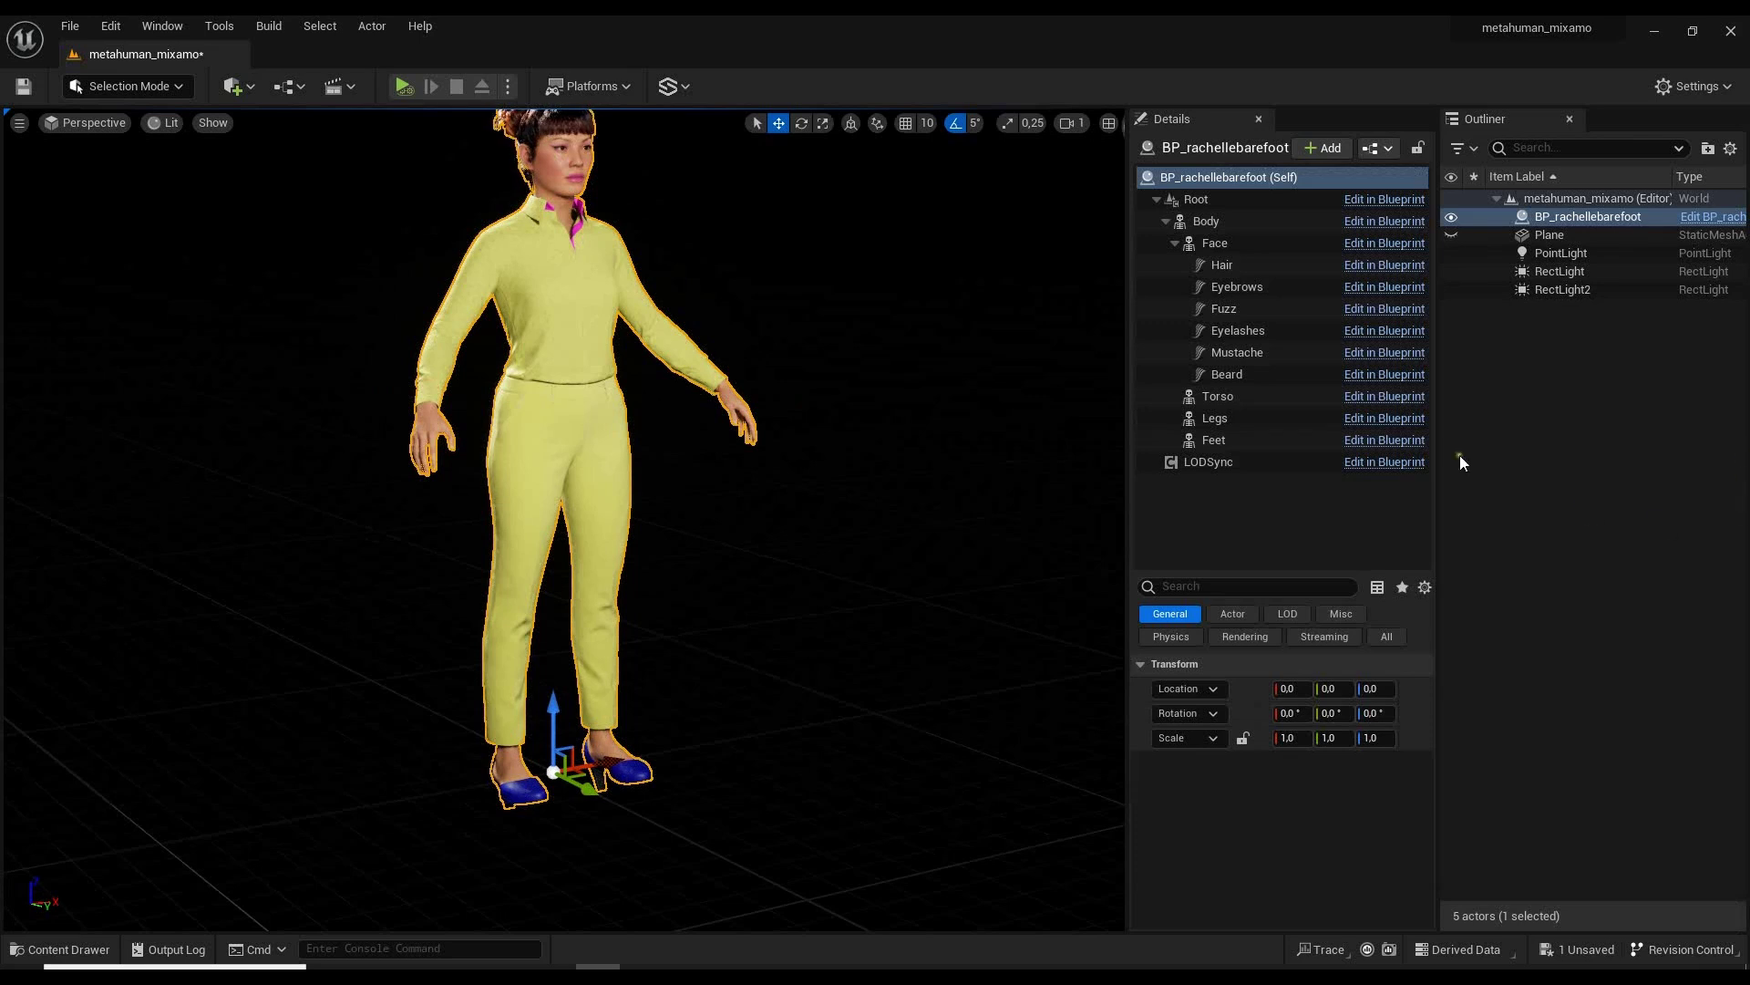
pyautogui.click(1227, 217)
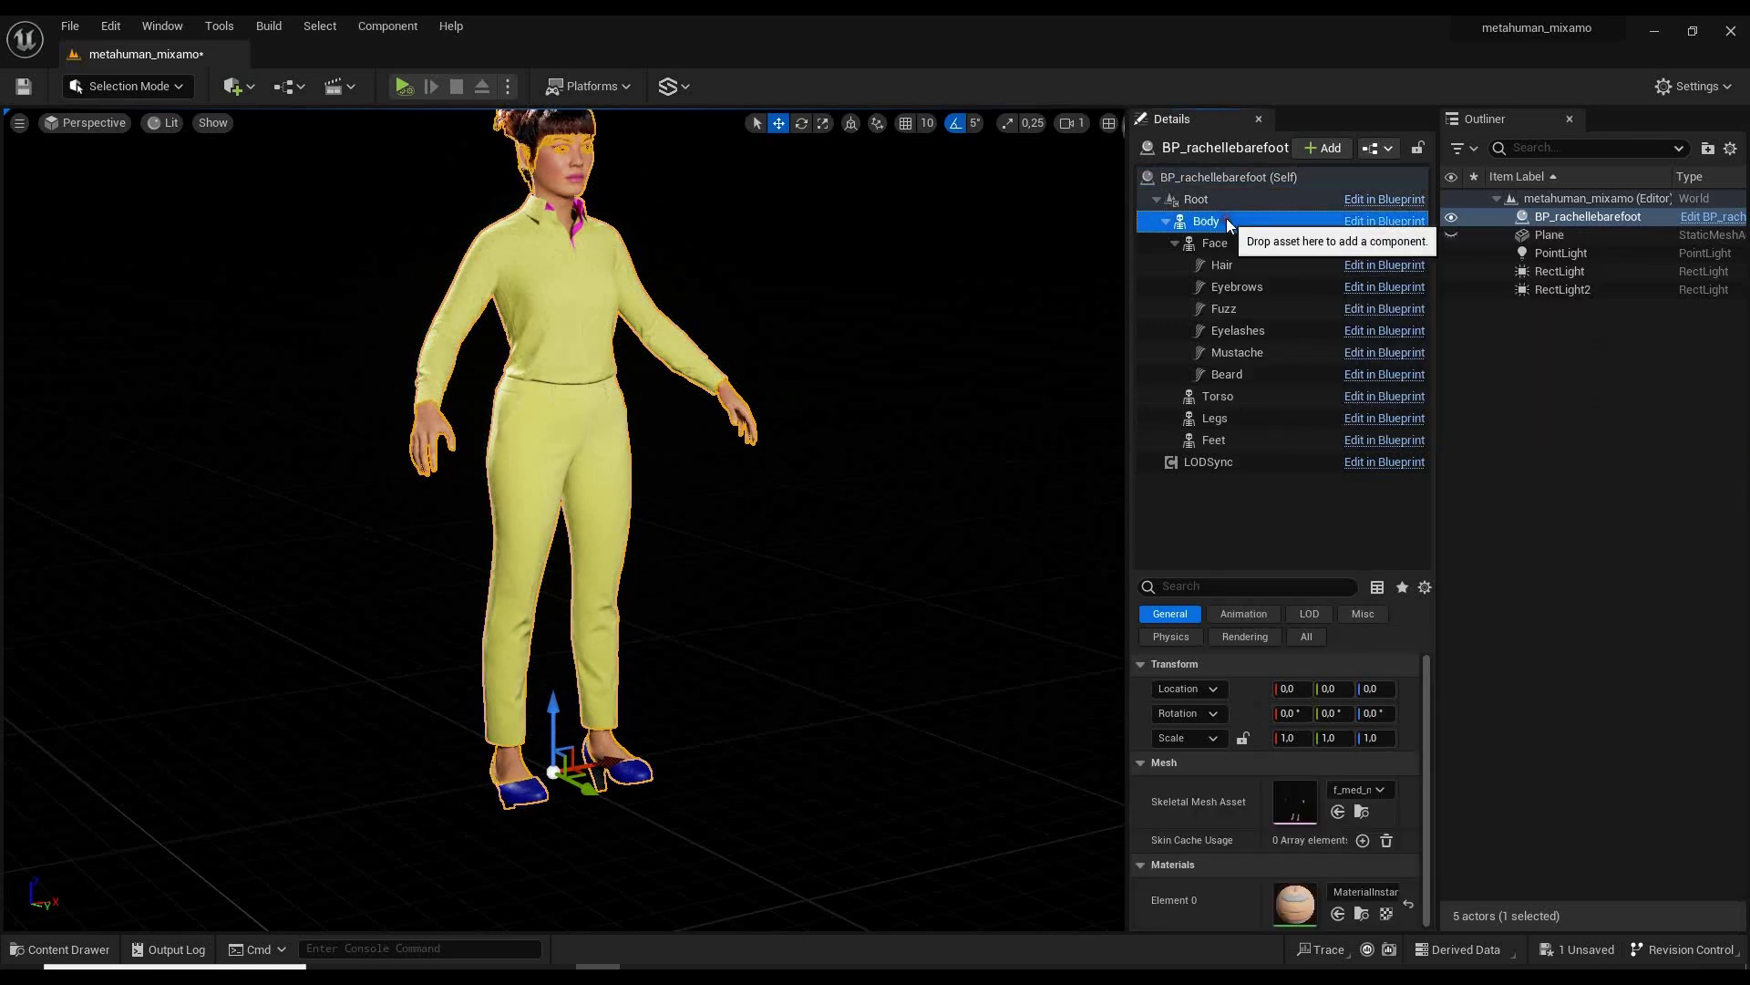
pyautogui.click(1249, 613)
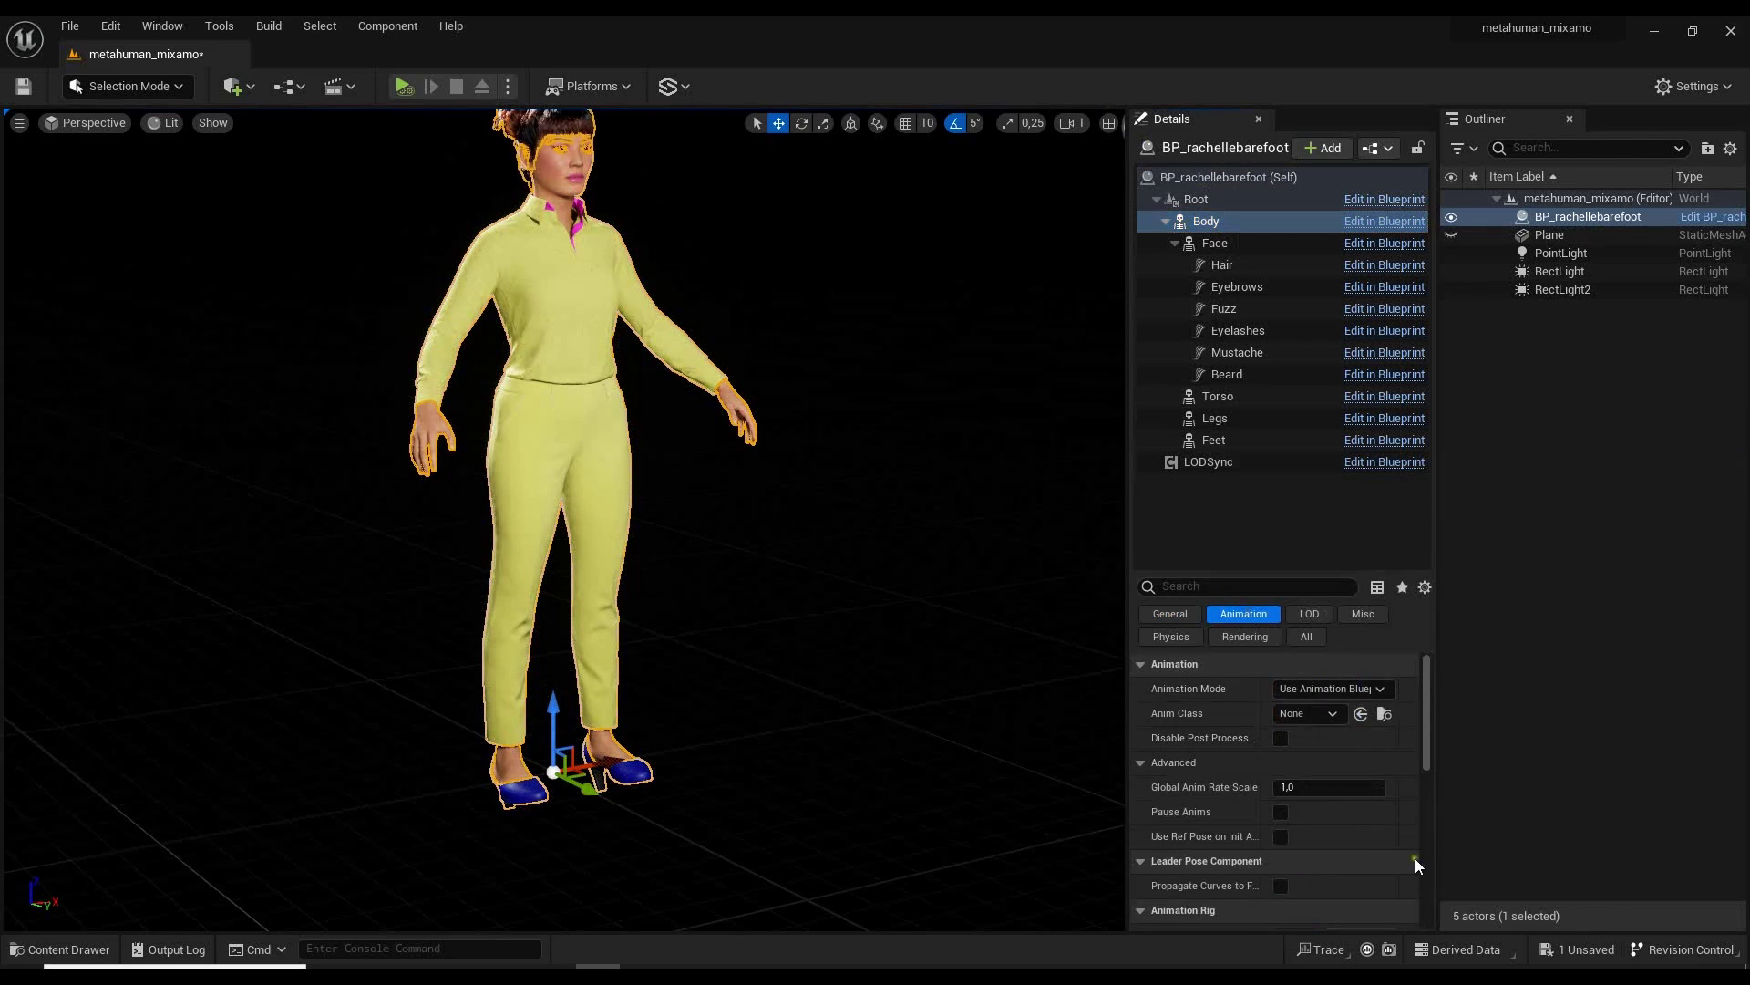
pyautogui.click(1369, 689)
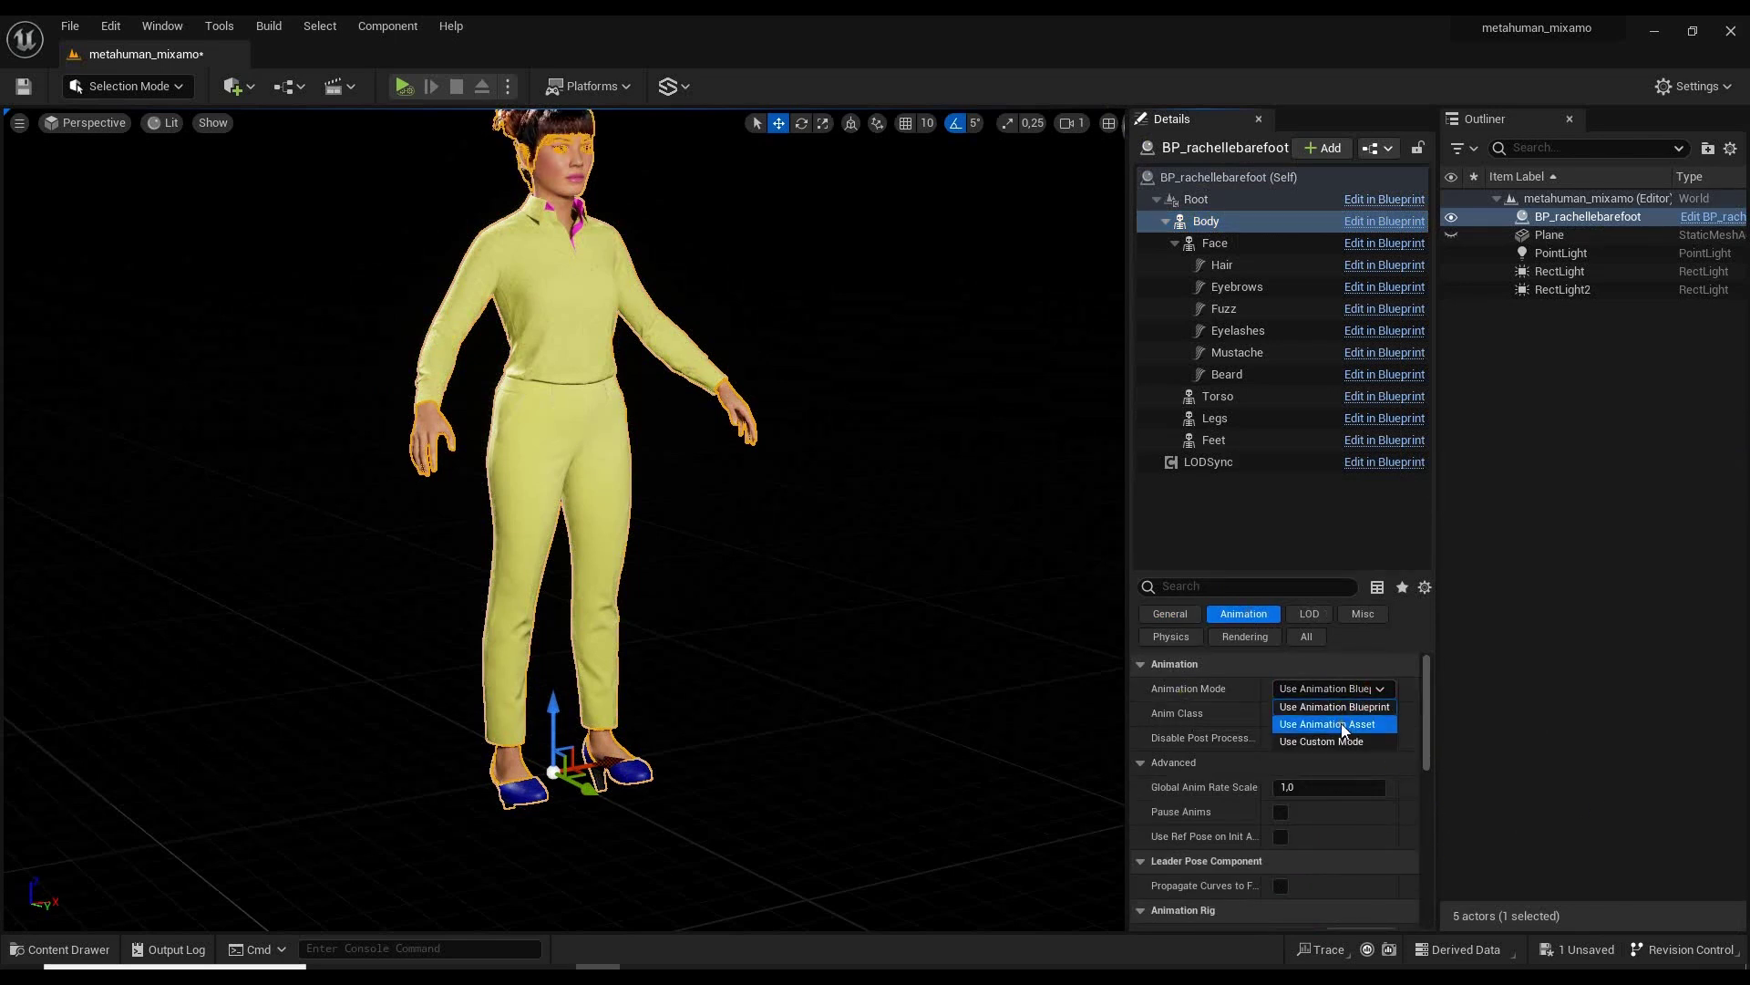
pyautogui.click(1352, 726)
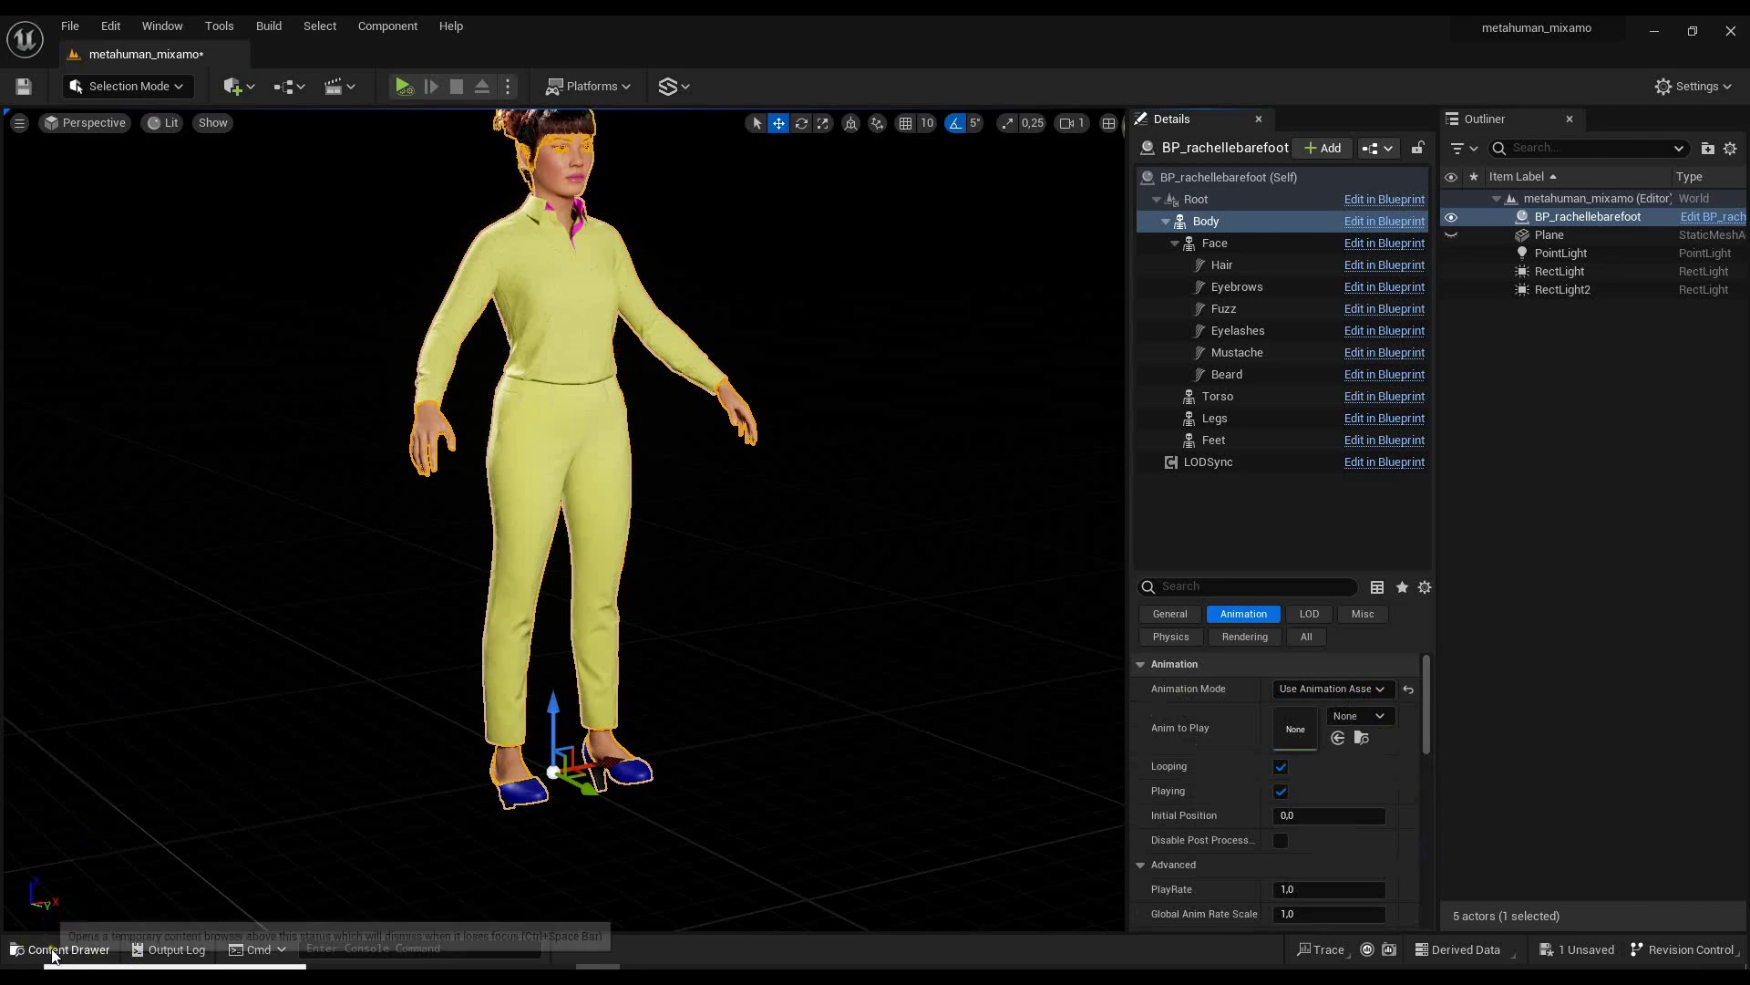
# Assign the selected Catwalk animation as the Body component's Anim to Play.
pyautogui.click(22, 949)
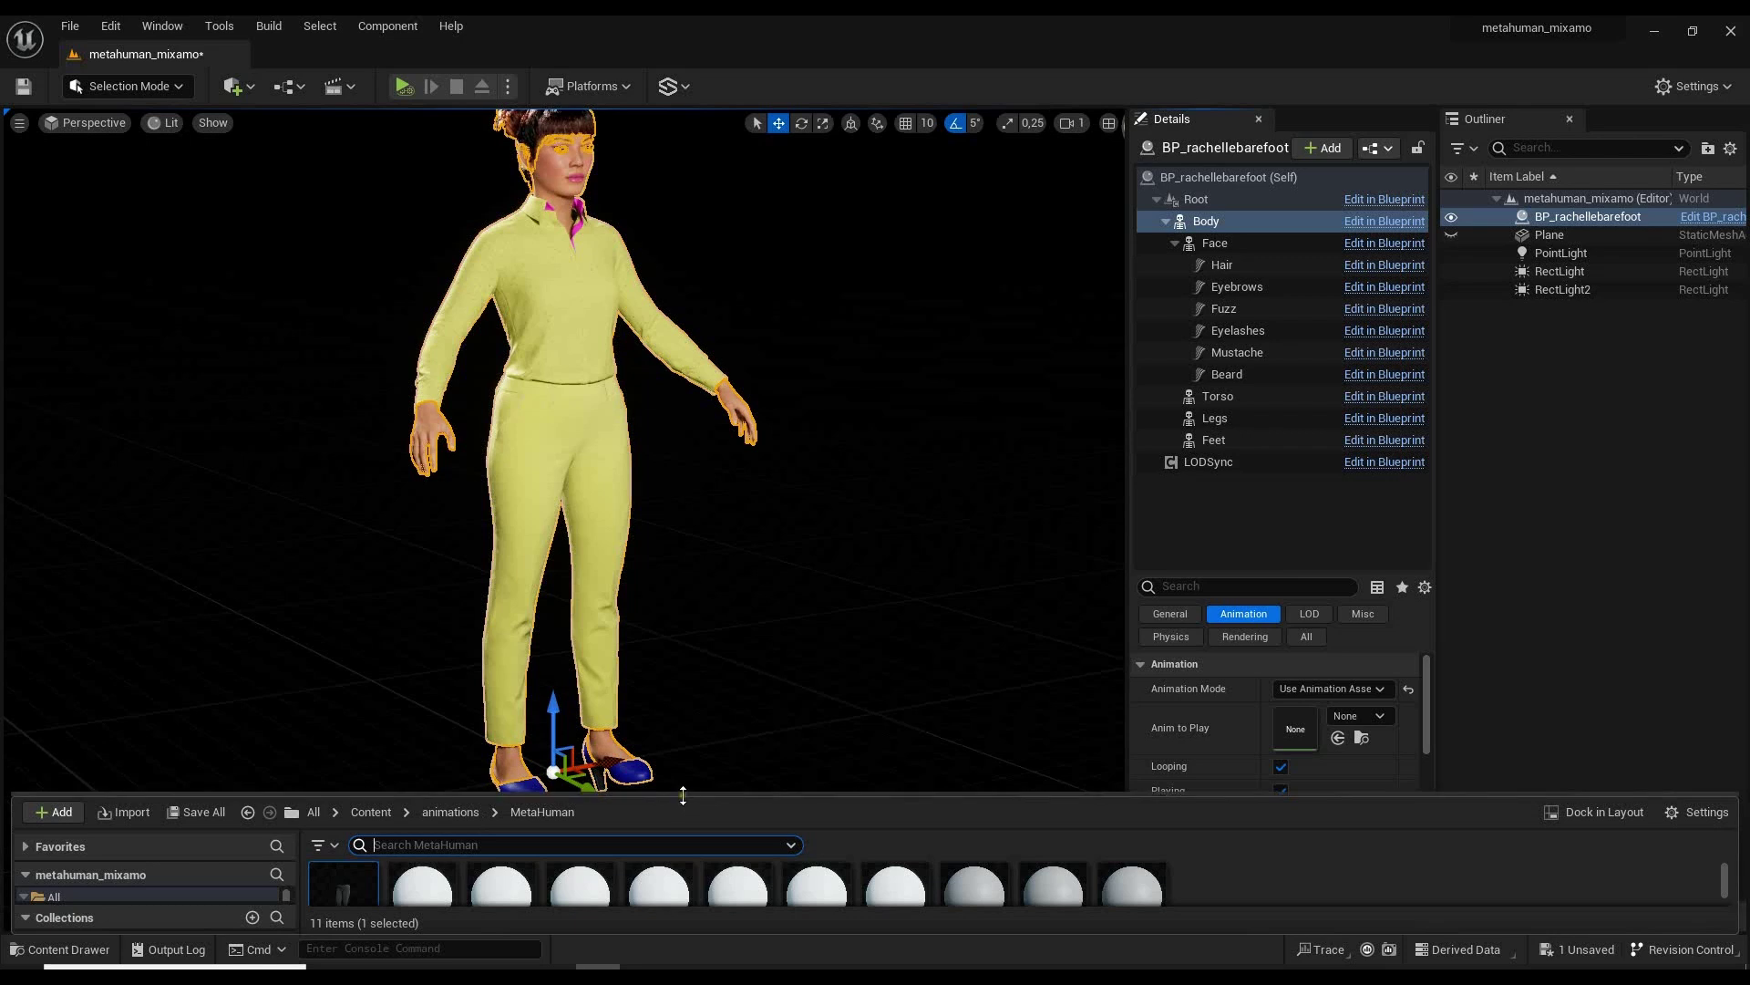
pyautogui.moveTo(699, 796); pyautogui.dragTo(700, 661)
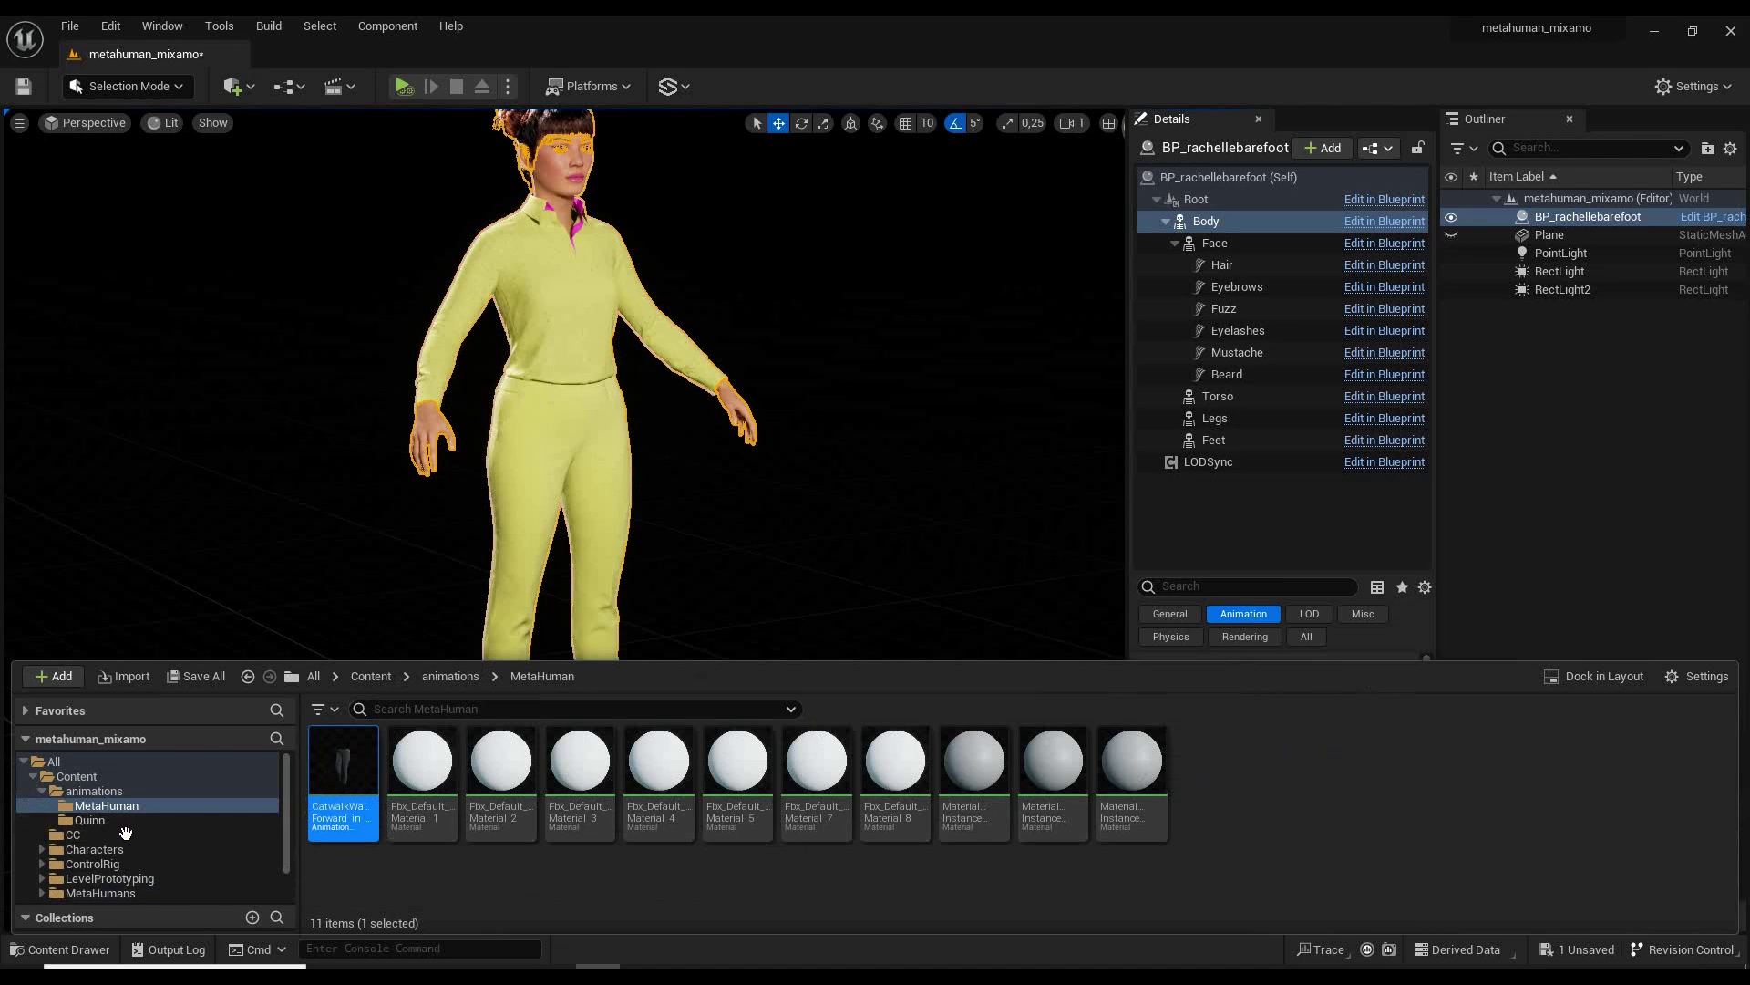
pyautogui.moveTo(359, 767)
pyautogui.moveTo(1476, 657); pyautogui.dragTo(1493, 820)
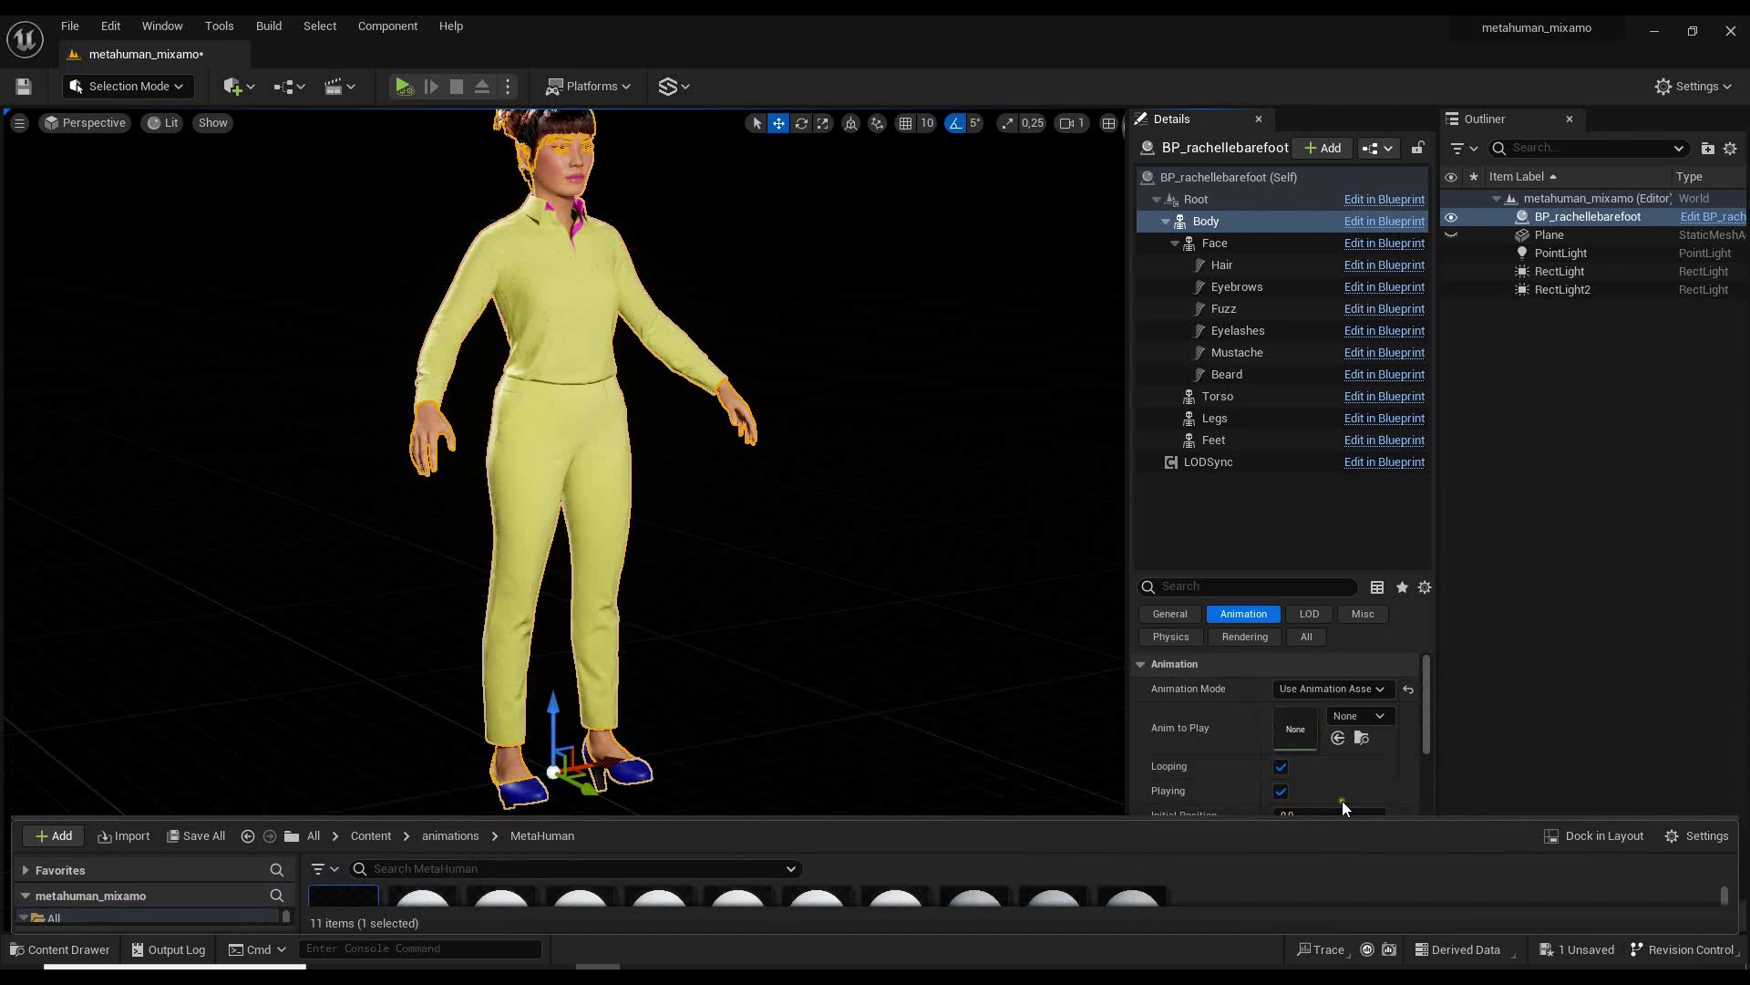
pyautogui.click(1337, 738)
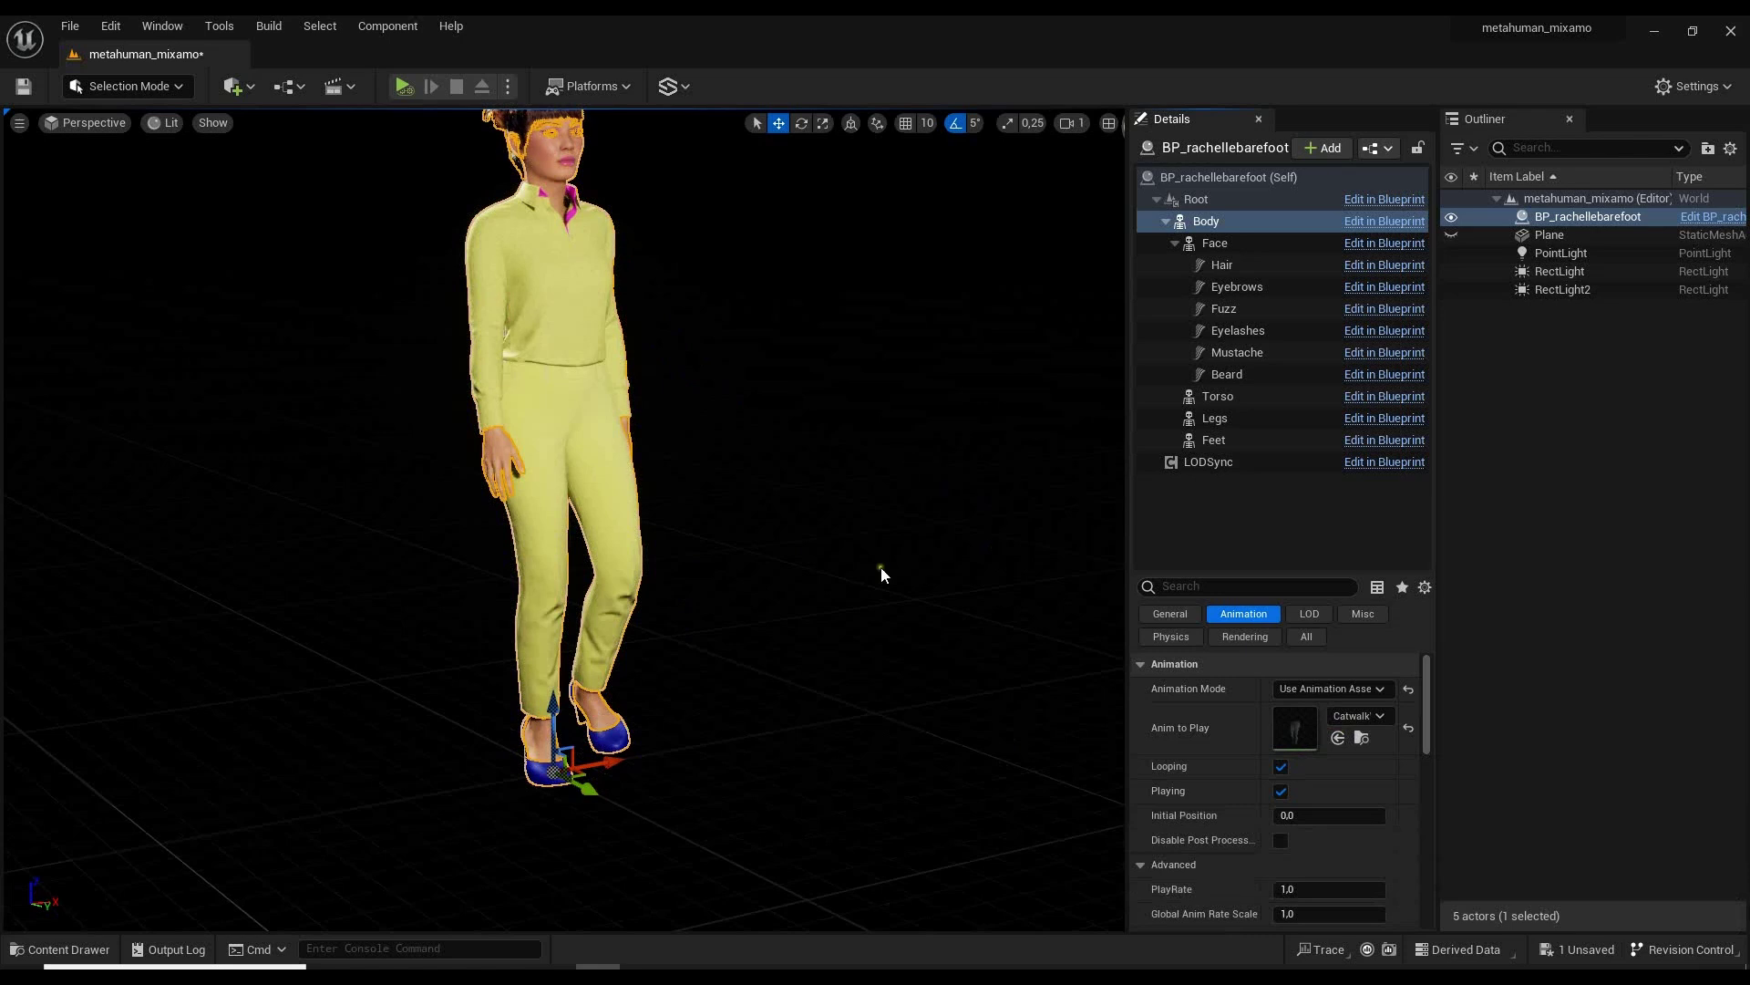
# Simulate the level so the MetaHuman plays the catwalk animation, and clear the selection.
pyautogui.moveTo(956, 489)
pyautogui.keyDown('alt'); pyautogui.mouseDown()
pyautogui.moveTo(330, 491)
pyautogui.moveTo(460, 483)
pyautogui.moveTo(857, 520)
pyautogui.moveTo(955, 489)
pyautogui.mouseUp(); pyautogui.keyUp('alt')
pyautogui.click(798, 533)
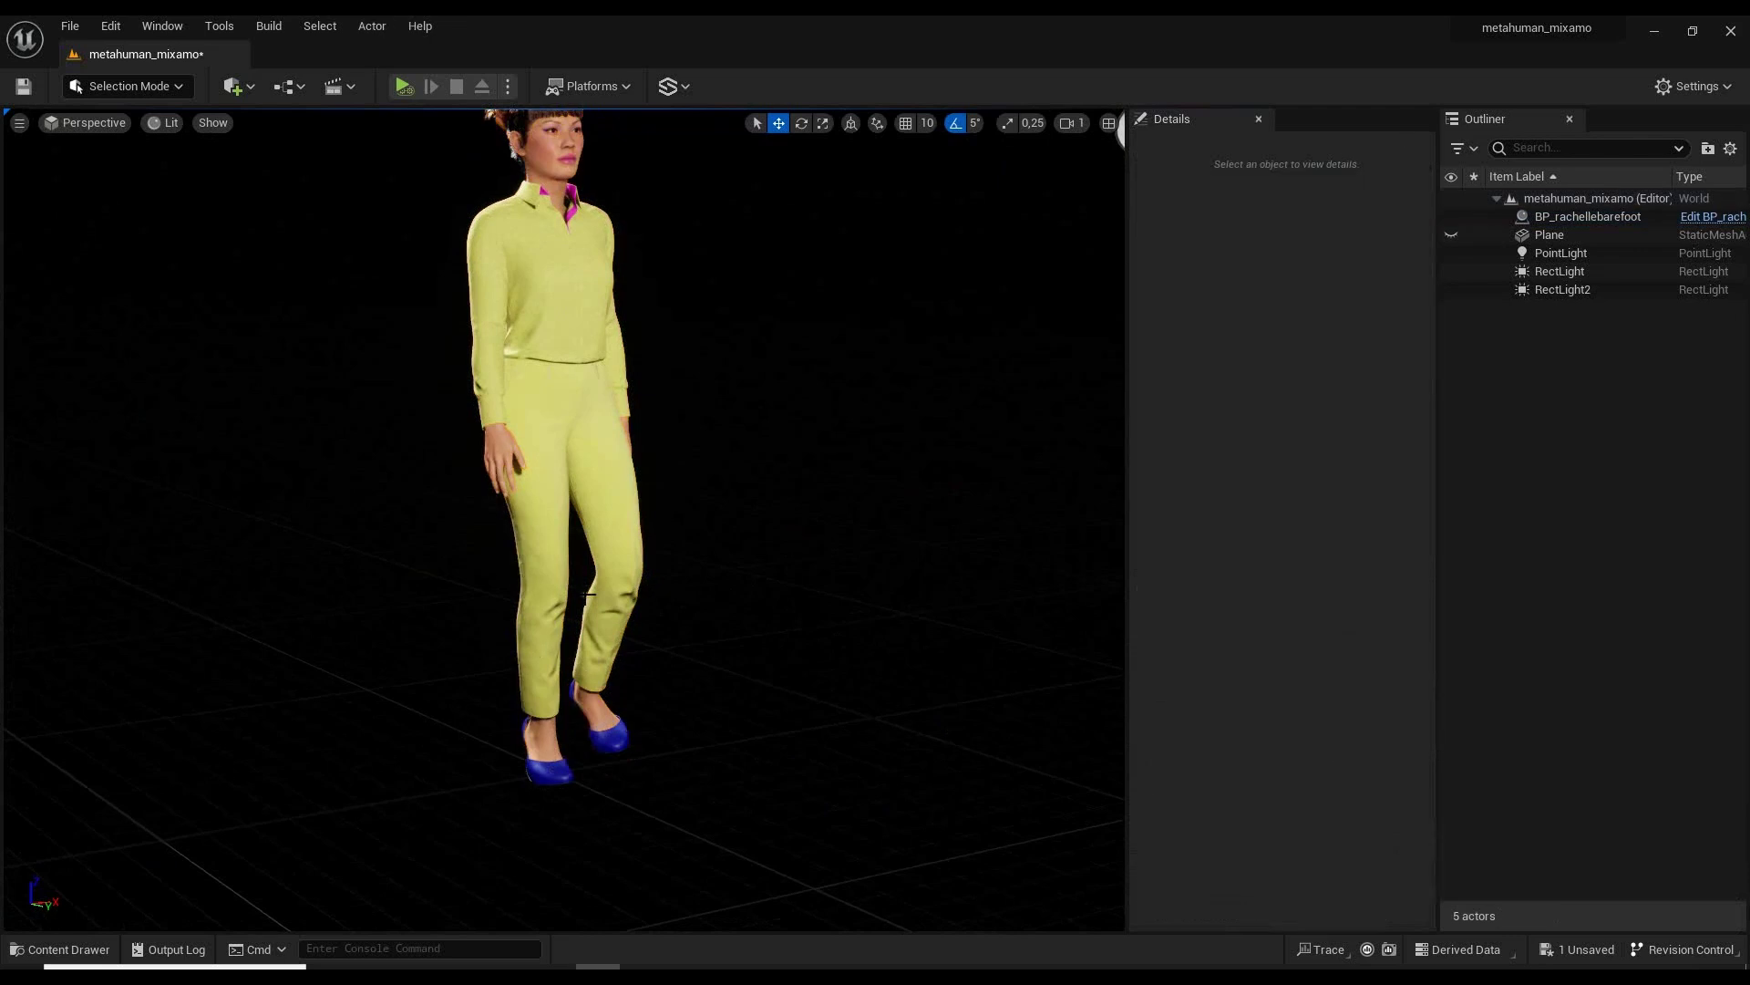
pyautogui.click(632, 553)
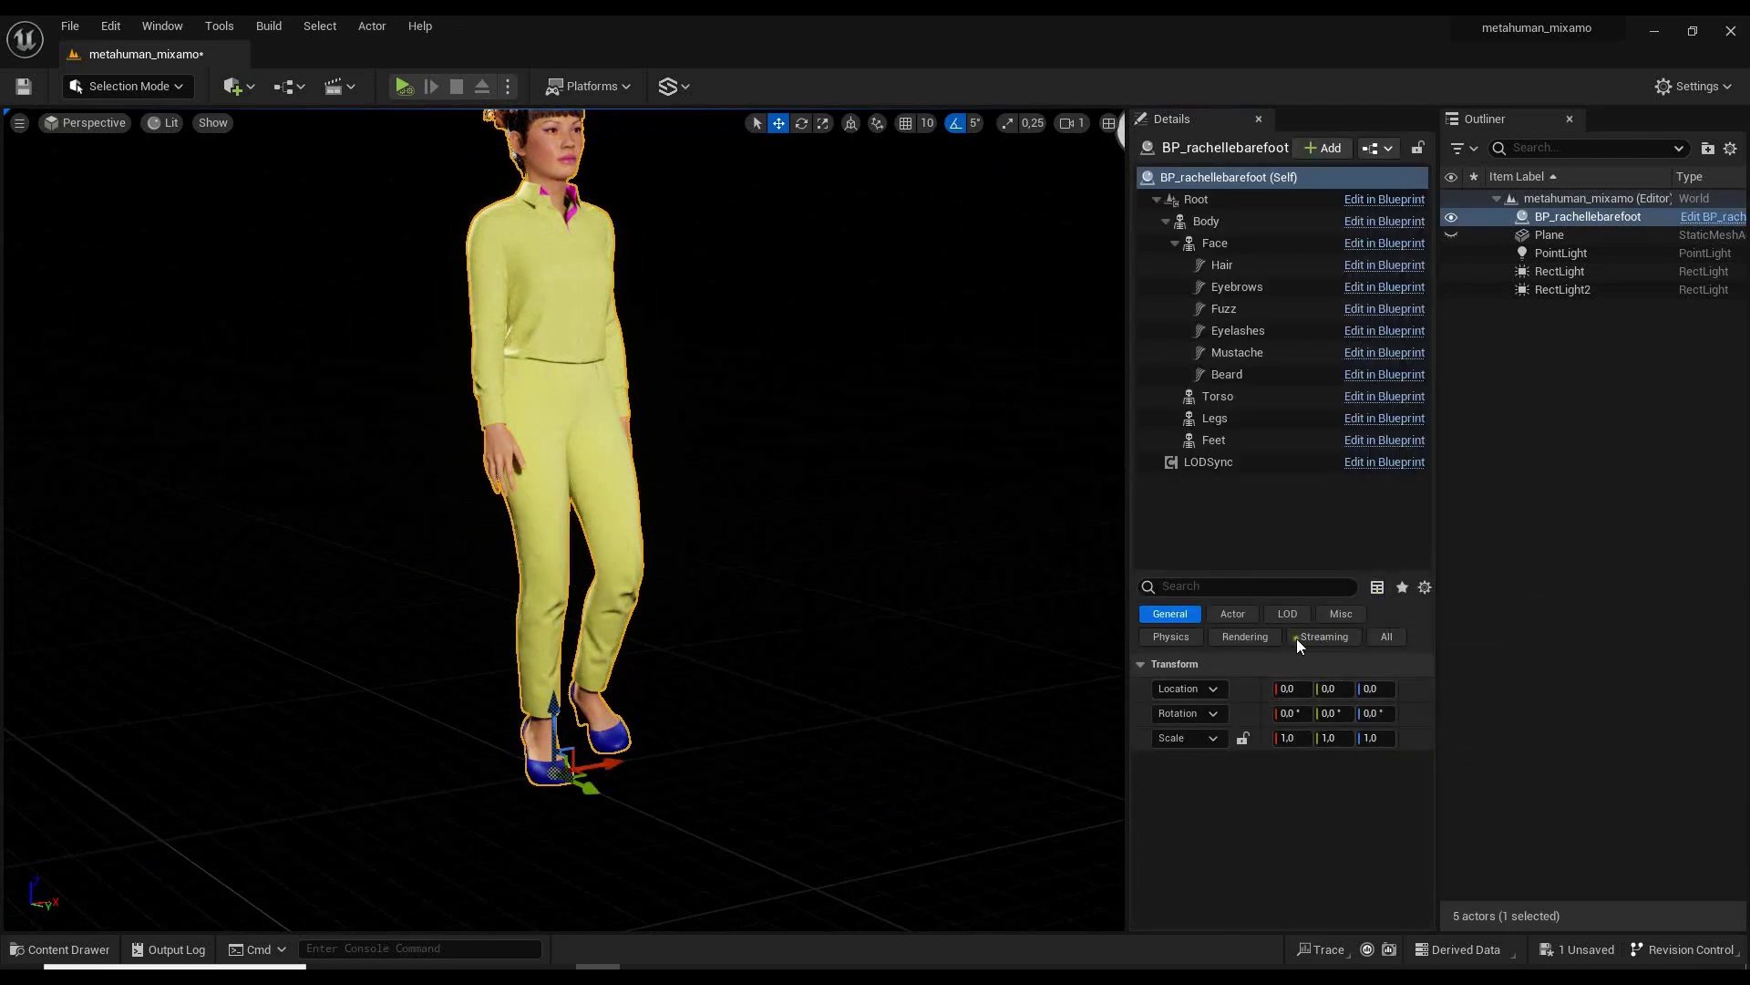
pyautogui.click(1236, 219)
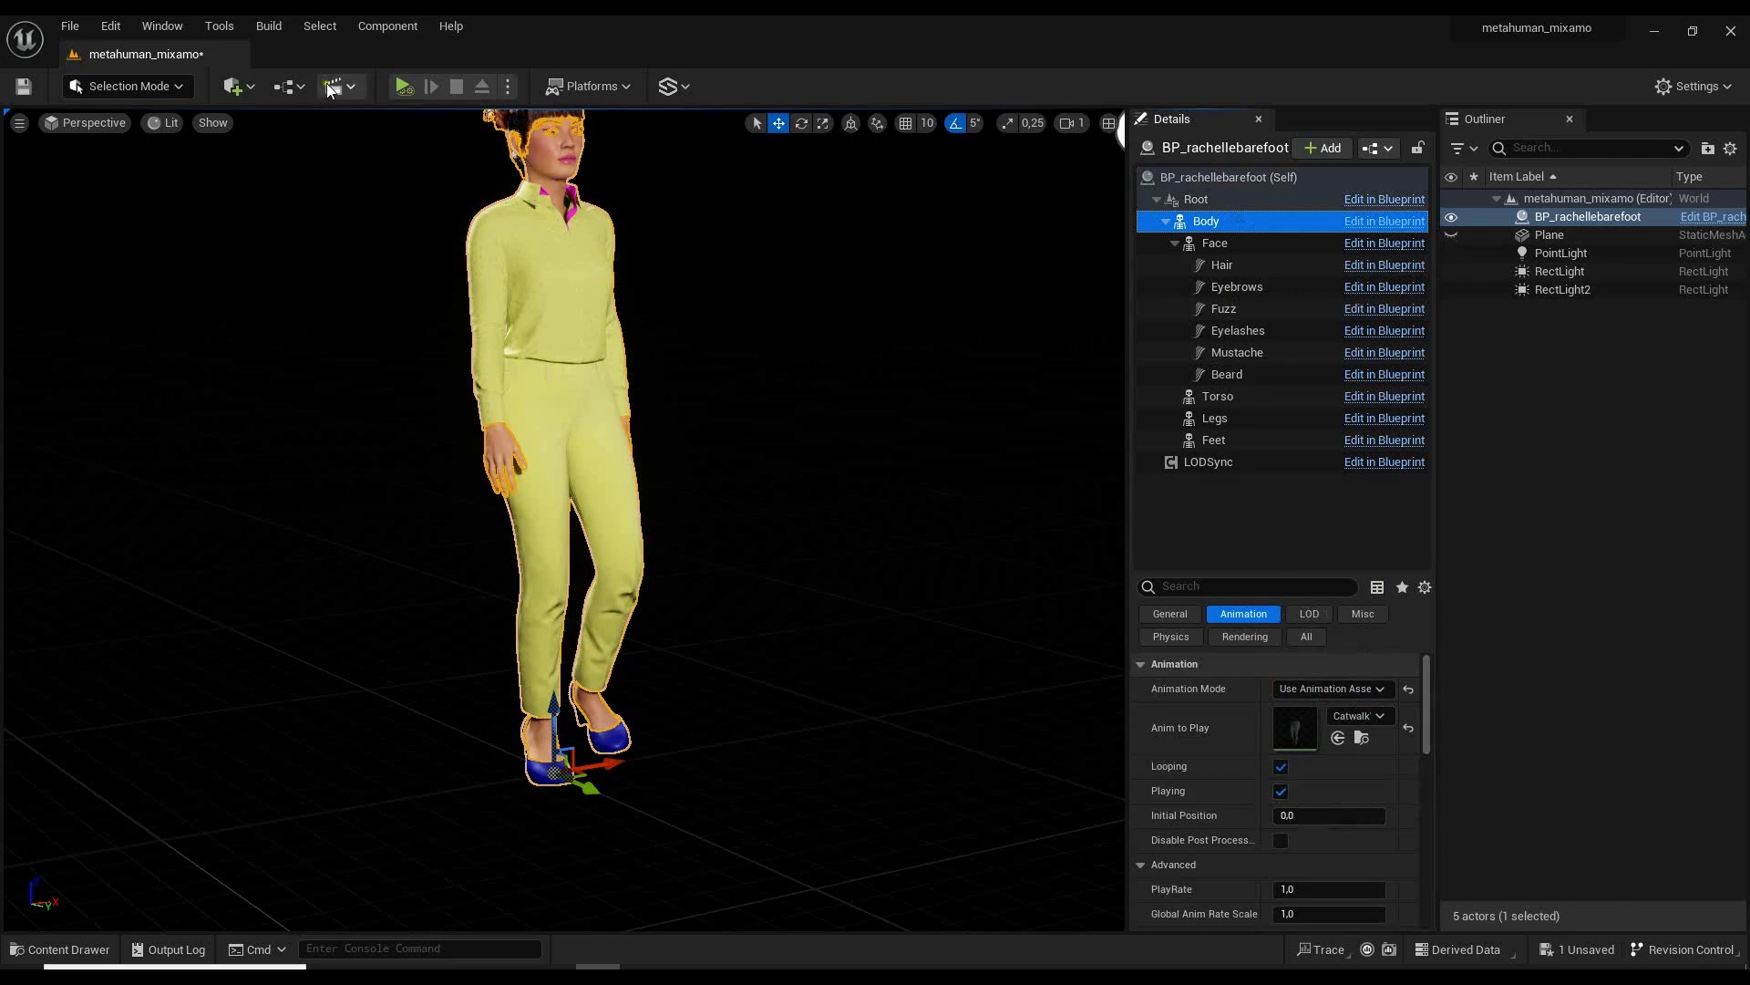
pyautogui.hotkey('alt', 'p')
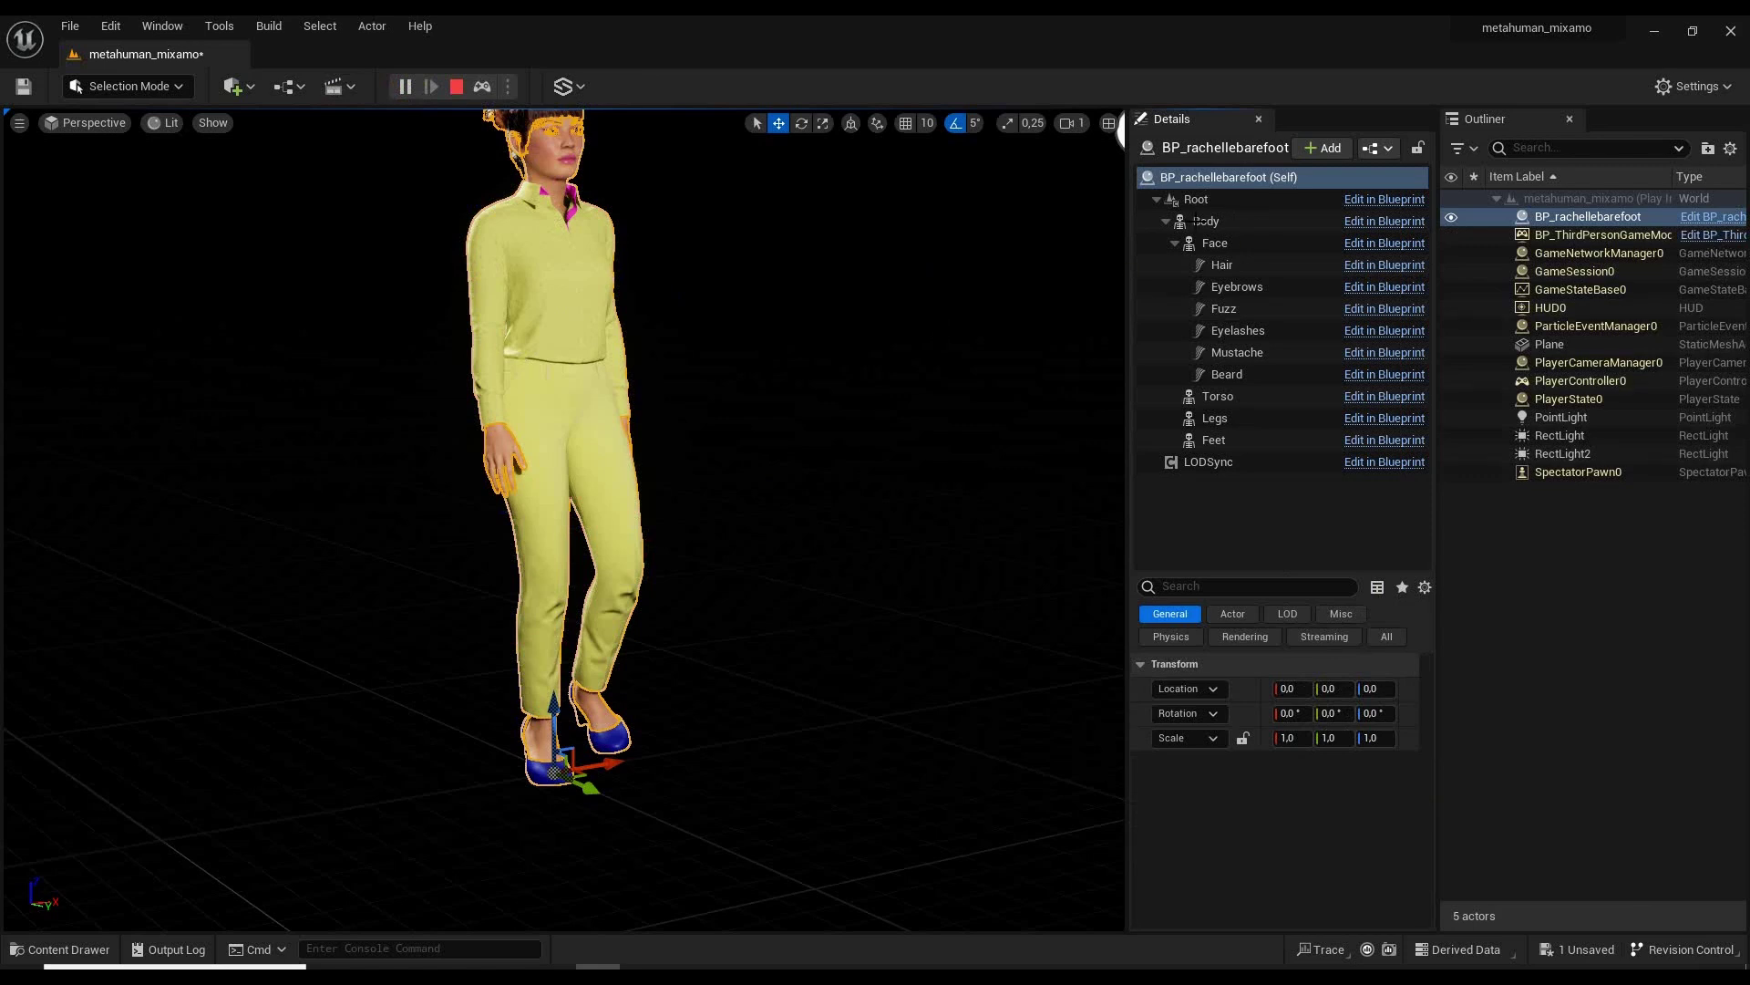
pyautogui.click(972, 355)
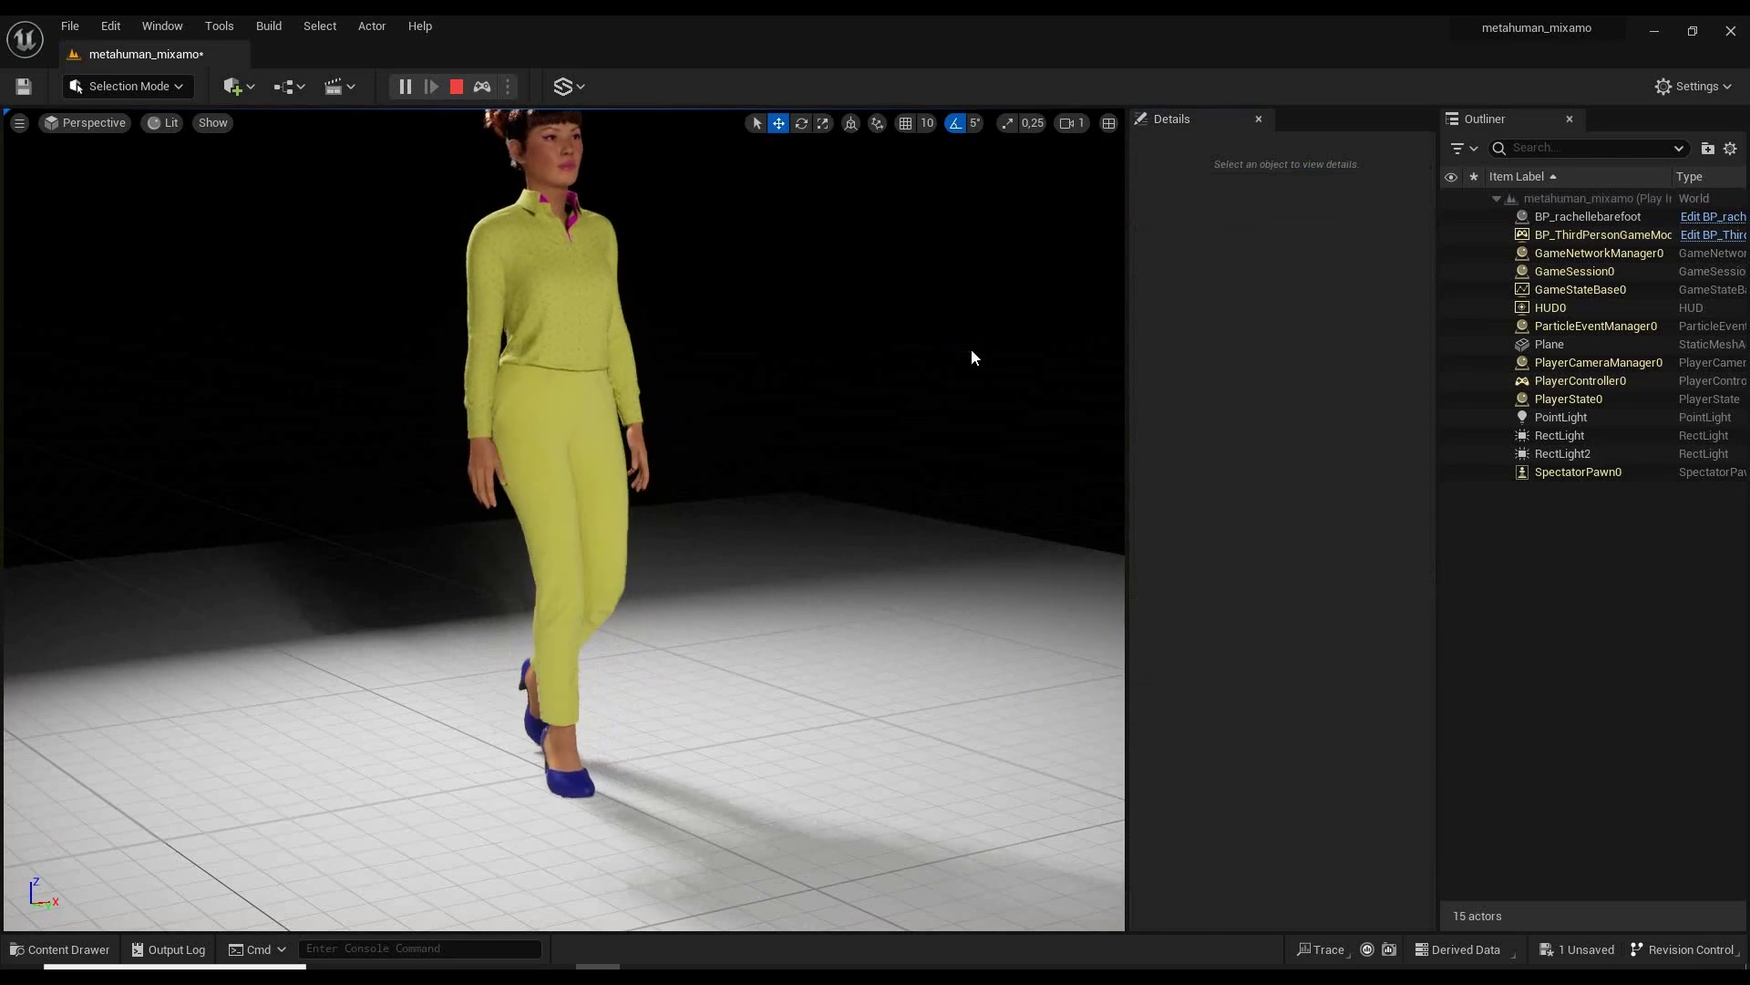
# Examine the fit of the blue heels on the walking MetaHuman's feet from the front and both sides during the simulation.
pyautogui.moveTo(952, 281); pyautogui.dragTo(911, 452)
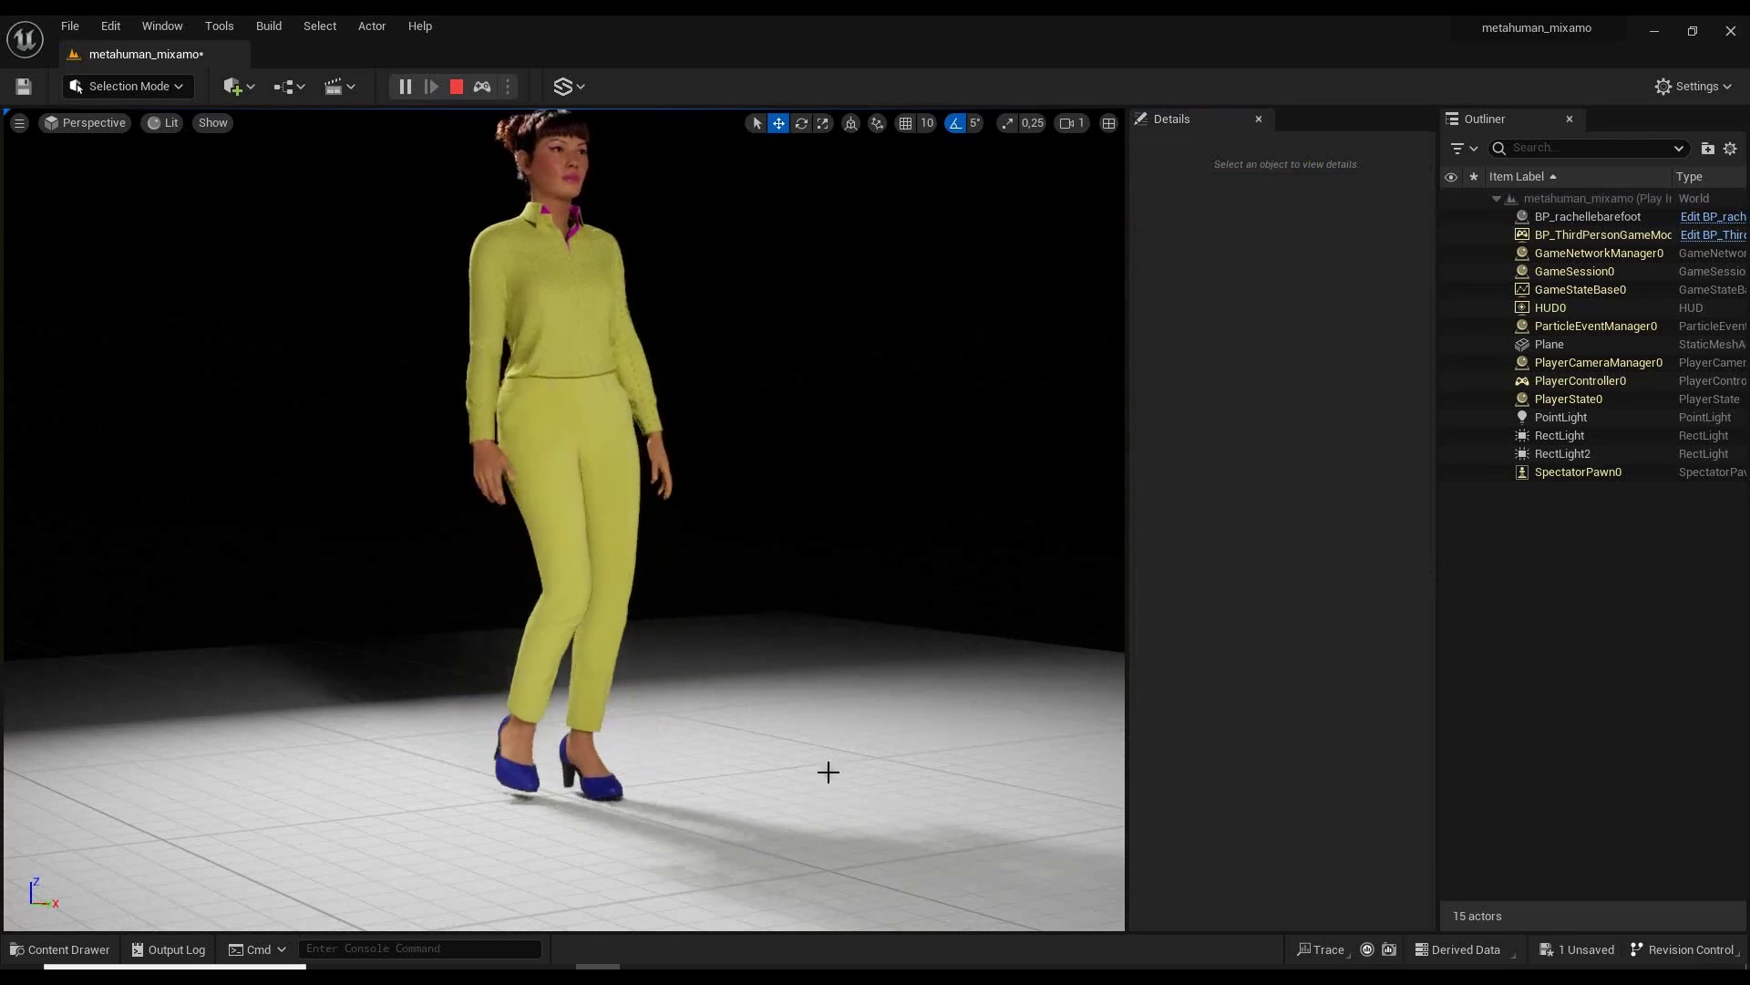
pyautogui.scroll(3, 676, 851)
pyautogui.click(872, 582)
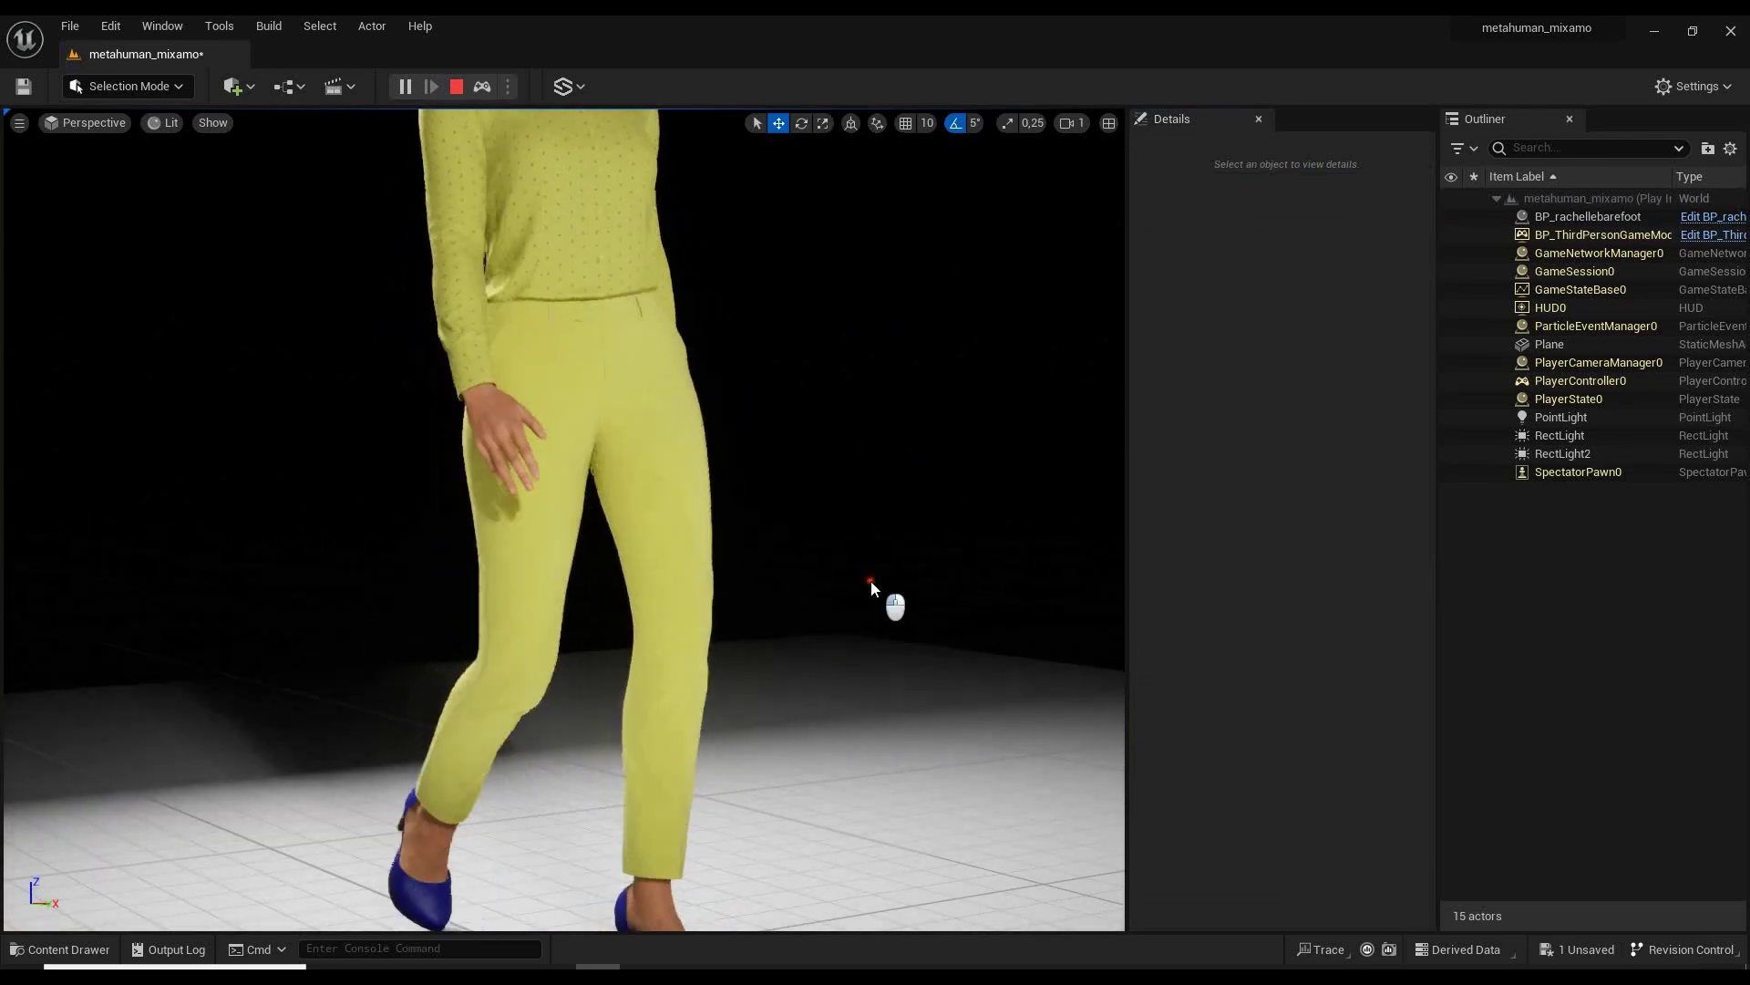
pyautogui.moveTo(872, 582)
pyautogui.mouseDown()
pyautogui.moveTo(864, 519)
pyautogui.moveTo(858, 592)
pyautogui.mouseUp()
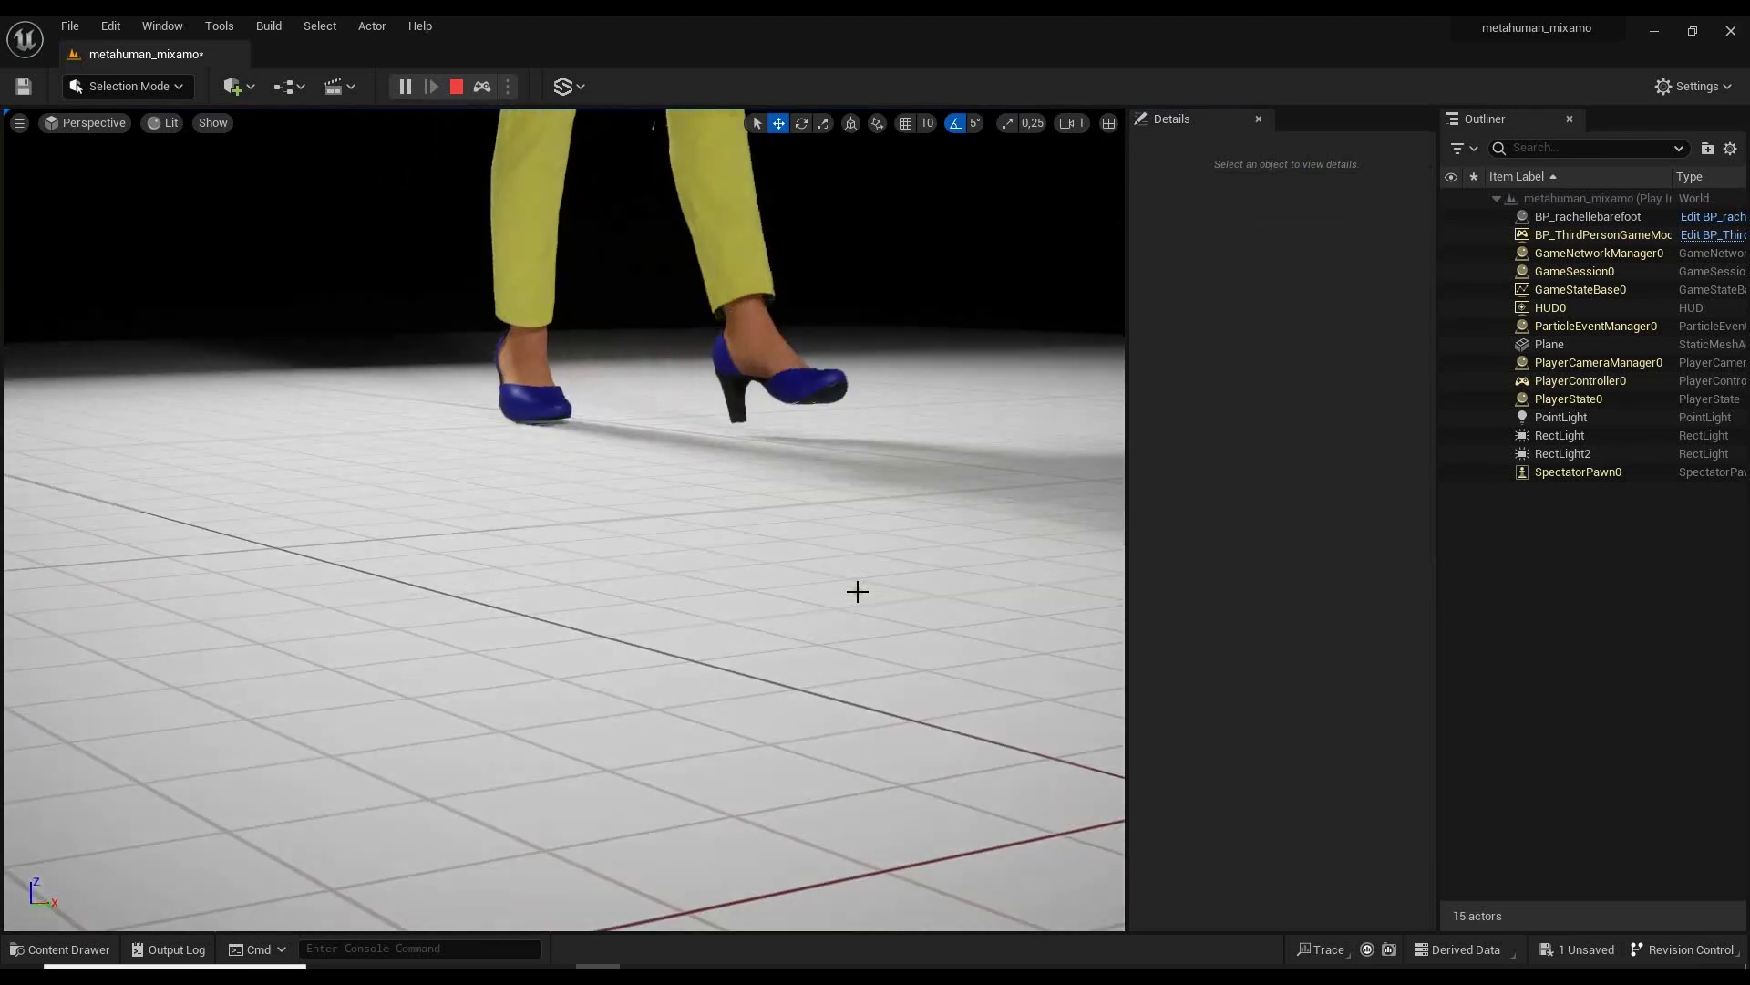
pyautogui.moveTo(858, 591); pyautogui.dragTo(833, 627, button='right')
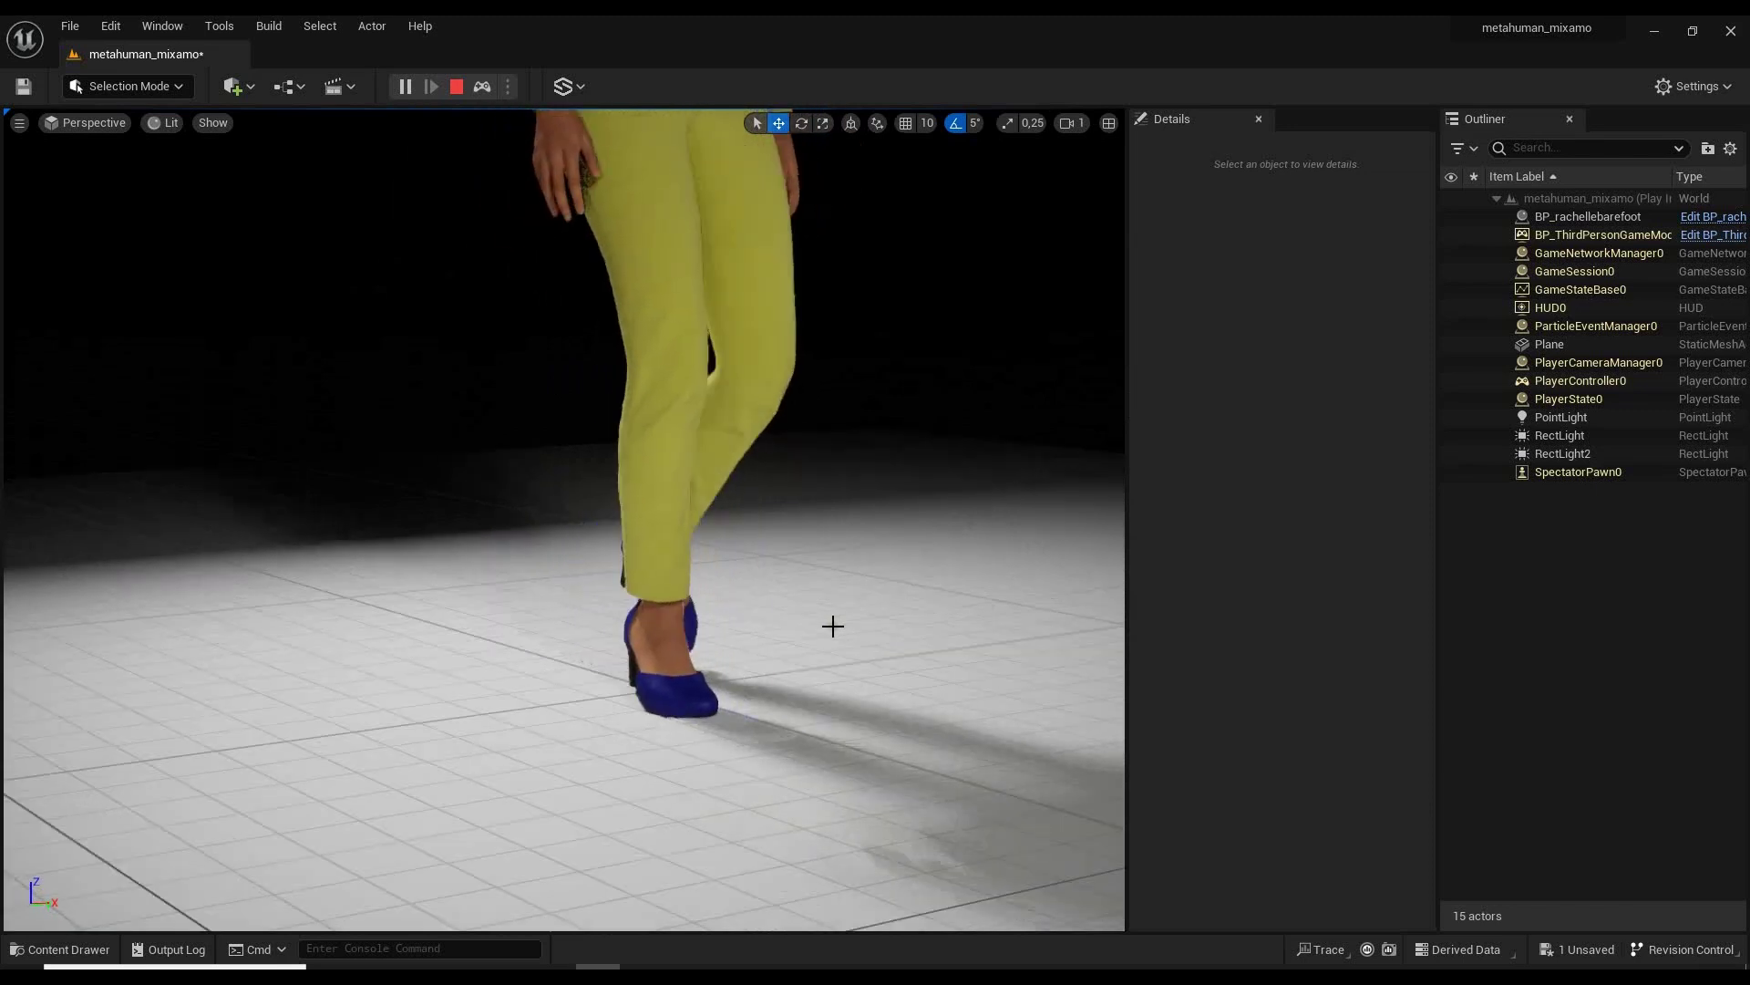
pyautogui.moveTo(1005, 605); pyautogui.dragTo(1112, 617)
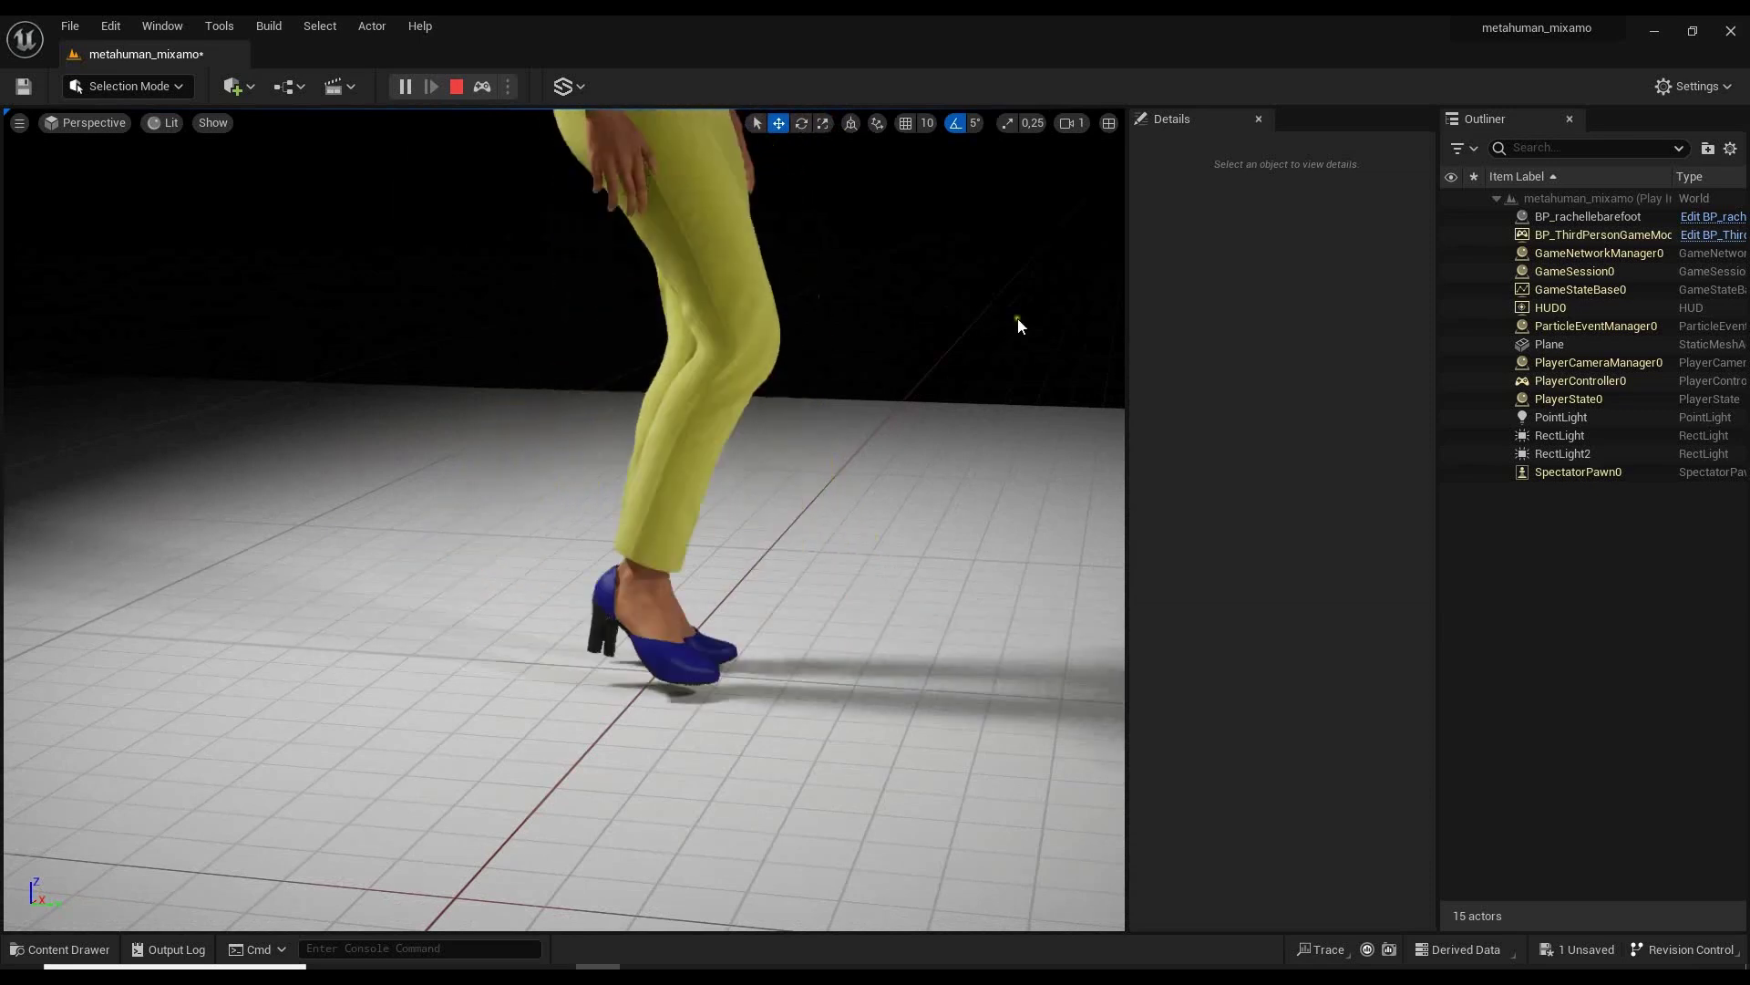
pyautogui.keyDown('alt'); pyautogui.moveTo(1023, 356); pyautogui.dragTo(729, 381); pyautogui.keyUp('alt')
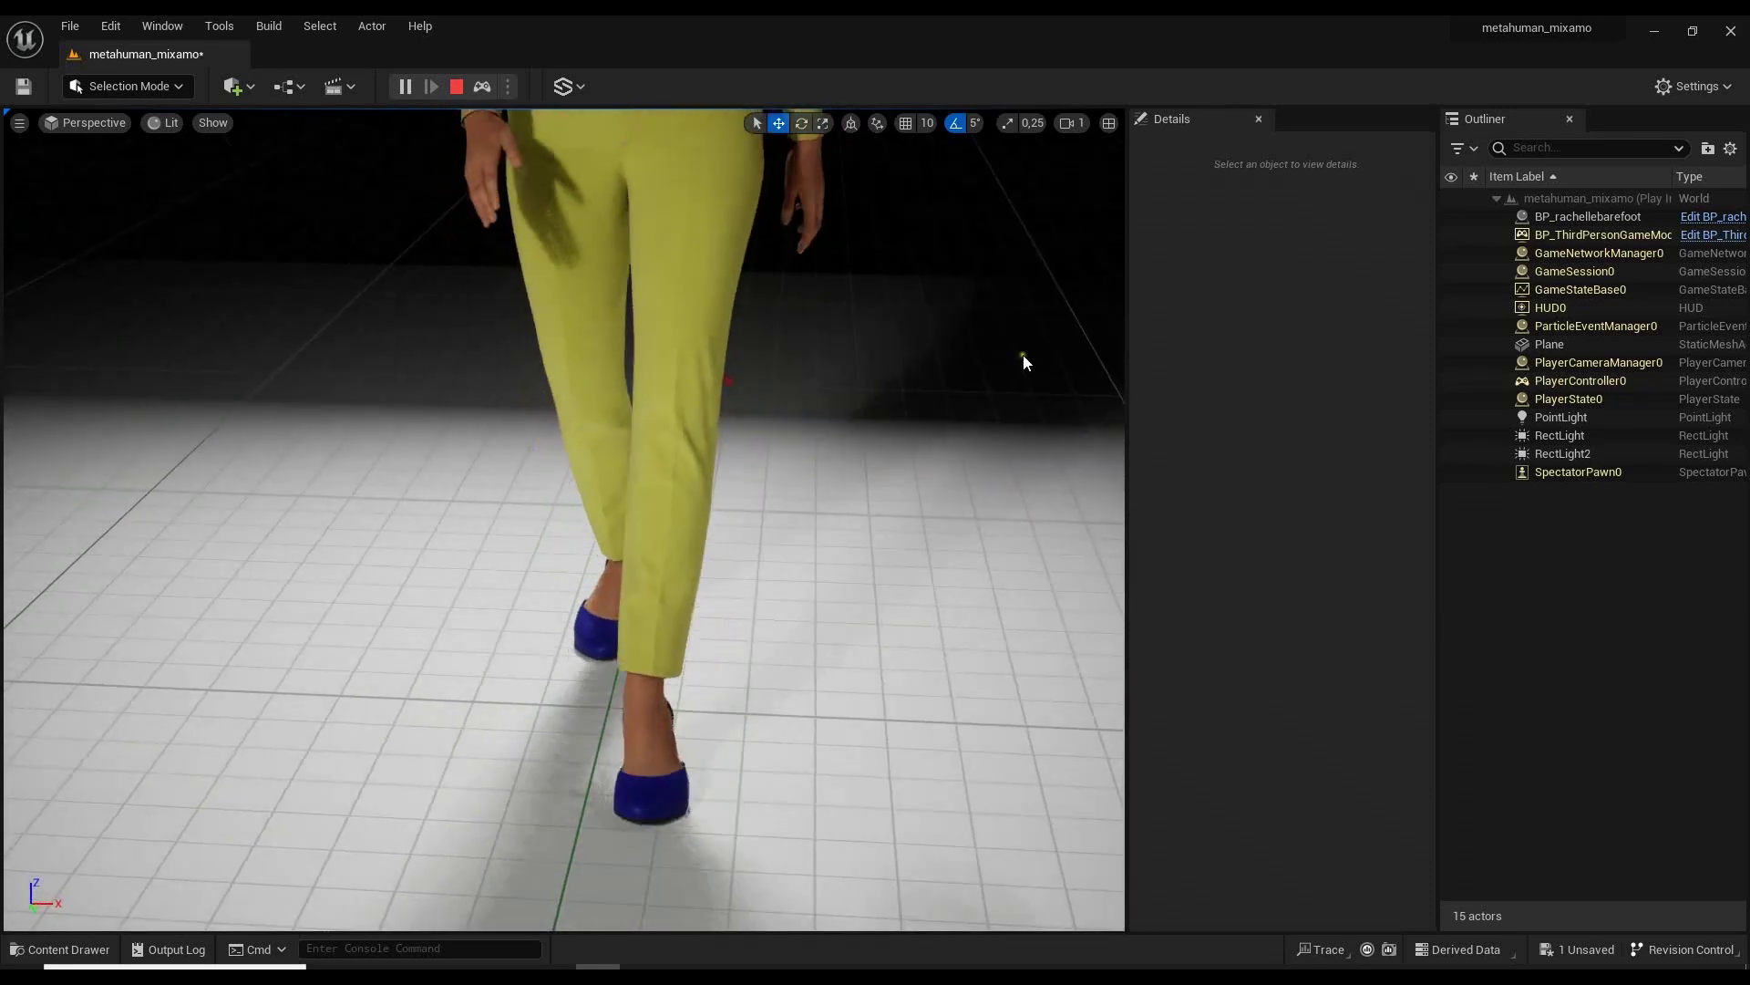
pyautogui.keyDown('alt'); pyautogui.moveTo(1028, 465); pyautogui.dragTo(732, 451); pyautogui.keyUp('alt')
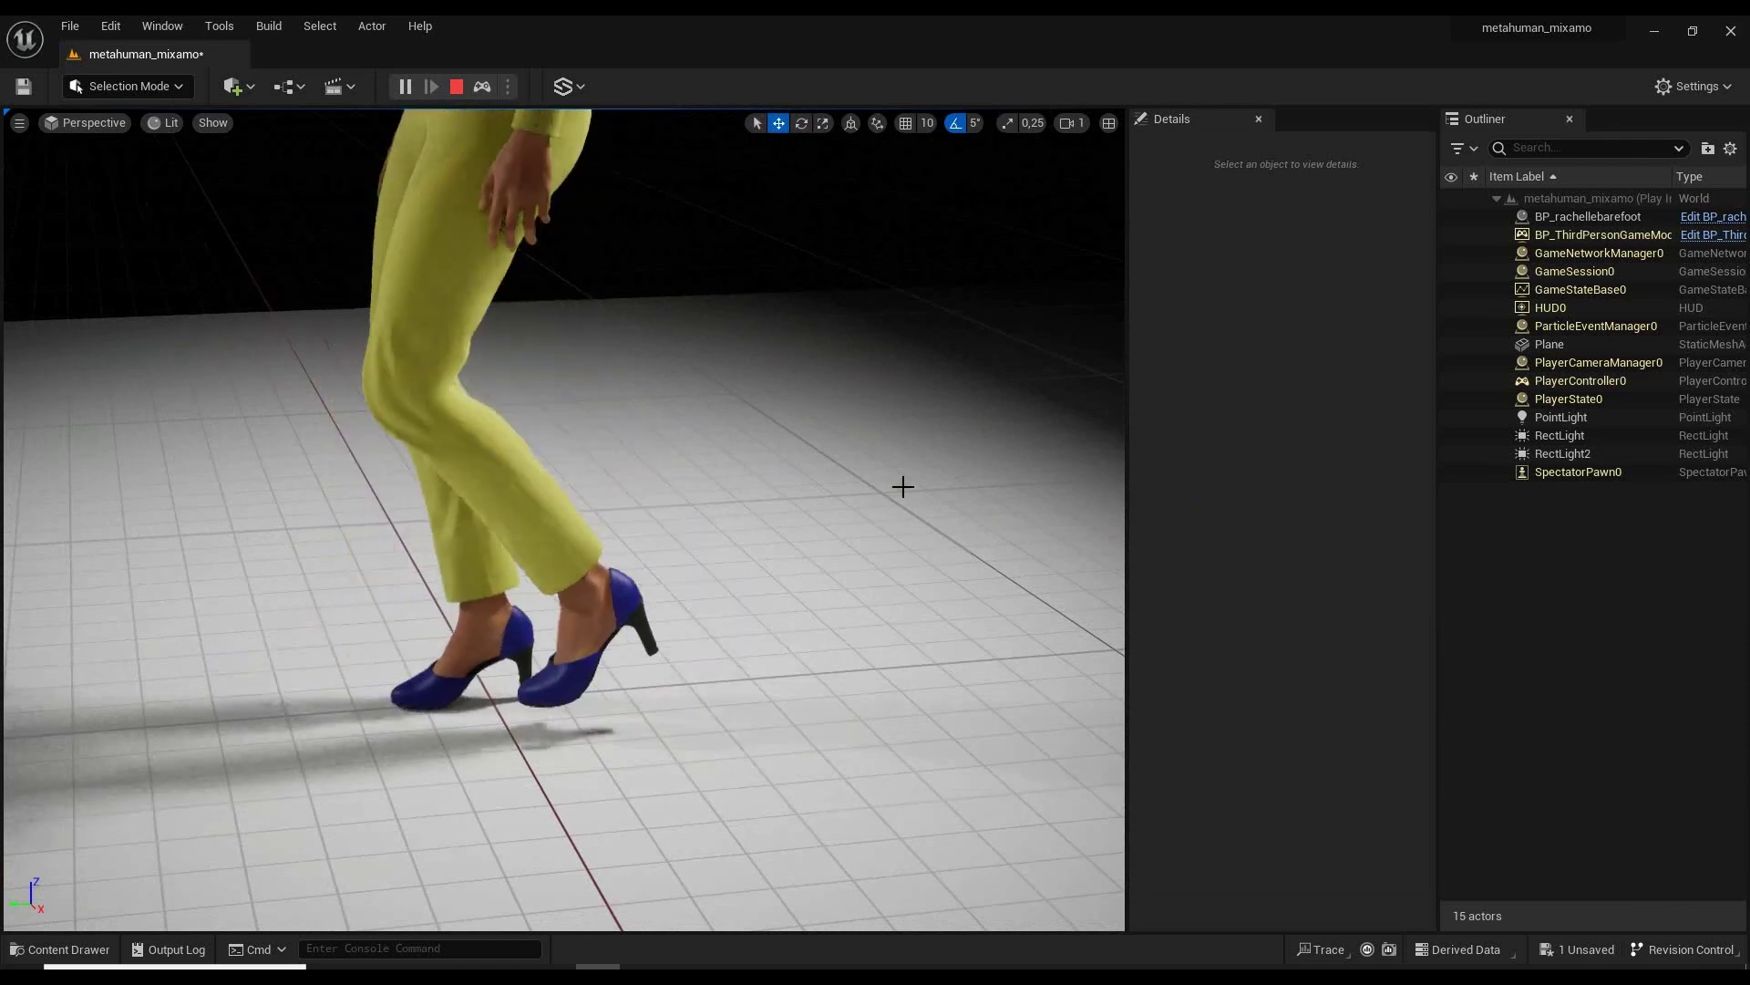
pyautogui.keyDown('alt'); pyautogui.moveTo(904, 487); pyautogui.dragTo(1122, 444); pyautogui.keyUp('alt')
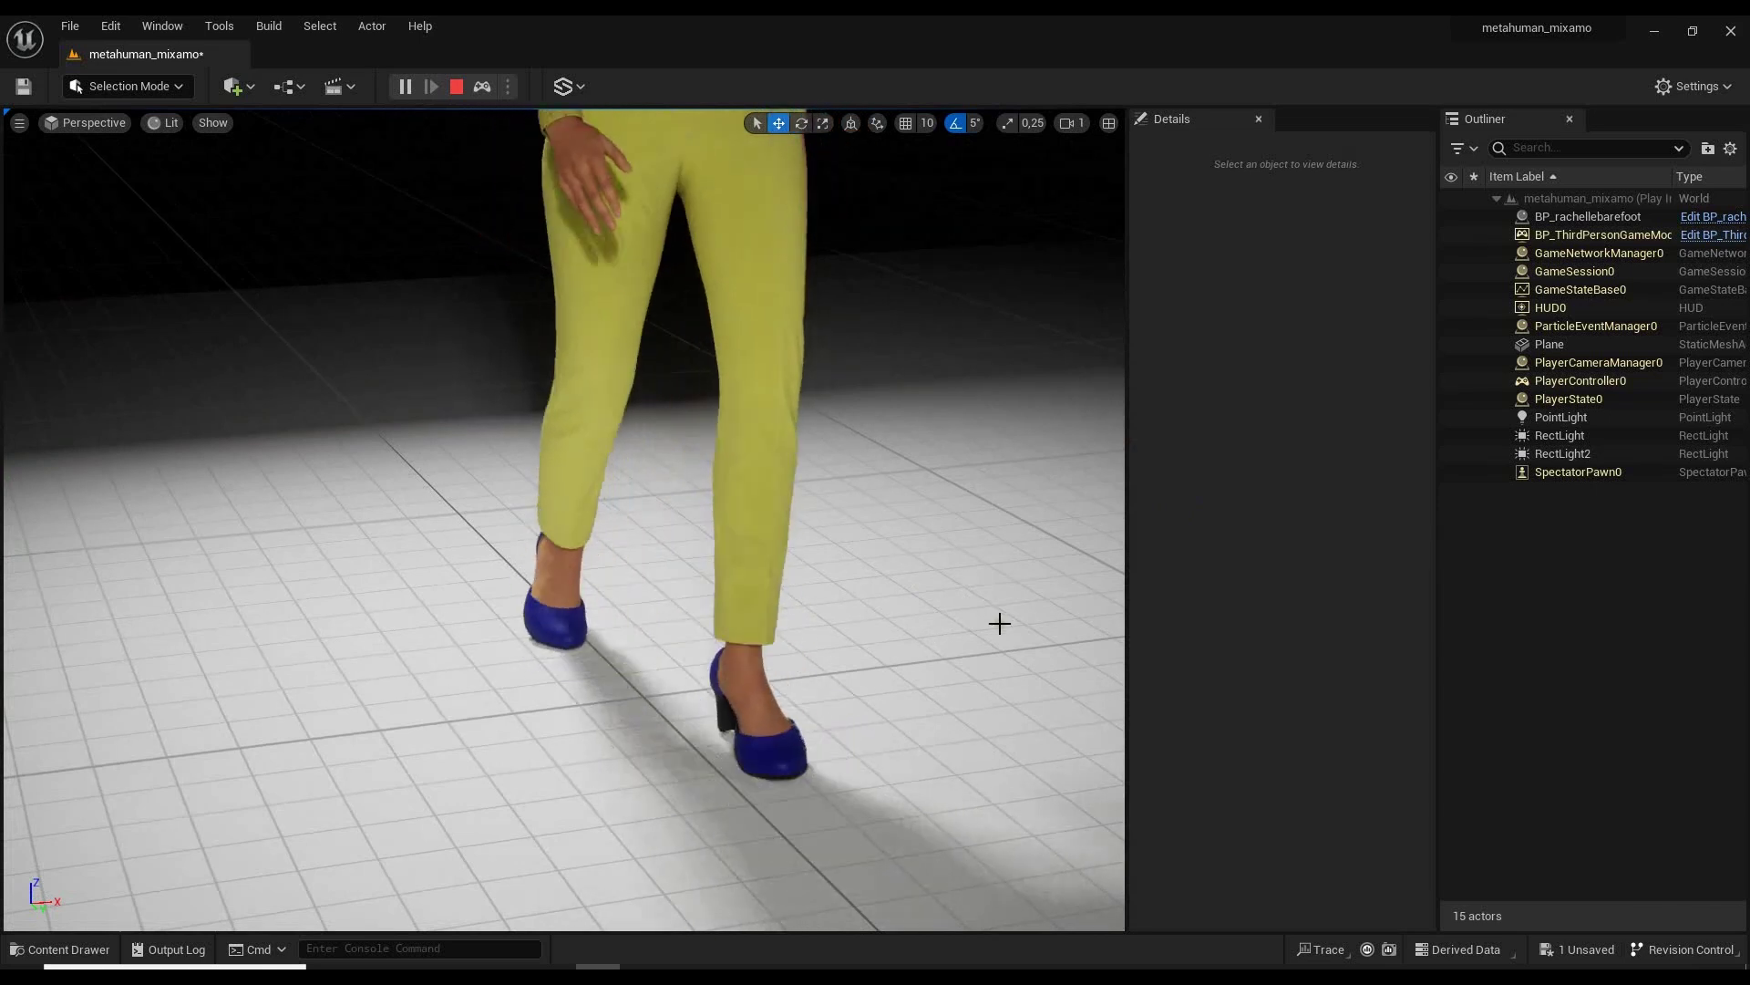
pyautogui.moveTo(976, 668)
pyautogui.keyDown('alt'); pyautogui.mouseDown()
pyautogui.moveTo(1048, 669)
pyautogui.moveTo(1005, 671)
pyautogui.mouseUp(); pyautogui.keyUp('alt')
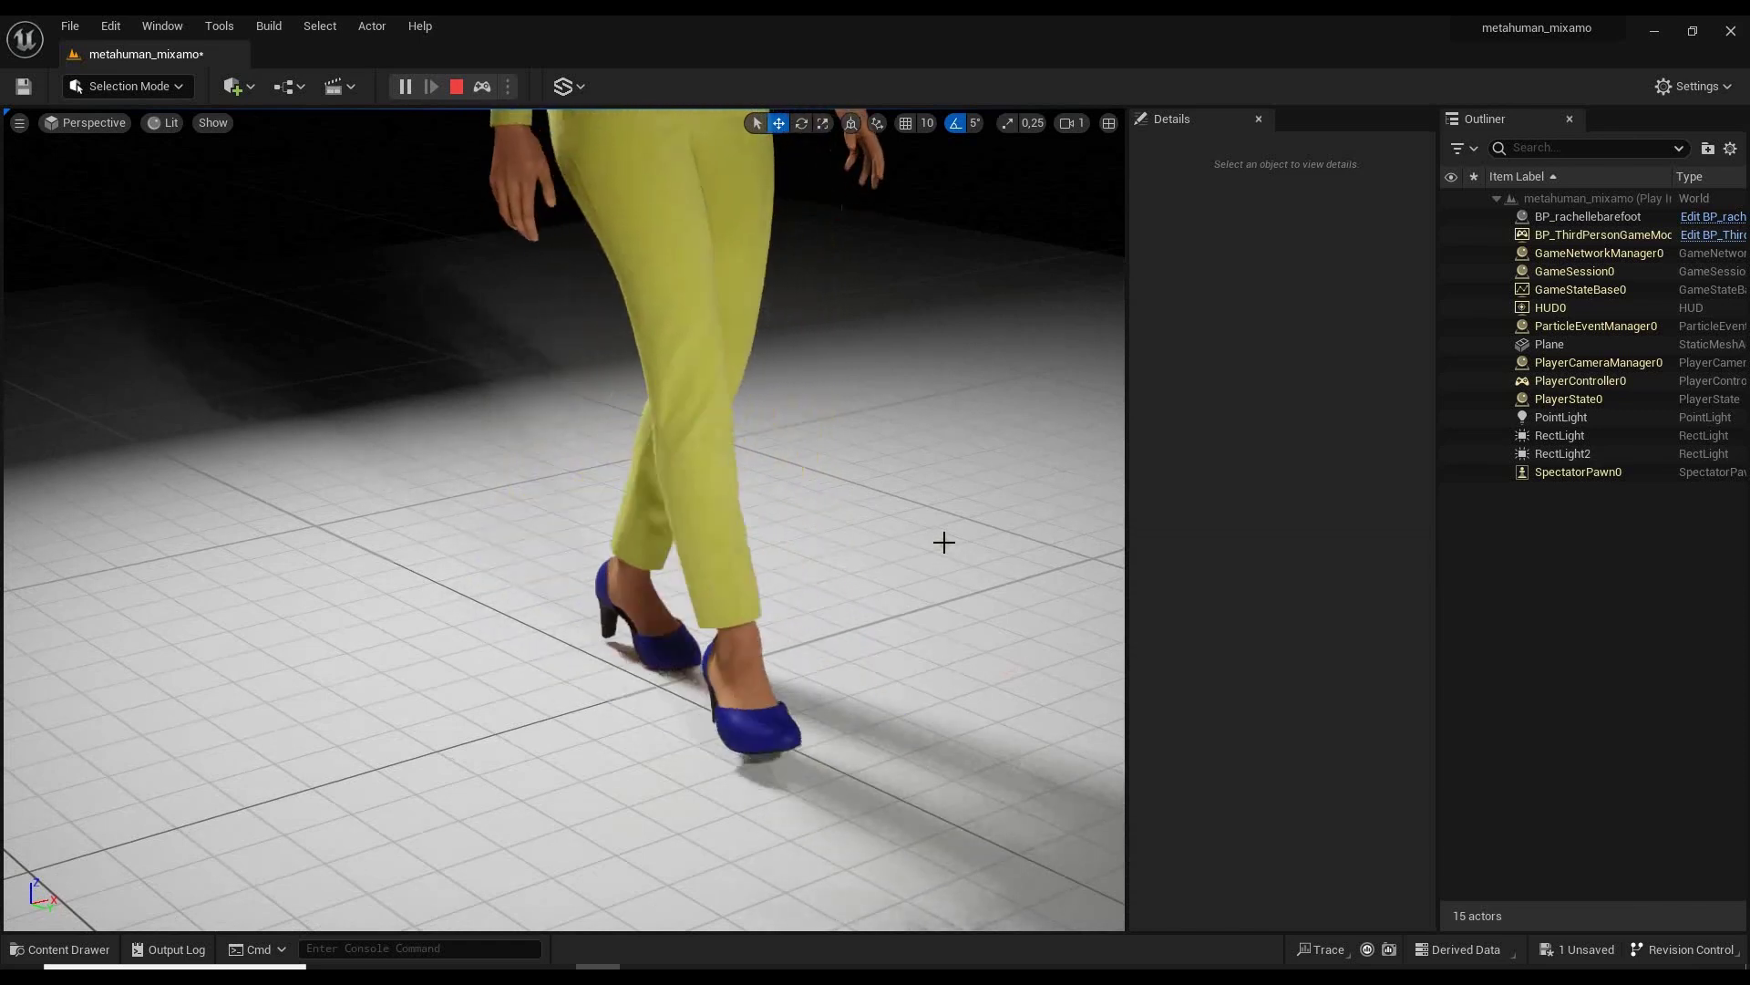
pyautogui.keyDown('alt'); pyautogui.moveTo(890, 500); pyautogui.dragTo(997, 571); pyautogui.keyUp('alt')
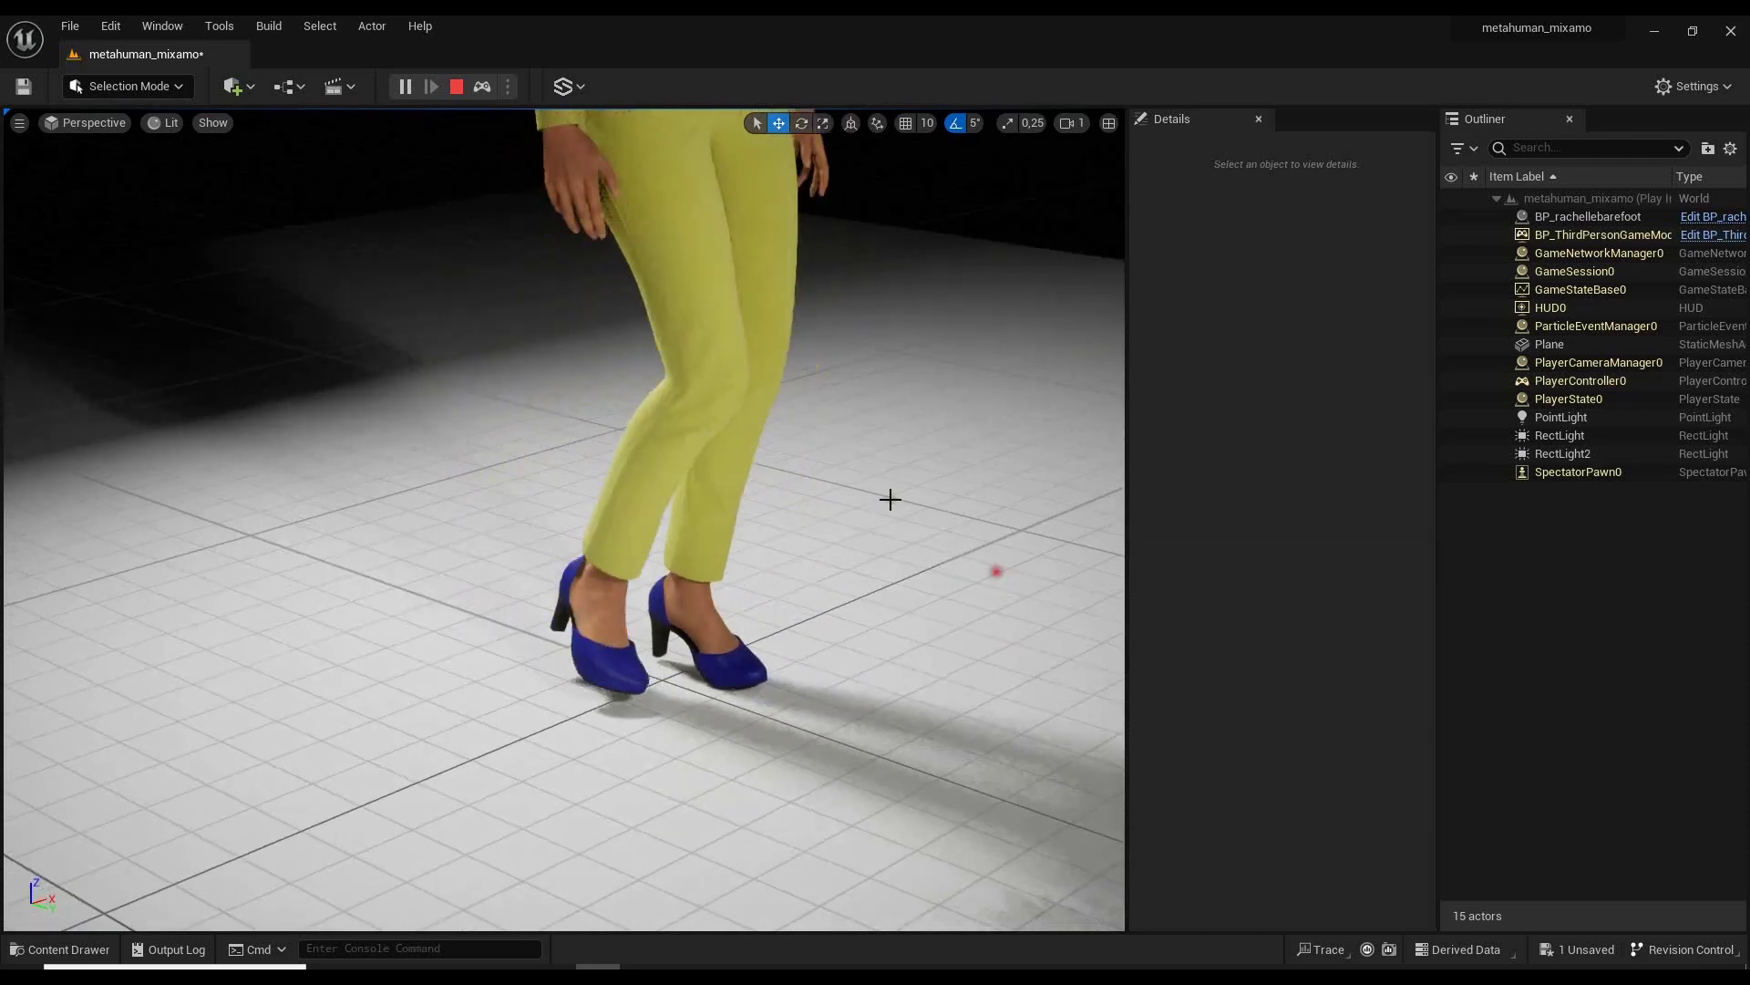
# Stop the simulation and select the BP_rachellebarefoot MetaHuman in the level.
pyautogui.click(457, 86)
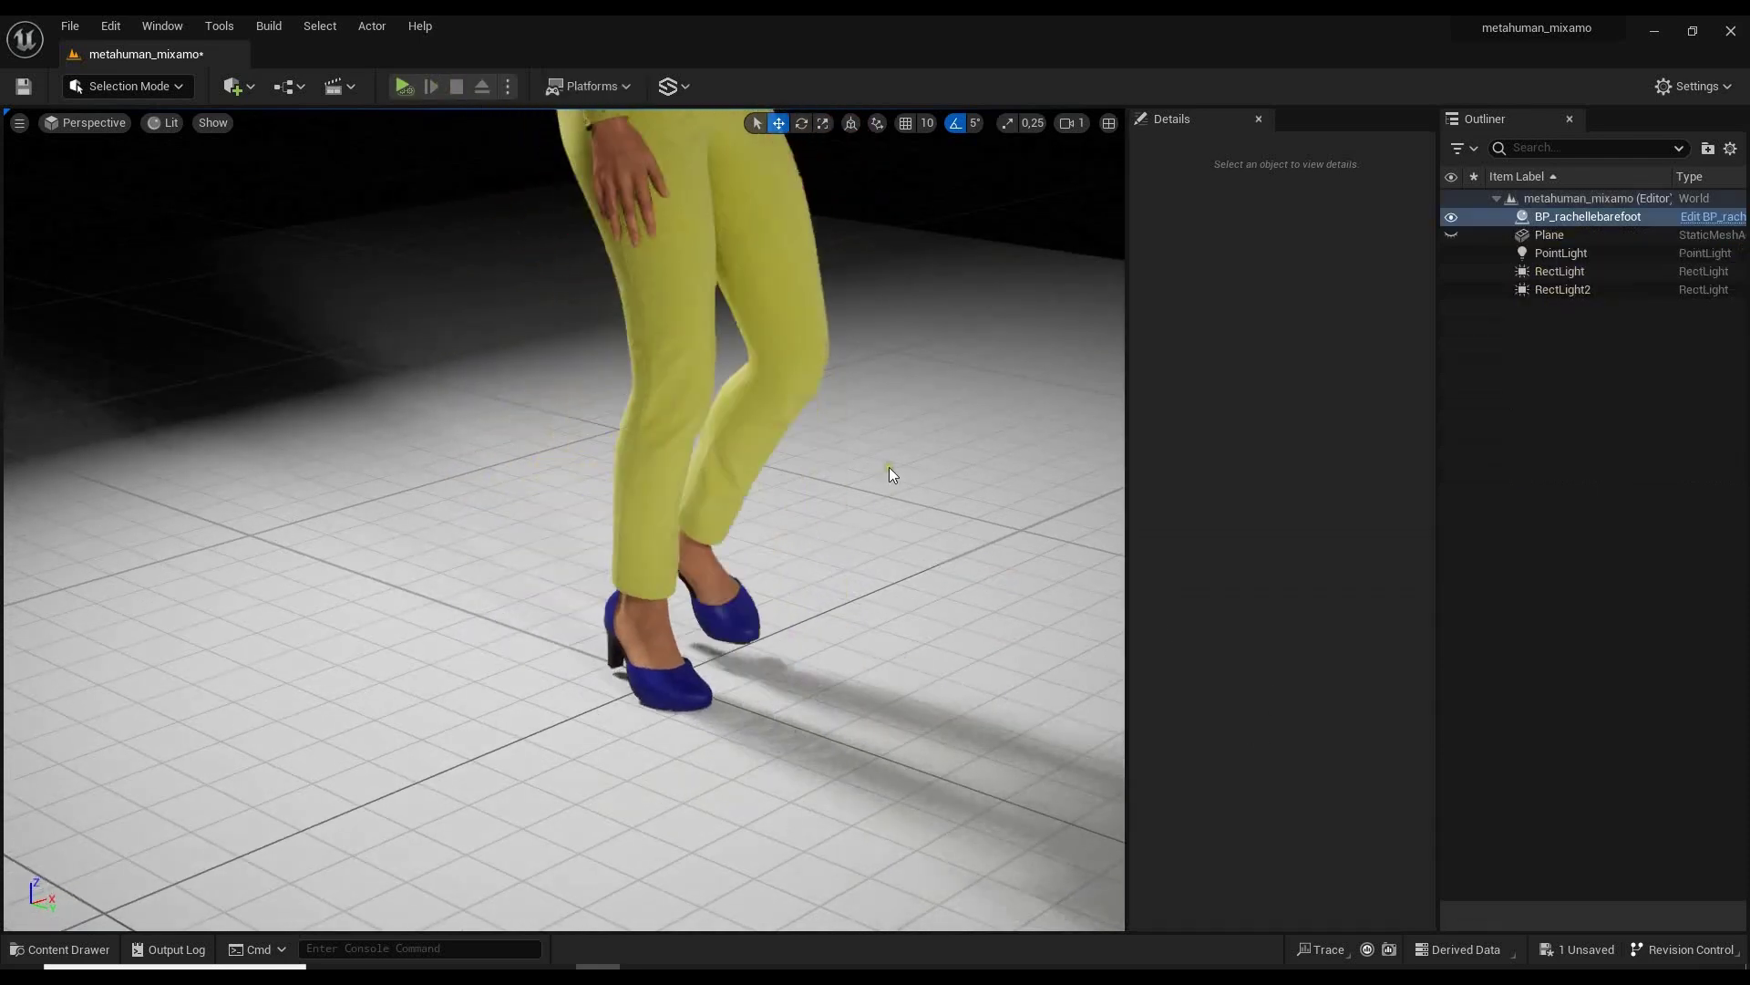
pyautogui.click(893, 479)
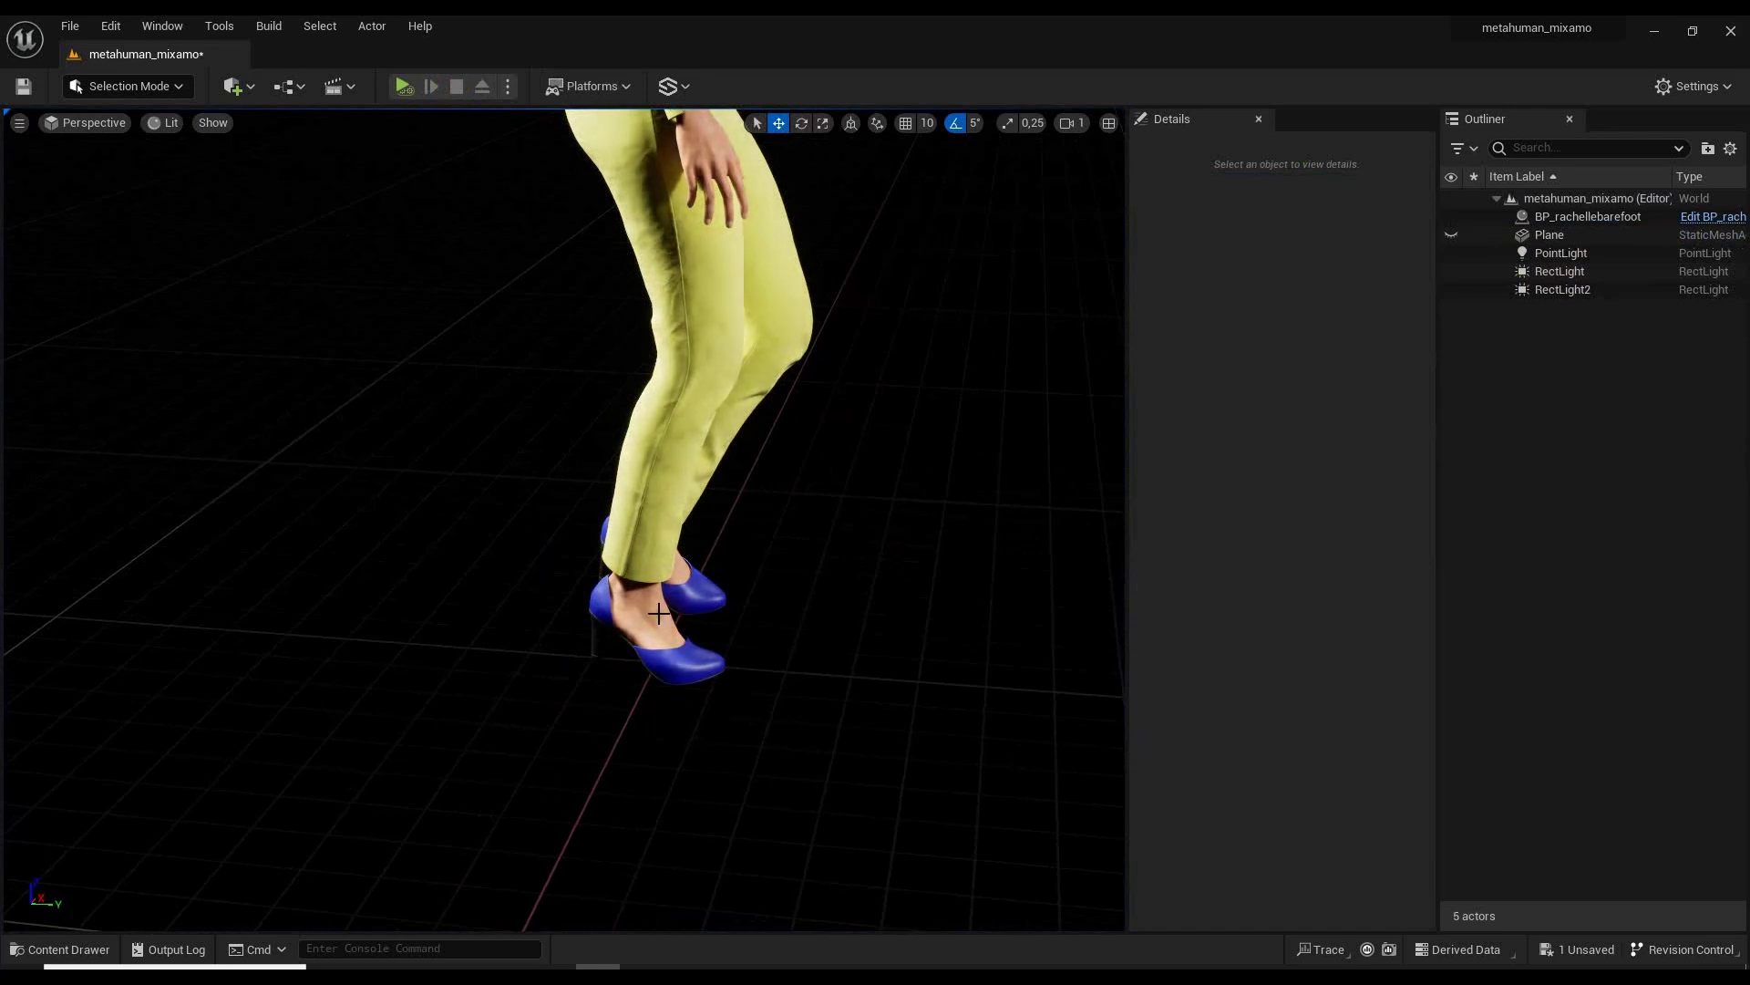
pyautogui.moveTo(950, 560)
pyautogui.keyDown('alt'); pyautogui.mouseDown()
pyautogui.moveTo(883, 535)
pyautogui.moveTo(942, 553)
pyautogui.mouseUp(); pyautogui.keyUp('alt')
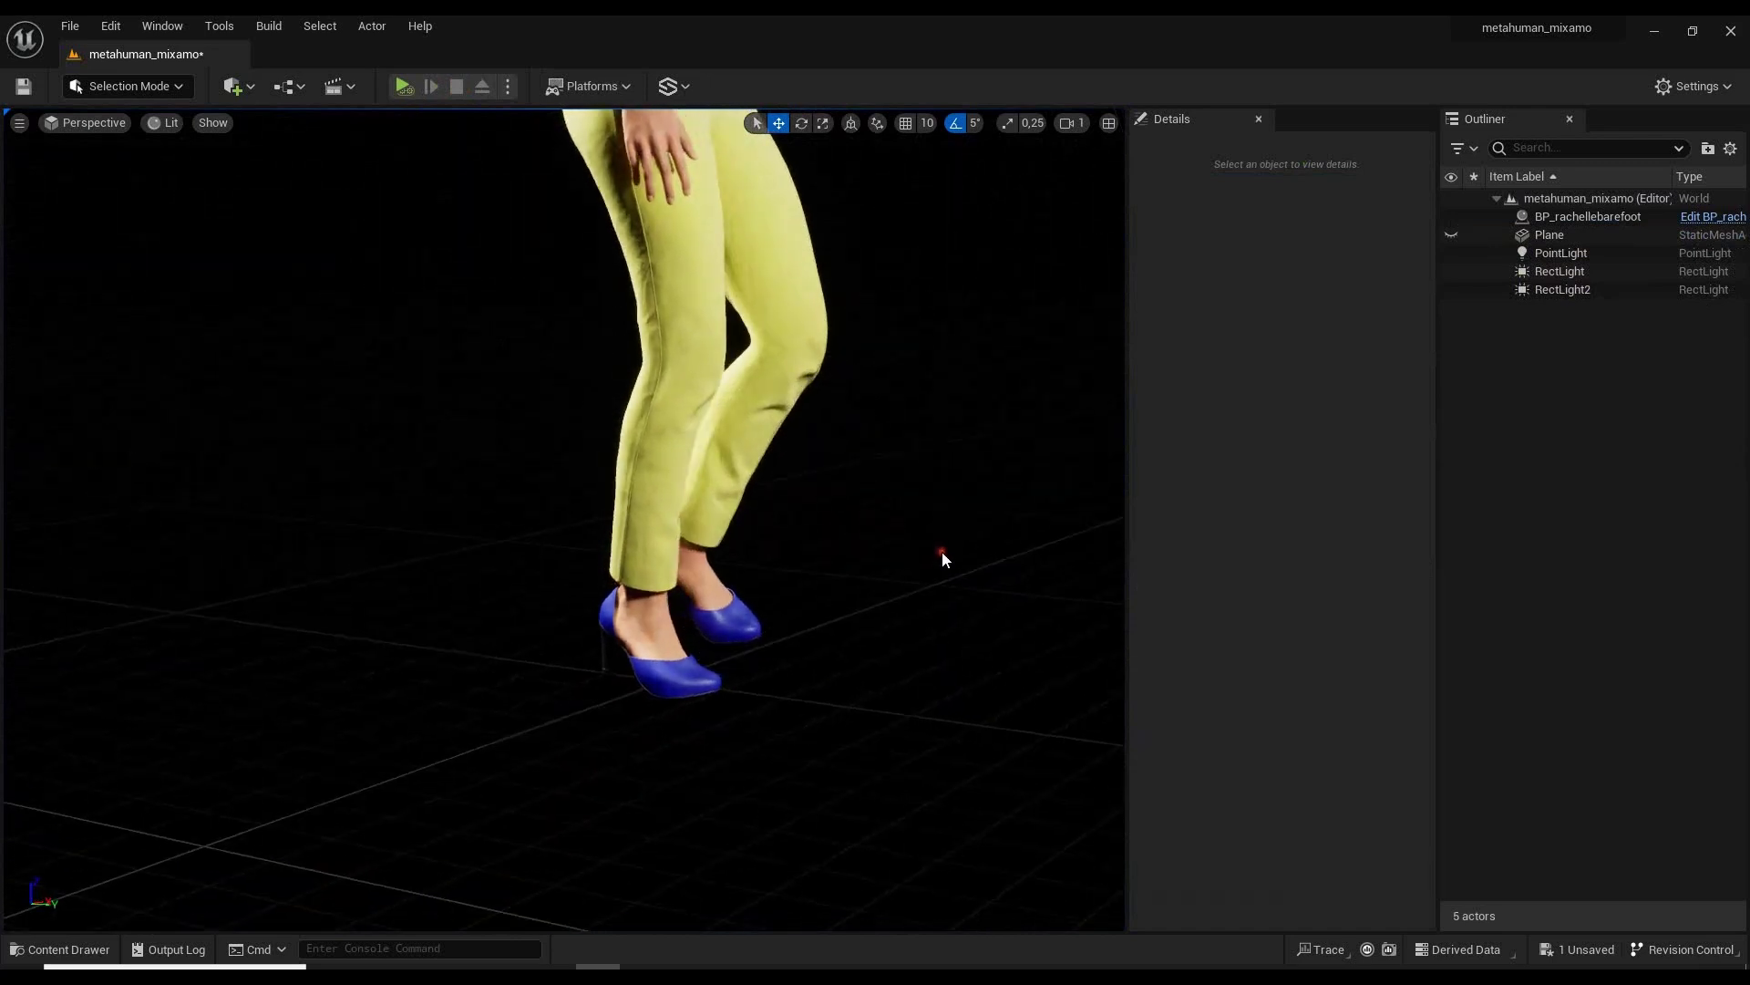
pyautogui.moveTo(966, 496); pyautogui.dragTo(874, 516, button='middle')
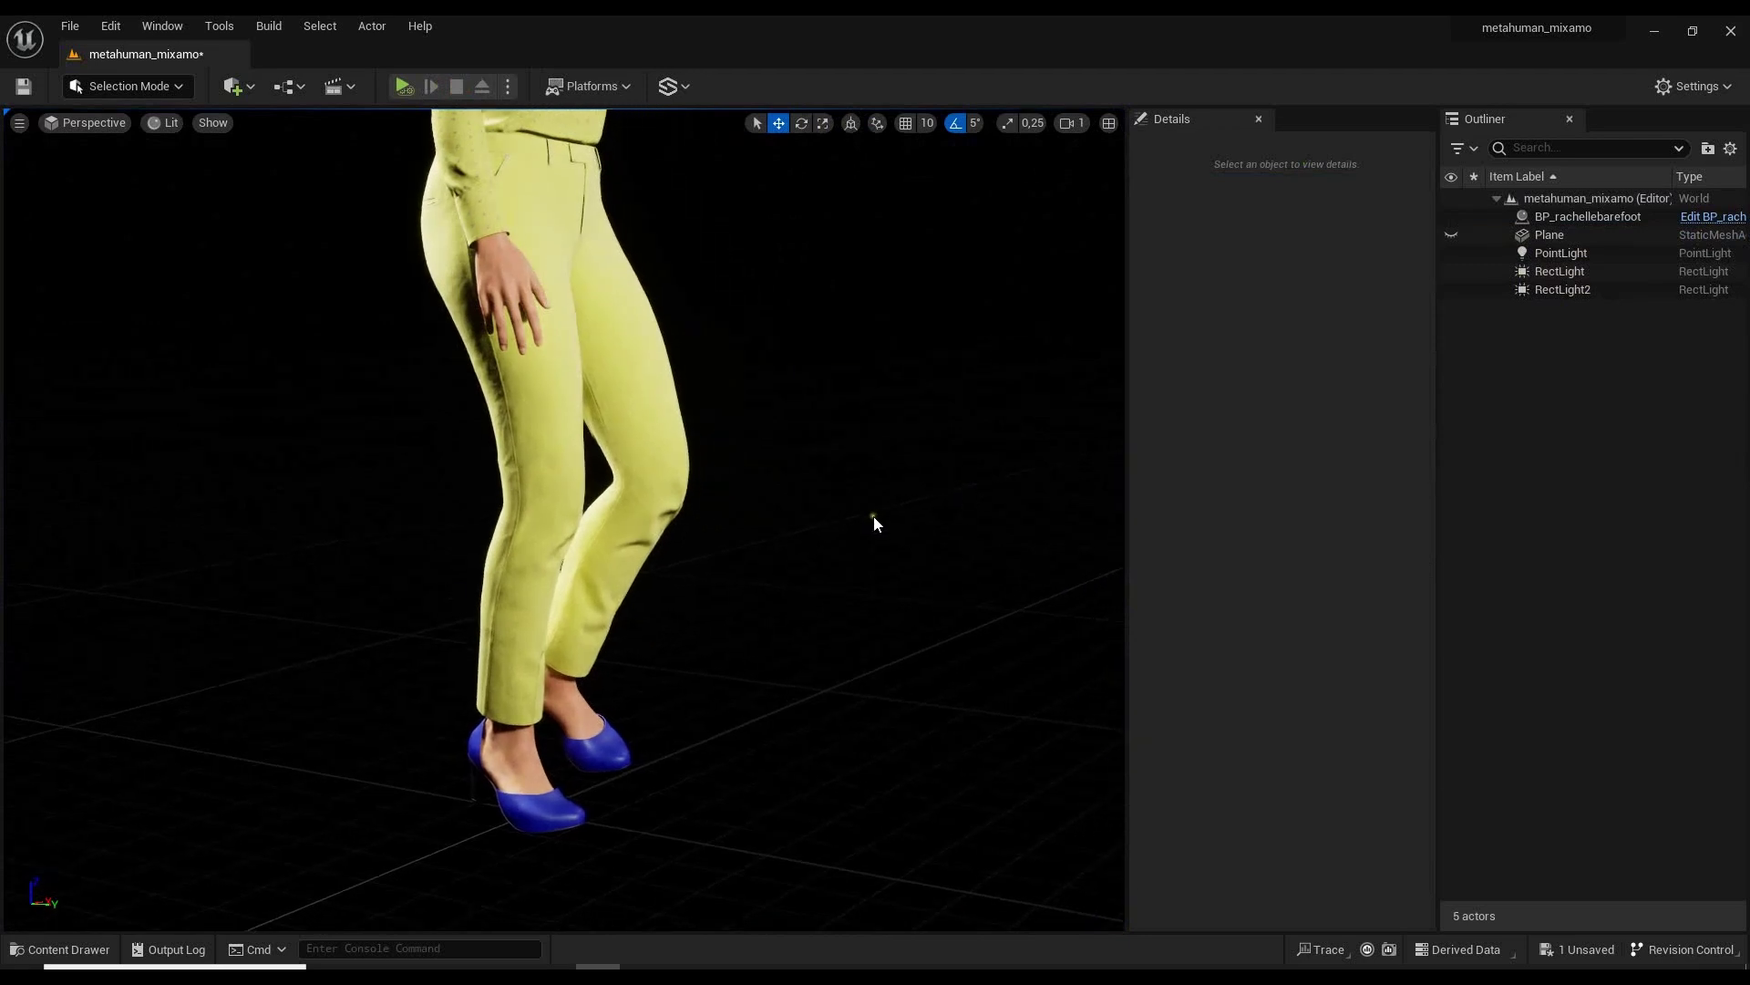
pyautogui.click(513, 582)
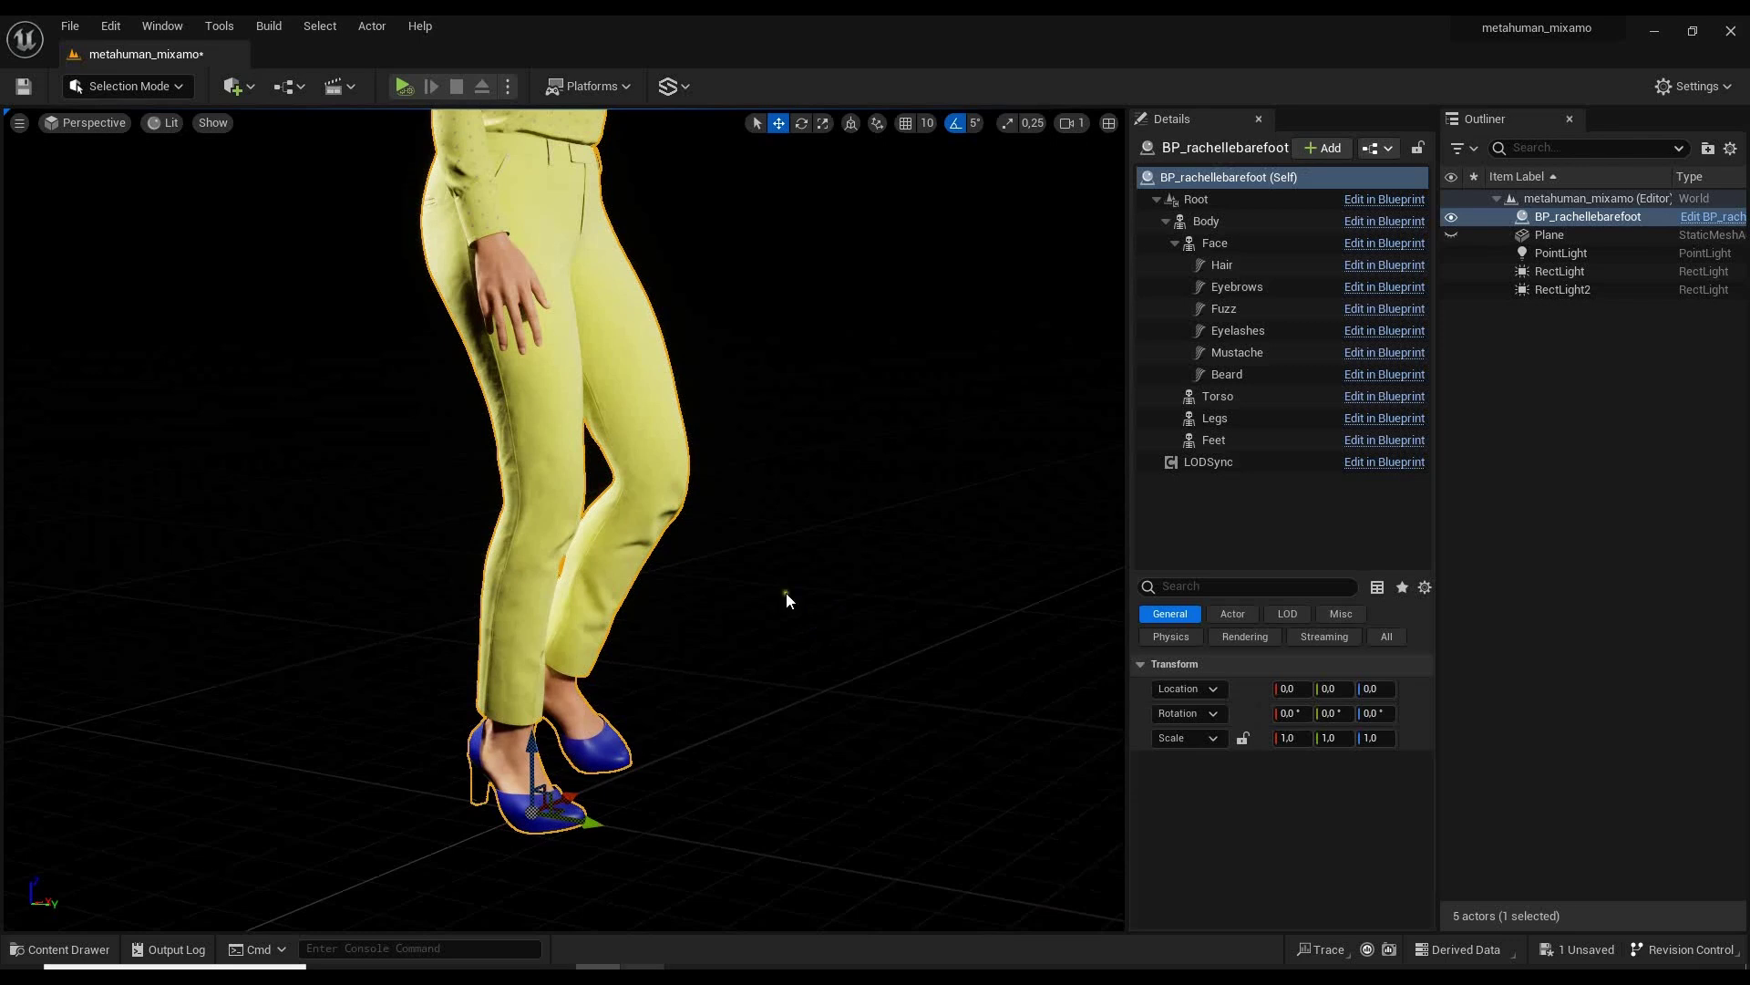
pyautogui.keyDown('alt'); pyautogui.moveTo(905, 539); pyautogui.dragTo(784, 554); pyautogui.keyUp('alt')
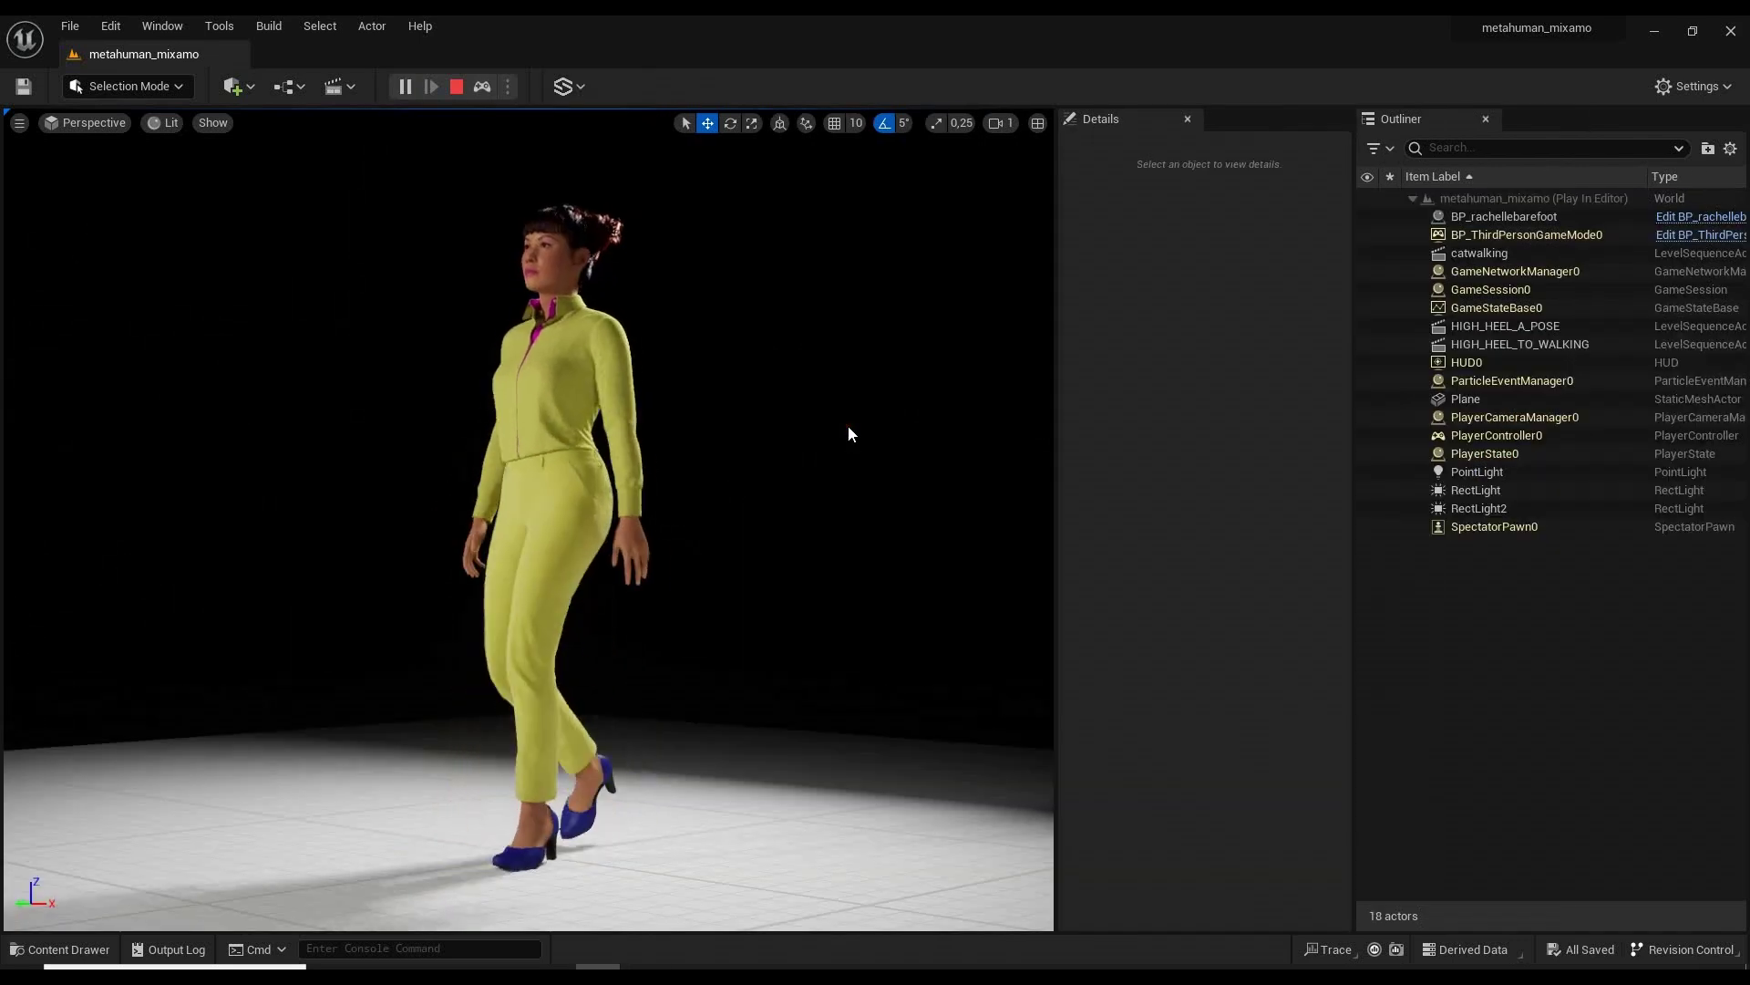